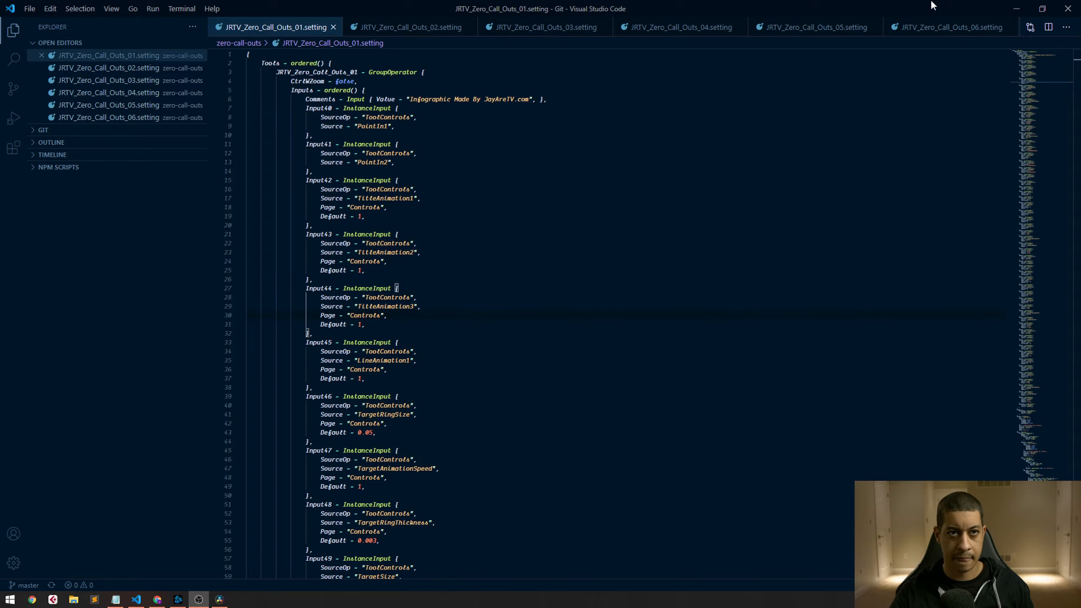
Switch to DaVinci Resolve and save the Call Outs project
left_click_drag(911, 5, 894, 8)
left_click(1001, 9)
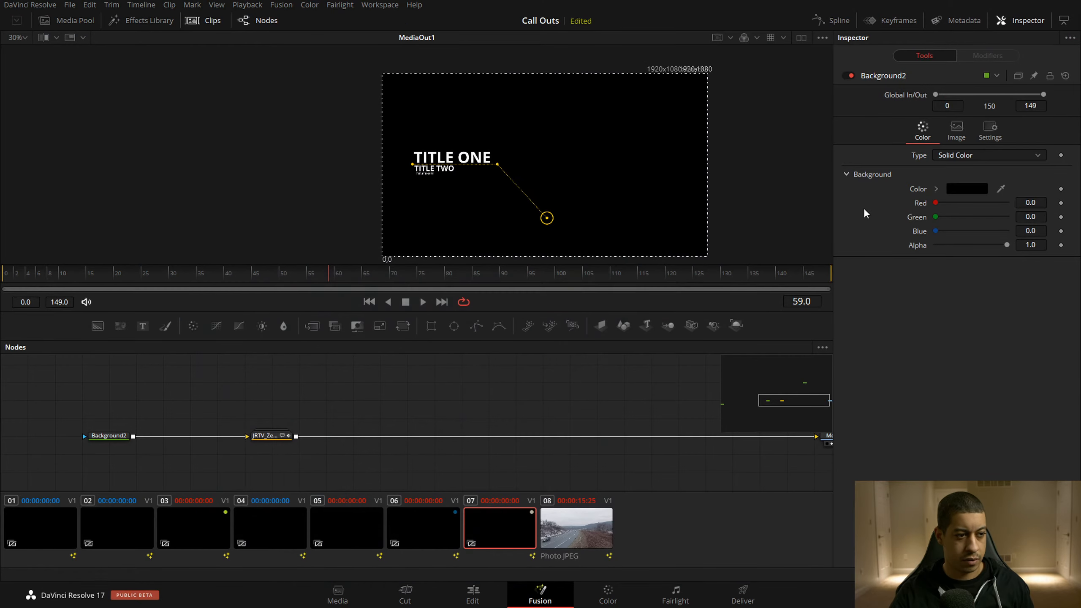
left_click(474, 390)
left_click_drag(529, 402, 541, 395)
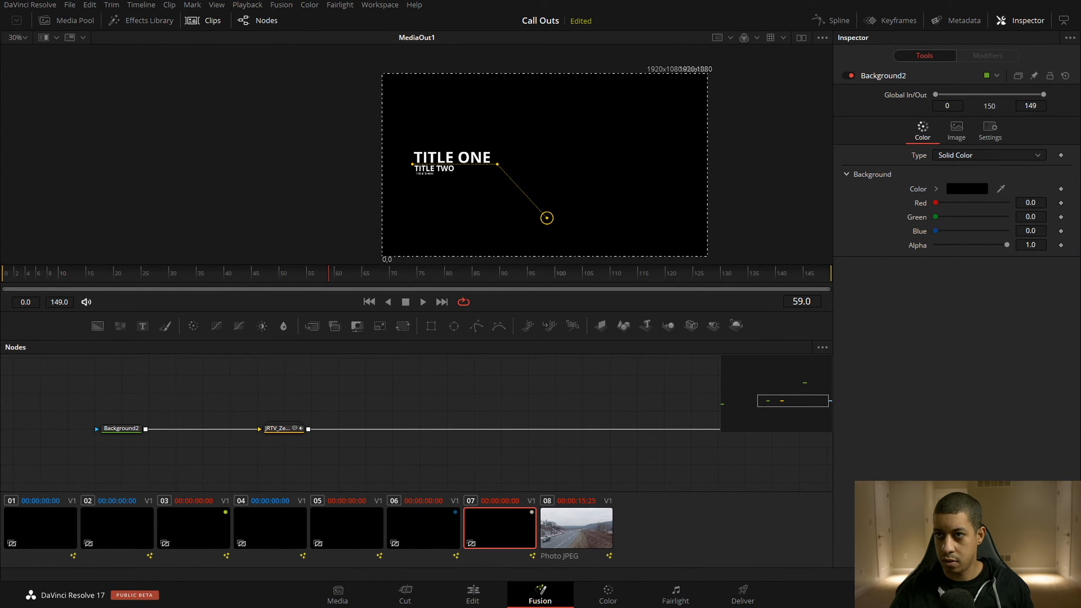
left_click(505, 378)
key("ctrl+s")
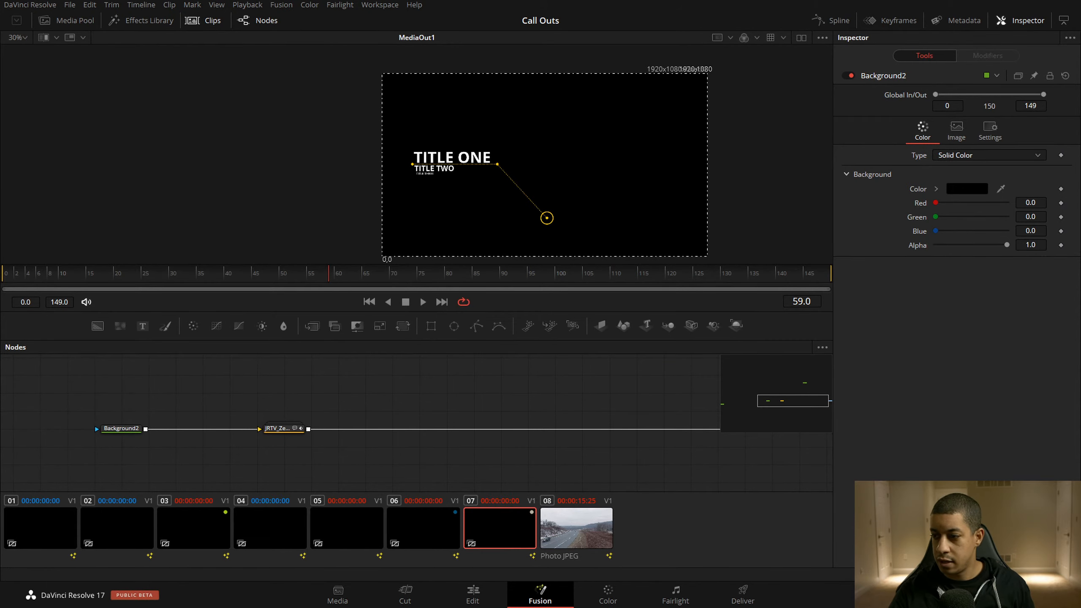
left_click(487, 414)
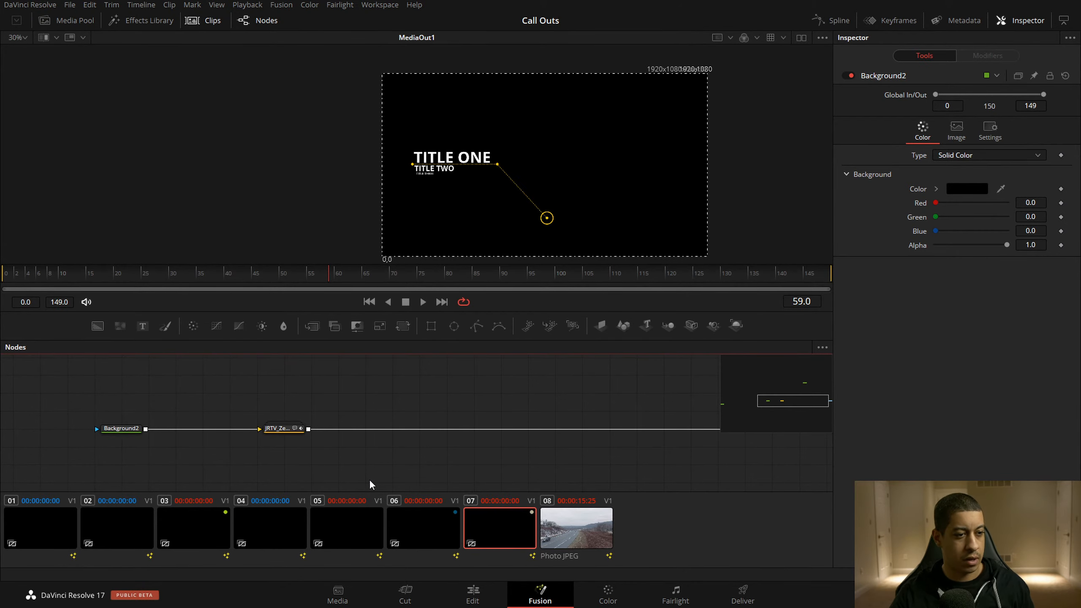
On the Edit page, delete the footage at the far end of Timeline 1, keeping the Fusion Composition clip
left_click(473, 591)
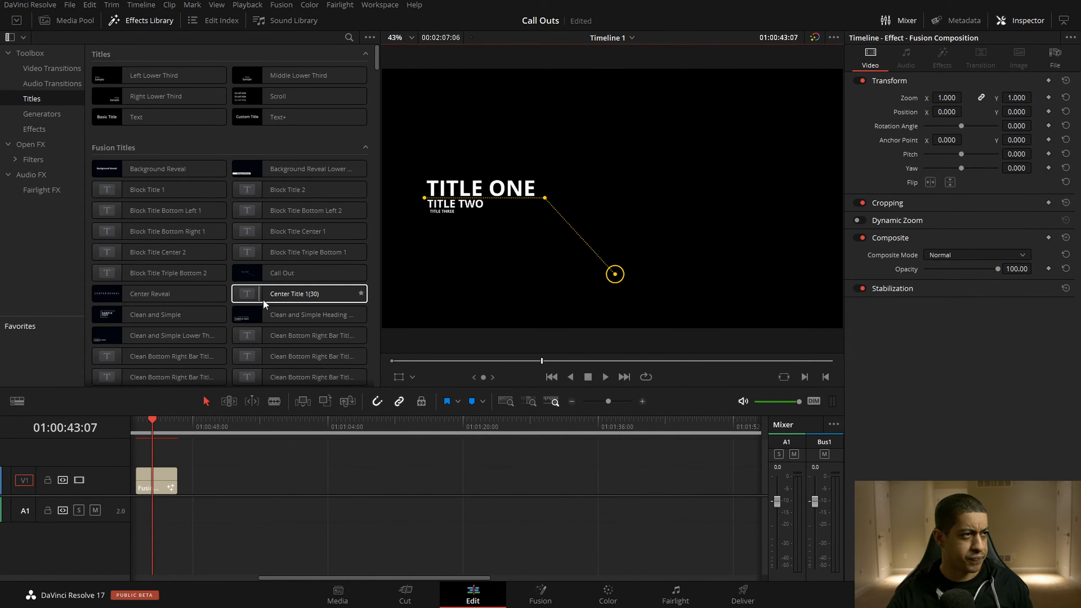
mouse_move(358, 577)
left_mouse_down()
mouse_move(130, 569)
mouse_move(449, 582)
mouse_move(366, 587)
left_mouse_up()
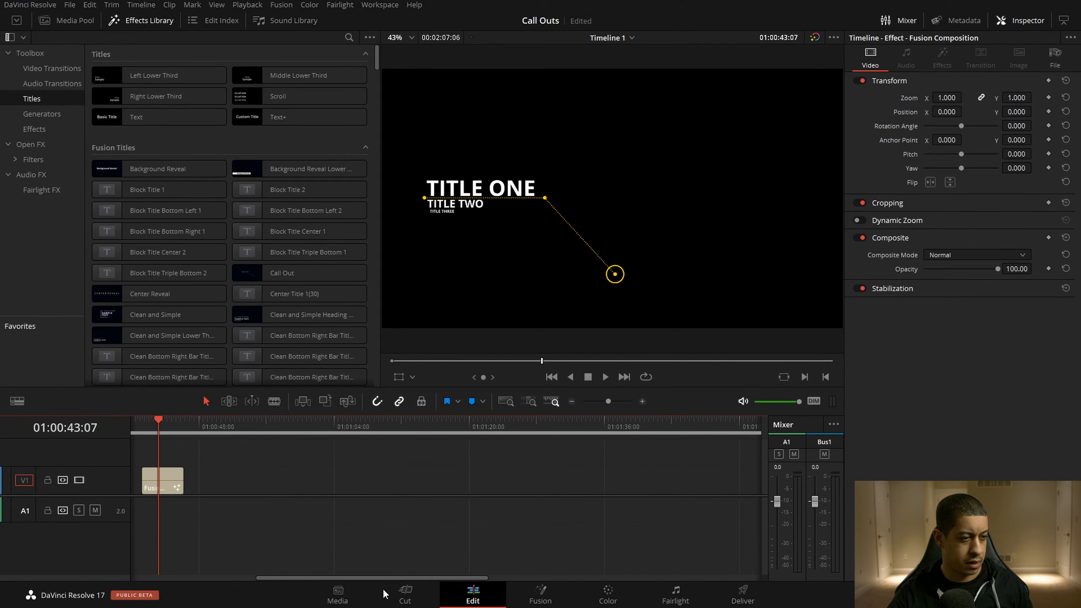
left_click(679, 494)
left_click_drag(636, 476, 328, 479)
left_click(531, 478)
left_click_drag(449, 465, 275, 517)
key("Delete")
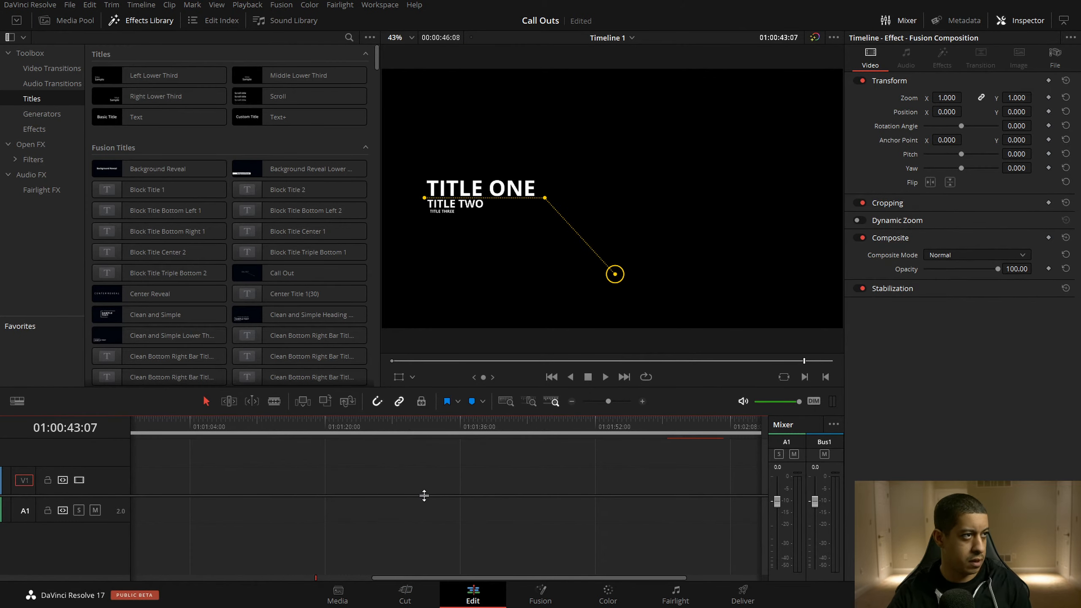
Place 4K_jpeg_gloomy_snow_highway_20170117.mov on video track V1 and move the playhead onto it, at 01:01:19:20
left_click(66, 20)
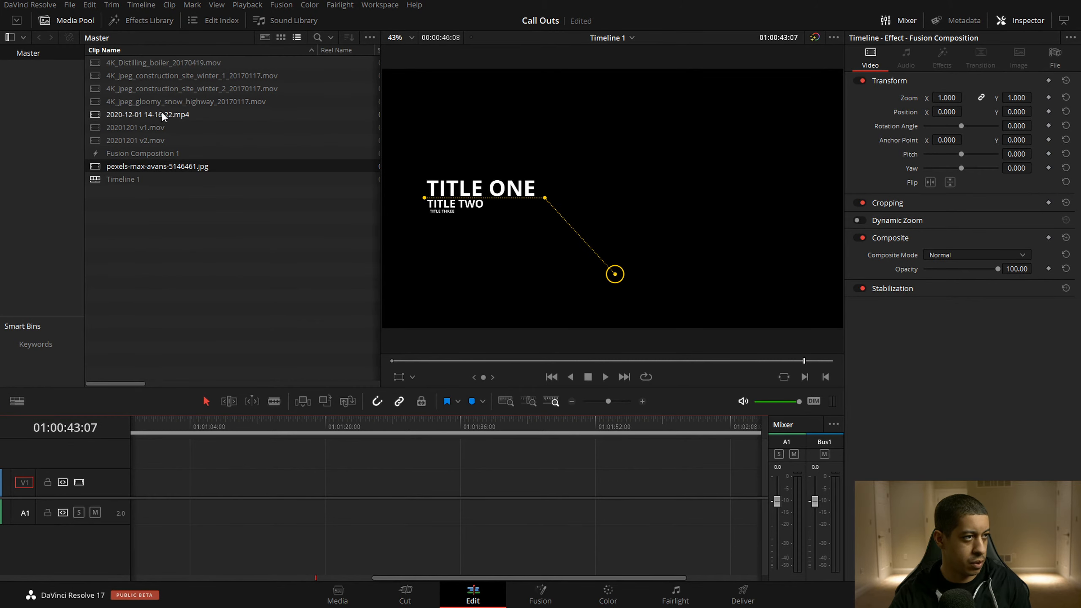
left_click_drag(164, 101, 295, 487)
left_click_drag(310, 423, 317, 420)
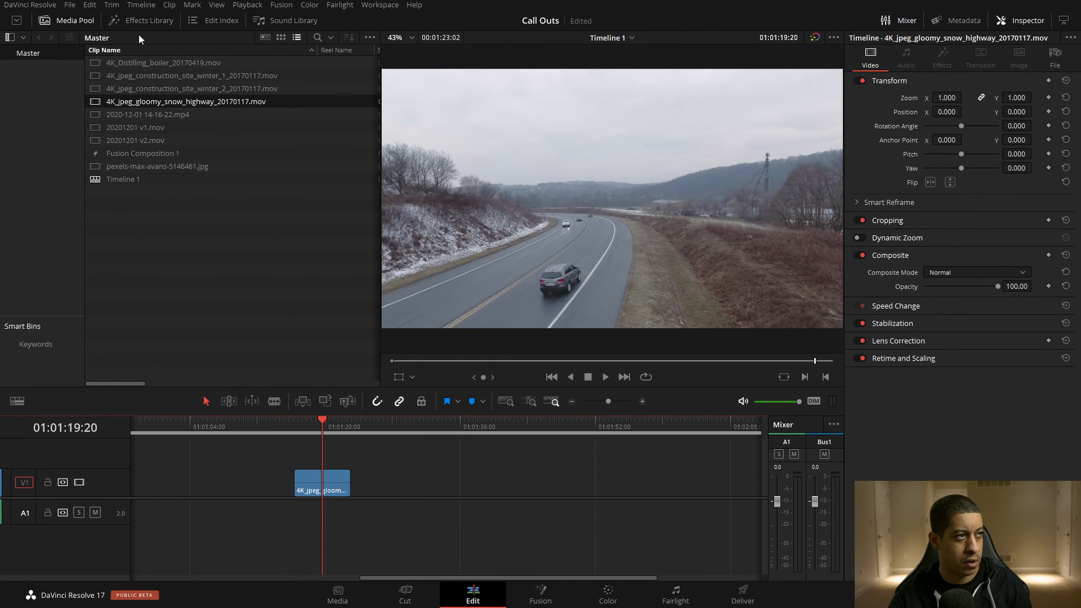
Apply the JRTV_Zero_Call_Outs_01 Fusion effect to the highway clip and move the playhead to 01:01:20:04
left_click(148, 21)
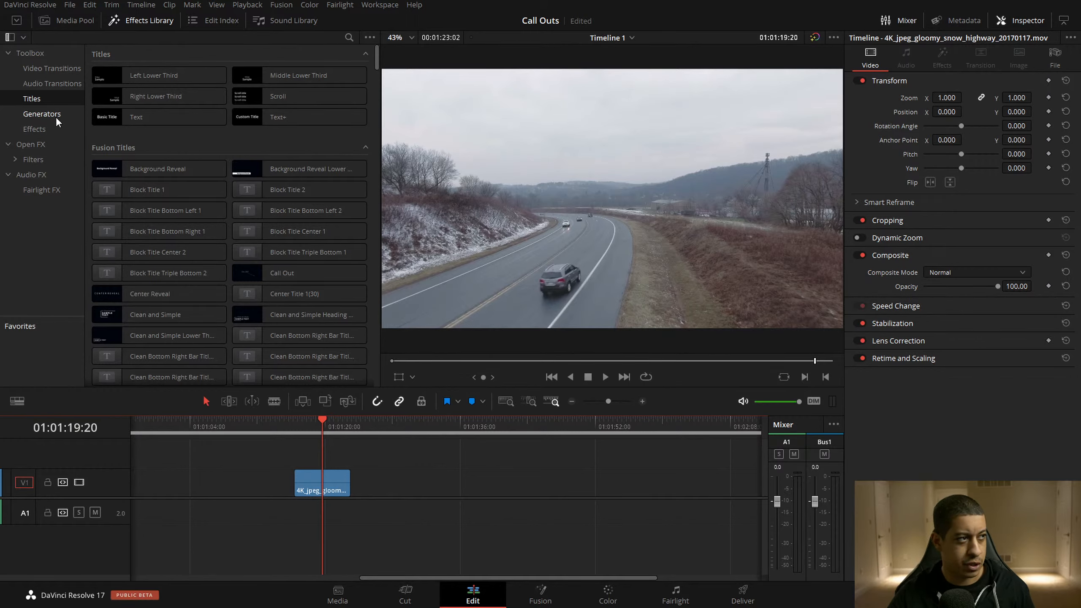
left_click(35, 130)
left_click_drag(127, 215, 323, 484)
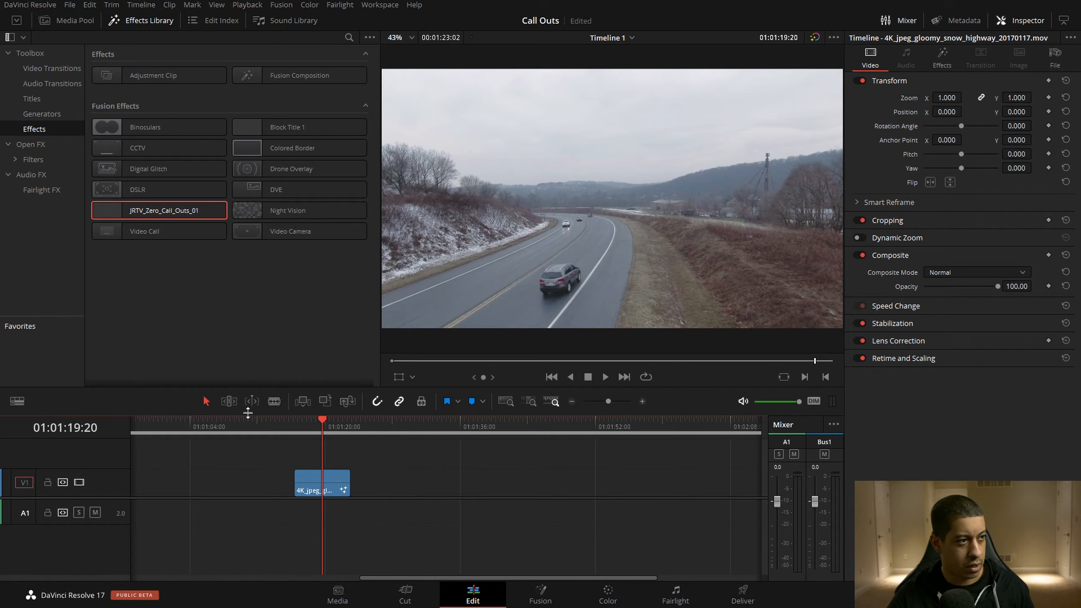
left_click(332, 492)
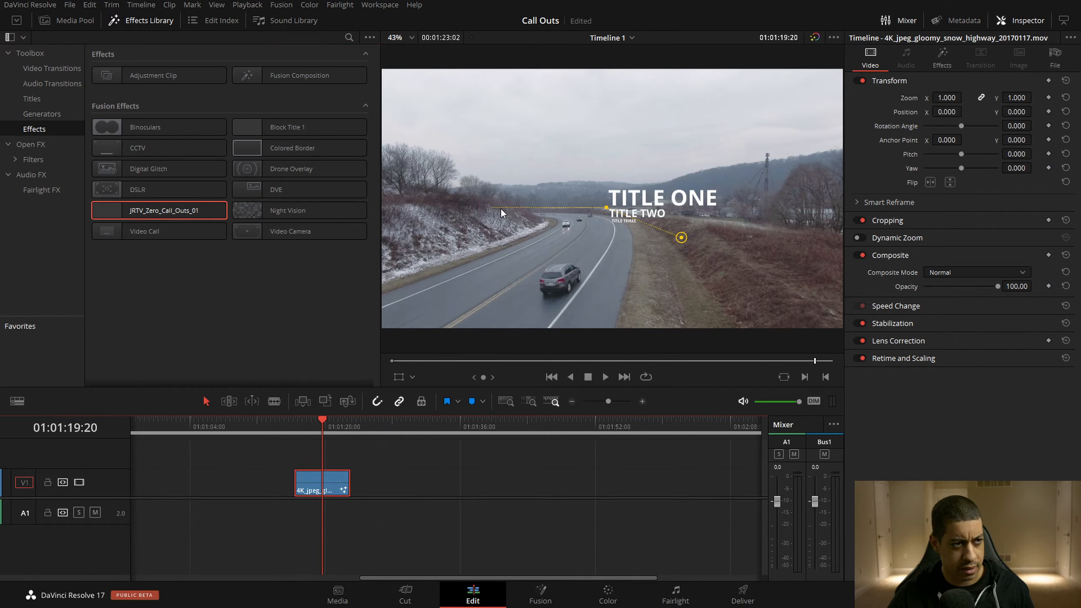
left_click(325, 425)
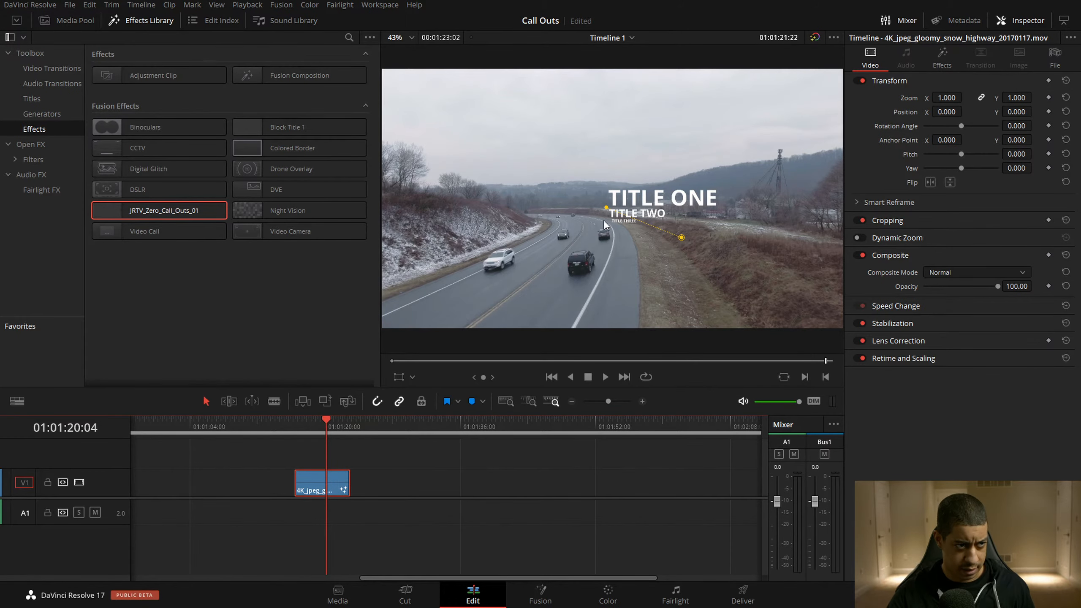
Hide the effects library, show the call-out effect's controls, and move the playhead to 01:01:19:14
left_click(114, 20)
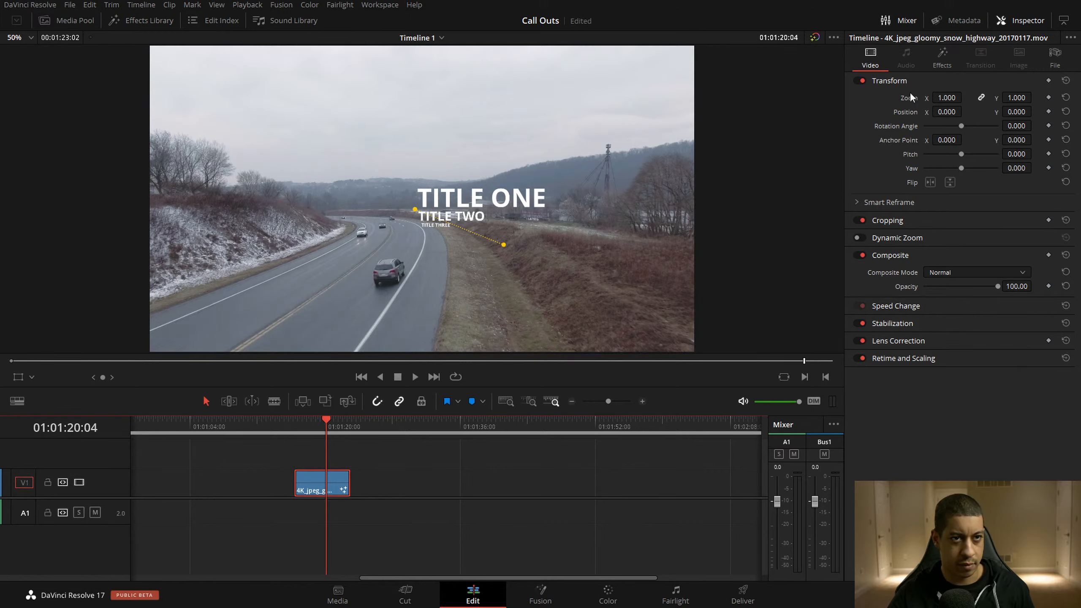
left_click(942, 58)
left_click_drag(984, 294, 975, 301)
left_click(321, 429)
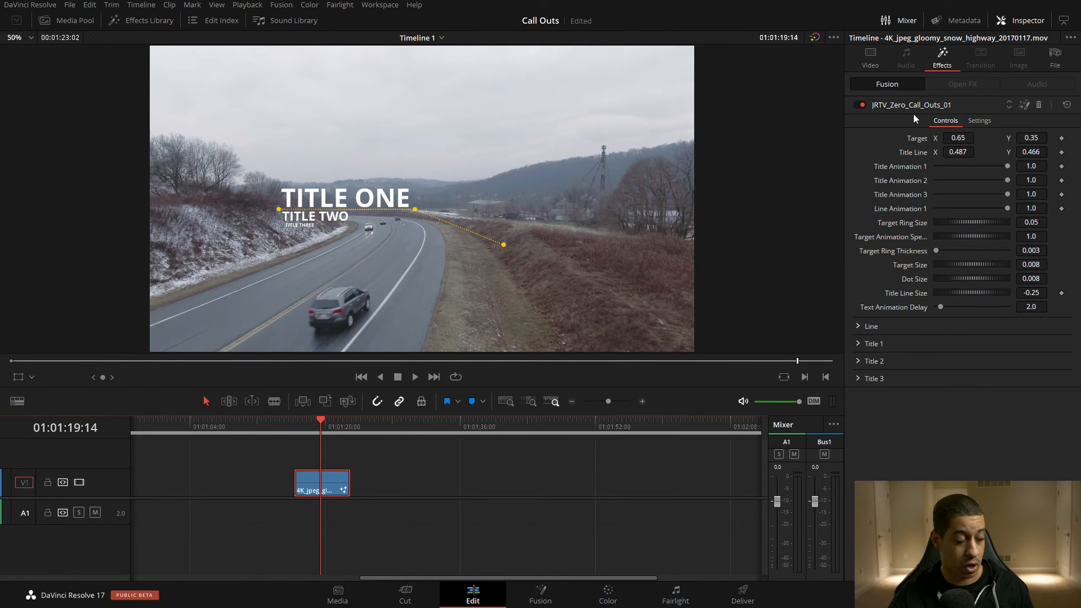
Turn on the Fusion Overlay for the timeline viewer
left_click(26, 375)
left_click(30, 376)
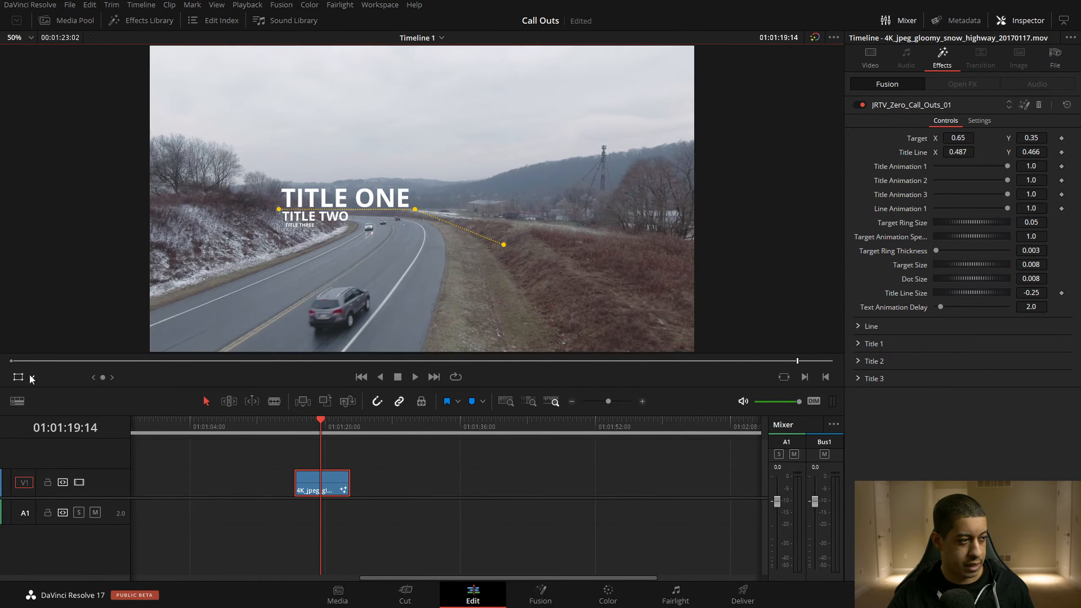
left_click(32, 377)
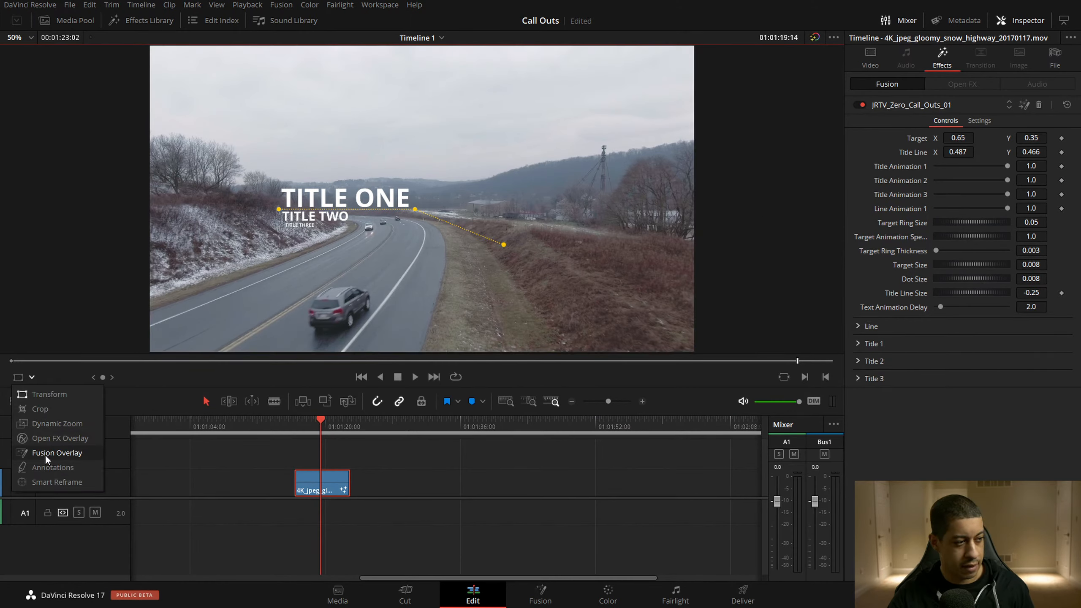
left_click(57, 453)
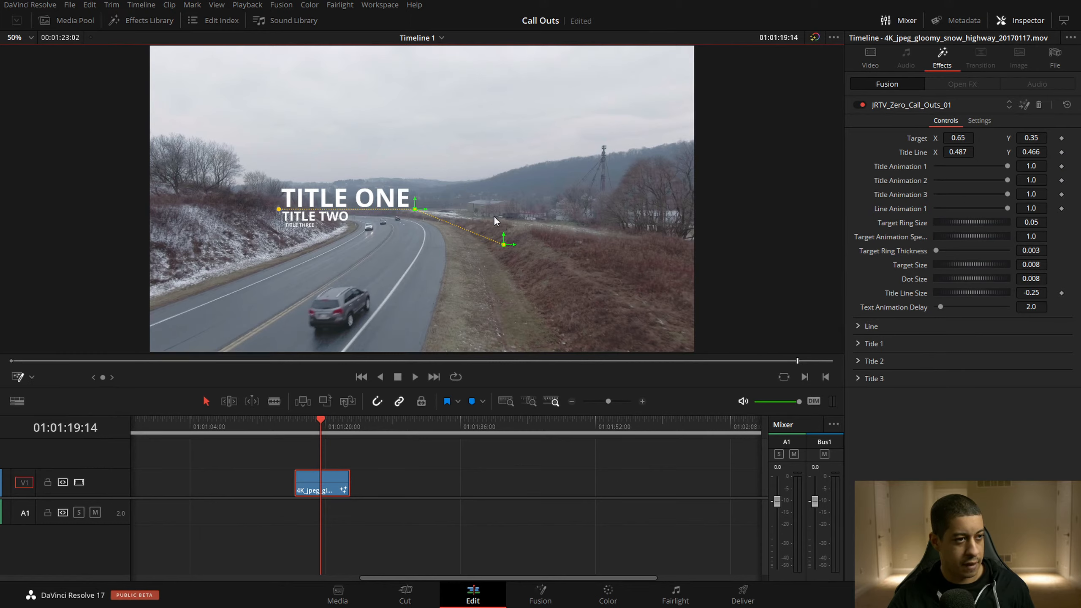
Reposition the call-out in the viewer, with its target at about 0.568, 0.148 and title line at about 0.331, 0.337
left_click_drag(412, 209, 348, 149)
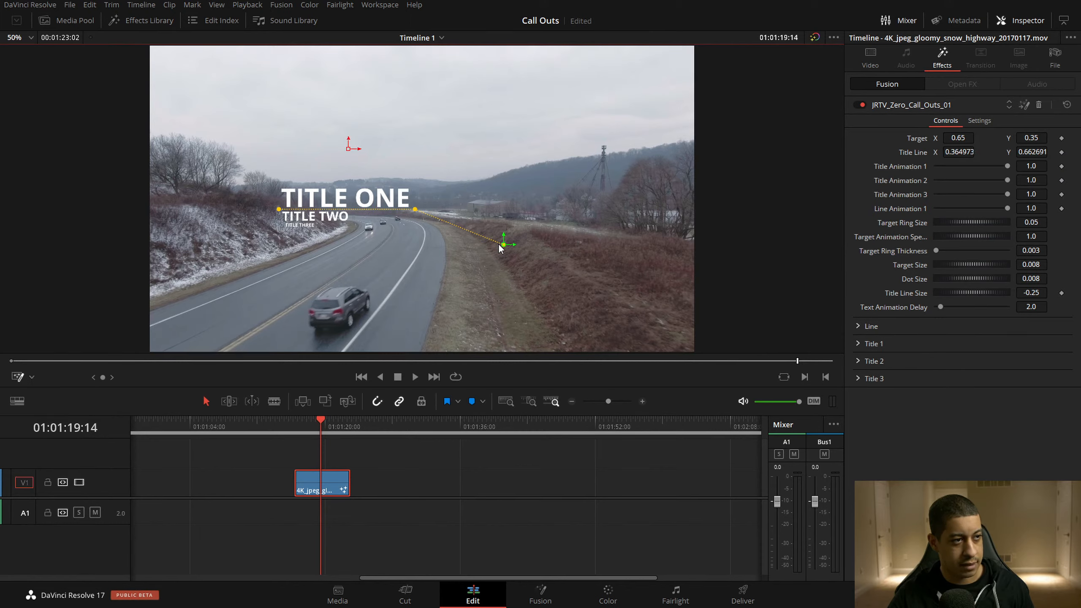
left_click_drag(504, 245, 460, 306)
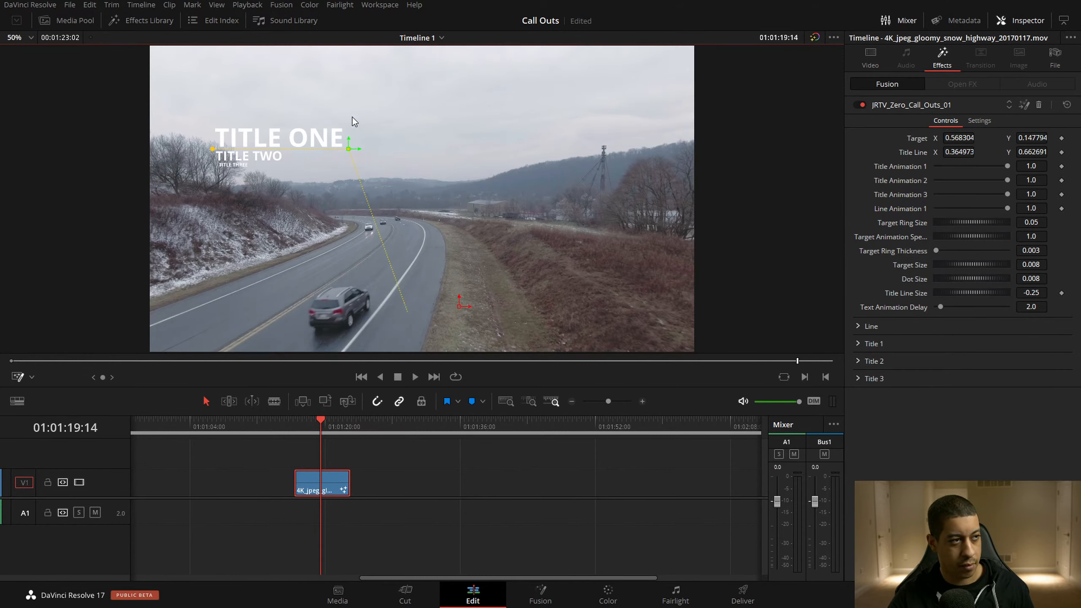
left_click_drag(347, 148, 338, 244)
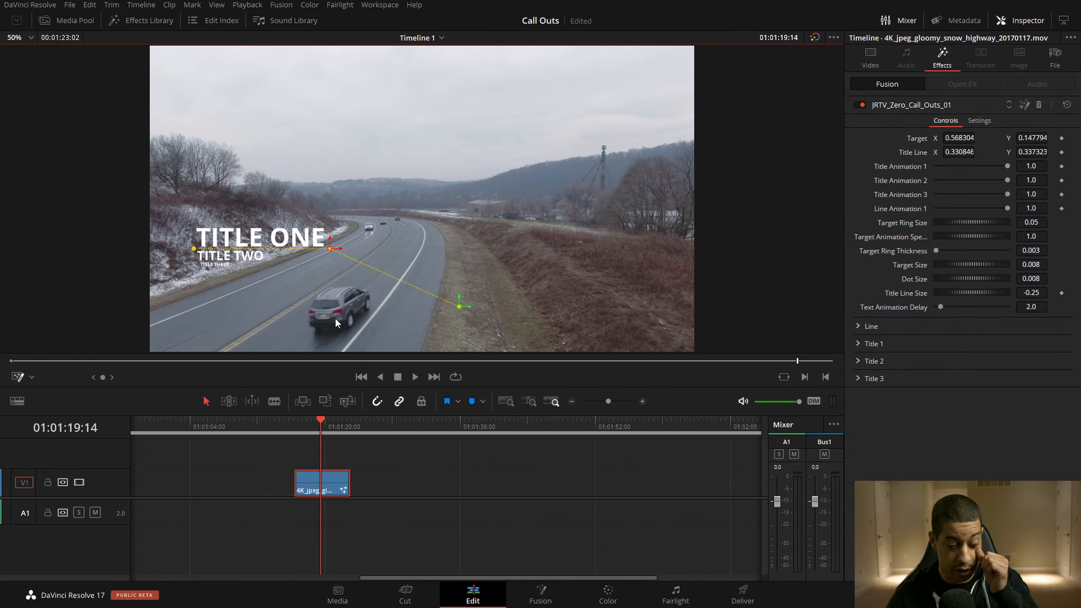
Open the call-out effect in the Fusion page and space its node and MediaOut1 farther from MediaIn1
left_click(1025, 105)
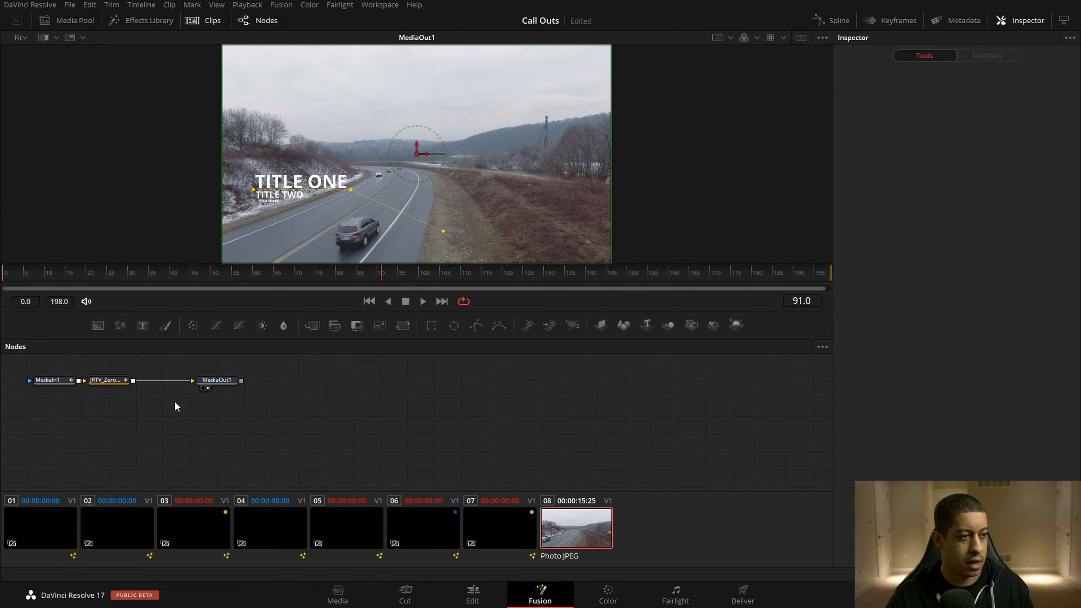
left_click_drag(241, 411, 94, 374)
left_click_drag(266, 443, 231, 379)
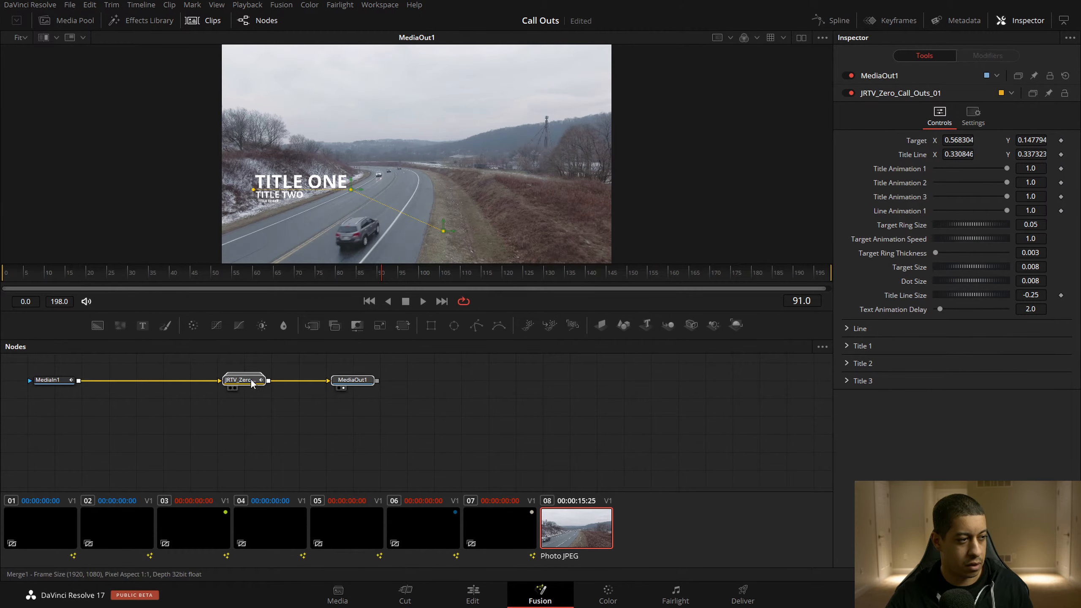
Add a Tracker node below the main node chain, feed it from MediaIn1, and show it in the viewer
left_click(60, 386)
key("shift+space")
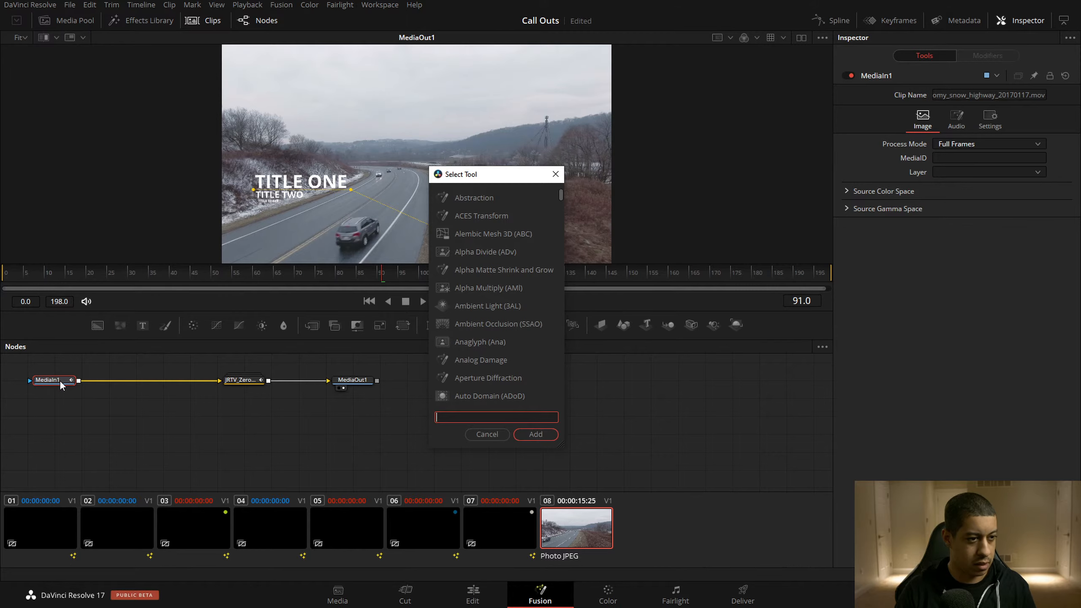
left_click(105, 435)
key("shift+space")
type("tra")
key("Return")
left_click_drag(79, 381, 362, 213)
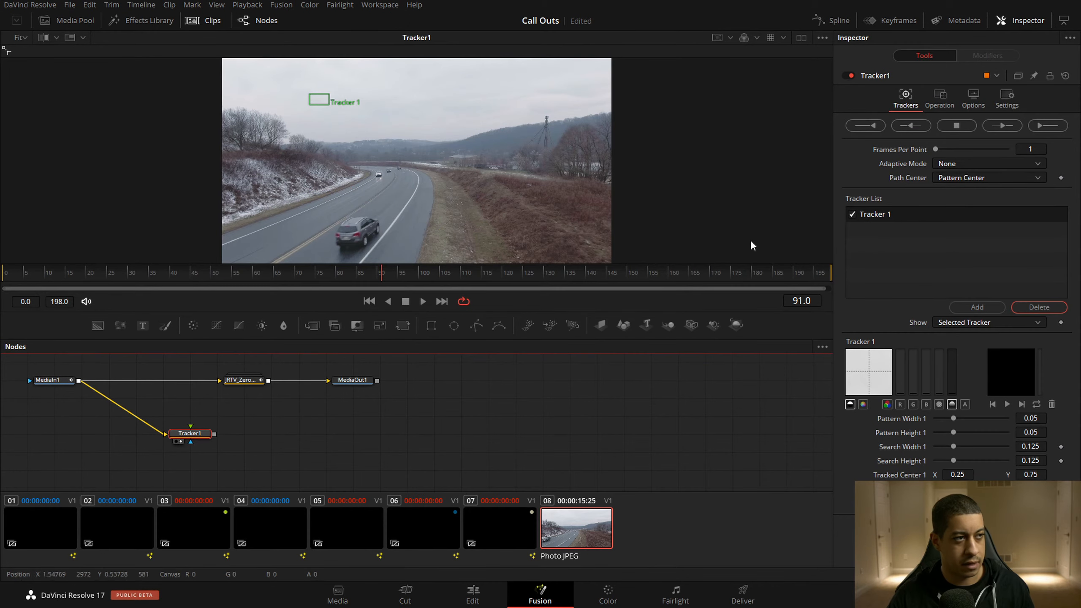
Place the tracker pattern on the back of the SUV and track forward from frame 91, stopping at about frame 113
left_click_drag(320, 96, 346, 234)
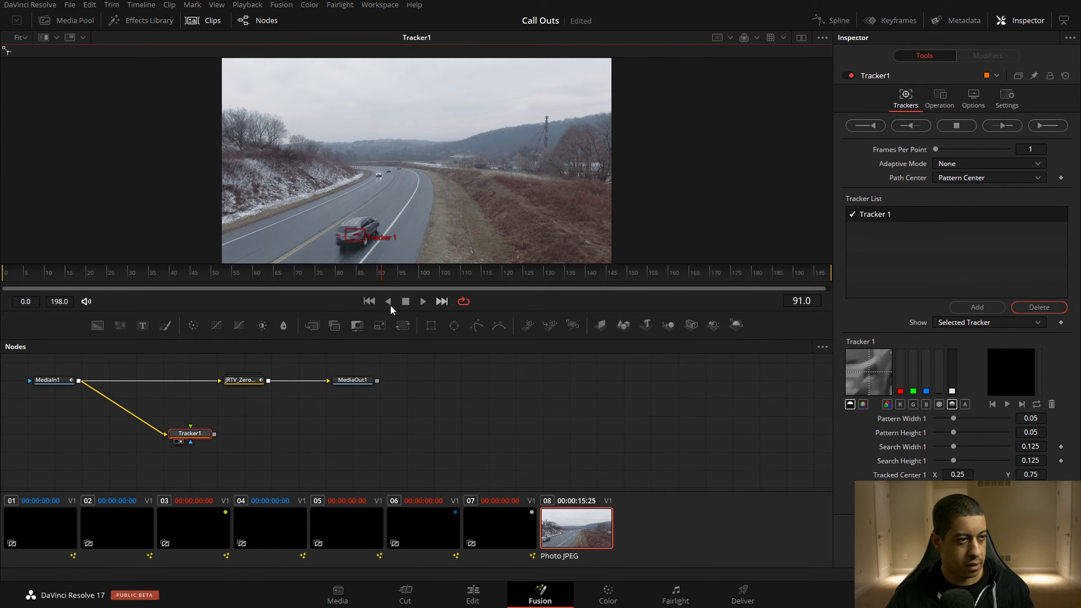
left_click(1006, 130)
left_click(958, 125)
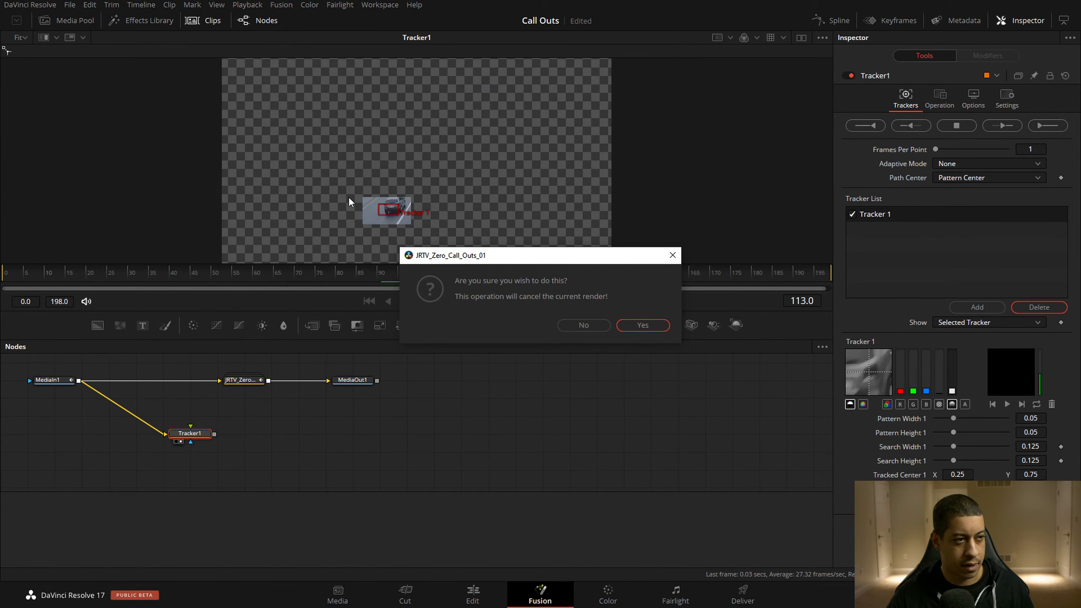
left_click(643, 325)
Return to frame 91 and track the SUV backward, stopping at about frame 78
left_click(423, 277)
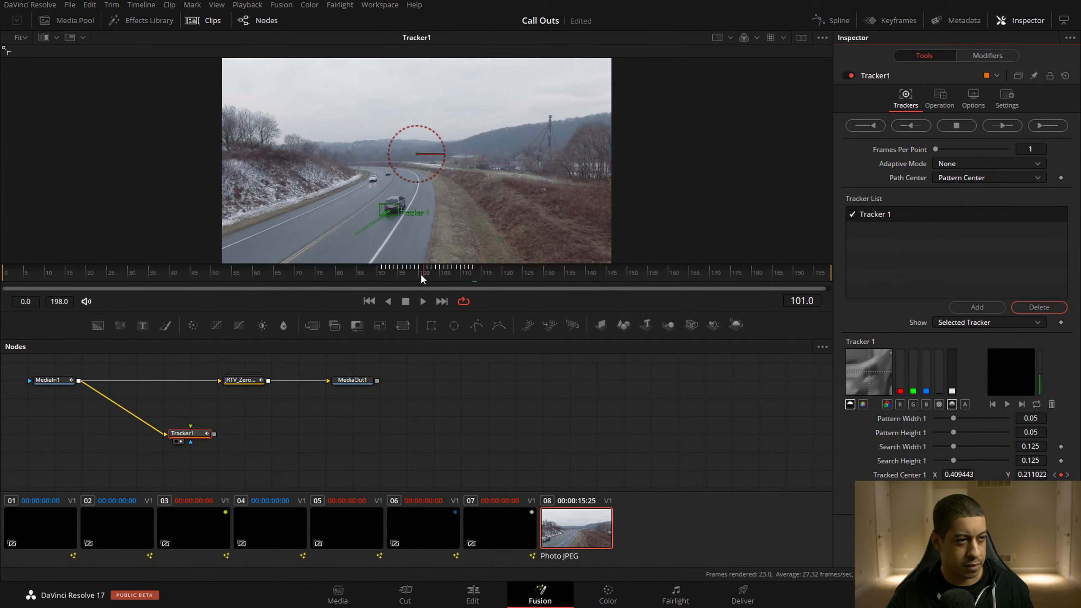
left_click(387, 277)
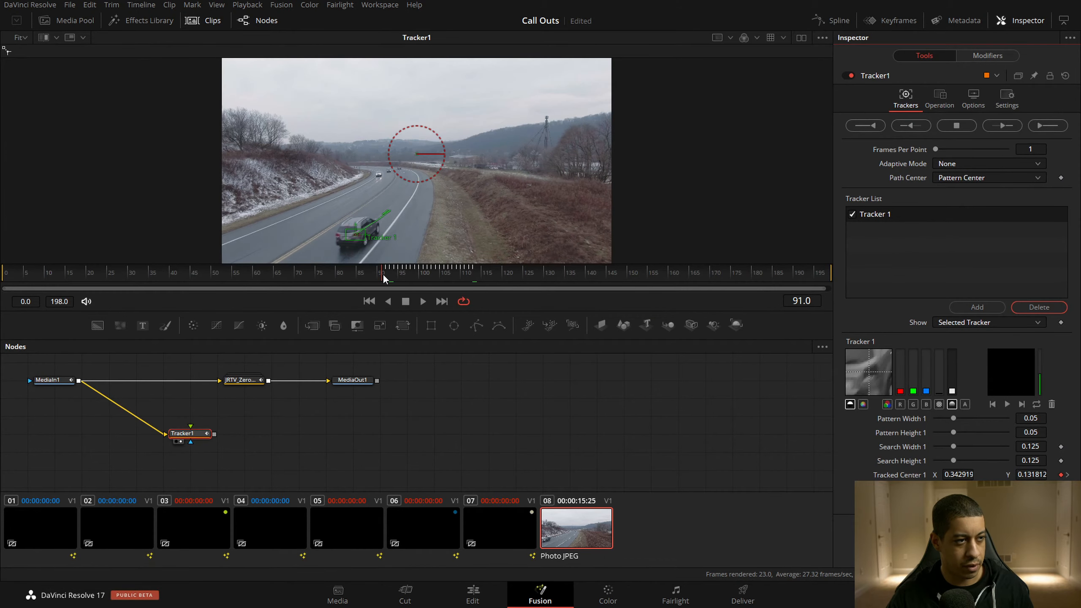
left_click(911, 126)
left_click(956, 125)
left_click(643, 326)
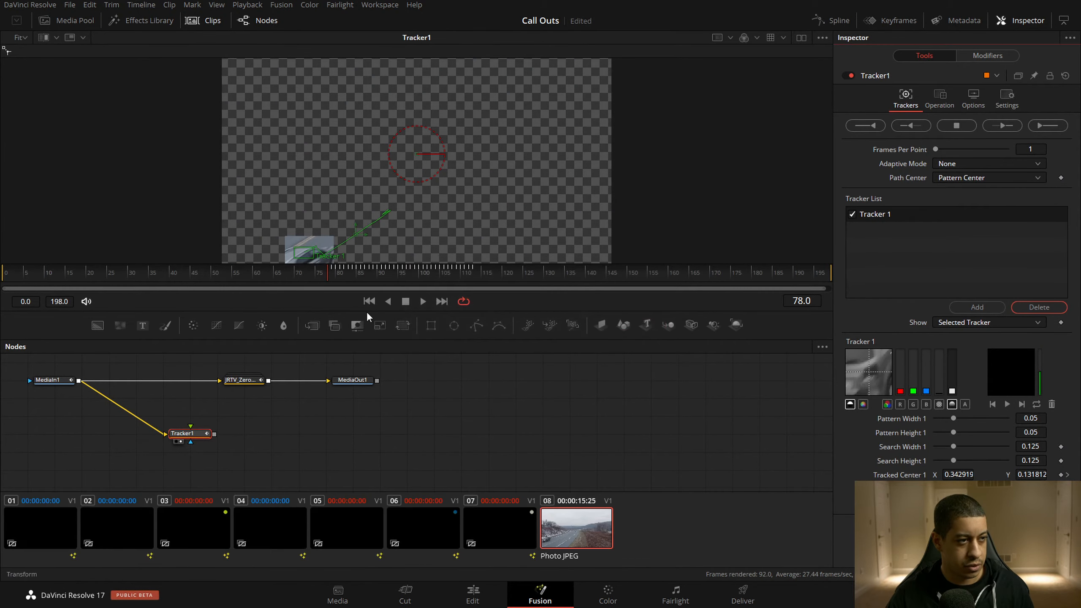
Link the call-out's Target position to the tracker with the expression Tracker1.TrackedCenter1
left_click(401, 276)
left_click_drag(150, 467, 275, 463)
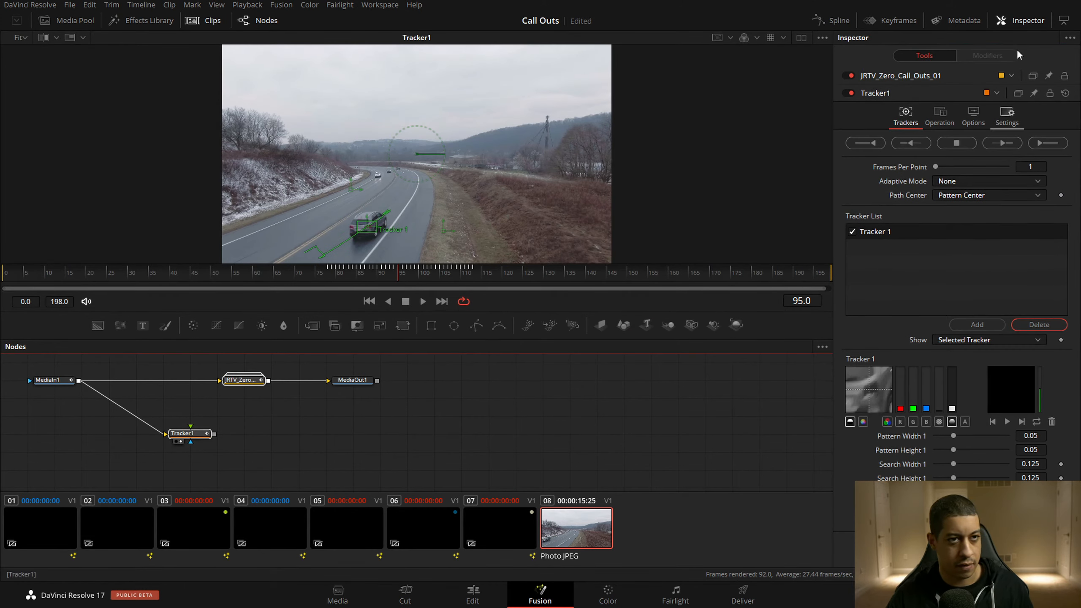
left_click(956, 77)
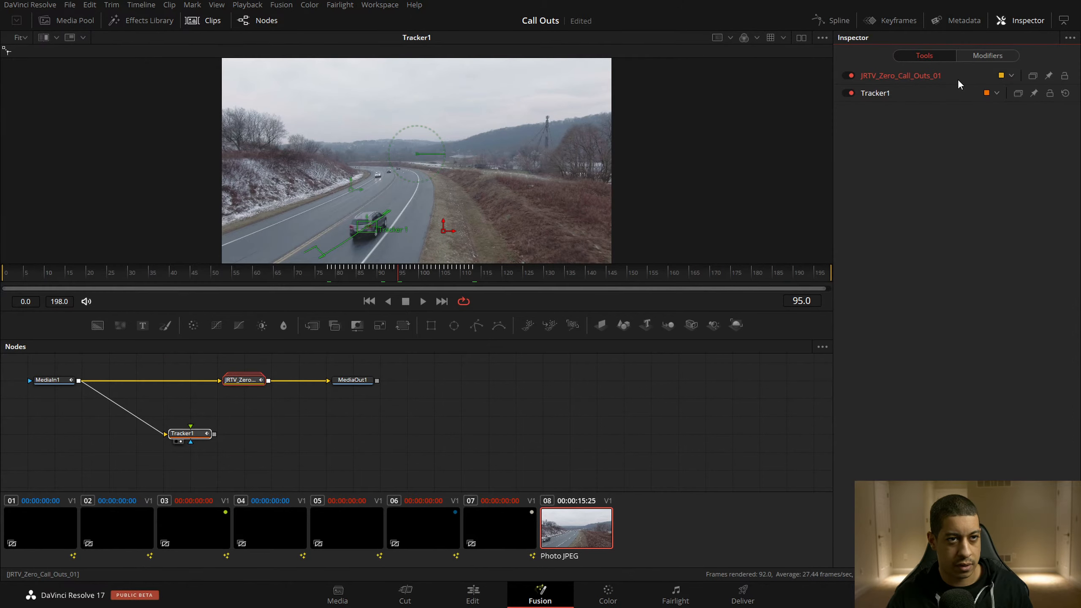
left_click(951, 76)
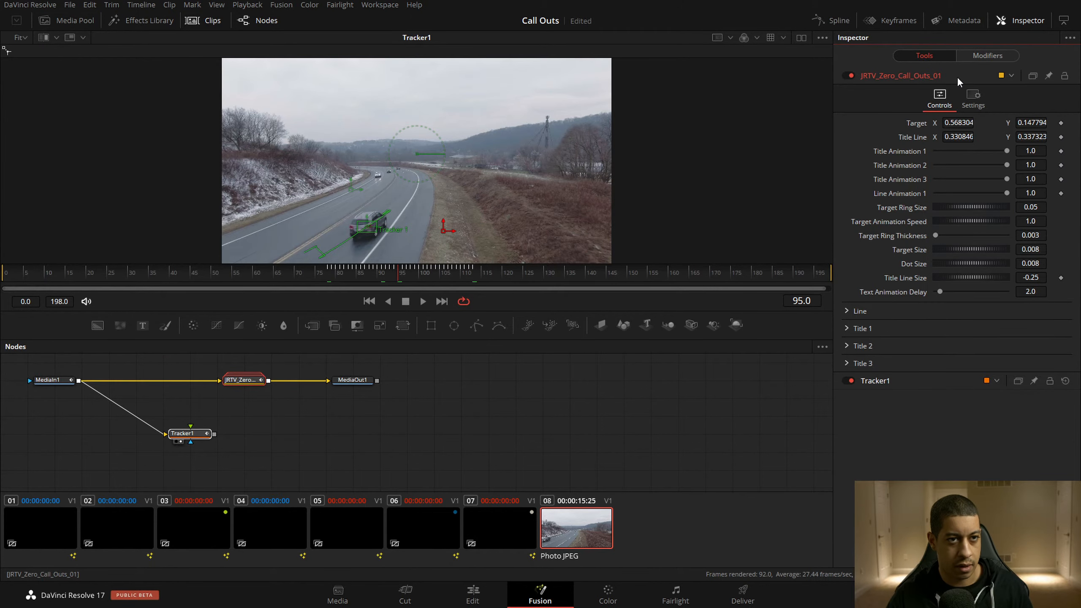
right_click(918, 126)
left_click(950, 257)
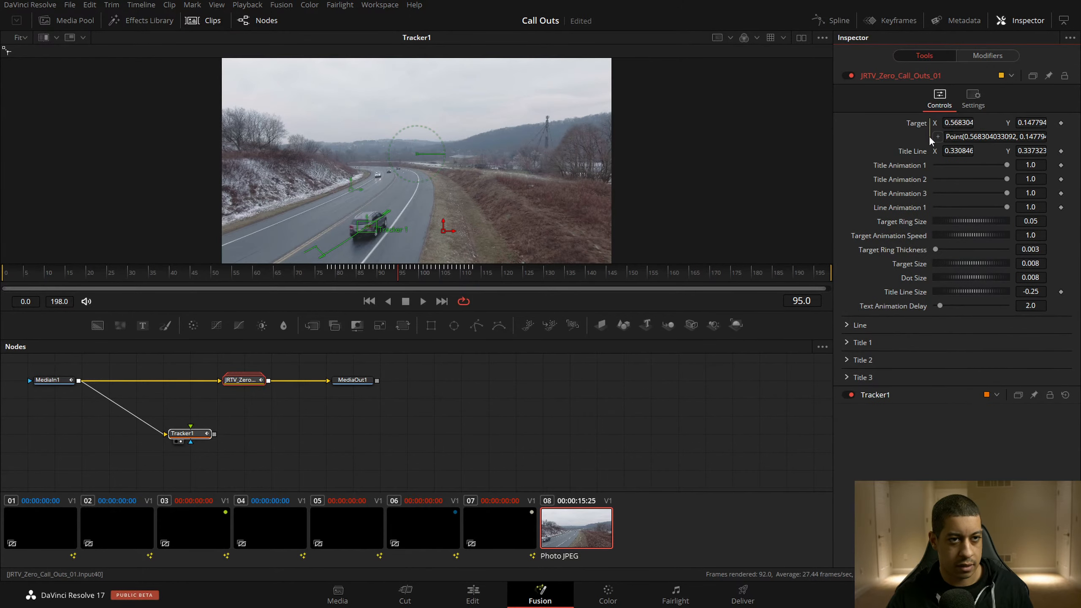
left_click_drag(938, 138, 895, 460)
left_click(457, 421)
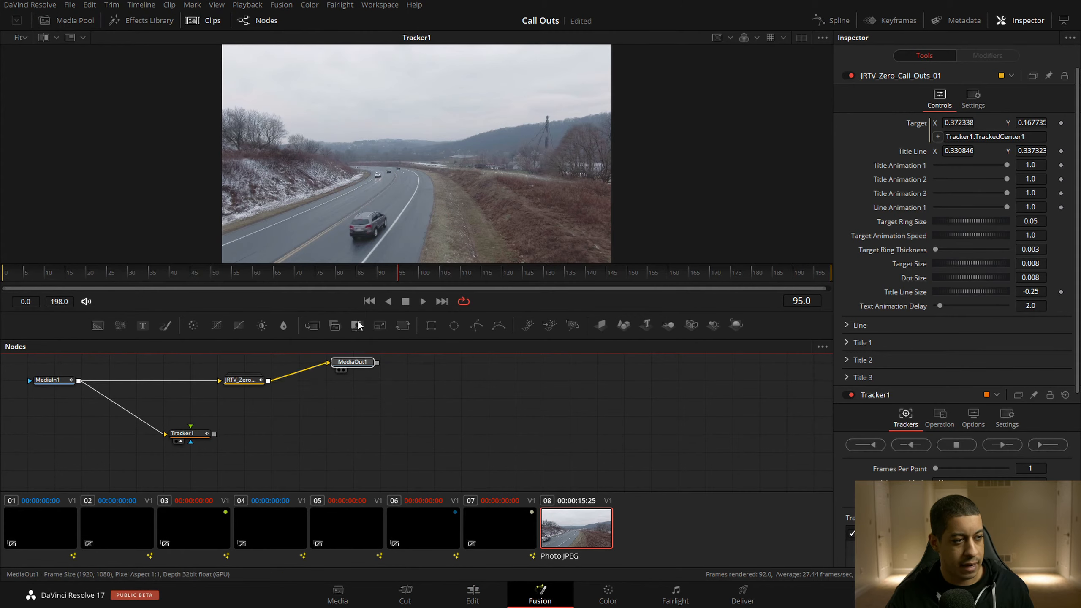
Show the MediaOut1 result at frame 100, return to the Edit page and scrub the clip to review the tracked call-out
left_click(343, 388)
left_click_drag(373, 276, 422, 273)
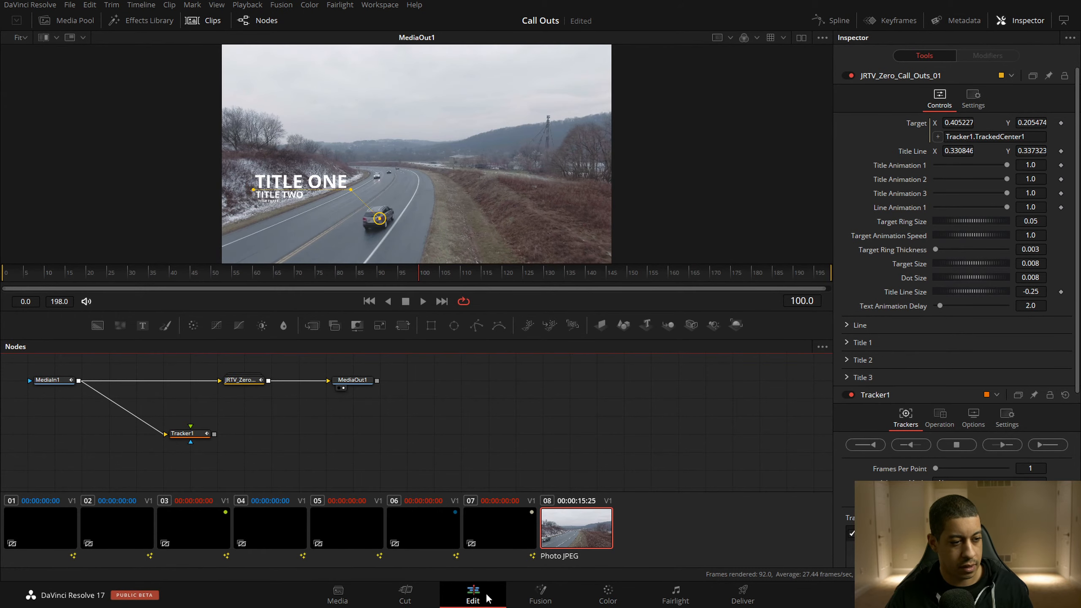
left_click(473, 595)
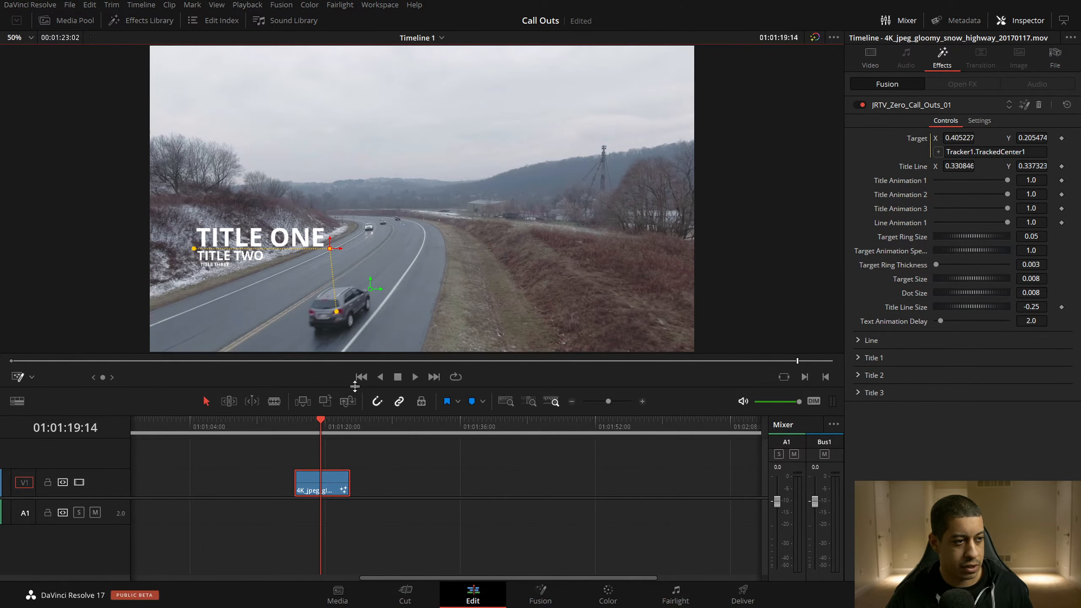
mouse_move(330, 425)
left_mouse_down()
mouse_move(310, 426)
mouse_move(334, 427)
mouse_move(320, 422)
left_mouse_up()
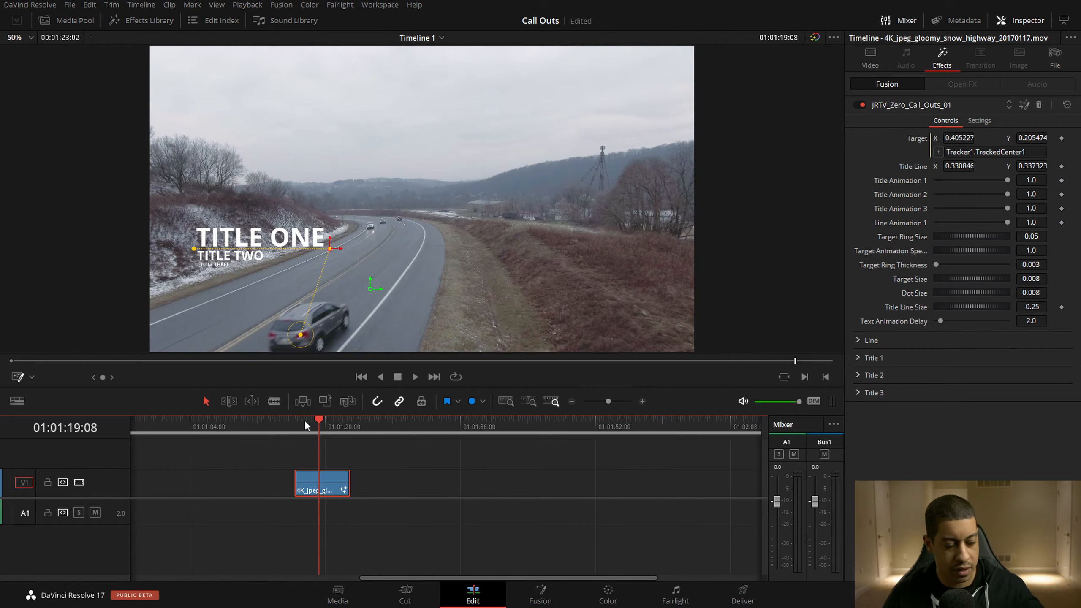
Replace the clip's tracked call-out with a fresh JRTV_Zero_Call_Outs_01 effect and move the clip along the timeline to around 01:01:36
left_click(1040, 104)
left_click(131, 22)
left_click_drag(222, 210, 345, 491)
left_click_drag(463, 494, 464, 490)
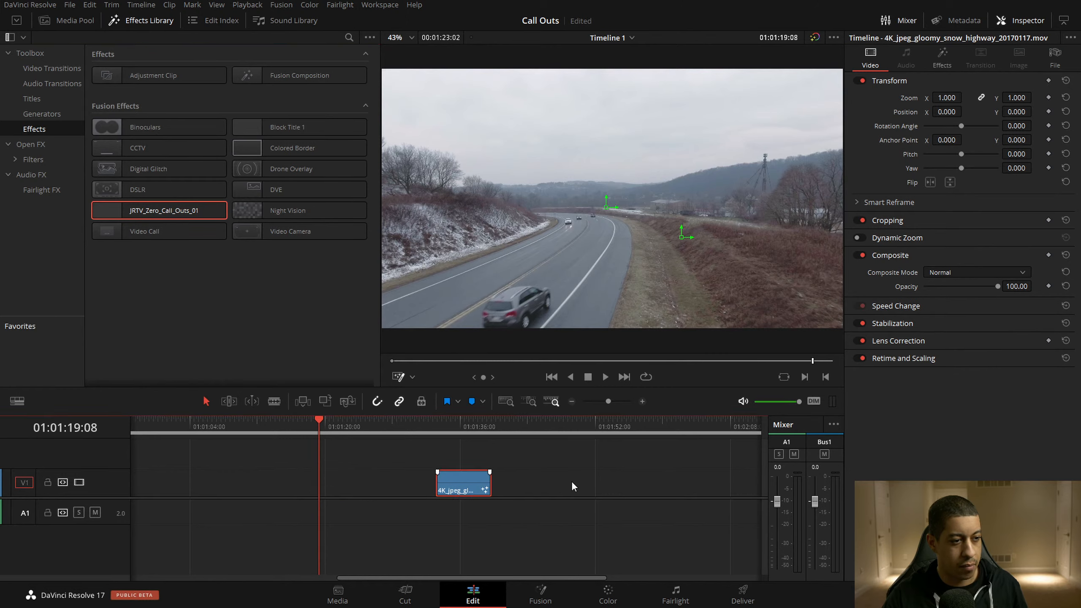
At 01:01:36:20, set the call-out's Title Line Size to -0.25 and place its target on the SUV, at about X 0.43, Y 0.23
left_click(466, 426)
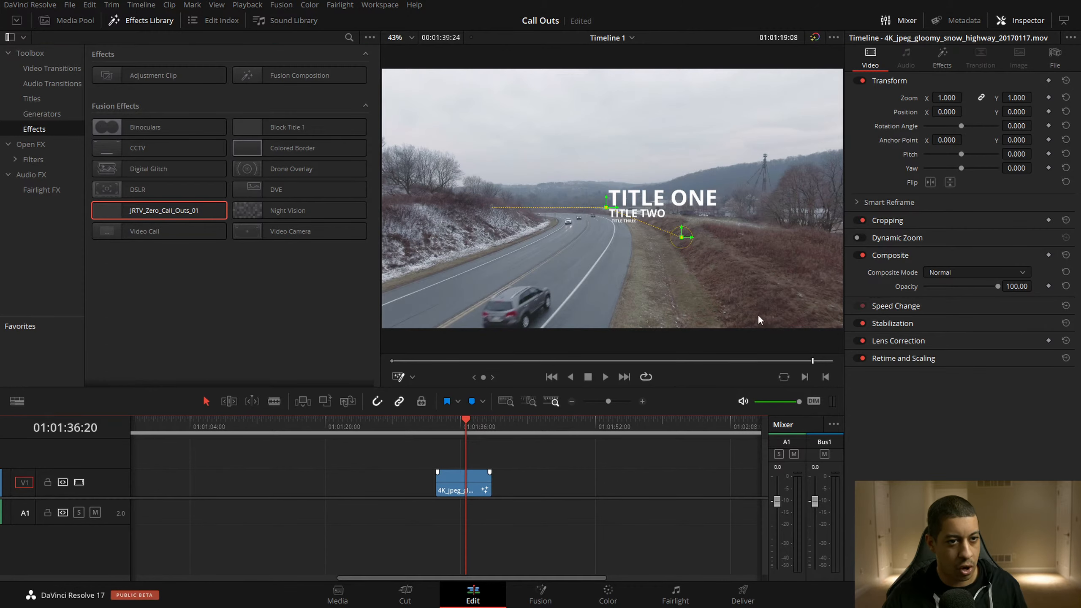
left_click(948, 63)
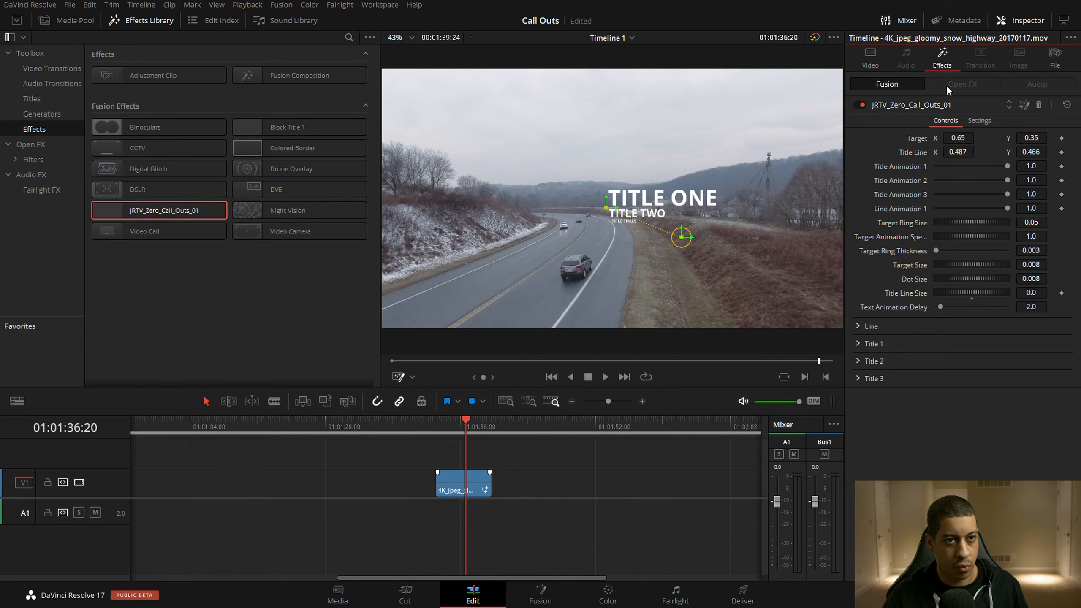
left_click_drag(973, 298, 637, 97)
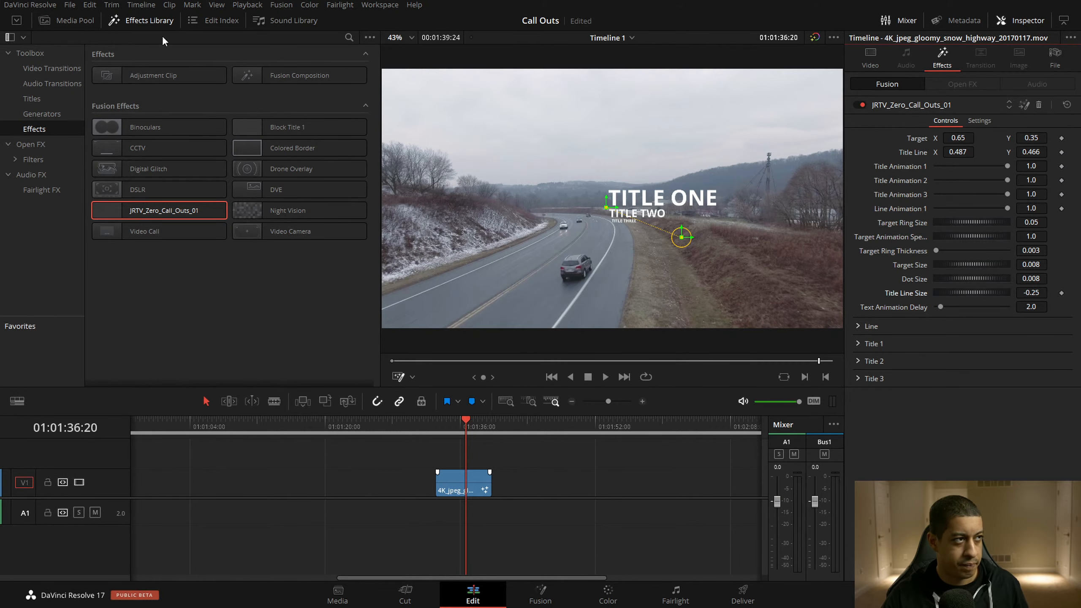
left_click(152, 22)
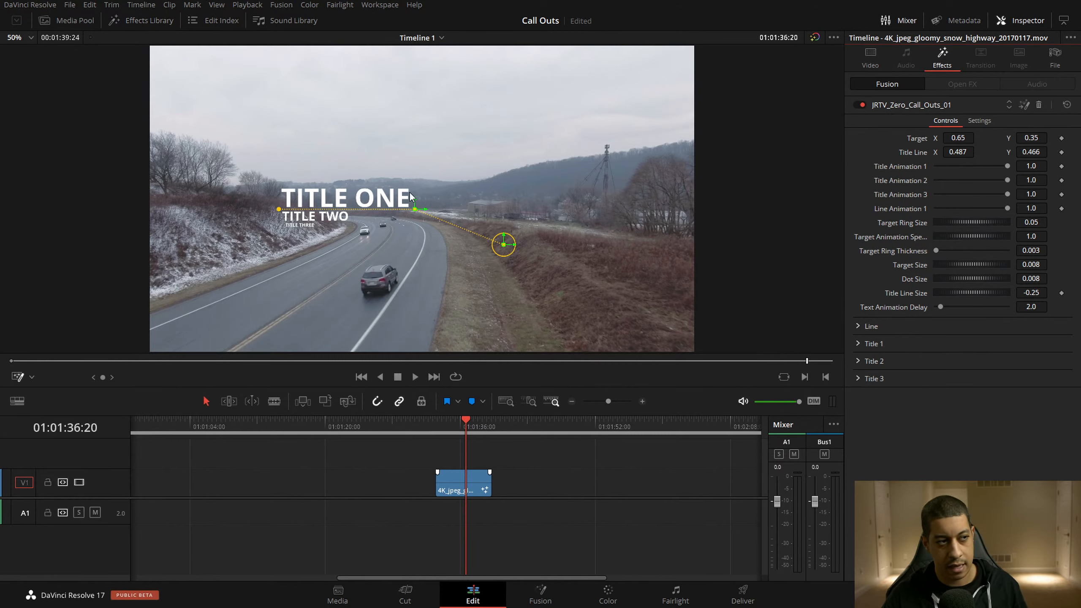
left_click_drag(502, 238, 382, 287)
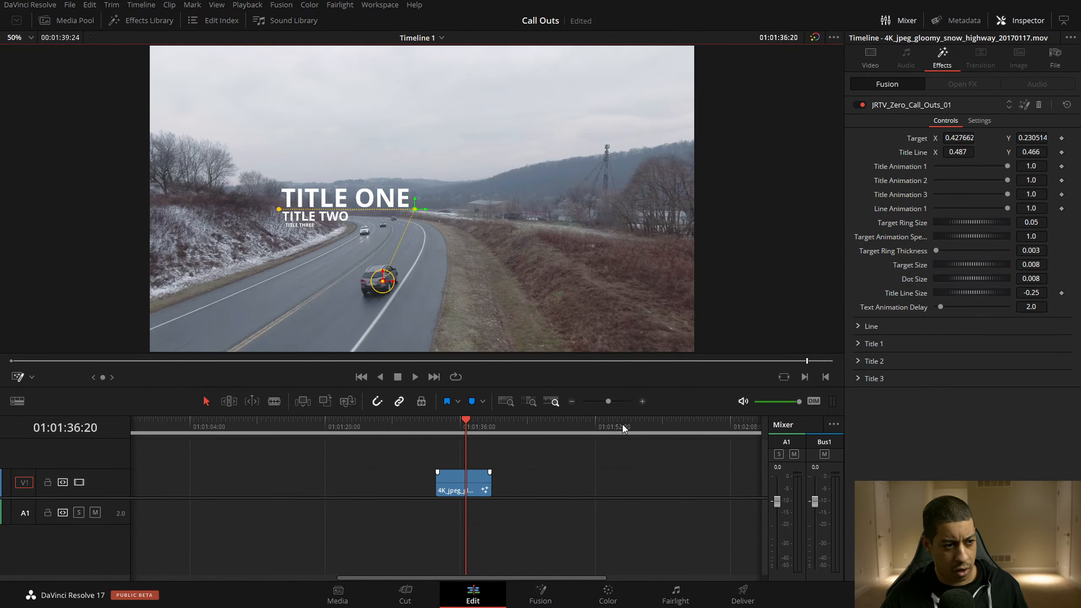
Add a second JRTV_Zero_Call_Outs_01 effect to the clip, aim its target at the distant white car and place its title above the first one
left_click(141, 19)
left_click_drag(143, 211, 454, 485)
left_click(143, 20)
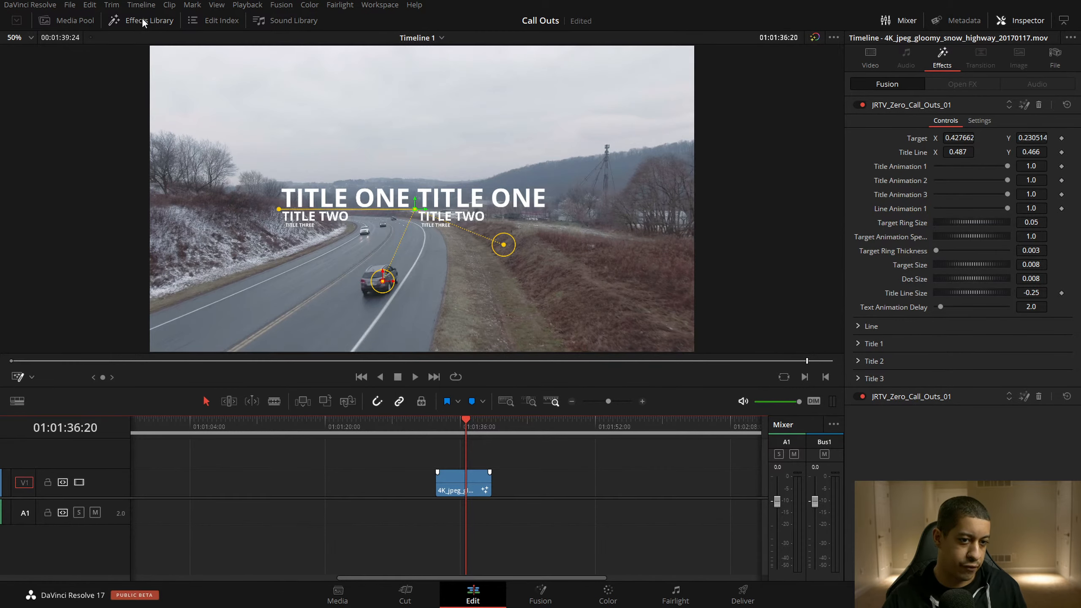
left_click(978, 399)
left_click_drag(503, 244, 310, 152)
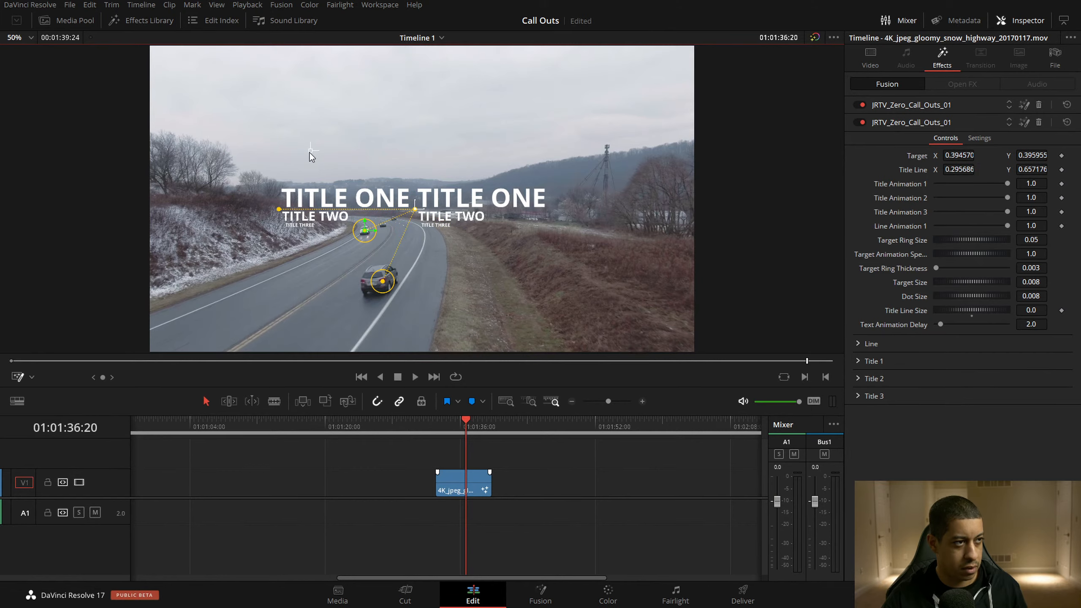
left_click(479, 479)
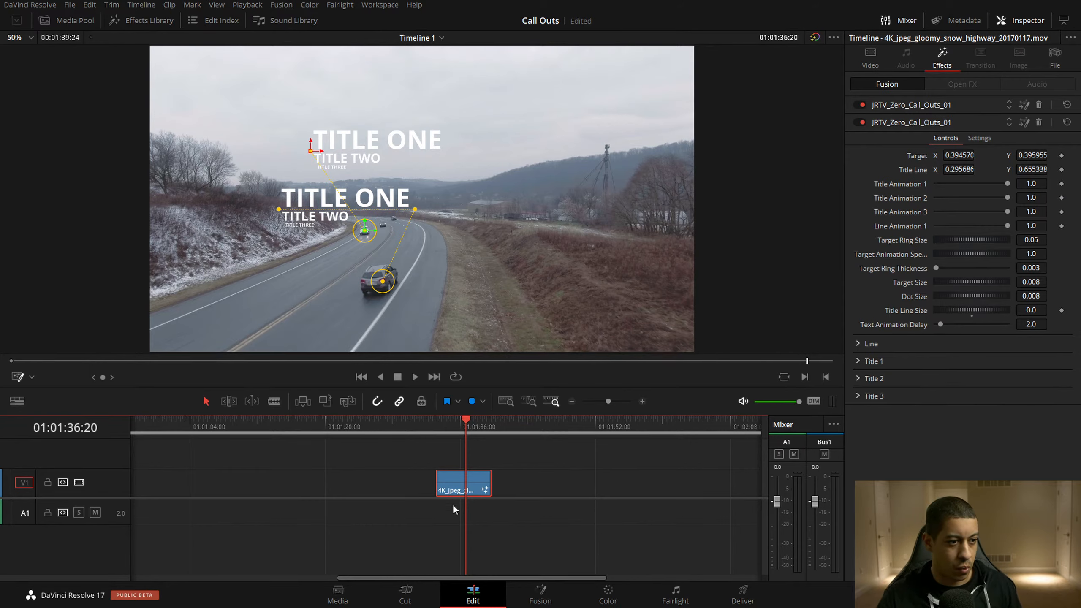
Delete the second call-out effect and expand the controls of the remaining one
left_click(1039, 122)
left_click(933, 104)
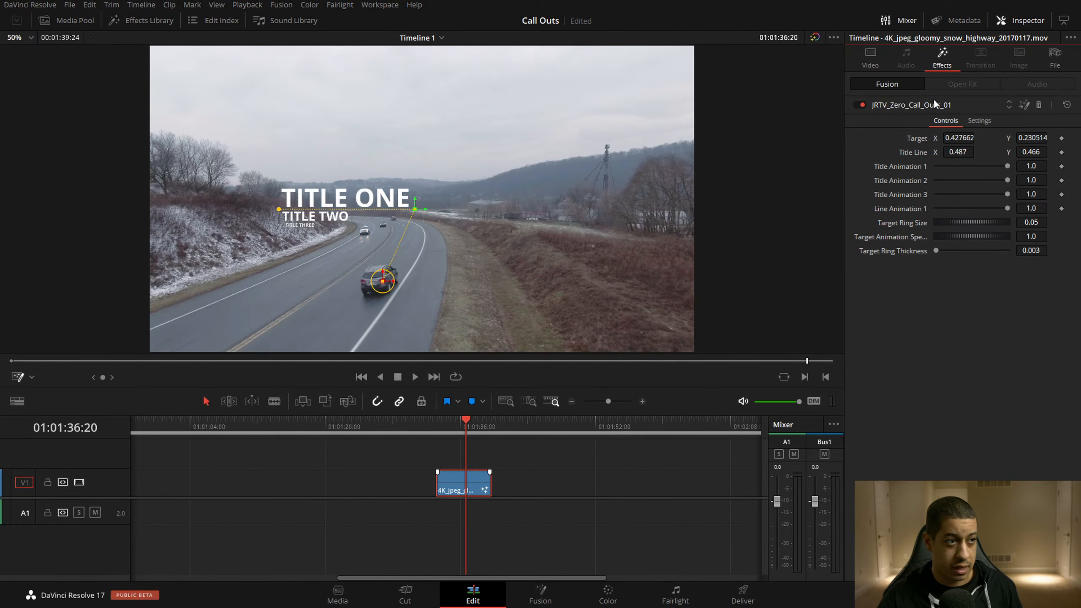
left_click(988, 105)
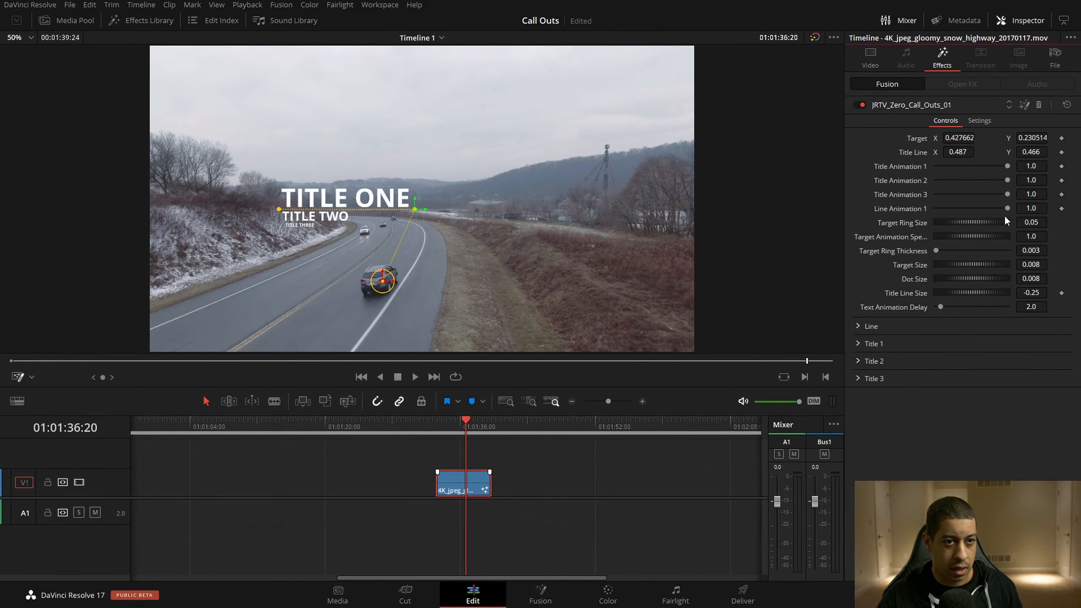
Keyframe Line Animation 1 from 0.0 at 01:01:36:20 to 1.0 at 01:01:37:20
left_click_drag(1008, 209, 916, 209)
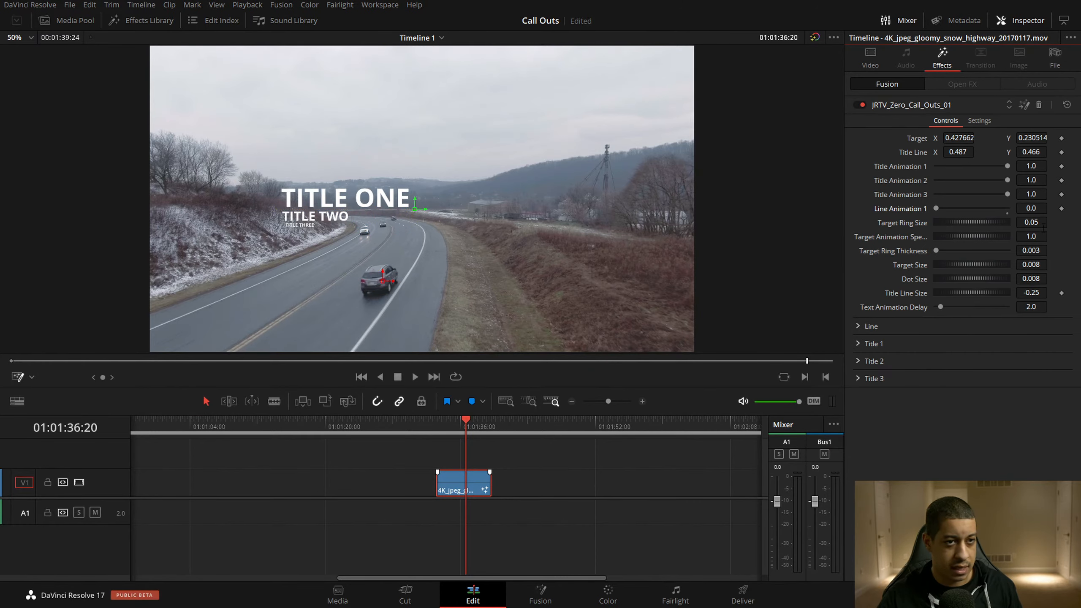
left_click(1062, 208)
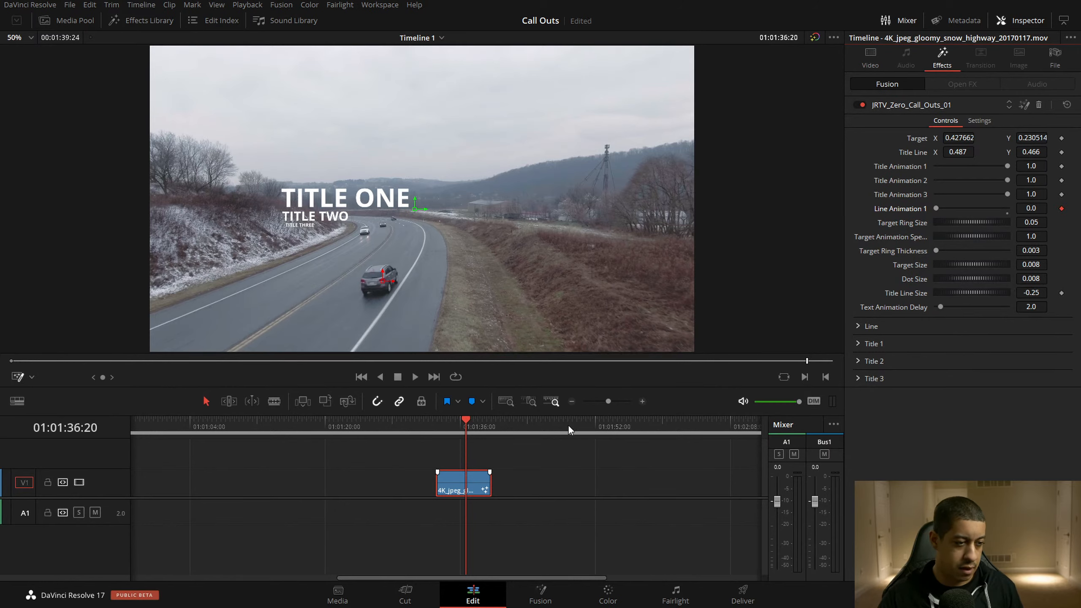
key("shift+Right")
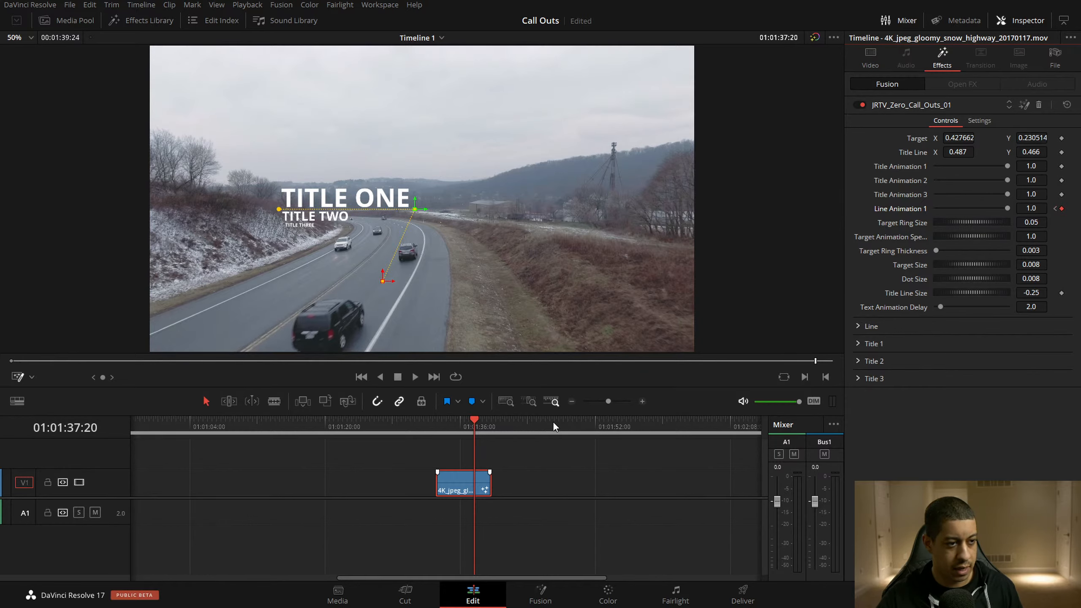
key("shift+Left")
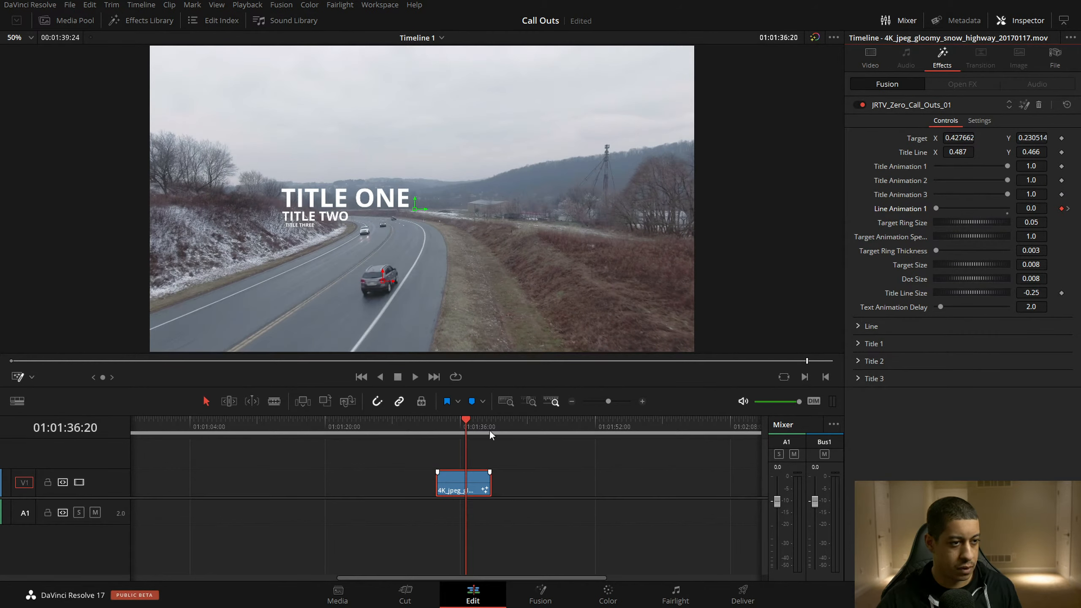
Play the clip around 01:01:37 to review the call-out's line animation
left_click(434, 377)
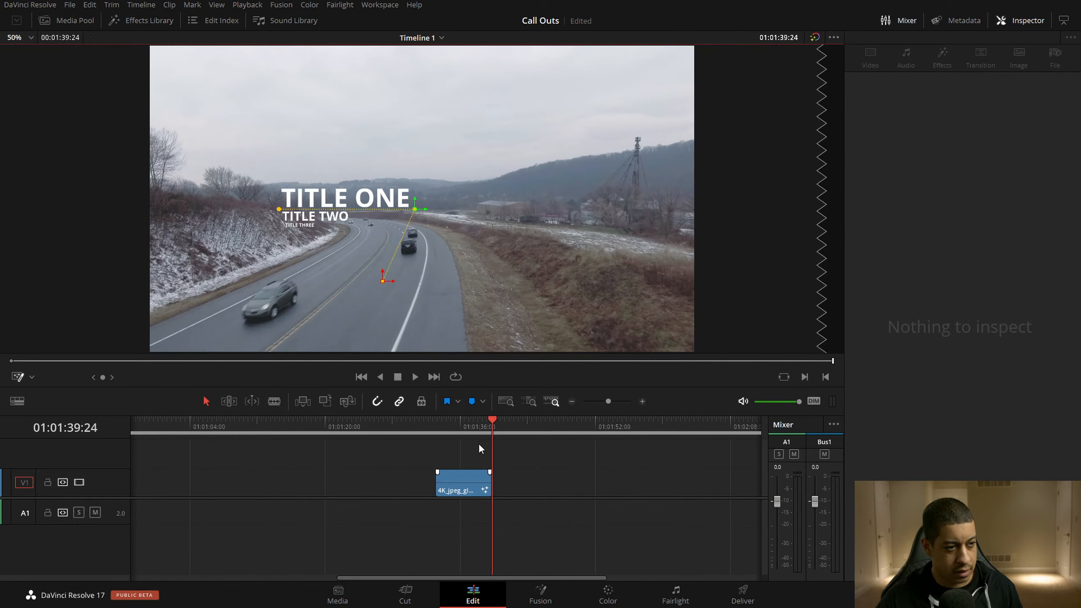
left_click(458, 492)
left_click_drag(471, 431, 469, 432)
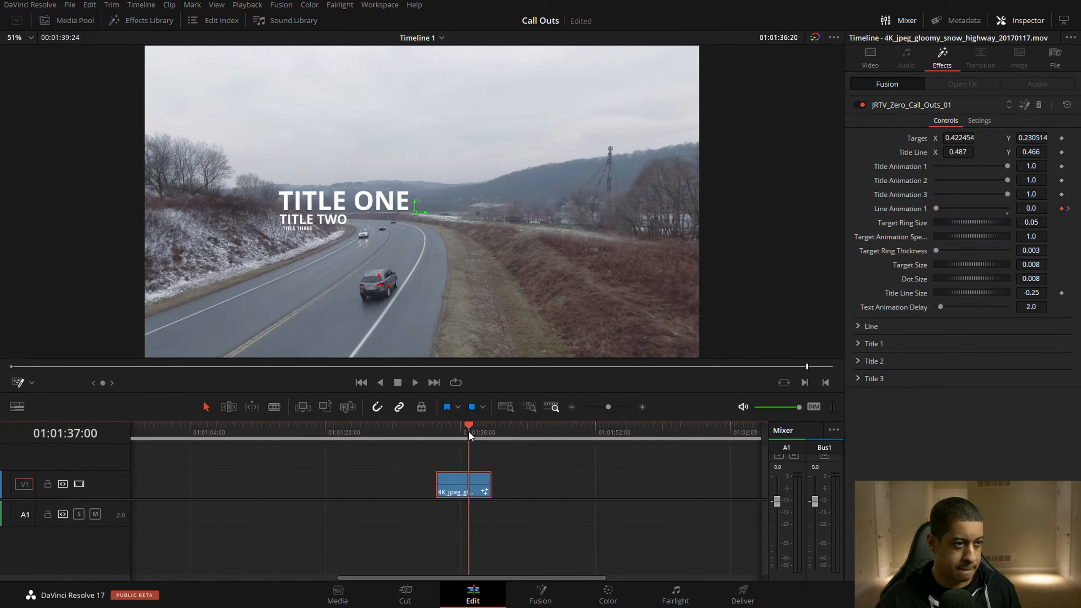
left_click(415, 382)
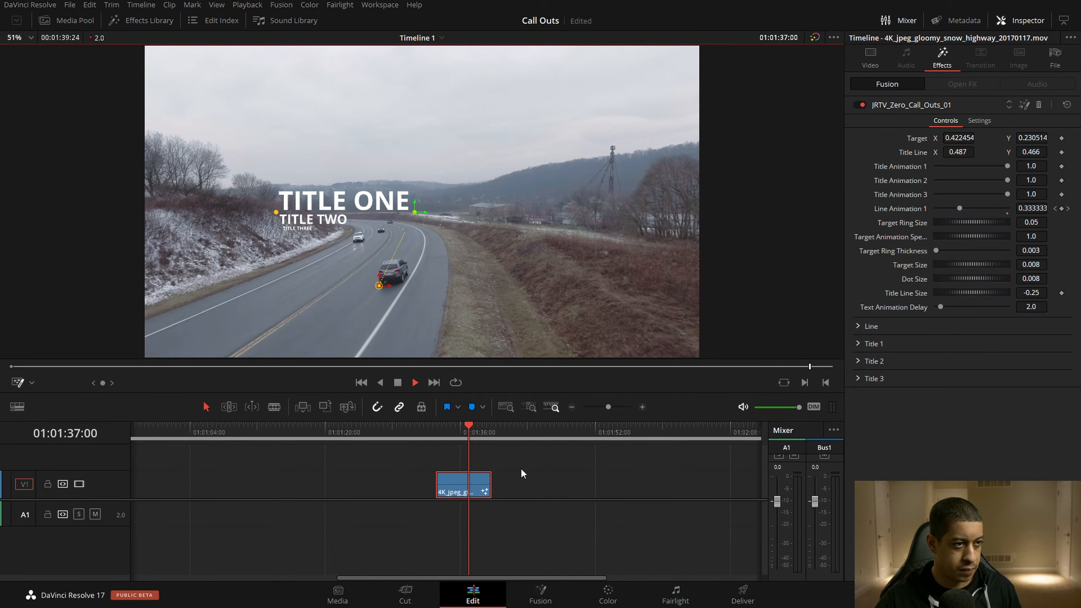
left_click(520, 468)
left_click(397, 382)
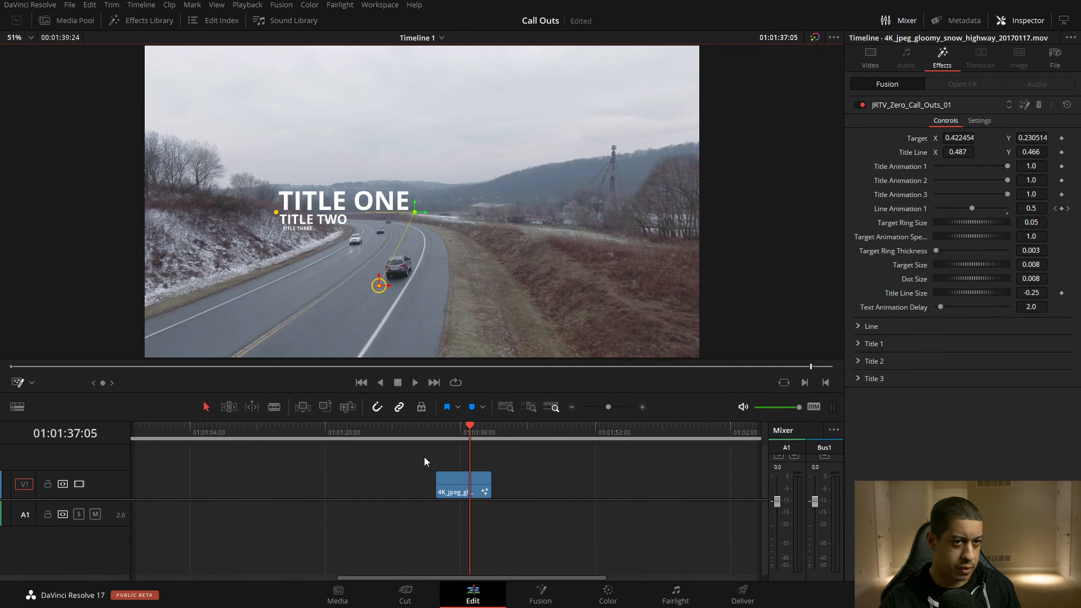
Set Title Animation 1, Title Animation 2 and Title Animation 3 of the call-out to 0.0
left_click(461, 491)
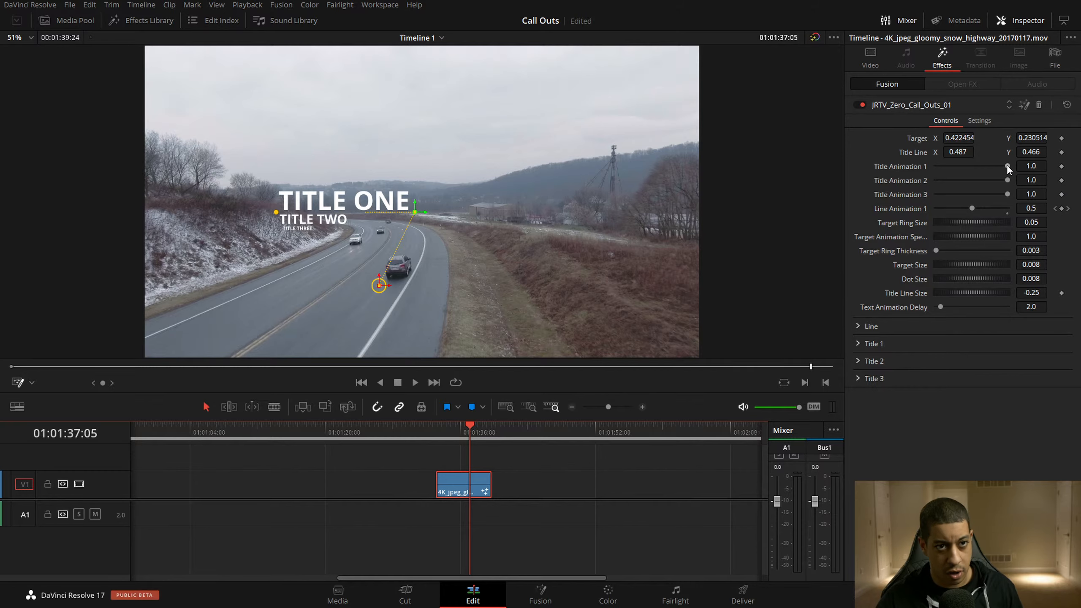
left_click_drag(1007, 166, 844, 169)
left_click_drag(1007, 180, 944, 181)
left_click_drag(1009, 196, 925, 197)
left_click_drag(944, 181, 833, 172)
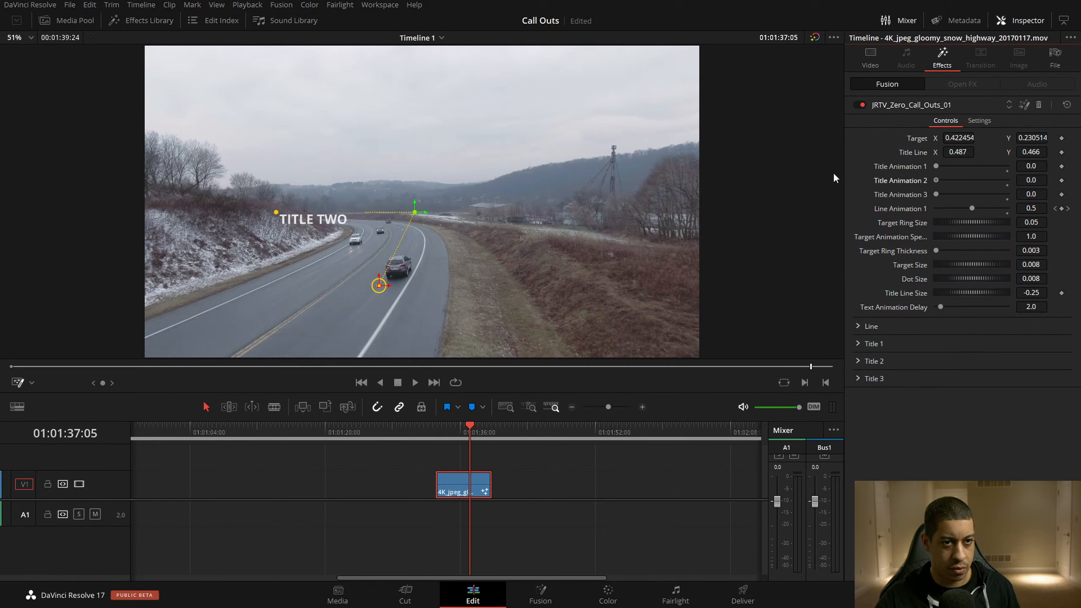
Keyframe Title Animation 1 from 0.0 at the line animation's end keyframe, 01:01:37:20, to 1.0 at 01:01:38:01
left_click(1068, 208)
left_click(1062, 166)
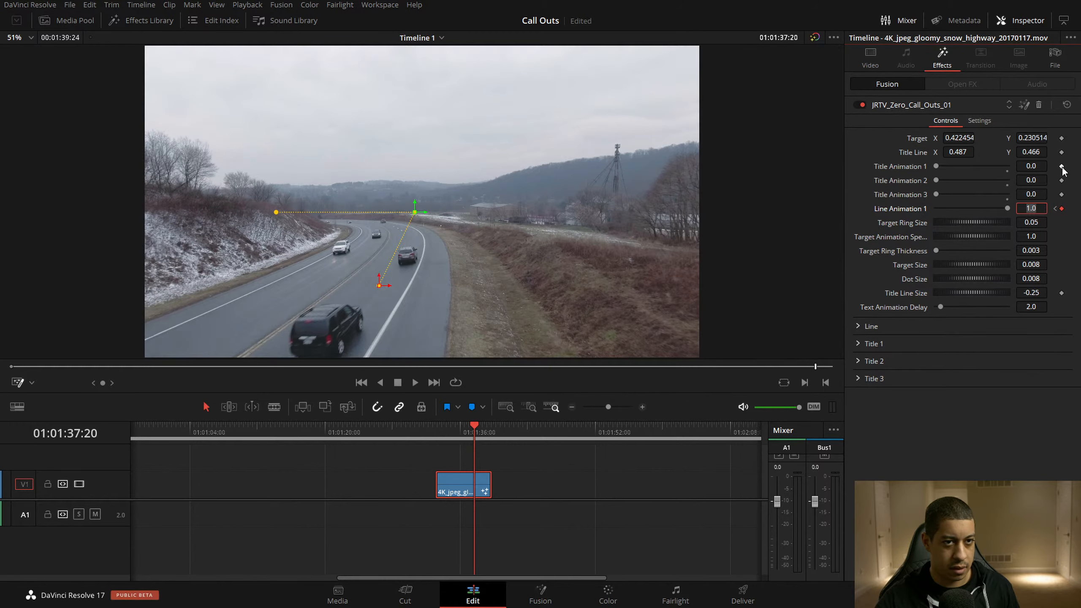
key("shift+Right")
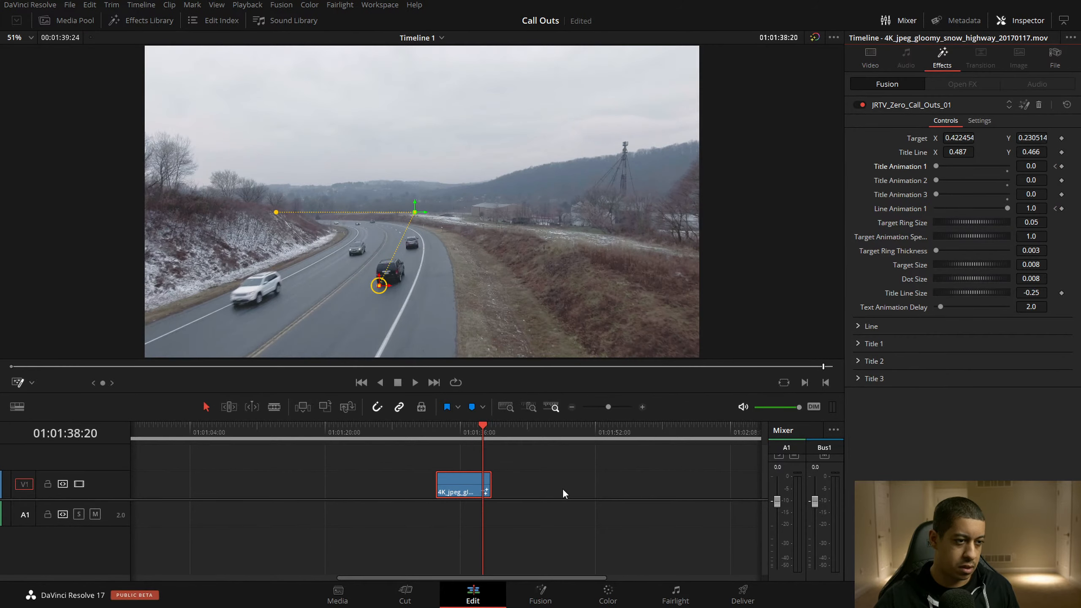
key("shift+Left")
key("Right")
key("Right")
key("Right")
key("Right")
key("Right")
key("Right")
key("Right")
key("Right")
key("Right")
key("Right")
key("Right")
key("Right")
key("Right")
left_click(1006, 167)
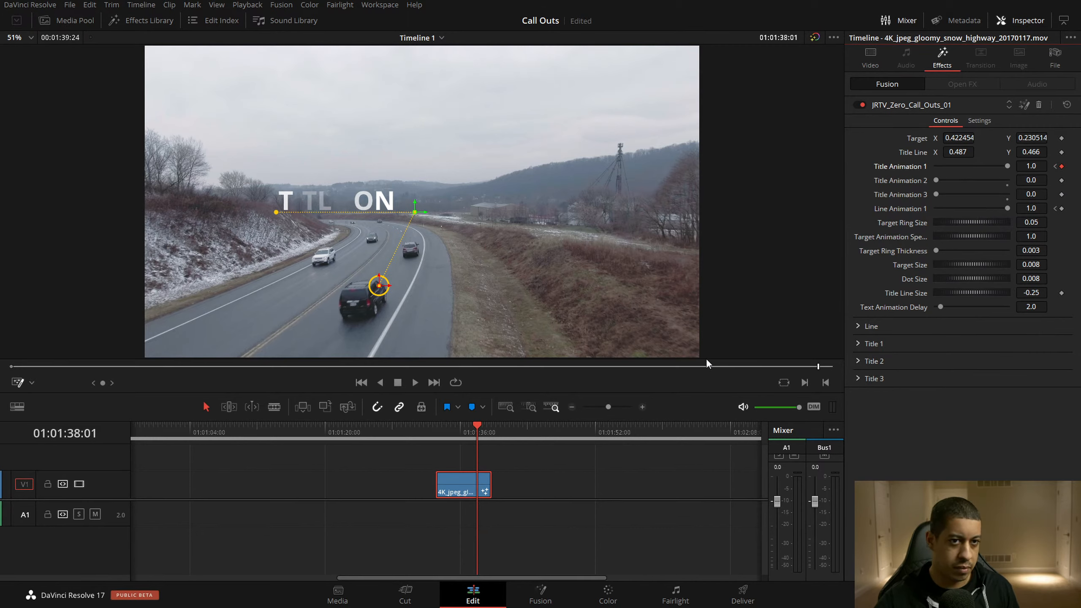
Play the clip from the first Title Animation 1 keyframe to review the title's reveal, and return the playhead to 01:01:37:10
left_click(1056, 166)
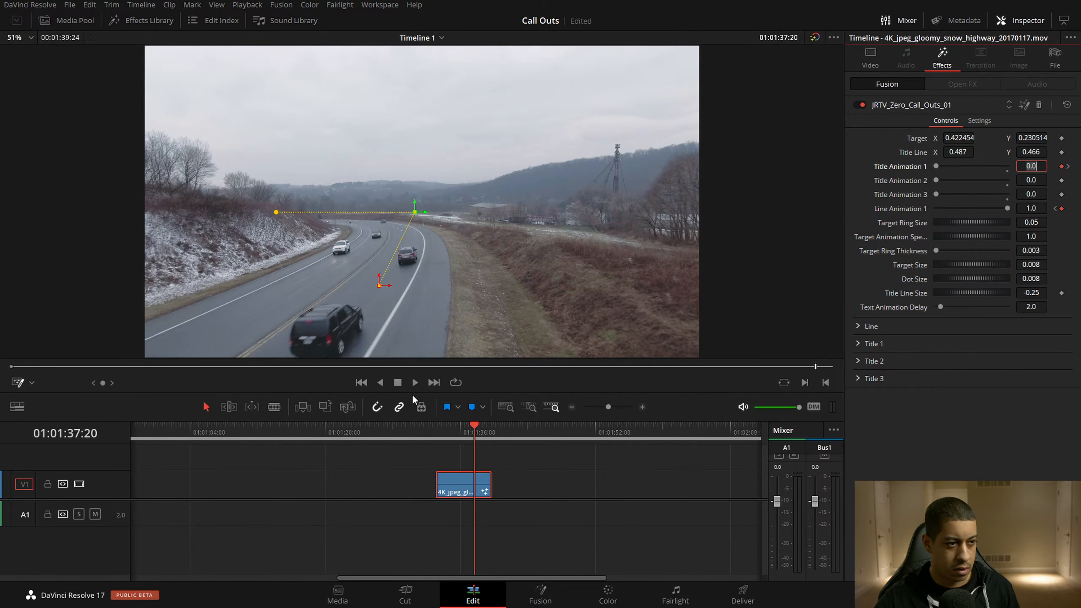
left_click(414, 385)
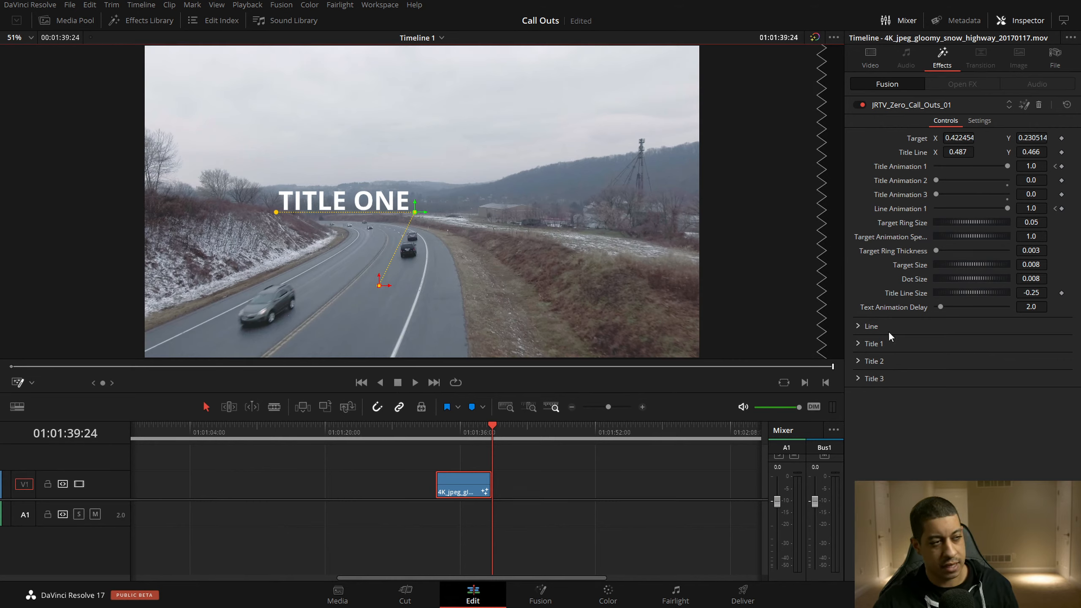
left_click(472, 432)
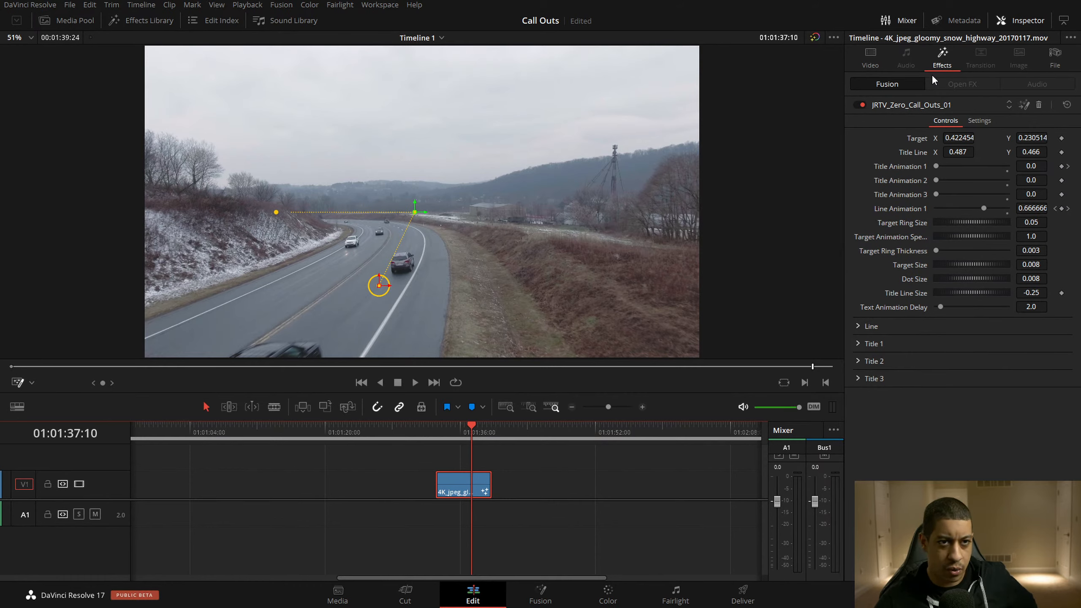
left_click(992, 104)
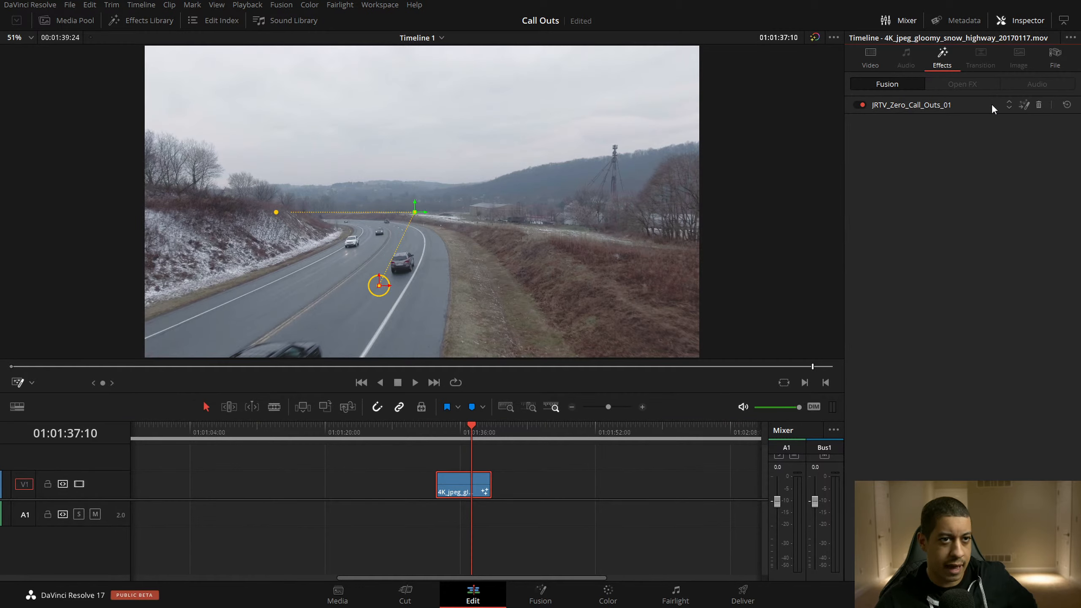
right_click(457, 488)
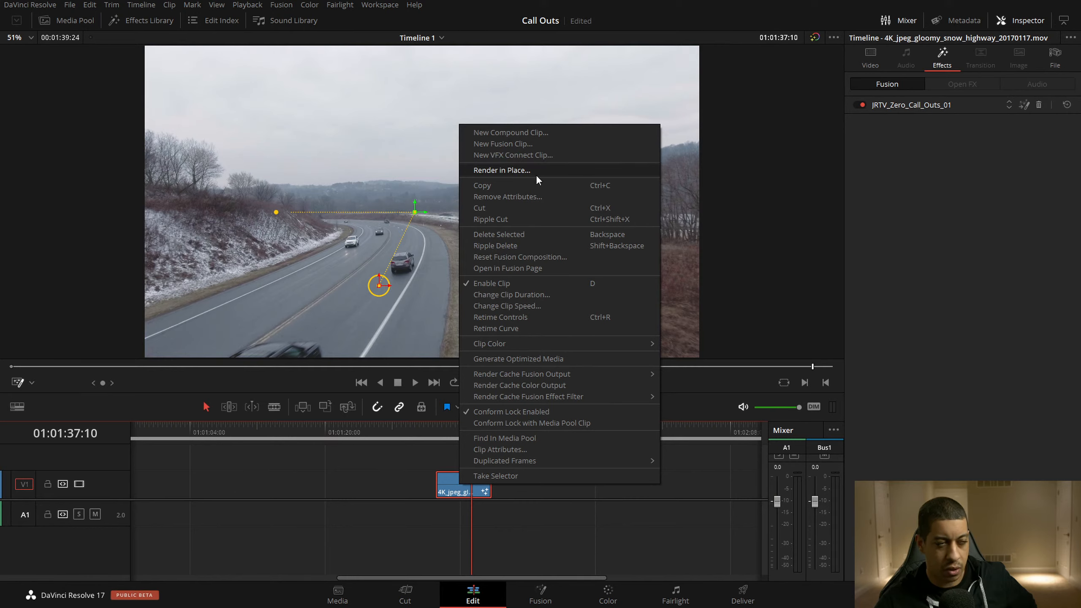
left_click(513, 547)
left_click(453, 488)
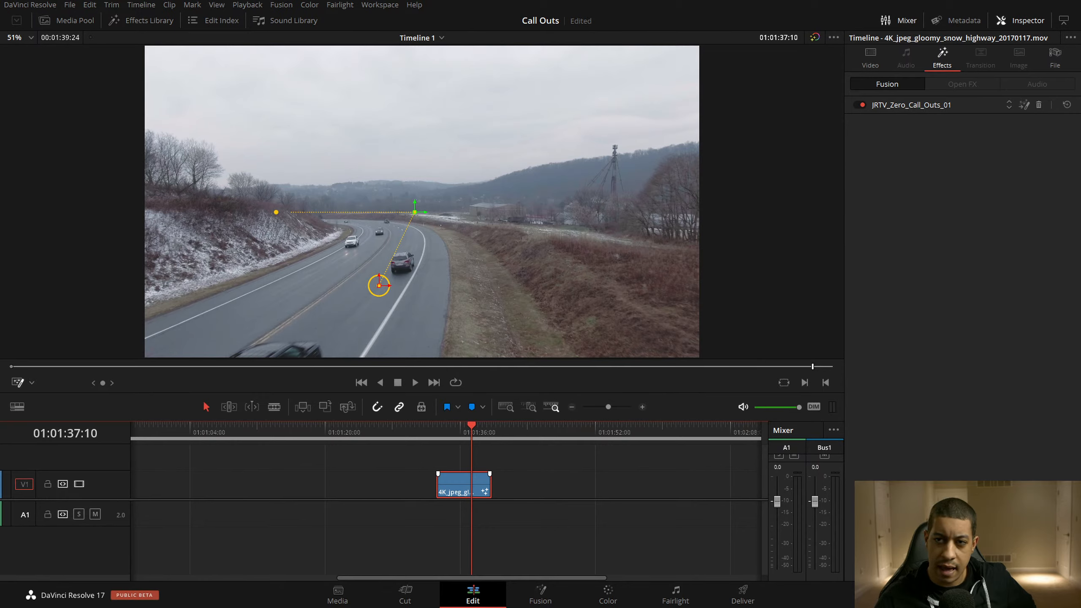
Scrub the clip between 01:01:36:06 and 01:01:37:18 to check the call-out's animation
left_click(466, 431)
left_click_drag(465, 434, 459, 435)
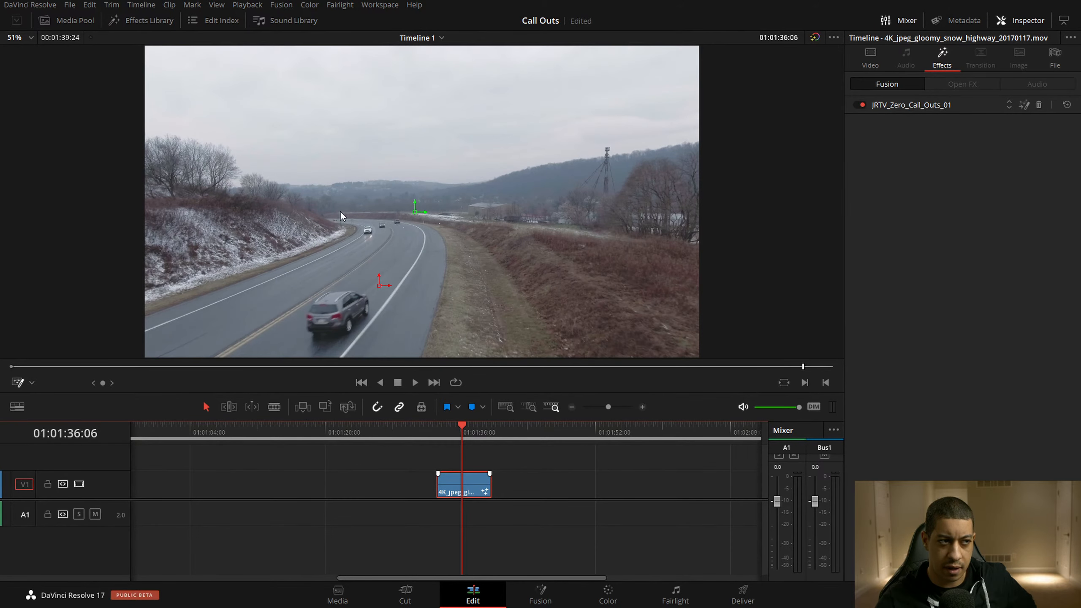
left_click(474, 432)
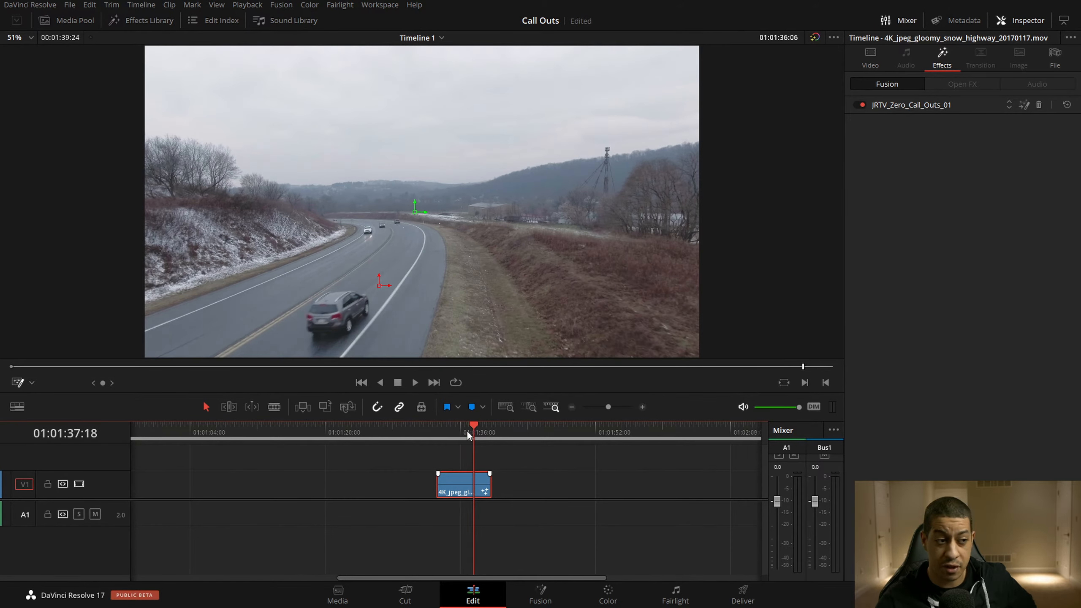
key("alt+Tab")
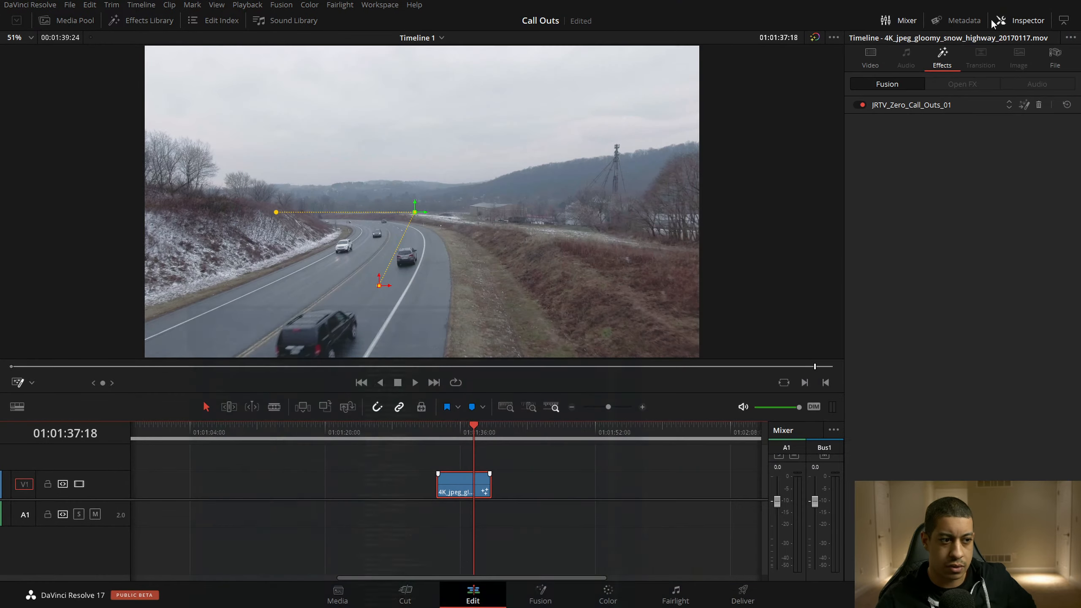
left_click(1004, 9)
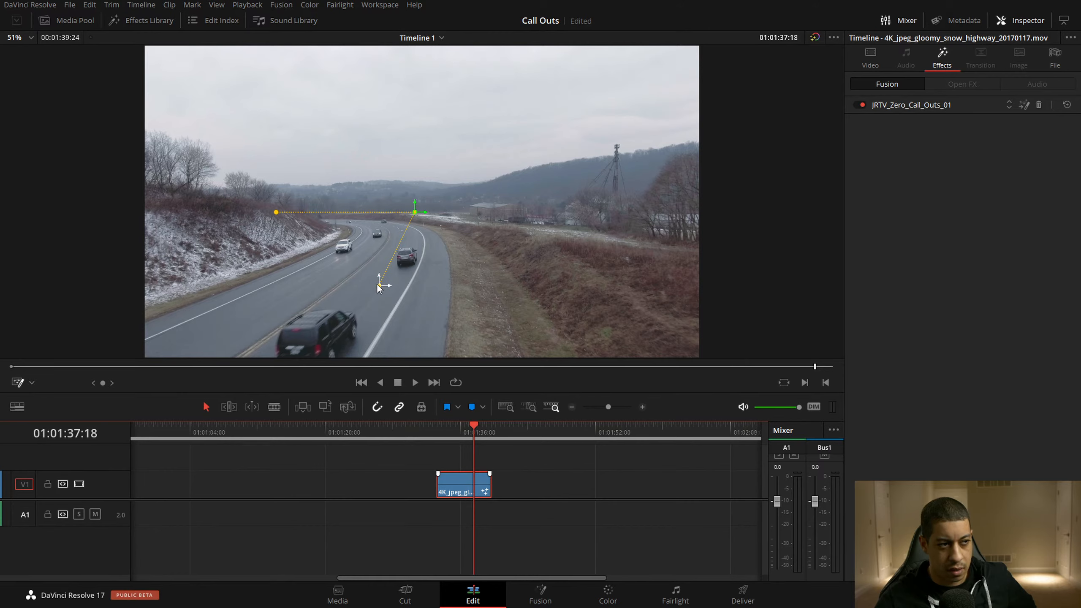
Place the call-out's target on the dark car in the far lane and its title line above the road, at about X 0.406, Y 0.511
left_click_drag(379, 287, 461, 272)
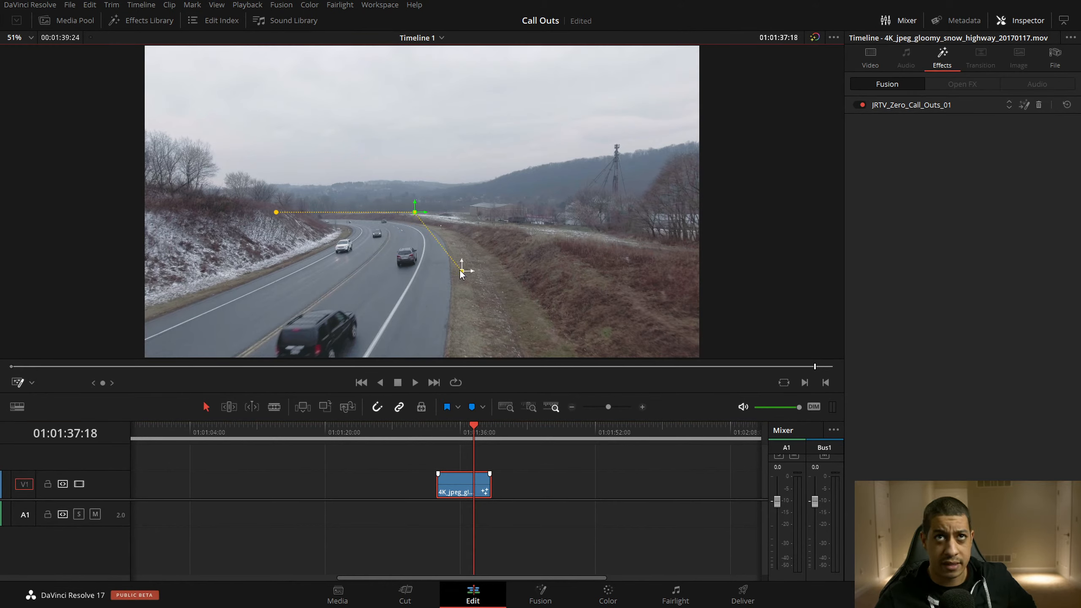
left_click_drag(415, 211, 374, 231)
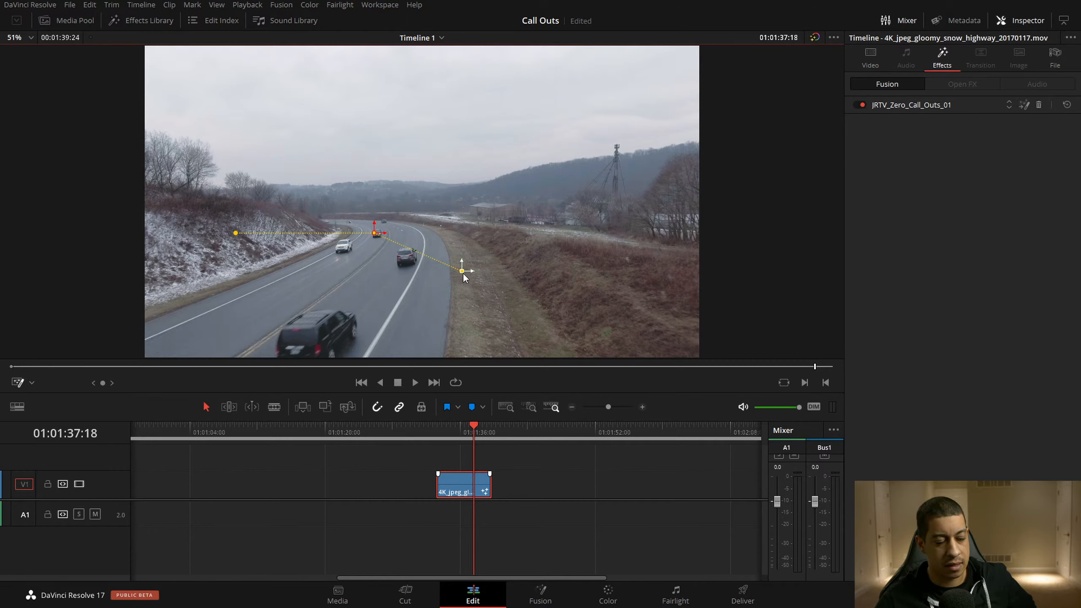
left_click_drag(463, 273, 415, 256)
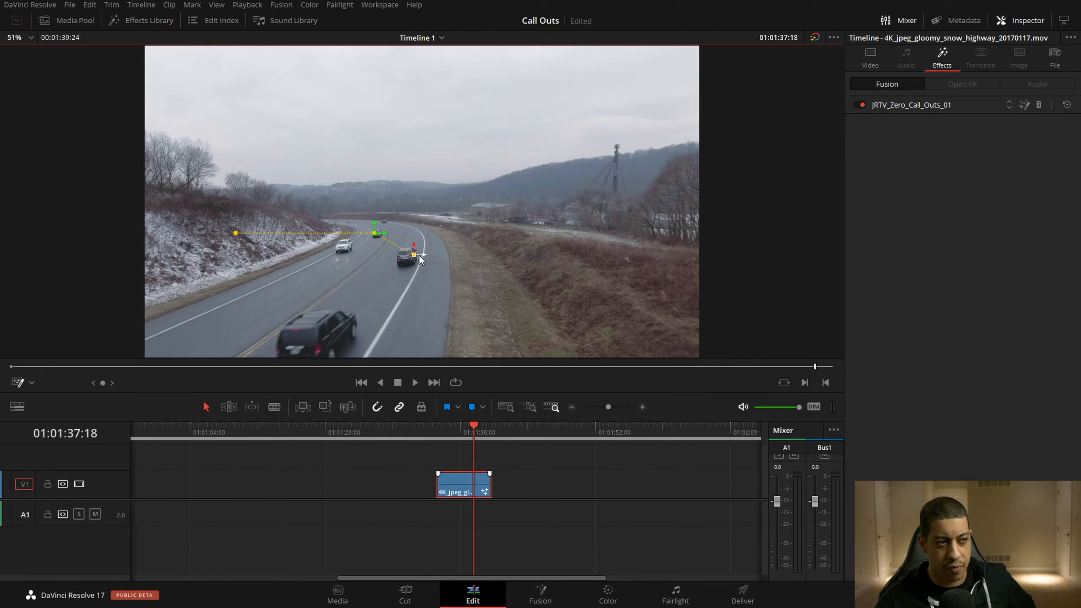
left_click_drag(375, 233, 368, 198)
mouse_move(410, 256)
left_mouse_down()
mouse_move(383, 259)
mouse_move(410, 255)
left_mouse_up()
Set Title Animation 1, 2 and 3 to 1.0 and move the title line to about X 0.382, Y 0.457
left_click(970, 107)
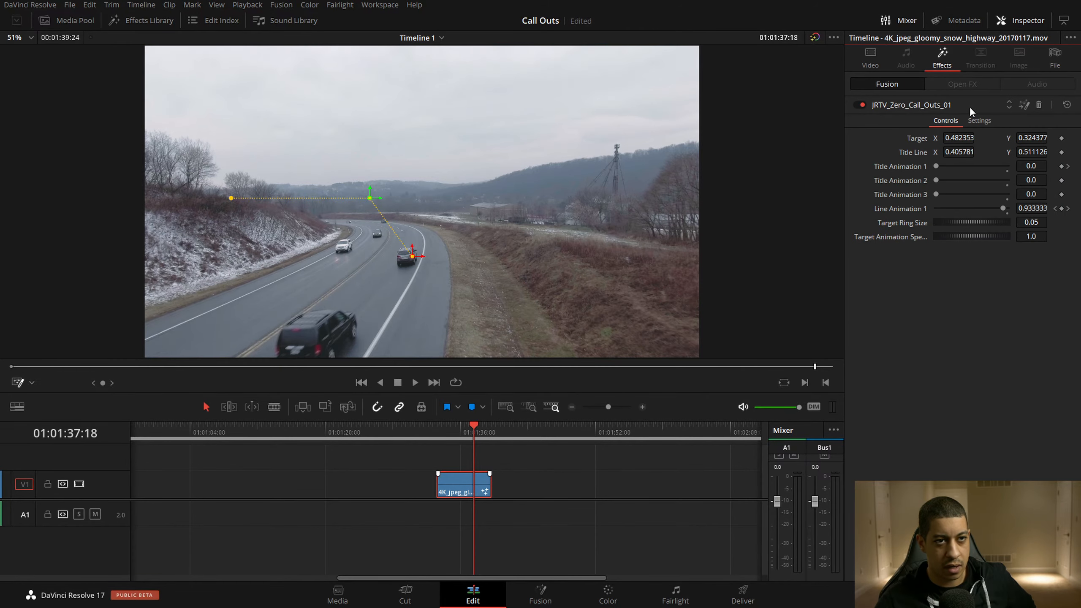
left_click_drag(938, 166, 1000, 166)
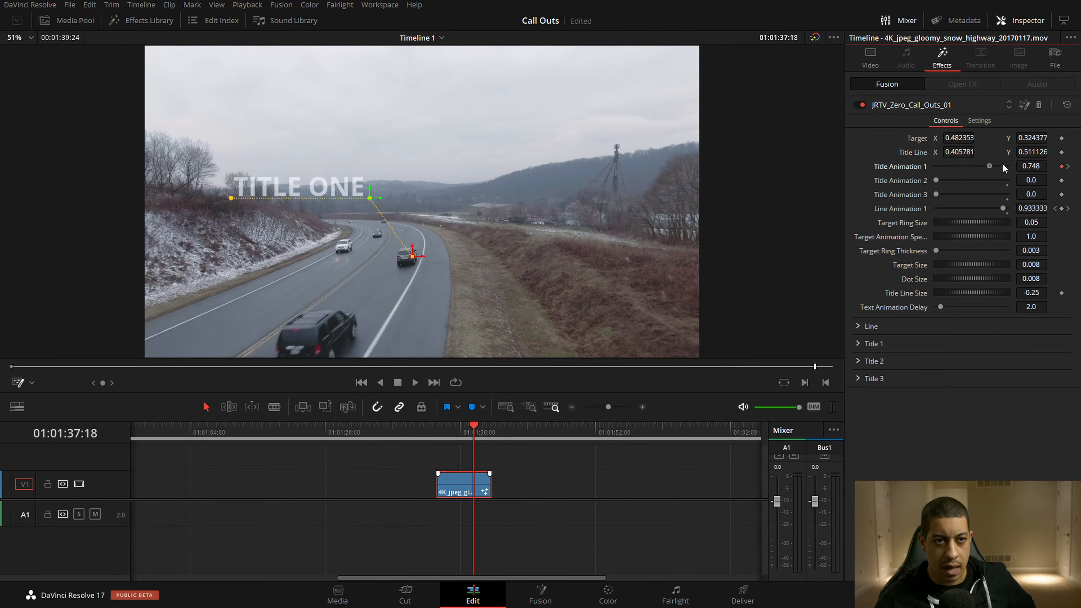
left_click_drag(937, 180, 1032, 175)
left_click_drag(944, 193, 1023, 194)
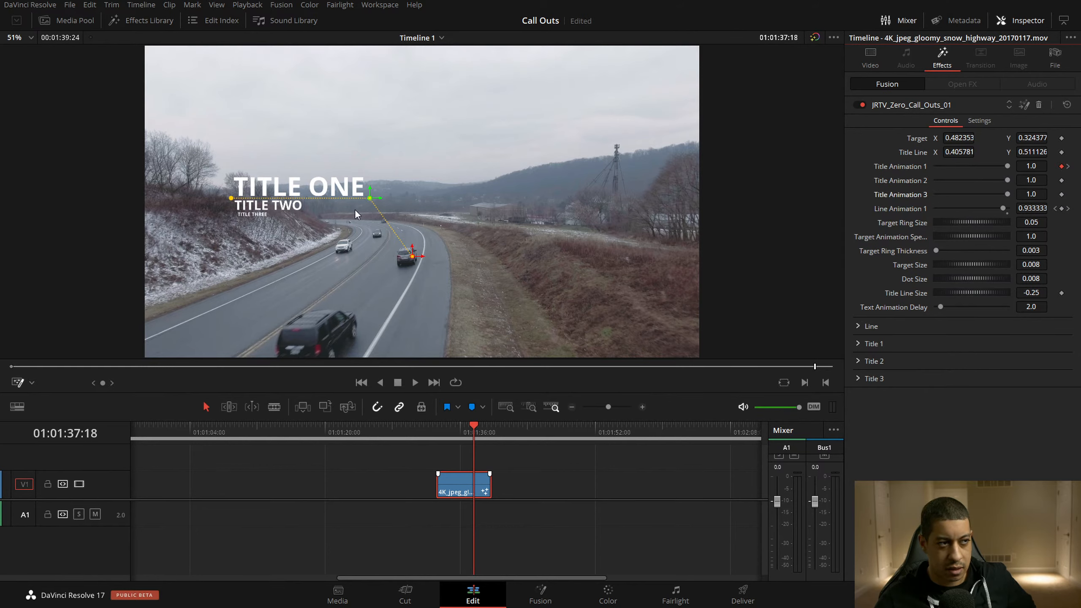
left_click_drag(373, 199, 359, 214)
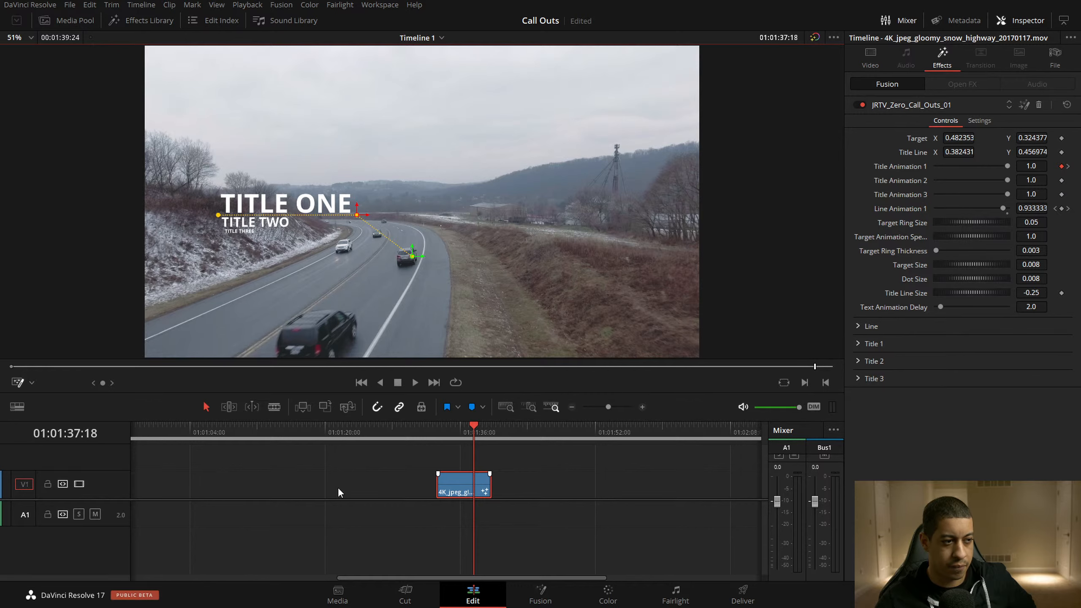
Go back to the earlier Fusion compositions on the timeline and select the sixth one, with the playhead at 01:00:33:26
left_click_drag(541, 573, 429, 568)
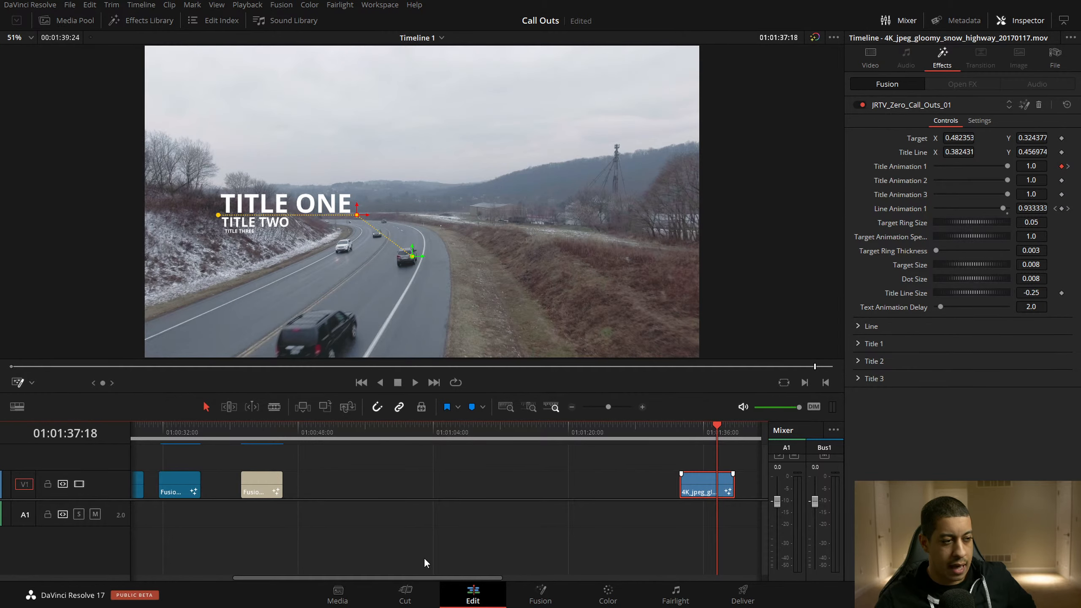
left_click_drag(355, 574, 178, 567)
left_click_drag(411, 429, 417, 428)
left_click(424, 483)
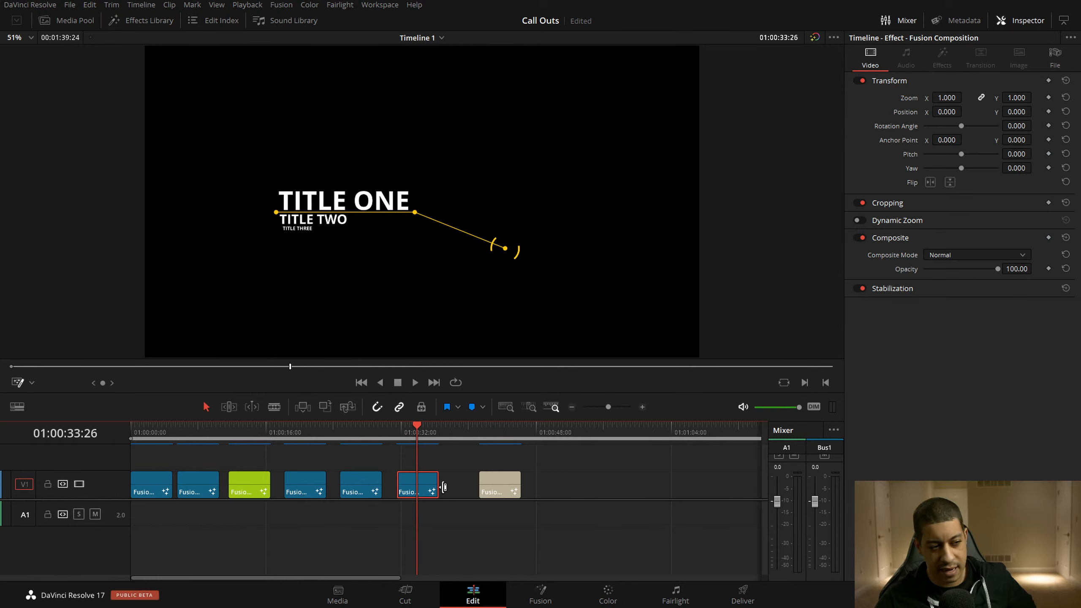
Play the first Fusion composition from the timeline start several times to examine how its call-out elements animate
left_click_drag(412, 426, 149, 415)
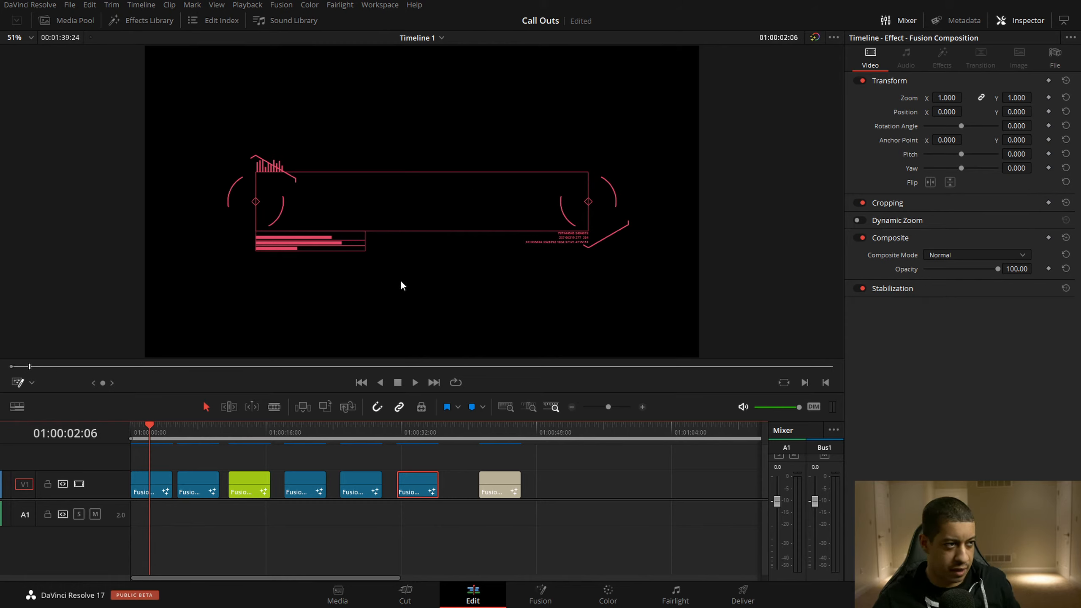
left_click_drag(150, 436, 139, 436)
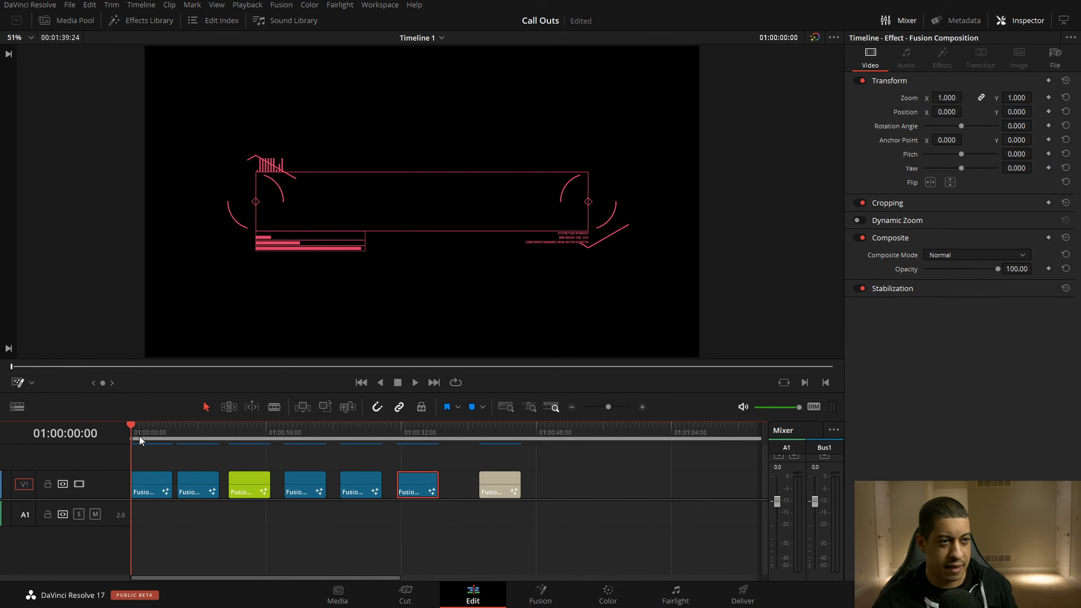
left_click(418, 381)
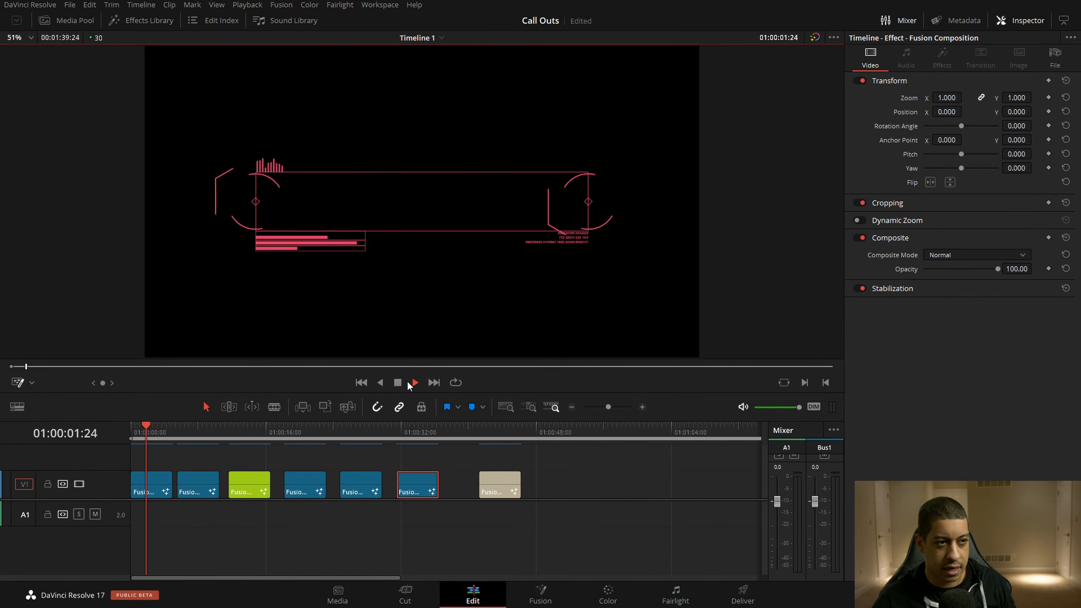
left_click(408, 382)
key("space")
key("space")
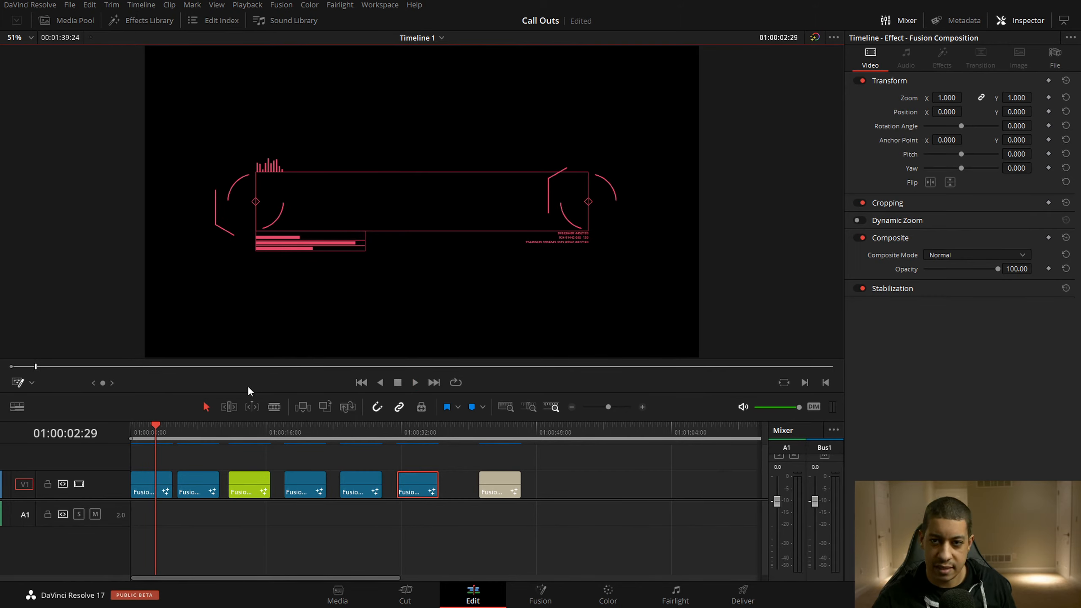
left_click_drag(161, 425, 126, 428)
key("space")
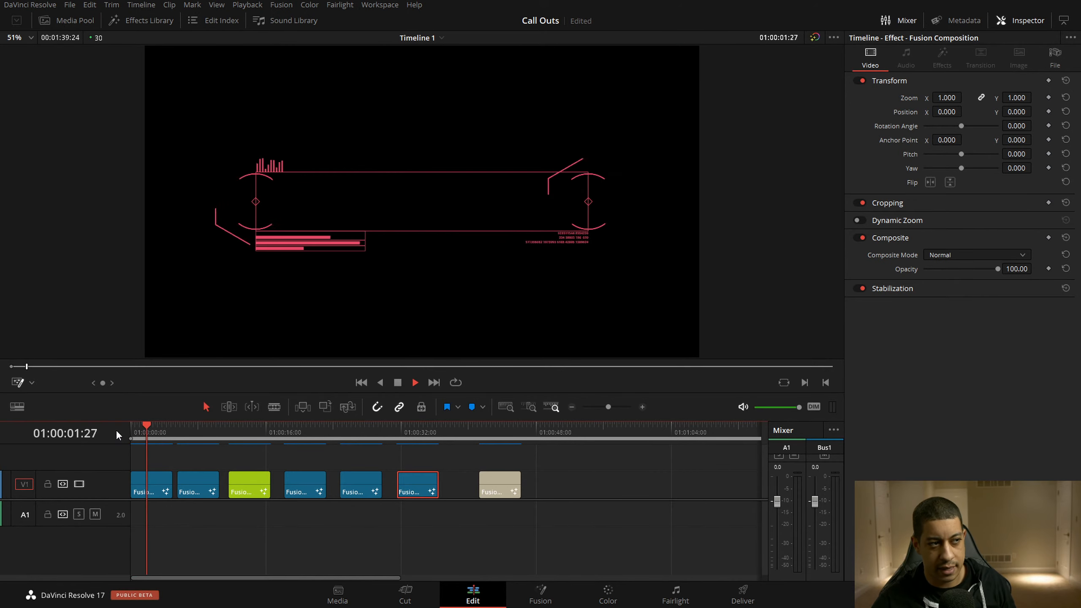
key("space")
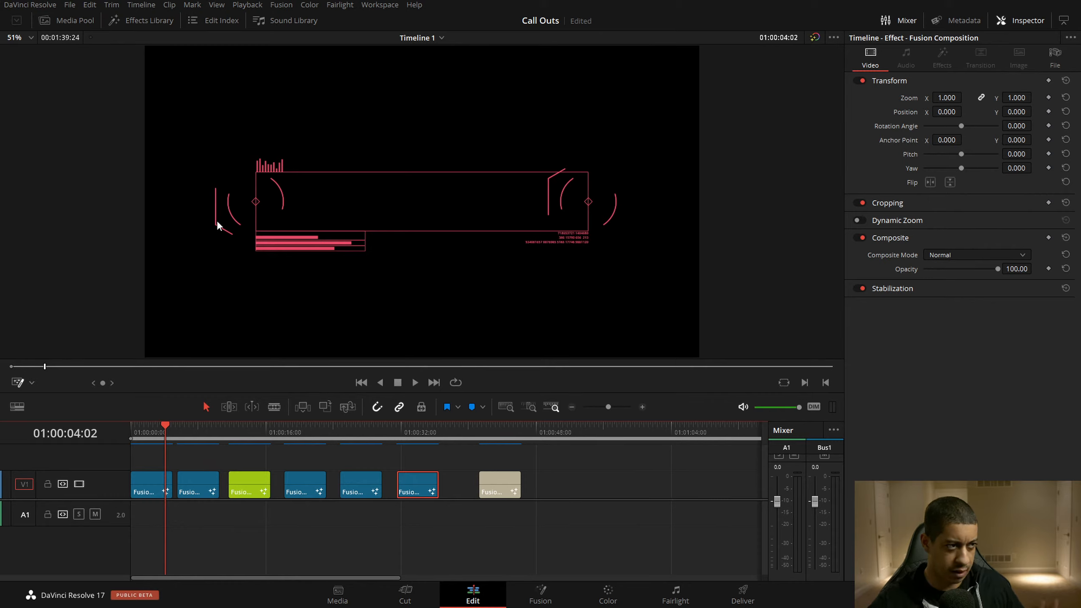
key("Home")
key("space")
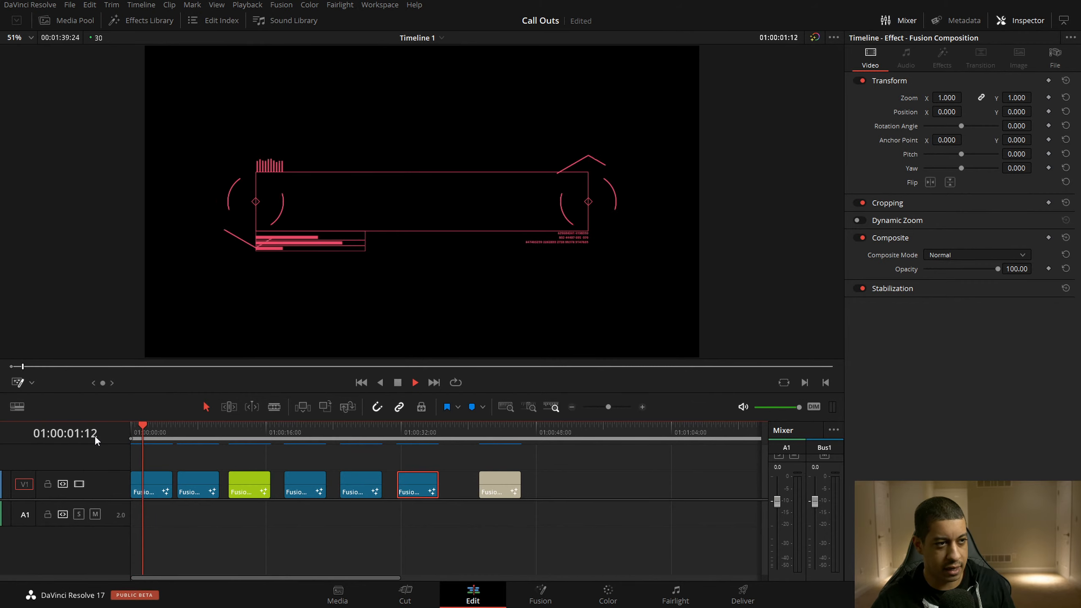
key("space")
Move the playhead to the sixth Fusion composition and open it on the Fusion page
left_click_drag(192, 434, 409, 425)
key("space")
key("space")
key("shift+5")
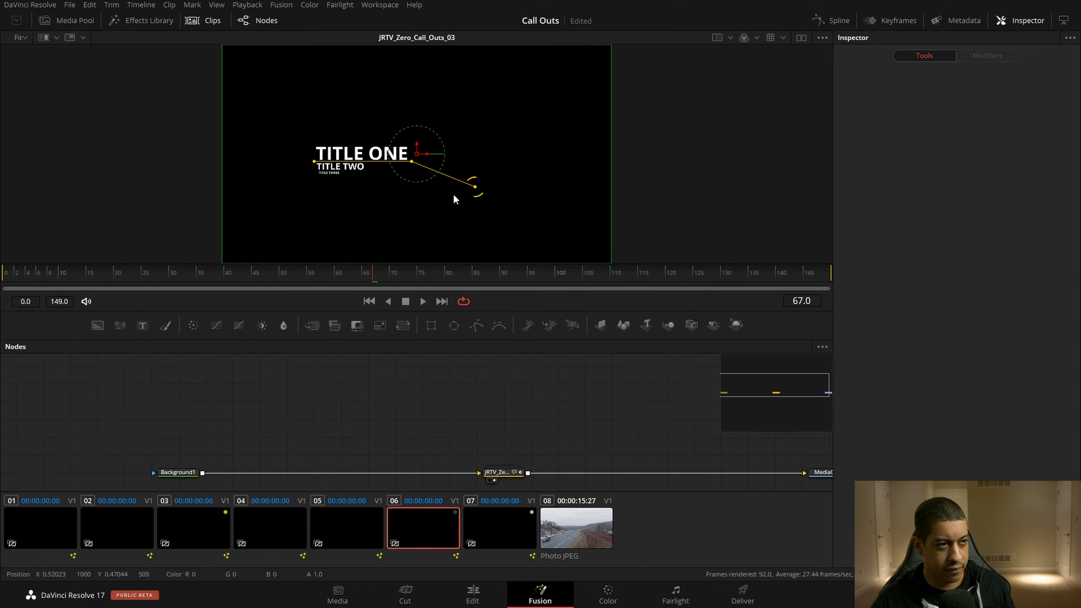
Set the Target Ring Length of the JRTV_Zero_Call_Outs_03 node to 0.197
scroll(451, 183, "up", 5)
scroll(465, 160, "down", 4)
scroll(495, 156, "up", 10)
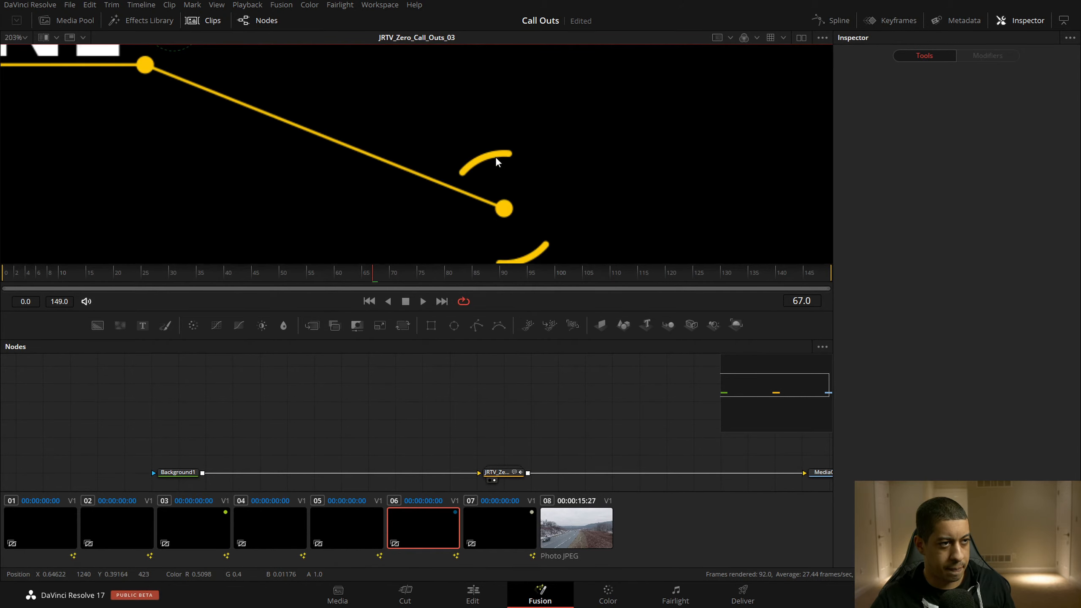
left_click(498, 472)
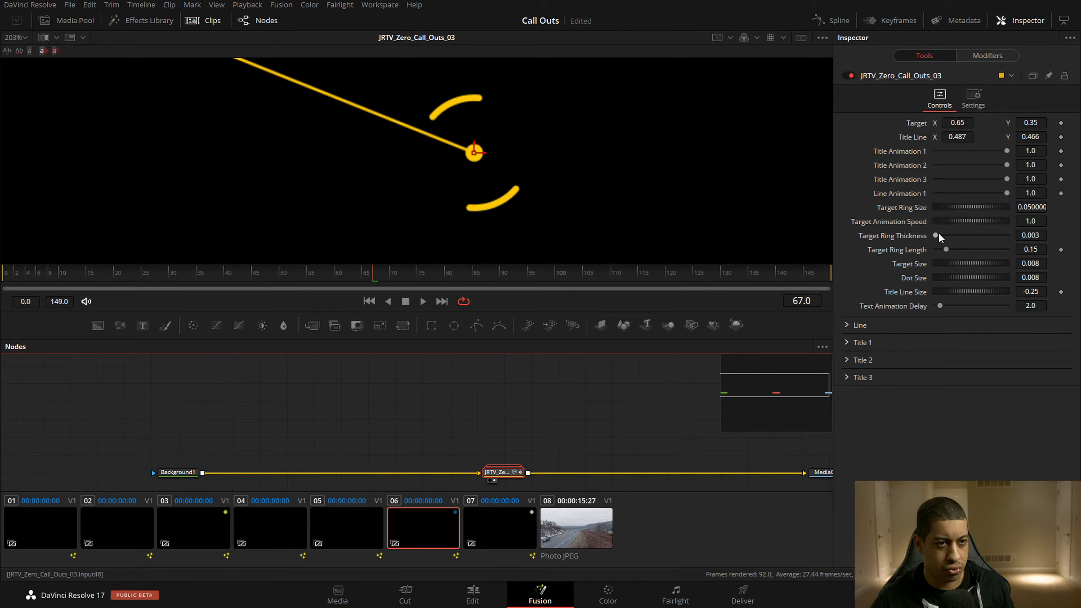
mouse_move(945, 249)
left_mouse_down()
mouse_move(960, 247)
mouse_move(935, 235)
left_mouse_up()
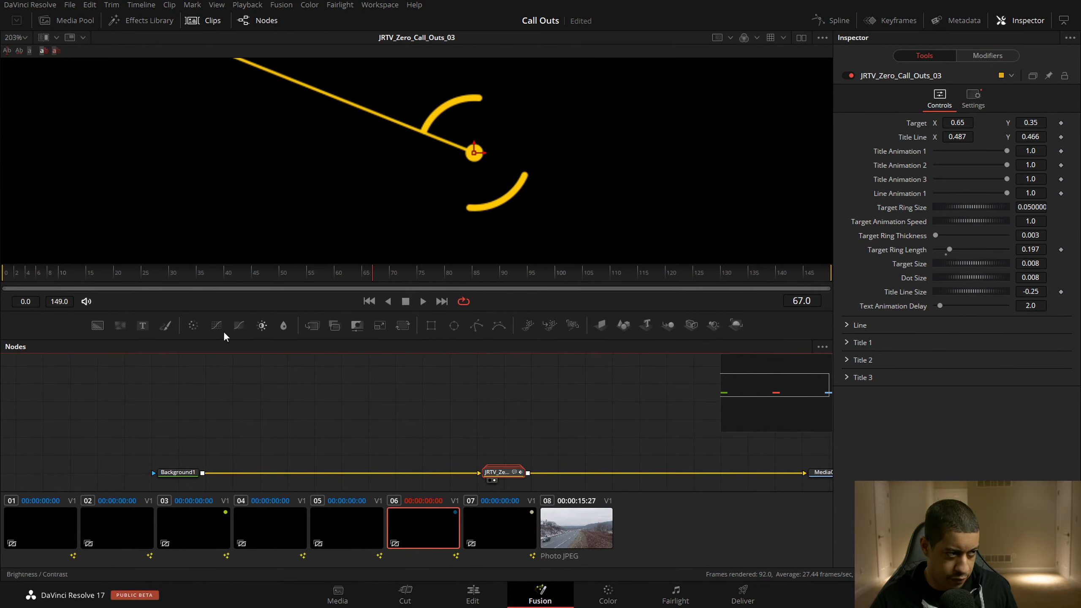
Add a Background node, apply a Calculation modifier to its Red value and show the modifier's Time settings
left_click_drag(98, 325, 531, 400)
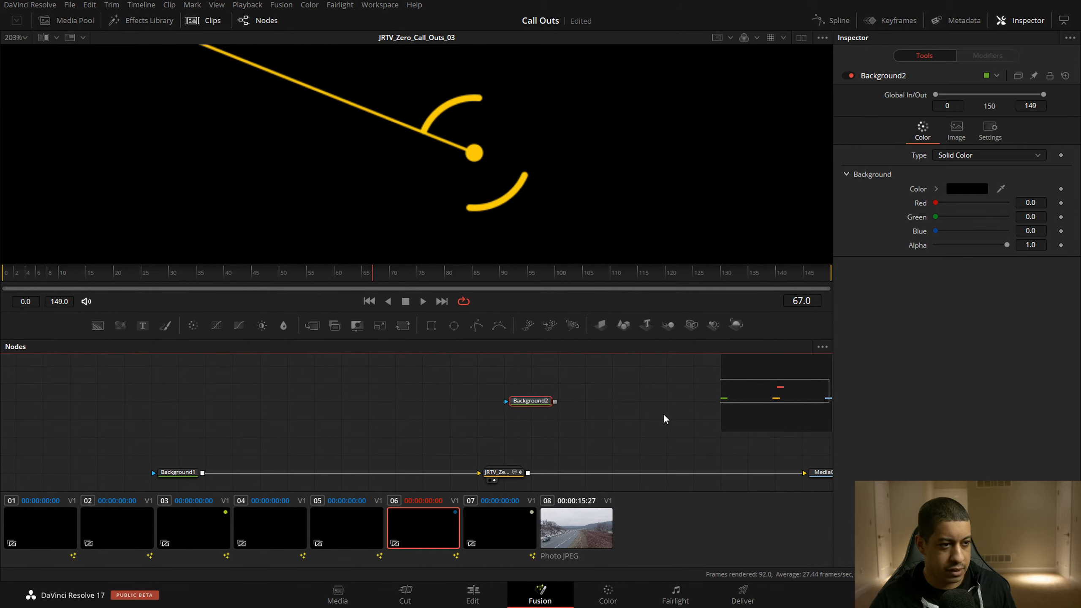
right_click(909, 200)
left_click(906, 214)
right_click(922, 205)
mouse_move(960, 259)
left_click(865, 288)
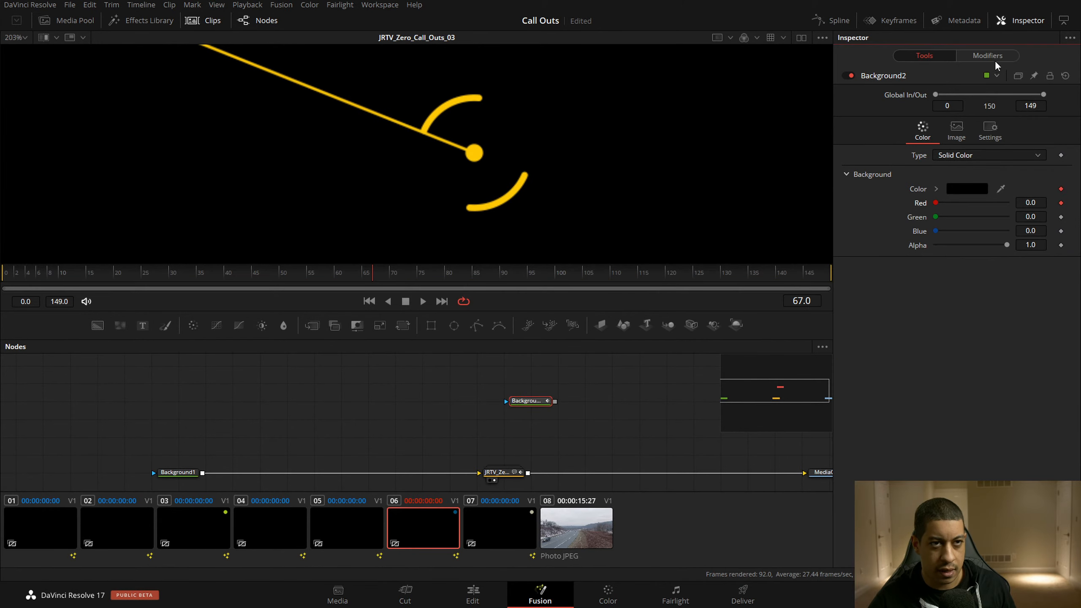
left_click(994, 57)
left_click(957, 97)
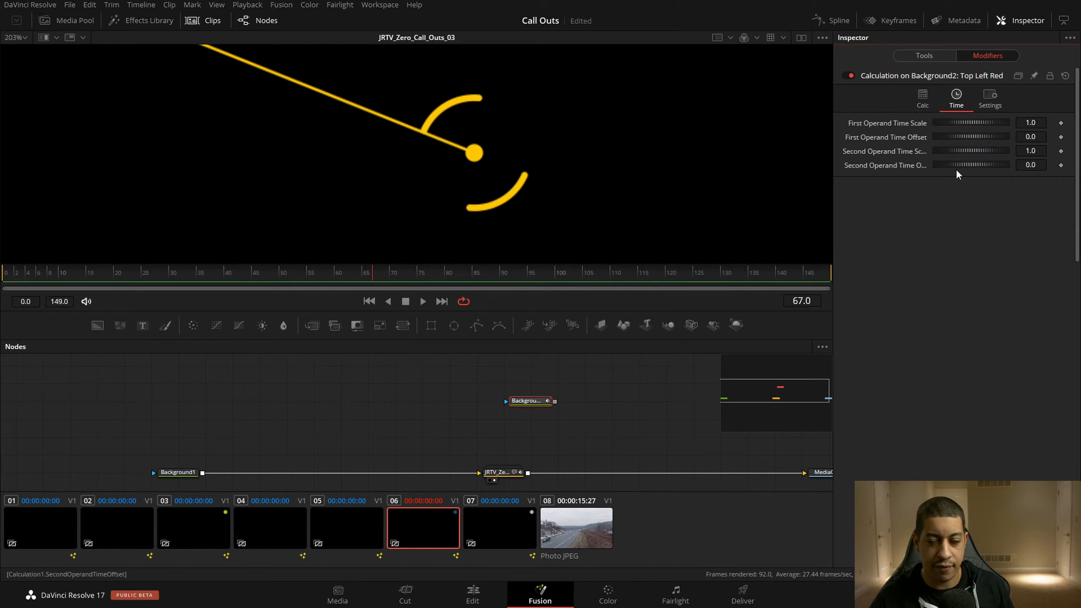
Replace the extra Background node with a new one, apply an Anim Curves modifier to its Red value and show the modifier's settings
left_click(537, 405)
key("Delete")
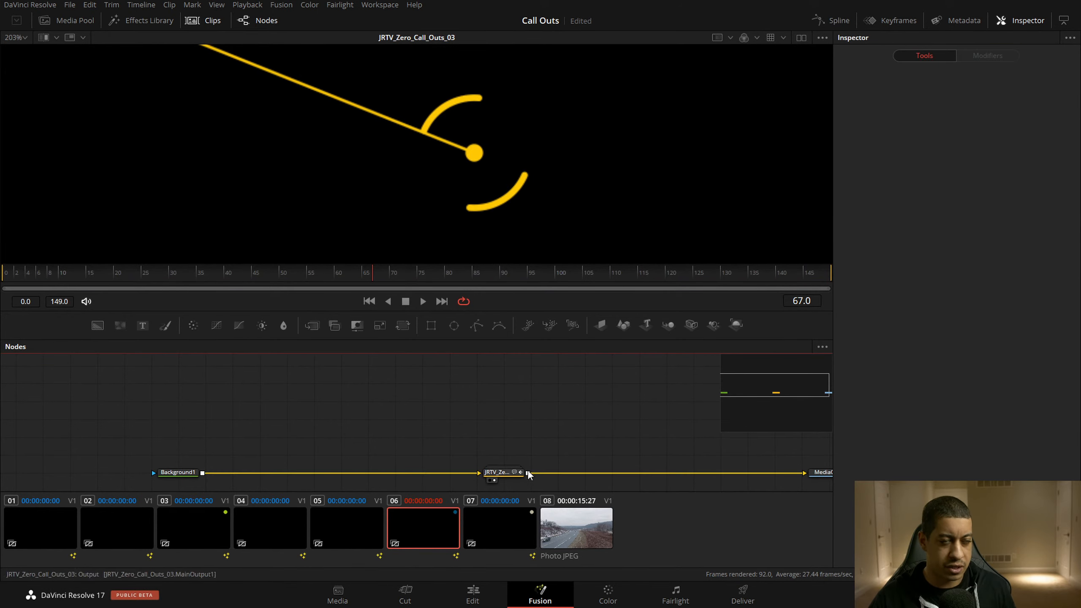
left_click_drag(102, 326, 585, 382)
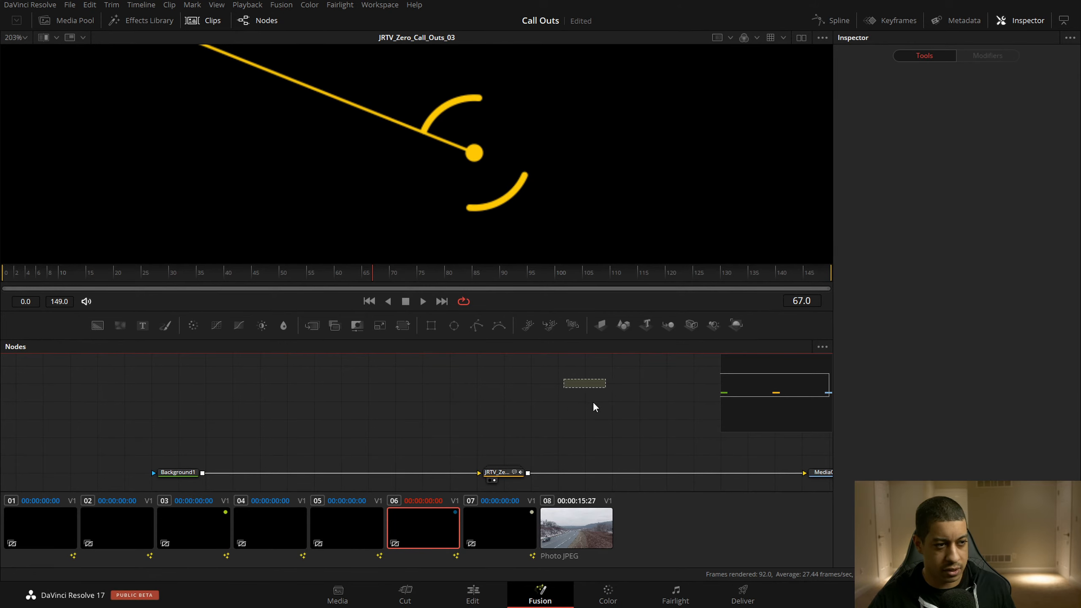
right_click(920, 203)
mouse_move(989, 261)
left_click(865, 263)
left_click(988, 55)
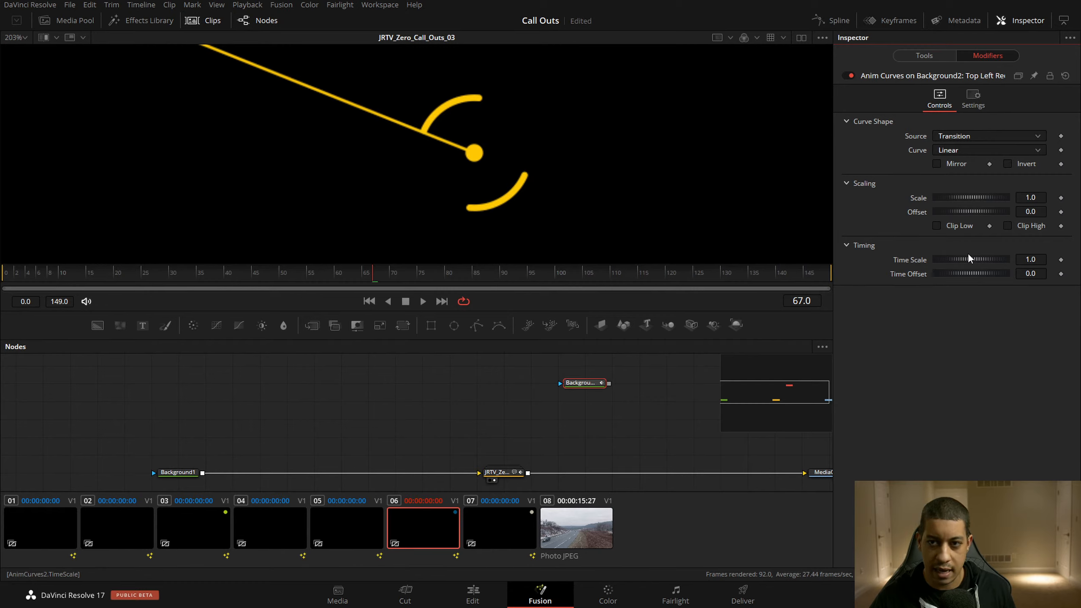
Set Title Animation 1 of the JRTV_Zero_Call_Outs_03 node to 0.0 with the playhead at frame 2
left_click_drag(133, 280, 98, 281)
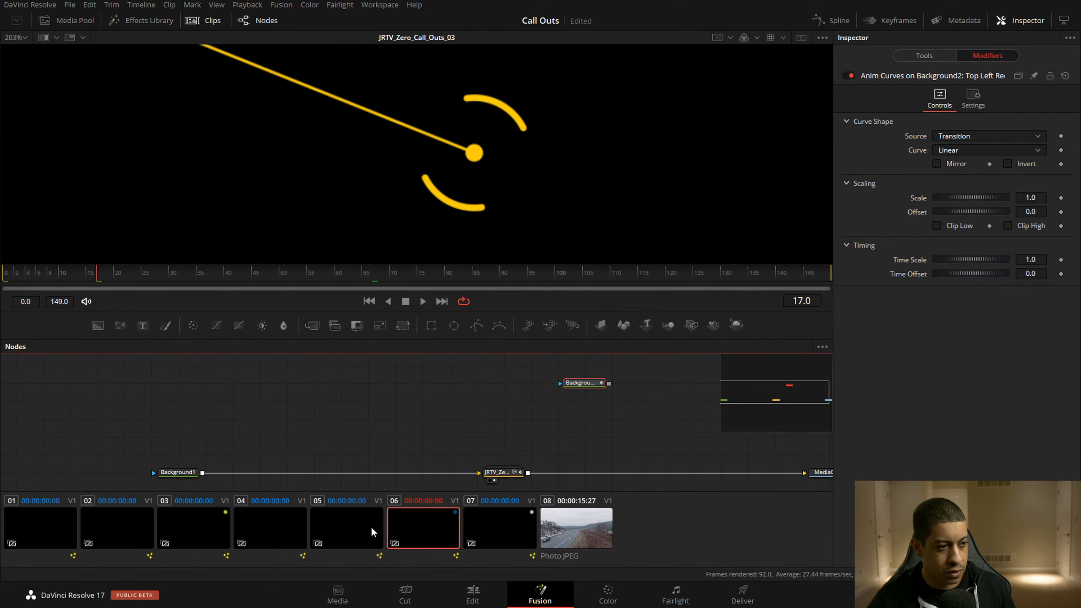
left_click(533, 453)
left_click(497, 473)
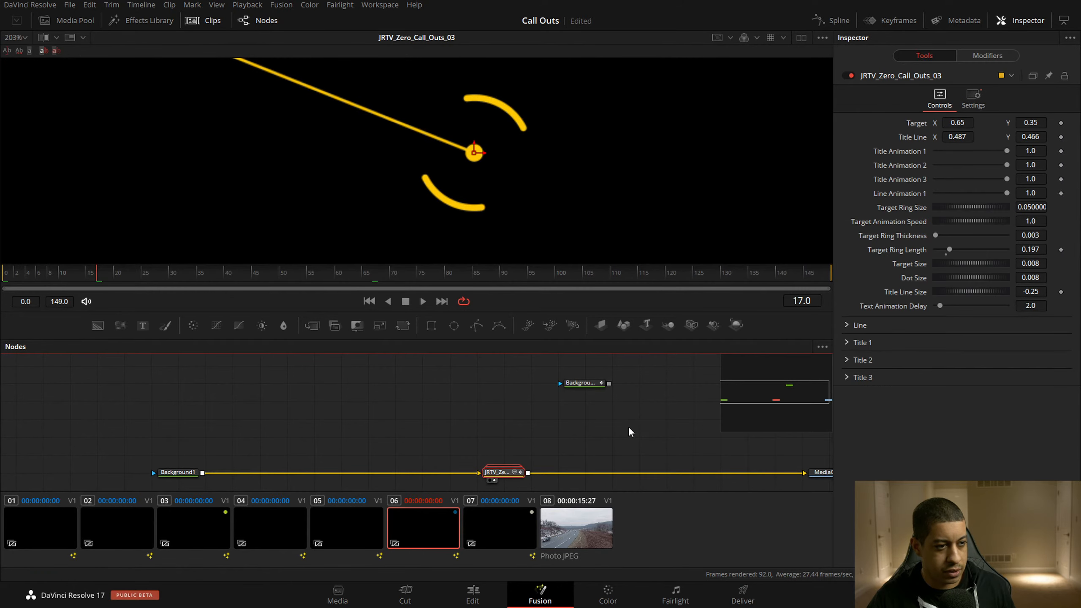
left_click_drag(591, 461, 561, 418)
left_click_drag(65, 283, 17, 284)
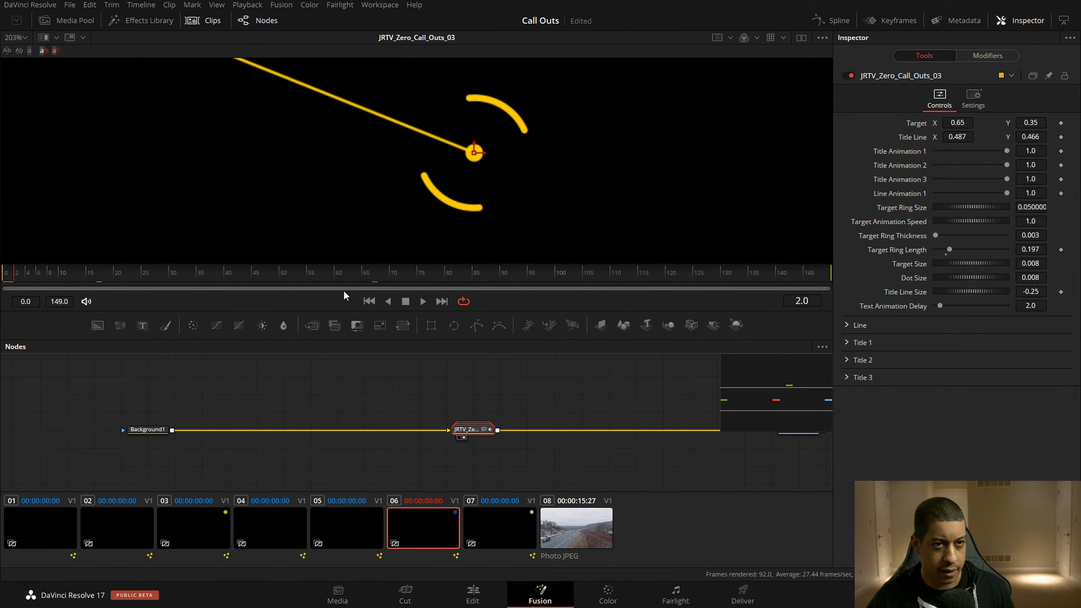
left_click_drag(1008, 151, 924, 158)
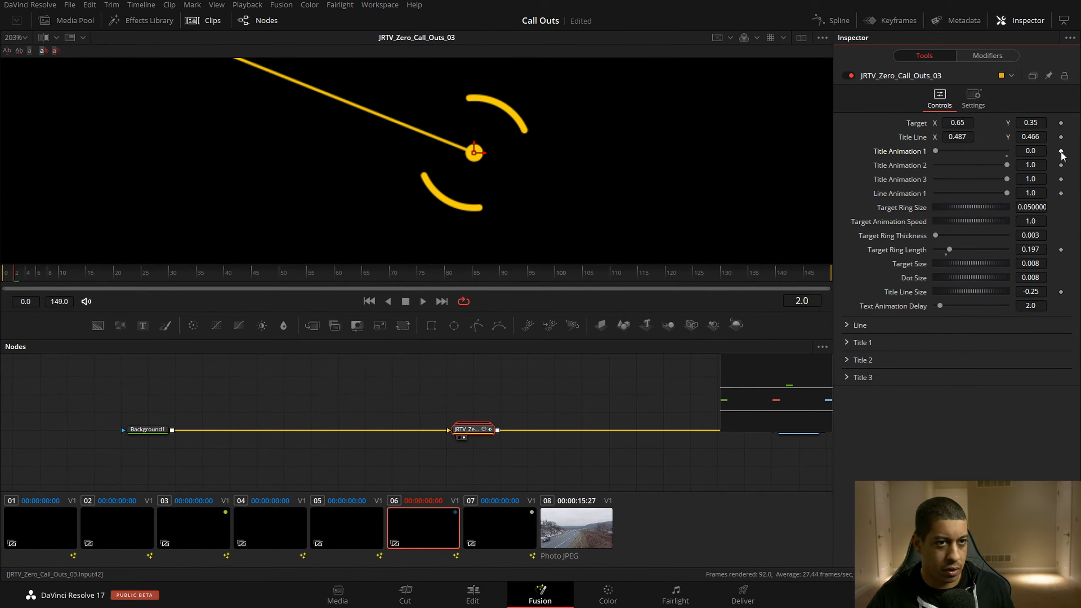
Keyframe Line Animation 1 from 0.0 at frame 2 to its maximum at frame 30, and return the playhead to frame 2
left_click_drag(1007, 193, 961, 194)
left_click_drag(869, 187, 868, 187)
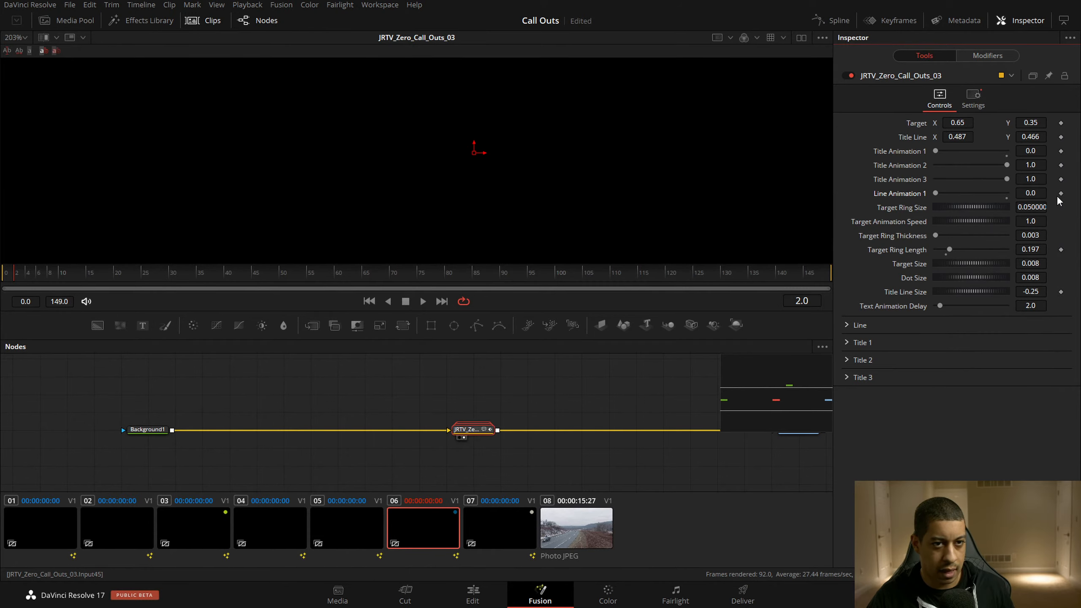
left_click(1061, 194)
left_click_drag(39, 276, 175, 283)
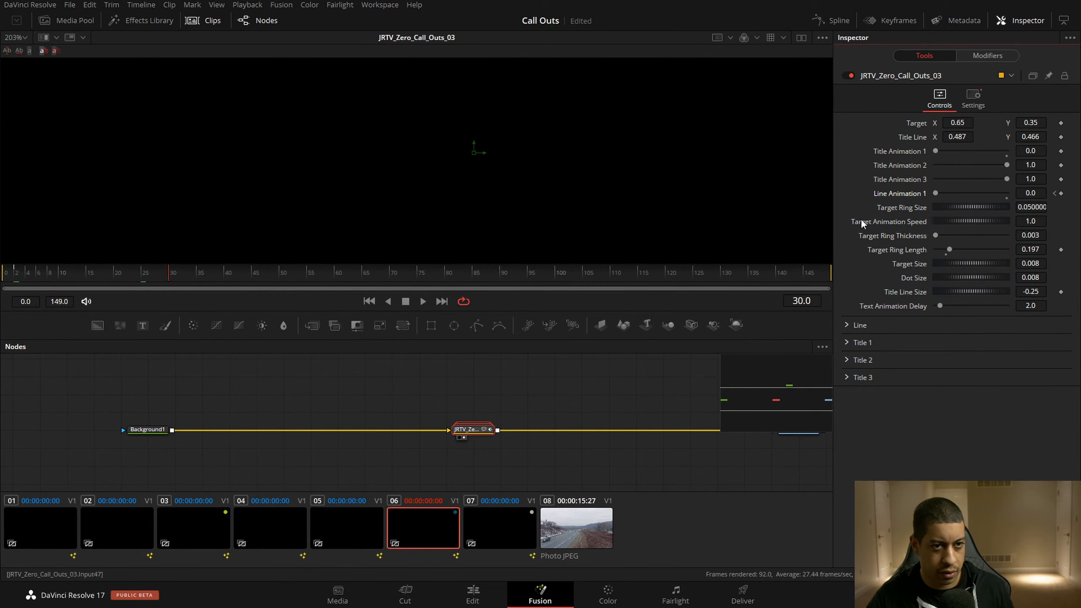
left_click(1006, 193)
left_click_drag(171, 282, 16, 280)
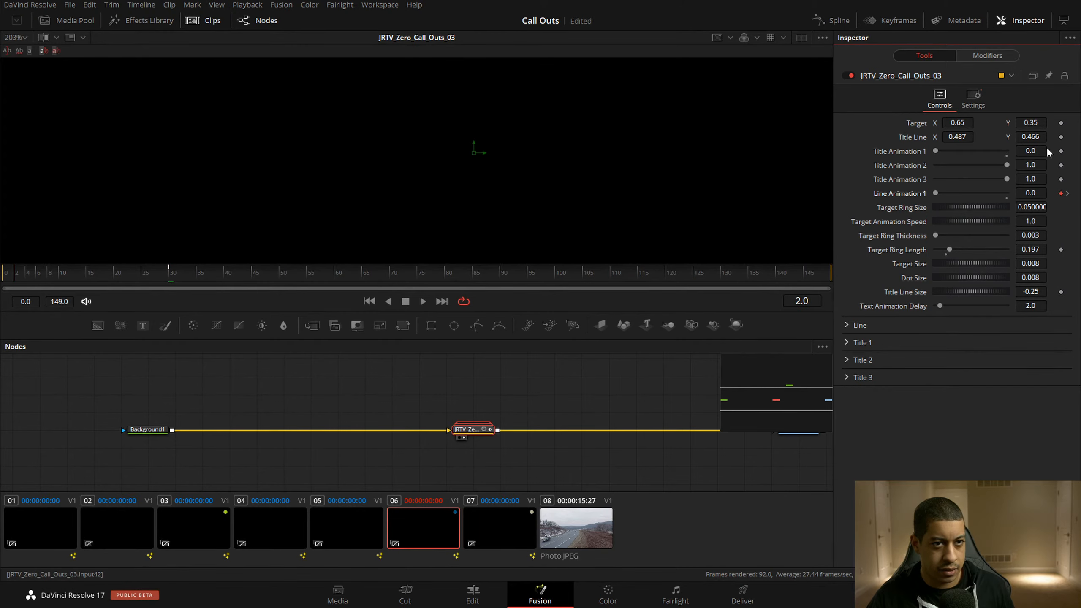
Keyframe Title Animation 1, 2 and 3 of the JRTV_Zero_Call_Outs_03 node at 0.0 at frame 30
left_click_drag(85, 276, 172, 276)
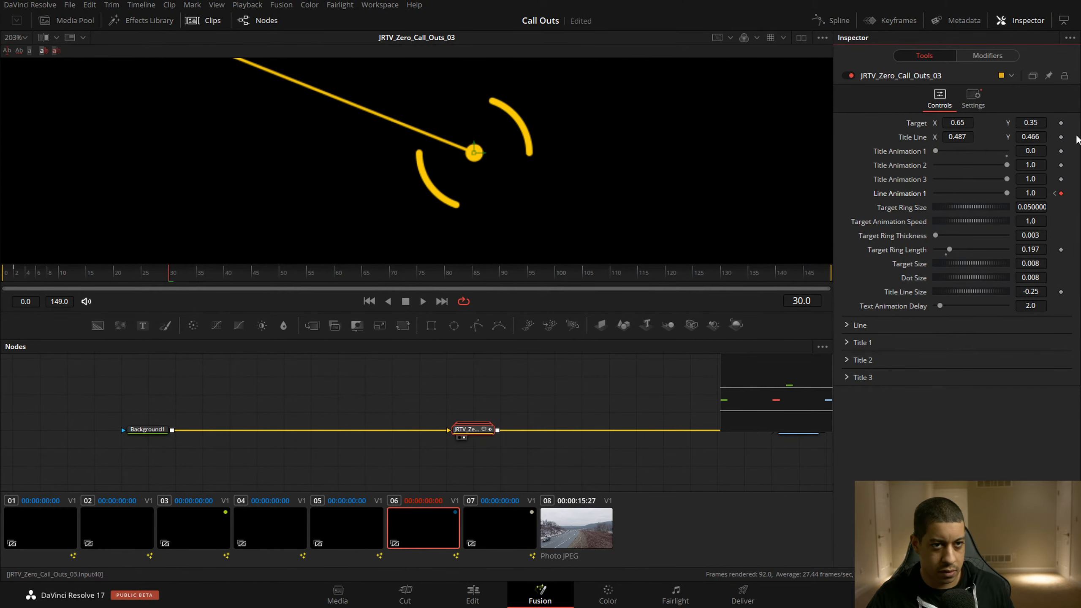
left_click(1062, 151)
left_click(1062, 165)
left_click(1061, 179)
left_click_drag(1007, 165, 794, 150)
left_click_drag(1008, 179, 570, 162)
Set Title Animation 1, 2 and 3 to their maximum at about frame 38, and return the playhead to frame 14
left_click_drag(237, 279, 212, 278)
left_click(1007, 156)
left_click(1007, 170)
left_click(1007, 184)
left_click_drag(214, 283, 84, 294)
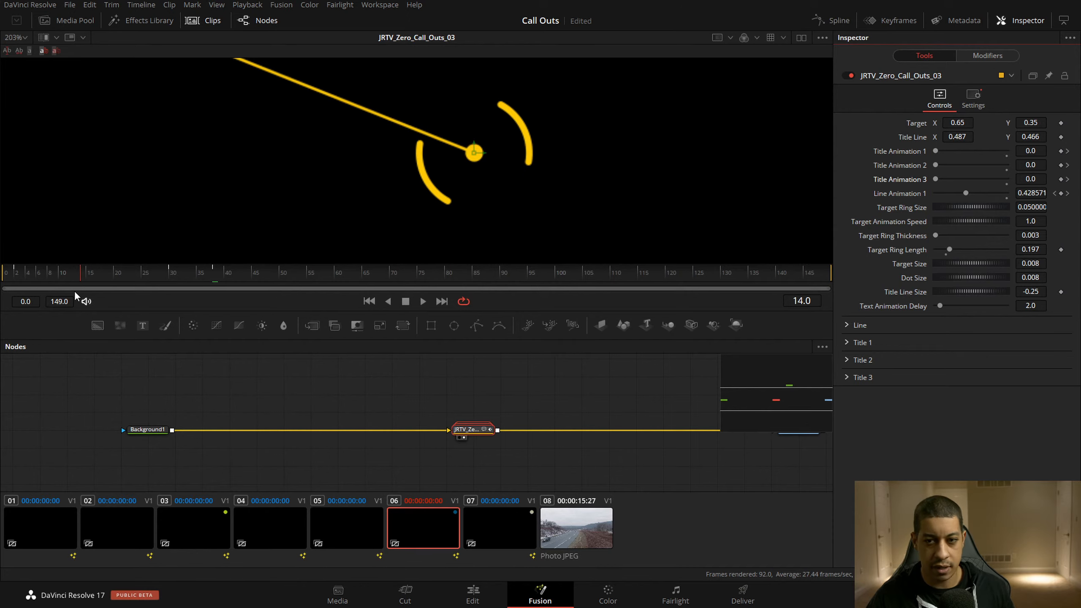
Switch to the Edit page and play the sixth Fusion Composition clip from its start at 01:00:31:15
left_click(325, 401)
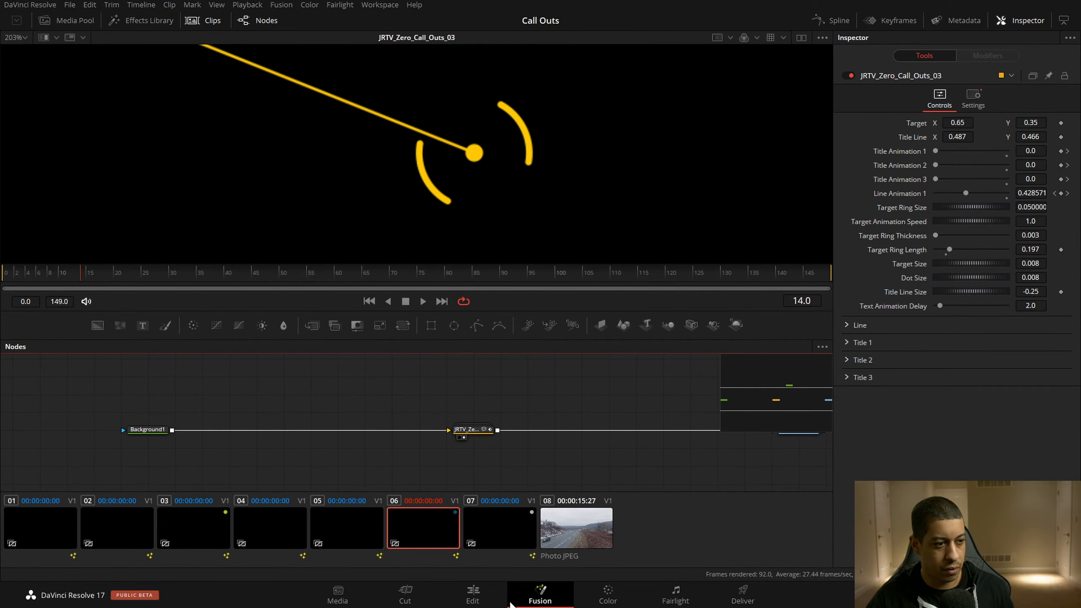
left_click(494, 596)
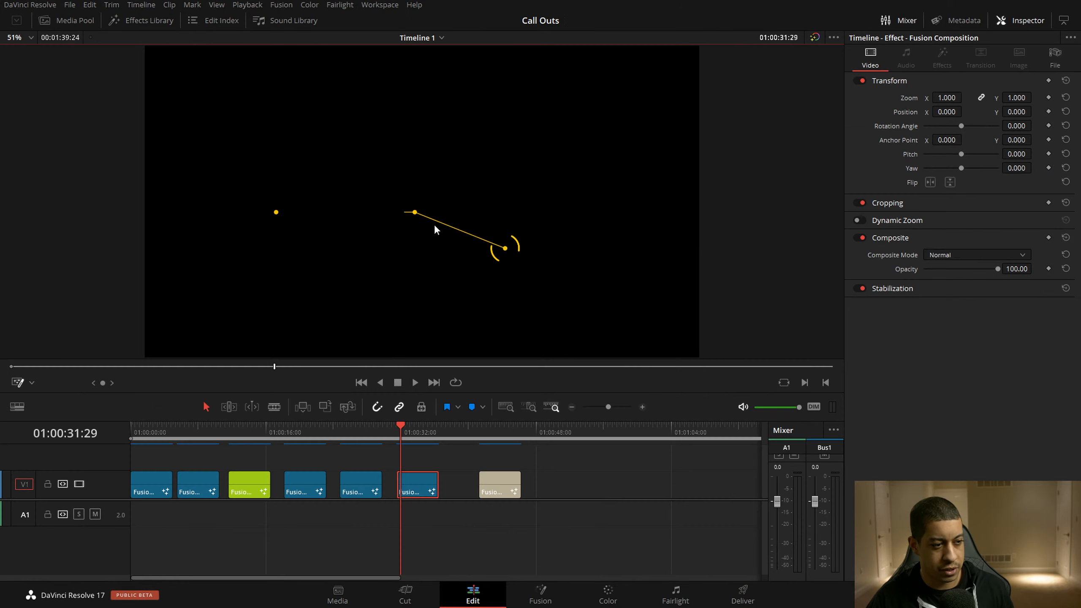
left_click(415, 491)
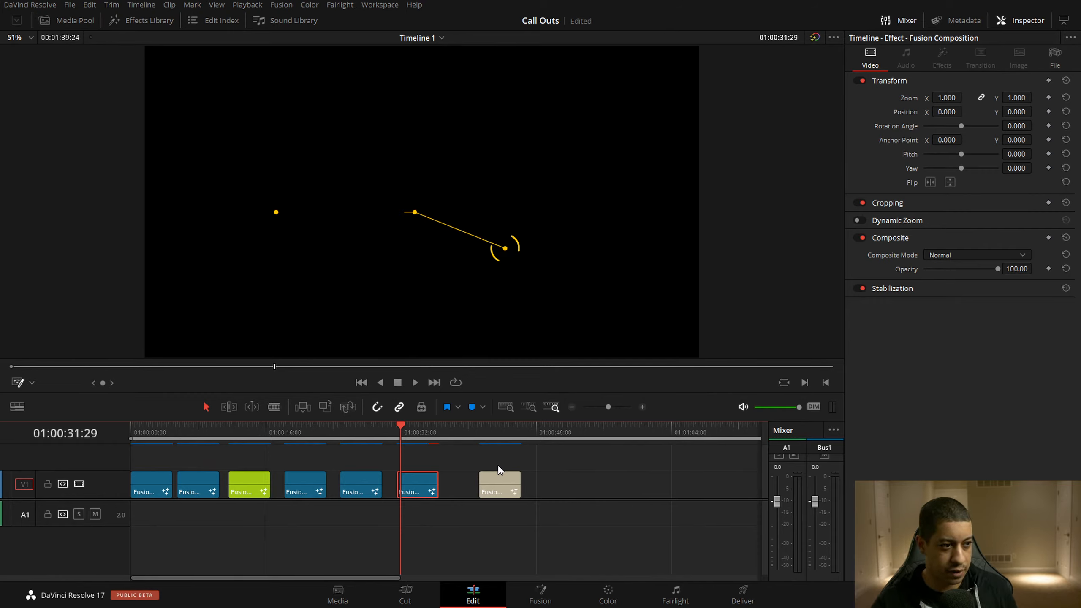
left_click(397, 433)
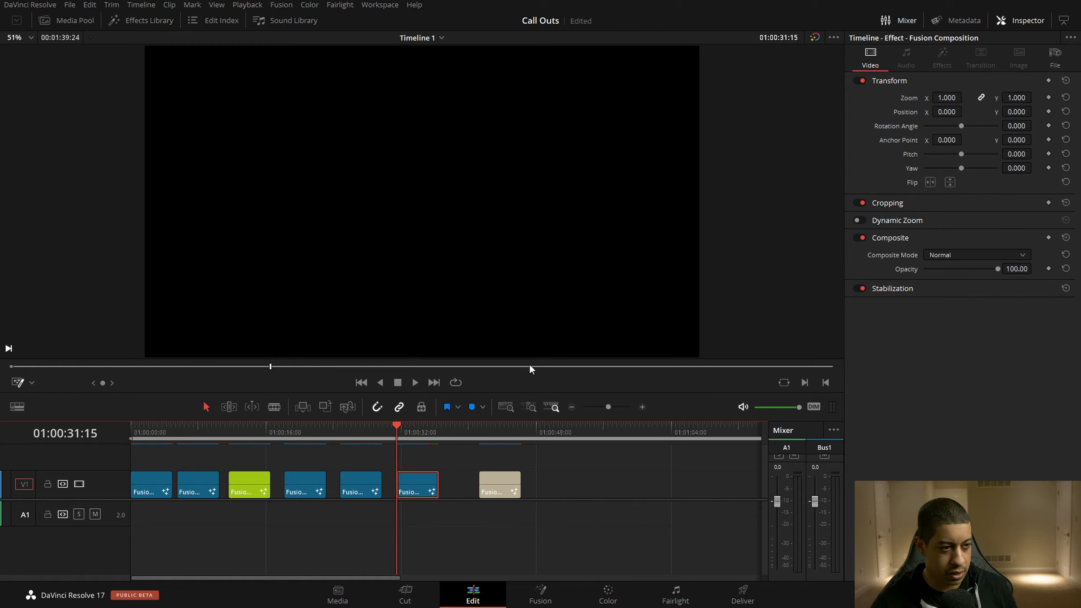
left_click(414, 382)
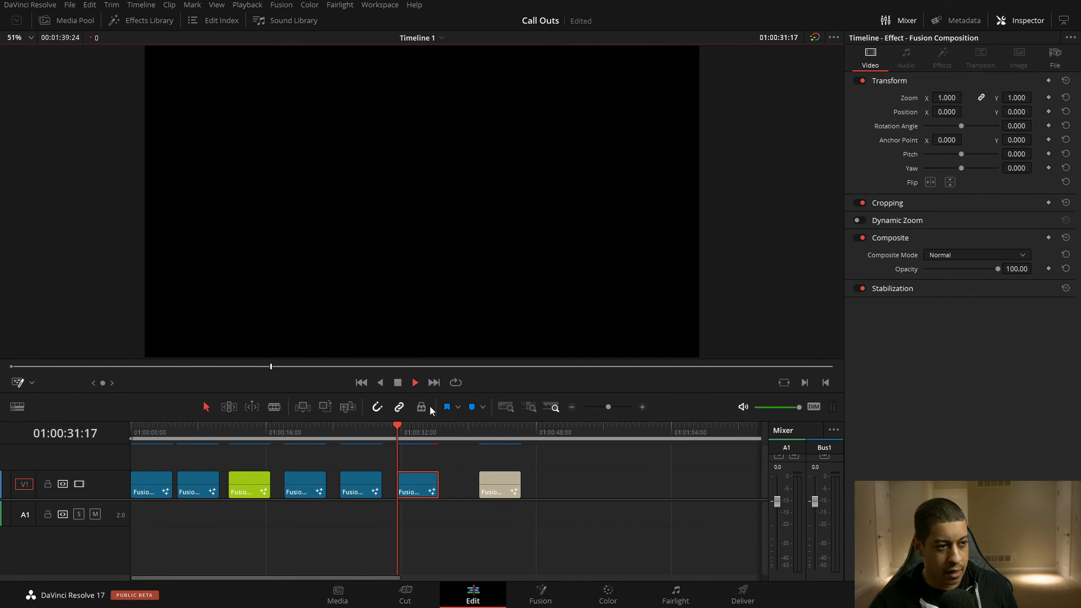
left_click_drag(408, 434, 397, 433)
left_click(413, 384)
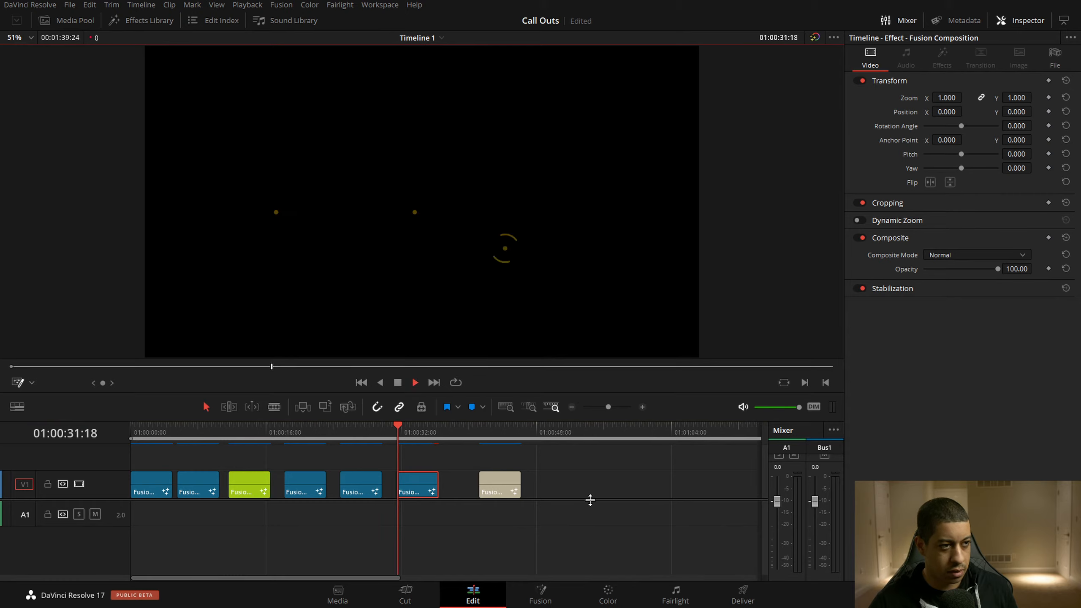
Enlarge the timeline and replay the start of the sixth clip to check how the call-out line draws on
left_click(642, 407)
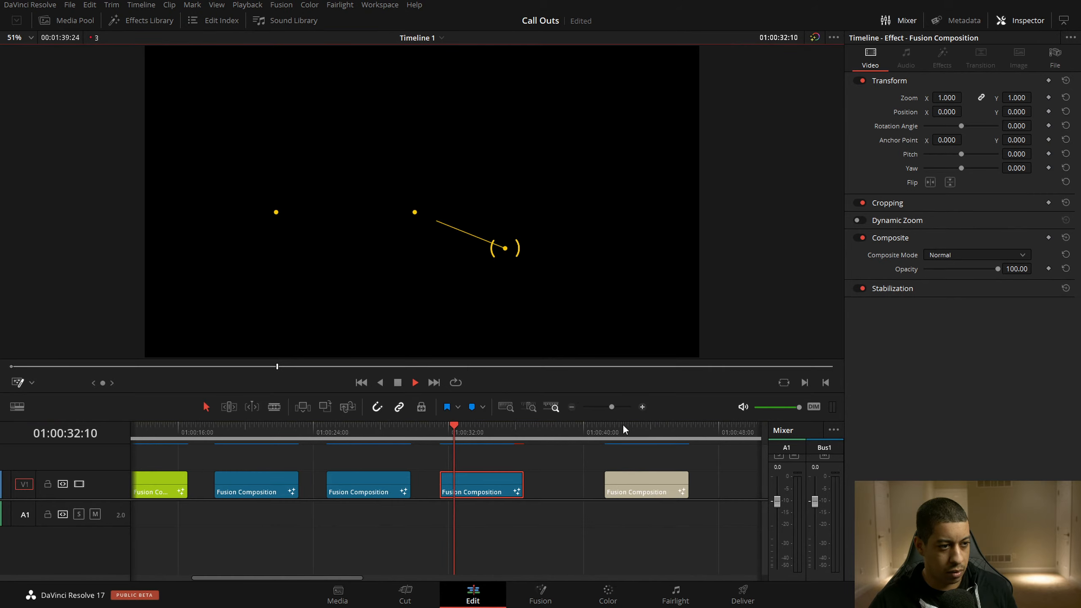
left_click(438, 428)
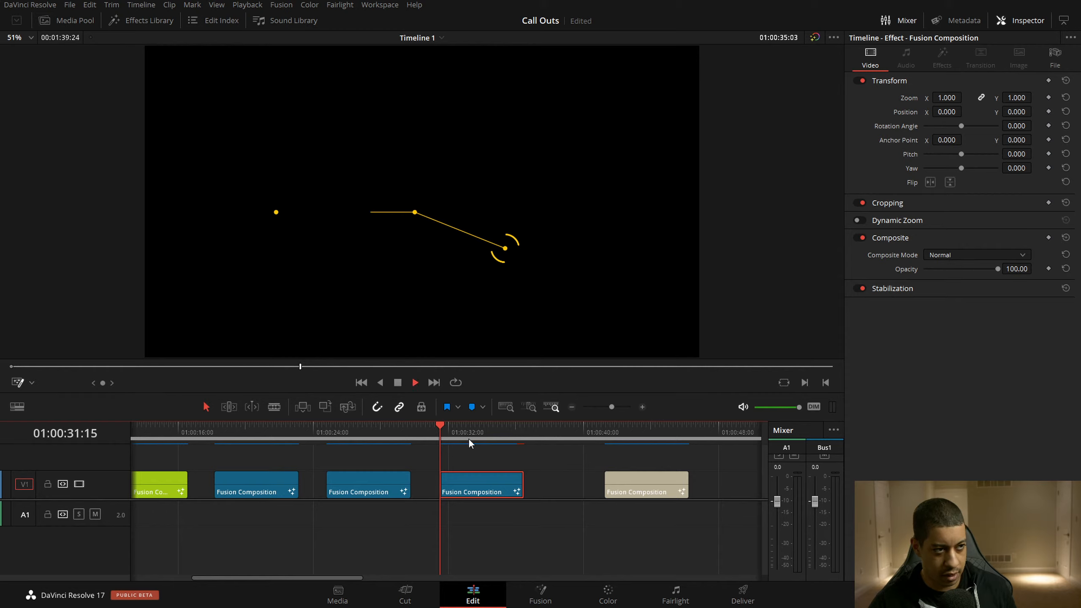
key("space")
left_click(429, 427)
left_click(440, 427)
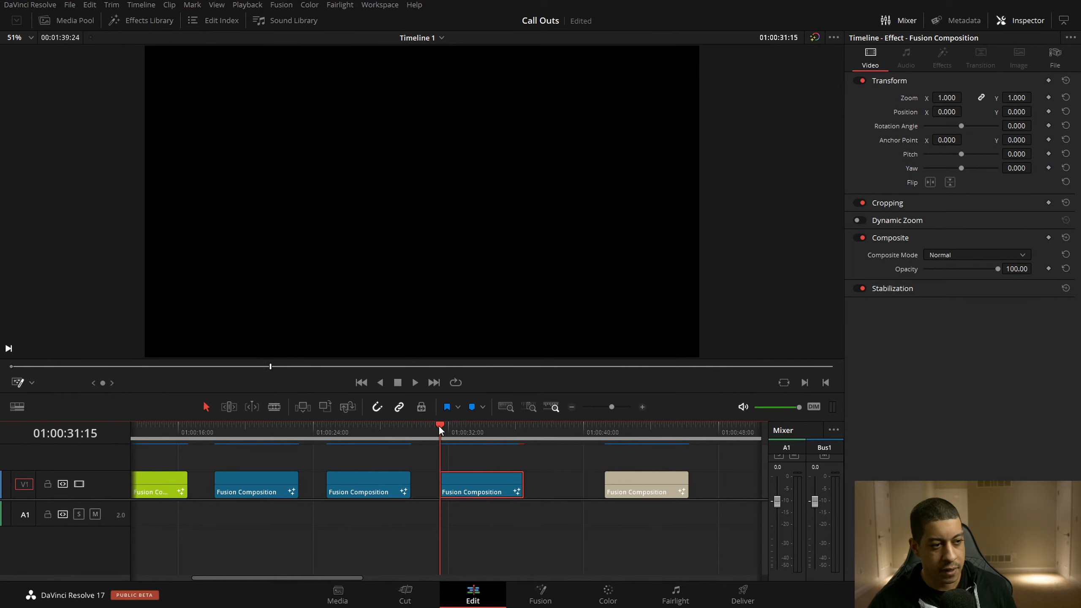
key("space")
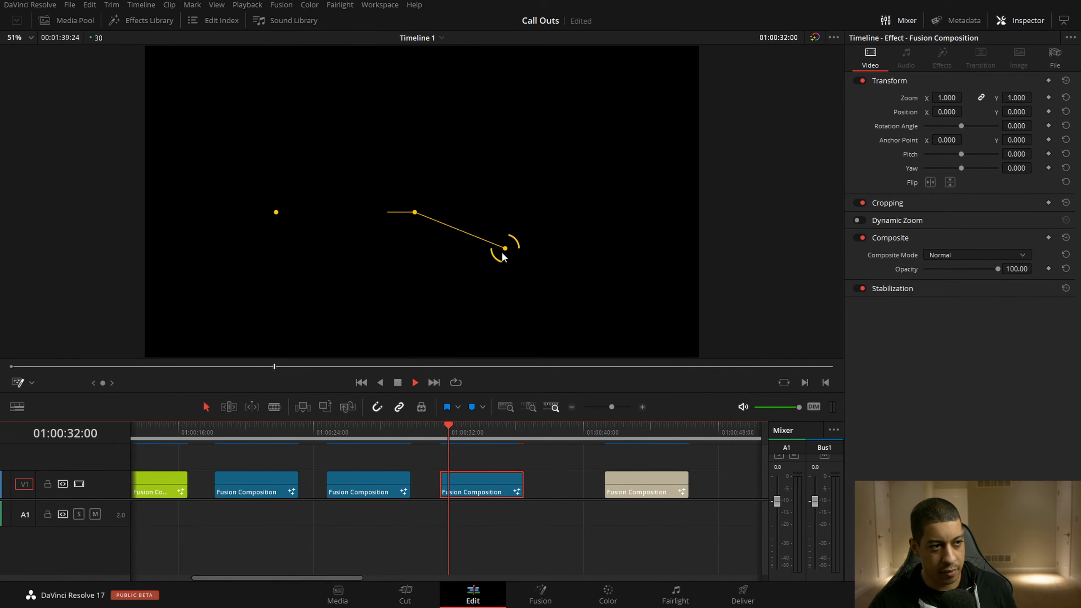
left_click(450, 429)
left_click_drag(451, 430, 440, 428)
key("space")
key("space")
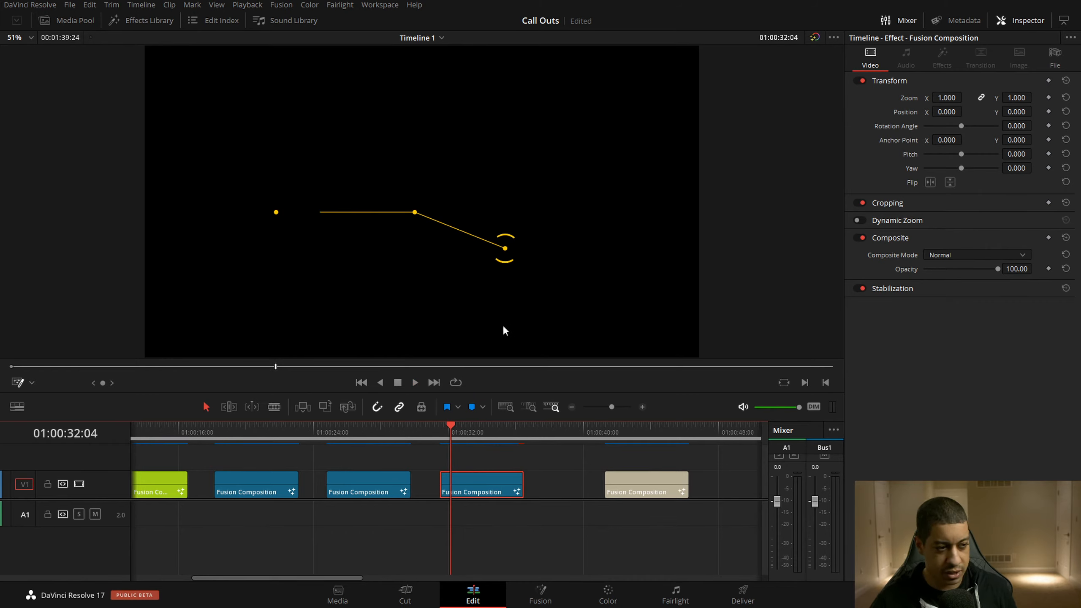
Replay the sixth clip from its start to review the line animation and the three titles appearing
left_click(436, 432)
key("space")
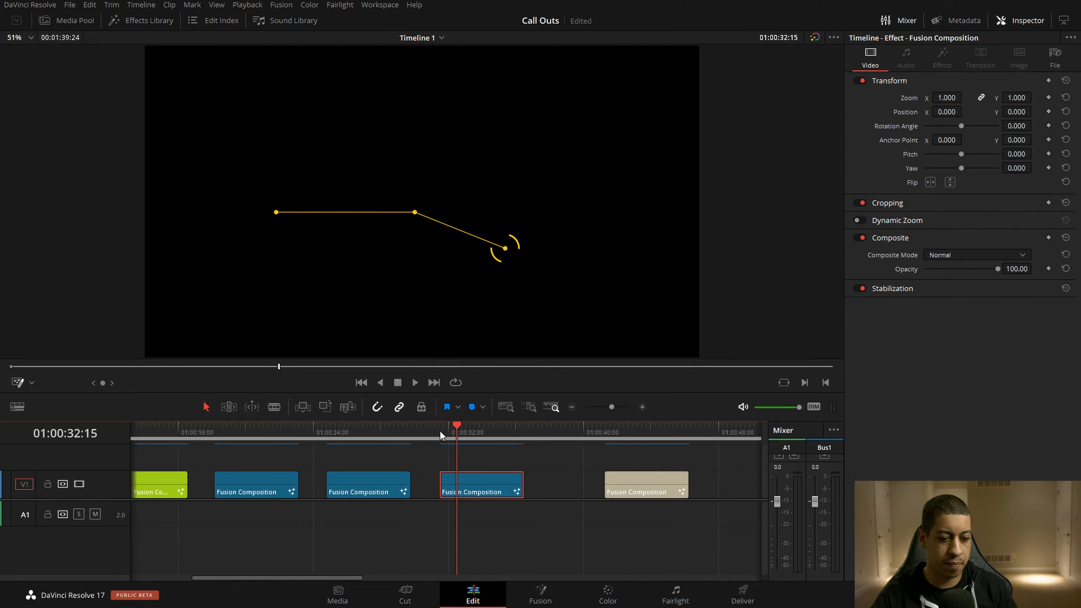
left_click(444, 433)
key("space")
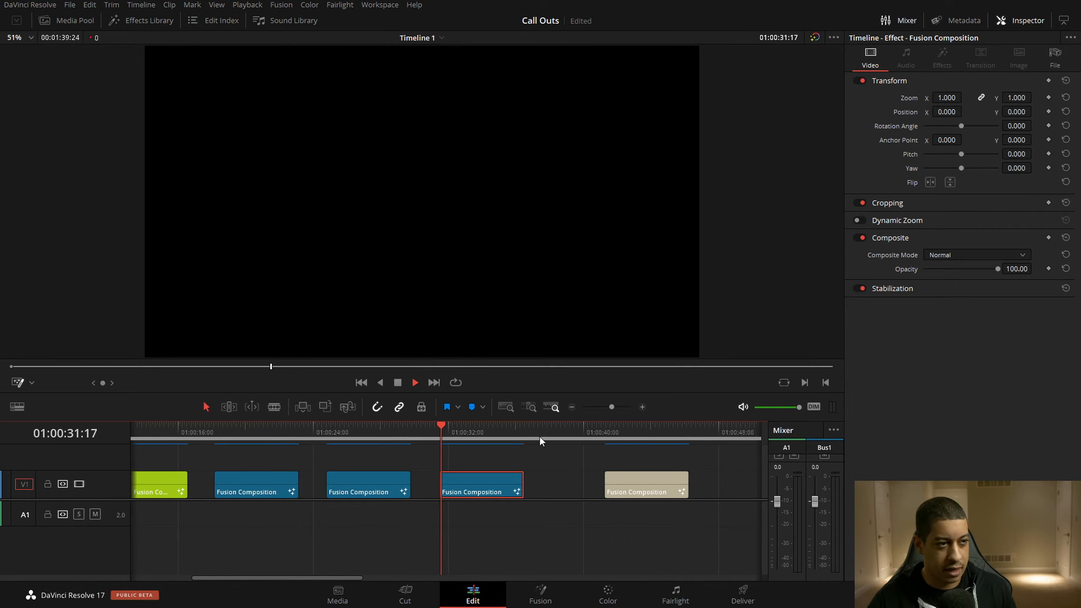
left_click(428, 431)
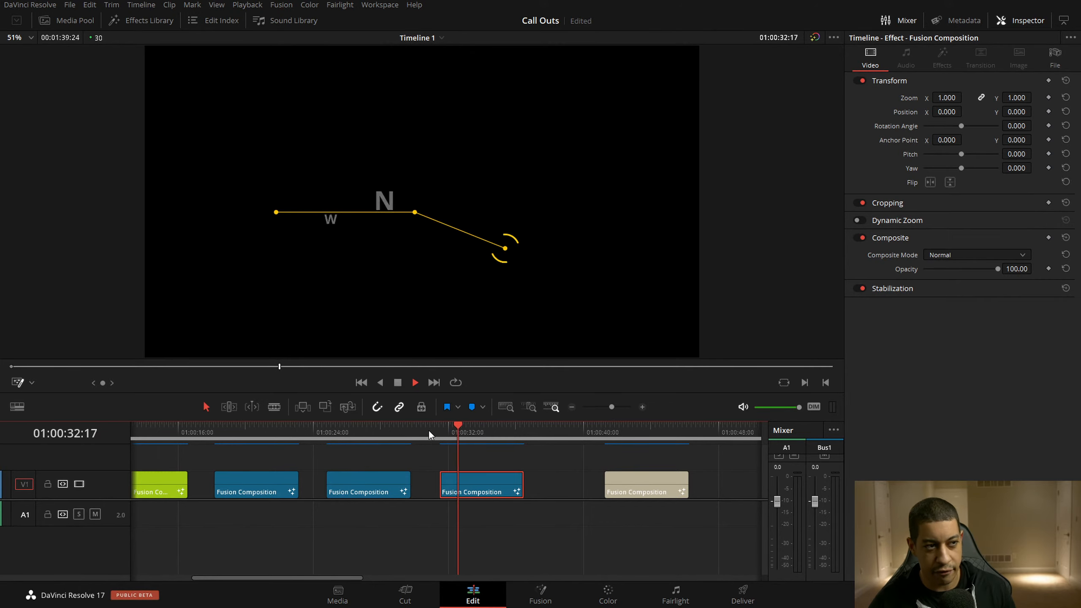
key("space")
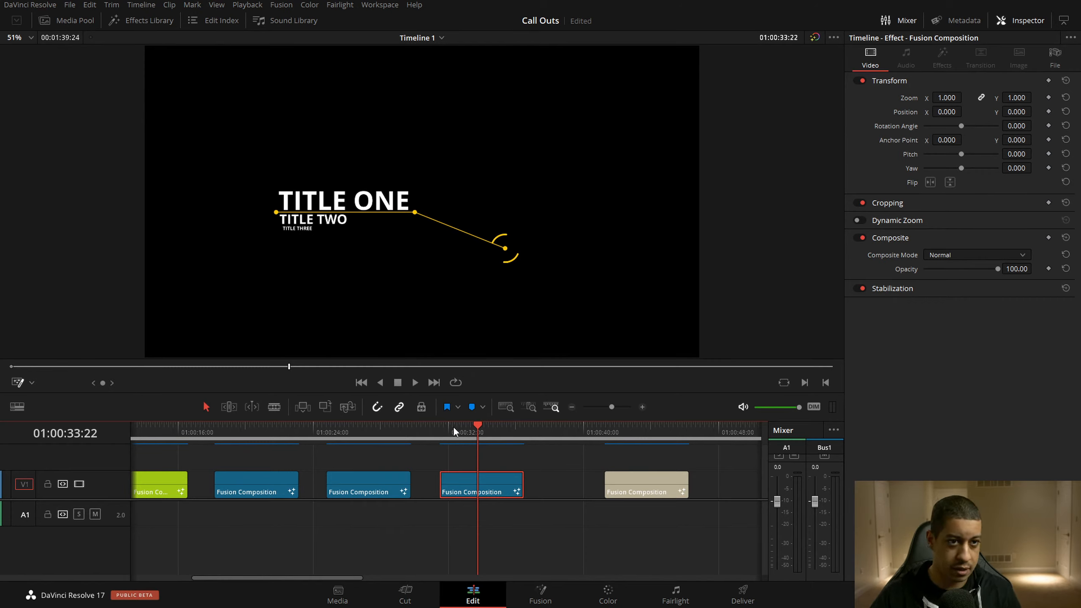
left_click(438, 433)
key("space")
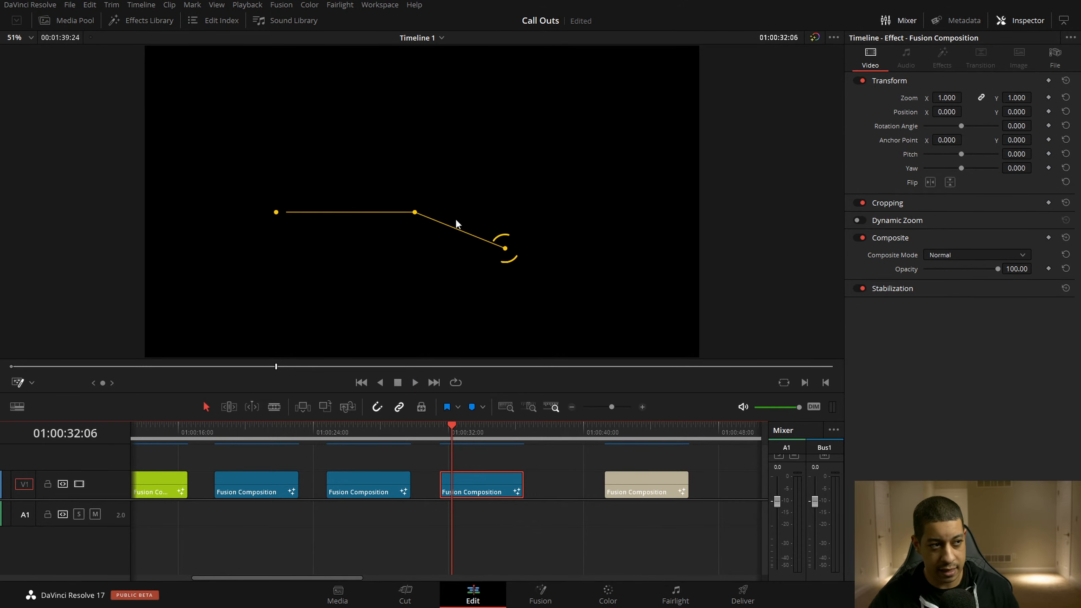
Return to the Fusion page and remove the Line Animation 1 keyframes, leaving its value at 1.0
left_click(544, 600)
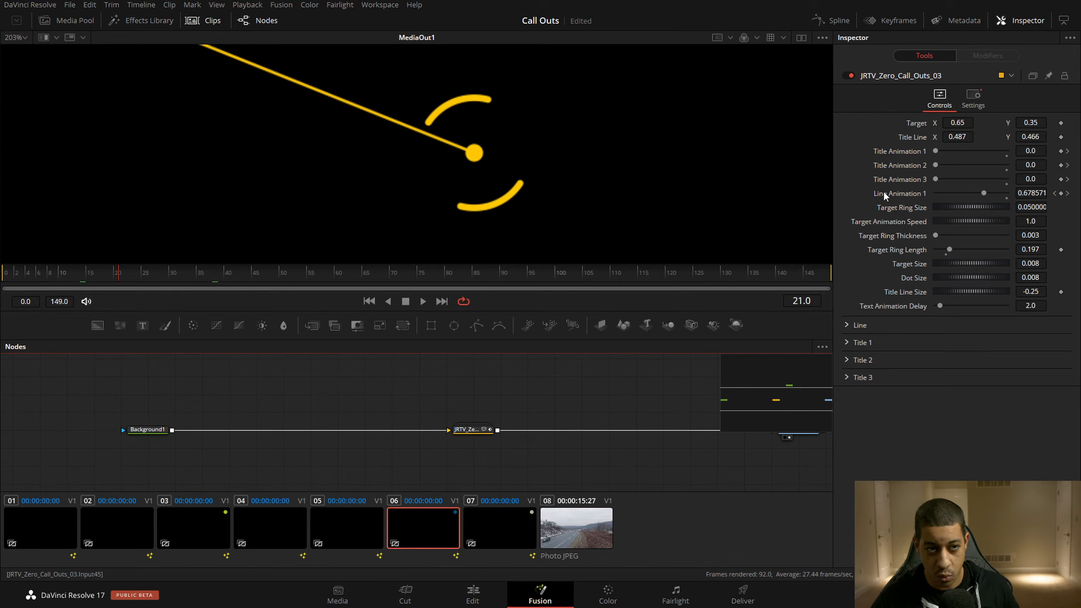
left_click_drag(904, 193, 1045, 198)
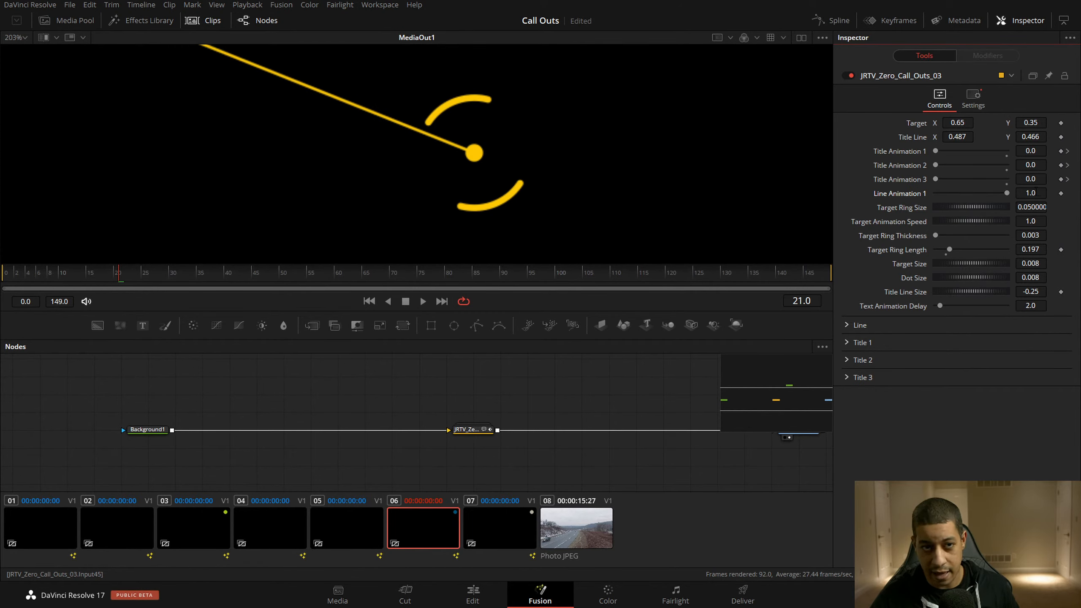
Add another Background node in the empty area near MediaOut1, show it in the viewer and apply an Anim Curves modifier to its Red value
left_click_drag(531, 432, 464, 415)
left_click_drag(596, 390, 484, 484)
left_click_drag(559, 428, 513, 418)
left_click_drag(613, 460, 478, 430)
left_click_drag(95, 326, 549, 416)
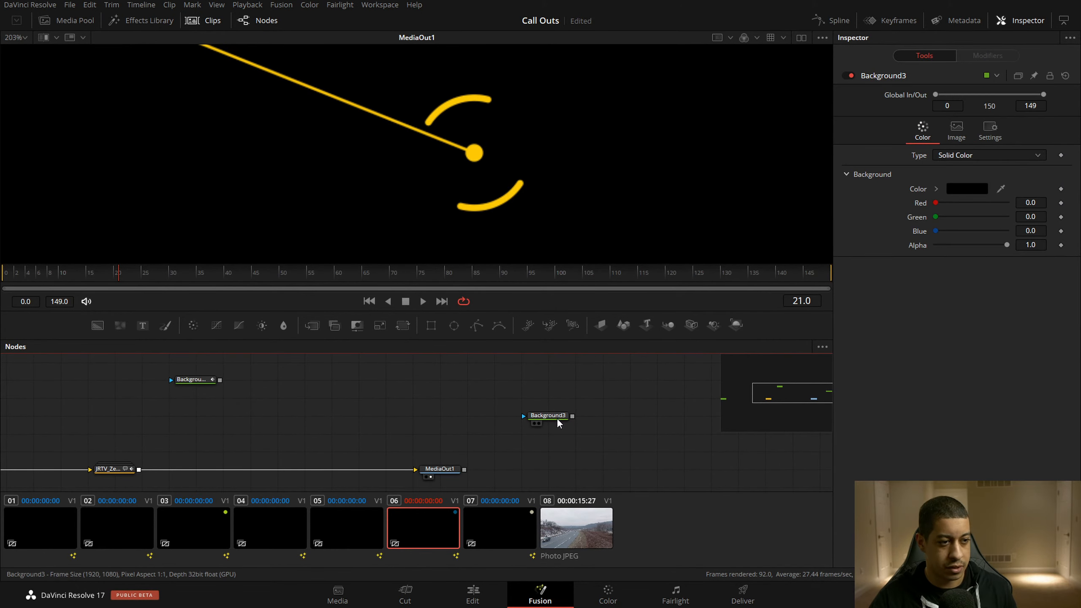
key("2")
right_click(916, 203)
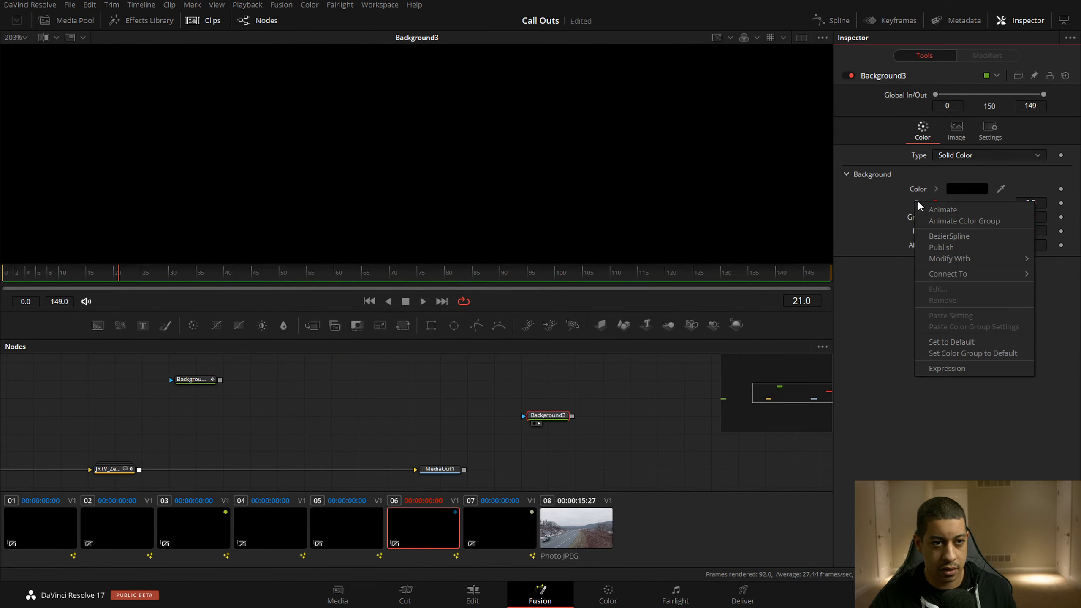
mouse_move(976, 260)
left_click(858, 263)
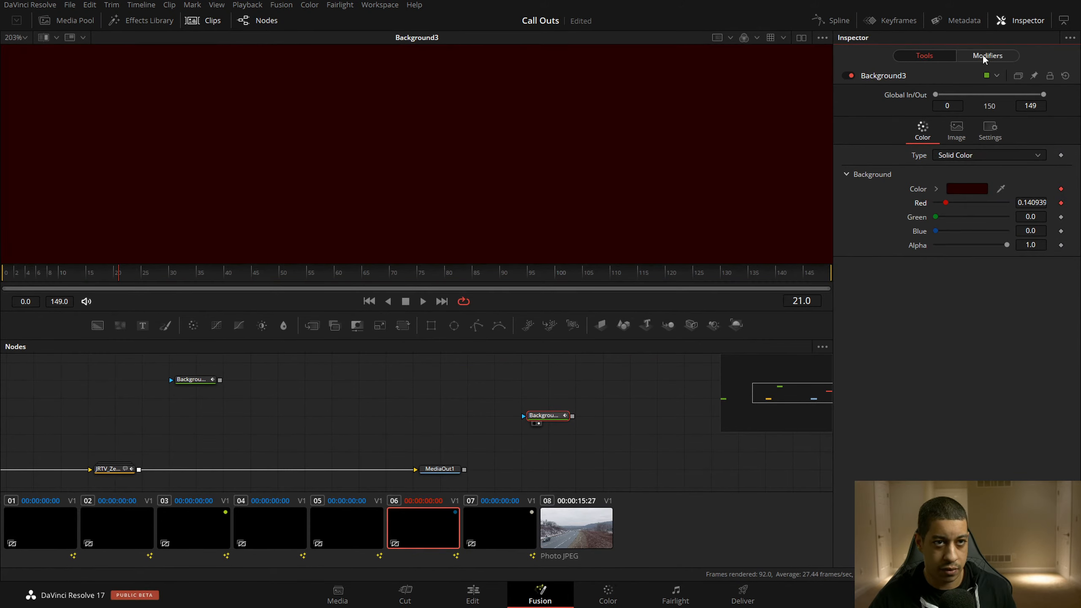
Show the new Background's Anim Curves modifier settings and set its Source to Custom
left_click(977, 55)
left_click(976, 137)
left_click(984, 174)
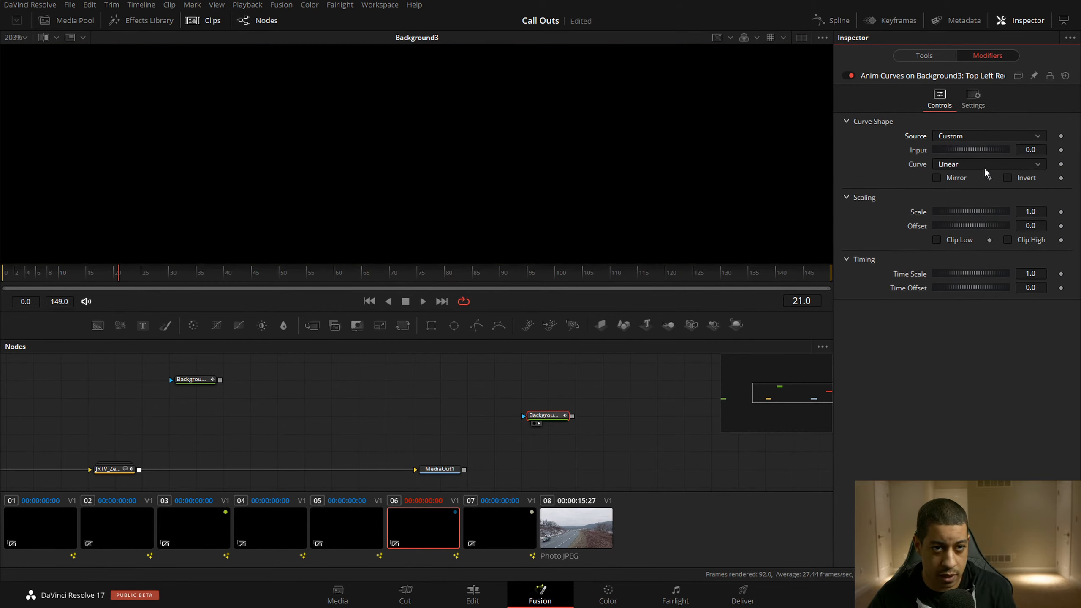
Keyframe the Anim Curves Input from 0.0 at frame 0 to 1.0 at frame 100
key("Home")
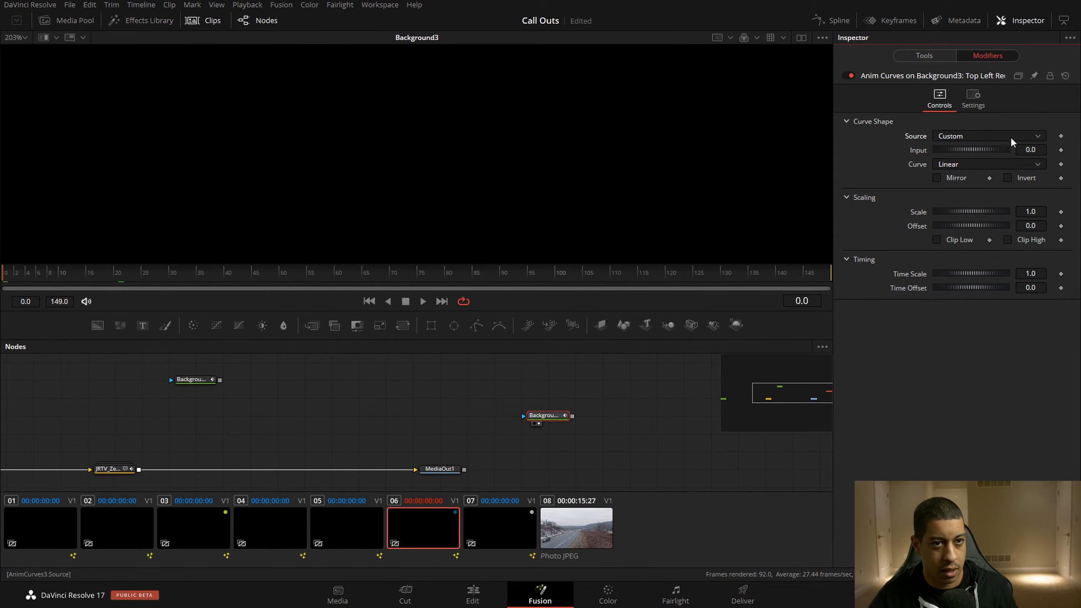
left_click(1061, 151)
left_click(58, 275)
left_click_drag(257, 268, 556, 280)
left_click(1031, 149)
type("1")
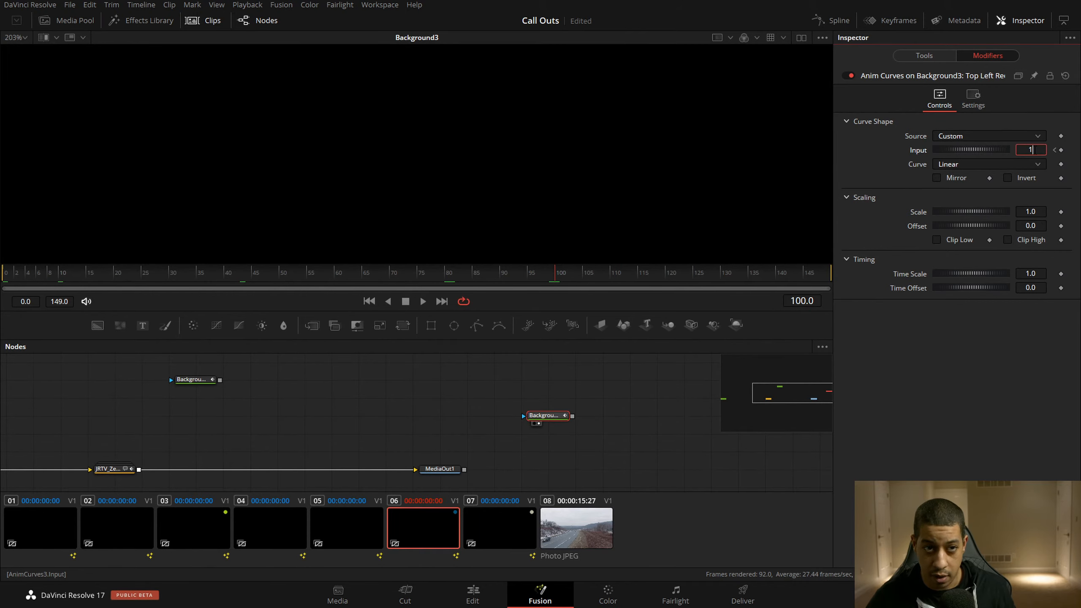
key("Return")
Set the Anim Curves Curve to Custom and add points that shape it into a zigzag with two peaks and two dips
left_click(1007, 164)
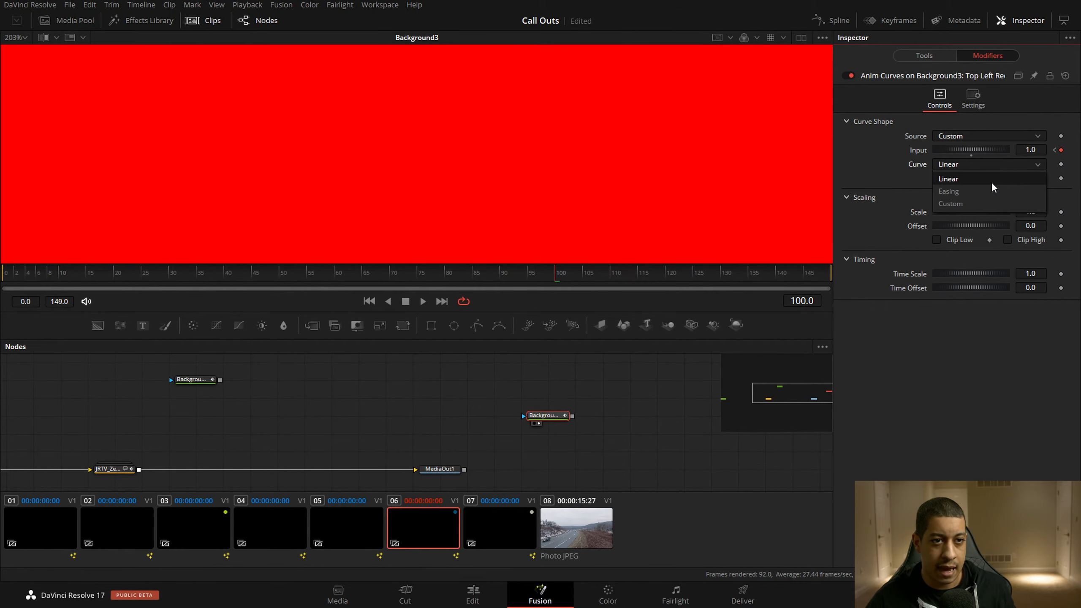
left_click(963, 204)
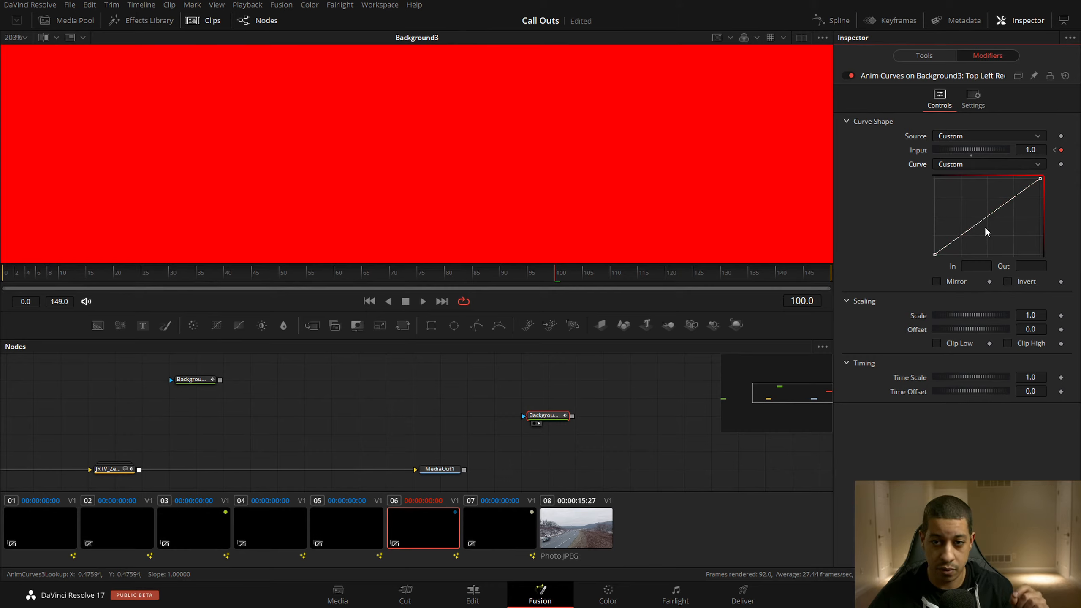
mouse_move(979, 227)
left_mouse_down()
mouse_move(955, 201)
mouse_move(977, 233)
left_mouse_up()
left_click_drag(1015, 203, 1028, 221)
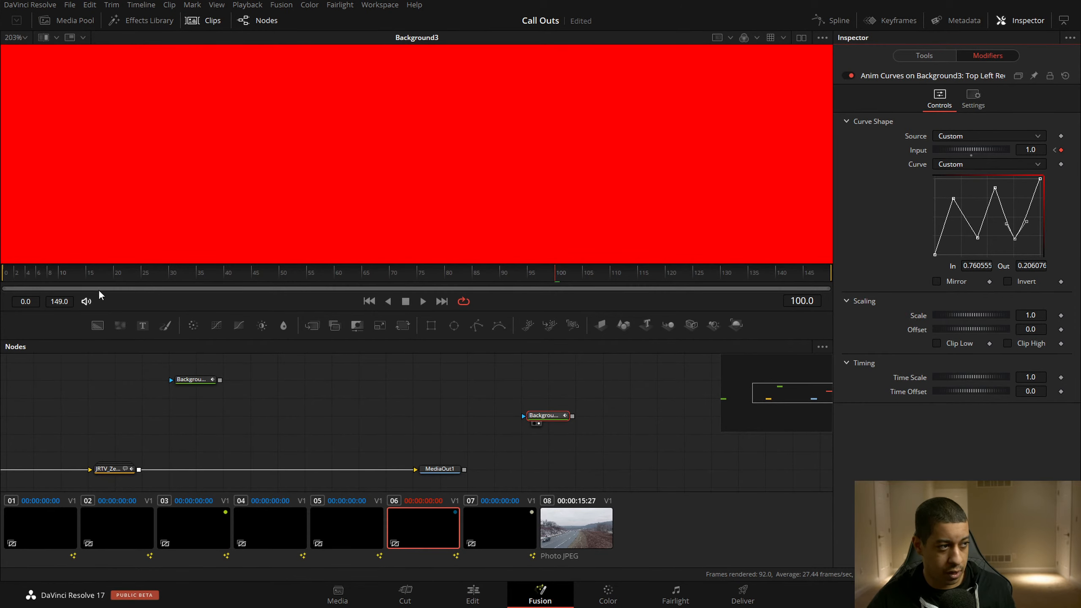
Scrub from the early frames to frame 64 to preview how the custom curve drives the Background's red
left_click(30, 281)
left_click(31, 279)
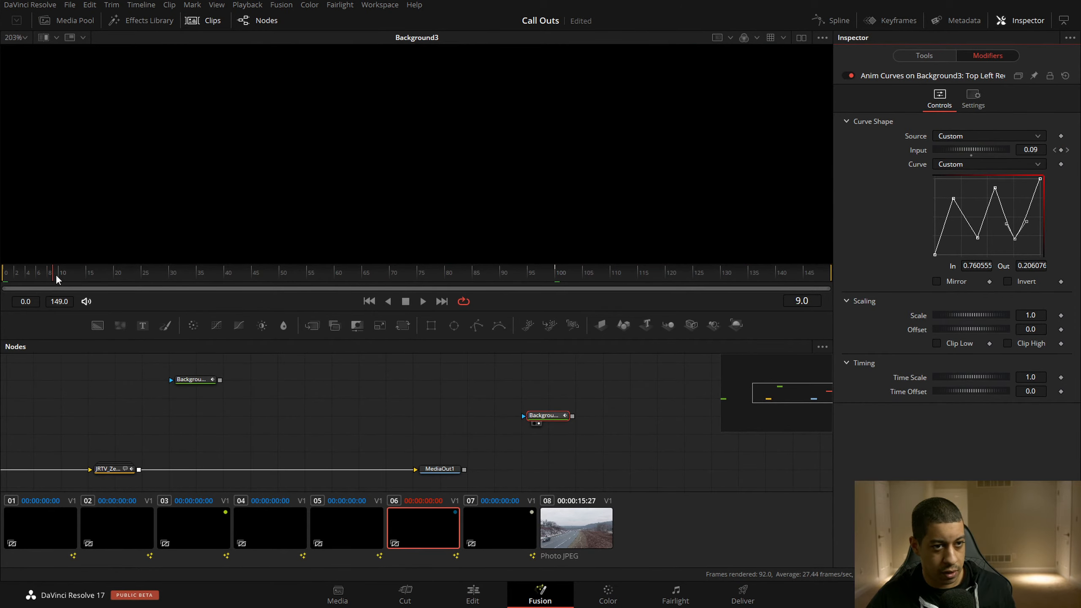
left_click_drag(56, 276, 358, 275)
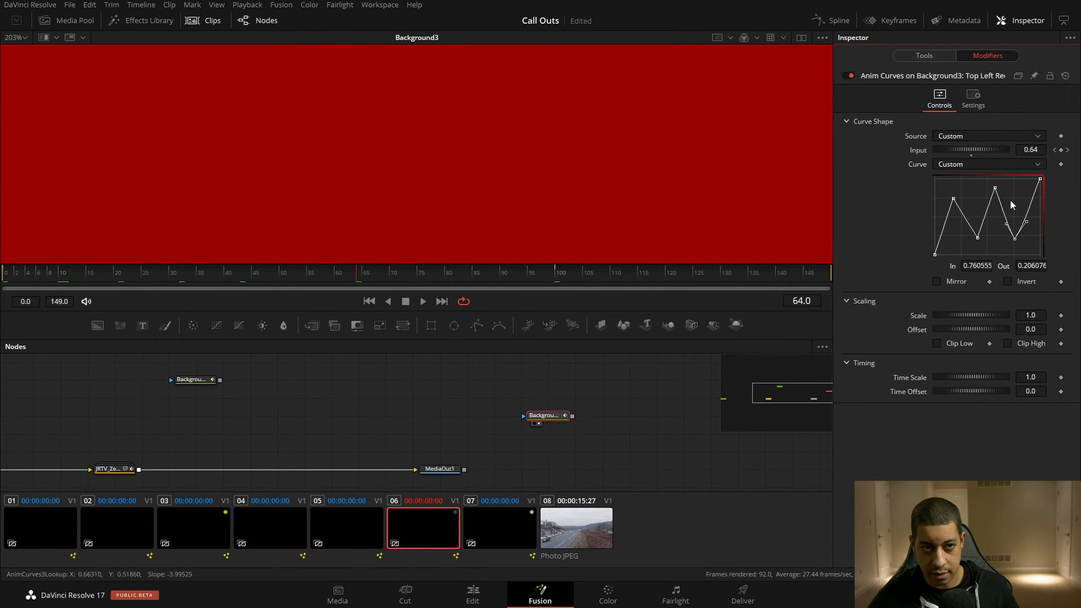
Change the Anim Curves Curve to Linear and then to Easing, and look over its ease-in options
left_click(1009, 164)
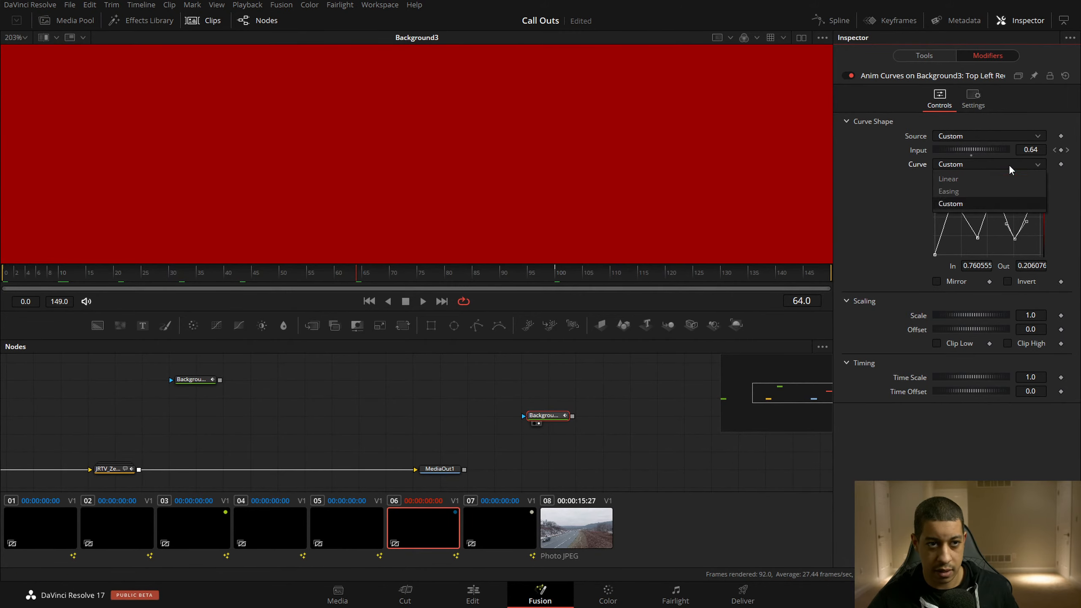
left_click(954, 179)
left_click(973, 166)
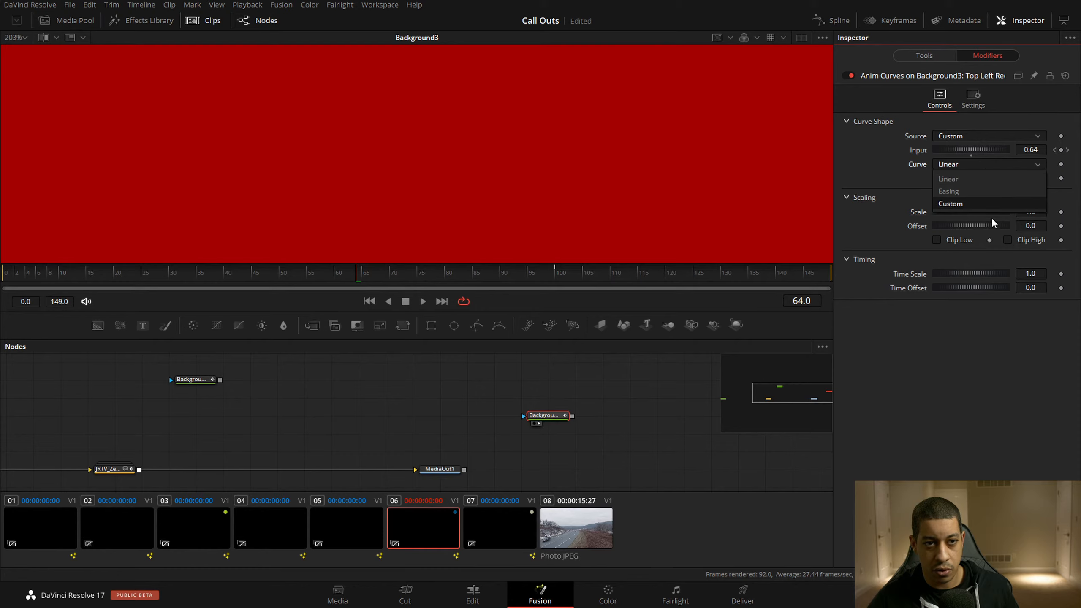
left_click(999, 191)
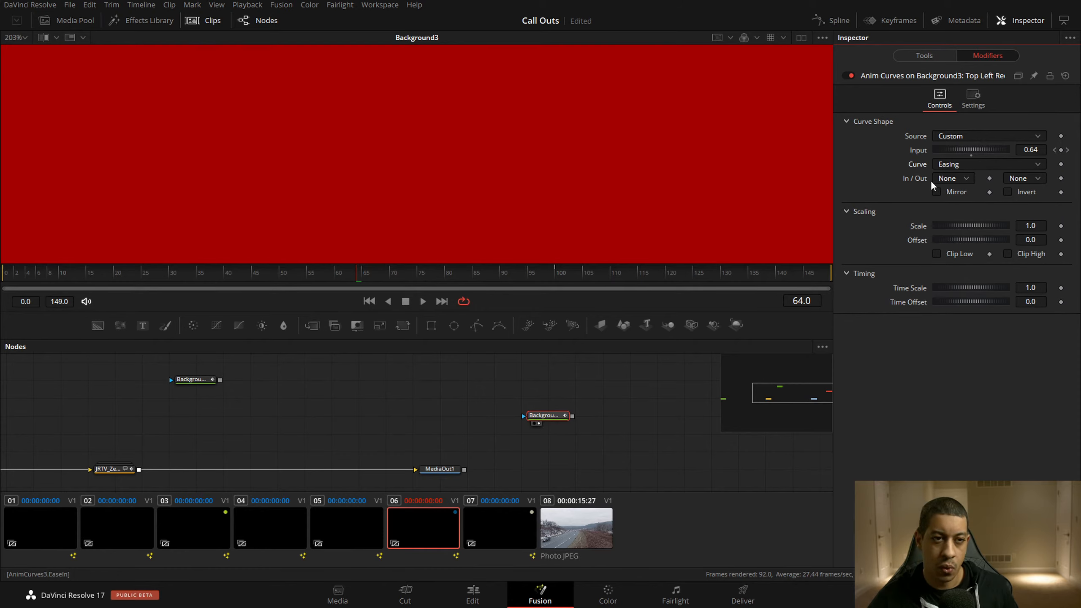
left_click(963, 181)
left_click(931, 193)
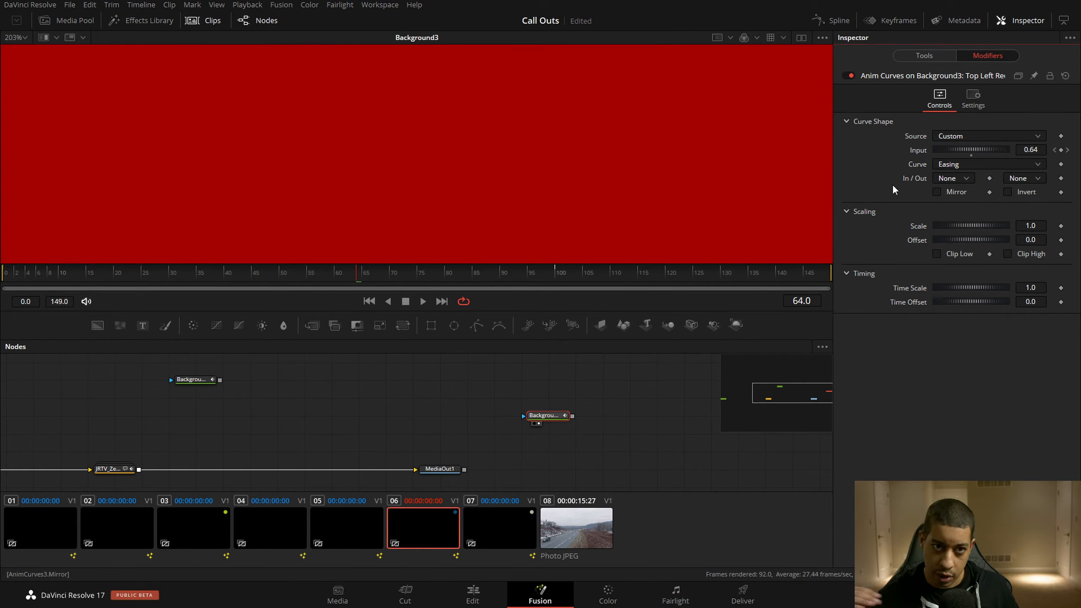
Mask the red Background3 node with a Rectangle
left_click(963, 181)
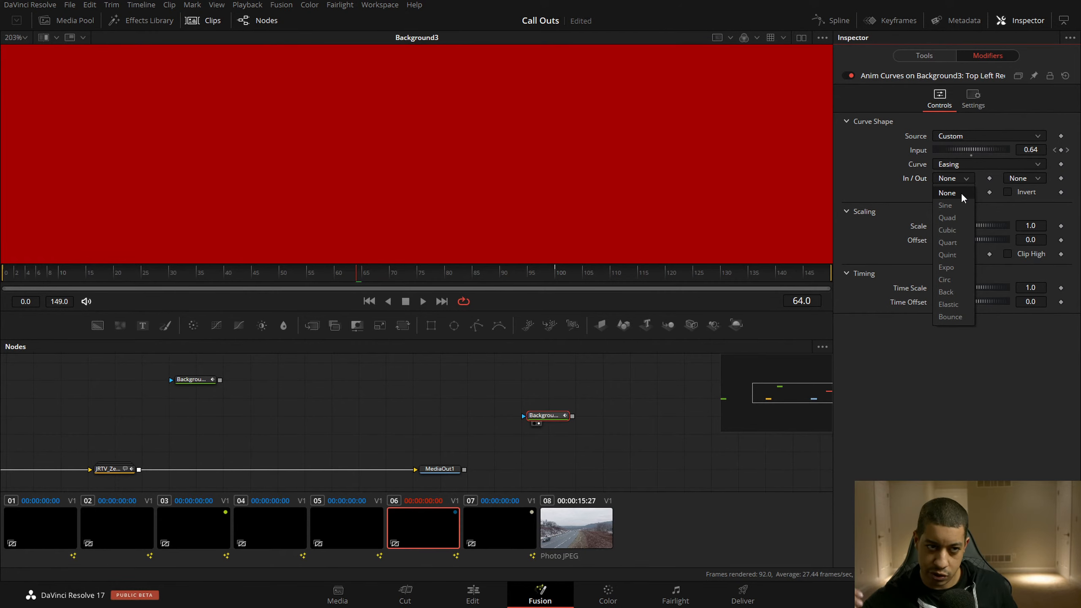
left_click(602, 398)
left_click_drag(560, 417, 536, 360)
left_click_drag(432, 325, 496, 378)
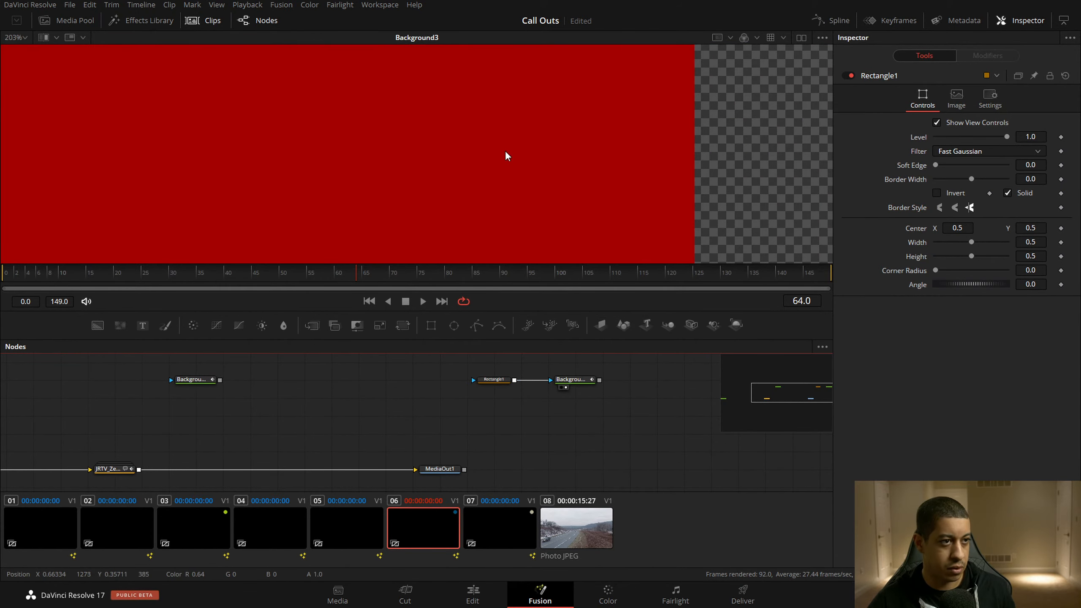
key("ctrl+f")
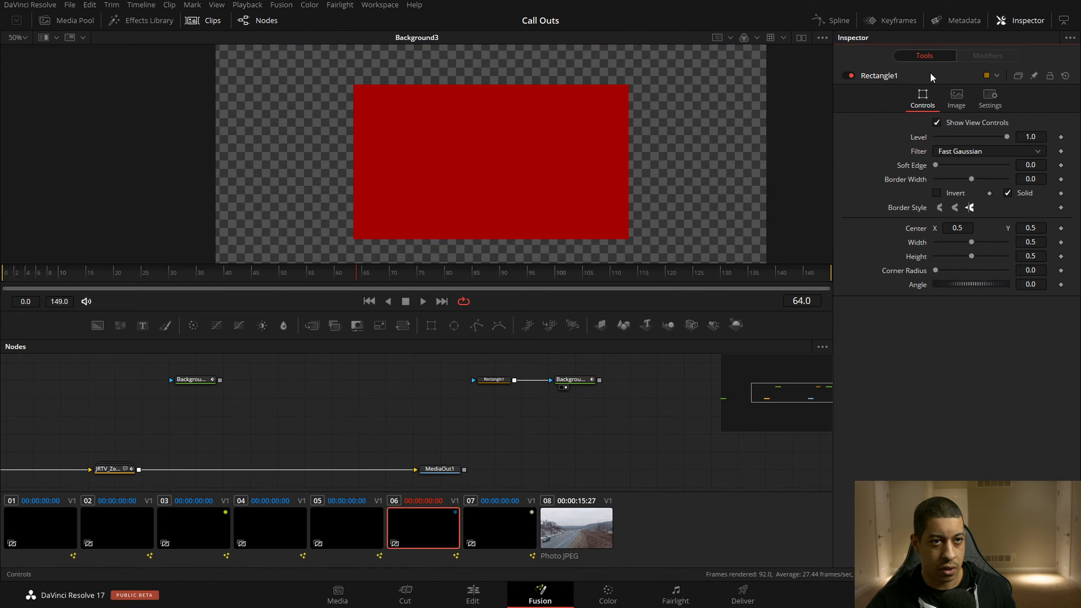
Add a number control named T to Rectangle1 on the Controls page, using SliderControl as its input control
right_click(929, 73)
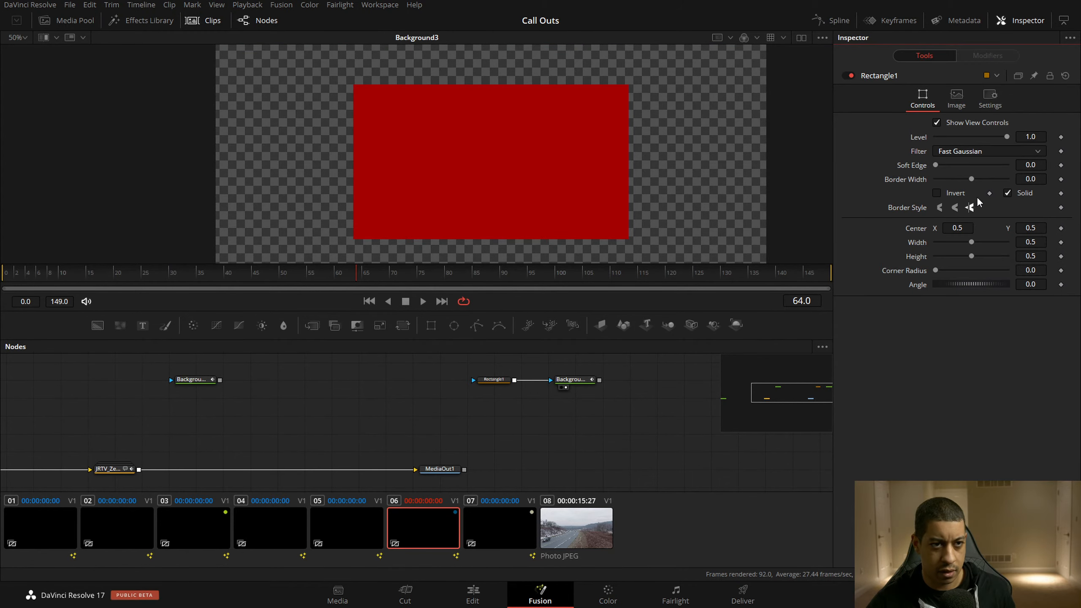
left_click(981, 196)
triple_click(333, 199)
type("T")
left_click(292, 359)
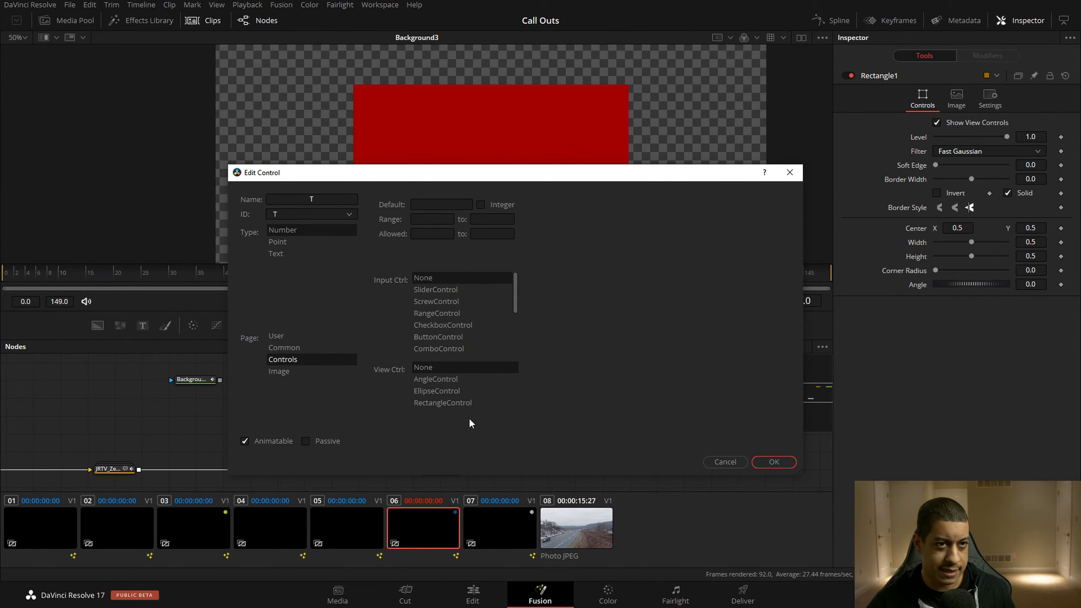
left_click(439, 292)
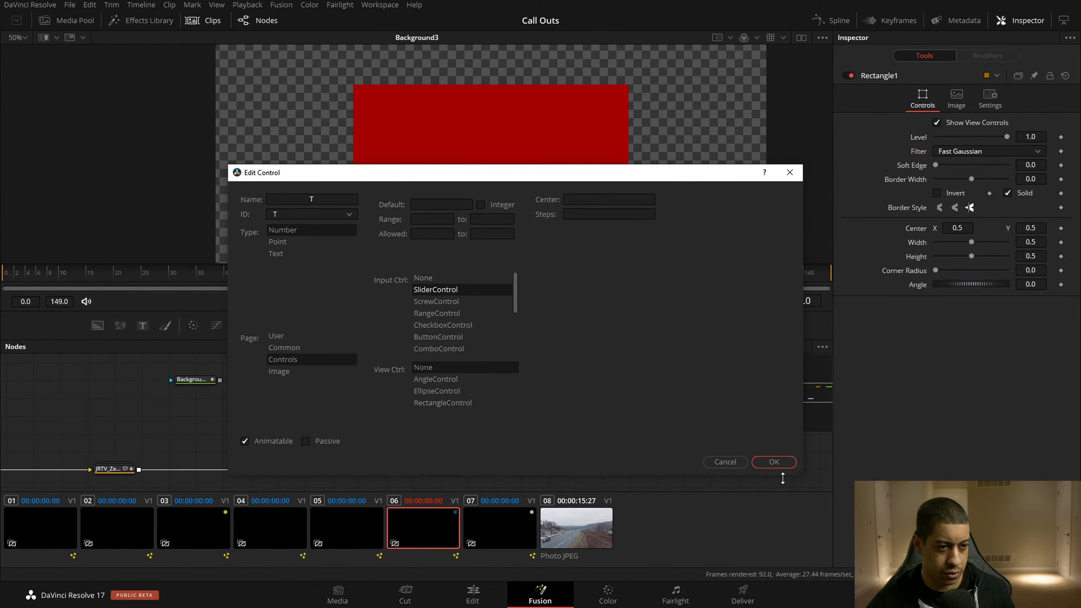
left_click(766, 463)
Apply the Anim Curves modifier to Rectangle1's T control and set its Source to Custom
right_click(1007, 299)
mouse_move(1034, 346)
left_click(934, 348)
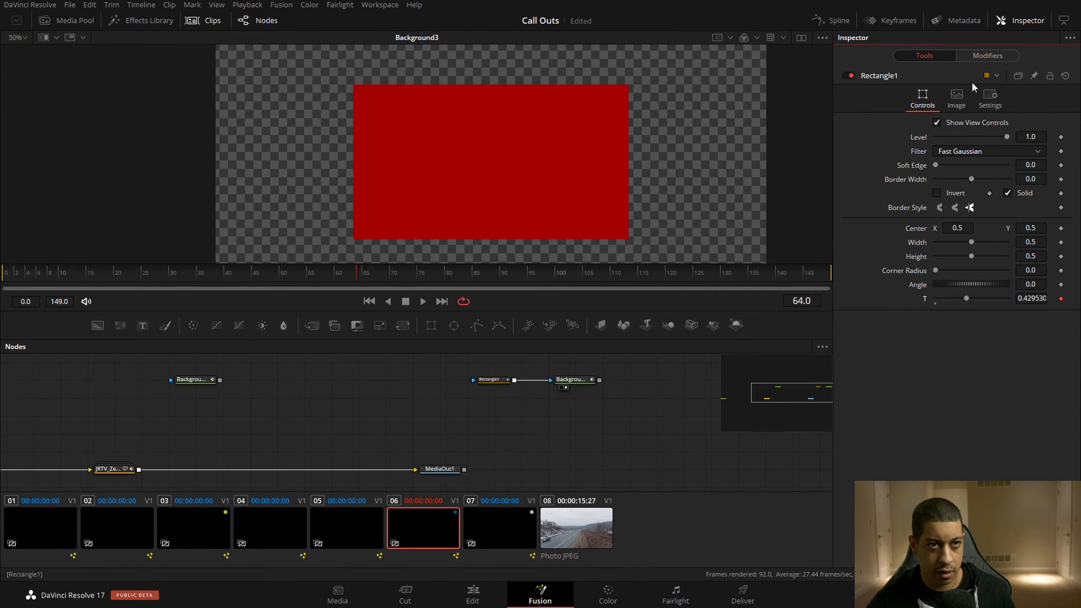
left_click(988, 56)
left_click(981, 135)
left_click(975, 163)
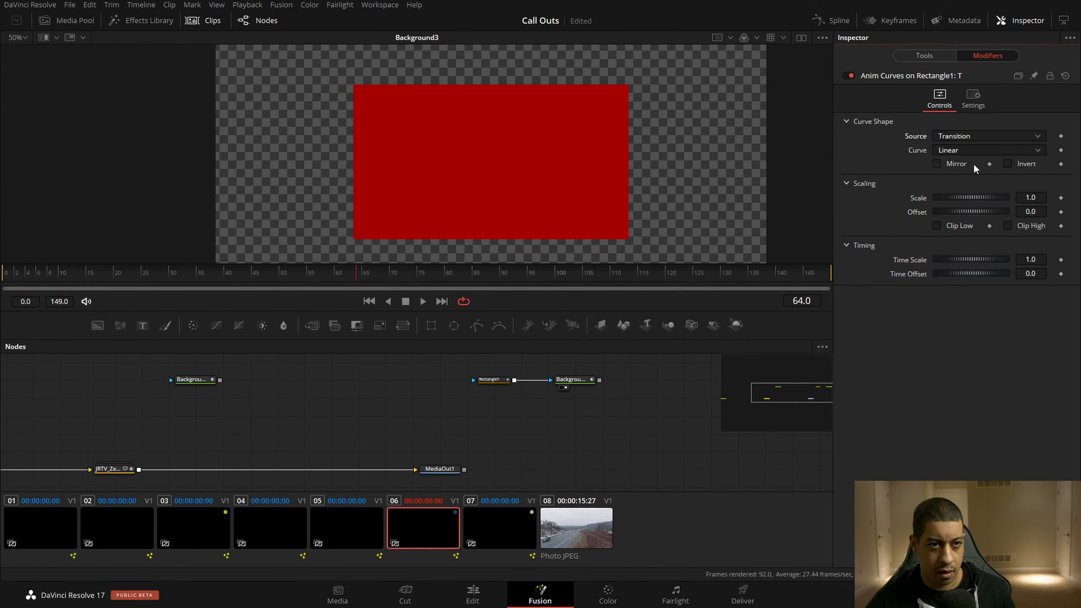
left_click(969, 136)
left_click(969, 174)
Set the Curve of T's Anim Curves modifier to Easing with Bounce as the Out easing
left_click(969, 164)
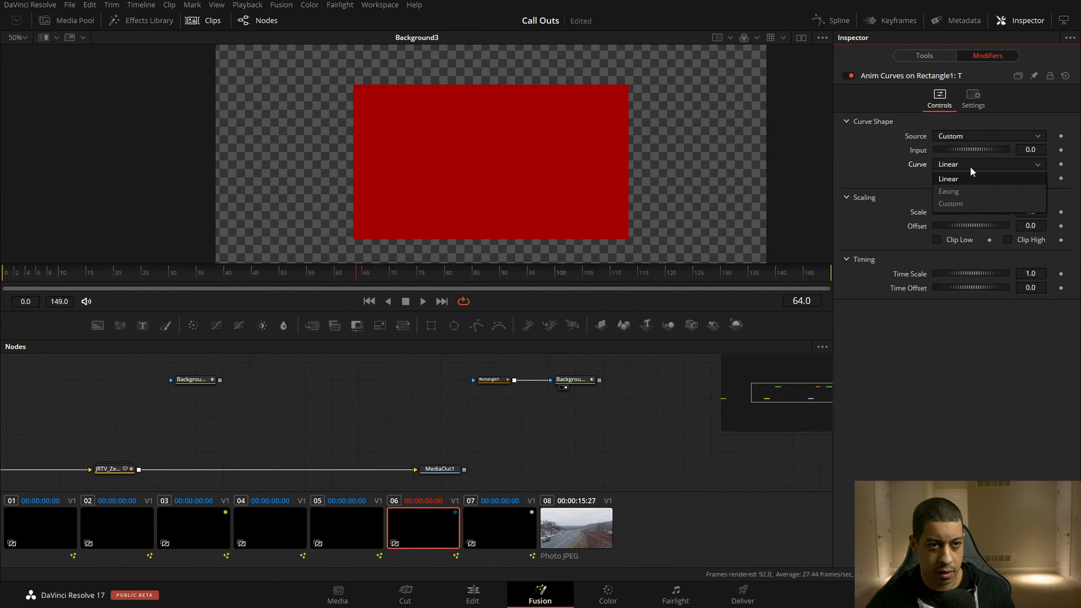
left_click(963, 191)
left_click(1022, 179)
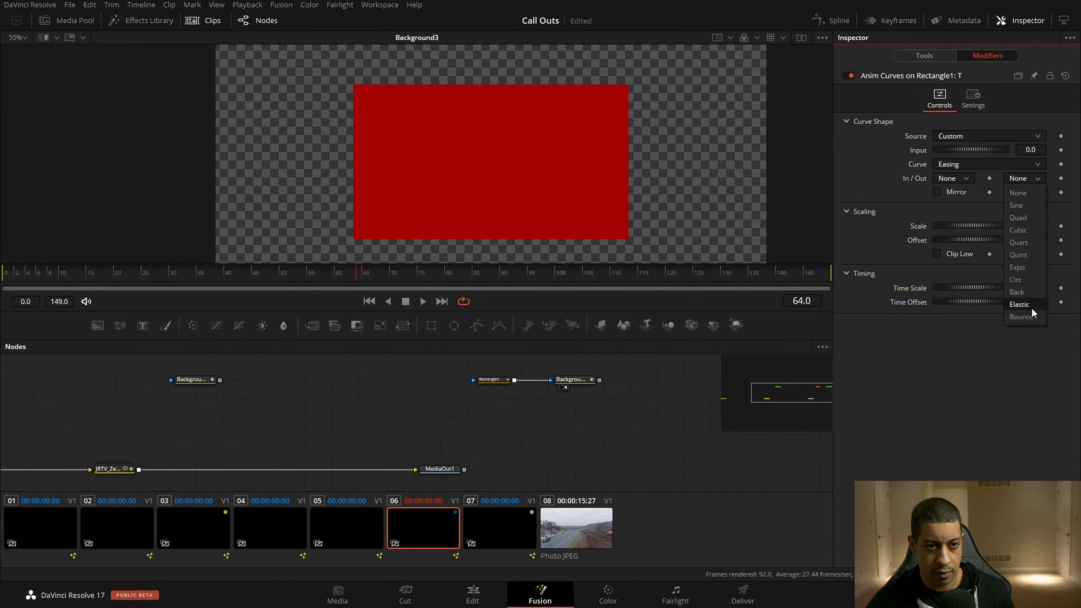
left_click(1024, 316)
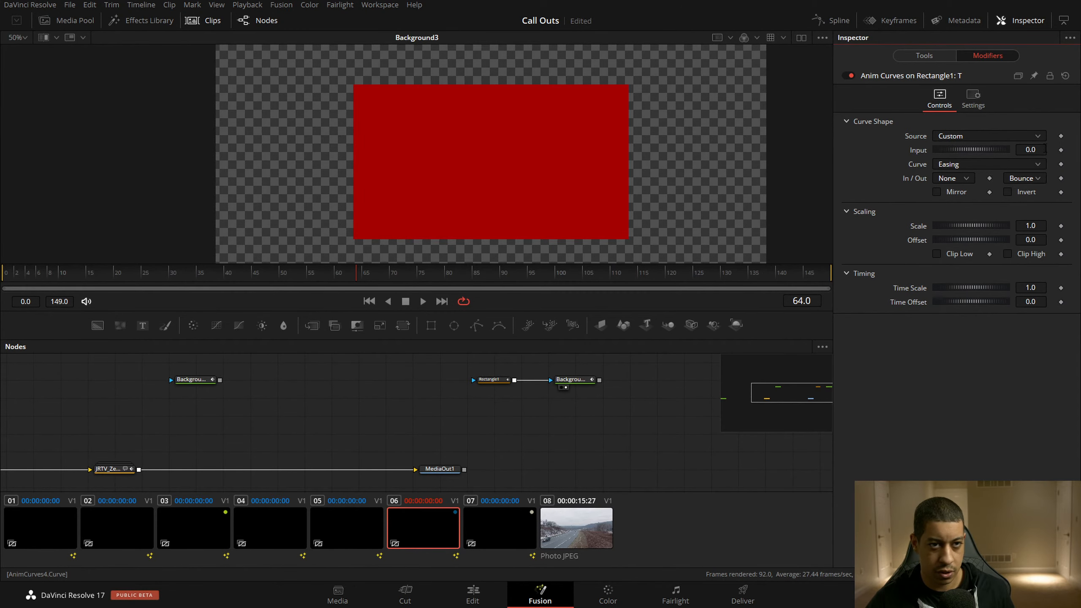
Keyframe the Input of T's Anim Curves modifier from 0.0 at frame 10 to 1.0 at about frame 32
left_click(58, 277)
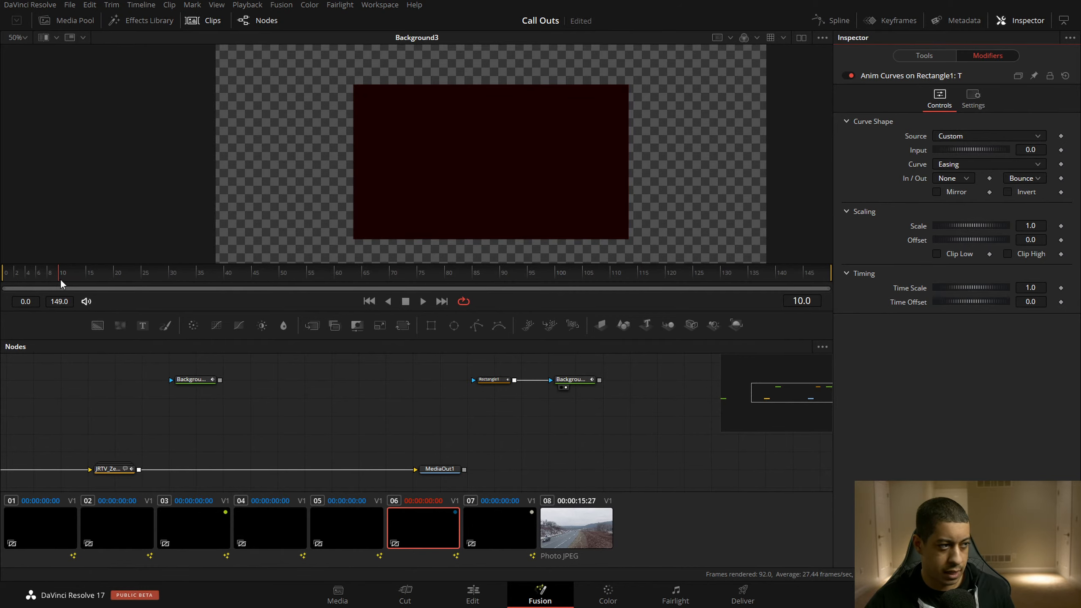
left_click(189, 285)
left_click_drag(189, 285, 115, 275)
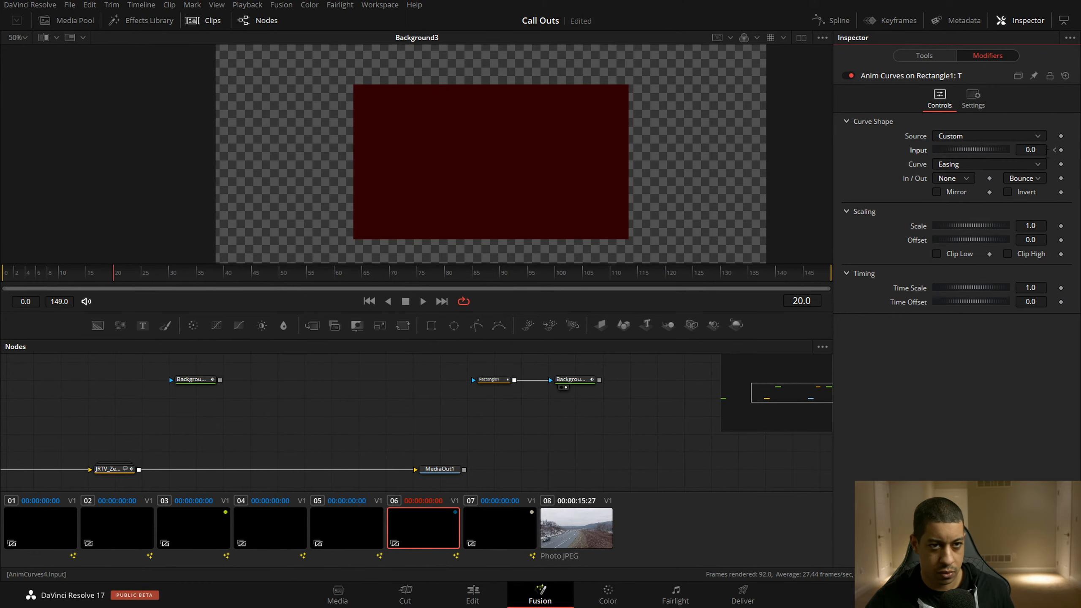
left_click_drag(230, 281, 179, 275)
left_click(1062, 150)
left_click(1030, 149)
type("1")
key("Return")
left_click_drag(153, 274, 64, 283)
Add an expression to the Center of the Rectangle1 mask
left_click(586, 382)
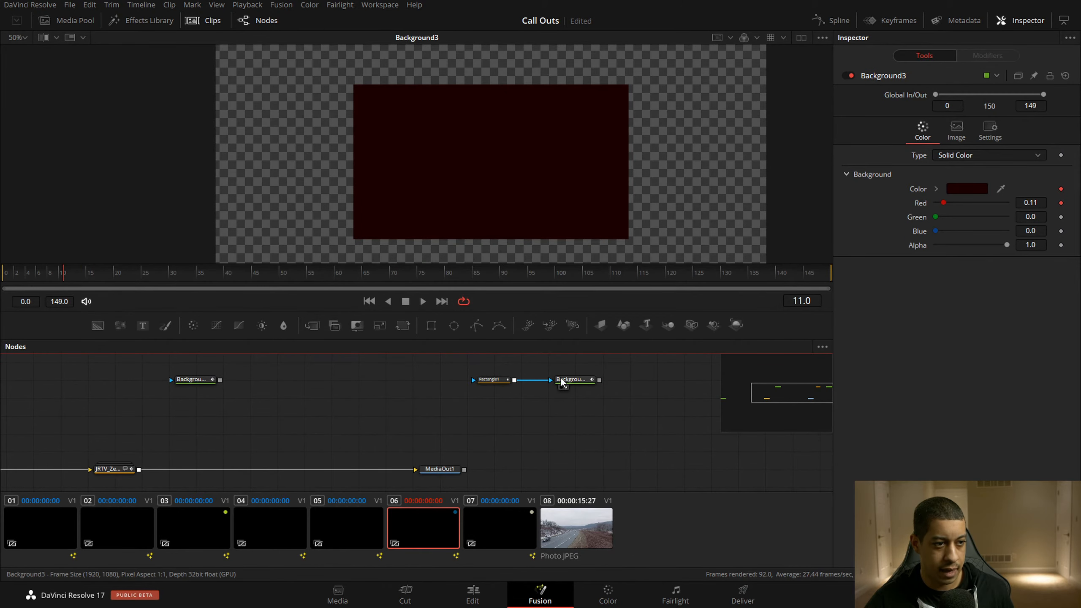
left_click(492, 380)
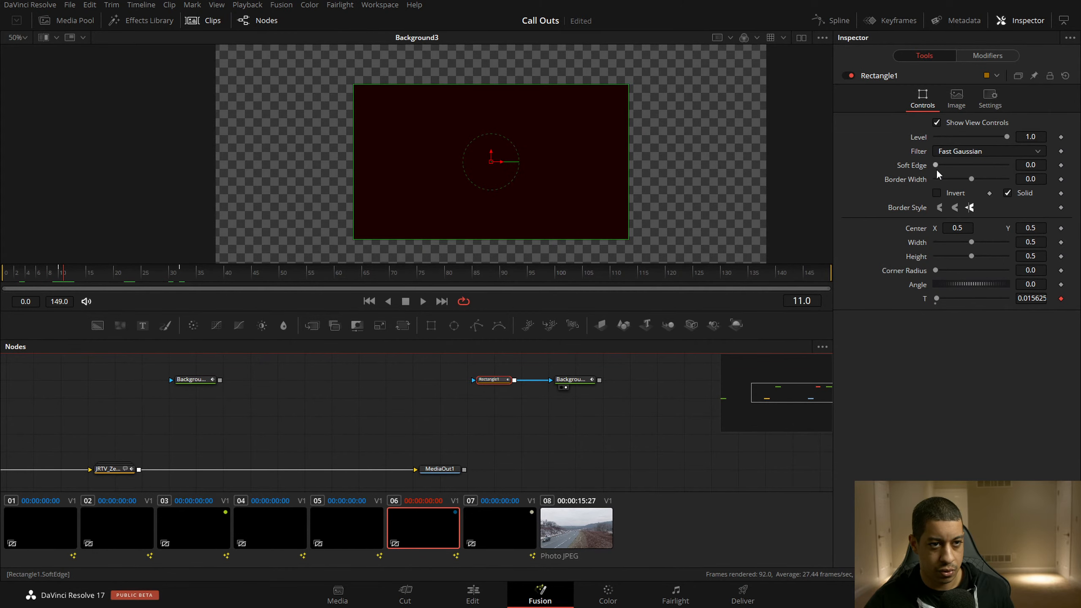
right_click(920, 231)
left_click(960, 362)
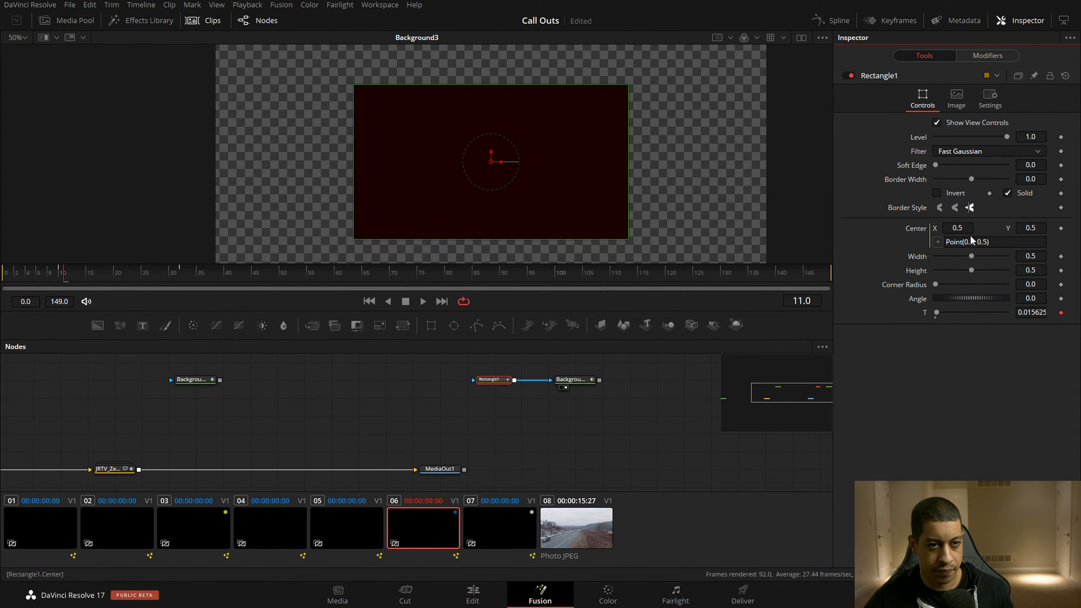
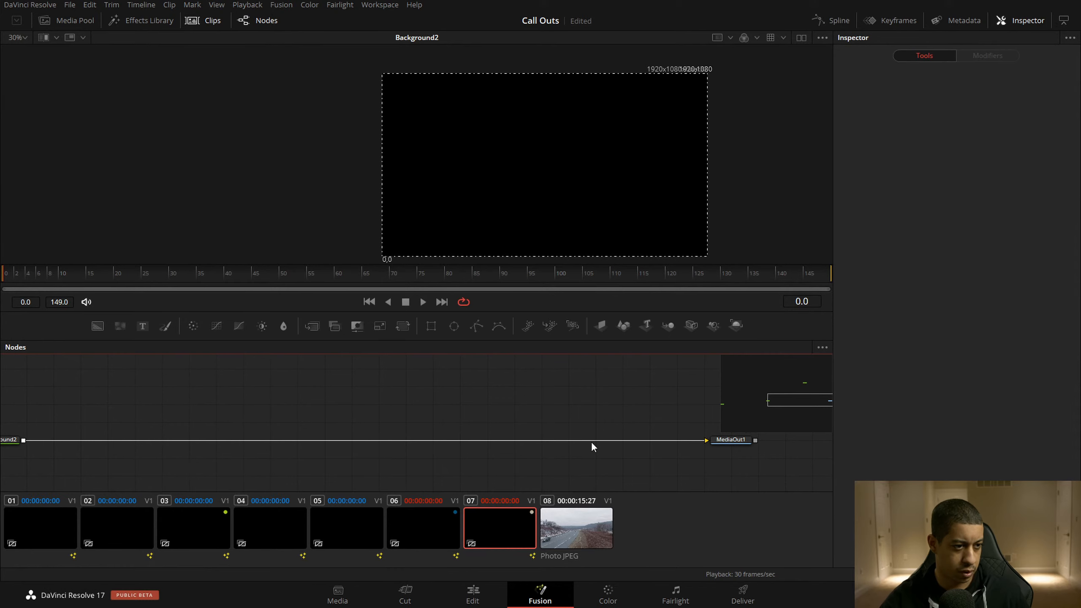
Paste the JRTV_Zero_Call_Outs_06 node and insert it between Background2 and MediaOut1
key("ctrl+v")
left_click_drag(672, 441, 724, 448)
left_click_drag(352, 386, 401, 443)
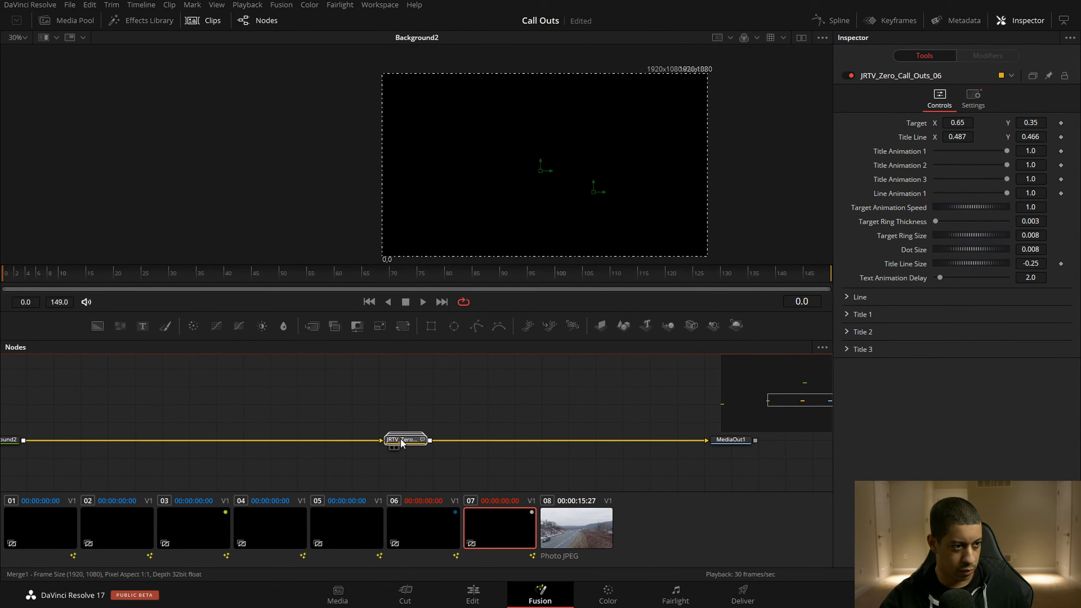
Show MediaOut1 in the viewer at frame 60 and save the project
left_click(363, 272)
left_click_drag(726, 440, 698, 367)
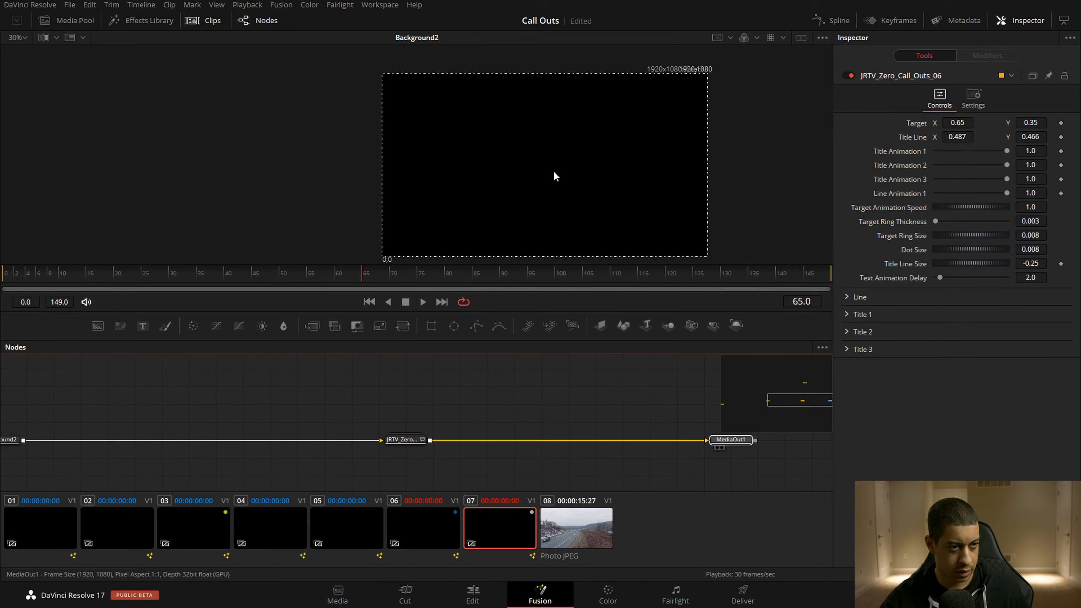
left_click_drag(597, 251, 592, 245)
left_click_drag(364, 274, 334, 274)
key("ctrl+s")
scroll(596, 205, "down", 2)
scroll(603, 193, "up", 3)
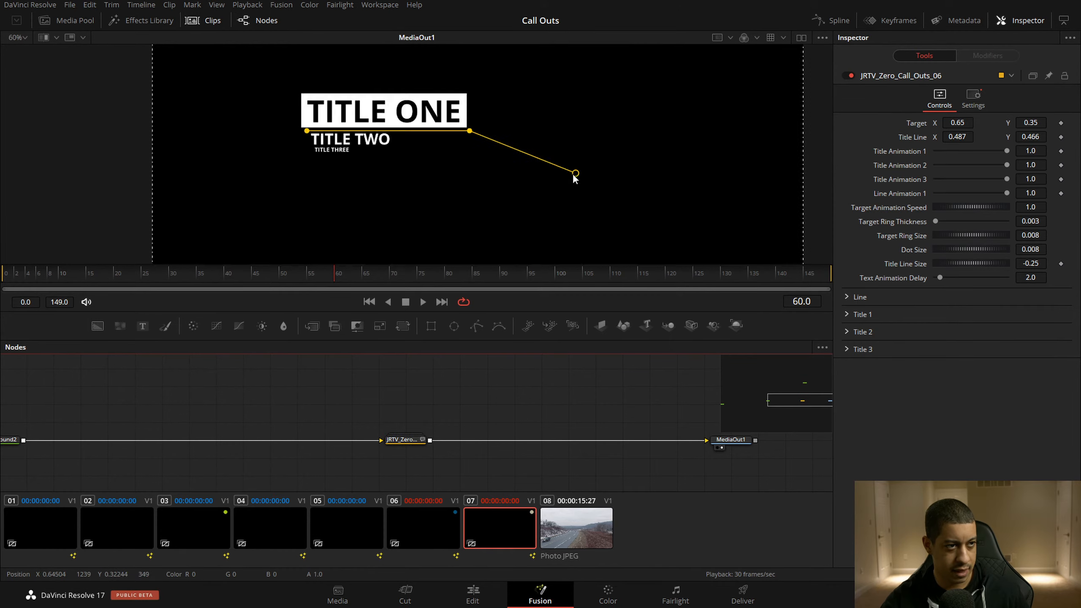
scroll(556, 175, "up", 3)
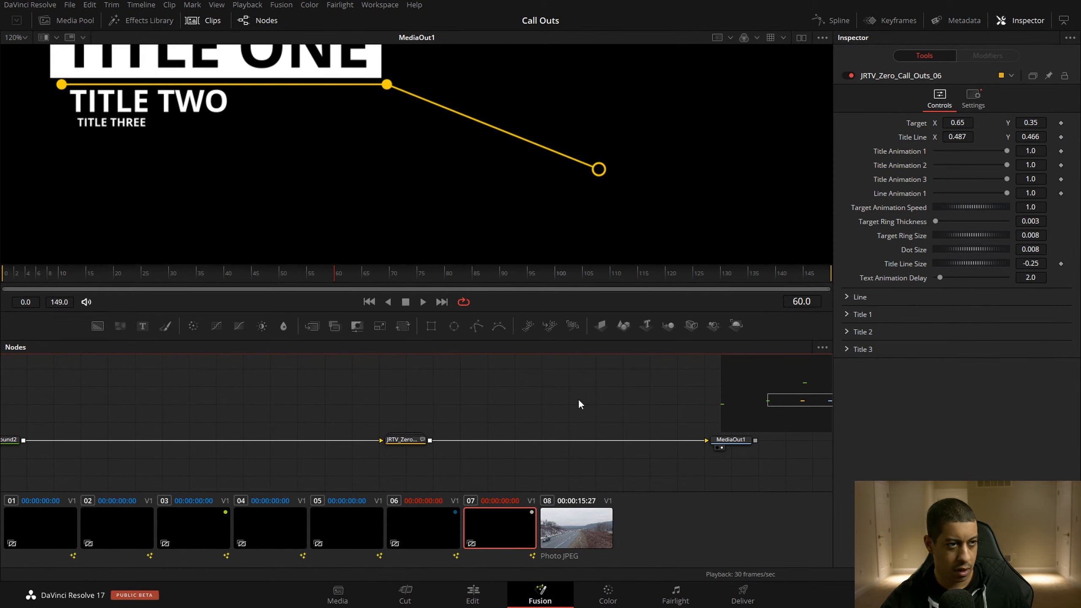
left_click_drag(558, 181, 612, 209)
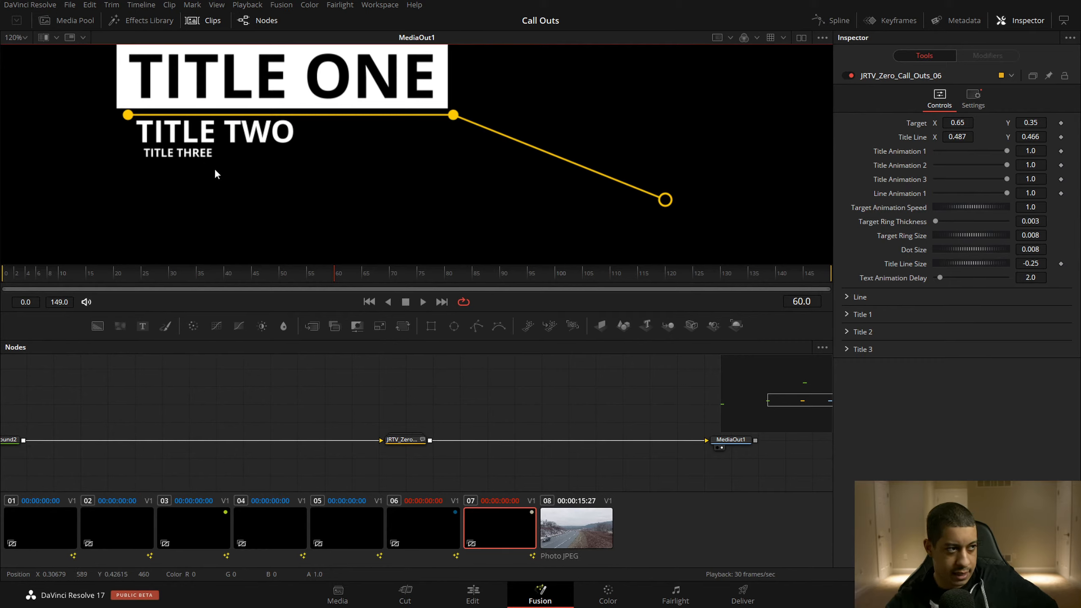
Enlarge the call-out's Target Ring Size to 0.051 and reset it to its default
left_click(408, 442)
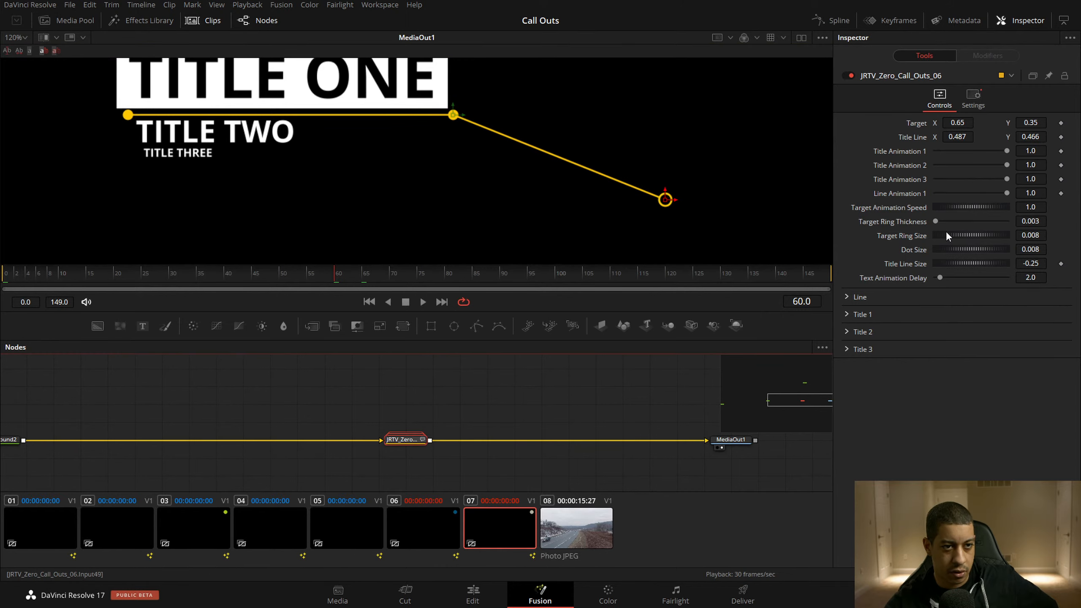
left_click_drag(945, 234, 950, 234)
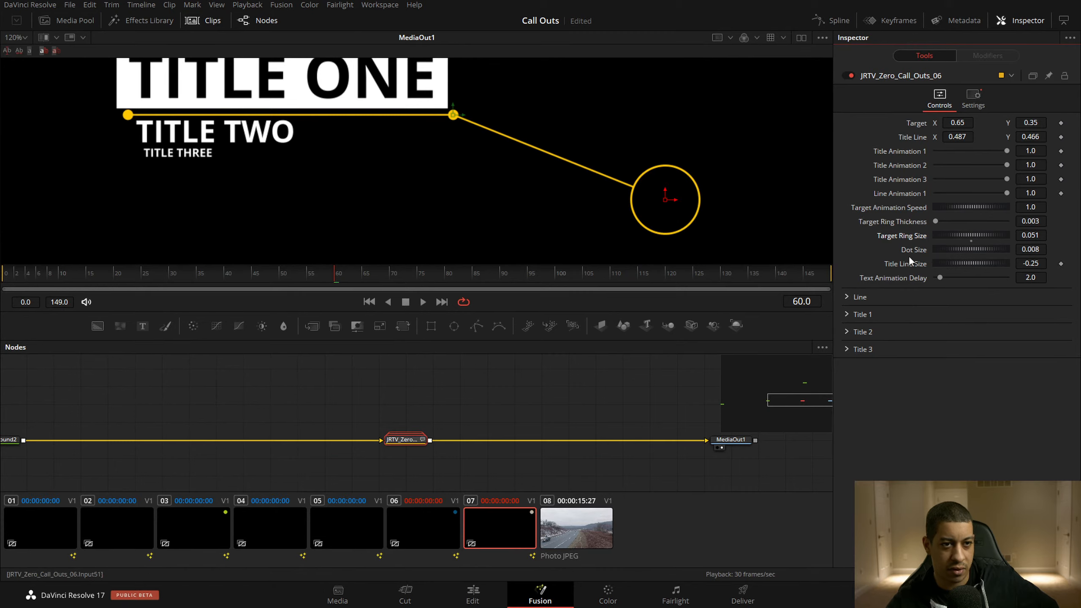
double_click(908, 237)
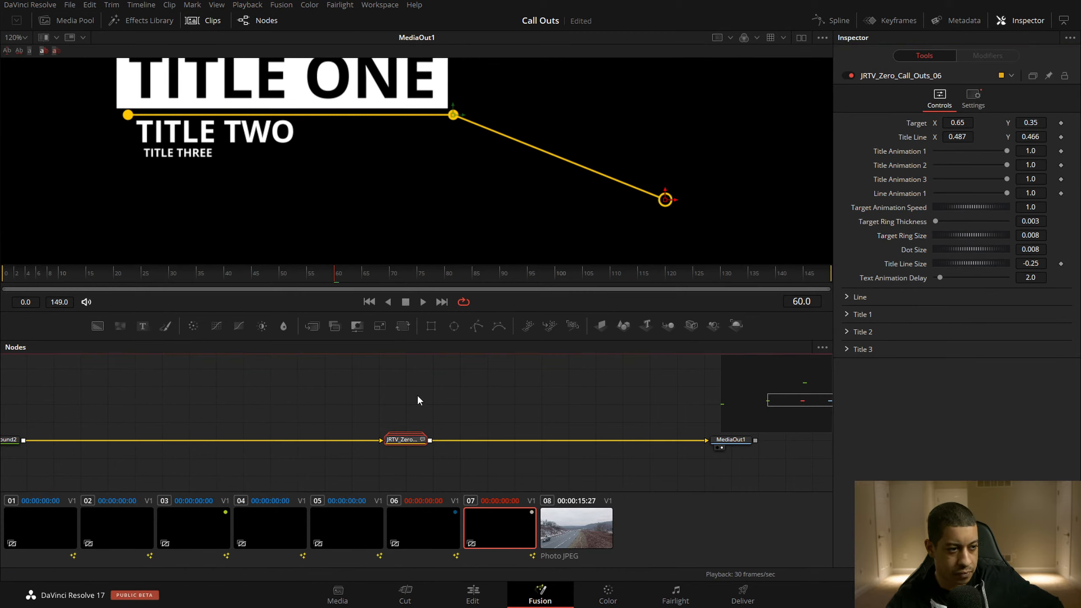
Move the JRTV_Zero_Call_Outs_06 group below the main line, open it, and place Elements below and beside Line_Color
left_click_drag(403, 440, 404, 476)
left_click_drag(463, 448, 506, 352)
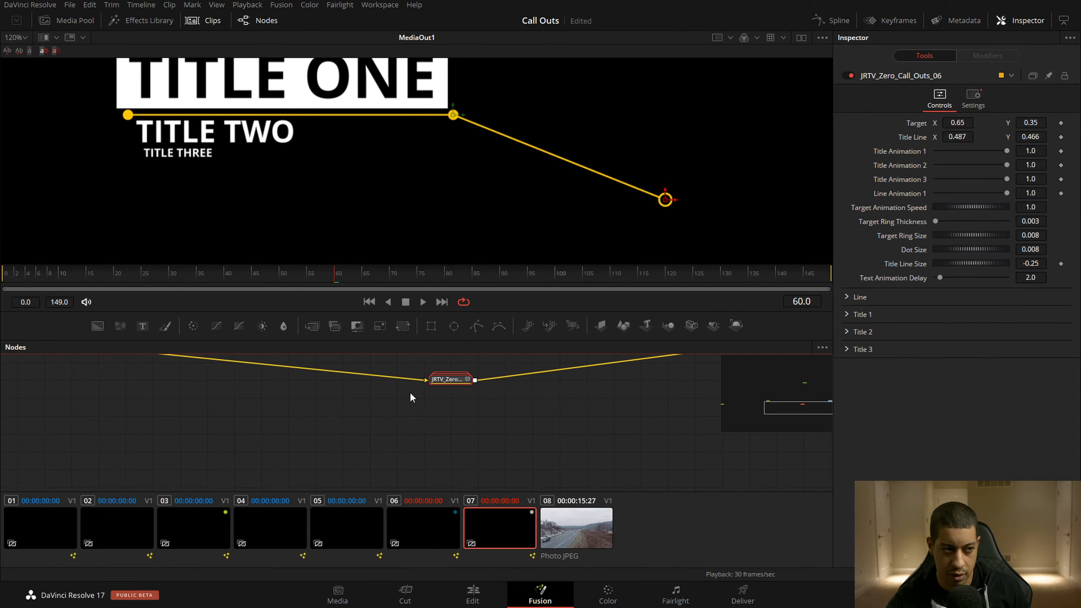
double_click(445, 382)
left_click_drag(565, 419, 440, 450)
left_click_drag(633, 428, 640, 424)
left_click_drag(657, 372, 711, 373)
left_click_drag(644, 441, 716, 427)
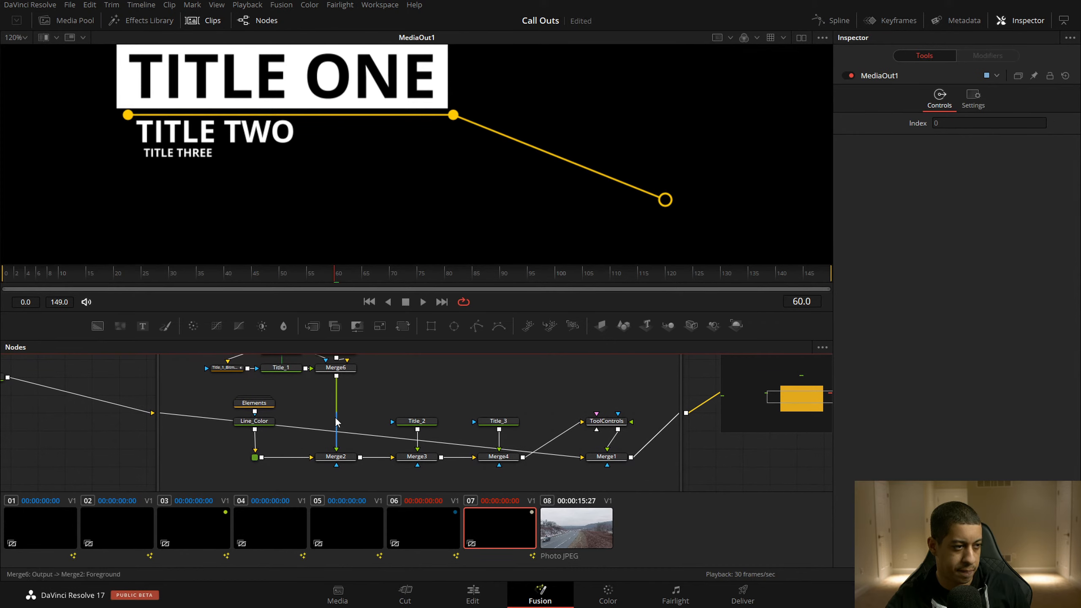
left_click_drag(249, 406, 190, 453)
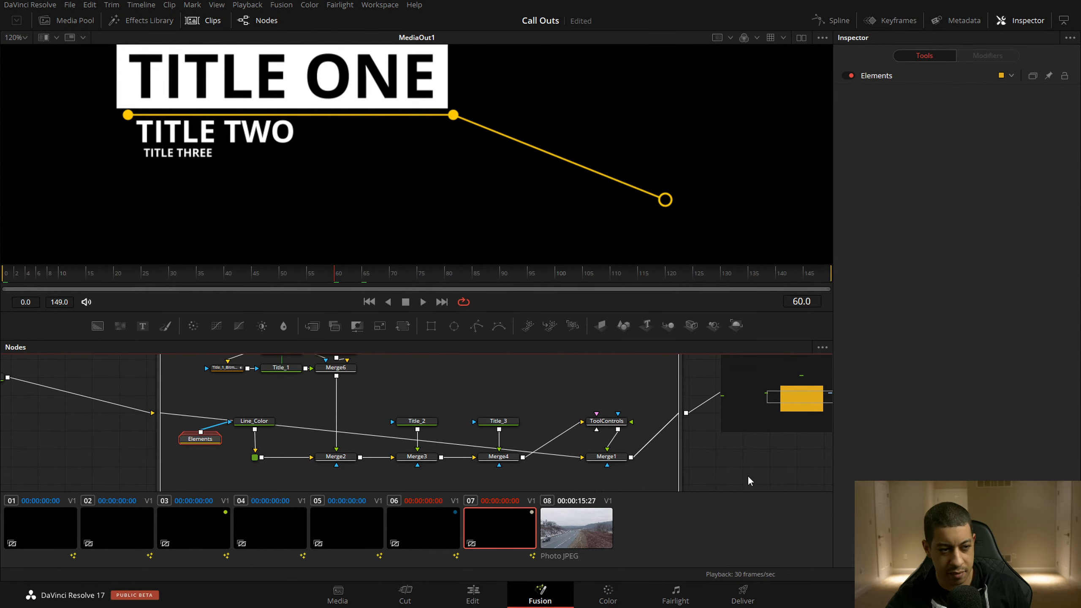
left_click_drag(648, 480, 649, 453)
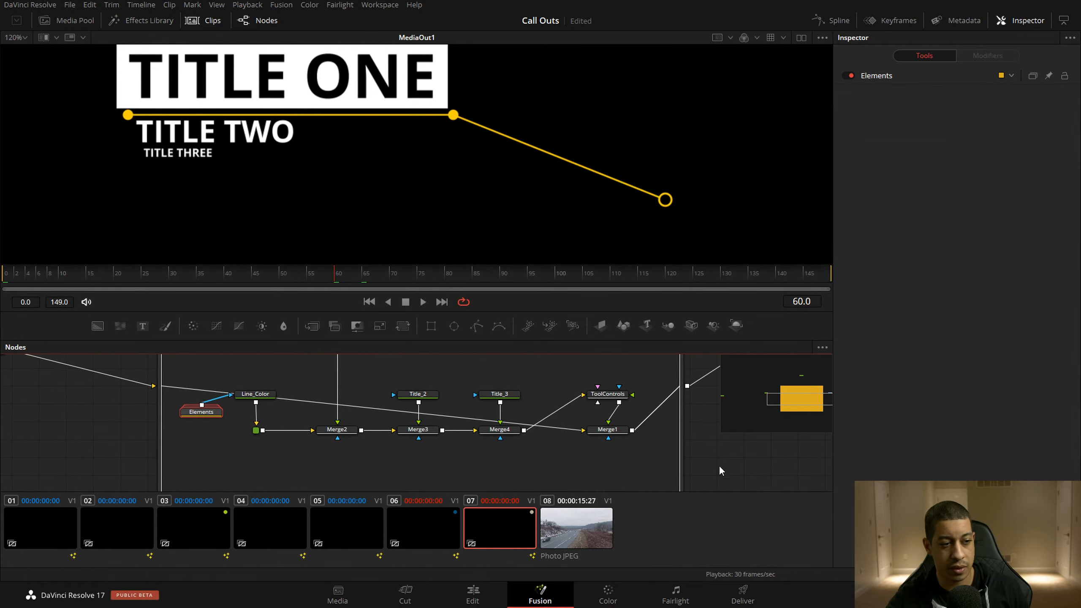
Switch to the Edit page, go to about 01:01:36 on the timeline, and select the snowy highway clip
left_click(490, 599)
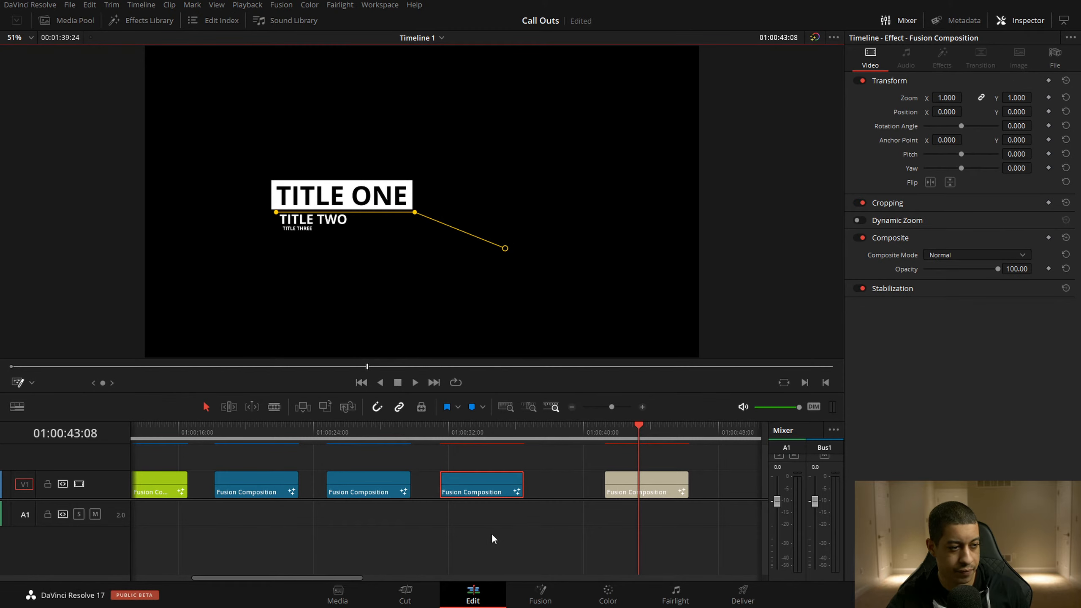
left_click(573, 407)
left_click(540, 430)
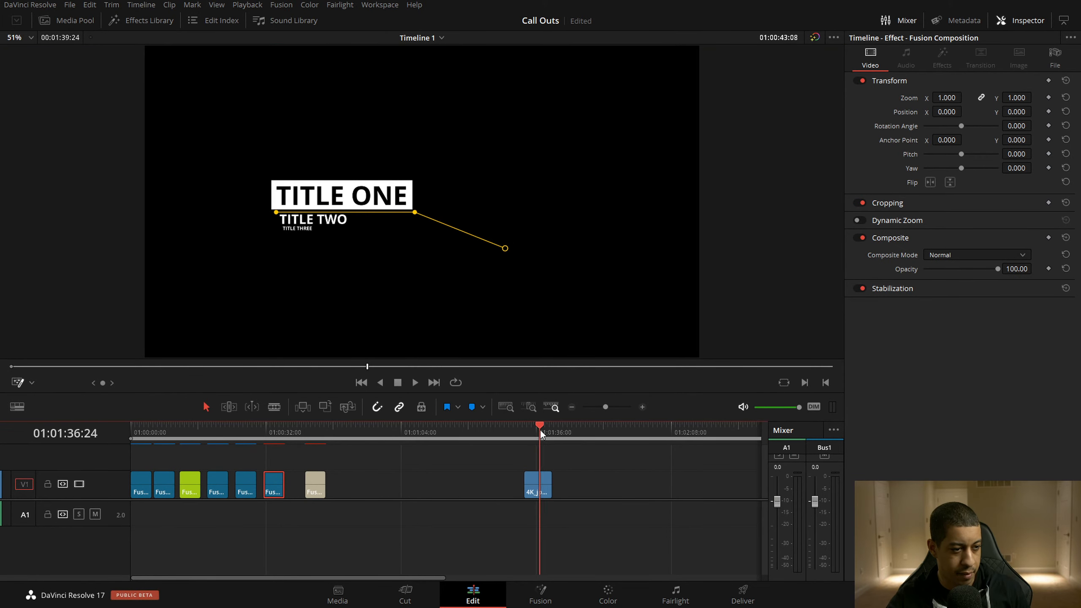
left_click(642, 407)
left_click(481, 490)
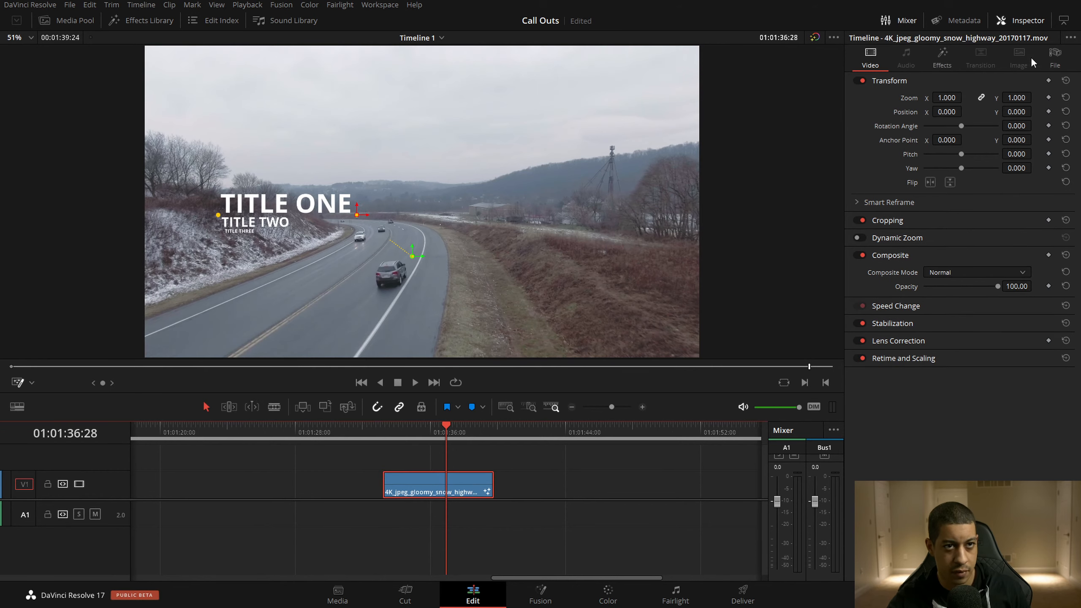
Open the highway clip's JRTV_Zero_Call_Outs_01 effect in Fusion and move its node below MediaIn1 and MediaOut1
left_click(945, 55)
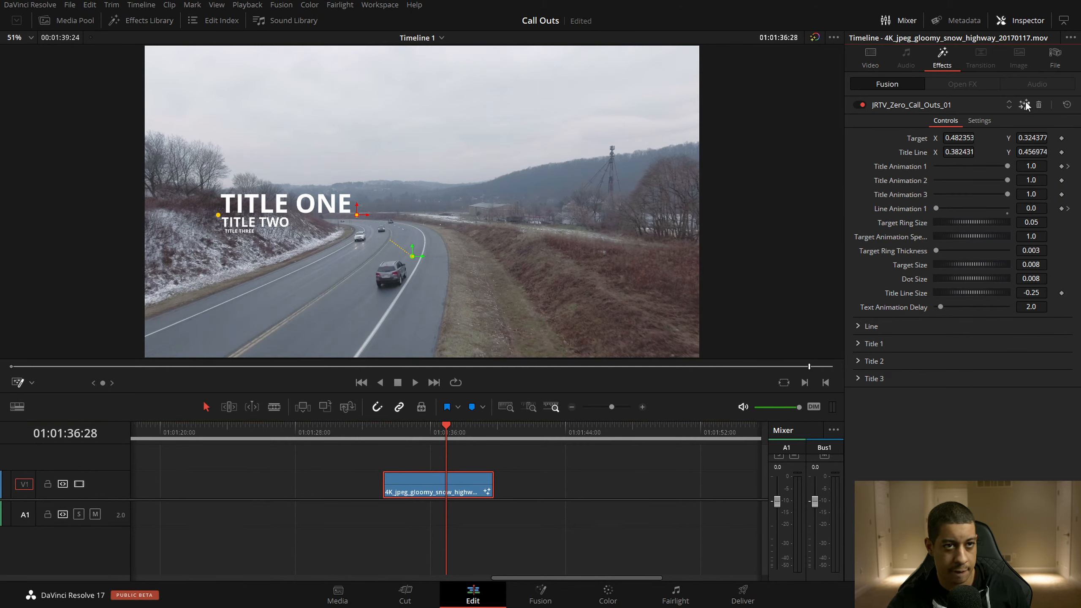
left_click(1026, 105)
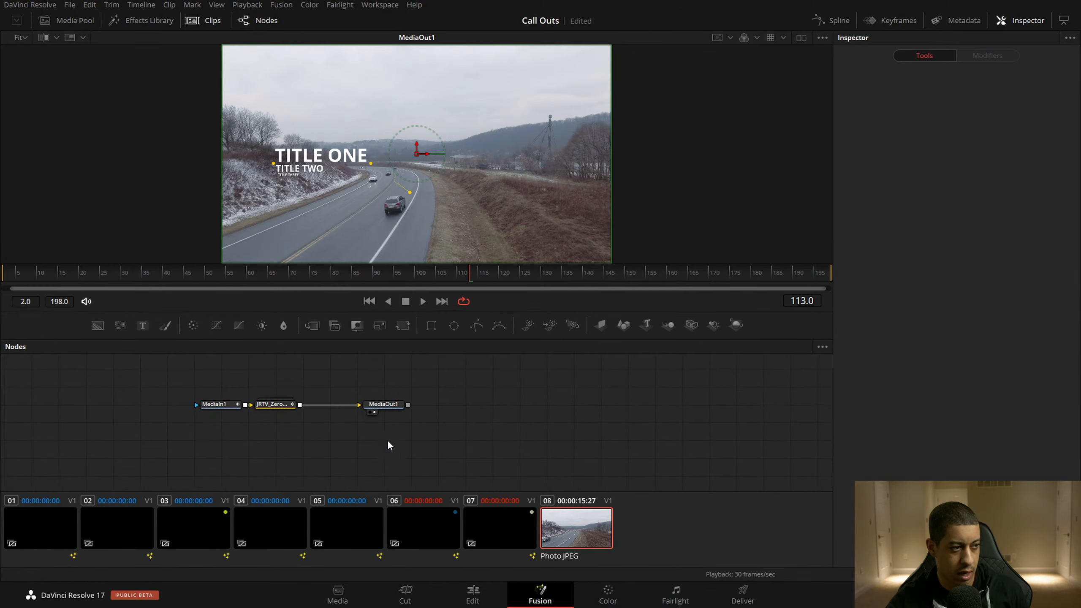
left_click_drag(298, 357, 348, 415)
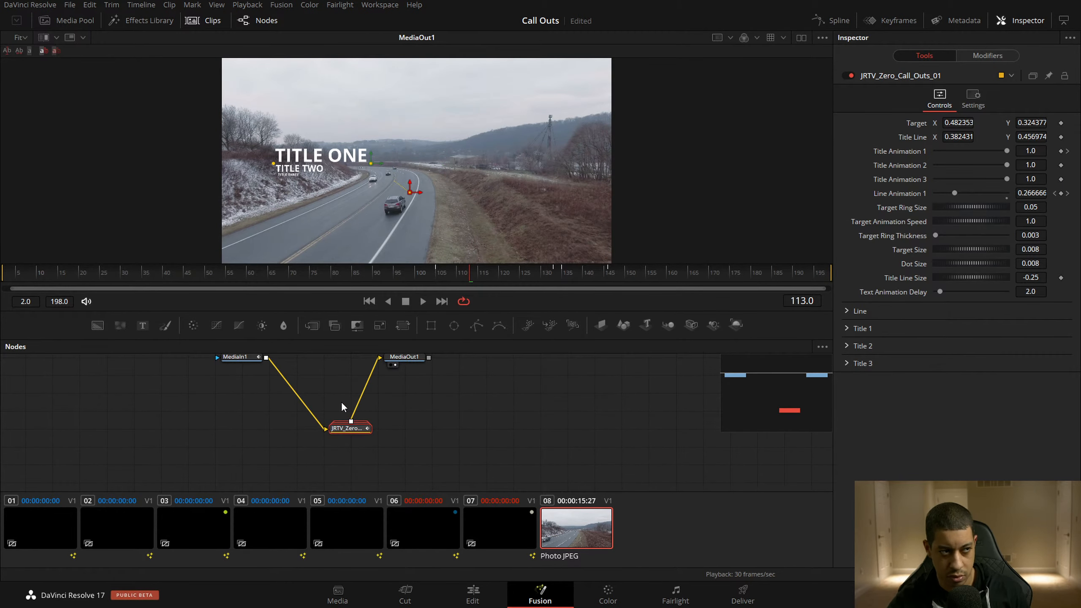
Open the JRTV_Zero_Call_Outs_01 group and examine the nodes inside it
left_click_drag(498, 424, 544, 416)
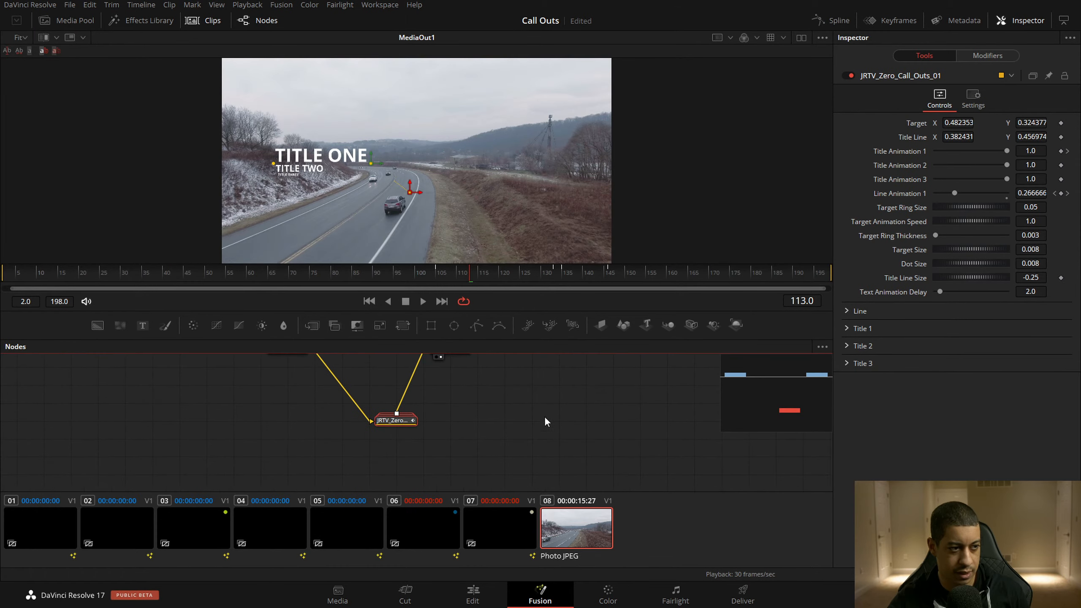
double_click(401, 422)
left_click_drag(608, 402, 610, 369)
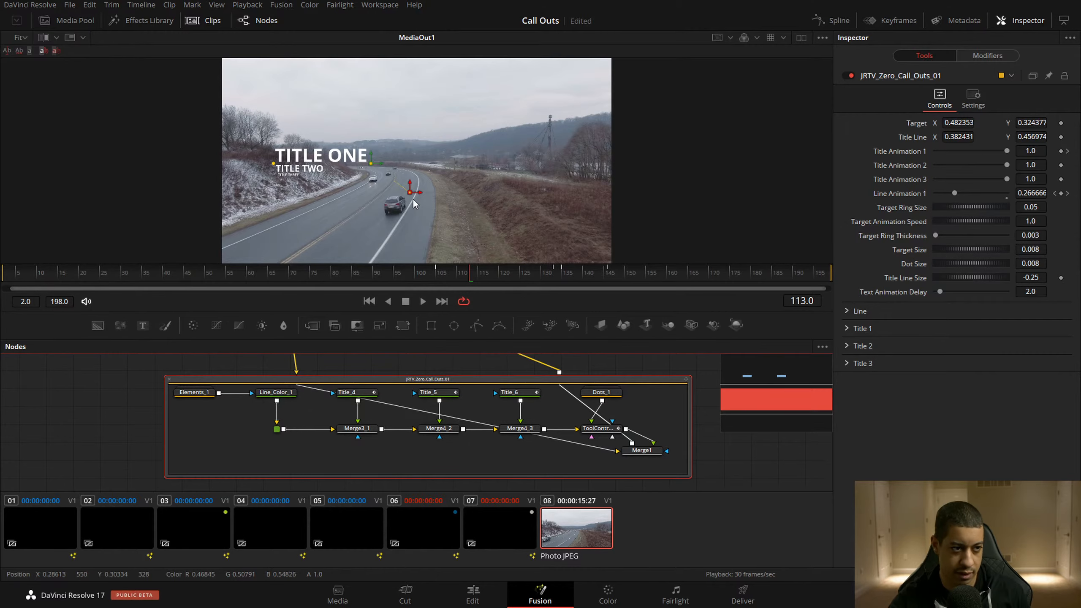
left_click_drag(698, 431, 667, 444)
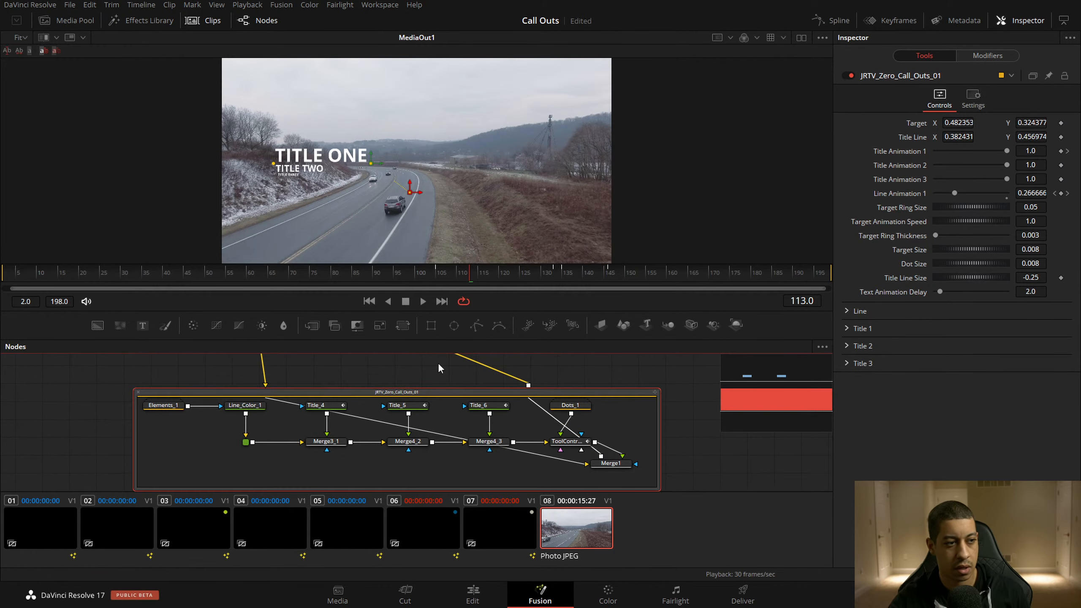
Switch to the Edit page, go to the last Fusion clip before the highway clip, and open it in Fusion
left_click(473, 594)
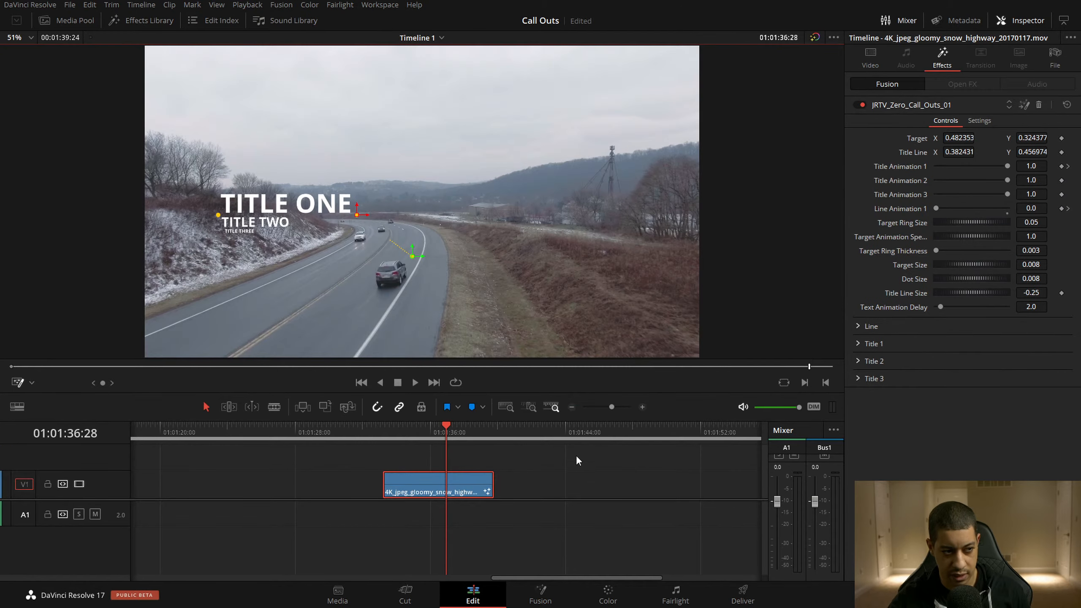
left_click(573, 407)
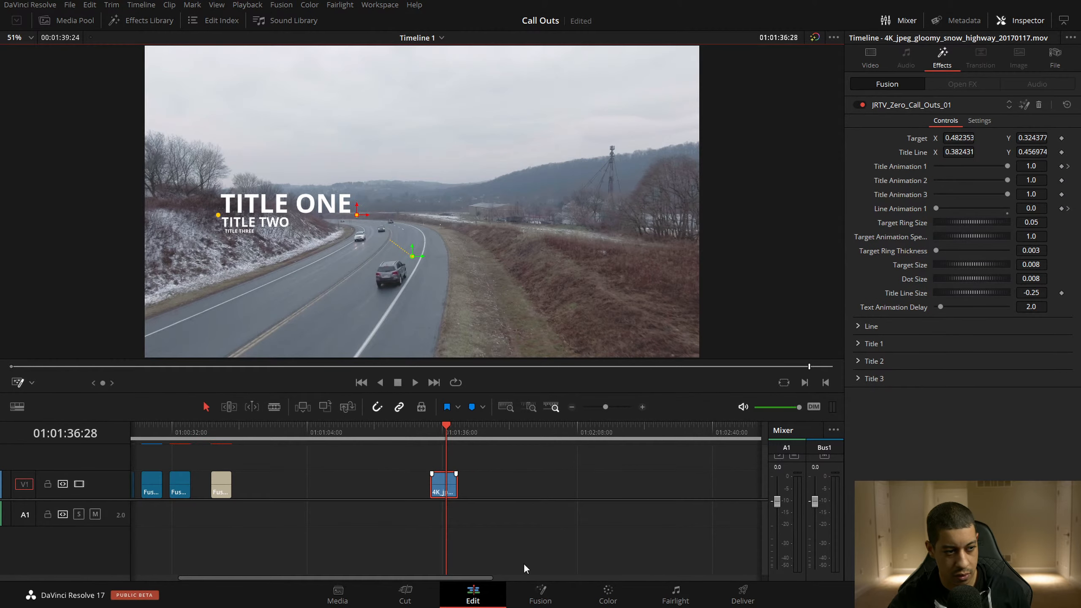
mouse_move(212, 430)
left_mouse_down()
mouse_move(179, 434)
mouse_move(211, 435)
left_mouse_up()
left_click(642, 408)
left_click(507, 429)
left_click(537, 430)
left_click(534, 590)
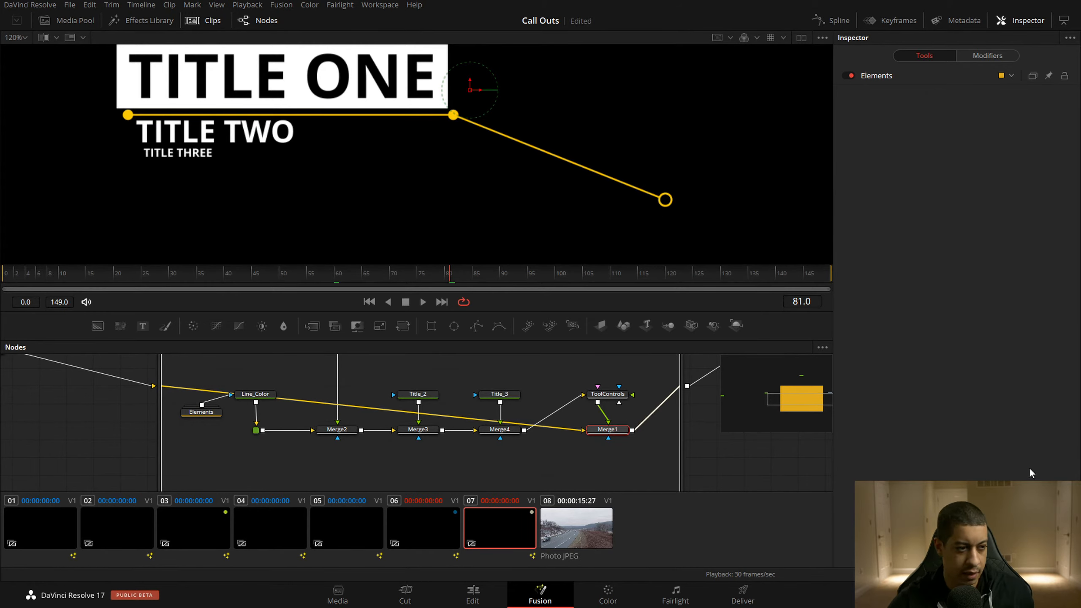
Save the project and open the Elements group to reach its pointer nodes
key("ctrl+s")
left_click_drag(731, 484, 642, 414)
left_click_drag(254, 410, 331, 420)
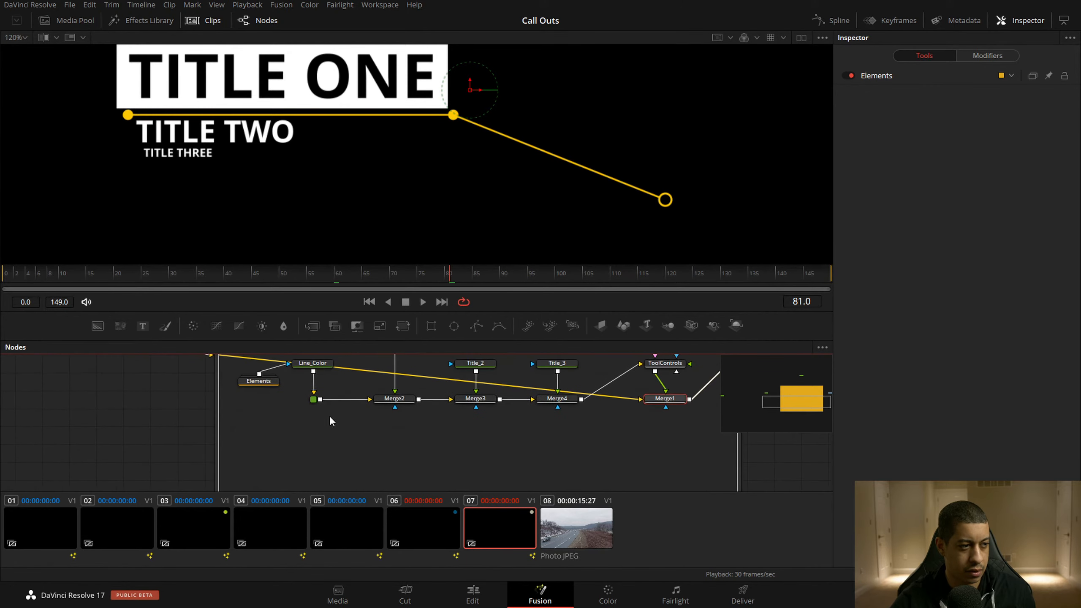
double_click(257, 382)
left_click_drag(407, 452, 439, 385)
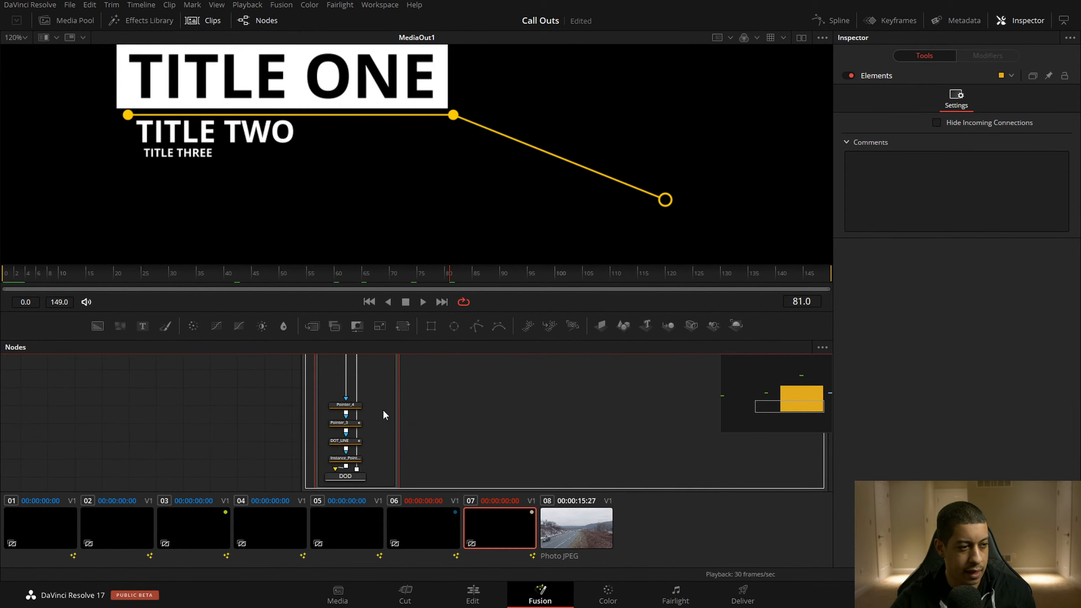
Move the Pointer_3 and Pointer_4 nodes up beneath Pointer, leaving a gap above DOT_LINE
left_click(352, 425)
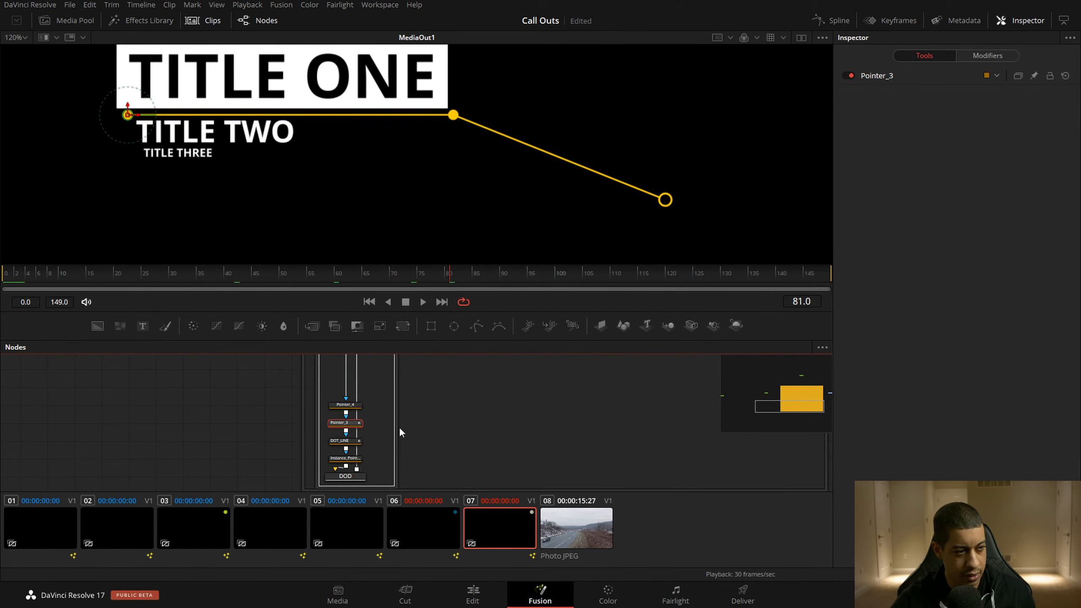
left_click_drag(396, 431, 594, 447)
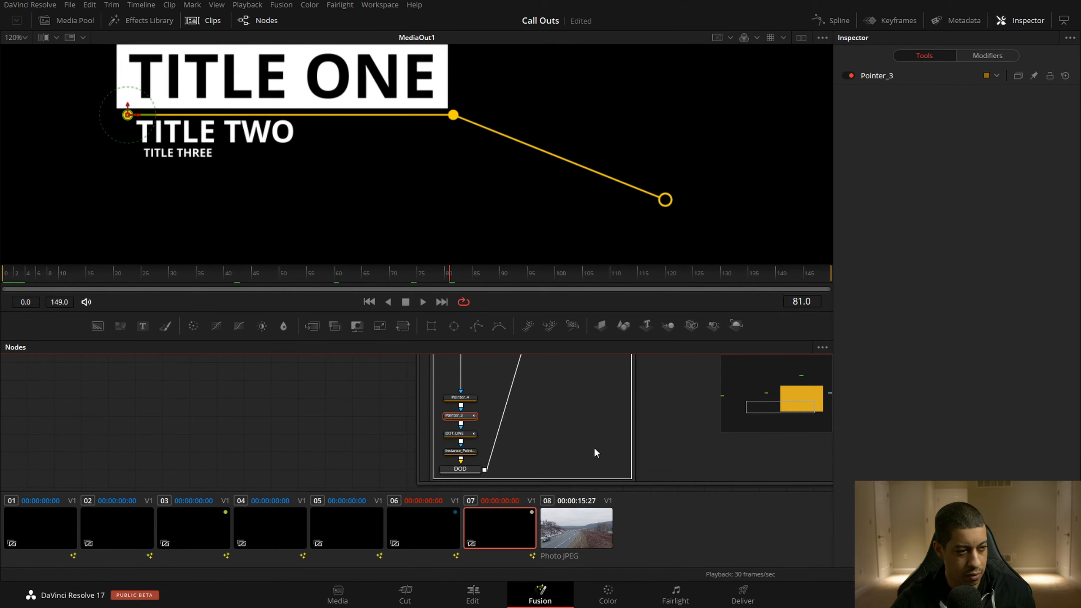
left_click_drag(495, 384, 484, 414)
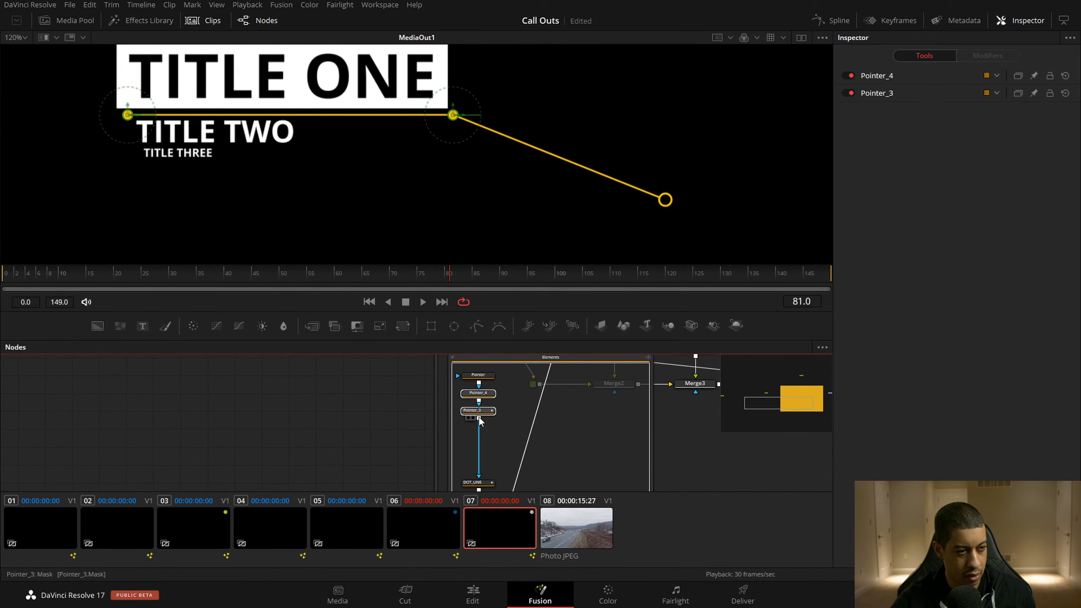
Hide the clip thumbnails and enlarge the node area so the whole Elements group fits
left_click(203, 21)
left_click_drag(606, 314, 608, 165)
left_click_drag(698, 394, 413, 437)
left_click_drag(296, 409, 385, 416)
Paste an instance of Pointer_3 into the connection between Pointer_3 and DOT_LINE
left_click(286, 361)
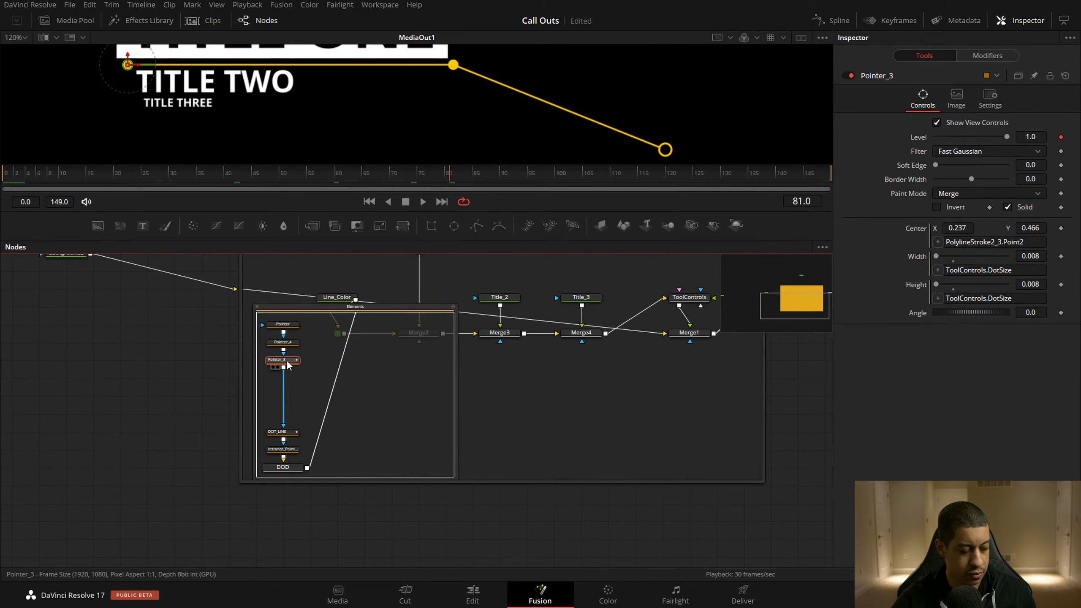
key("ctrl+shift+v")
left_click_drag(314, 396, 288, 396)
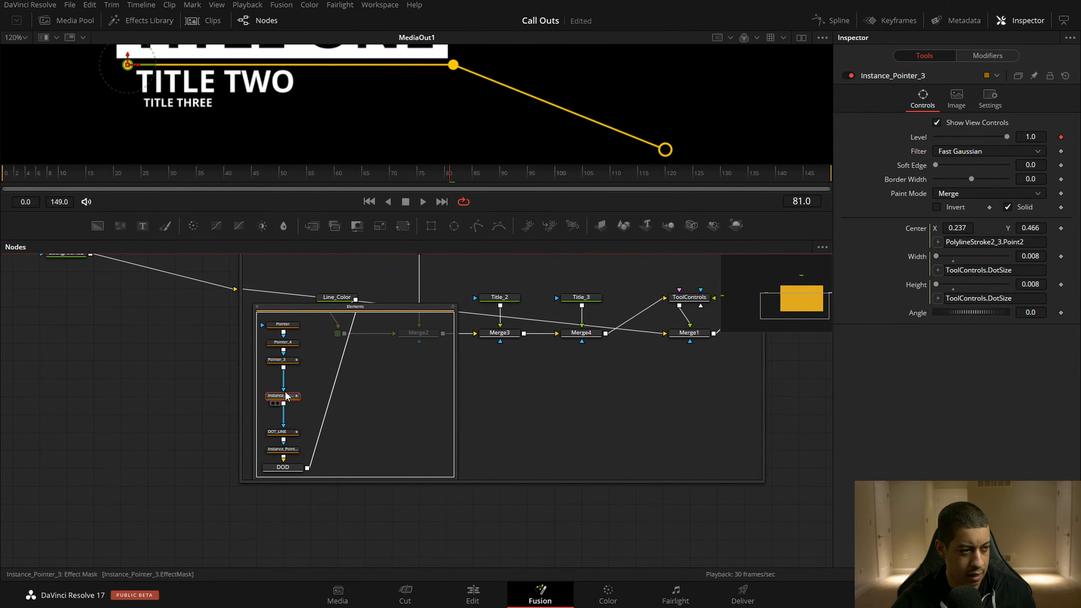
Deinstance the Paint Mode of Instance_Pointer_3 and set it to Subtract
left_click_drag(384, 419, 457, 422)
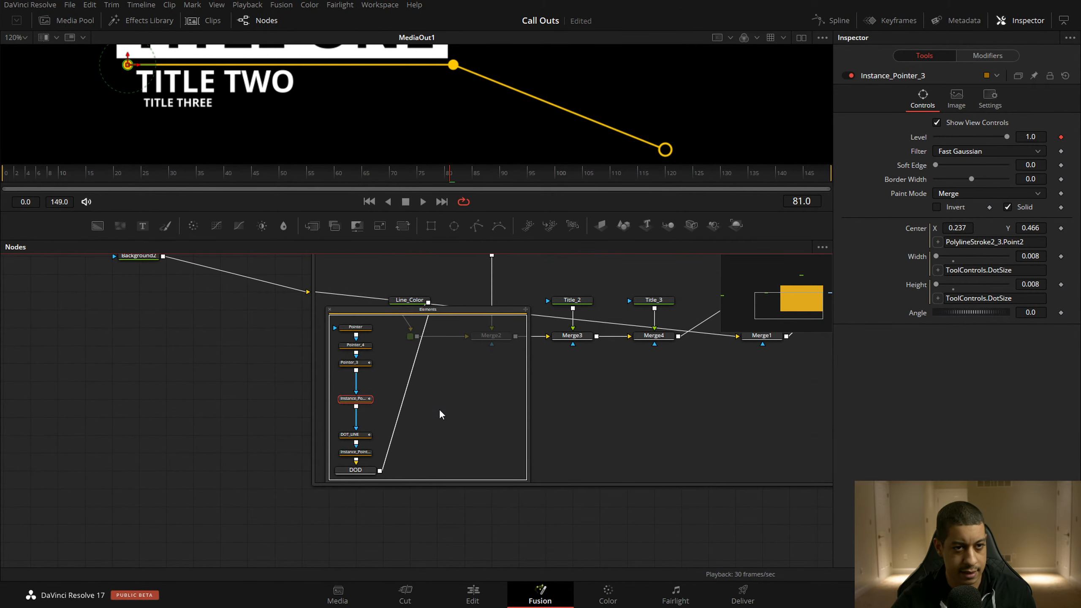
left_click_drag(223, 379, 226, 390)
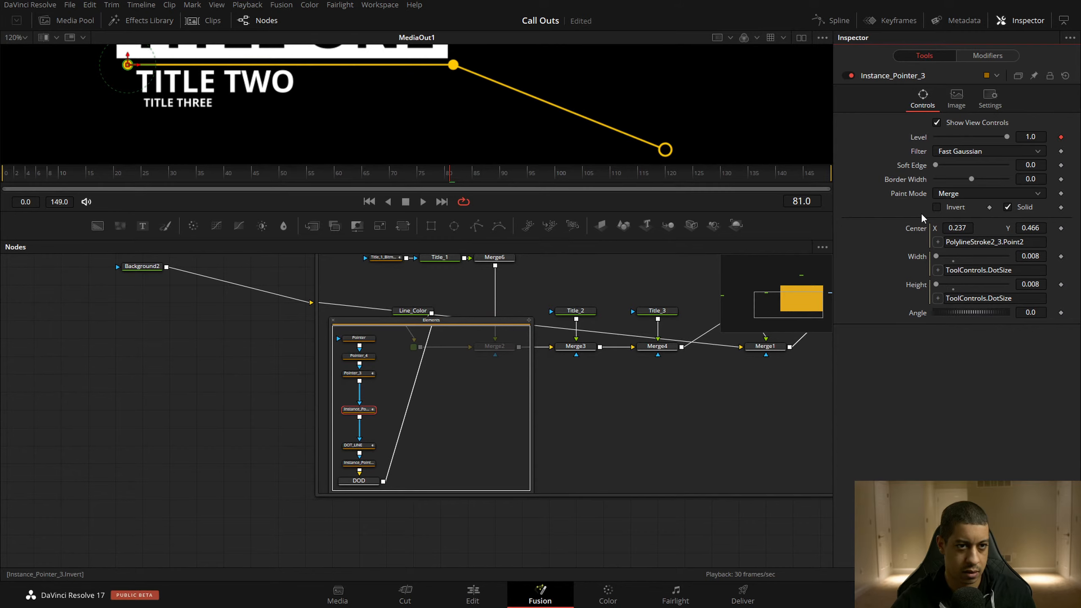
right_click(911, 195)
left_click(940, 296)
left_click(954, 194)
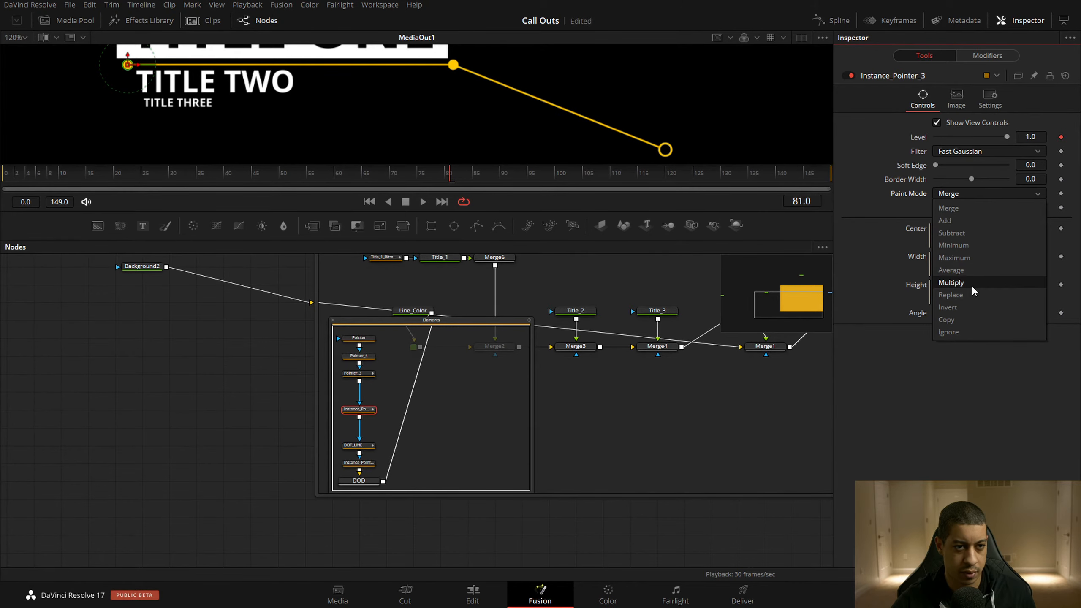
left_click(975, 236)
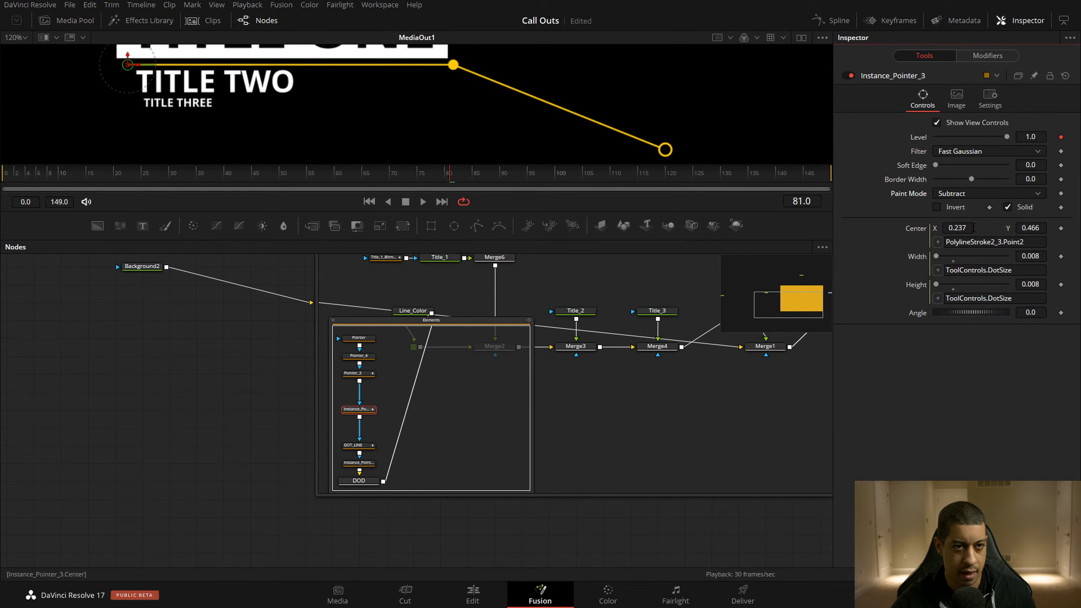
Try larger Border Width values on Pointer_3, such as 0.06 and 0.114, and check the ring at frame 77
left_click(360, 375)
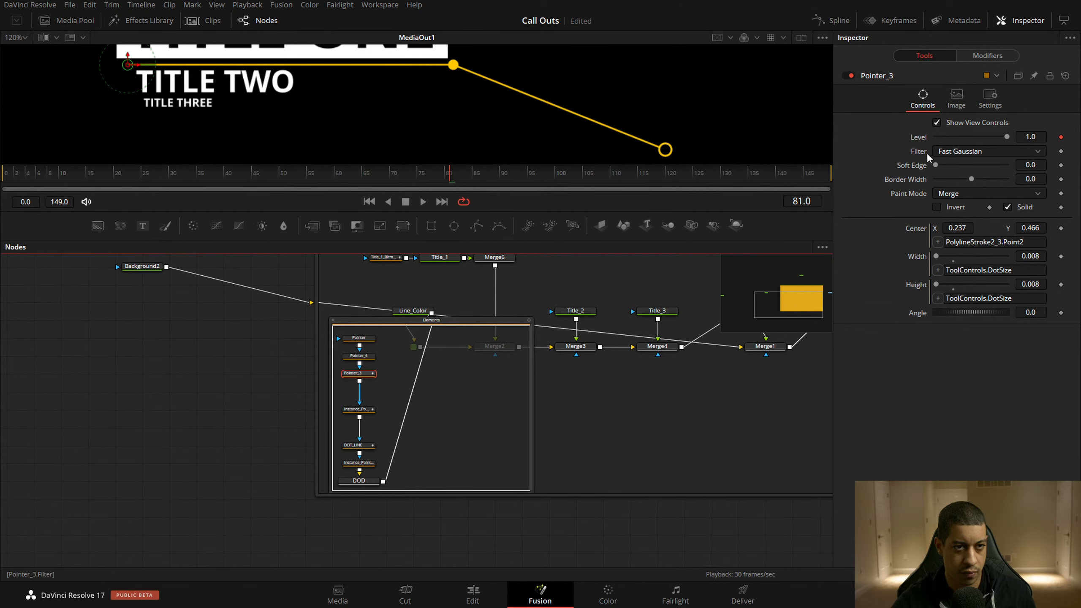
left_click(974, 179)
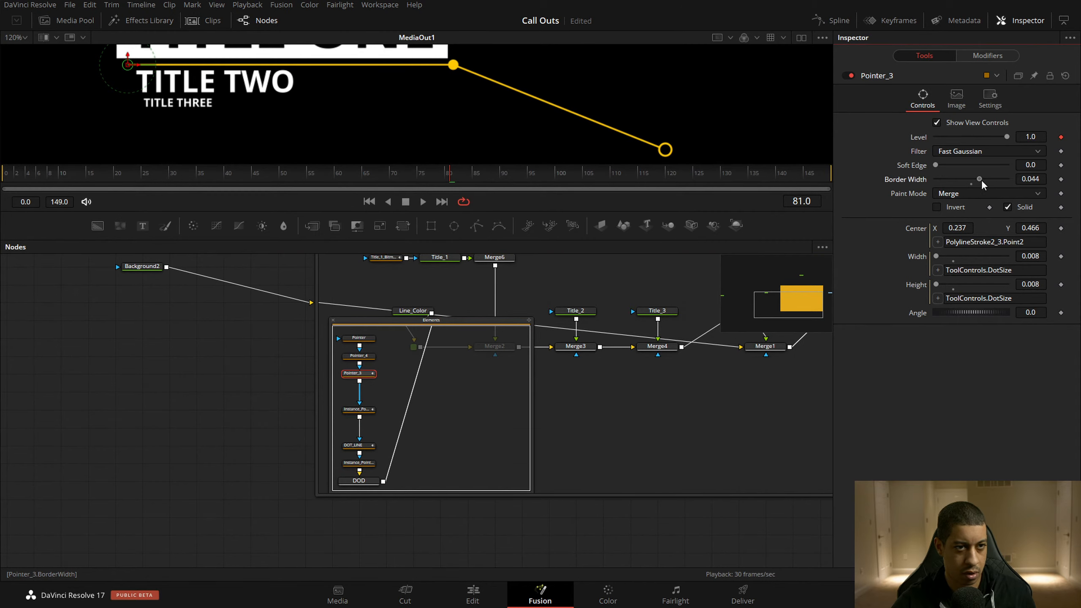
left_click_drag(985, 187, 984, 186)
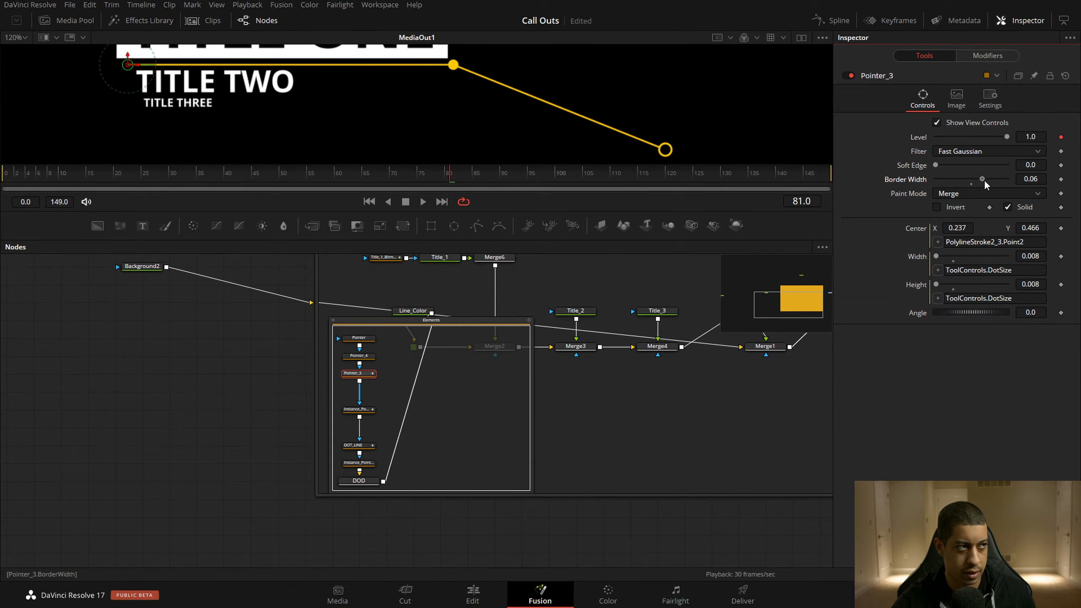
left_click_drag(184, 130, 340, 188)
left_click_drag(984, 184, 974, 184)
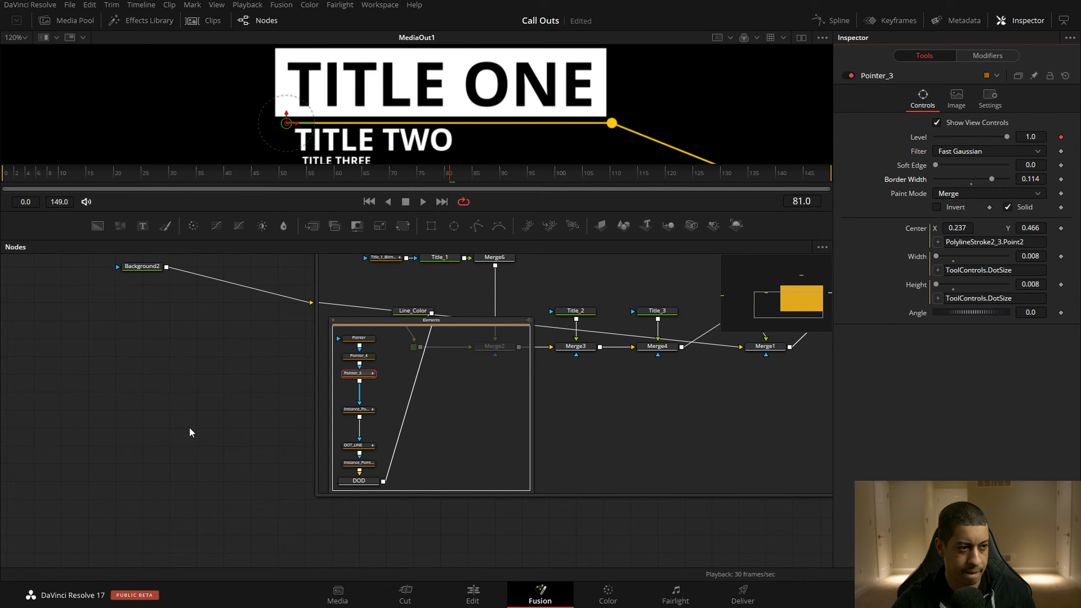
left_click_drag(434, 178, 428, 179)
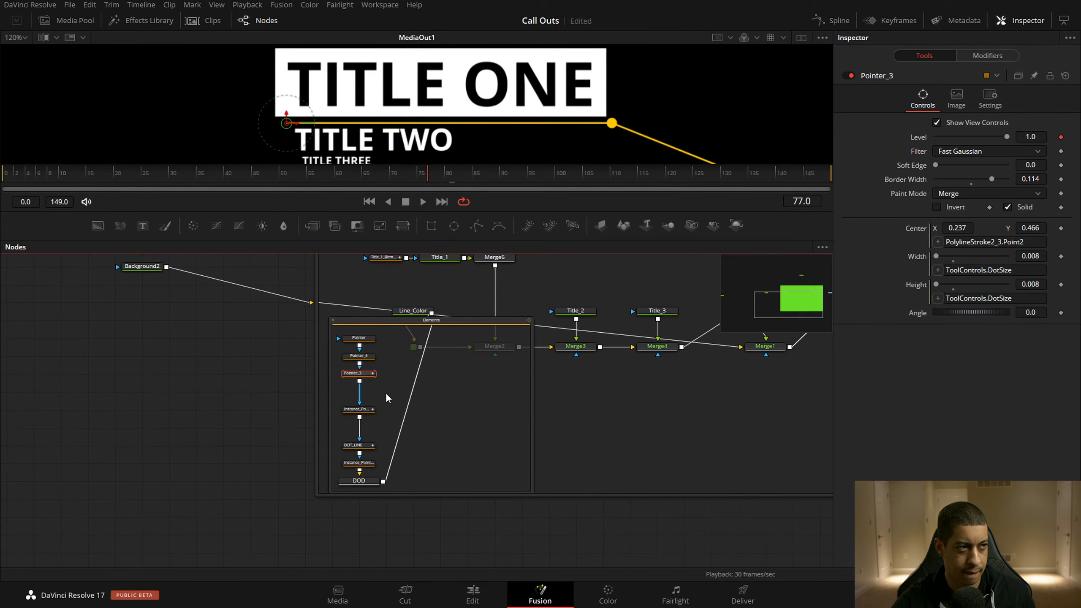
left_click_drag(989, 182, 986, 182)
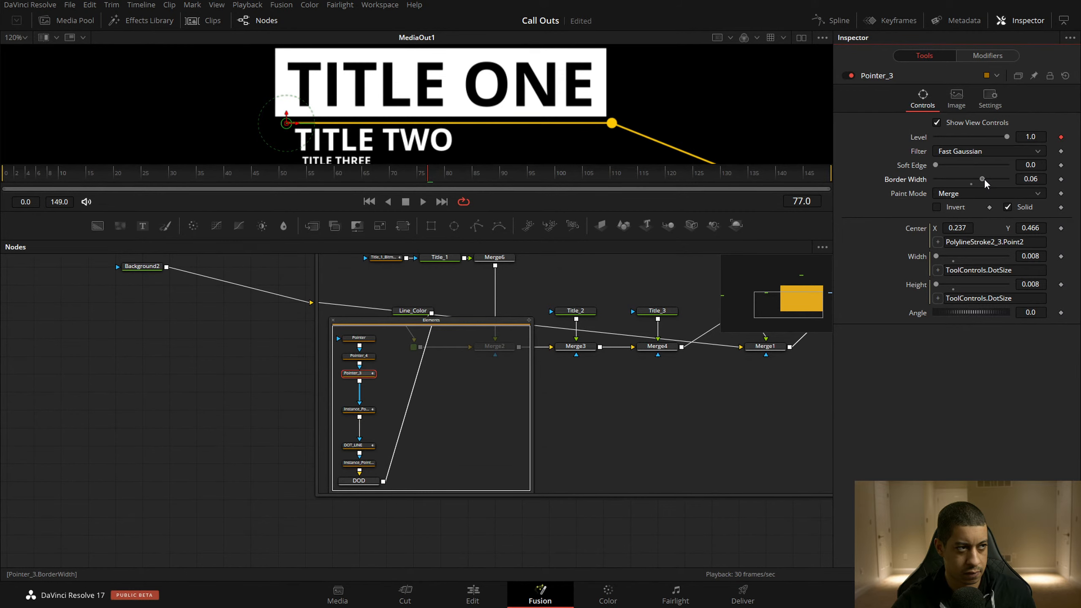
Compare Instance_Pointer_3 with Pointer_3 and try a Border Width of about 0.063 on the instance
left_click(361, 410)
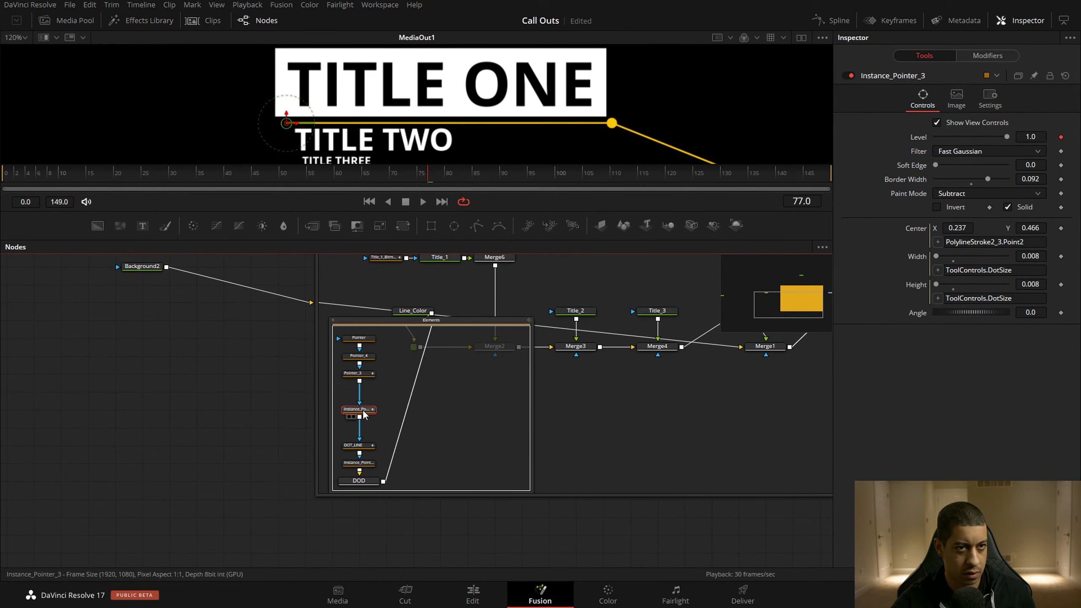
left_click(367, 374)
left_click(368, 410)
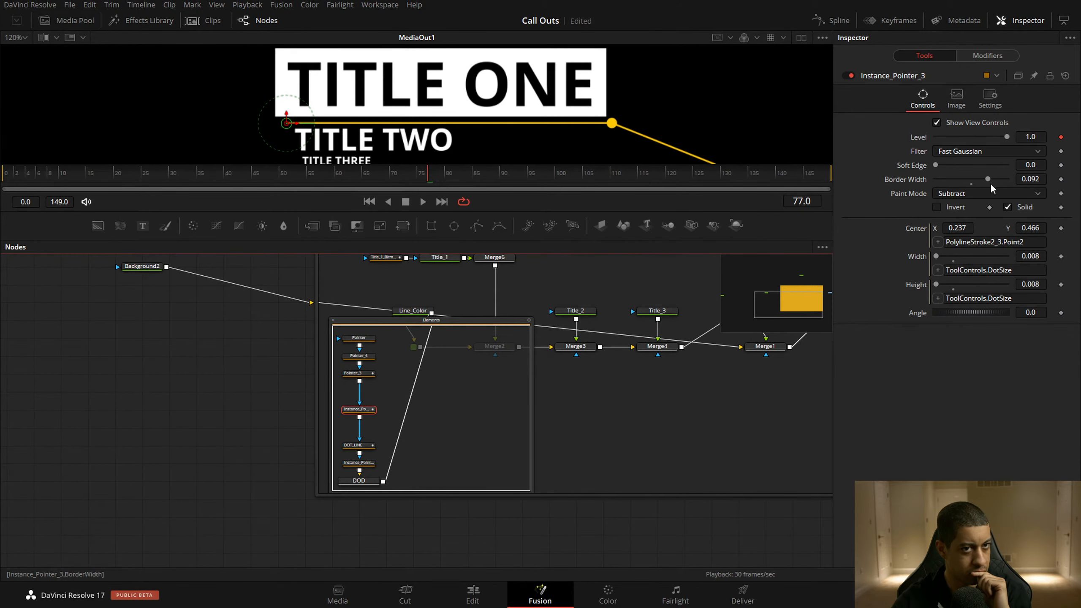
left_click_drag(988, 183, 983, 182)
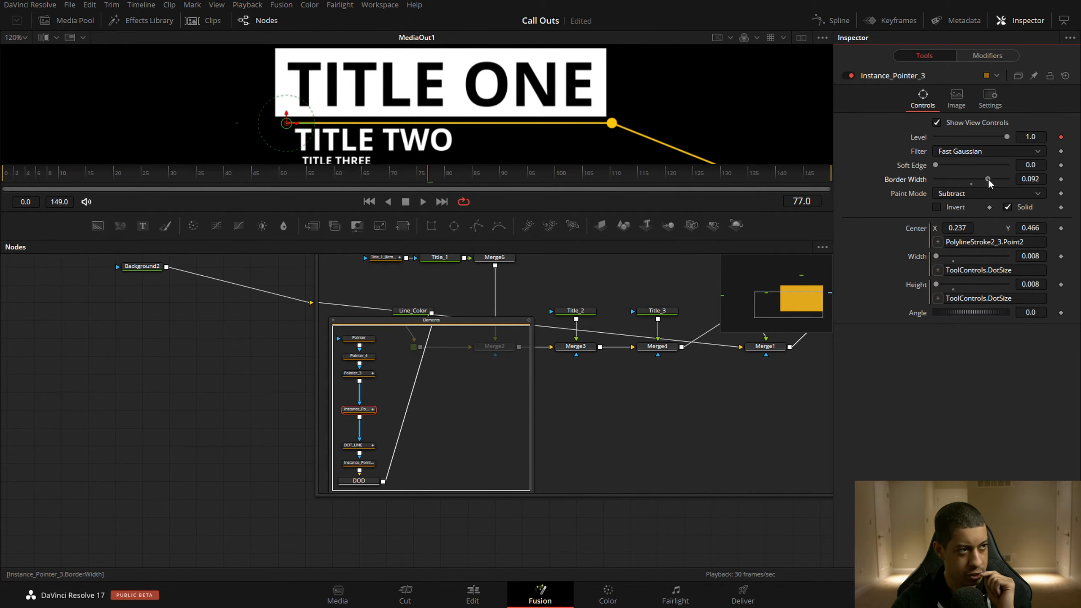
left_click_drag(992, 184, 979, 184)
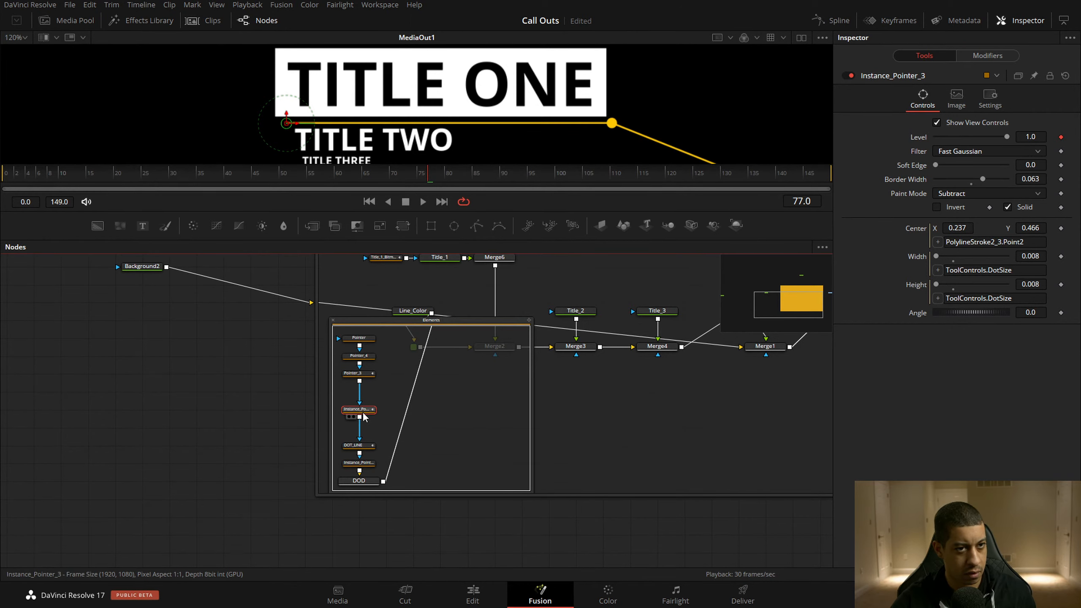
Reset the Border Width of Instance_Pointer_3 to 0.0 and deinstance that parameter
left_click(972, 184)
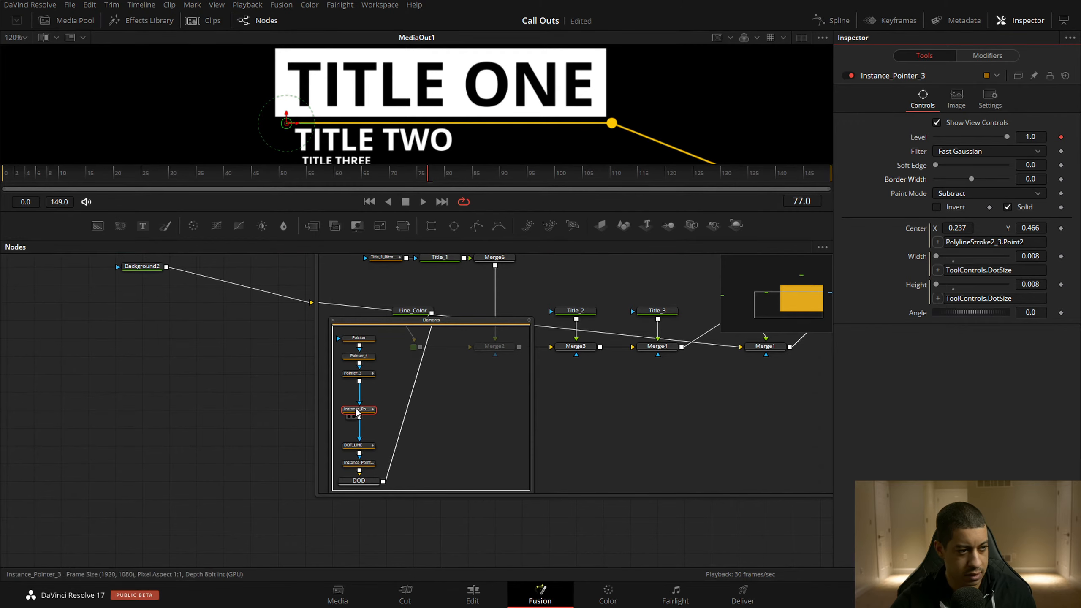
right_click(906, 183)
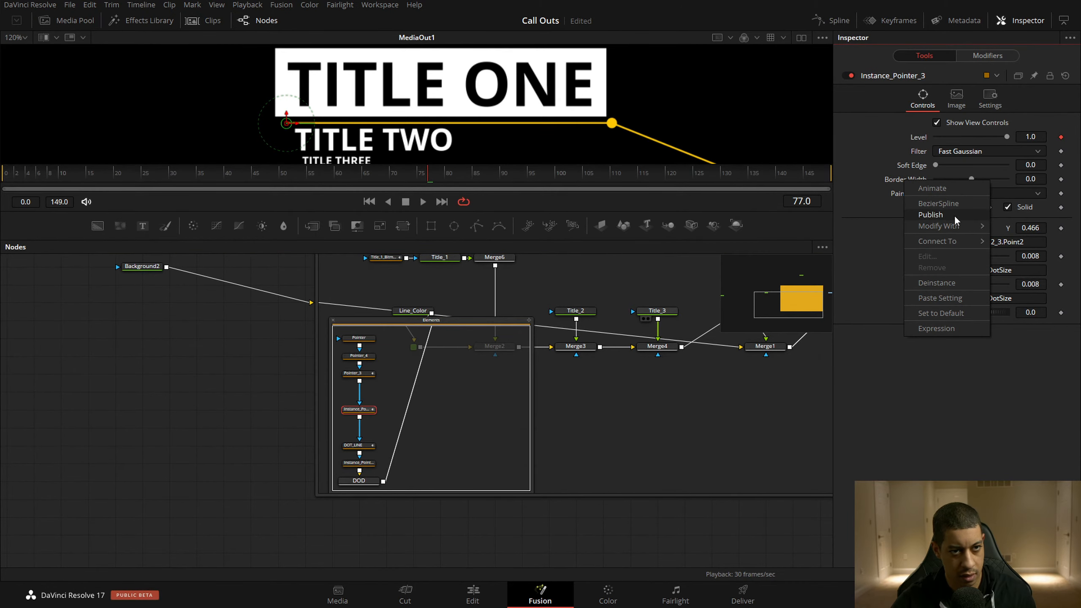
left_click(950, 285)
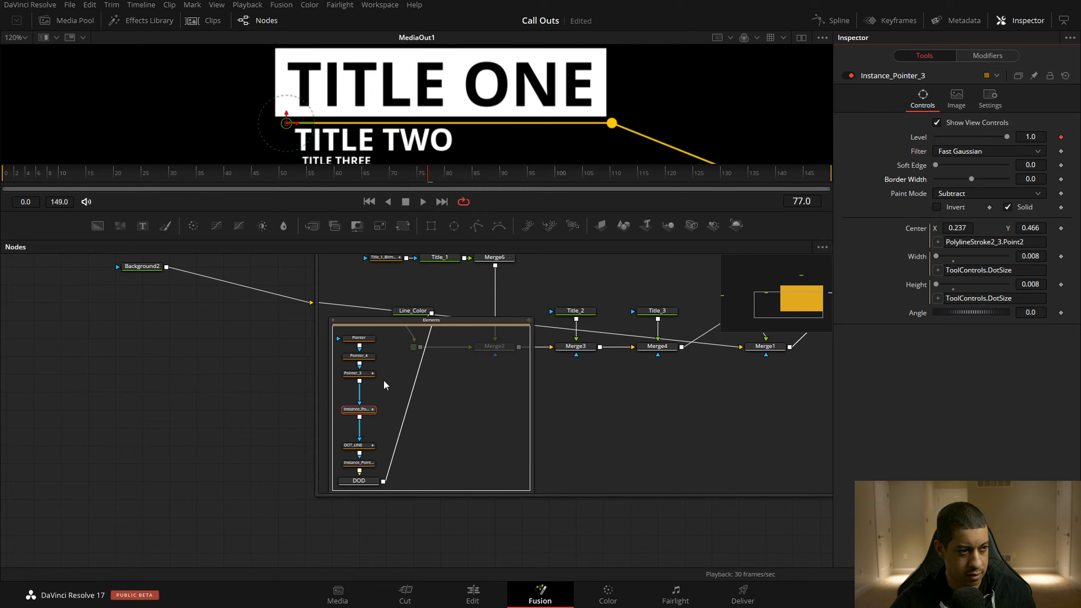
Set Pointer_3's Border Width to about 0.025 to form a thick ring around the line's end dot
left_click(359, 373)
left_click_drag(973, 184, 980, 183)
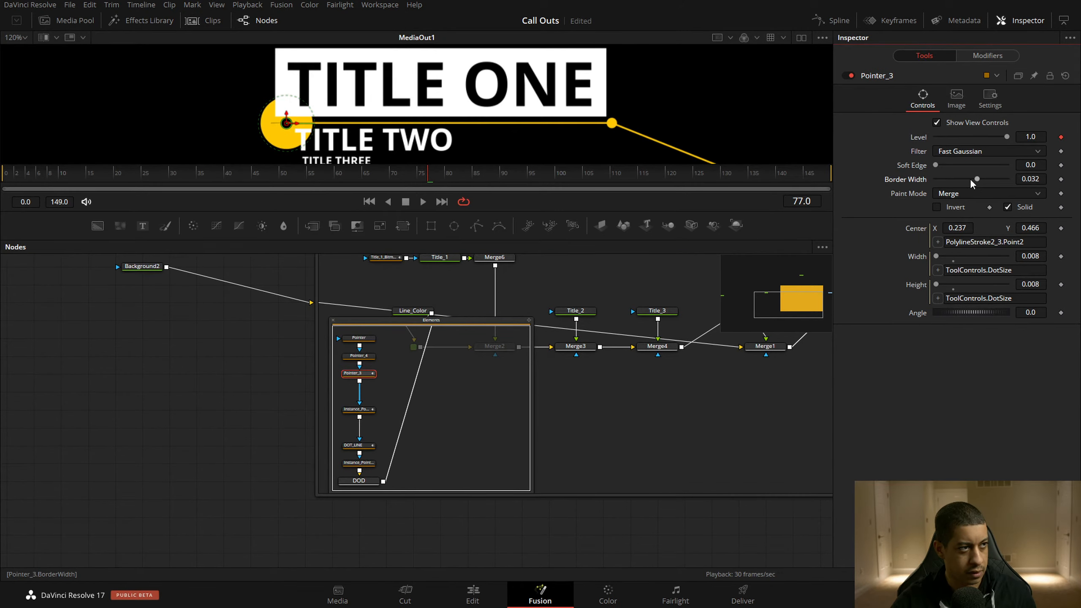
scroll(430, 128, "left", 2)
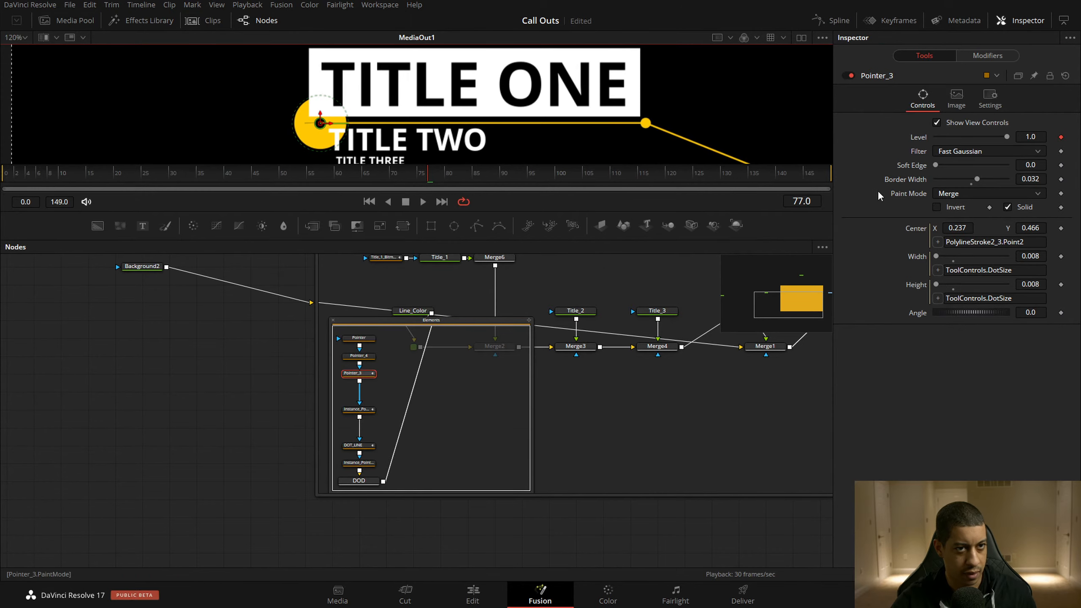
left_click_drag(981, 184, 975, 181)
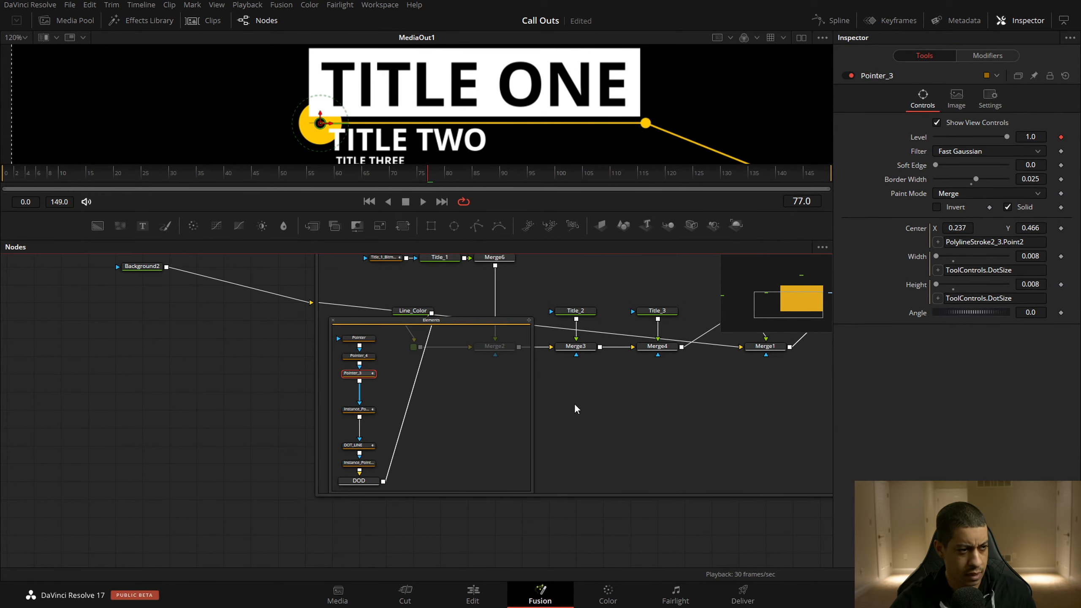
Increase the Dot Size on ToolControls to about 0.051
left_click_drag(686, 446, 341, 454)
left_click_drag(598, 433, 686, 460)
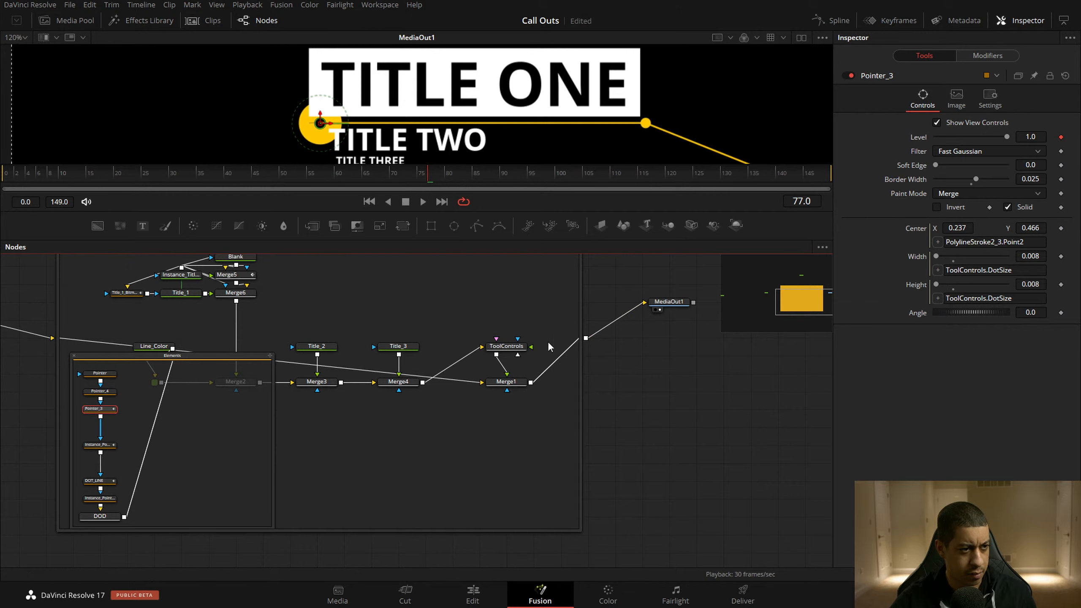
left_click(515, 347)
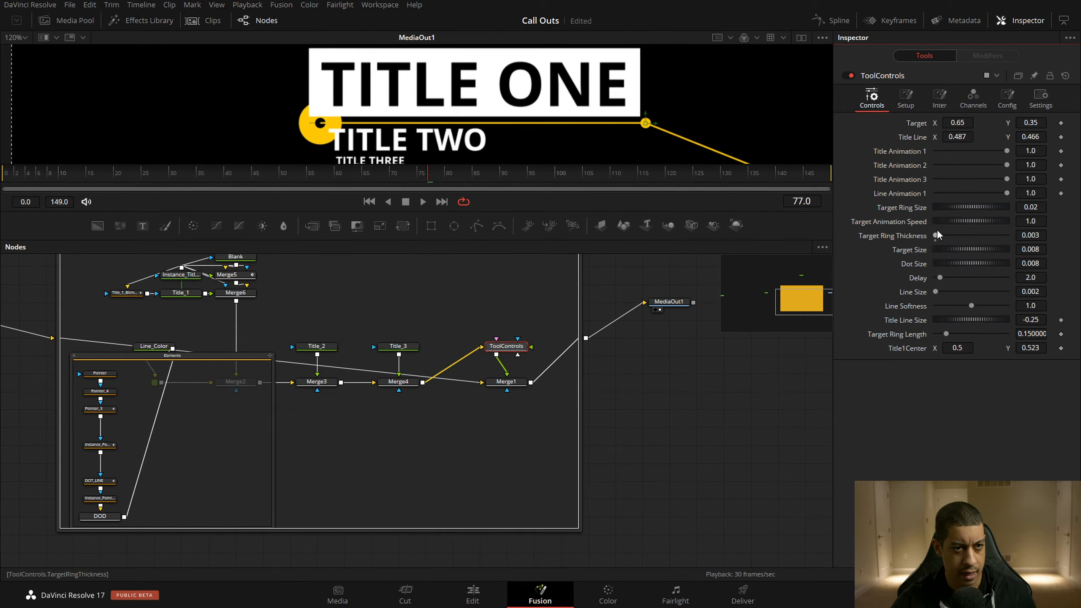
left_click_drag(968, 269, 975, 269)
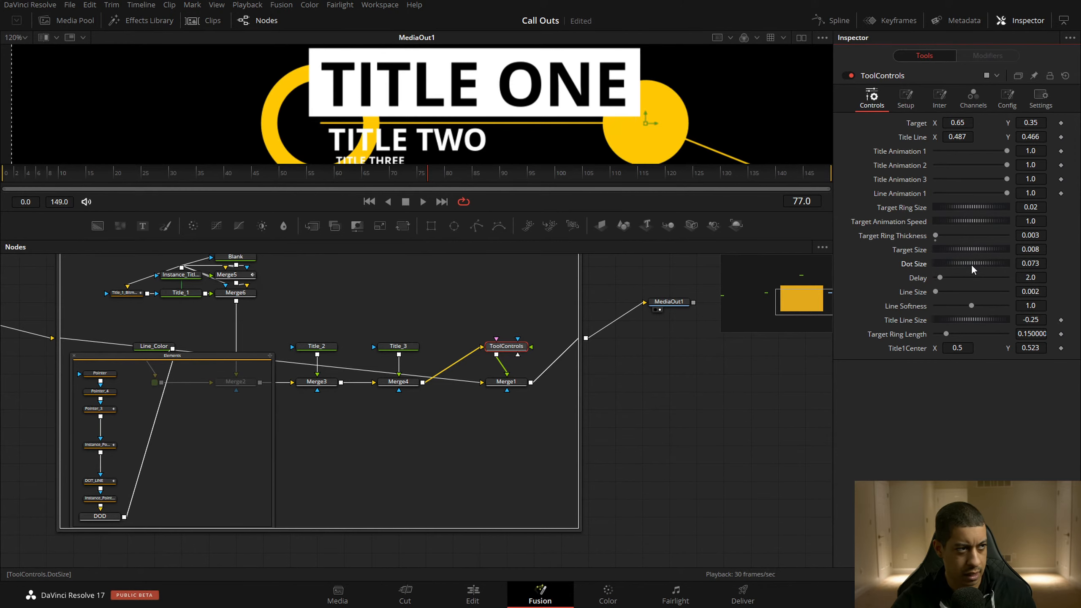
Move Instance_Pointer_3 to the end of the Elements mask chain, just before the DOD node
left_click_drag(595, 424, 691, 403)
left_click_drag(71, 420, 209, 403)
left_click_drag(349, 404, 352, 464)
left_click_drag(356, 457, 358, 422)
mouse_move(430, 438)
left_mouse_down()
mouse_move(355, 439)
mouse_move(349, 465)
mouse_move(353, 438)
left_mouse_up()
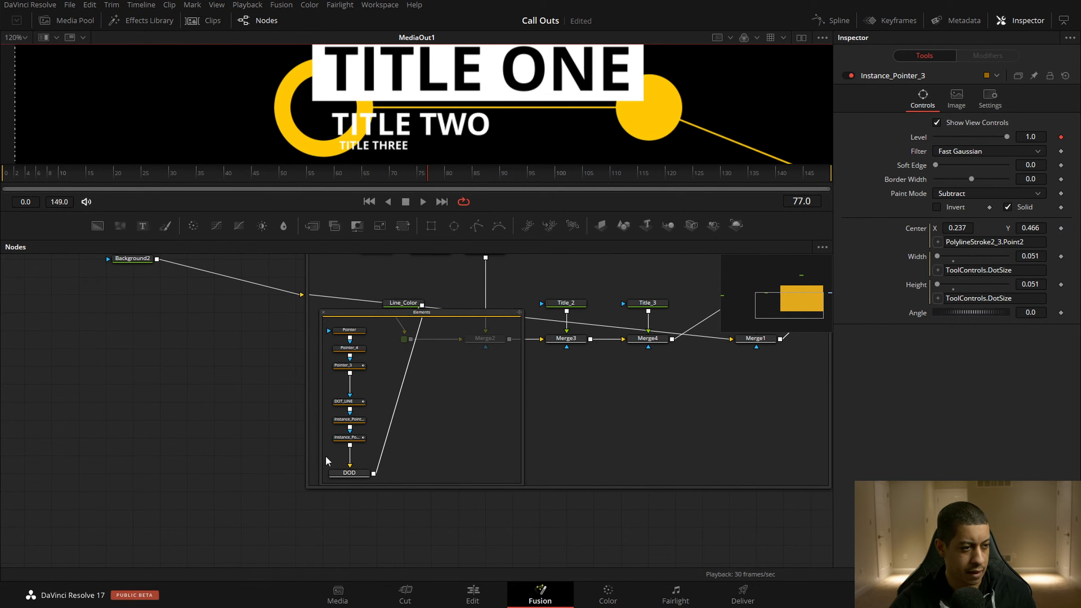
left_click(349, 438)
left_click_drag(159, 397, 127, 396)
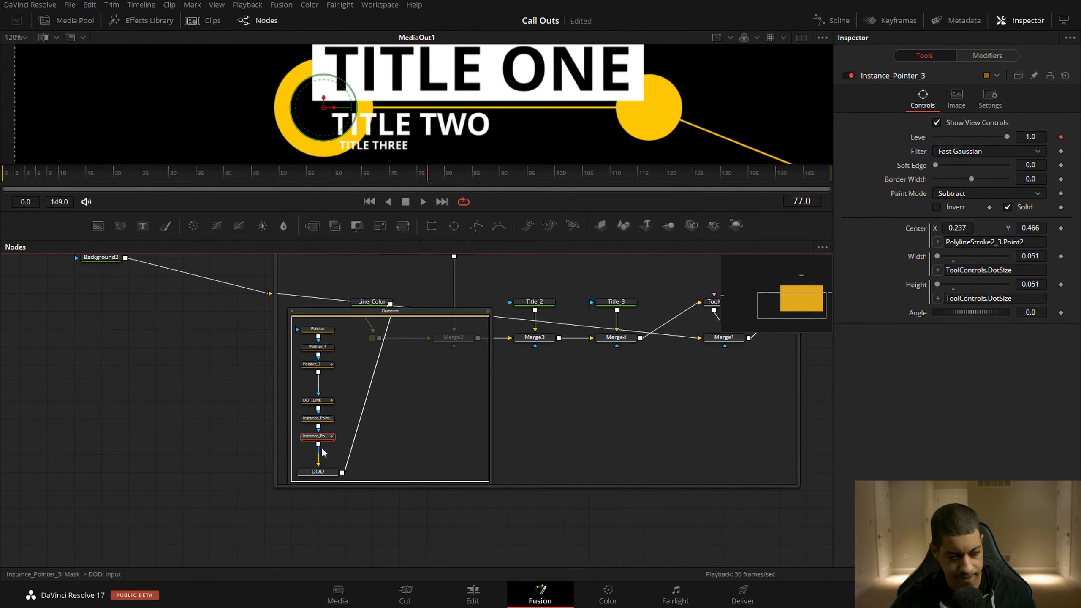
Copy Pointer_3 and paste it as an instance in the empty space above Title_3, outside the Elements group
left_click(318, 364)
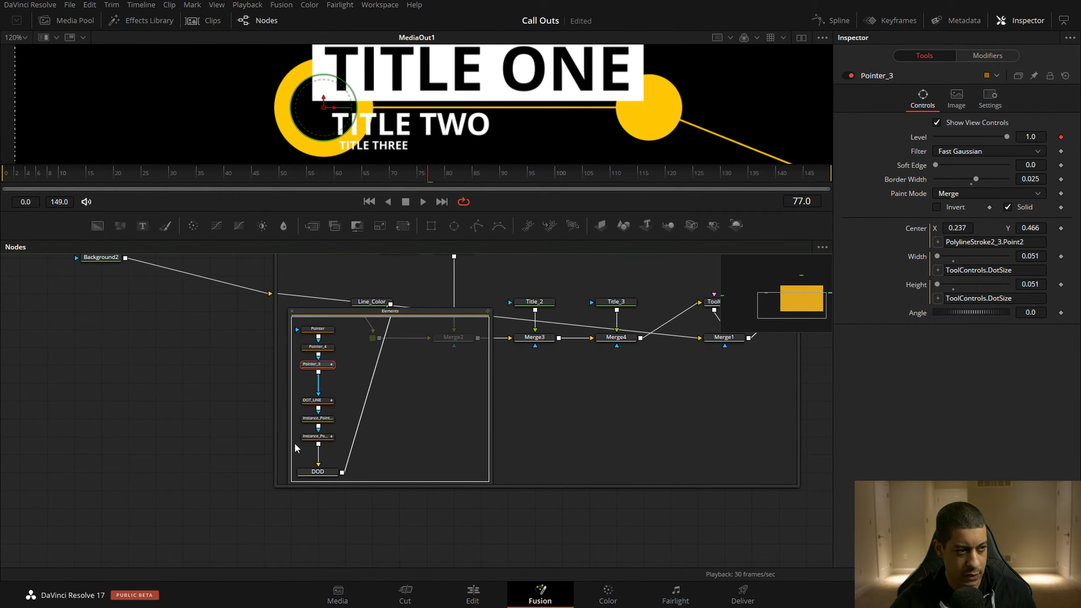
left_click_drag(191, 388, 9, 394)
left_click(474, 411)
left_click_drag(698, 410, 786, 443)
left_click_drag(534, 290, 583, 347)
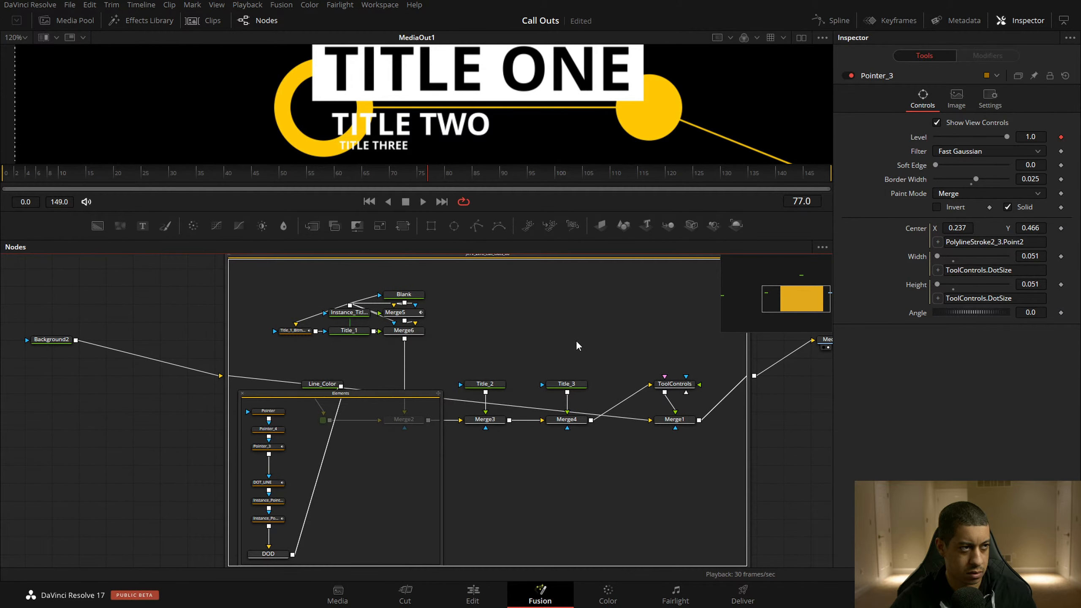
key("ctrl+shift+v")
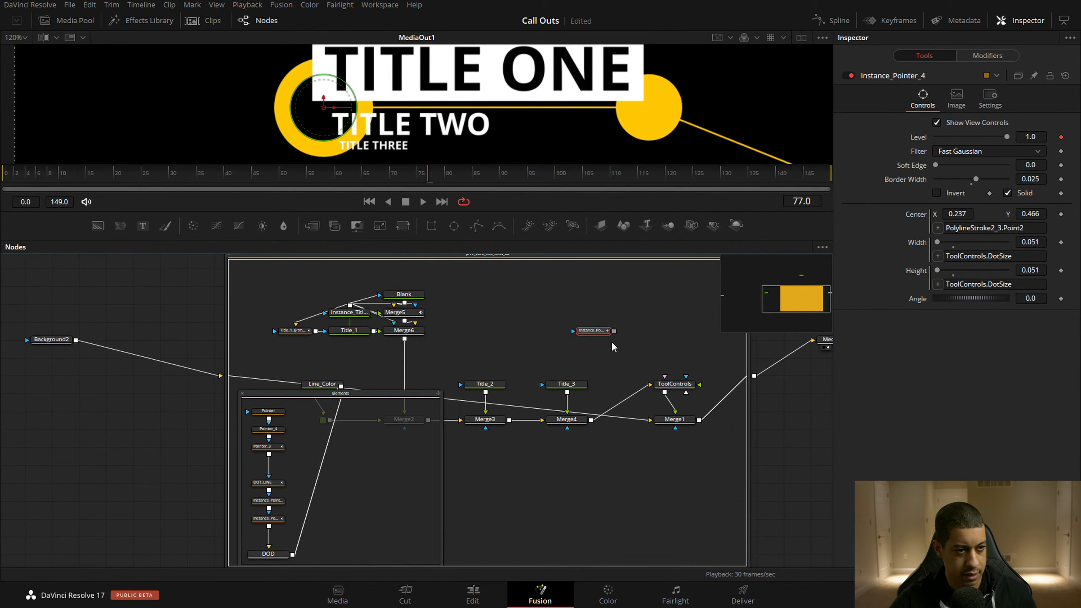
Deinstance the Border Width of Instance_Pointer_4 and set it to 0.0
mouse_move(610, 331)
left_mouse_down()
mouse_move(602, 352)
mouse_move(601, 331)
left_mouse_up()
left_click(636, 340)
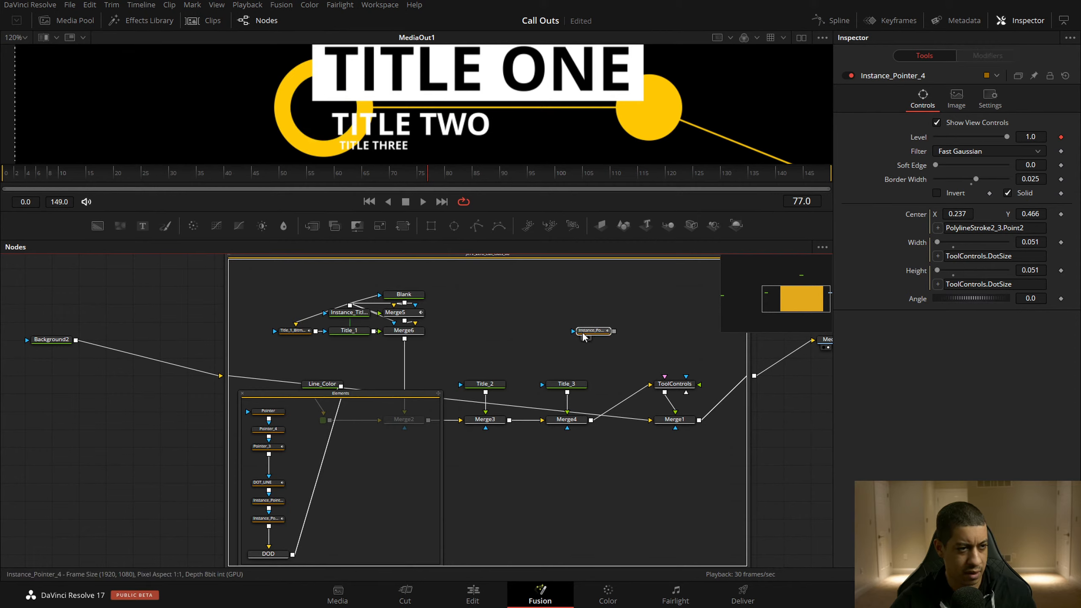
left_click_drag(976, 180, 979, 180)
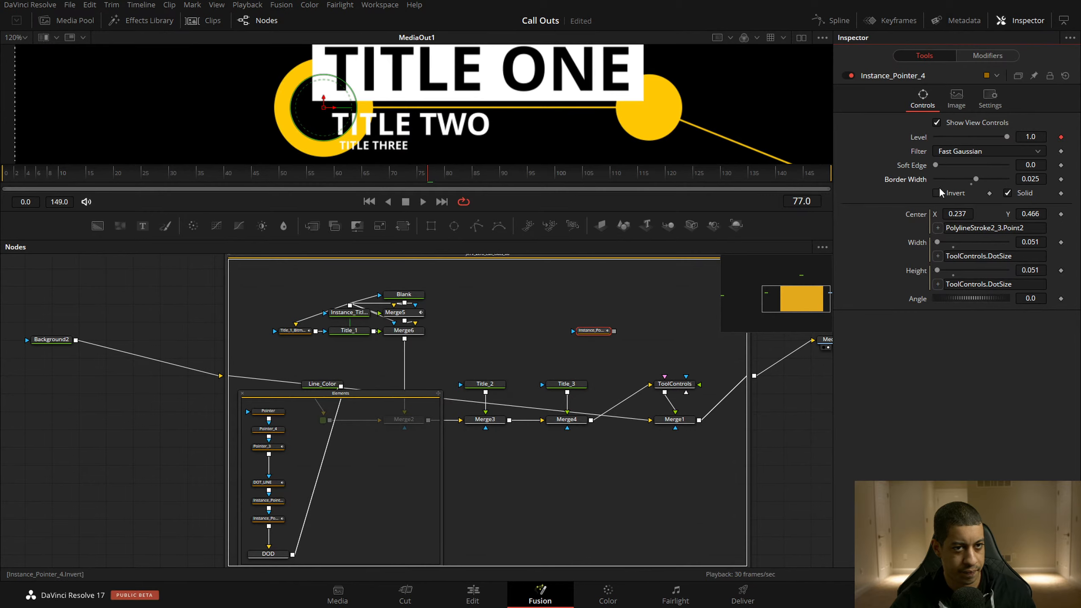
right_click(917, 185)
left_click(975, 285)
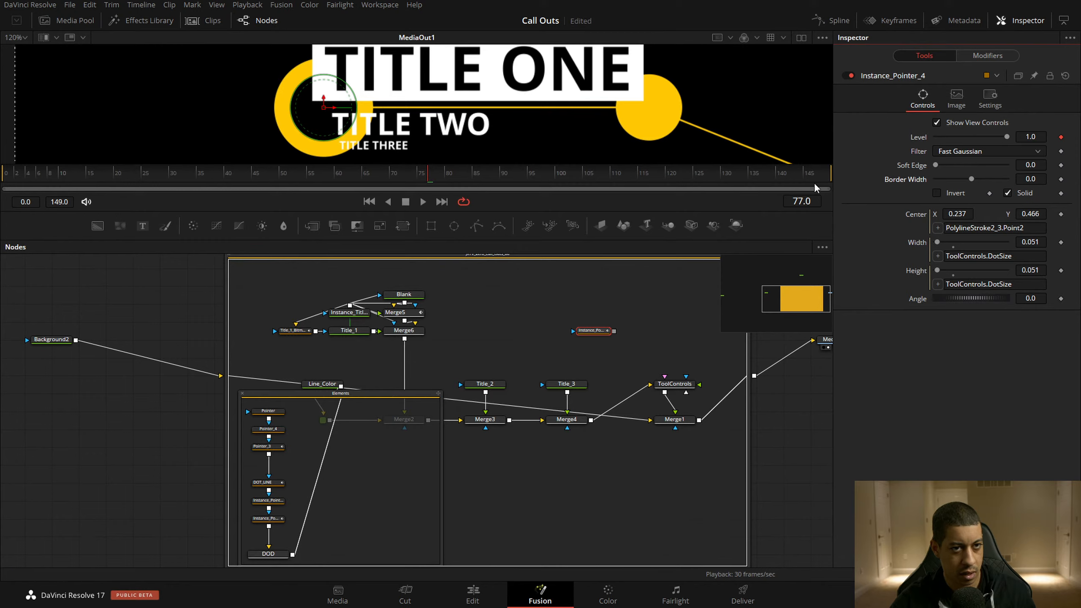
Move the Elements group below the merge nodes and reconnect Merge6 to Merge2's foreground
left_click(604, 332)
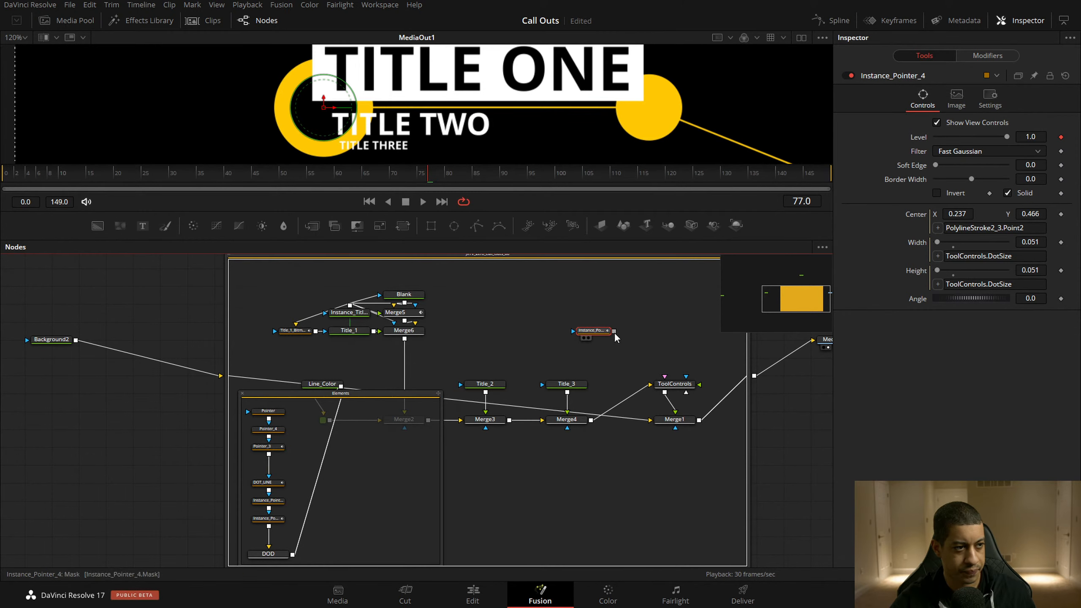
left_click_drag(506, 331, 578, 322)
left_click_drag(492, 386, 464, 457)
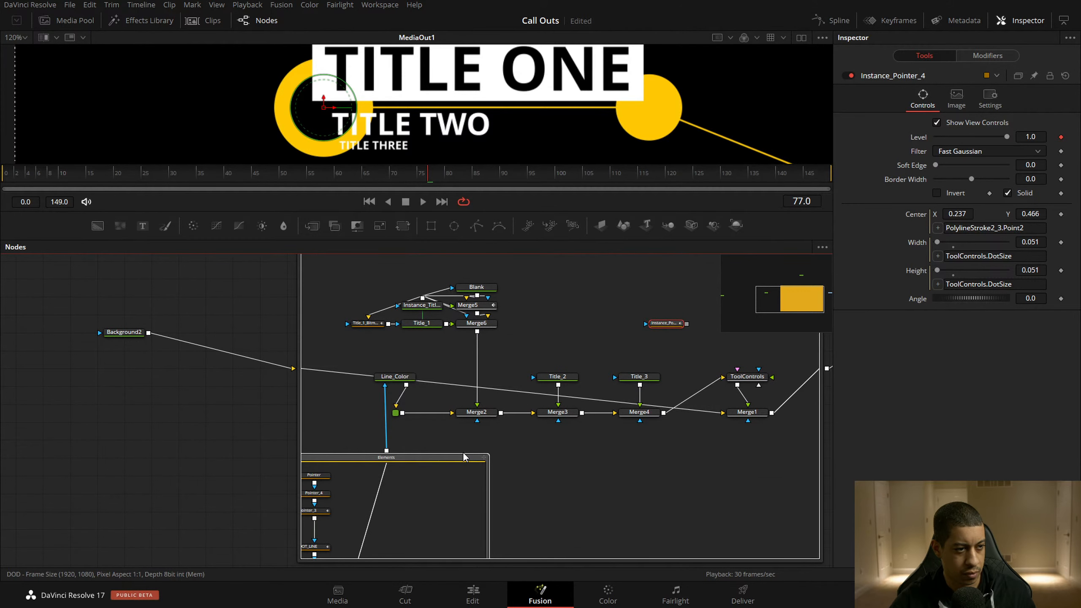
left_click(477, 396)
left_click(661, 324)
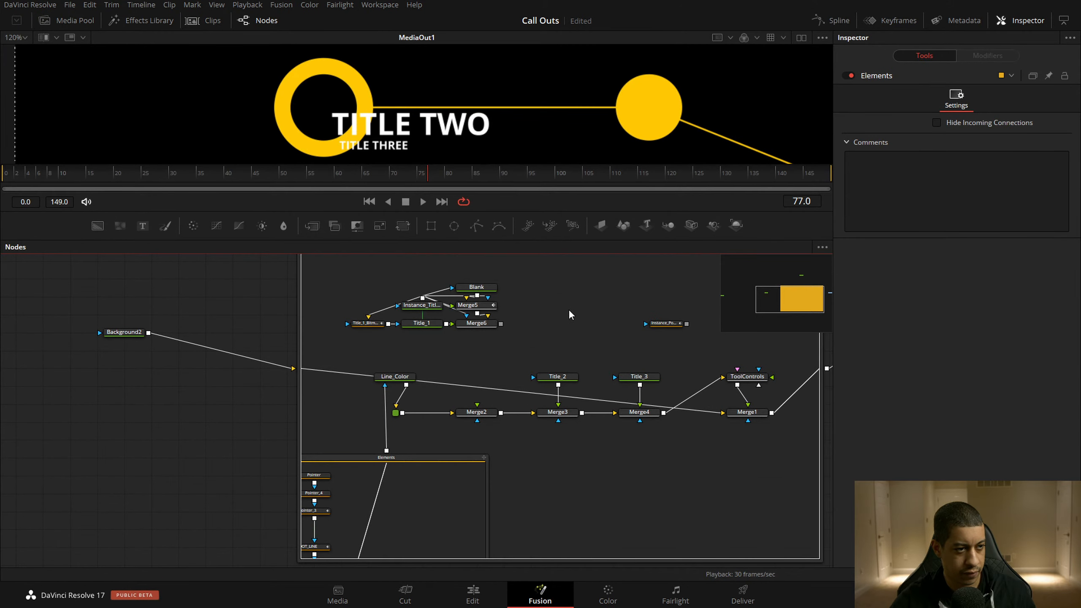
left_click_drag(501, 324, 477, 412)
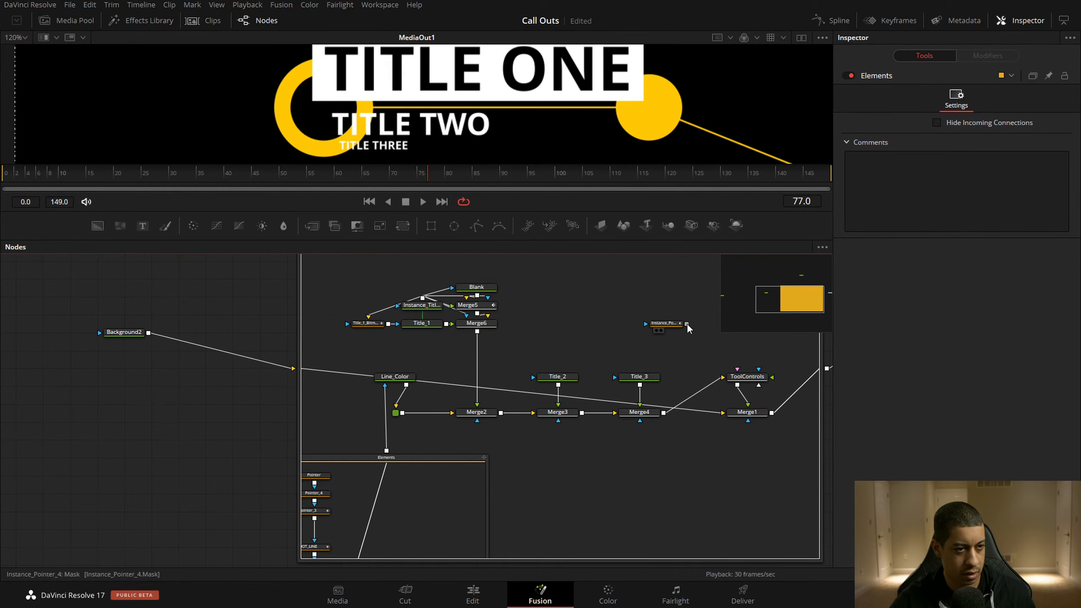
Connect Instance_Pointer_4 as the effect mask of Merge2 and place it beneath that node
left_click_drag(687, 323, 488, 404)
left_click_drag(631, 348, 475, 437)
left_click_drag(528, 316, 555, 327)
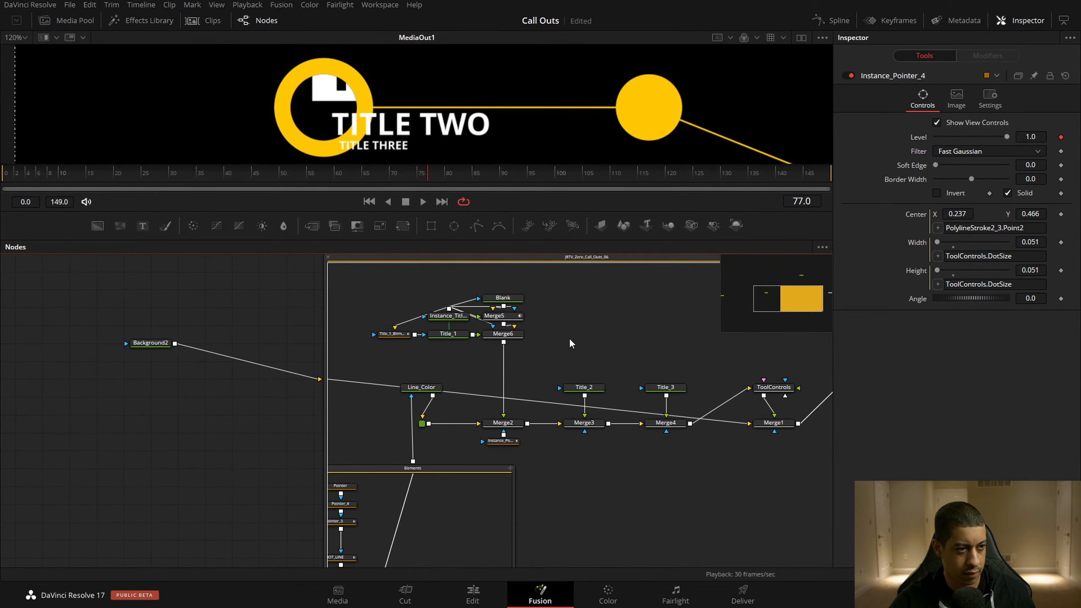
Detach Title_1 from Merge6 and its mask, and connect it directly to Merge2's foreground in place of Merge6
left_click_drag(473, 337, 636, 355)
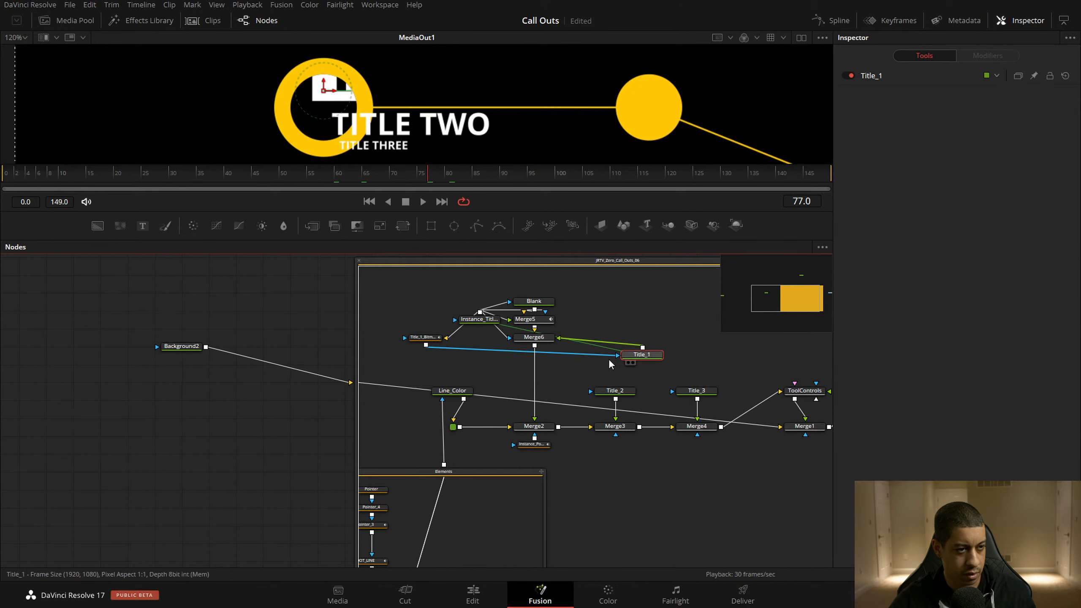
left_click(606, 355)
left_click(569, 340)
left_click(535, 402)
left_click_drag(647, 358, 539, 427)
left_click(539, 427)
left_click(629, 503)
left_click(545, 374)
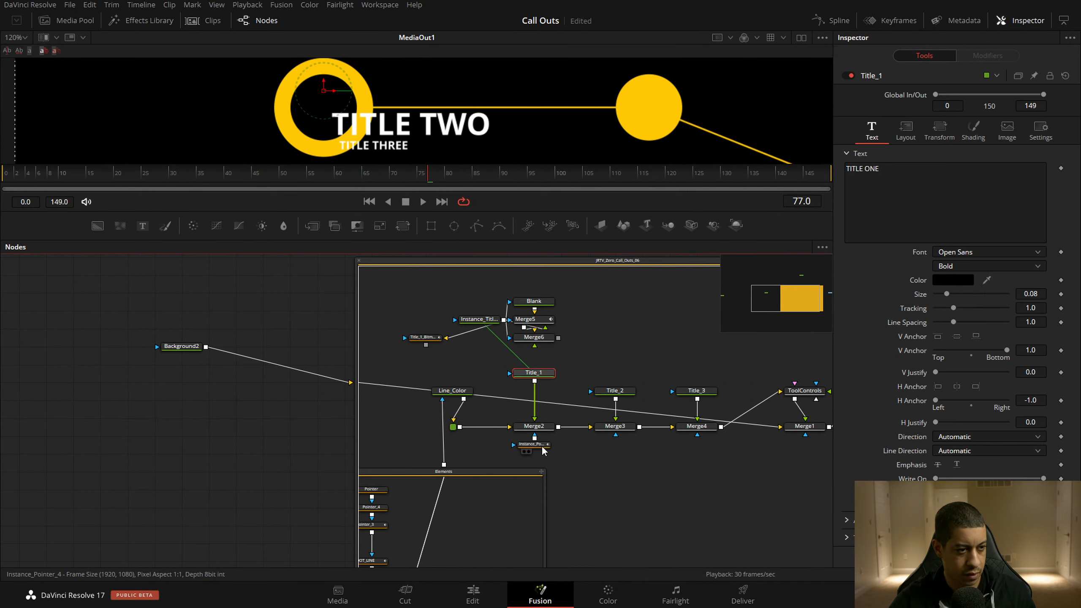
Copy Instance_Pointer_4's Center expression, PolylineStroke2_3.Point2, into Title_1's layout Center and save the project
left_click(541, 447)
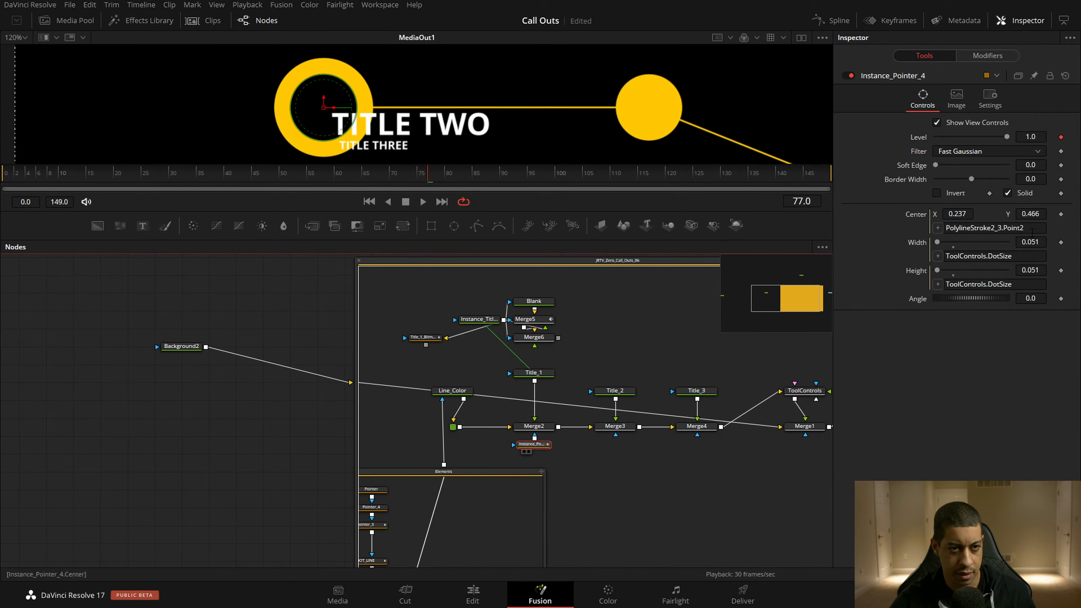
left_click(533, 372)
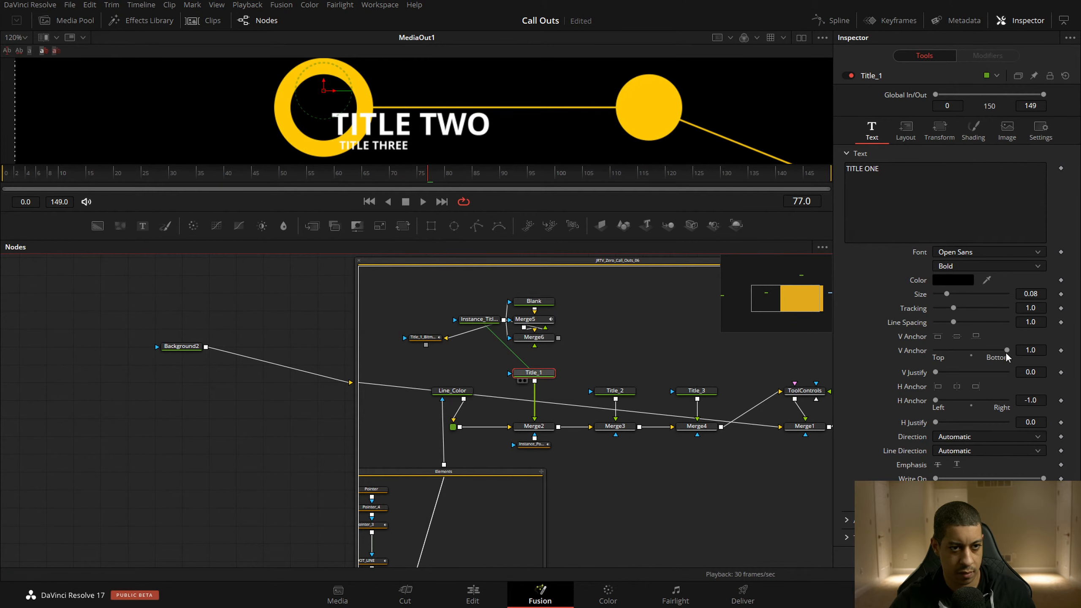
left_click(906, 130)
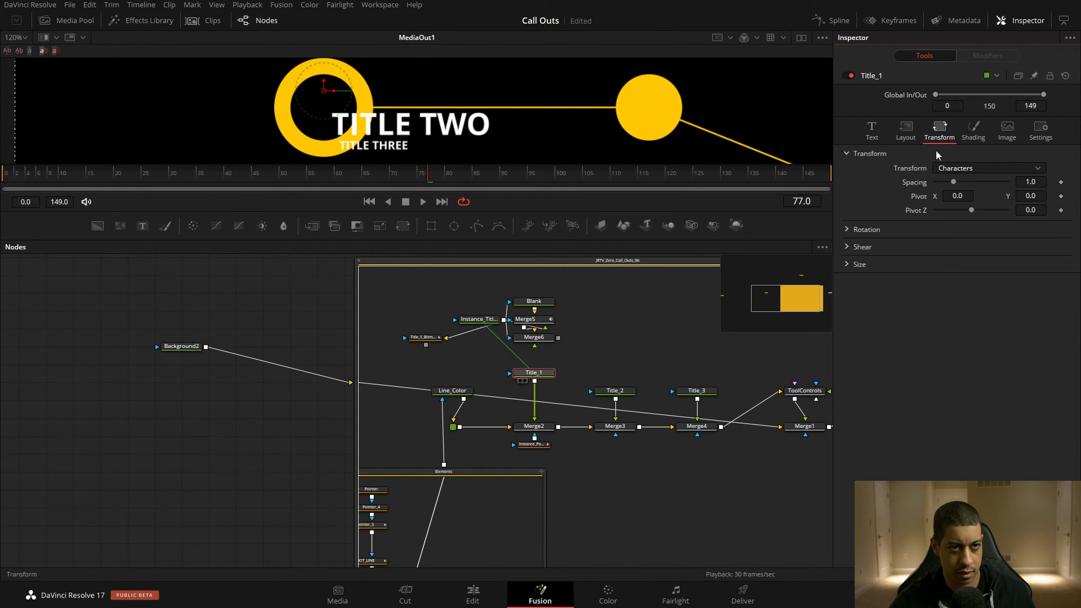
left_click(1007, 196)
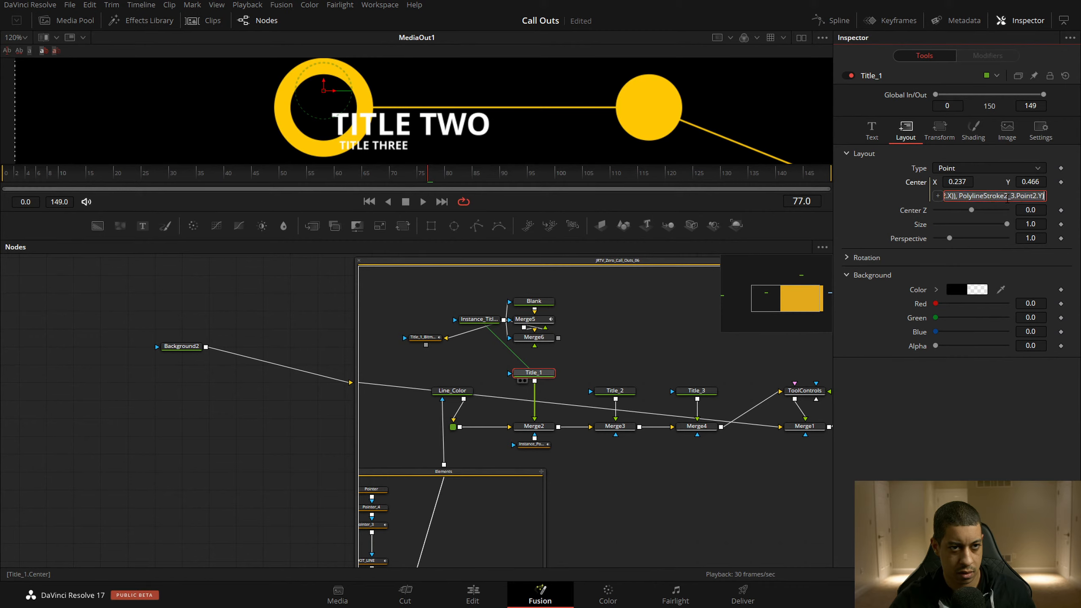
type("PolylineStroke2_3.Point2")
key("Return")
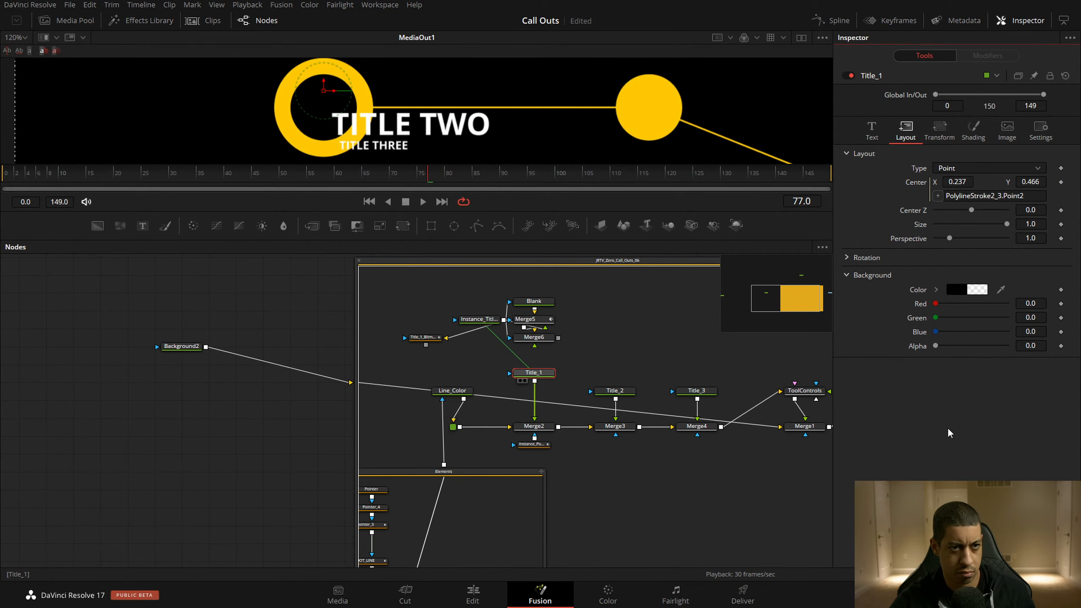
left_click(1029, 196)
left_click(963, 454)
key("ctrl+s")
Center Title_1's vertical and horizontal anchors and replace its text with "1"
left_click(877, 136)
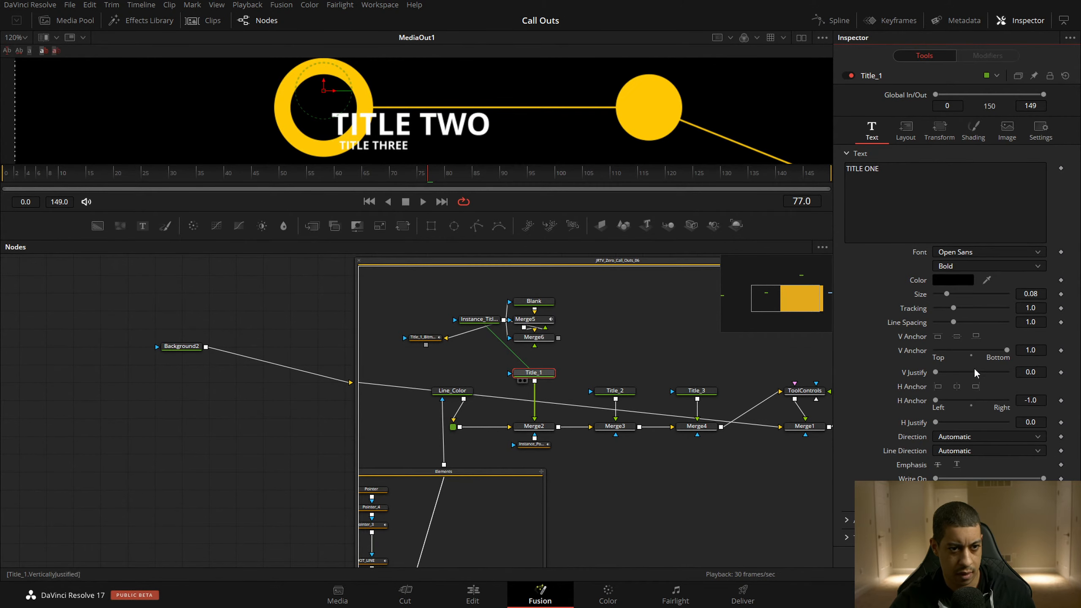
left_click(959, 387)
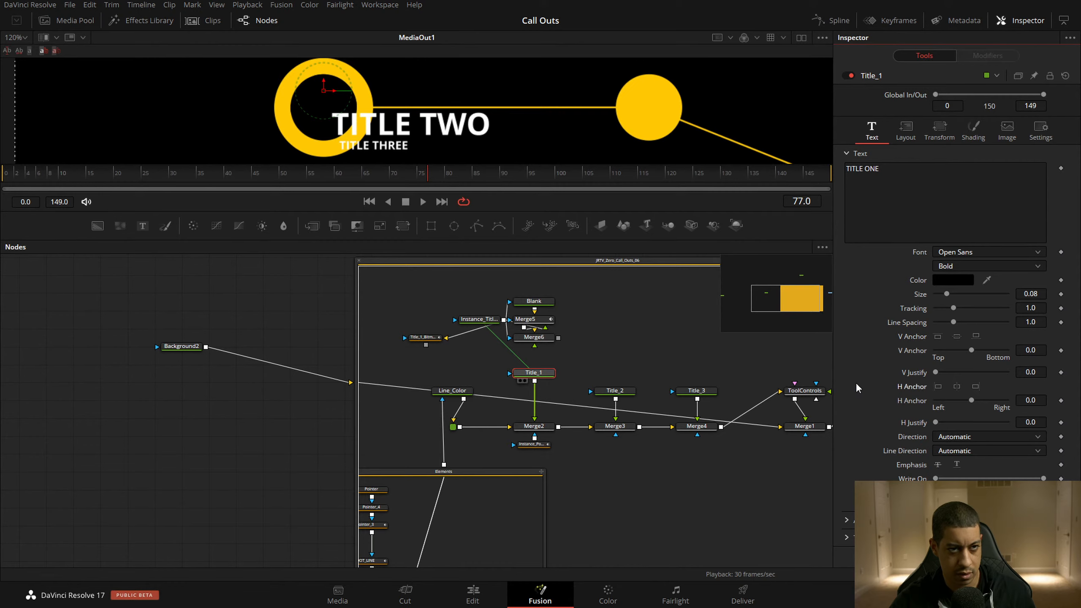
left_click_drag(888, 169, 844, 168)
type("1")
left_click(876, 372)
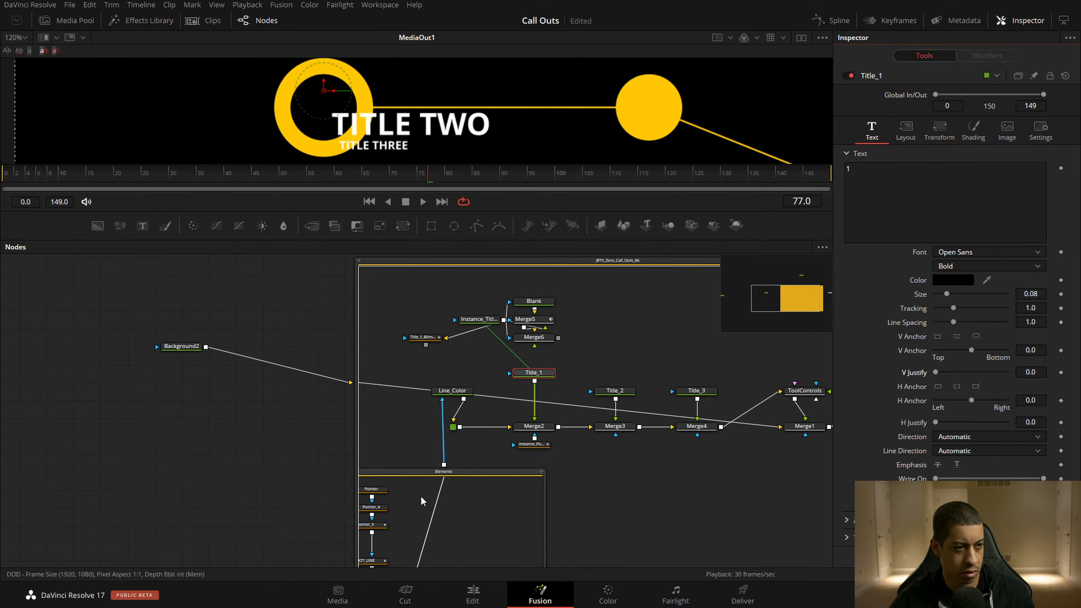
View Merge2's output and change Title_1's text color to white
left_click(544, 405)
left_click_drag(534, 427, 426, 270)
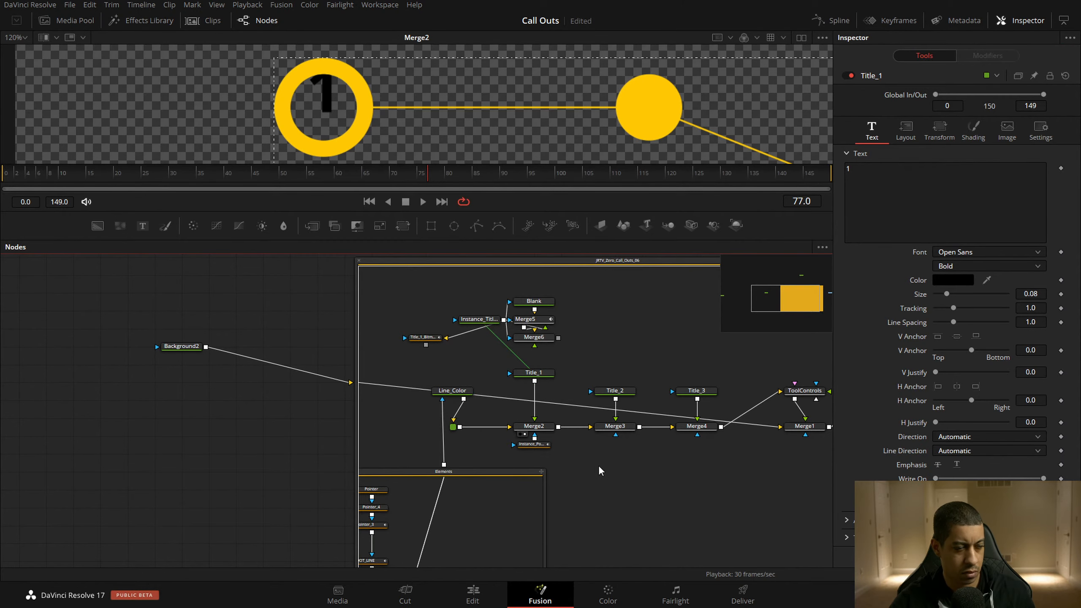
left_click(953, 280)
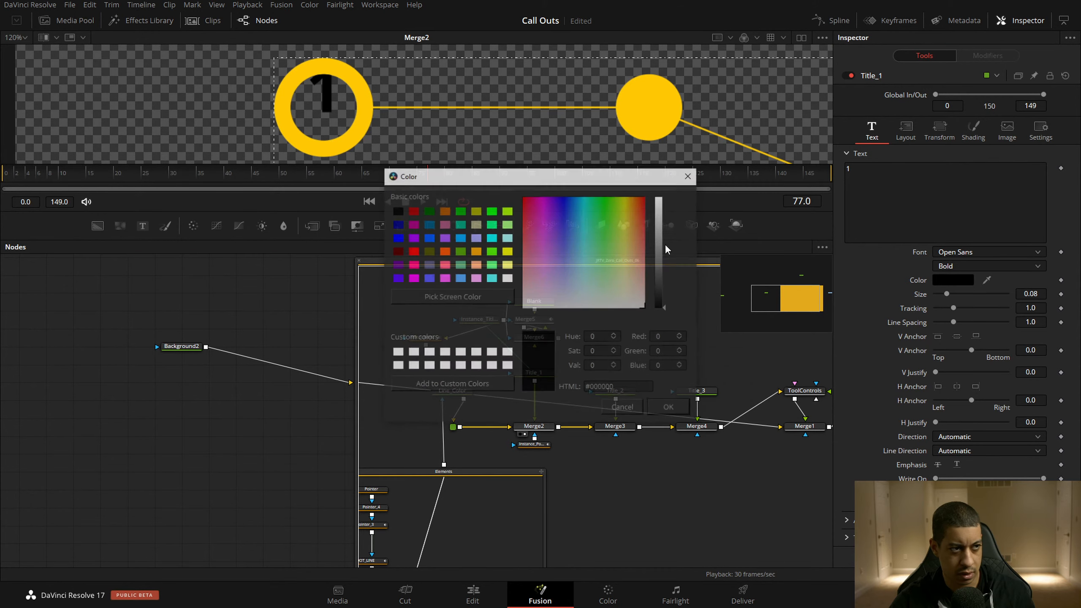
left_click_drag(662, 239, 663, 181)
left_click(668, 406)
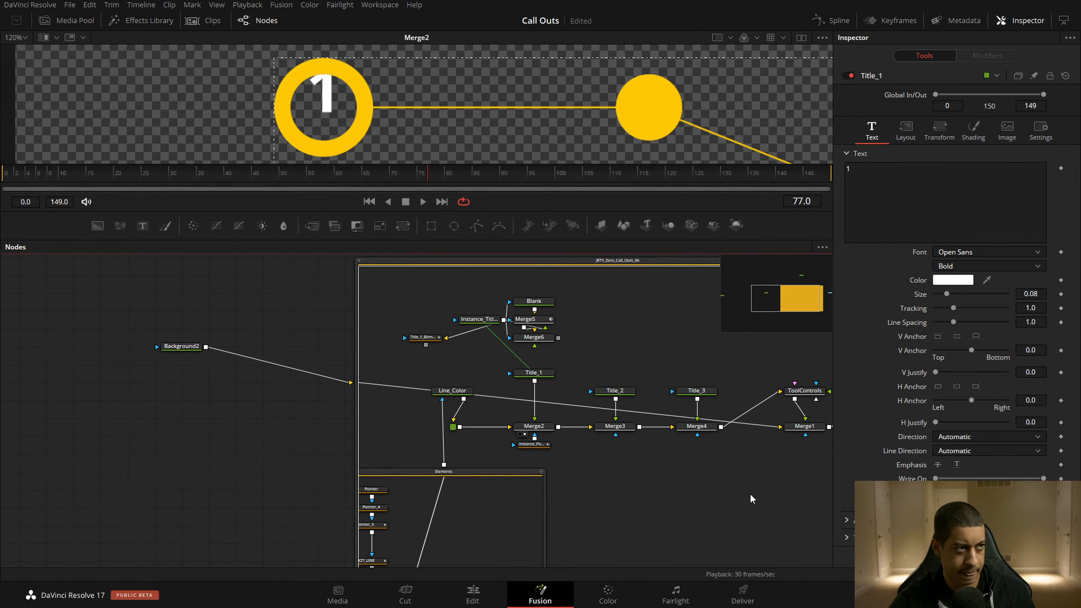
View Merge1's output and check the settings of Merge2, Instance_Pointer_4 and Title_1 for what offsets the number
left_click_drag(753, 500, 622, 484)
left_click_drag(673, 412, 513, 128)
left_click_drag(530, 506, 678, 538)
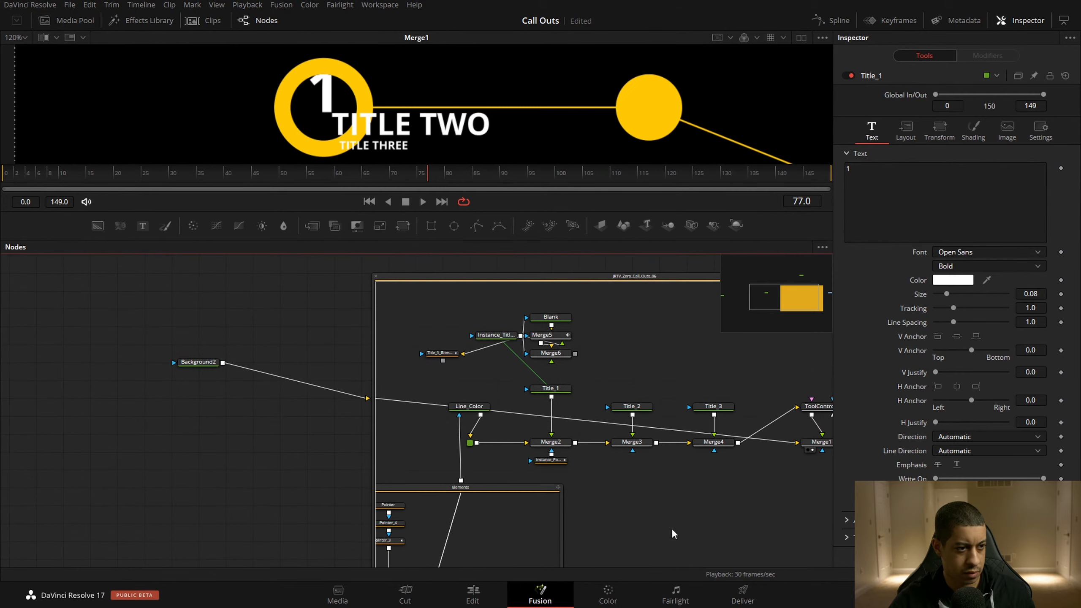
left_click(554, 443)
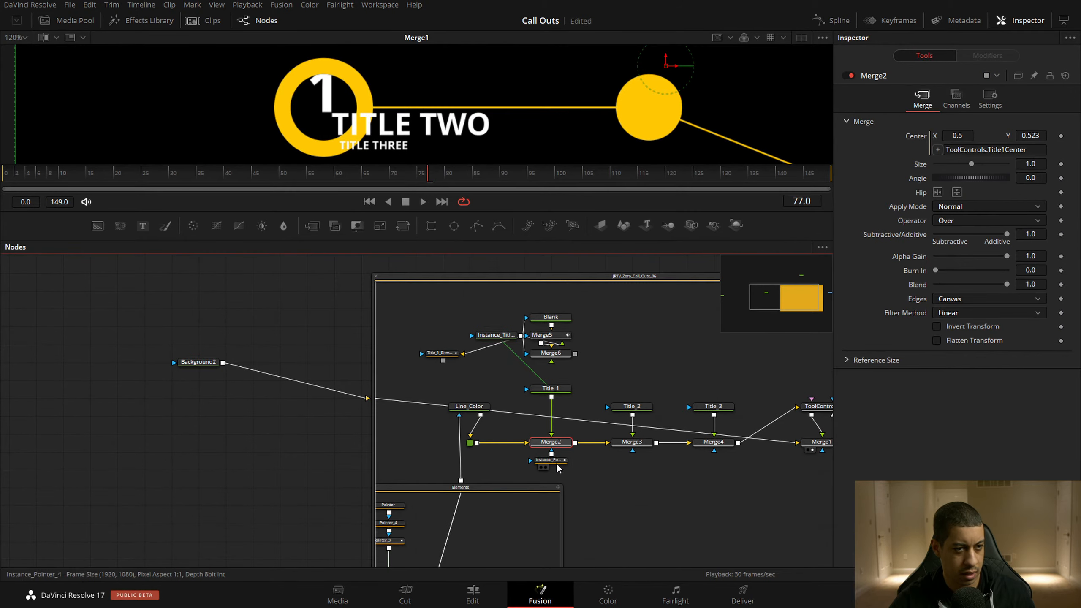
left_click(563, 461)
left_click(561, 444)
left_click(555, 389)
Remove the expression from Merge2's Center, reset it to X 0.5, Y 0.5, and save the project
left_click(553, 443)
left_click(929, 145)
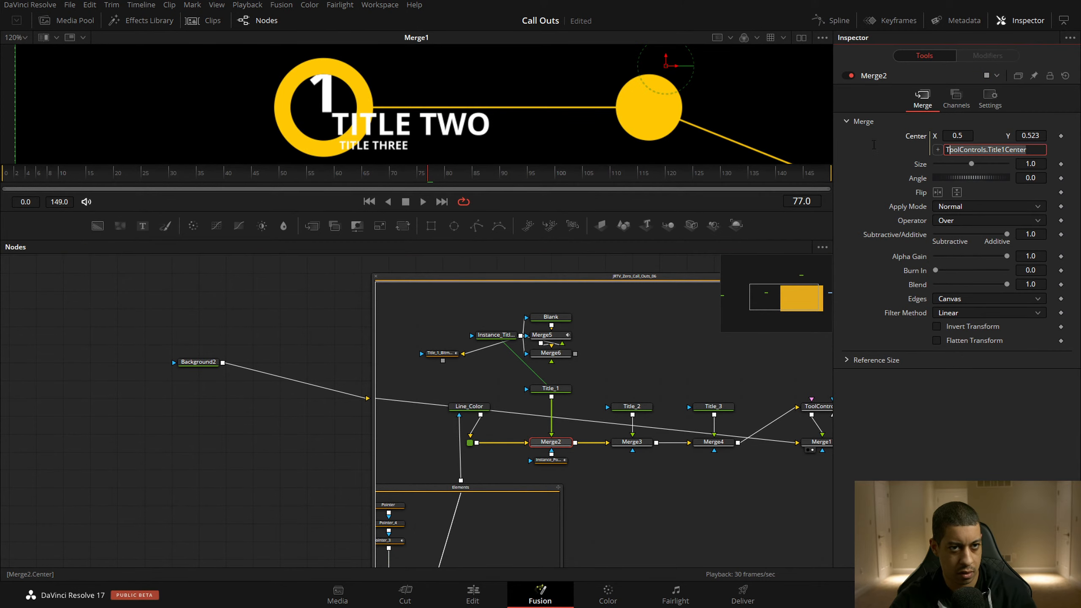
right_click(918, 140)
left_click(945, 271)
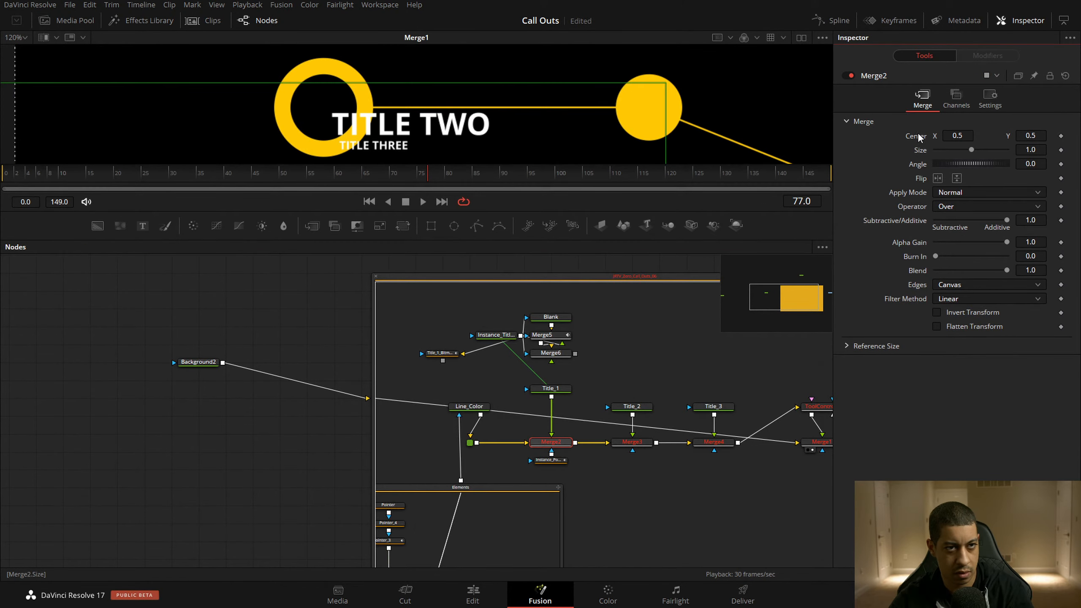
left_click_drag(721, 503, 632, 492)
key("ctrl+s")
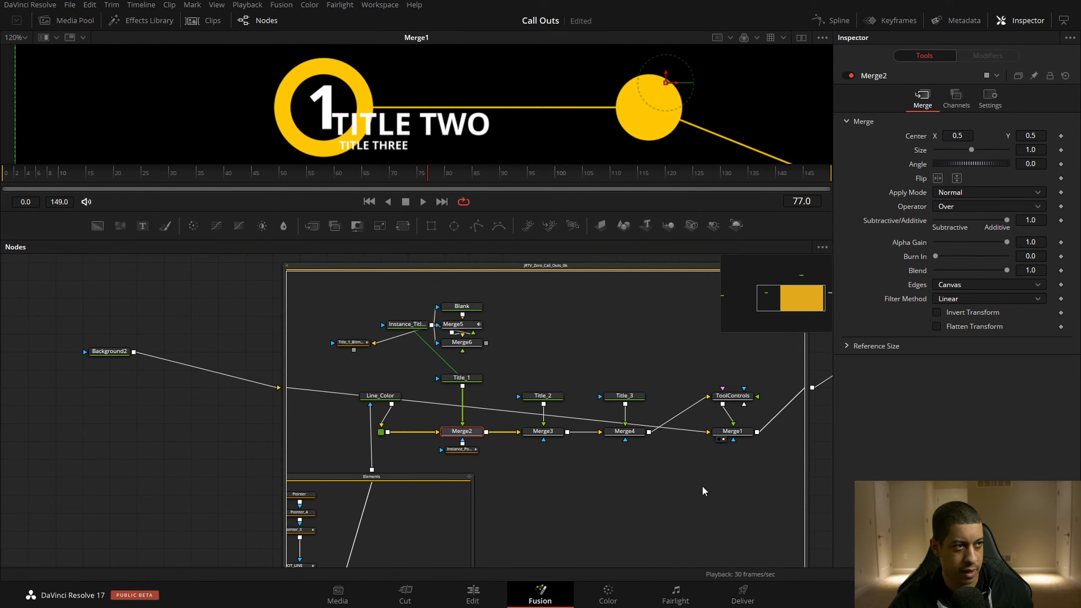
Pull Title_2, Title_3, Merge3 and Merge4 out of the node chain so that Merge2 feeds ToolControls directly
left_click_drag(531, 371, 630, 333)
left_click_drag(634, 382, 705, 387)
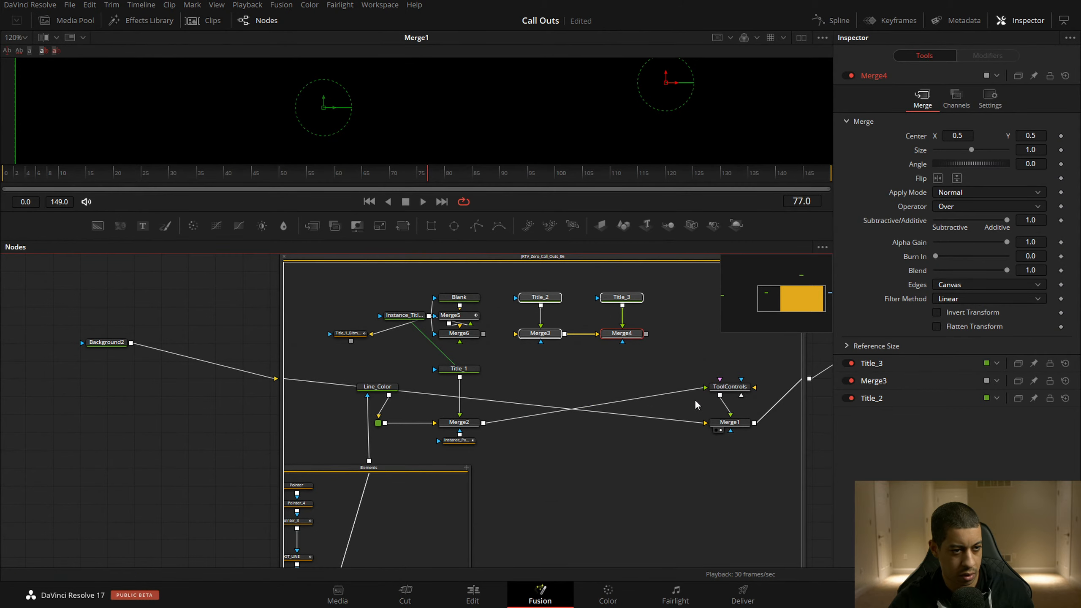
Move ToolControls into line between Merge2 and Merge1, and save the project
left_click_drag(715, 396, 649, 405)
left_click(572, 404)
left_click_drag(133, 378, 64, 395)
key("ctrl+s")
left_click_drag(620, 468, 552, 484)
left_click_drag(721, 489, 750, 454)
left_click_drag(538, 406, 522, 431)
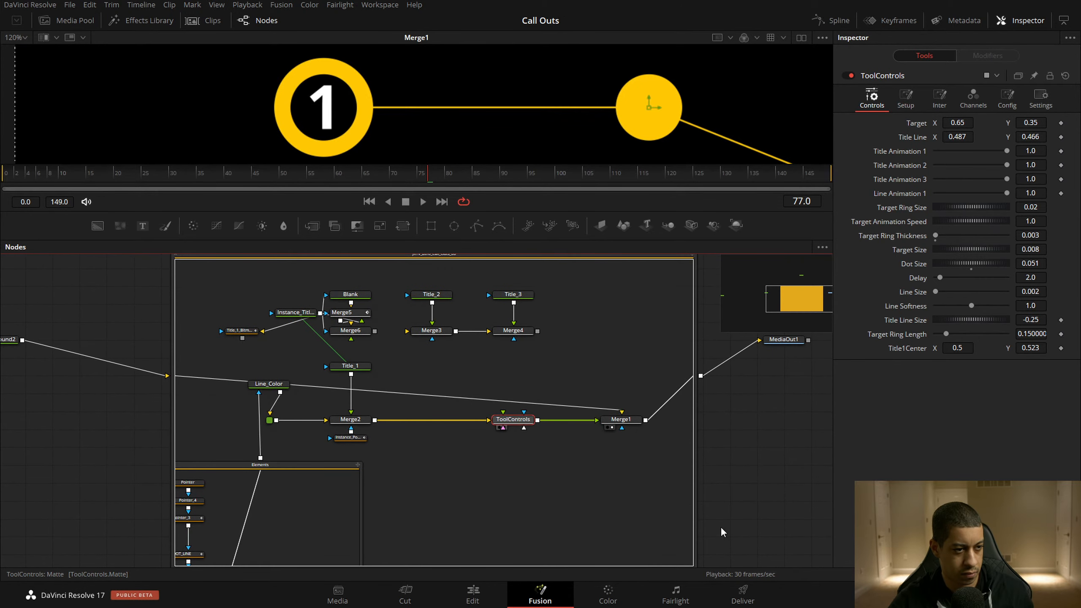
left_click(766, 484)
left_click_drag(731, 476, 725, 475)
left_click_drag(597, 83, 463, 61)
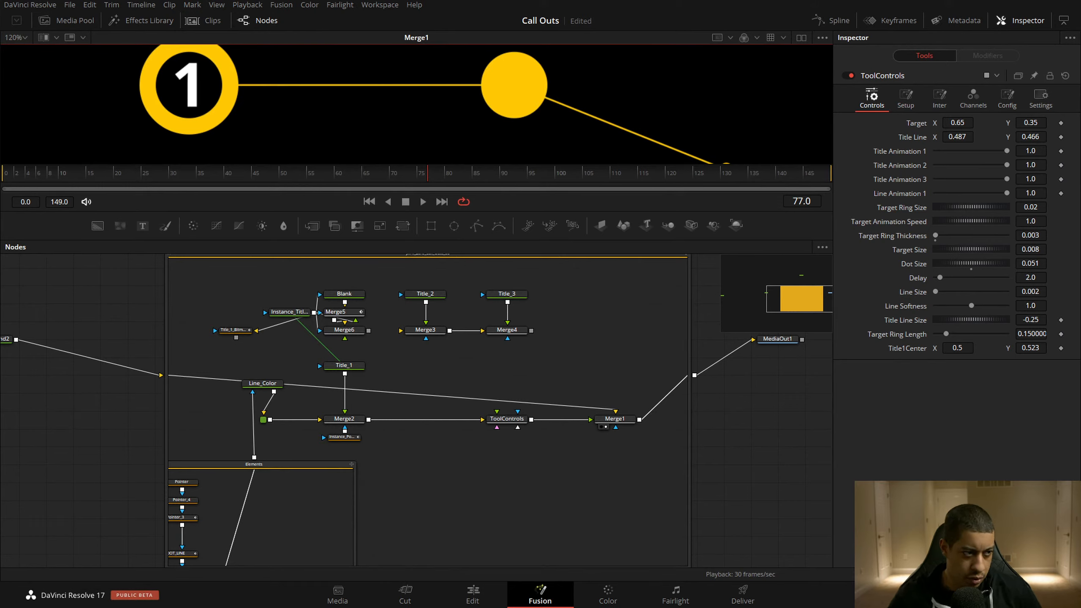
Add a Transform node in an empty area of the node graph and paste nine copies of it
left_click_drag(590, 257, 616, 259)
left_click_drag(727, 460, 309, 598)
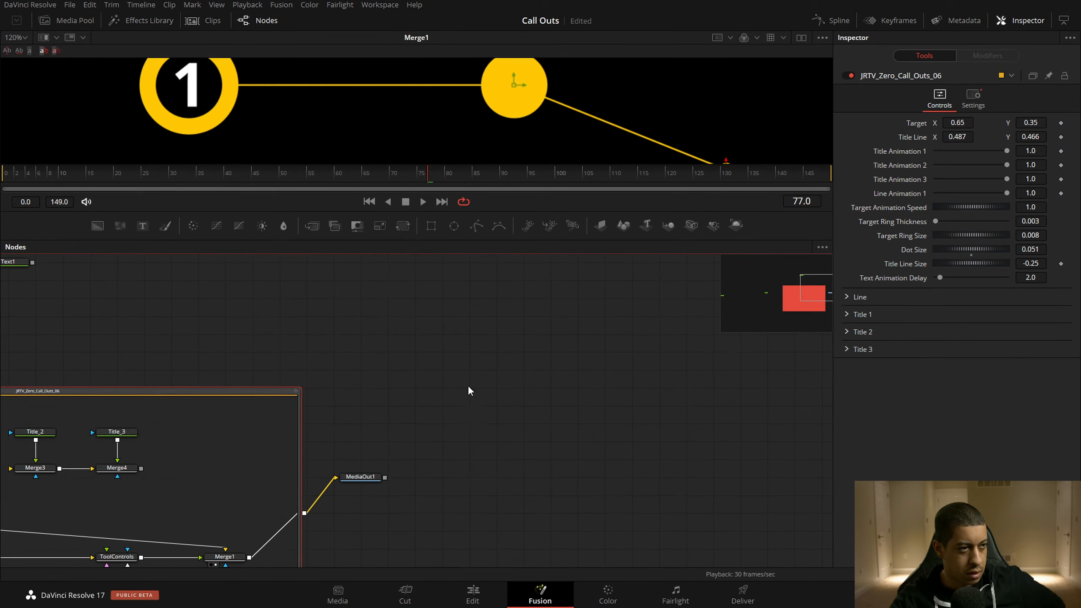
left_click(403, 225)
key("ctrl+c")
key("ctrl+v")
key("ctrl+v")
key("ctrl+v")
key("ctrl+v")
key("ctrl+v")
key("ctrl+v")
key("ctrl+v")
key("ctrl+v")
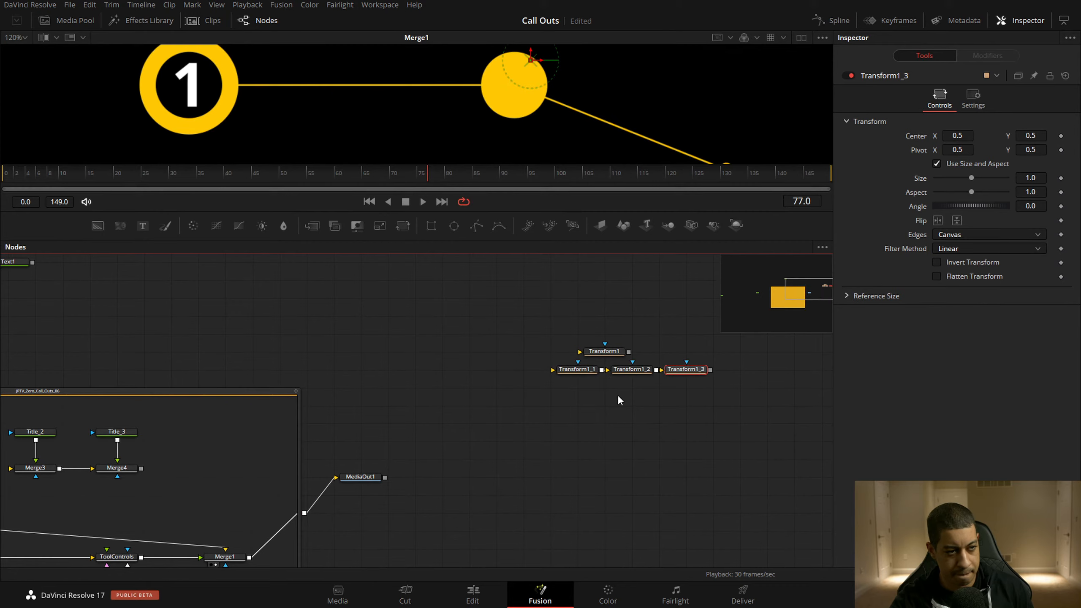
key("ctrl+v")
Group the ten Transform nodes and expand the new group to show its contents
left_click_drag(223, 295, 787, 445)
right_click(688, 380)
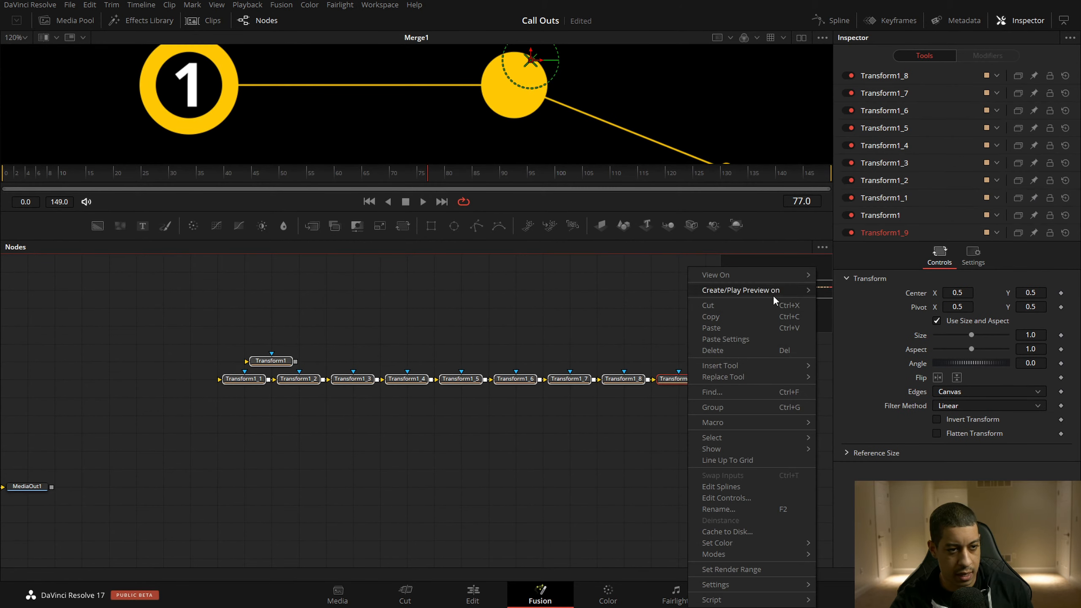
left_click(735, 406)
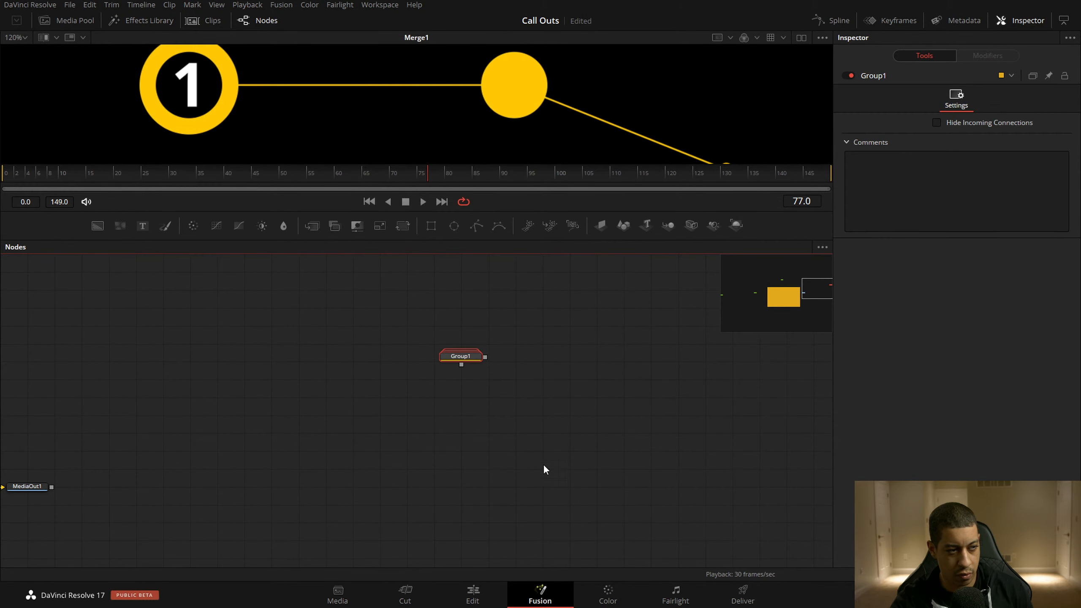
left_click(470, 360)
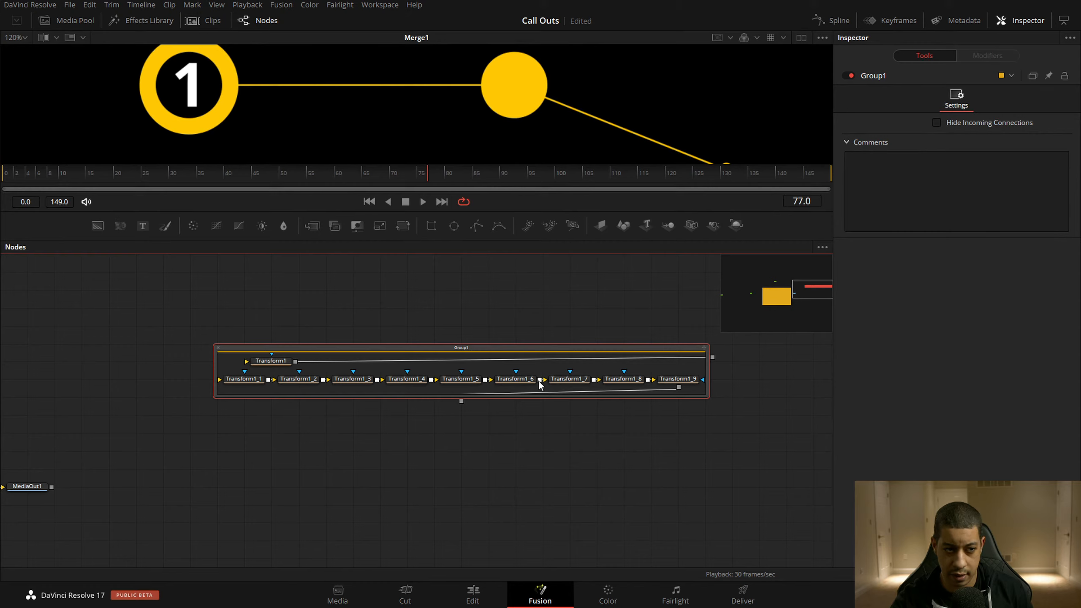
Delete the group of Transform nodes and save the project
left_click_drag(725, 343, 647, 422)
key("Delete")
key("ctrl+s")
Add three Underlay nodes spread far apart in empty areas of the node graph
scroll(489, 330, "right", 10)
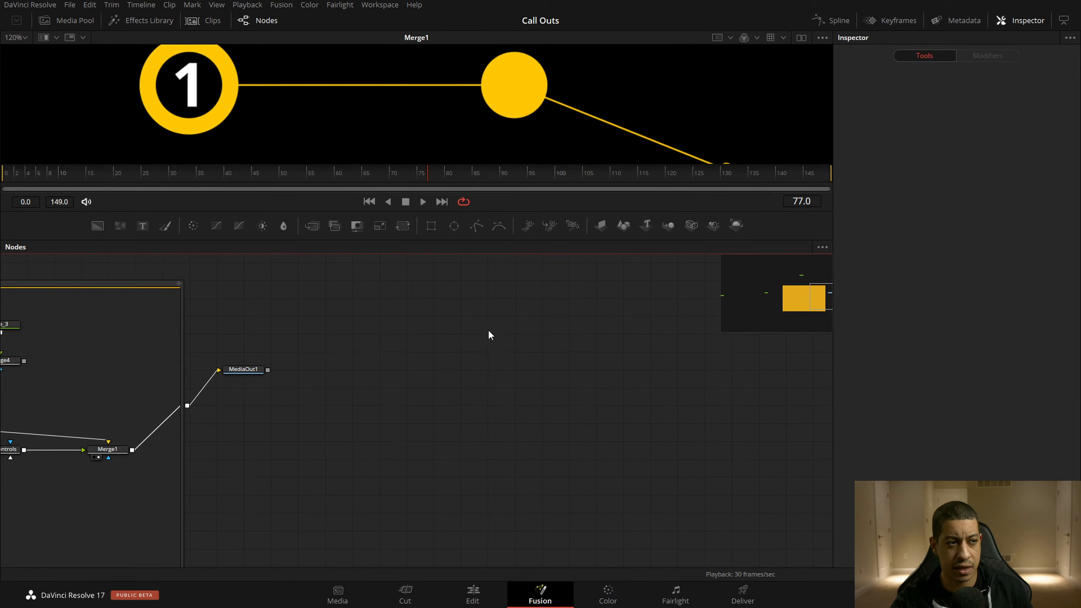
key("shift+space")
type("tra")
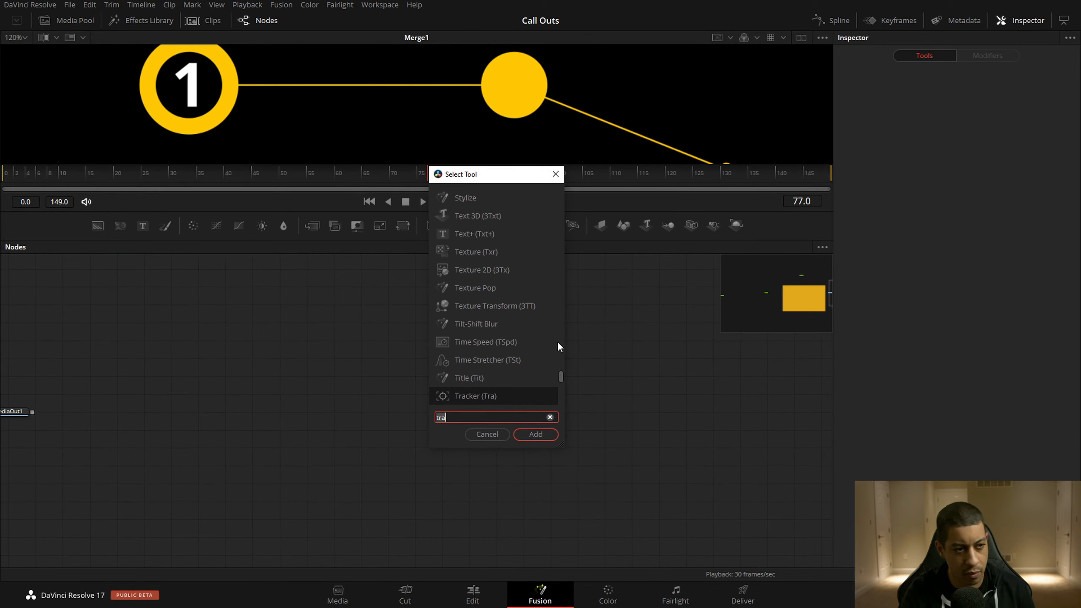
type("un")
key("Return")
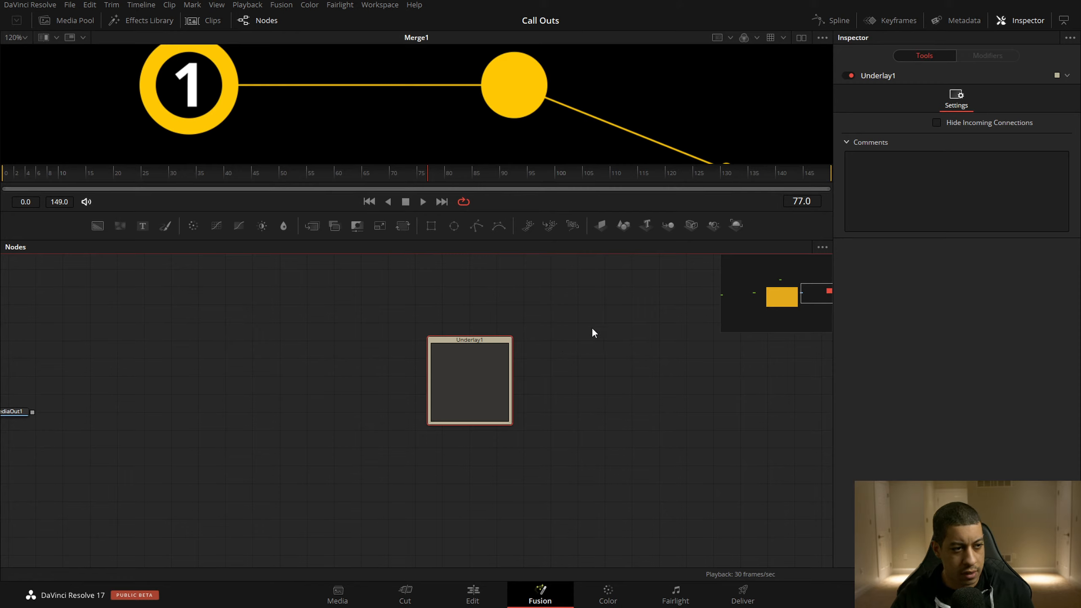
left_click_drag(696, 411, 392, 353)
left_click(652, 400)
key("shift+space")
key("Return")
left_click_drag(796, 390, 474, 372)
key("shift+space")
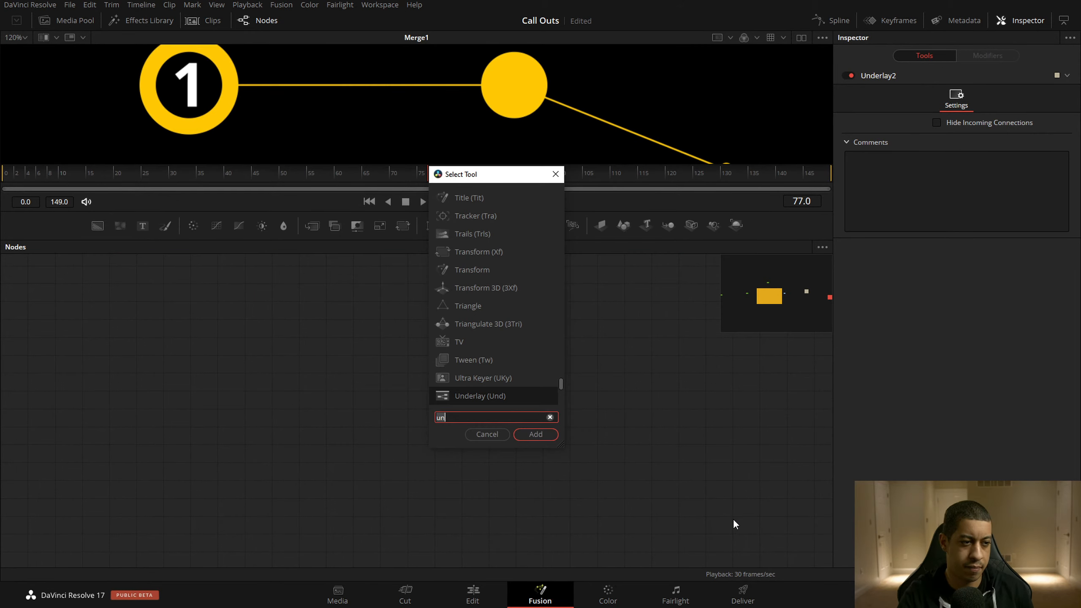
key("Return")
Jump the node view to Underlay2, Underlay1 and Underlay3 in turn through the list of bookmarked locations
left_click(823, 248)
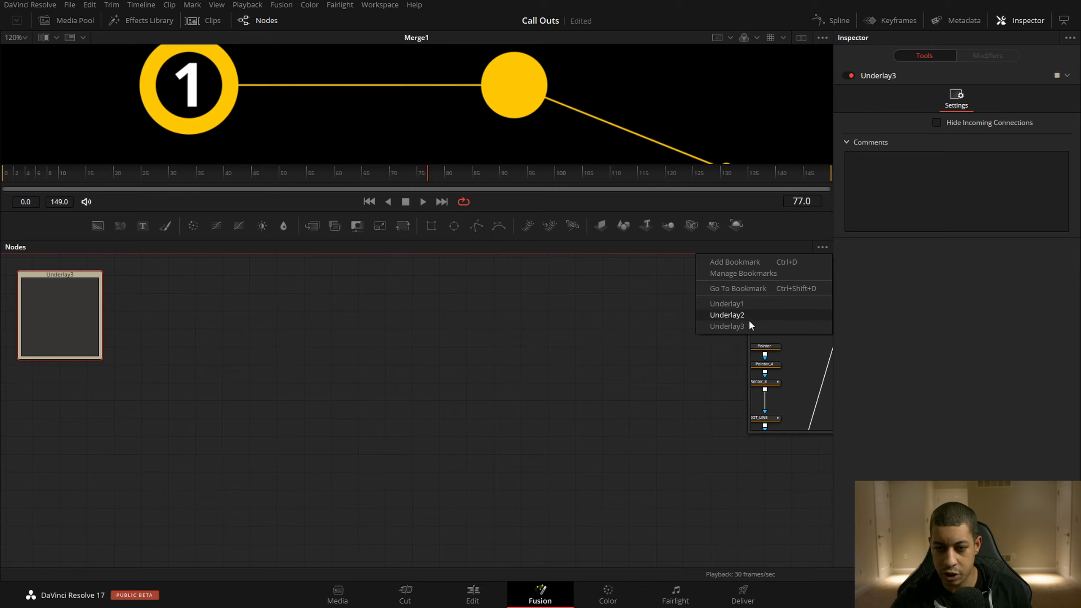
left_click(727, 315)
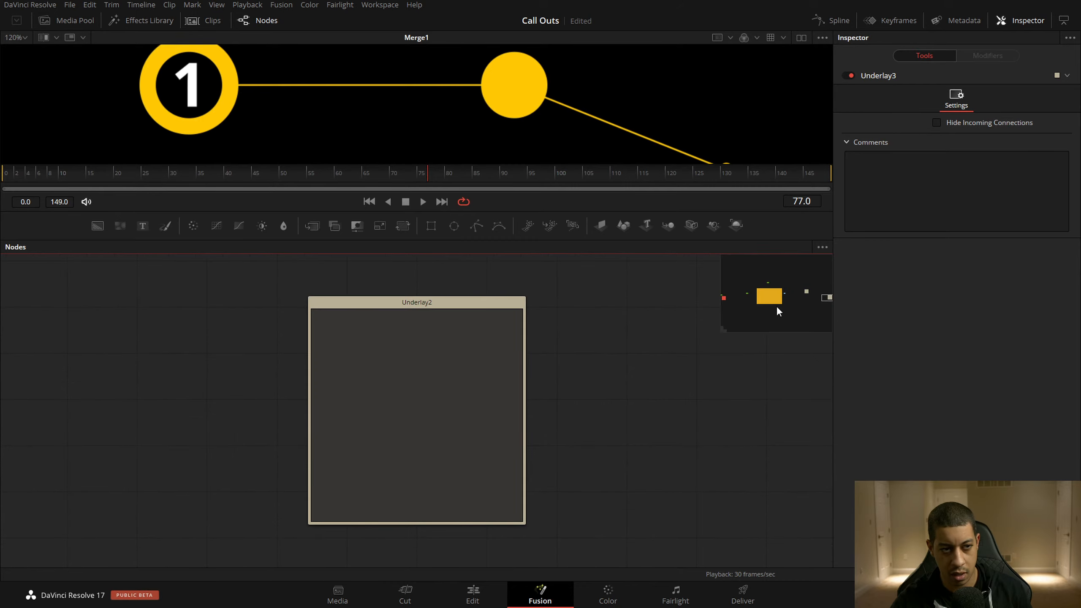
left_click(823, 248)
left_click(762, 303)
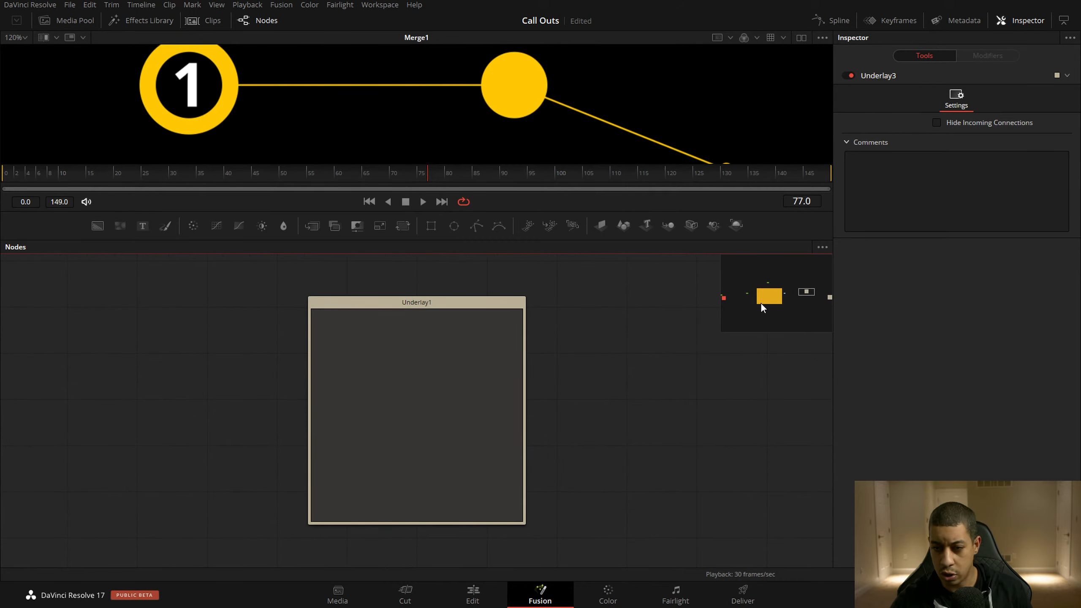
left_click(823, 247)
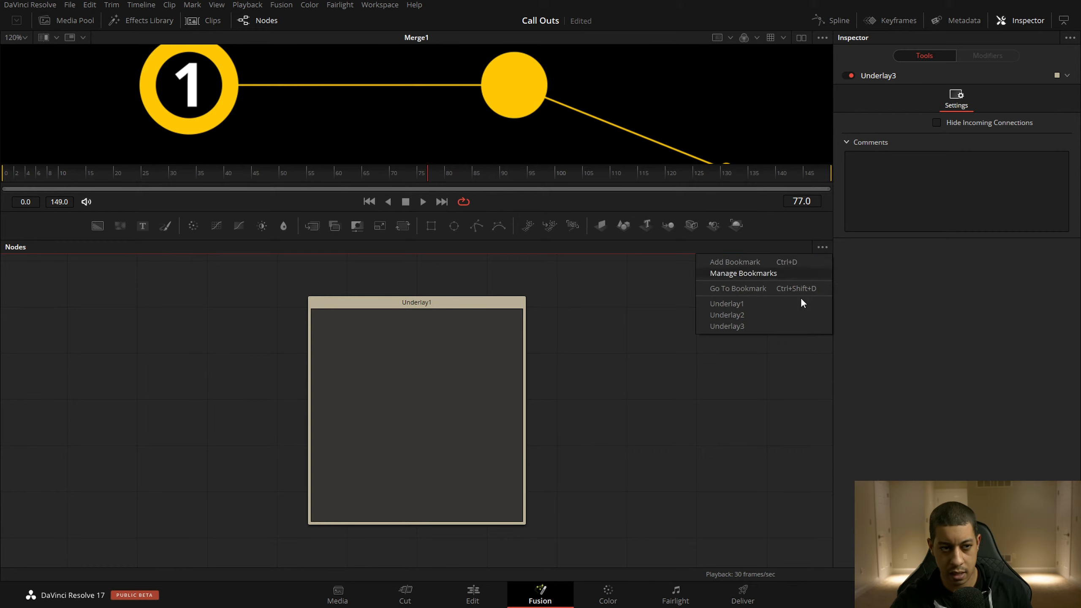
left_click(773, 326)
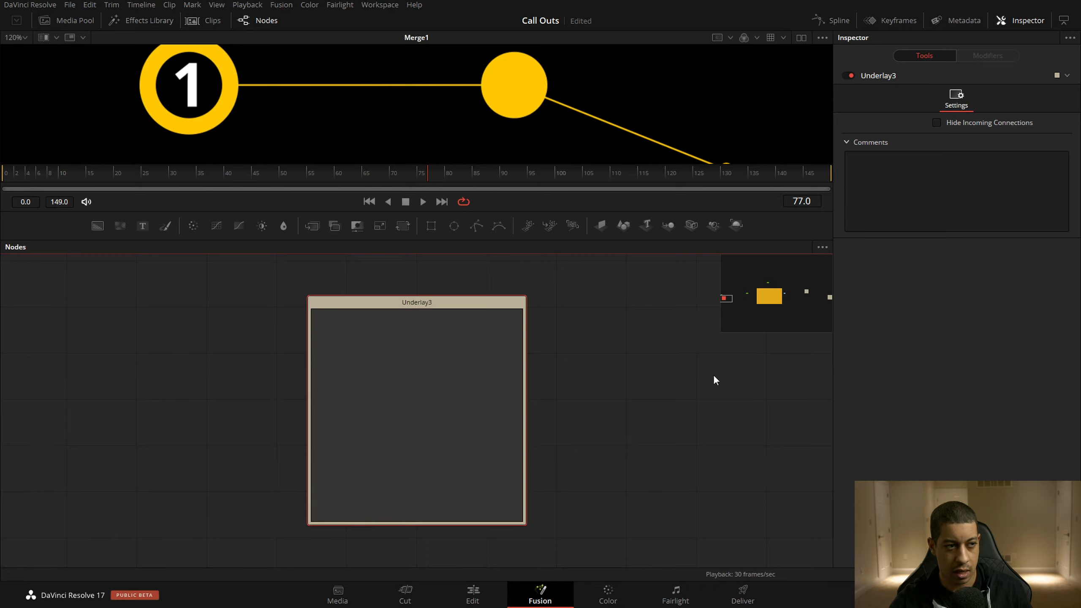
Delete all three Underlay nodes and check the node graph's bookmark options
scroll(630, 448, "down", 5)
scroll(633, 436, "up", 2)
scroll(601, 441, "down", 2)
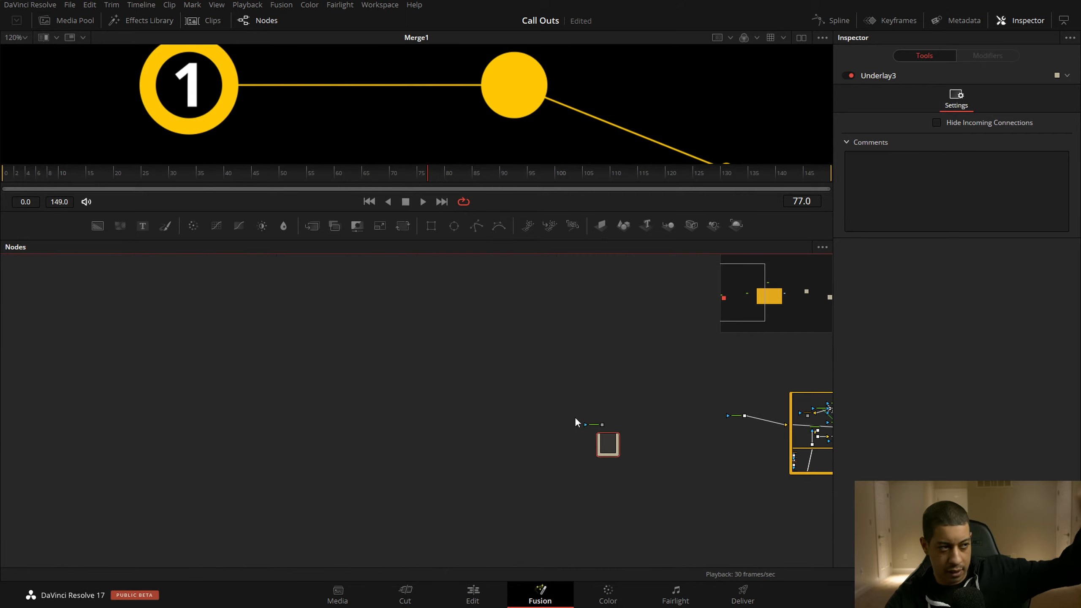
left_click_drag(637, 437, 589, 437)
left_click_drag(672, 483, 492, 417)
key("Delete")
left_click_drag(787, 305, 815, 300)
left_click_drag(596, 341, 431, 468)
key("Delete")
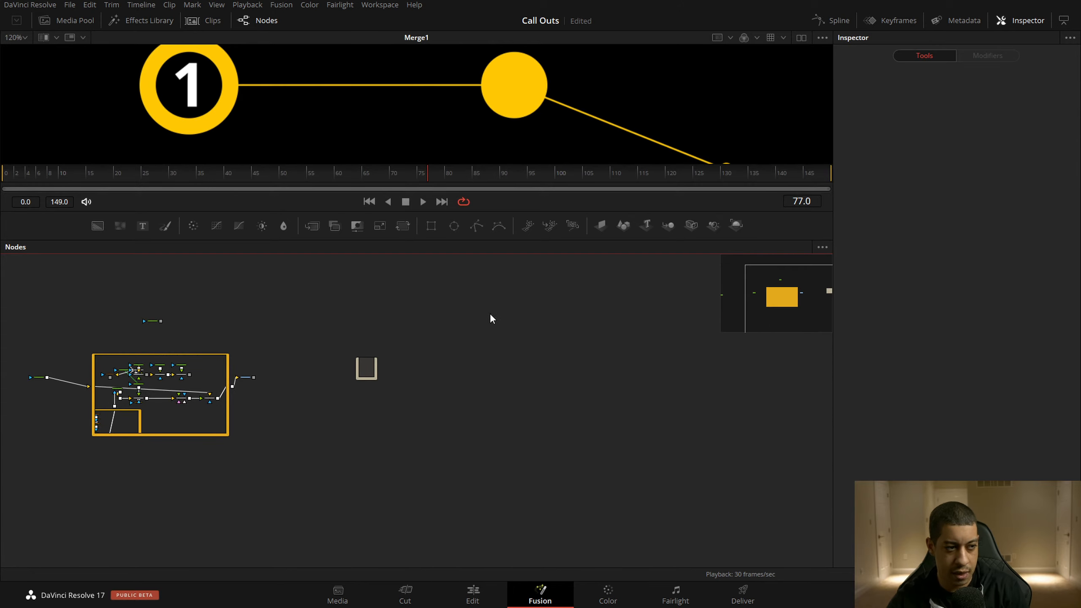
left_click_drag(492, 319, 321, 400)
key("Delete")
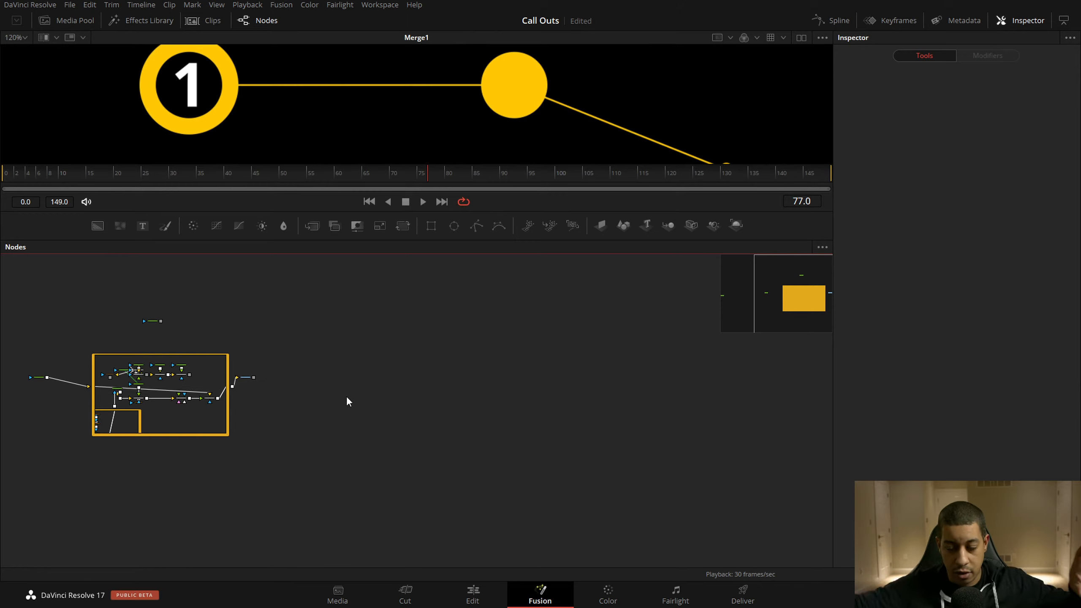
left_click(822, 248)
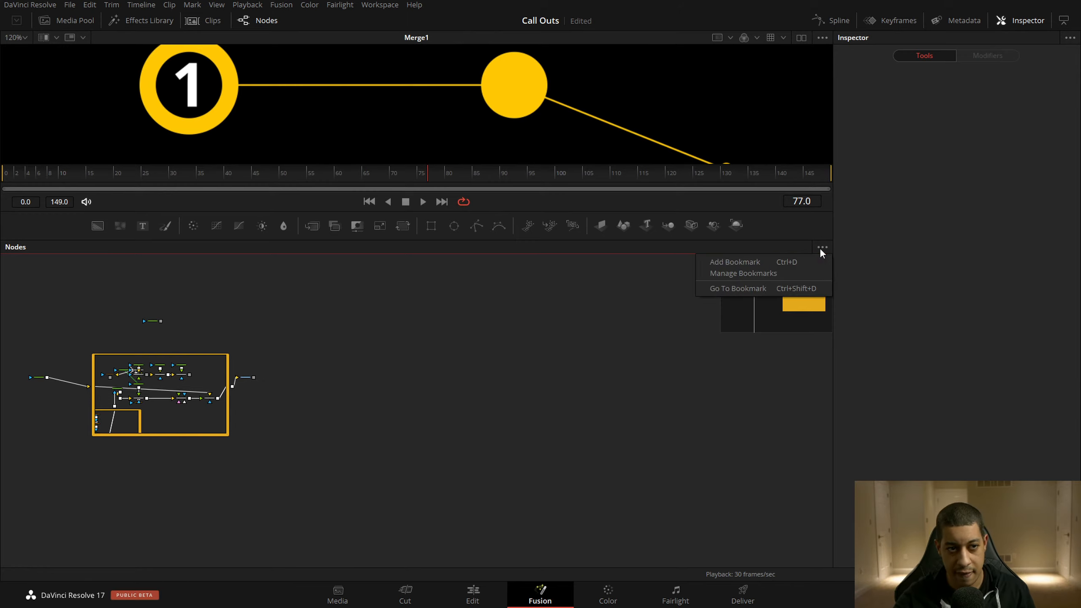
left_click(619, 407)
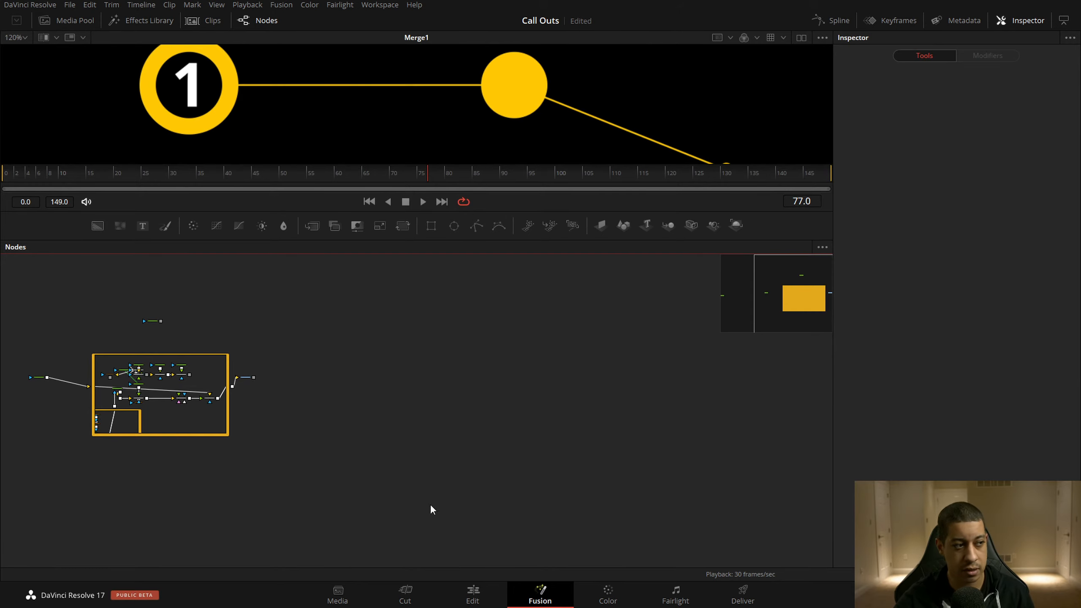
Collapse the Elements group, and collapse and re-expand the JRTV_Zero_Call_Outs_06 group around it
left_click_drag(297, 420, 528, 447)
scroll(405, 434, "up", 5)
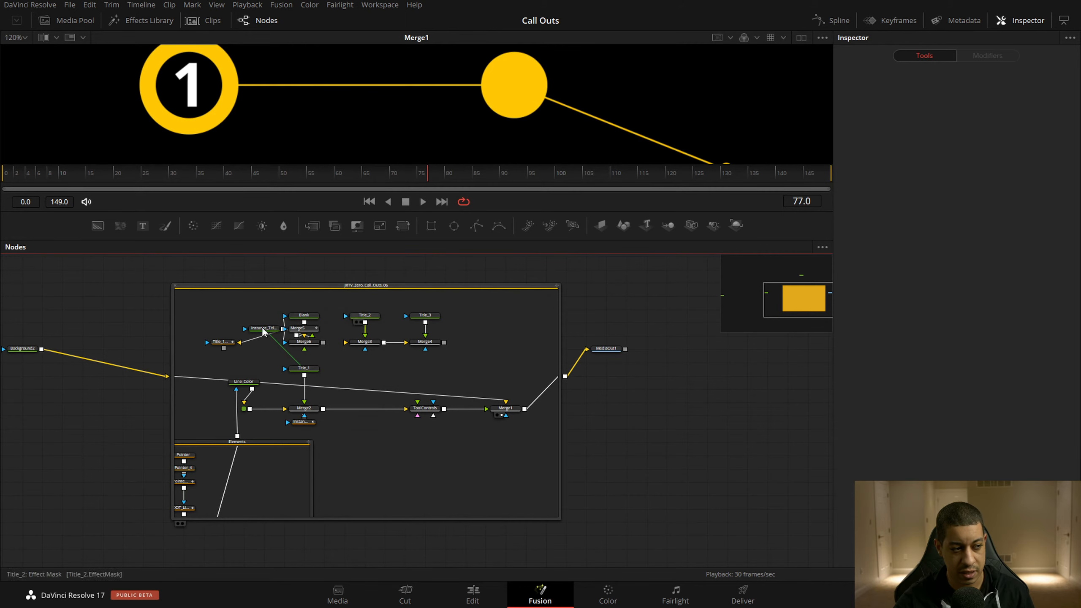
left_click(346, 455)
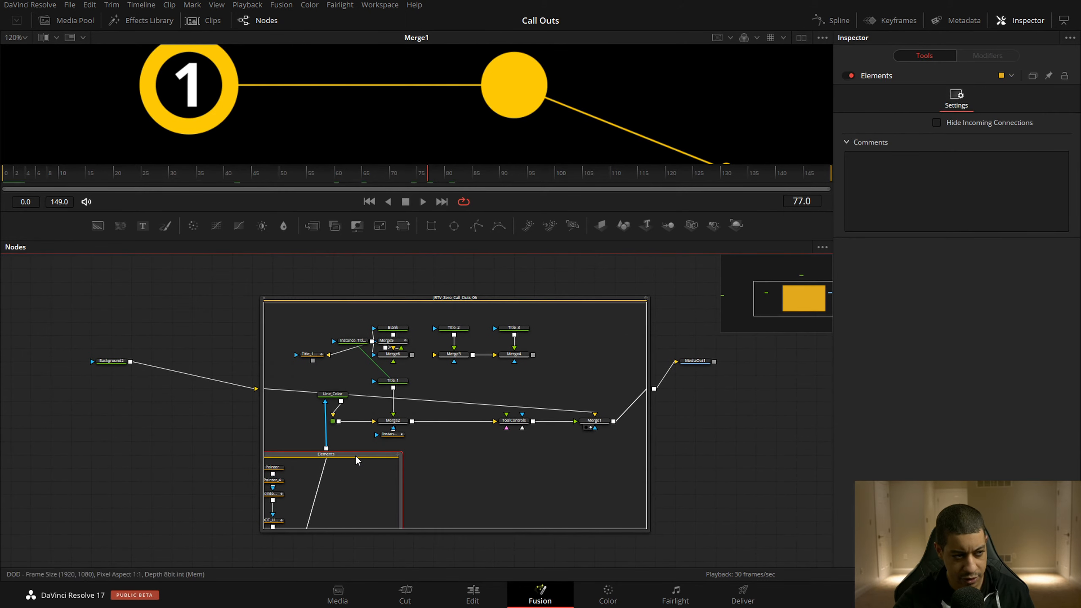
left_click_drag(346, 455, 375, 407)
key("ctrl+e")
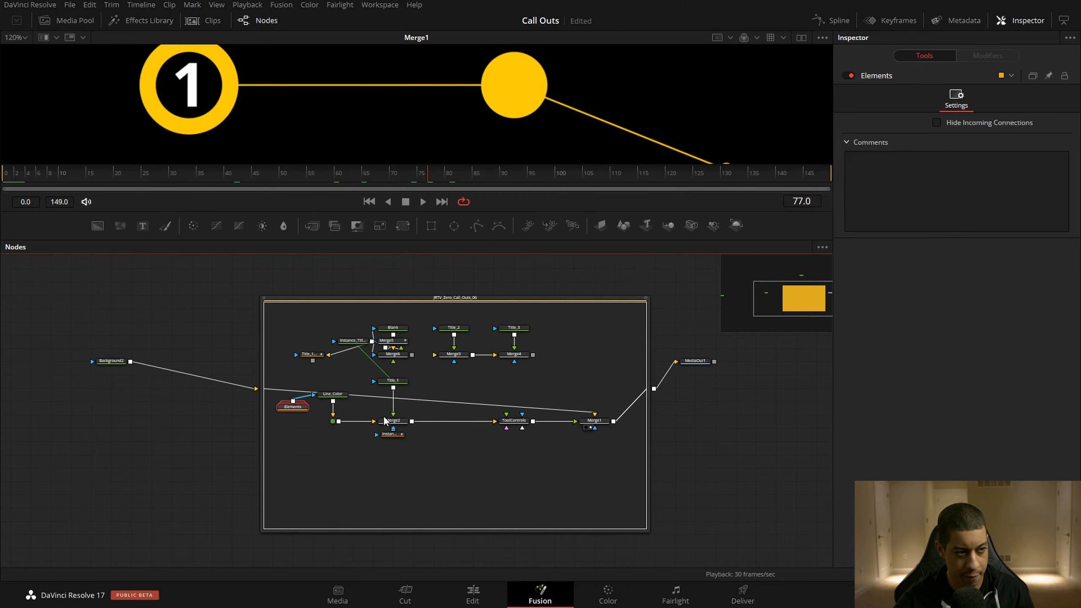
left_click(517, 301)
key("ctrl+e")
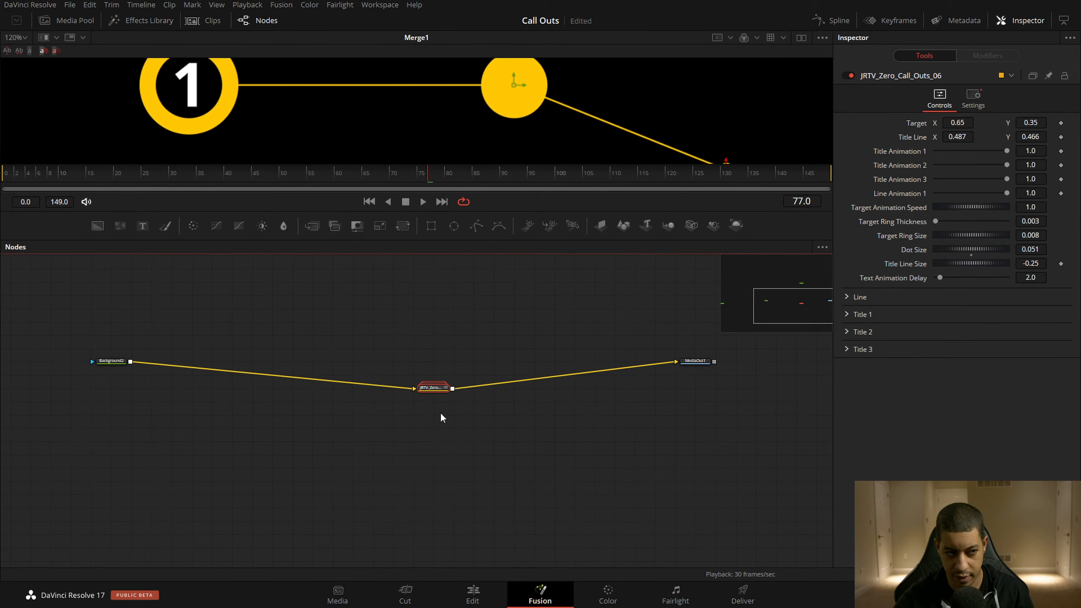
key("ctrl+e")
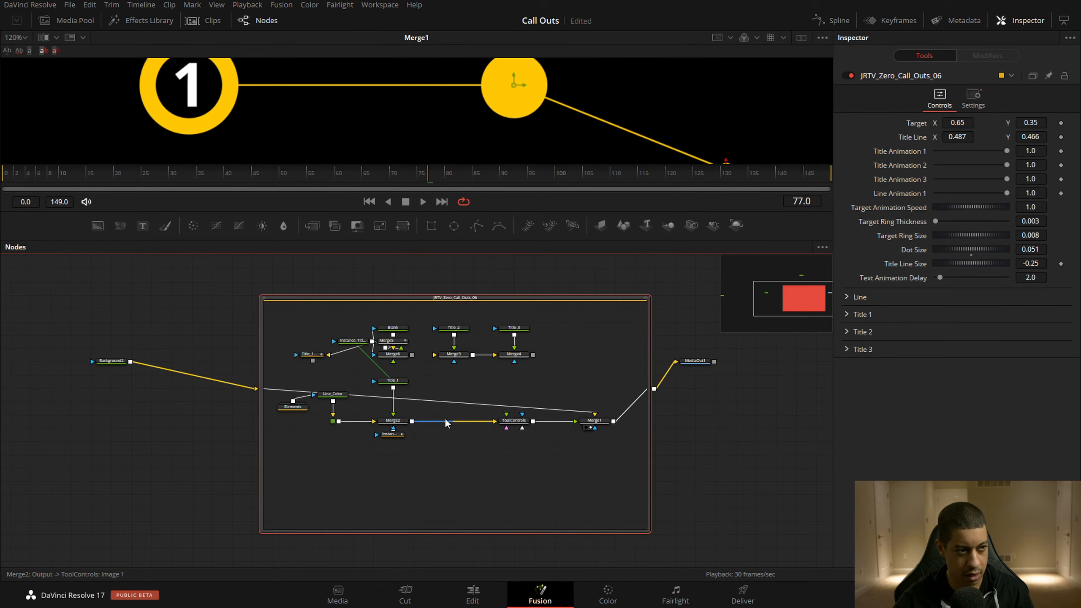
Expand the Elements group inside JRTV_Zero_Call_Outs_06 and save the project
left_click(303, 403)
left_click_drag(420, 450, 440, 420)
double_click(323, 381)
left_click_drag(530, 438, 745, 497)
key("ctrl+s")
left_click_drag(585, 464, 598, 496)
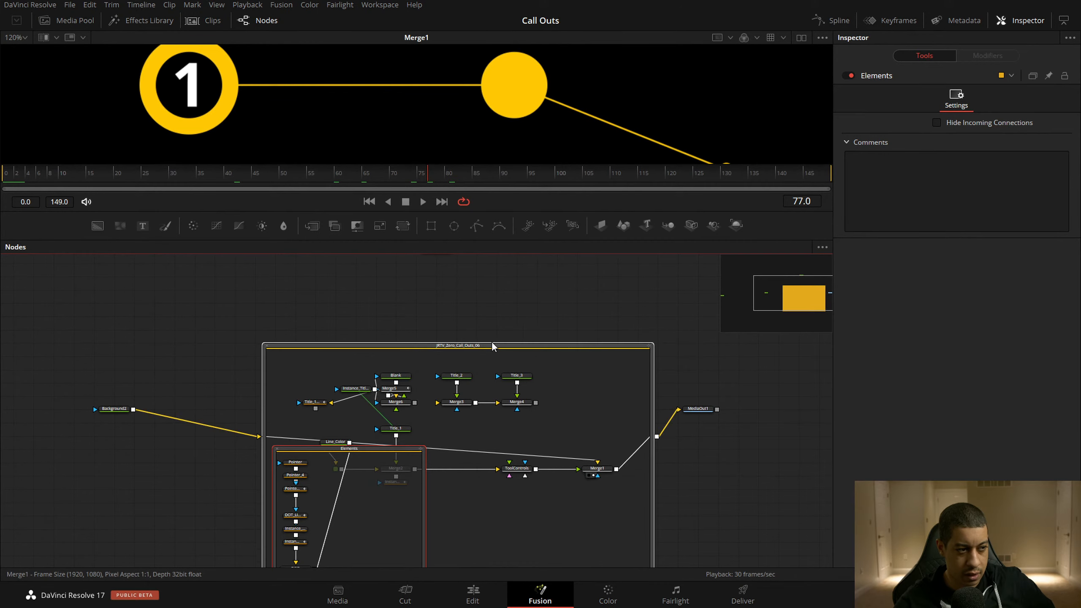
Reposition the JRTV_Zero_Call_Outs_06 group and MediaOut1 with more space between them, and show the ToolControls settings
left_click_drag(498, 346, 463, 294)
left_click_drag(683, 415, 723, 416)
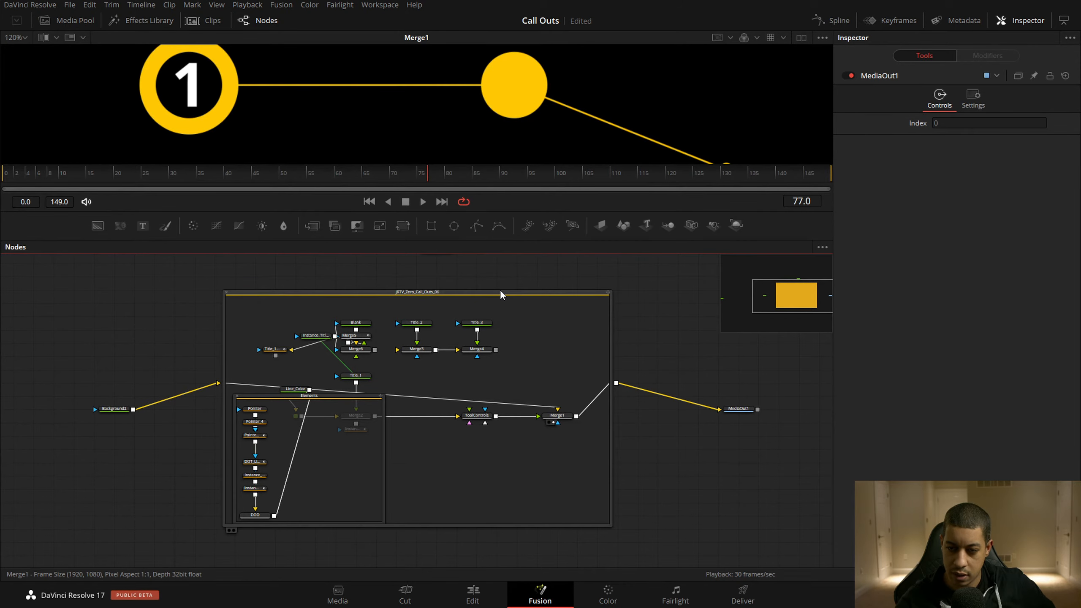
mouse_move(500, 293)
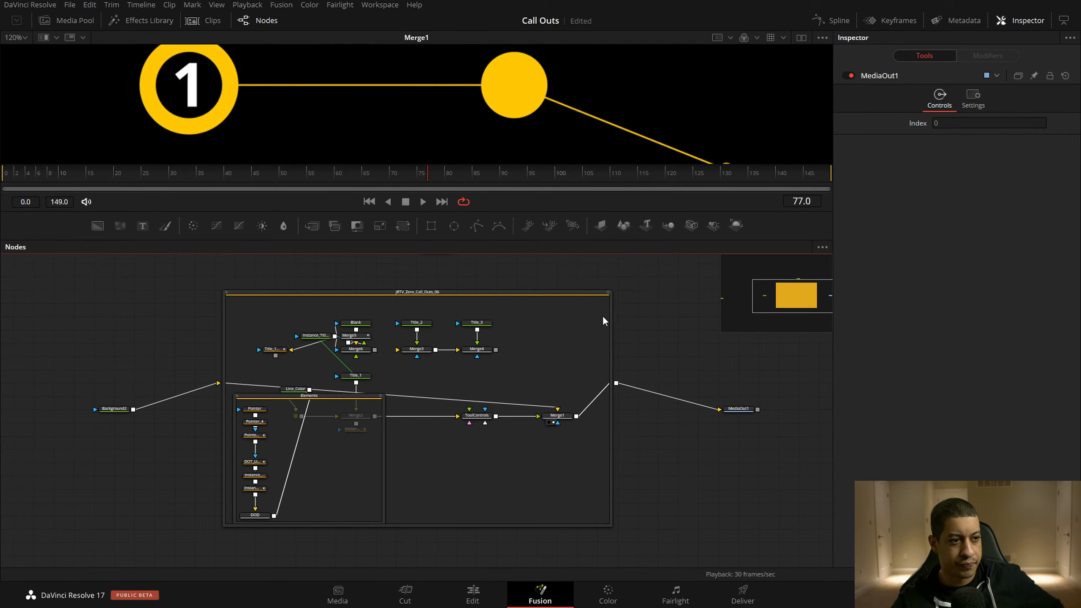
left_click(465, 419)
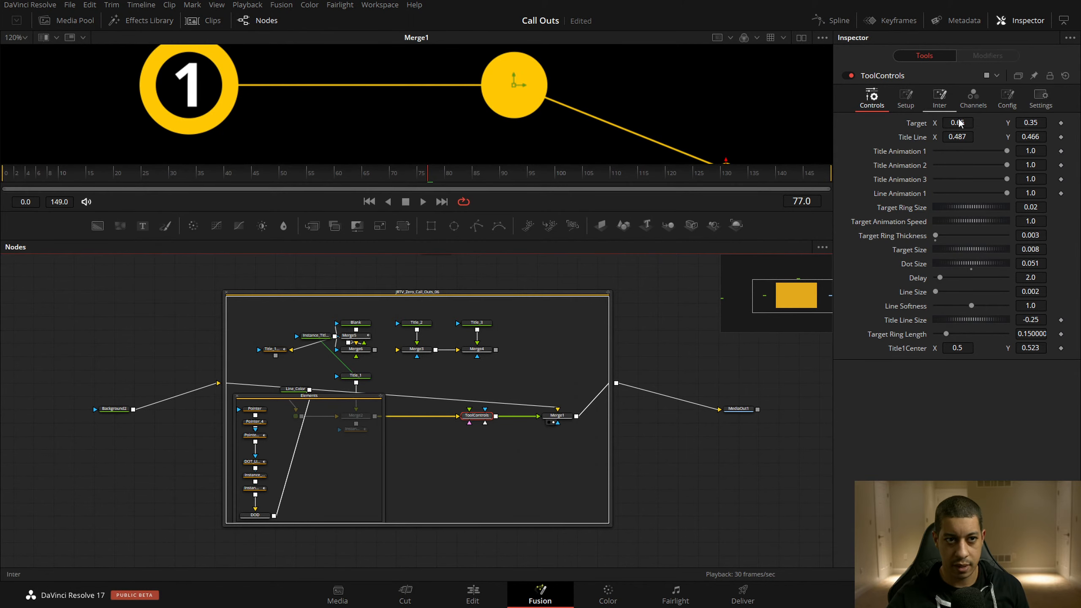
Switch to the Edit page and select the 4K_jpeg_gloomy_snow_highway clip on the timeline
left_click(476, 590)
left_click(573, 487)
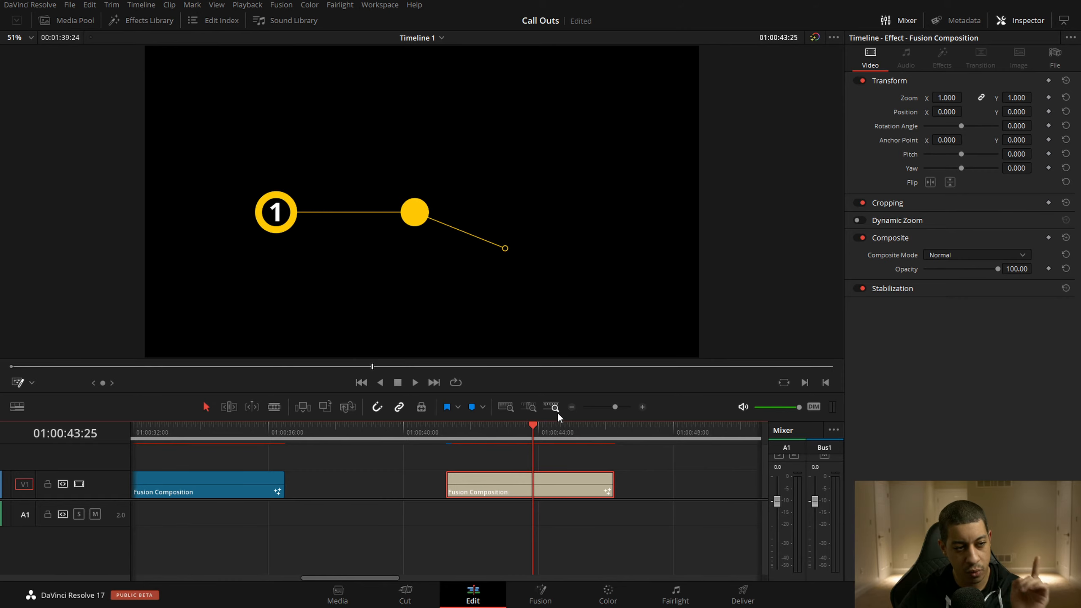
left_click(572, 408)
left_click(571, 407)
left_click(543, 429)
left_click_drag(543, 428, 536, 433)
left_click(530, 490)
Zoom the timeline in on the highway clip, park the playhead inside it, and show its JRTV_Zero_Call_Outs_01 effect controls
left_click(642, 407)
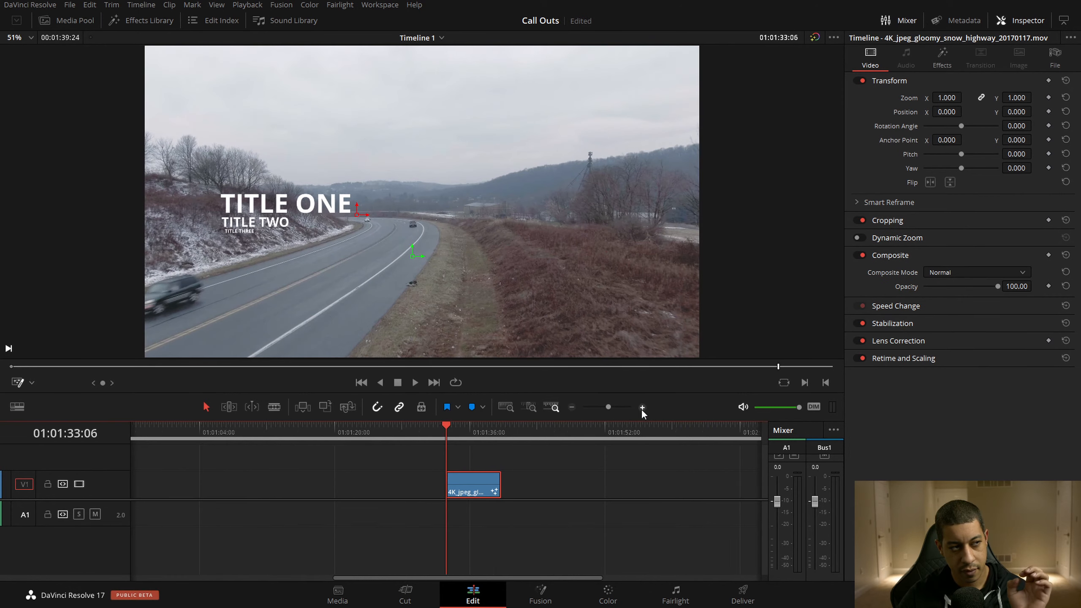
left_click(642, 407)
left_click(503, 428)
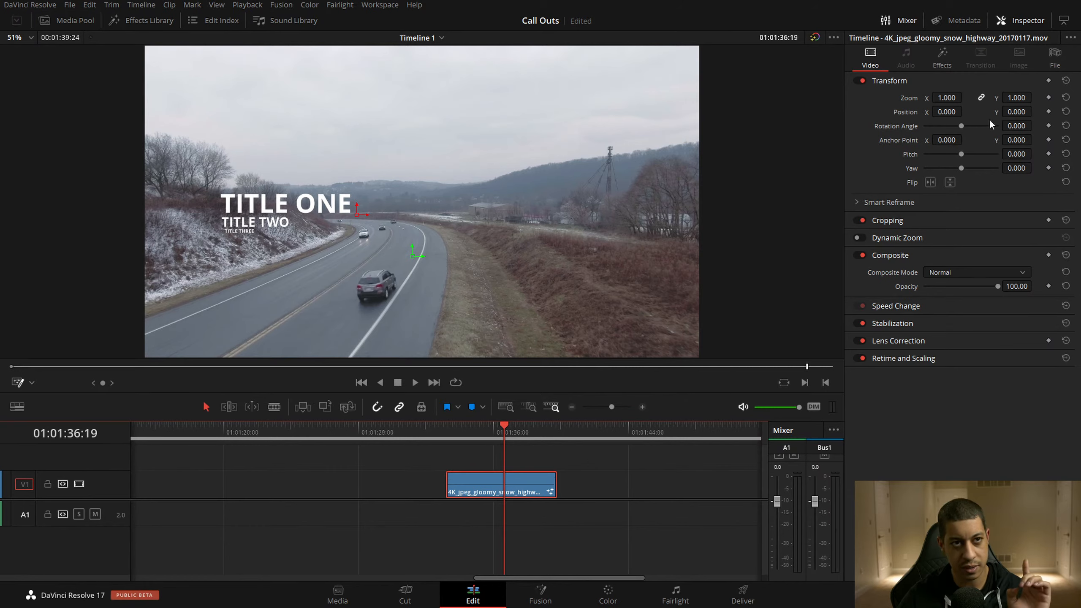
left_click(951, 63)
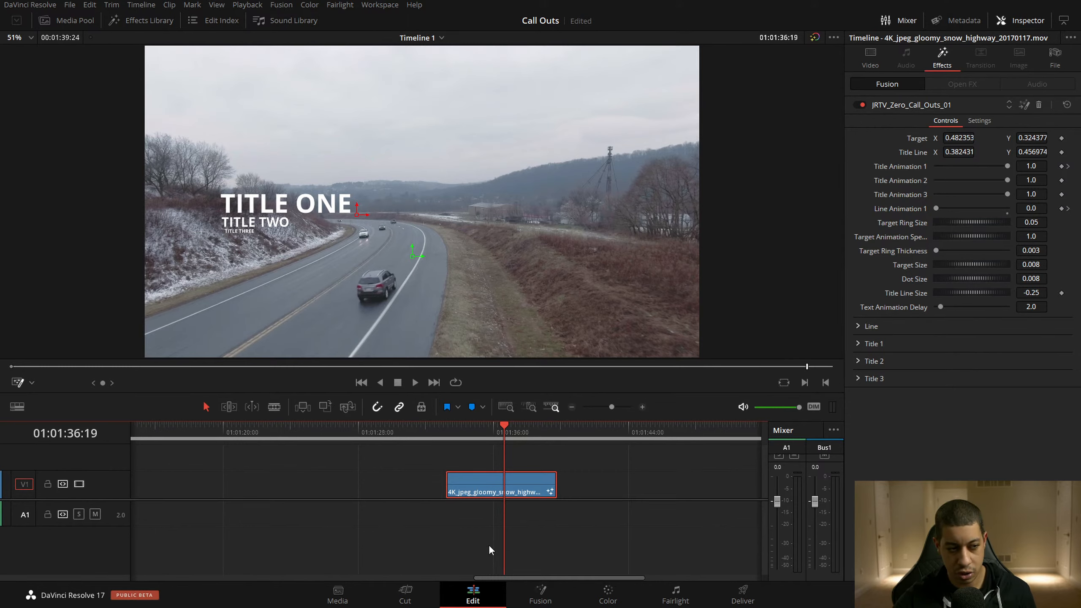
Trim about three frames off the end of the highway clip and reselect the clip
right_click(512, 496)
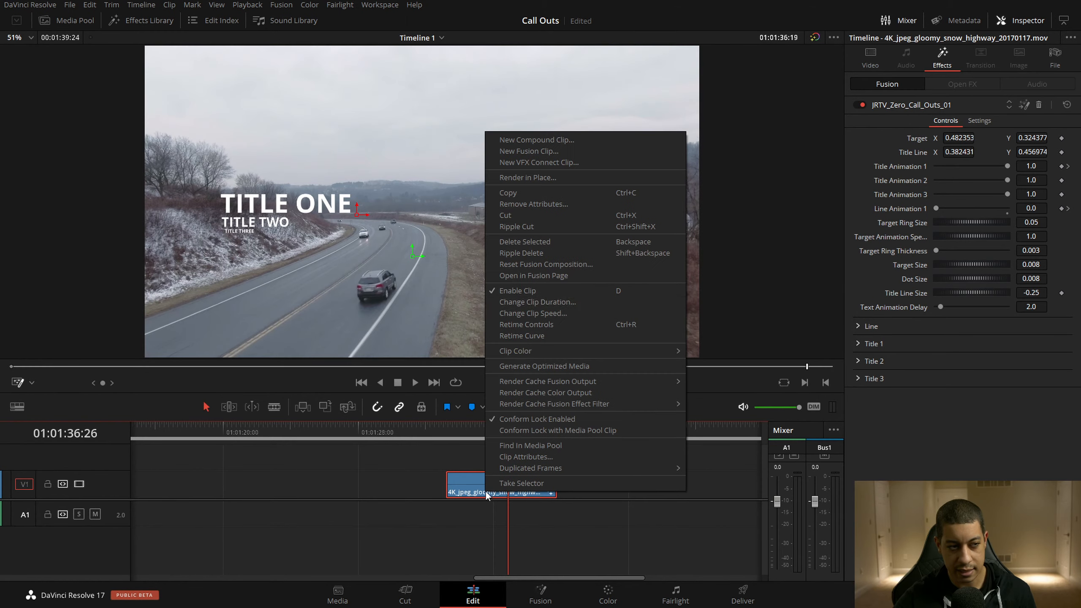
left_click(691, 548)
left_click_drag(556, 490, 553, 493)
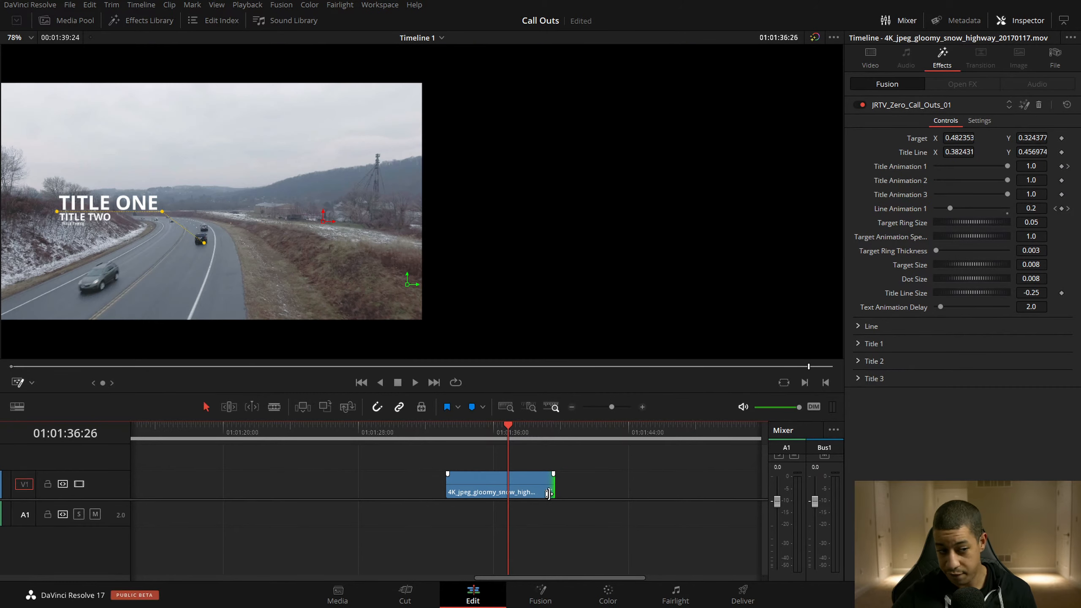
double_click(547, 493)
left_click(545, 495)
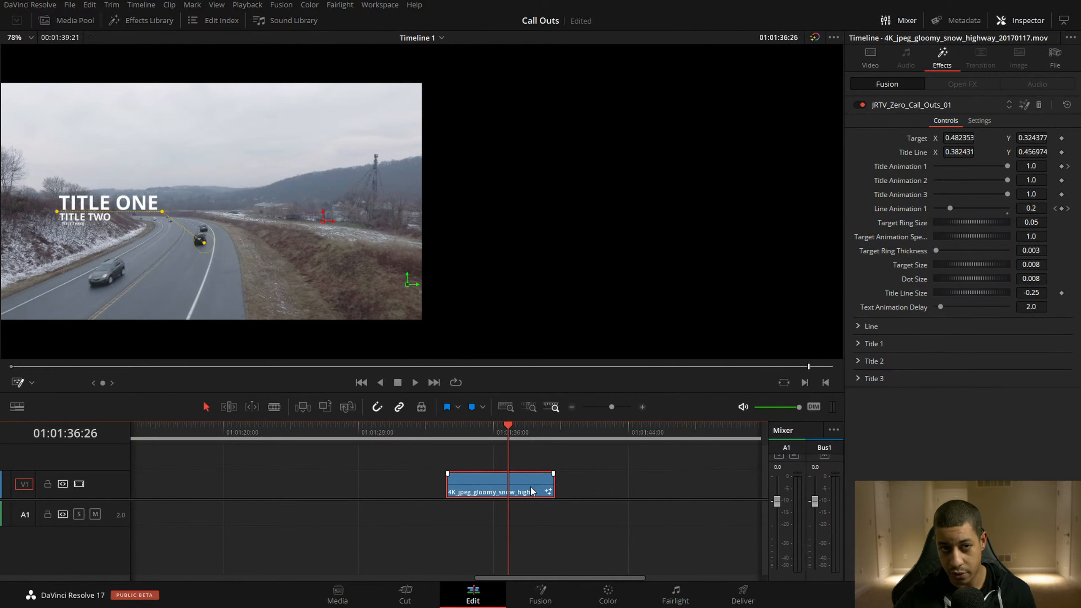
right_click(530, 486)
left_click(569, 556)
Scrub through the highway clip to check the call-out, and park the playhead at 01:01:36:09
left_click_drag(507, 428, 463, 436)
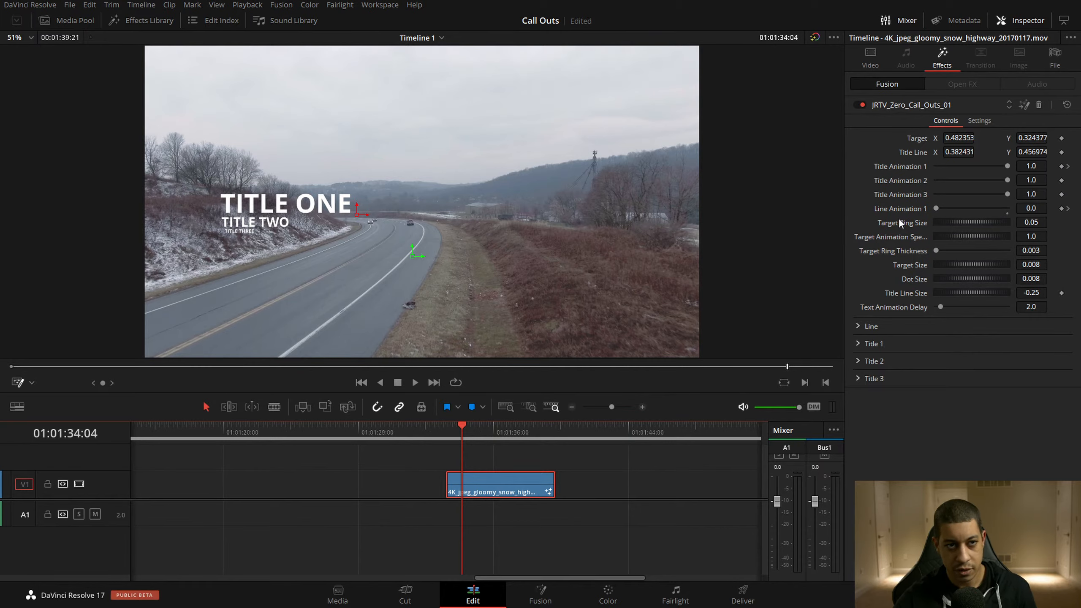
left_click_drag(487, 430, 480, 433)
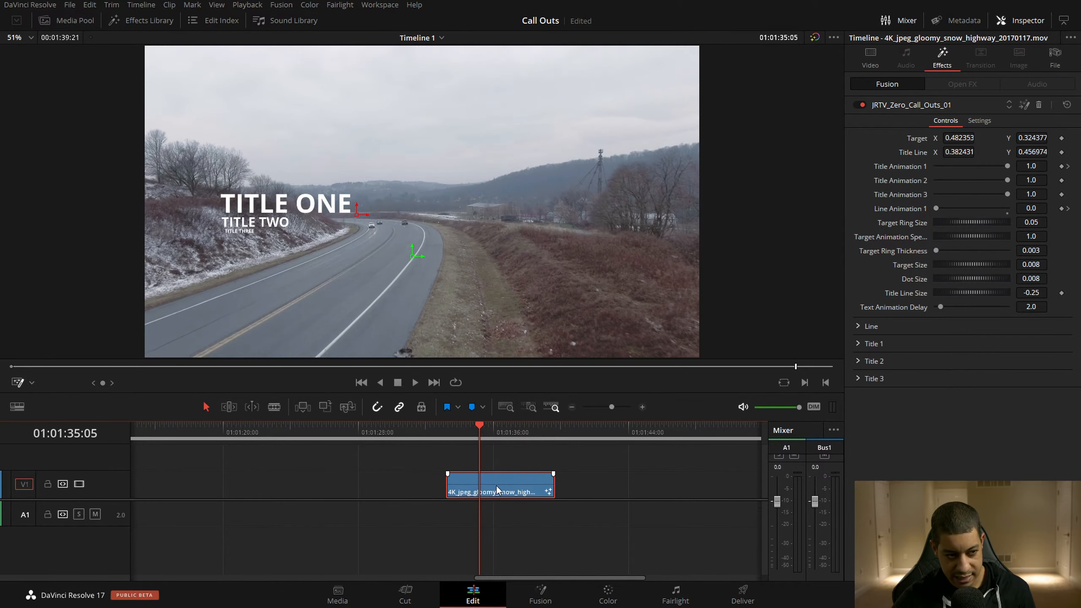
left_click_drag(485, 433, 494, 434)
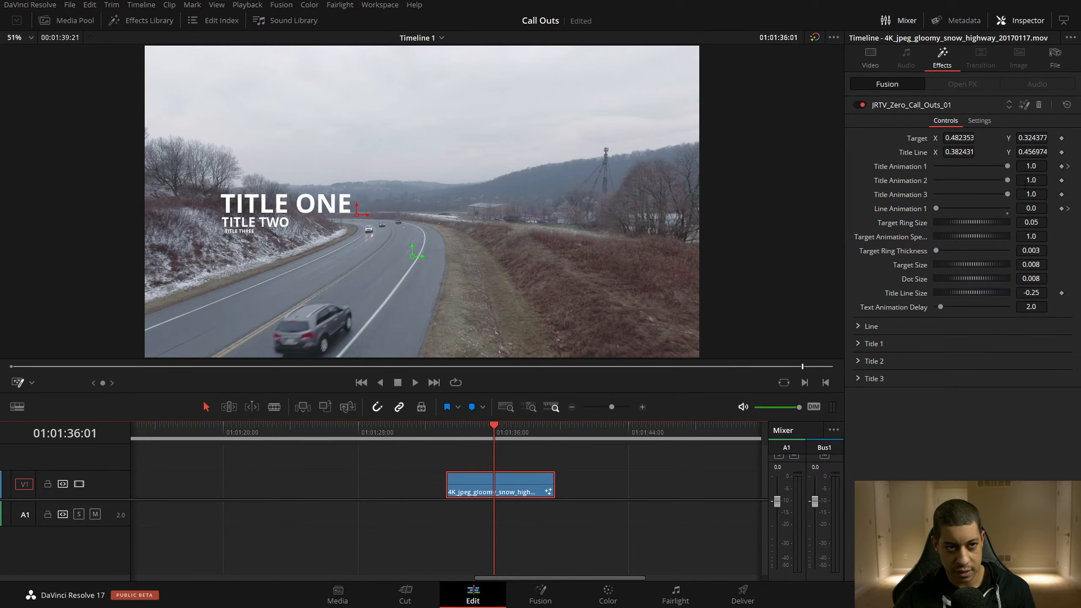
left_click_drag(495, 435, 498, 434)
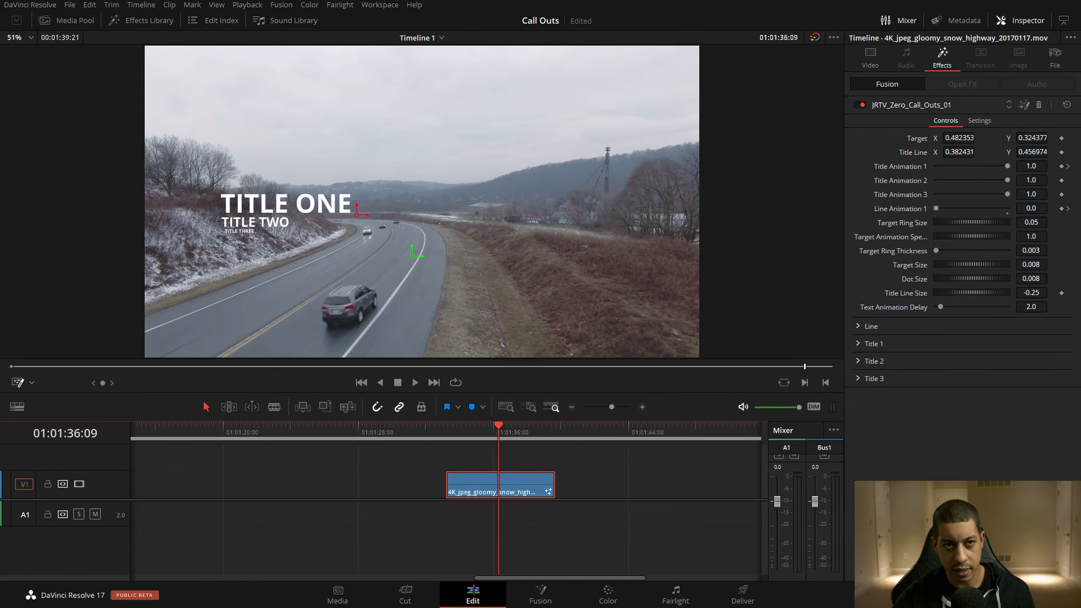
Open the highway clip's JRTV_Zero_Call_Outs_01 effect in Fusion and inspect the group's parameters in the Spline editor
left_click(1024, 105)
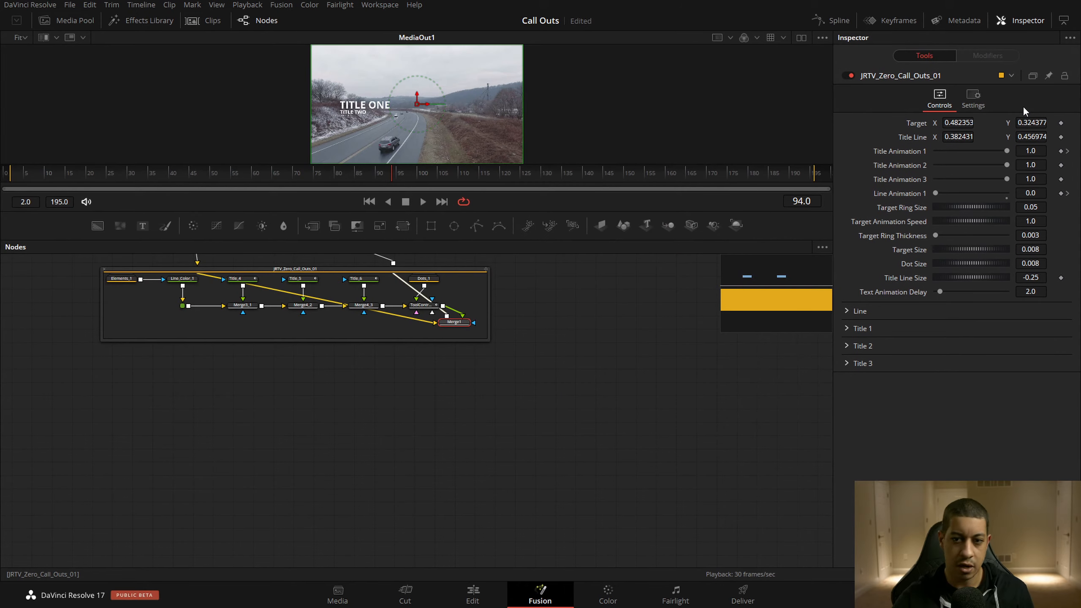
left_click(828, 21)
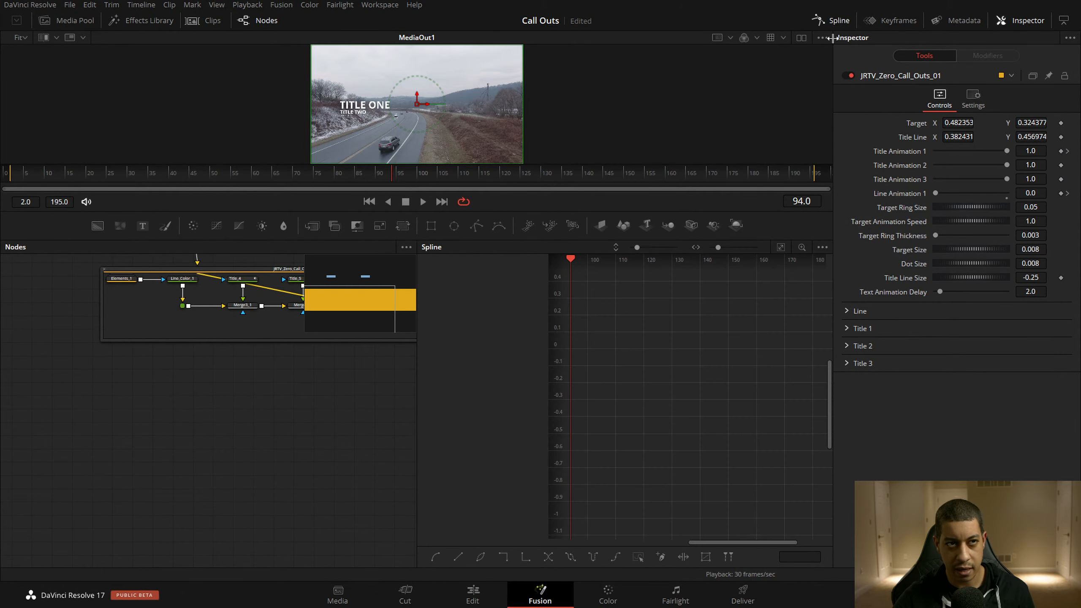
left_click_drag(291, 361, 210, 474)
left_click(261, 381)
scroll(500, 460, "down", 15)
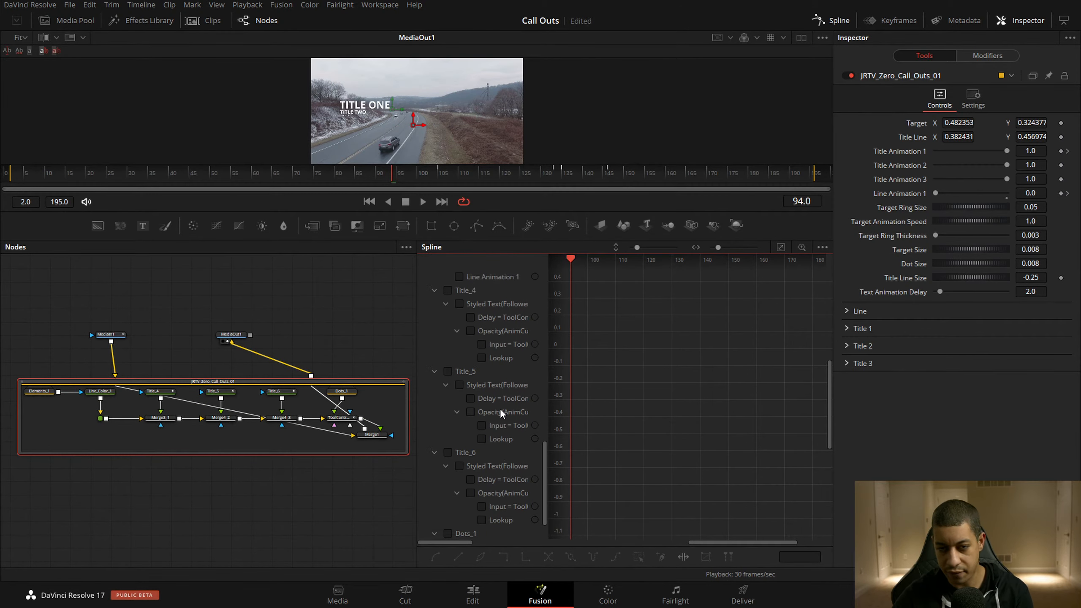
scroll(500, 408, "up", 15)
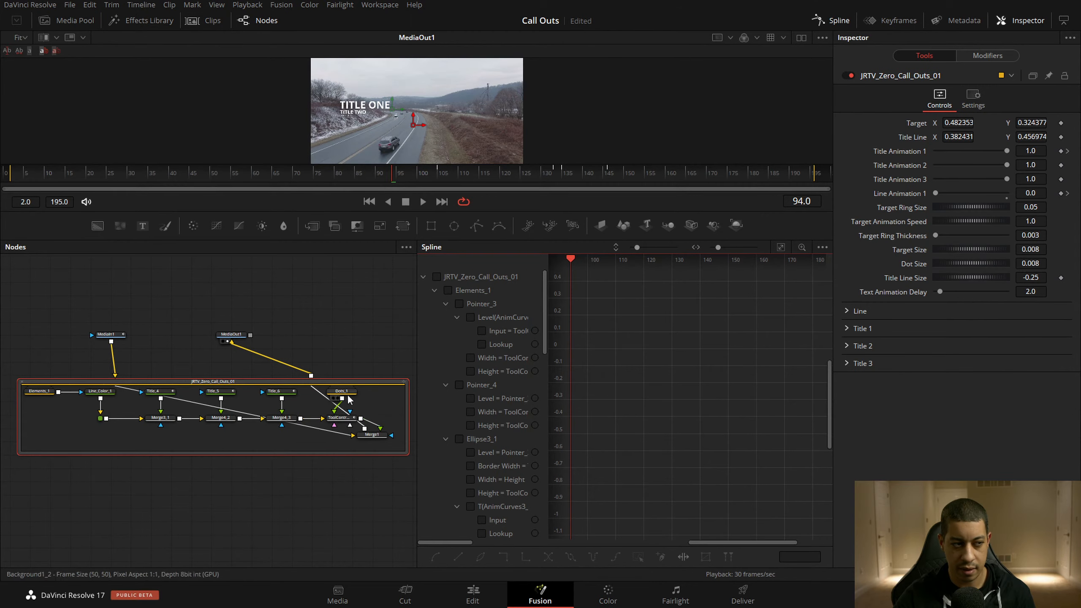
Select the ToolControls_1 node and show the group's animation curves in the Spline editor
left_click(336, 422)
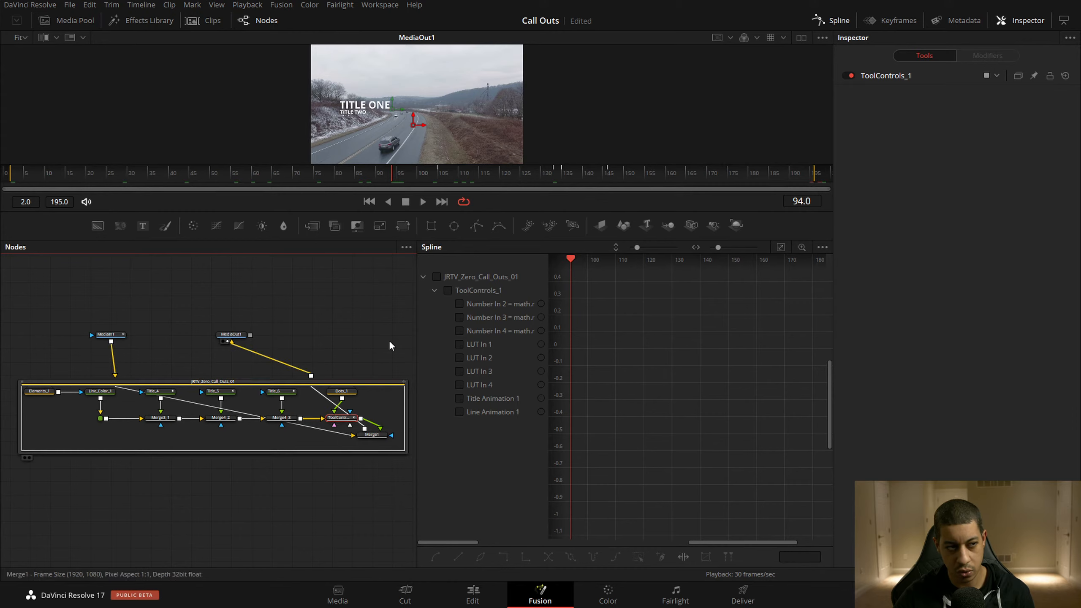
left_click(437, 277)
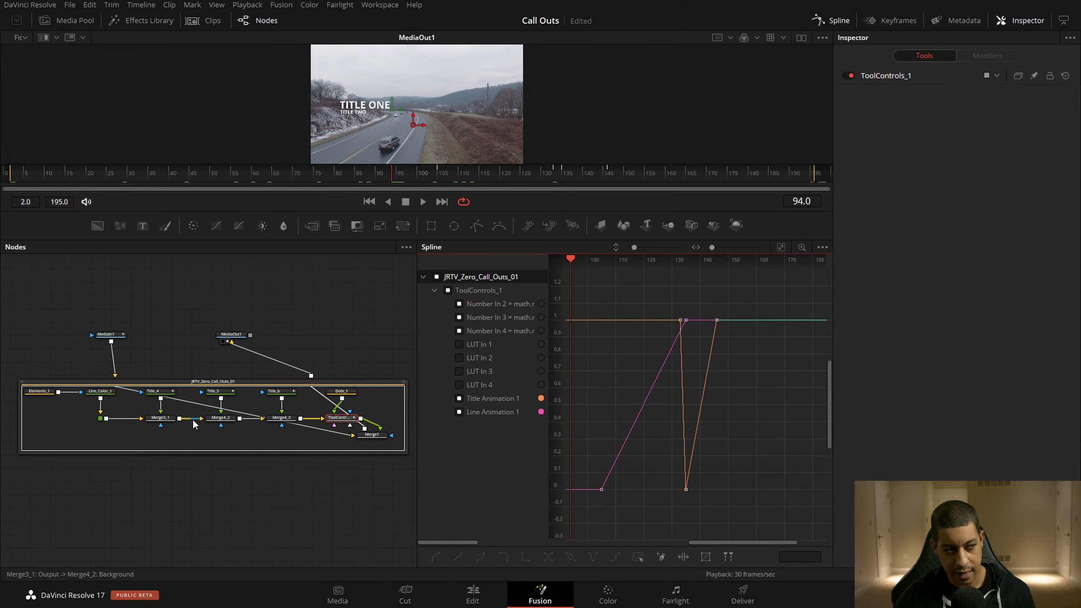
mouse_move(332, 454)
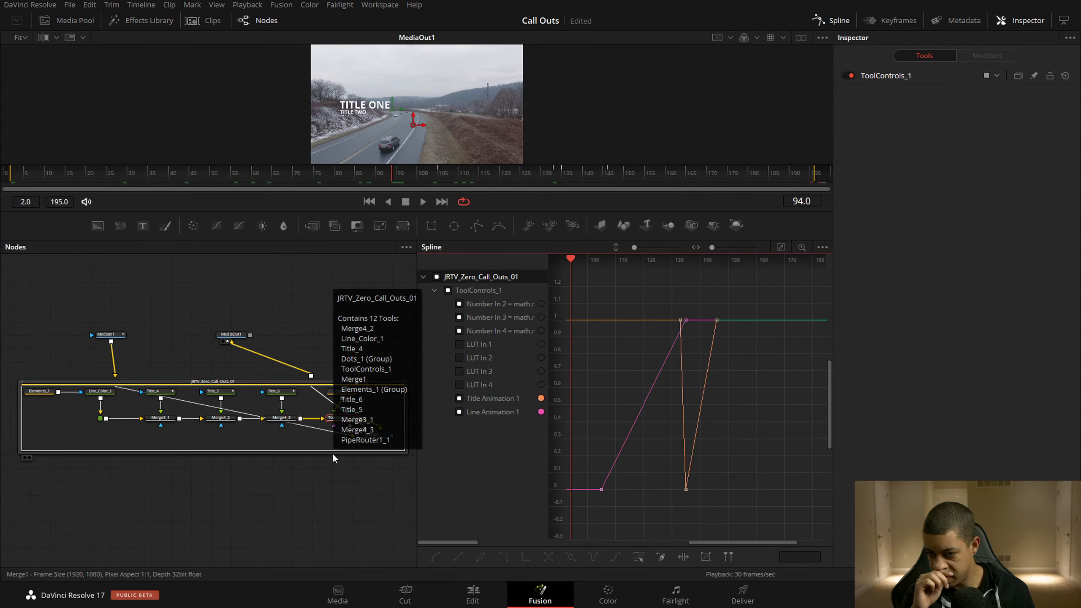
left_click_drag(267, 290, 273, 335)
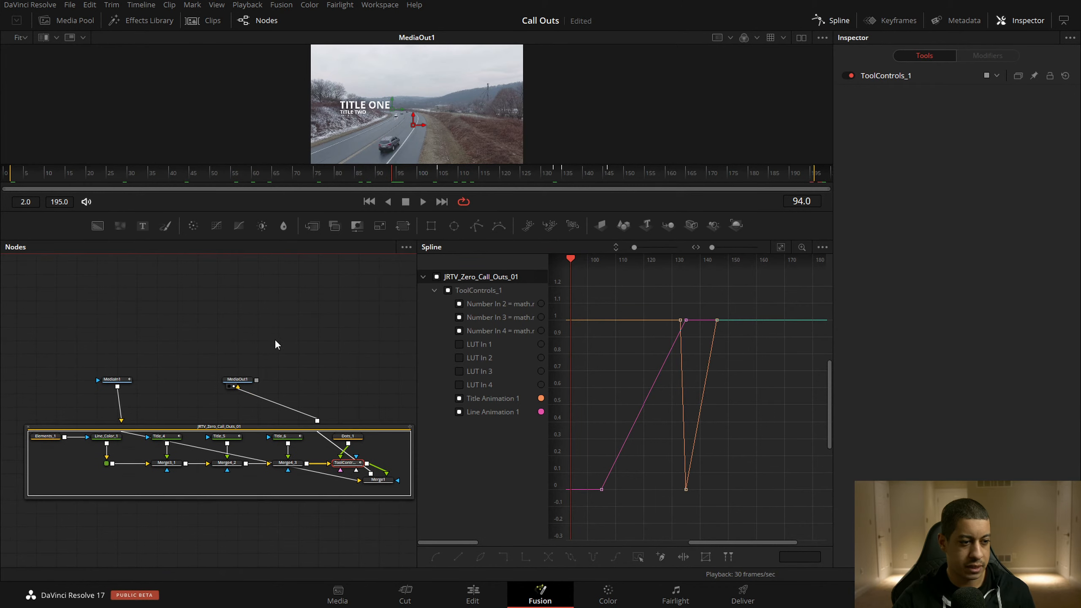
Return to the Edit page, place the playhead over the beige Fusion Composition clip, and open it in Fusion
left_click(471, 594)
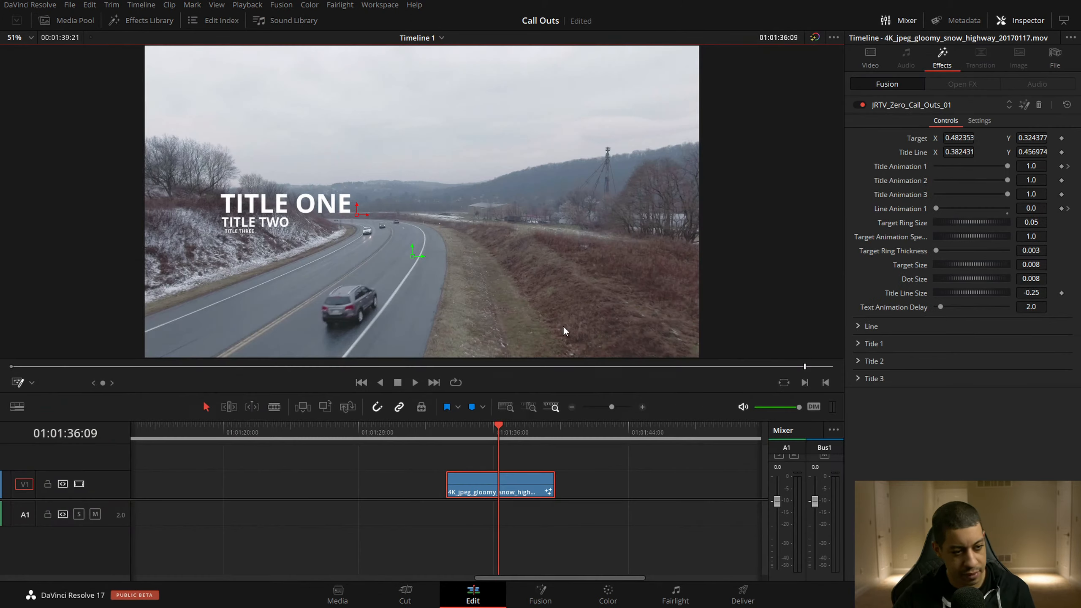
scroll(634, 477, "left", 4)
left_click(573, 406)
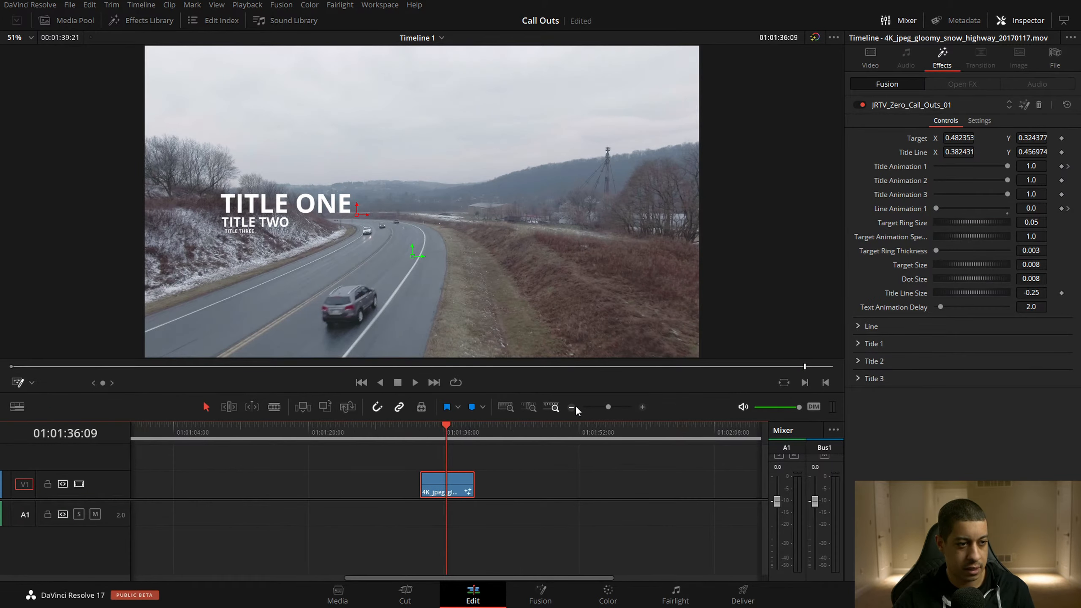
left_click(573, 406)
left_click(218, 428)
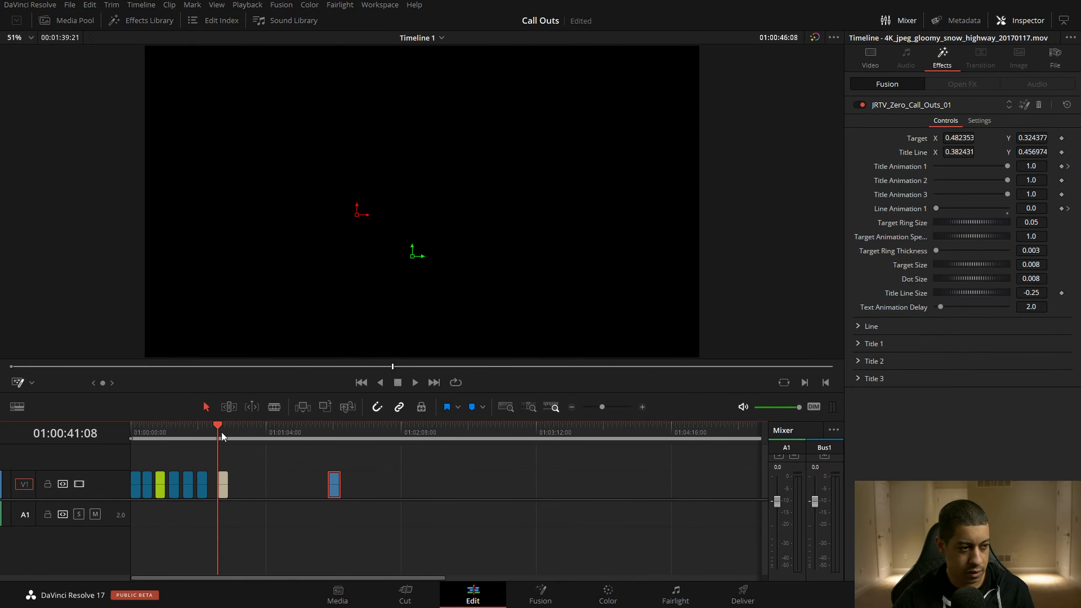
left_click(642, 407)
left_click(477, 429)
left_click(543, 594)
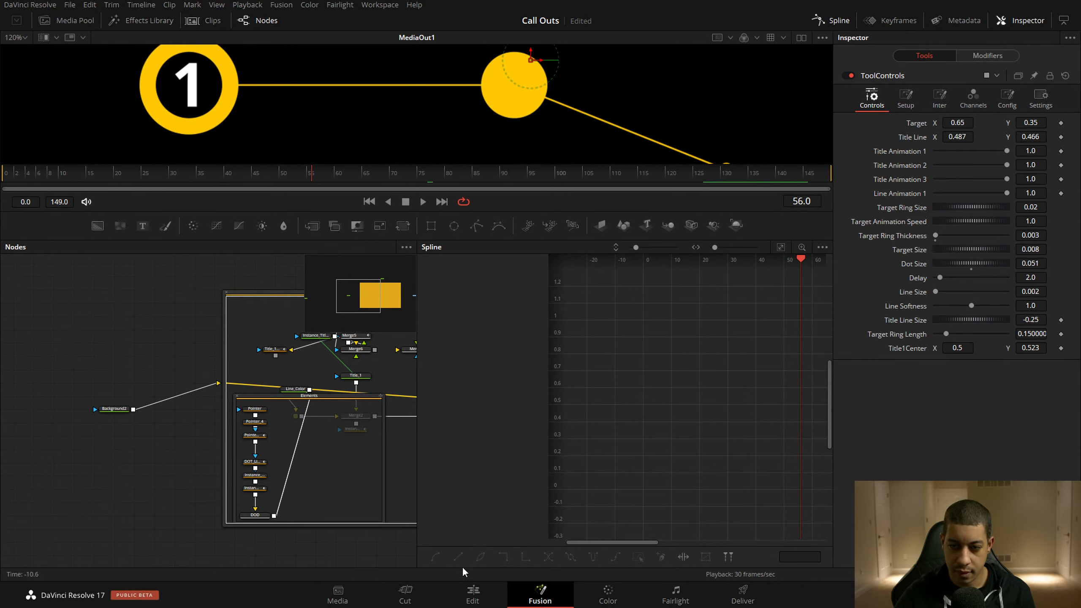
Save the project and nudge the Elements group slightly upward inside JRTV_Zero_Call_Outs_06
left_click_drag(234, 482, 122, 502)
mouse_move(156, 282)
left_mouse_down()
mouse_move(96, 279)
mouse_move(127, 268)
mouse_move(134, 295)
left_mouse_up()
key("ctrl+s")
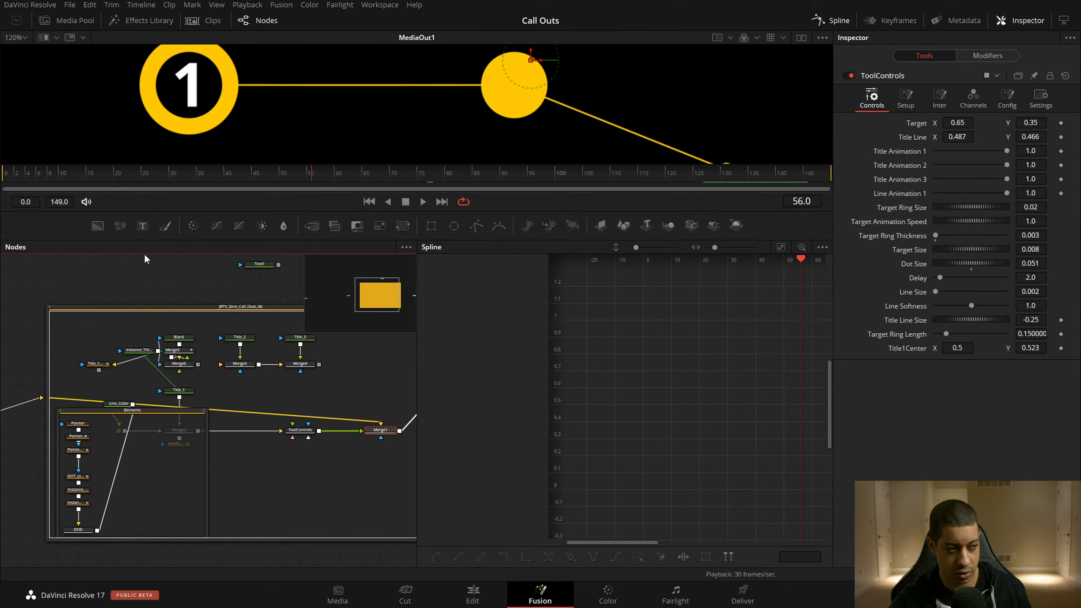
mouse_move(158, 411)
left_mouse_down()
mouse_move(198, 410)
mouse_move(132, 374)
mouse_move(147, 403)
left_mouse_up()
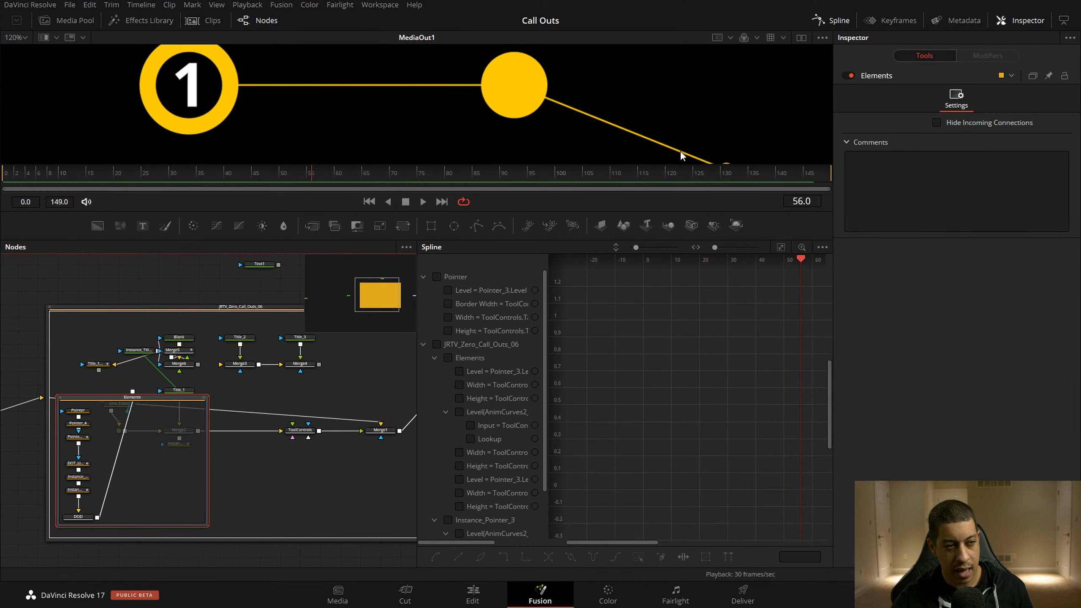
Close the Spline editor and move MediaOut1 farther away from the JRTV_Zero_Call_Outs_06 group
left_click(831, 19)
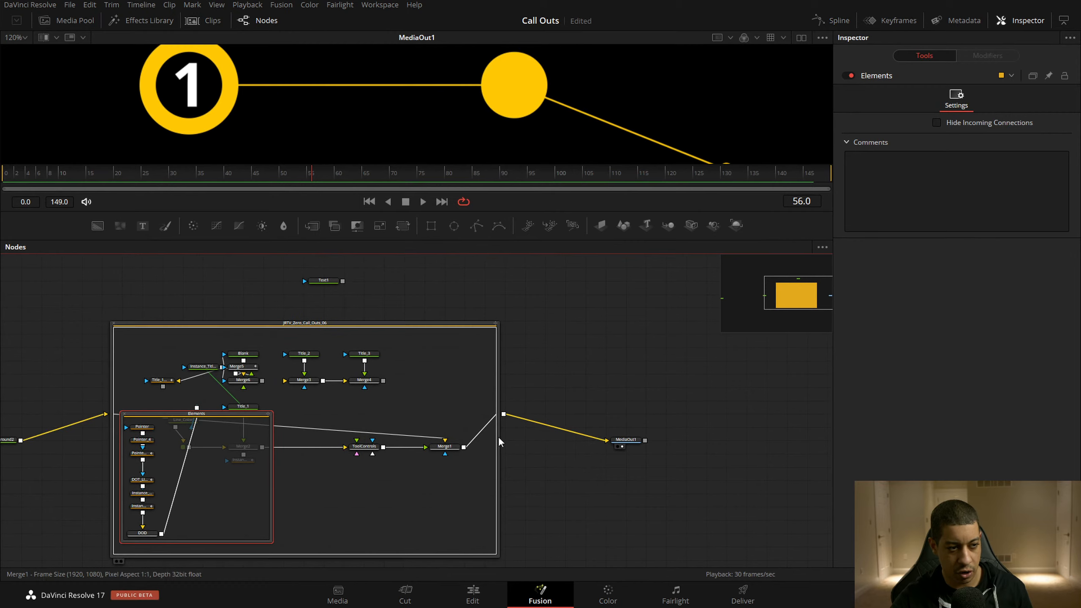
left_click(566, 467)
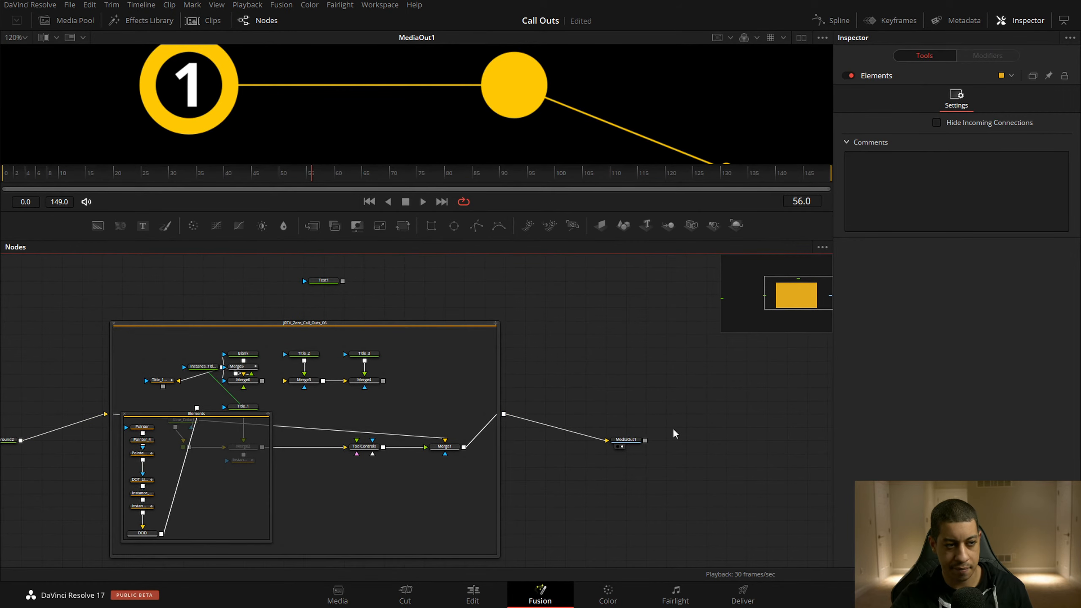
left_click(626, 440)
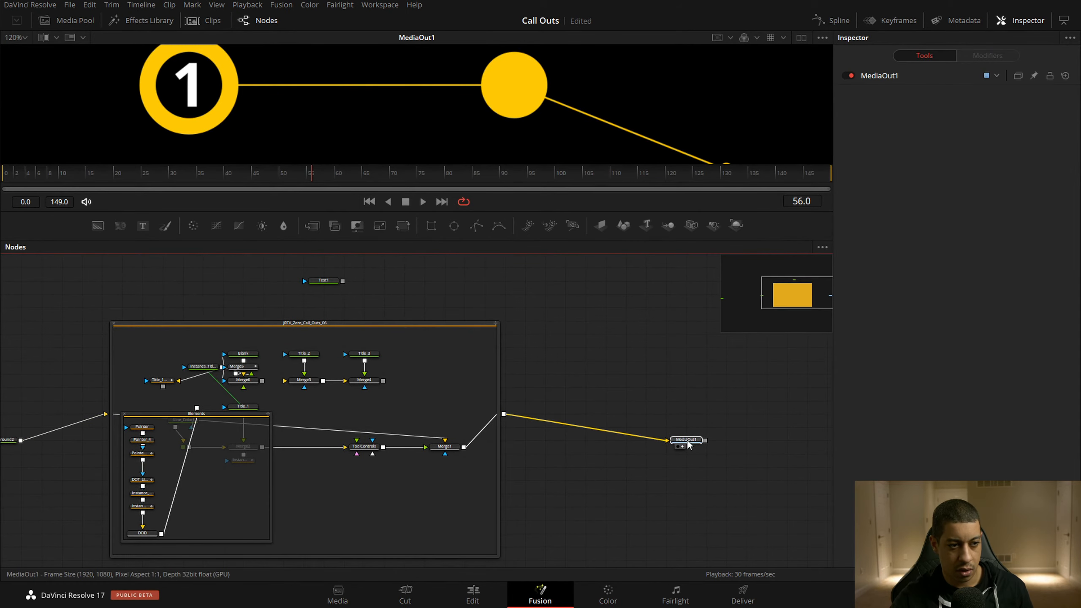
left_click_drag(627, 495, 658, 478)
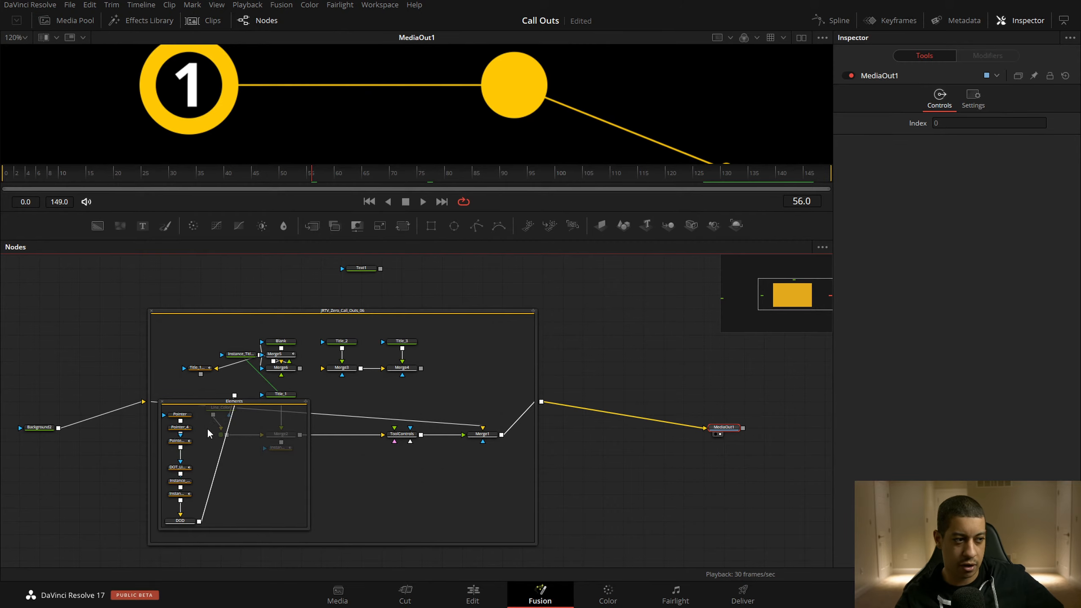
left_click_drag(601, 499, 675, 496)
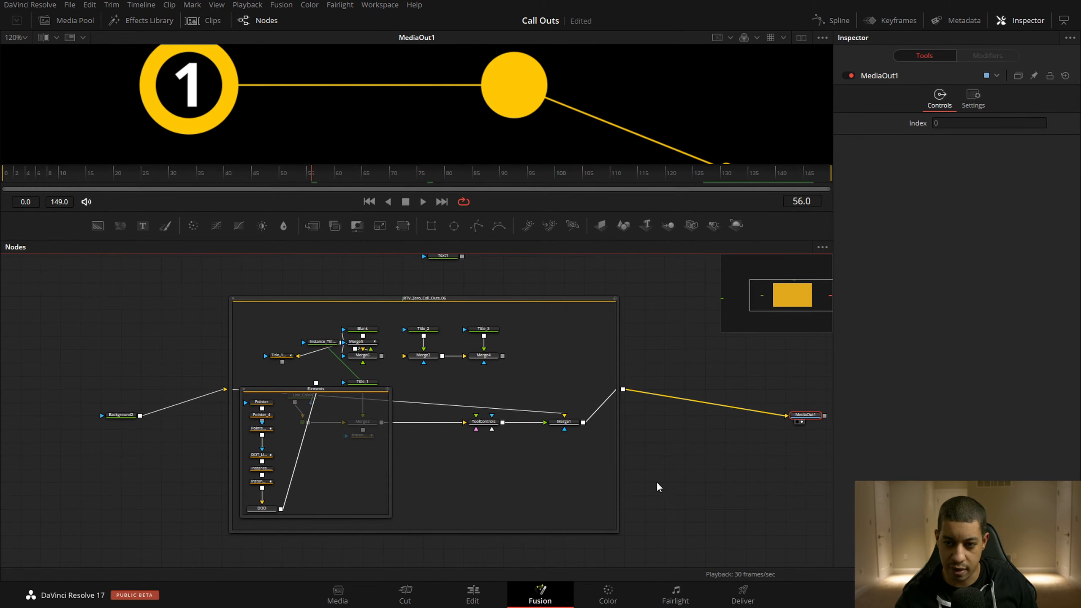
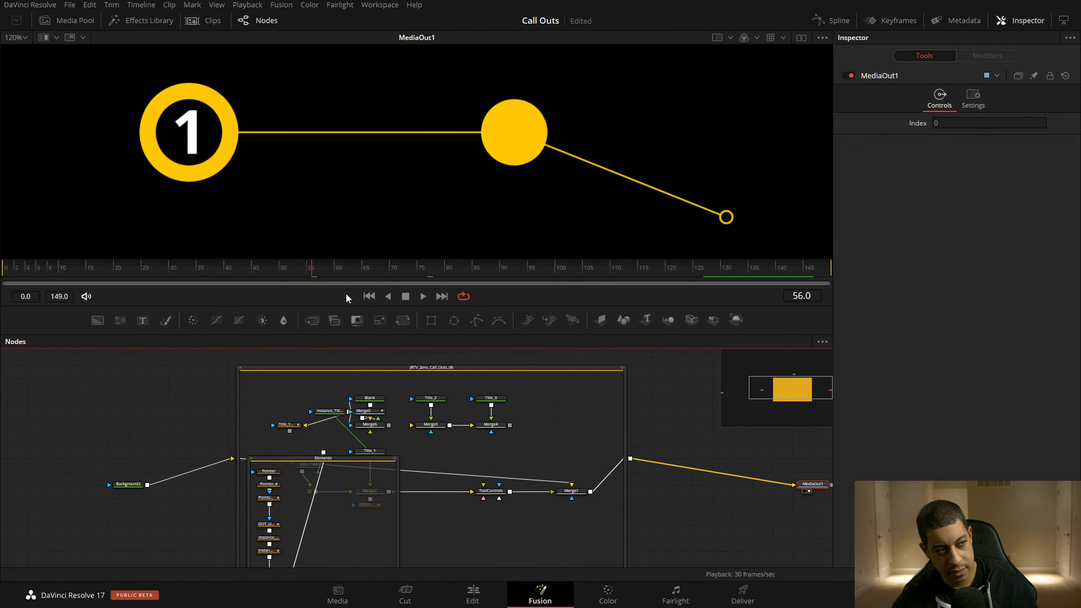
left_click_drag(682, 495, 689, 464)
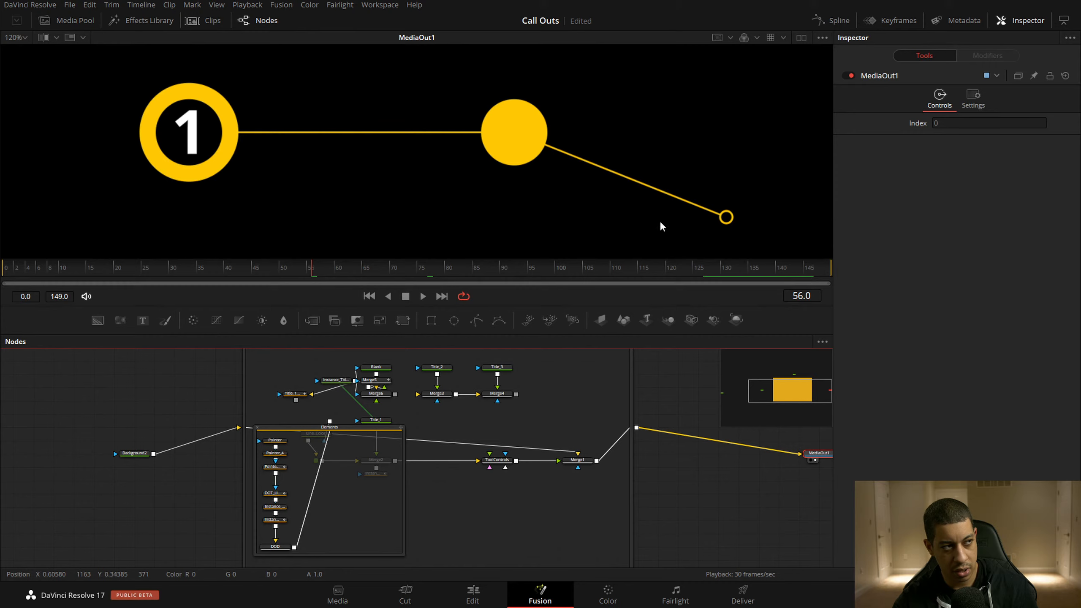
On ToolControls, try a Target Size of 0.175, undo it, and reset Dot Size to its default of 0.008
left_click(496, 460)
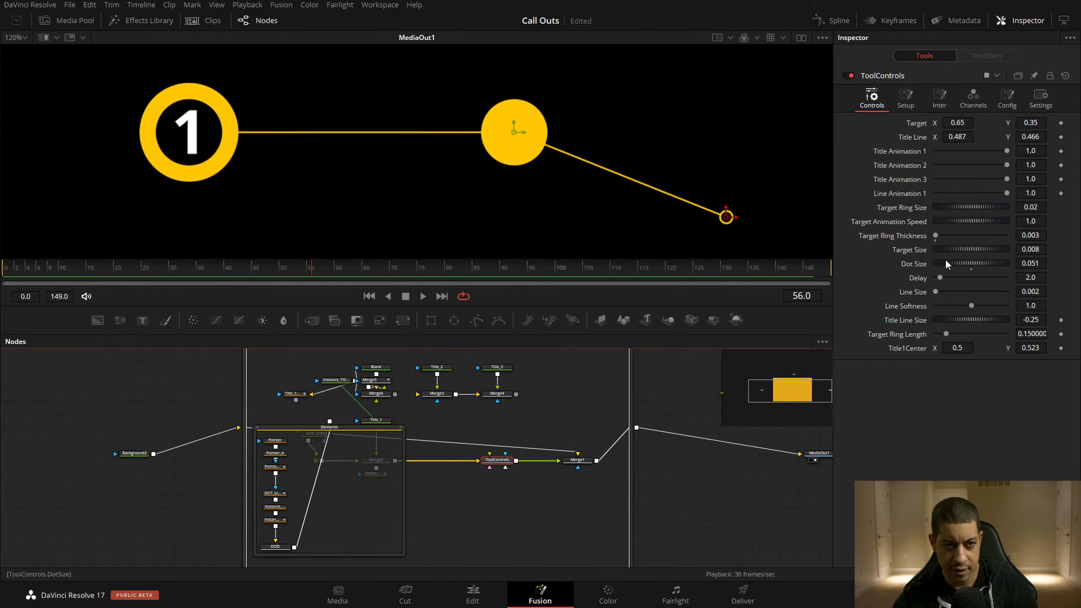
left_click_drag(950, 246, 965, 246)
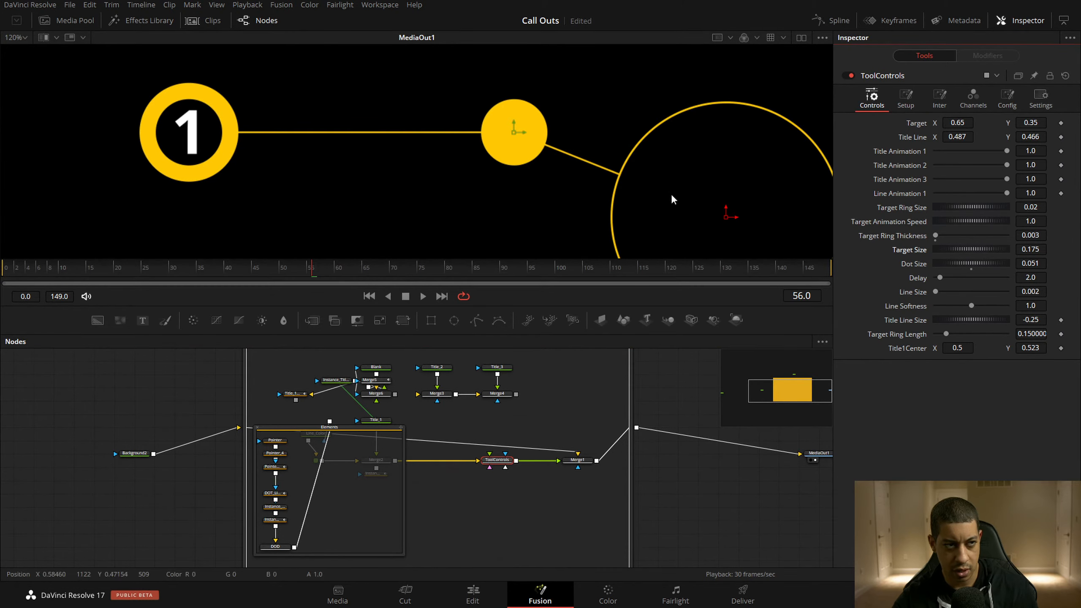
key("ctrl+z")
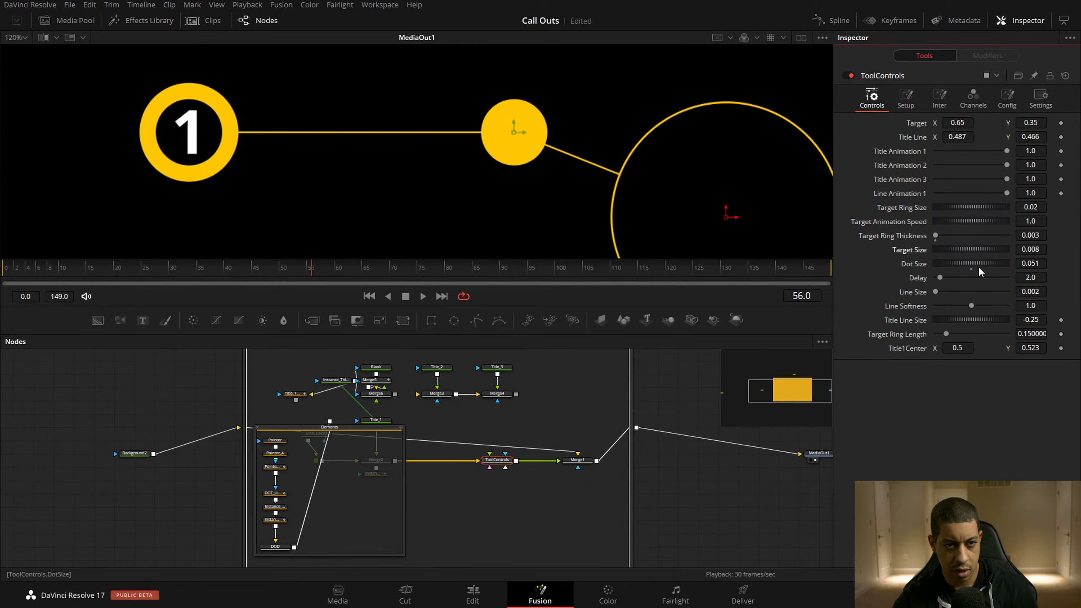
left_click(972, 269)
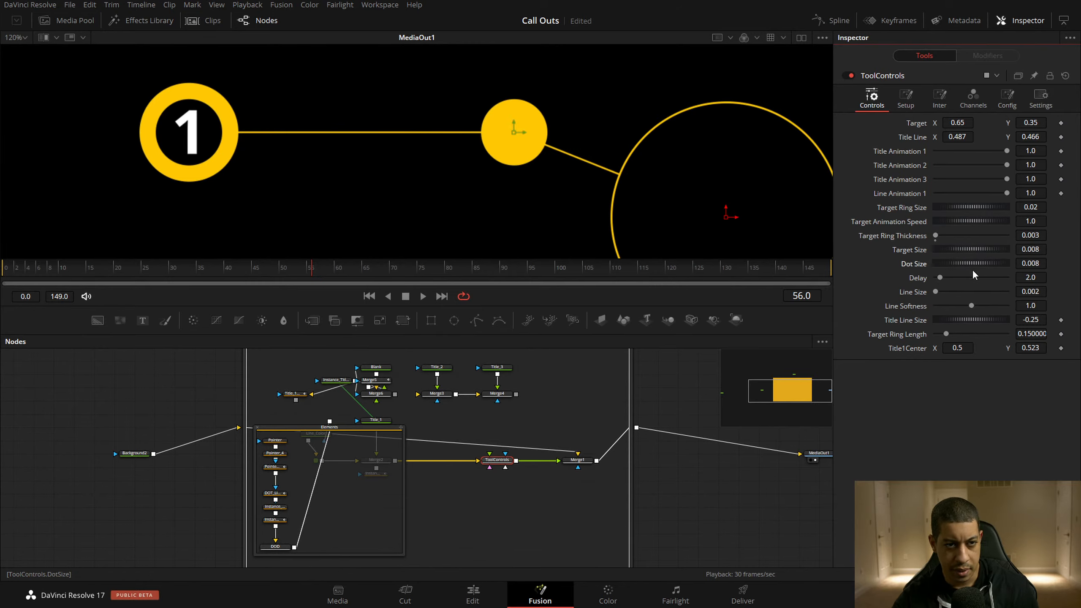
Scrub to frame 89, expand the Pointer node's controls, and copy its Width expression ToolControls.TargetSize
left_click_drag(483, 273, 498, 269)
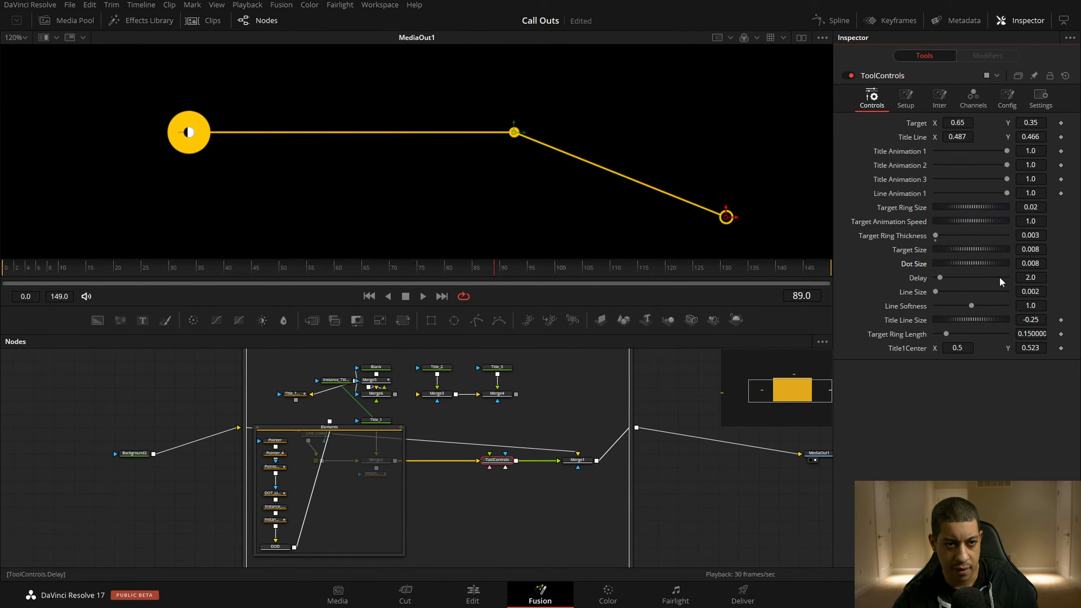
left_click_drag(687, 446, 603, 427)
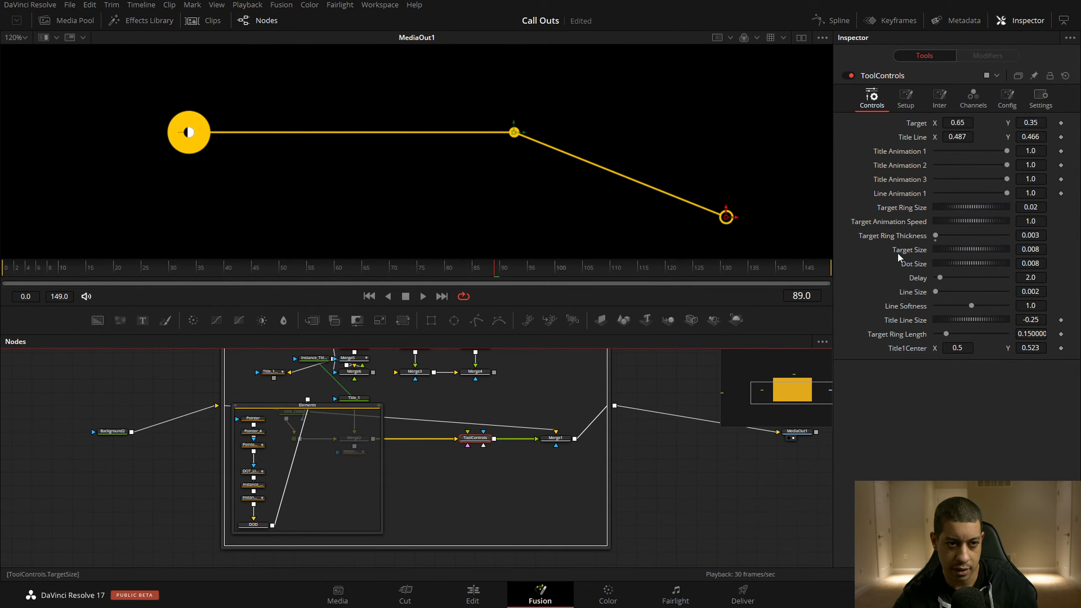
left_click_drag(671, 495, 728, 479)
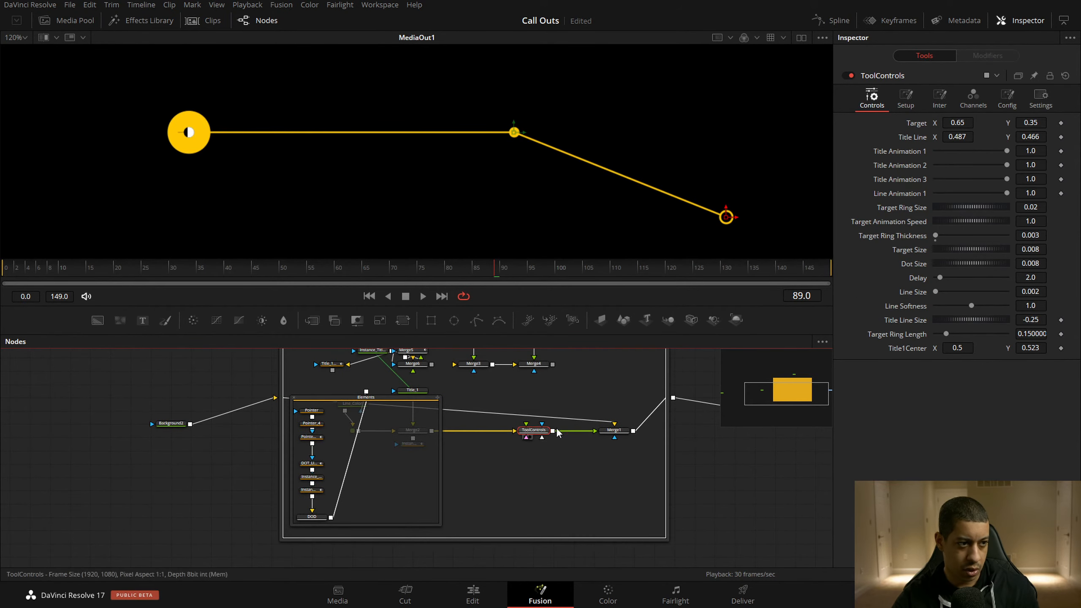
left_click_drag(484, 490, 569, 452)
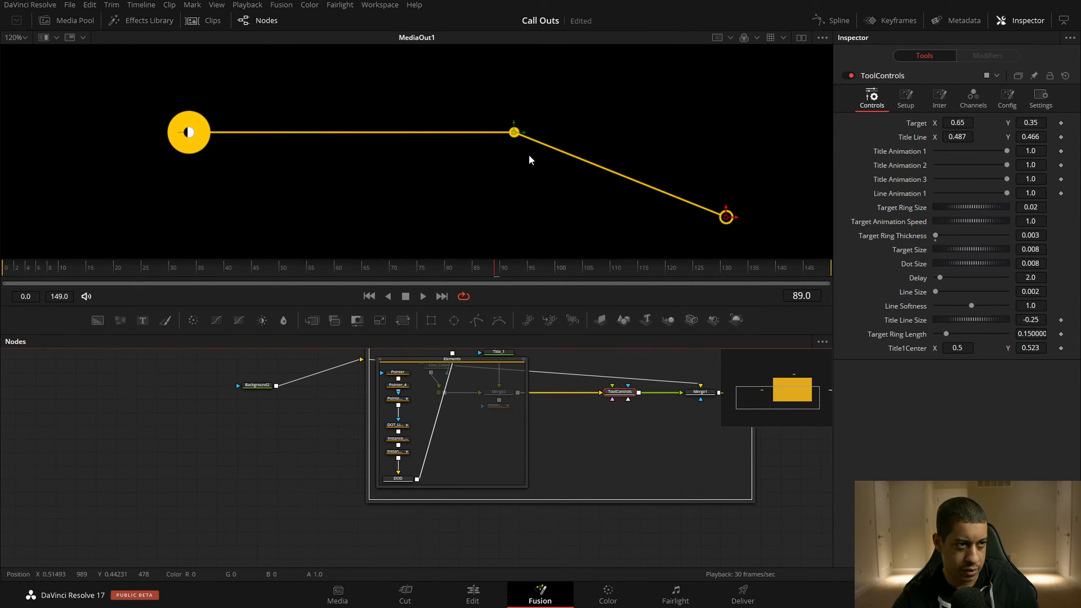
left_click_drag(370, 471, 357, 491)
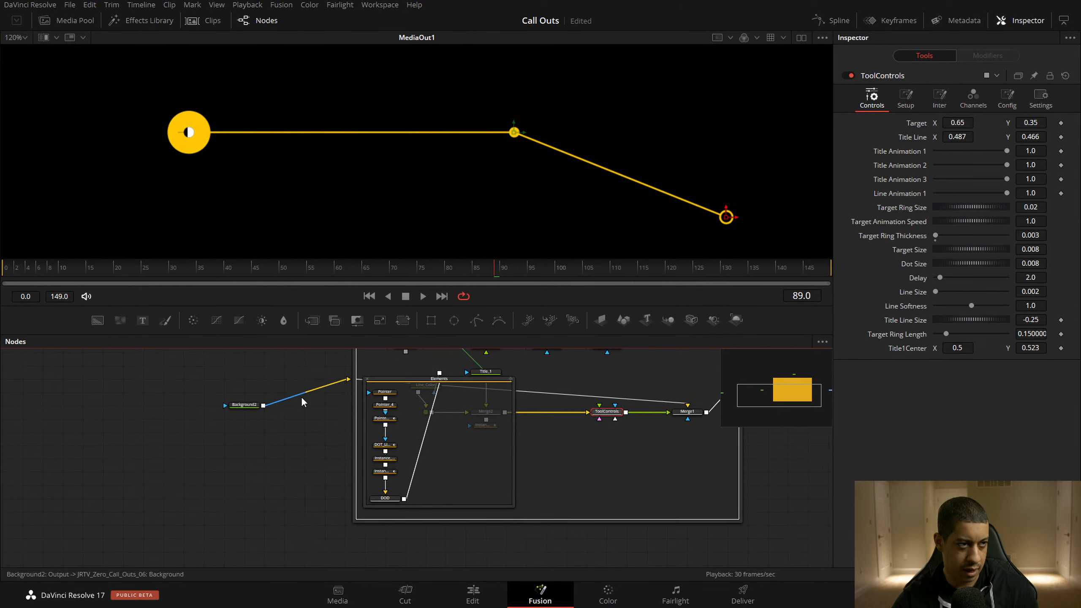
scroll(301, 398, "up", 4)
left_click_drag(355, 409, 257, 400)
left_click(386, 376)
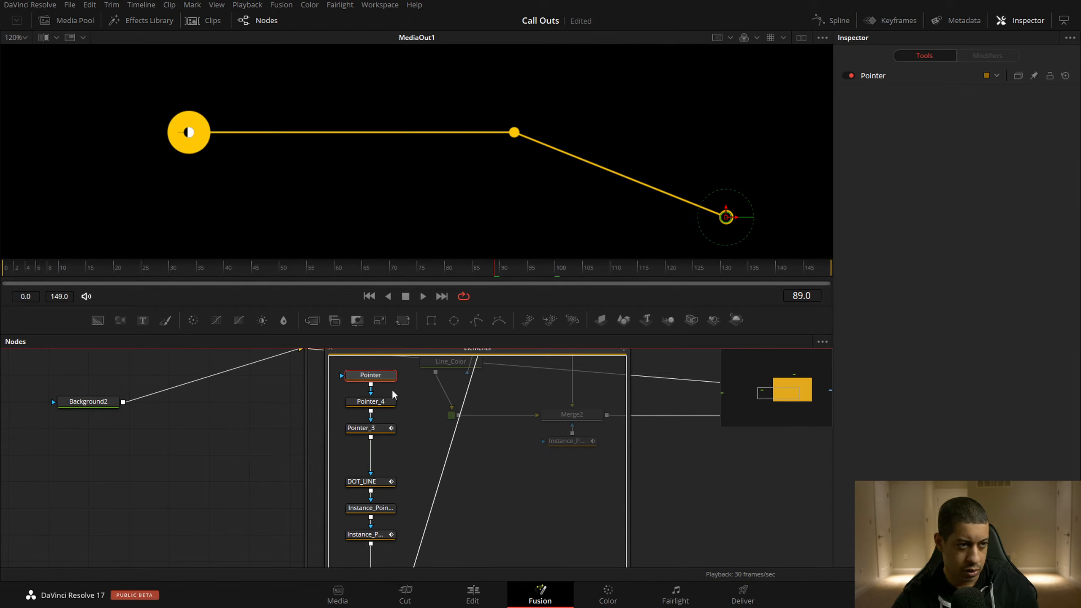
left_click(906, 77)
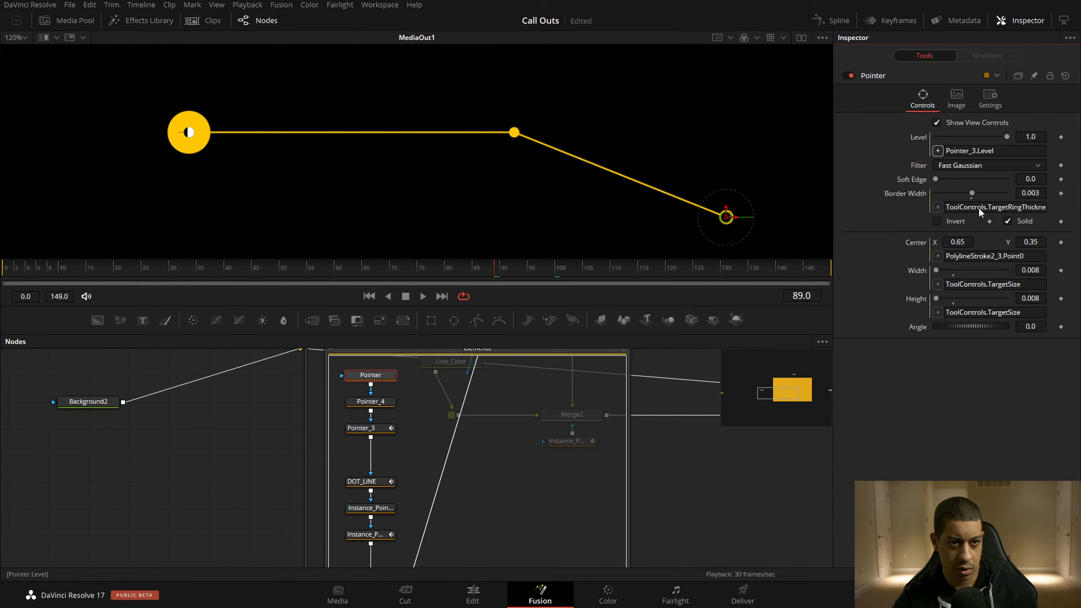
left_click(990, 283)
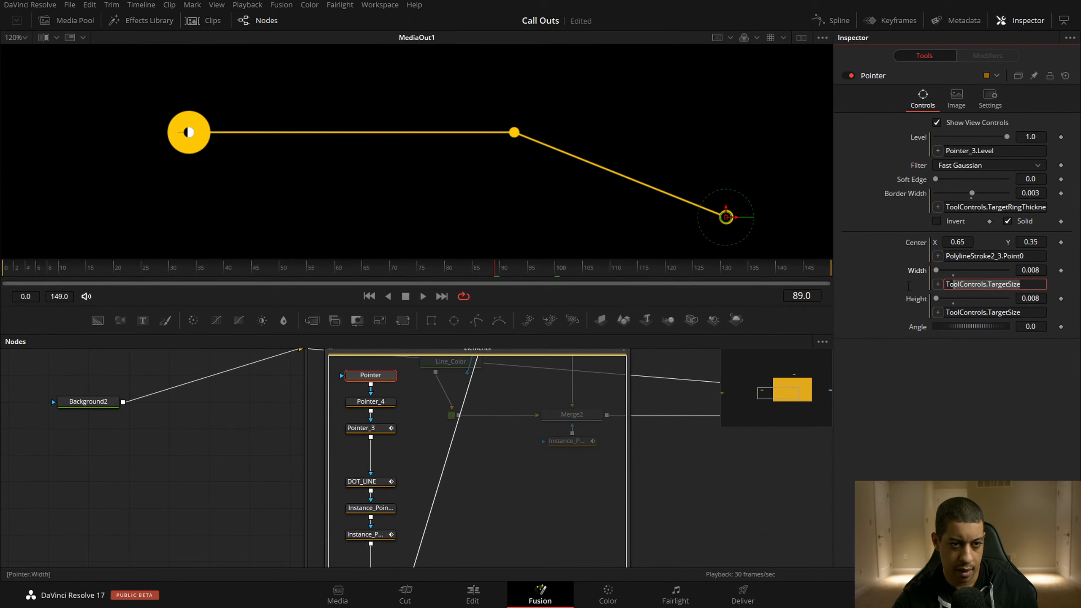
Replace Pointer_4's Width and Height expressions with ToolControls.TargetSize and save the project
scroll(246, 477, "down", 2)
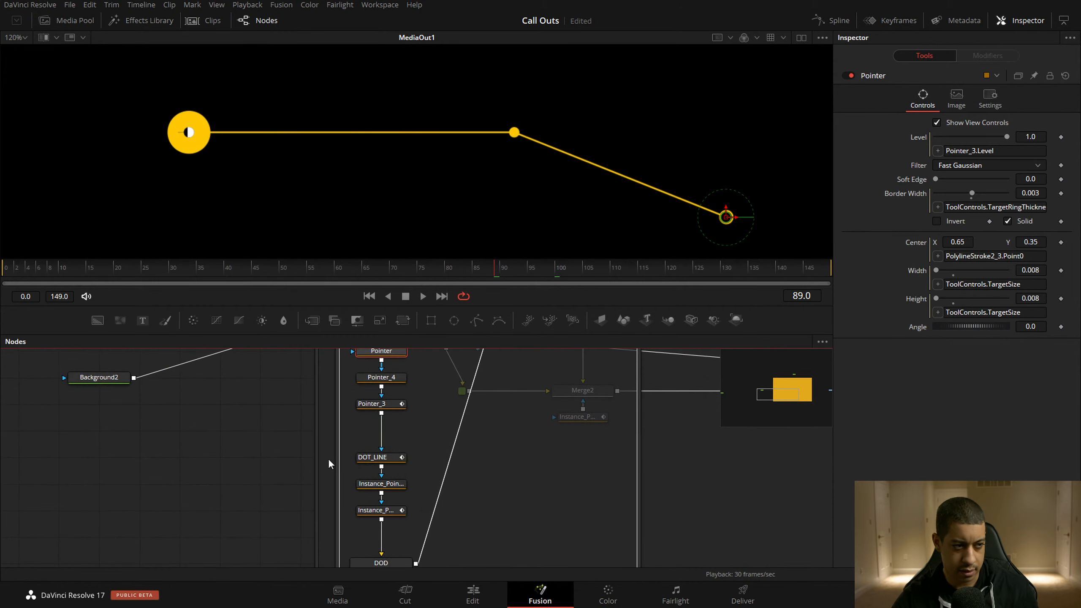
left_click(394, 380)
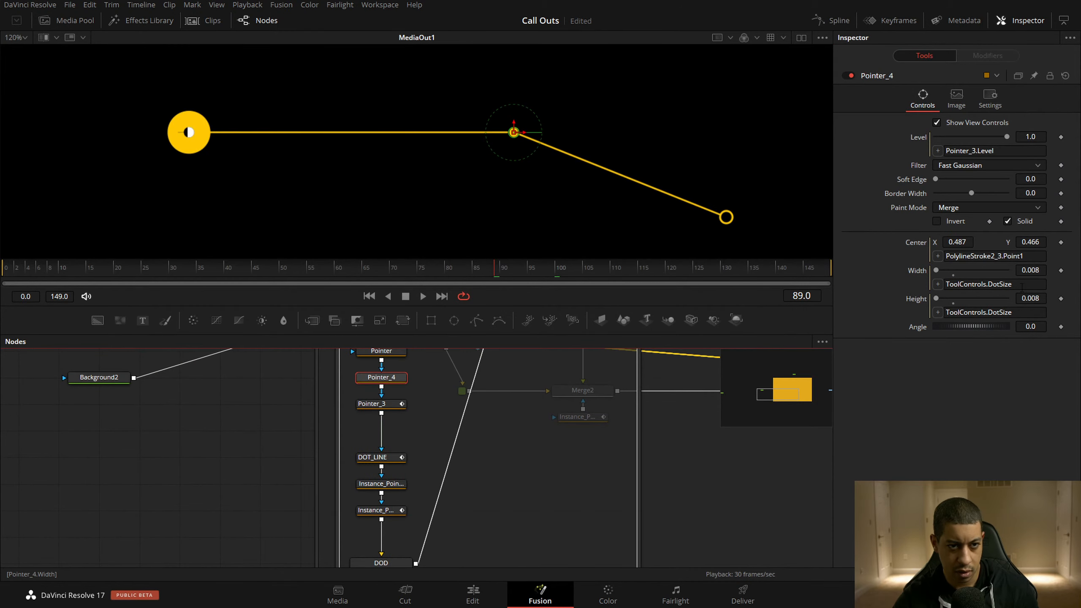
left_click_drag(1027, 285, 865, 284)
type("ToolControls.TargetSize")
left_click_drag(1030, 313, 903, 314)
type("ToolControls.TargetSize")
left_click(973, 450)
key("ctrl+s")
left_click(648, 493)
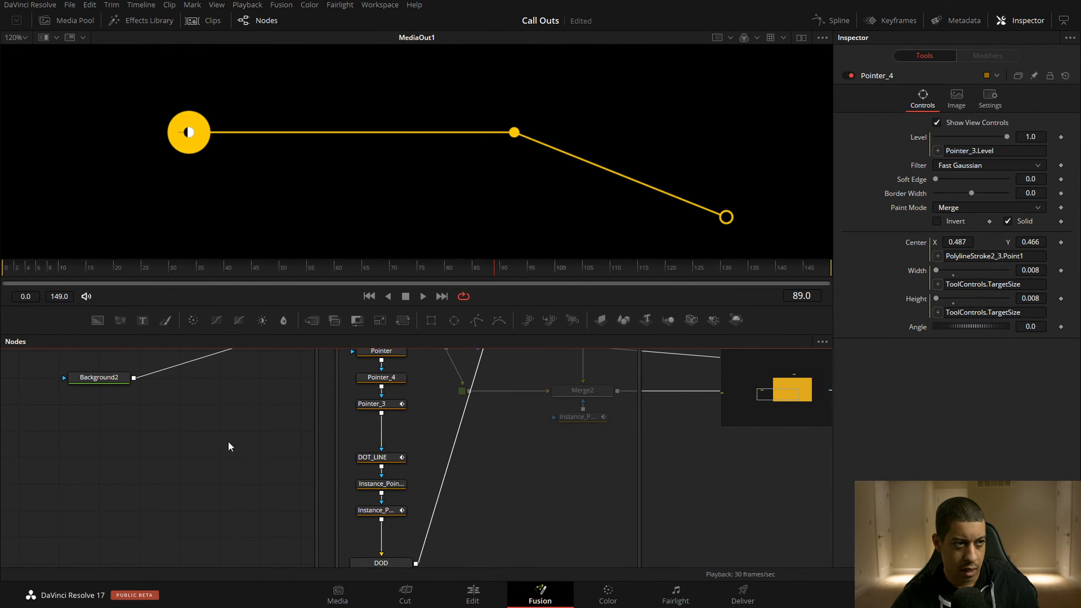
Examine the size expressions of Pointer_3, Instance_Pointer, Pointer, Instance_Pointer_3 and Instance_Pointer_4, along with the DOT_LINE node
scroll(308, 493, "down", 1)
left_click(384, 387)
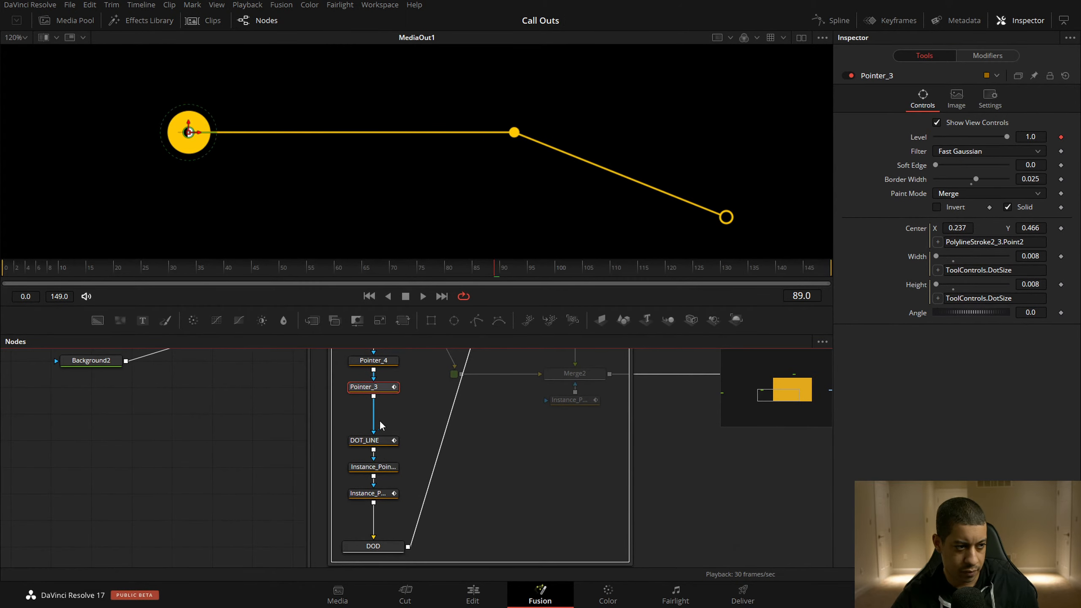
left_click(381, 442)
left_click(383, 466)
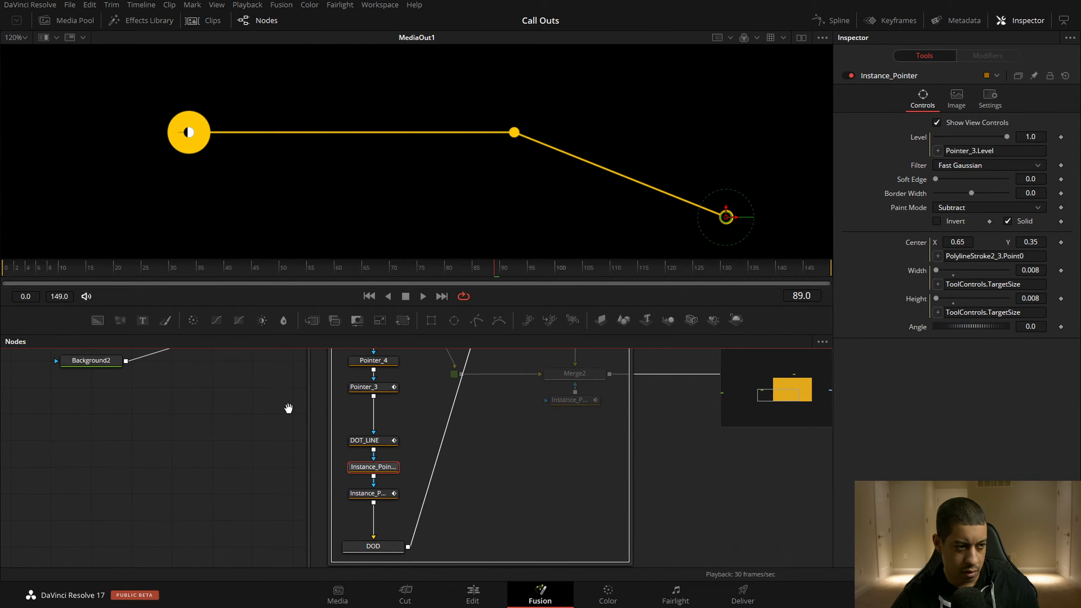
scroll(289, 408, "up", 1)
left_click(370, 388)
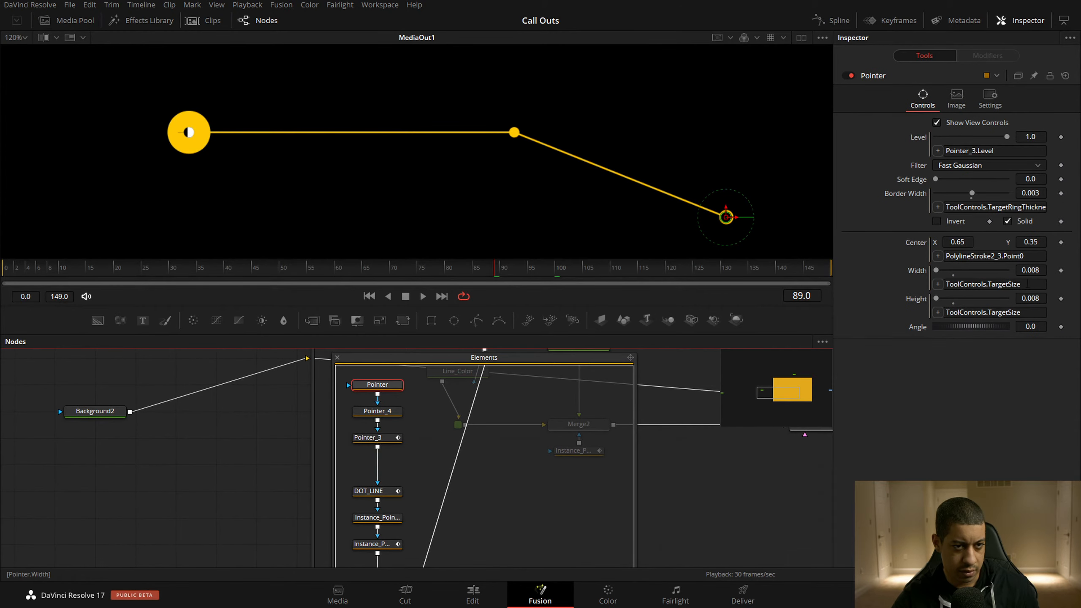
left_click(948, 284)
left_click(377, 438)
scroll(365, 462, "down", 2)
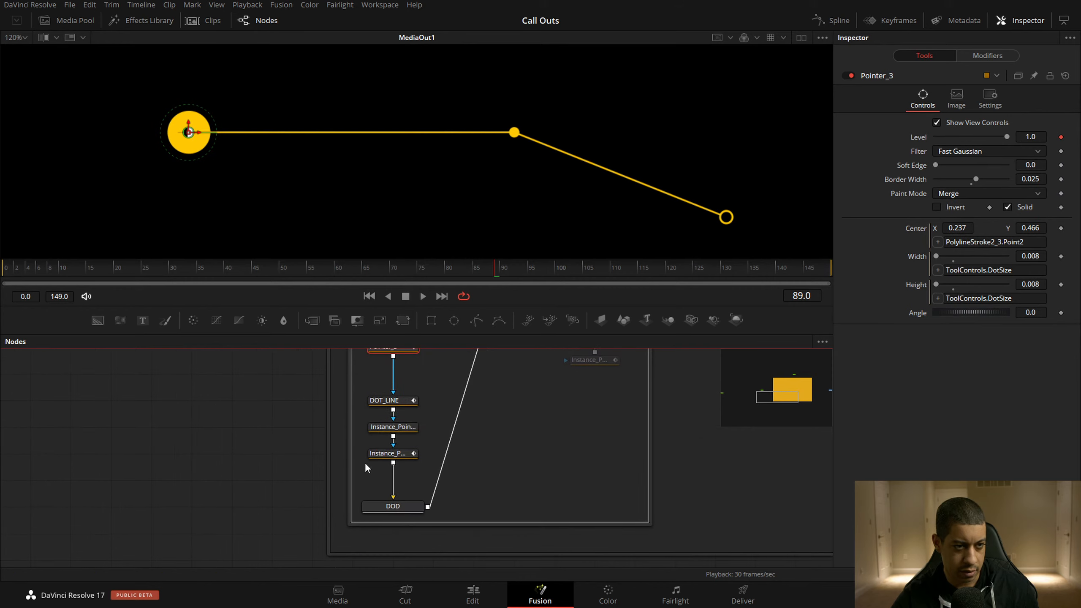
scroll(304, 405, "up", 2)
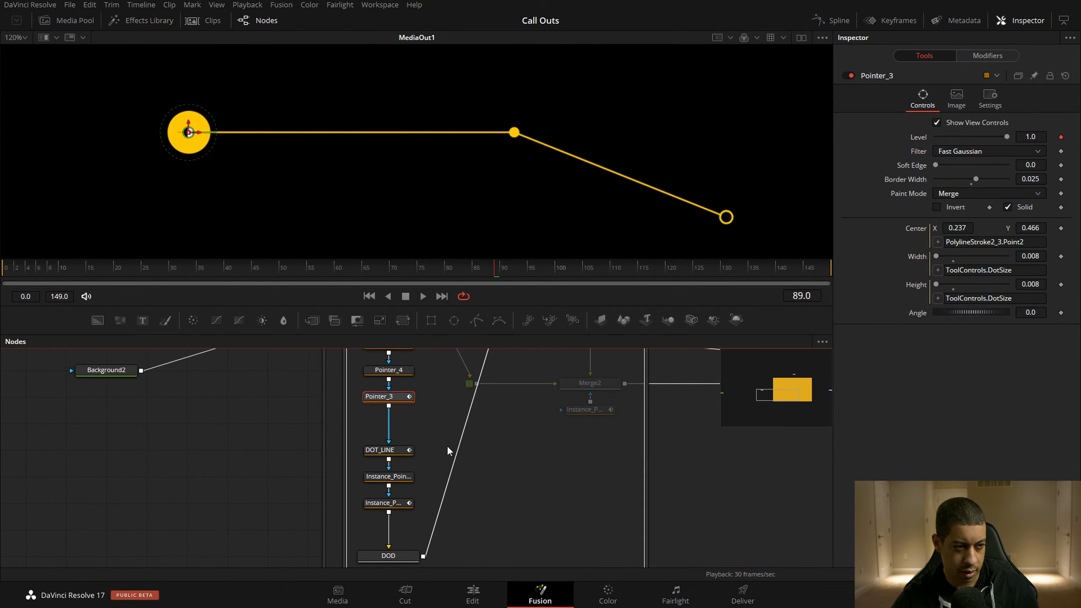
left_click(397, 503)
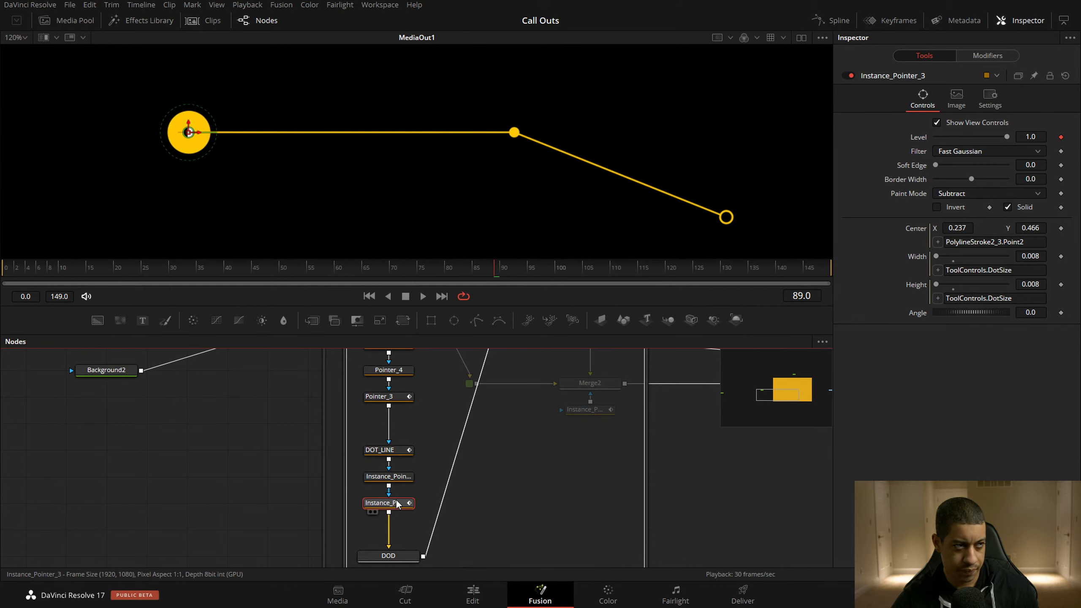
left_click_drag(466, 472, 213, 486)
left_click_drag(553, 480, 339, 519)
left_click_drag(321, 384, 524, 468)
left_click_drag(321, 443, 436, 368)
left_click_drag(371, 382, 211, 381)
left_click(436, 474)
left_click_drag(533, 539, 561, 476)
scroll(558, 509, "down", 5)
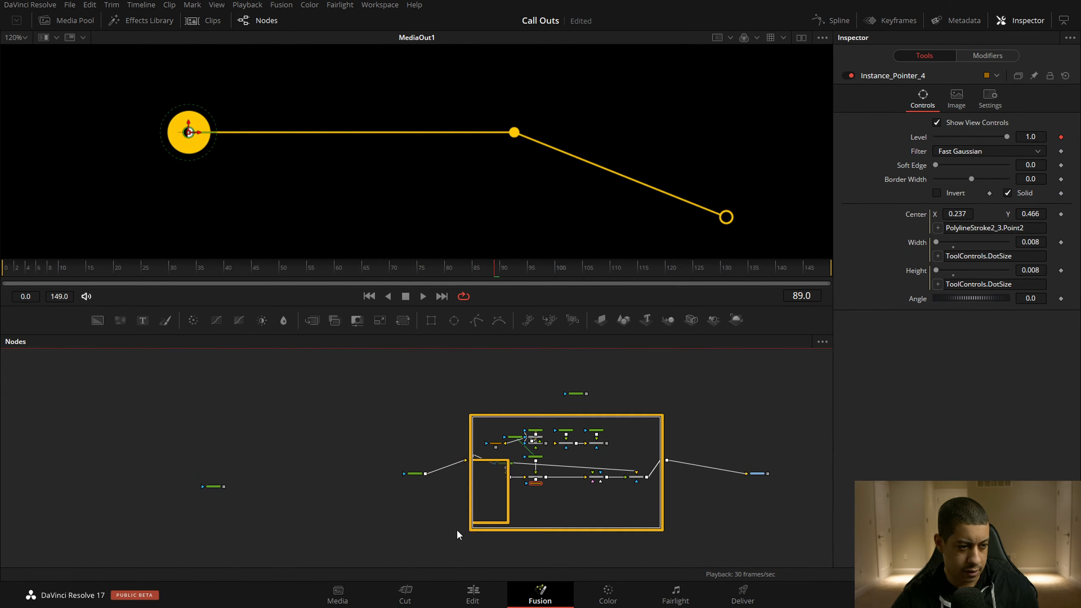
Widen the JRTV_Zero_Call_Outs_06 group past Background2 and move the Elements group clear of the Line_Color node
left_click(473, 531)
scroll(470, 533, "up", 5)
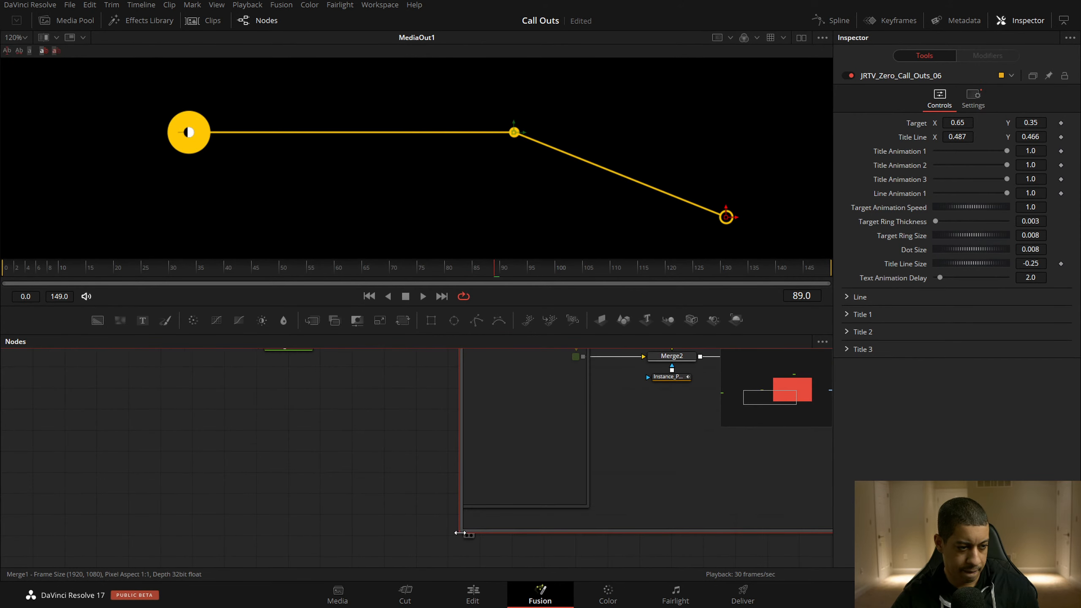
scroll(462, 531, "down", 5)
scroll(591, 430, "up", 4)
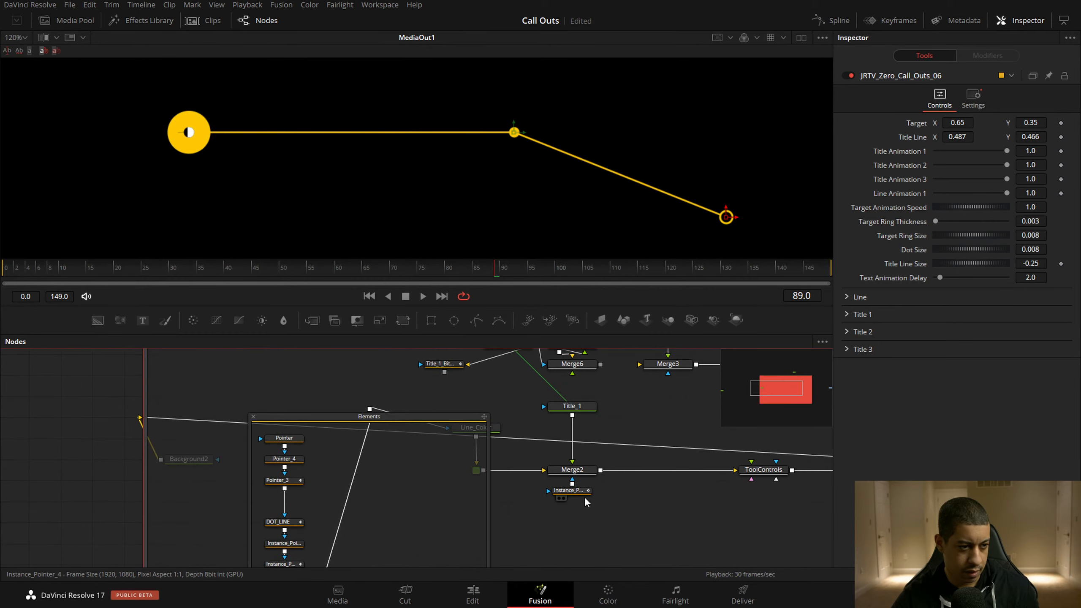
left_click_drag(391, 420, 326, 419)
left_click_drag(594, 525, 591, 471)
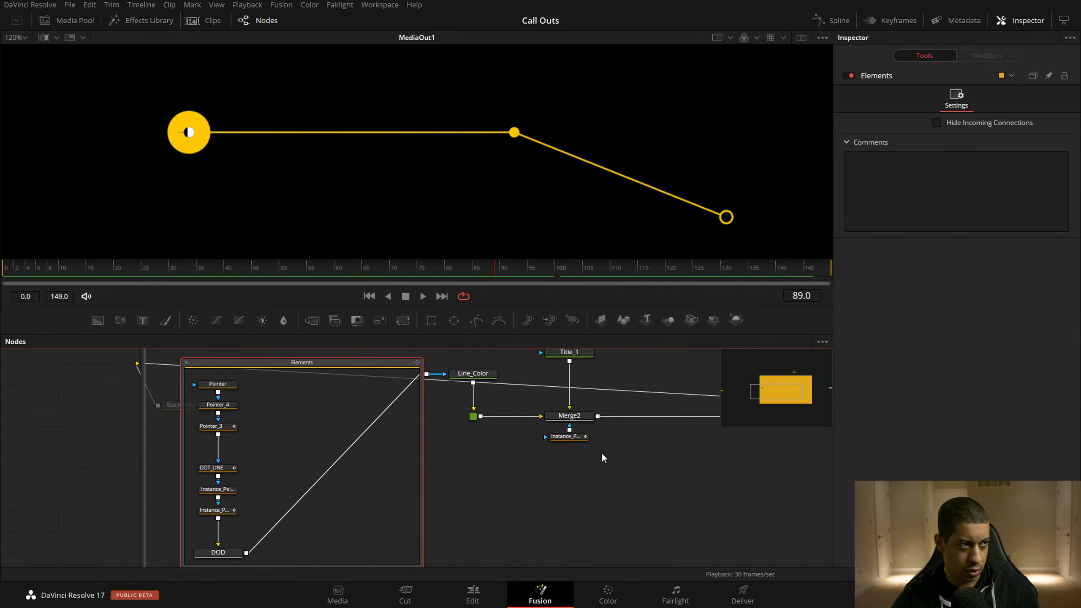
On ToolControls, undo a trial size adjustment and set Dot Size to 0.124
scroll(581, 466, "right", 8)
left_click(395, 425)
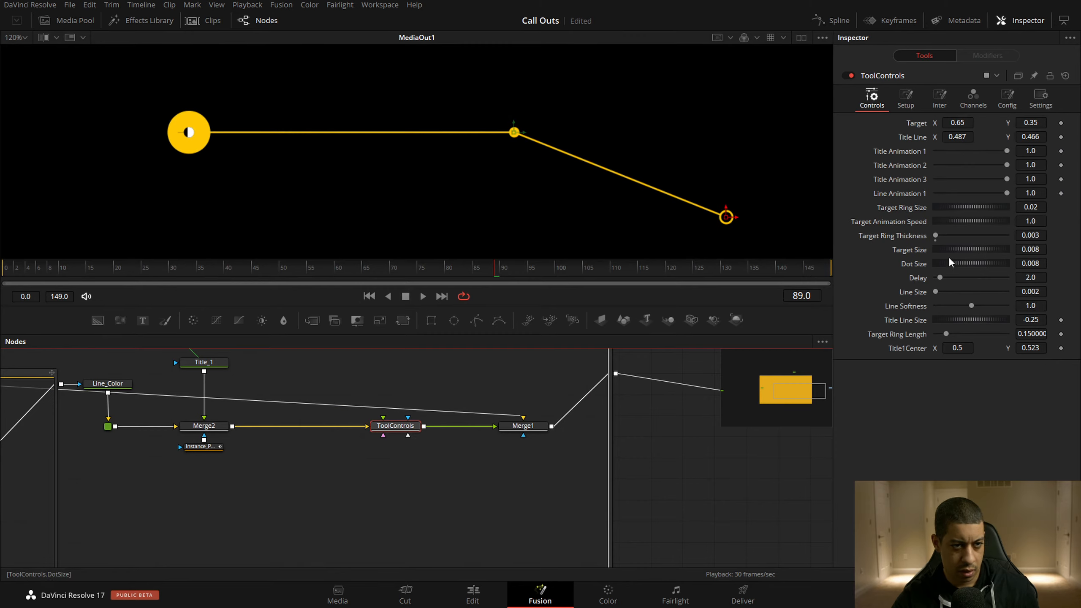
left_click_drag(956, 251, 974, 264)
key("ctrl+z")
left_click_drag(485, 489, 577, 435)
left_click_drag(307, 447, 620, 454)
left_click_drag(576, 451, 411, 463)
left_click_drag(561, 453, 362, 506)
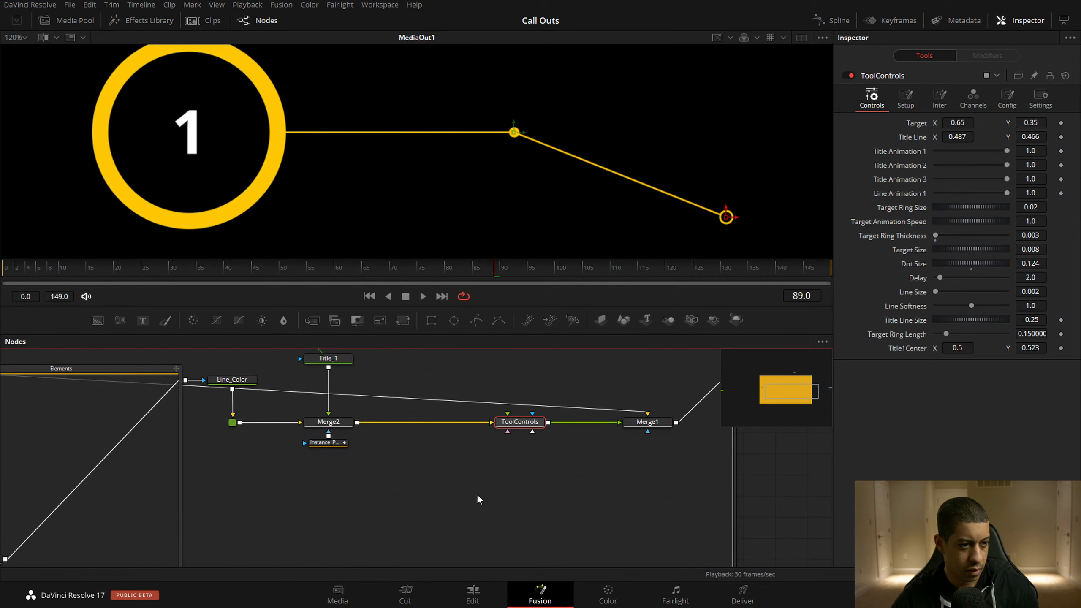
left_click_drag(284, 488, 260, 540)
left_click_drag(545, 442, 556, 463)
Find the Instance_Pointer node in the Elements group, delete it, and save the project
left_click(475, 375)
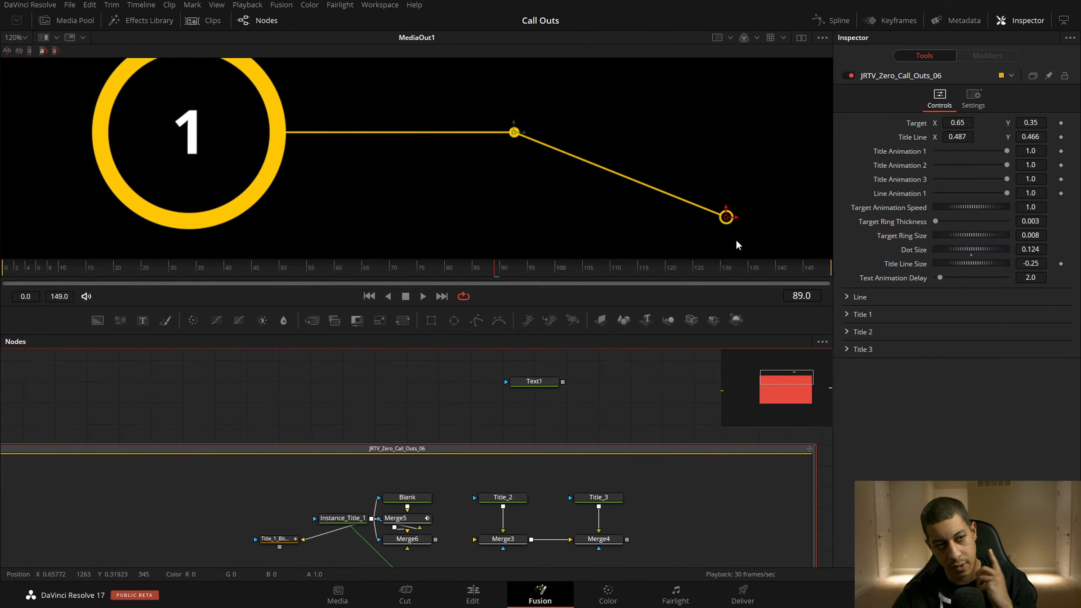
left_click_drag(317, 494, 547, 430)
left_click_drag(305, 561, 434, 471)
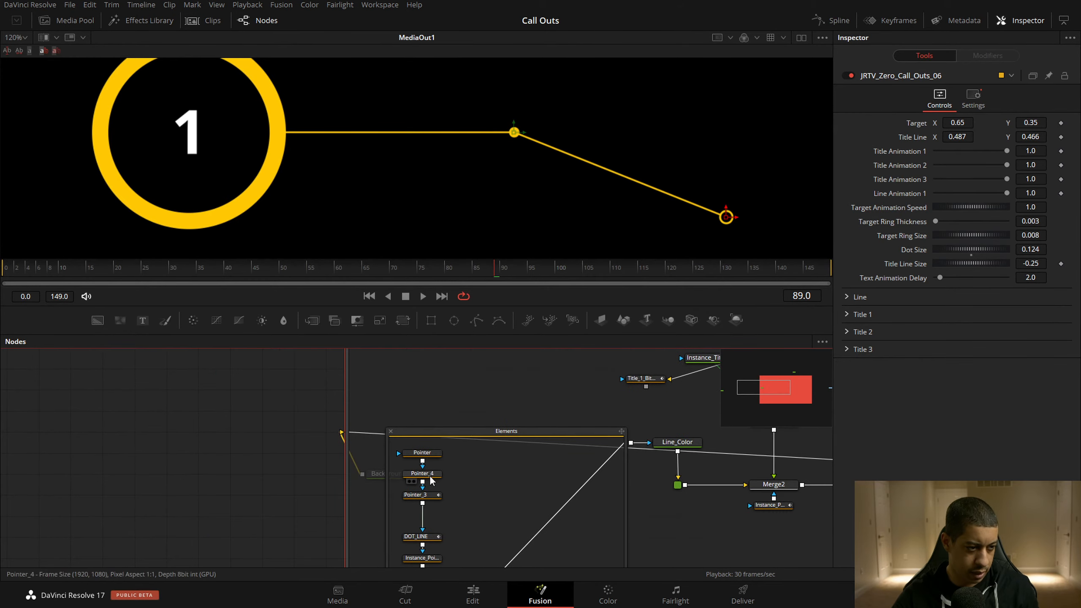
left_click(431, 476)
left_click_drag(499, 487, 555, 444)
left_click(430, 457)
left_click(471, 488)
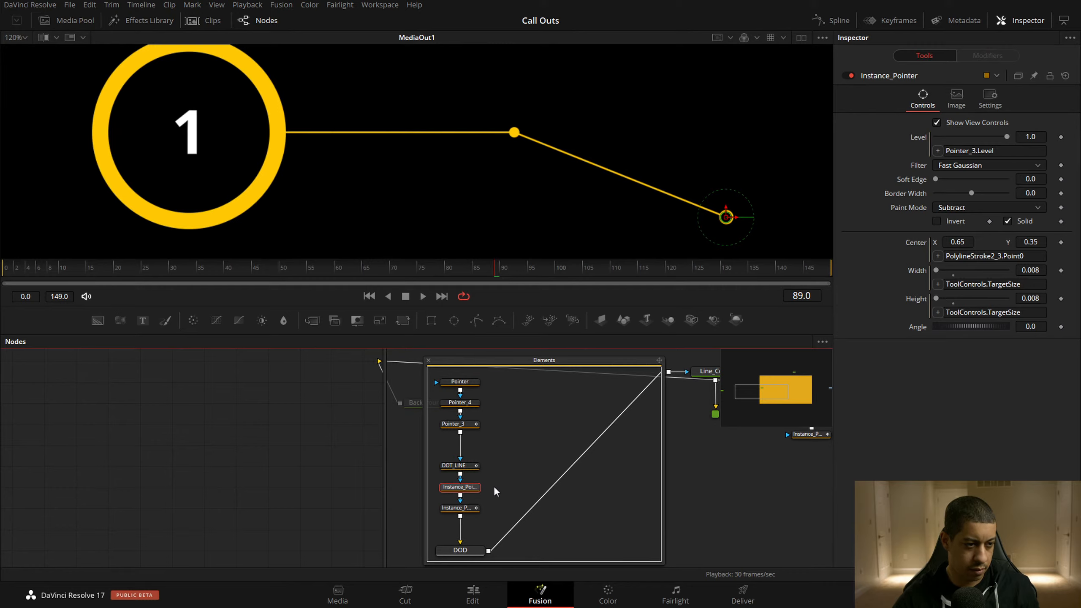
key("Delete")
left_click_drag(542, 473, 485, 466)
key("ctrl+s")
Clear the ToolControls.TargetRingThickness expression from the Pointer node's Border Width and remove the empty expression
left_click_drag(408, 477, 467, 459)
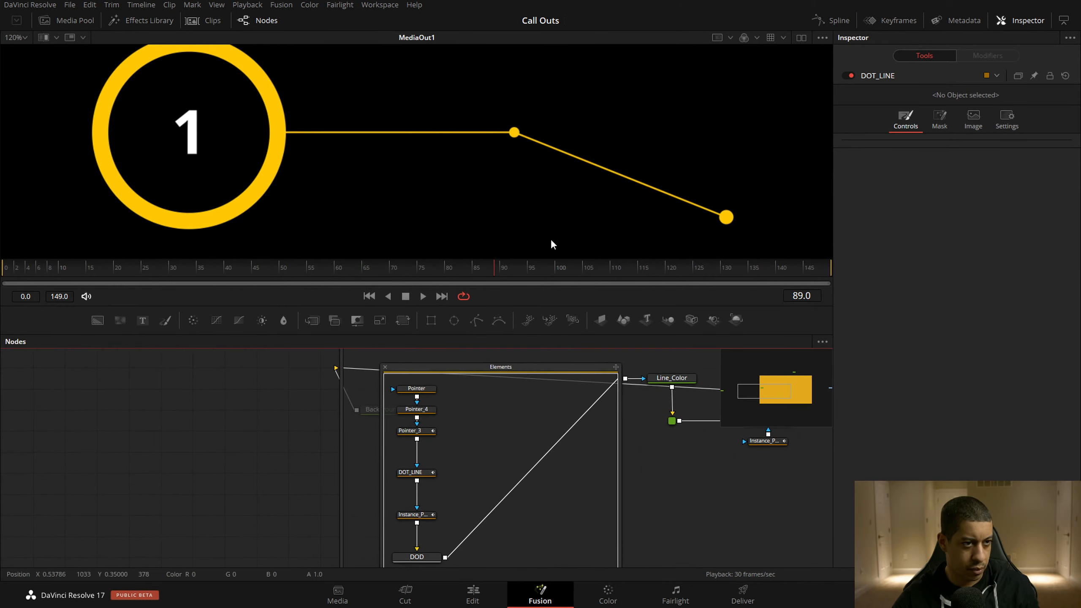
left_click(420, 476)
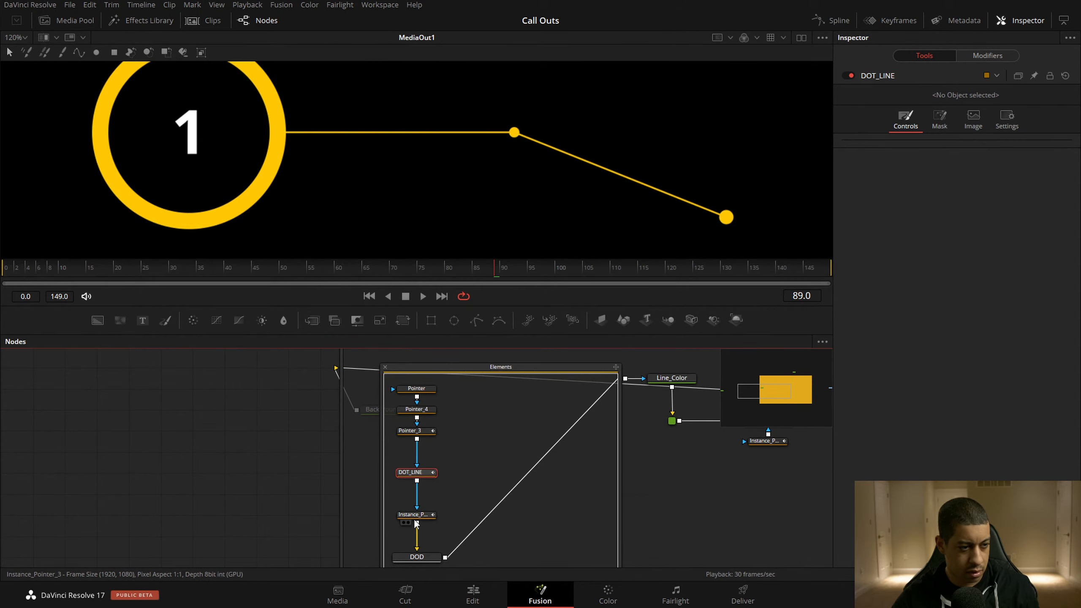
left_click(419, 516)
left_click(421, 472)
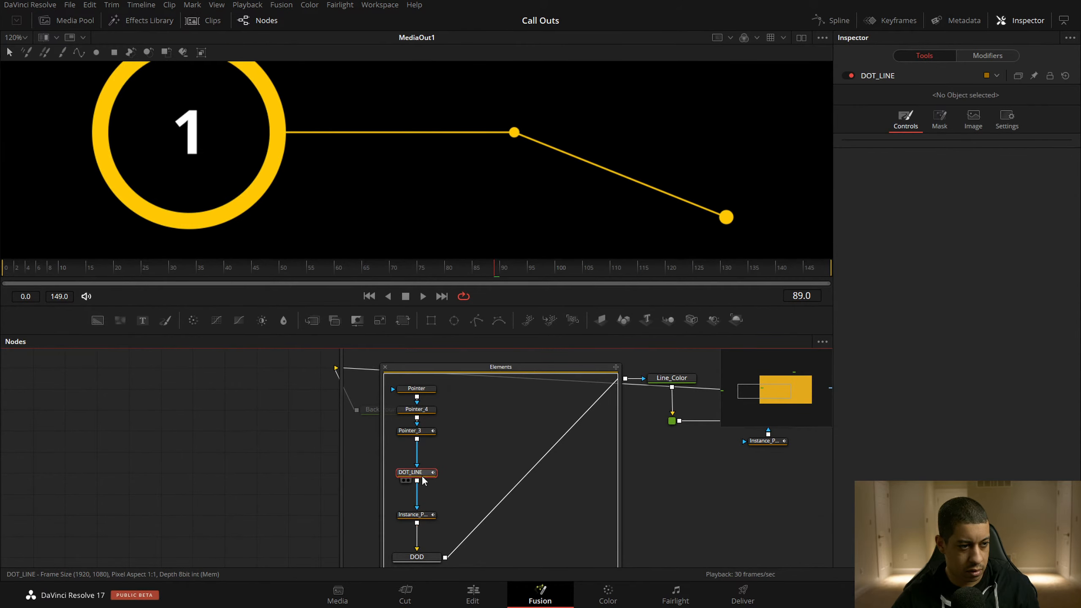
left_click(416, 389)
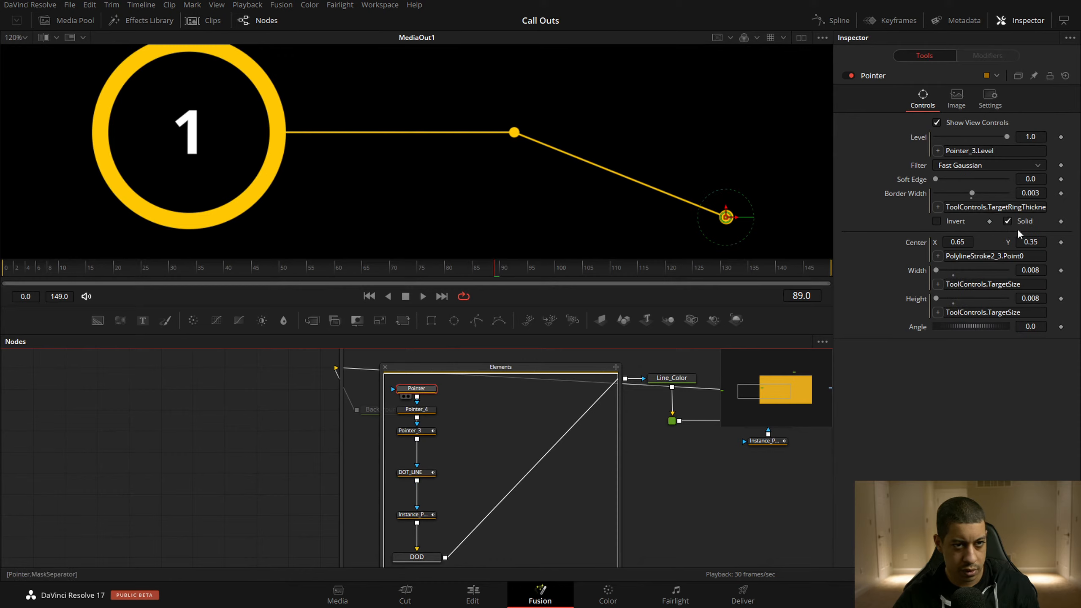
left_click(972, 207)
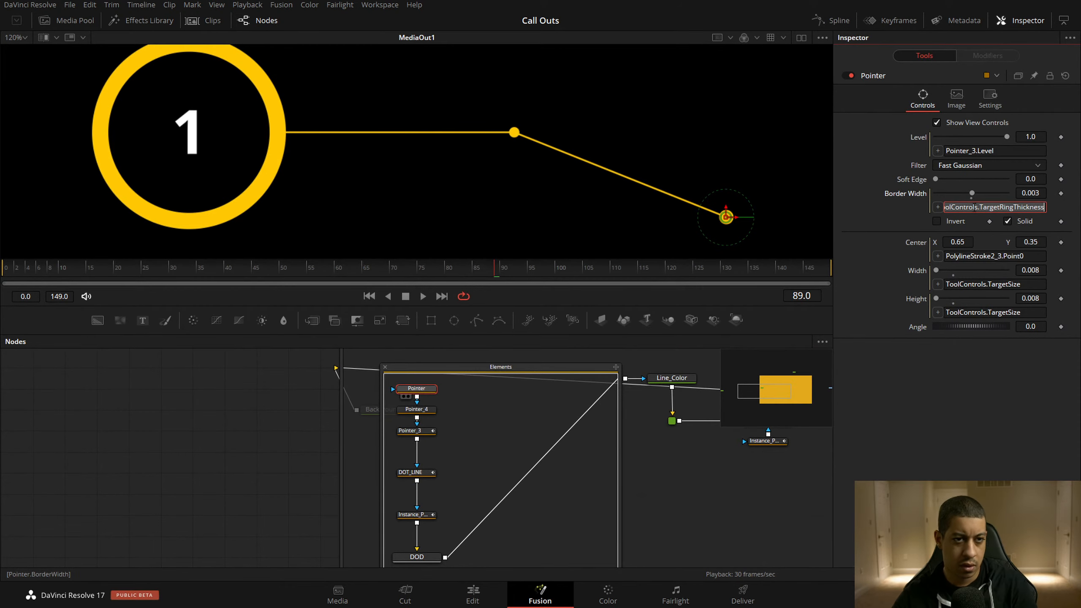
double_click(1007, 207)
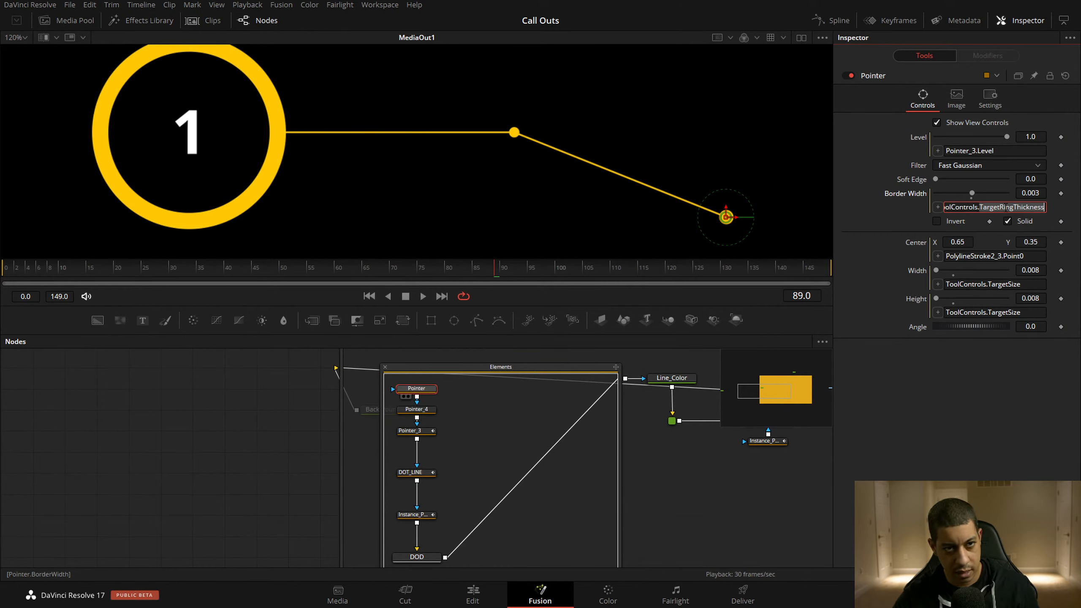
key("ctrl+a")
key("BackSpace")
key("Return")
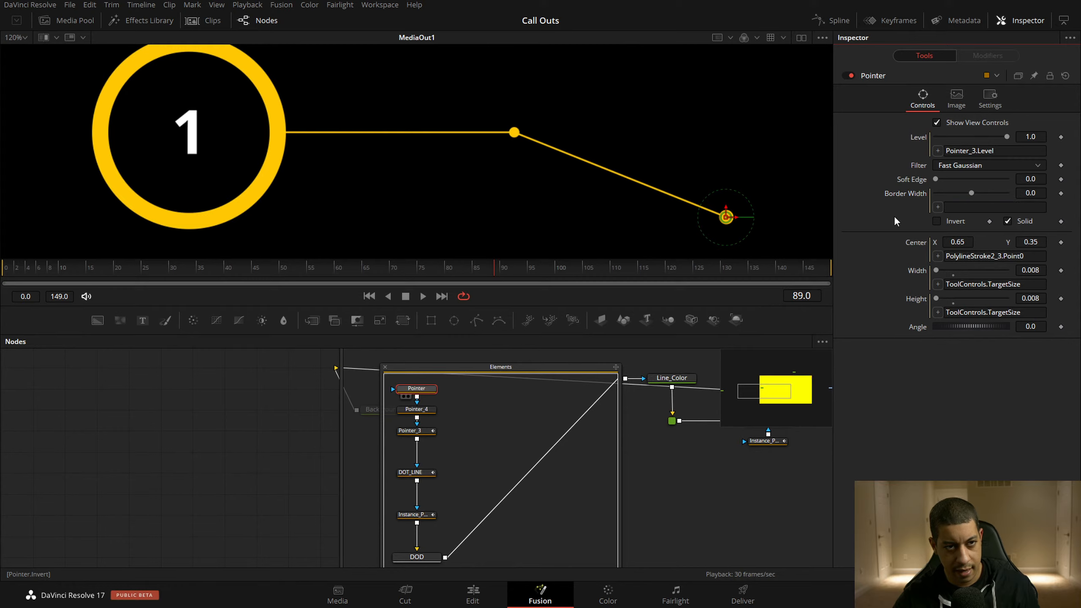
right_click(904, 195)
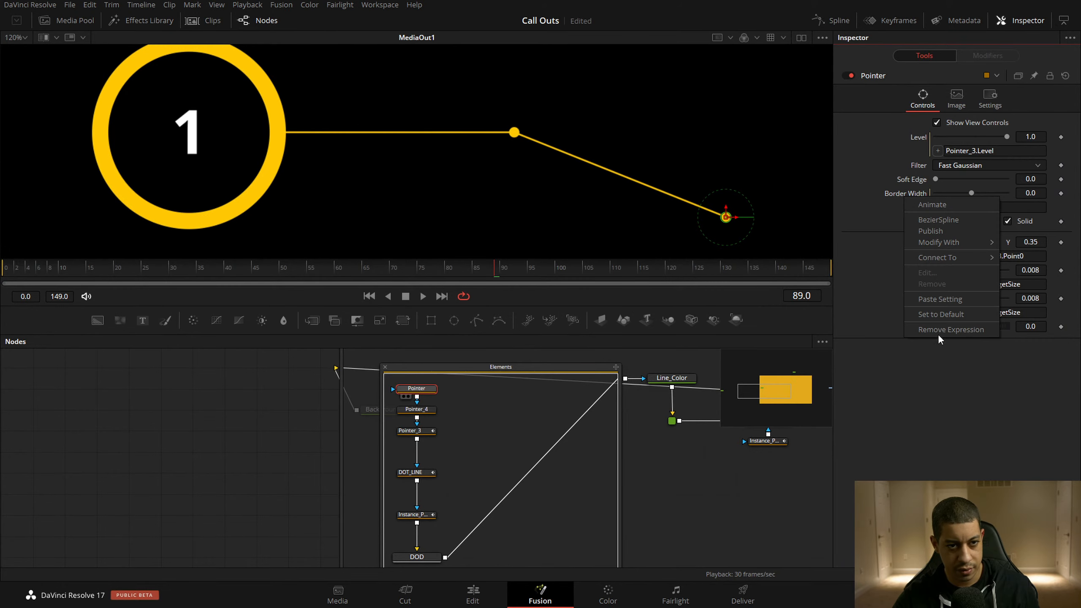
left_click(938, 333)
Link the Border Width of Pointer_3 in the Elements group to ToolControls.TargetRingThickness with an expression
left_click_drag(702, 551, 754, 500)
left_click(469, 422)
left_click(472, 462)
left_click_drag(630, 445, 542, 480)
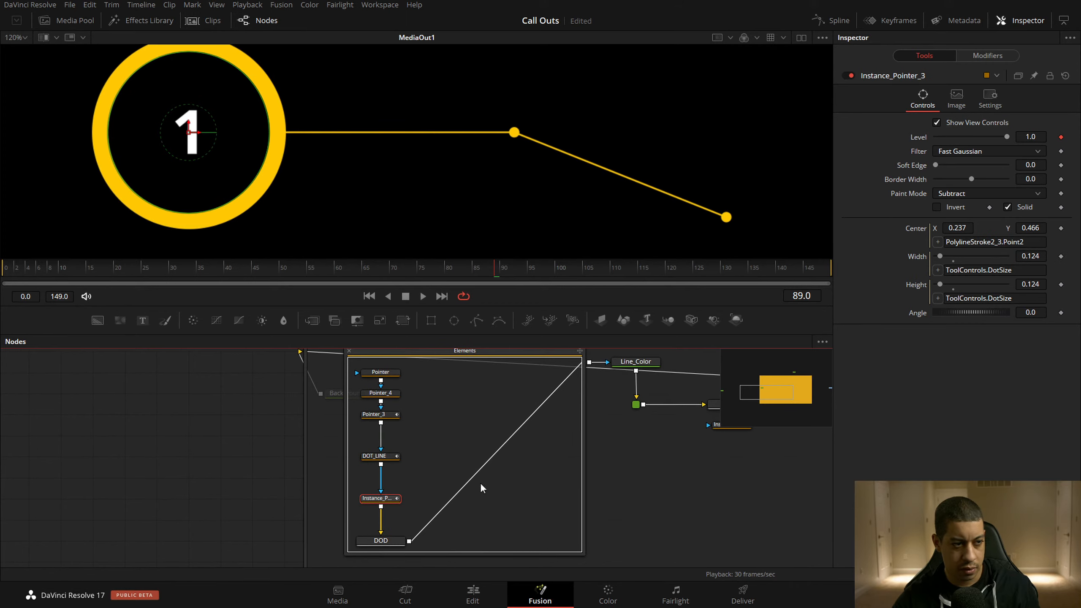
left_click(383, 464)
left_click(383, 394)
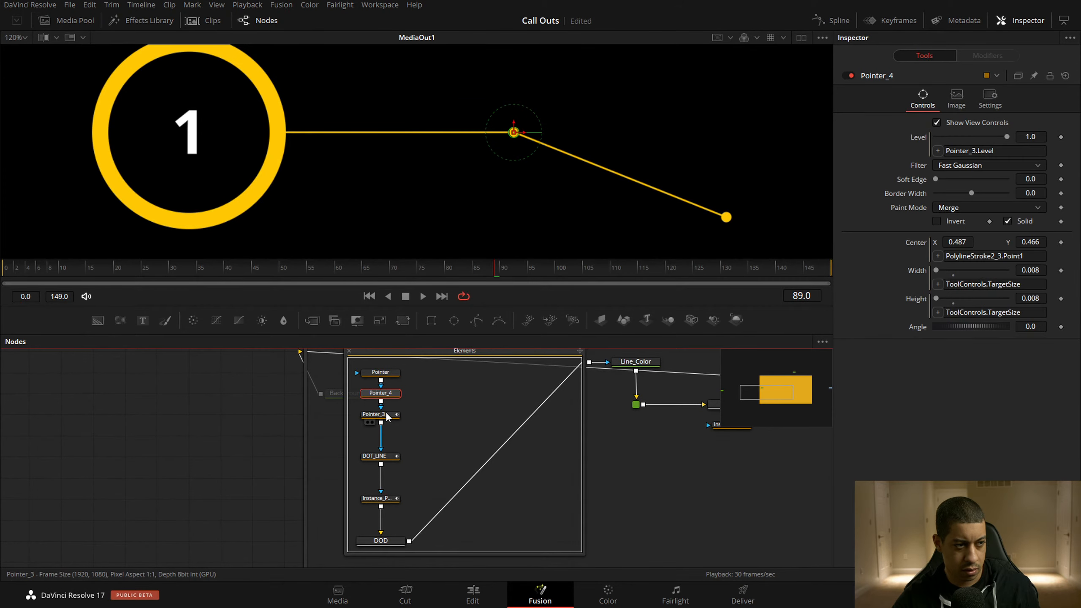
left_click(387, 416)
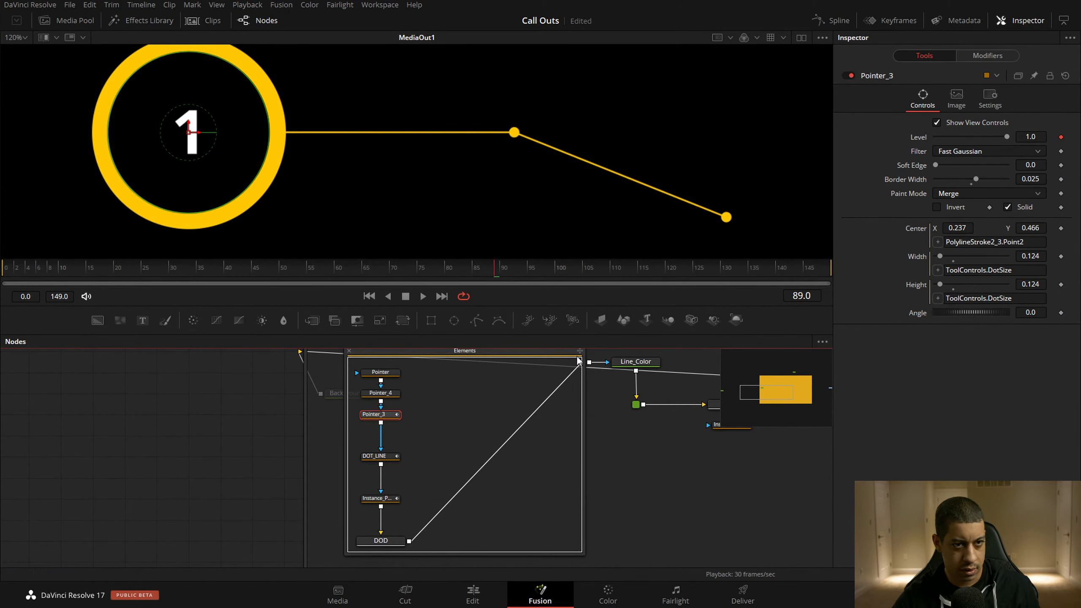
right_click(906, 180)
left_click(939, 281)
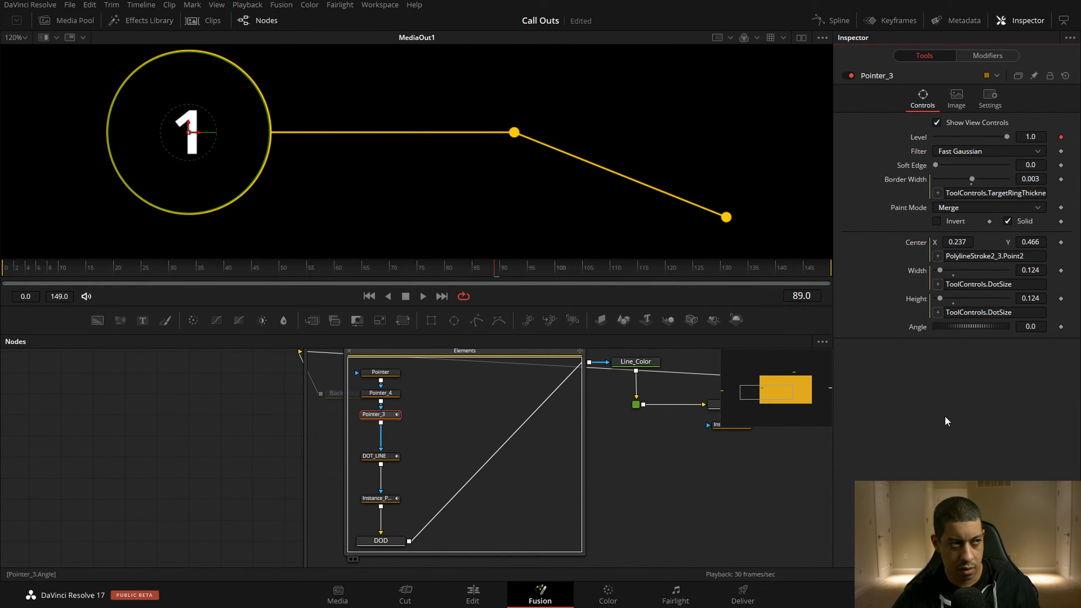
scroll(640, 466, "down", 2)
scroll(620, 449, "up", 2)
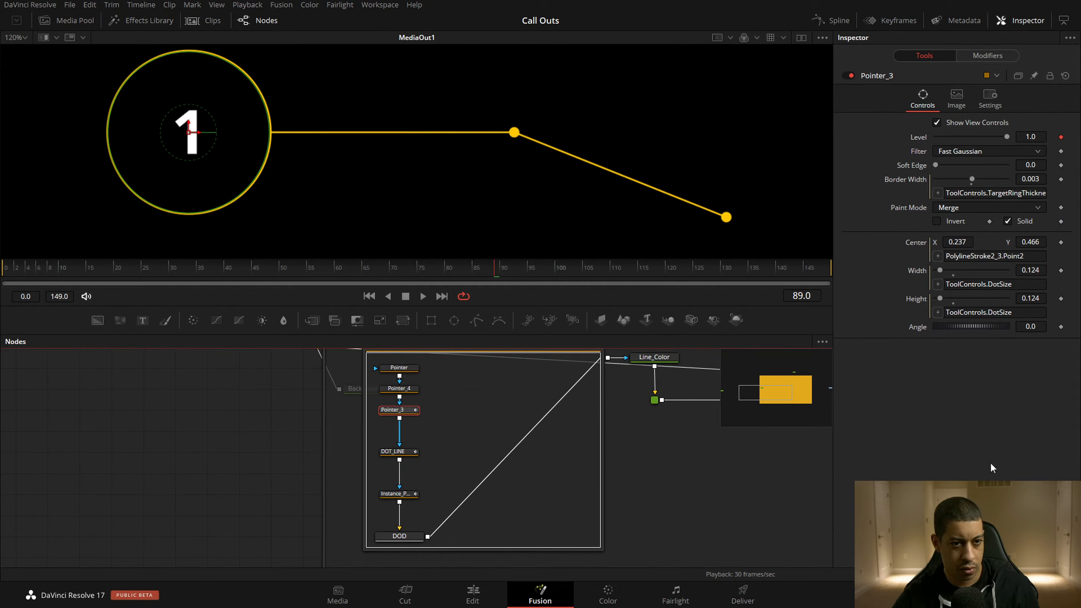
scroll(701, 490, "down", 2)
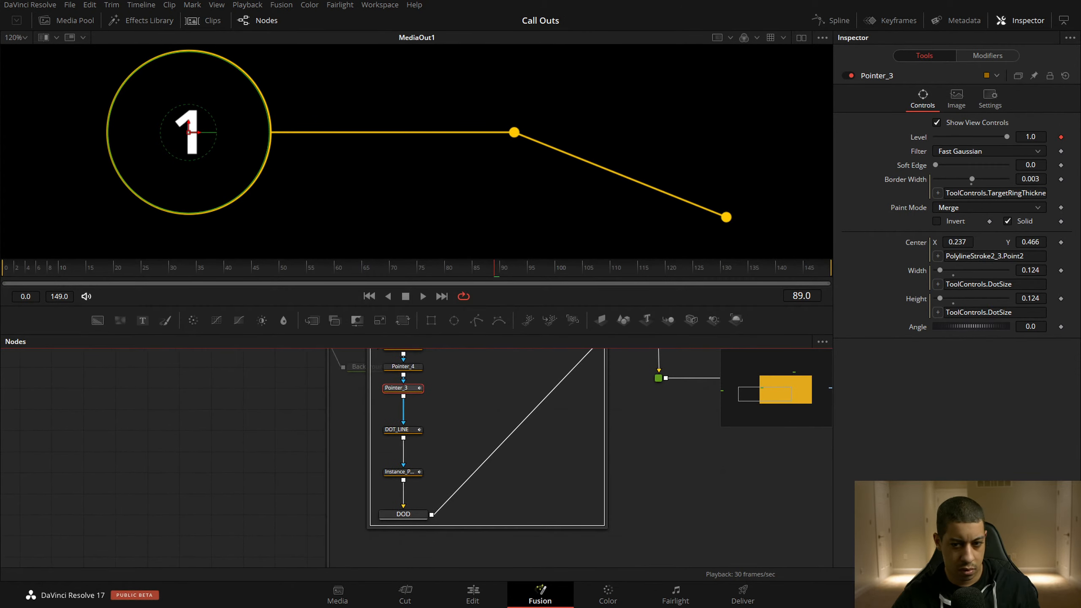
key("alt+Tab")
key("alt+Tab")
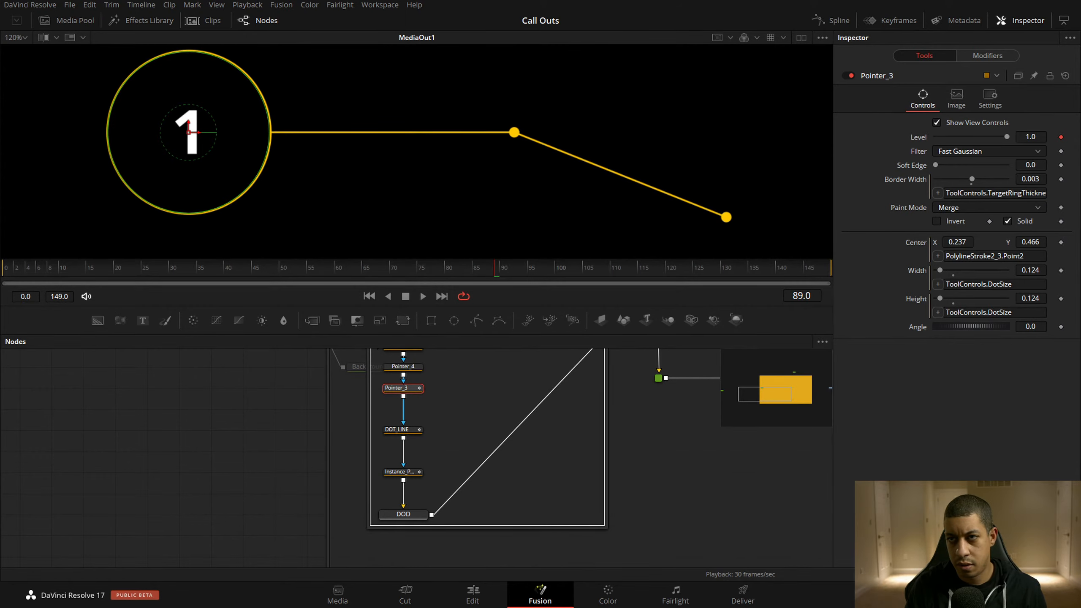
On ToolControls, move the Title Line point to about X 0.44, Y 0.53 and the Target point to about X 0.63, Y 0.62
left_click_drag(696, 443, 309, 521)
left_click(562, 457)
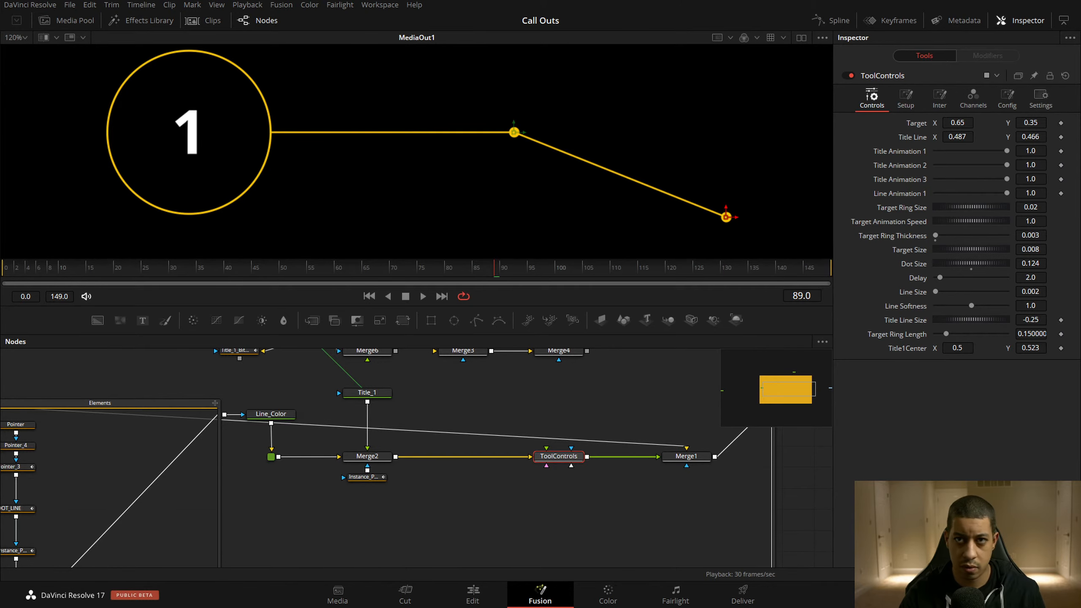
left_click_drag(276, 533, 383, 492)
left_click_drag(514, 133, 518, 110)
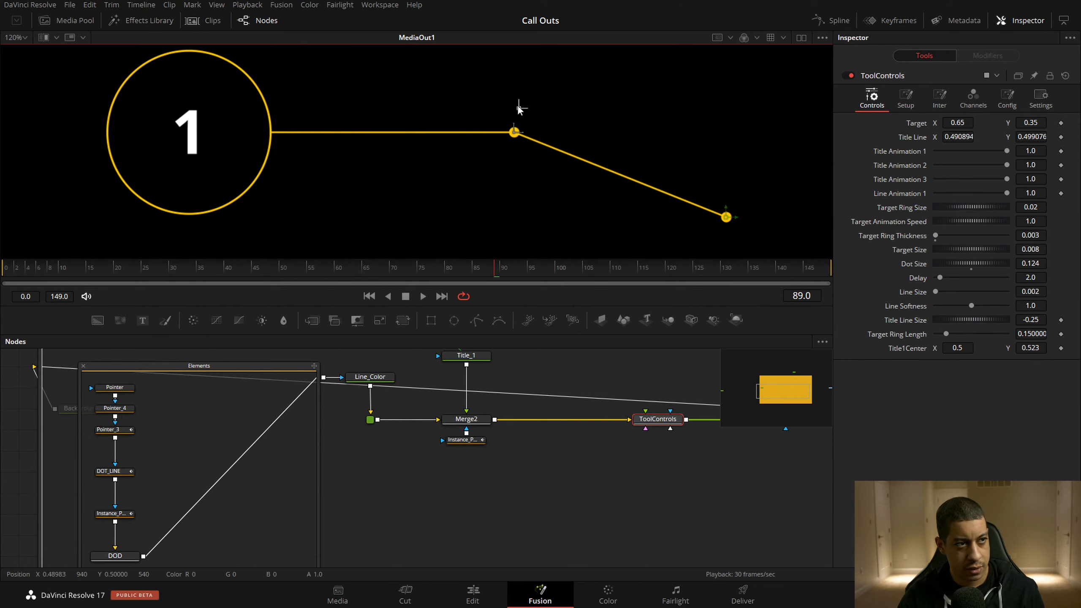
left_click_drag(726, 217, 739, 123)
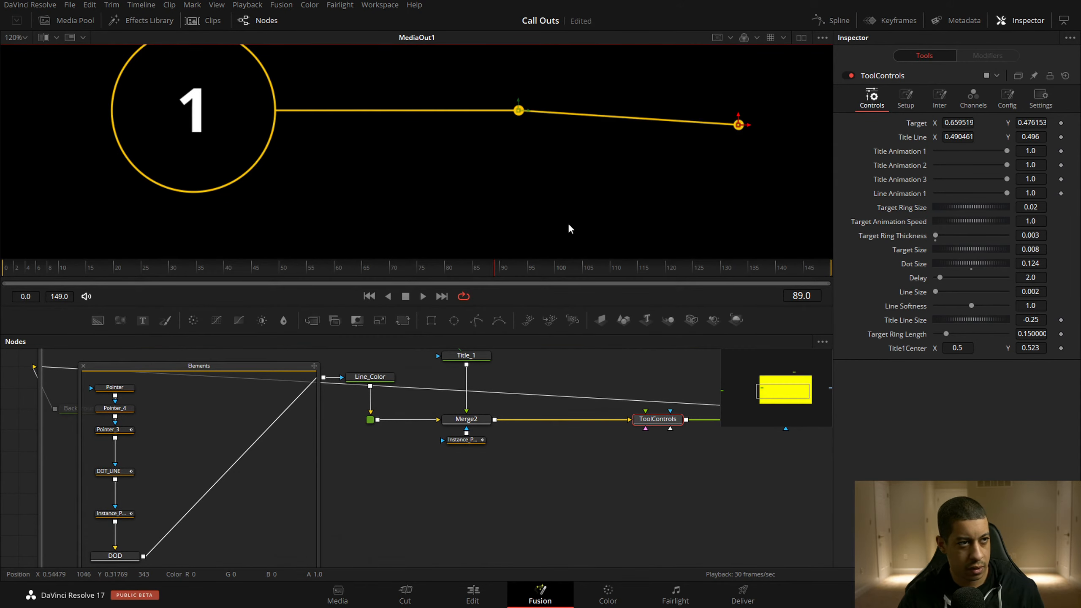
left_click_drag(351, 546, 362, 536)
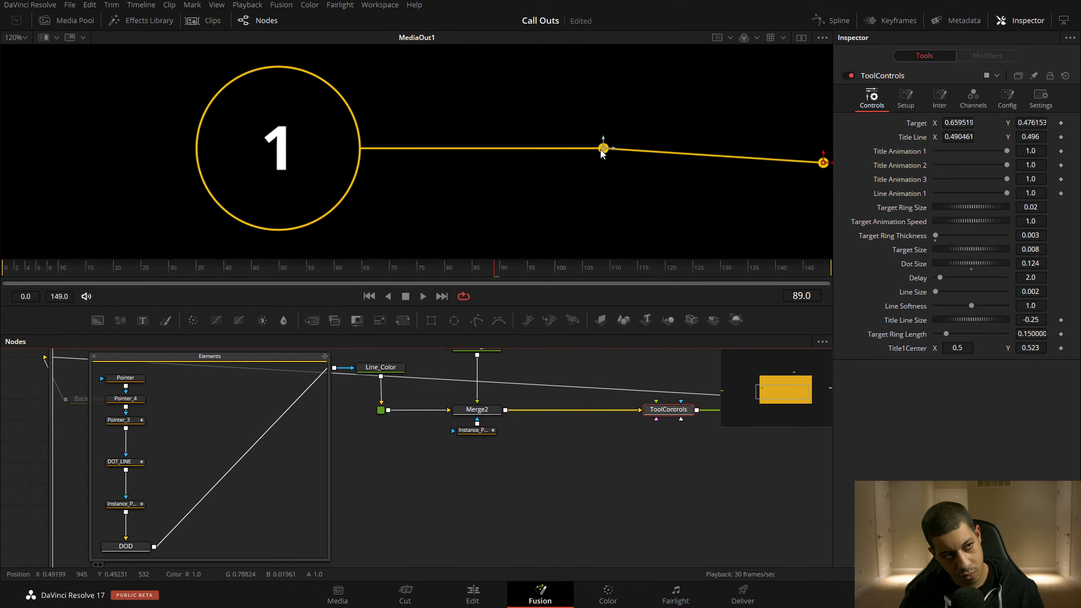
left_click_drag(603, 148, 543, 120)
left_click_drag(645, 185, 564, 190)
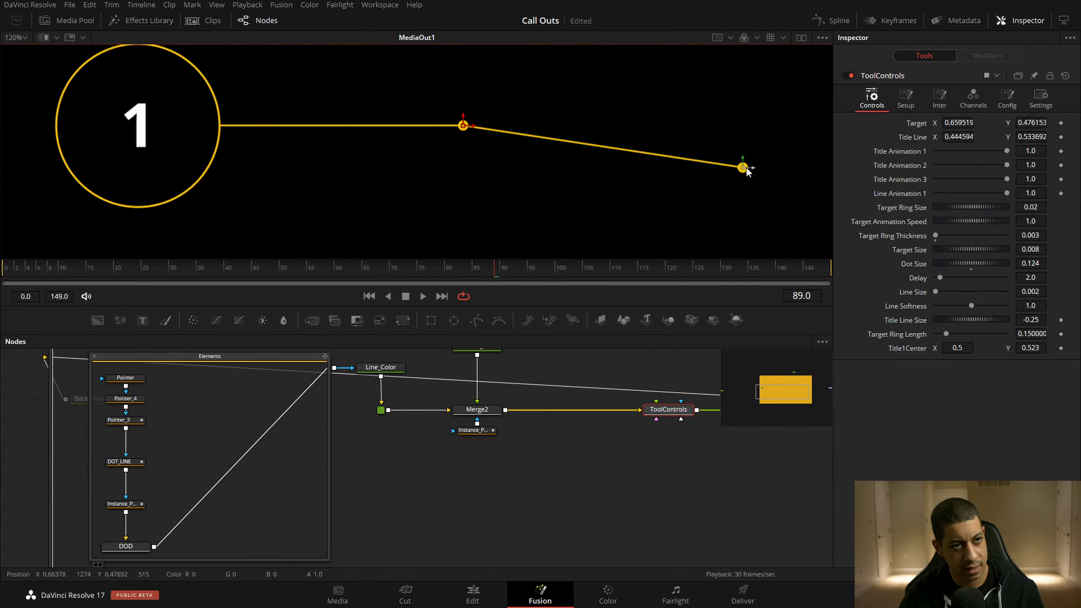
left_click_drag(743, 167, 723, 105)
left_click_drag(727, 109, 579, 114)
left_click_drag(496, 218, 747, 134)
left_click_drag(584, 177, 530, 234)
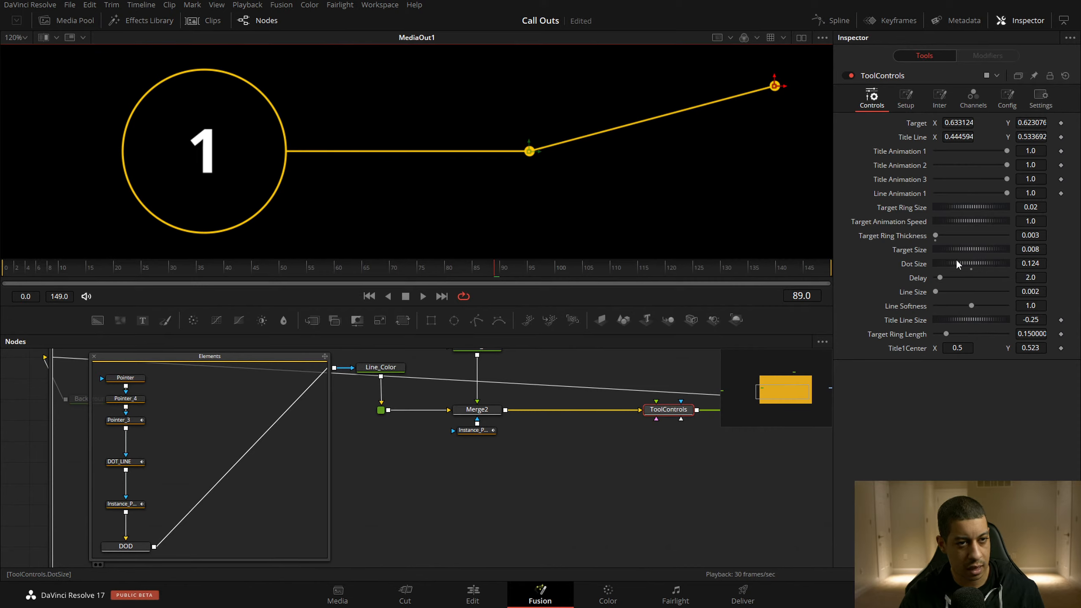
Adjust the Title Line Size of ToolControls to -0.221
mouse_move(960, 319)
left_mouse_down()
mouse_move(976, 316)
mouse_move(953, 313)
mouse_move(966, 314)
left_mouse_up()
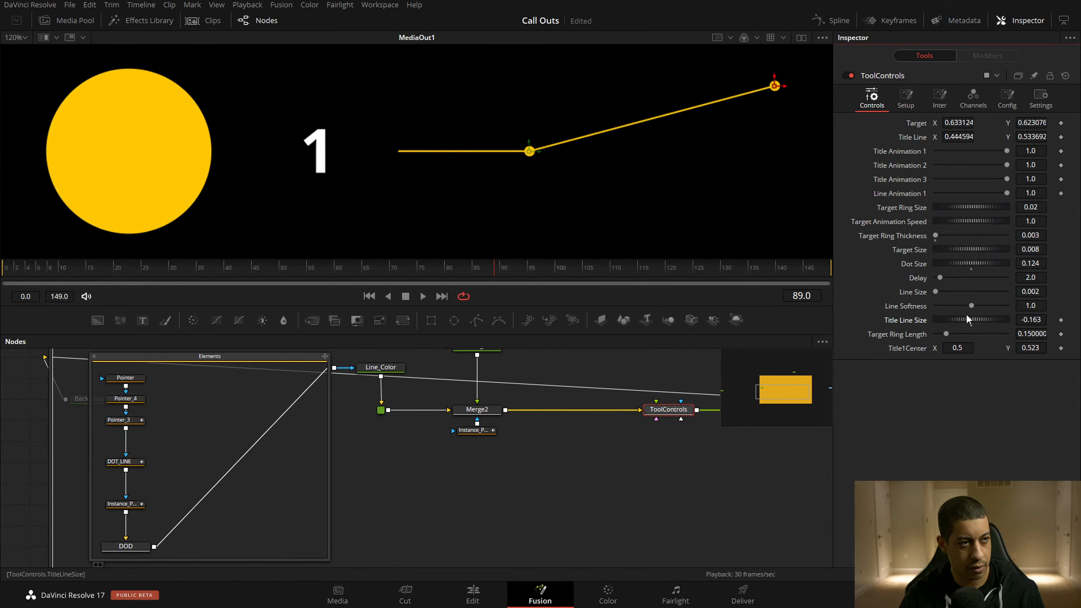
scroll(570, 174, "down", 2)
mouse_move(975, 321)
left_mouse_down()
mouse_move(963, 312)
mouse_move(989, 319)
left_mouse_up()
Delete the leftover title and merge nodes above Title_1, including Instance_Title_1, Merge3, Merge4, Merge5 and Merge6
left_click_drag(386, 521, 506, 502)
left_click_drag(434, 485, 463, 526)
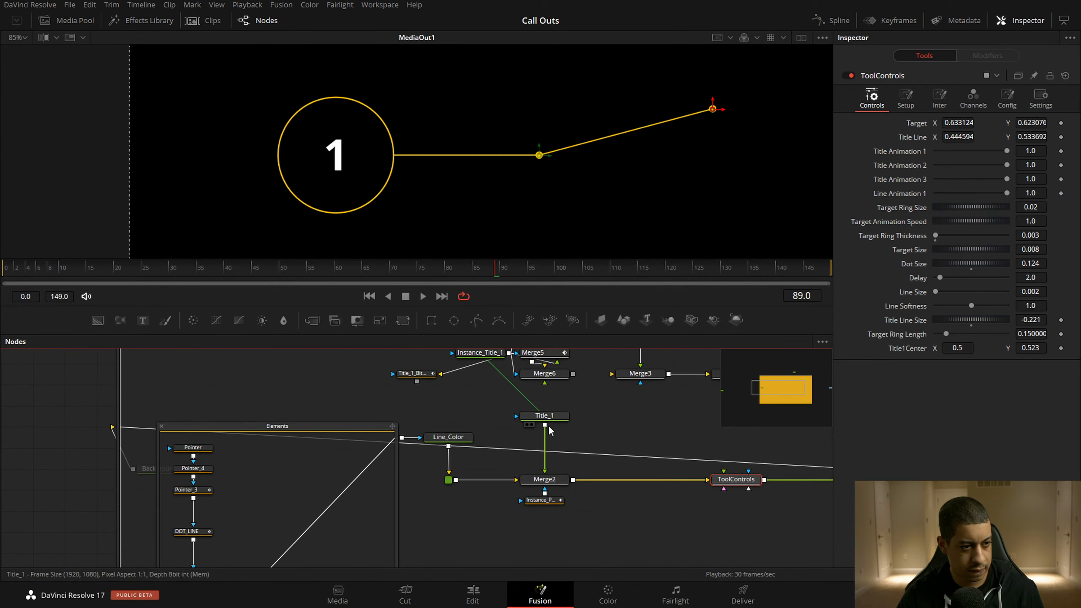
left_click_drag(624, 414, 481, 481)
left_click_drag(218, 387, 453, 487)
key("Delete")
left_click_drag(657, 399, 436, 479)
key("Delete")
Move the Elements group slightly upward beside the Line_Color node and save the project
left_click_drag(500, 488, 483, 410)
left_click_drag(318, 485, 495, 463)
left_click_drag(353, 404, 342, 379)
left_click(341, 378)
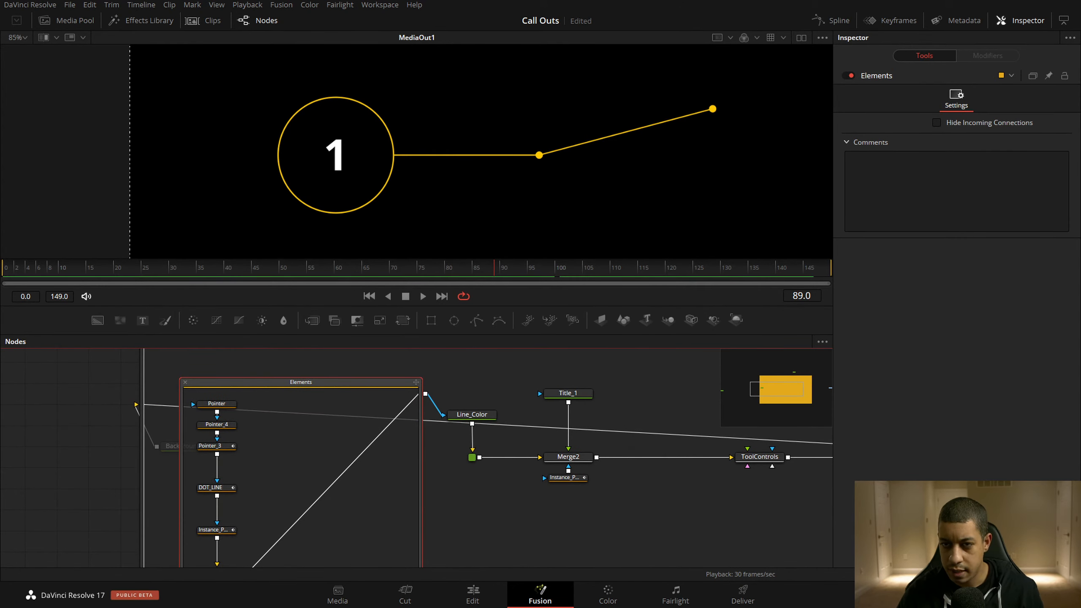
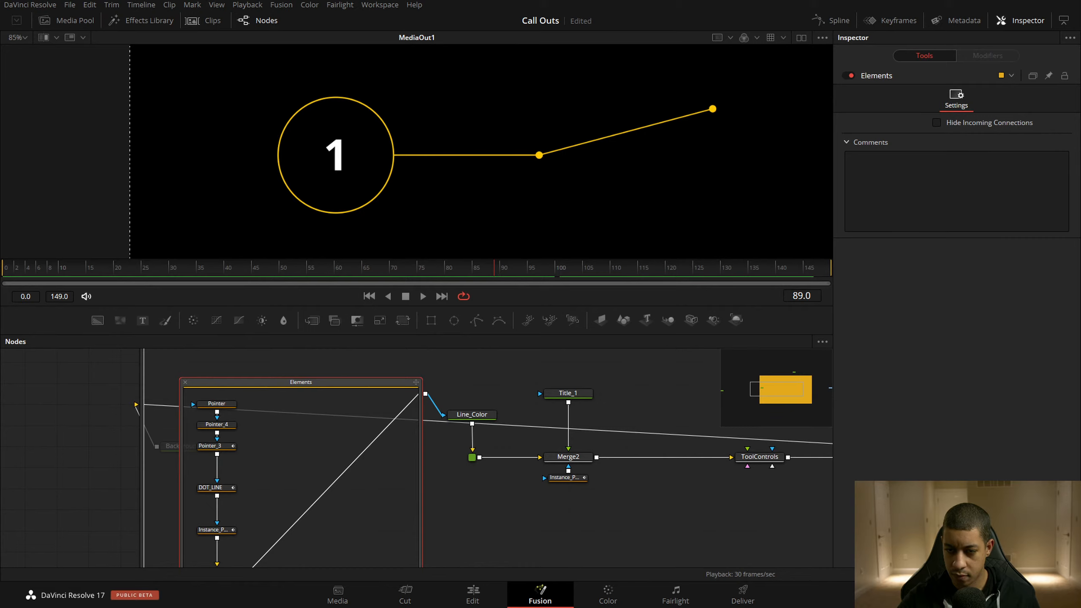
key("ctrl+s")
mouse_move(697, 519)
left_mouse_down()
mouse_move(565, 511)
mouse_move(427, 480)
mouse_move(697, 505)
left_mouse_up()
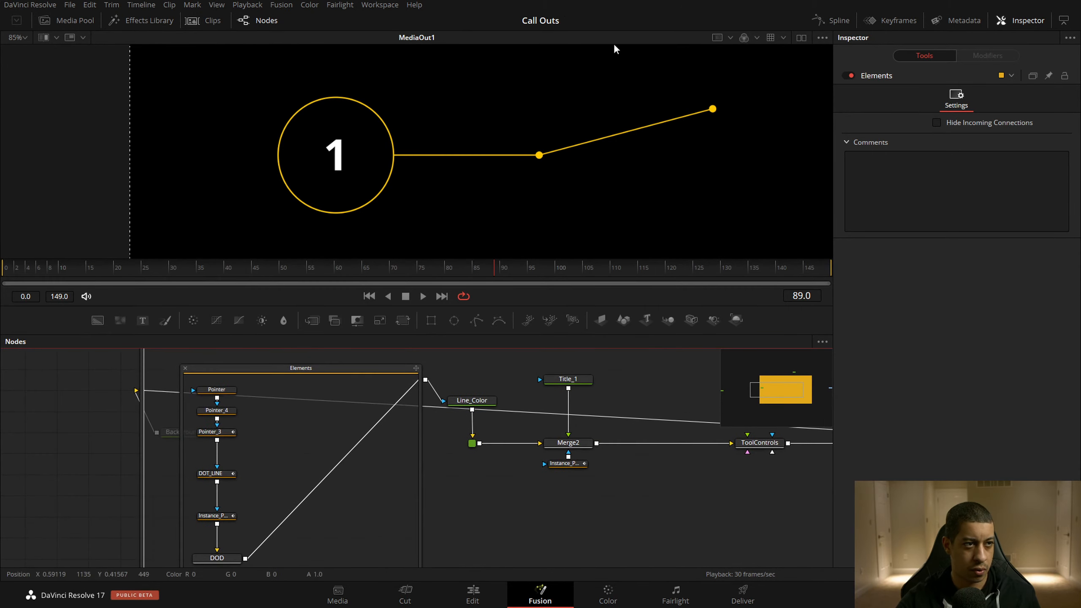
Check the Title_1 settings and try the Title Animation 1 control on ToolControls
left_click_drag(621, 387, 594, 393)
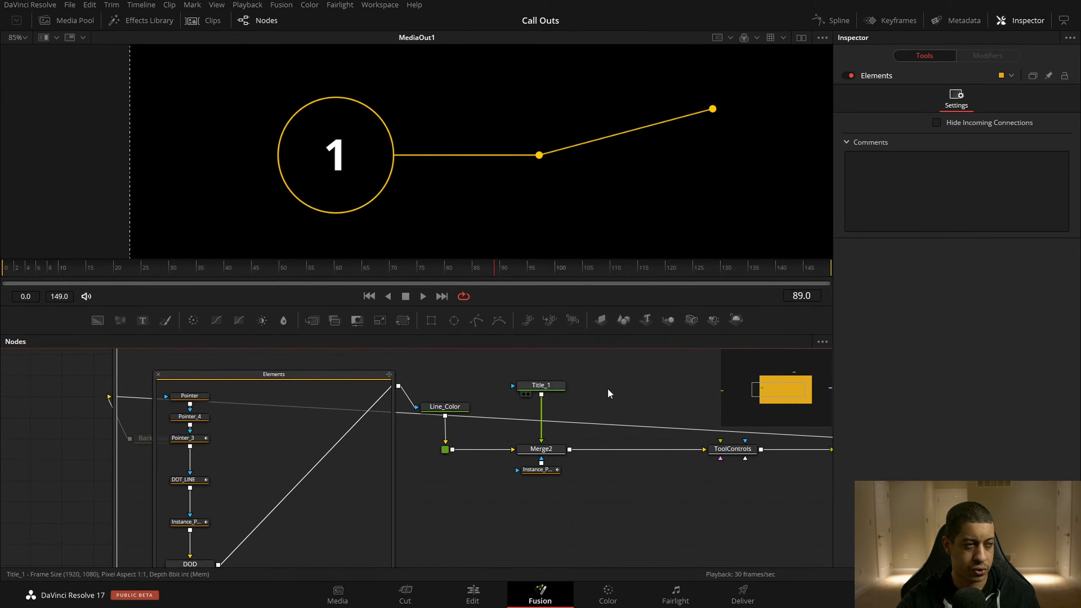
left_click(561, 386)
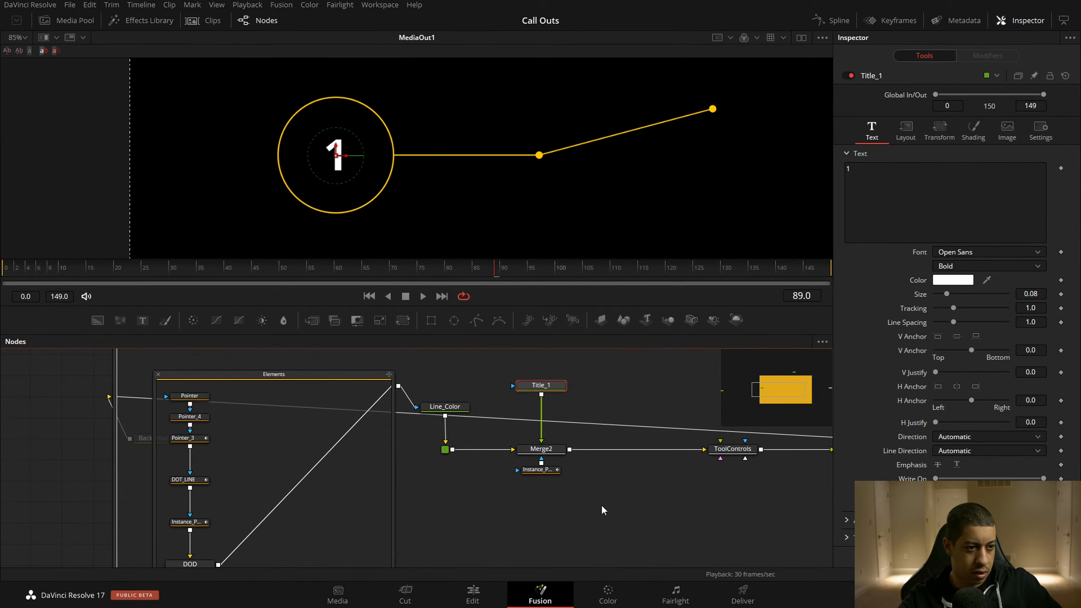
scroll(601, 505, "right", 5)
left_click(605, 459)
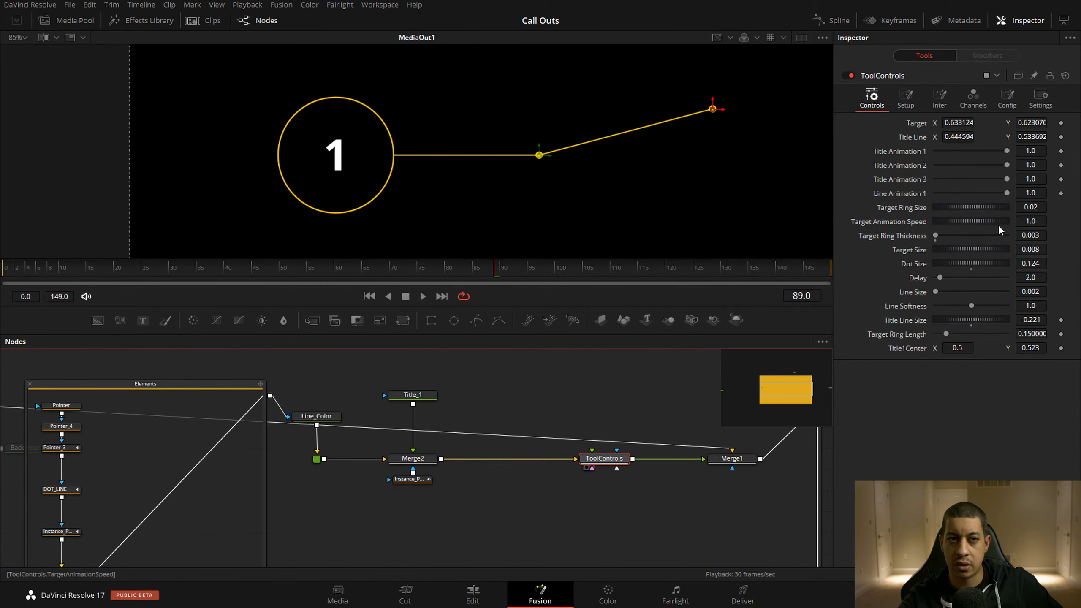
left_click_drag(1010, 152, 1051, 156)
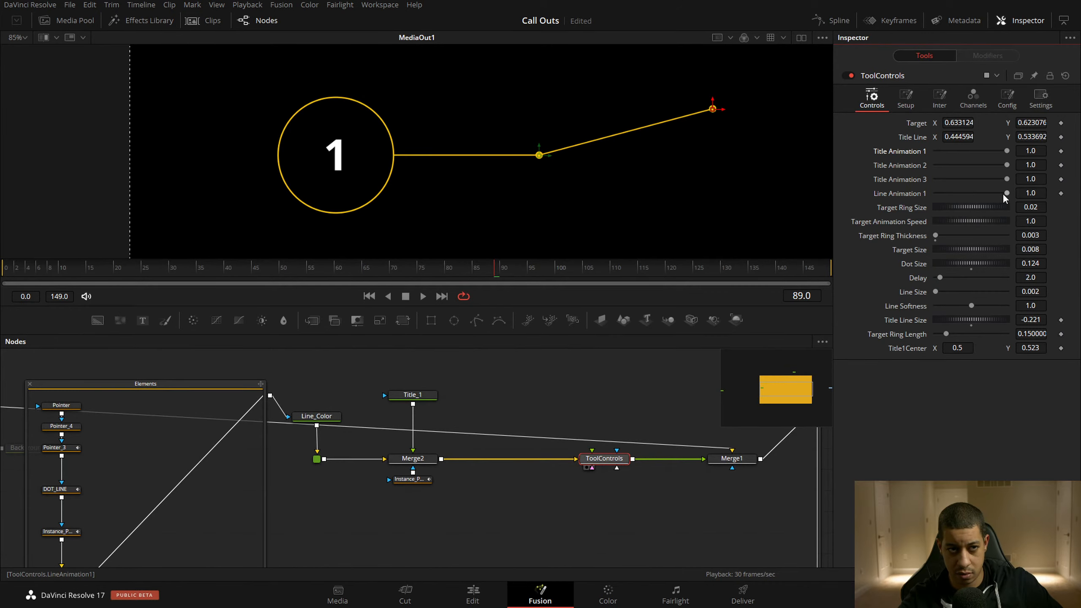
Try Line Animation 1 at 0.0 on ToolControls, check the instanced pointer below Merge2, and return the control to 1.0
left_click_drag(1003, 191, 928, 192)
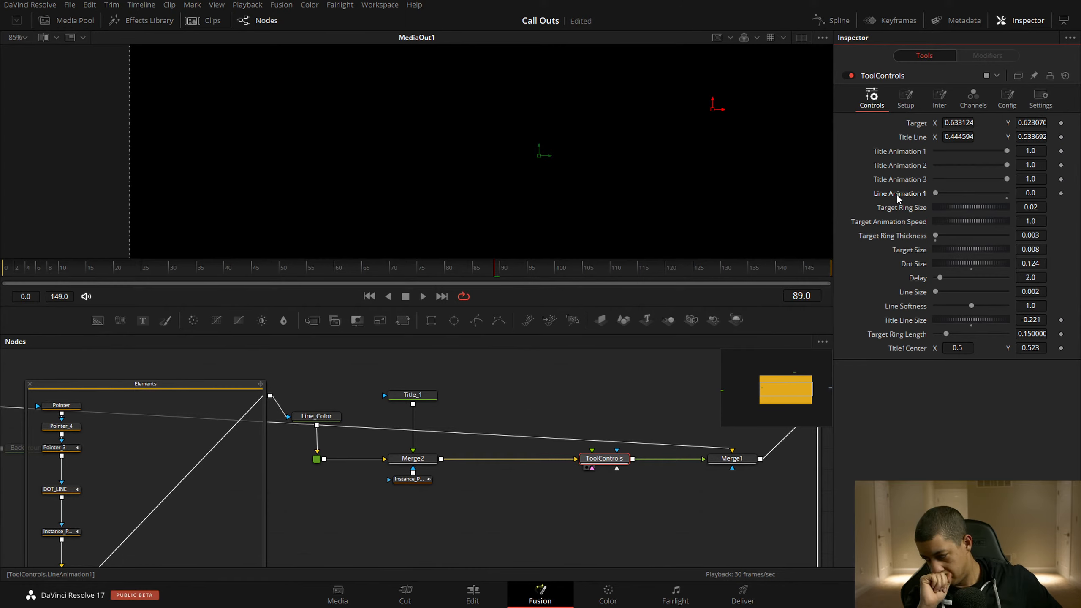
left_click(415, 479)
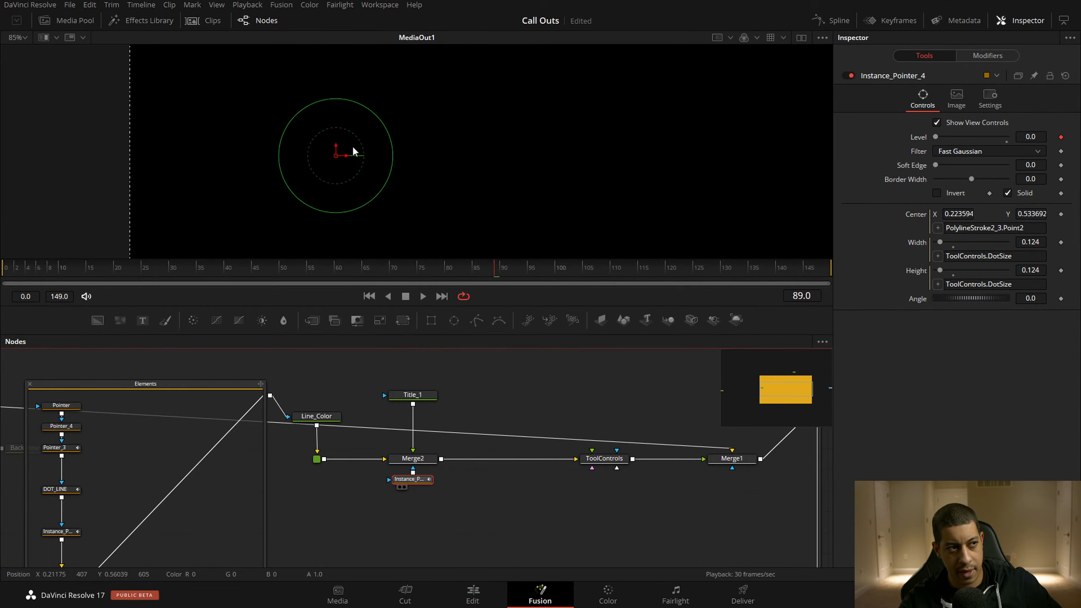
left_click(606, 459)
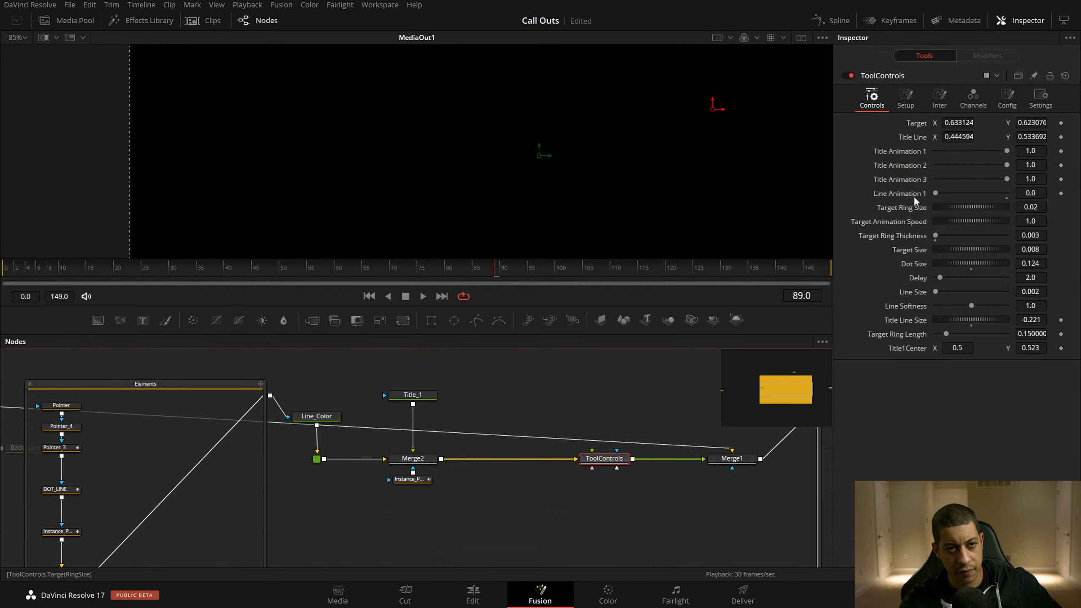
left_click_drag(935, 193, 1018, 191)
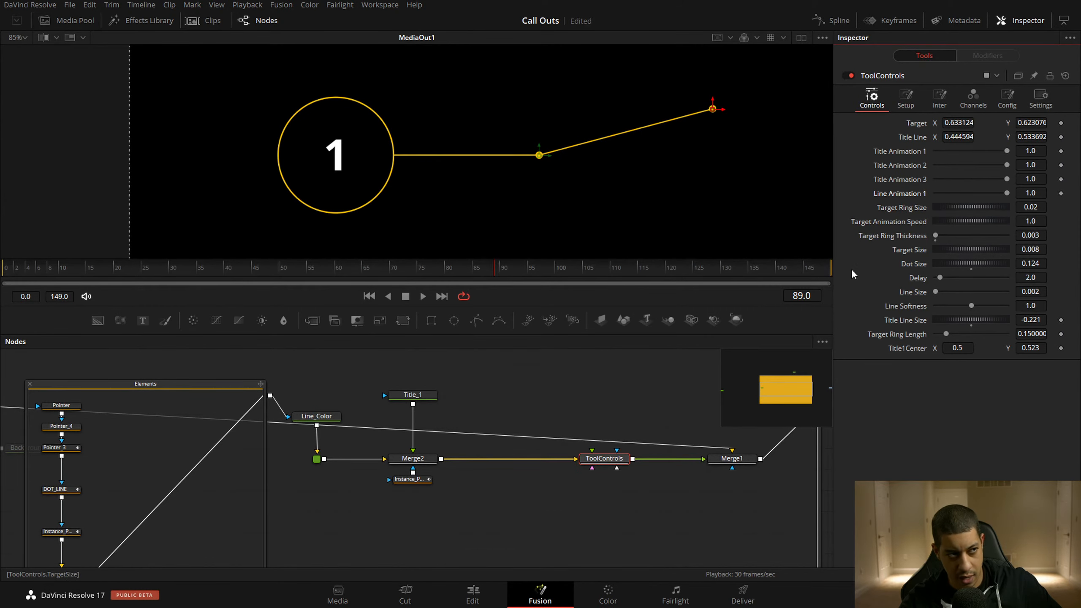
Add an expression to the Opacity of shading element 1 on Title_1
left_click(412, 394)
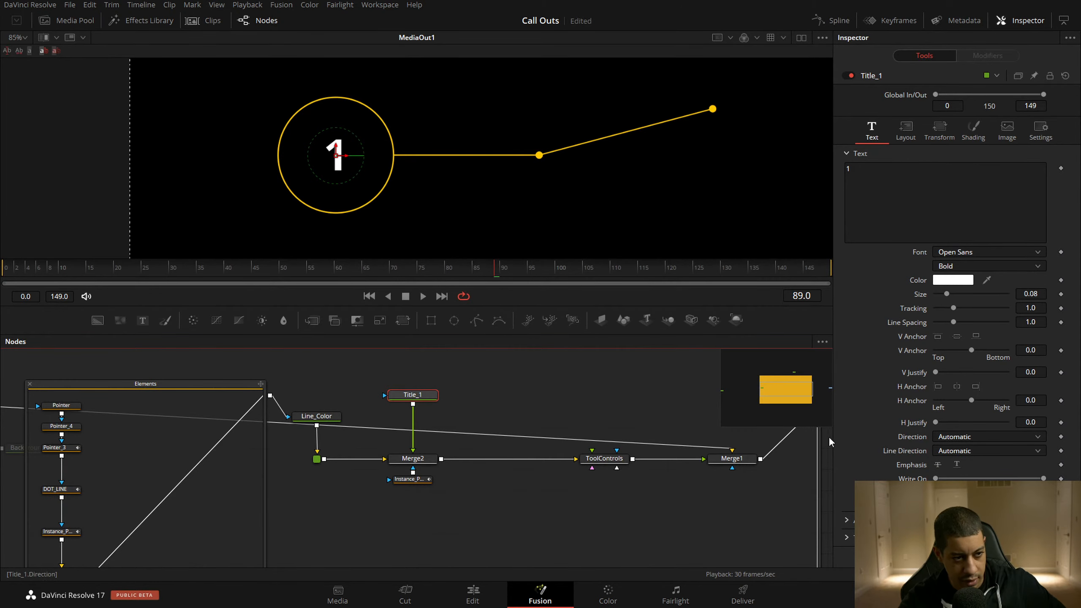
left_click(605, 458)
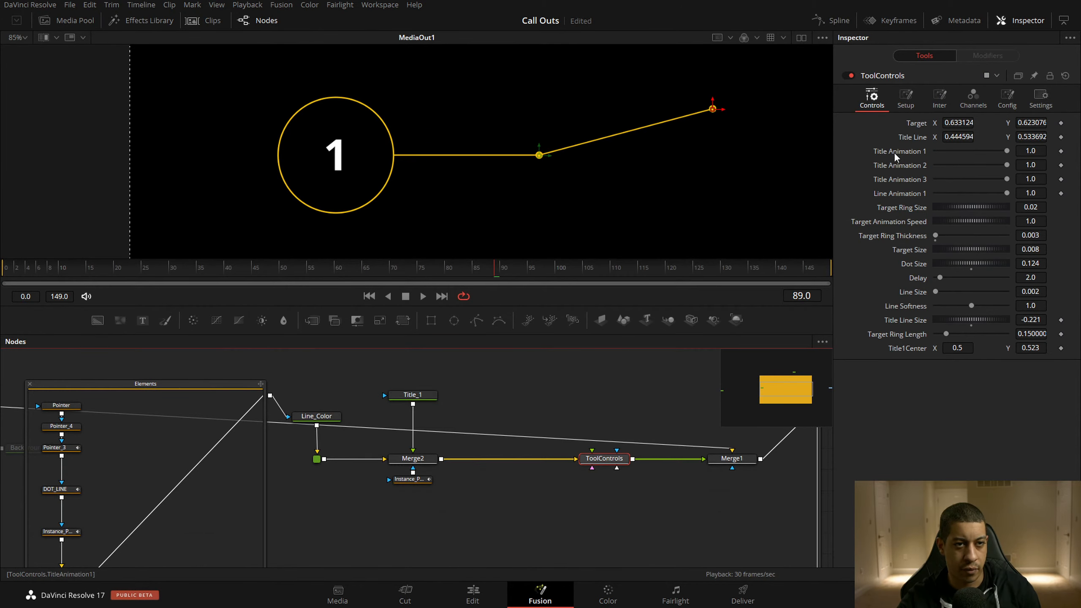
left_click(413, 396, "ctrl")
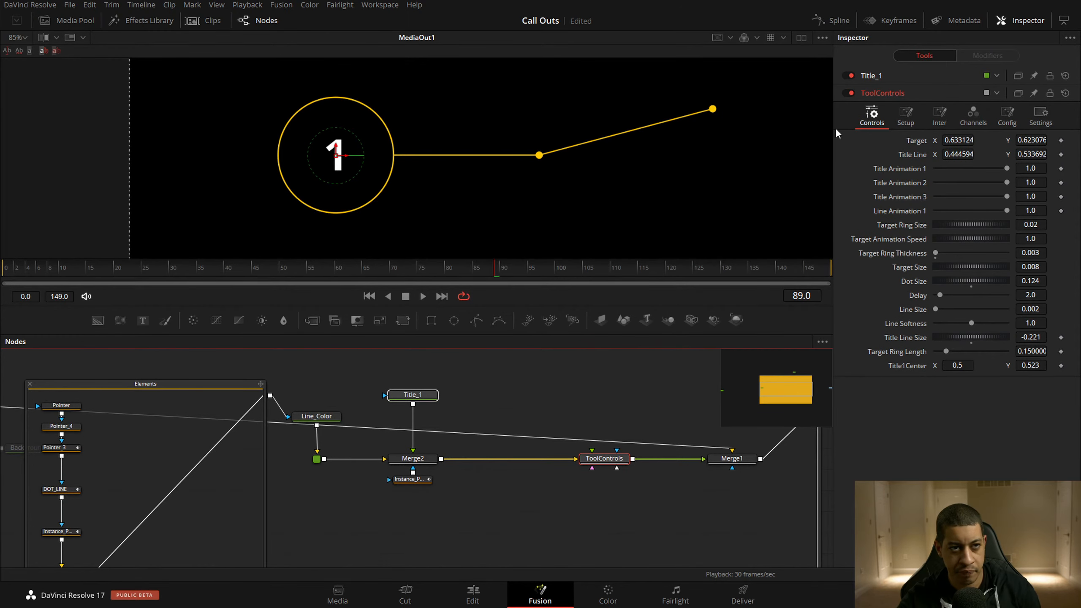
left_click(902, 72)
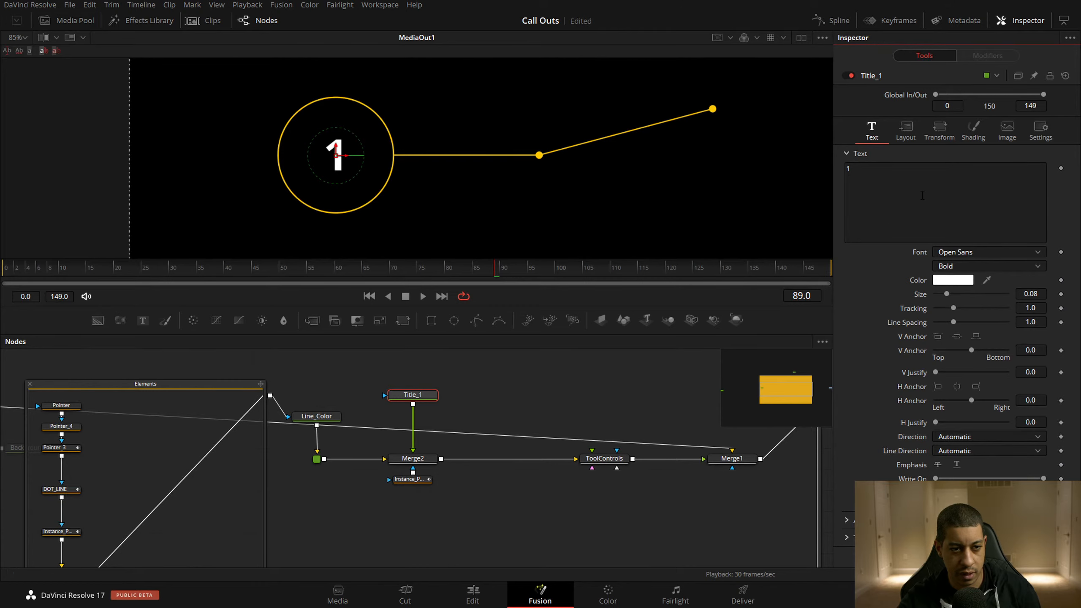
left_click(974, 130)
right_click(918, 250)
left_click(947, 372)
left_click_drag(938, 258, 873, 400)
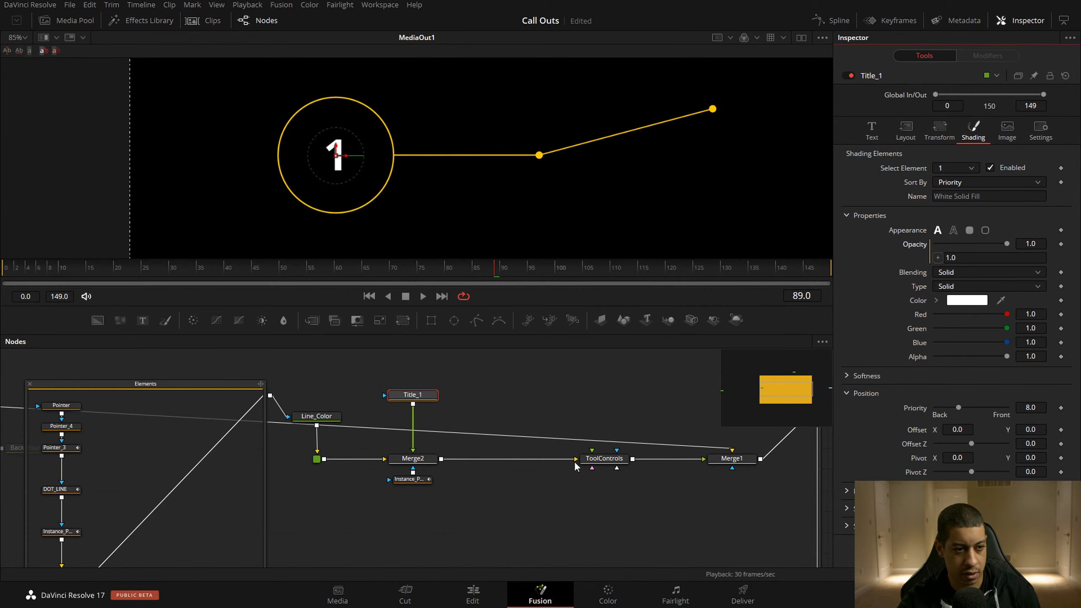
Copy the internal name of Title Animation 1 on ToolControls through a temporary expression and remove that expression
left_click(608, 458)
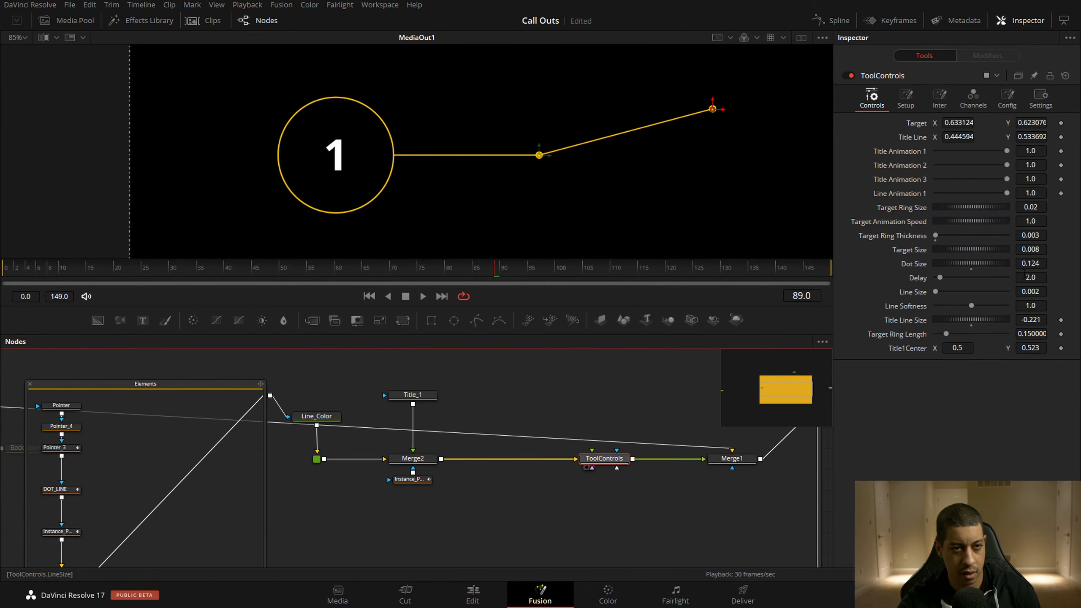
right_click(893, 152)
left_click(941, 286)
left_click_drag(938, 165, 891, 153)
right_click(896, 155)
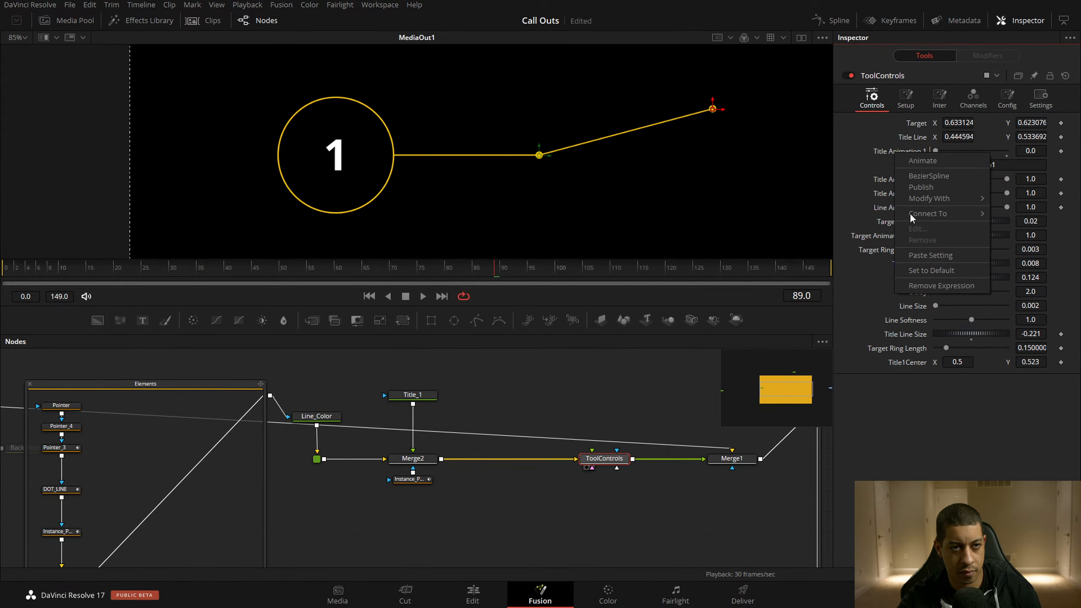
left_click(931, 286)
Set the Opacity expression of shading element 1 on Title_1 to ToolControls.TitleAnimation1
left_click(409, 395)
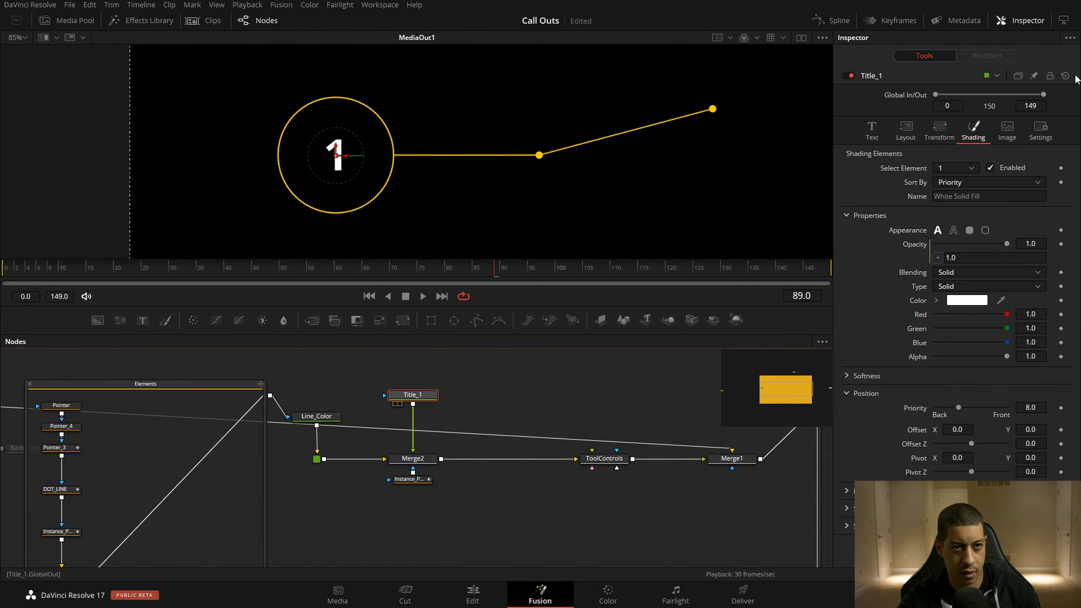
left_click_drag(966, 258, 891, 250)
type("TitleAnimation1")
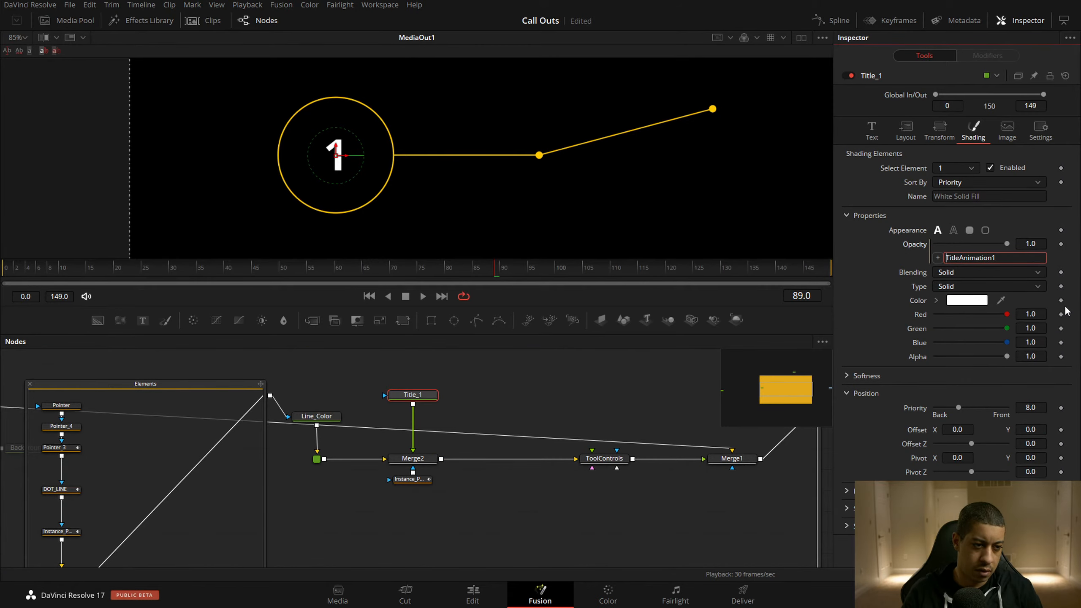
type("ToolCont")
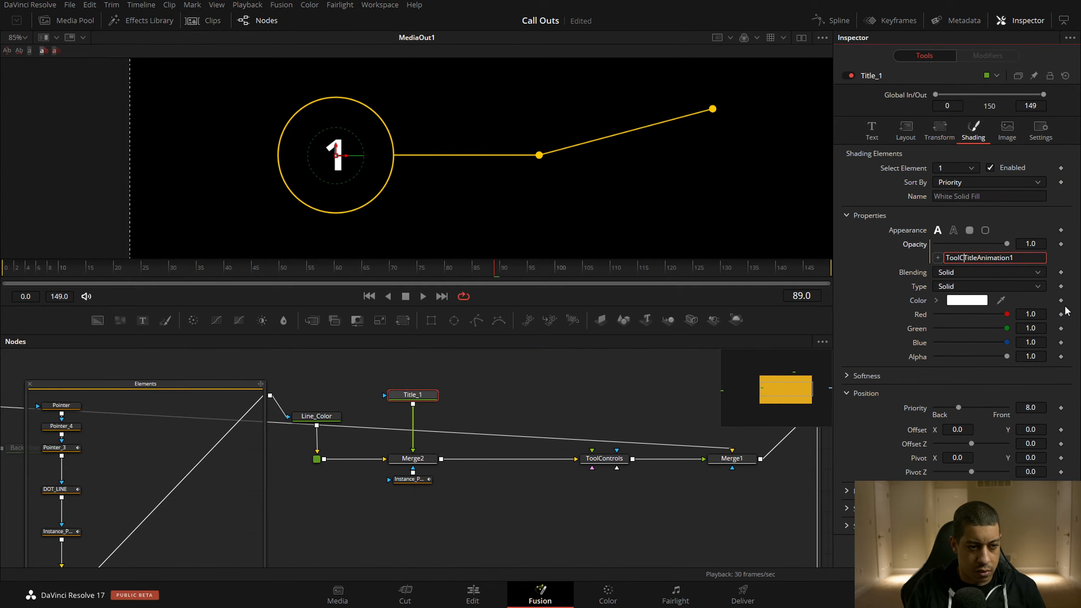
type("rols.")
key("Return")
Raise Title Animation 1 on ToolControls to 1.0 and save the project
left_click(605, 458)
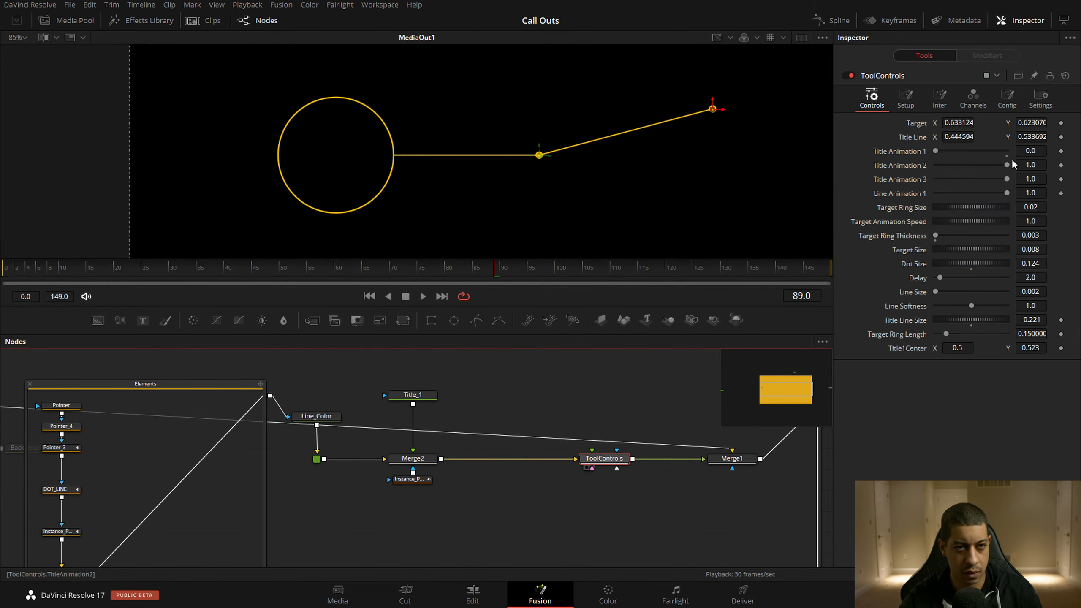
left_click_drag(936, 151, 1077, 162)
left_click(626, 411)
key("ctrl+s")
Move Title_1 higher above Merge2 and add a Background node beside it
left_click_drag(623, 411, 515, 411)
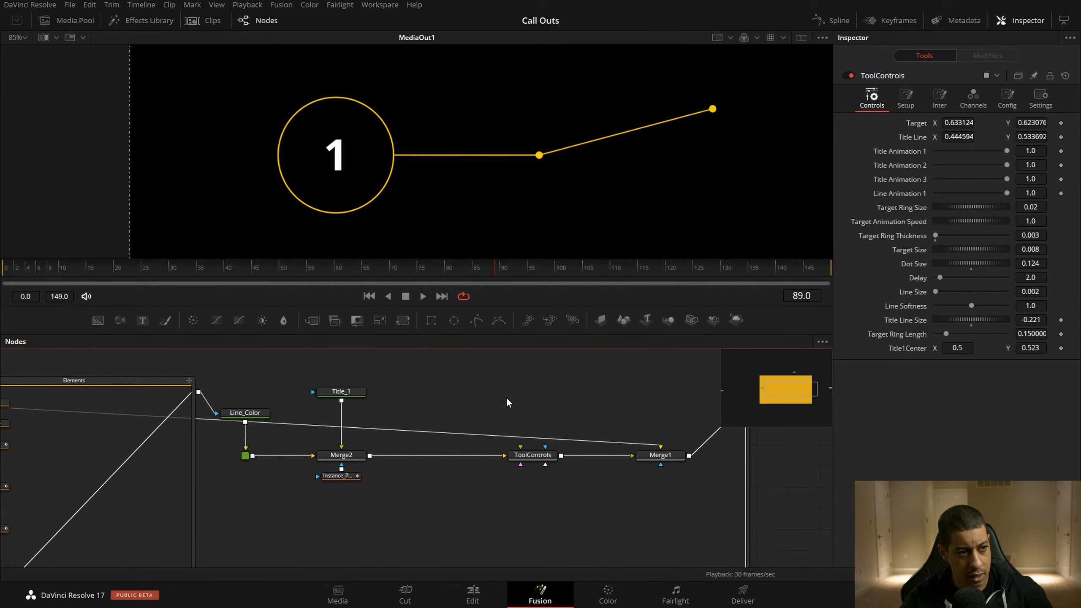
left_click_drag(414, 391, 561, 438)
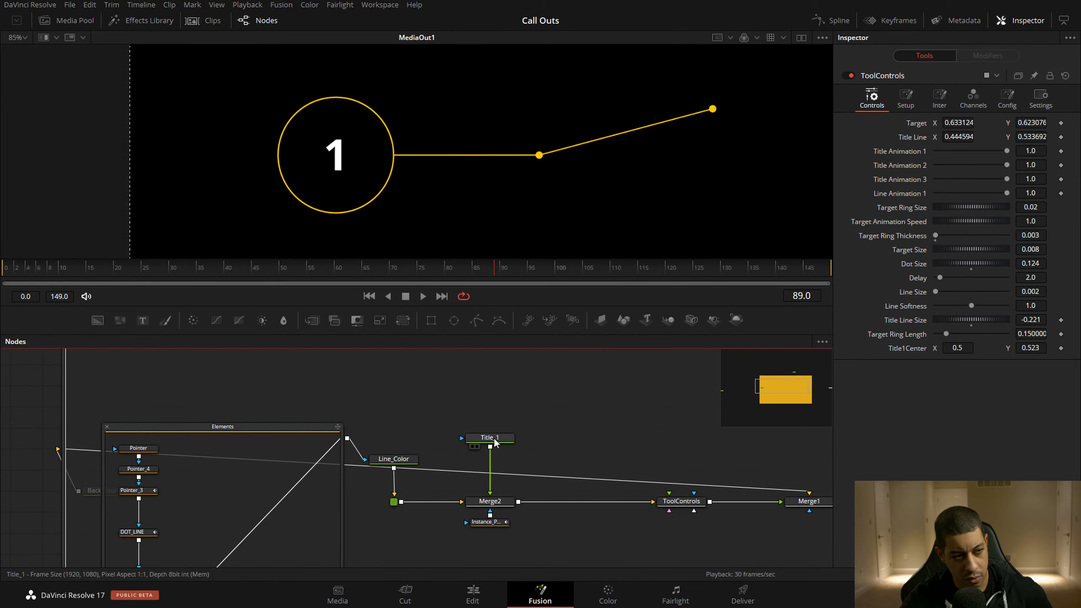
left_click_drag(494, 440, 494, 419)
left_click(583, 433)
left_click(490, 421)
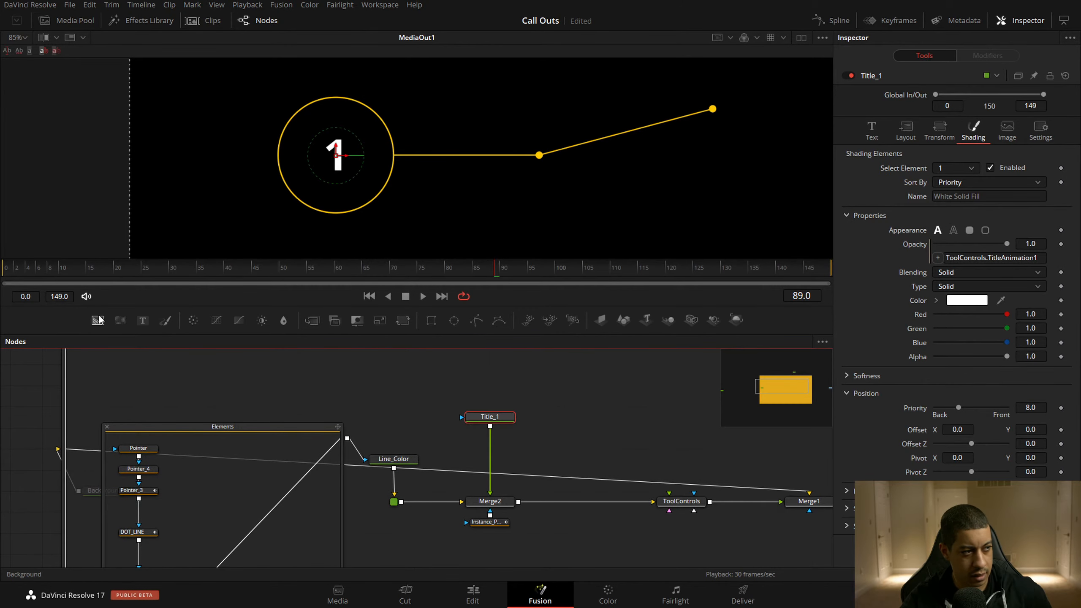
left_click_drag(98, 320, 408, 415)
left_click_drag(492, 419, 492, 356)
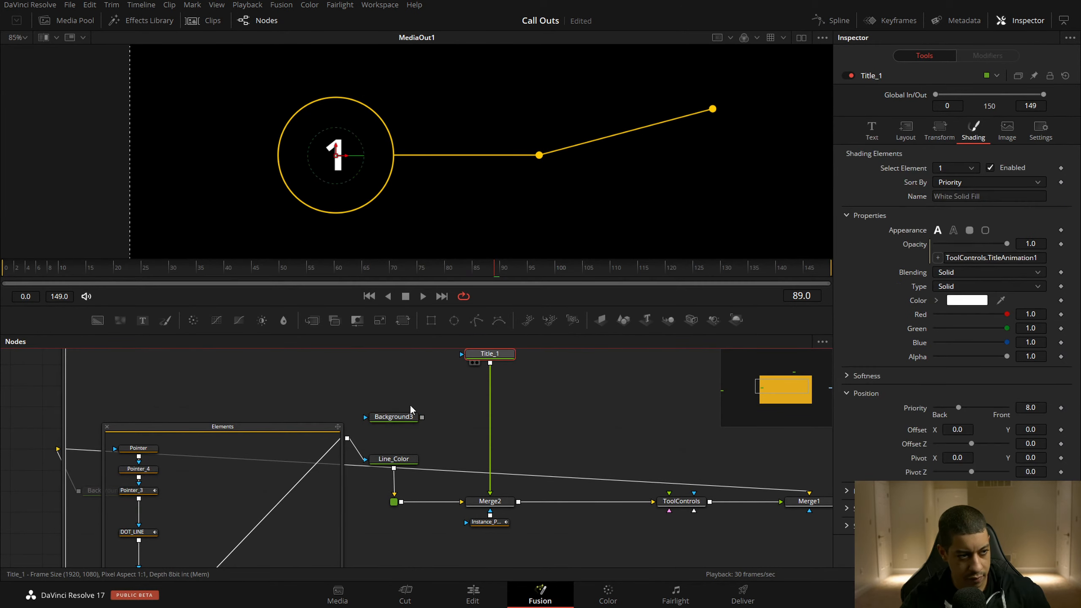
left_click_drag(398, 415, 425, 353)
Place the new Background node just below Title_1 and merge Title_1 over it on the branch feeding Merge2
left_click_drag(627, 403, 647, 427)
left_click_drag(446, 376, 445, 398)
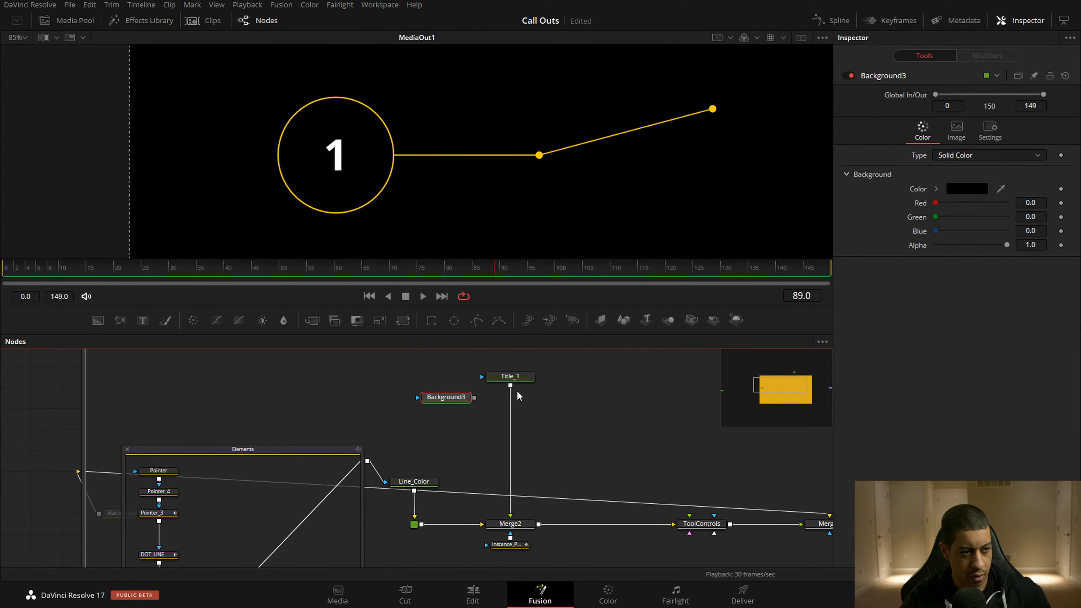
left_click_drag(509, 387, 474, 400)
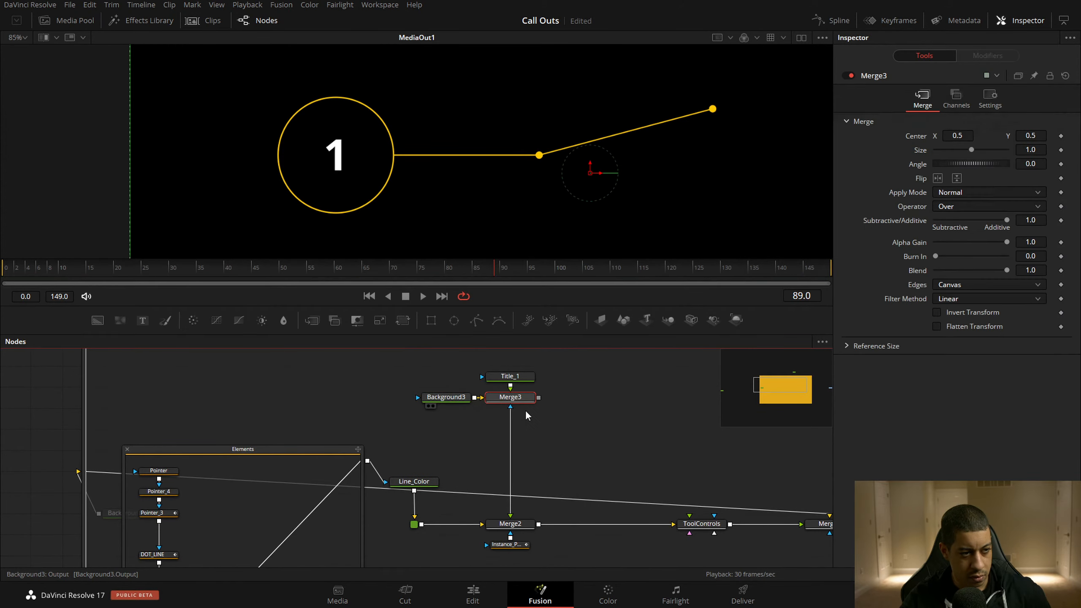
Try a bright green color on Background3
left_click(445, 398)
left_click(967, 189)
left_click_drag(571, 216, 606, 206)
left_click_drag(659, 239, 660, 194)
left_click(671, 409)
left_click_drag(651, 425, 575, 415)
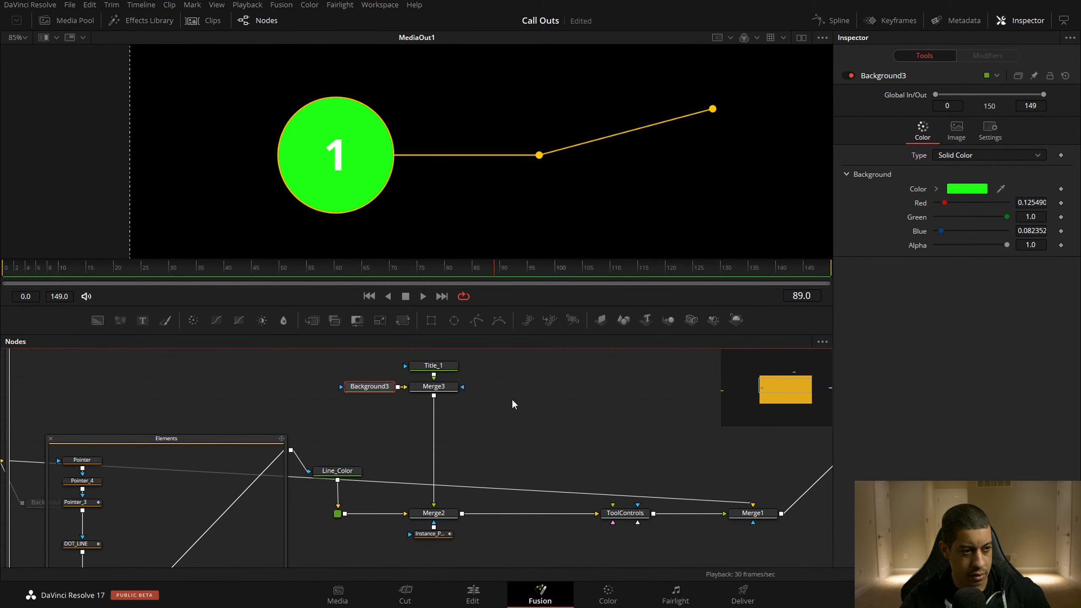
Move Merge3 and Background3 down together to leave more space below Title_1
left_click(441, 388, "ctrl")
left_click_drag(441, 388, 443, 409)
left_click(573, 410)
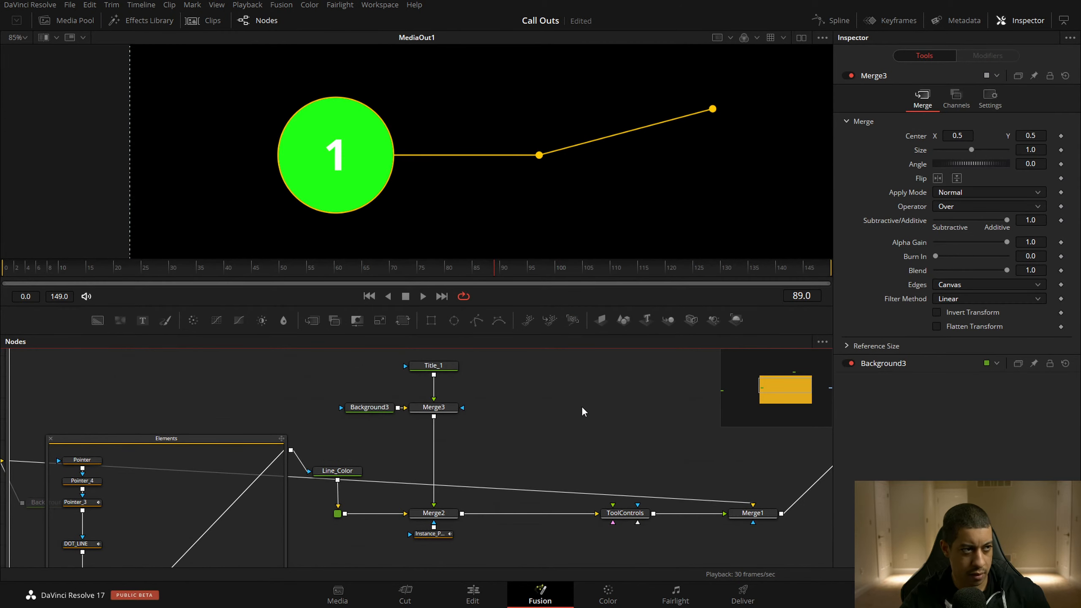
Set the color of Background3 to mid grey #848484 and save the project
left_click(378, 408)
left_click(969, 190)
left_click_drag(622, 277, 617, 306)
left_click(664, 250)
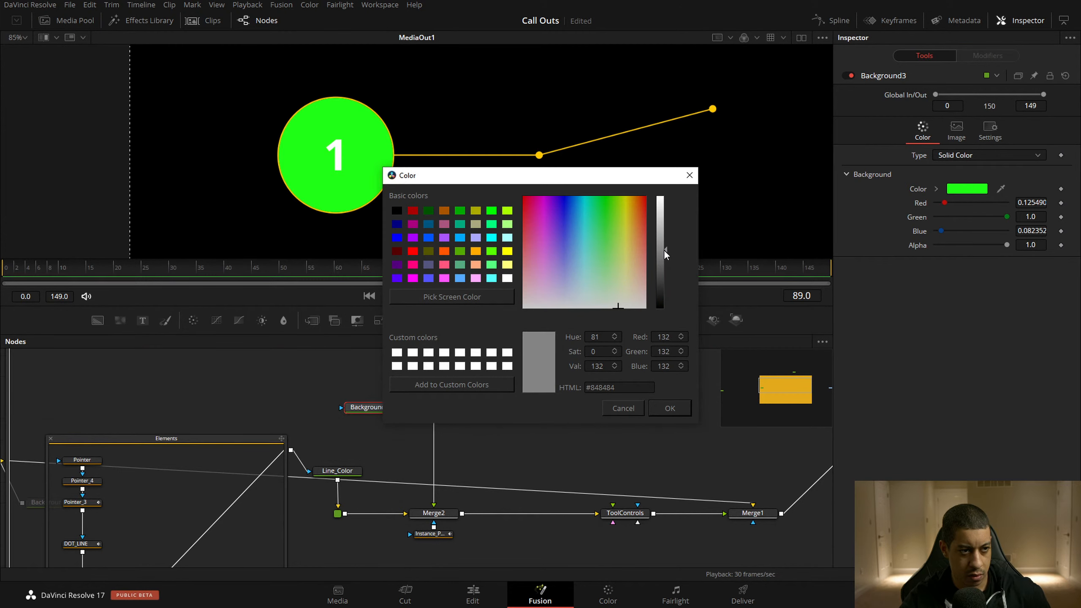
left_click(665, 410)
left_click(618, 421)
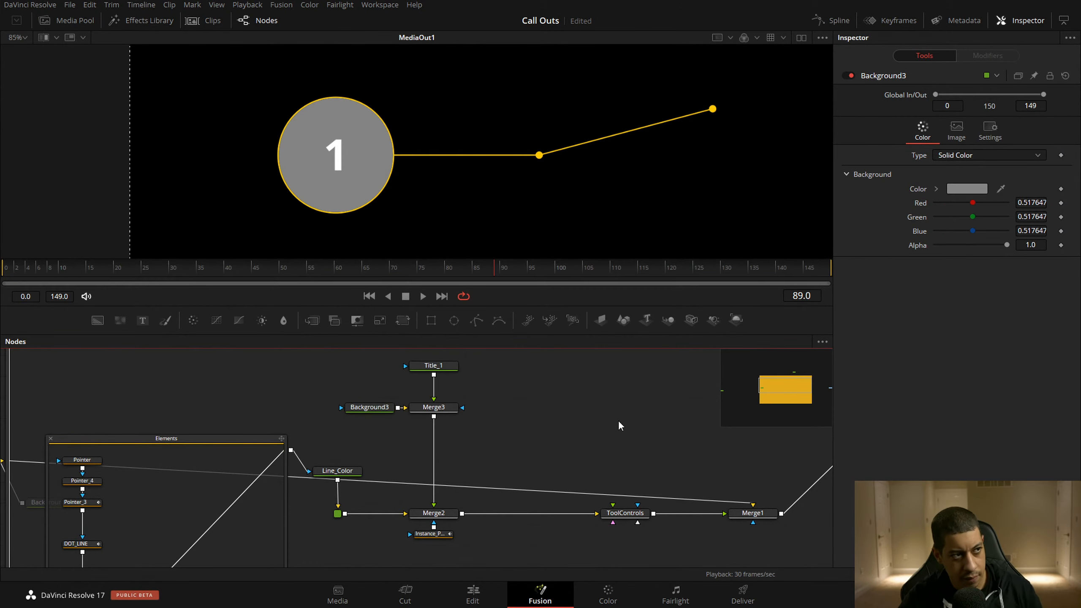
left_click_drag(618, 421, 576, 443)
left_click_drag(509, 470, 562, 421)
key("ctrl+s")
Cut the ToolControls.TitleAnimation1 text from Title_1's Opacity expression and remove the expression
left_click(484, 501)
left_click_drag(596, 386, 601, 407)
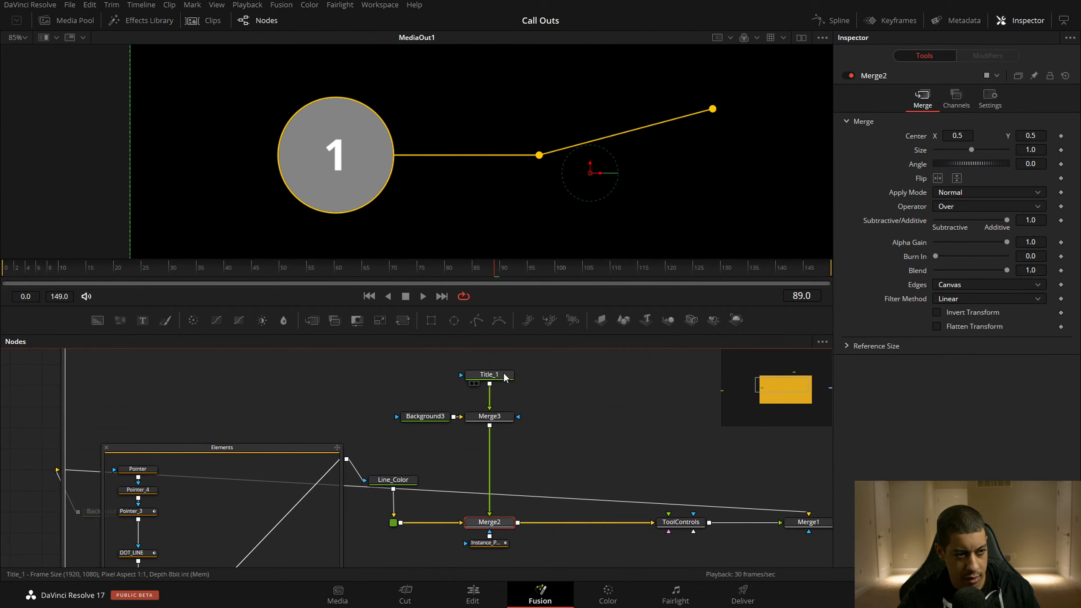
left_click(503, 375)
left_click_drag(1039, 259, 816, 270)
key("ctrl+c")
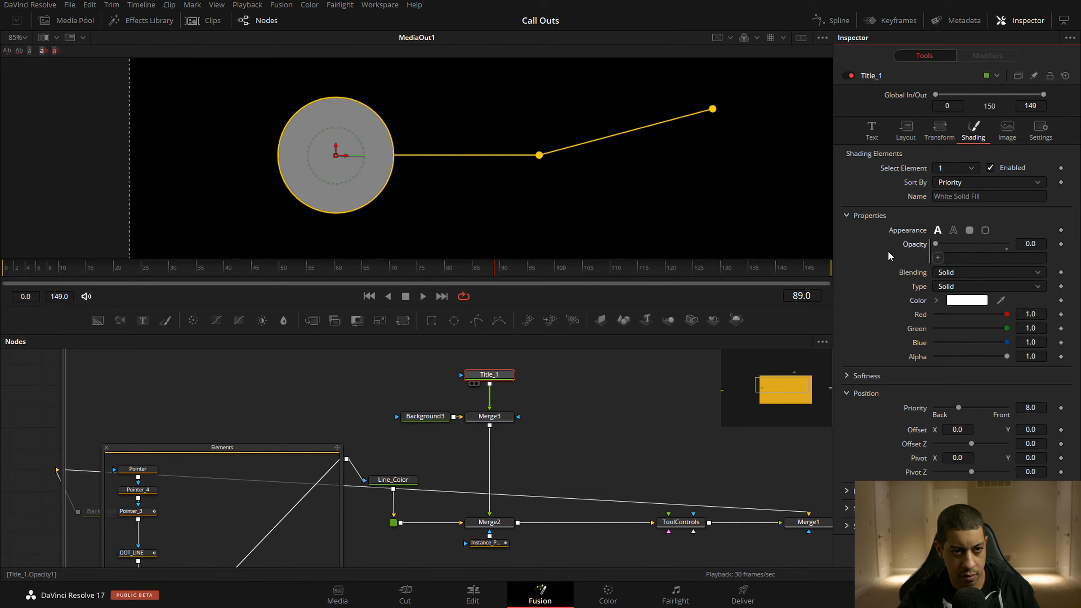
right_click(914, 248)
left_click(928, 374)
Move the instanced pointer mask from below Merge2 to open space beside Merge3
left_click(490, 522)
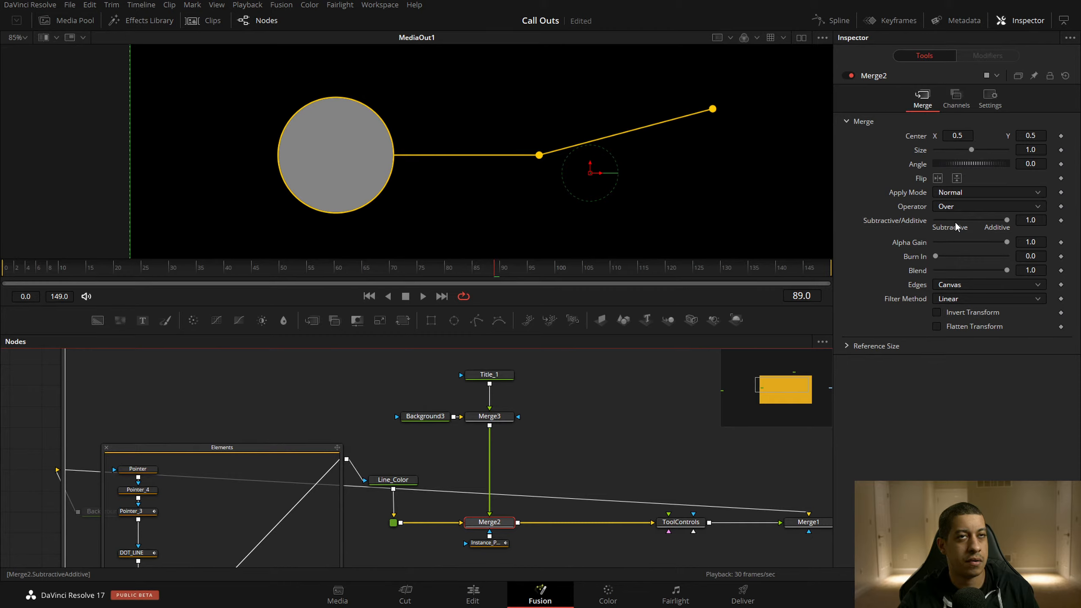
left_click_drag(640, 413, 560, 396)
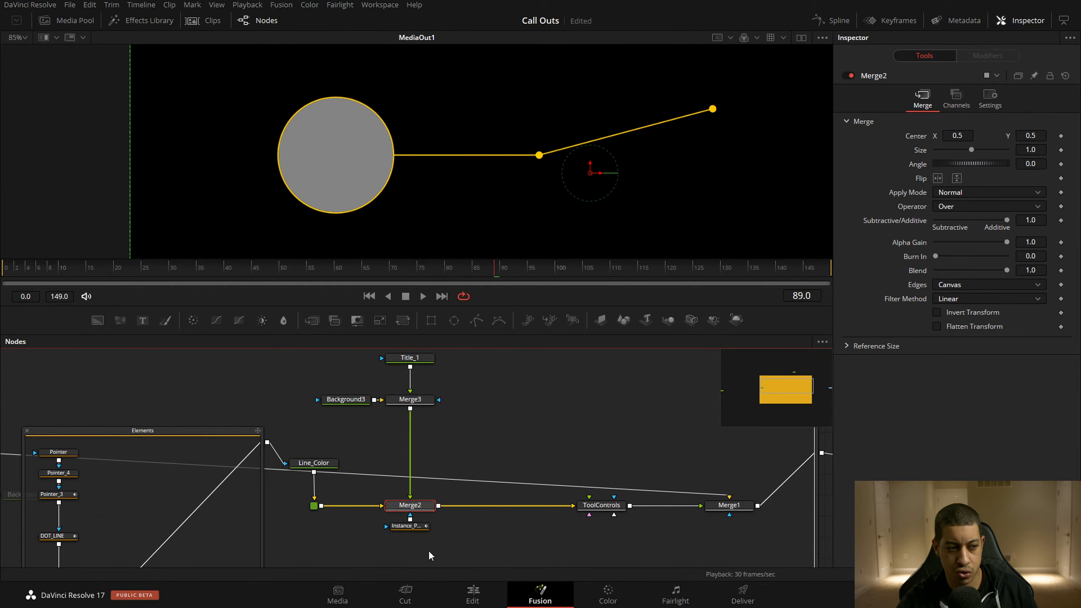
left_click_drag(419, 535, 598, 408)
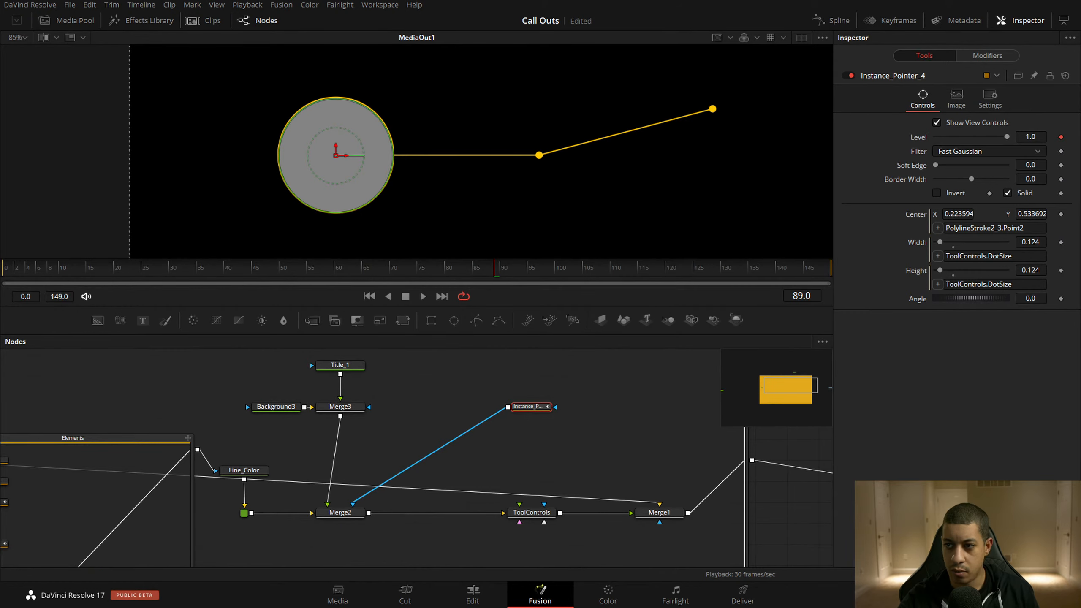
Reset the Dot Size of the ToolControls node to 0.0244
left_click(538, 414)
left_click(537, 407)
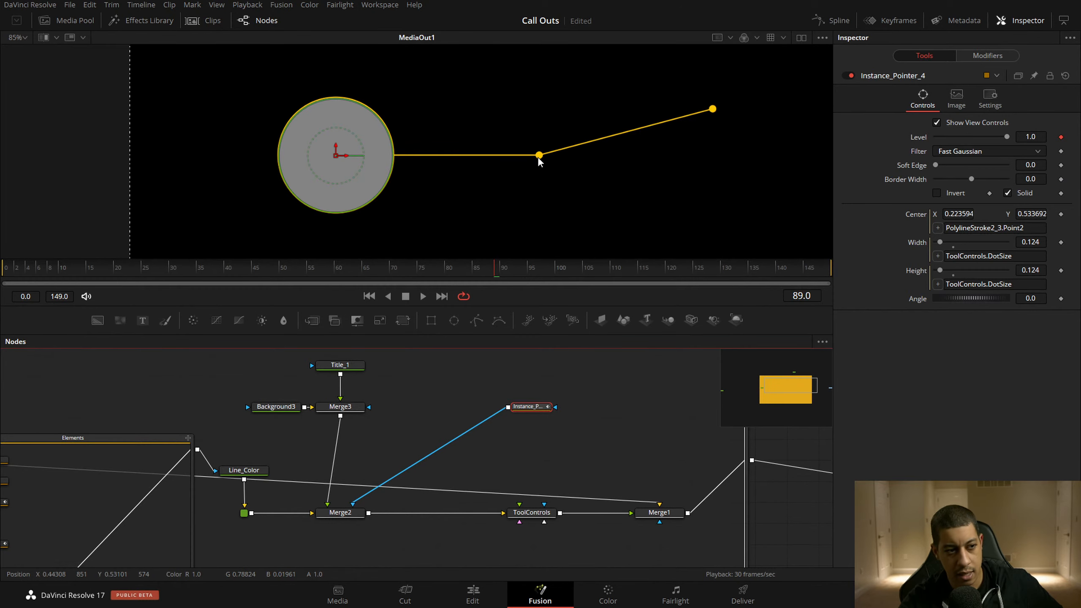
left_click(532, 512)
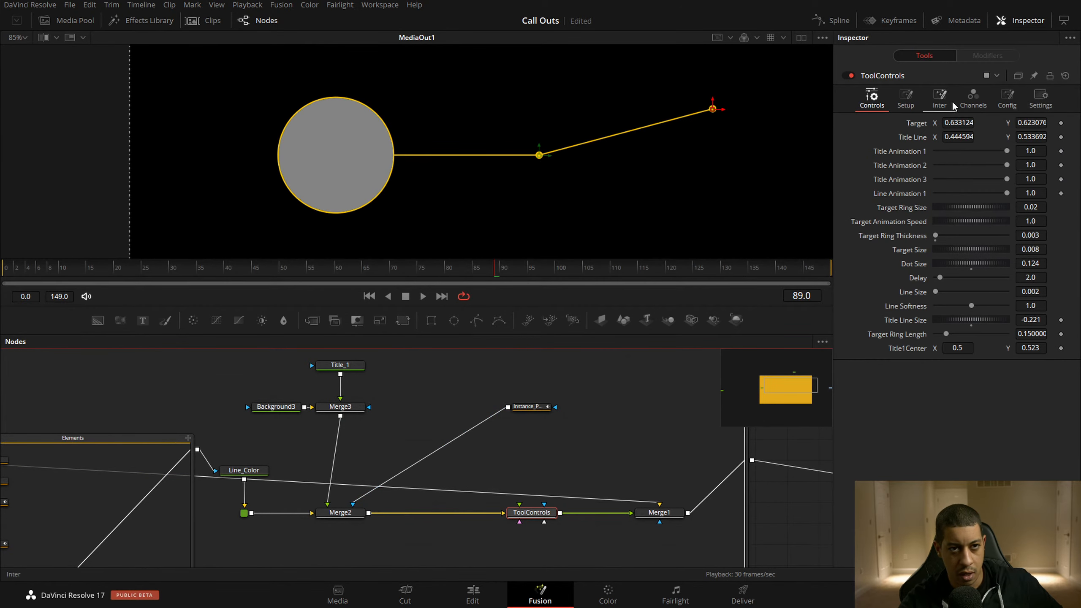
mouse_move(1007, 152)
left_mouse_down()
mouse_move(973, 151)
mouse_move(1022, 155)
left_mouse_up()
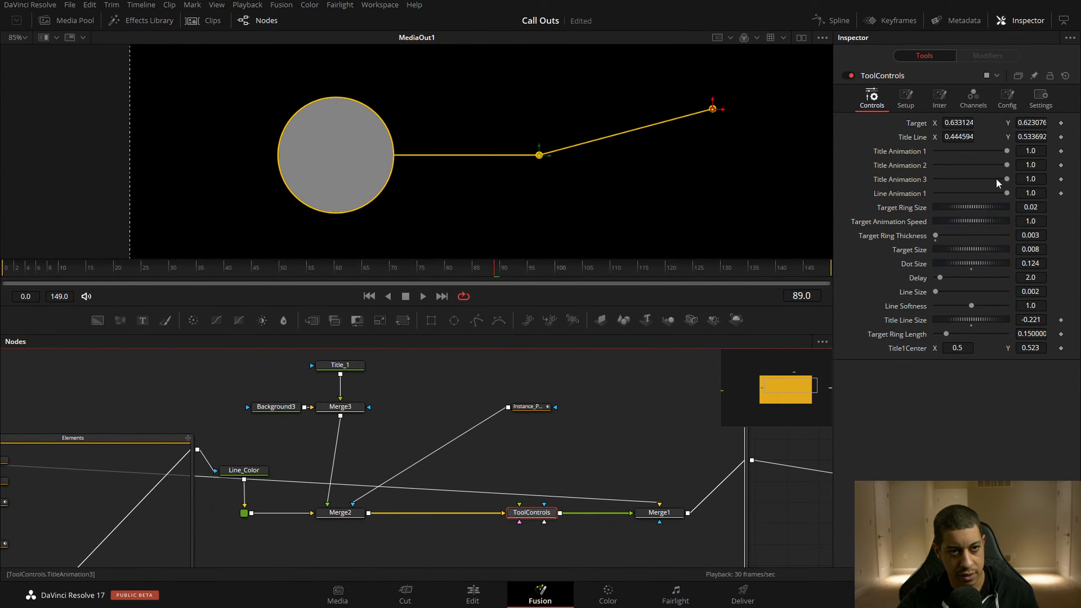
mouse_move(981, 248)
left_mouse_down()
mouse_move(967, 248)
mouse_move(970, 263)
left_mouse_up()
left_click(971, 255)
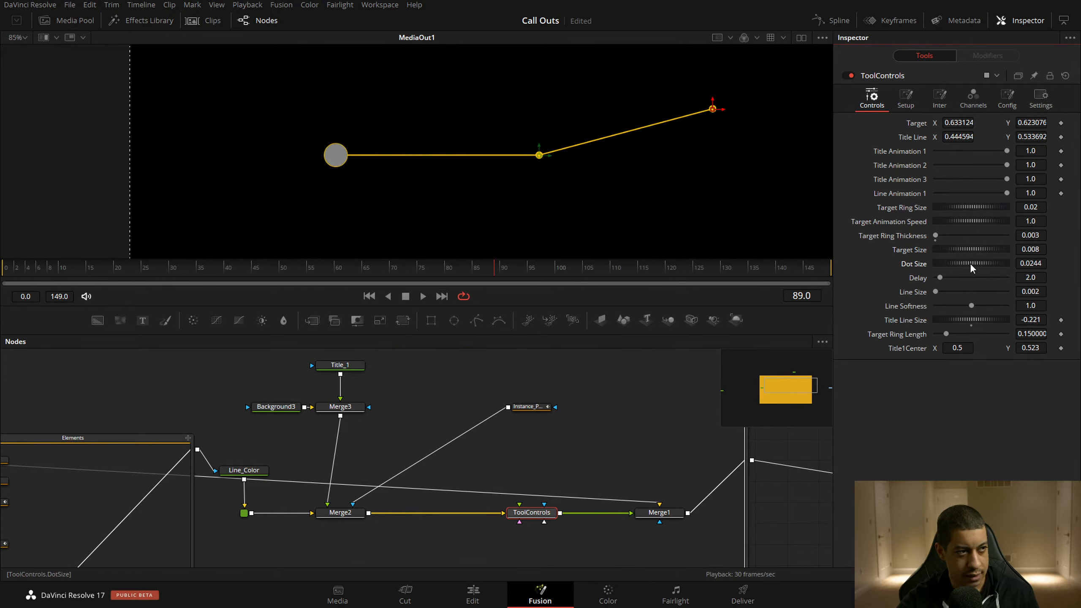
Set the opacity of Title_1's first shading element to 1.0 and reposition the Instance_Pointer_4 mask node beneath Merge2
left_click(348, 367)
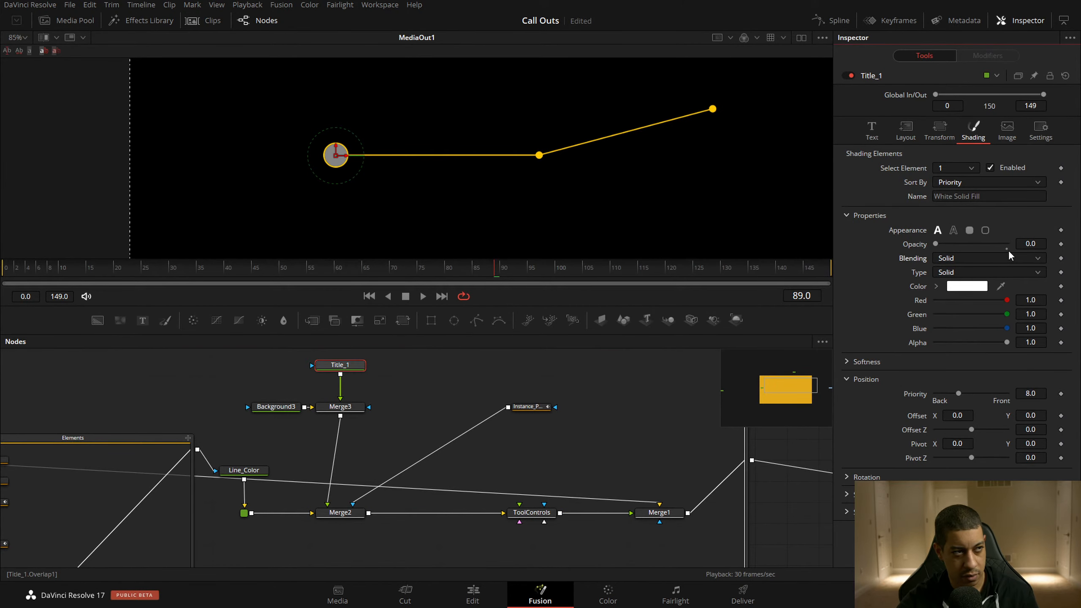
left_click(1007, 248)
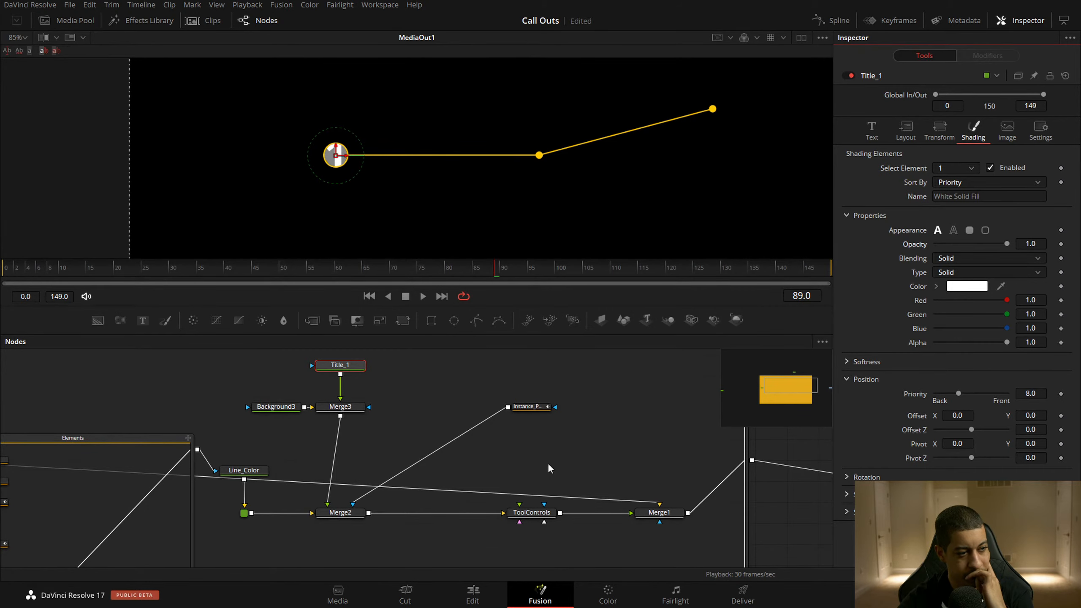
left_click(525, 411)
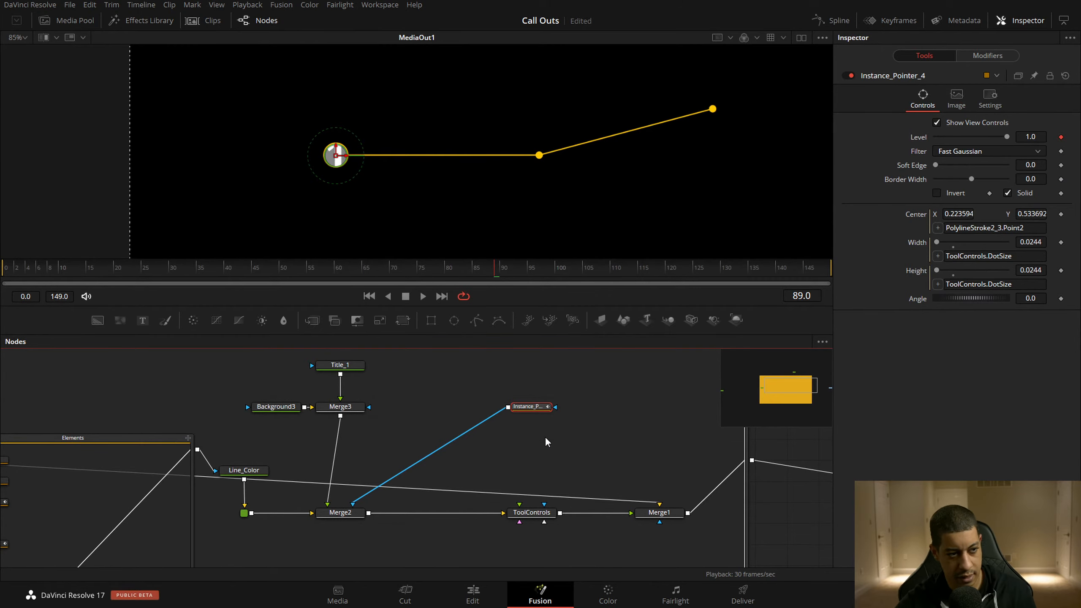
left_click_drag(523, 416, 332, 563)
left_click_drag(404, 463, 447, 414)
left_click(439, 490)
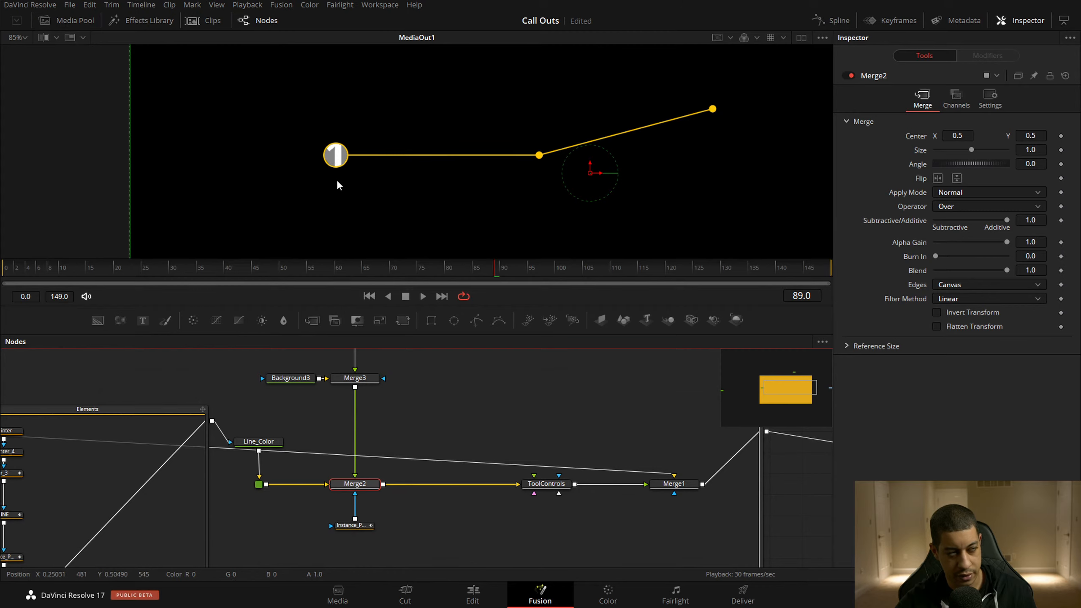
Drive Merge2's Blend with the expression ToolControls.TitleAnimation1 and save the project
left_click_drag(532, 426, 544, 421)
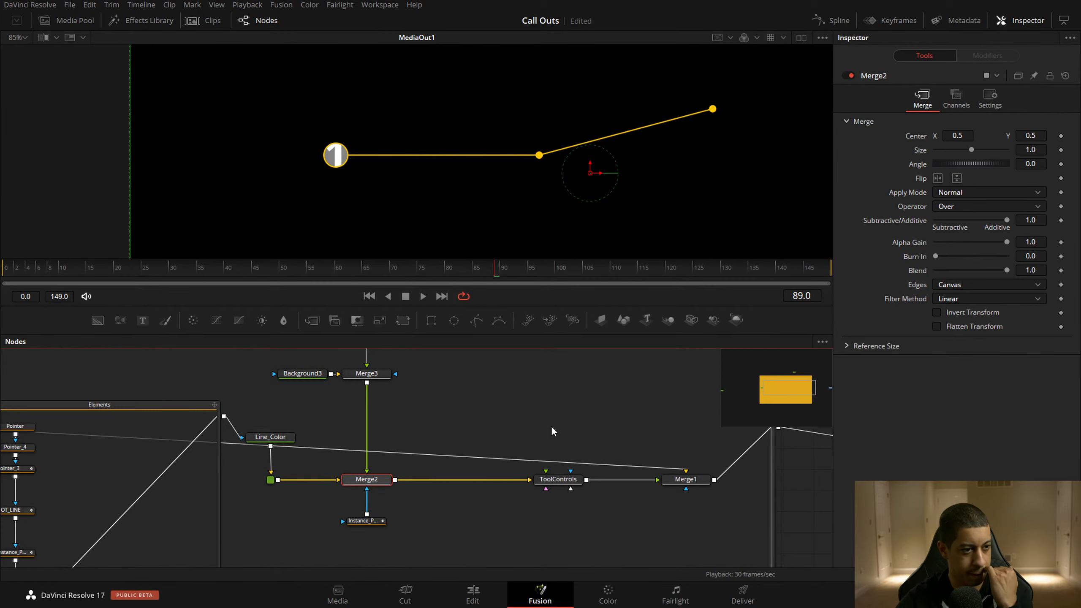
left_click(562, 481)
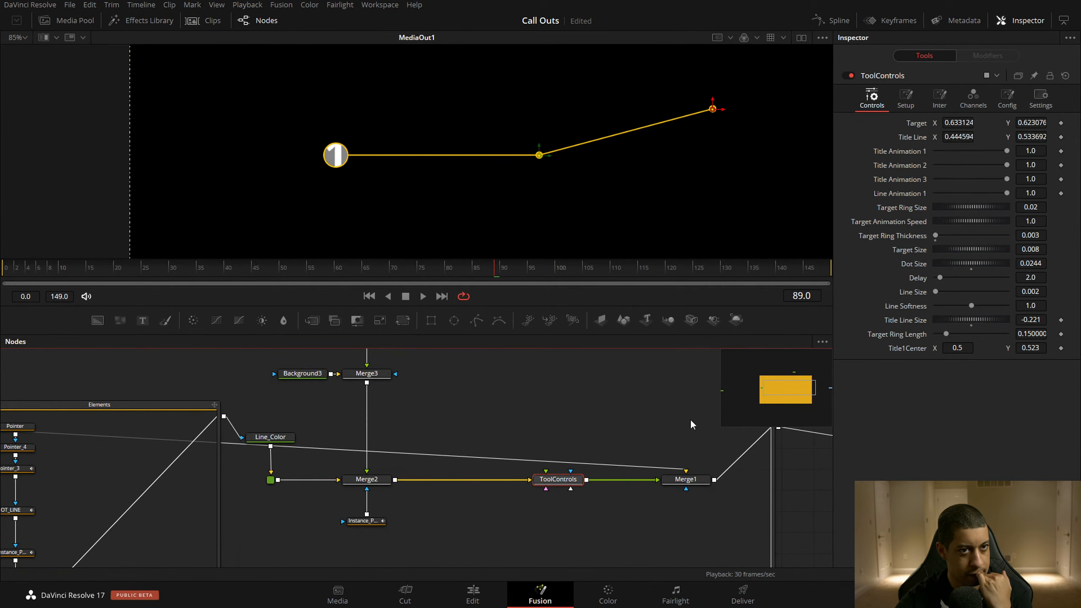
left_click_drag(437, 397, 523, 421)
left_click(461, 504)
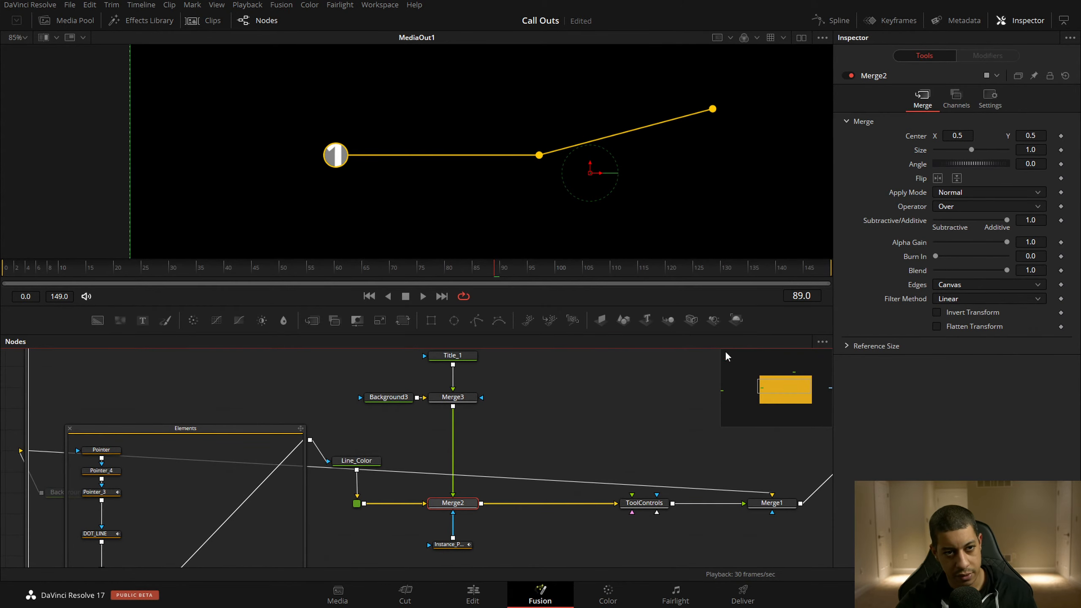
left_click_drag(647, 378, 561, 395)
right_click(919, 276)
left_click(950, 403)
key("ctrl+v")
key("Return")
left_click(589, 499)
key("ctrl+s")
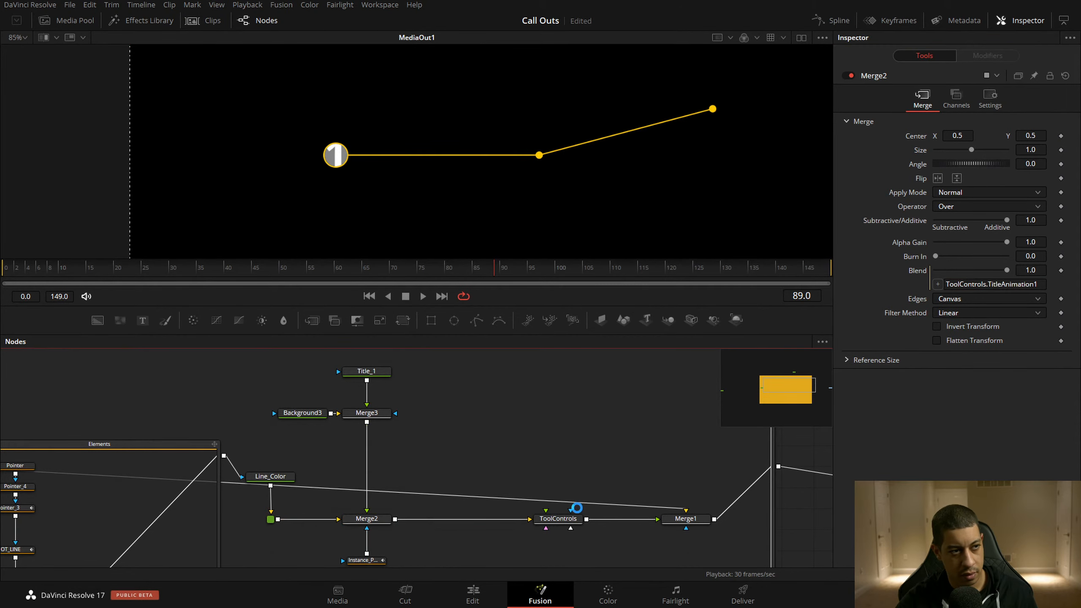
Change the Background2 node's solid color from black to teal #30a89a
mouse_move(1008, 152)
left_mouse_down()
mouse_move(861, 144)
mouse_move(1026, 144)
left_mouse_up()
left_click_drag(256, 478, 599, 452)
left_click_drag(494, 473, 457, 422)
left_click_drag(179, 441, 296, 448)
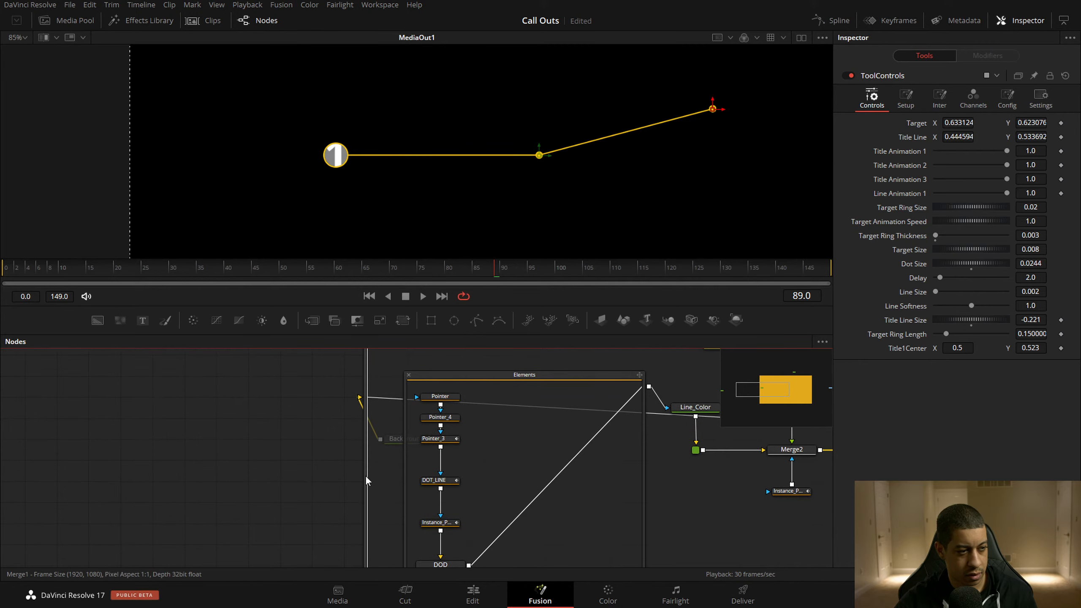
left_click(365, 478)
left_click_drag(745, 459, 248, 458)
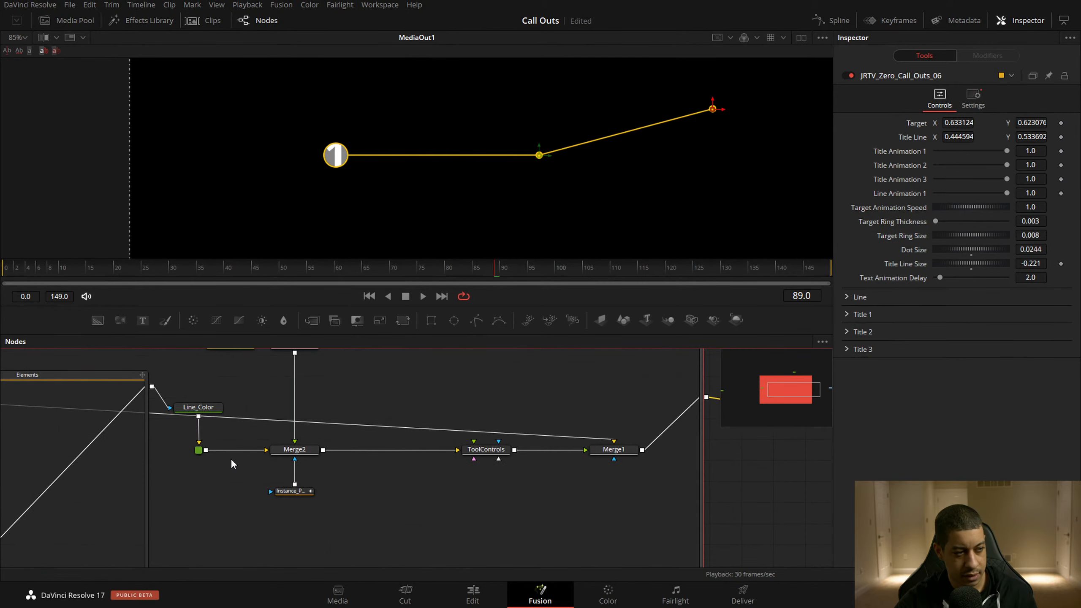
left_click_drag(150, 520, 604, 504)
left_click_drag(322, 475, 390, 464)
left_click_drag(343, 424, 214, 428)
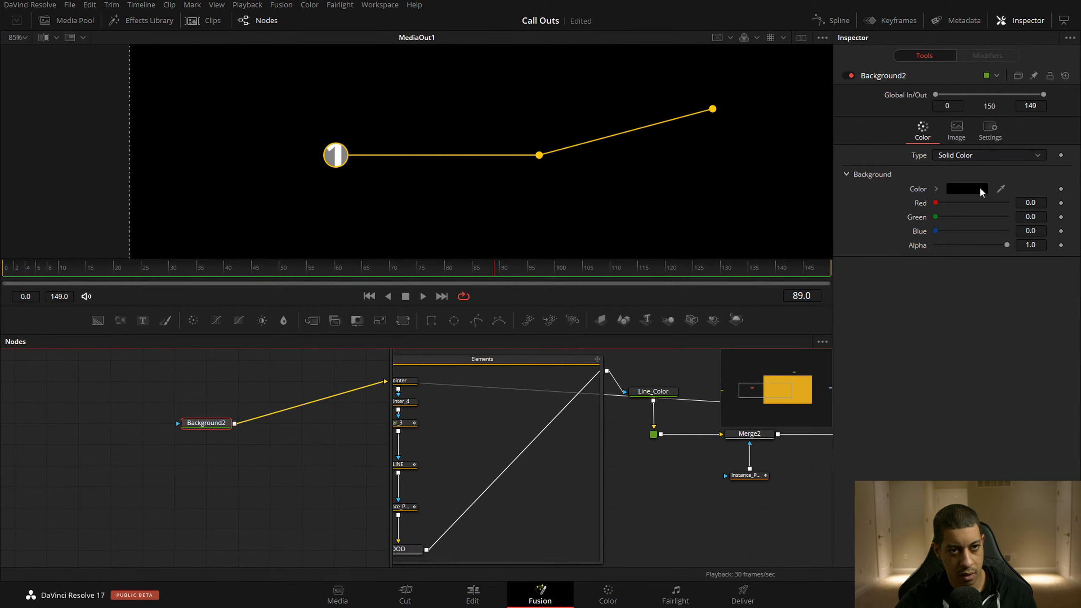
left_click(980, 189)
left_click(664, 234)
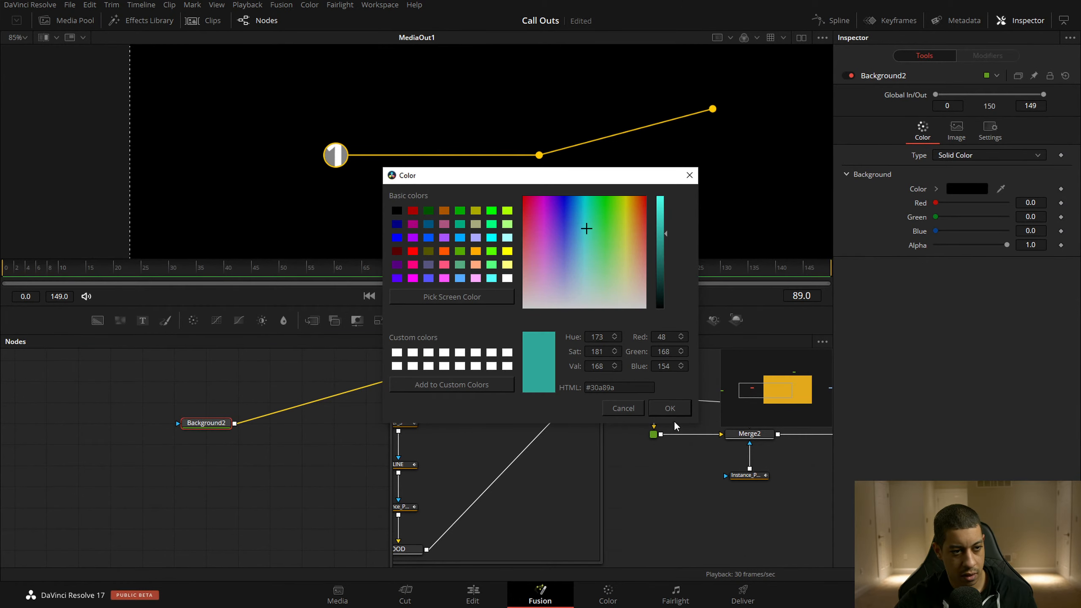
left_click(670, 408)
left_click_drag(510, 444, 140, 442)
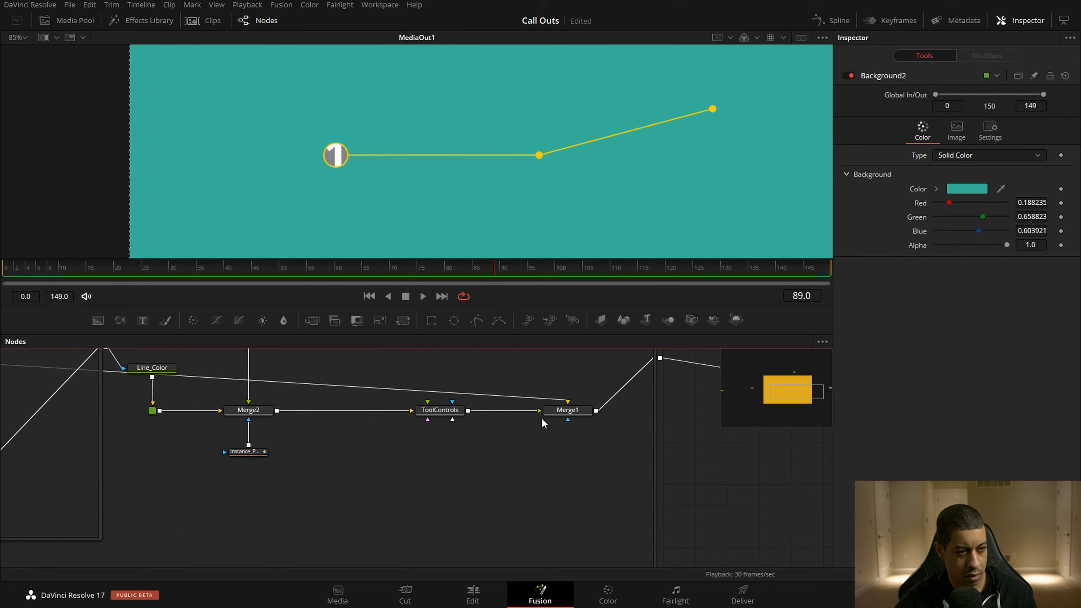
Test the title fade by lowering ToolControls' Title Animation 1 to 0.0 and returning it to 1.0, and save the project
left_click(445, 409)
left_click_drag(1008, 152, 779, 140)
left_click_drag(558, 447, 740, 468)
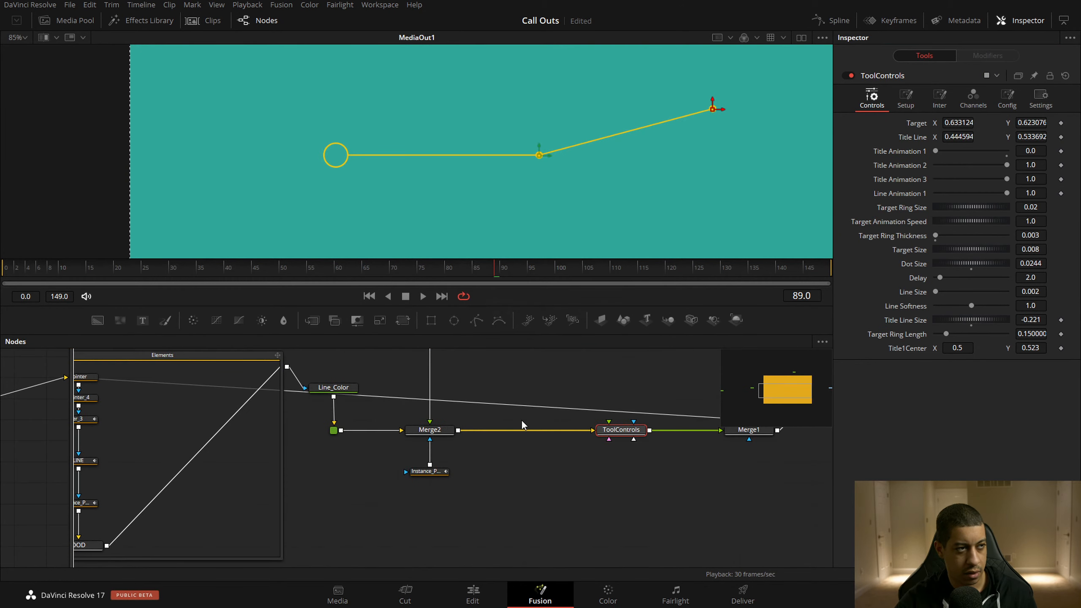
left_click_drag(523, 424, 554, 458)
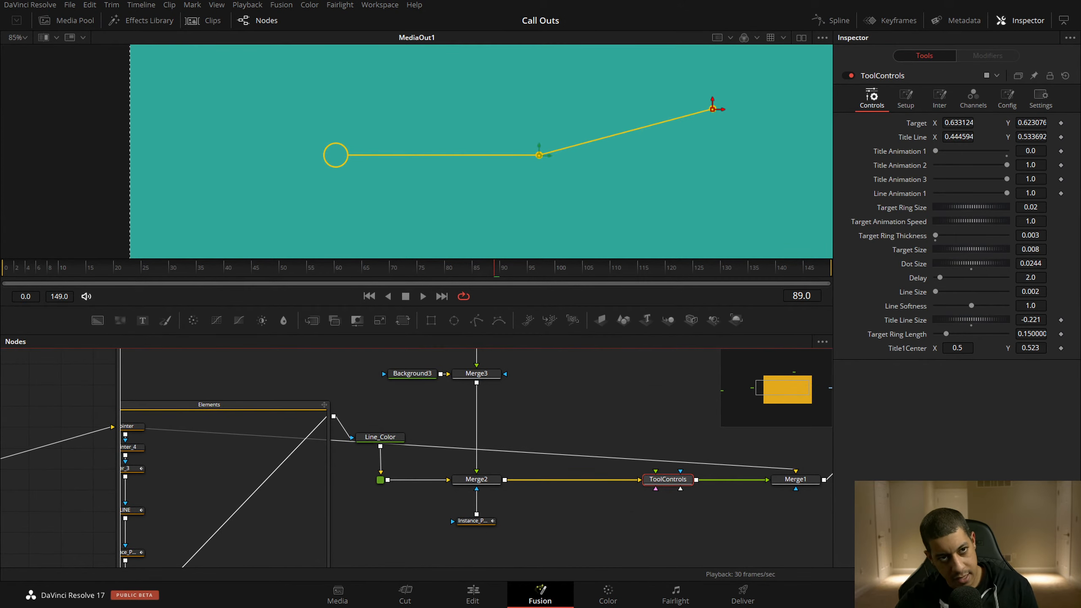
left_click_drag(944, 149, 1005, 149)
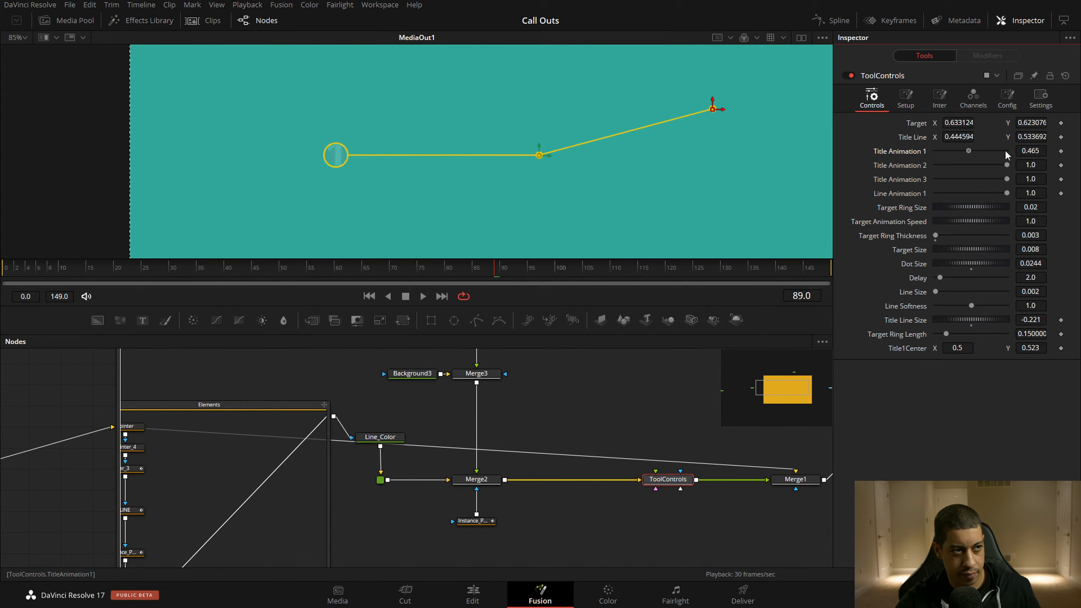
left_click(613, 414)
left_click_drag(621, 406, 505, 428)
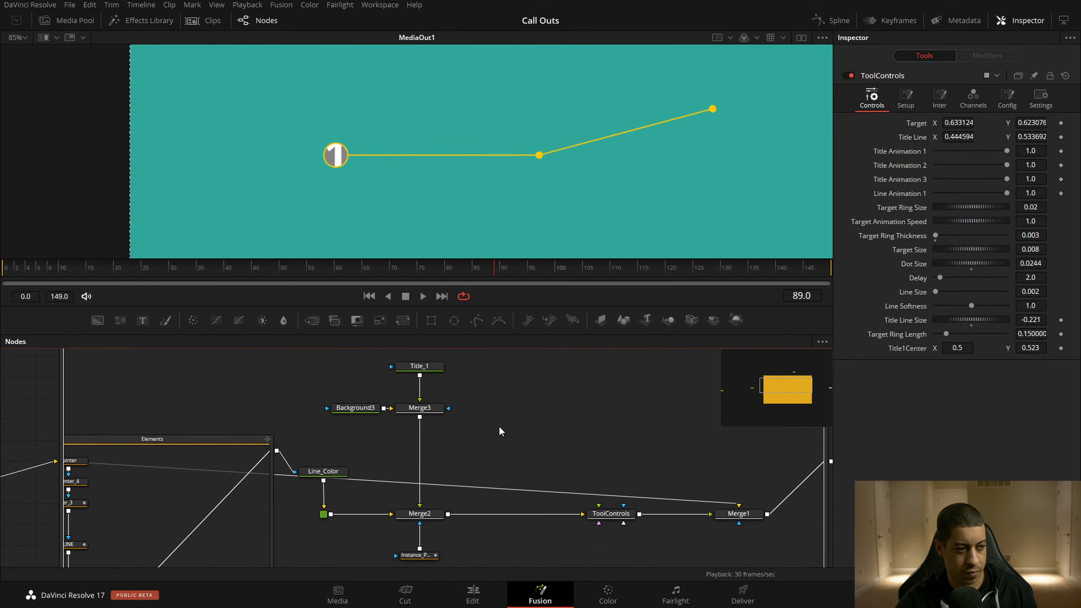
key("ctrl+s")
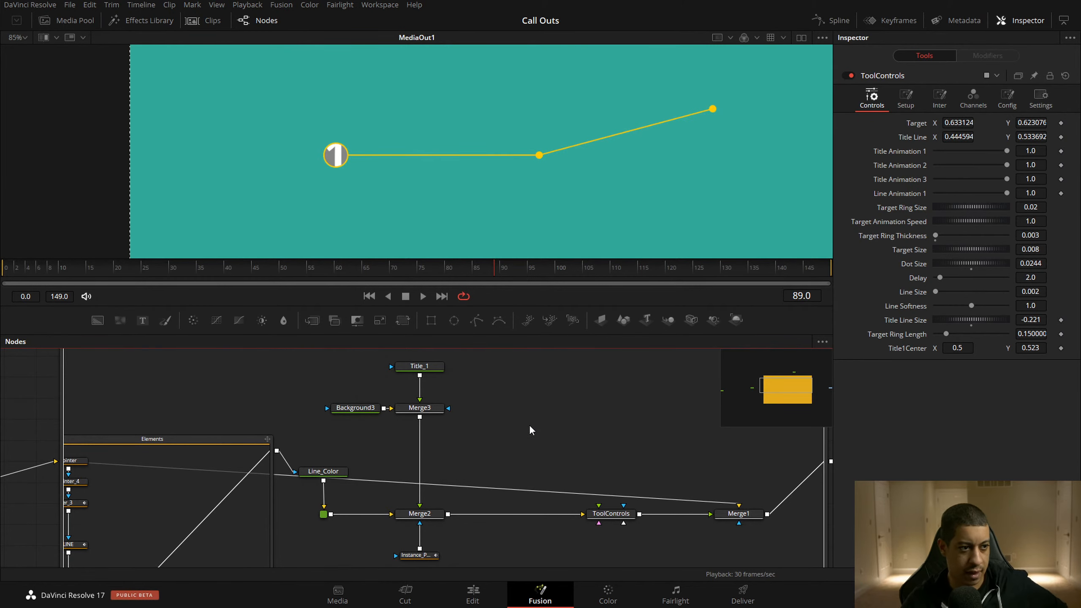
Move the Elements group closer to Line_Color, and shift the Title_1, Background3 and Merge3 nodes down closer to Merge2
left_click_drag(459, 436, 571, 408)
left_click_drag(267, 412, 292, 394)
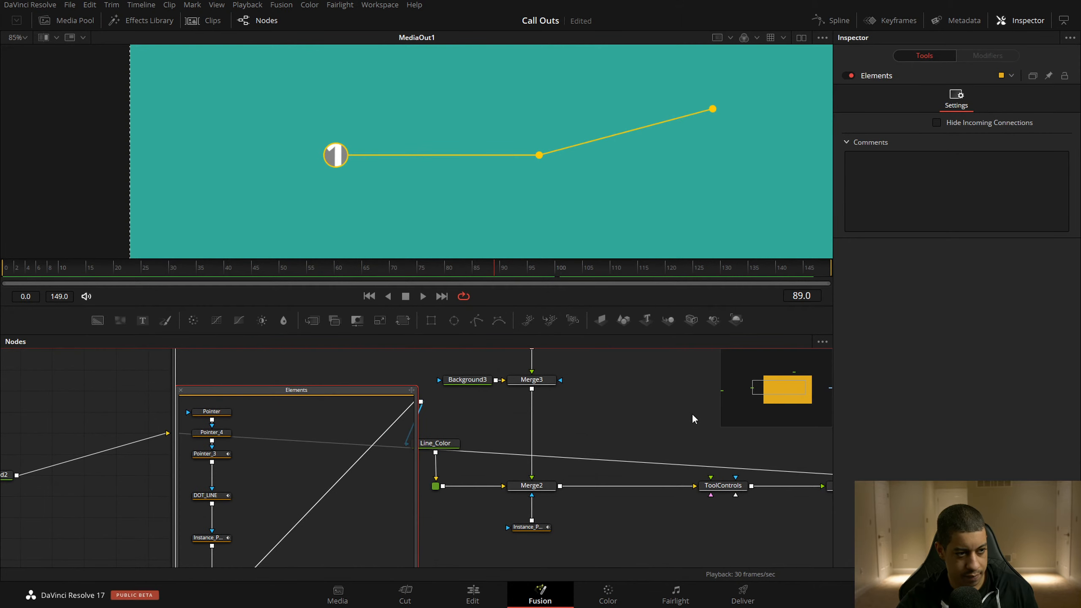
left_click_drag(586, 413, 558, 473)
left_click(496, 443)
left_click_drag(497, 447, 497, 468)
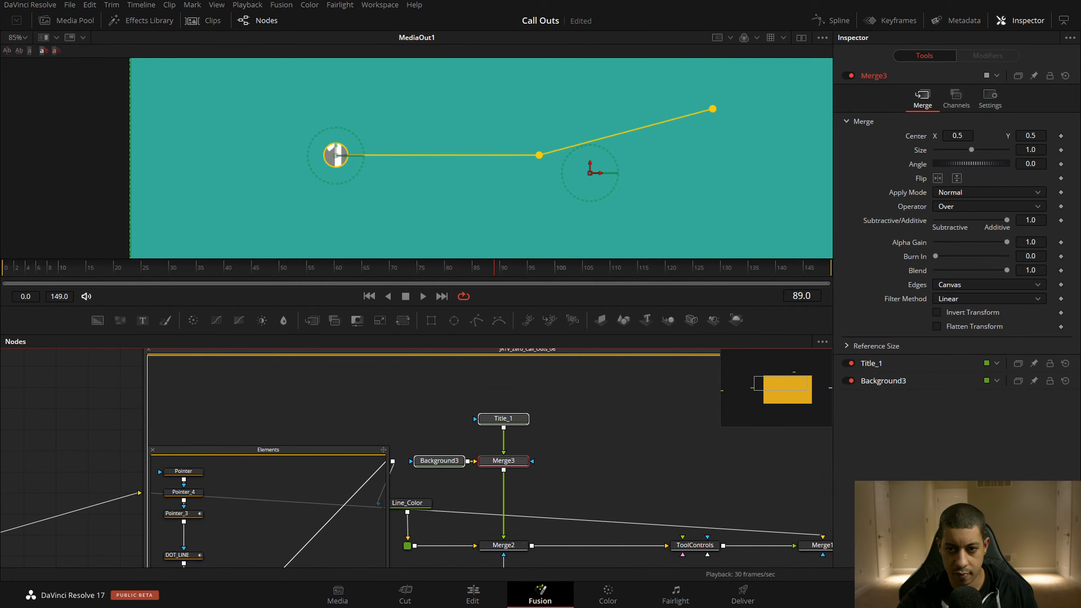
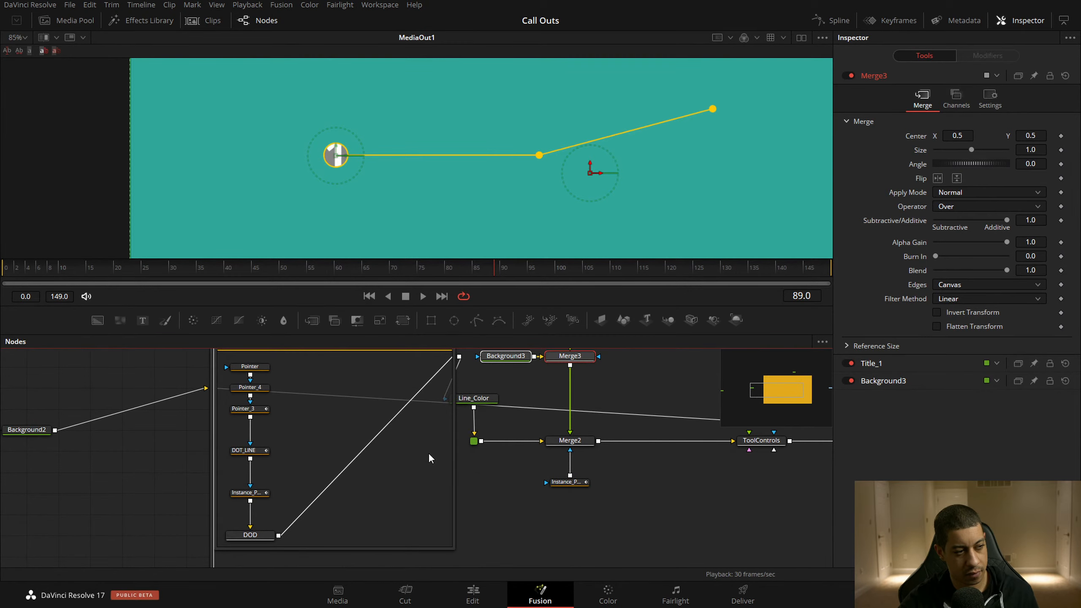
Test the Border Width of Instance_Pointer_3 and Pointer_4, trying 0.025 on Pointer_4 and resetting both to 0.0
left_click(255, 495)
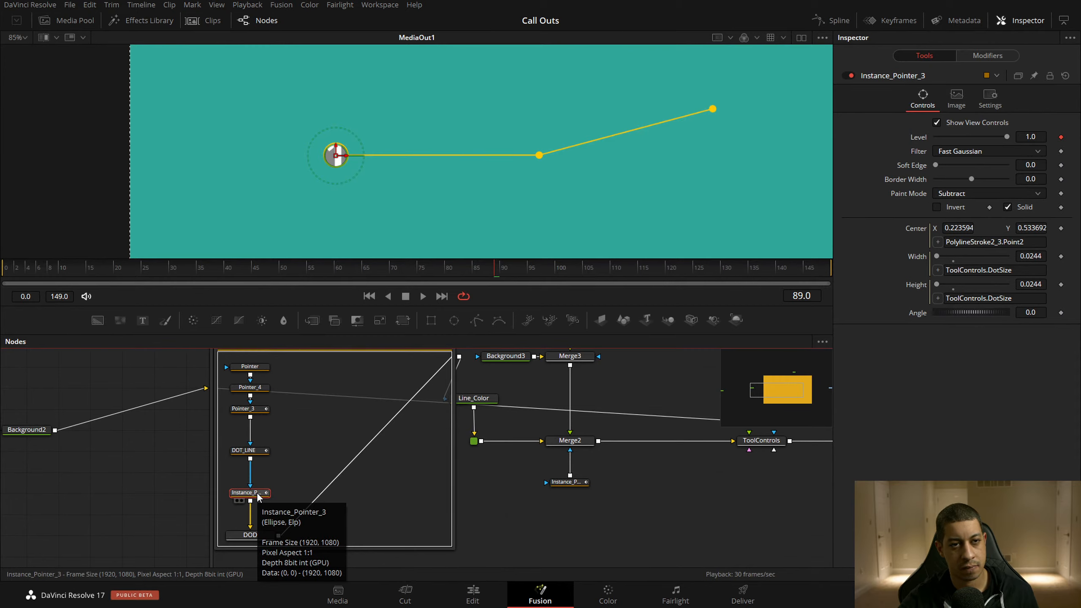
mouse_move(971, 179)
left_mouse_down()
mouse_move(1001, 172)
mouse_move(971, 182)
left_mouse_up()
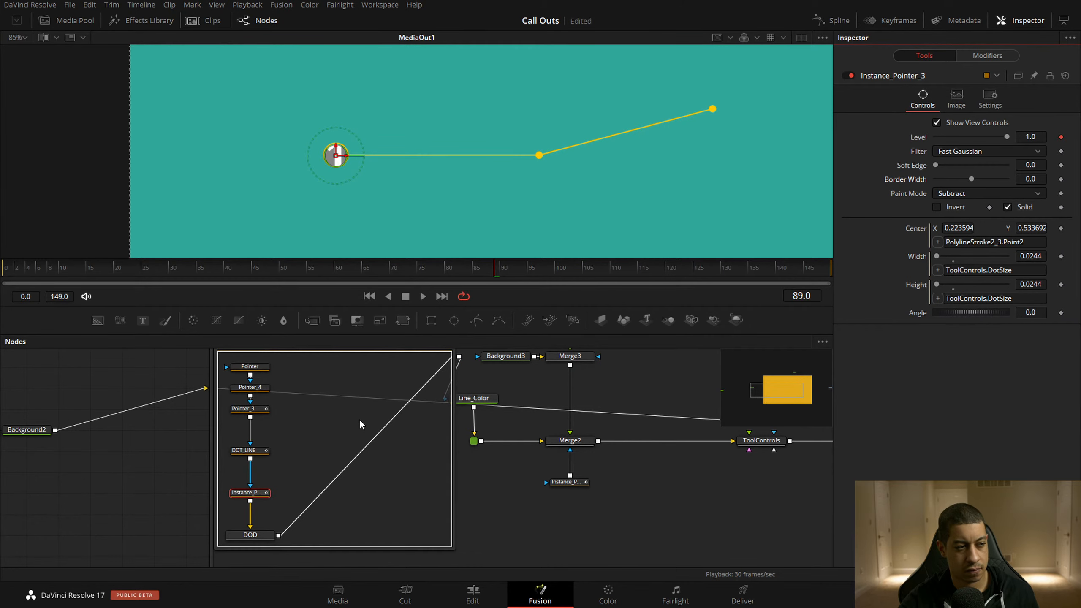
left_click(282, 406)
left_click_drag(974, 193, 978, 194)
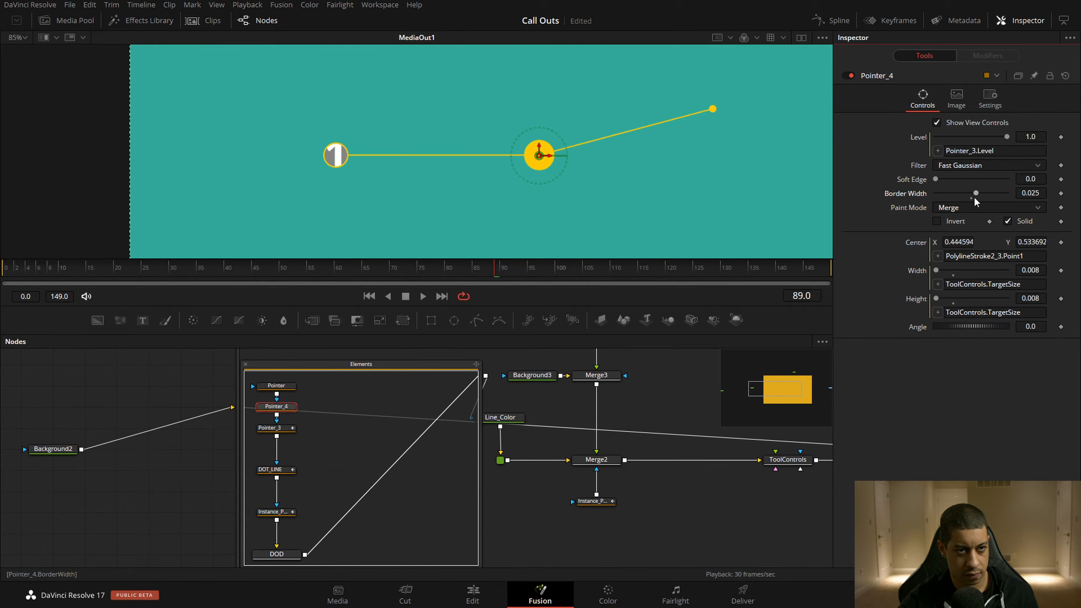
left_click(971, 195)
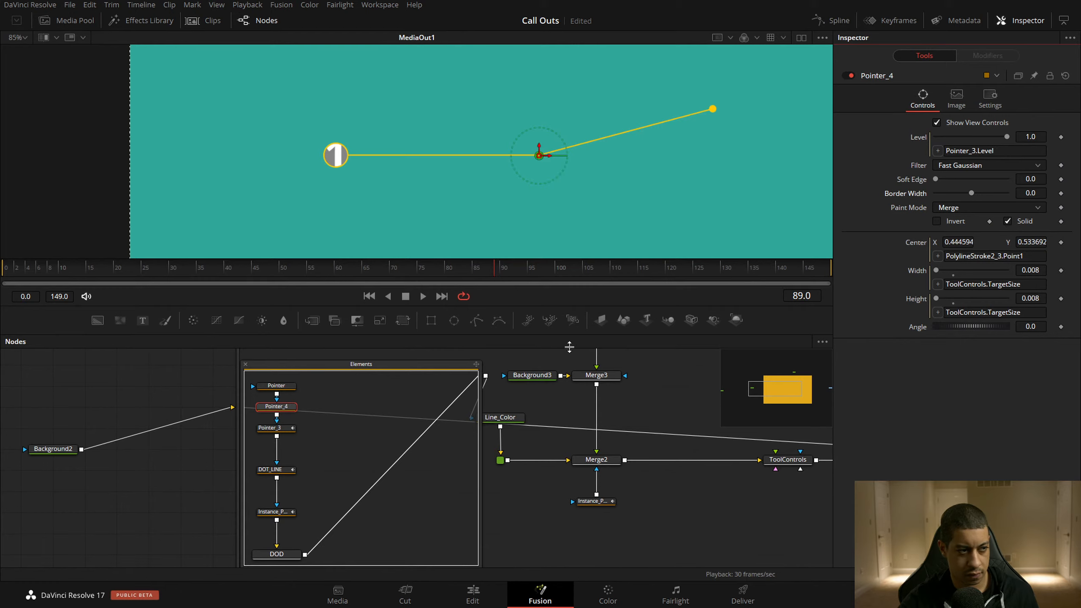
Check the settings of the Pointer and Pointer_3 ellipse masks and save the project
left_click(277, 386)
left_click(274, 428)
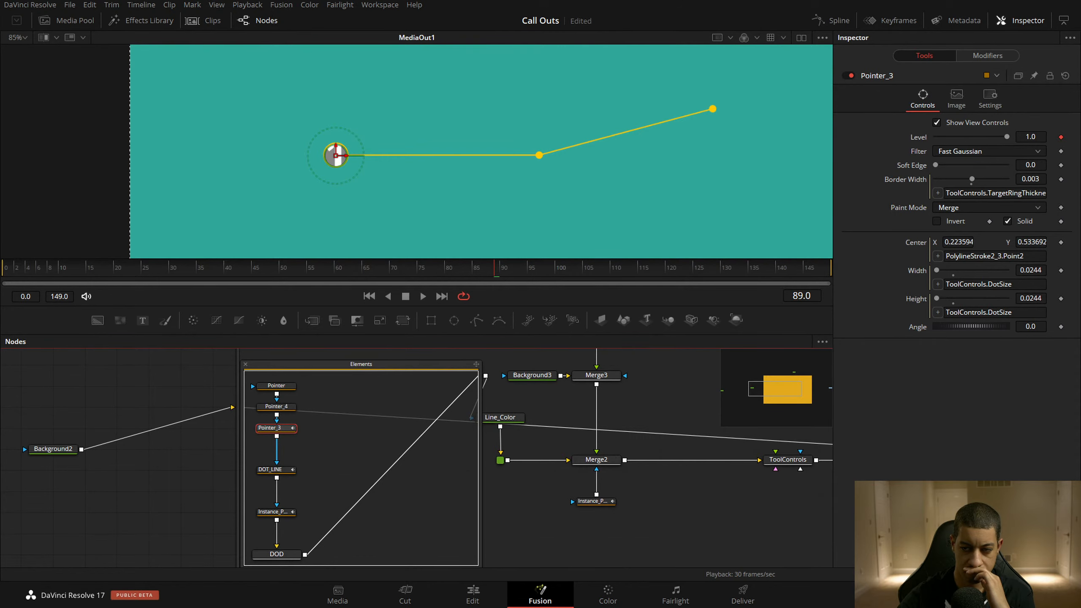
key("ctrl+s")
Enlarge the numbered circle by setting the ToolControls Dot Size to 0.075
left_click_drag(490, 467, 546, 488)
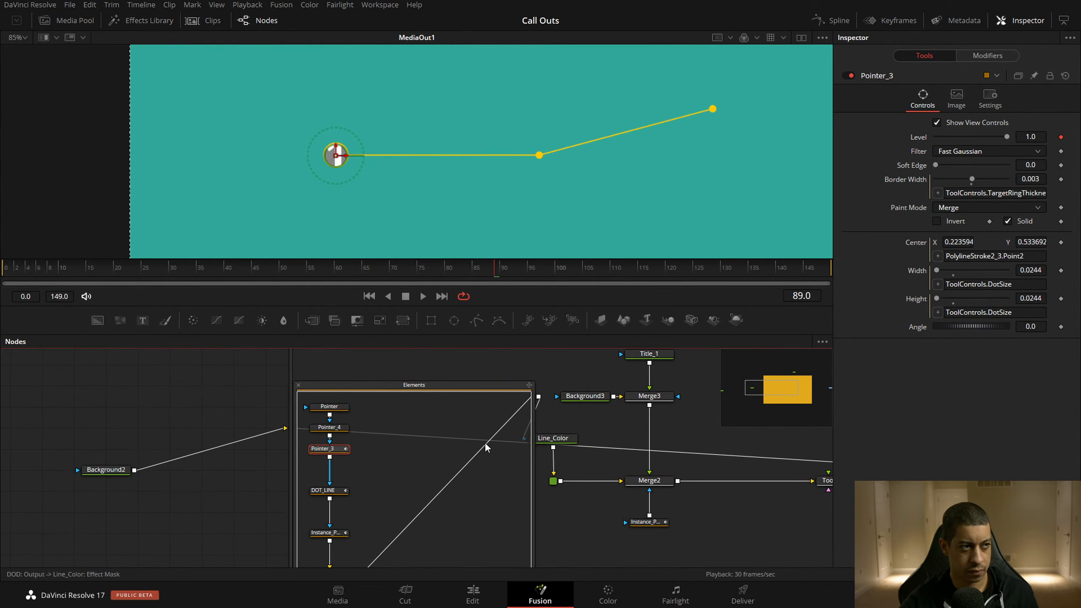
left_click_drag(688, 516, 506, 509)
left_click(609, 481)
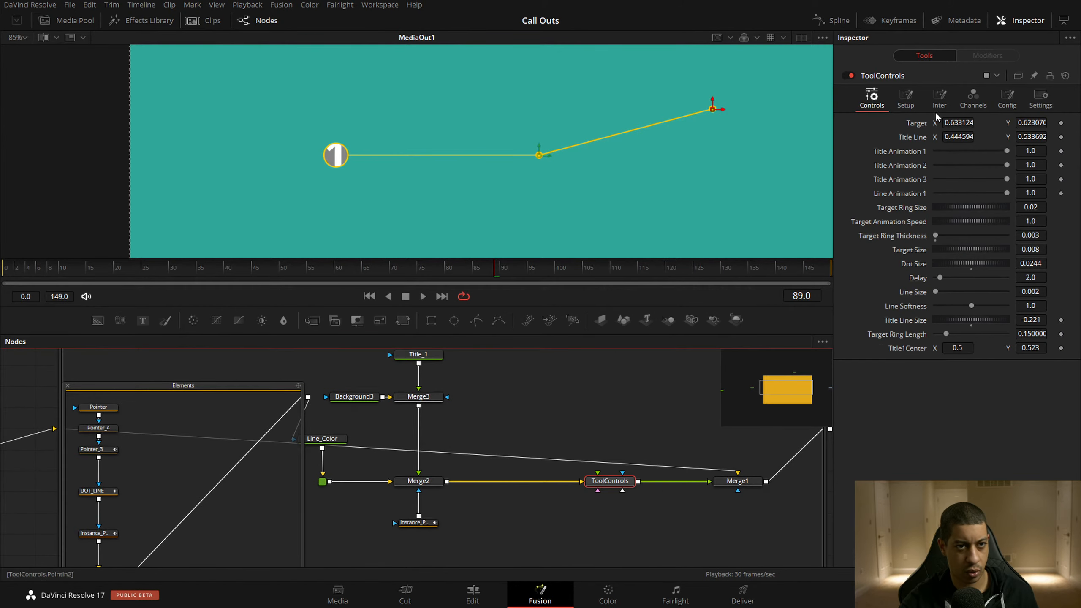
left_click_drag(965, 264, 974, 267)
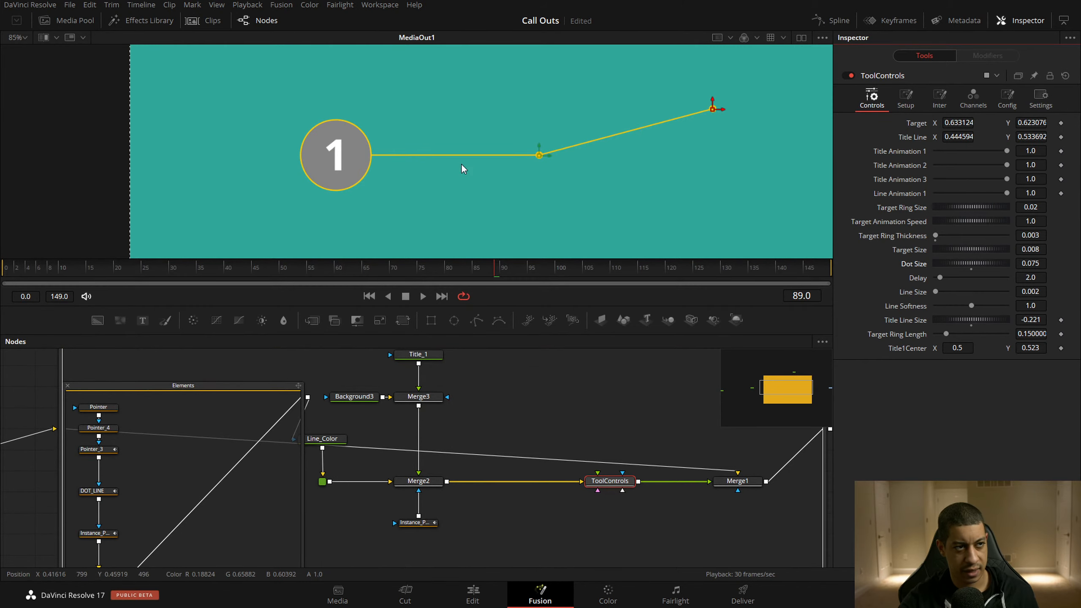
Move the Title Line point up to about X 0.447, Y 0.620 and the Target point down to about X 0.606, Y 0.501
left_click_drag(539, 149, 541, 111)
left_click_drag(713, 109, 688, 172)
left_click(550, 339)
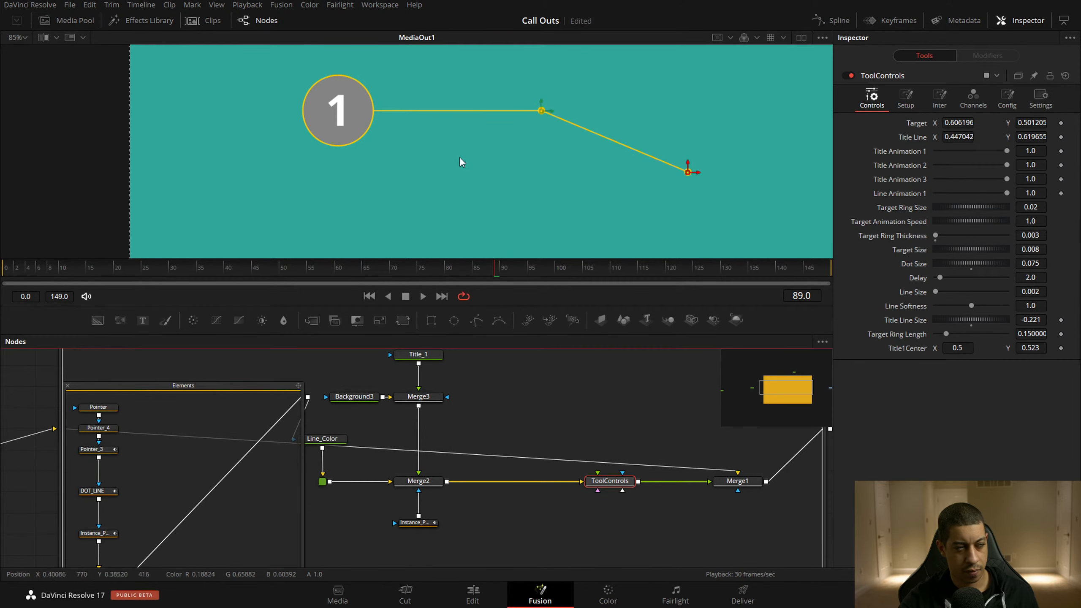
left_click_drag(444, 201, 389, 209)
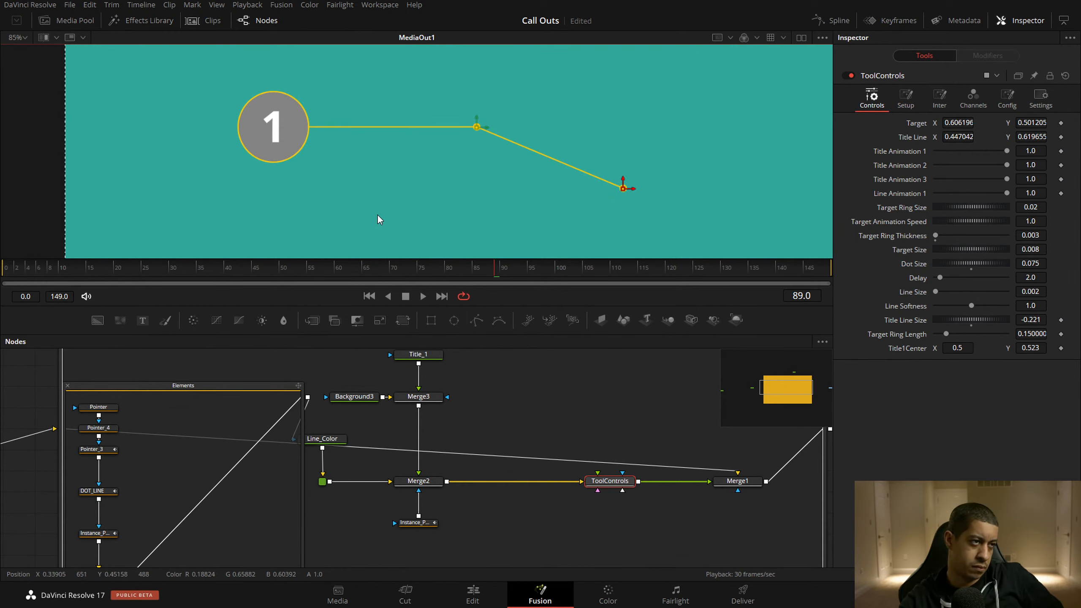
Check the Line Animation 1 slider of the ToolControls node and save the project
right_click(377, 220)
left_click(644, 394)
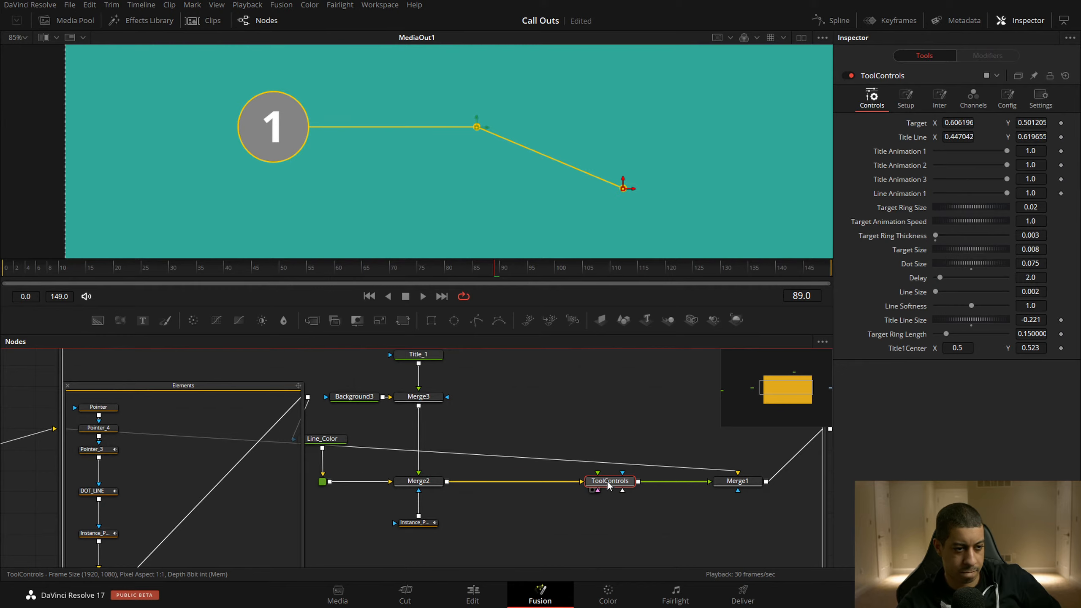
mouse_move(1007, 194)
left_mouse_down()
mouse_move(901, 192)
mouse_move(1014, 196)
left_mouse_up()
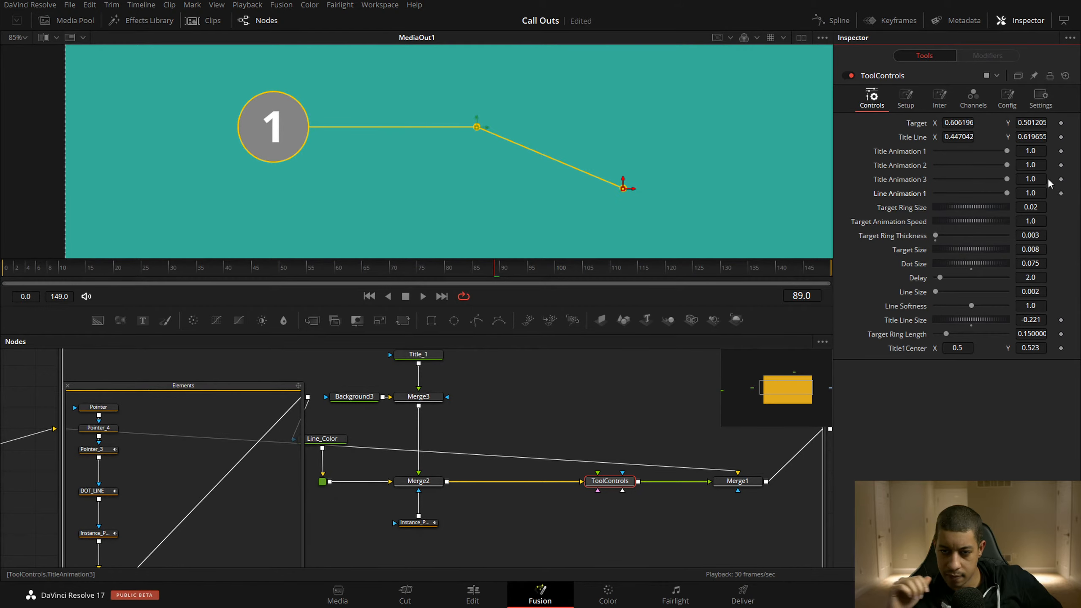
left_click(659, 406)
key("ctrl+s")
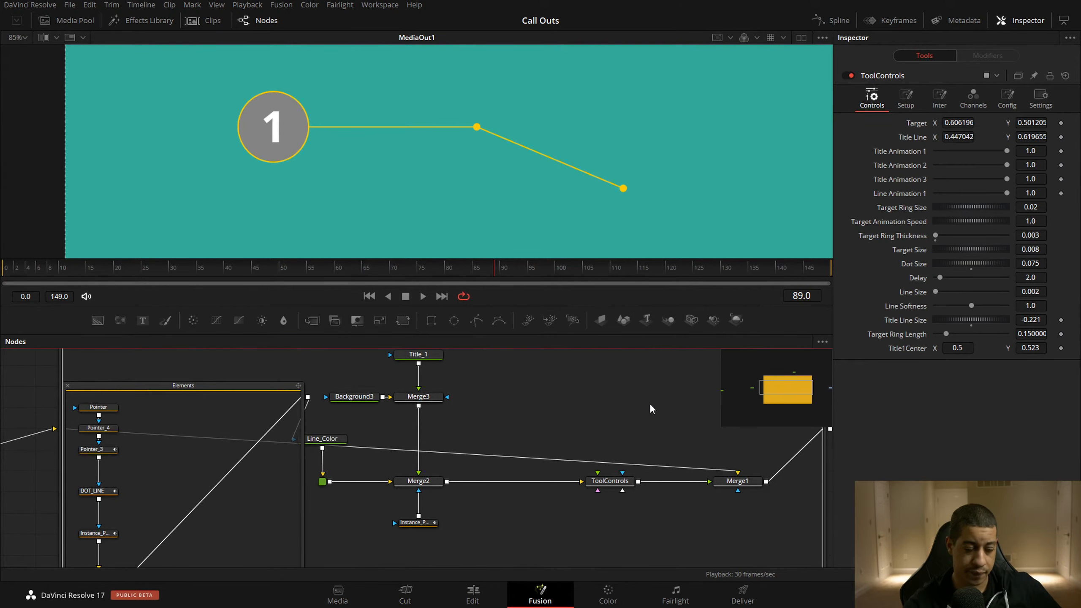
Look over the node tree from the Elements group and Line_Color to ToolControls and Merge1
left_click_drag(635, 418, 598, 444)
left_click_drag(457, 441, 602, 437)
left_click_drag(376, 410, 358, 396)
left_click_drag(471, 446, 424, 520)
left_click_drag(435, 470, 467, 472)
left_click_drag(597, 450, 654, 378)
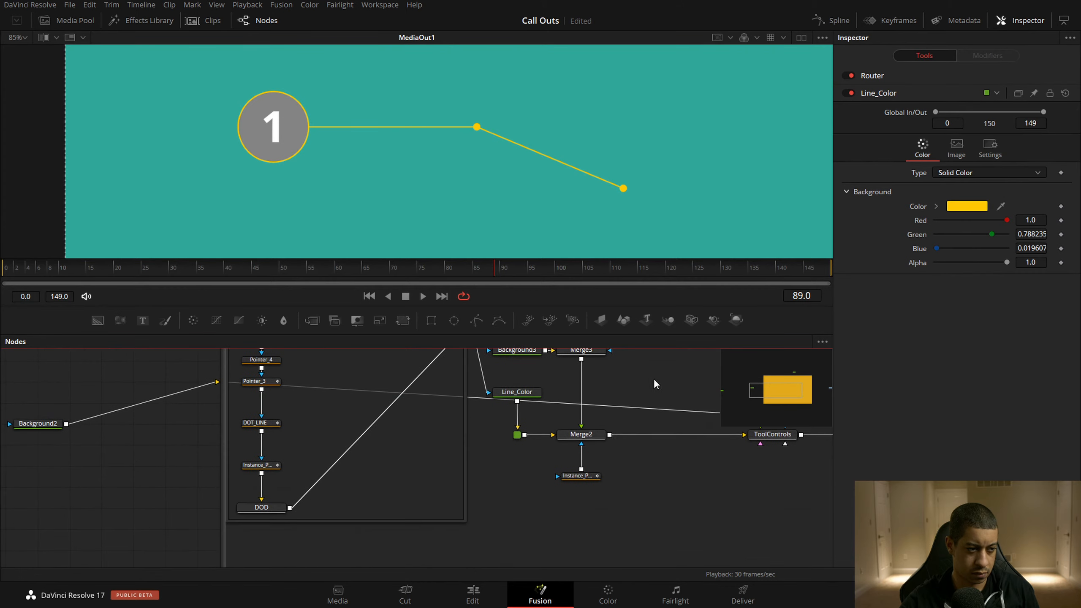
left_click_drag(223, 537, 159, 528)
left_click(315, 516)
left_click_drag(585, 445, 493, 478)
left_click_drag(589, 416, 317, 456)
left_click_drag(482, 456, 566, 421)
left_click_drag(428, 464, 518, 502)
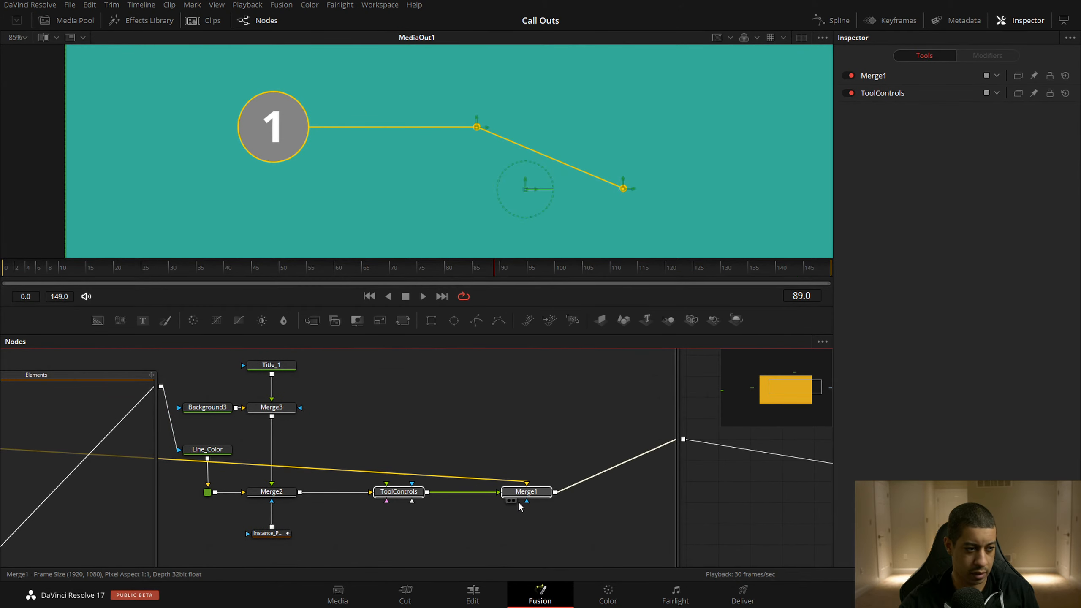
left_click_drag(450, 414, 582, 423)
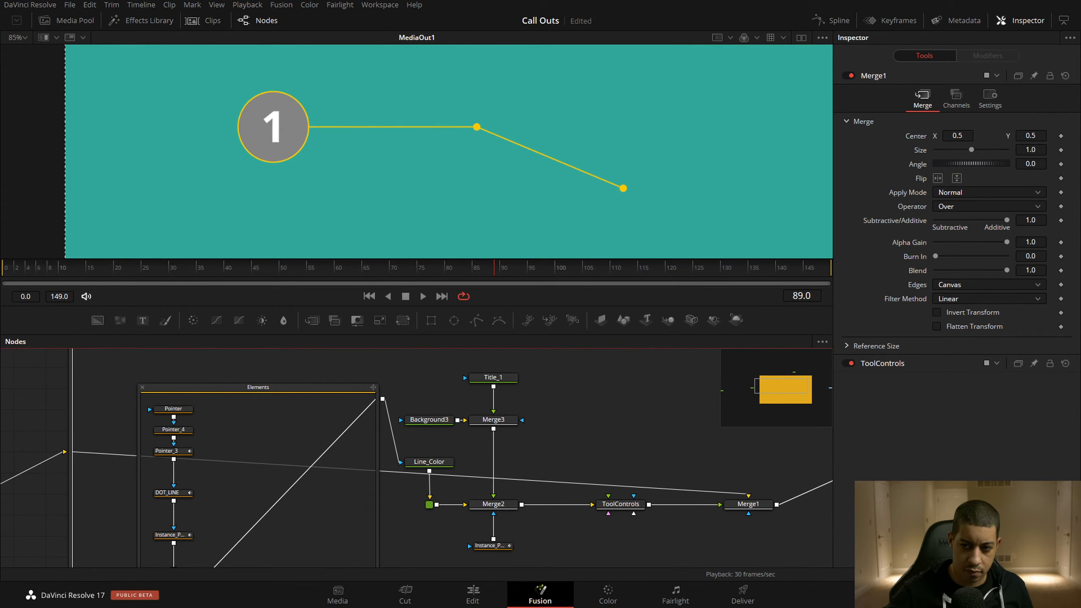
left_click_drag(645, 465, 604, 438)
left_click_drag(509, 432, 522, 443)
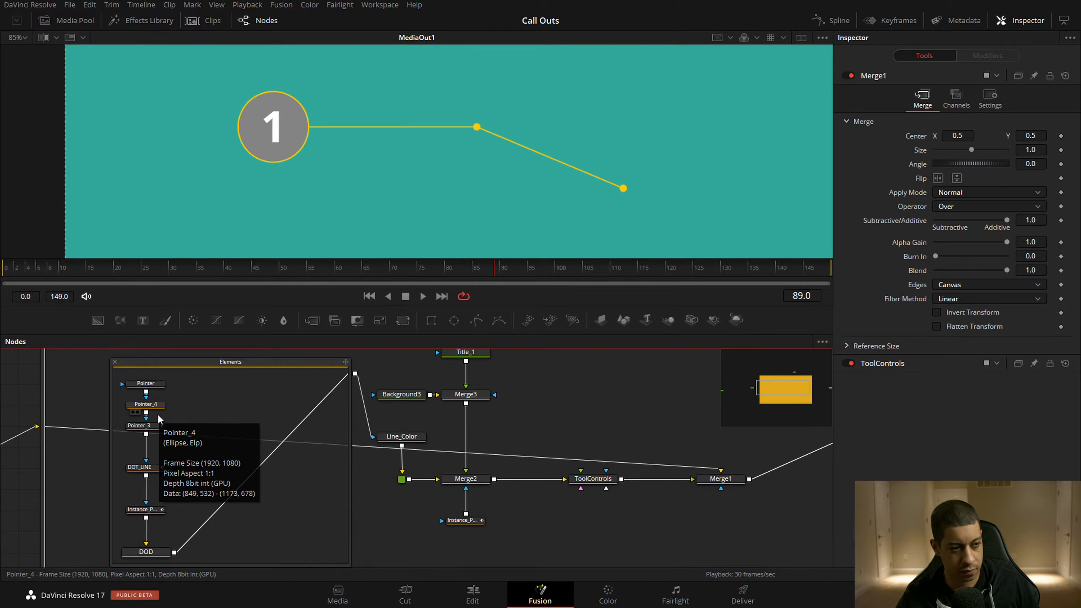
Insert a Transform node between Merge3 and Merge2 and mask it with Instance_Pointer_4
left_click(485, 479)
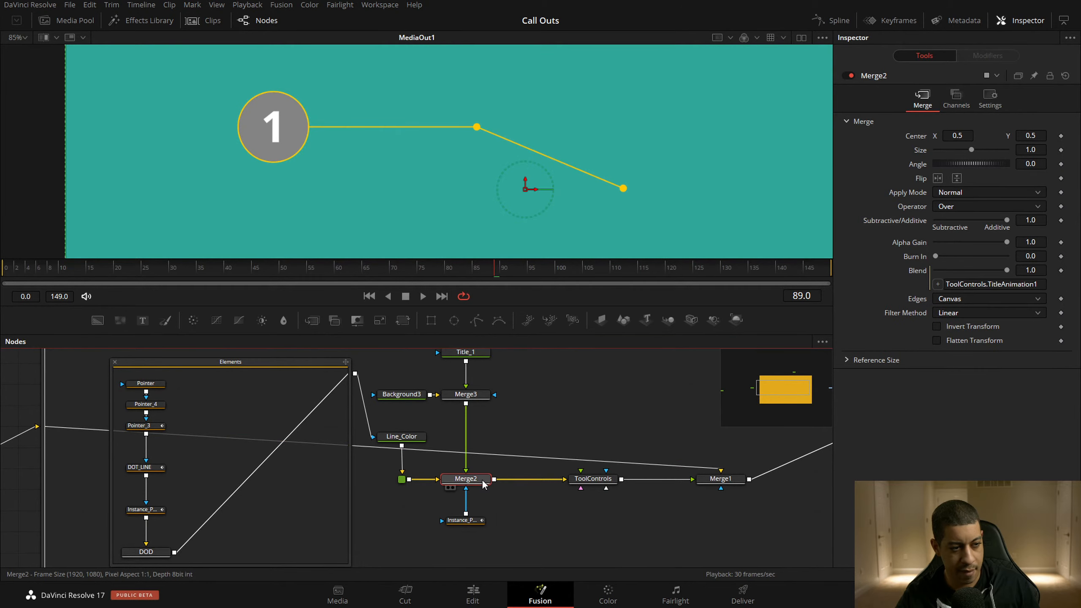
mouse_move(542, 197)
left_mouse_down()
mouse_move(446, 200)
mouse_move(553, 207)
mouse_move(528, 206)
left_mouse_up()
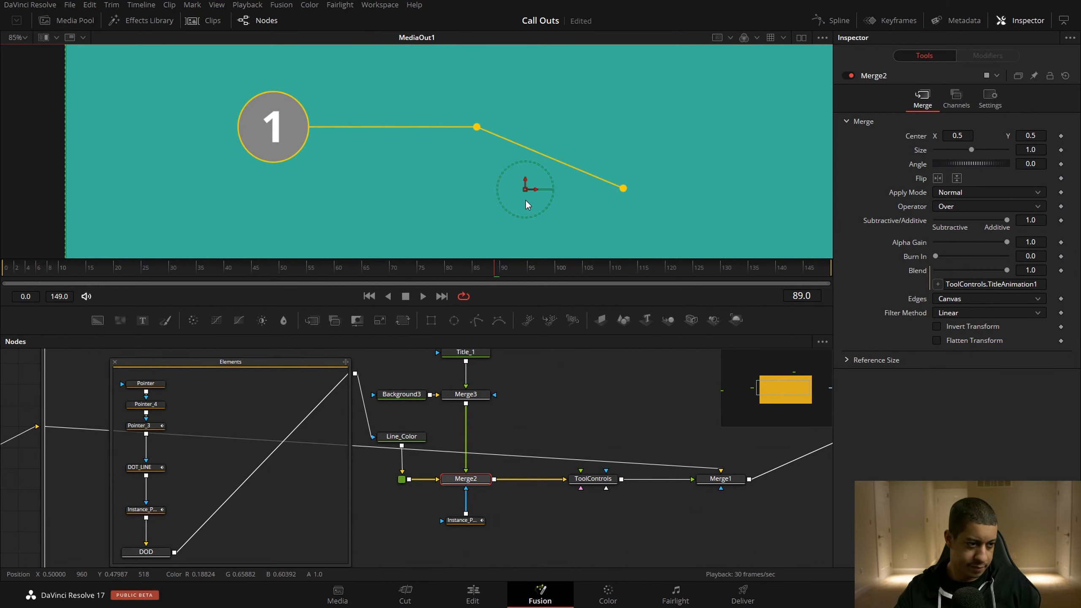
left_click_drag(466, 520, 528, 520)
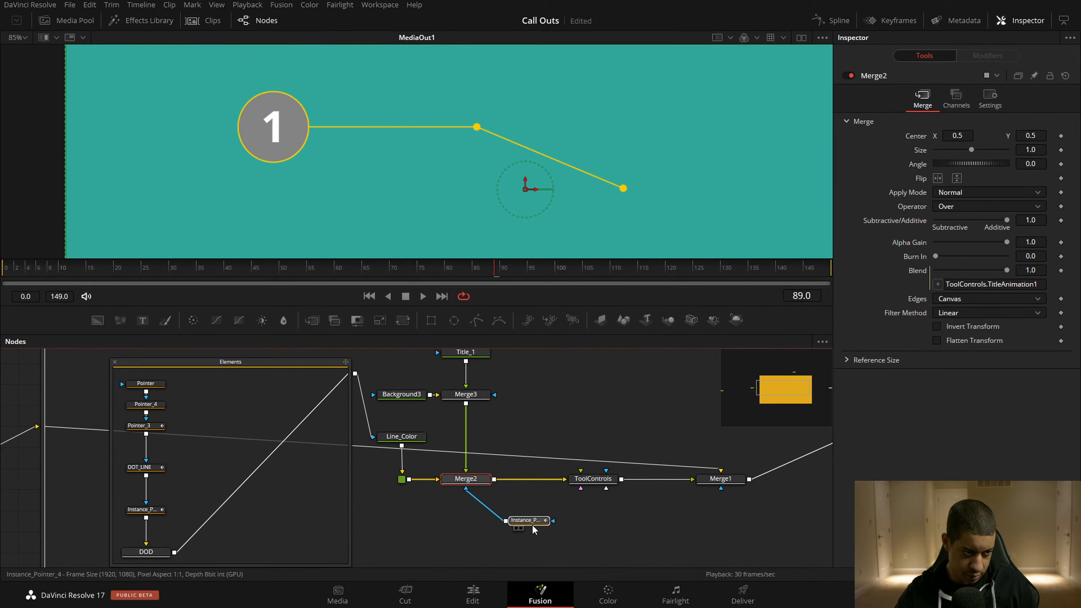
left_click(466, 394)
left_click(402, 320)
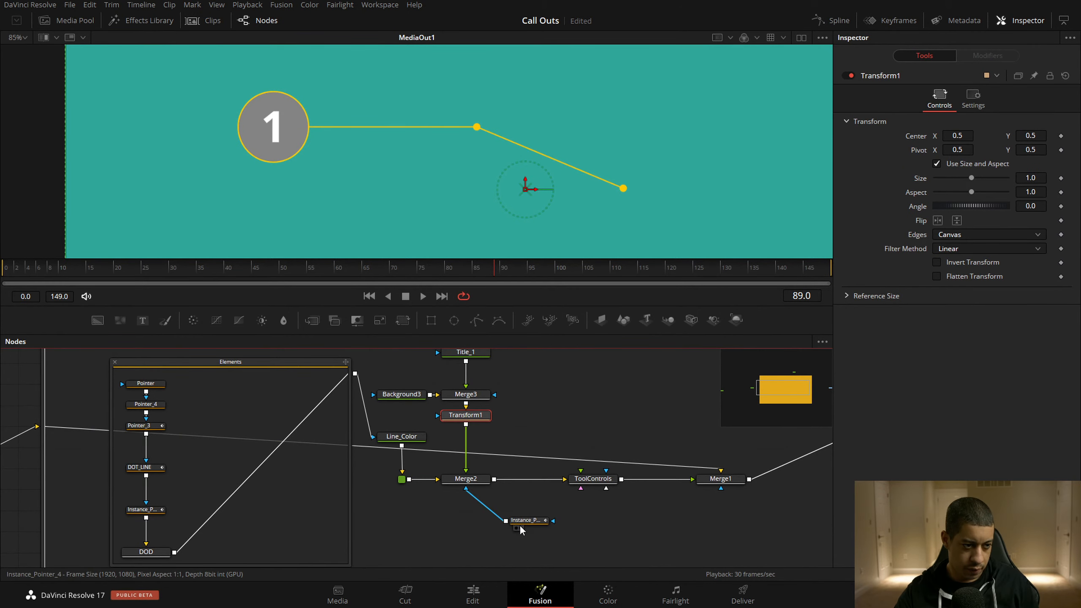
left_click_drag(474, 421, 601, 443)
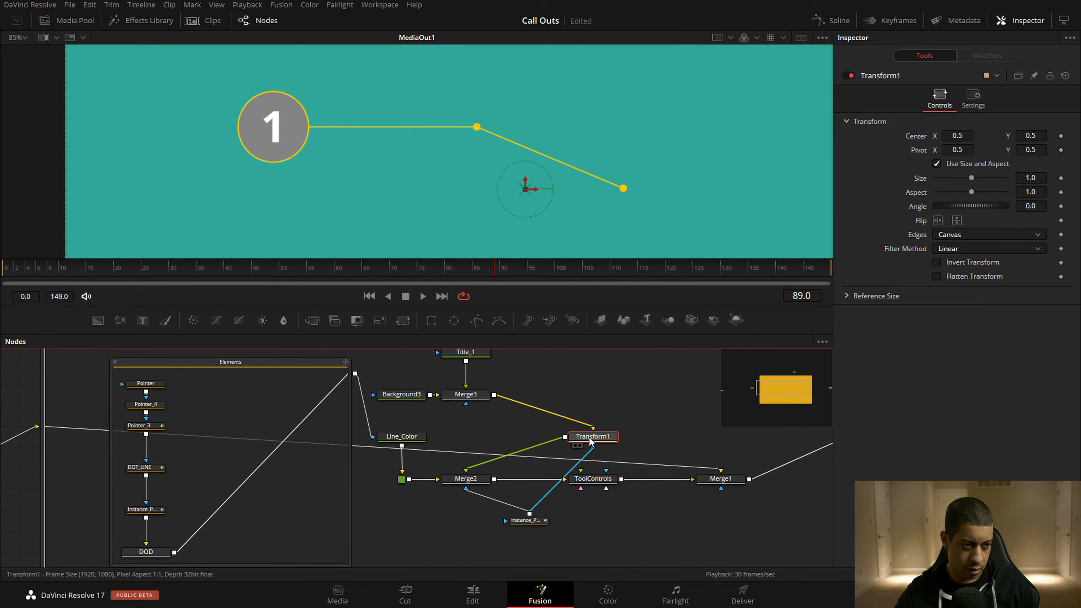
Try shifting the Transform's center sideways, undo the shift and place the node directly below Merge3
left_click_drag(536, 190, 400, 189)
key("ctrl+z")
left_click_drag(609, 438, 609, 415)
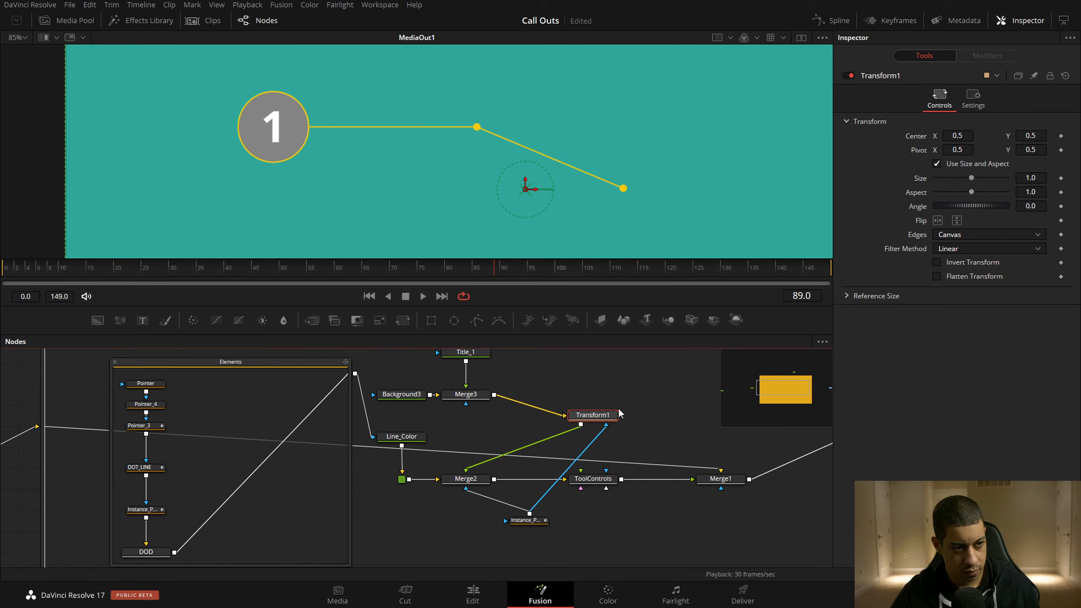
left_click_drag(599, 412, 471, 412)
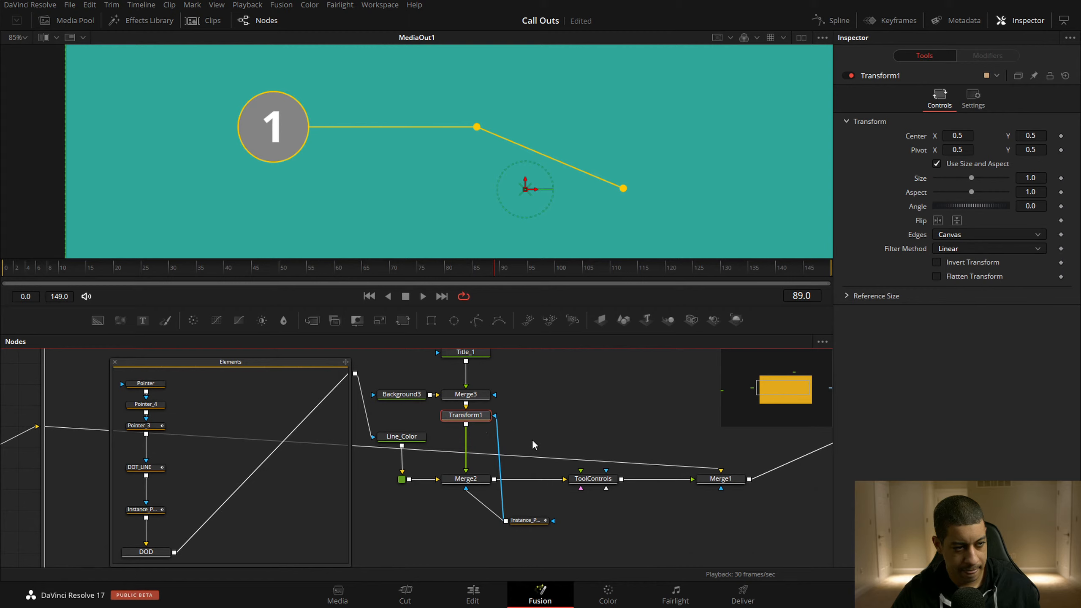
Try Instance_Pointer_4 as the effect mask of Merge3, moving Transform1's Center X to about 0.46
left_click_drag(506, 522, 494, 395)
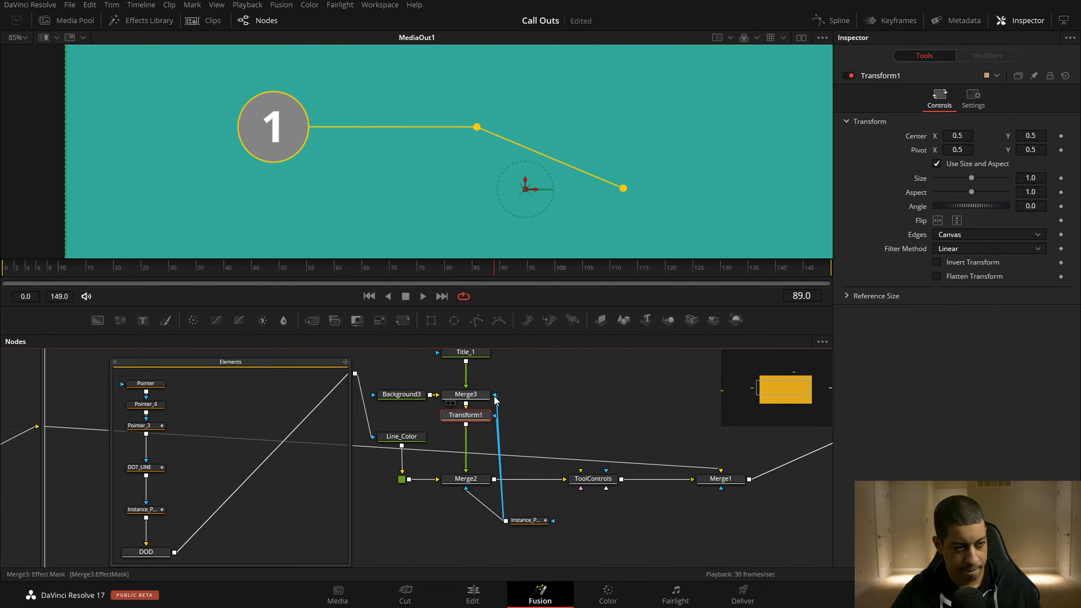
left_click_drag(528, 520, 593, 520)
left_click(477, 418)
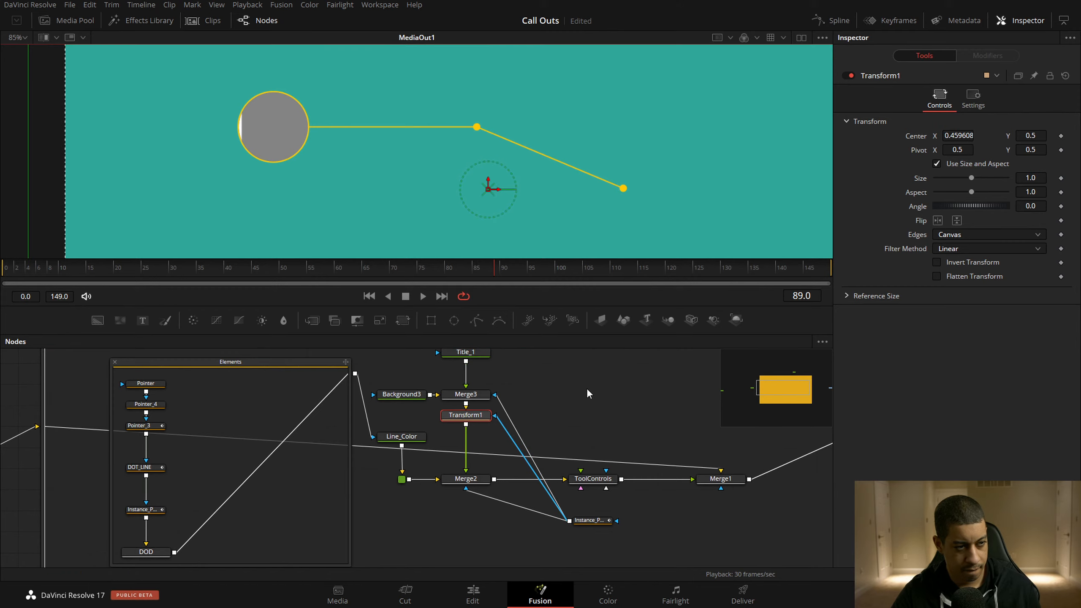
Connect Instance_Pointer_4 as the mask of Background3, test Transform1's Center X at about 0.378 and reset the center to 0.5
left_click_drag(570, 520, 374, 399)
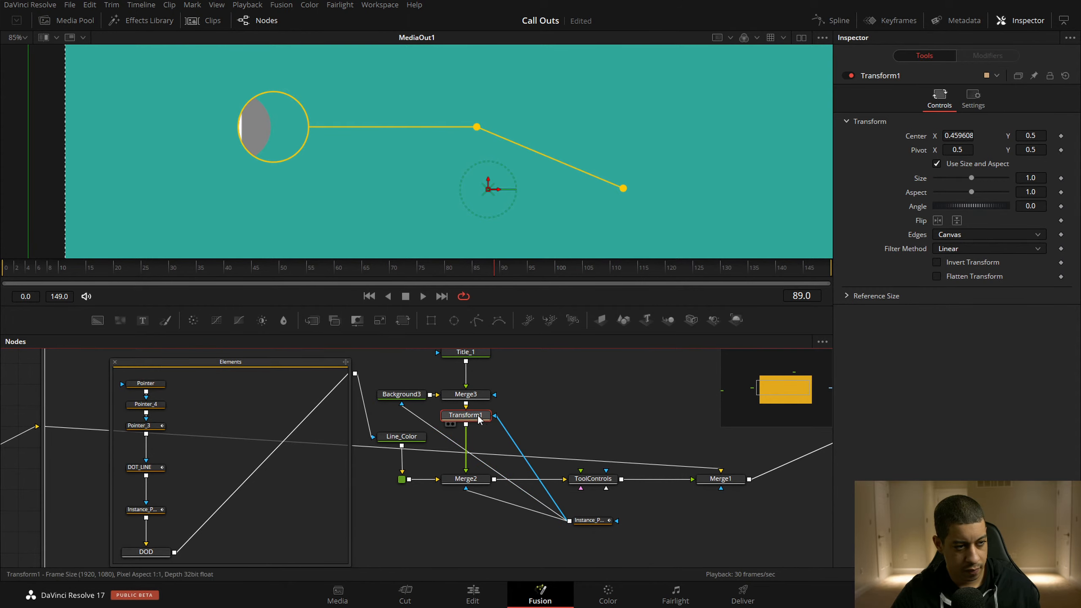
left_click_drag(497, 189, 423, 187)
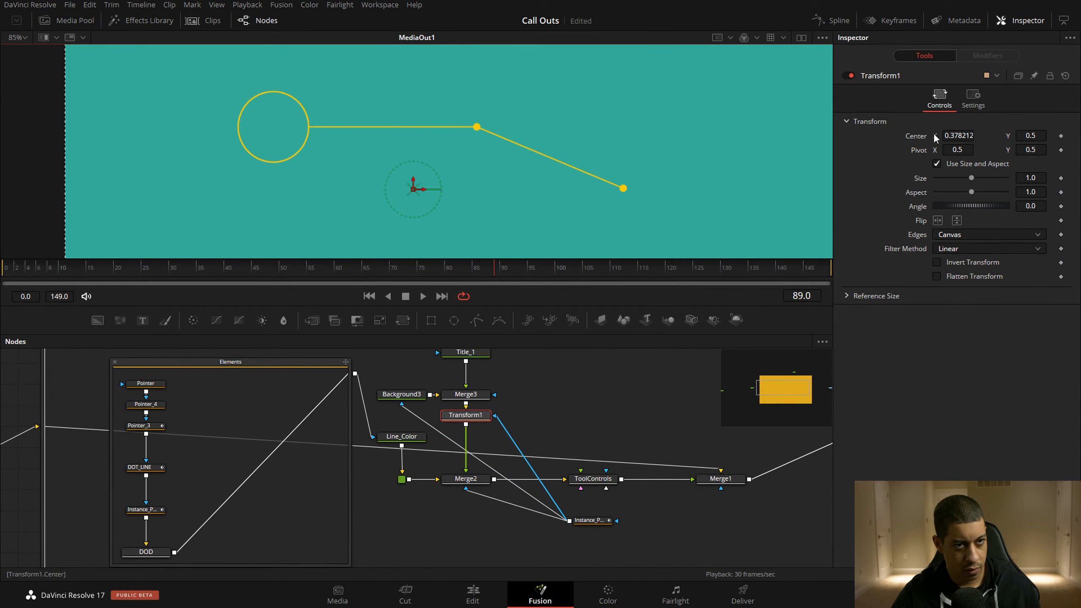
double_click(913, 137)
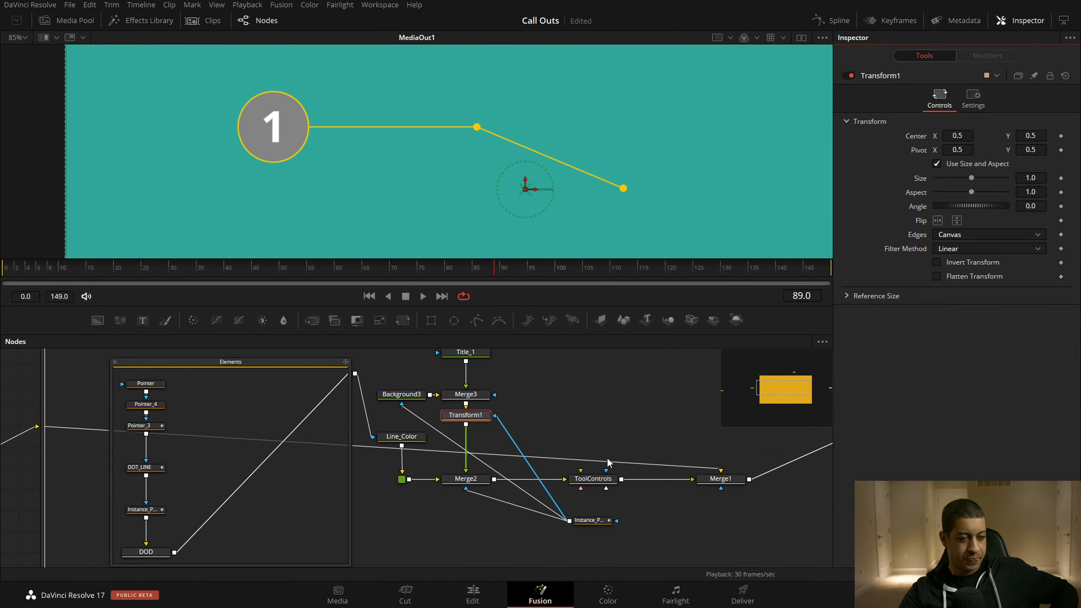
Delete the Transform1 node between Merge3 and Merge2
left_click(587, 520)
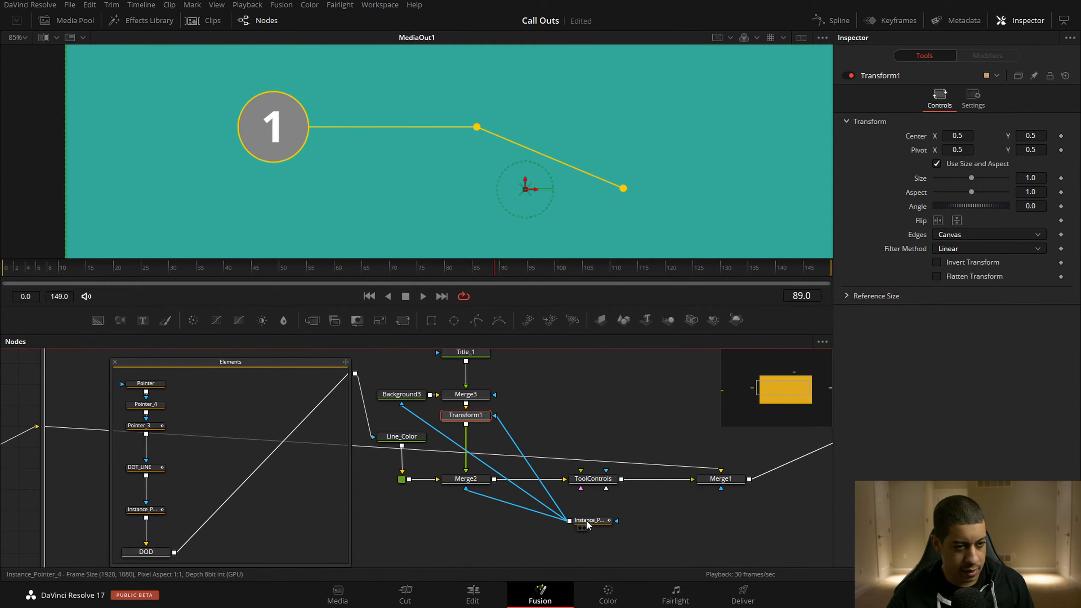
left_click(466, 415)
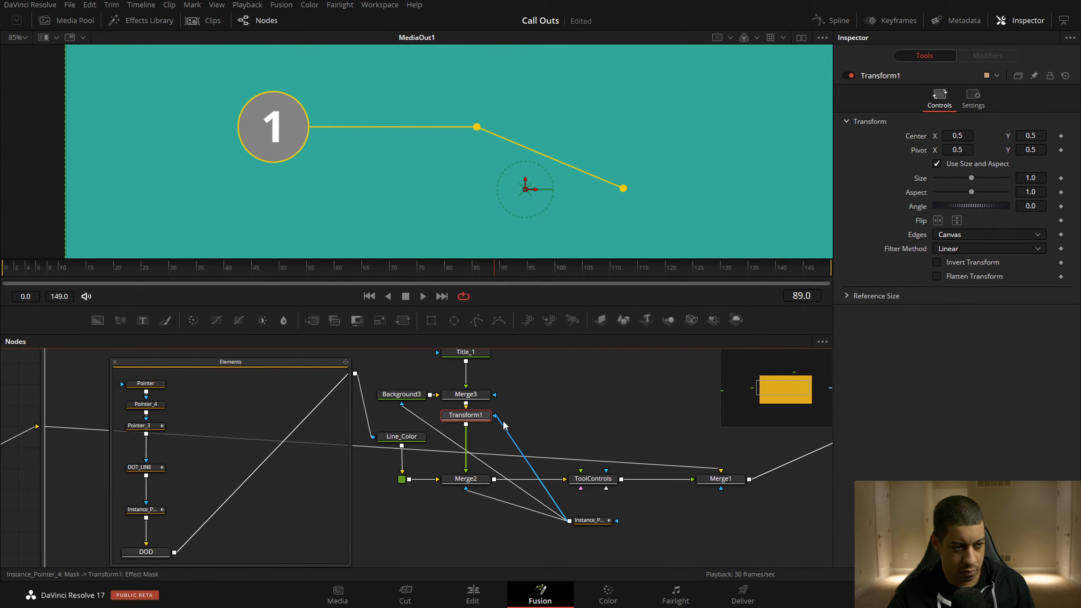
key("Delete")
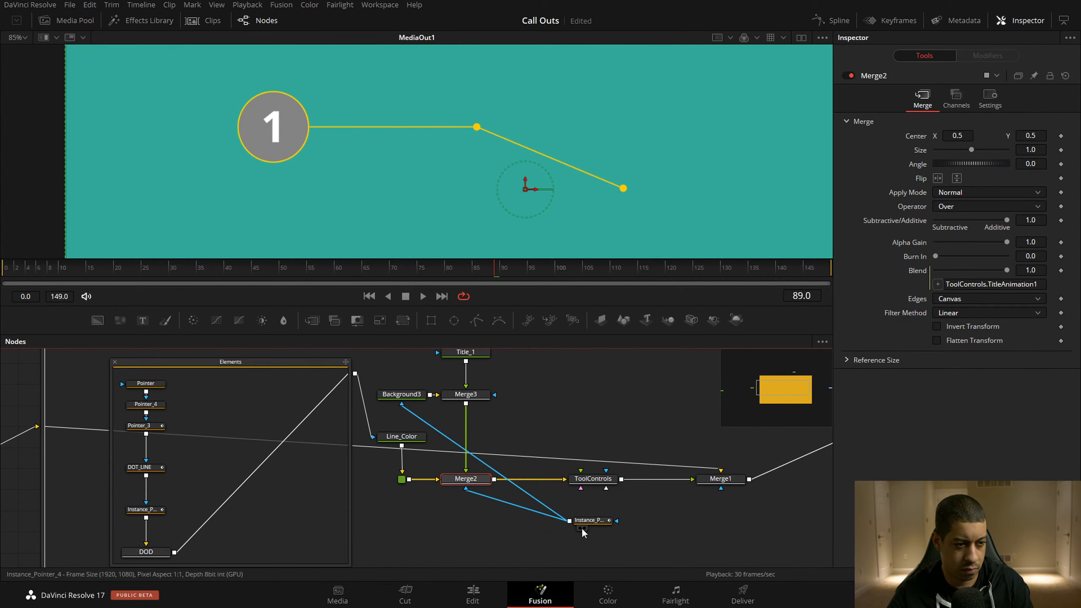
Test Merge2 with Center X at 0.4, undo the change and save the project
left_click_drag(961, 136, 935, 136)
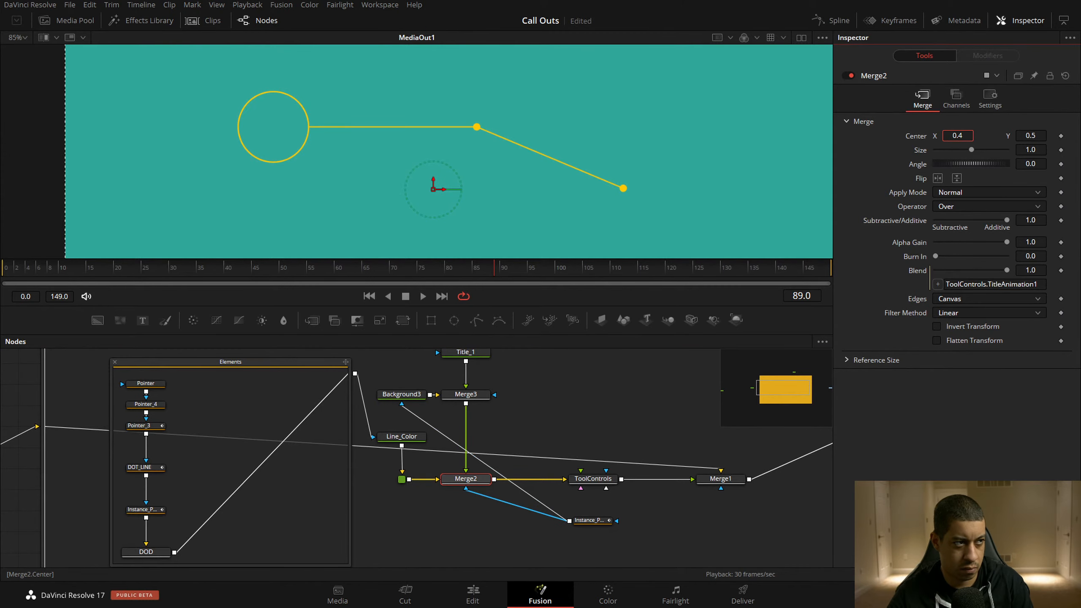
key("ctrl+z")
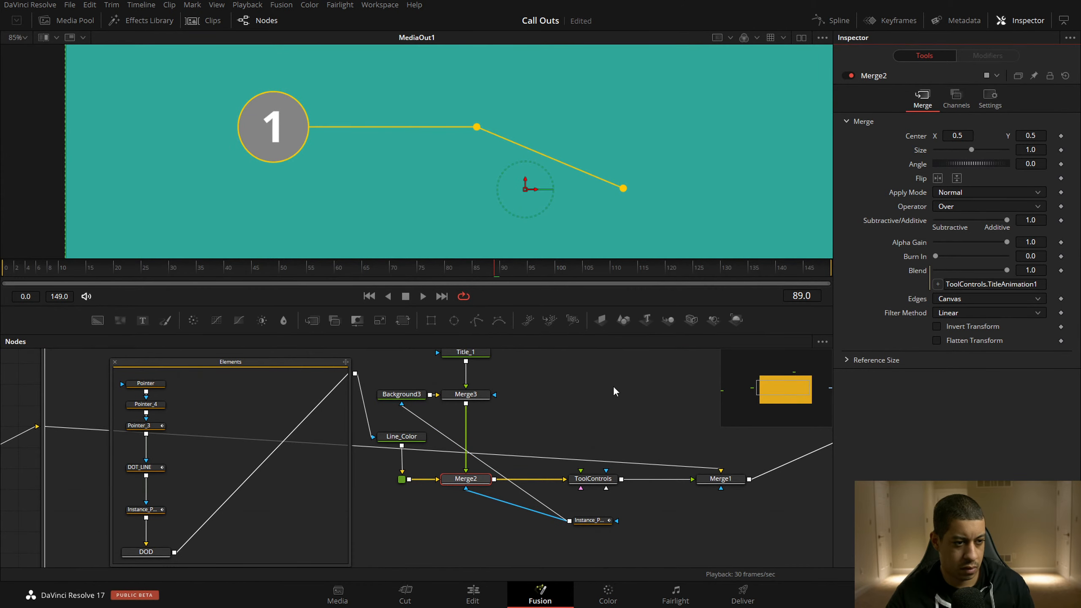
key("ctrl+s")
left_click(596, 424)
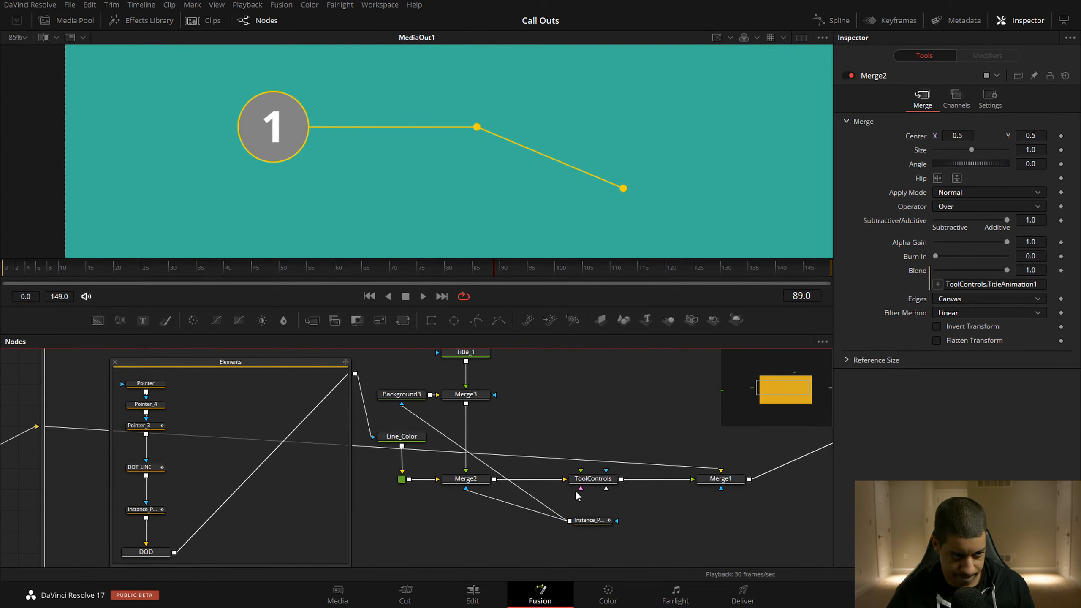
Move the Instance_Pointer_4 mask node above ToolControls to tidy the connections into Merge2
left_click_drag(596, 517, 592, 438)
left_click(450, 461)
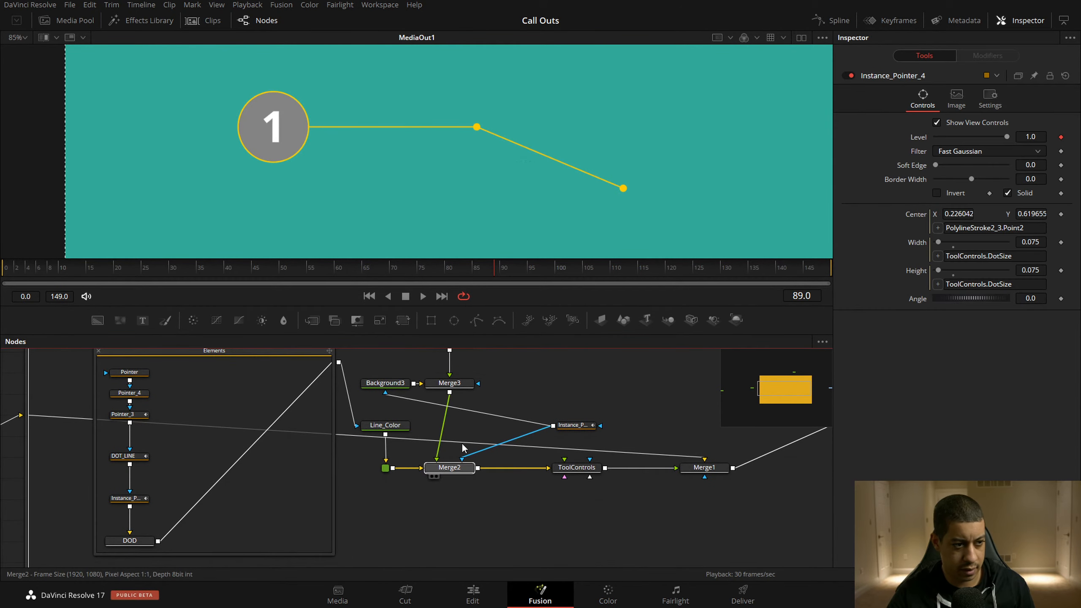
left_click_drag(670, 387, 591, 388)
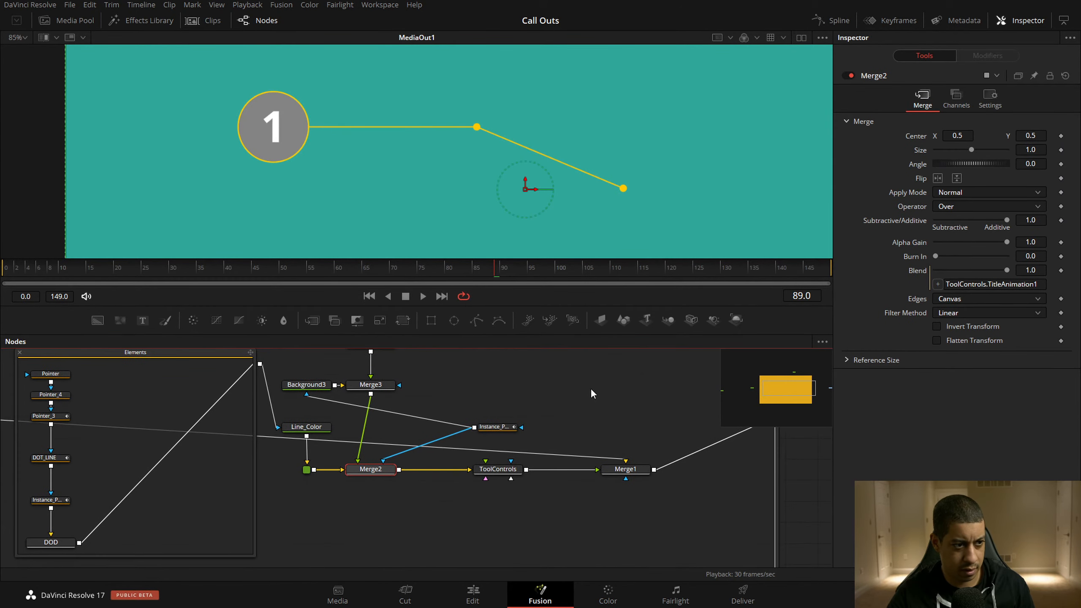
left_click(496, 469)
key("F2")
key("Escape")
Add a custom number control named T to Merge2, using a SliderControl on the Merge page
left_click(371, 469)
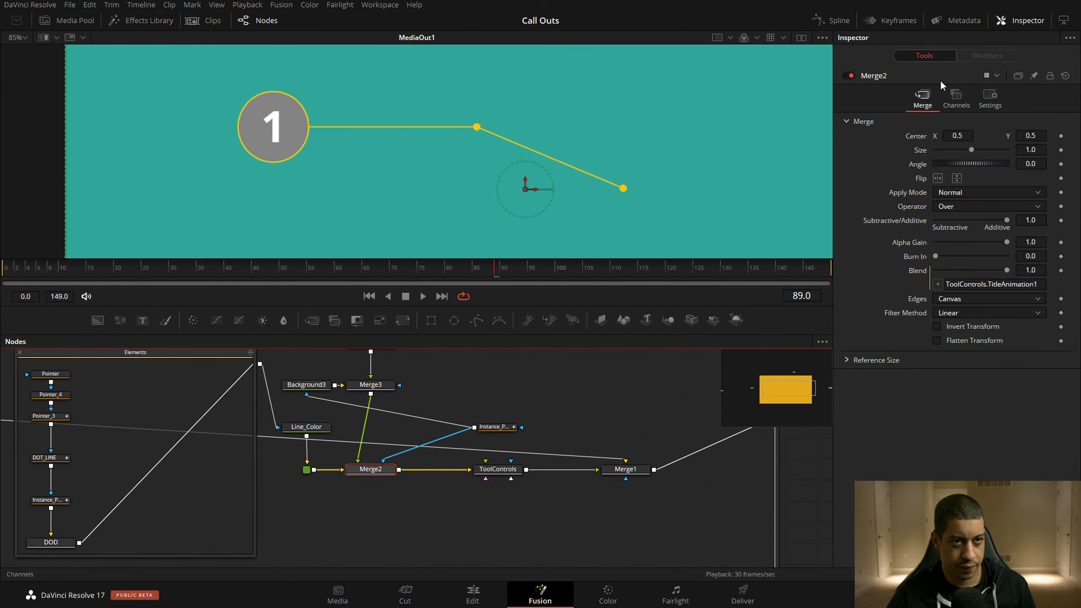
right_click(940, 80)
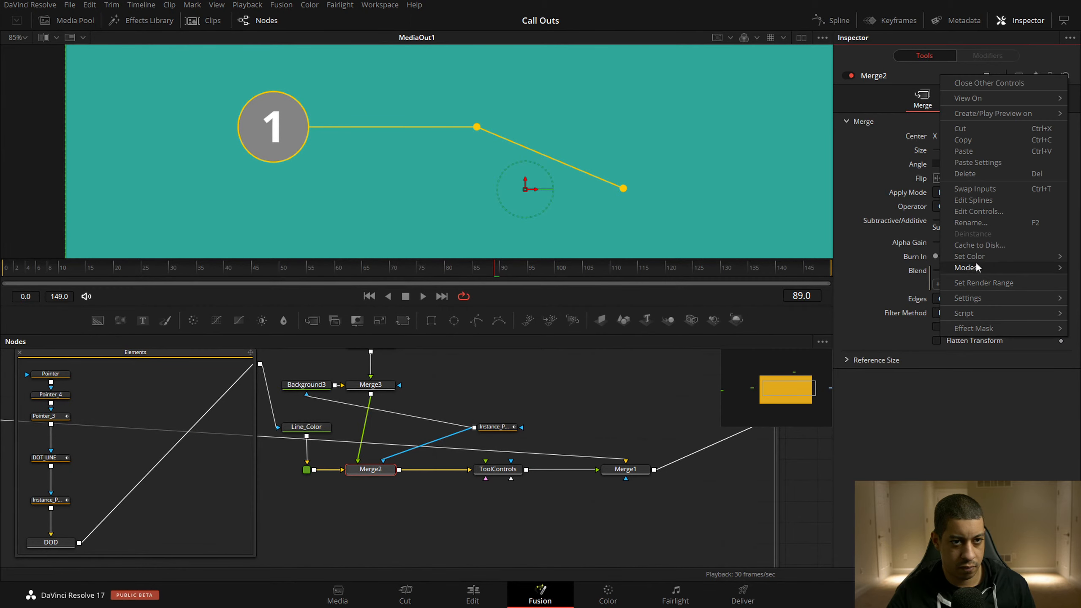
left_click(1001, 209)
left_click_drag(340, 200, 102, 204)
type("T")
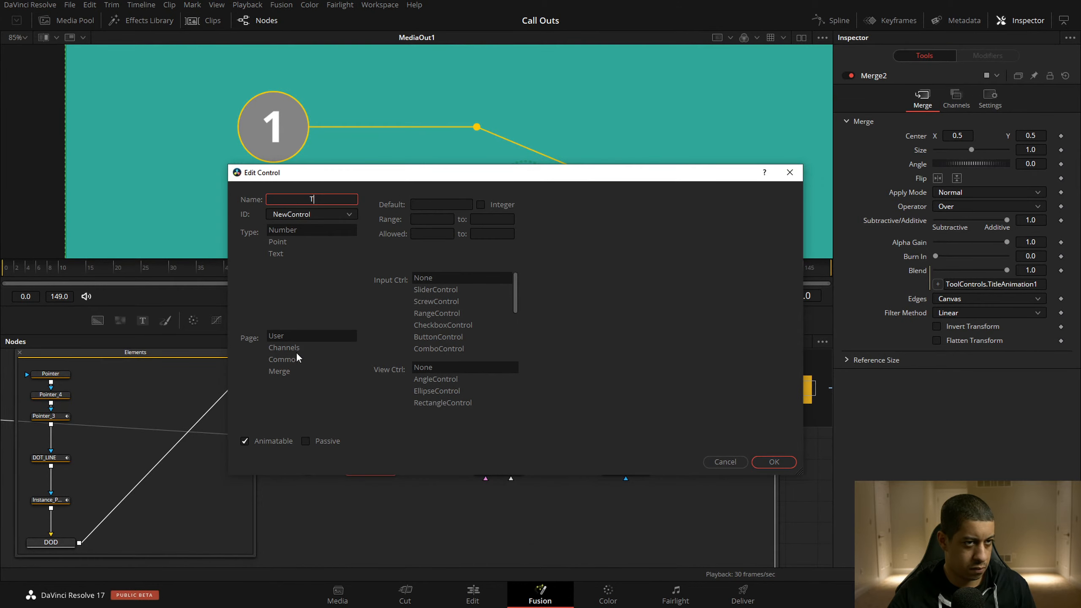
left_click(288, 372)
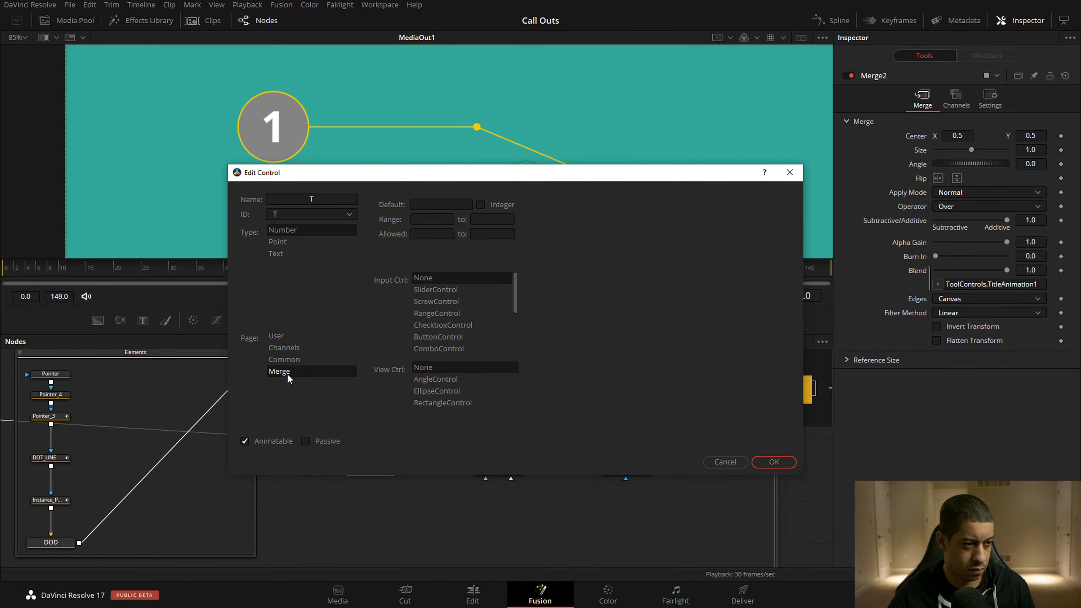
left_click(430, 290)
left_click(770, 460)
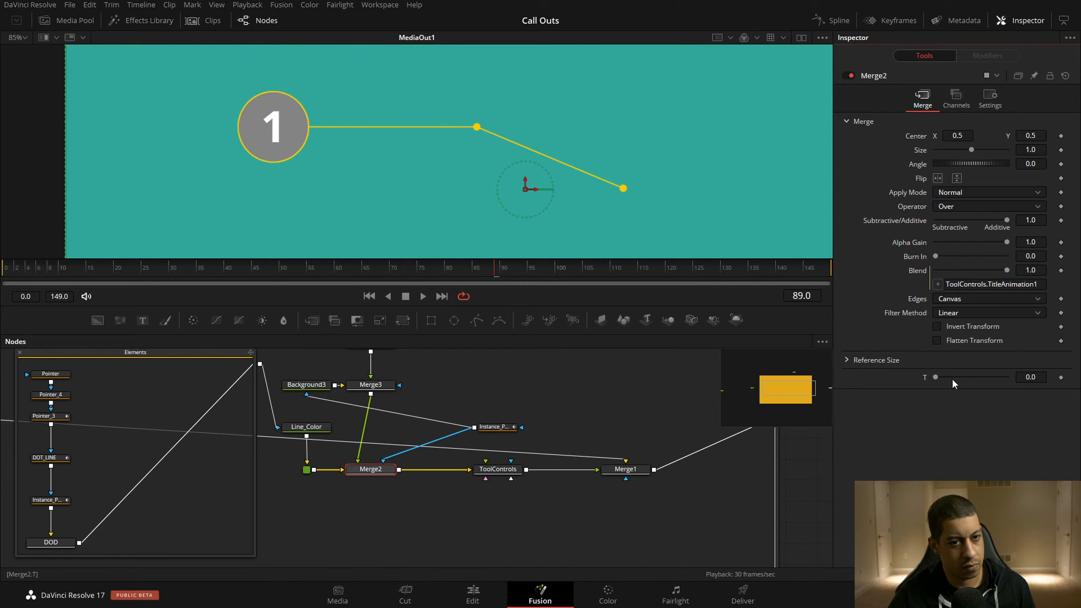
Apply an animation-curve modifier to Merge2's T slider and change the modifier's source option
right_click(986, 377)
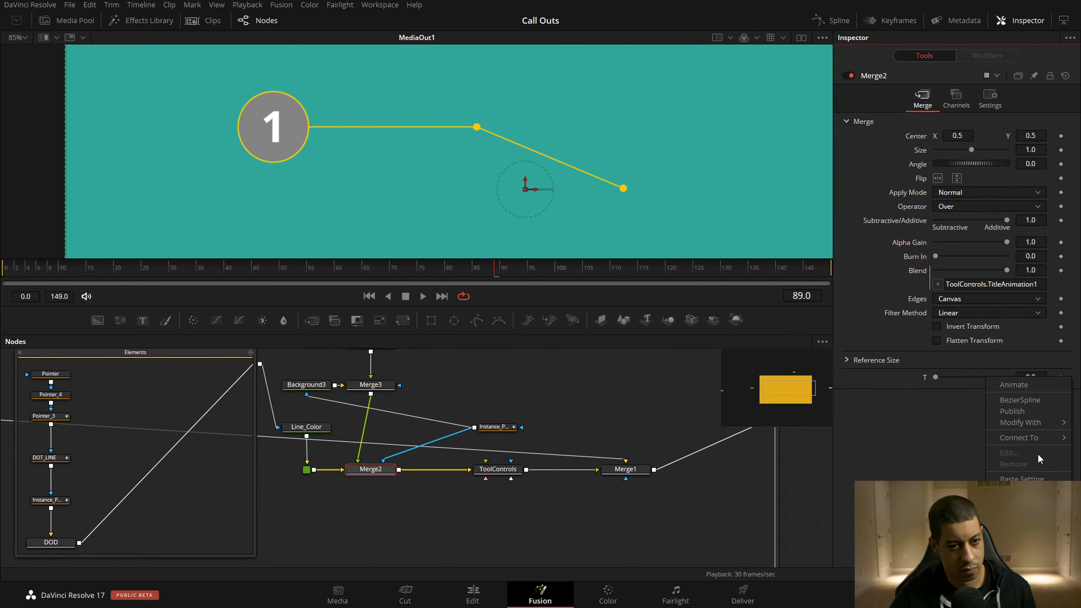
mouse_move(1050, 420)
left_click(958, 420)
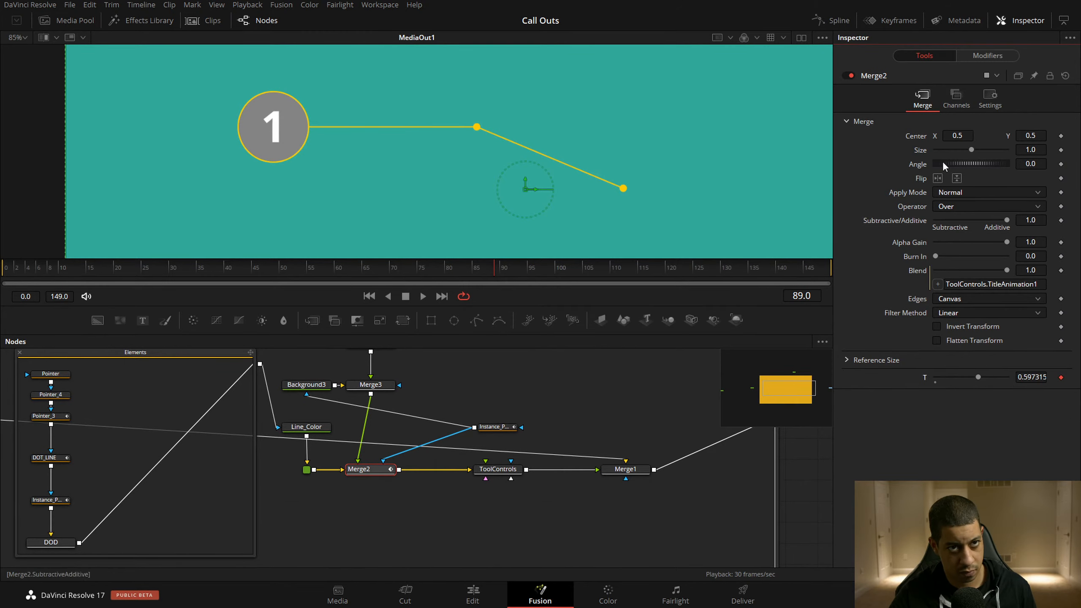
left_click(991, 55)
left_click(942, 138)
left_click(970, 175)
Add an expression to the Input of the animation-curve modifier on Merge2's T and link it to the ToolControls node
right_click(921, 151)
key("Escape")
right_click(920, 151)
left_click(968, 288)
left_click_drag(938, 164, 505, 473)
left_click(505, 473)
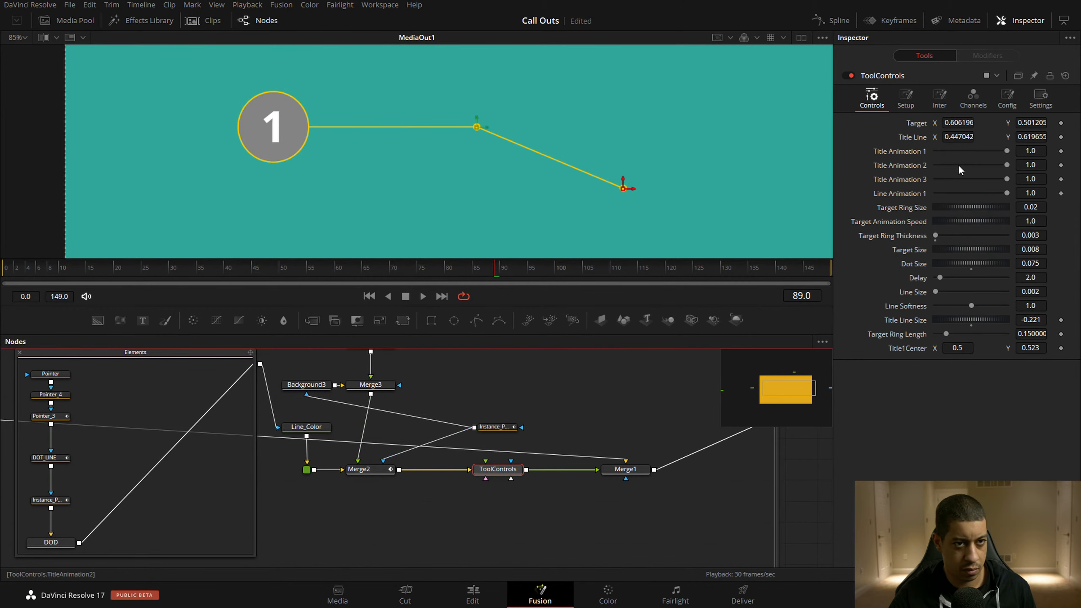
Try a TitleAnimation1 expression on the Title Animation 1 control of ToolControls and remove it
right_click(904, 149)
key("Escape")
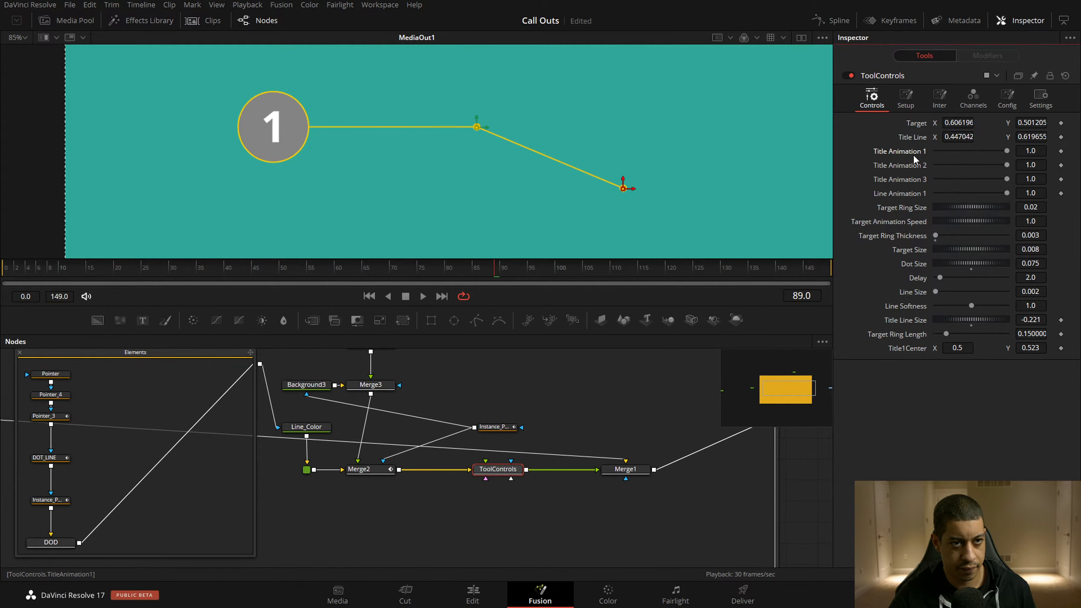
right_click(919, 156)
left_click(941, 287)
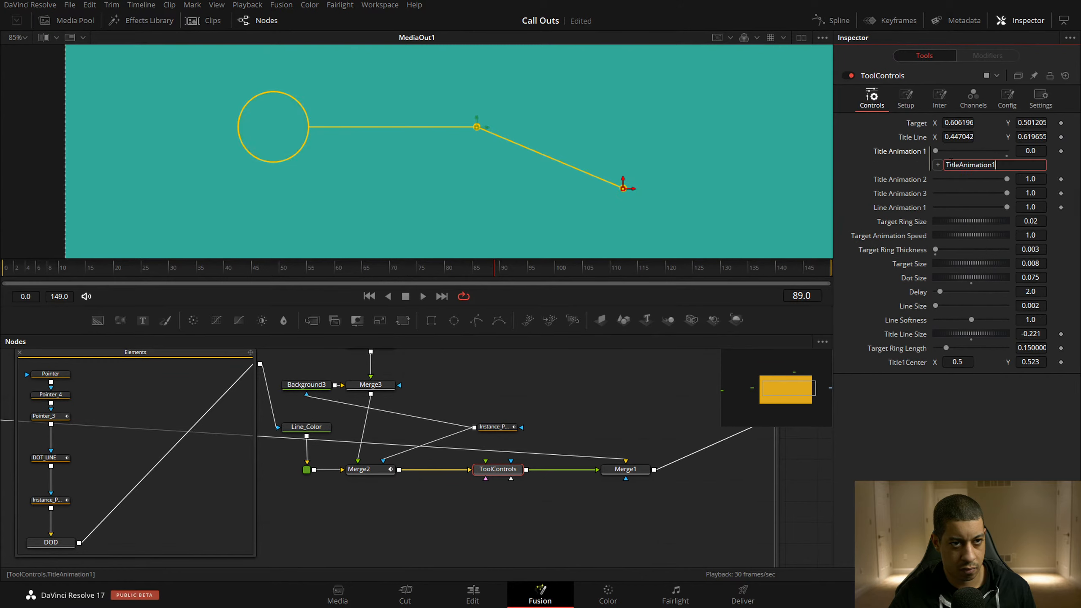
right_click(903, 151)
left_click(951, 283)
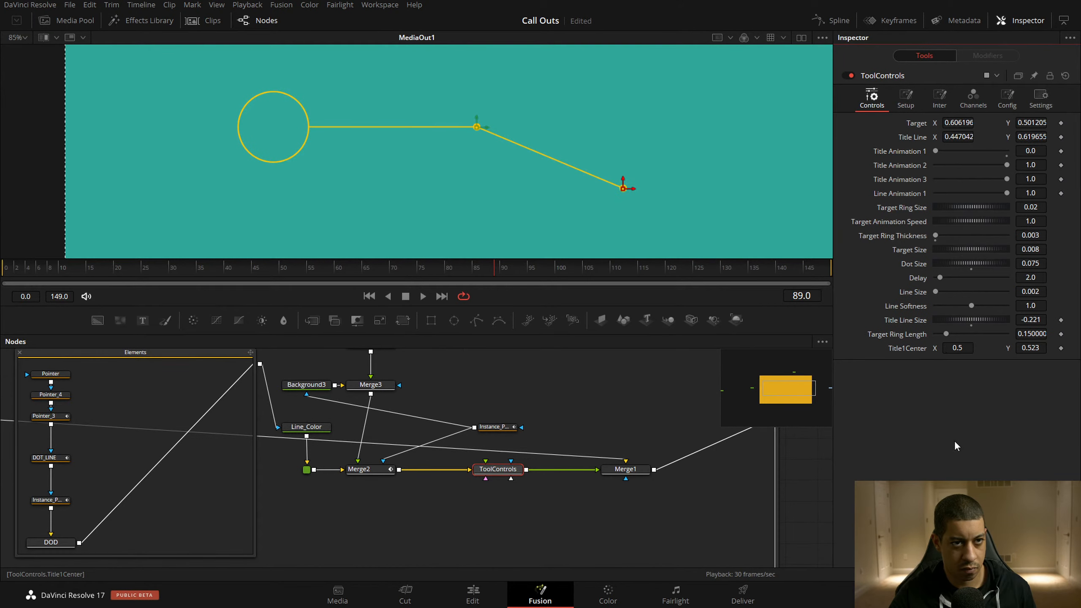
Try to clear the expression on Merge2's Blend parameter
left_click(359, 469)
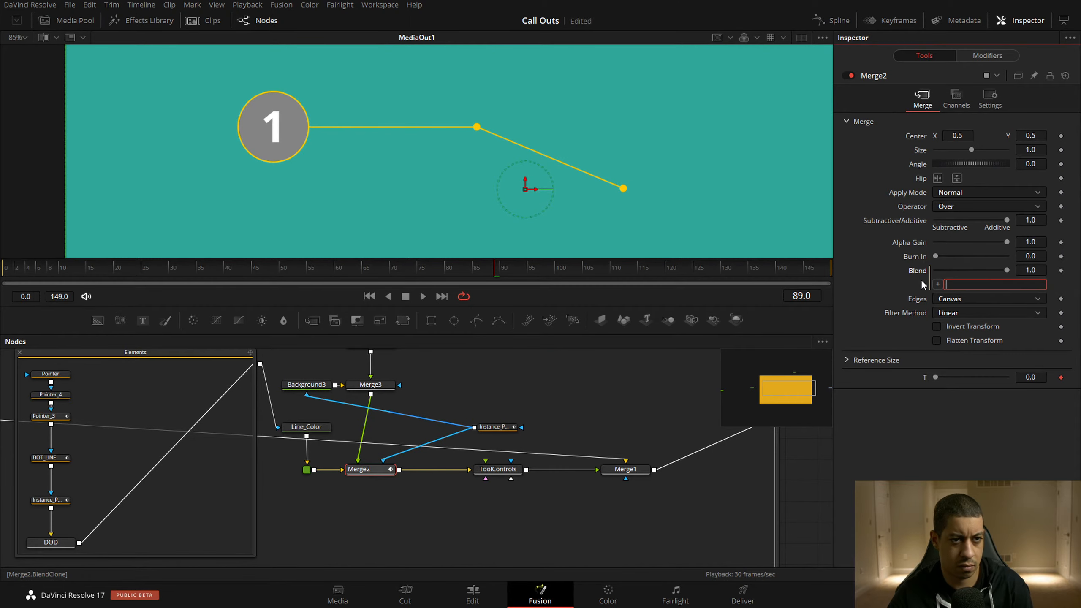
right_click(921, 279)
left_click(953, 406)
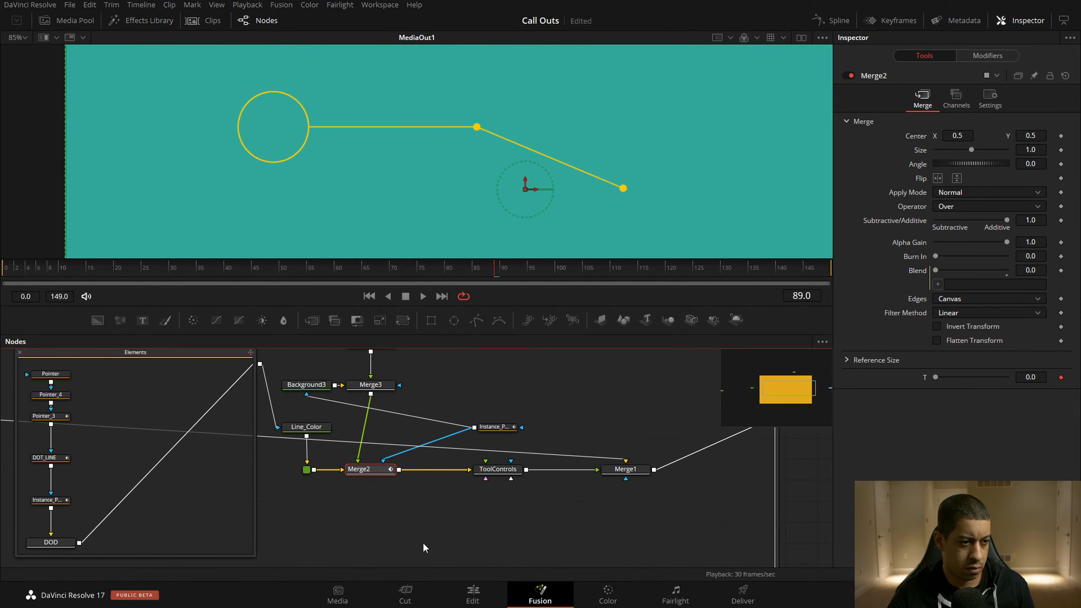
Try ToolControls.TitleAnimation1 as the Input expression of Instance_Pointer_4's Level modifier and save the project
left_click(502, 426)
left_click(1010, 155)
left_click(918, 154)
left_click(989, 57)
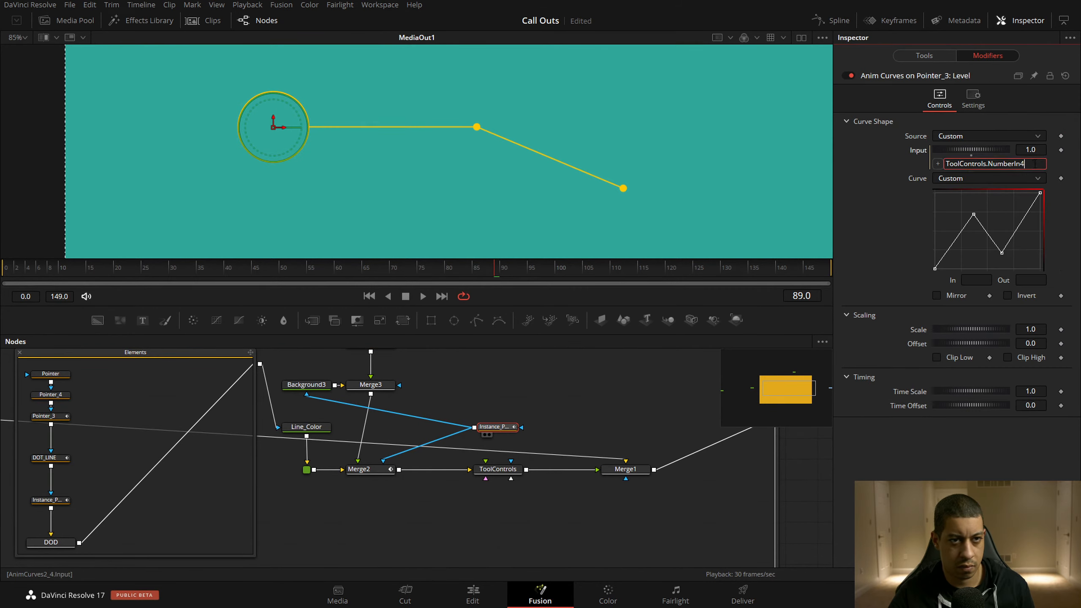
left_click_drag(1040, 163, 993, 164)
type("TitleAnimation1")
left_click(902, 174)
key("ctrl+s")
Revert the Input expression of Instance_Pointer_4's Level modifier to ToolControls.NumberIn4 and review the mask's settings
left_click(922, 57)
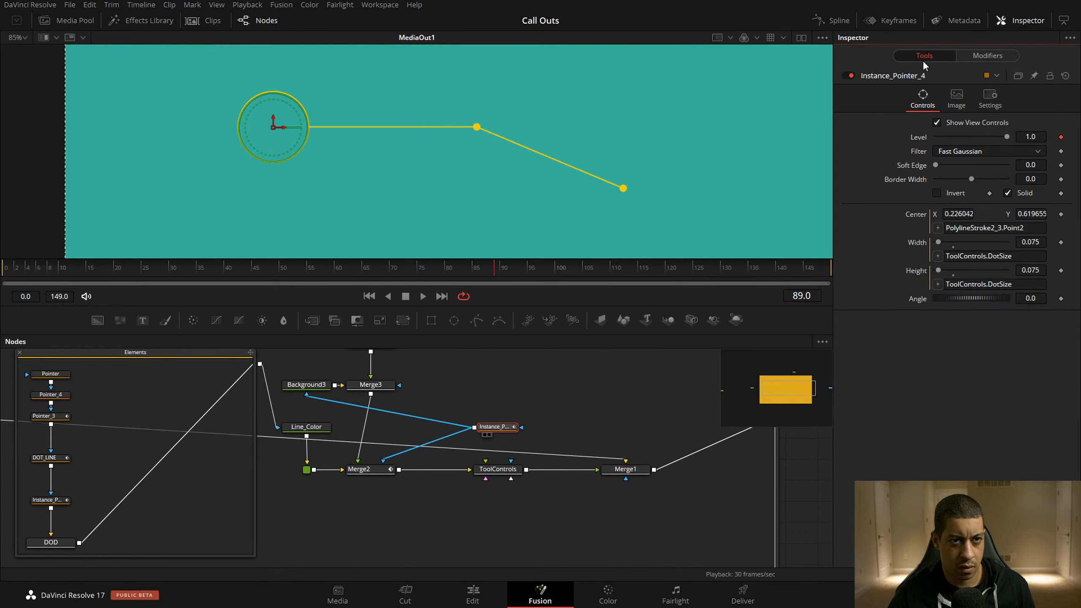
left_click(991, 55)
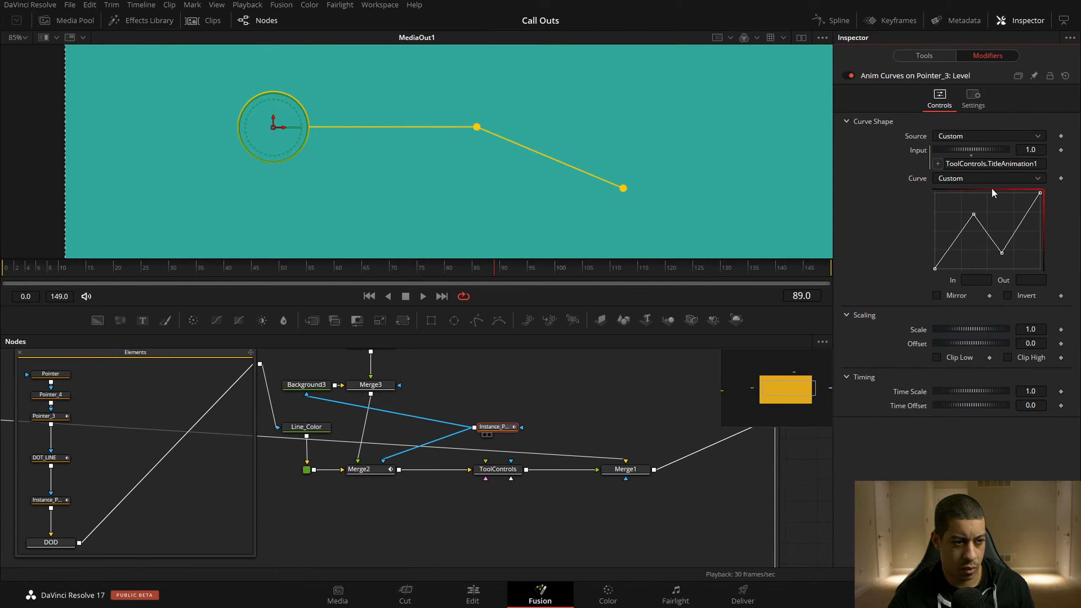
left_click(945, 57)
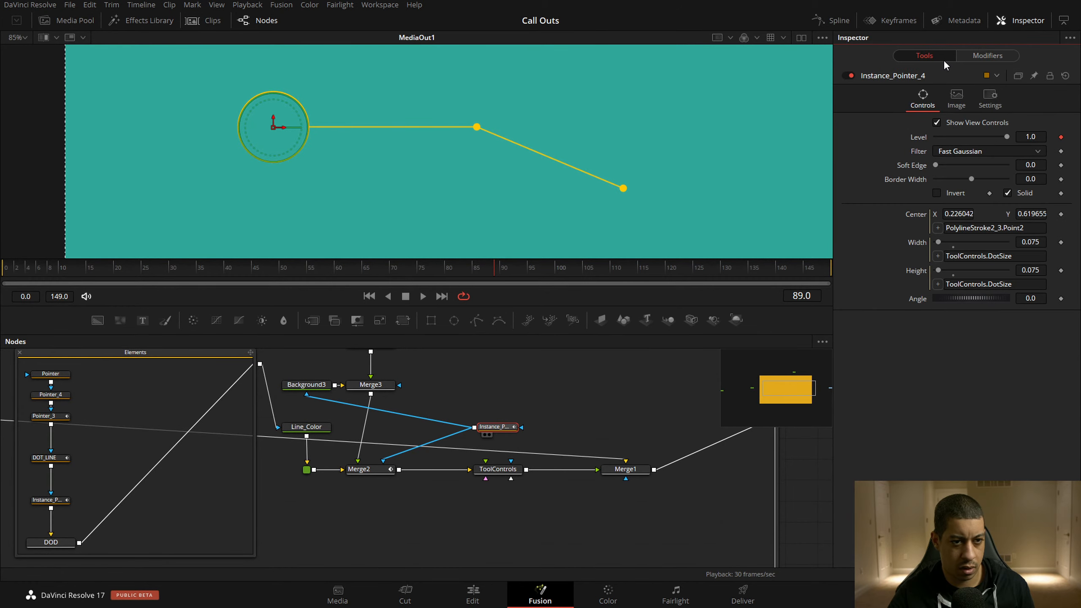
left_click(977, 57)
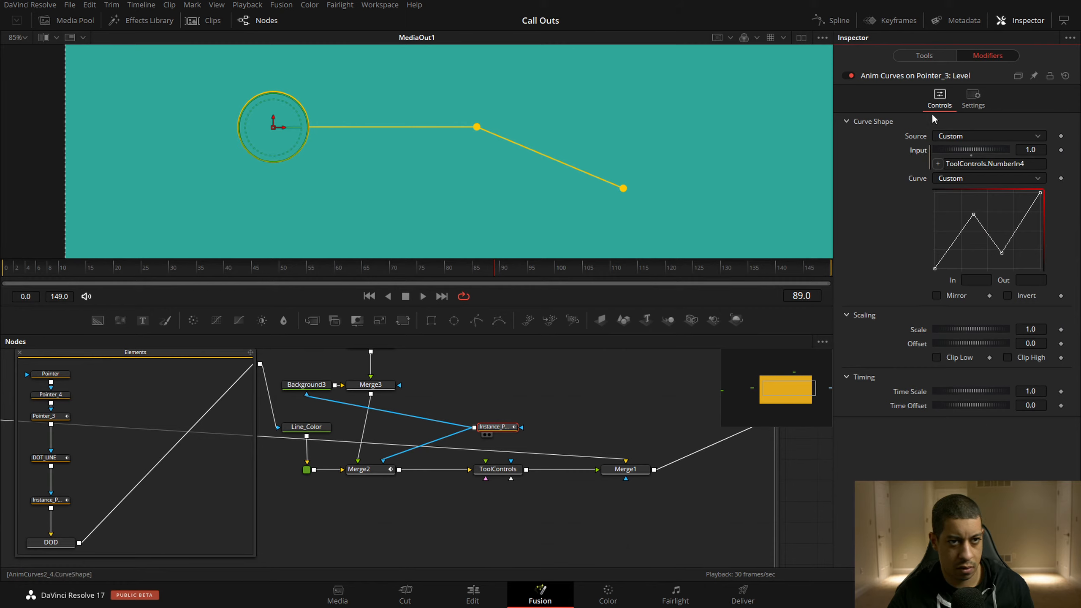
left_click(929, 60)
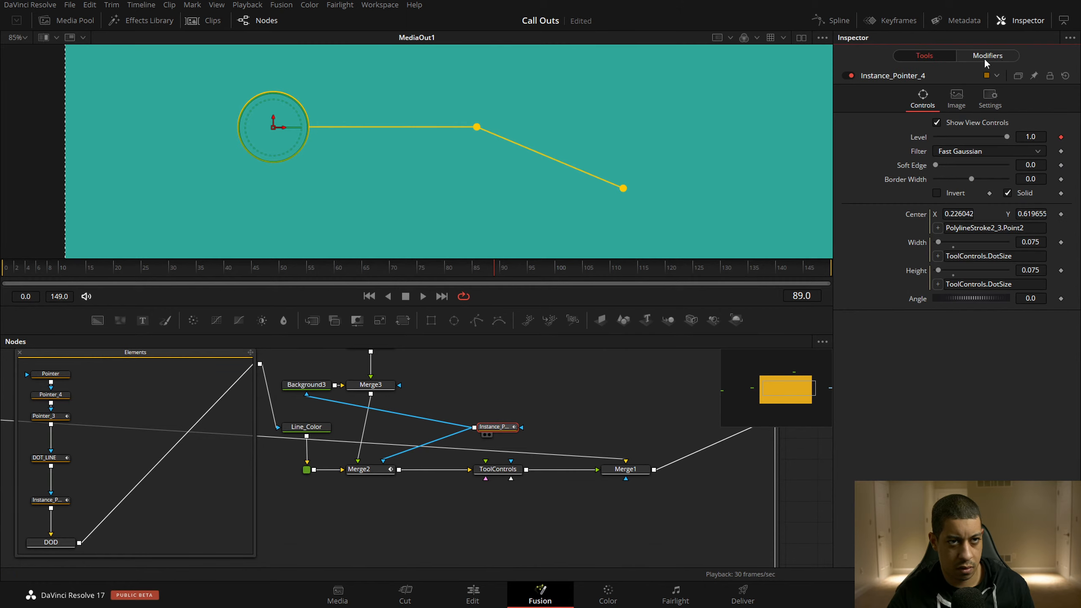
Complete the Input expression of the T modifier on Merge2 as ToolControls.TitleAnimation1
left_click(359, 469)
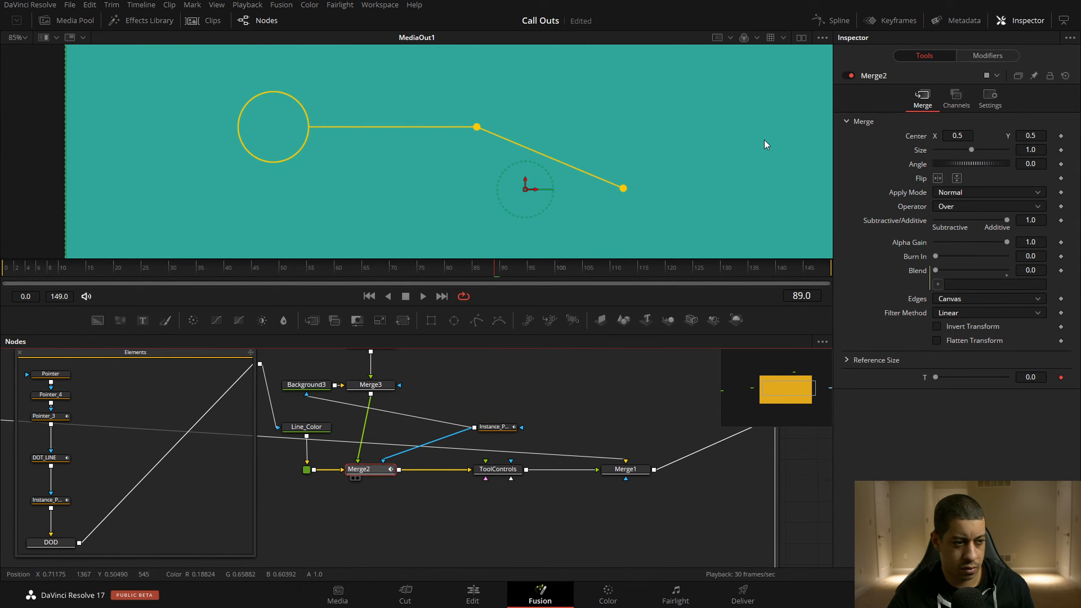
left_click(975, 55)
left_click(974, 99)
left_click(940, 99)
left_click(1008, 164)
type(".TitleAnimation1")
left_click(888, 154)
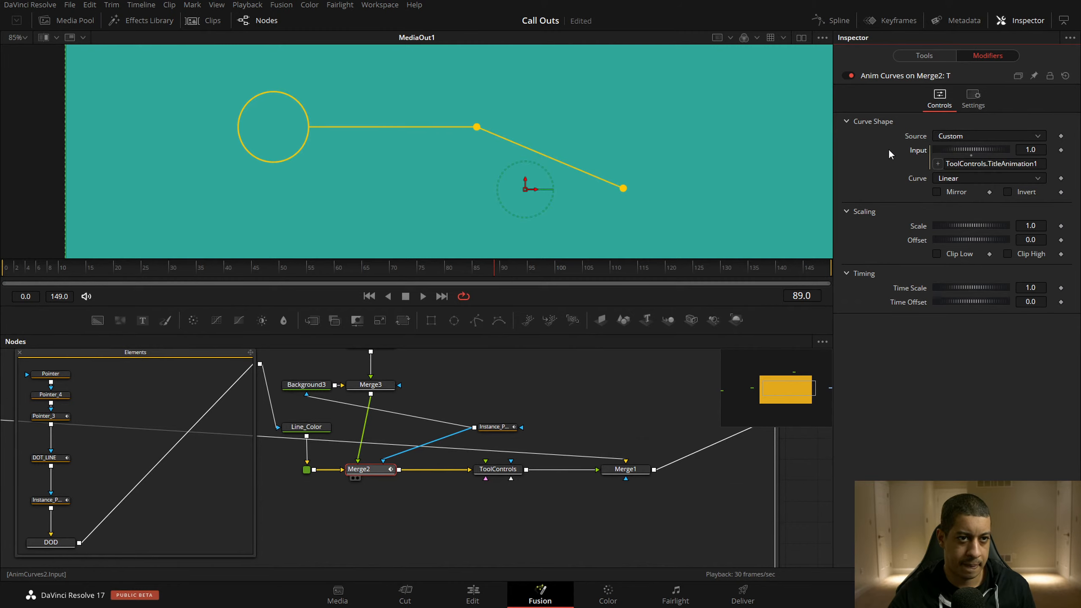
Test the link by varying the Title Animation 1 value on ToolControls
left_click(822, 505)
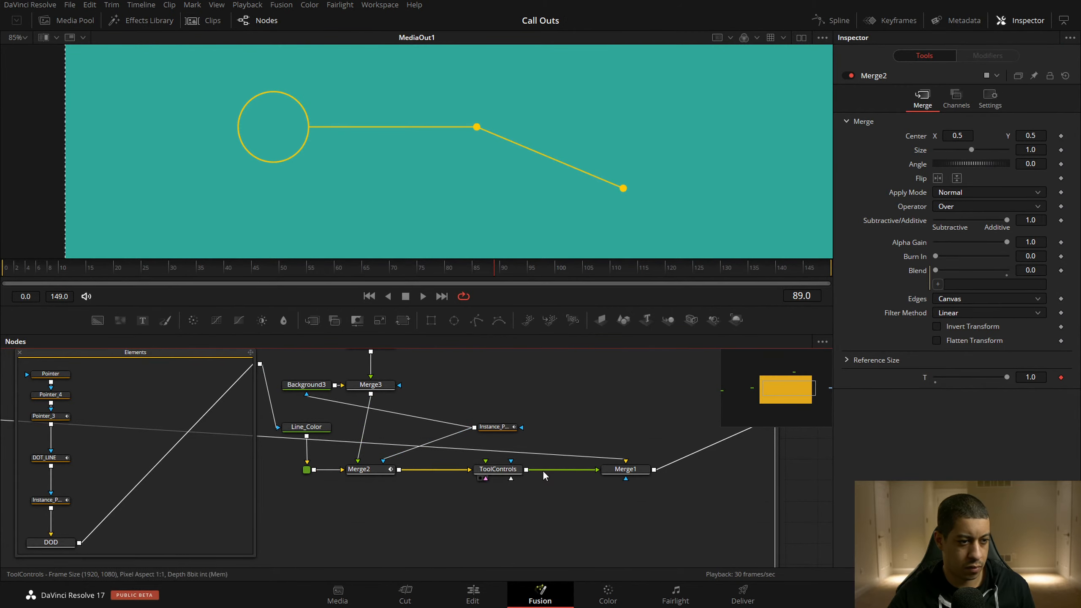
left_click(496, 471)
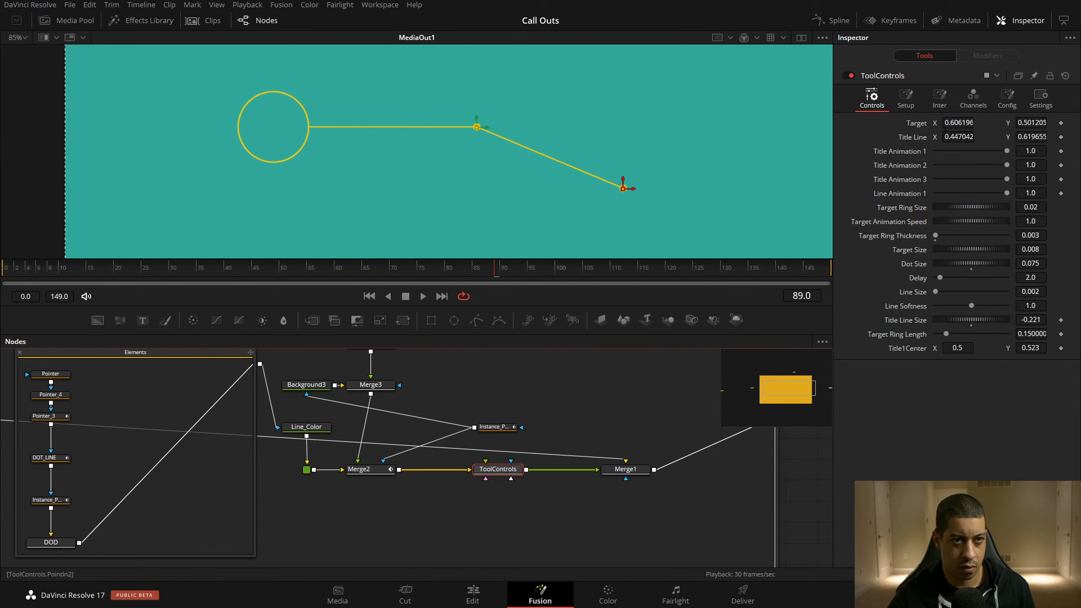
left_click_drag(994, 152, 917, 158)
Remove the expression from Merge2's Blend parameter
left_click(359, 469)
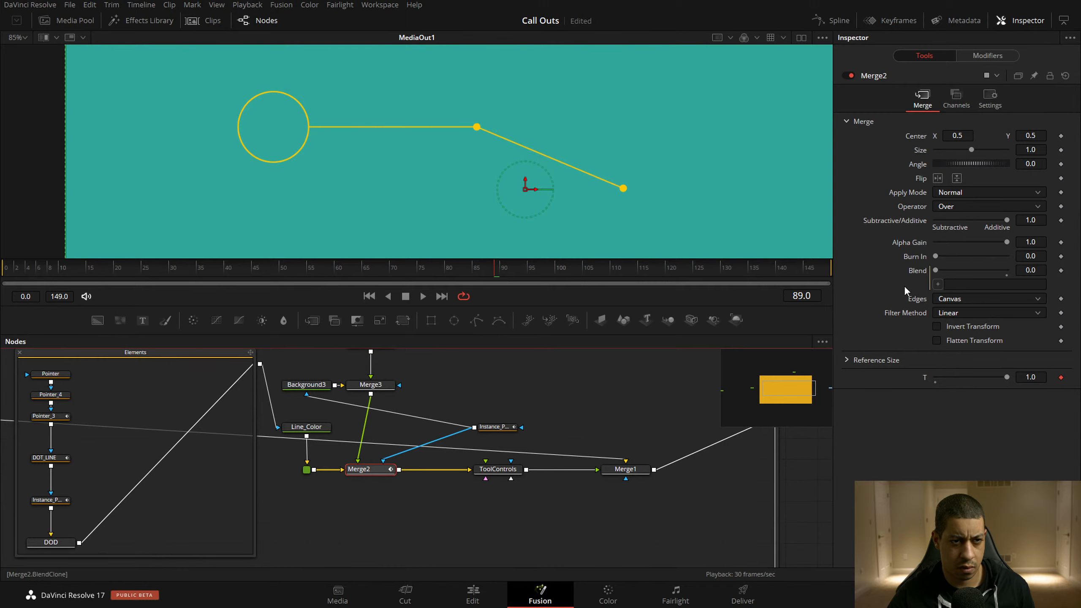
right_click(918, 270)
left_click(960, 406)
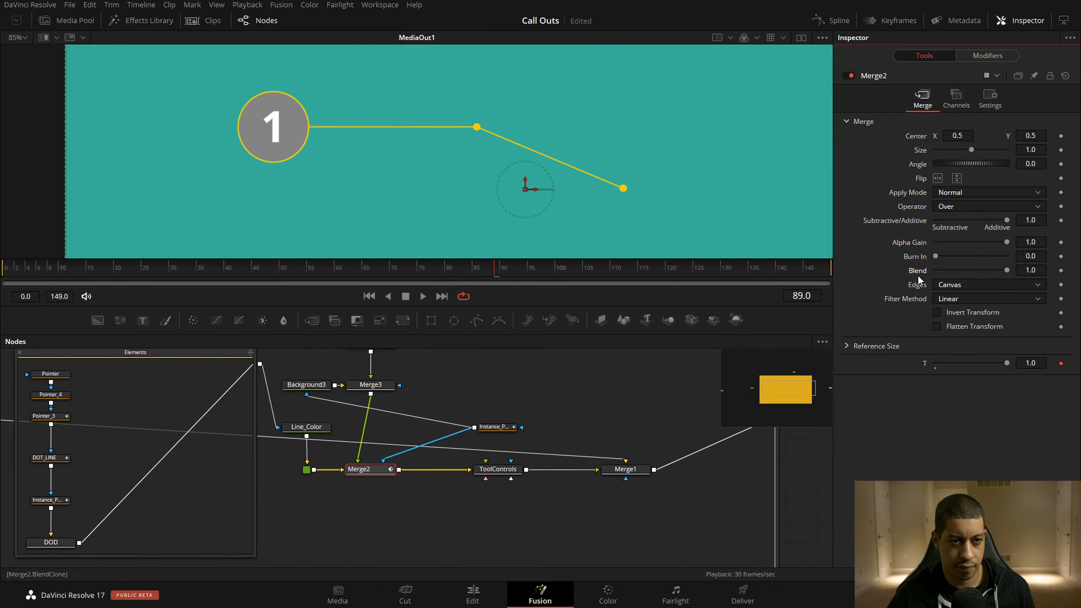
Add the expression Point(0.5, 0.5*T) to Merge2's Center and test it with Title Animation 1 on ToolControls
right_click(915, 137)
left_click(965, 315)
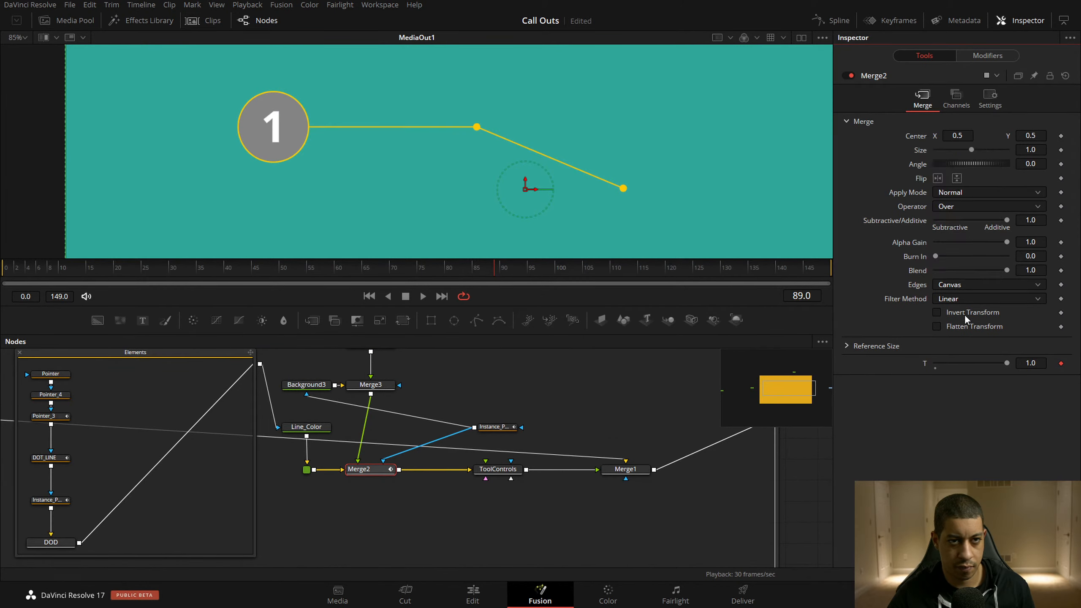
left_click(987, 150)
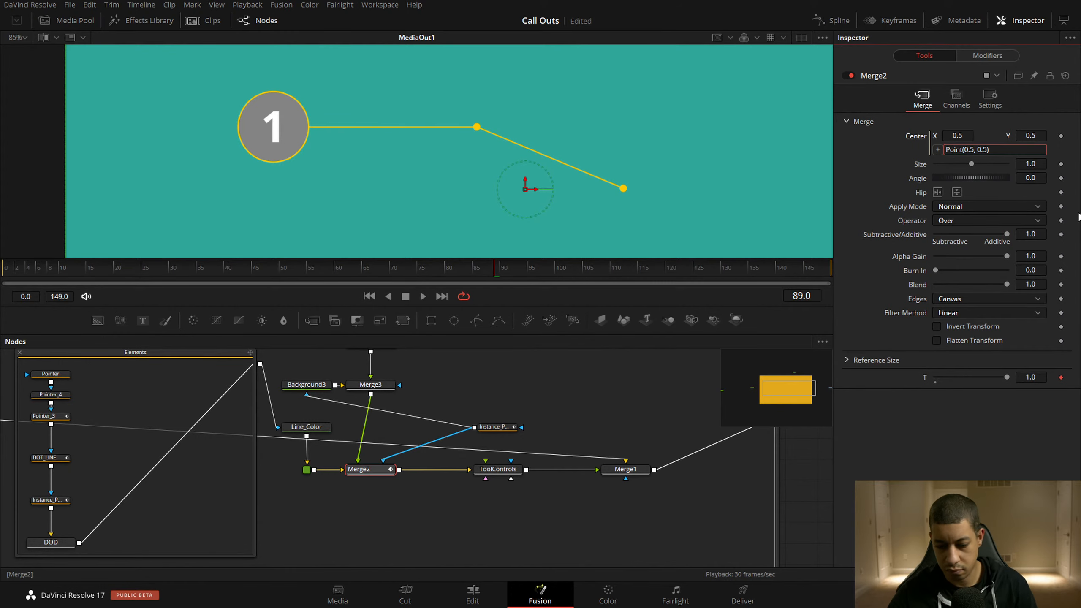
type("*")
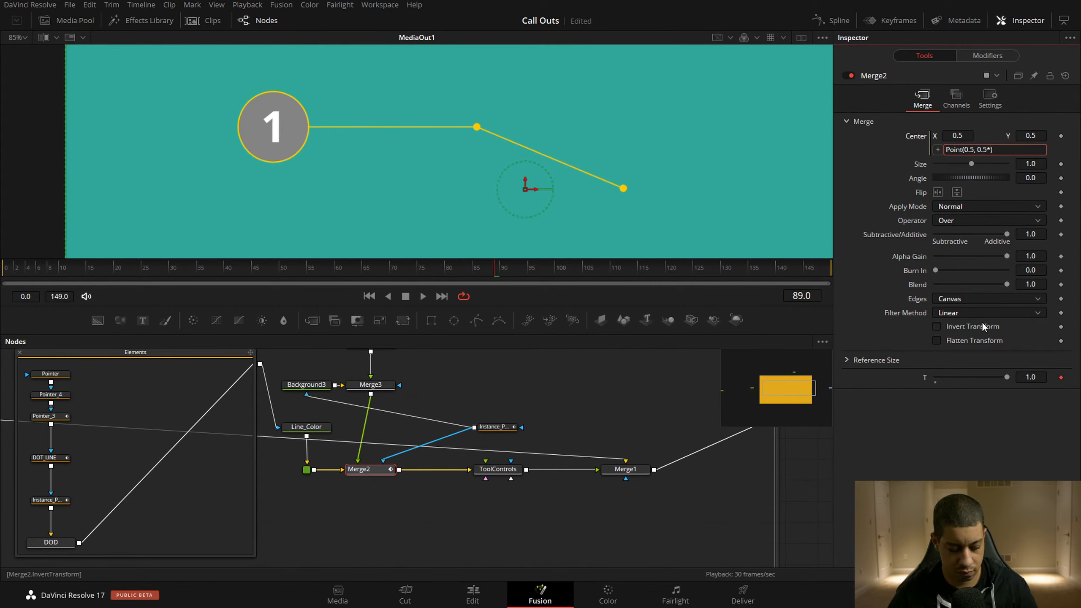
type("T")
key("Return")
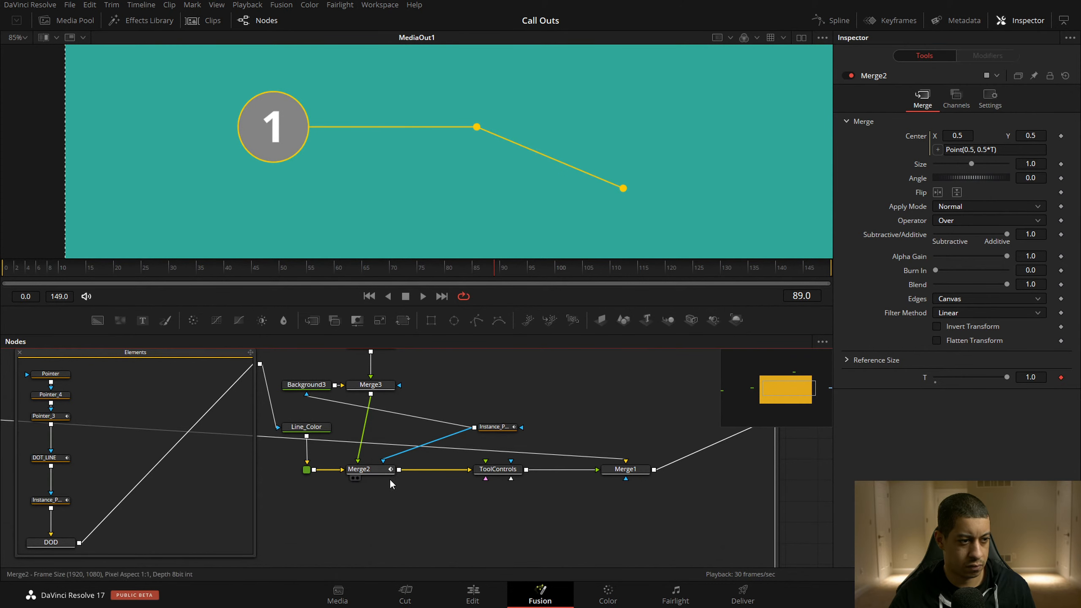
left_click(498, 468)
mouse_move(1009, 150)
left_mouse_down()
mouse_move(907, 151)
mouse_move(1044, 155)
mouse_move(906, 145)
mouse_move(1022, 153)
left_mouse_up()
Move the T multiplier in Merge2's Center expression to the X value, as Point(0.5*T), 0.5
left_click(380, 474)
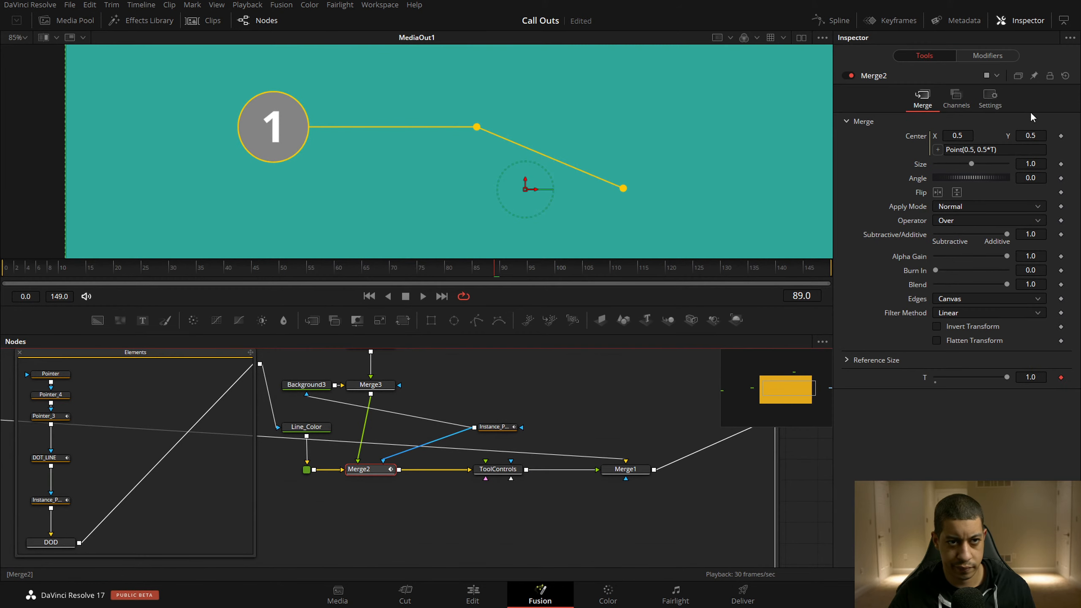
left_click(992, 149)
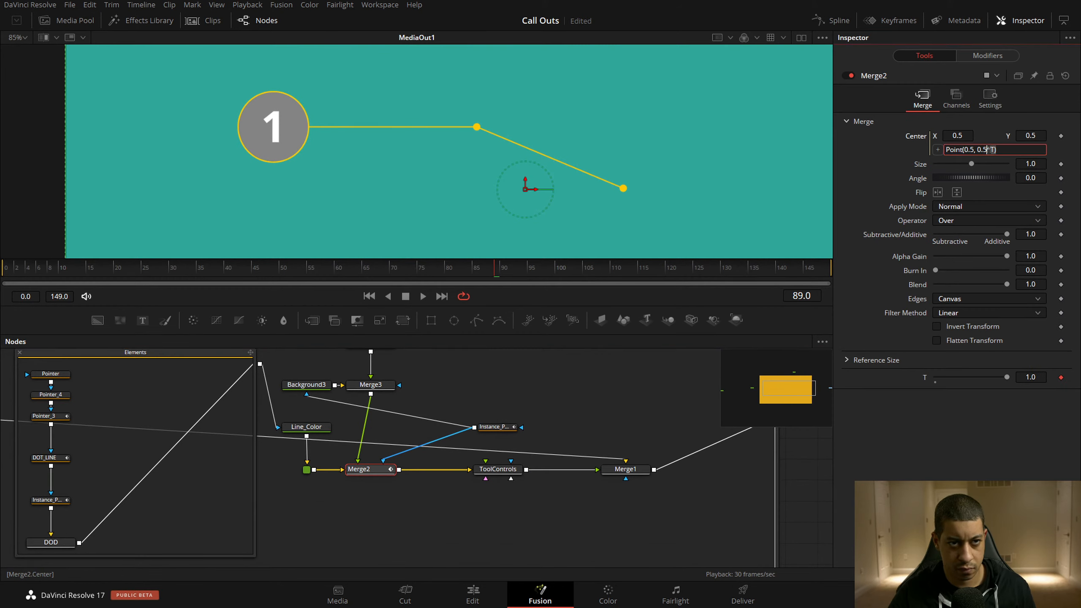
key("Tab")
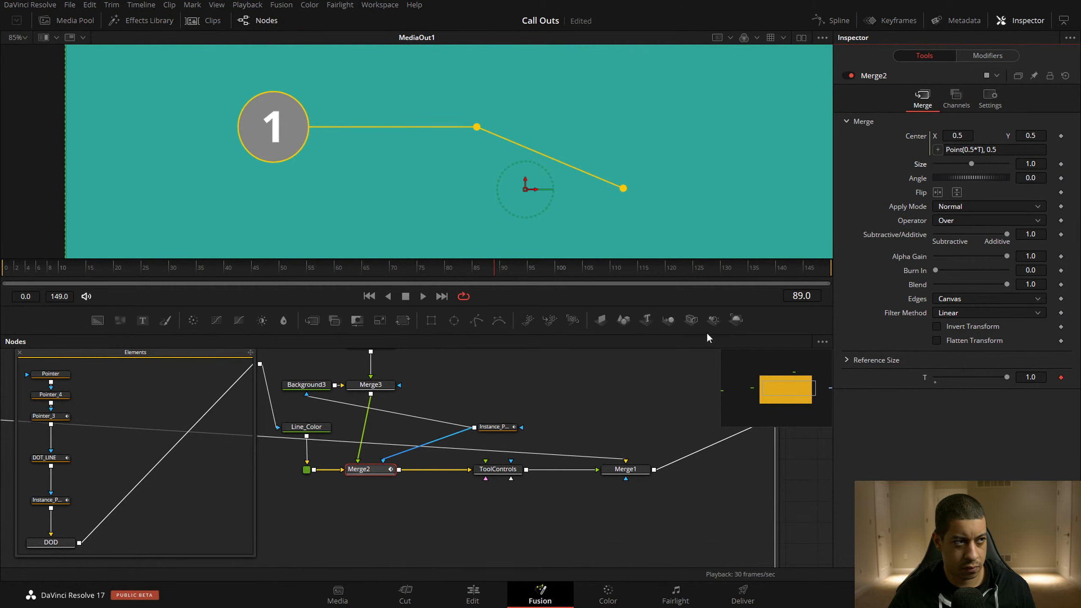
Lower Title Animation 1 on ToolControls to 0 and play briefly to check the number's horizontal movement
left_click(496, 469)
left_click_drag(1005, 150, 922, 147)
key("space")
key("space")
Set the curve of Merge2's T modifier to Easing, with In at None and Out at Elastic
left_click(359, 469)
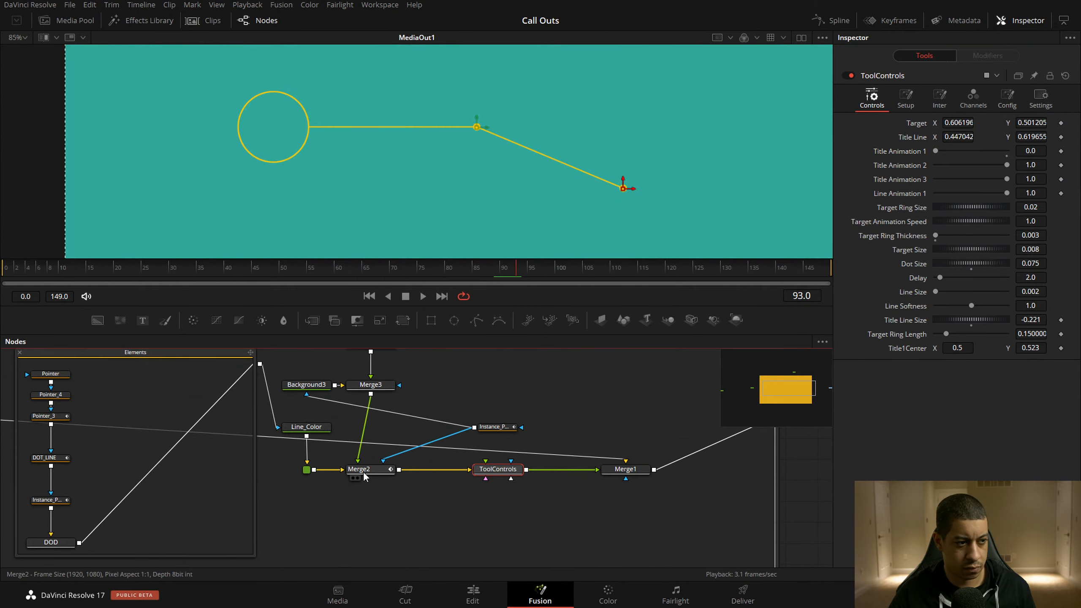
left_click(988, 56)
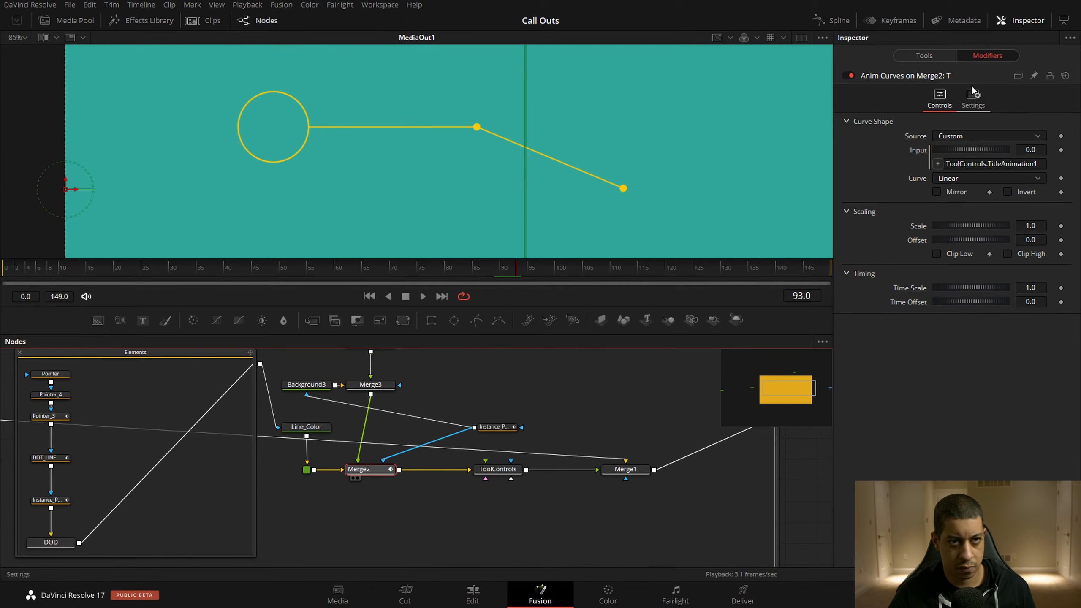
left_click(973, 178)
left_click(974, 222)
left_click(1021, 178)
left_click(998, 208)
left_click(1032, 193)
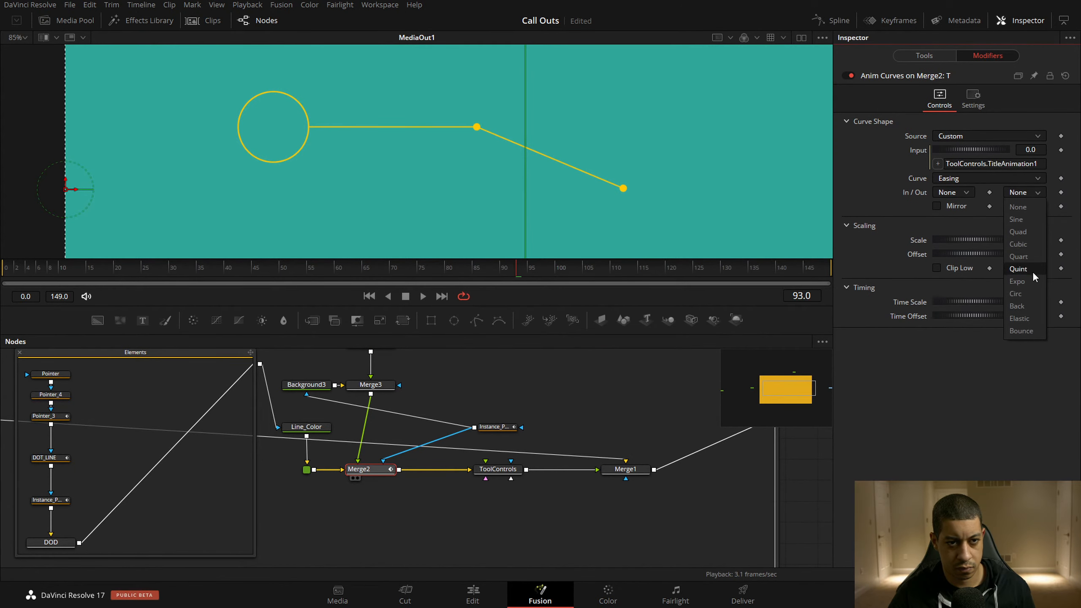
left_click(1032, 310)
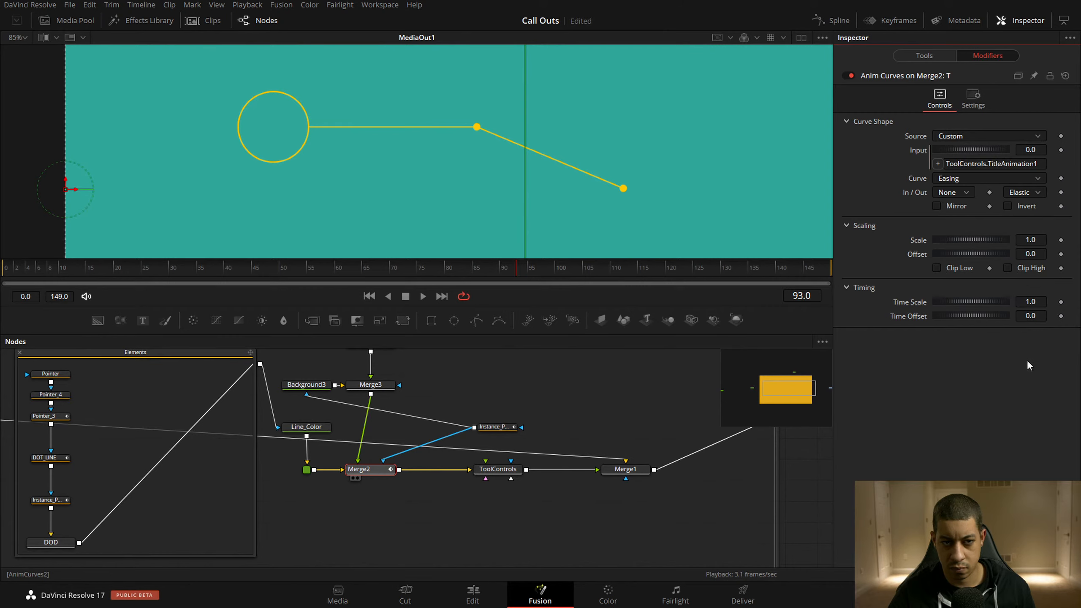
Keyframe Title Animation 1 on ToolControls from 0 at frame 31 to 1.0 at about frame 44, and save the project
left_click(506, 470)
left_click_drag(213, 272, 171, 271)
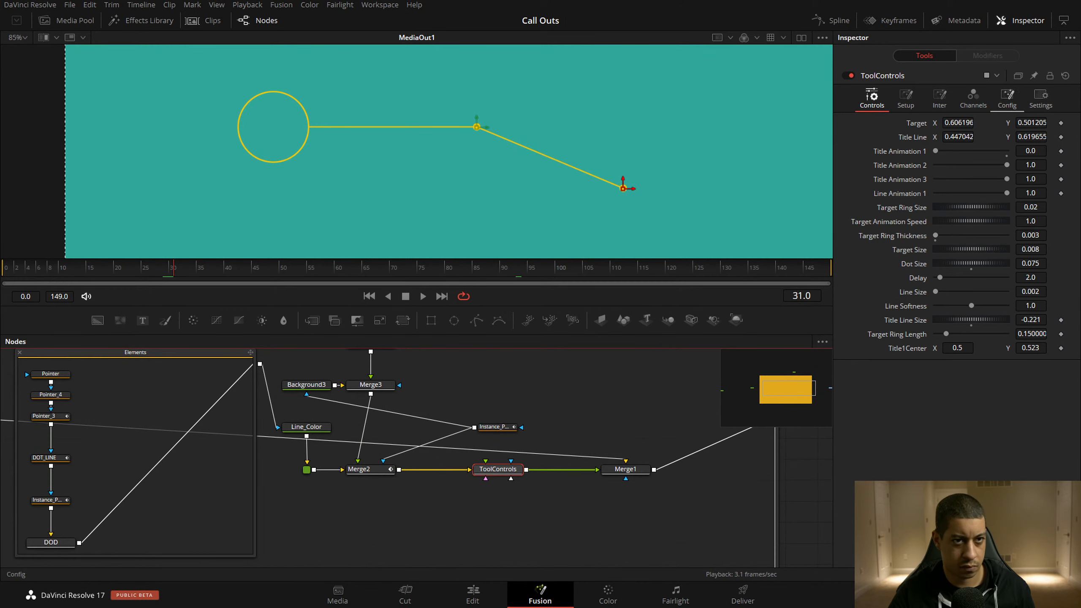
left_click(1060, 151)
left_click(228, 275)
left_click_drag(228, 272, 248, 272)
left_click(1008, 156)
key("ctrl+s")
Play back the keyframed section from before frame 31 to check how the number slides into the circle
left_click(428, 514)
left_click_drag(180, 271, 151, 272)
left_click(422, 298)
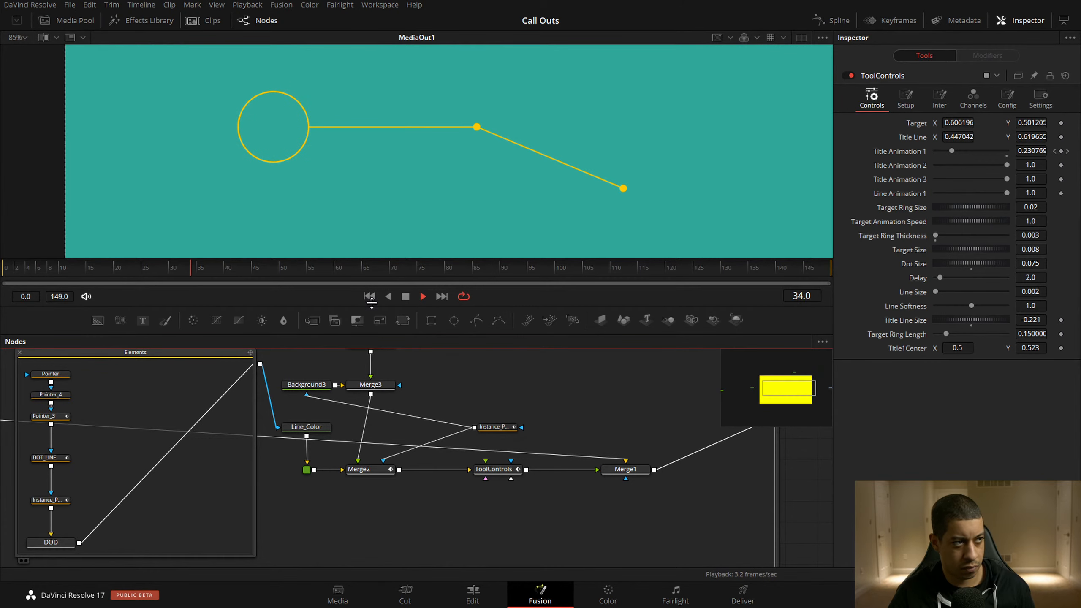
left_click(131, 268)
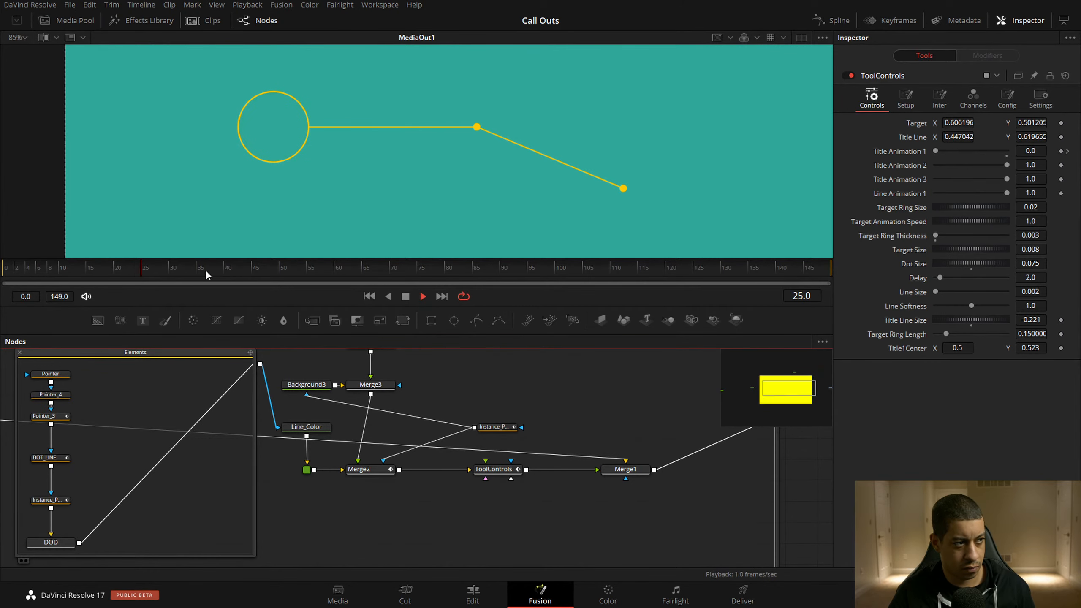
key("space")
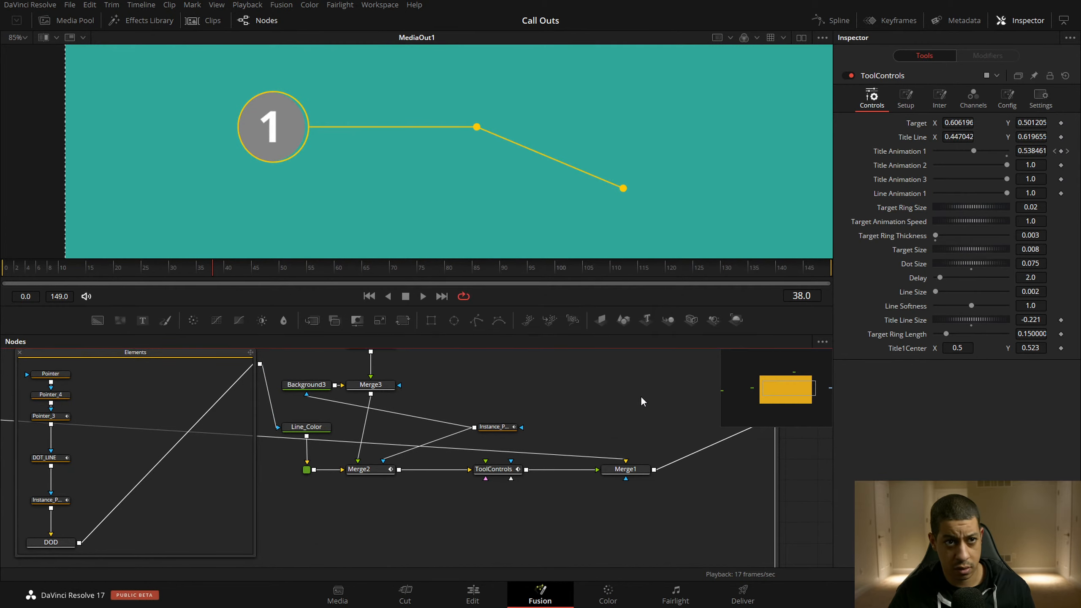
left_click_drag(831, 512, 725, 492)
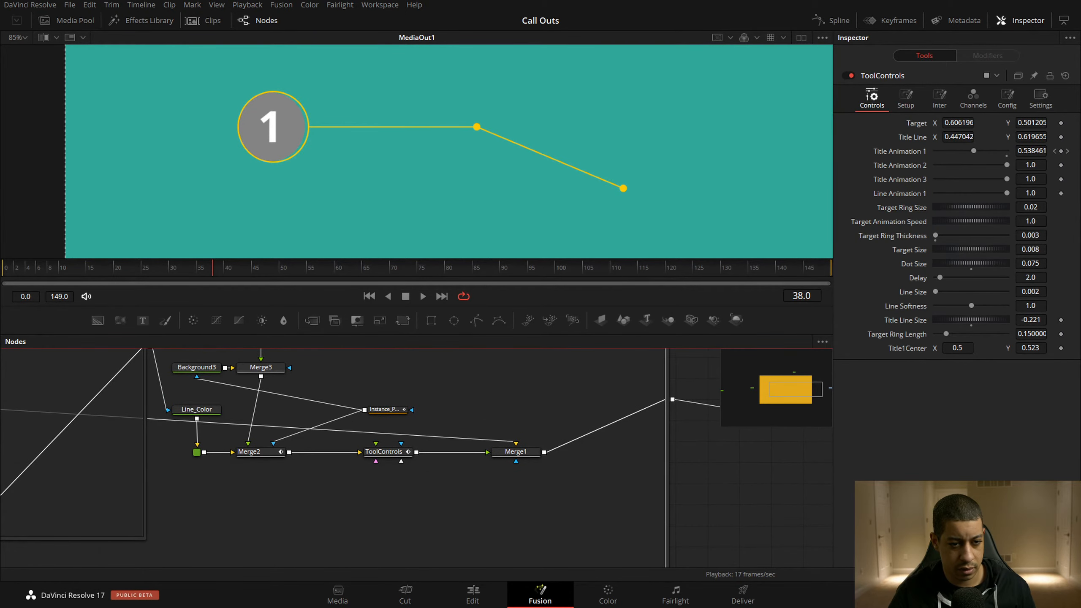
left_click(182, 271)
key("space")
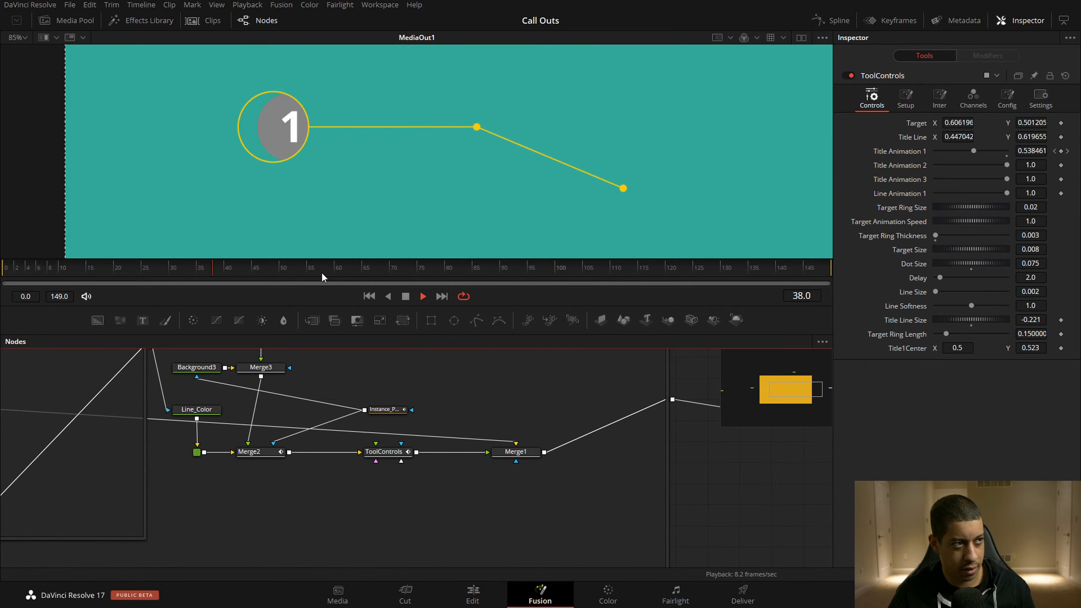
Replay the number's entrance several times from between about frames 20 and 33 to judge the elastic motion
left_click(186, 271)
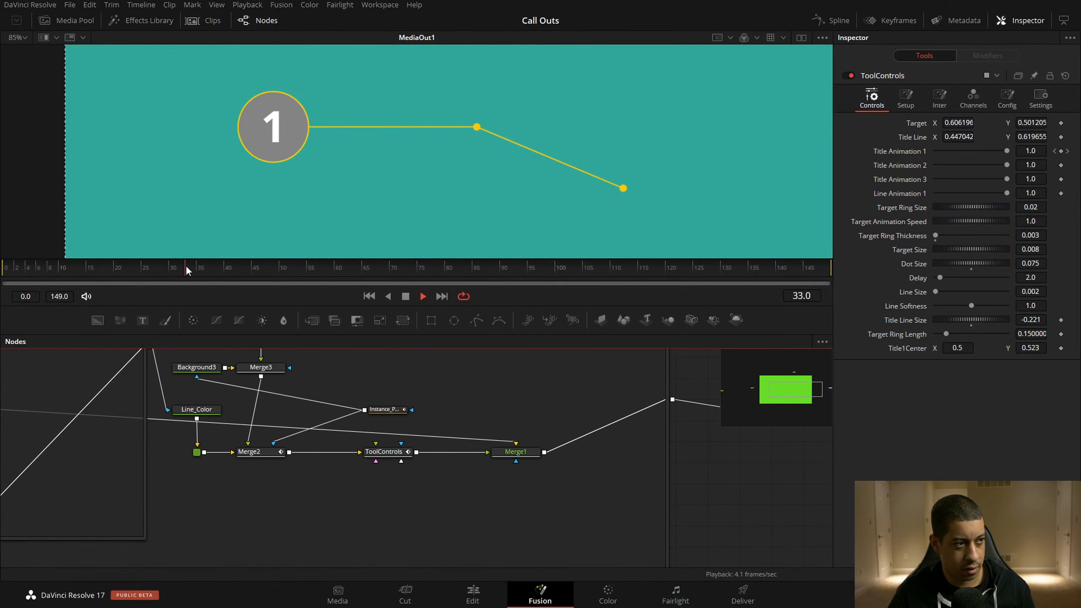
left_click(158, 268)
left_click(144, 267)
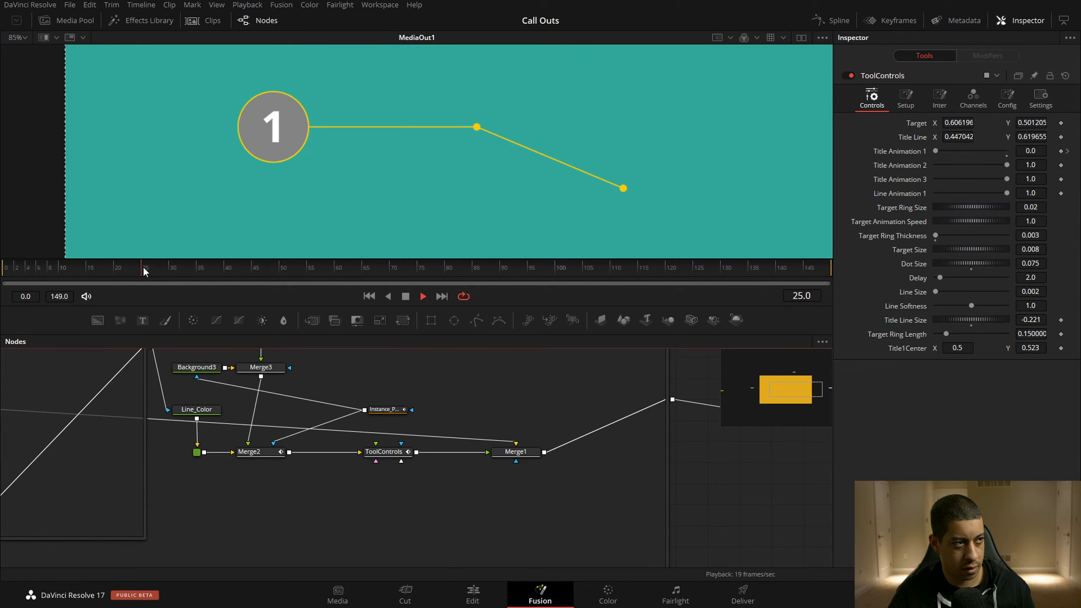
left_click(112, 268)
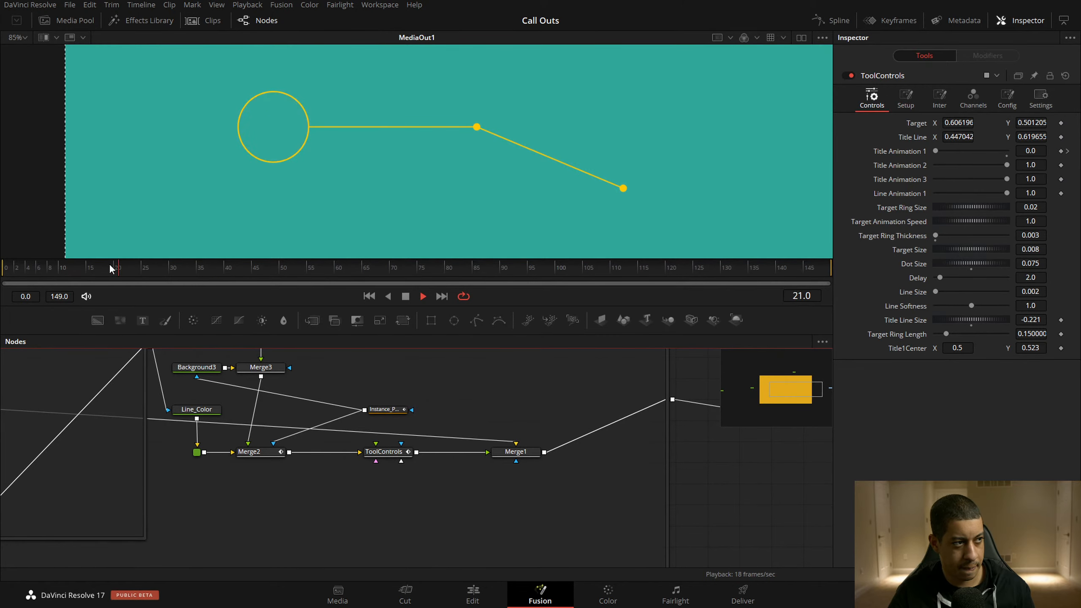
left_click(124, 269)
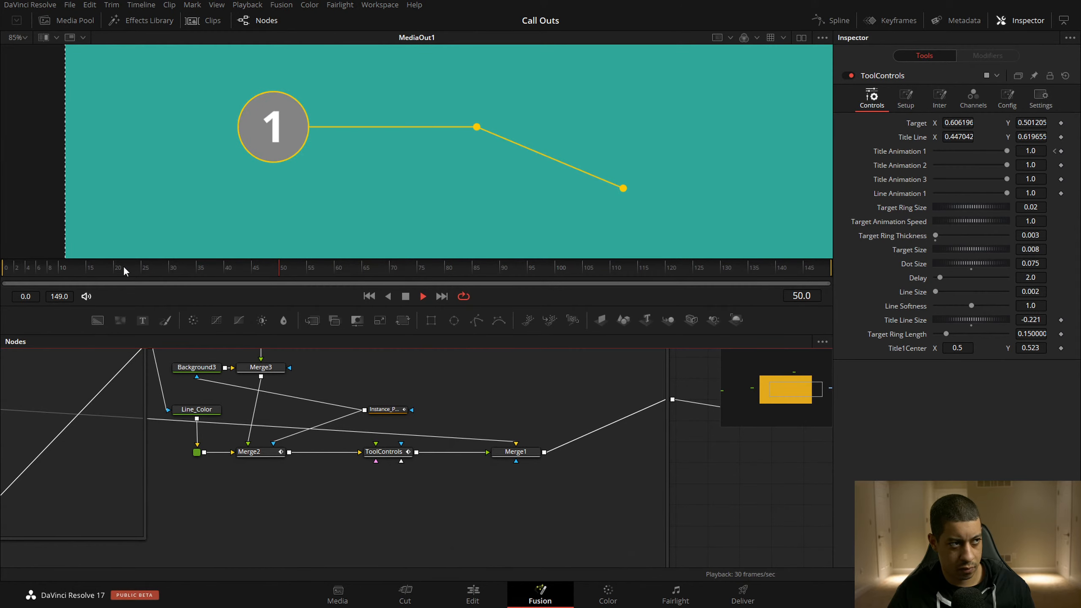
Set the Out easing of Merge2's T curve modifier to Quad
left_click(387, 454)
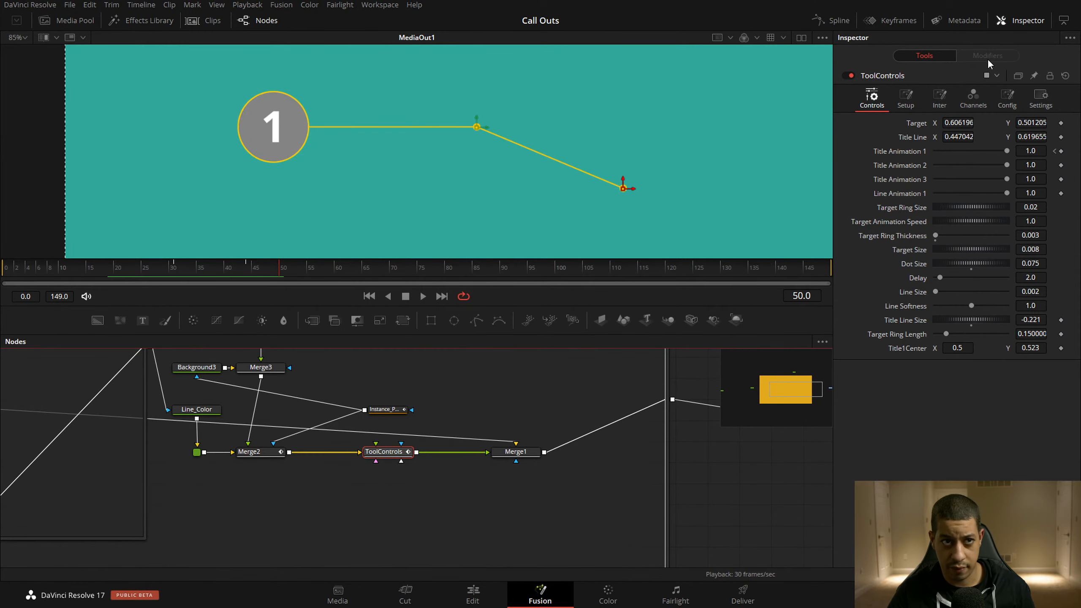
left_click(249, 451)
left_click(988, 55)
left_click(1032, 194)
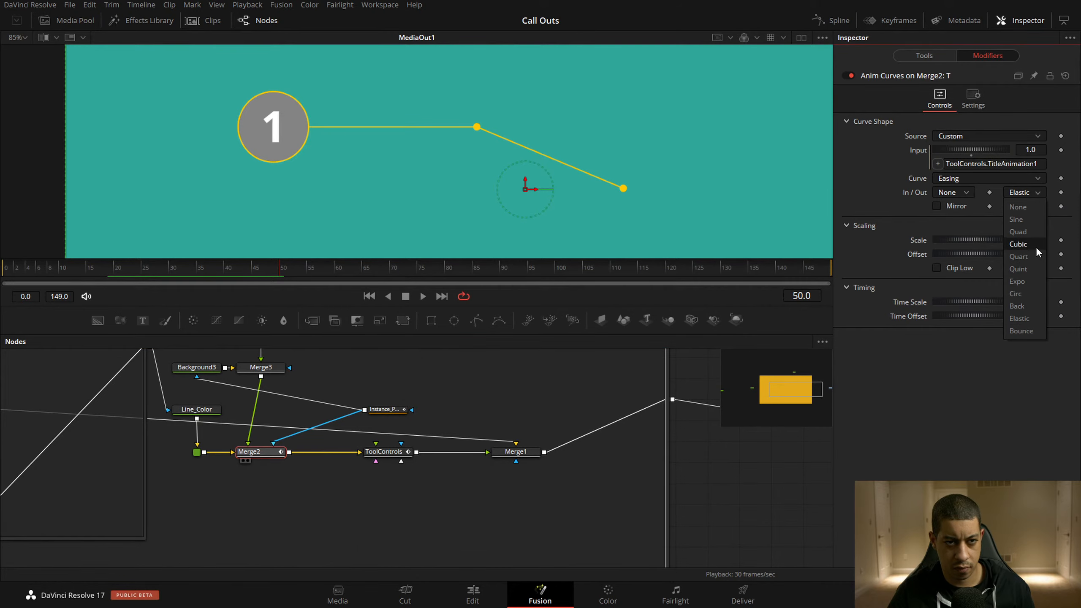
left_click(1035, 234)
left_click(790, 468)
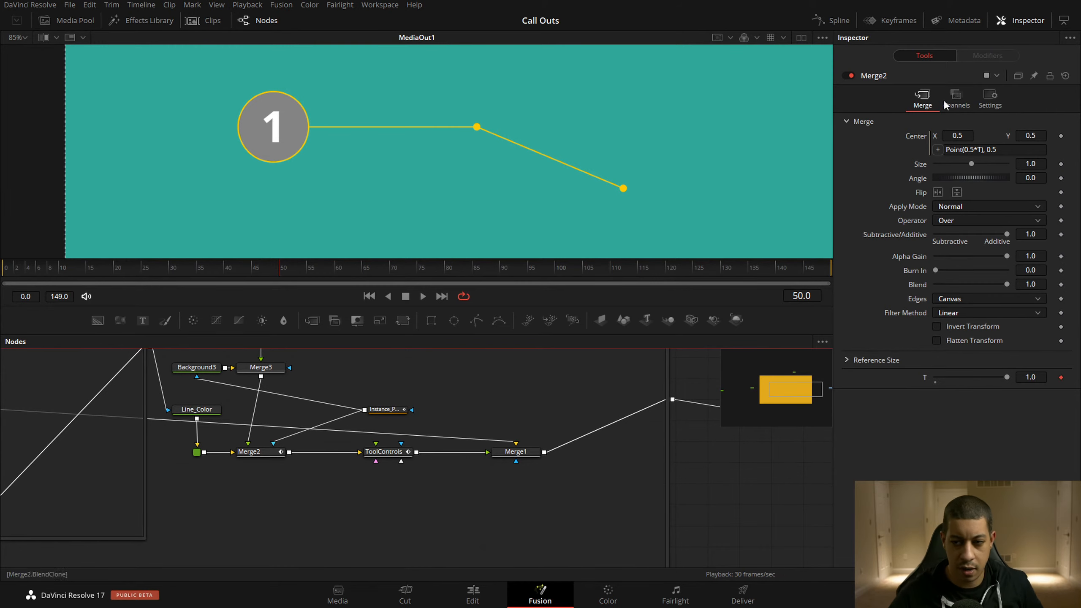
Play back the section from about frame 28 to 36 repeatedly to check the number's slide with the Quad easing
left_click_drag(272, 273, 190, 277)
key("space")
left_click(201, 266)
left_click_drag(184, 260, 183, 263)
left_click(187, 272)
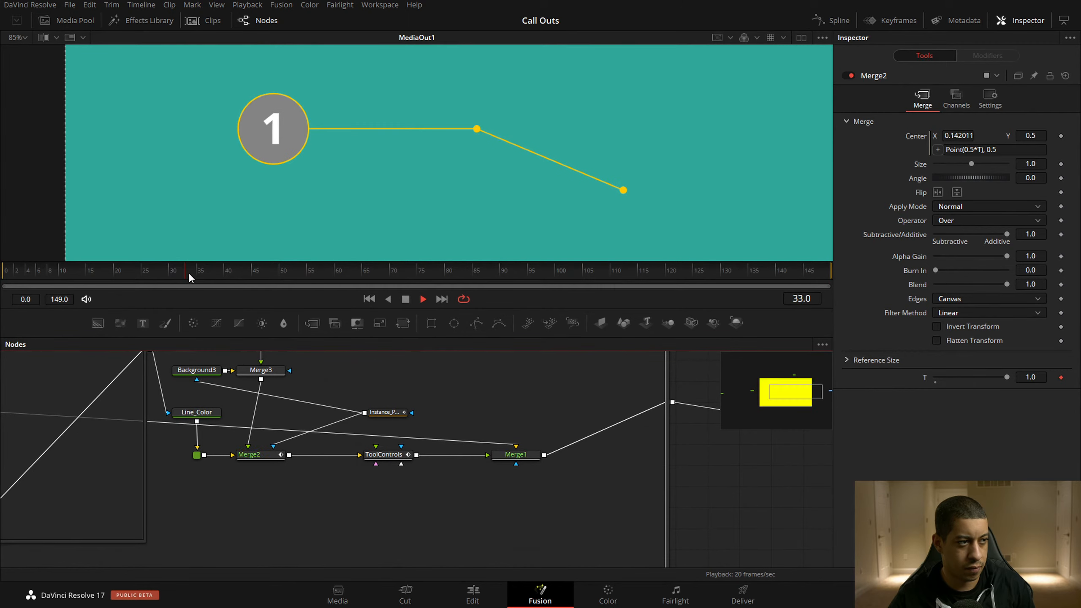
left_click(169, 277)
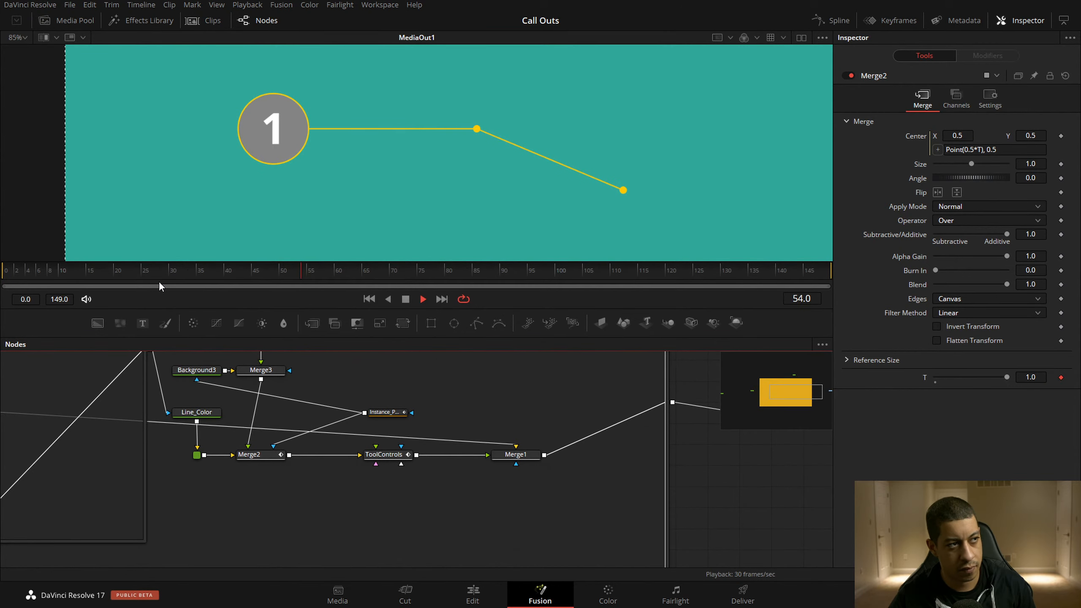
left_click(158, 270)
Select ToolControls and replay its keyframed title animation from about frame 24 to 29
left_click(384, 454)
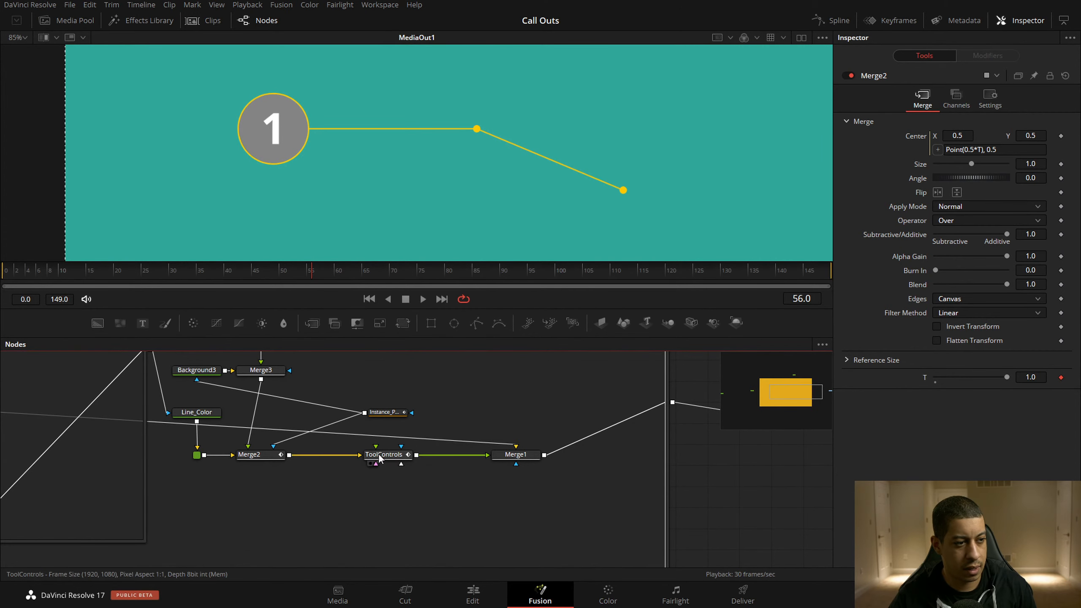
key("space")
left_click_drag(247, 264, 161, 277)
key("space")
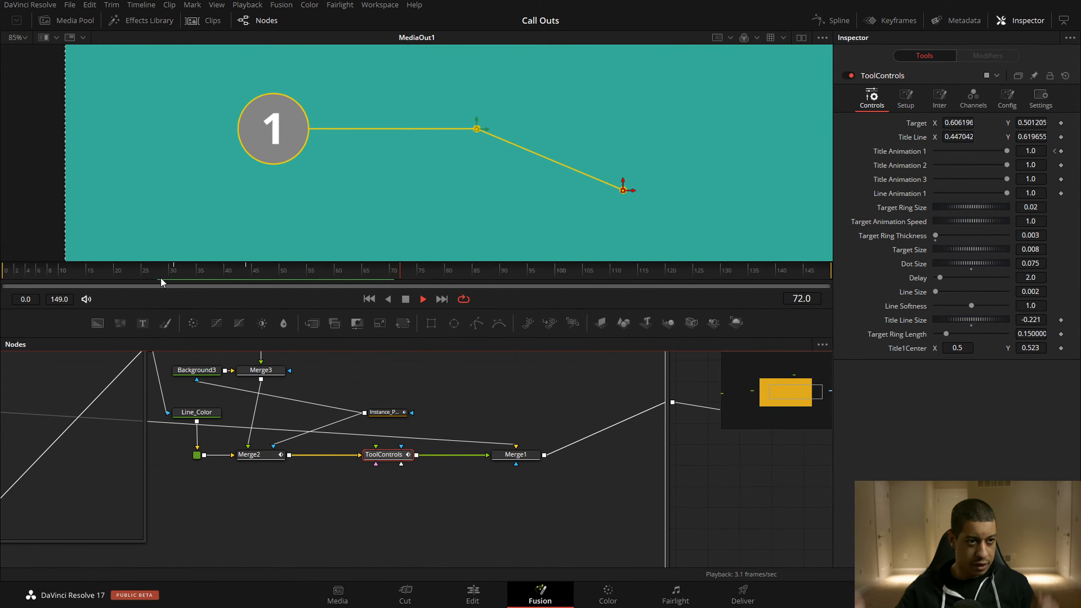
left_click_drag(161, 277, 138, 275)
key("space")
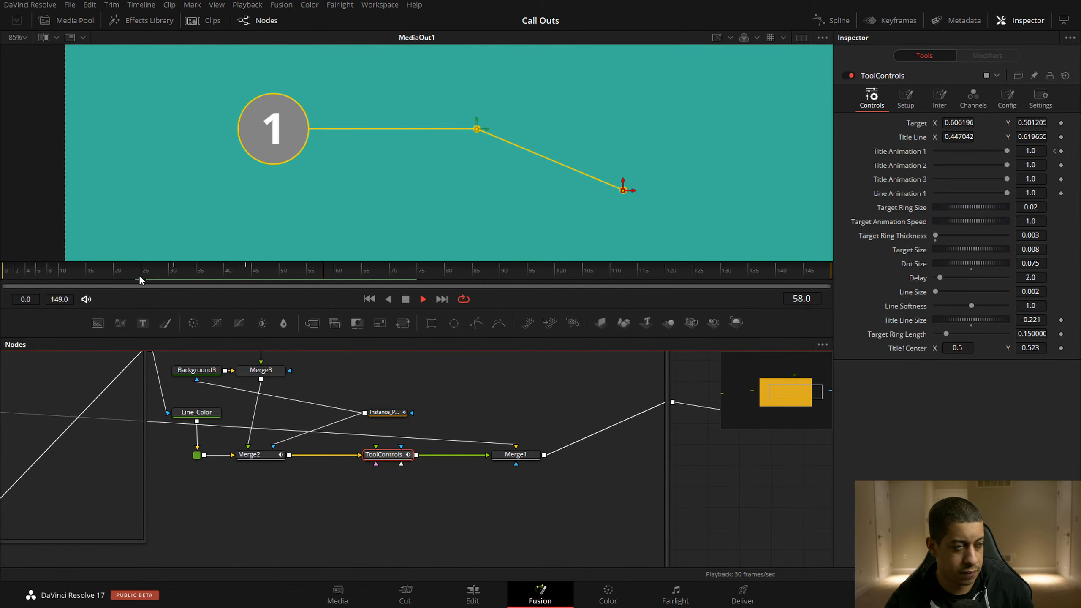
left_click(136, 273)
key("space")
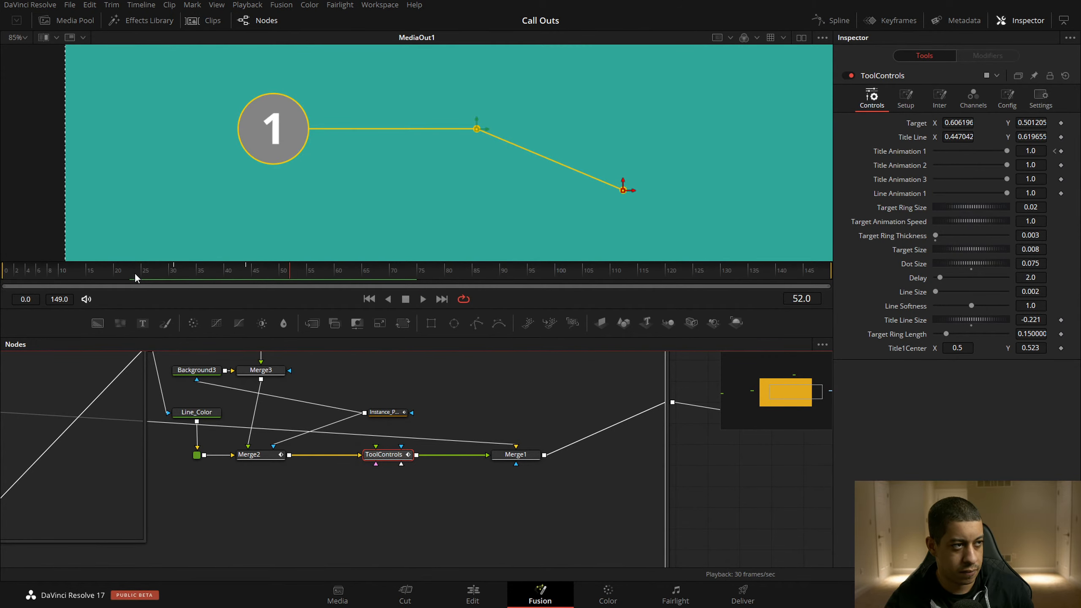
Spread out the title nodes by moving ToolControls and Merge1 further from Merge2 and shifting Merge3 away from Background3
left_click_drag(508, 460, 492, 485)
left_click(367, 480)
left_click_drag(625, 553, 481, 481)
left_click(369, 437)
left_click(418, 379)
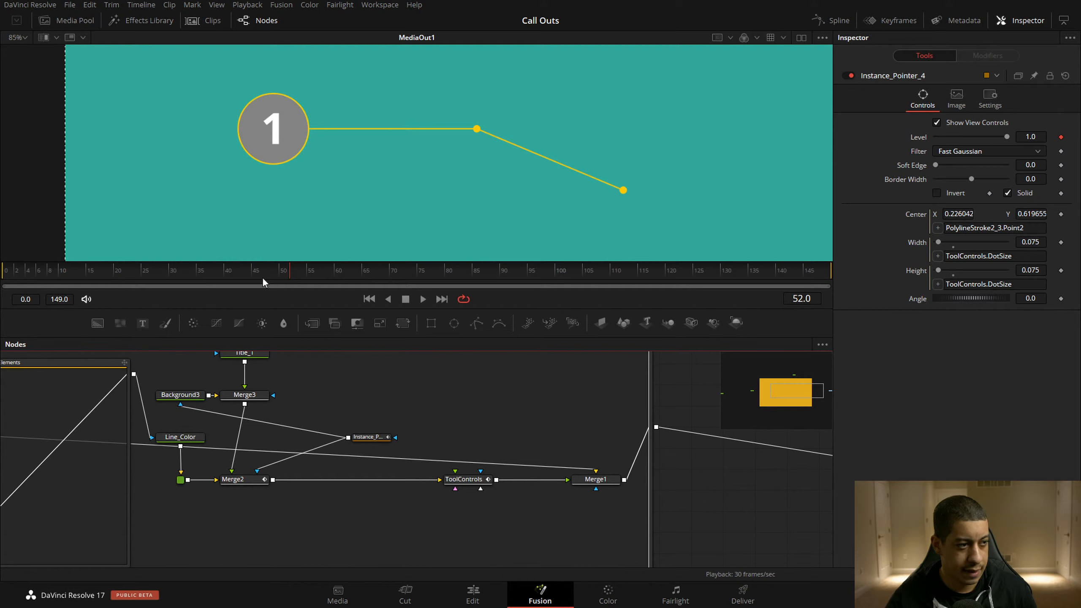
left_click_drag(262, 277, 224, 277)
left_click_drag(262, 367, 336, 392)
left_click(324, 378)
left_click_drag(262, 271, 279, 273)
left_click(562, 360)
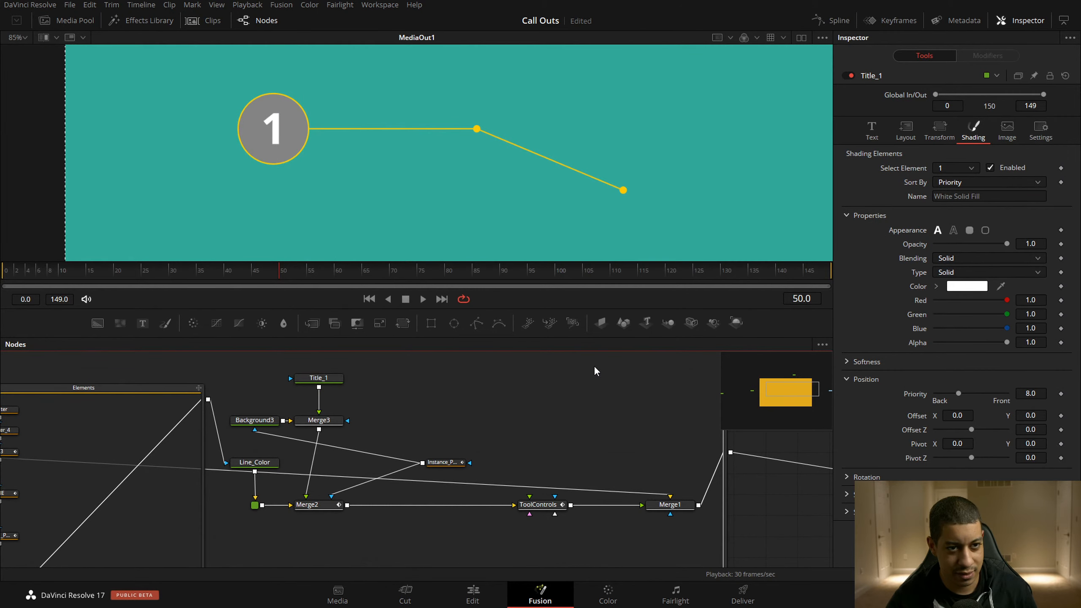
left_click_drag(322, 421, 353, 421)
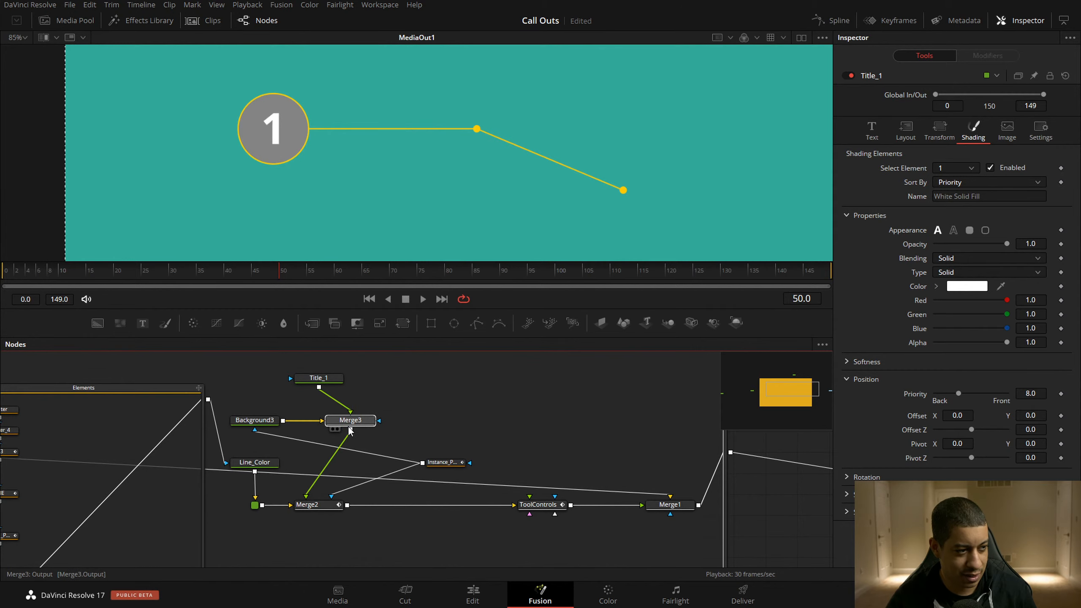
Rename the Background3 node as Title_1_Background_Color
left_click(271, 422)
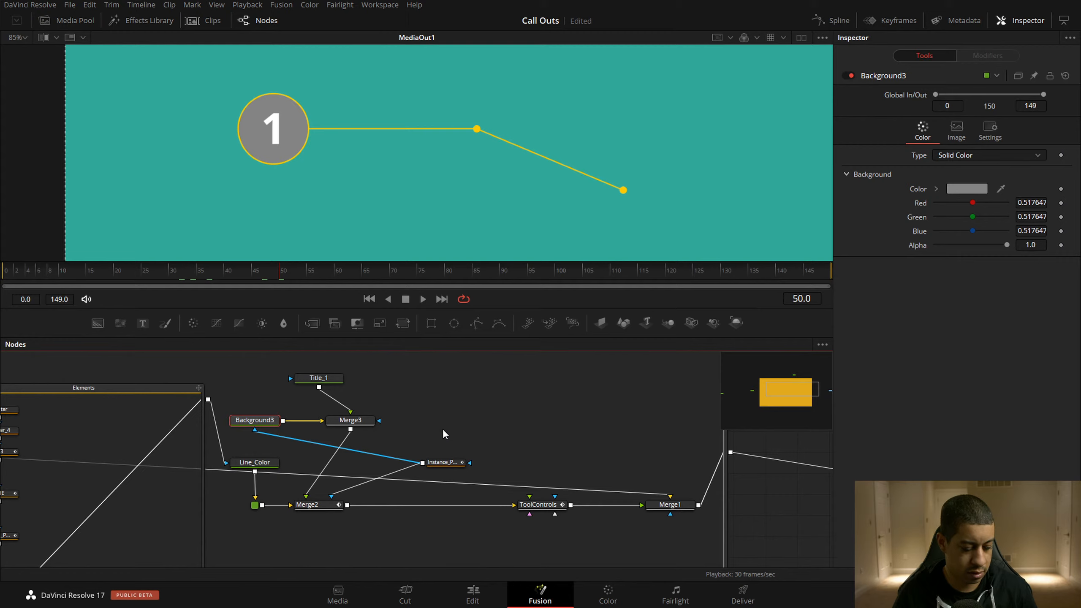
key("F2")
type("Title")
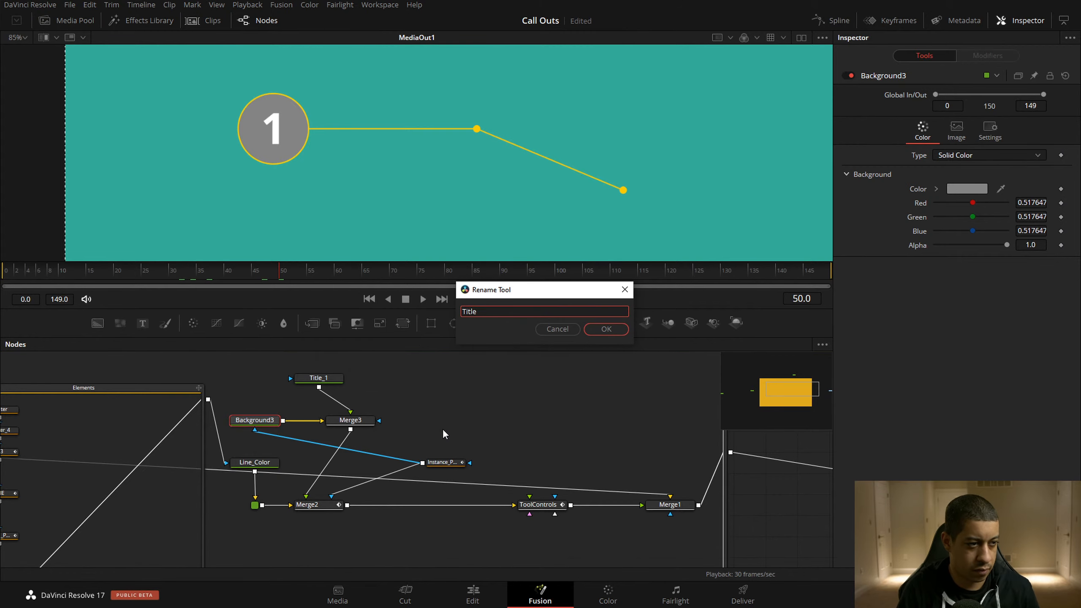
type("_1_")
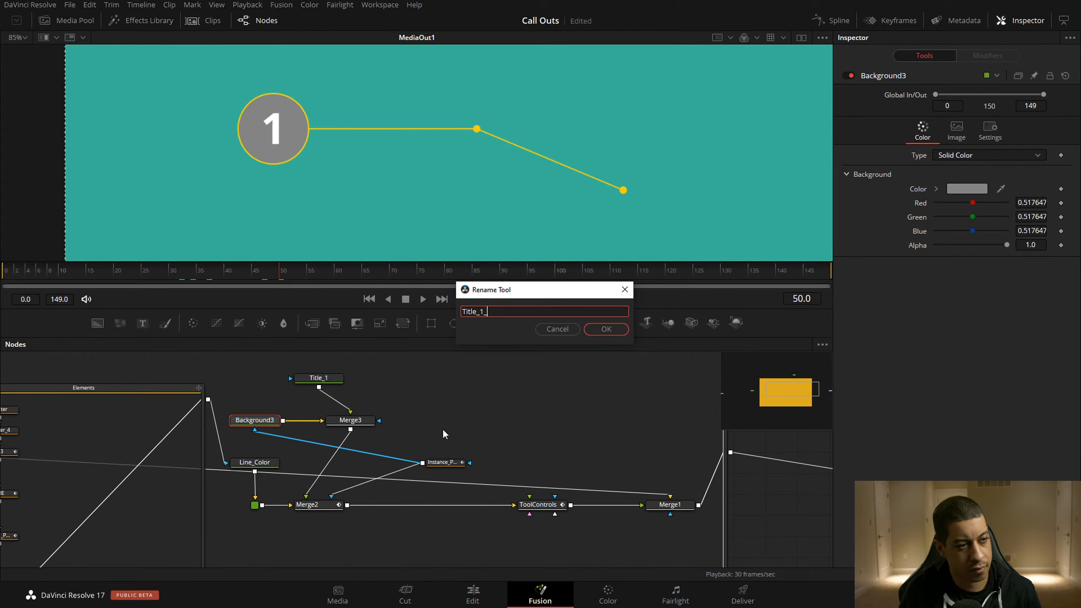
type("Background")
key("Return")
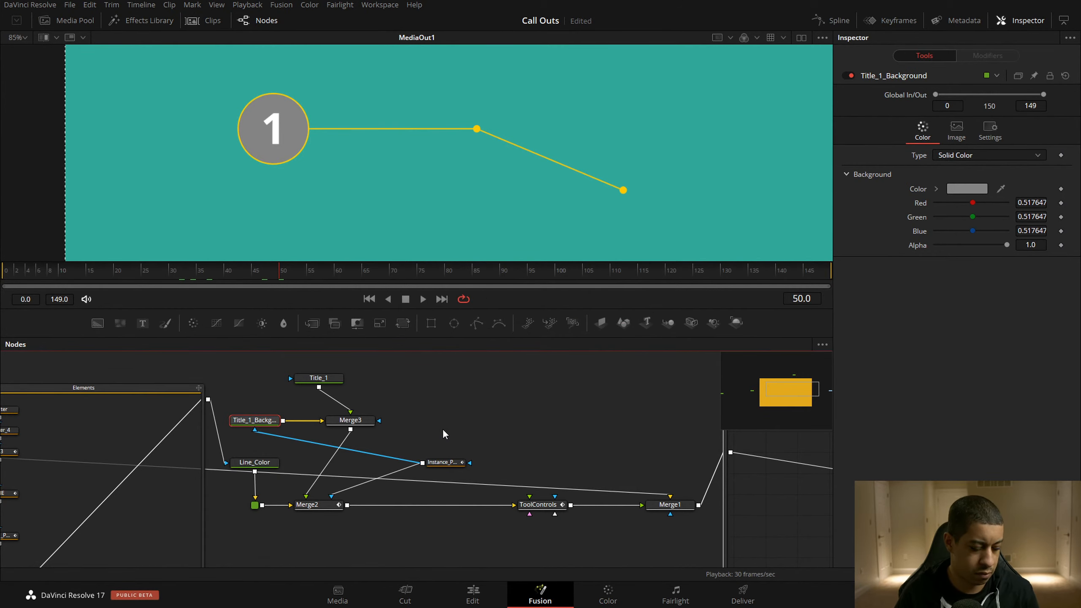
key("F2")
key("End")
type("_Color")
key("Return")
Collapse the Elements group into a single node and place it in line with Line_Color
left_click_drag(439, 425, 579, 410)
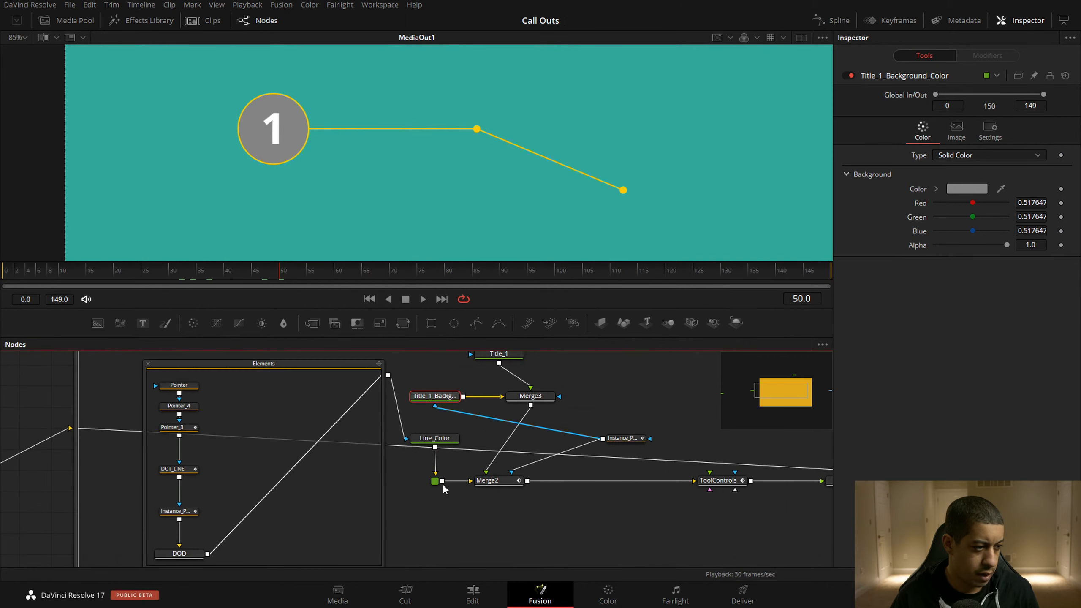
left_click_drag(424, 499, 454, 484)
left_click_drag(654, 483, 593, 492)
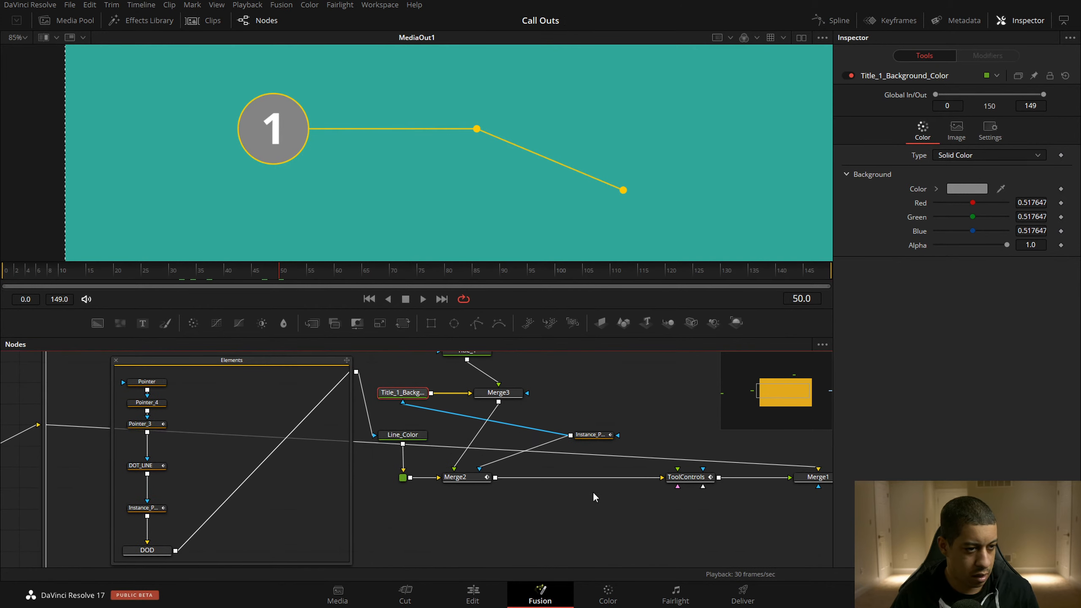
left_click(597, 435)
left_click_drag(652, 424, 594, 451)
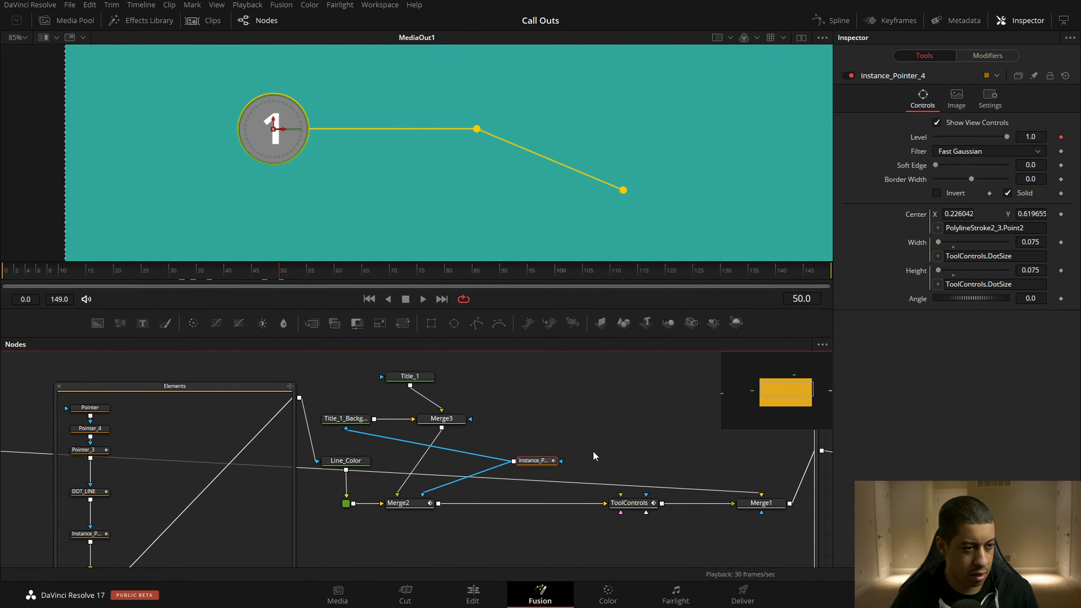
left_click(187, 390)
key("ctrl+e")
left_click_drag(508, 429, 514, 449)
left_click_drag(100, 417, 197, 480)
left_click_drag(319, 443, 233, 443)
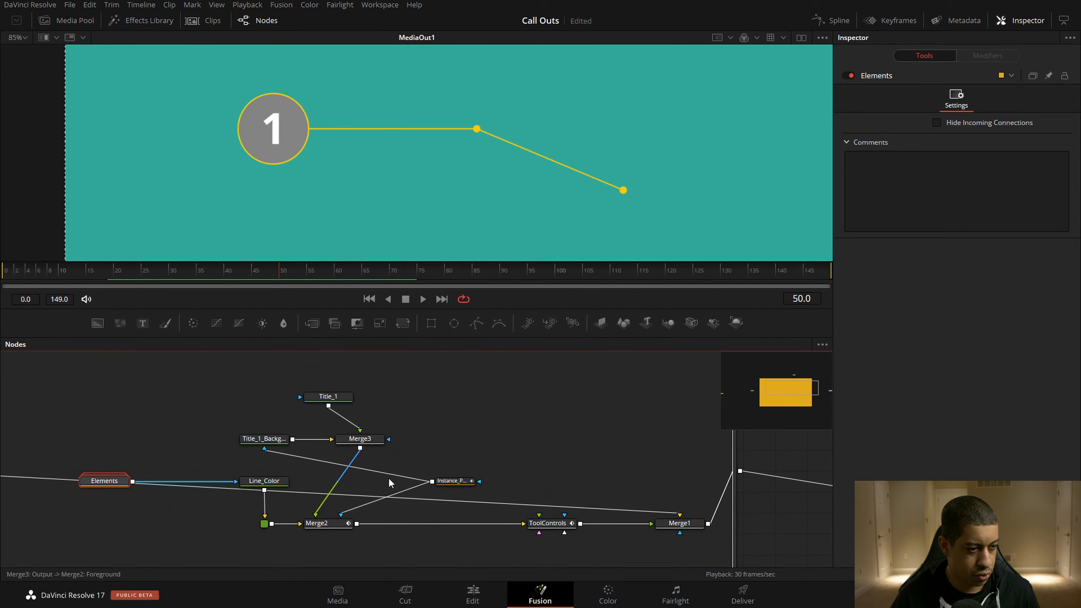
Move Instance_Pointer_4 below Title_1_Background_Color and shift Merge2, Merge3 and Title_1 closer to ToolControls
left_click_drag(457, 485, 236, 469)
left_click_drag(372, 447, 339, 471)
left_click_drag(336, 528, 433, 528)
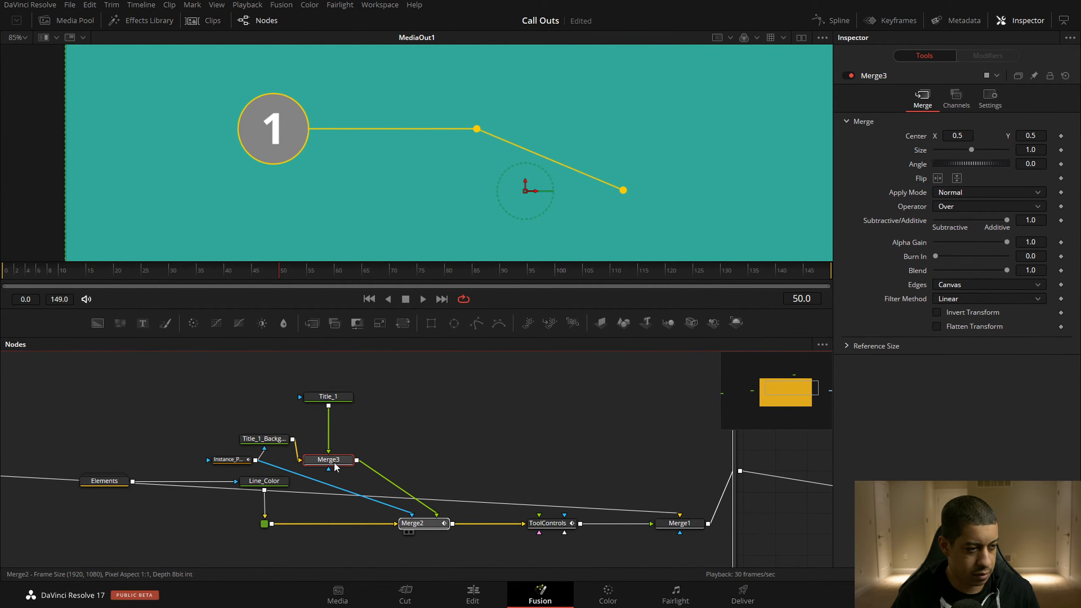
left_click_drag(339, 470, 435, 471)
left_click_drag(336, 403, 432, 403)
Place Title_1_Background_Color beside Merge3 with Instance_Pointer_4 beneath it, and space ToolControls evenly between Merge2 and Merge1
left_click_drag(248, 443, 352, 467)
left_click_drag(479, 365, 445, 528)
left_click_drag(236, 460, 384, 467)
left_click_drag(284, 457, 340, 506)
left_click(586, 466)
left_click_drag(470, 479, 476, 446)
left_click_drag(546, 492, 578, 495)
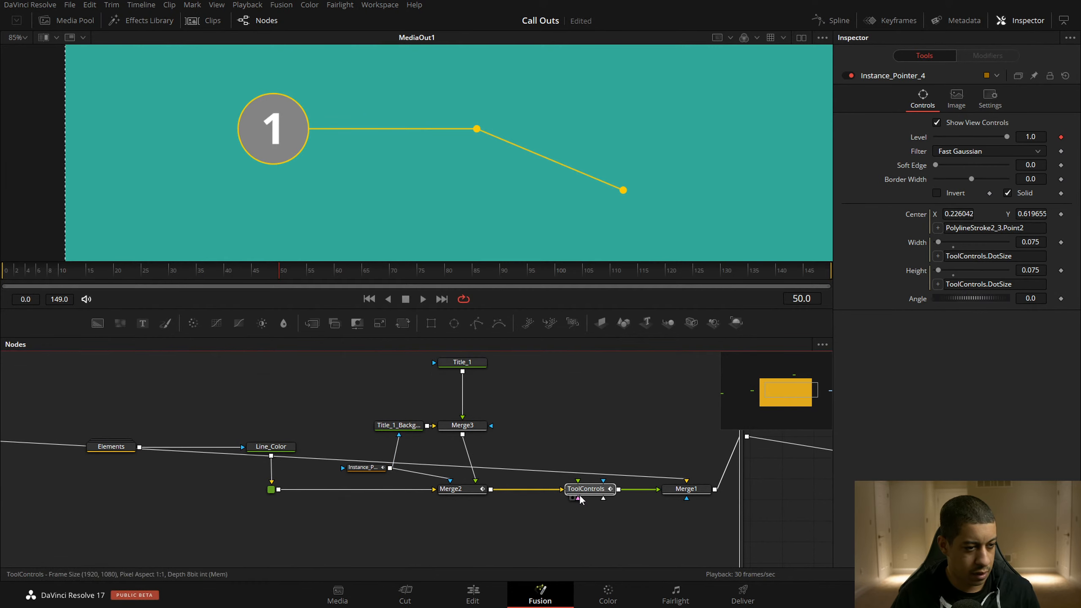
left_click(596, 465)
Rename the JRTV_Zero_Call_Outs_06 group as JRTV_Zero_Call_Outs_07
left_click_drag(652, 443, 592, 597)
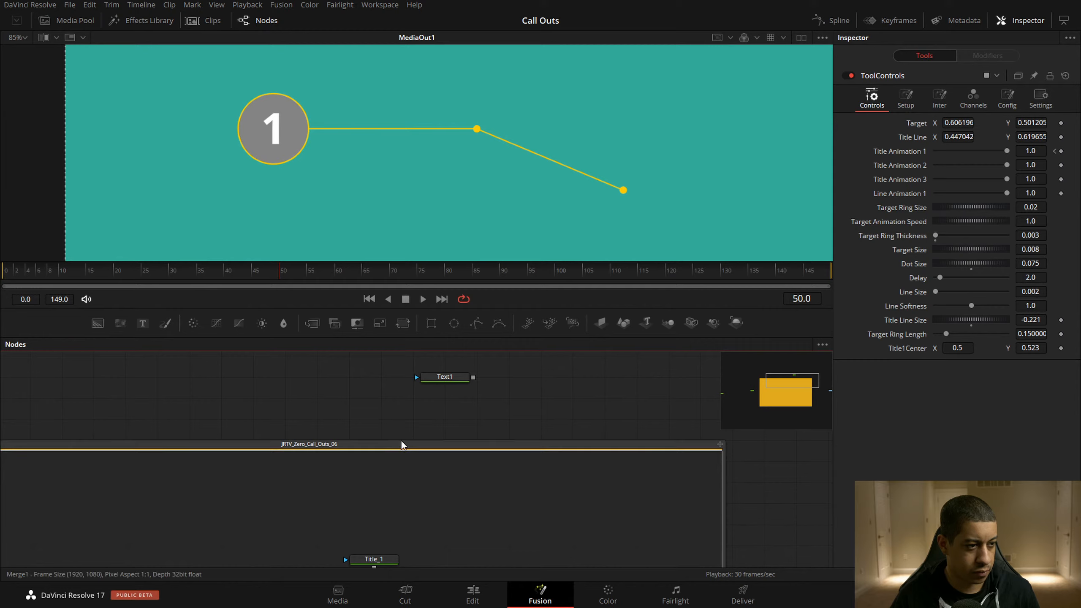
left_click(384, 450)
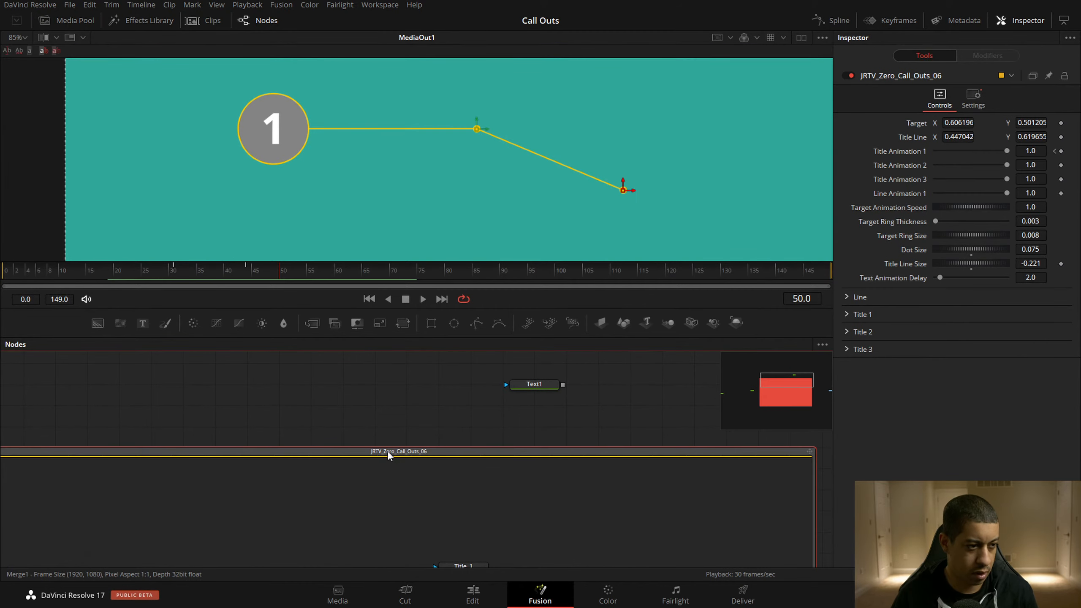
key("F2")
type("7")
key("Return")
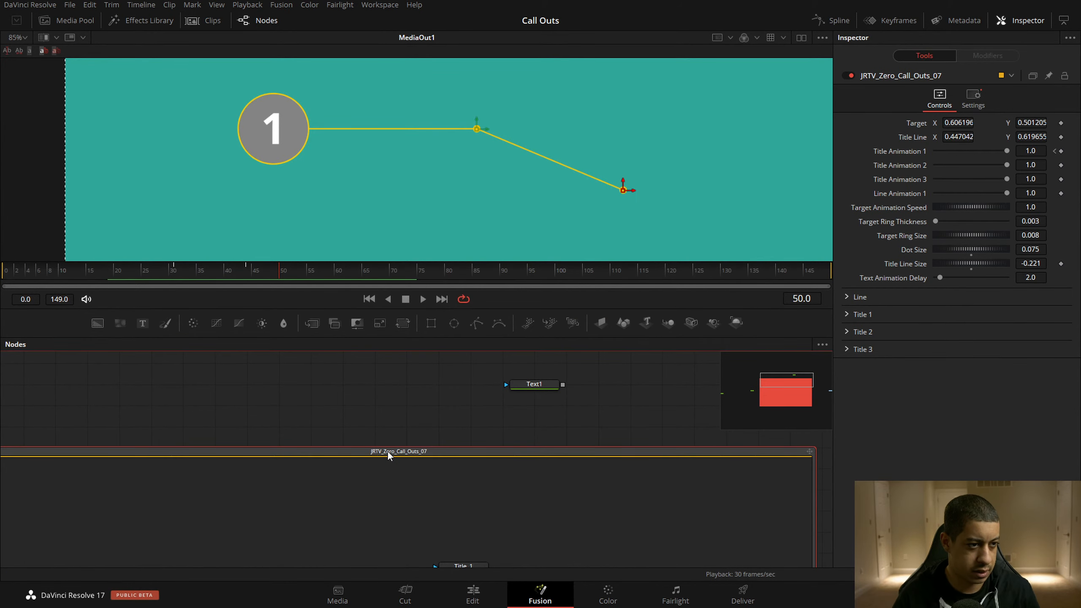
left_click(467, 410)
Collapse the JRTV_Zero_Call_Outs_07 group into a single node between its input and output connections
left_click_drag(377, 434, 516, 390)
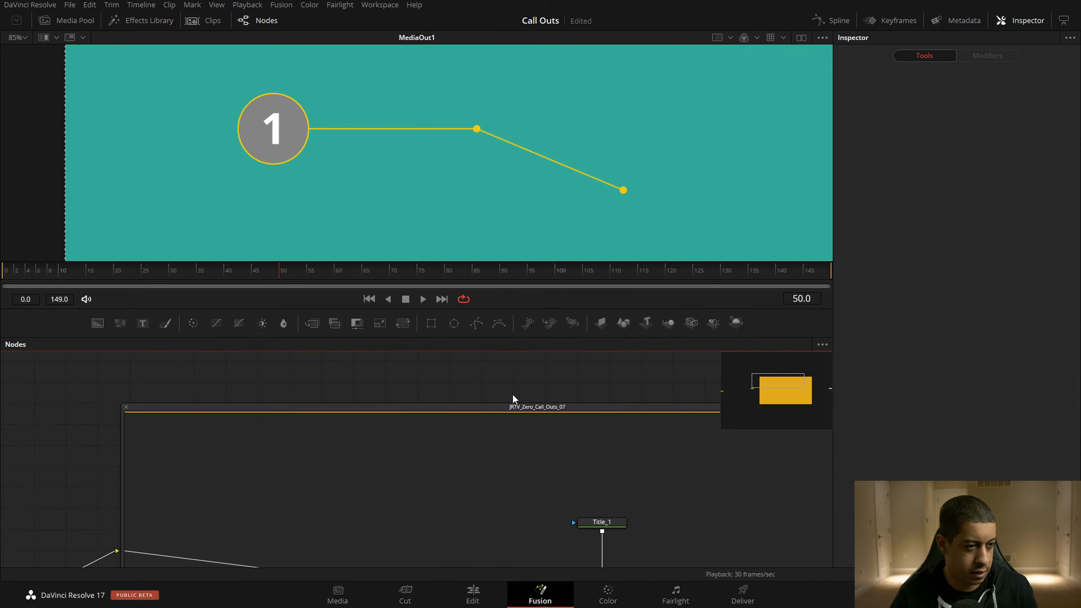
double_click(502, 410)
left_click_drag(475, 441, 571, 363)
left_click(474, 409)
key("ctrl+e")
left_click_drag(779, 387, 787, 395)
left_click(544, 435)
left_click_drag(574, 404, 524, 479)
left_click_drag(449, 394, 547, 487)
left_click(547, 487)
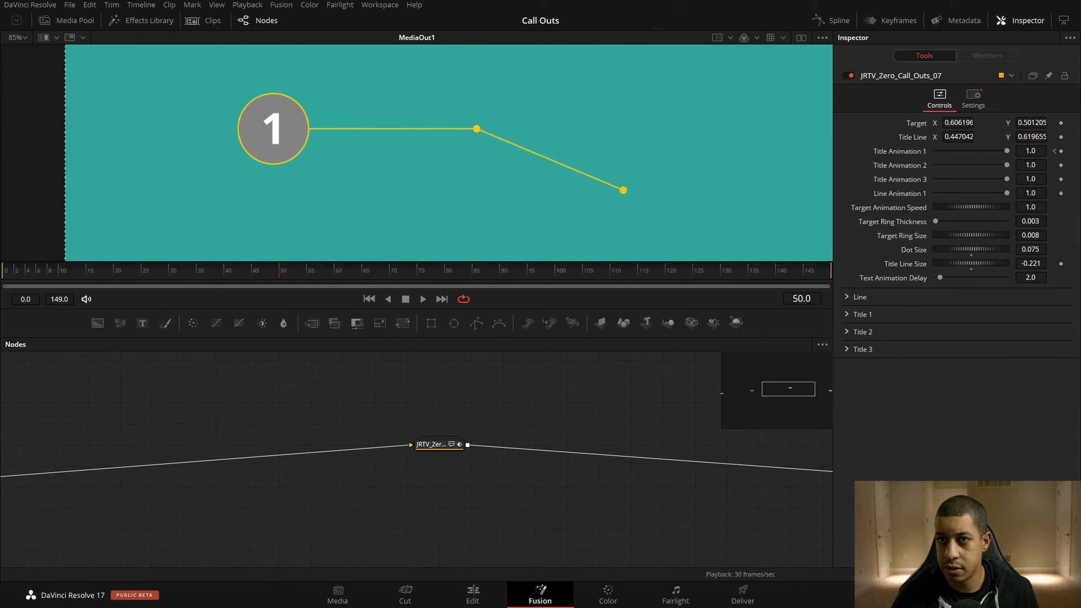
Switch to Visual Studio Code and paste the copied call-out group's settings into a new file
key("alt+Tab")
left_click(29, 9)
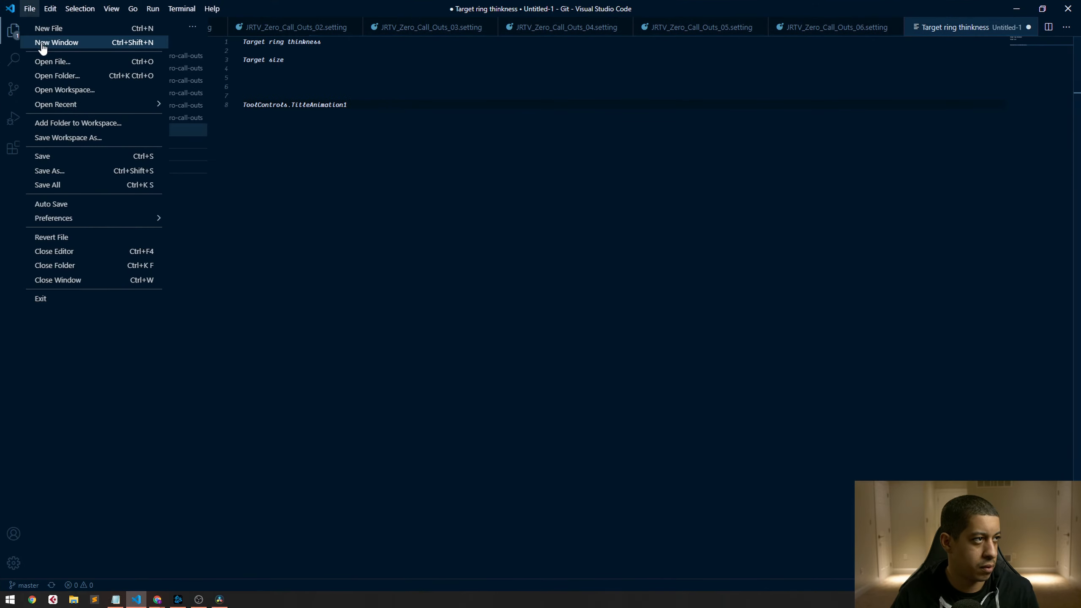
left_click(44, 30)
key("ctrl+v")
Save the pasted settings in the zero-call-outs folder as JRTV_Zero_Call_Outs_07.setting
key("ctrl+s")
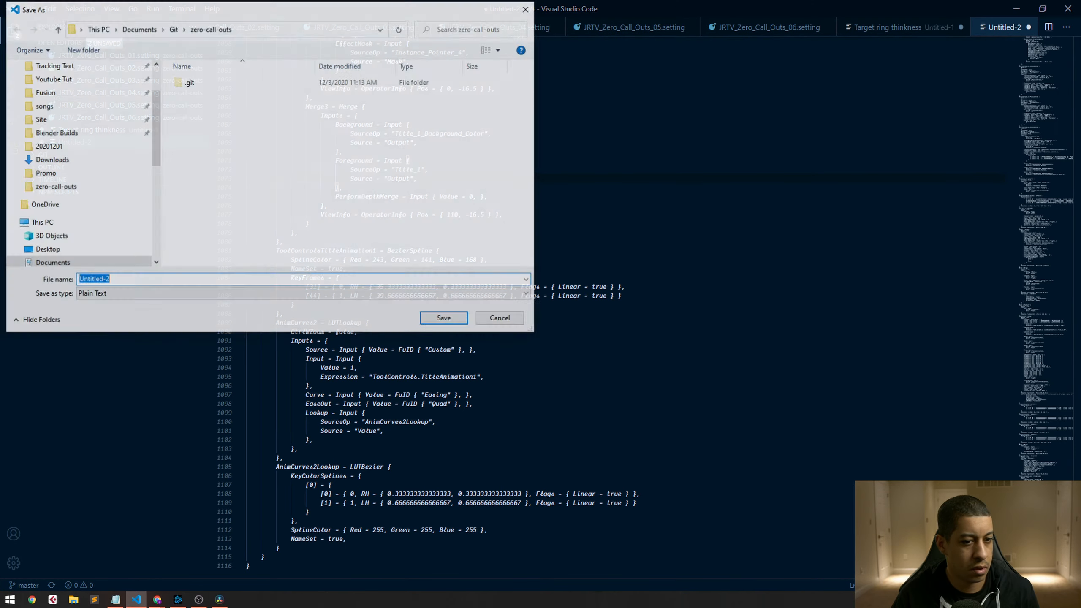
left_click(152, 294)
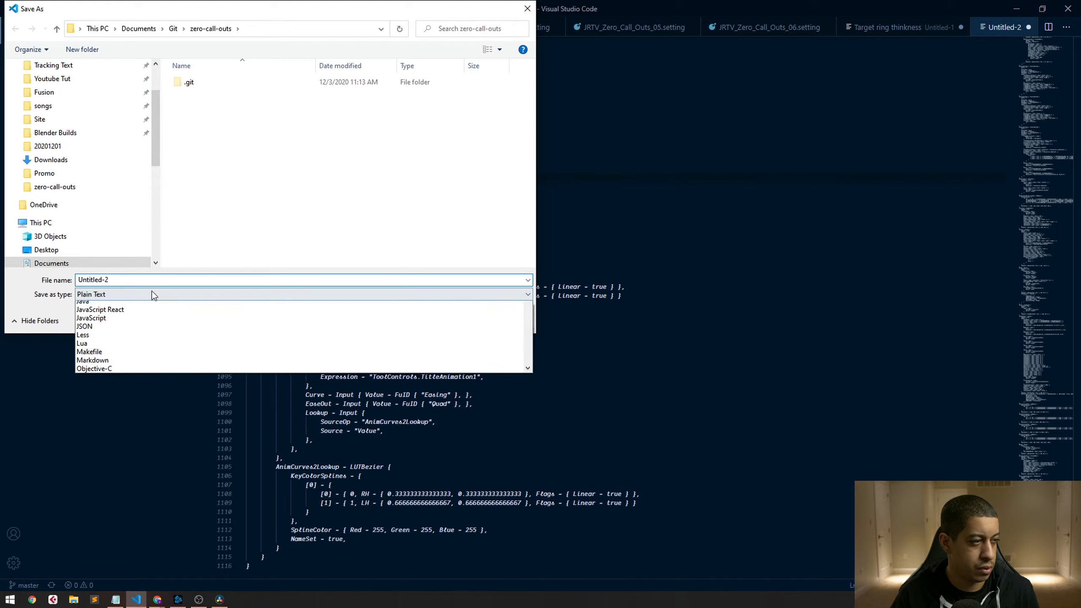
left_click(150, 280)
left_click_drag(137, 283, 6, 244)
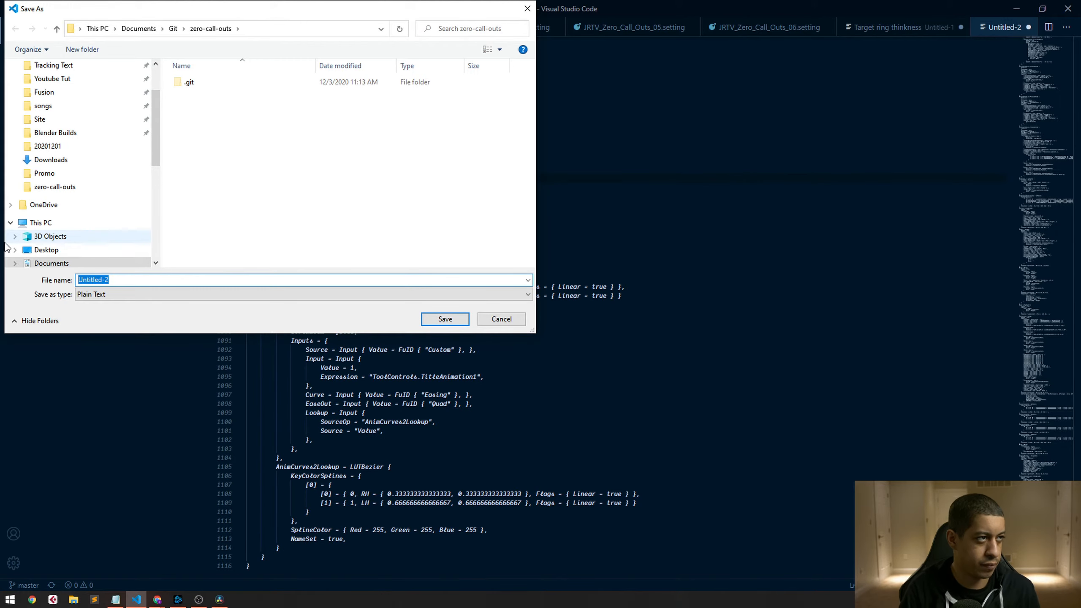
type("JR")
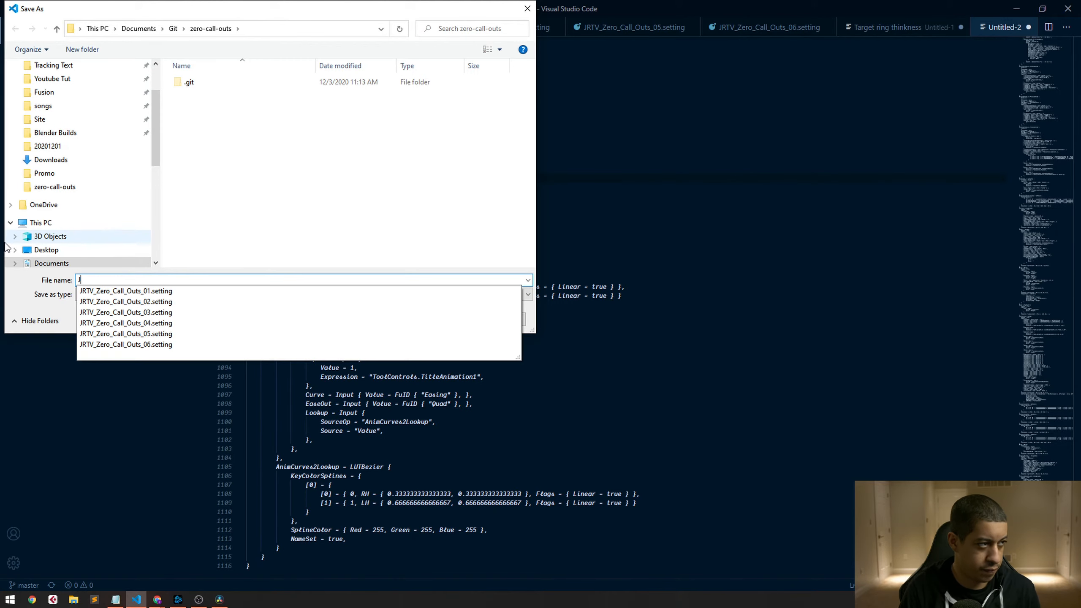
key("Down")
key("BackSpace")
key("BackSpace")
key("BackSpace")
key("BackSpace")
key("BackSpace")
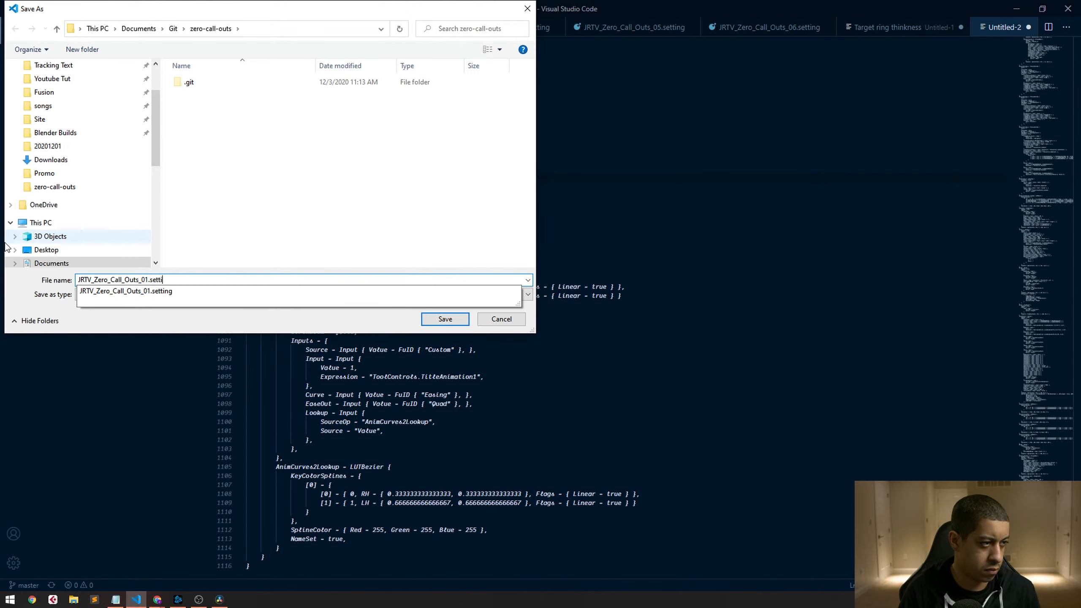
key("BackSpace")
key("BackSpace")
key("BackSpace")
key("BackSpace")
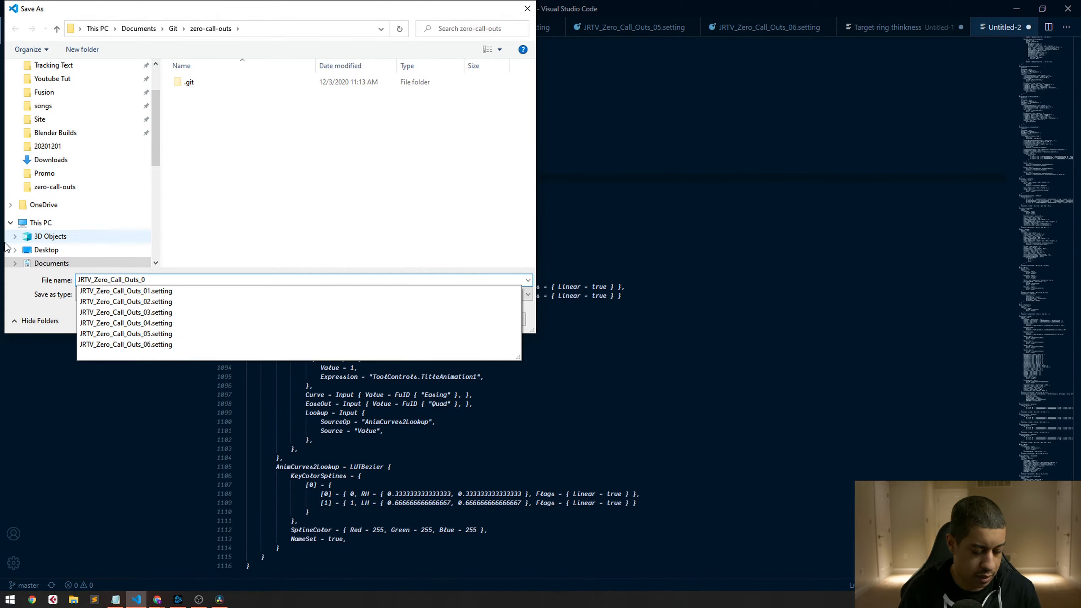
type("7.se")
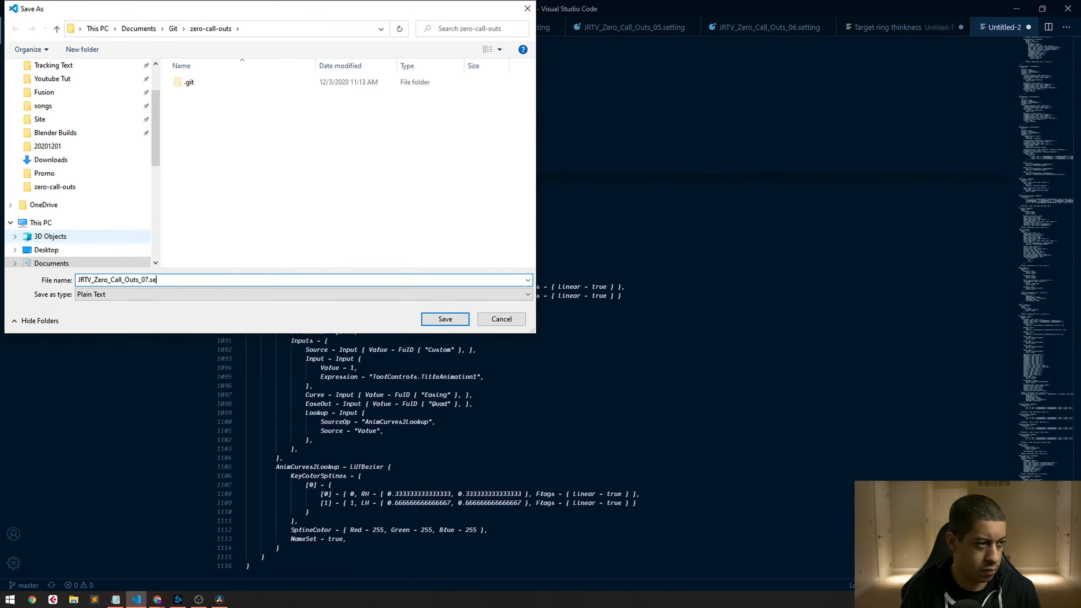
type("tting")
key("Return")
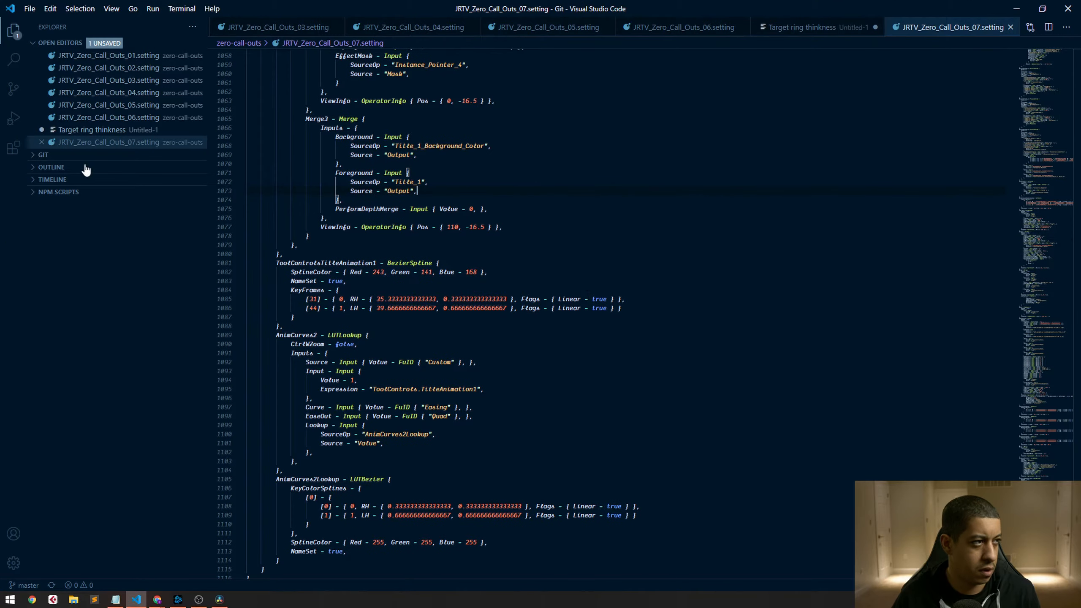
Copy the entire contents of JRTV_Zero_Call_Outs_07.setting and return to DaVinci Resolve
left_click(515, 291)
scroll(554, 330, "up", 5)
left_click_drag(1076, 521, 1067, 38)
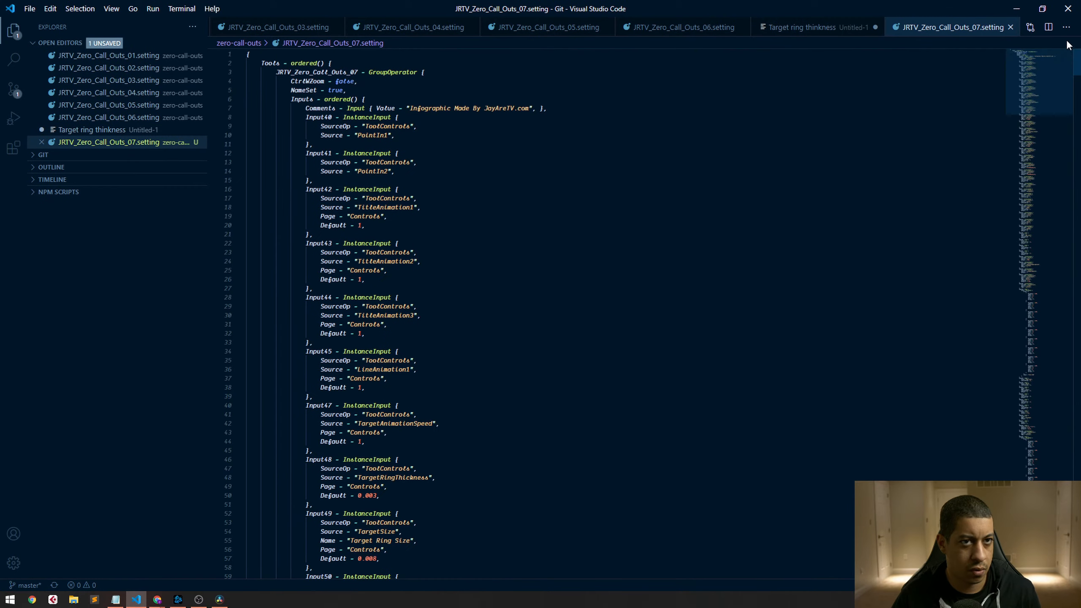
left_click_drag(629, 226, 630, 181)
left_click(630, 181)
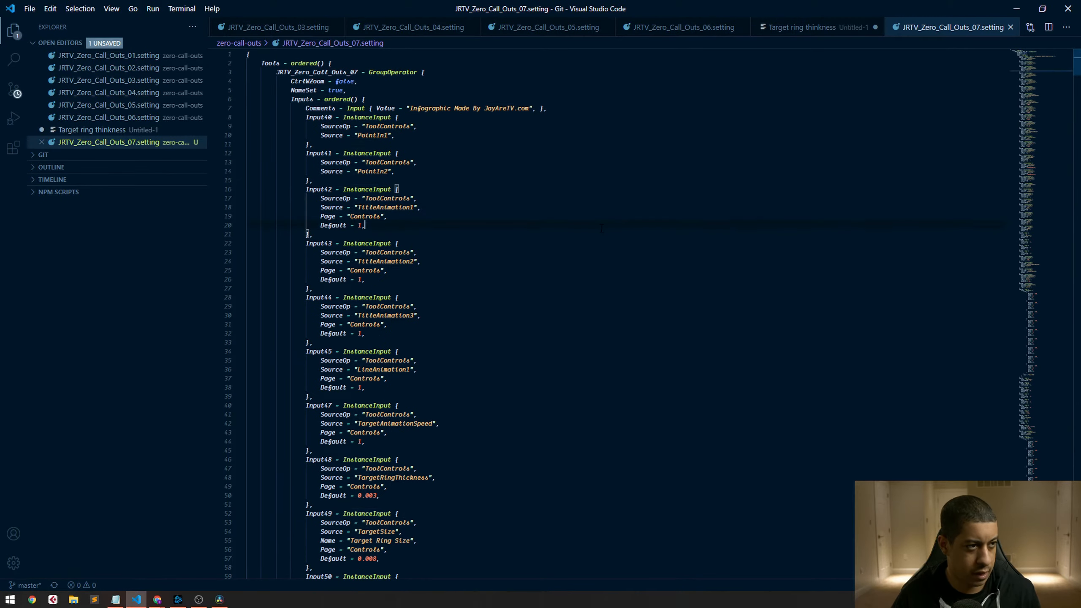
key("ctrl+a")
left_click_drag(643, 4, 1080, 60)
Replace the existing call-out group node with the copied version 07 and connect it between the input and output
left_click_drag(497, 404, 398, 471)
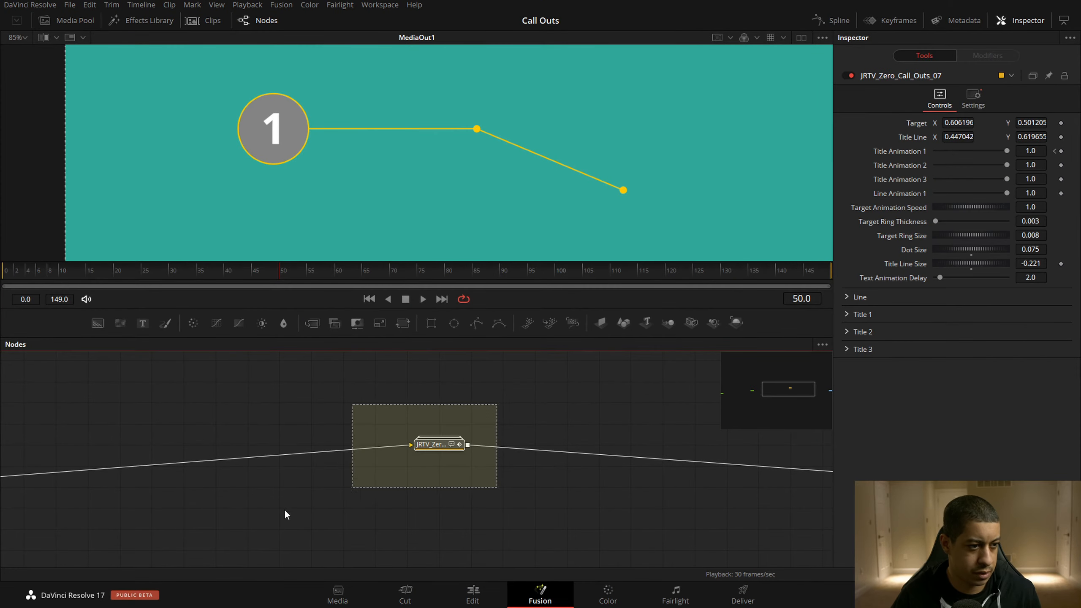
key("Delete")
key("ctrl+v")
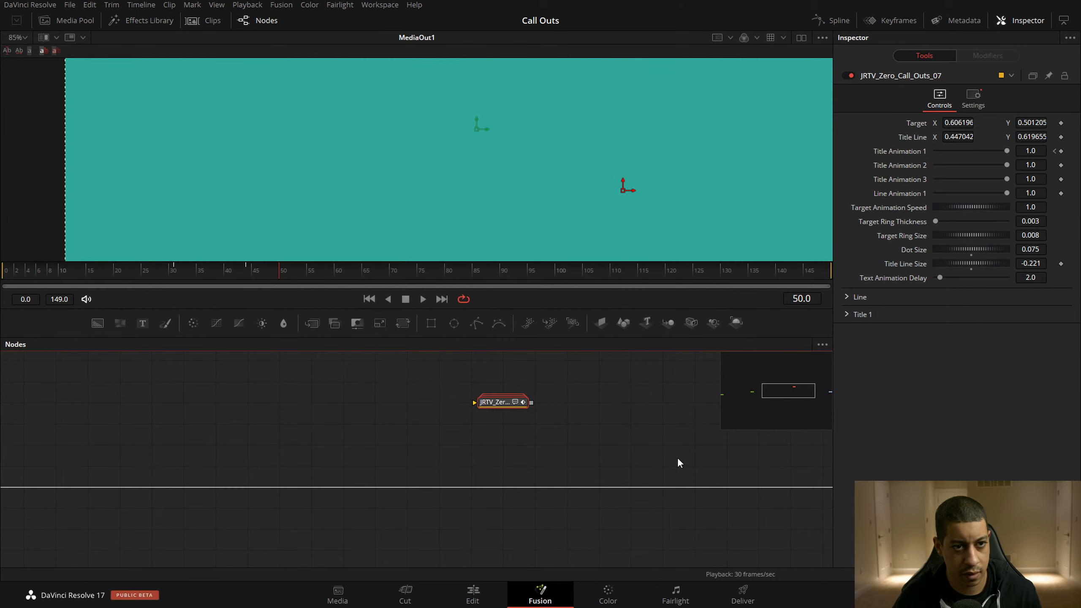
left_click_drag(690, 473, 457, 507)
left_click_drag(769, 520, 826, 521)
left_click_drag(322, 505, 562, 515)
left_click_drag(509, 445, 479, 489)
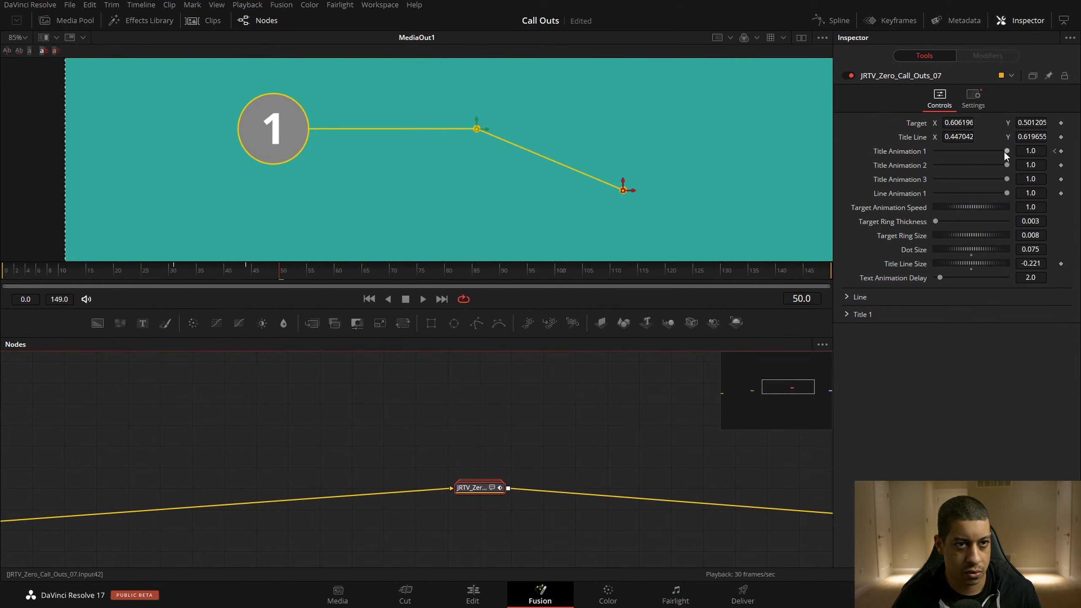
Test the group's ring and dot controls, setting Dot Size to 0.227 and Target Ring Thickness to 0.003
left_click_drag(933, 222, 956, 235)
key("ctrl+z")
left_click_drag(967, 250, 978, 249)
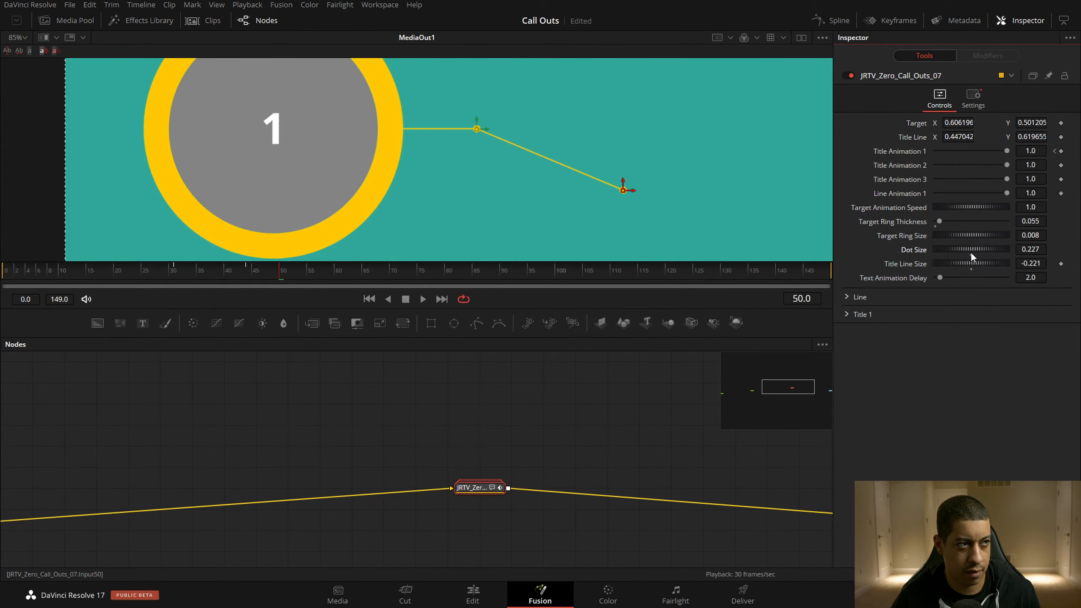
left_click_drag(563, 386, 602, 375)
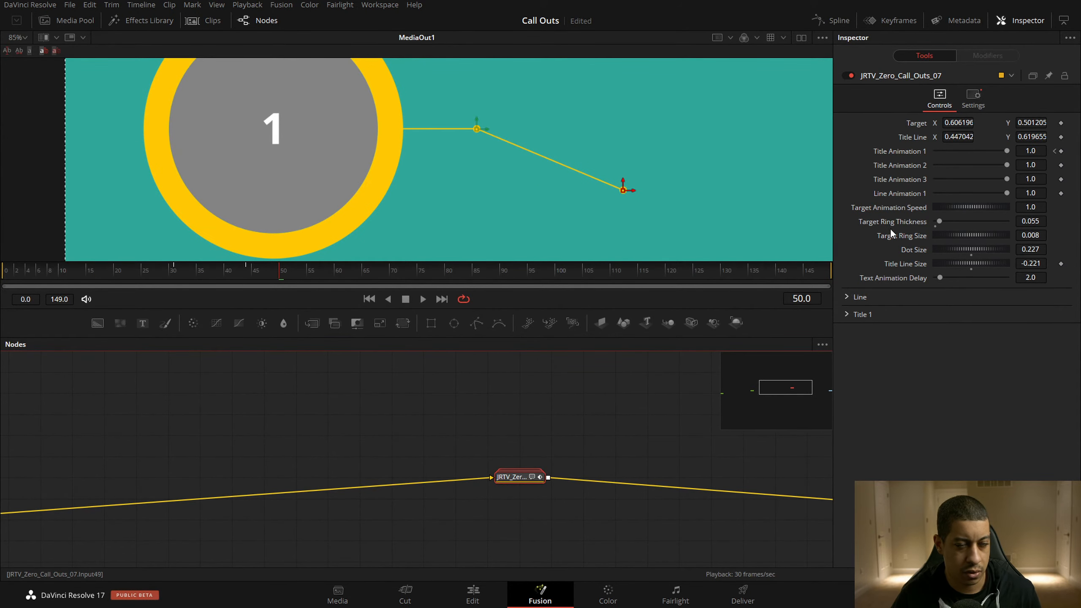
left_click_drag(933, 225, 903, 223)
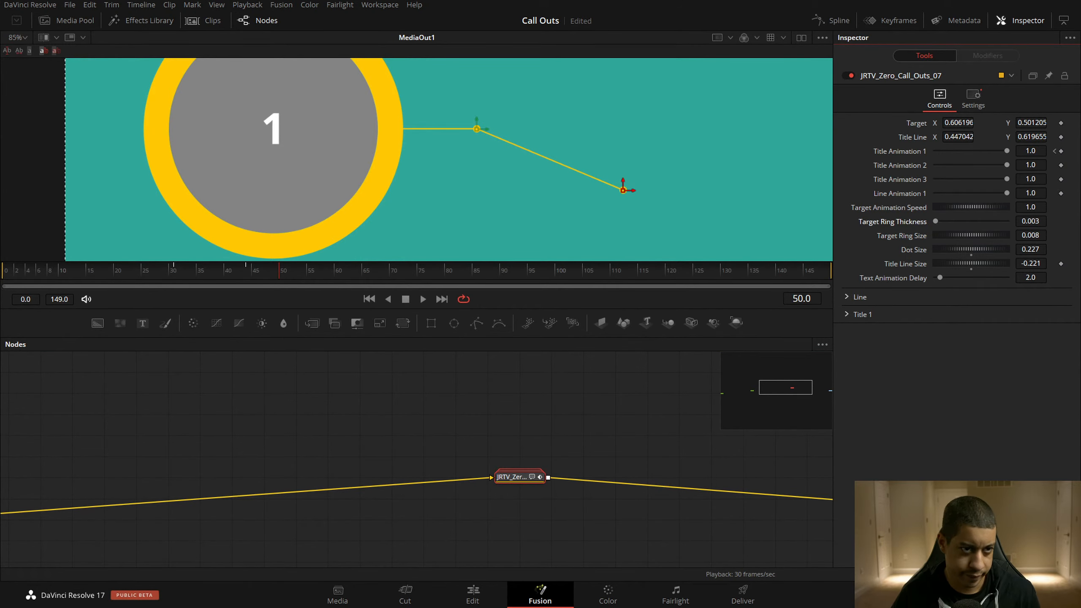
Switch to Visual Studio Code, search the settings for "target", and add the line Name = 'Title Ring Thinkness', to the TargetRingThickness input
left_click_drag(1080, 124, 628, 40)
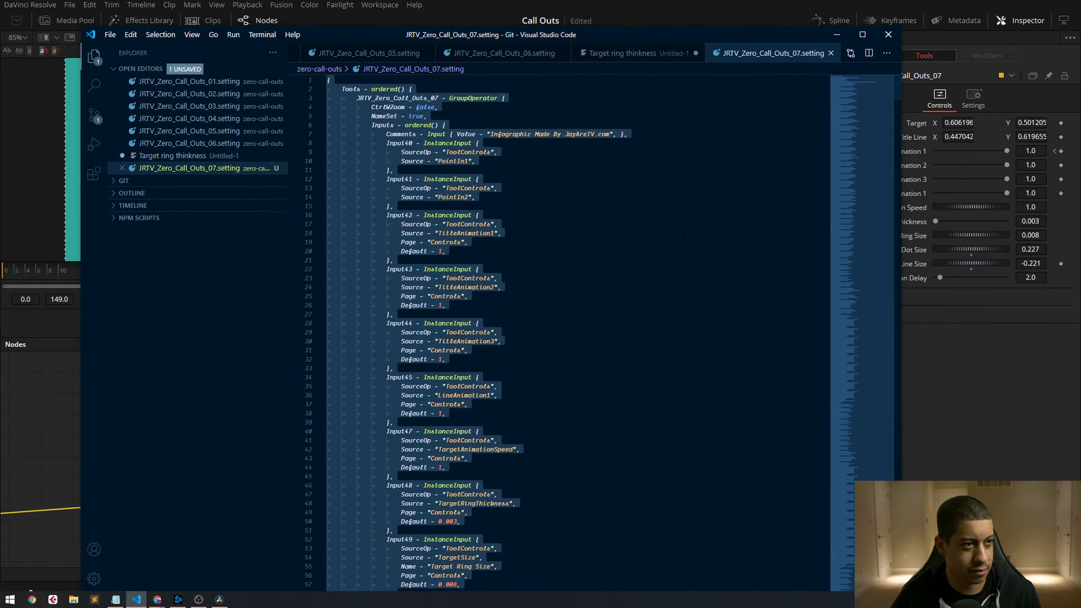
left_click(611, 251)
key("ctrl+f")
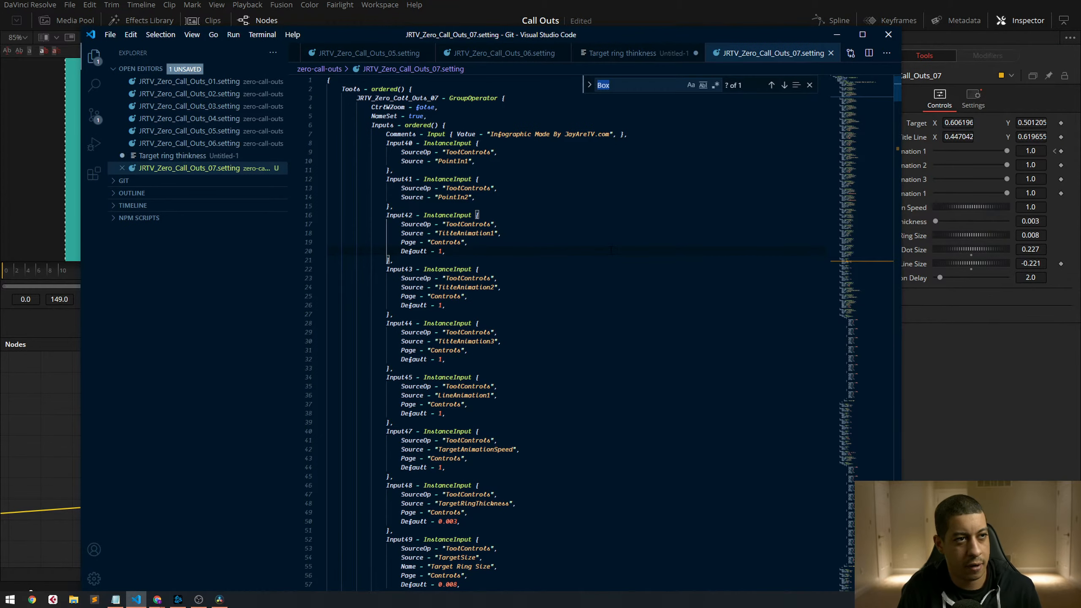
type("target")
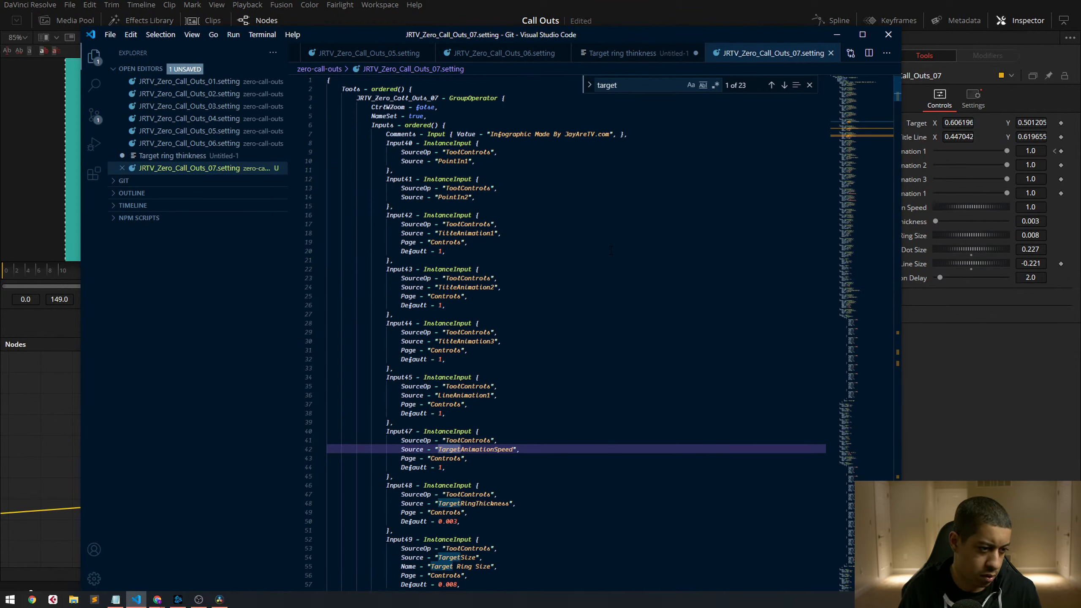
left_click(476, 513)
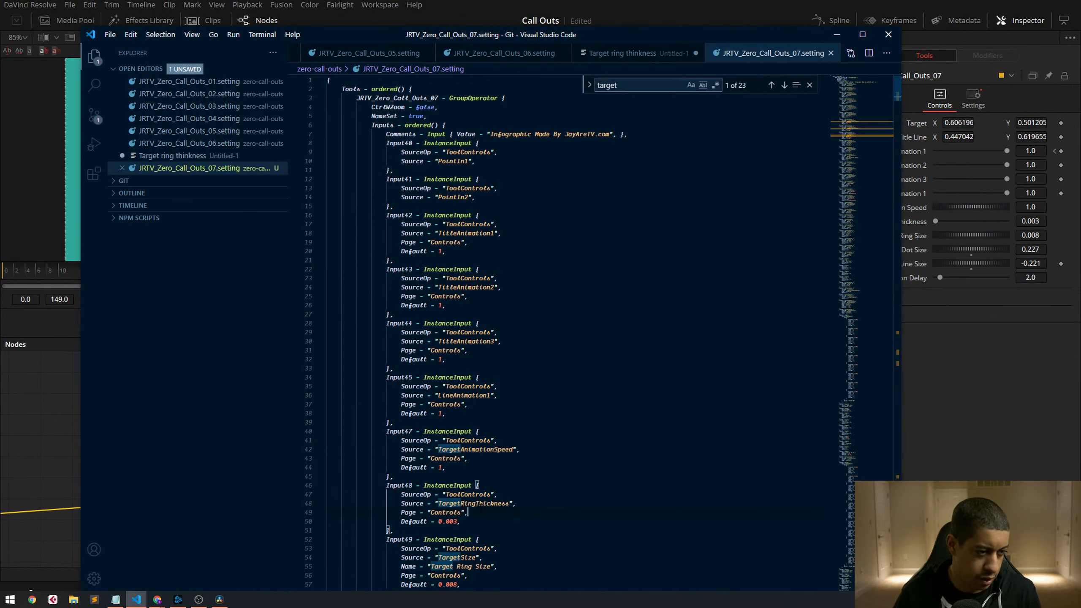
key("Return")
type("Name =")
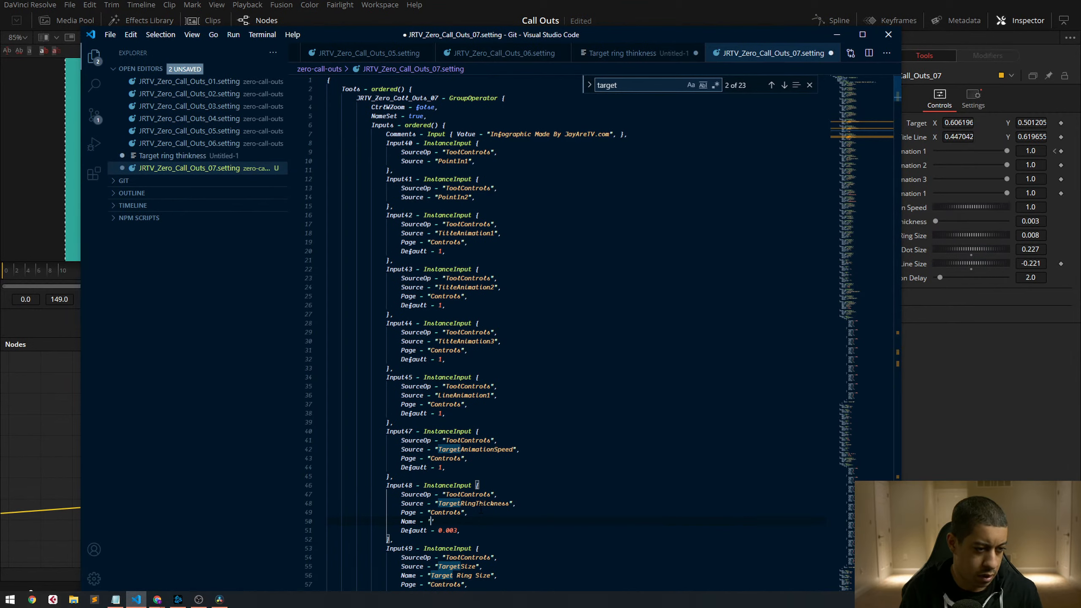
type("'Title")
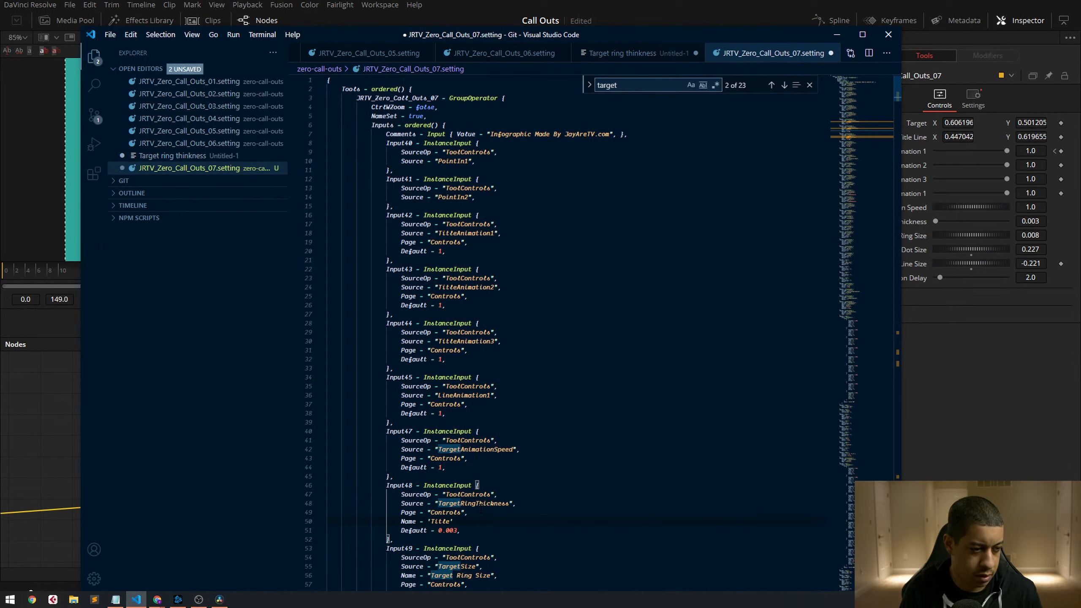
type(" Ring Thinkness")
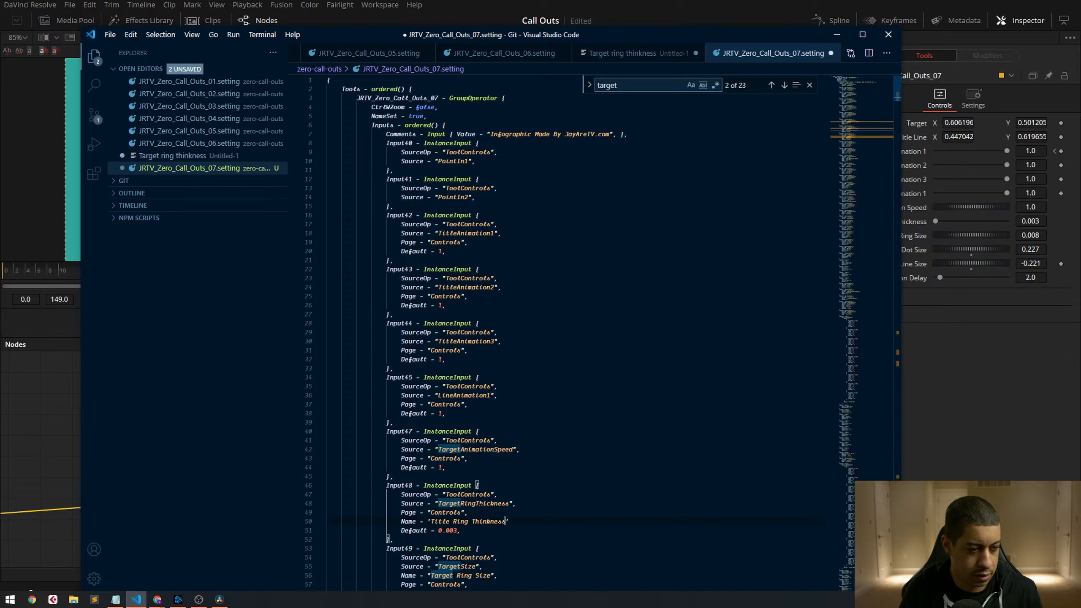
key("Up")
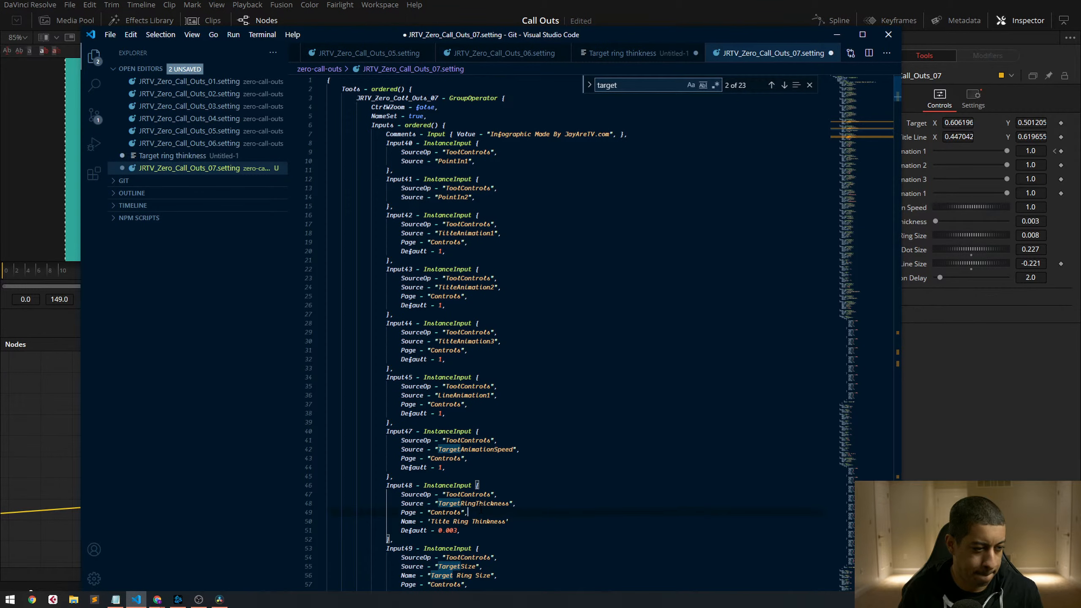
key("Down")
key("Right")
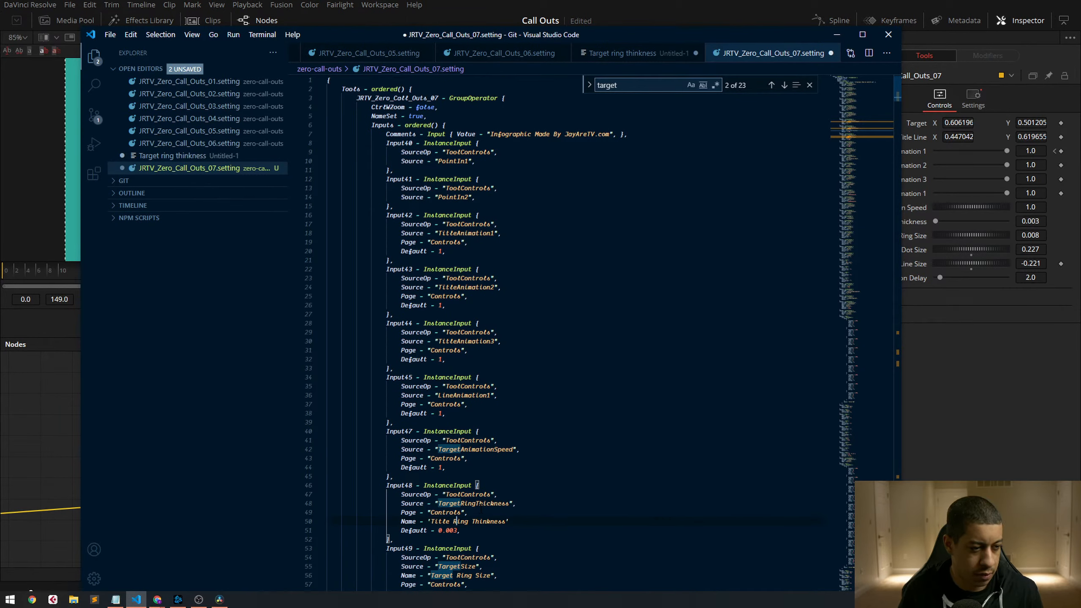
key("End")
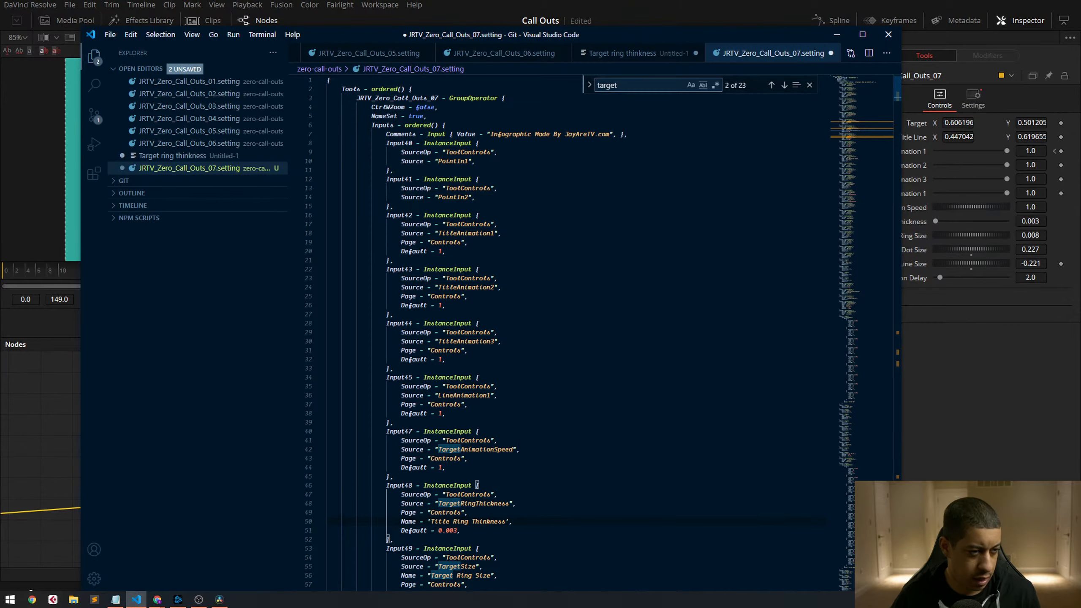
Switch to DaVinci Resolve and set Target Ring Thickness to 0.15, Target Ring Size to 0.022 and Dot Size to 0.031
left_click(41, 421)
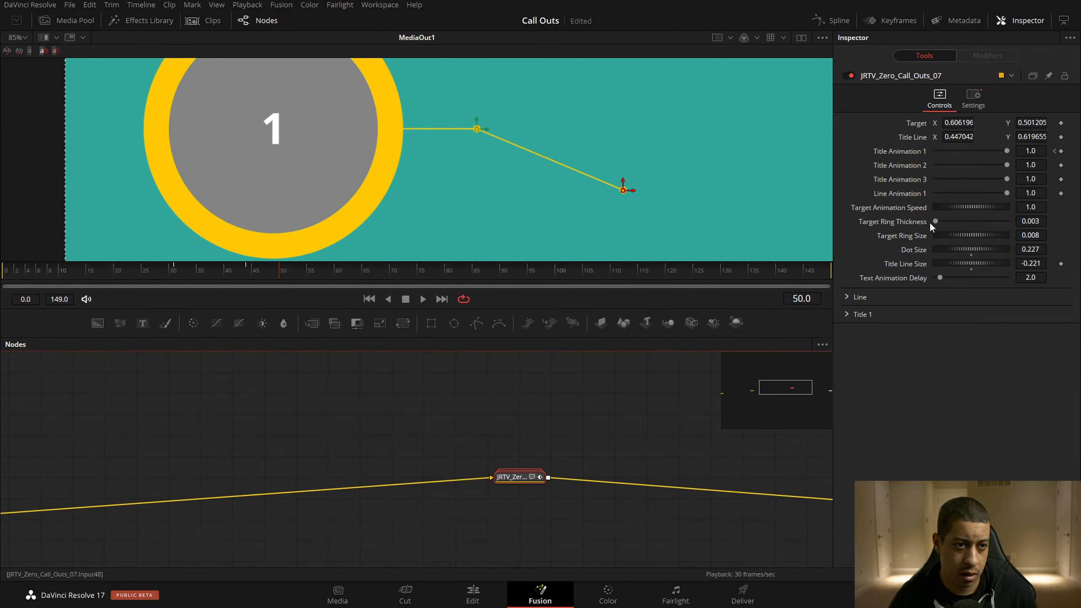
left_click_drag(936, 221, 945, 222)
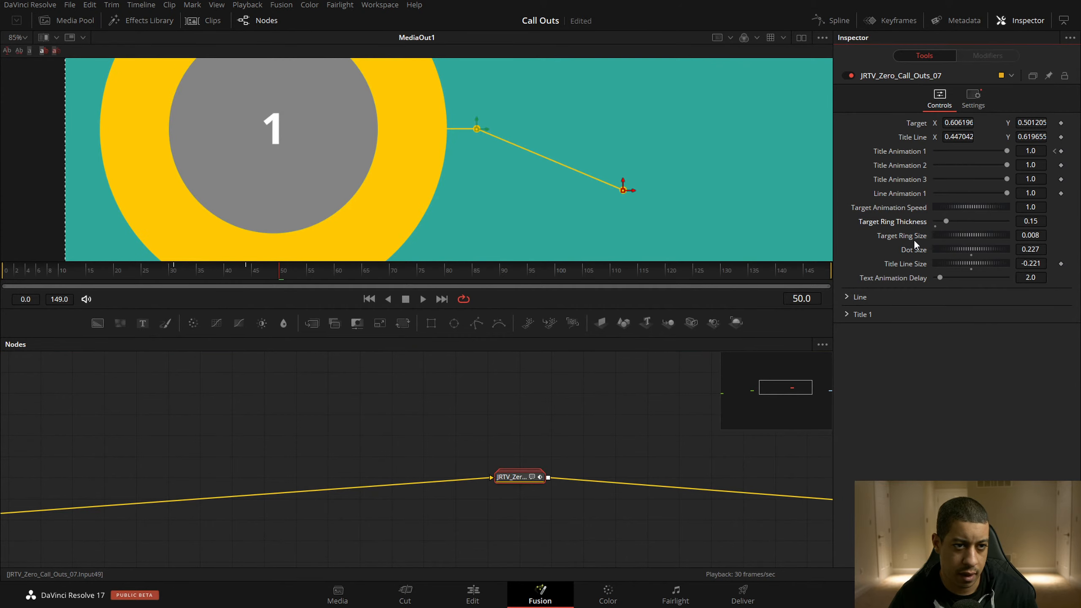
mouse_move(945, 236)
left_mouse_down()
mouse_move(972, 238)
mouse_move(960, 238)
left_mouse_up()
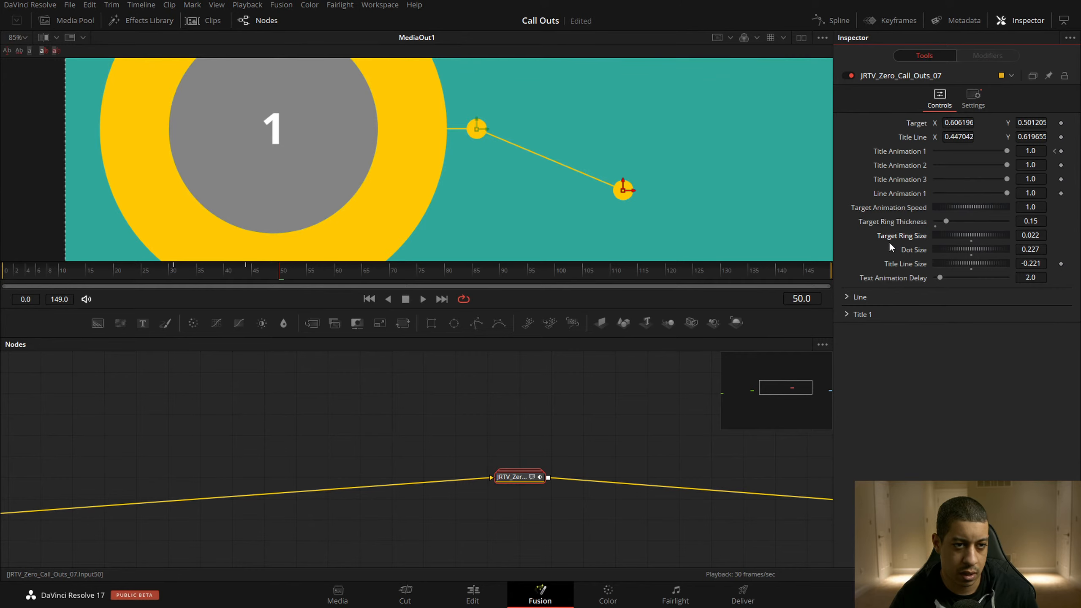
left_click_drag(968, 245, 905, 257)
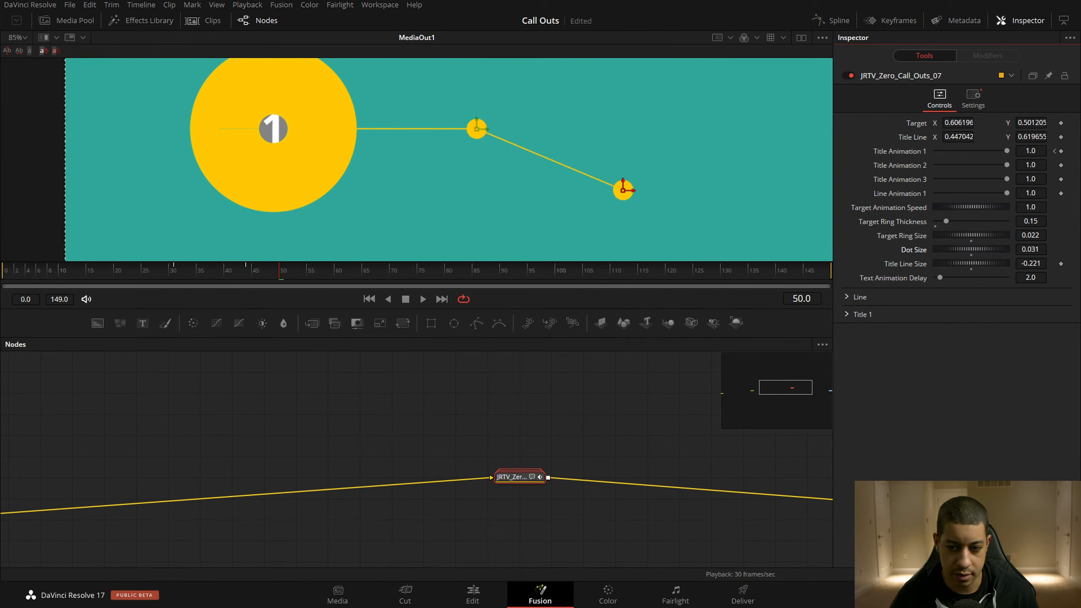
Switch to Visual Studio Code, search the settings for "dotsiz", and add the line Name = "Title Dot Size", to the DotSize input
key("alt+Tab")
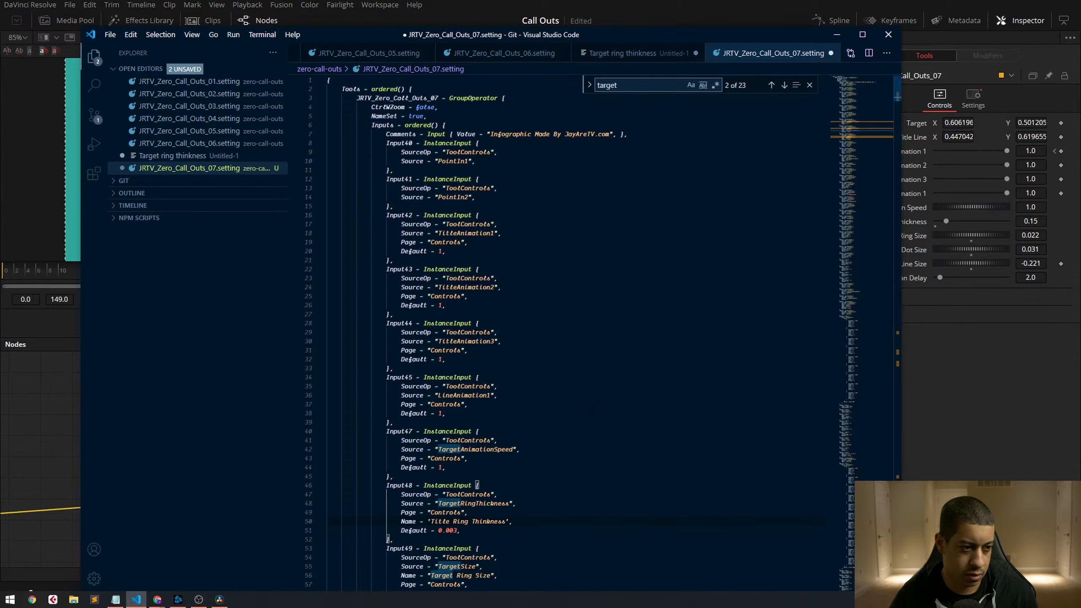
type("dont")
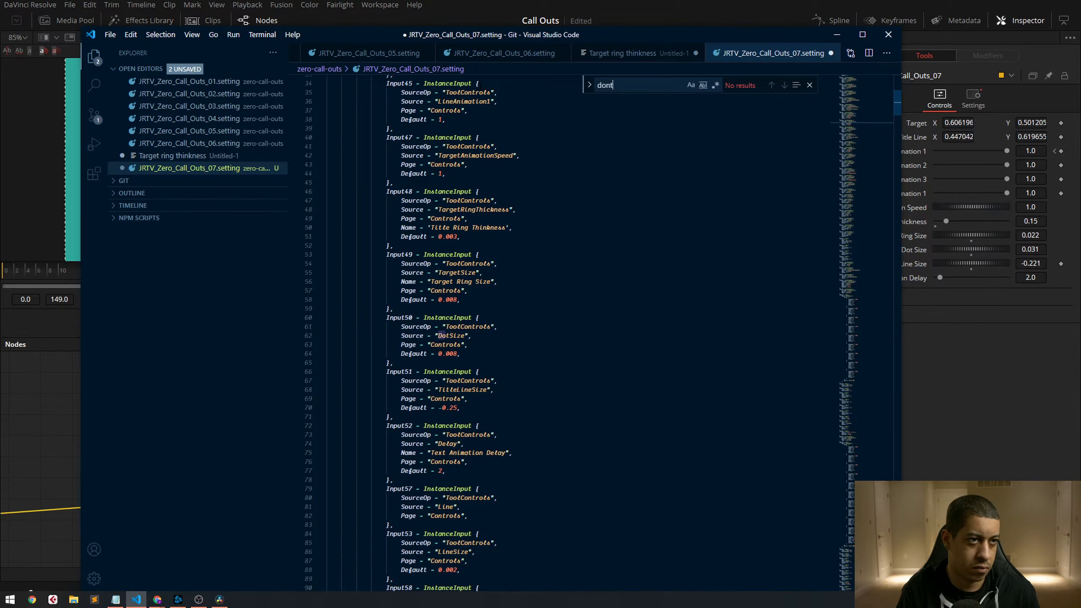
key("BackSpace")
key("BackSpace")
type("tsiz")
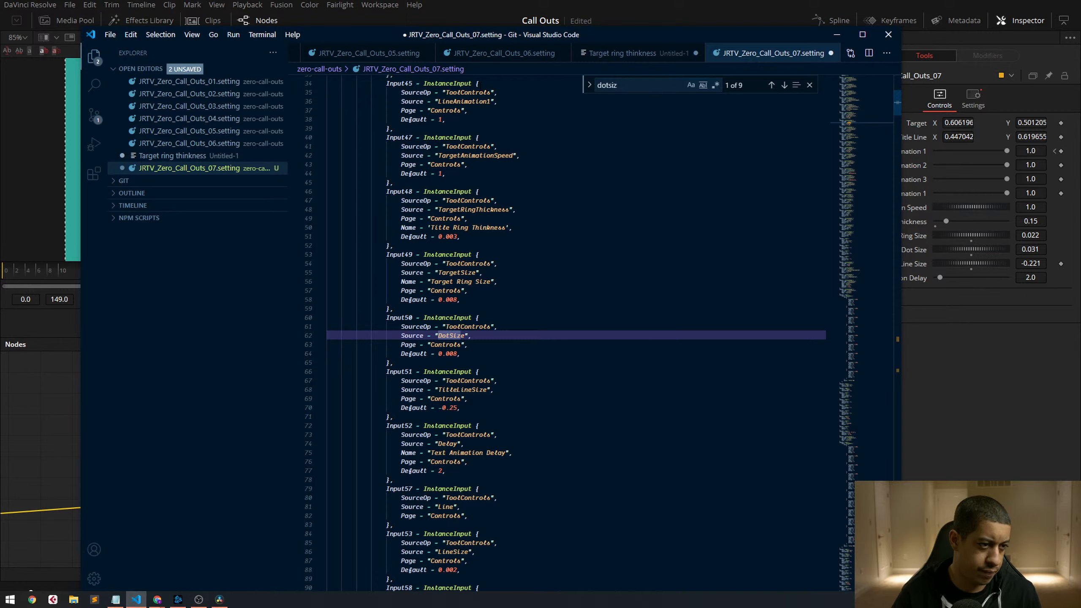
left_click(486, 343)
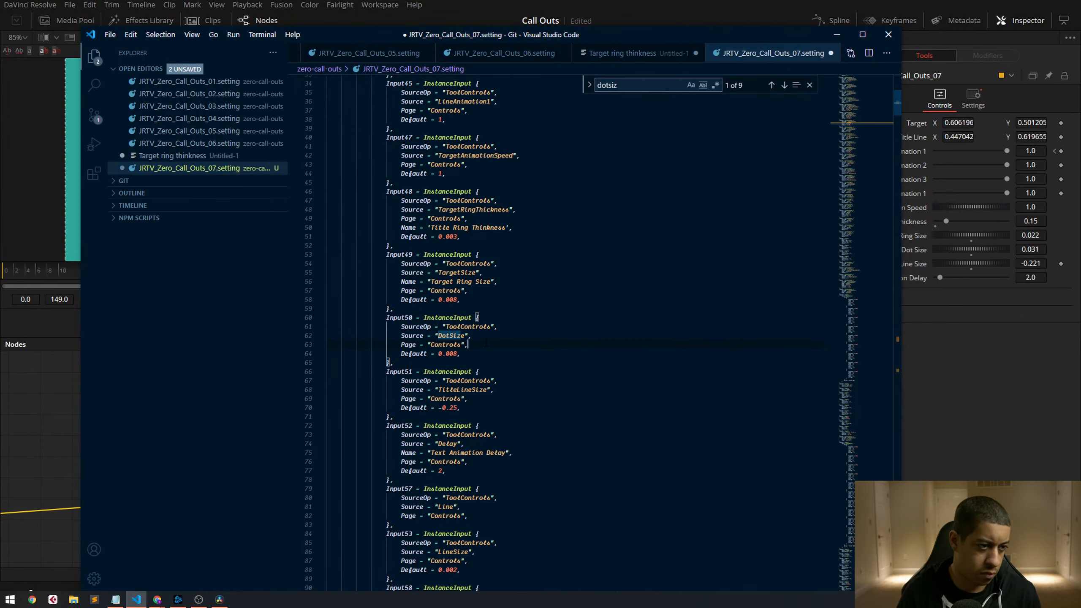
key("Return")
type("Name = \"Title")
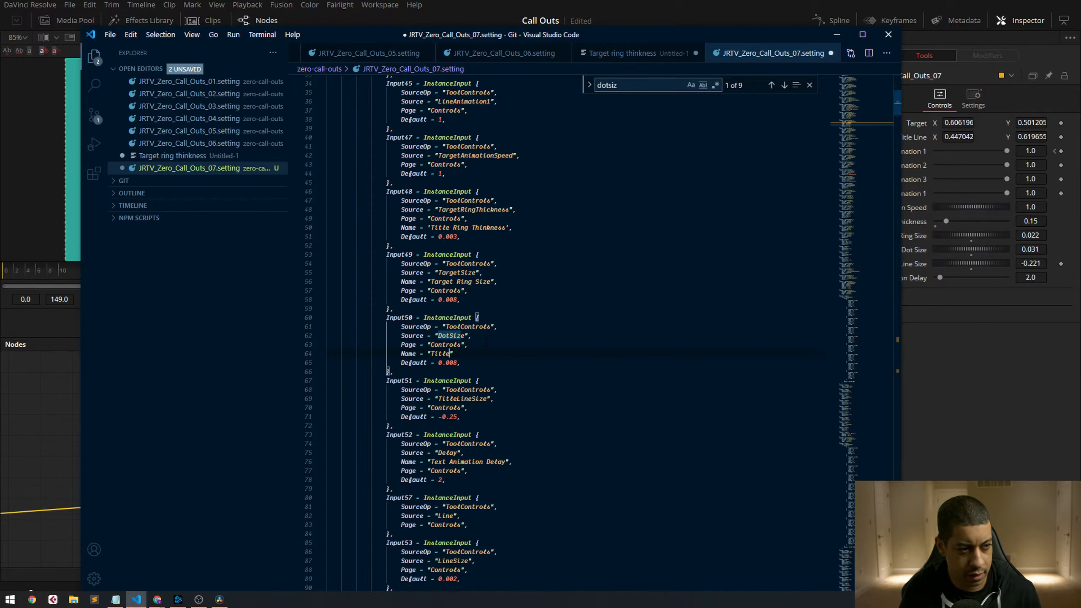
type("Si")
type("Do")
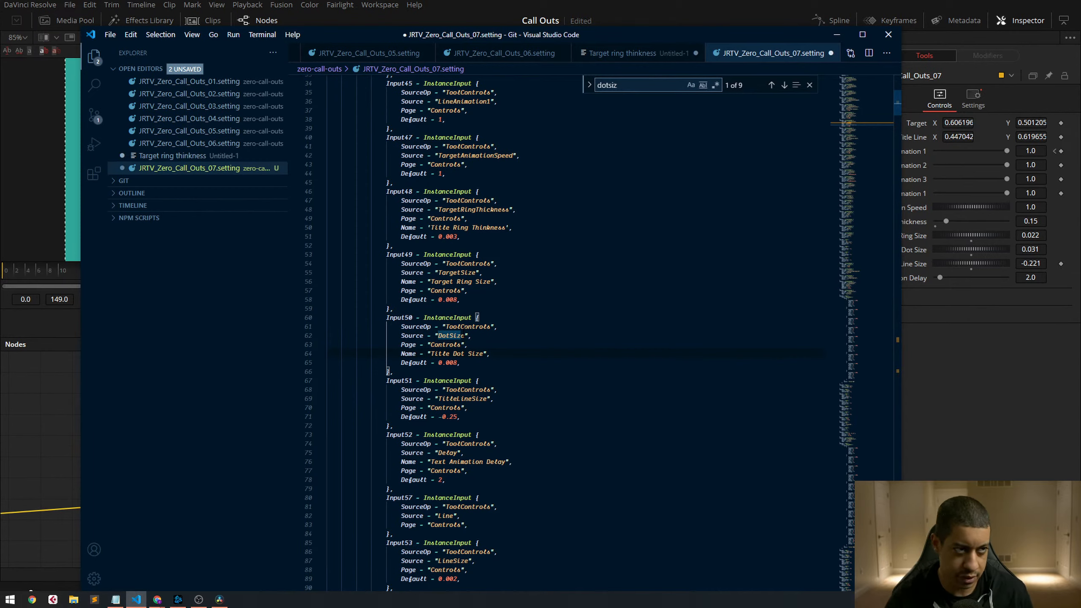
Search the settings for "target" and change the TargetSize input's name to "Dot Ring Size"
left_click_drag(764, 38, 704, 28)
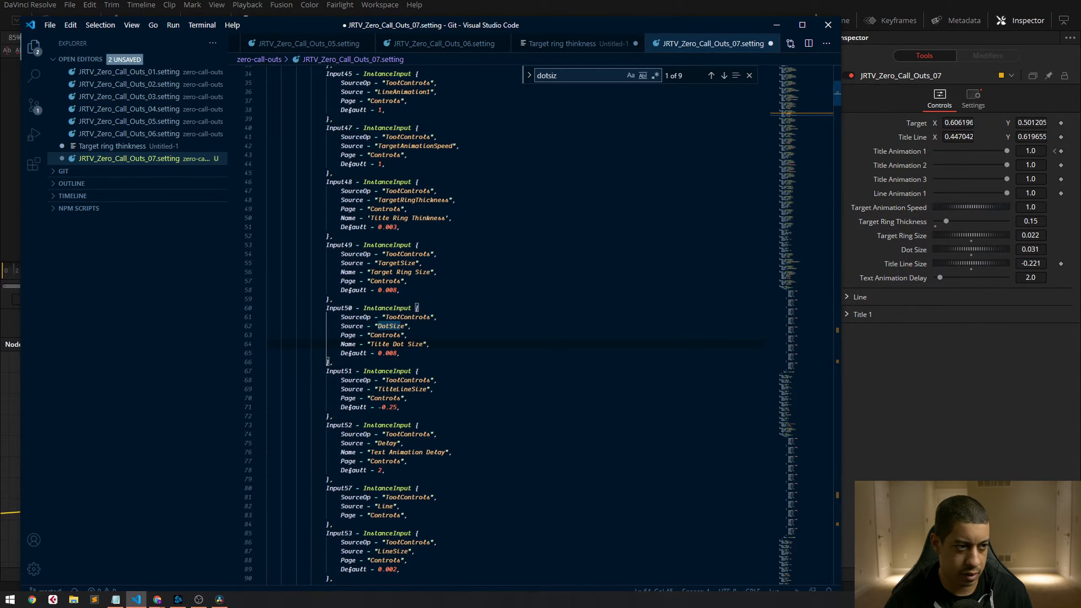
left_click(584, 75)
key("BackSpace")
key("BackSpace")
key("BackSpace")
key("BackSpace")
key("BackSpace")
key("BackSpace")
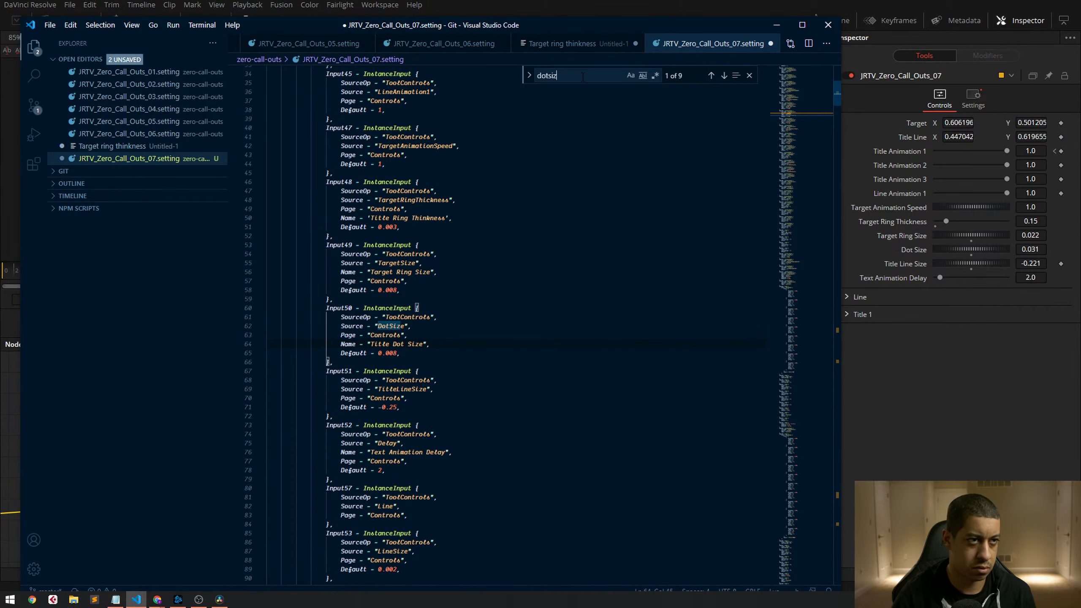
type("target")
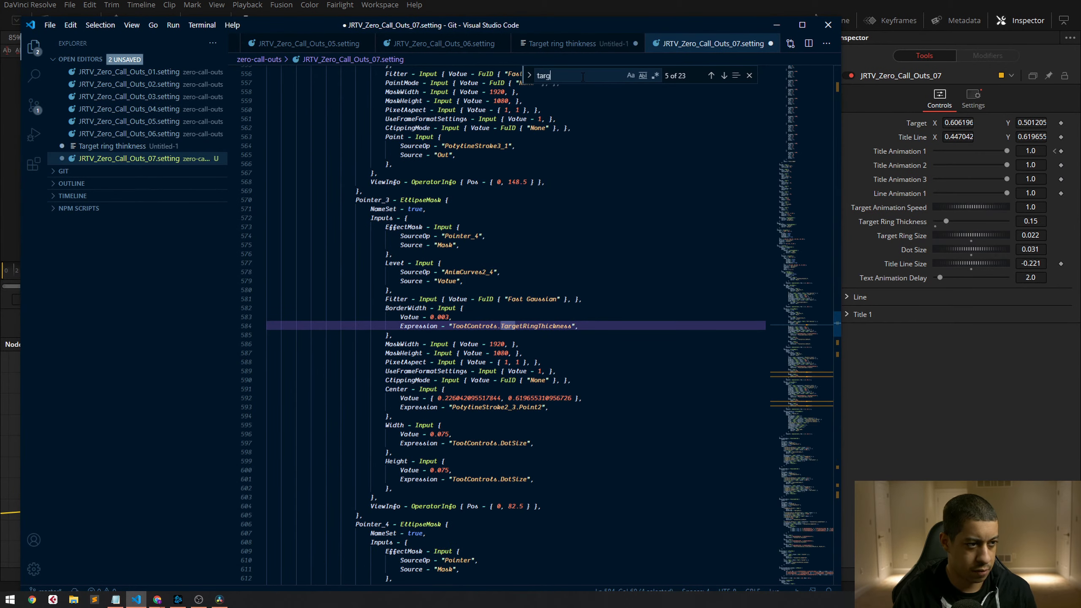
left_click(711, 75)
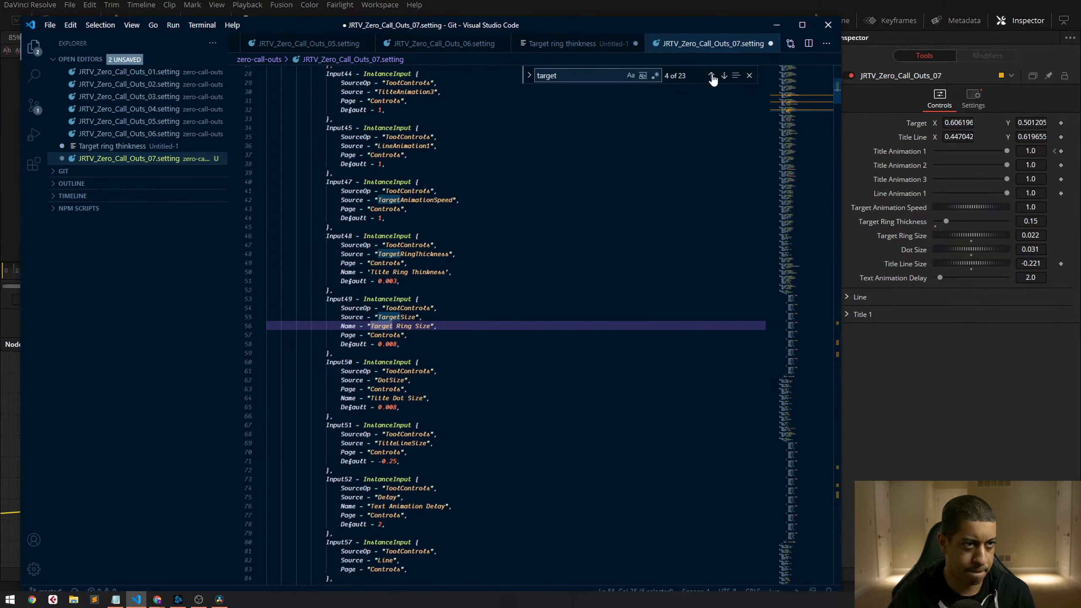
left_click(712, 75)
left_click(712, 76)
left_click(711, 75)
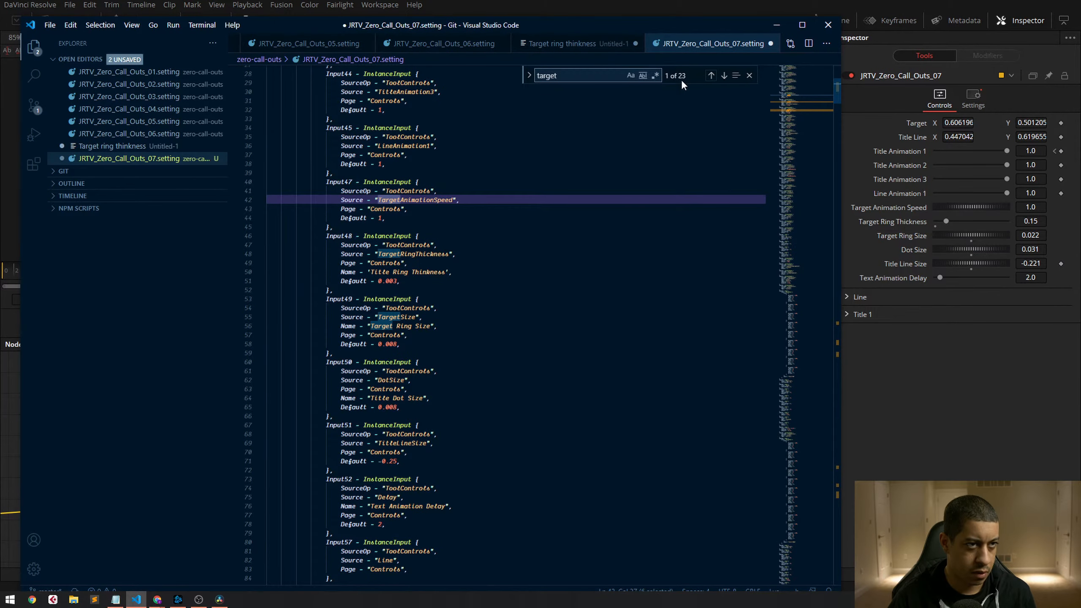
left_click(724, 76)
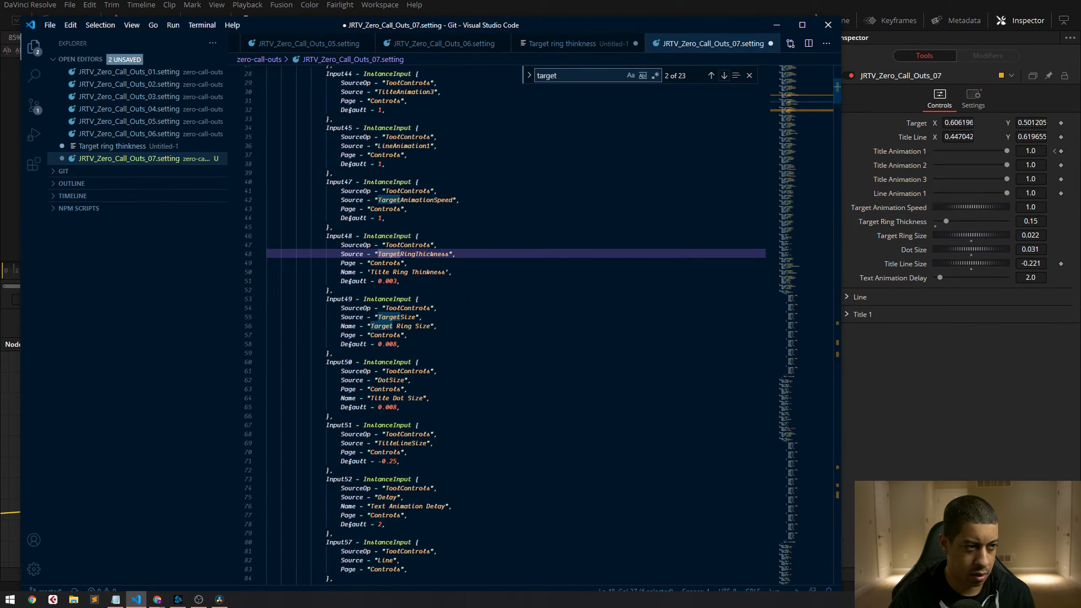
left_click(724, 75)
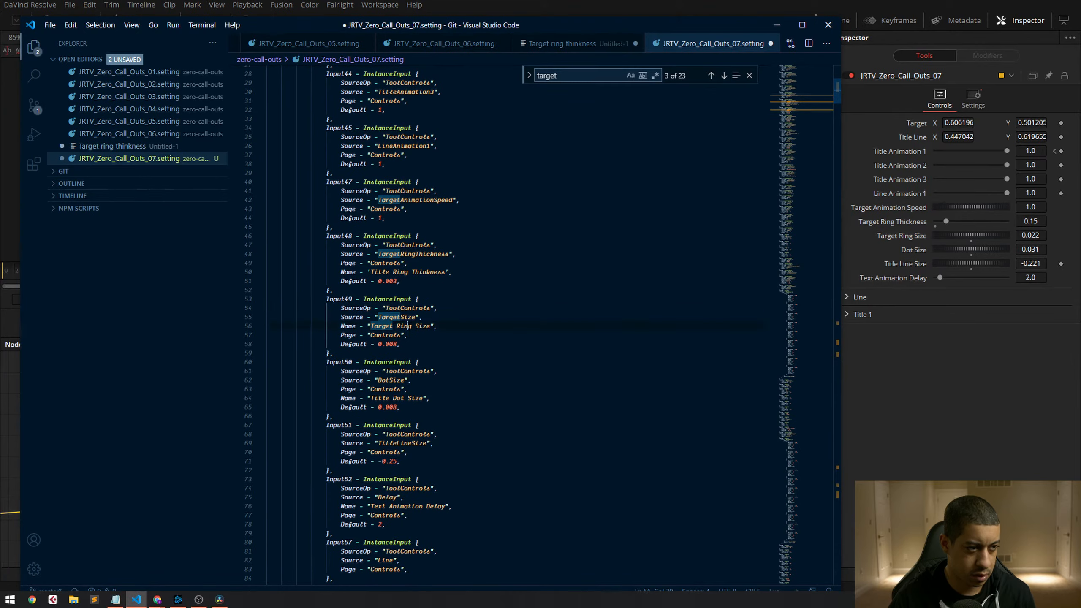
left_click_drag(394, 326, 371, 326)
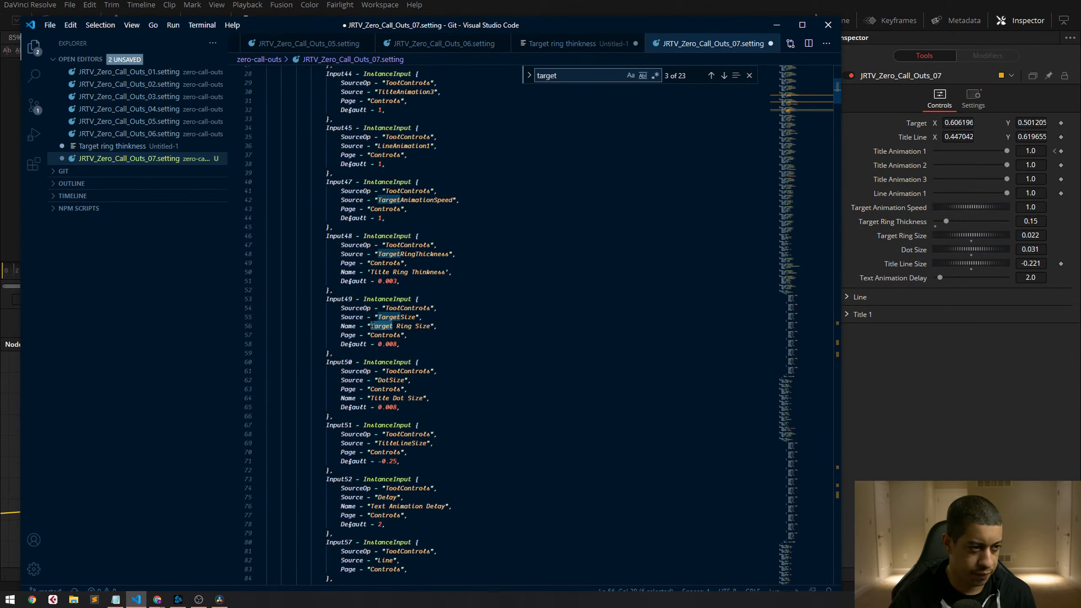
type("Dot")
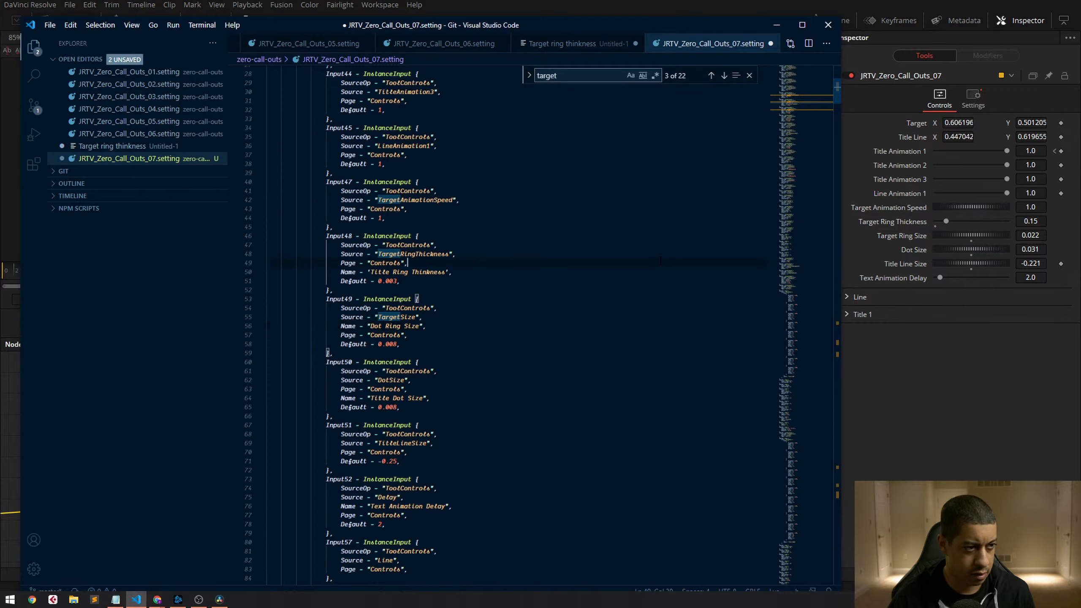
In DaVinci Resolve, replace the call-out group with the edited settings, connected between input and output, and set Dot Ring Size to 0.03
key("ctrl+a")
key("alt+Tab")
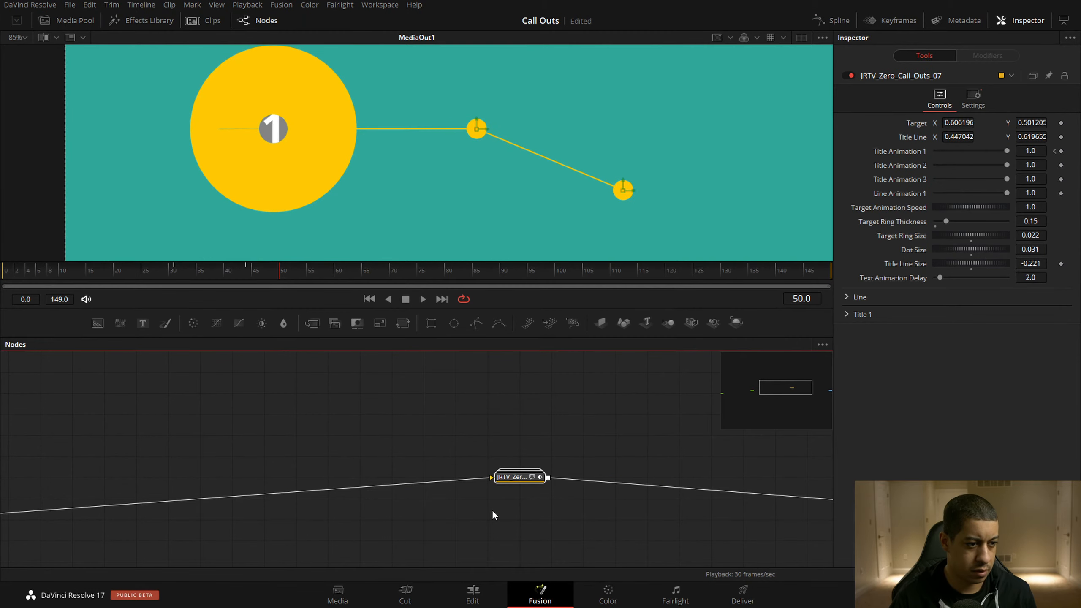
key("Delete")
key("ctrl+v")
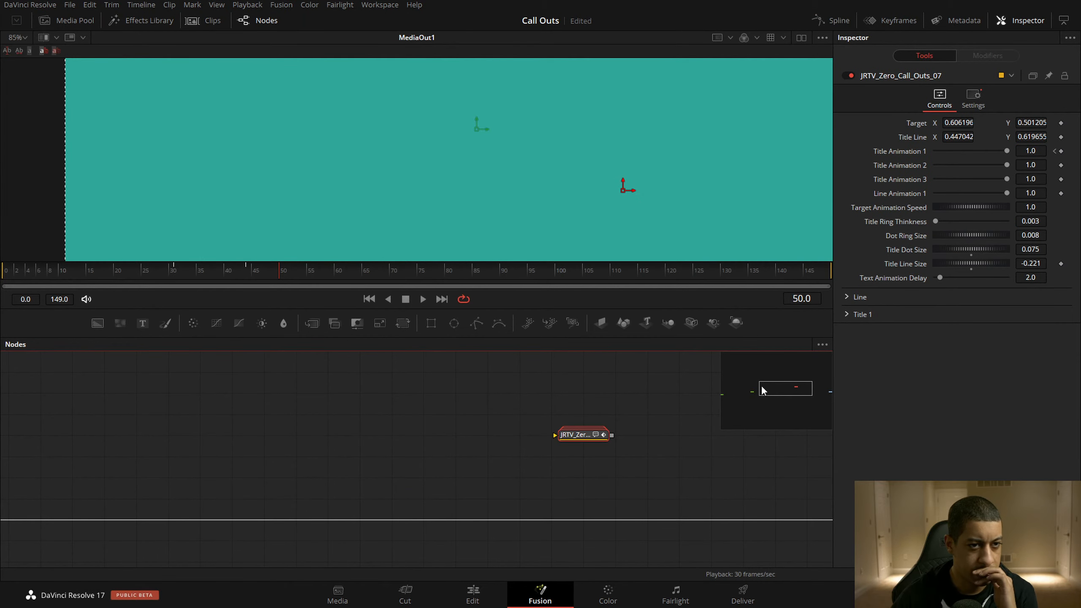
left_click_drag(591, 481, 449, 477)
scroll(713, 497, "down", 3)
left_click_drag(802, 507, 829, 507)
left_click_drag(654, 500, 518, 492)
left_click_drag(454, 458, 700, 501)
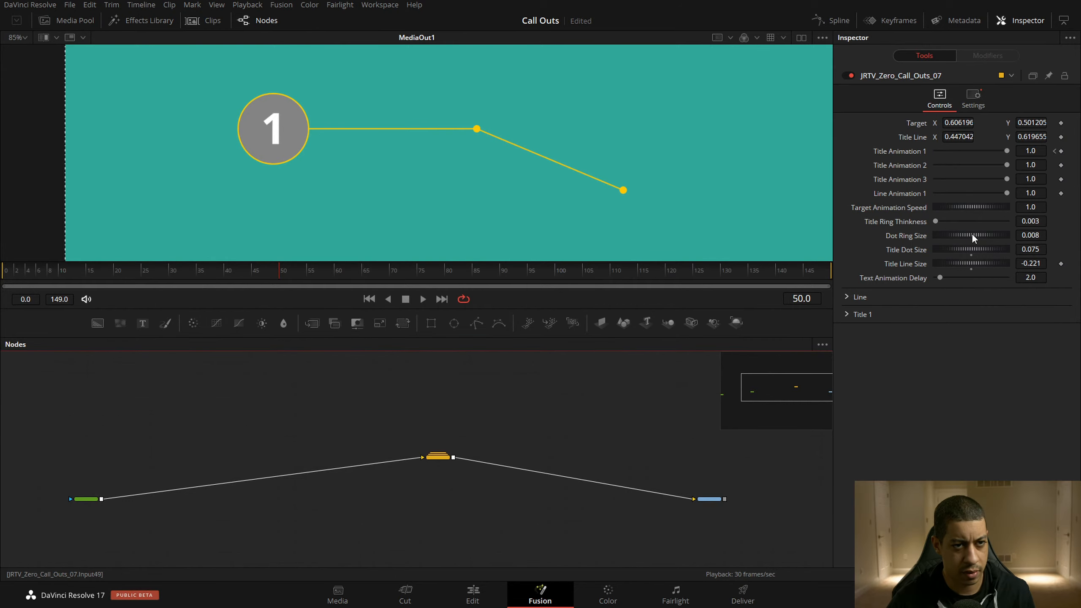
left_click_drag(978, 234, 975, 235)
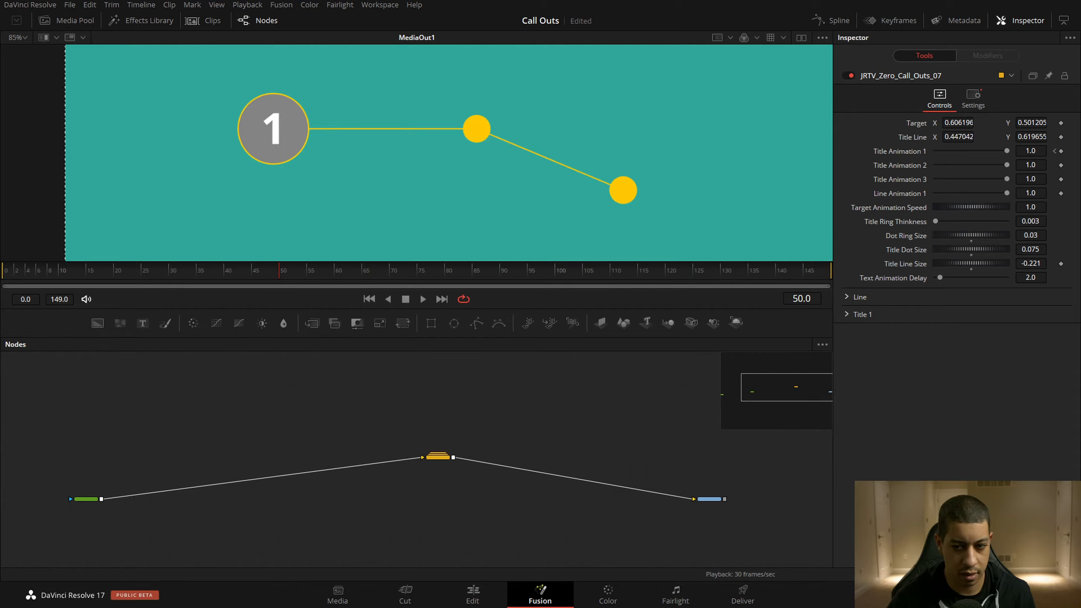
Switch to Visual Studio Code, search for "Do", shorten the TargetSize input's name to "Dot Size", and save the file
key("alt+Tab")
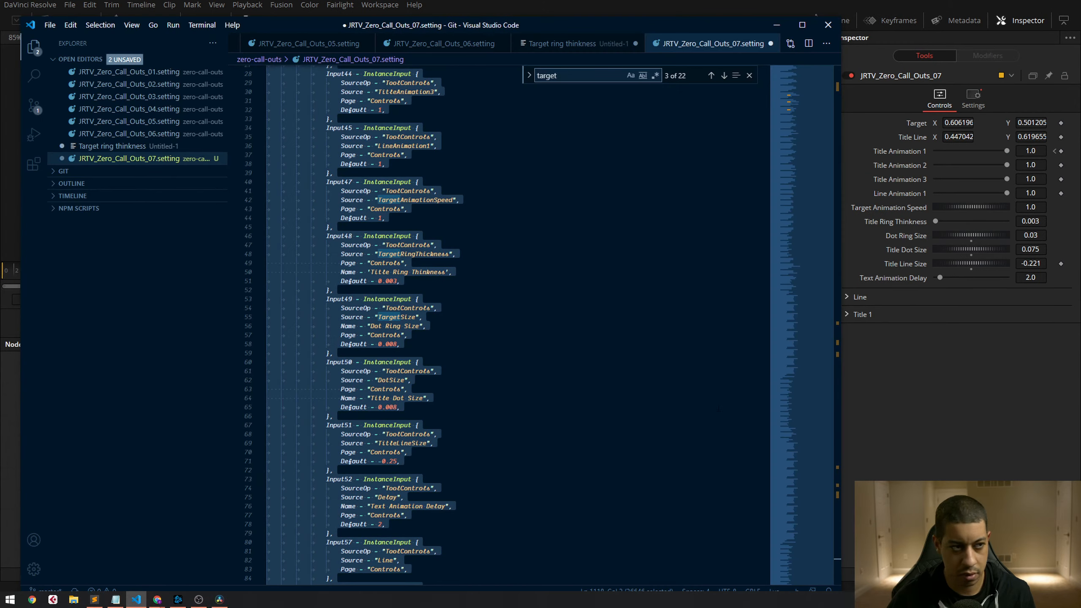
left_click_drag(408, 281, 414, 263)
key("ctrl+f")
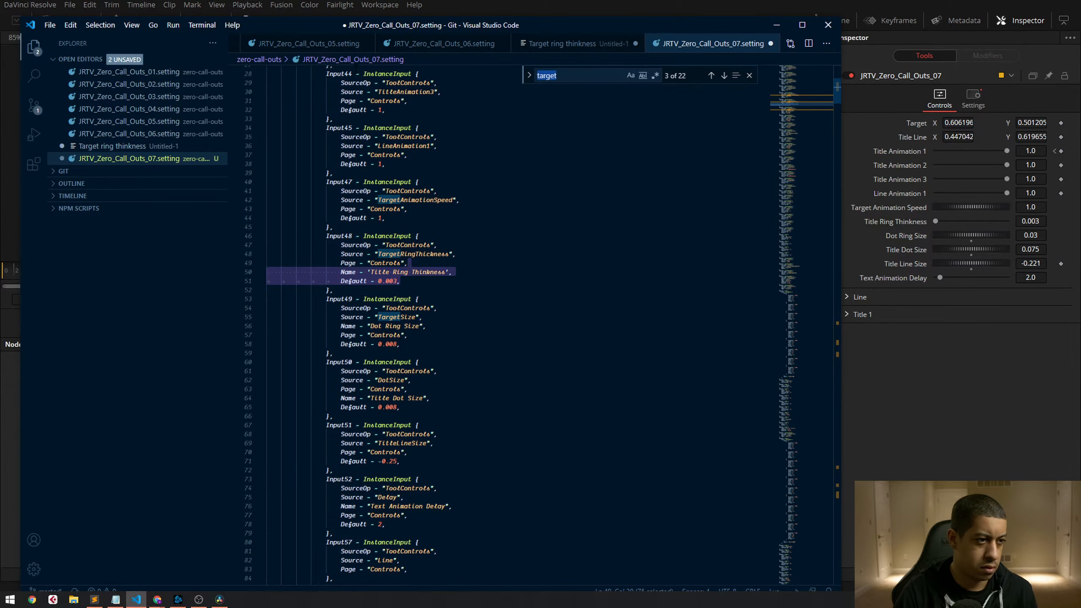
type("Do")
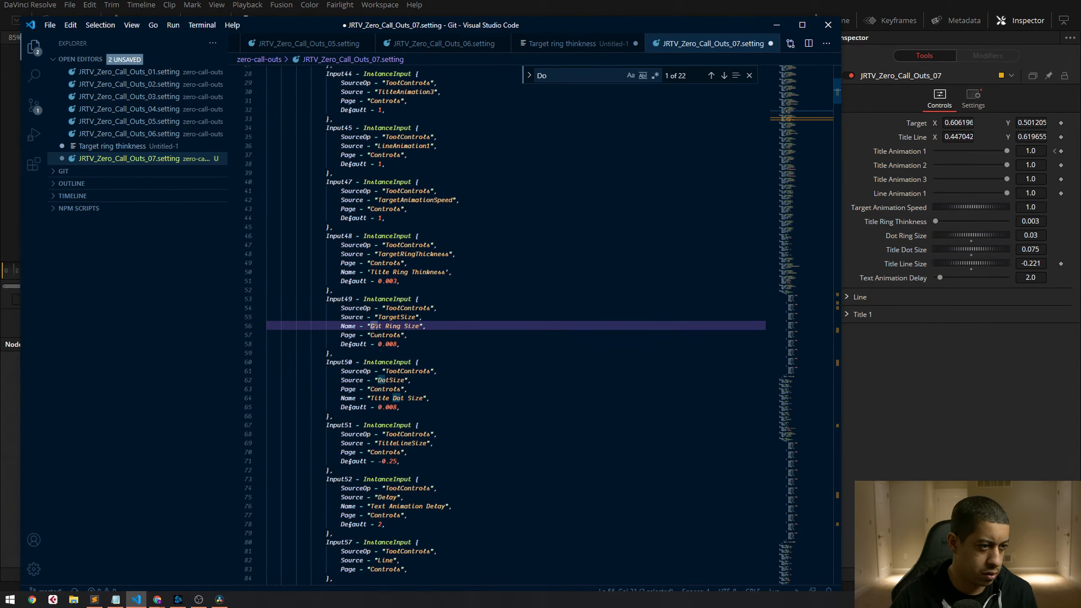
left_click_drag(400, 326, 386, 326)
key("BackSpace")
key("BackSpace")
left_click(541, 300)
key("ctrl+s")
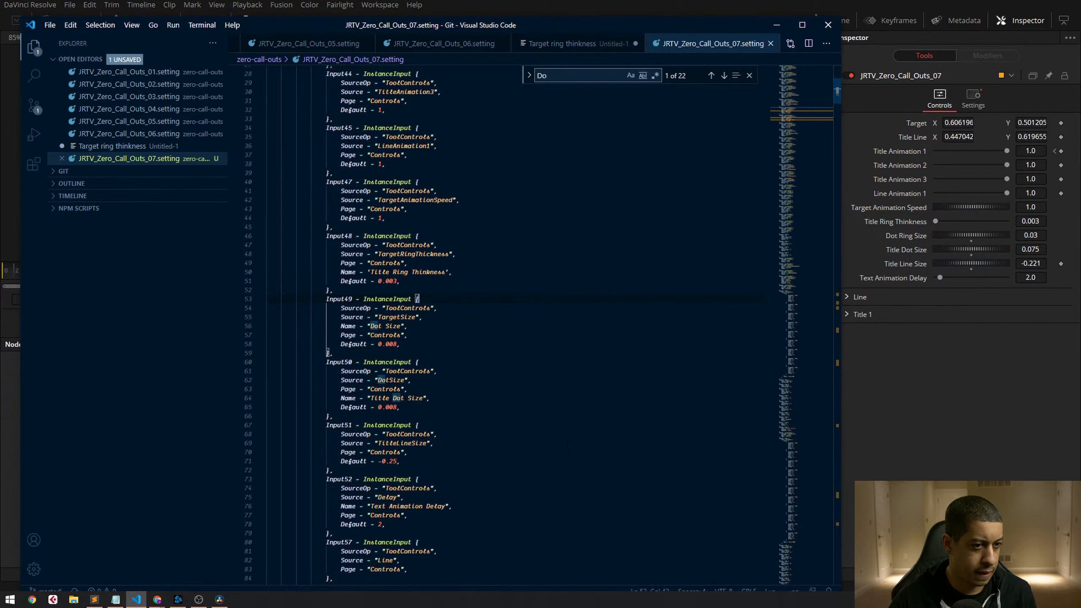
In DaVinci Resolve, test the group's title controls, setting Title Dot Size to 0.155 and Title Ring Thinkness to 0.063
left_click(903, 457)
left_click(436, 460)
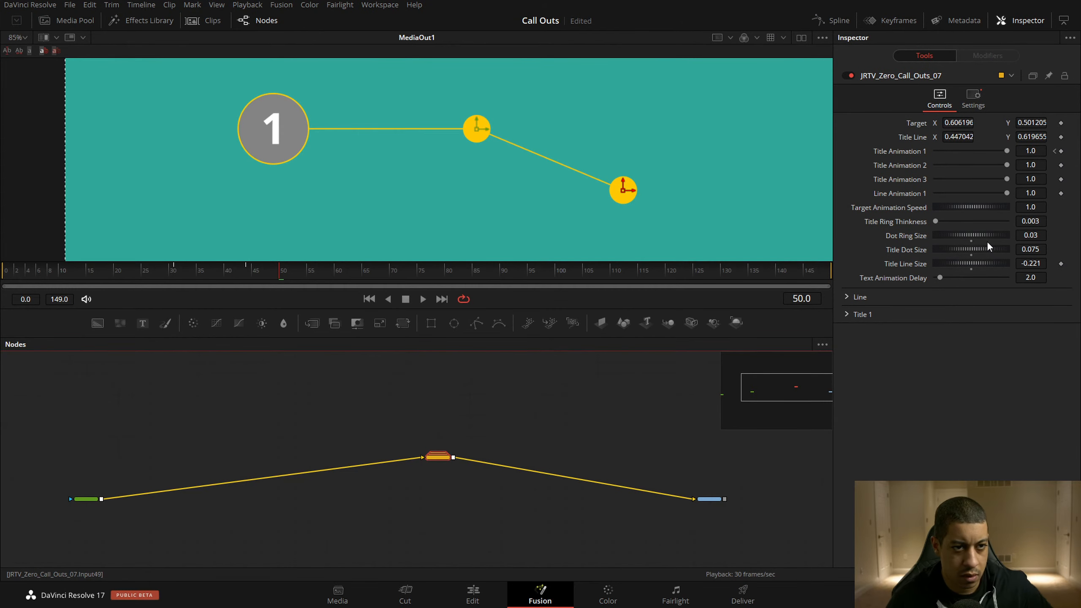
left_click_drag(972, 248, 979, 248)
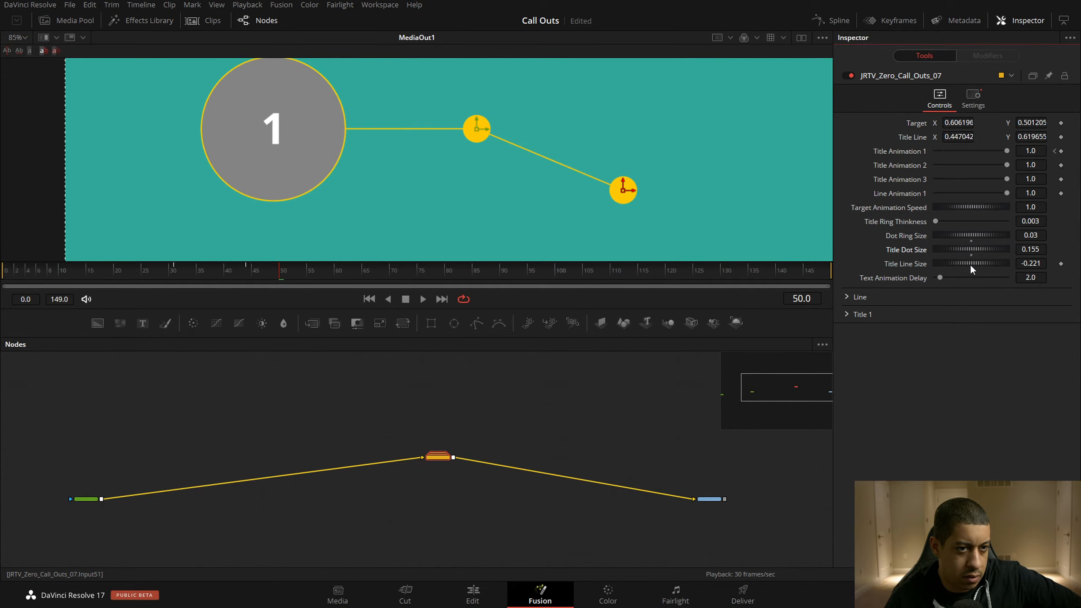
left_click_drag(970, 264, 969, 262)
key("ctrl+z")
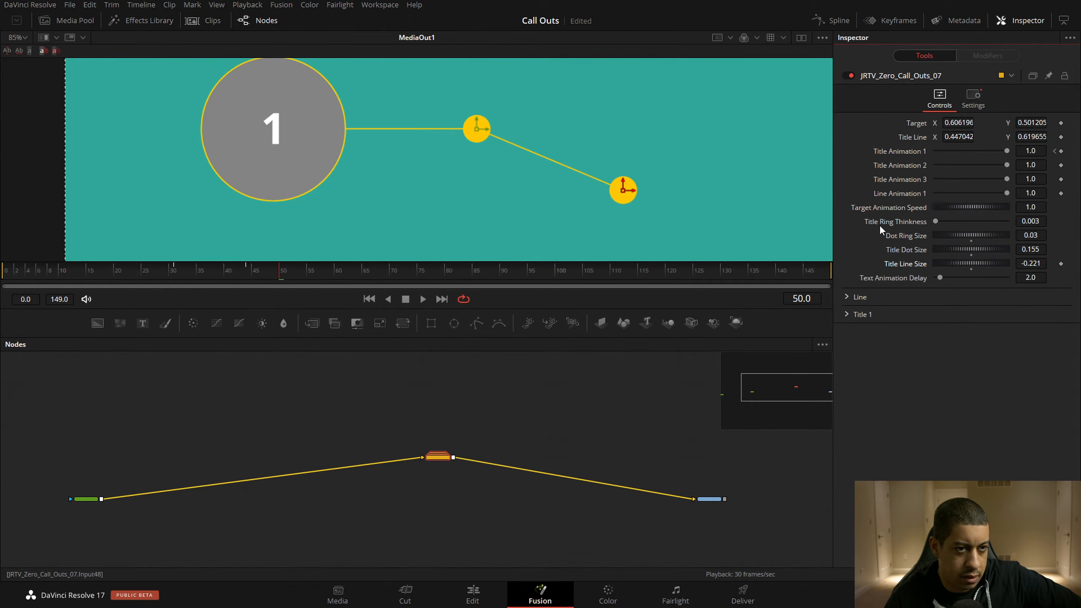
left_click_drag(937, 224, 942, 222)
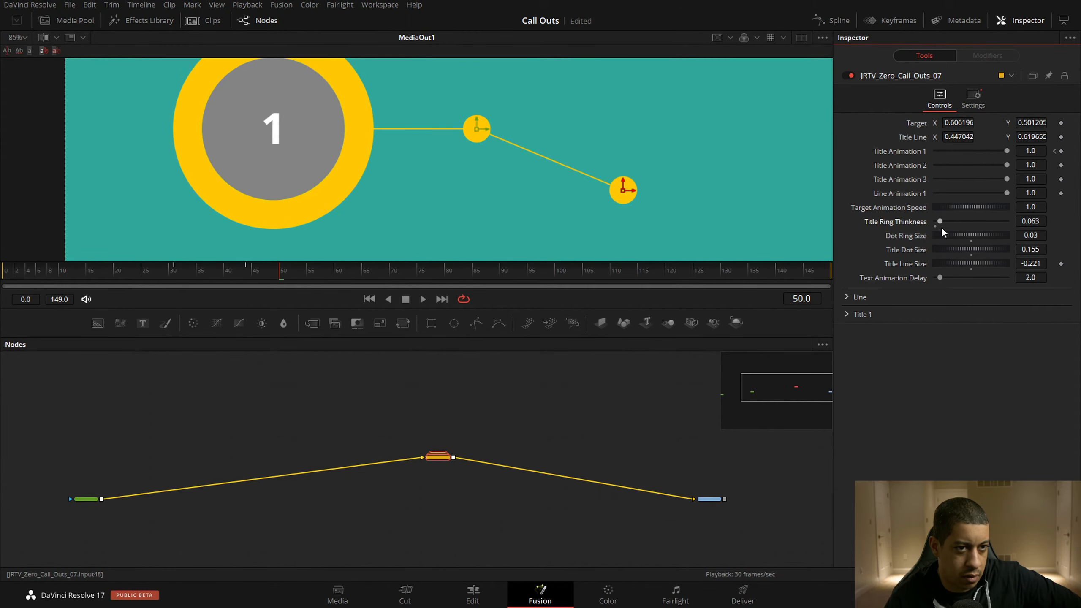
Reset Title Line Size, Title Dot Size, Dot Ring Size and Title Ring Thinkness to their defaults, and move the playhead to frame 54
left_click(971, 269)
left_click(971, 255)
left_click(971, 241)
left_click(938, 224)
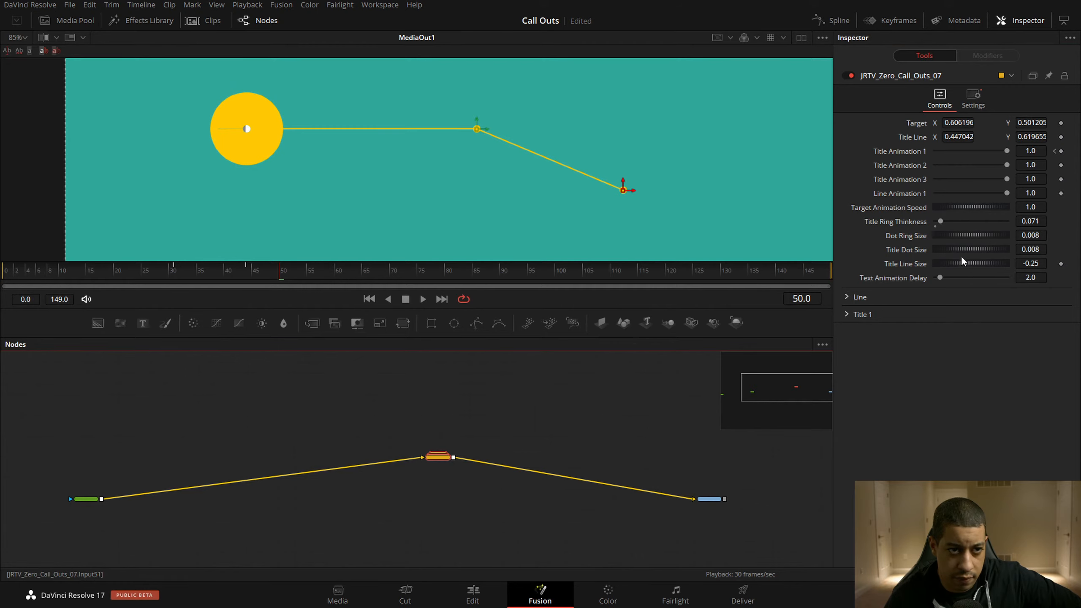
left_click(935, 226)
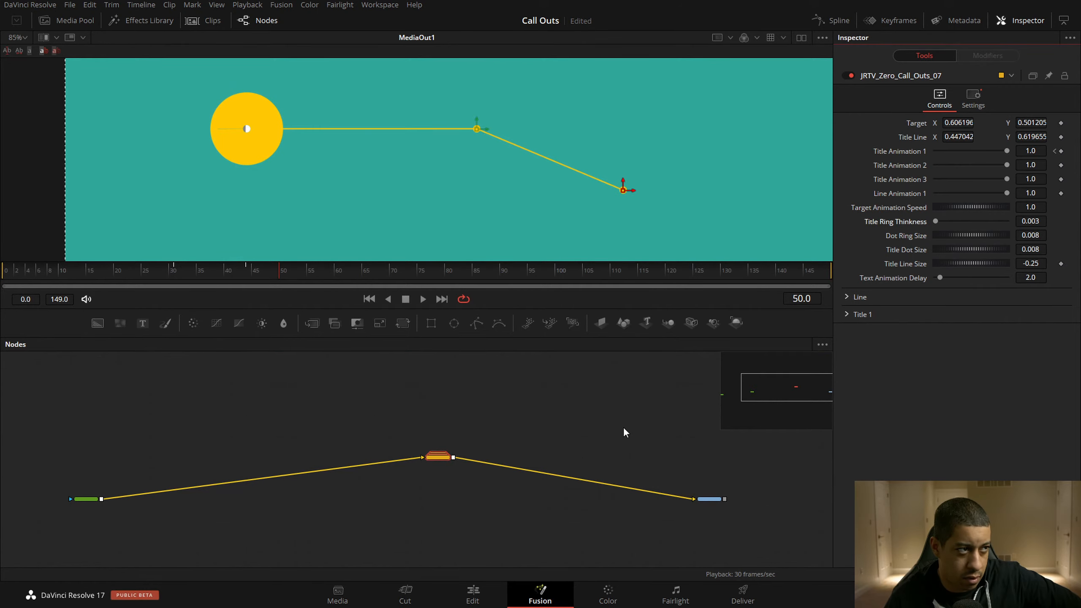
left_click_drag(279, 271, 302, 272)
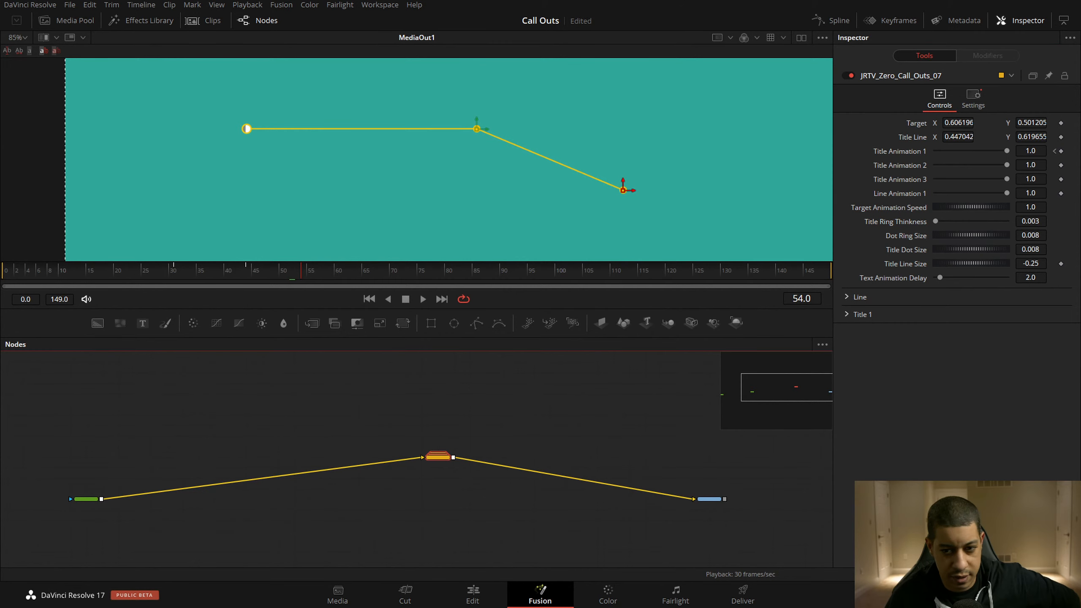
Copy the whole version 07 settings from Visual Studio Code and replace the group in DaVinci Resolve, connecting it between Background2 and MediaOut1
key("alt+Tab")
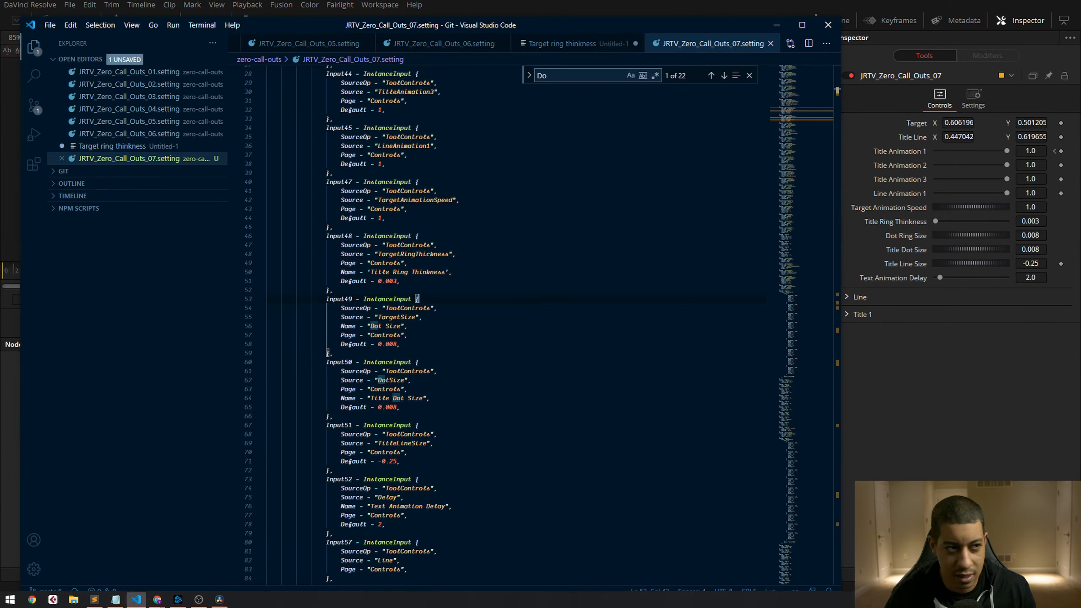
key("ctrl+a")
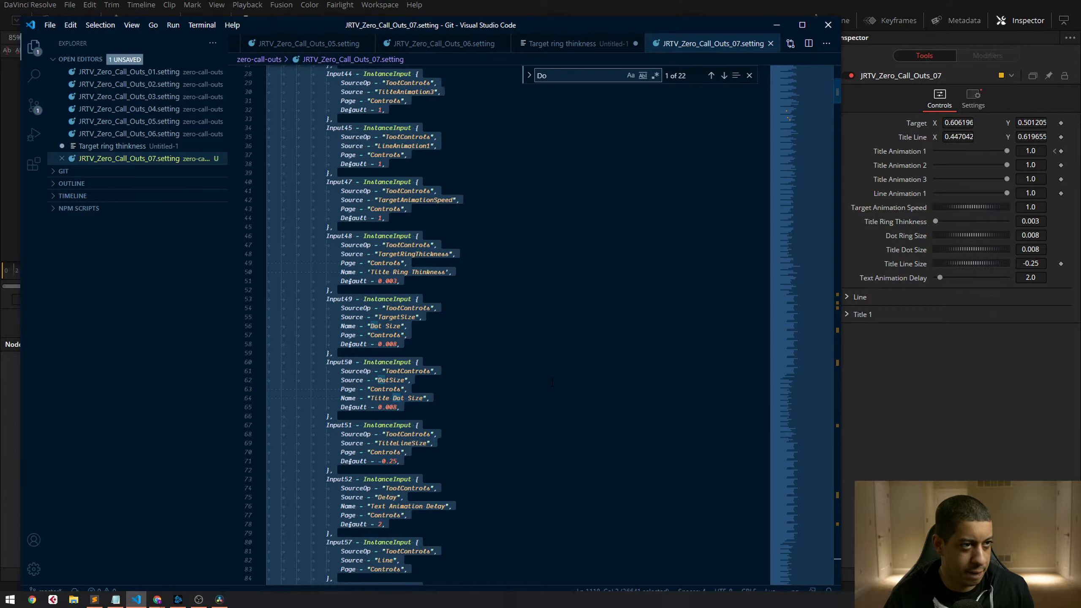
key("ctrl+c")
key("alt+Tab")
key("Delete")
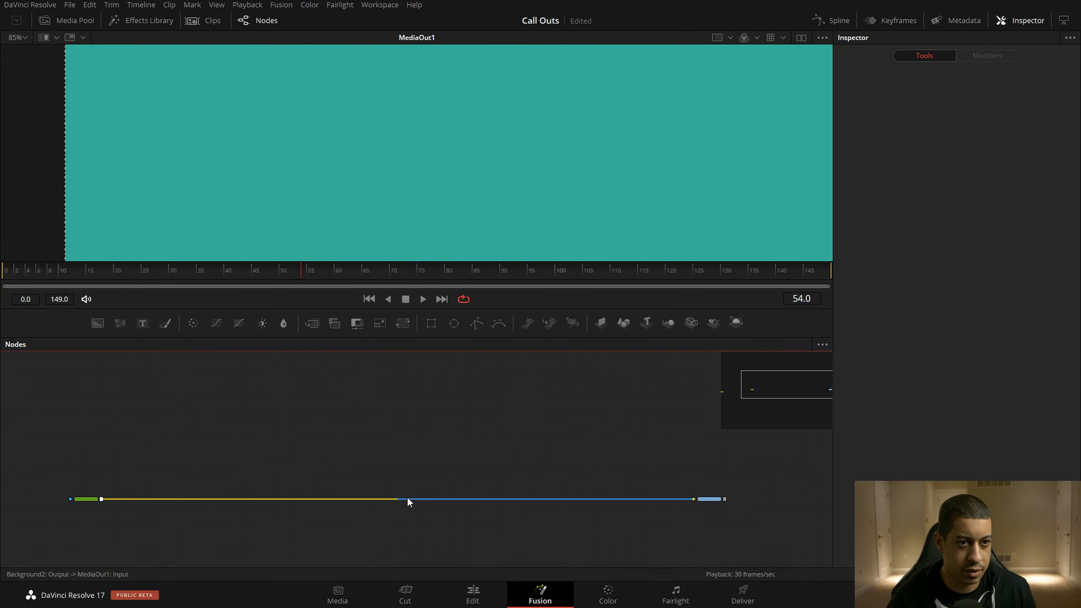
key("ctrl+v")
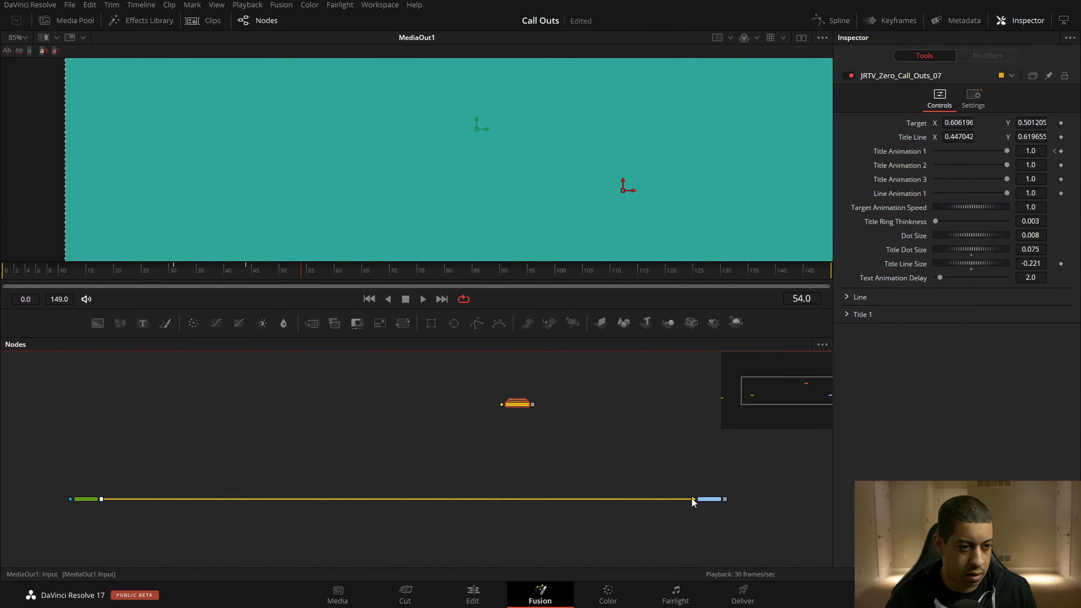
mouse_move(694, 499)
left_mouse_down()
mouse_move(503, 404)
mouse_move(703, 503)
mouse_move(694, 500)
left_mouse_up()
left_click_drag(550, 365, 477, 440)
left_click_drag(519, 406, 519, 437)
left_click(632, 402)
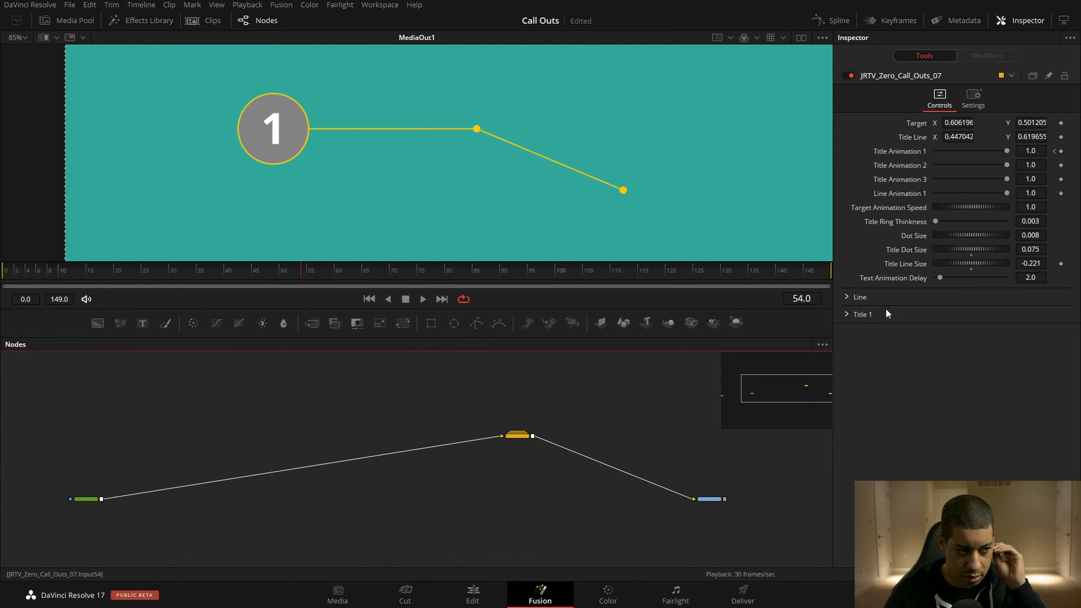
Reset Title Line Size to -0.25 and Title Ring Thinkness to 0.003, and move the playhead to frame 72
left_click_drag(975, 267, 971, 270)
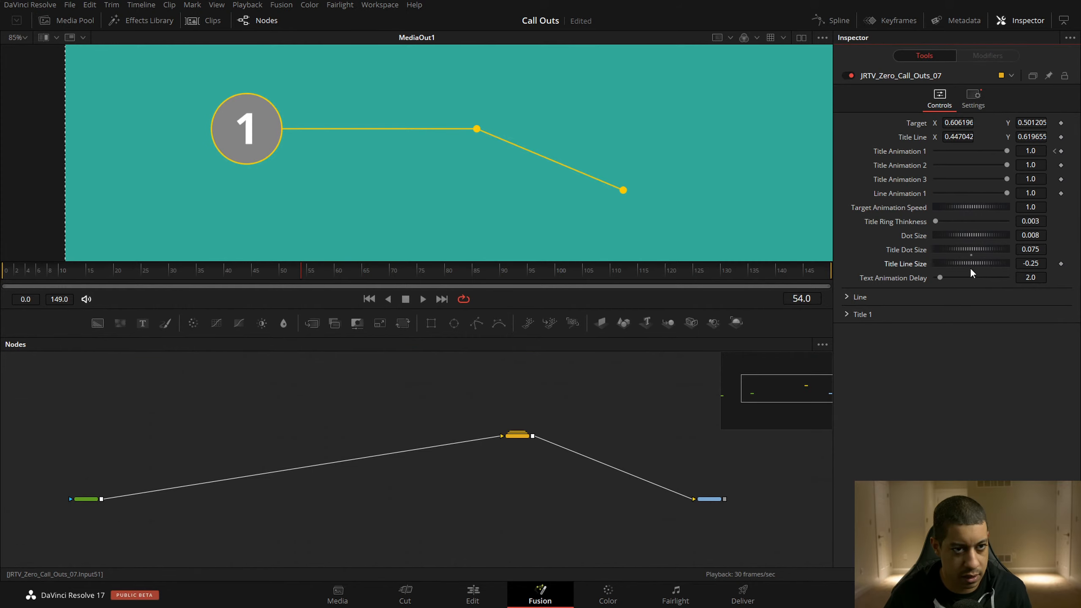
left_click(956, 222)
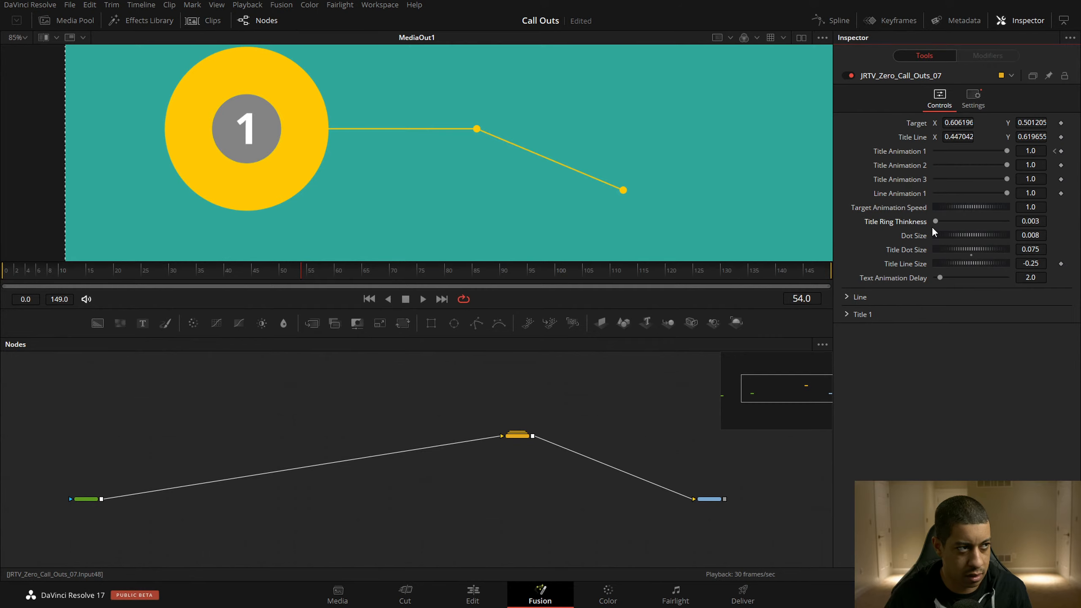
left_click_drag(408, 272, 400, 273)
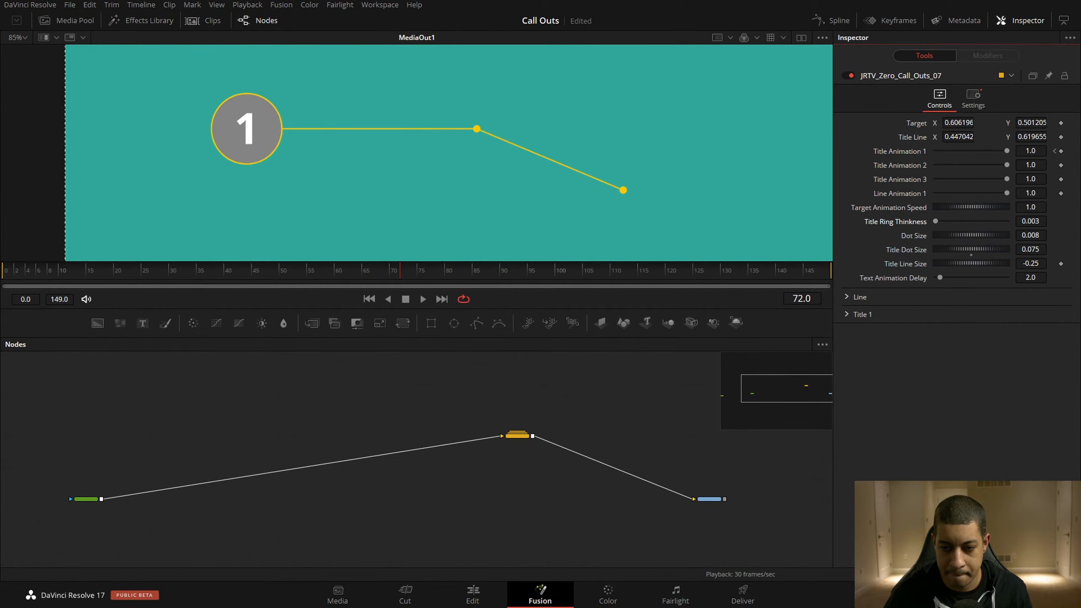
Switch to Visual Studio Code, search for "title do", and set the Title Dot Size input's default to 0.075
key("alt+Tab")
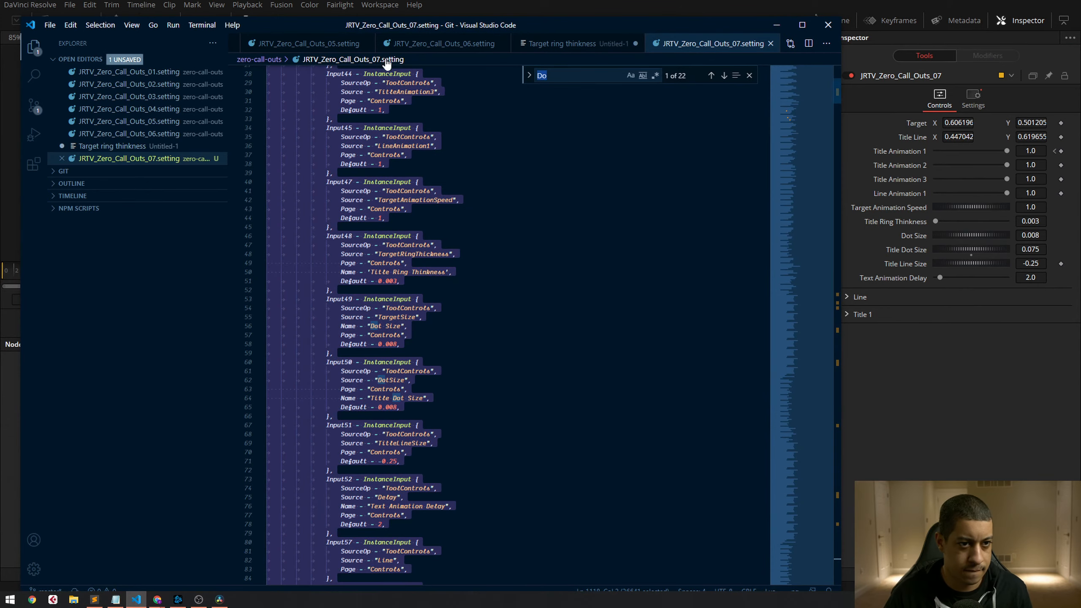
type("title do")
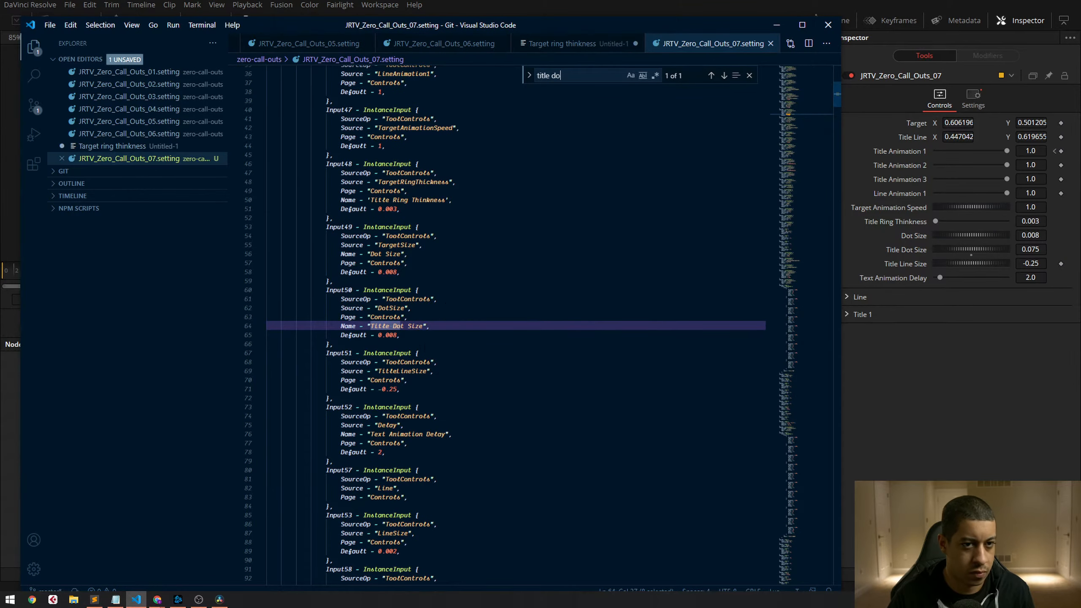
left_click(397, 337)
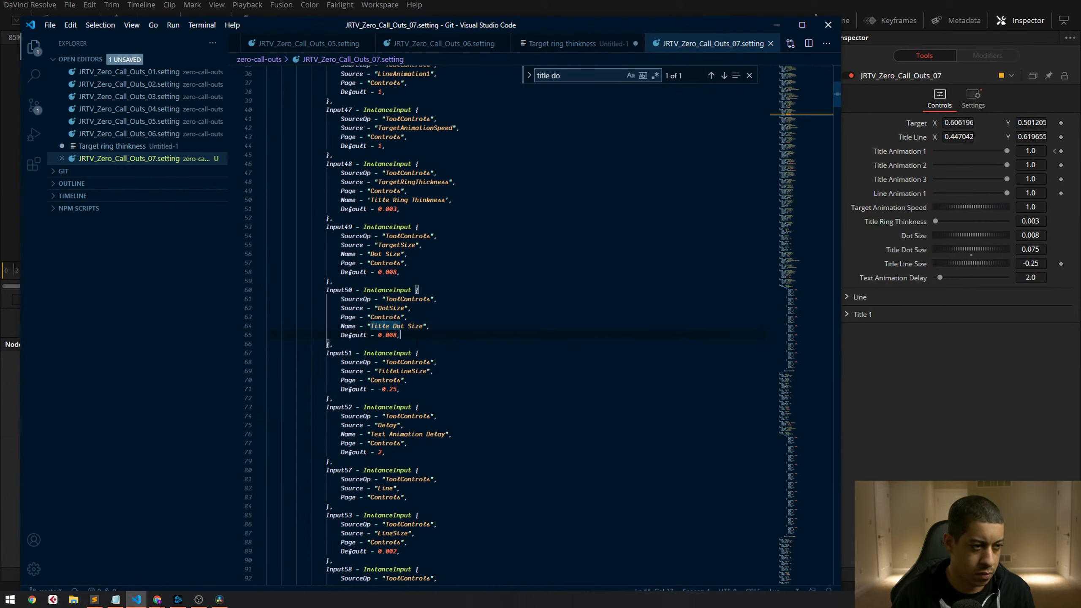
key("BackSpace")
key("BackSpace")
type("75")
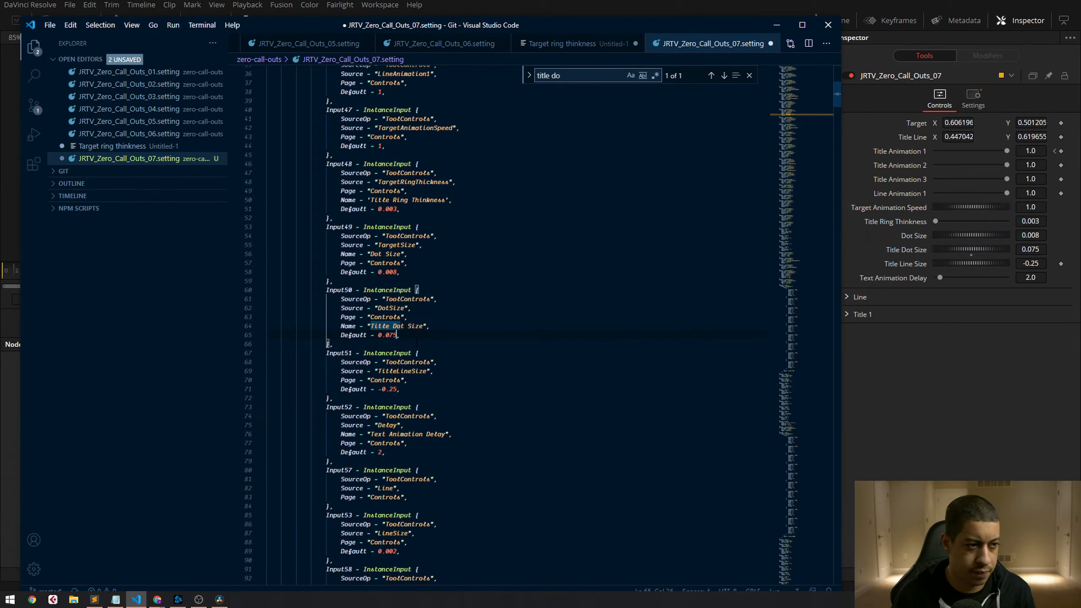
Search the version 07 settings for "DotSize" and examine its occurrences, including the default values in the UserControls line
double_click(391, 308)
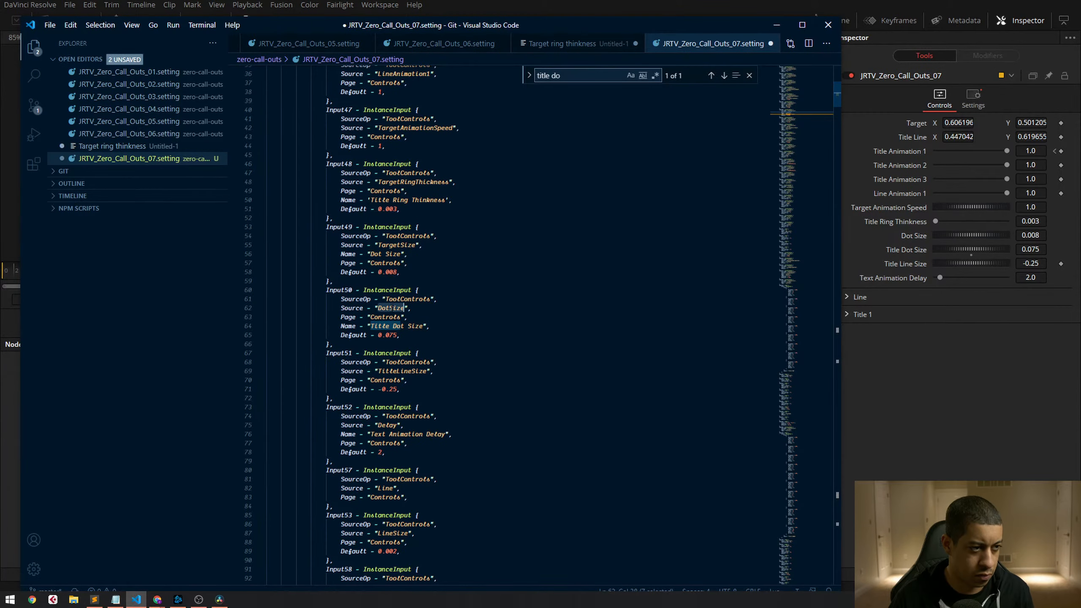
key("ctrl+f")
left_click(724, 75)
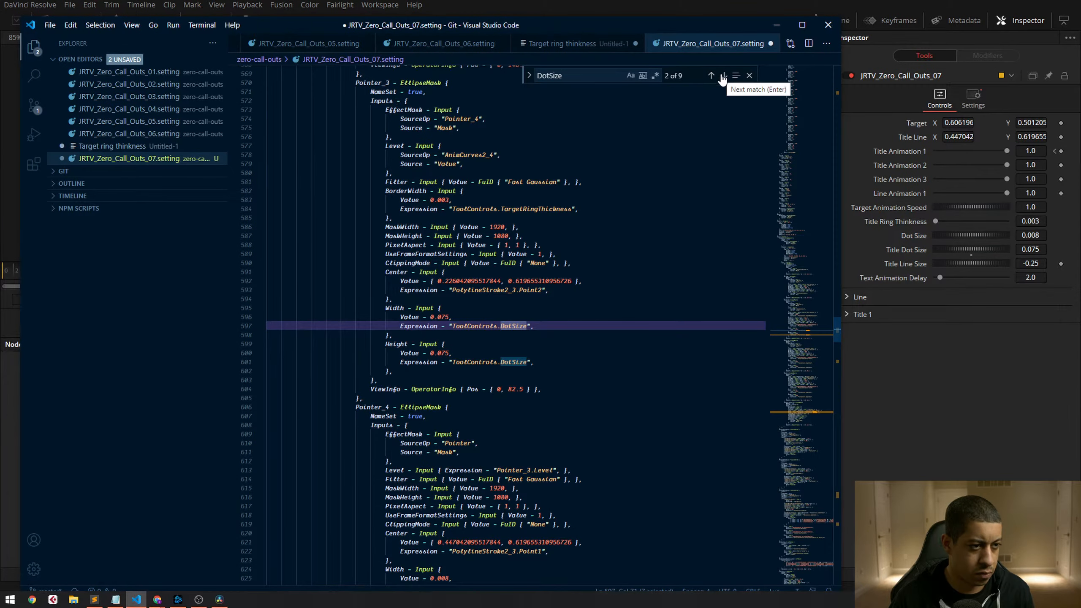
left_click(724, 75)
left_click(724, 75)
left_click(724, 75)
left_click(724, 75)
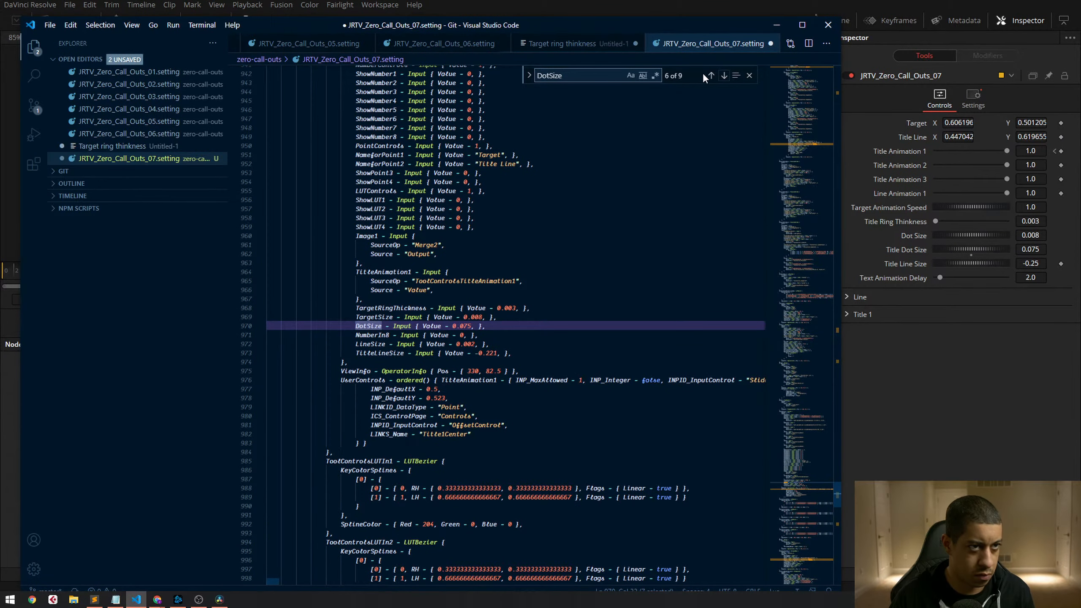
left_click(724, 75)
left_click_drag(489, 583, 501, 588)
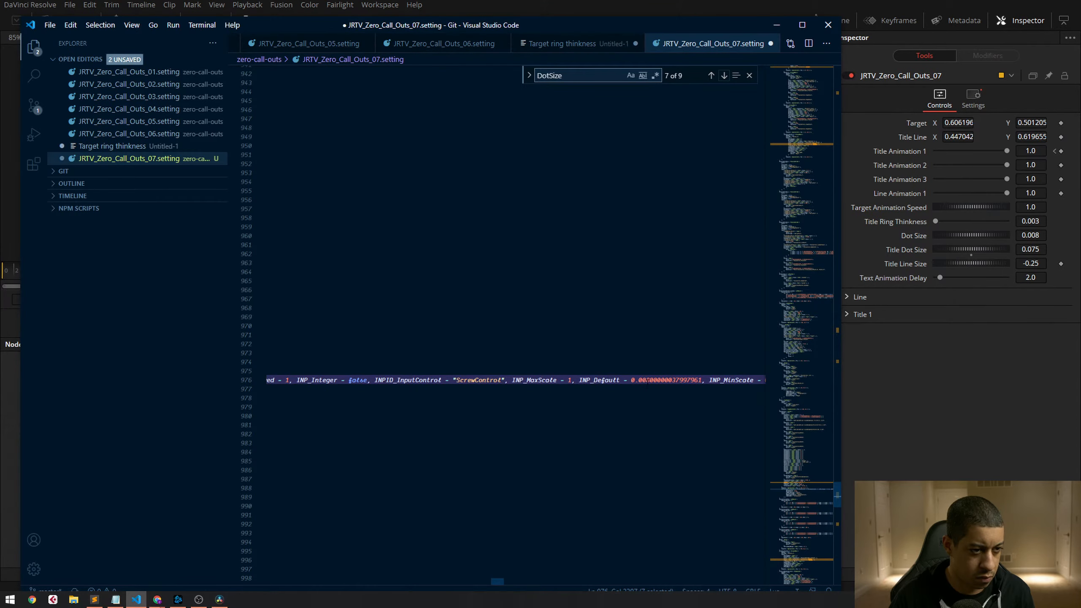
left_click(803, 24)
left_click_drag(607, 576, 561, 576)
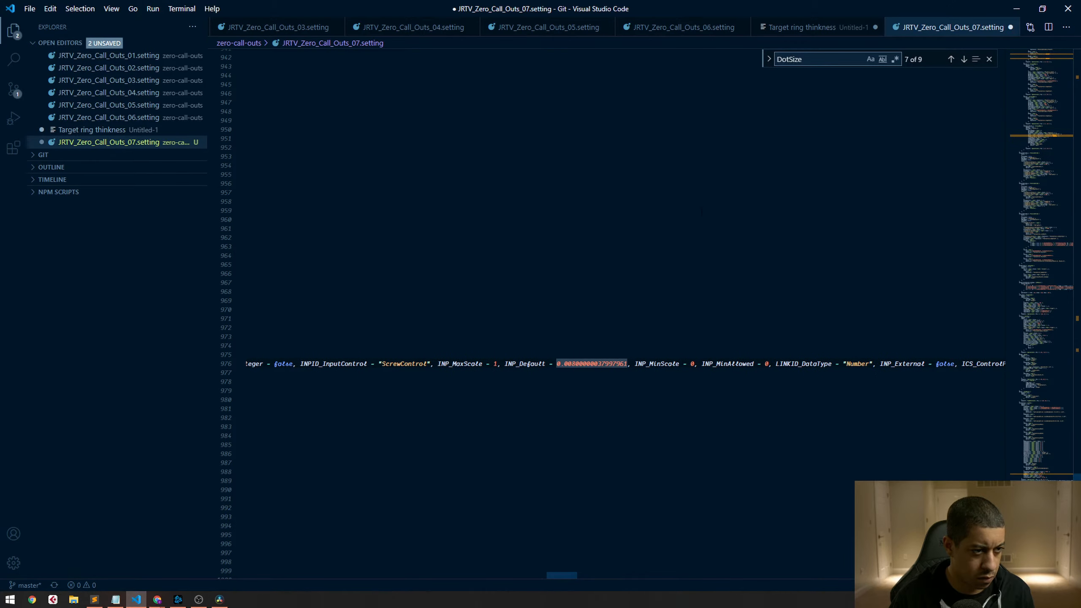
scroll(690, 390, "down", 2)
left_click_drag(556, 579, 550, 580)
left_click(952, 59)
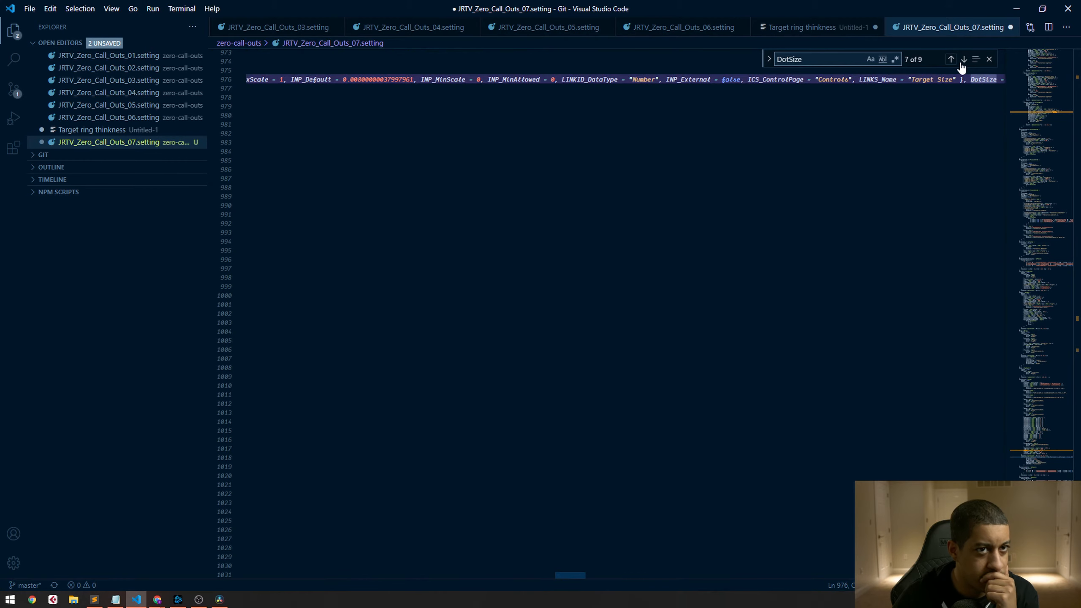
left_click(965, 60)
left_click(558, 406)
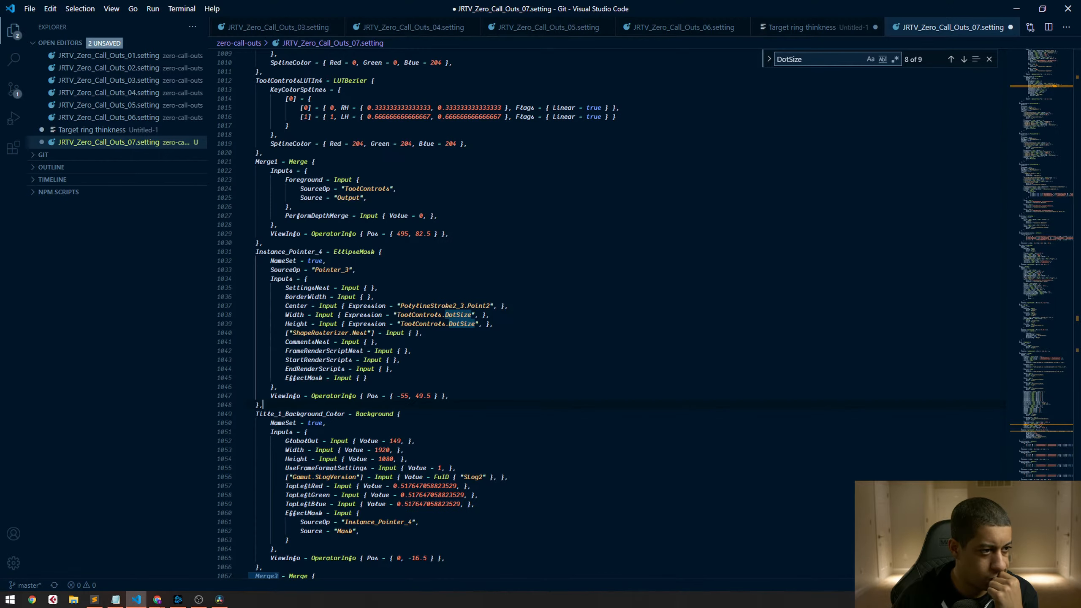
left_click(964, 60)
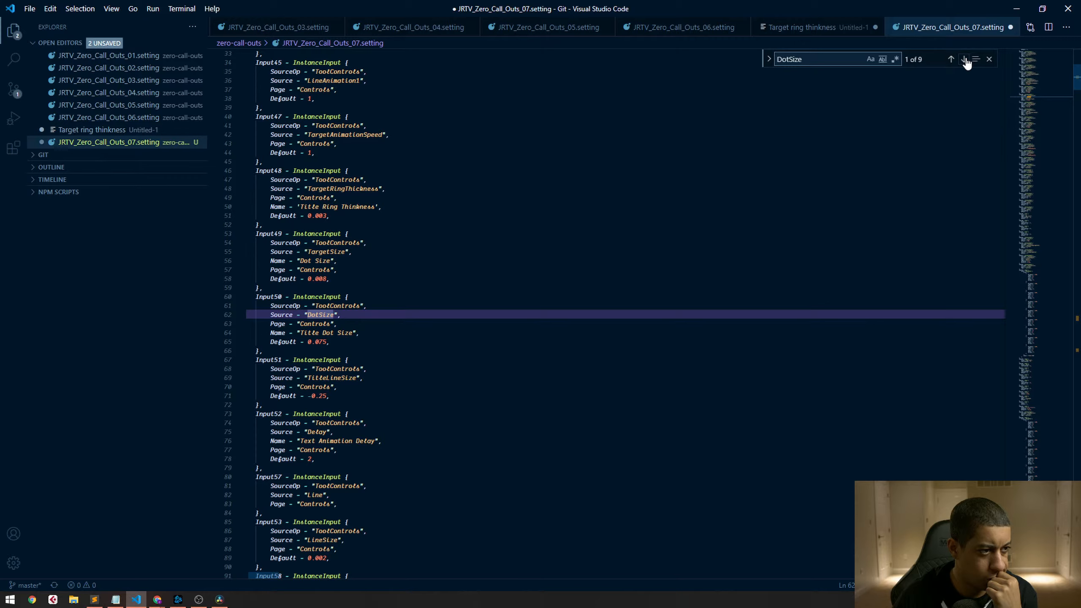
left_click(965, 60)
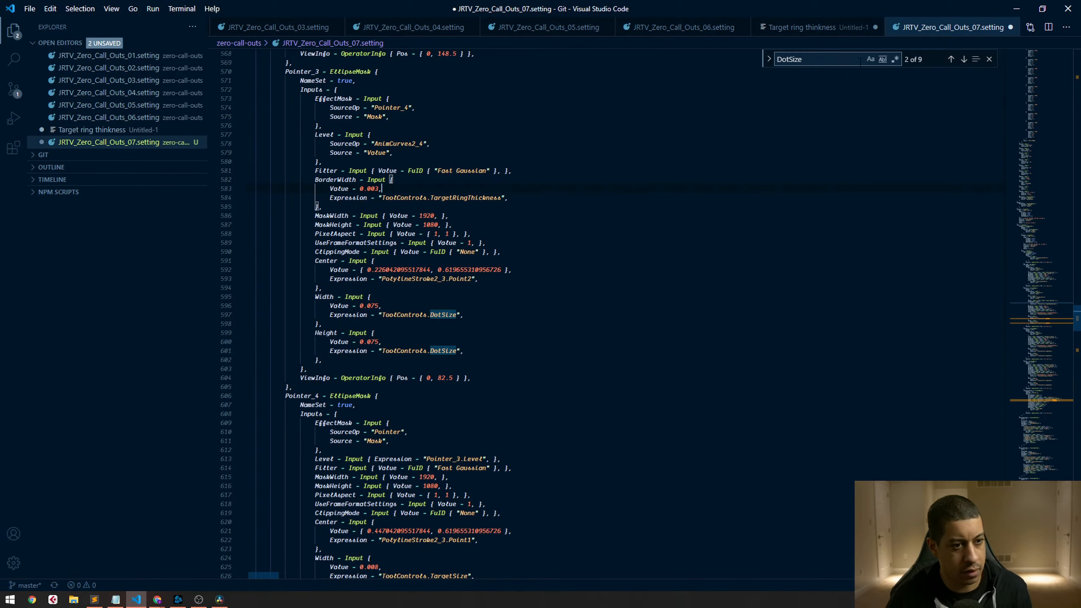
Copy the whole edited settings file and replace the group in DaVinci Resolve, connecting it between Background2 and MediaOut1
key("ctrl+a")
left_click(1017, 8)
left_click_drag(550, 398, 478, 453)
key("Delete")
key("ctrl+v")
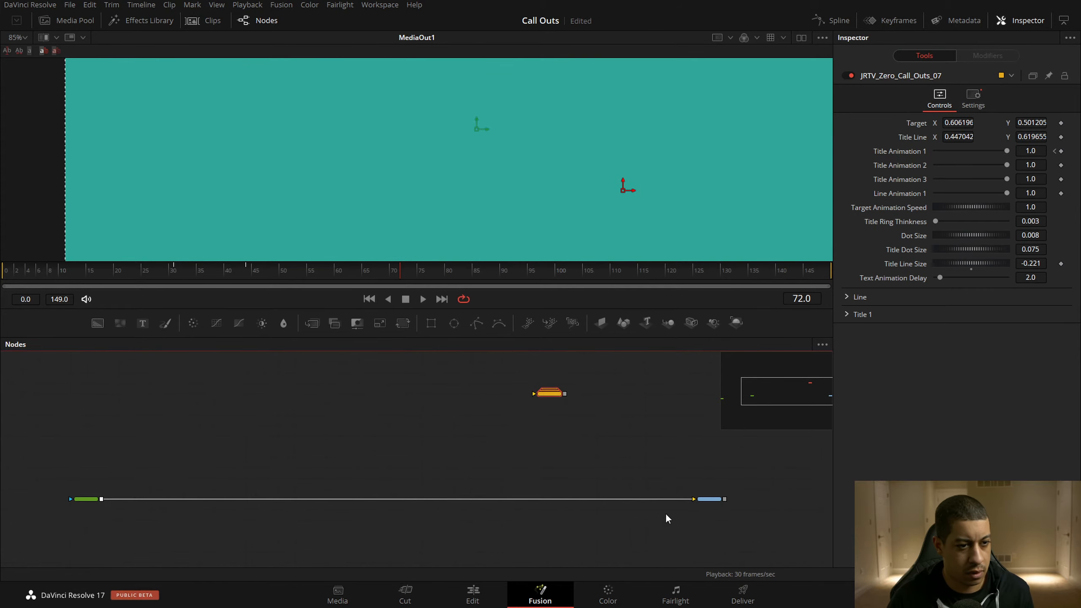
left_click_drag(665, 499, 688, 495)
left_click(504, 434)
left_click_drag(539, 395, 490, 448)
left_click(460, 359)
Copy the group's Title Line Size value and switch back to Visual Studio Code, moving its window clear of the Inspector values
left_click(1041, 263)
key("ctrl+c")
key("alt+Tab")
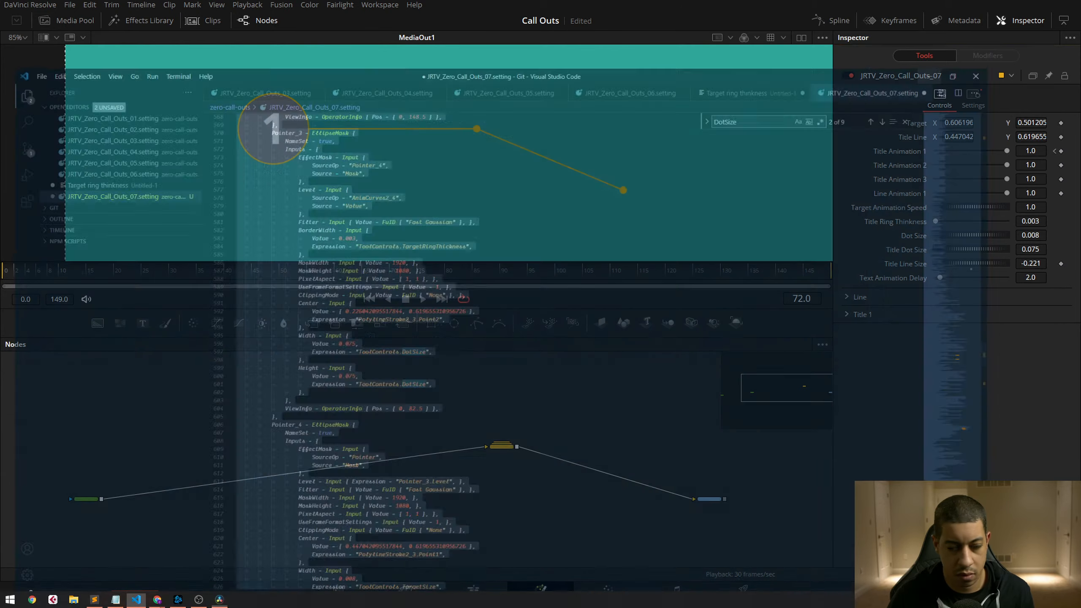
left_click_drag(738, 20, 587, 36)
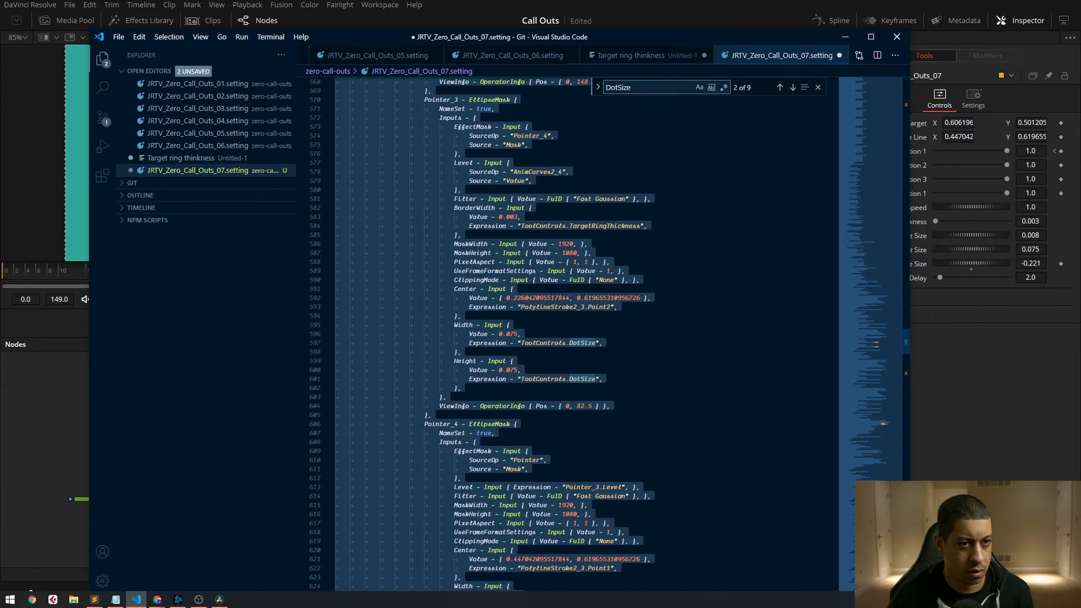
left_click_drag(718, 40, 638, 14)
left_click(605, 253)
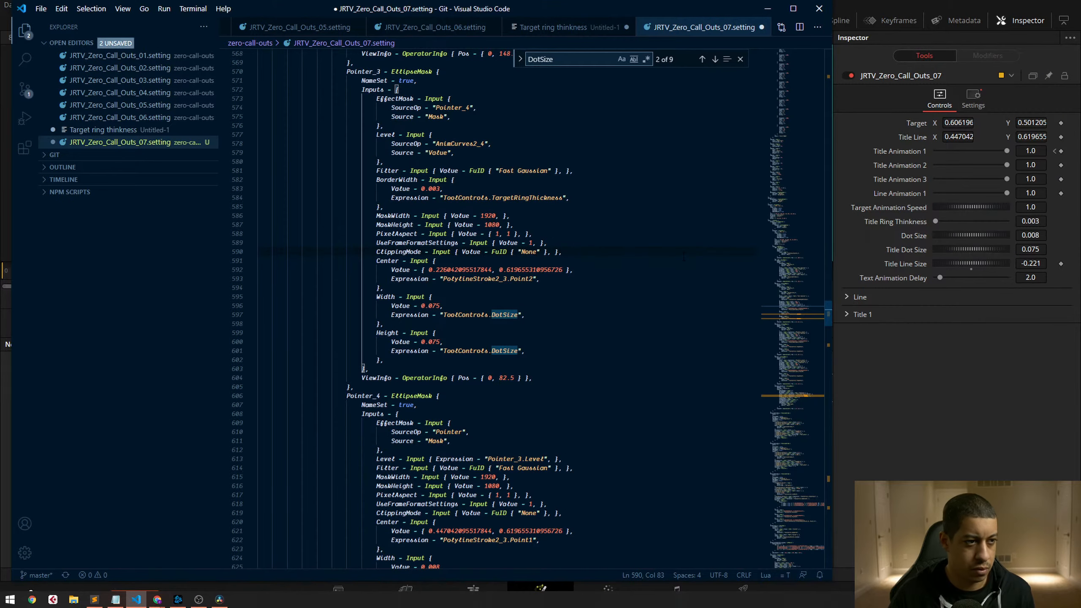
Search the version 07 settings for "title line" and look through the matches
key("ctrl+f")
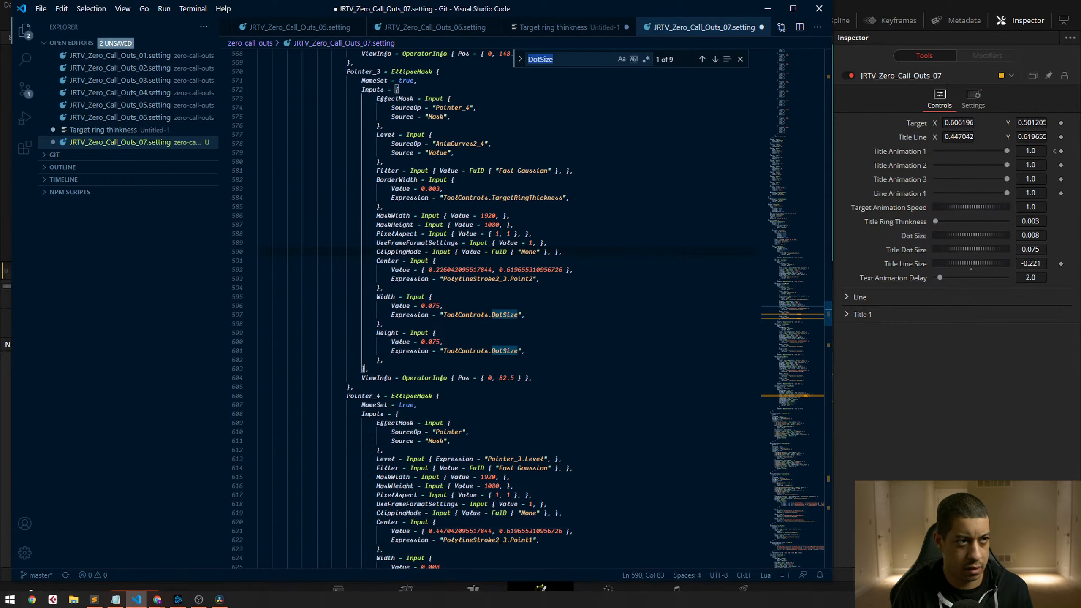
type("title lone")
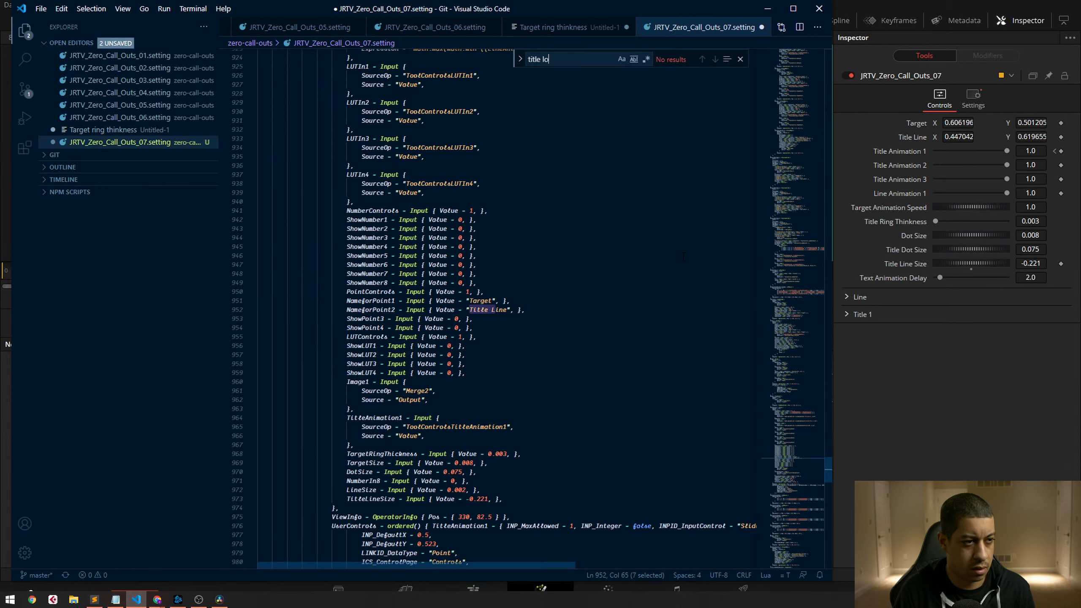
key("BackSpace")
key("BackSpace")
type("ine")
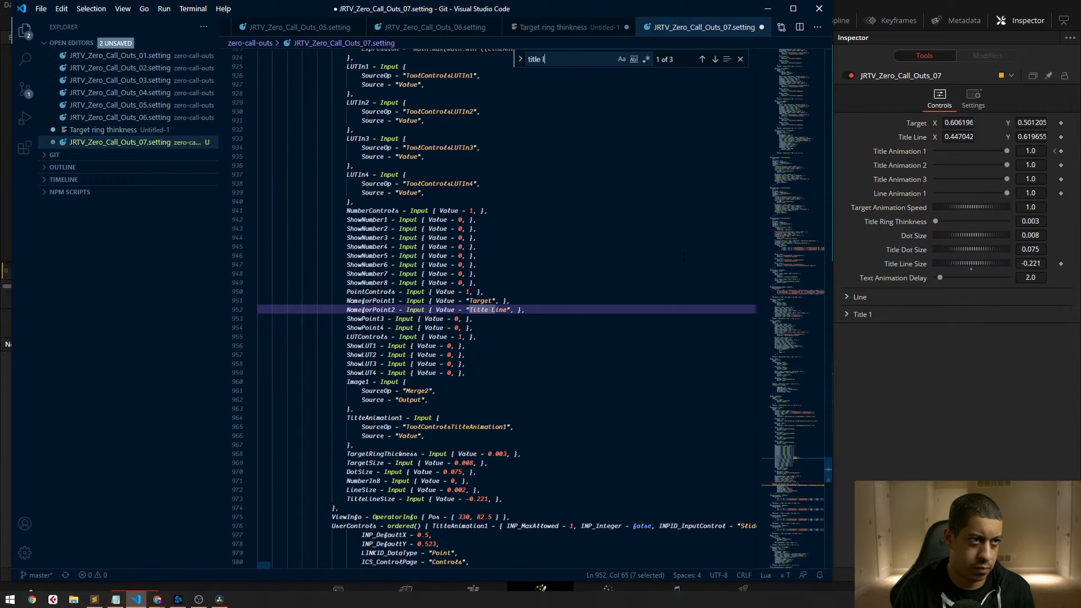
left_click(702, 59)
double_click(703, 60)
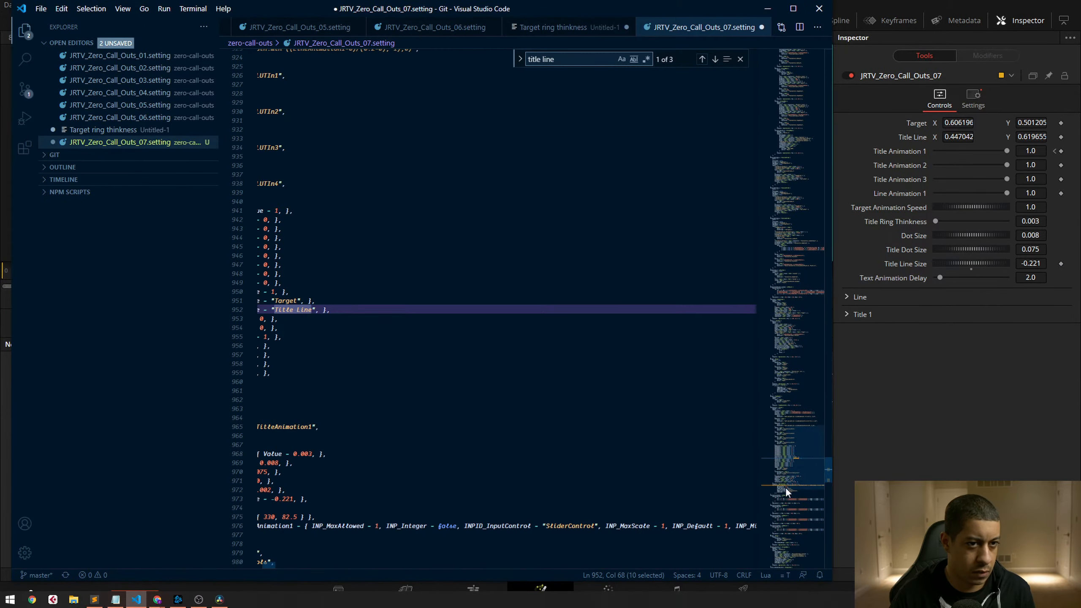
left_click_drag(787, 490, 787, 399)
left_click_drag(561, 59, 370, 76)
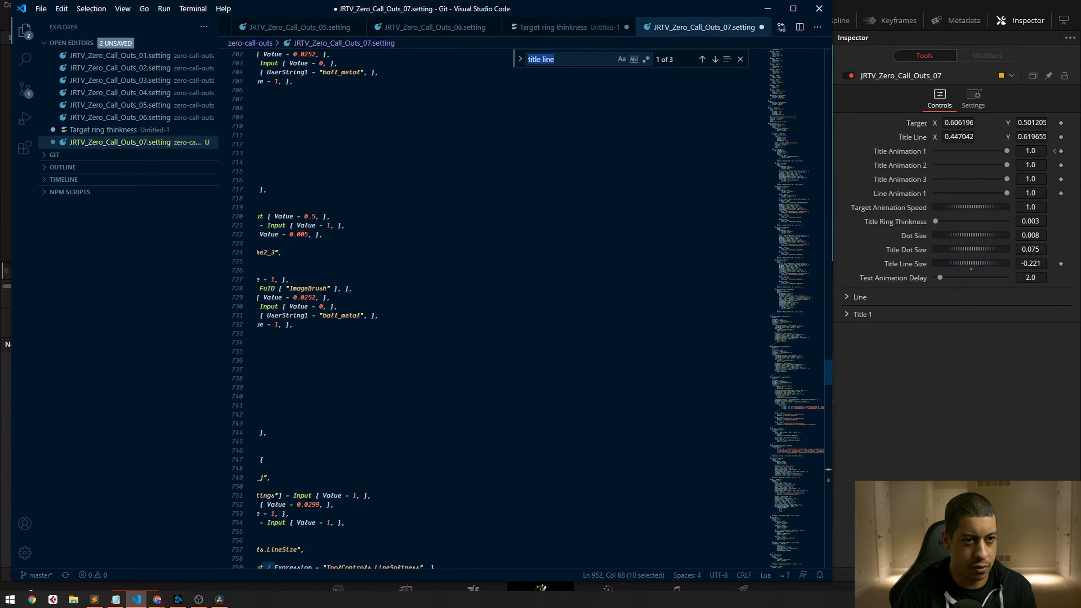
Search for "title do" and replace the TitleLineSize input's default with -0.221
type("title do")
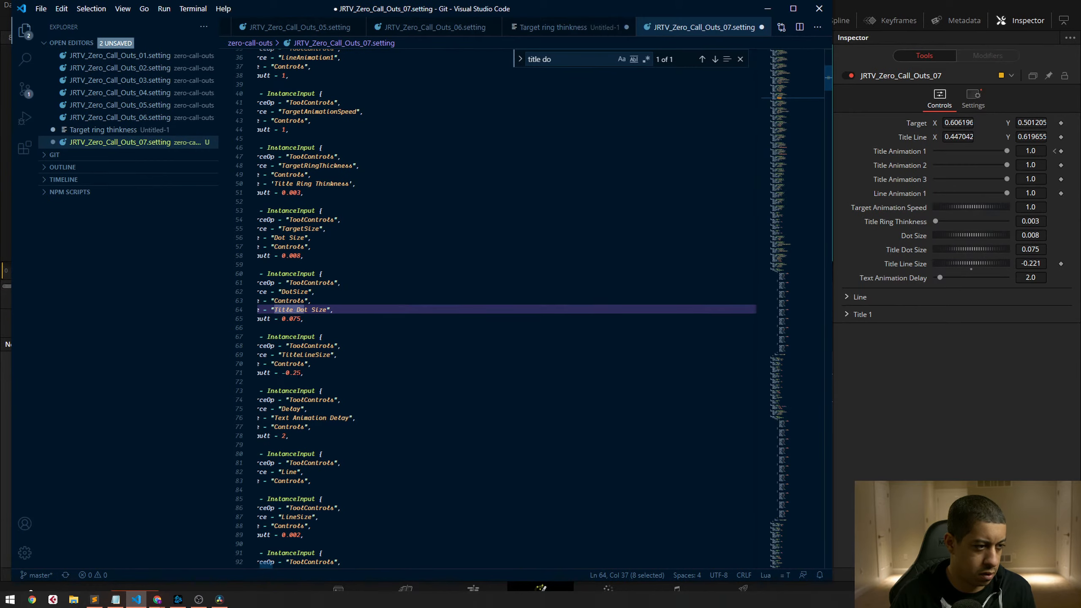
double_click(287, 373)
key("ctrl+v")
left_click(452, 309)
Copy the whole updated version 07 settings and paste them in DaVinci Resolve in place of the existing group
key("ctrl+a")
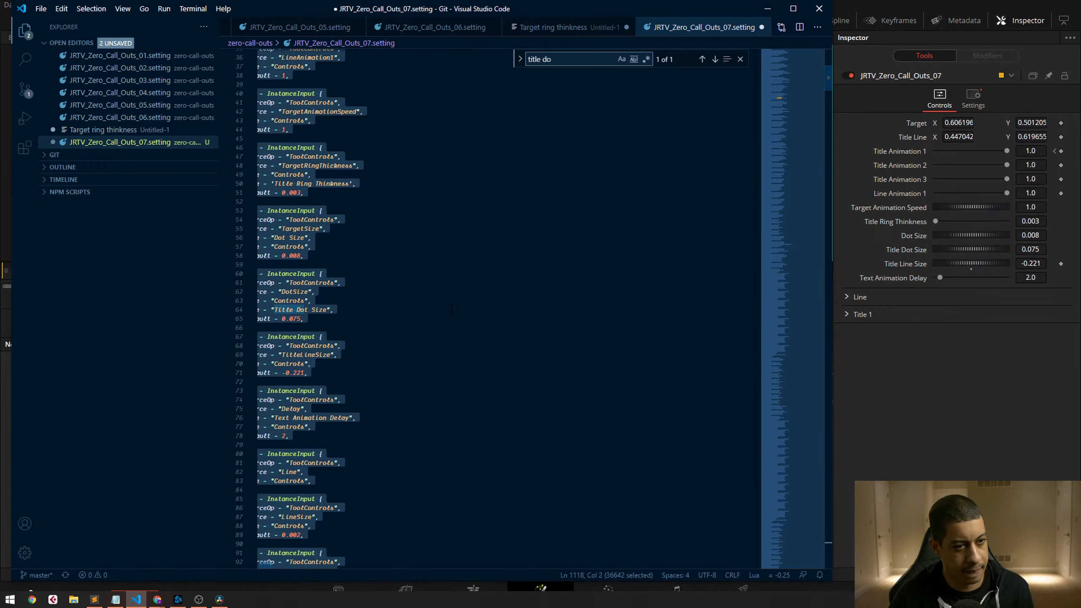
left_click(844, 498)
left_click_drag(438, 404, 604, 503)
key("Delete")
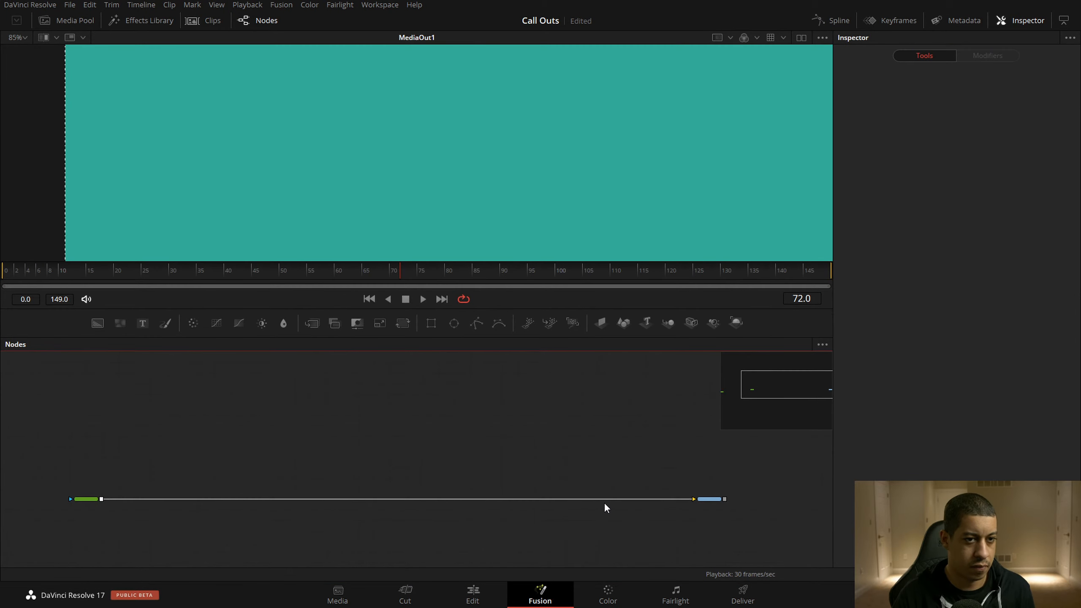
key("ctrl+v")
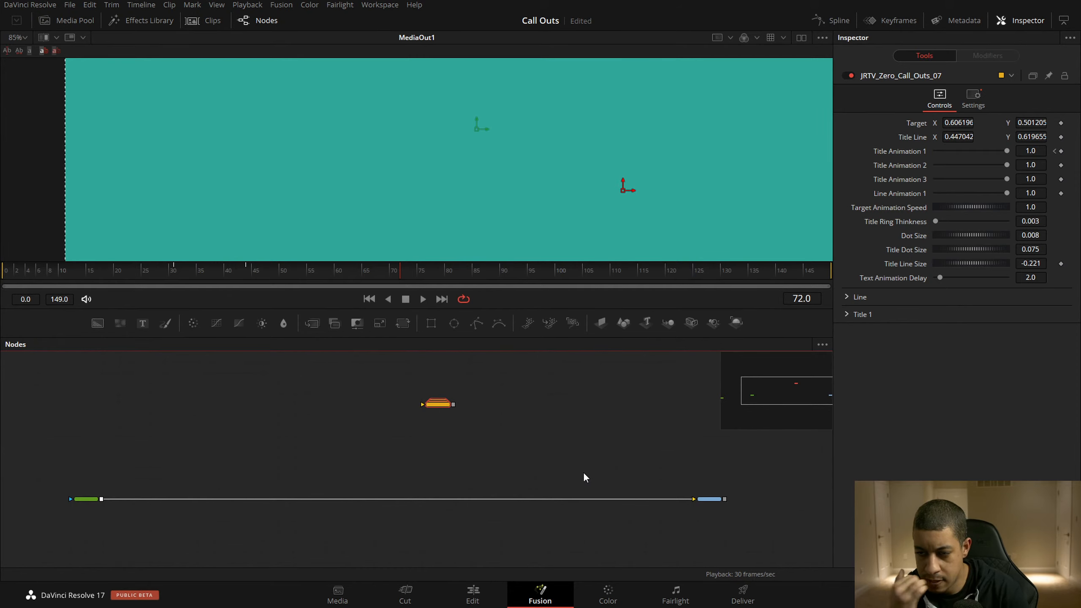
Connect the pasted group between Background2 and MediaOut1, move it closer to the node line, and save the project
mouse_move(692, 499)
left_mouse_down()
mouse_move(435, 443)
mouse_move(439, 405)
mouse_move(694, 500)
left_mouse_up()
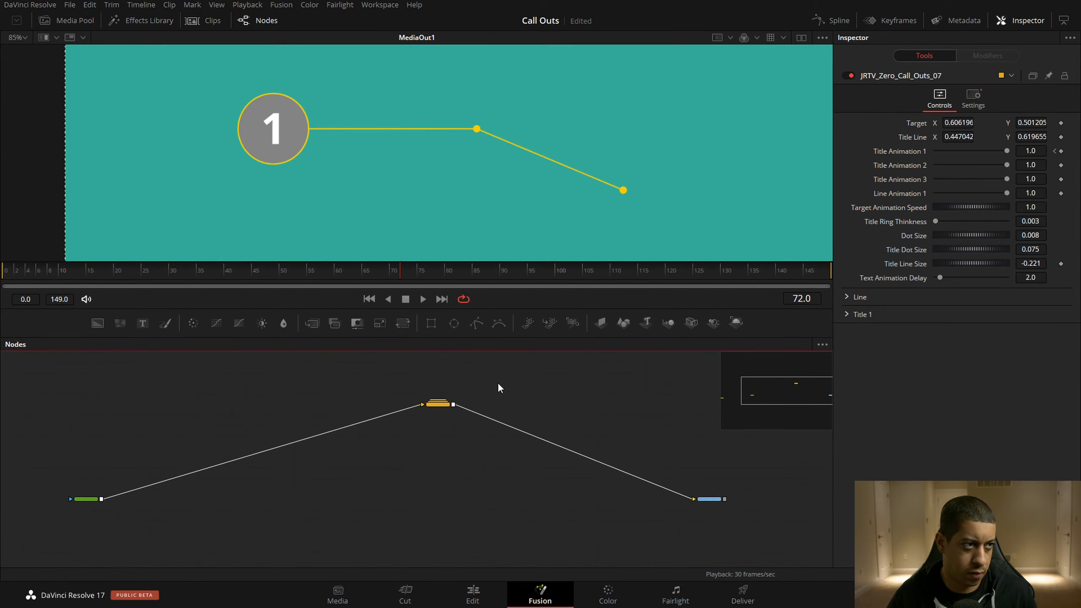
left_click_drag(439, 404, 485, 456)
left_click(663, 462)
key("ctrl+s")
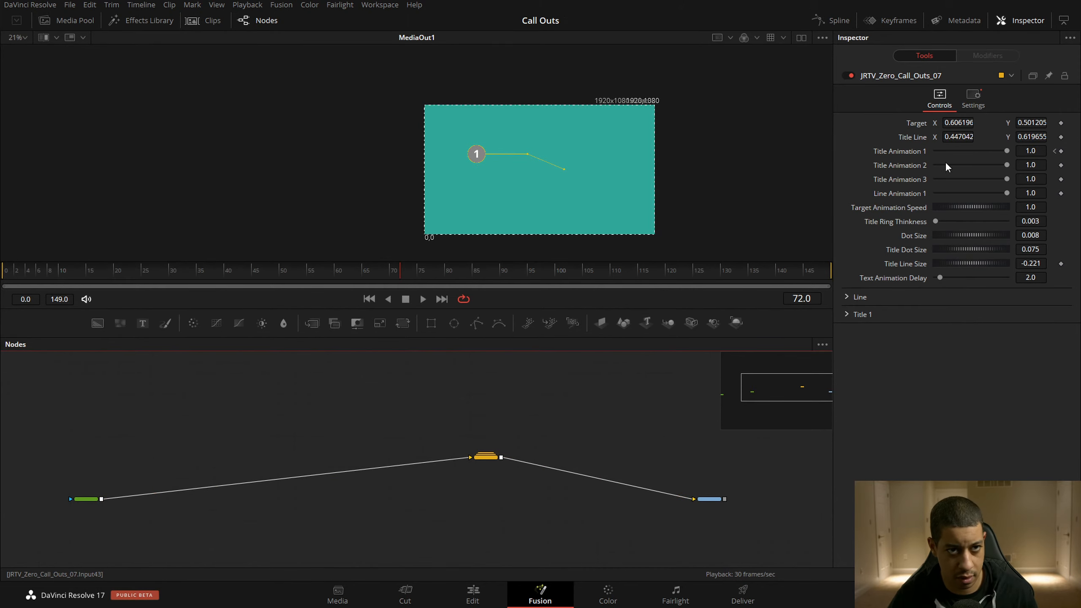
Select the group and move its Target point to about 0.623, 0.193 and its Title Line point to about 0.452, 0.502
left_click(906, 156)
left_click(486, 456)
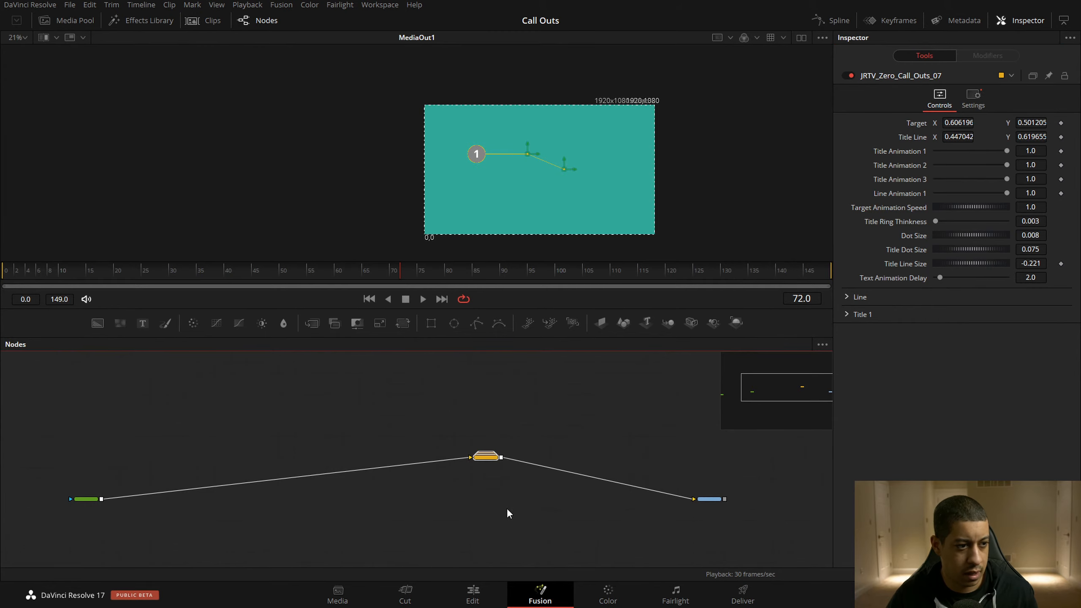
left_click(631, 420)
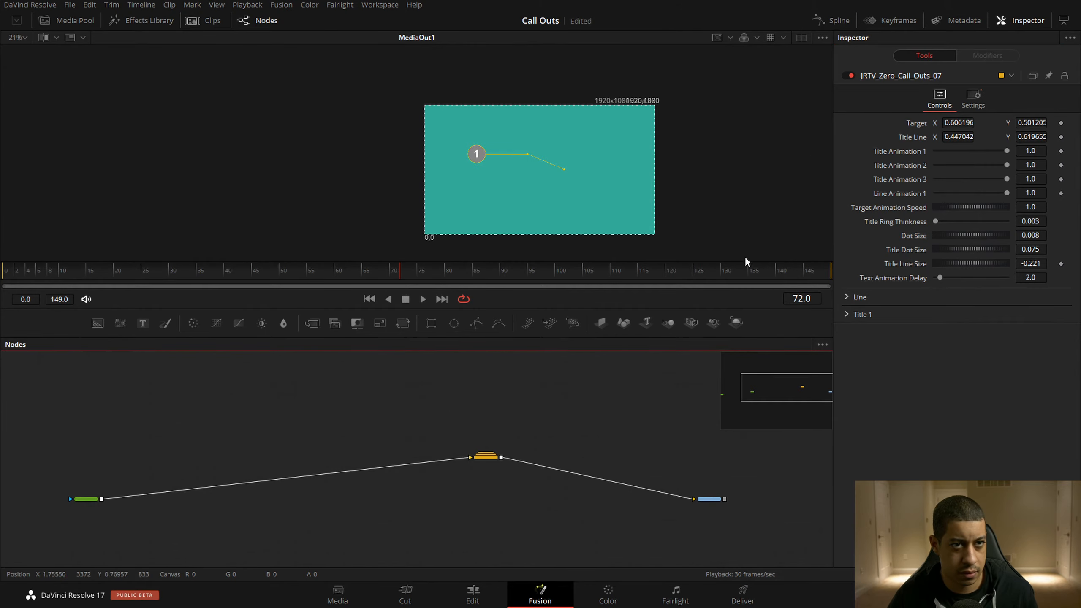
left_click(486, 457)
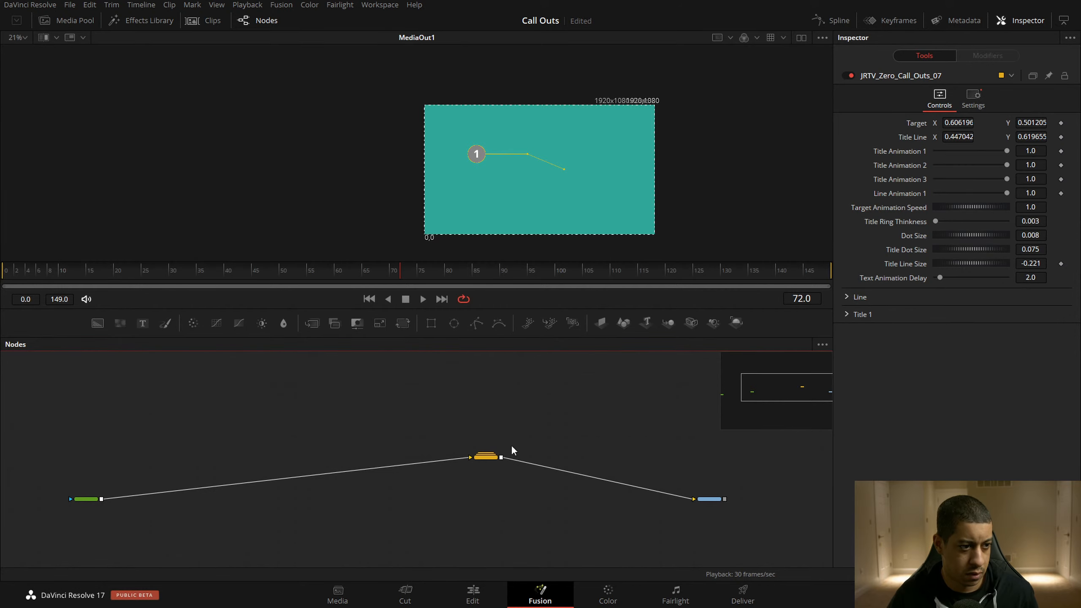
left_click_drag(529, 152, 576, 206)
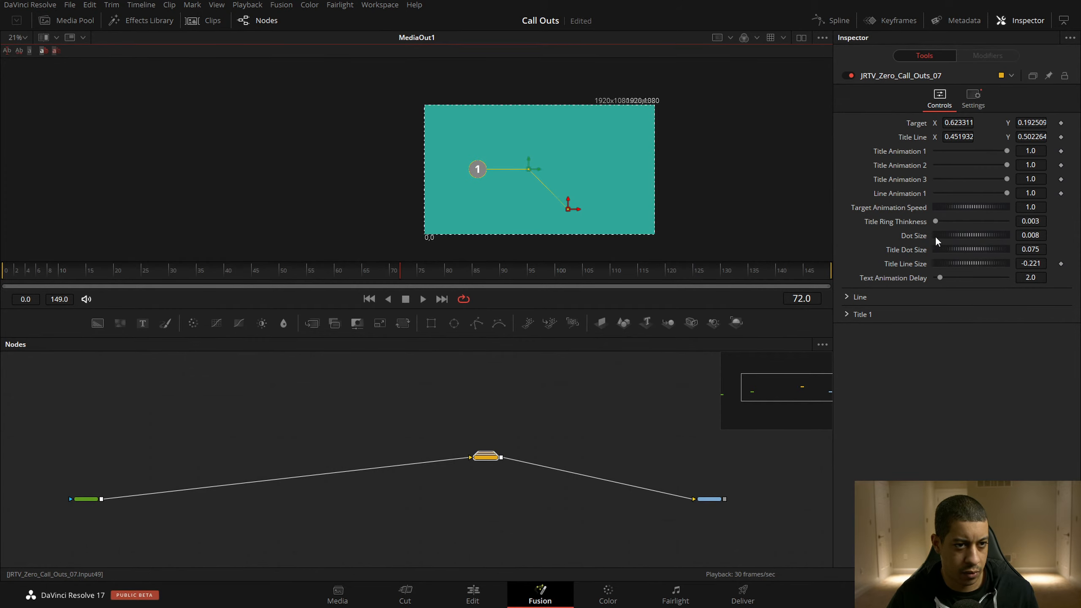
Set Title Line Size to about 0.098 and move Target to about 0.352, 0.249 and Title Line to about 0.525, 0.598
left_click_drag(946, 264, 954, 263)
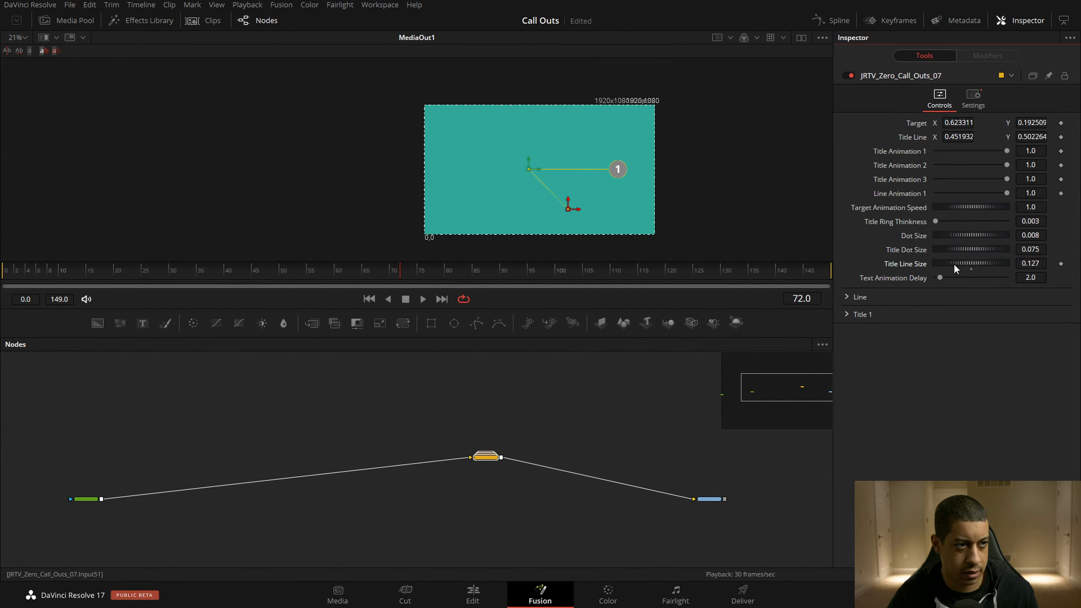
left_click_drag(570, 209, 545, 157)
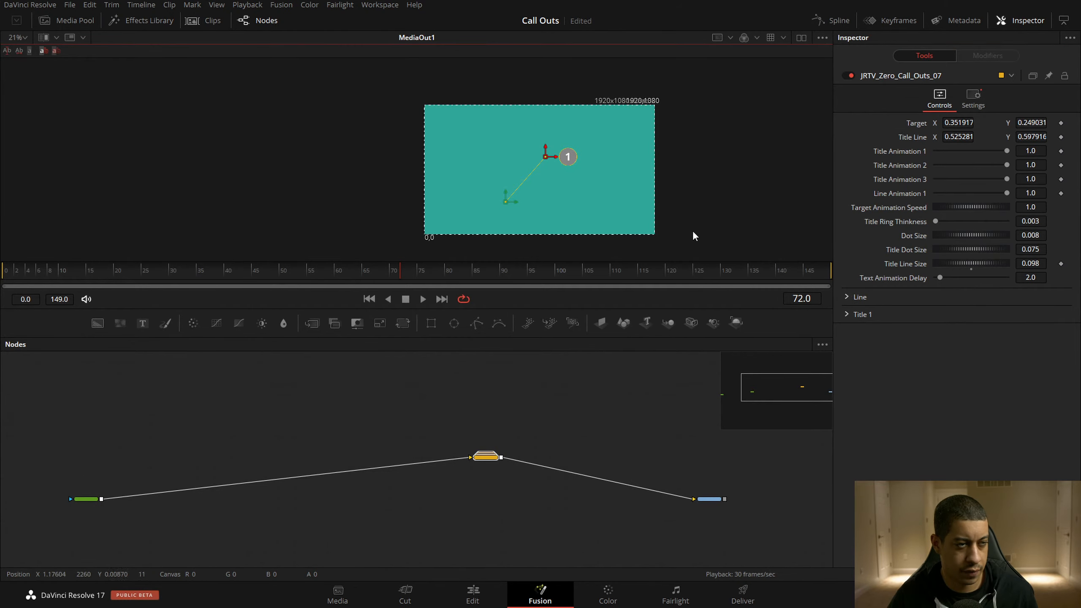
scroll(542, 139, "up", 1)
scroll(566, 194, "up", 1)
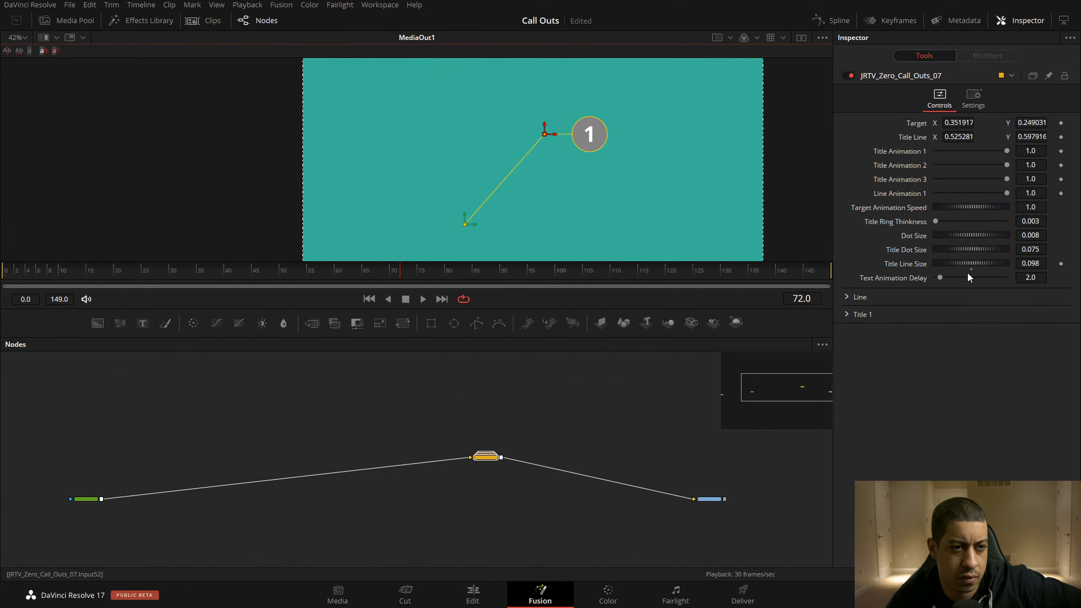
Set Line Size to 0.008, Line Softness to 0.0, Dot Size to 0.037, Title Ring Thickness to 0.024 and Title Line Size to 0.301
left_click(872, 298)
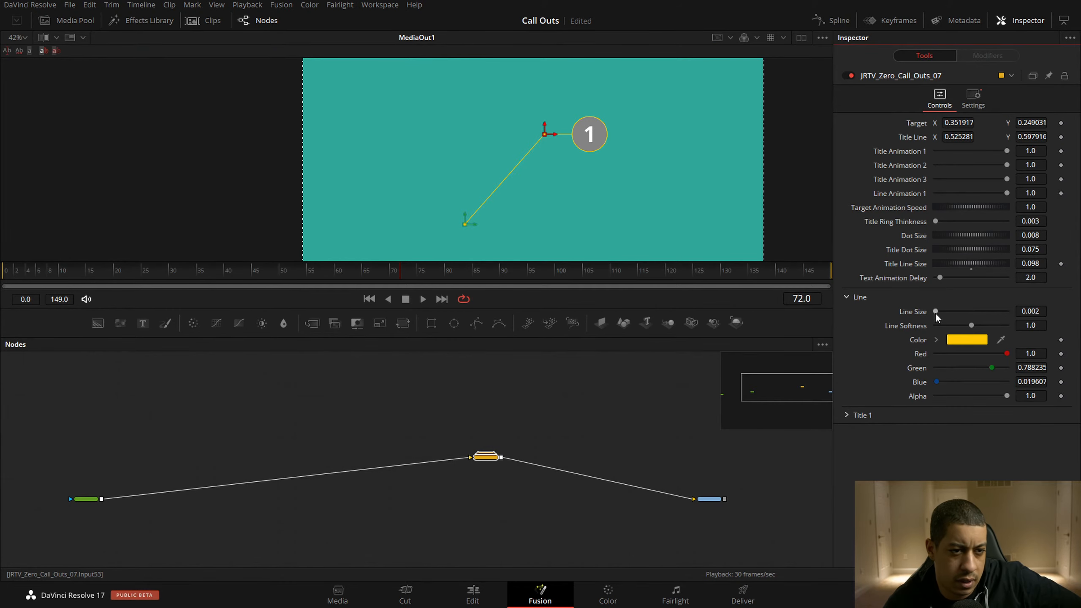
mouse_move(936, 311)
left_mouse_down()
mouse_move(1006, 330)
mouse_move(921, 331)
mouse_move(936, 311)
left_mouse_up()
left_click(645, 412)
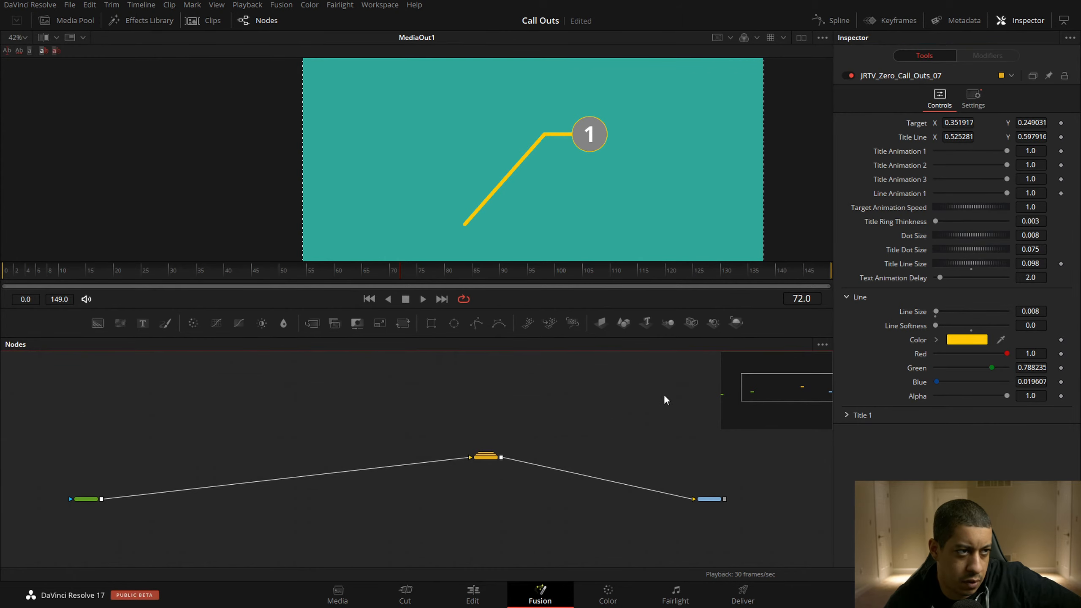
left_click_drag(966, 236, 969, 236)
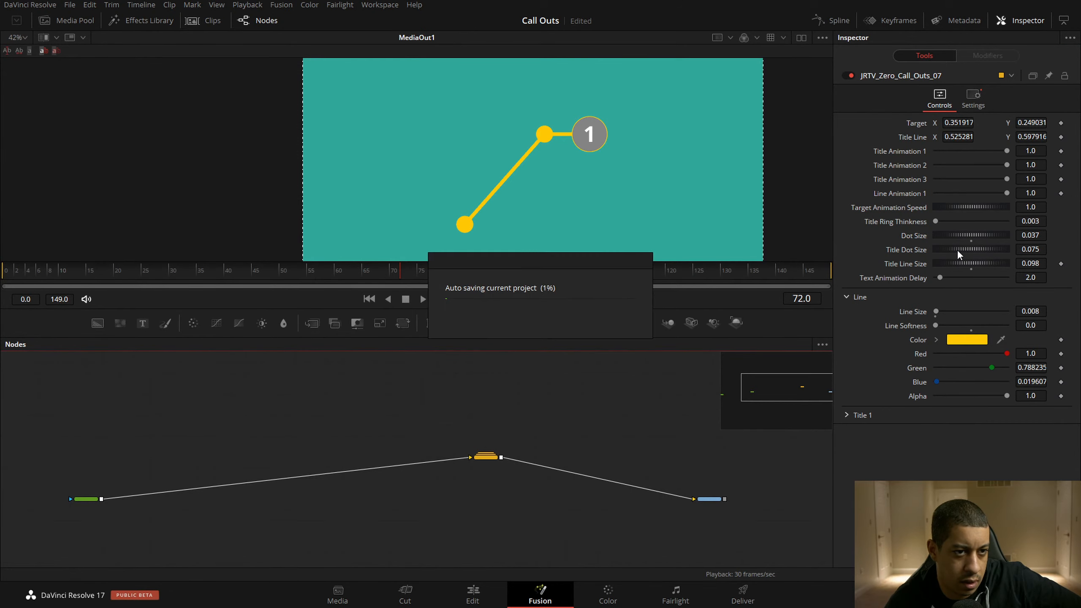
left_click_drag(937, 222, 937, 223)
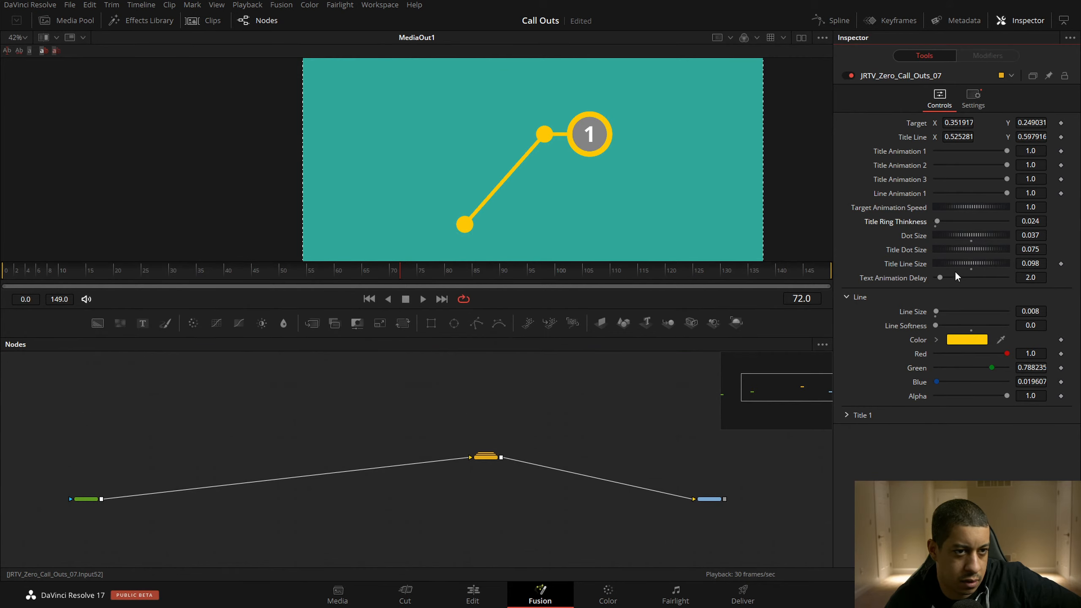
left_click_drag(958, 263, 961, 263)
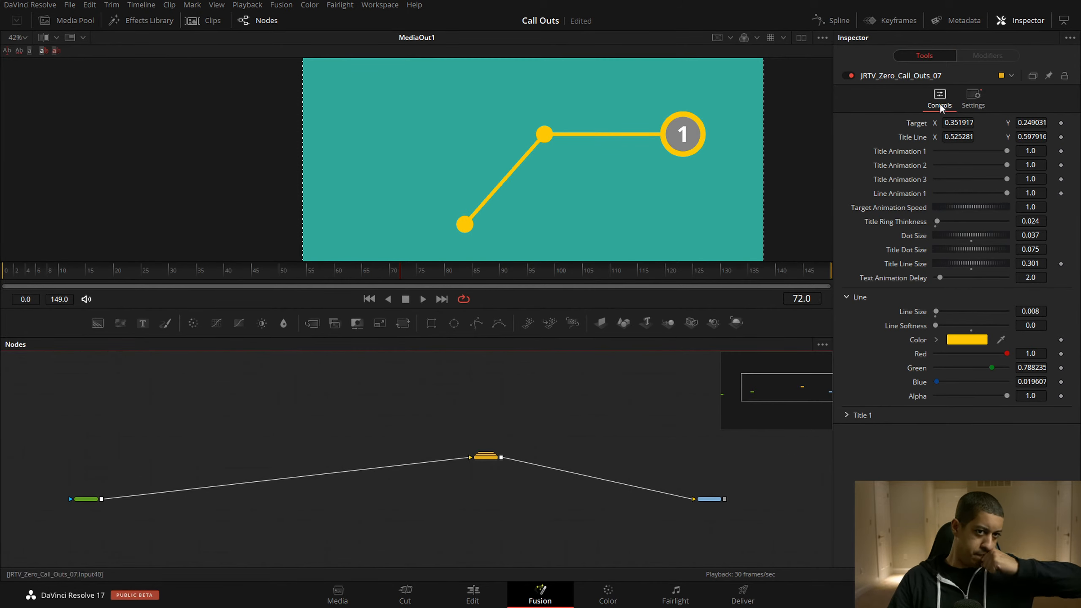
Set Title Animation 1 to 0.0, keyframe Line Animation 1 from 0.0 at frame 10 to 1.0 at frame 30, and play it back
left_click_drag(1007, 193, 953, 192)
left_click_drag(1007, 151, 935, 151)
left_click_drag(935, 193, 926, 191)
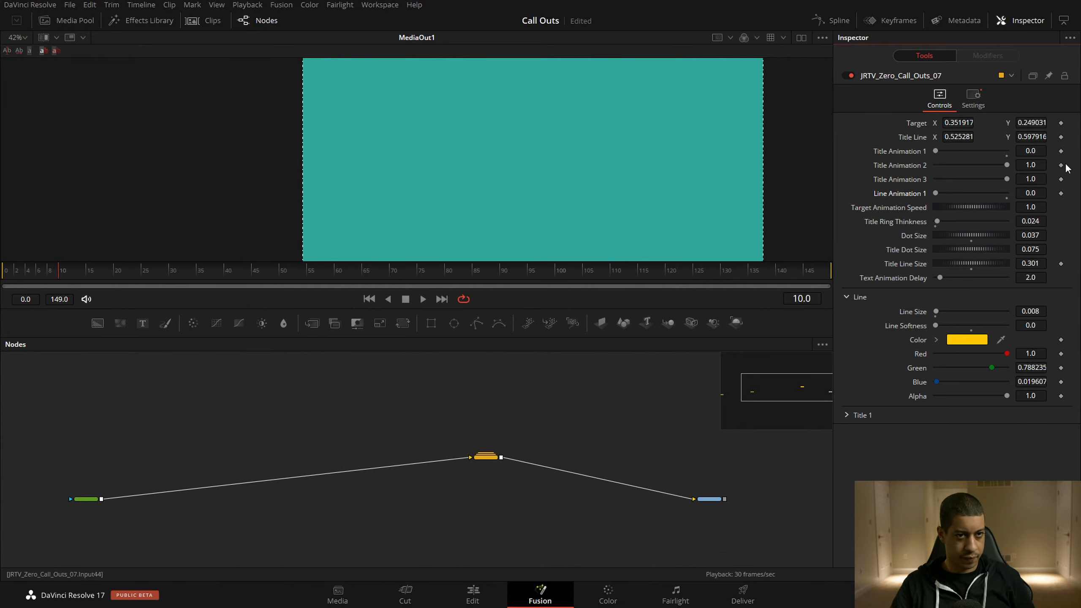
left_click(1061, 194)
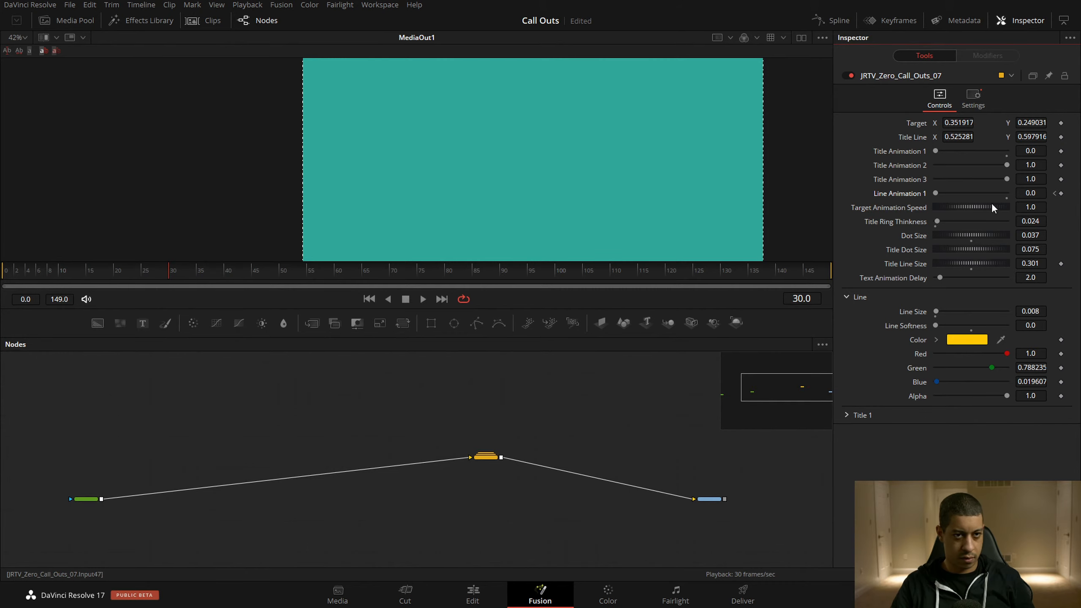
left_click(59, 270)
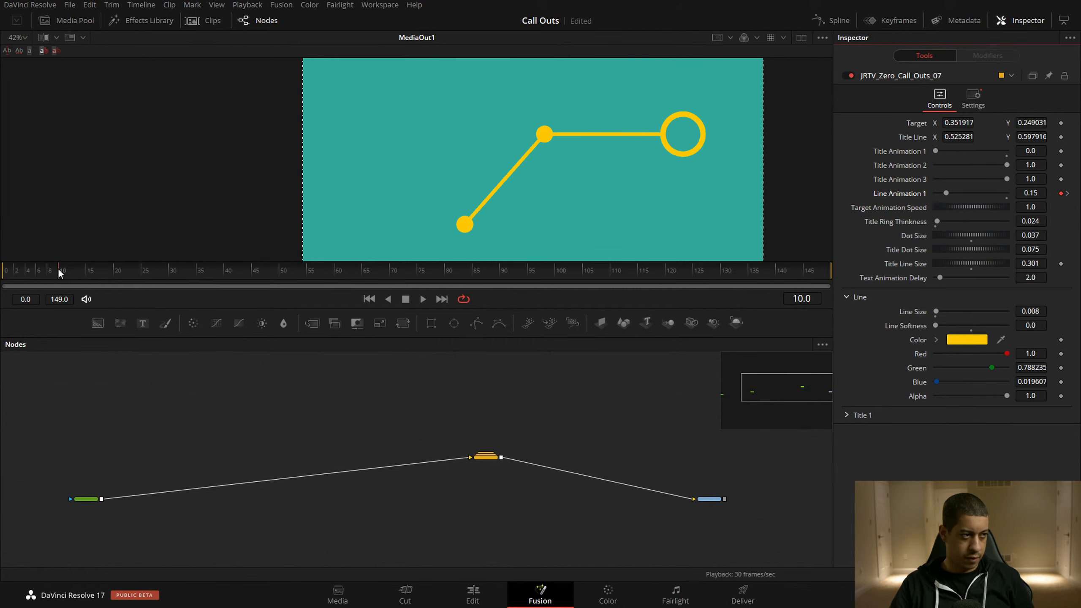
left_click(424, 299)
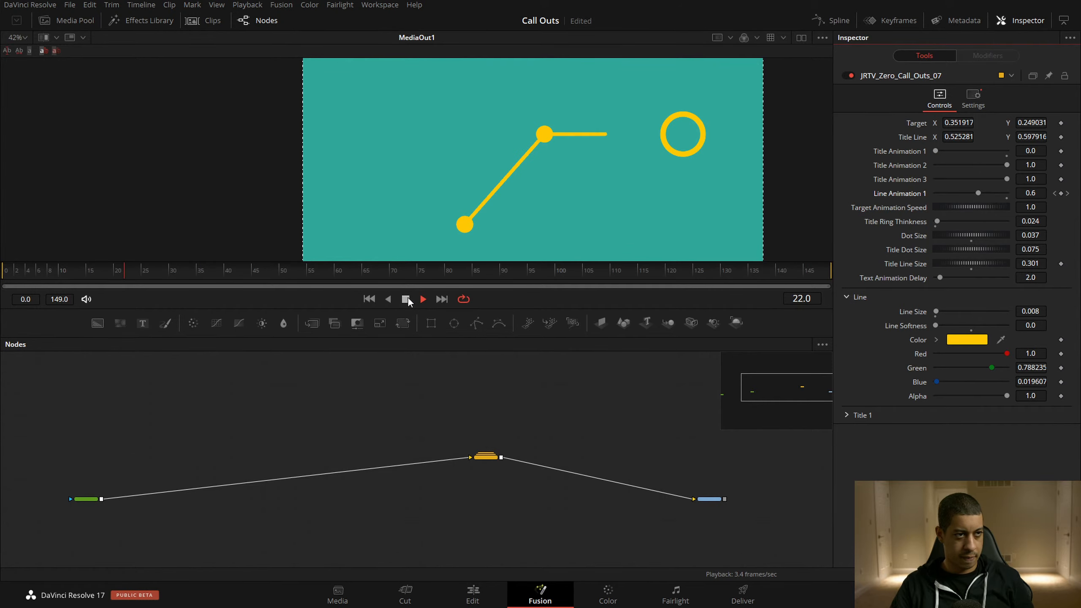
left_click(406, 299)
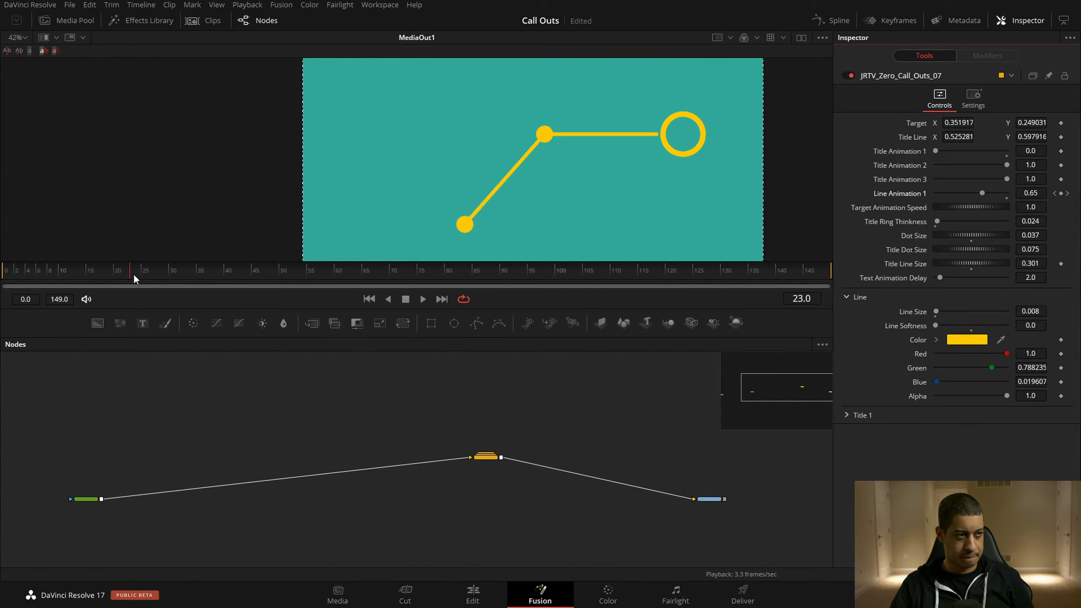
Keyframe Title Animation 1 from 0.0 at frame 23 to 1.0 at frame 33 and play the animation from about frame 10
left_click(1061, 150)
left_click_drag(133, 272, 177, 275)
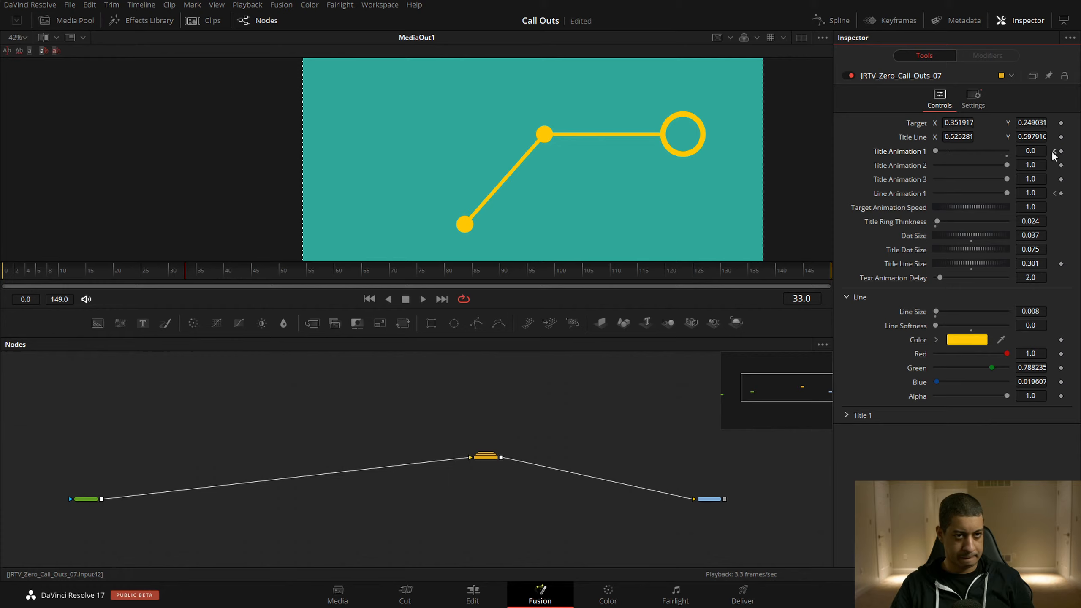
left_click(1007, 156)
left_click_drag(147, 276, 75, 277)
key("space")
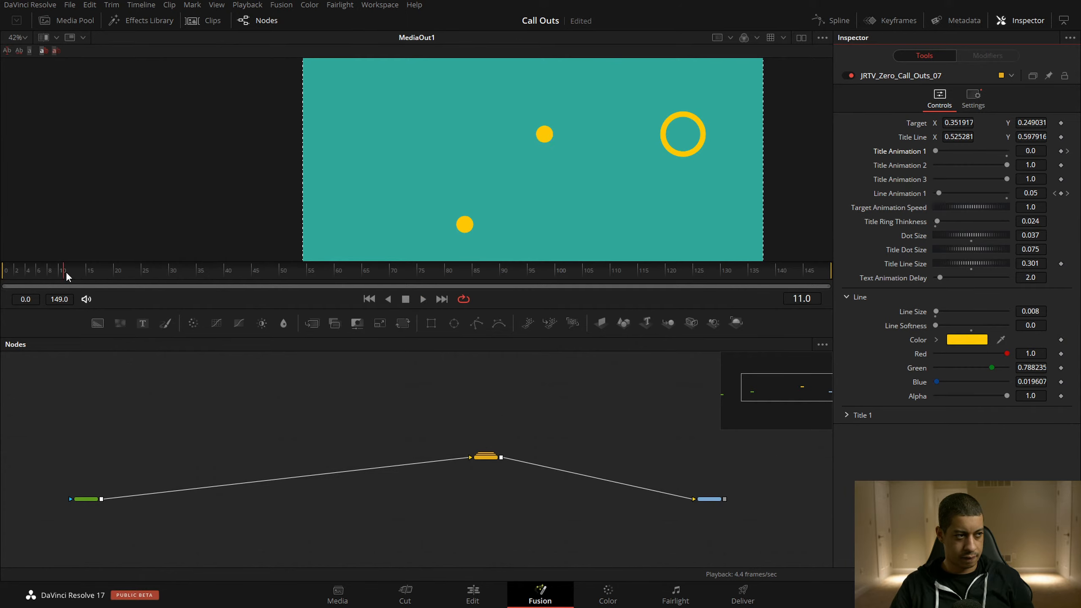
key("space")
Save the project, then open the console, clear its messages and close it
key("ctrl+s")
key("shift+0")
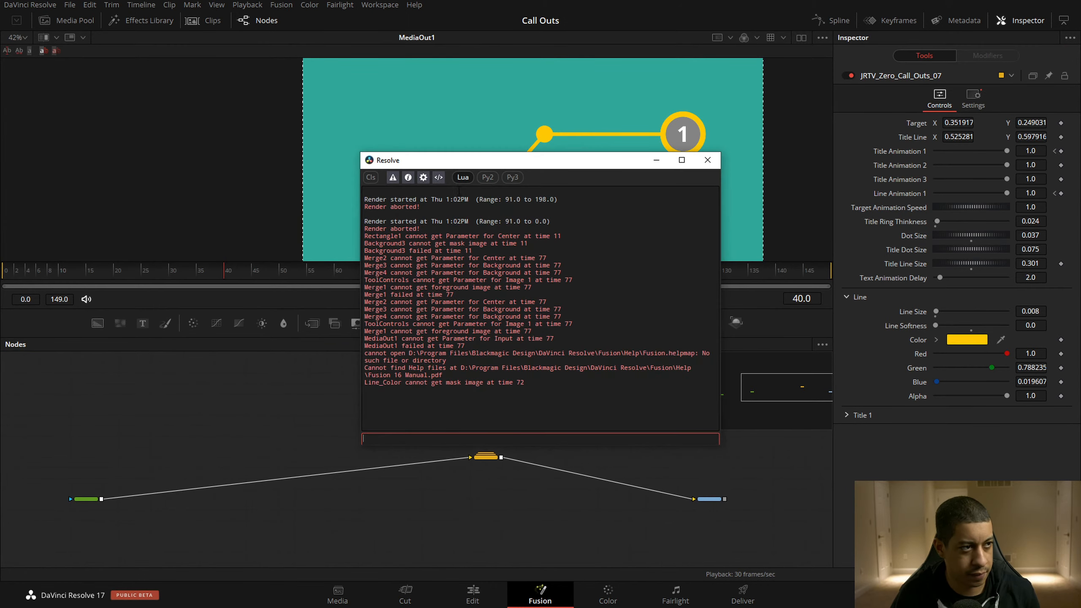
left_click(373, 179)
left_click(718, 161)
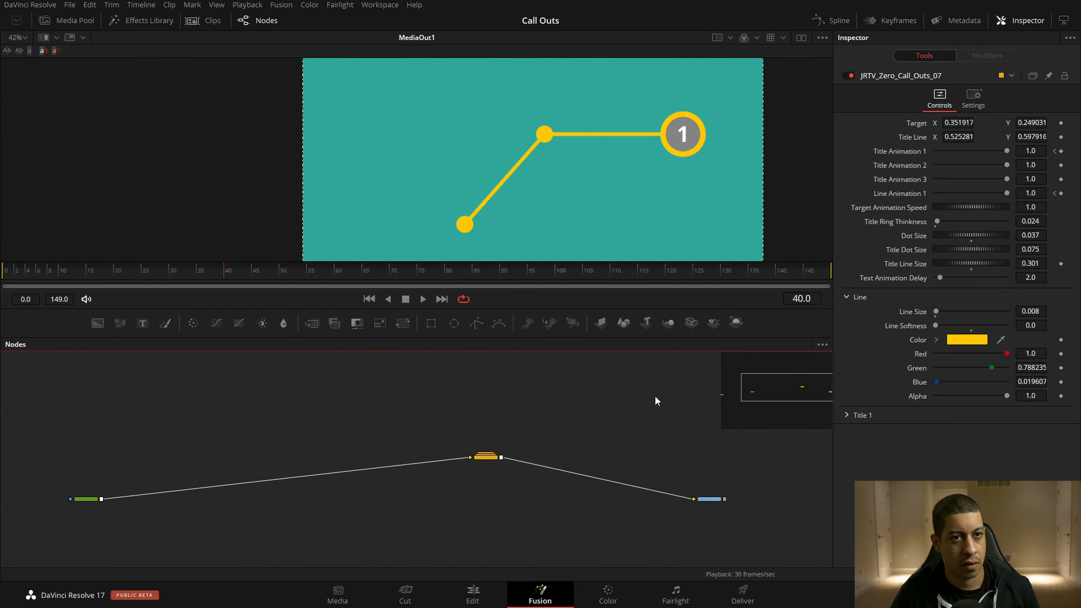
Replace the tested group with a freshly pasted version 07 copy and move it closer to the node line
left_click_drag(533, 369, 398, 495)
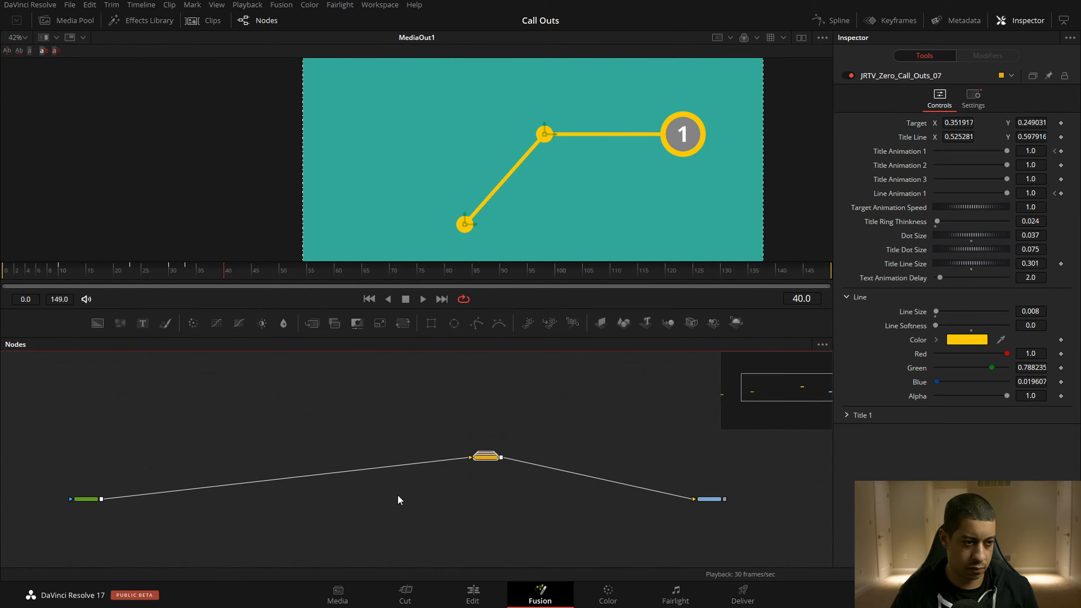
key("Delete")
key("ctrl+v")
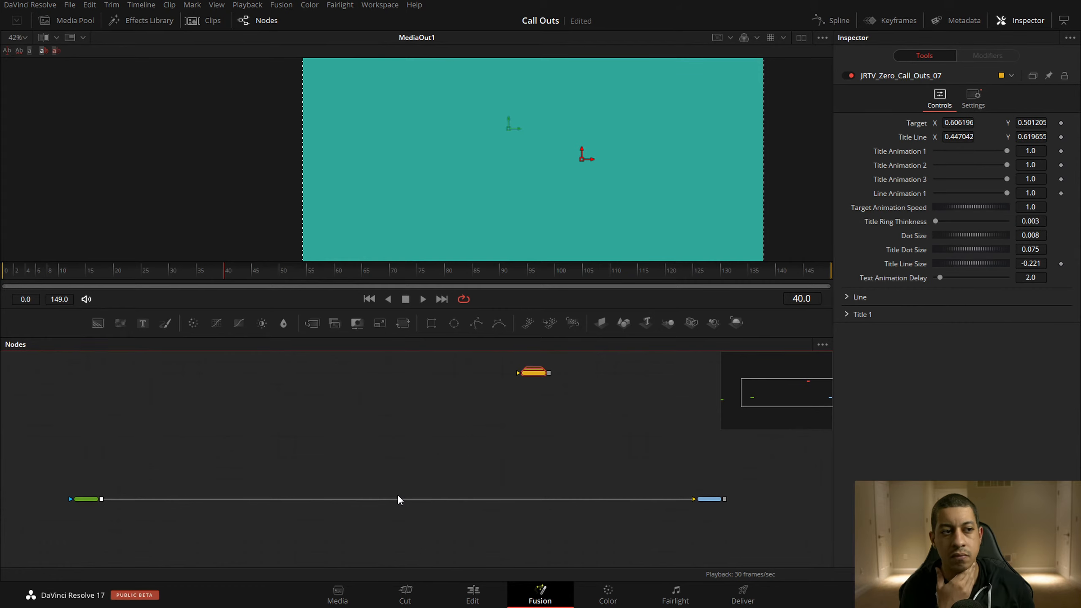
left_click(612, 398)
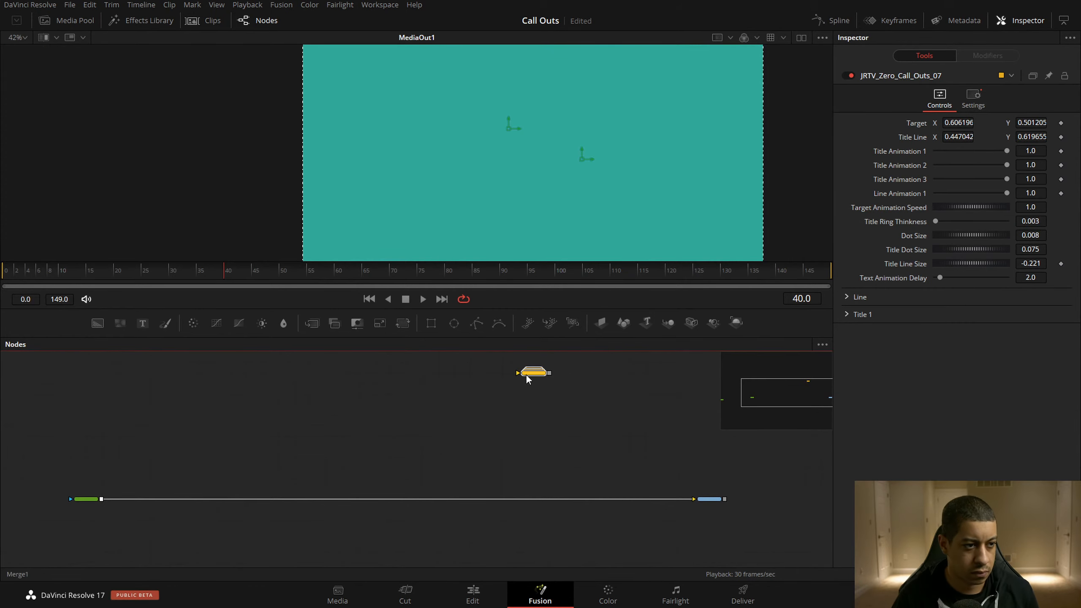
left_click_drag(540, 375, 492, 448)
left_click(570, 455)
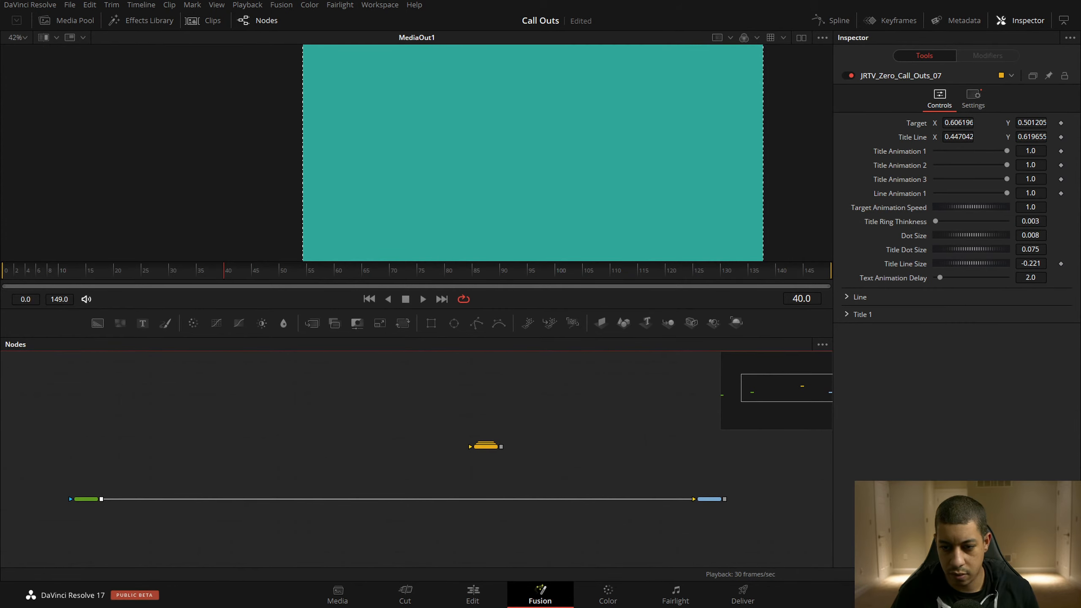
Switch to Visual Studio Code and commit the version 07 settings file to zero-call-outs with the message "new template 07"
key("alt+Tab")
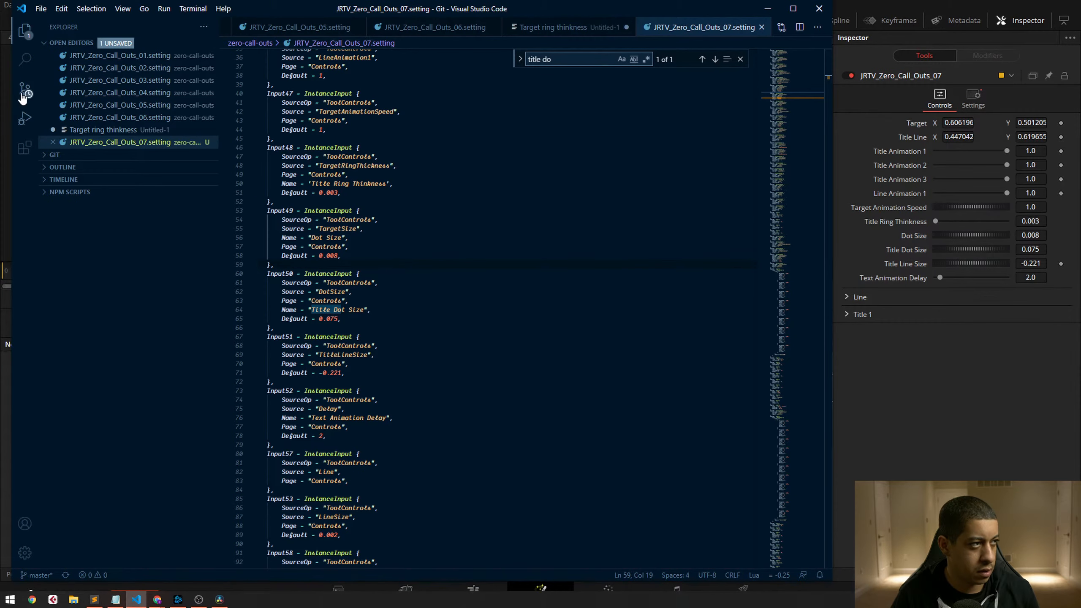
left_click(24, 90)
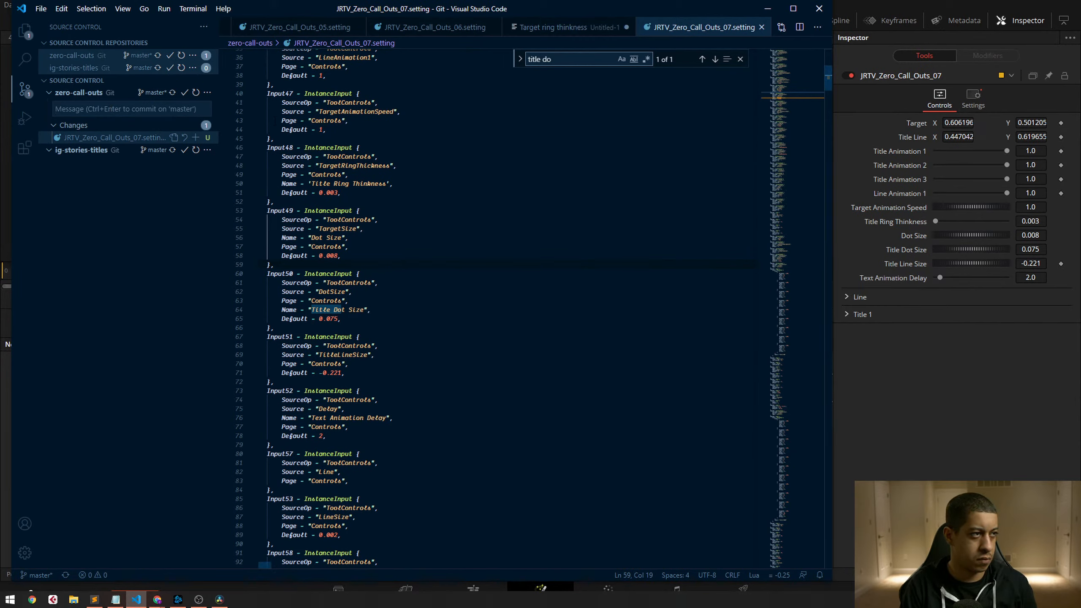
type("new template 07")
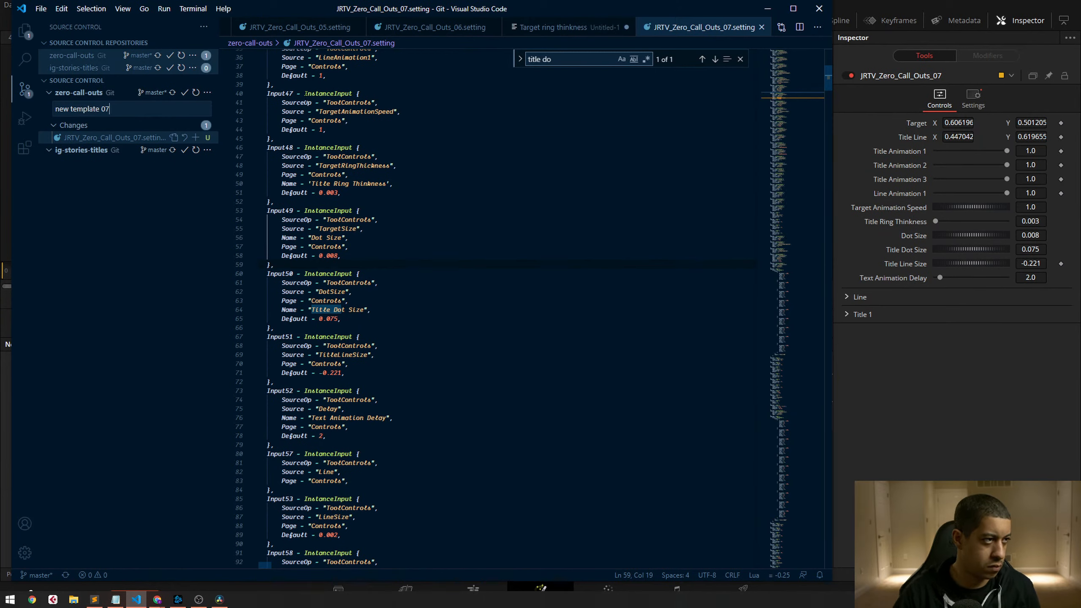
left_click(184, 92)
left_click(507, 303)
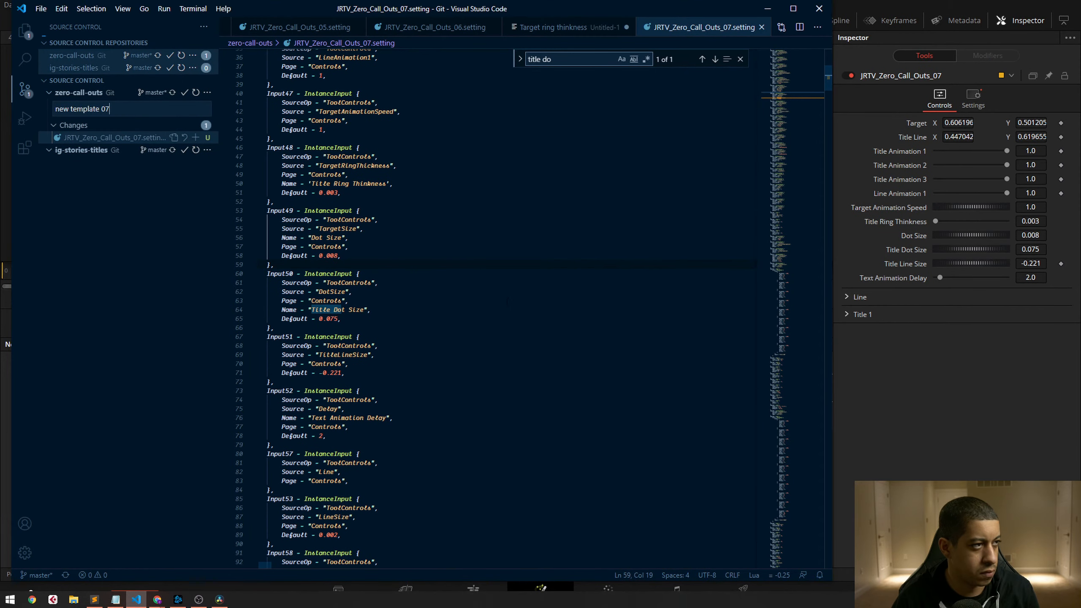
left_click(741, 59)
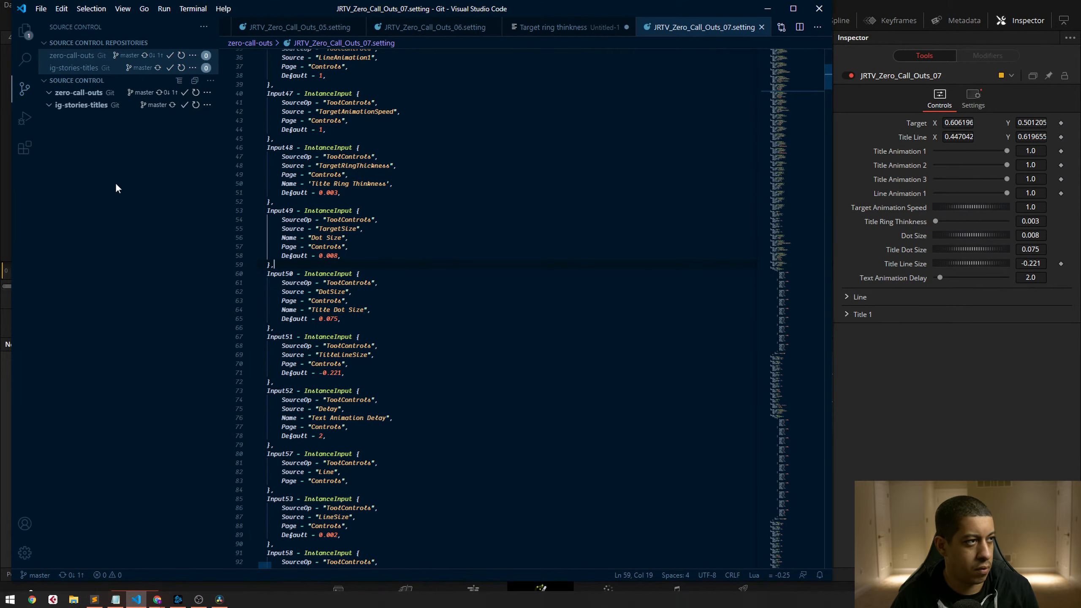
key("ctrl+shift+e")
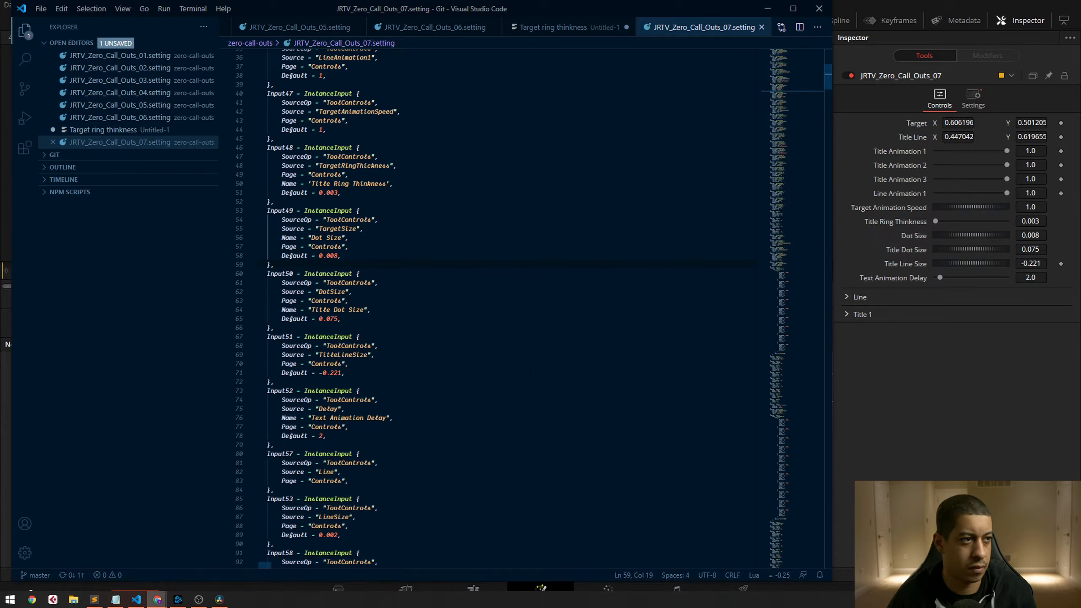
Return to DaVinci Resolve and connect the pasted group between Background2 and MediaOut1
left_click(767, 9)
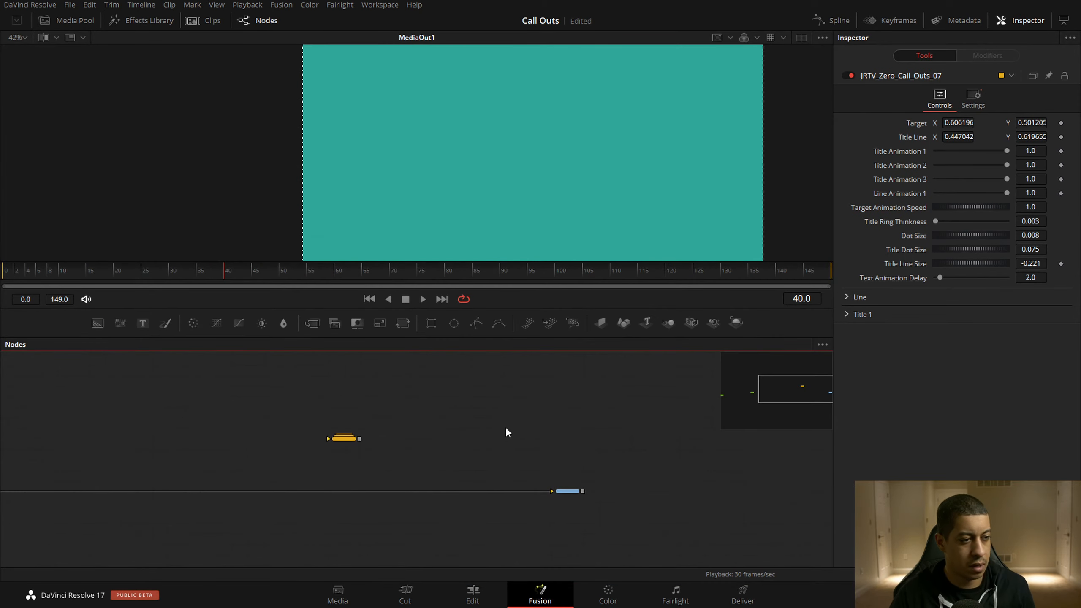
left_click_drag(368, 419, 547, 440)
left_click(563, 426)
left_click_drag(661, 431, 595, 419)
mouse_move(690, 485)
left_mouse_down()
mouse_move(588, 475)
mouse_move(418, 432)
mouse_move(703, 485)
left_mouse_up()
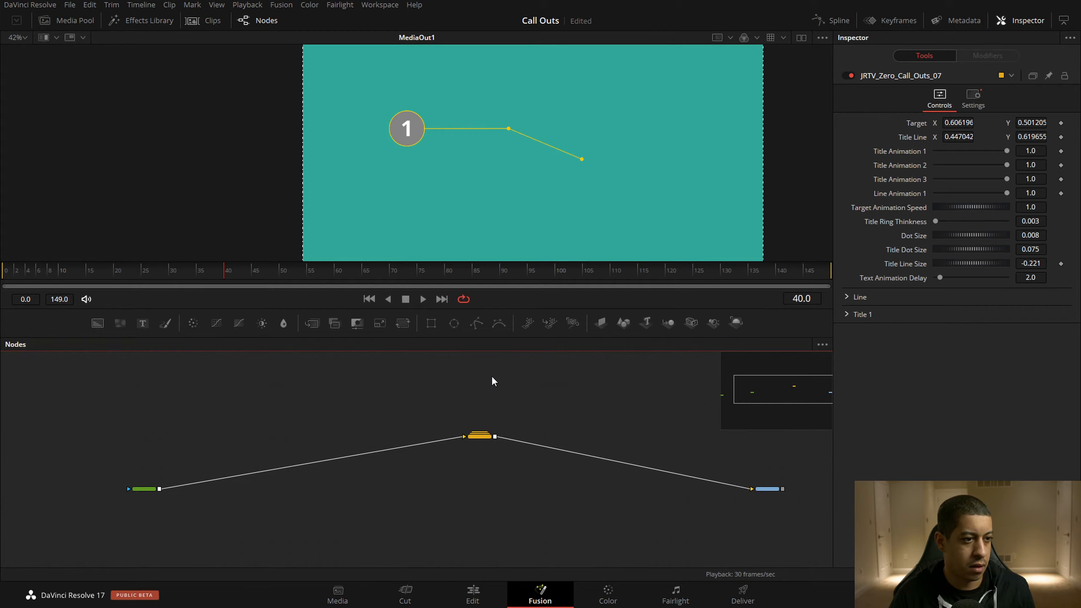
left_click(483, 443)
left_click_drag(494, 416, 504, 404)
left_click_drag(257, 379, 333, 403)
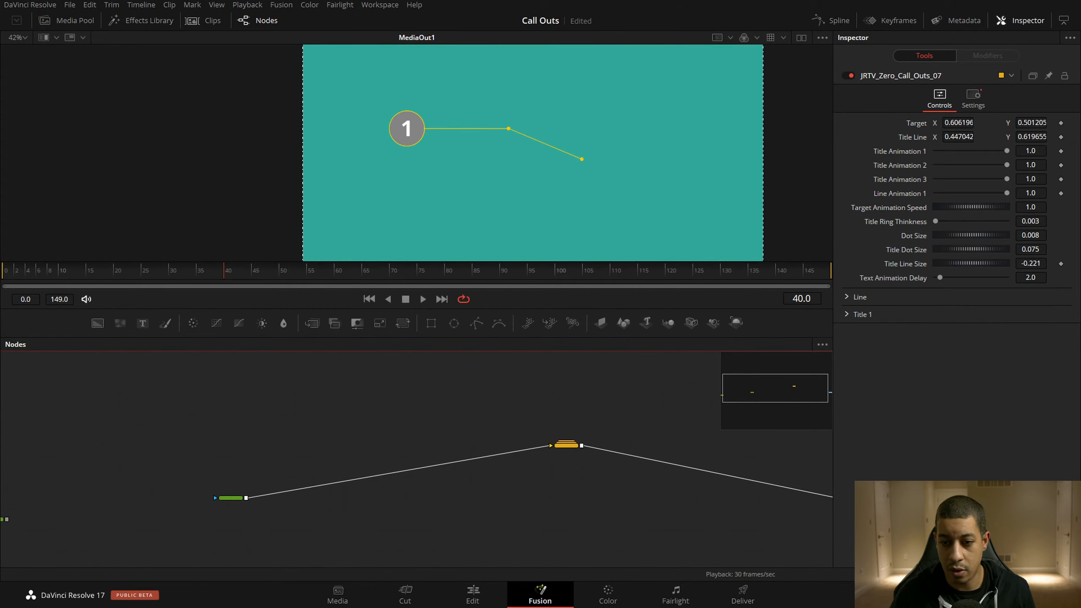
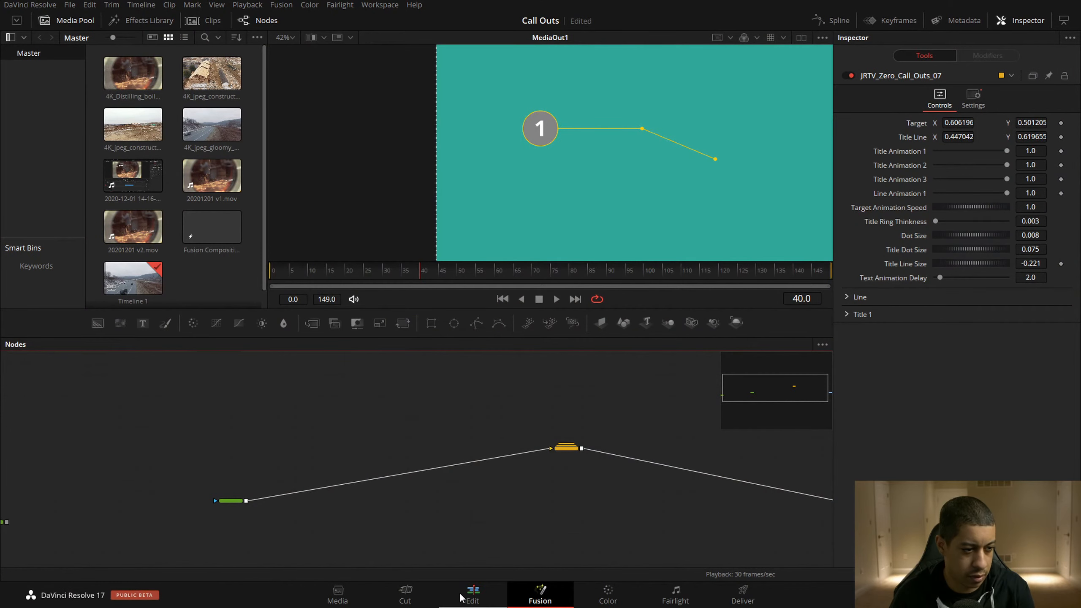
Find the 4K_jpeg_gloomy_snow_highway_20170117.mov clip on the Edit page timeline and open its call-out composition in Fusion
left_click(469, 598)
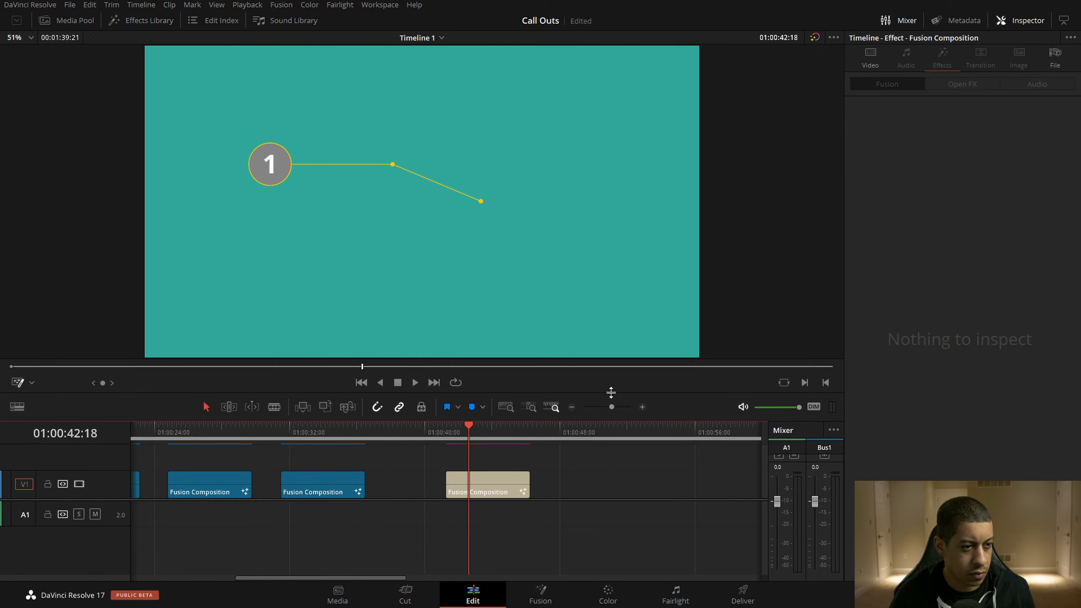
left_click(572, 407)
left_click(329, 427)
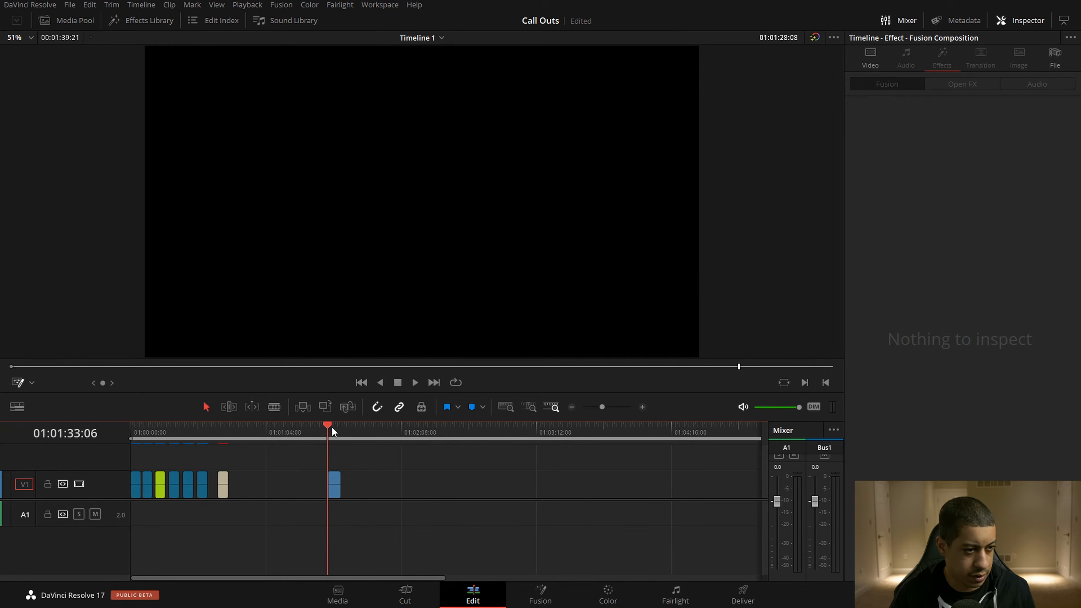
left_click(643, 407)
left_click_drag(447, 427, 530, 429)
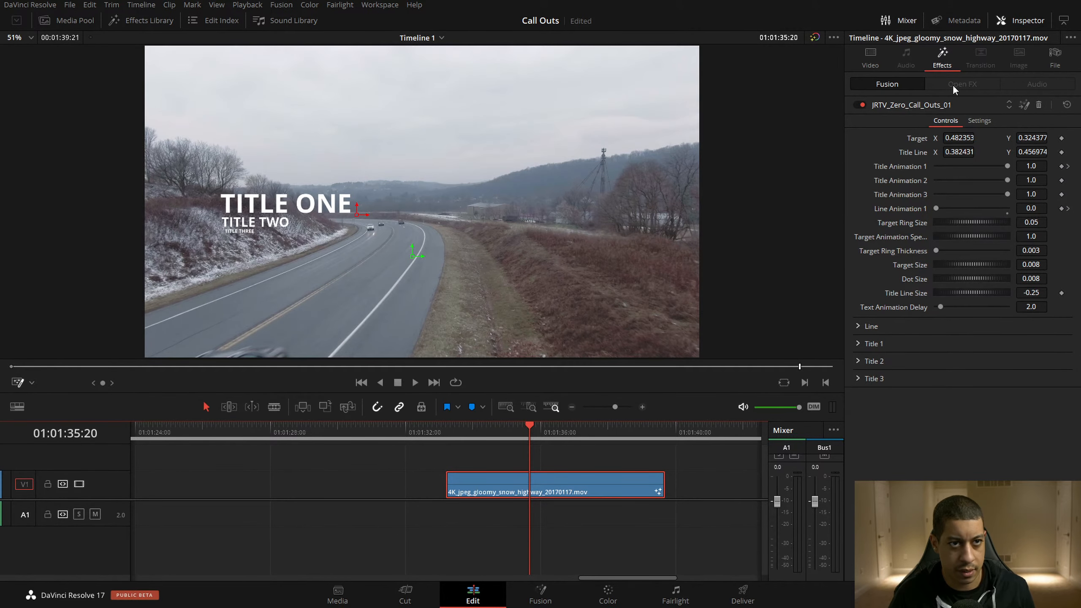
left_click(1026, 105)
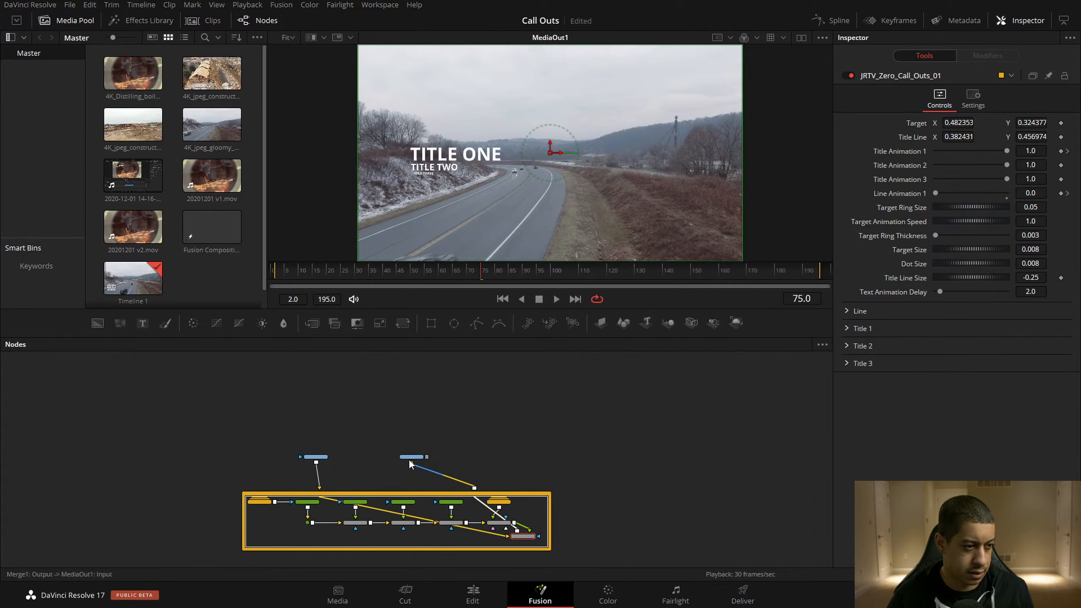
Spread MediaIn1 and MediaOut1 away from the call-out group, add the snow highway clip as a second media input, and mask it with an Ellipse
left_click_drag(426, 458, 681, 469)
left_click_drag(318, 457, 129, 447)
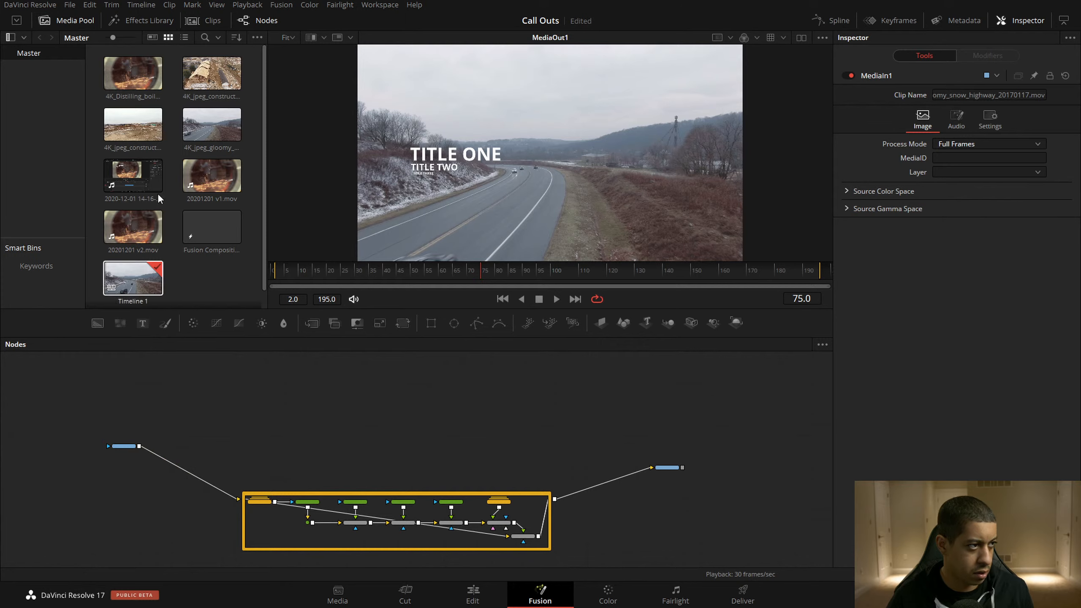
left_click_drag(193, 119, 414, 441)
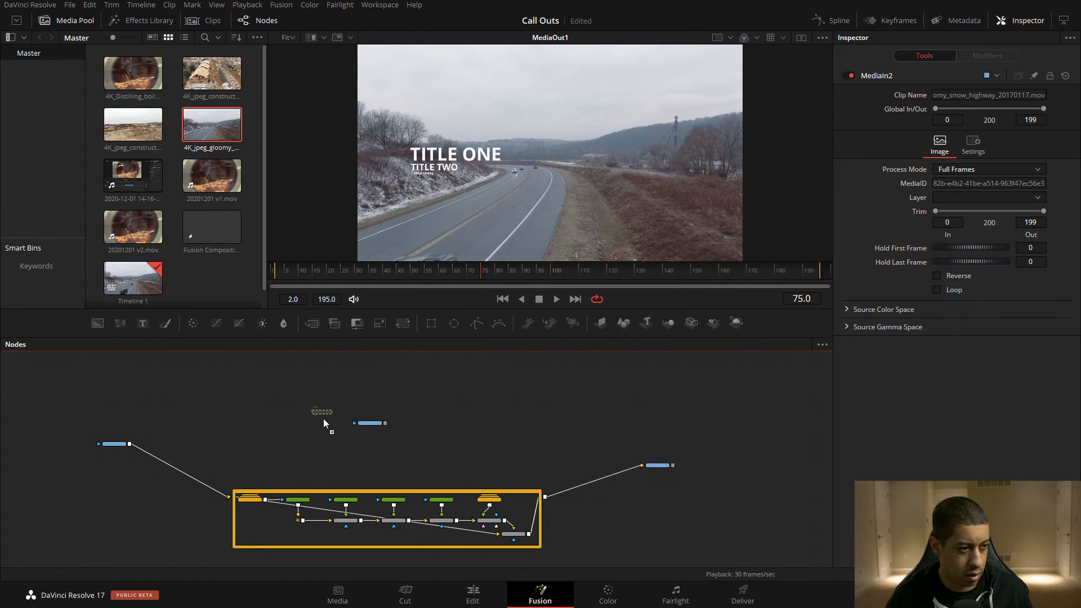
left_click_drag(324, 422, 323, 430)
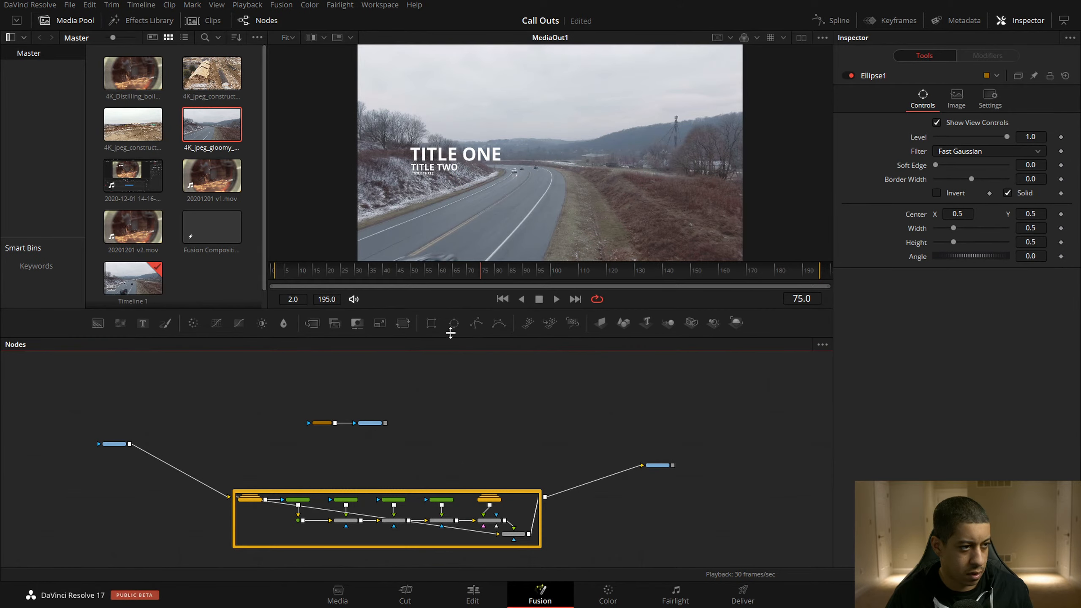
Merge the masked clip over the call-out group at size 0.3 and angle 198.3, and route the merge into MediaOut1
left_click_drag(584, 442, 571, 445)
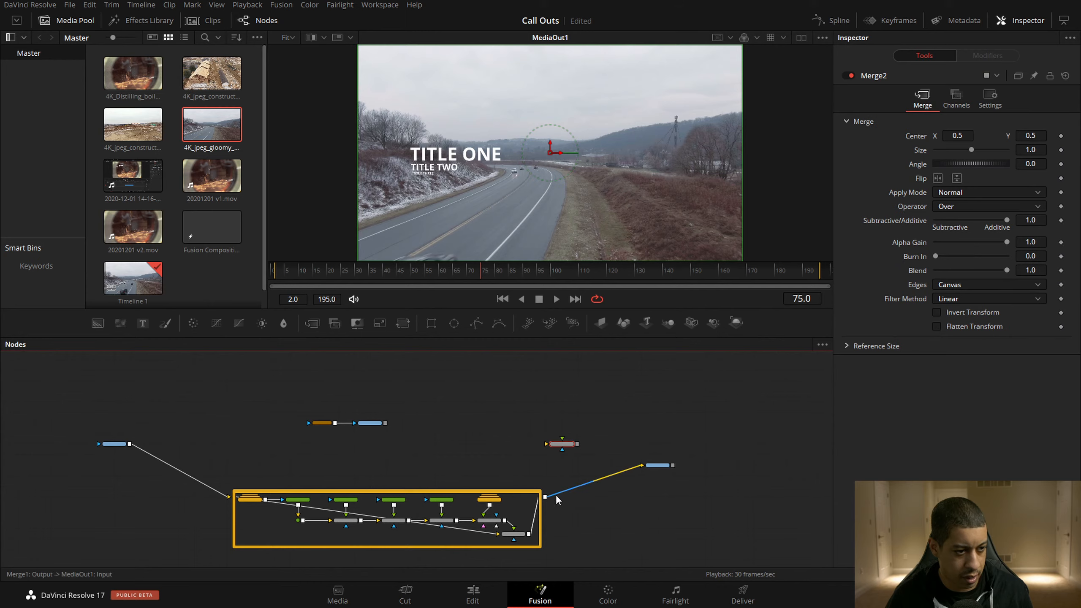
left_click_drag(545, 496, 556, 445)
left_click_drag(385, 423, 570, 172)
left_click(564, 445)
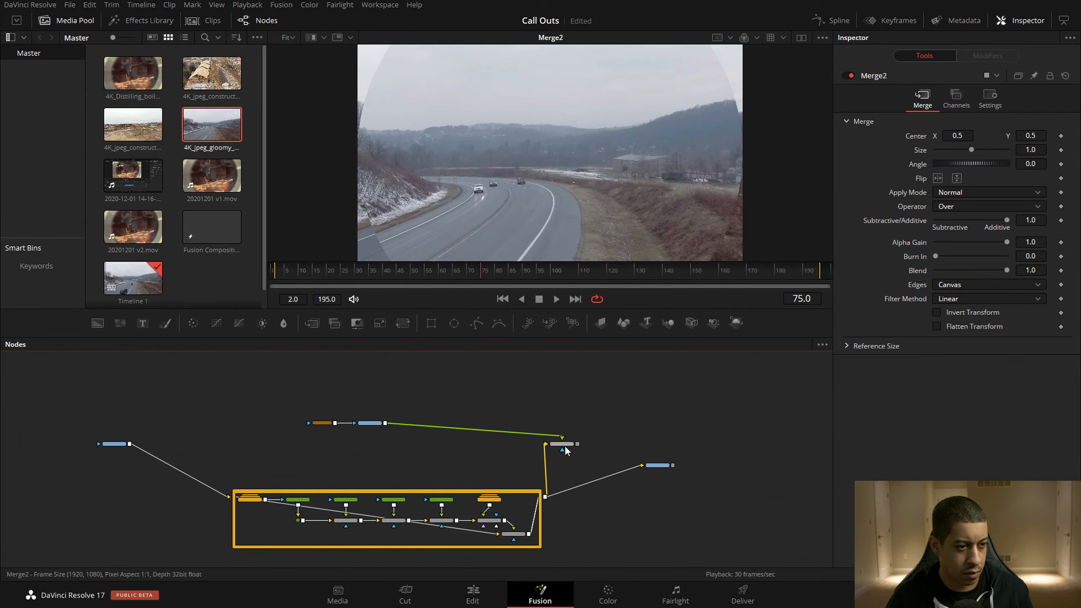
left_click_drag(969, 149, 1011, 173)
left_click_drag(578, 445, 641, 466)
left_click(711, 513)
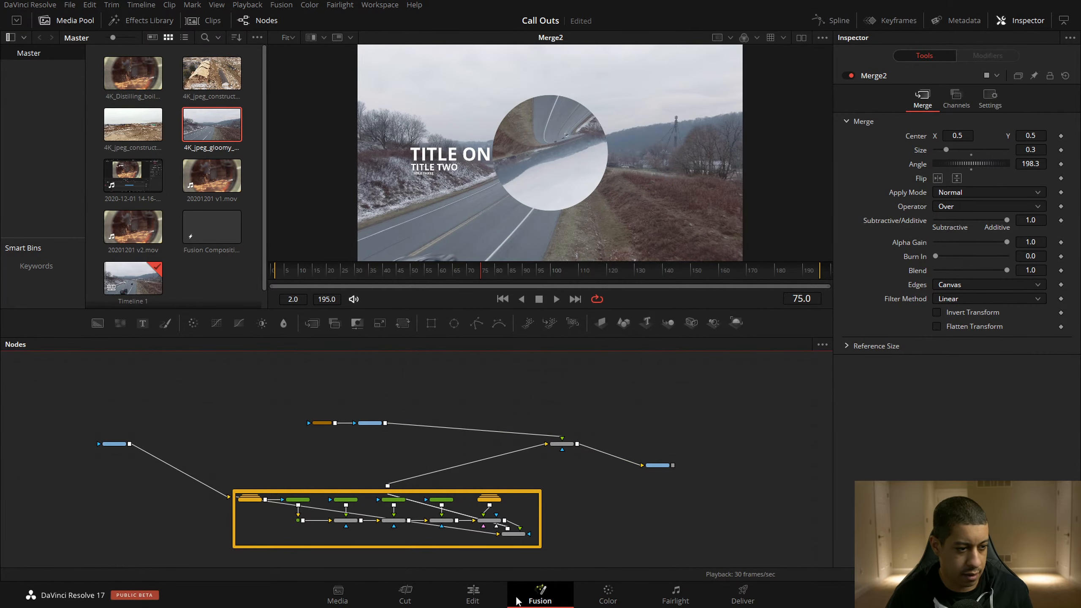
Preview the call-out with its circular inset on the Edit page by scrubbing through the snow highway clip
left_click(472, 594)
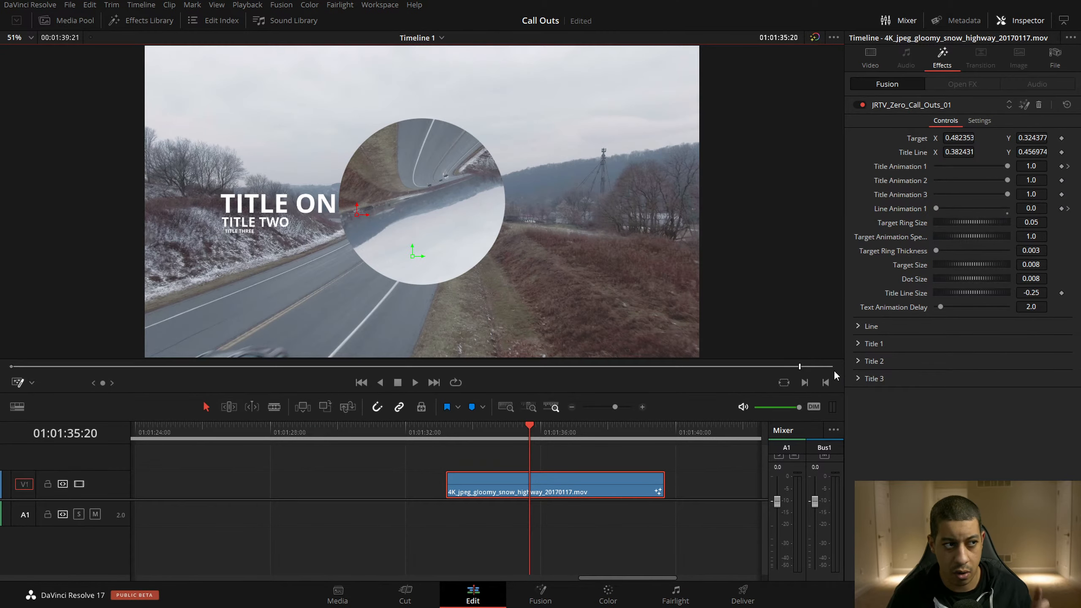
left_click(488, 427)
left_click_drag(495, 430, 614, 431)
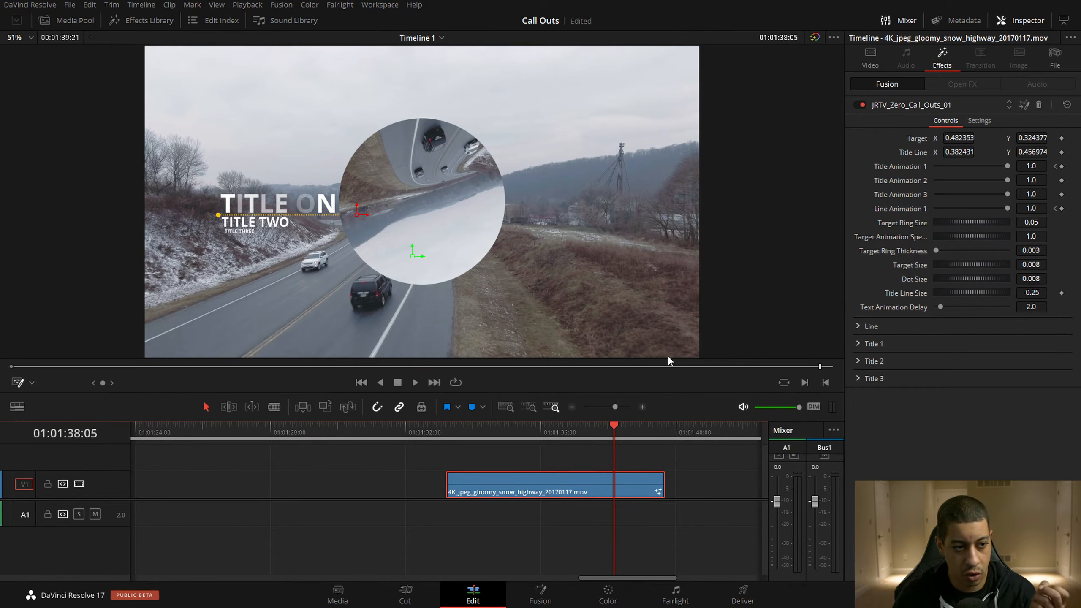
Find the version 07 call-out composition around 01:00:41:08 on the Edit page timeline and open it in Fusion
left_click(572, 407)
left_click(572, 408)
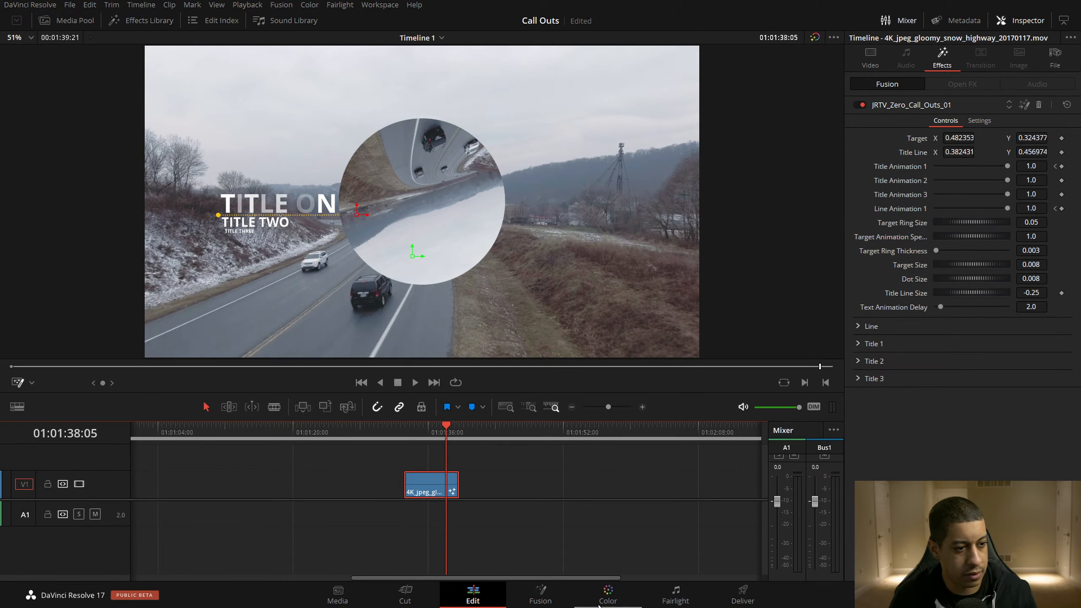
left_click(573, 407)
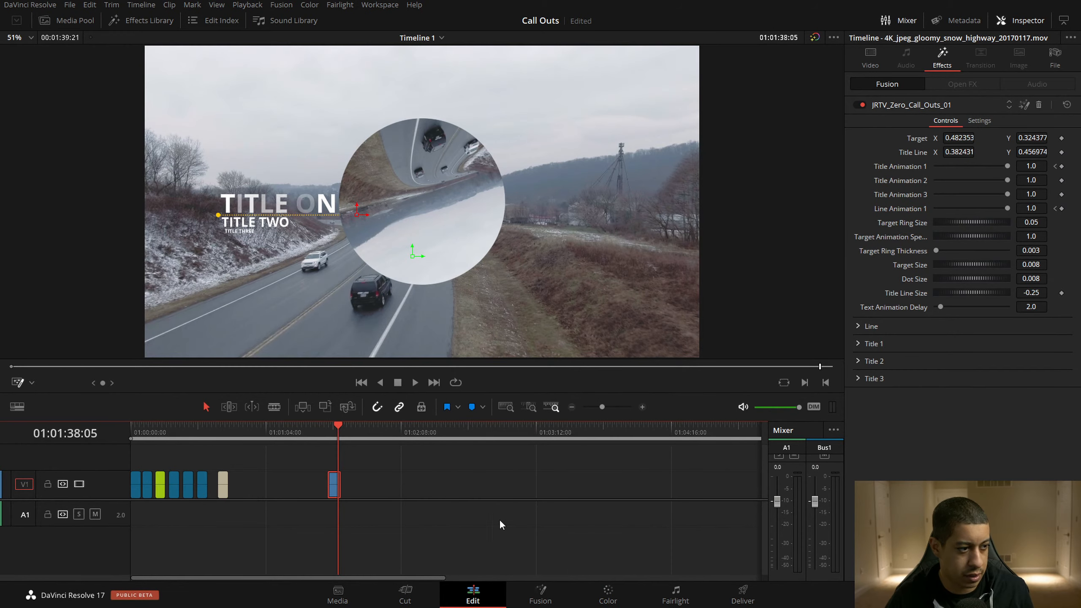
left_click(218, 438)
left_click(643, 408)
left_click(643, 408)
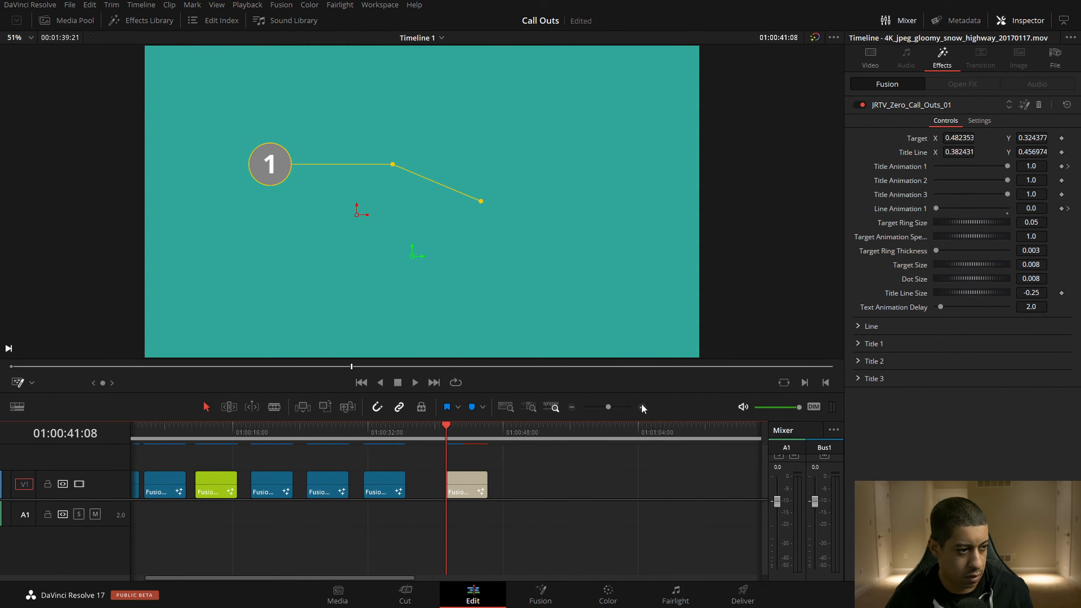
left_click(643, 408)
left_click_drag(446, 440, 485, 440)
left_click(547, 600)
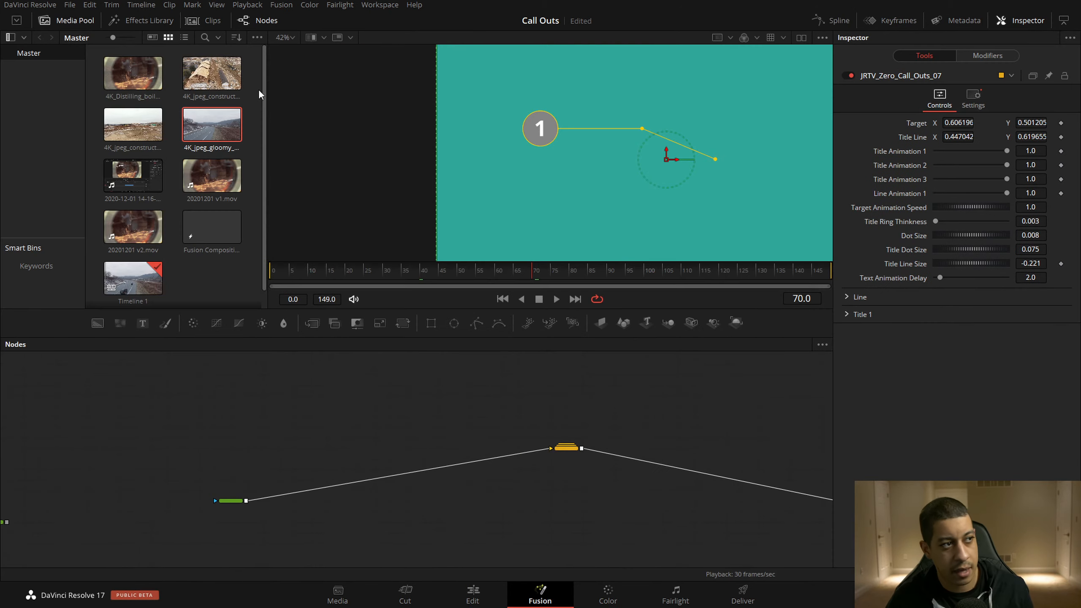
Expand the JRTV_Zero_Call_Outs_07 group and its Elements subgroup and examine the chain of pointer and line nodes
left_click_drag(631, 449, 553, 457)
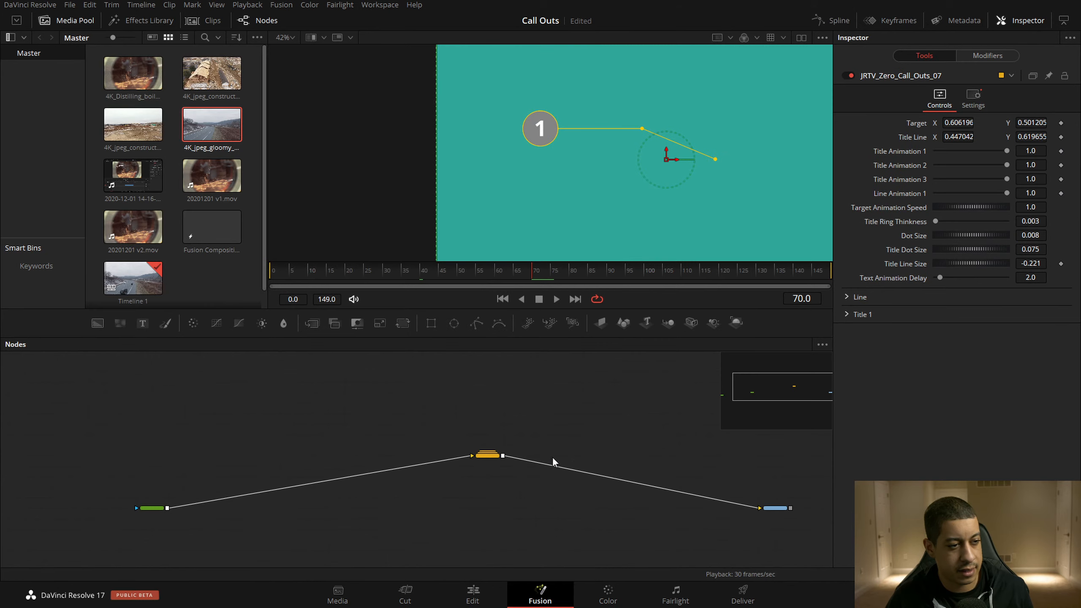
double_click(485, 456)
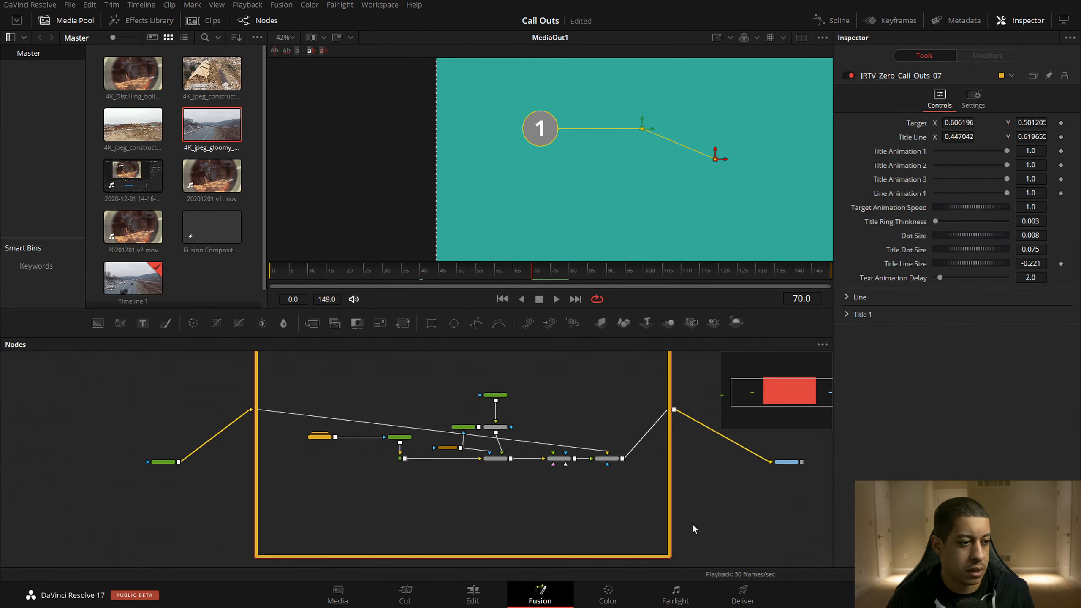
double_click(349, 443)
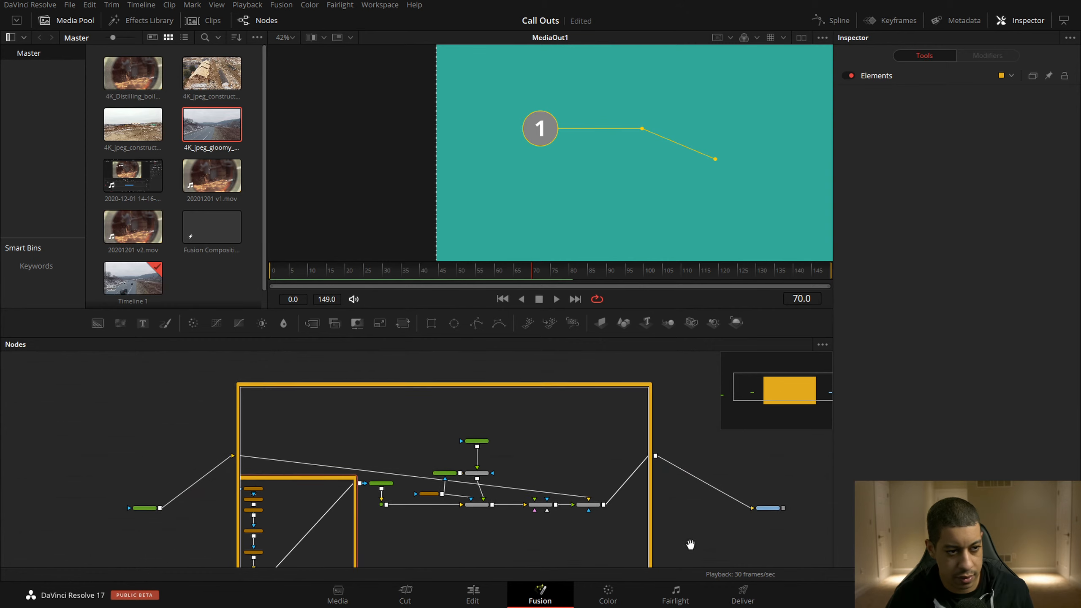
scroll(508, 533, "up", 5)
left_click_drag(254, 555, 546, 458)
left_click(339, 452)
left_click_drag(568, 509, 503, 457)
left_click(286, 457)
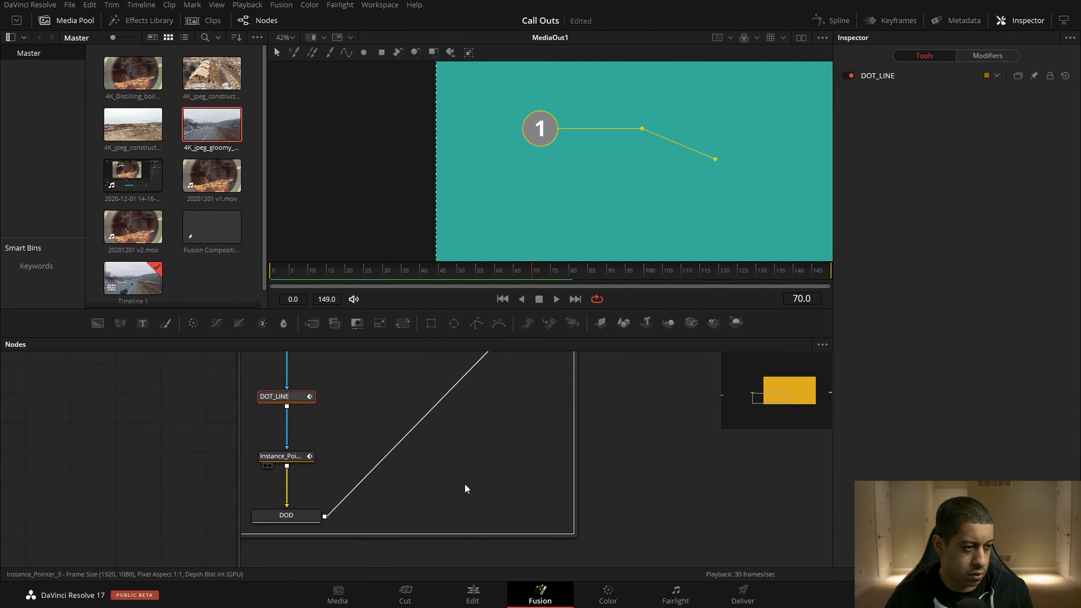
scroll(617, 449, "down", 4)
left_click_drag(618, 449, 428, 529)
Delete the Instance_Pointer_4 mask and the title background node from the version 07 group
left_click(529, 442)
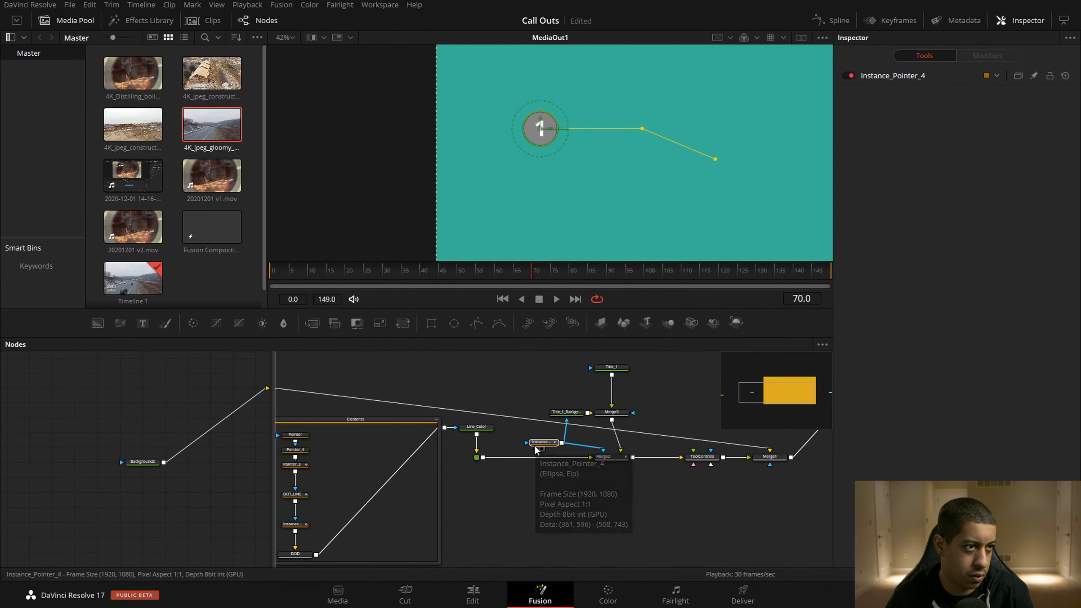
key("Delete")
left_click(569, 415)
key("Delete")
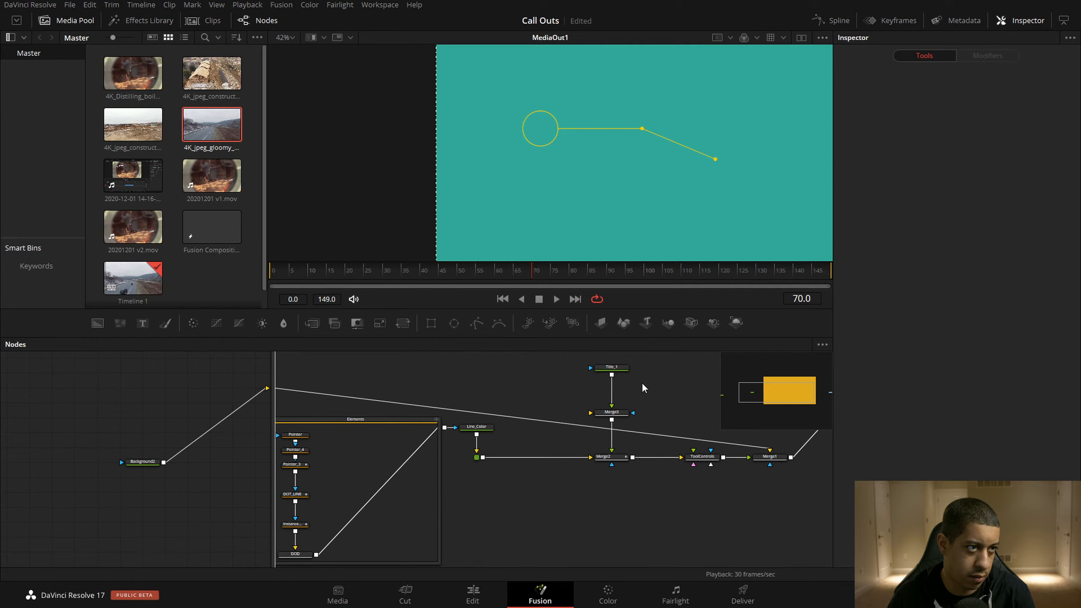
View Merge2, delete Merge3, and connect Title_1 directly to Merge2's foreground
left_click(605, 464)
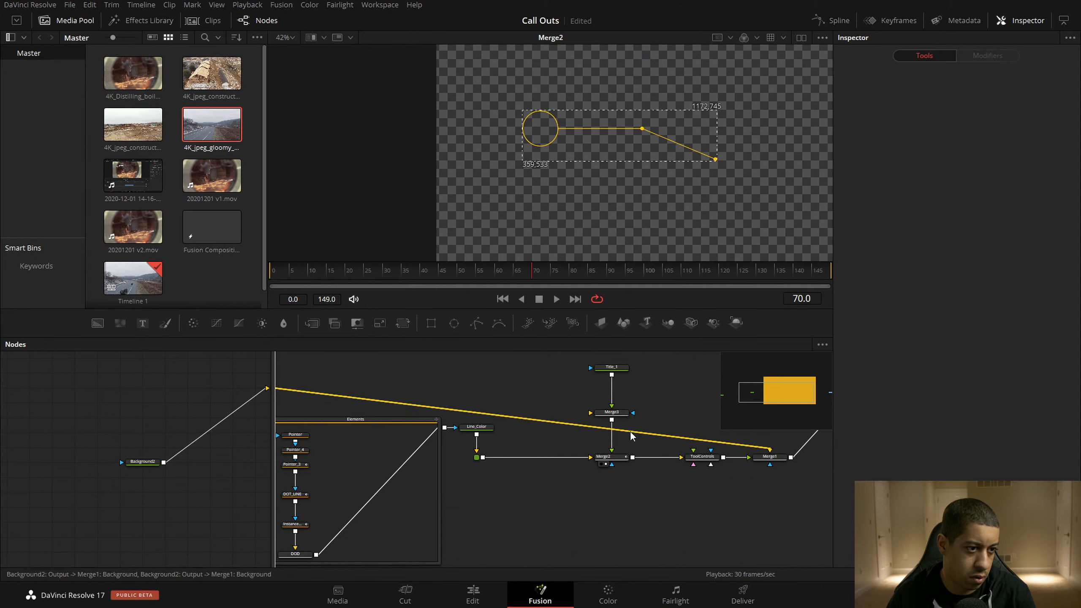
left_click_drag(620, 416, 670, 409)
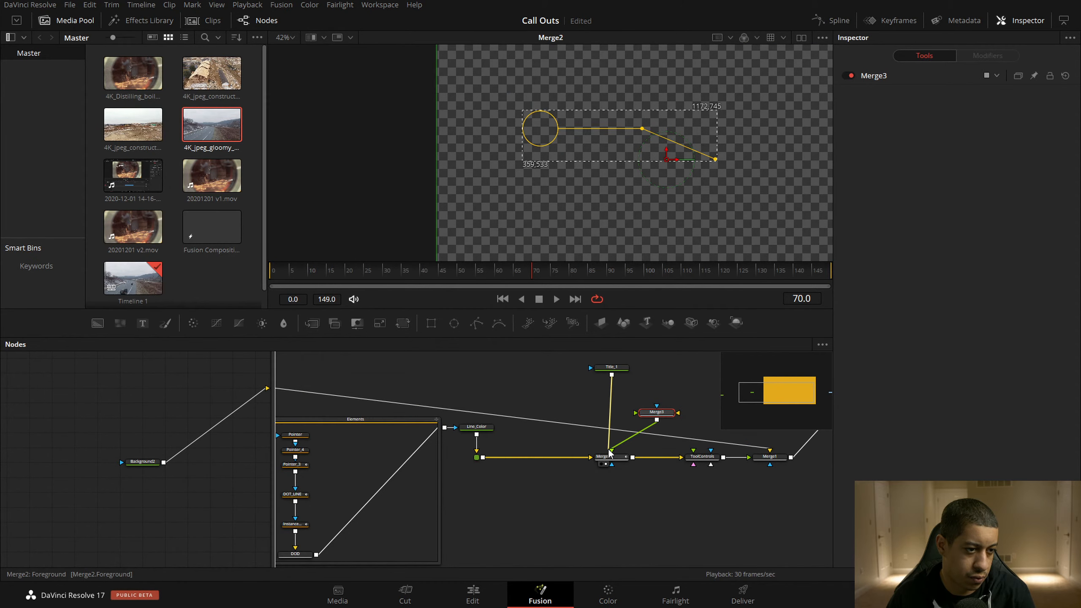
key("Delete")
left_click_drag(621, 443, 612, 450)
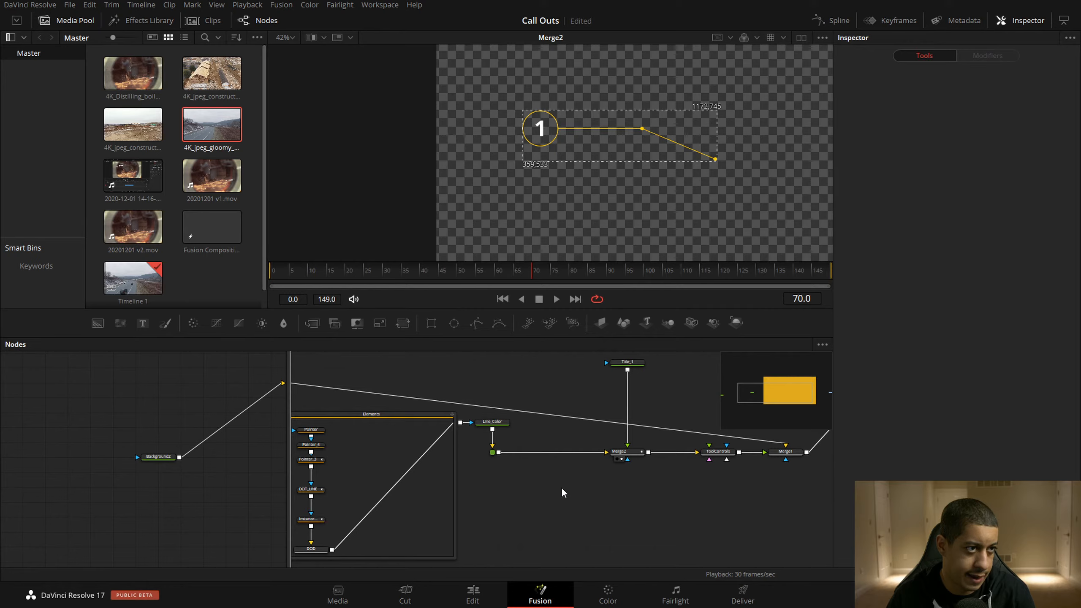
Delete the entire version 07 call-out group from between the background and MediaOut1
scroll(547, 487, "down", 5)
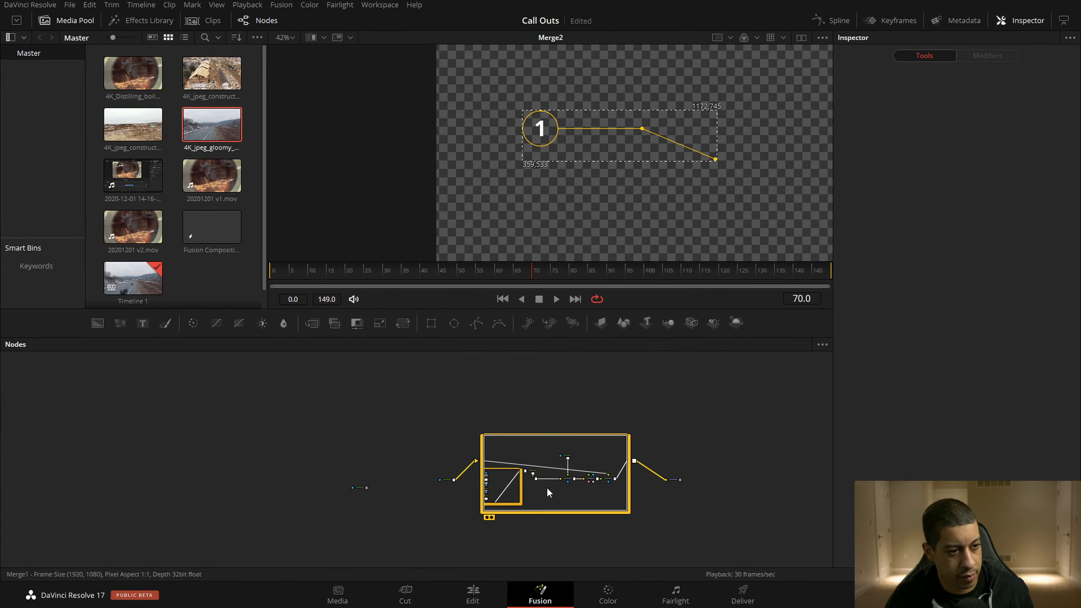
left_click_drag(667, 416, 469, 525)
key("Delete")
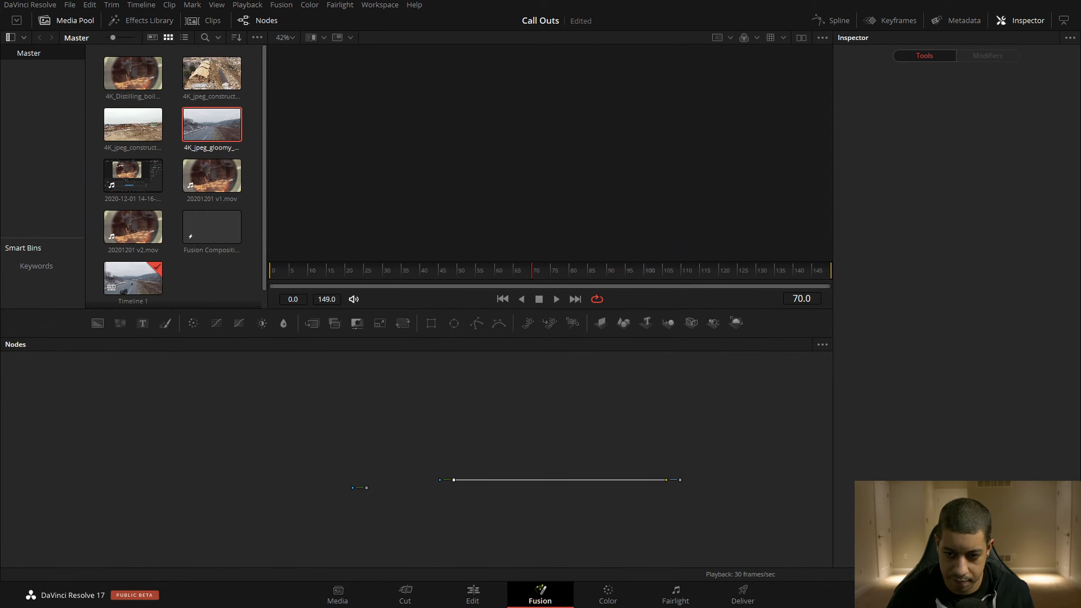
Switch to Visual Studio Code, copy all of JRTV_Zero_Call_Outs_02.setting, and paste it into the node graph in DaVinci Resolve
key("alt+Tab")
left_click(147, 69)
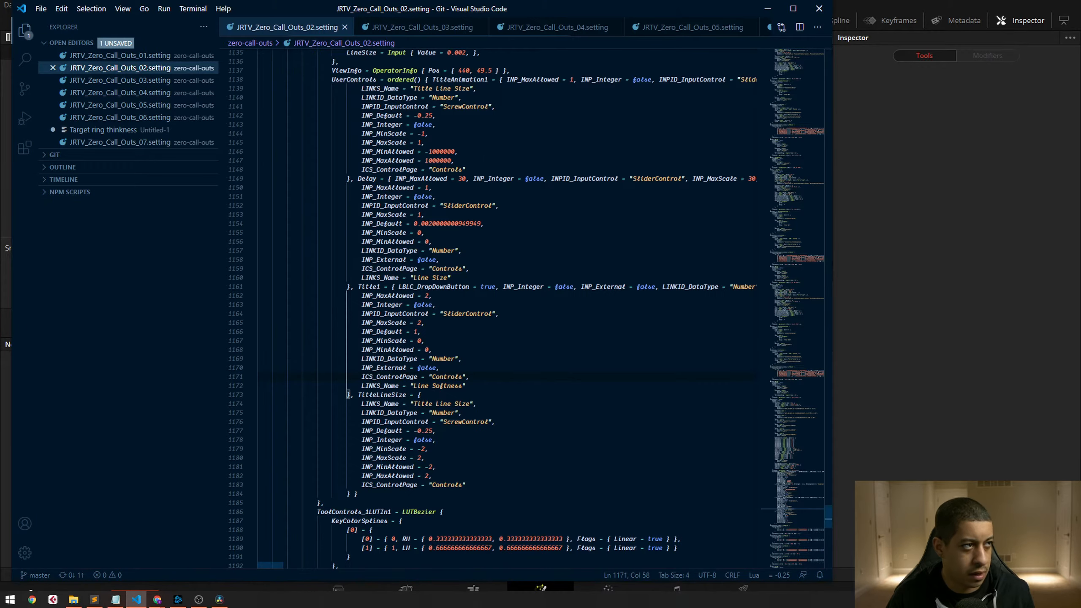
key("ctrl+a")
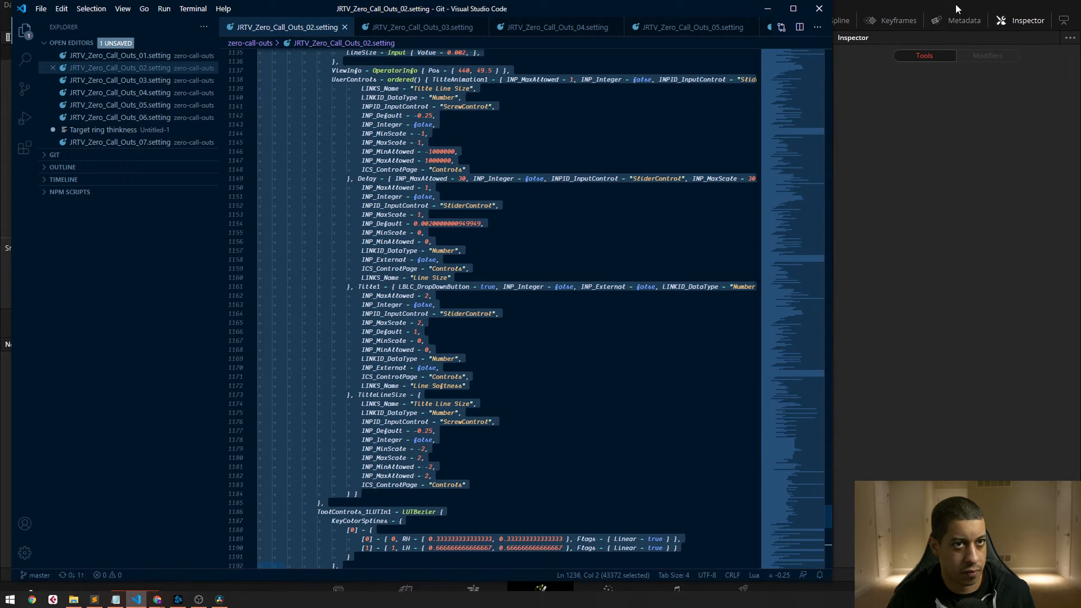
key("alt+Tab")
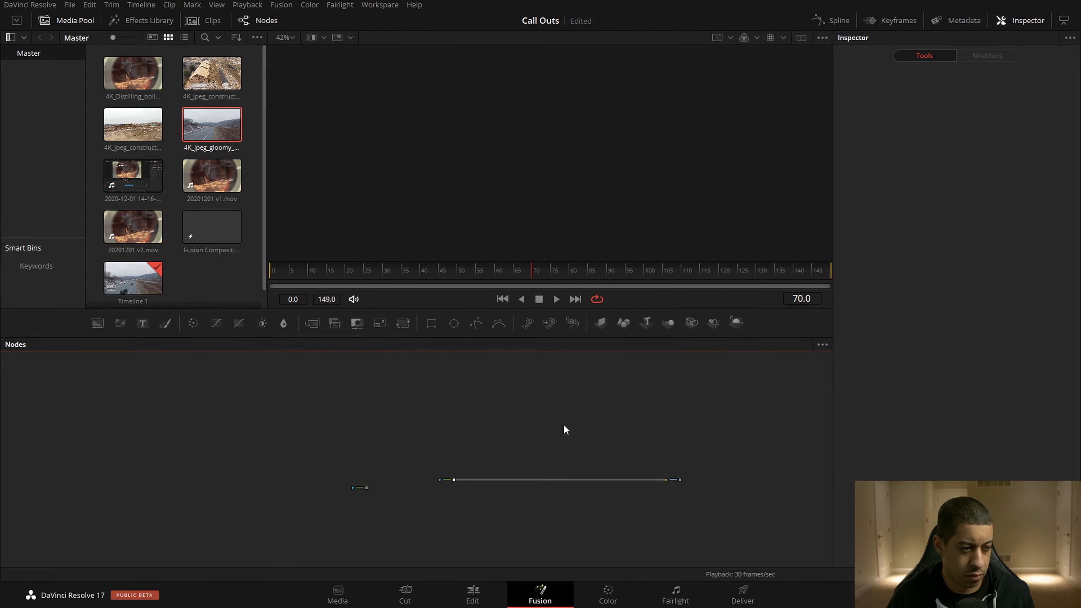
key("ctrl+v")
scroll(528, 425, "up", 3)
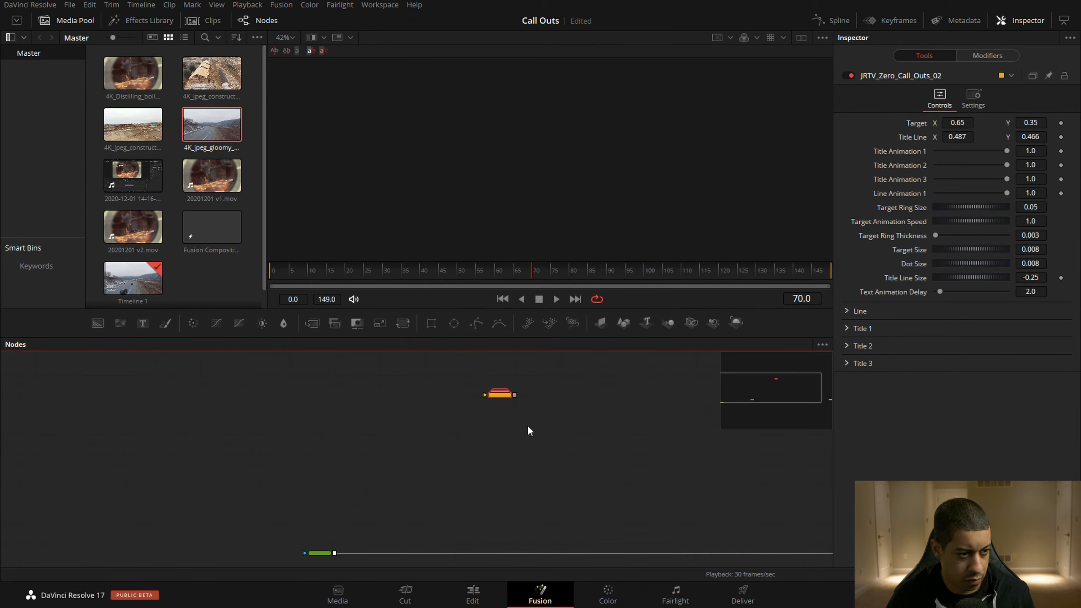
Insert the version 02 group into the line between the background and MediaOut1, and view MediaOut1
left_click_drag(684, 497, 556, 467)
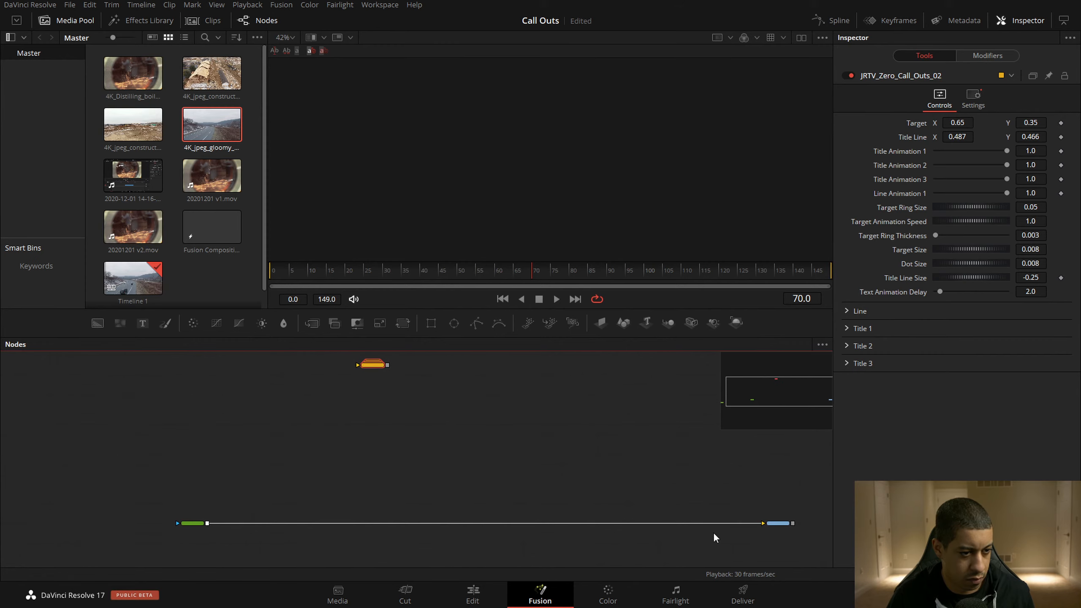
left_click_drag(727, 524, 763, 523)
left_click_drag(419, 424, 478, 524)
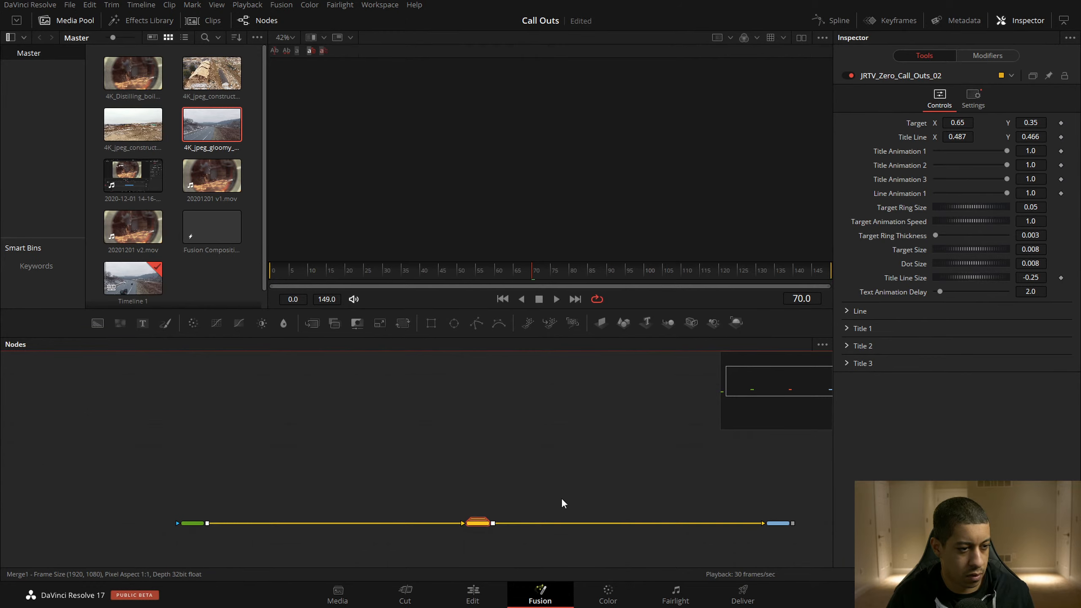
left_click(562, 503)
left_click_drag(761, 524, 661, 235)
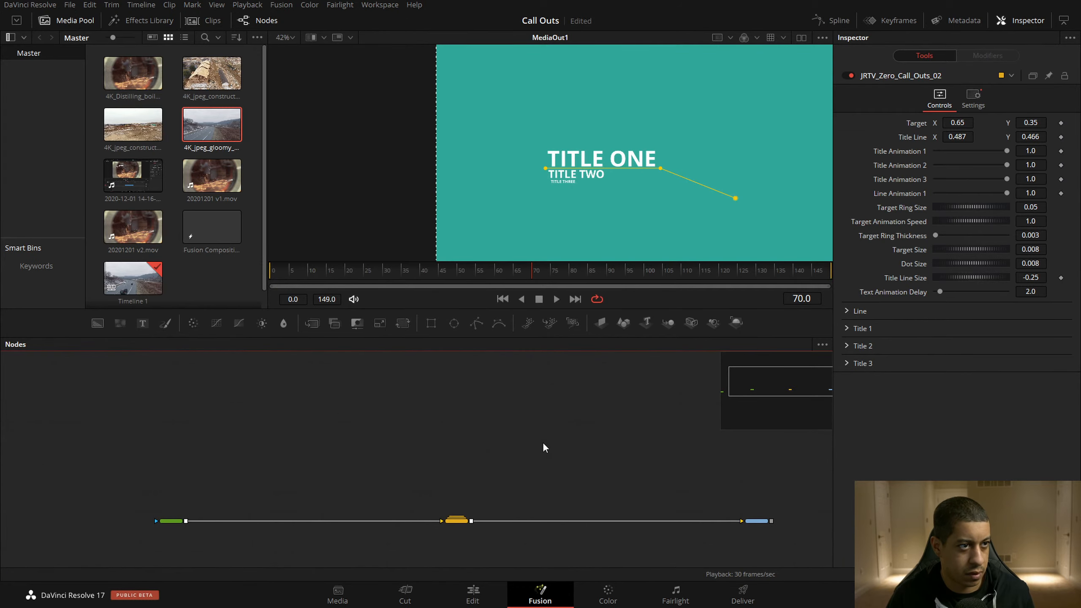
Expand the JRTV_Zero_Call_Outs_02 group in the node graph to show its inner nodes
left_click_drag(543, 443, 465, 401)
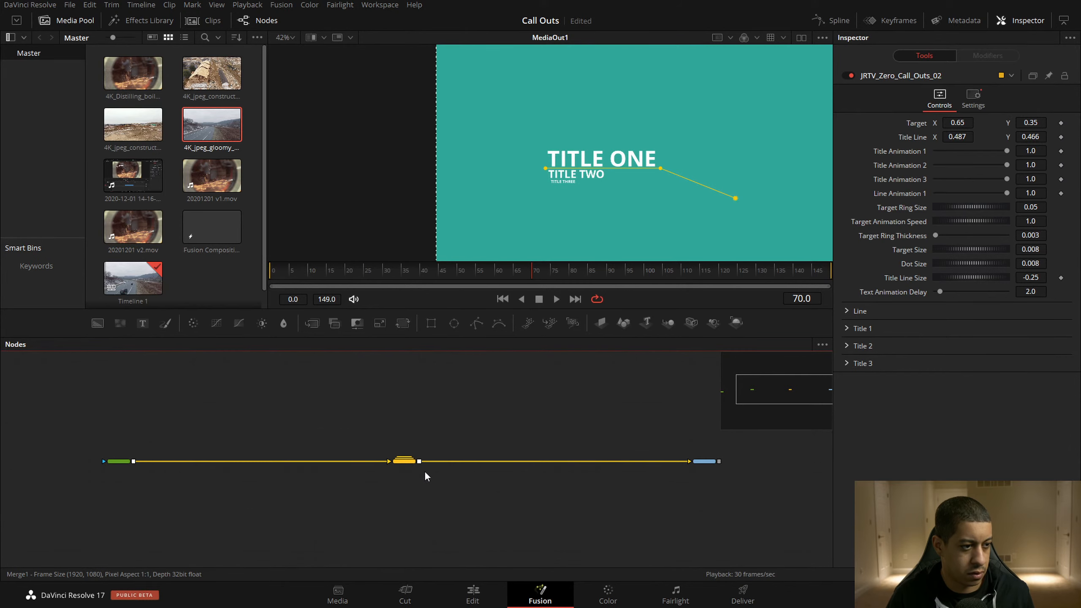
double_click(407, 462)
left_click_drag(190, 398, 262, 415)
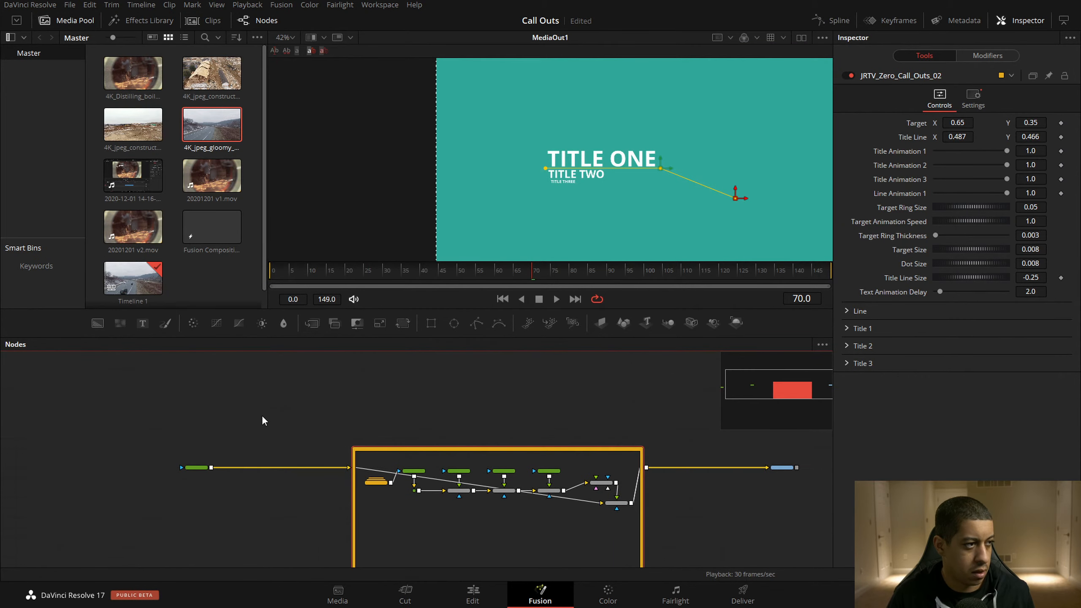
Add a Loader node to the node graph above the line between the background and the call-out group
left_click(262, 415)
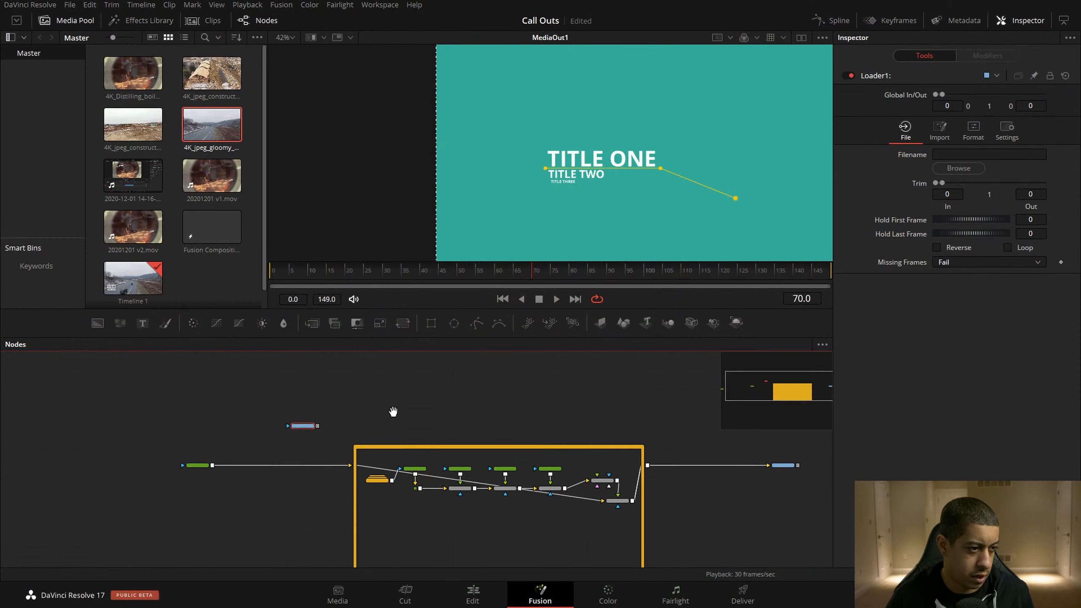
left_click_drag(373, 436, 384, 421)
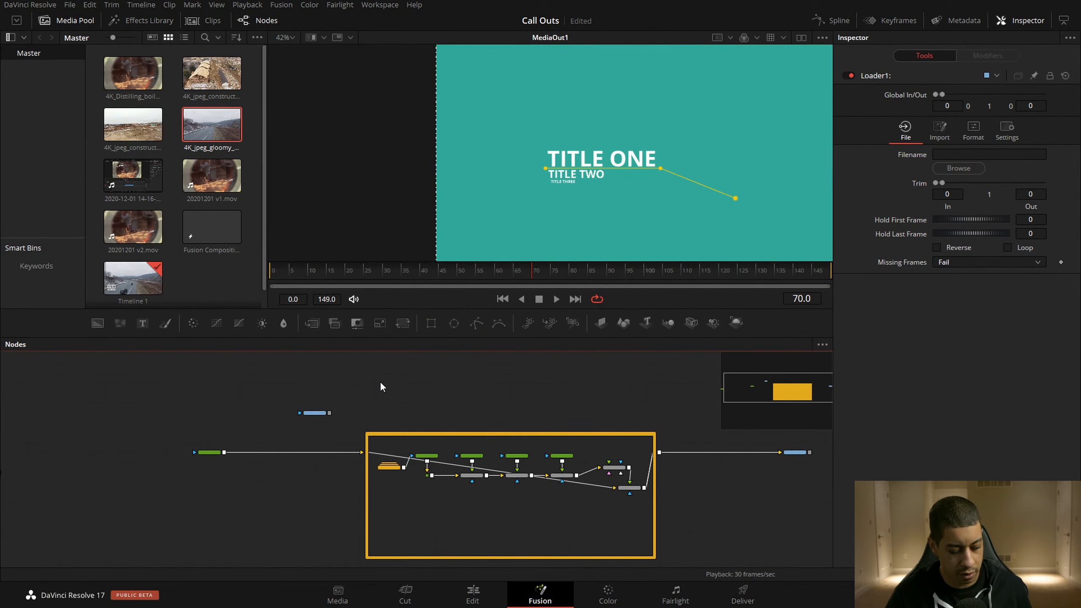
key("shift+space")
type("load")
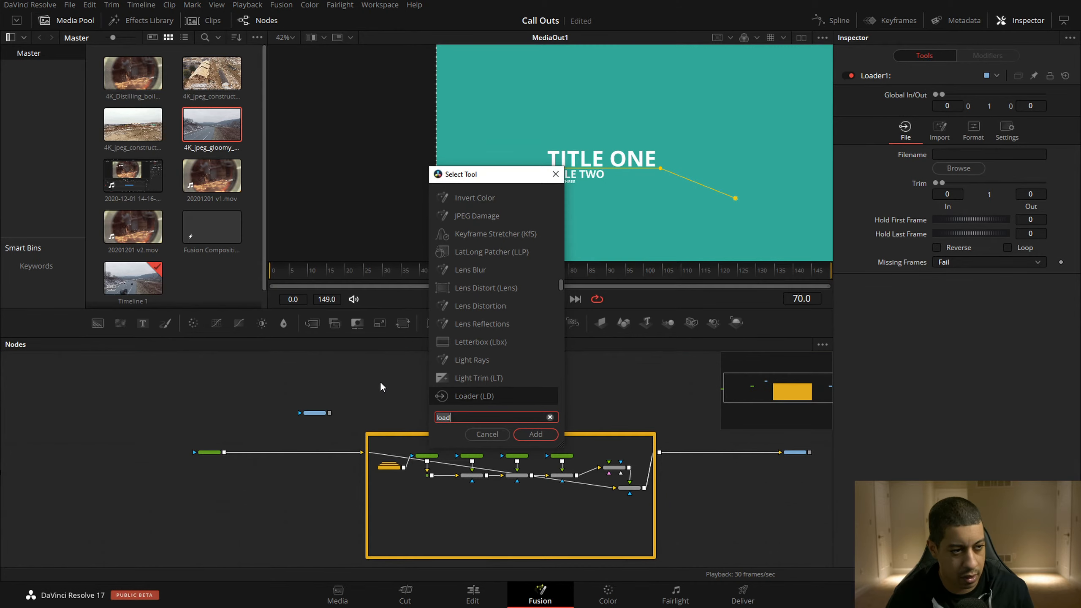
key("Escape")
Position Loader1 between Background2 and the JRTV_Zero_Call_Outs_02 group, just above their connecting line
left_click_drag(239, 413, 239, 422)
left_click_drag(392, 411, 338, 389)
left_click_drag(180, 441, 224, 440)
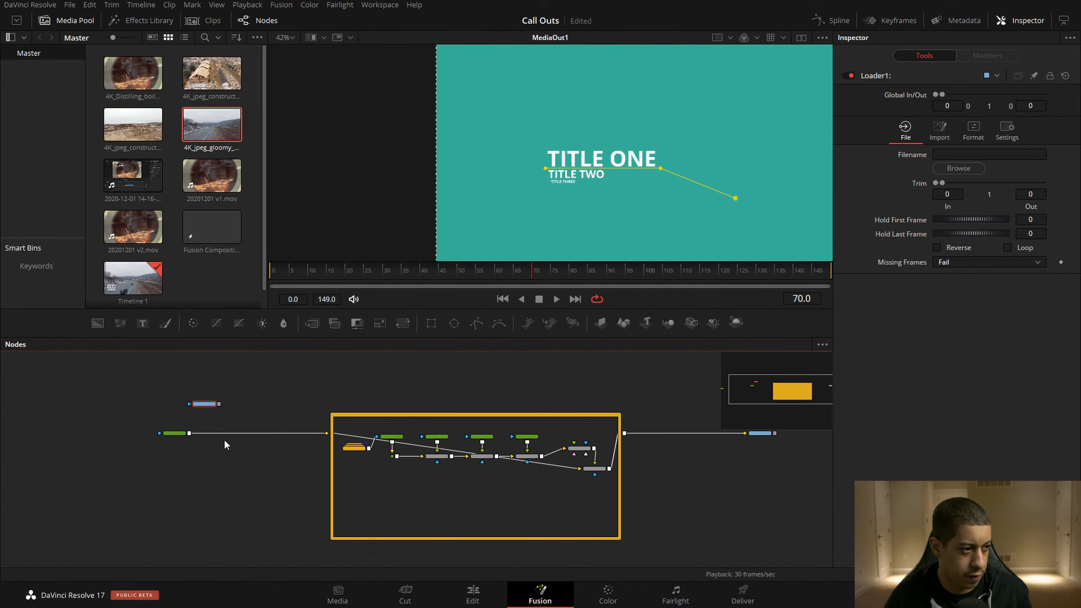
scroll(259, 458, "up", 4)
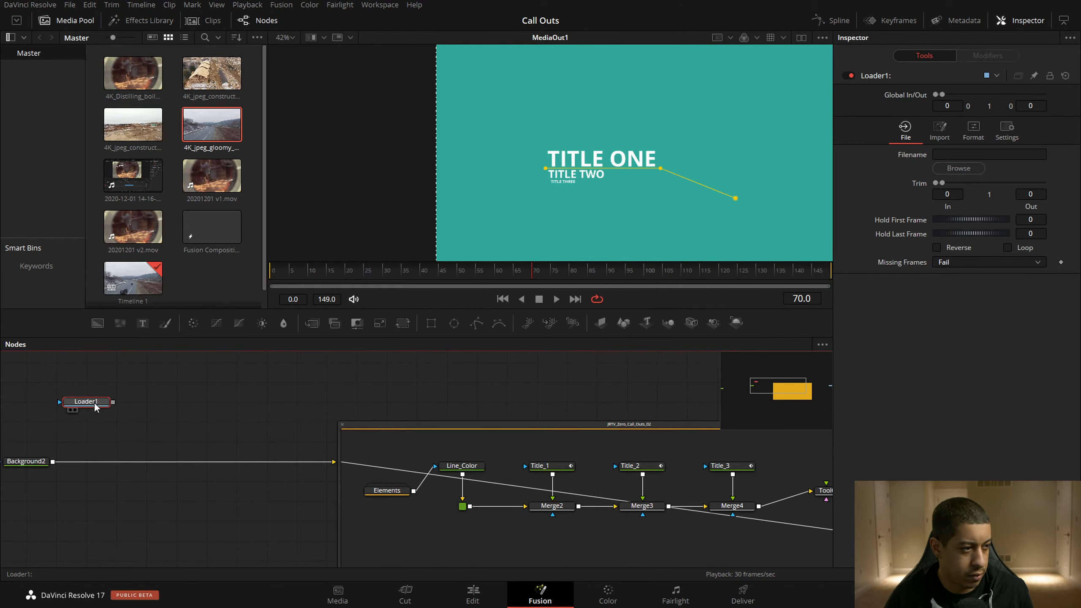
left_click_drag(95, 408, 155, 428)
left_click_drag(453, 434, 352, 430)
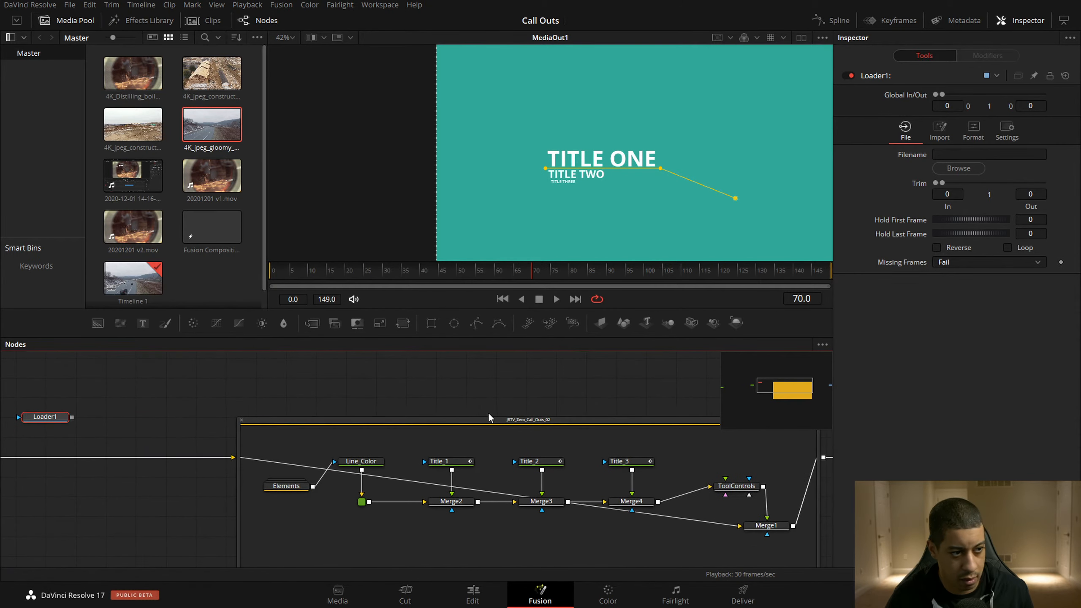
Add an unconnected Merge node inside the JRTV_Zero_Call_Outs_02 group, below the Merge2 chain
left_click_drag(489, 418, 393, 414)
left_click(404, 409)
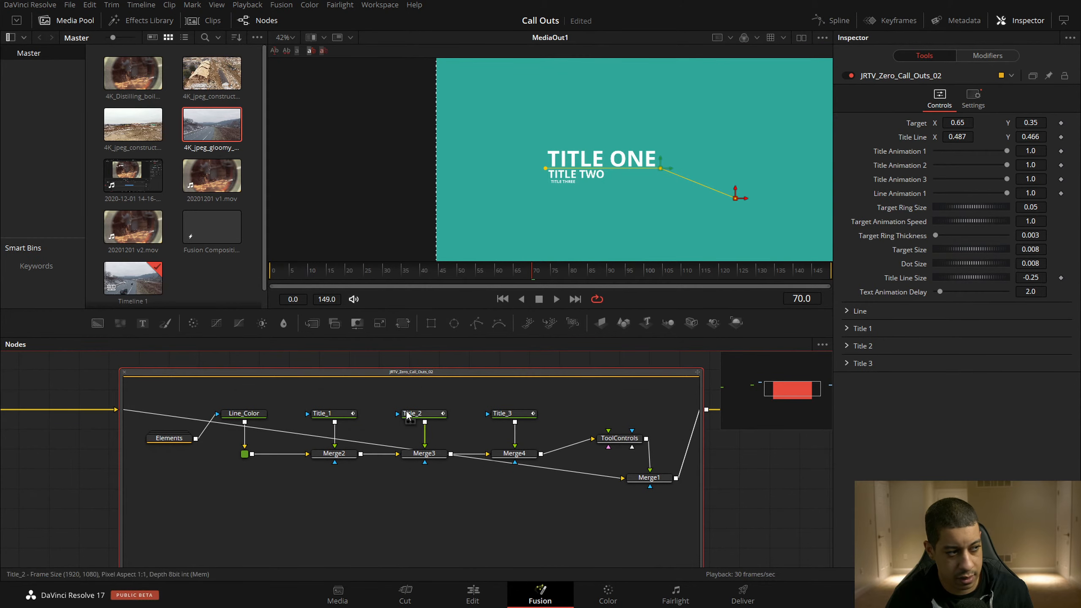
scroll(454, 440, "up", 4)
scroll(454, 439, "down", 5)
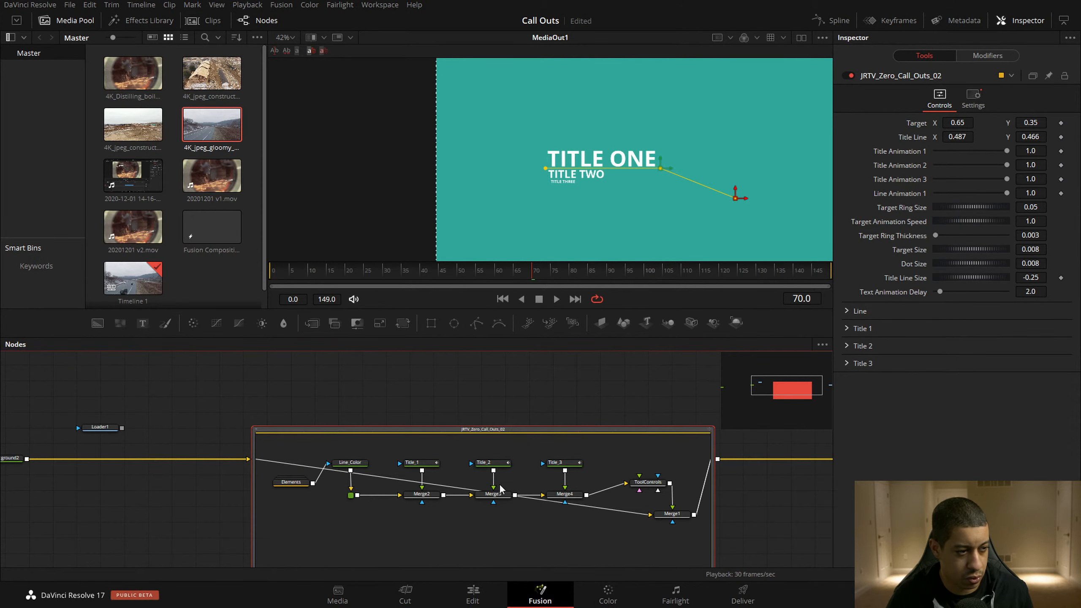
scroll(749, 515, "down", 2)
left_click_drag(720, 526, 689, 494)
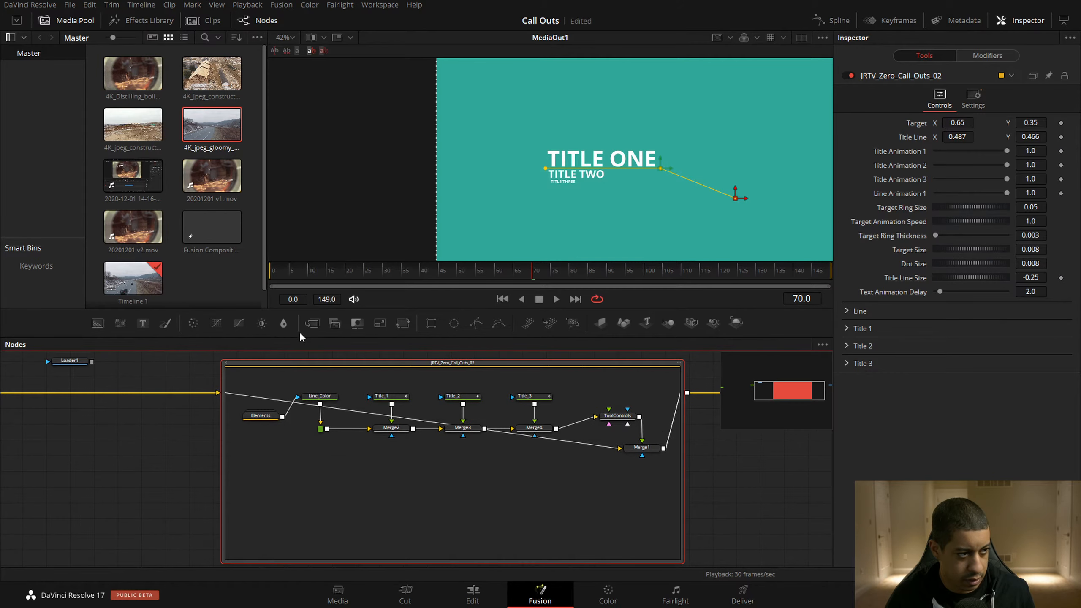
left_click_drag(312, 323, 344, 459)
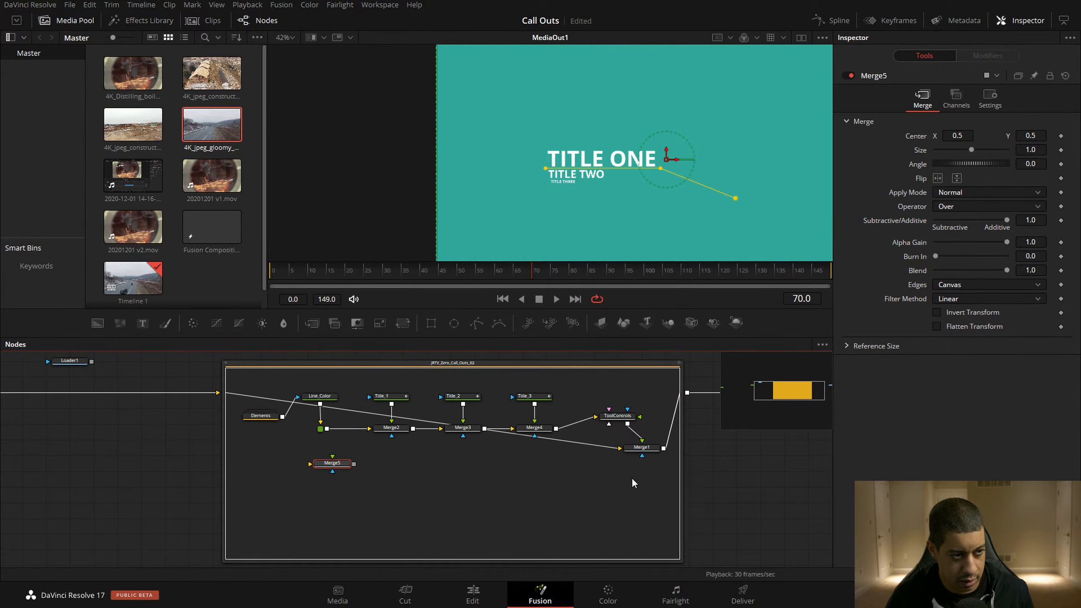
Copy the JRTV_Zero_Call_Outs_02 group, switch to Visual Studio Code, and paste it into JRTV_Zero_Call_Outs_08.setting
scroll(633, 479, "down", 2)
left_click_drag(690, 369, 320, 556)
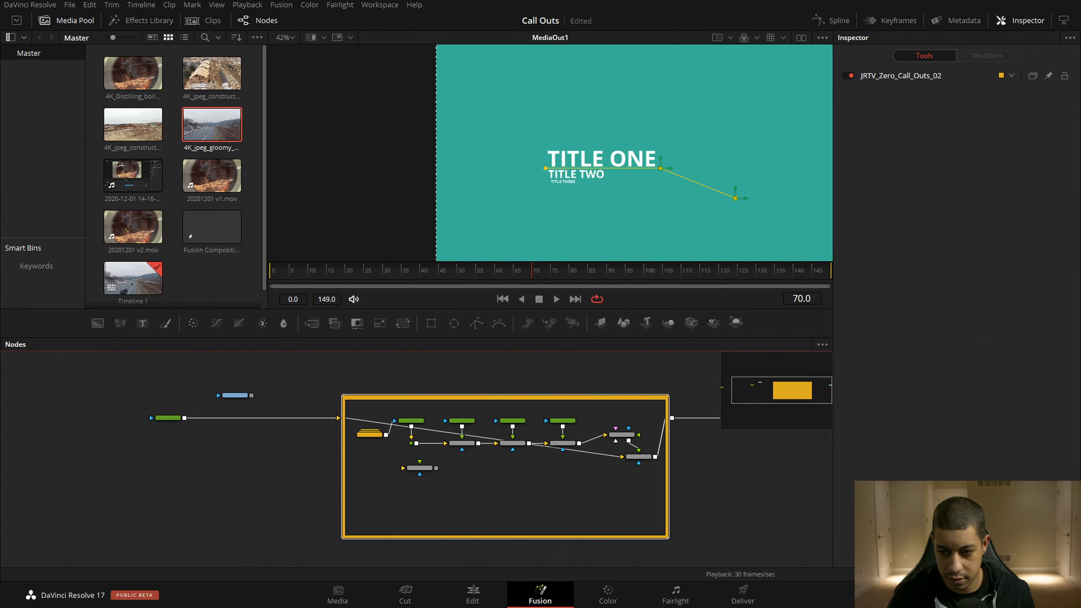
key("alt+Tab")
left_click(24, 31)
left_click(41, 8)
left_click(51, 22)
key("ctrl+v")
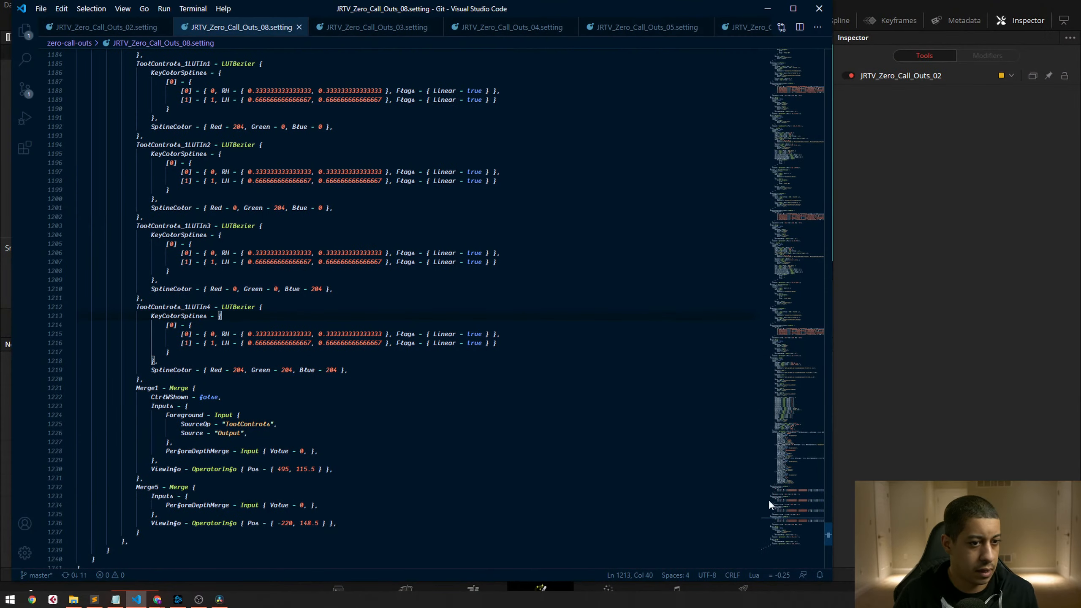
Duplicate the MainInput1 InstanceInput block directly below itself, and separate the two blocks with a comma
scroll(785, 399, "up", 5)
left_click_drag(785, 398, 794, 11)
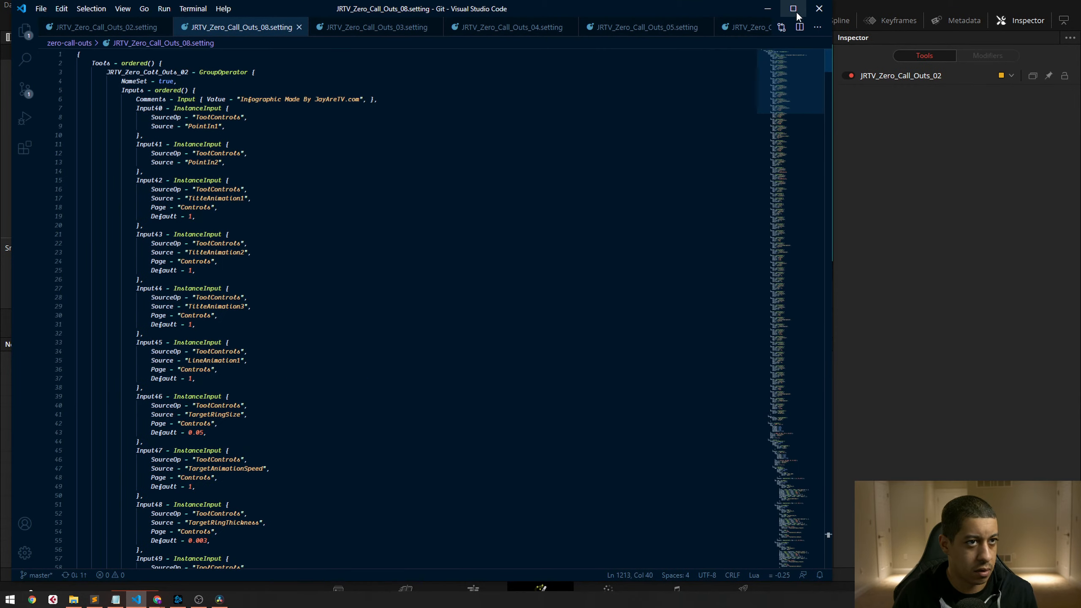
left_click_drag(255, 243, 260, 252)
scroll(402, 241, "down", 20)
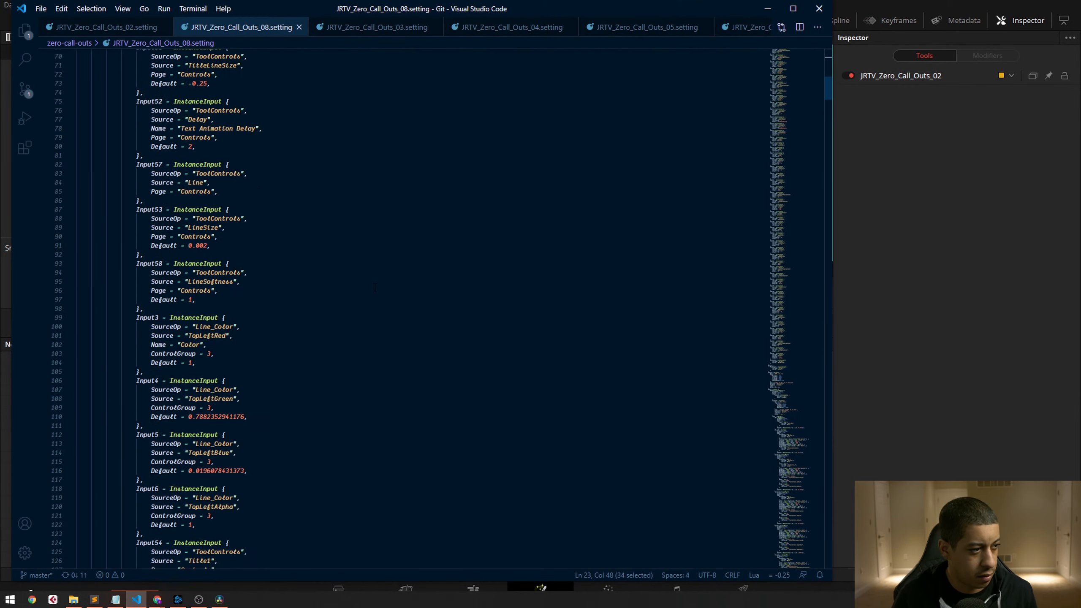
scroll(375, 290, "down", 20)
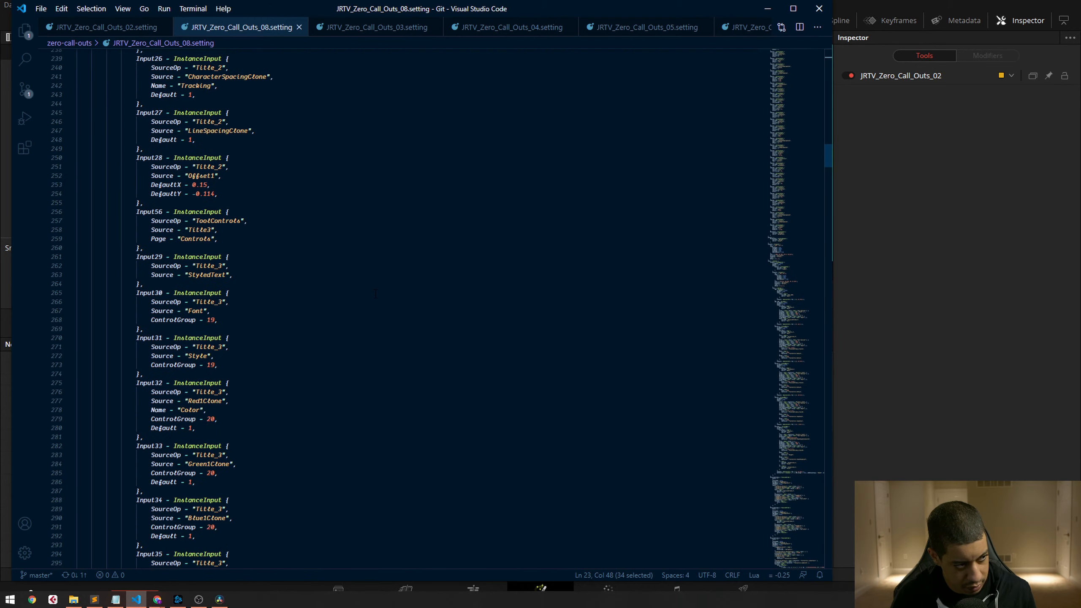
left_click_drag(137, 187, 152, 213)
left_click(152, 213)
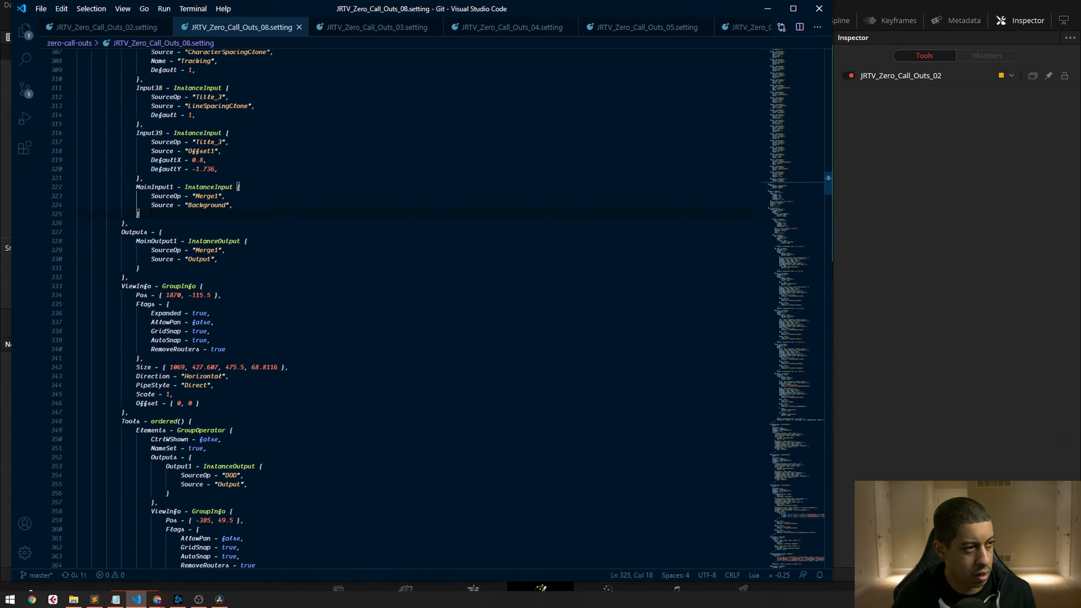
type("MainInput1 - InstanceInput { SourceOp - \"Merge1\", Source - \"Background\", }")
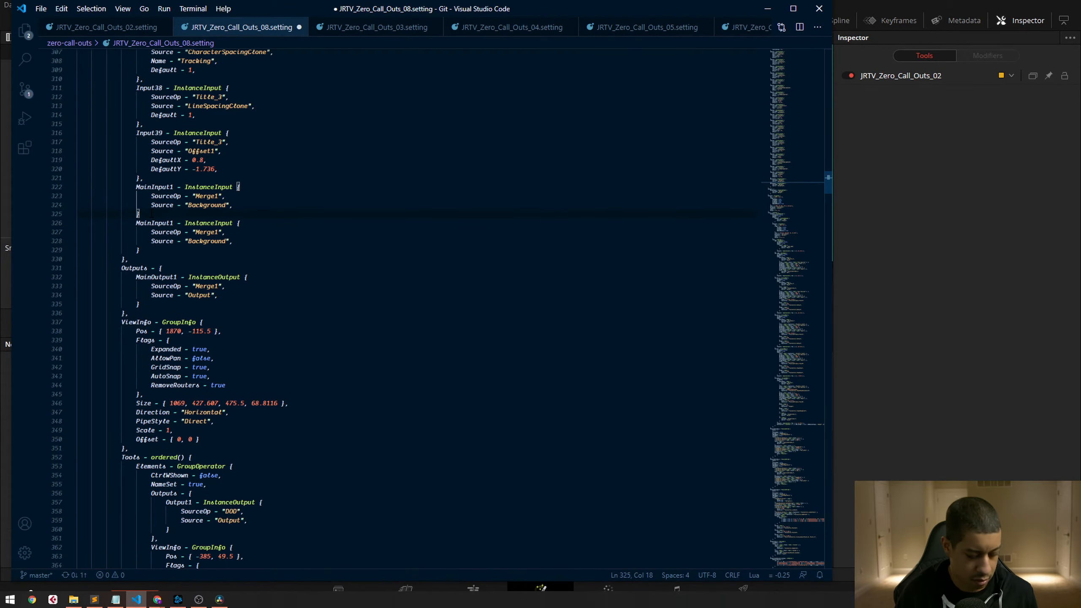
type(",")
Copy the name of the new Merge5 node from DaVinci Resolve, and set it as the duplicated block's SourceOp in Visual Studio Code
left_click(288, 232)
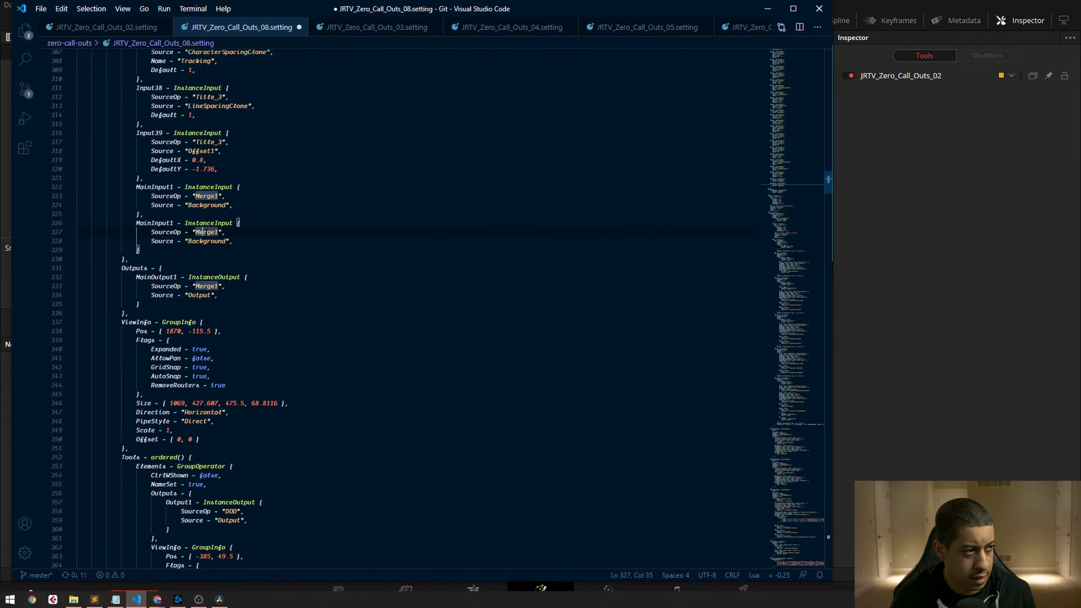
left_click_drag(548, 9, 1010, 489)
left_click(418, 469)
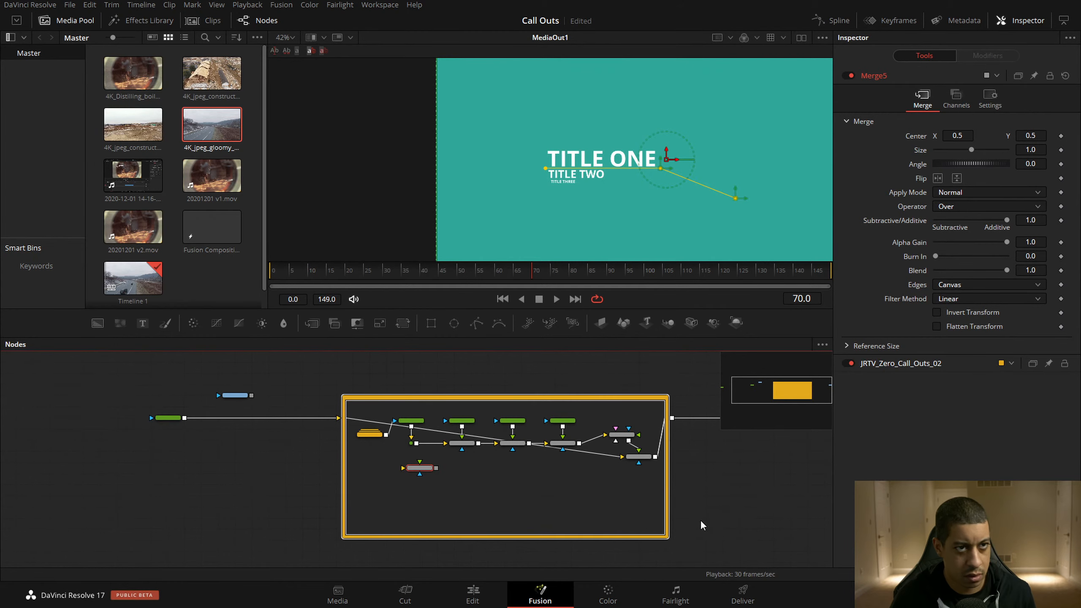
key("F2")
key("ctrl+c")
key("alt+Tab")
left_click_drag(988, 490, 746, 68)
double_click(232, 285)
key("ctrl+v")
left_click(248, 348)
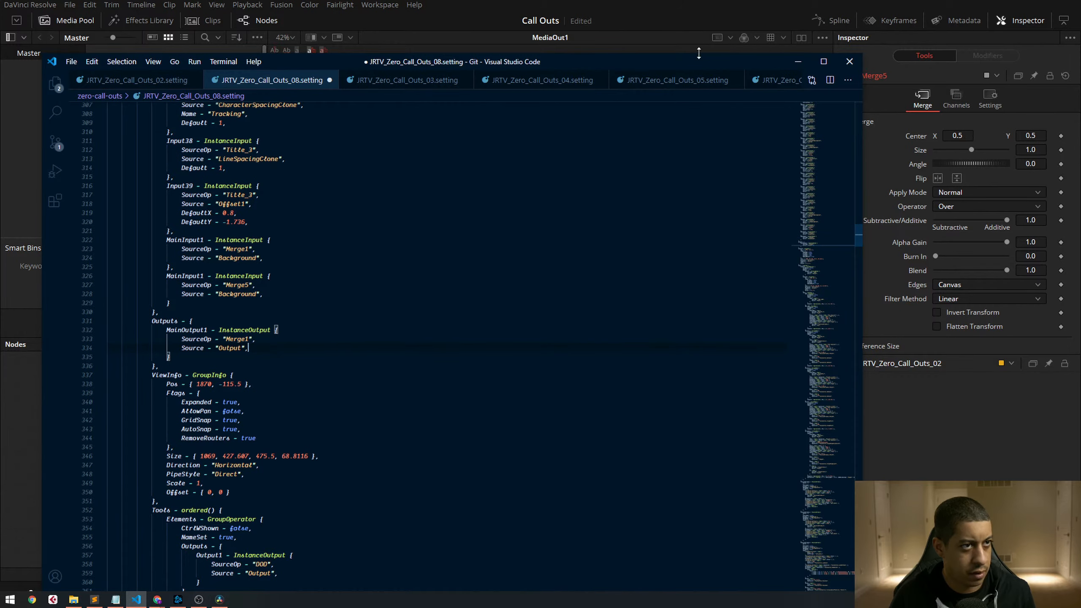
Copy all of the edited setting text, switch to DaVinci Resolve, and delete the existing JRTV_Zero_Call_Outs_02 group
left_click_drag(699, 60, 770, 38)
left_click(617, 251)
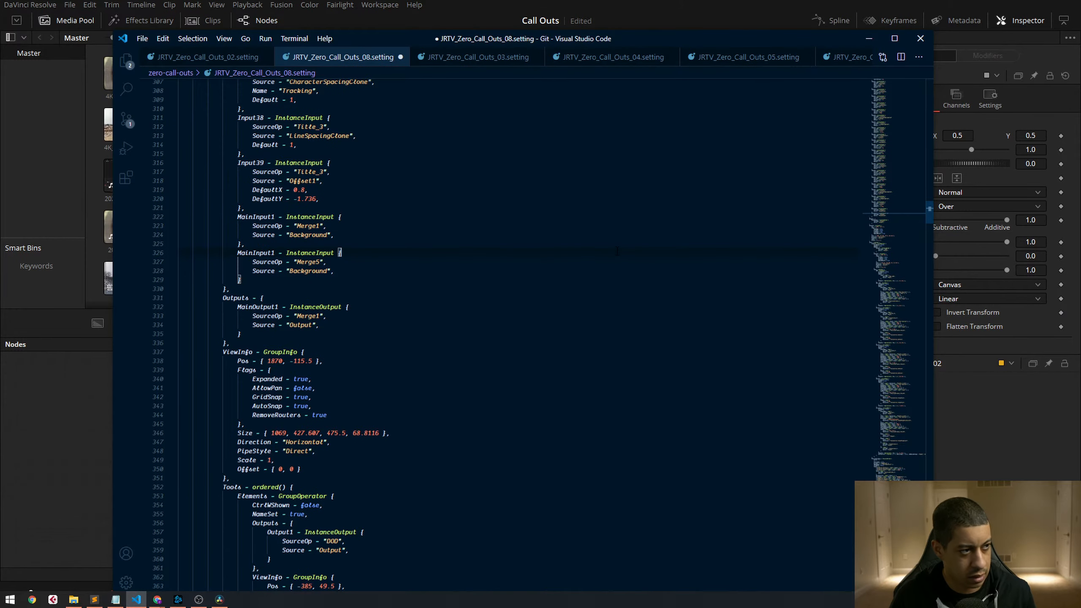
key("ctrl+a")
left_click(101, 443)
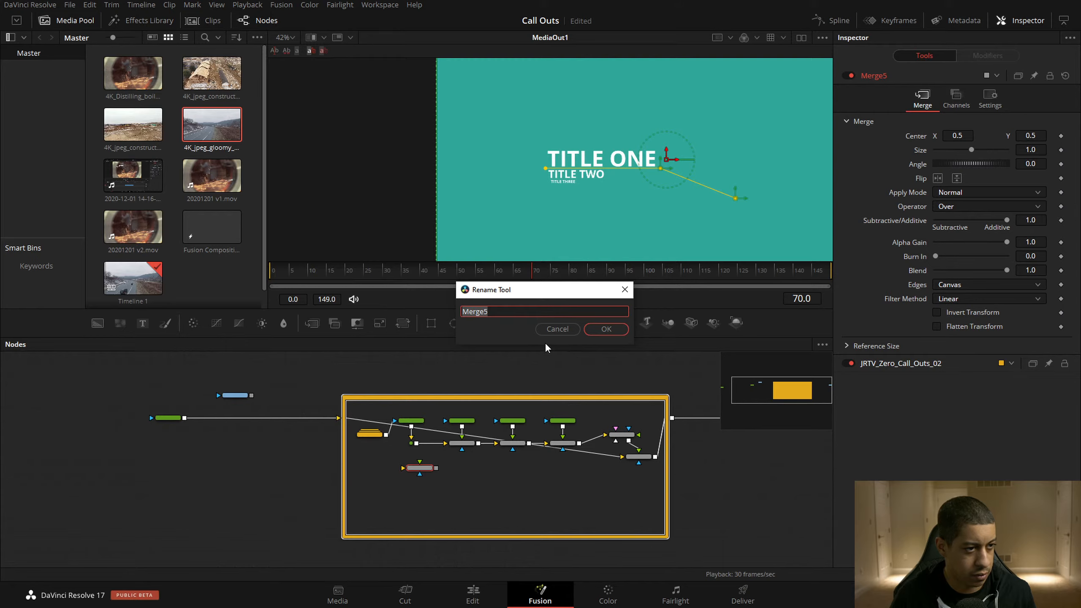
left_click(558, 331)
left_click_drag(672, 366, 333, 529)
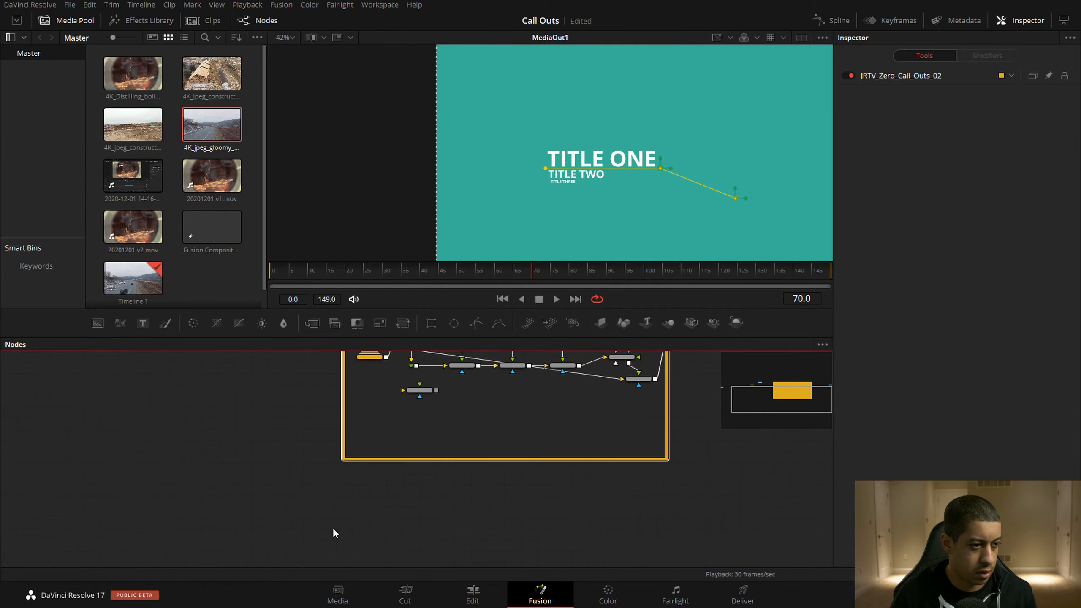
key("Delete")
Paste the edited call-out group into the node graph, and place it between the Loader and MediaOut1
key("Right")
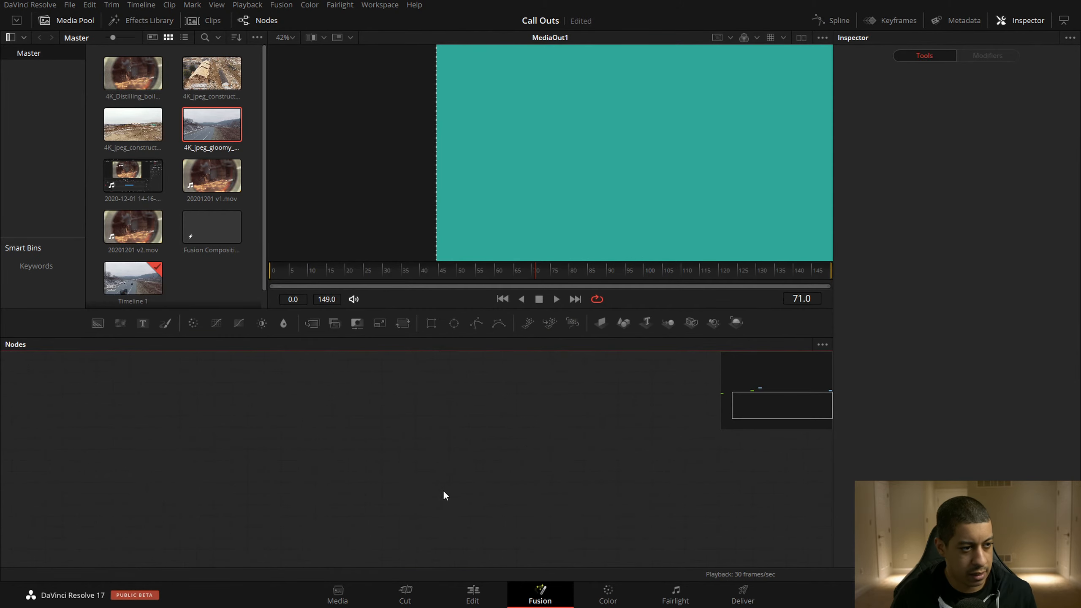
left_click_drag(784, 410, 769, 394)
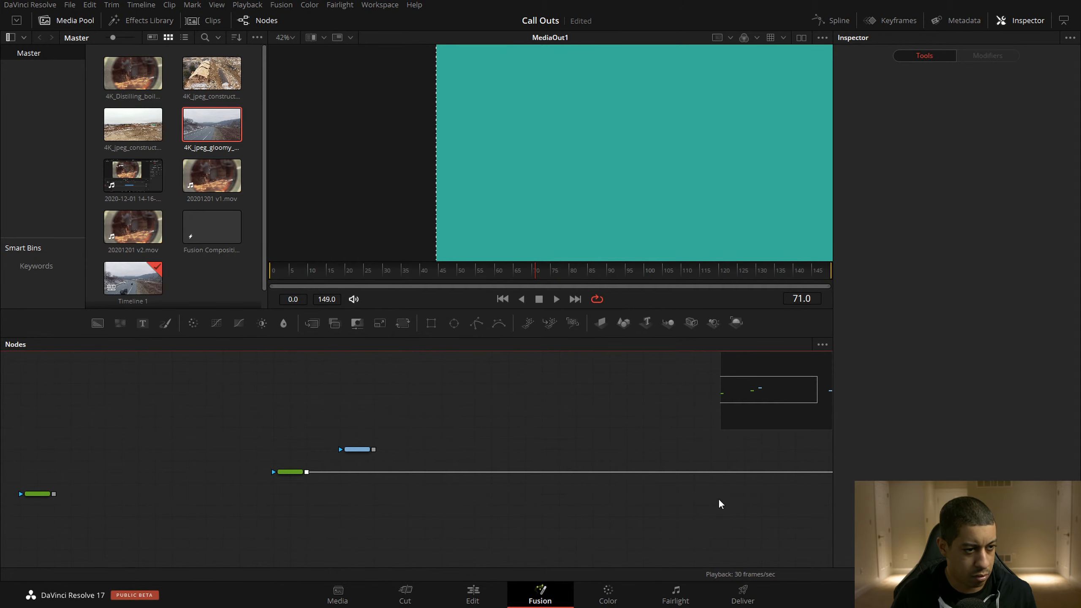
key("ctrl+v")
left_click_drag(741, 468, 557, 480)
left_click_drag(358, 403, 395, 369)
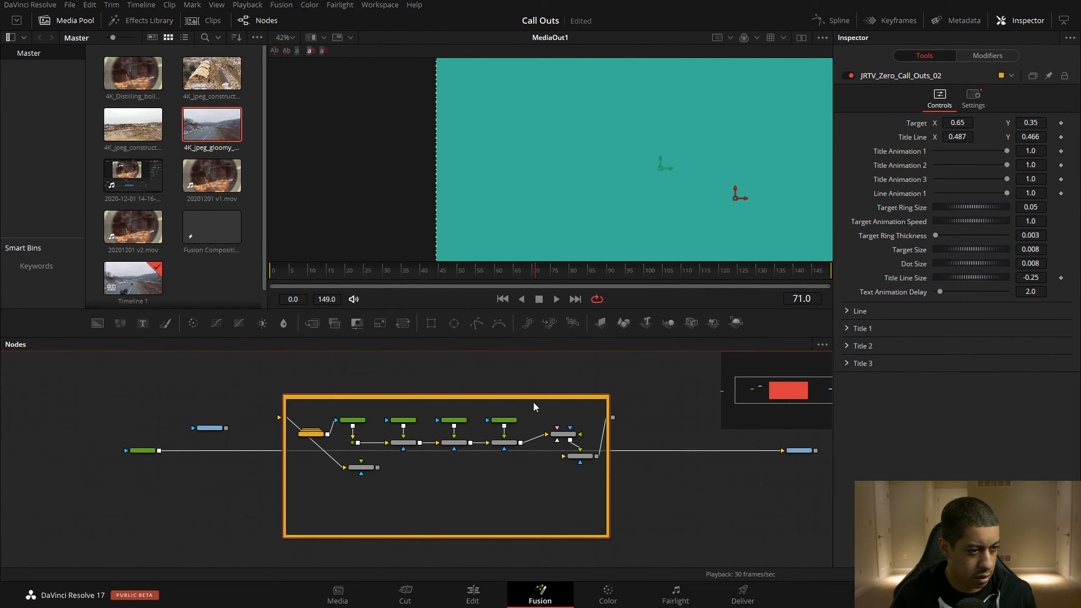
Move the Merge5 node lower inside the pasted group, away from the other nodes
left_click(587, 381)
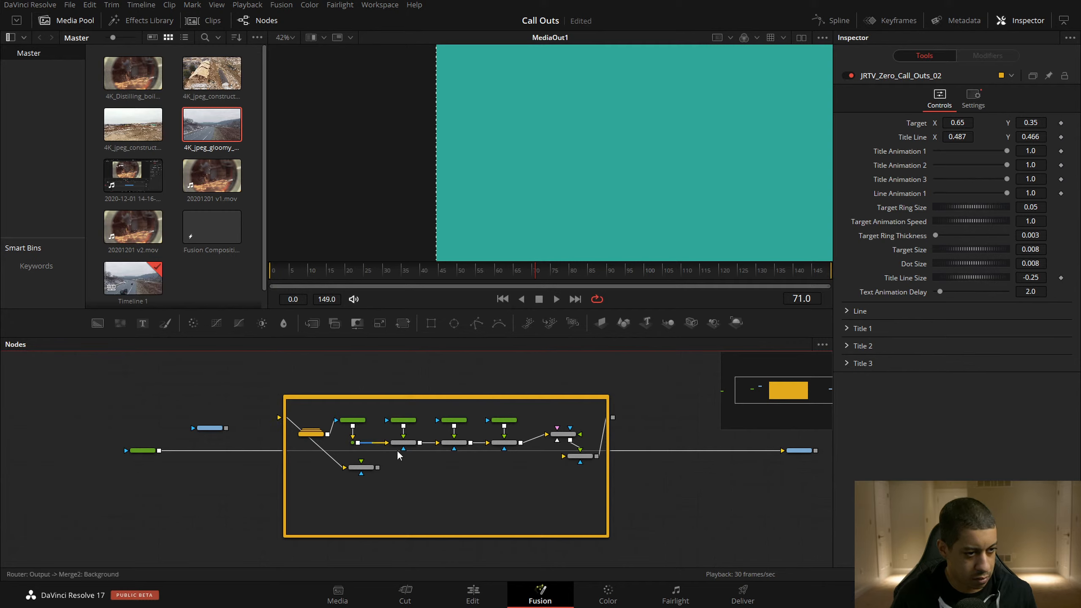
left_click_drag(361, 467, 361, 489)
left_click(643, 486)
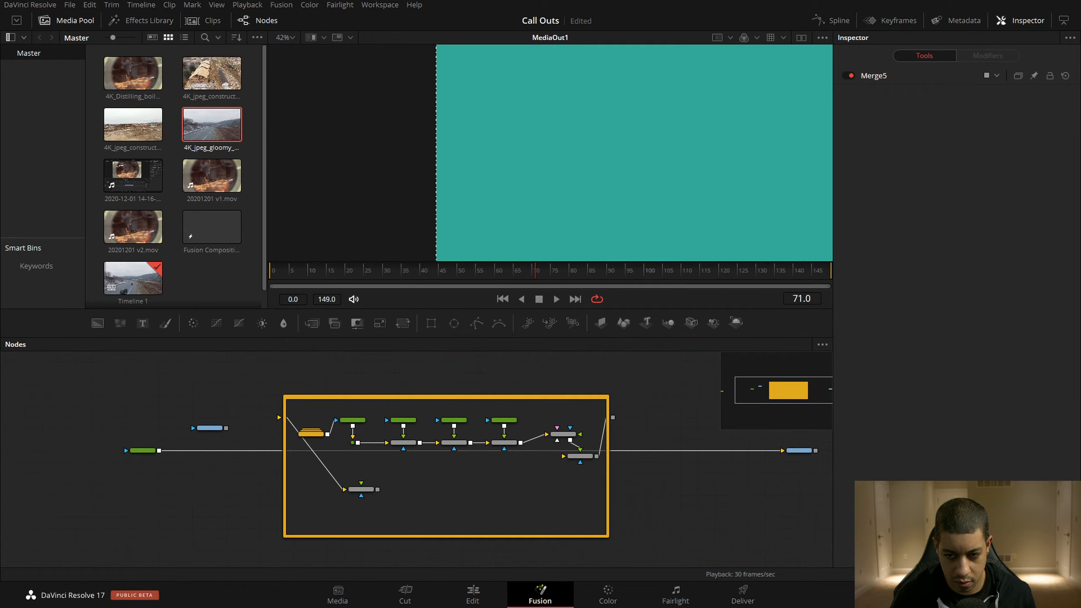
Switch to Visual Studio Code and rename the duplicated MainInput1 block, whose SourceOp is Merge5, to MainInput2
key("alt+Tab")
left_click(317, 424)
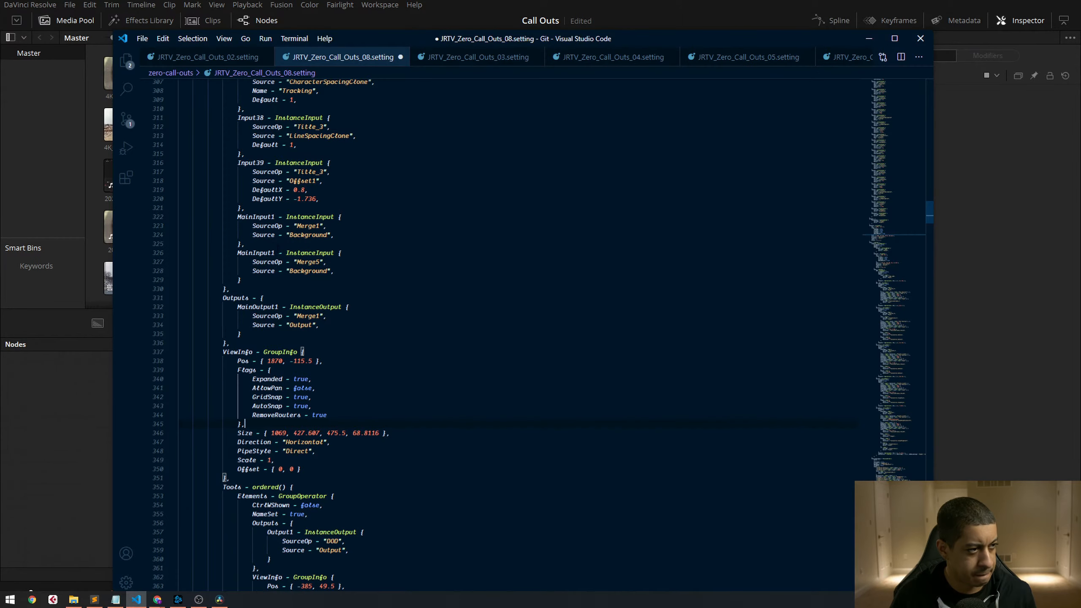
left_click(525, 288)
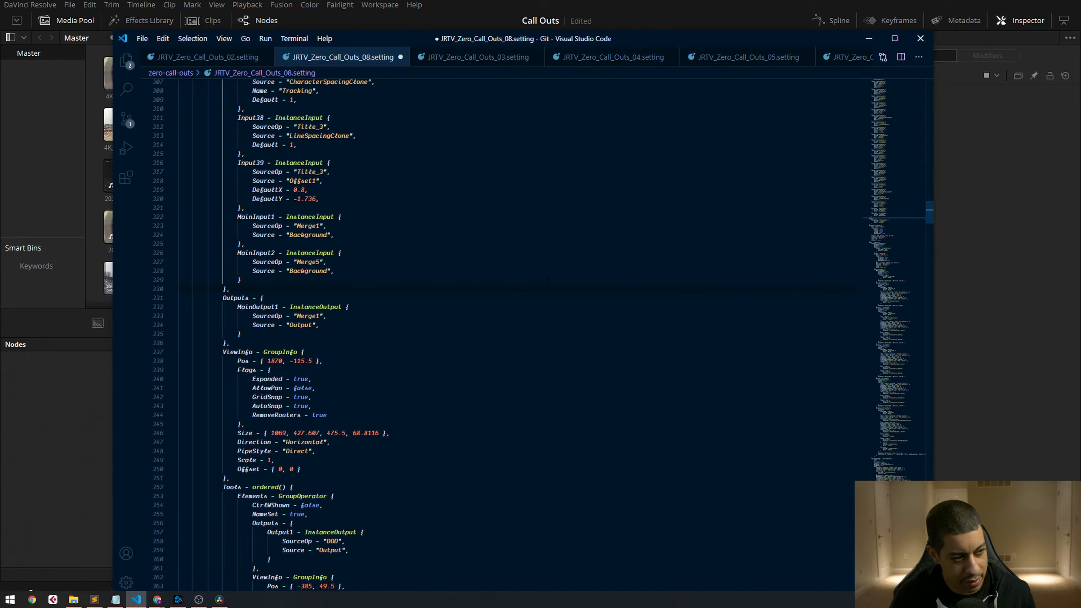
left_click(520, 250)
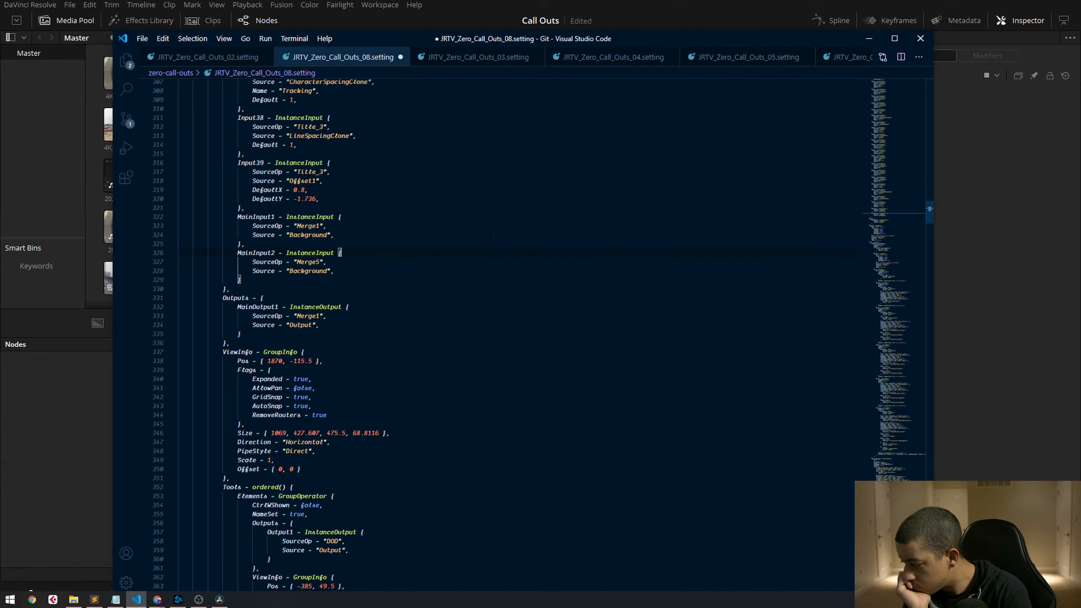
left_click(475, 359)
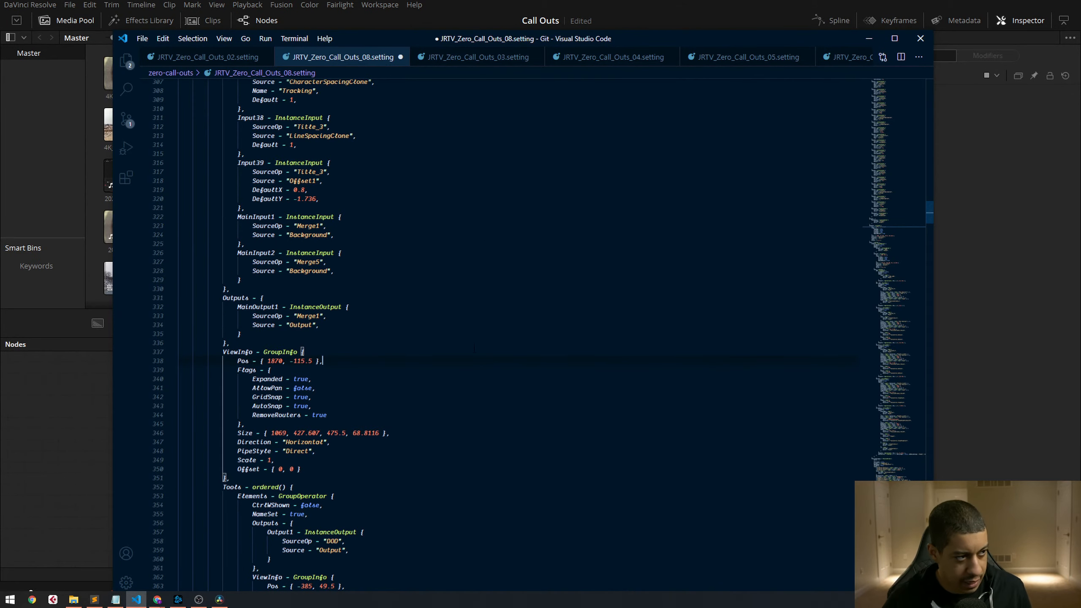
left_click(445, 280)
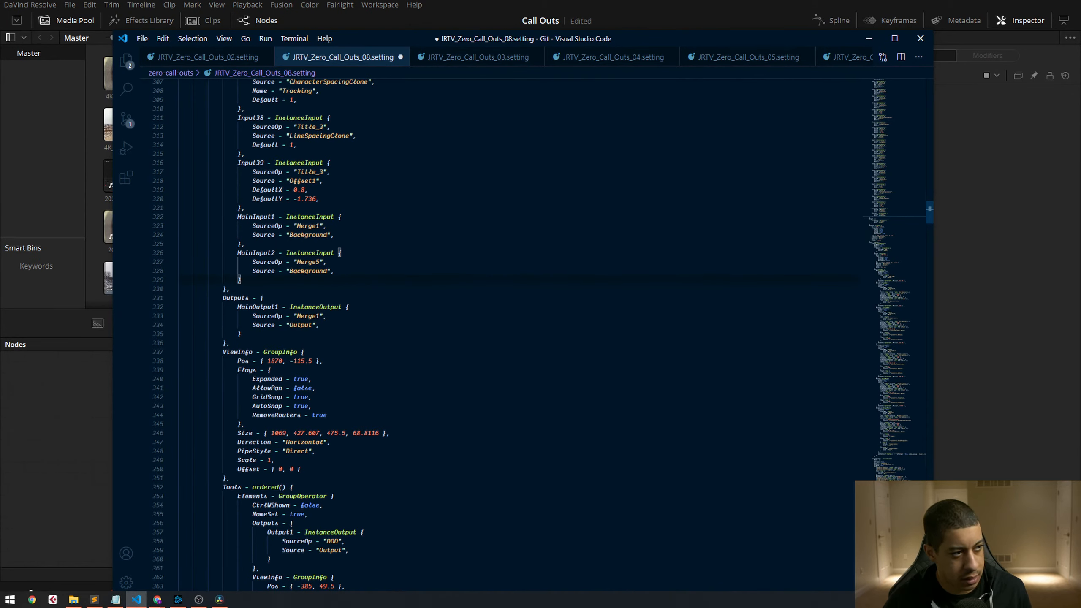
left_click(542, 261)
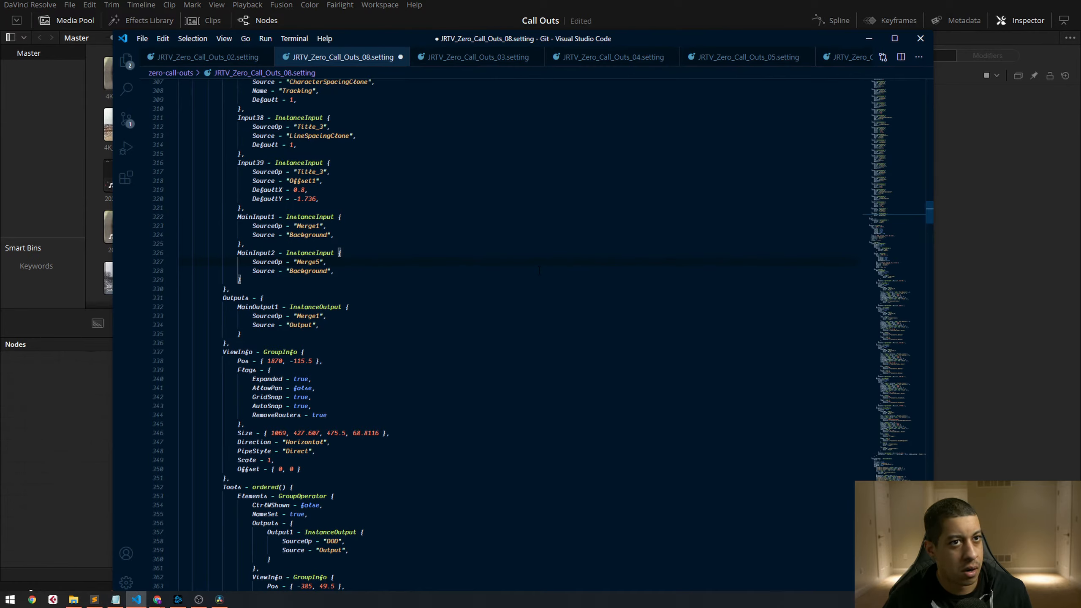
left_click(276, 262)
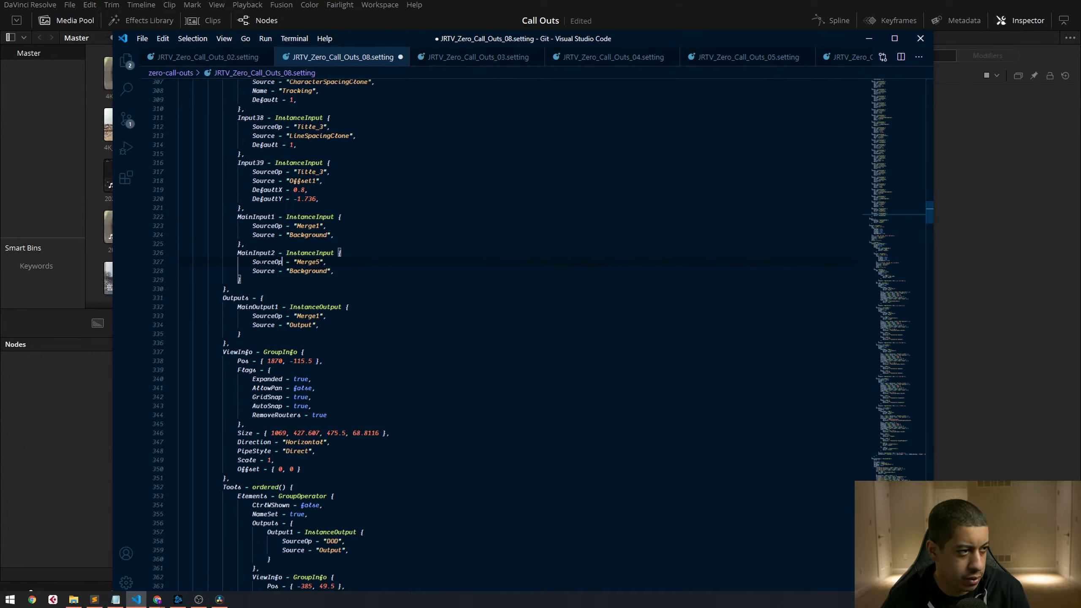
Delete the MainInput2 block and its leftover blank line from the Inputs section of JRTV_Zero_Call_Outs_08.setting
left_click_drag(237, 252, 265, 280)
key("BackSpace")
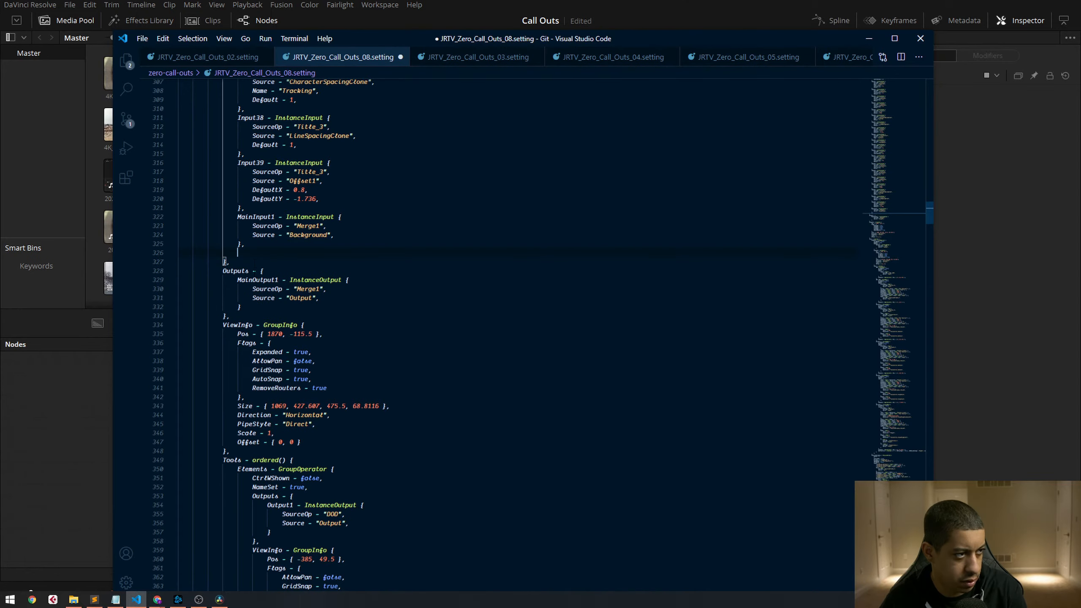
key("Delete")
key("BackSpace")
key("BackSpace")
key("BackSpace")
key("BackSpace")
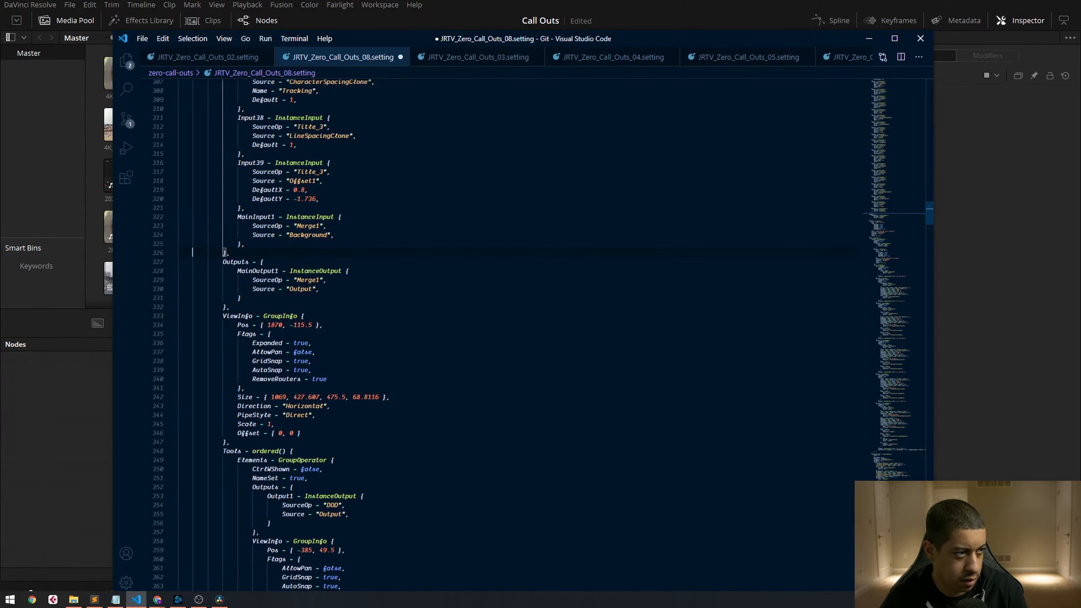
Switch to DaVinci Resolve, delete the Merge5 node from the expanded call-out group, and move Loader1 farther left inside the group
left_click(870, 39)
left_click_drag(210, 428, 470, 496)
key("Escape")
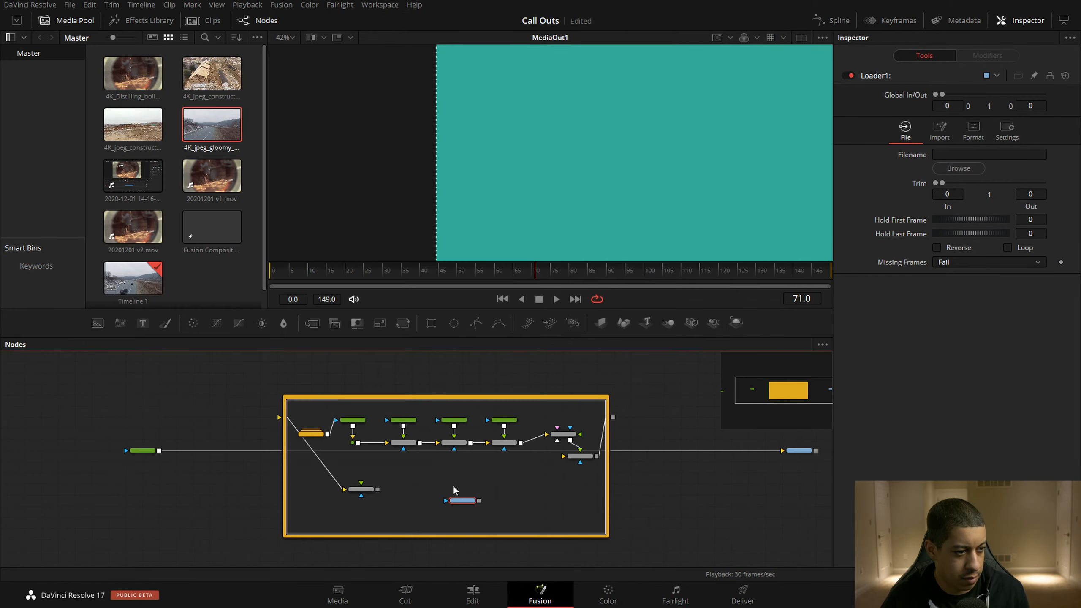
left_click(348, 492)
key("Delete")
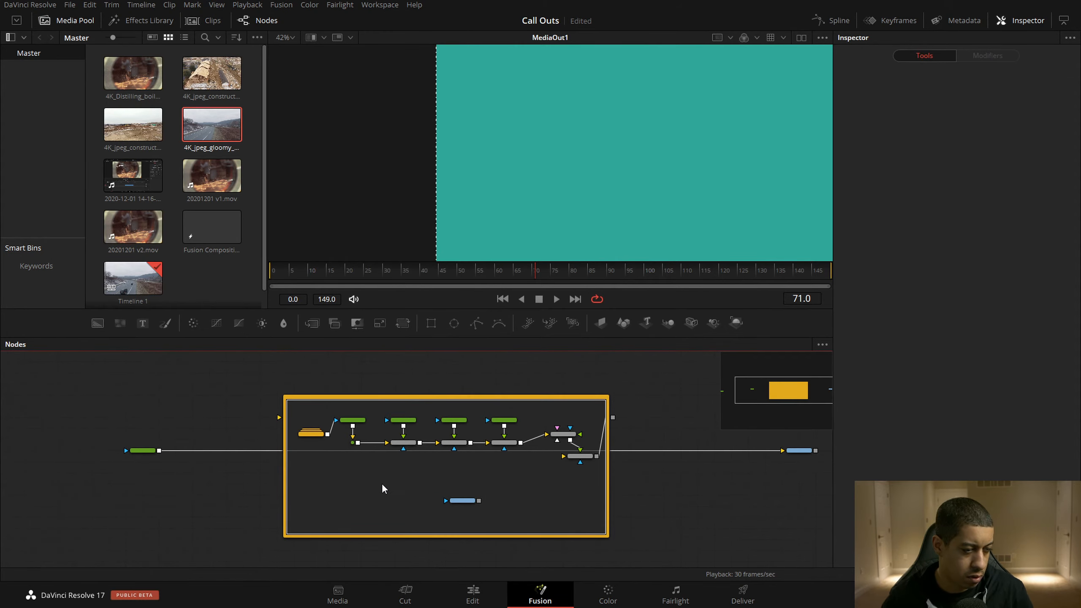
left_click_drag(610, 525, 644, 494)
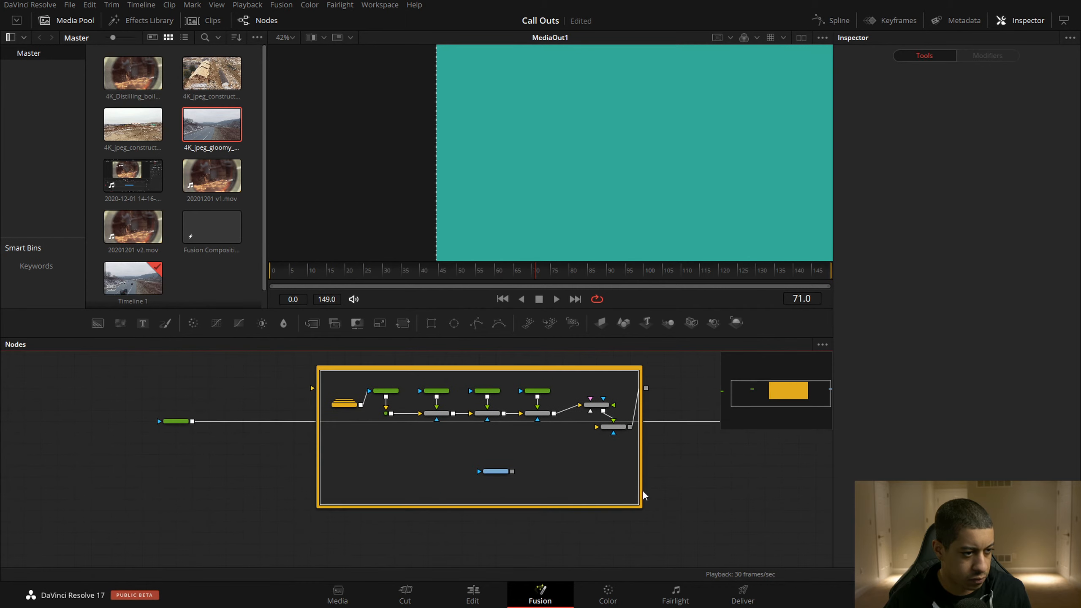
left_click_drag(664, 443, 572, 461)
left_click_drag(385, 502, 317, 491)
Copy the call-out group containing Loader1 and replace all text in JRTV_Zero_Call_Outs_08.setting in Visual Studio Code with it
left_click_drag(592, 371, 159, 558)
key("alt+Tab")
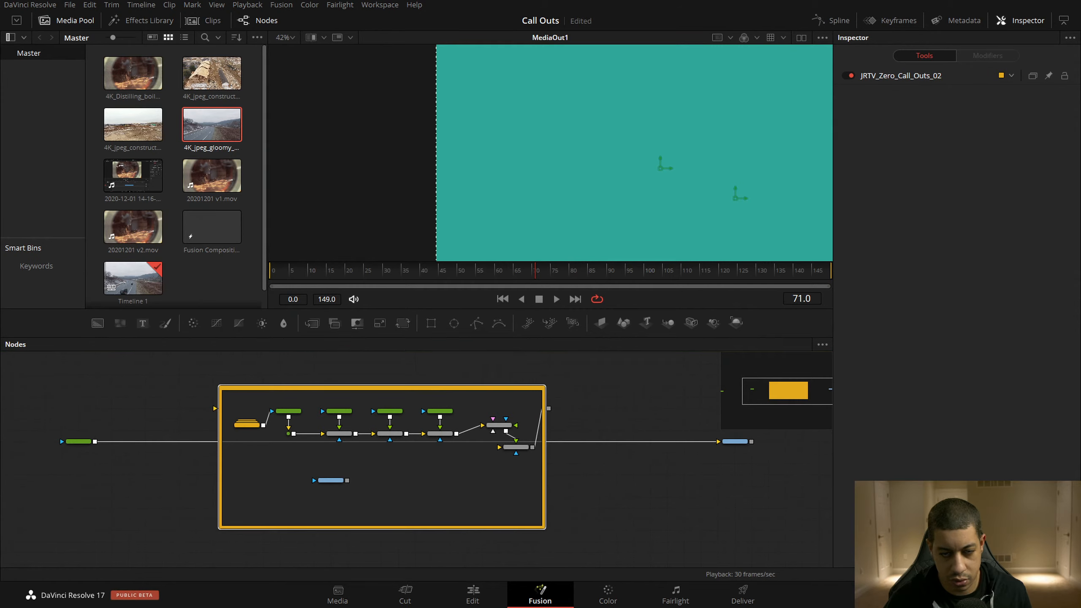
left_click(477, 394)
key("ctrl+a")
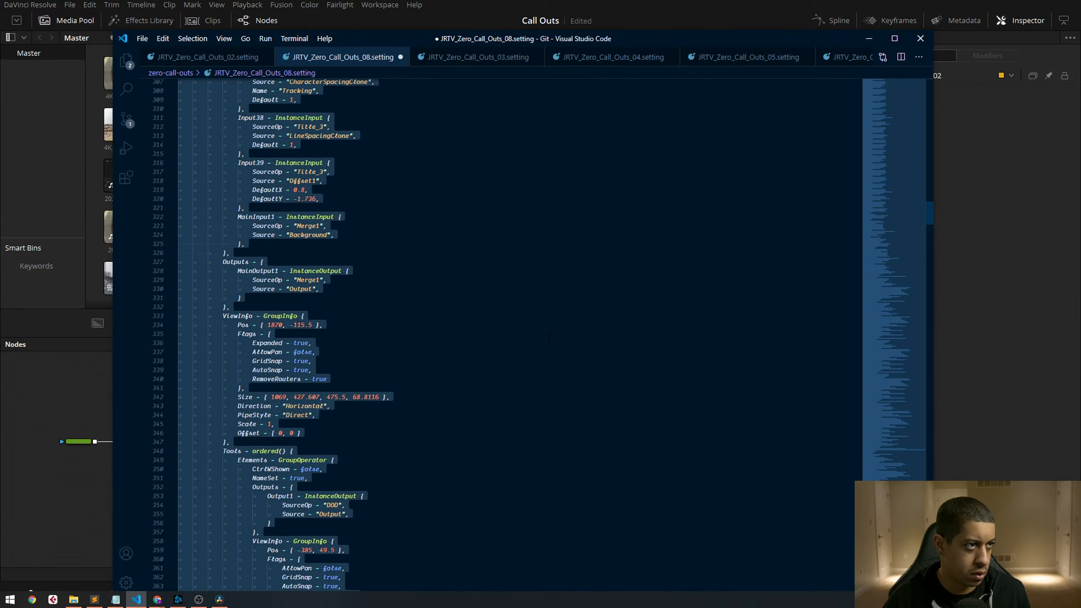
key("ctrl+v")
Examine the end of the Inputs section and the MainOutput1 block in the newly pasted setting text
left_click_drag(879, 541, 879, 212)
left_click_drag(591, 282, 586, 287)
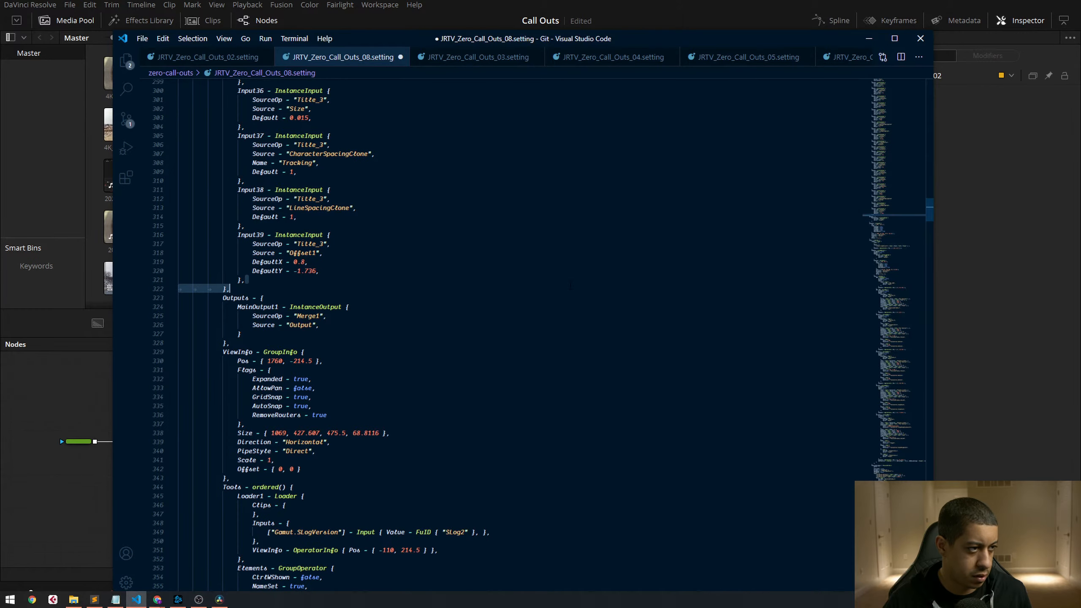
left_click(376, 297)
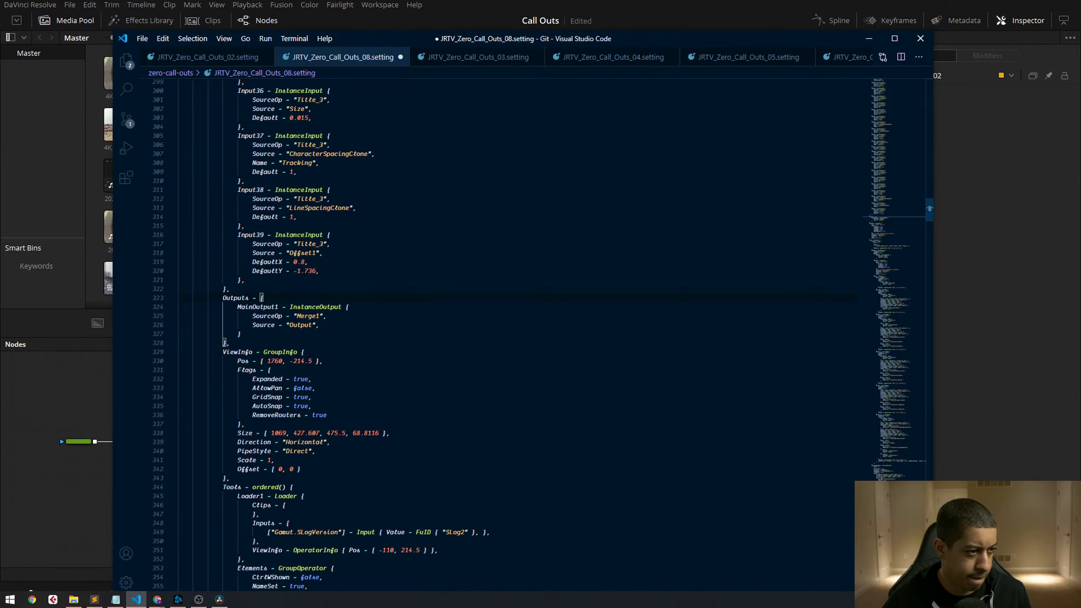
left_click(367, 326)
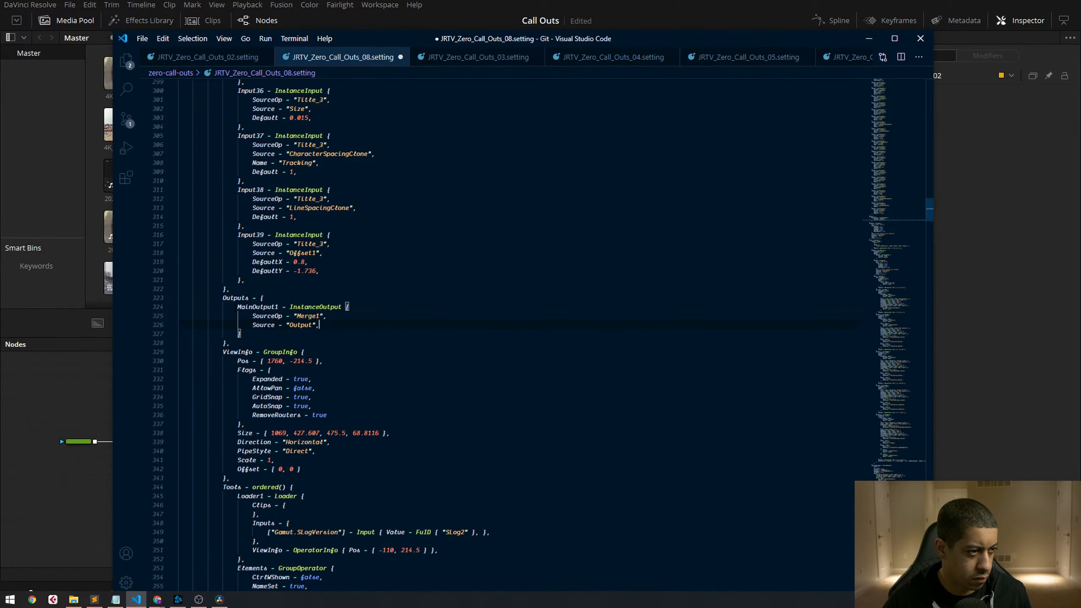
left_click_drag(236, 308, 246, 335)
left_click(374, 287)
scroll(381, 282, "up", 7)
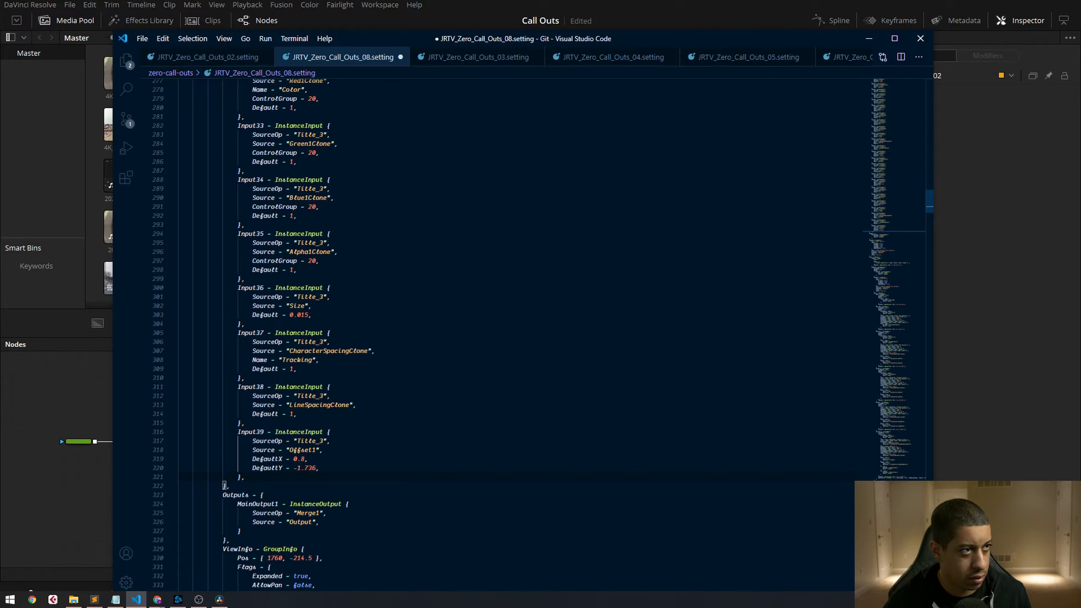
Copy the MainInput1 block, with SourceOp Merge1 and Source Background, from JRTV_Zero_Call_Outs_02.setting
left_click(238, 58)
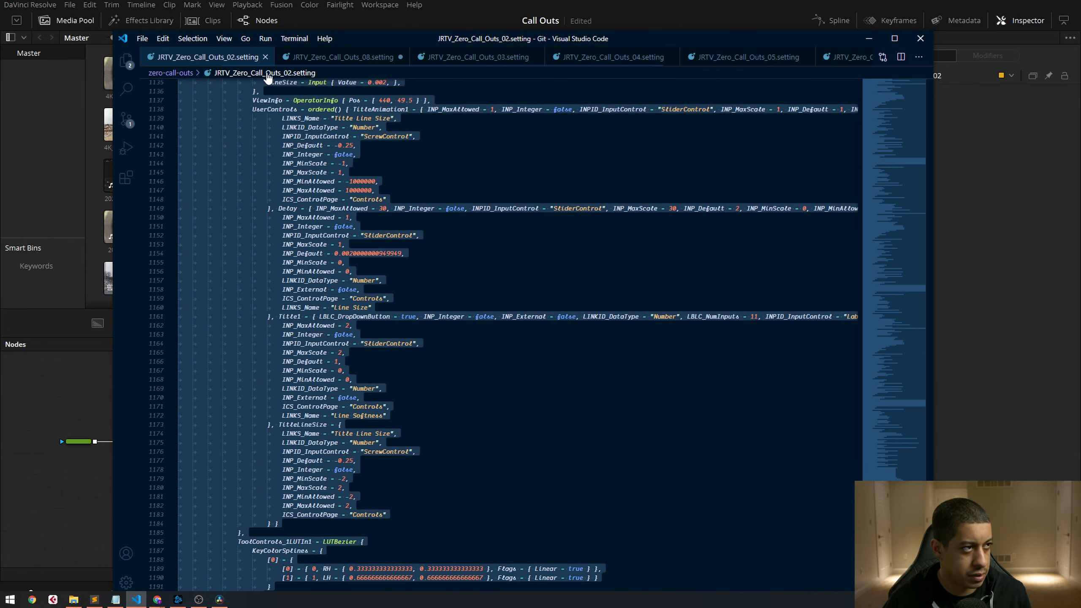
left_click(739, 344)
scroll(895, 226, "up", 20)
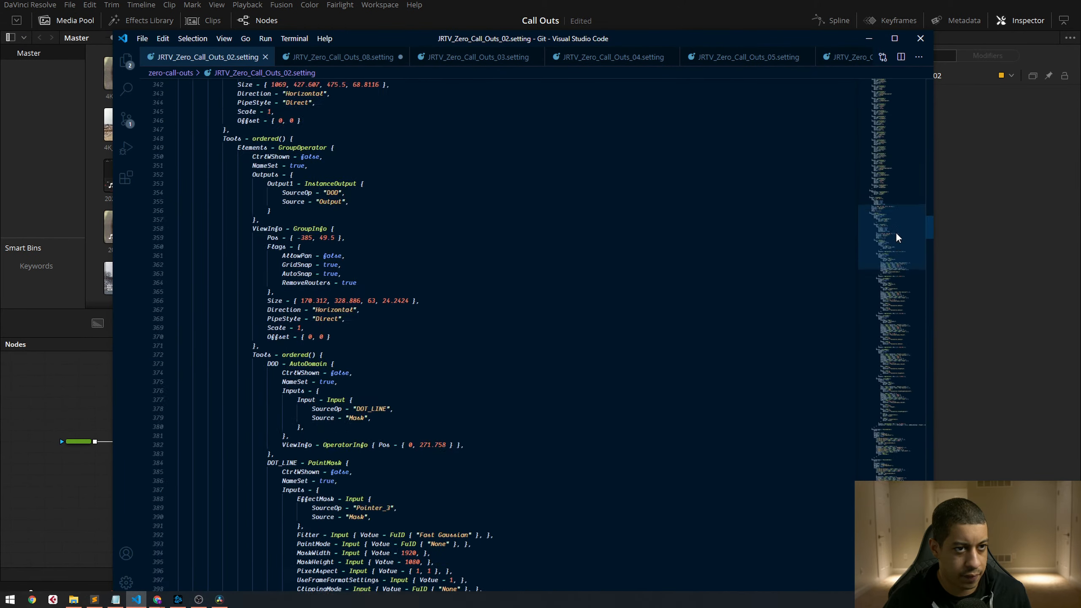
left_click(275, 305)
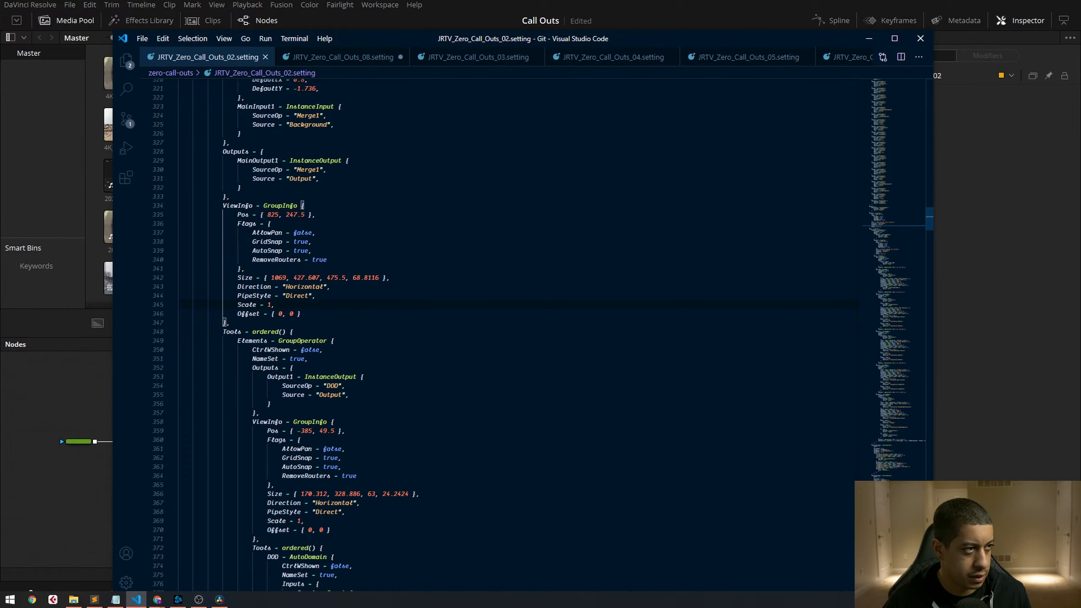
left_click_drag(237, 106, 242, 135)
key("ctrl+c")
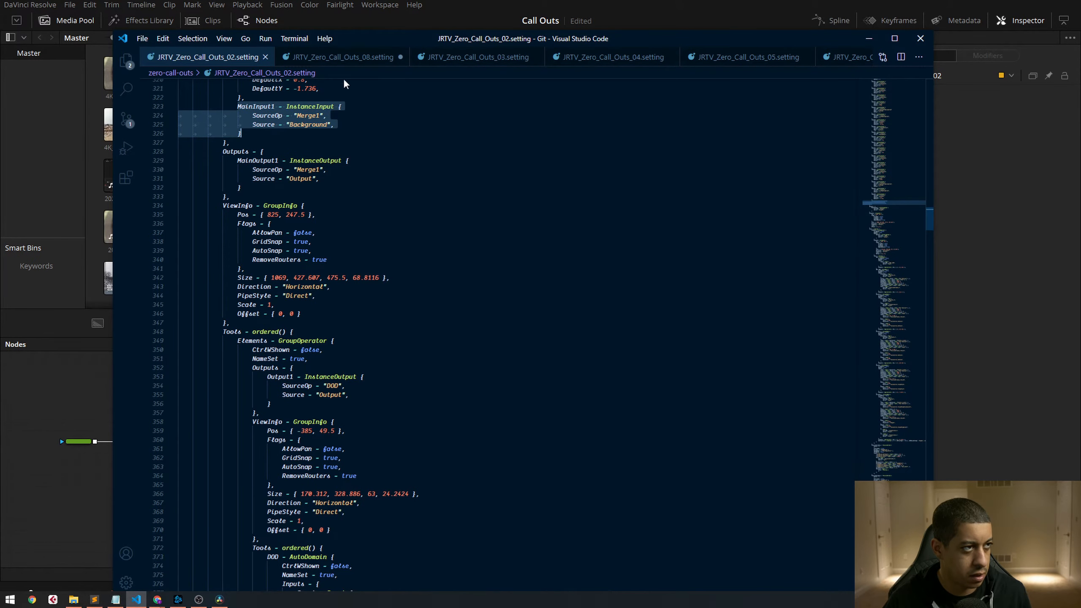
Paste the copied MainInput1 block after Input39 in the Inputs section of JRTV_Zero_Call_Outs_08.setting
left_click(343, 57)
left_click(247, 476)
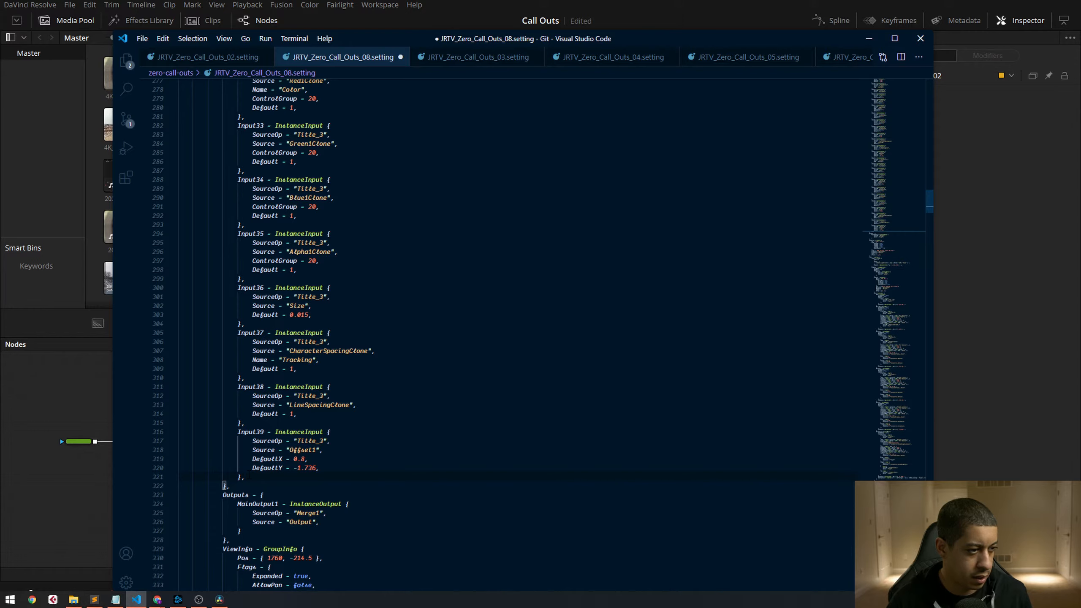
key("ctrl+v")
left_click(632, 396)
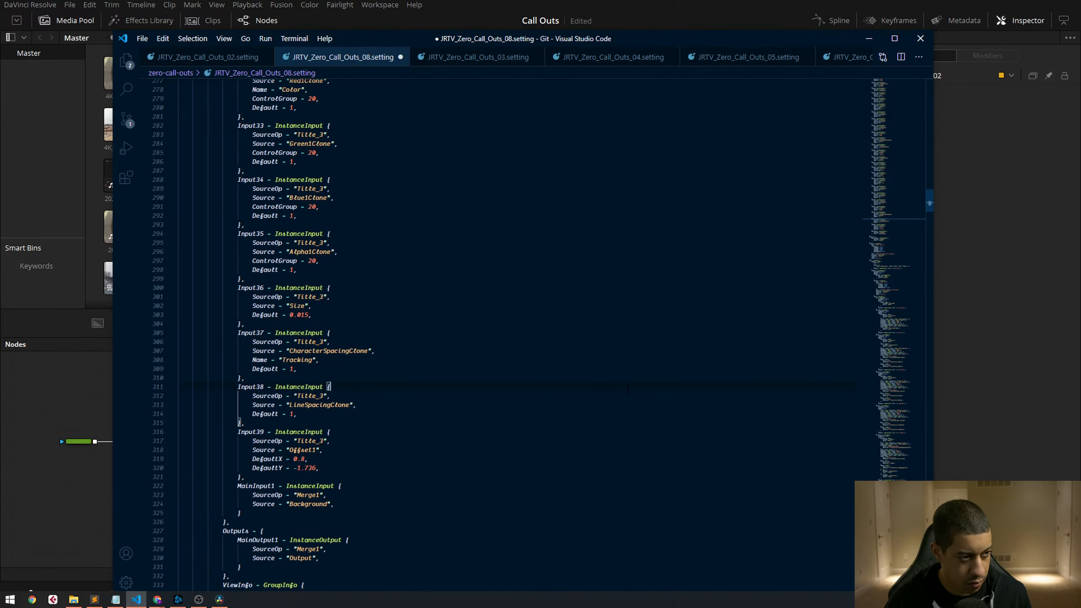
Copy the full edited text, replace the call-out group in DaVinci Resolve with it, and wire it between the source node and MediaOut1
key("ctrl+a")
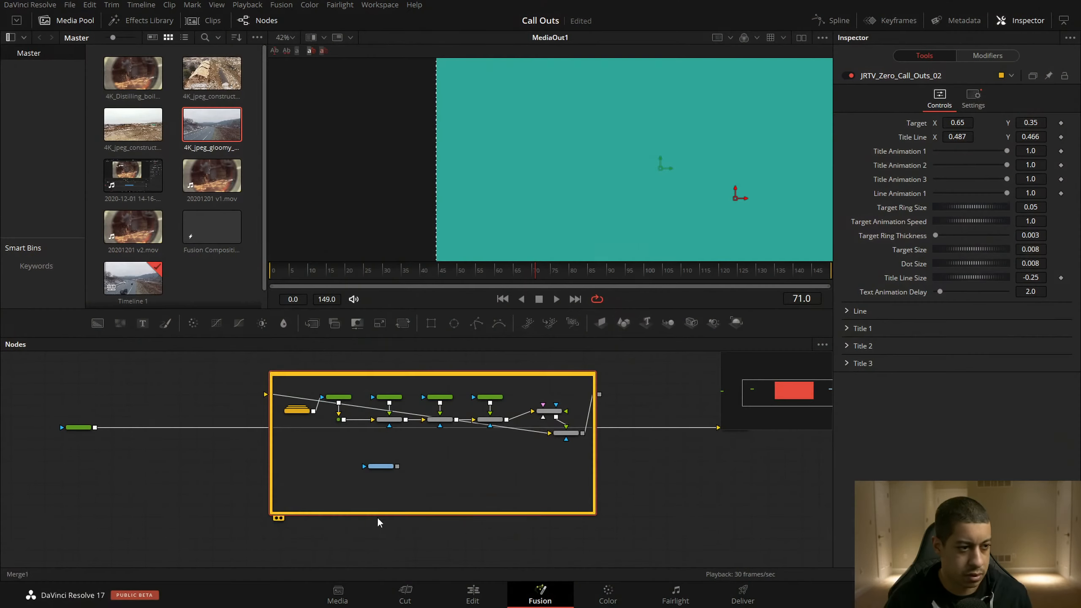
left_click_drag(690, 510, 596, 541)
left_click_drag(621, 459, 172, 429)
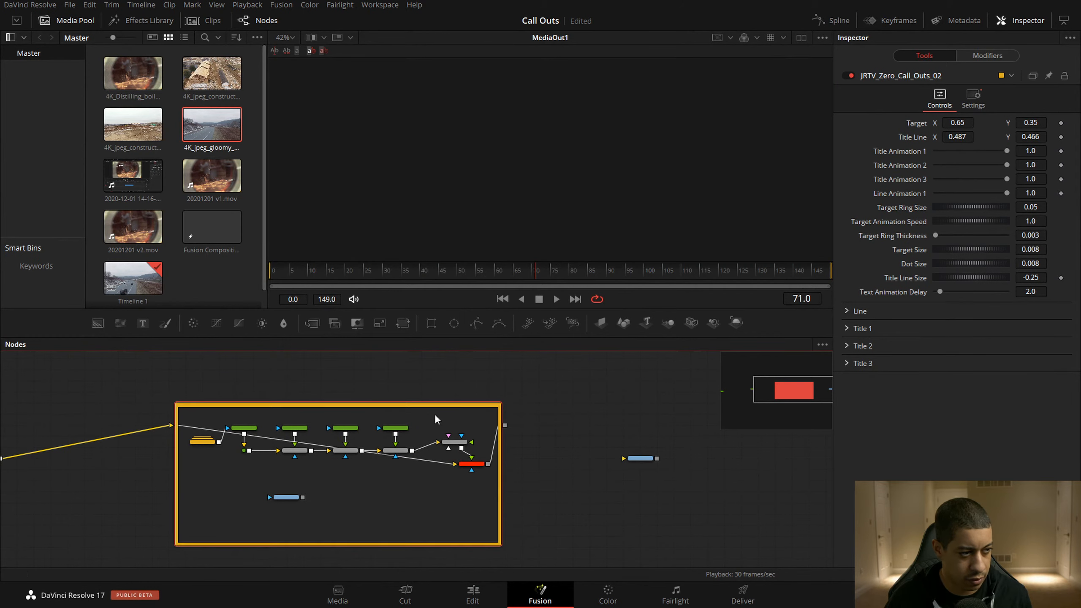
left_click_drag(505, 425, 675, 448)
Move Loader1 inside the group so that it sits below the Line_Color node
left_click(551, 514)
left_click_drag(588, 501, 770, 489)
left_click_drag(462, 484, 428, 474)
left_click(533, 487)
left_click_drag(515, 501, 482, 494)
scroll(502, 479, "up", 5)
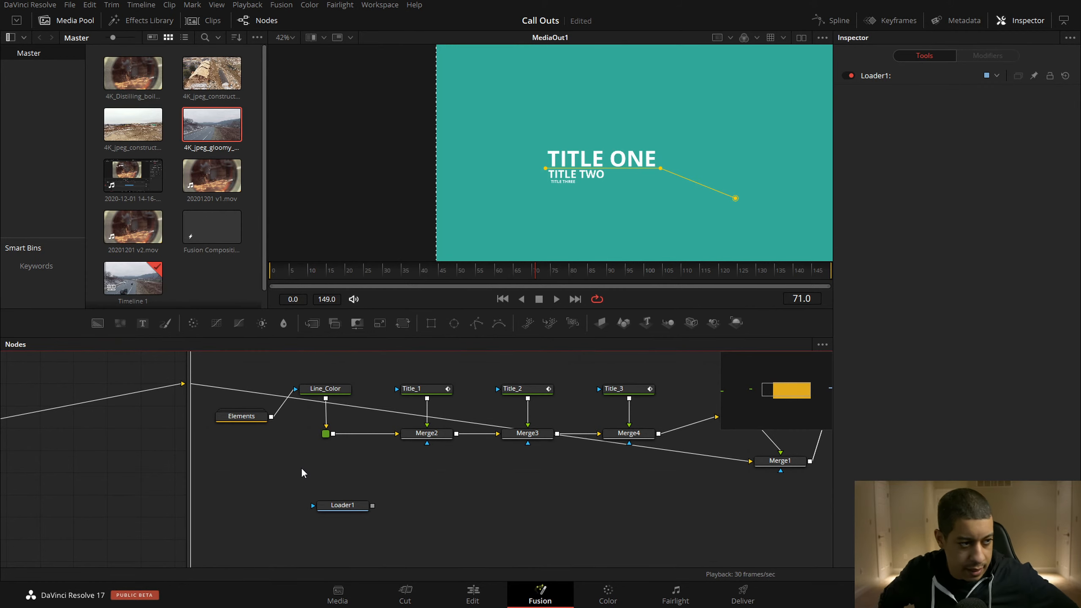
left_click_drag(451, 499, 421, 472)
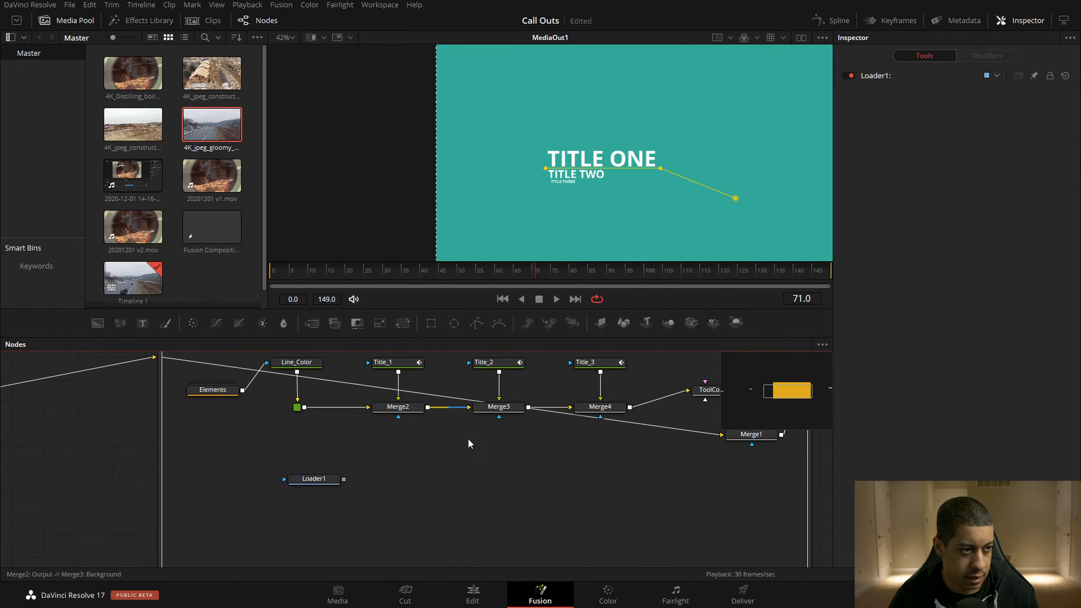
Examine the image width, height and Auto Resolution settings of the Line_Color node
left_click(296, 362)
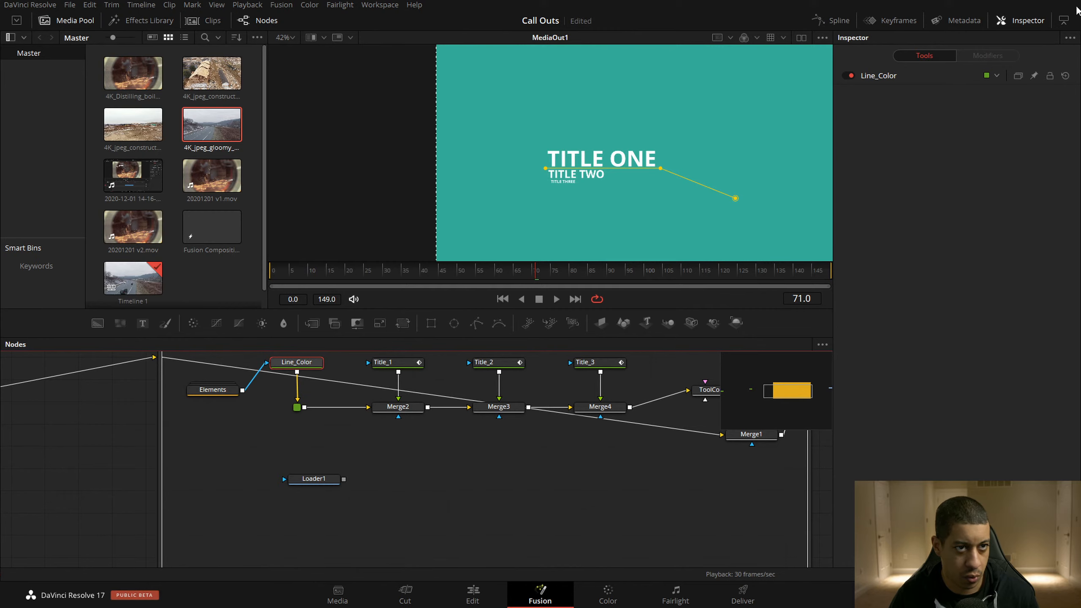
left_click(919, 75)
left_click(963, 128)
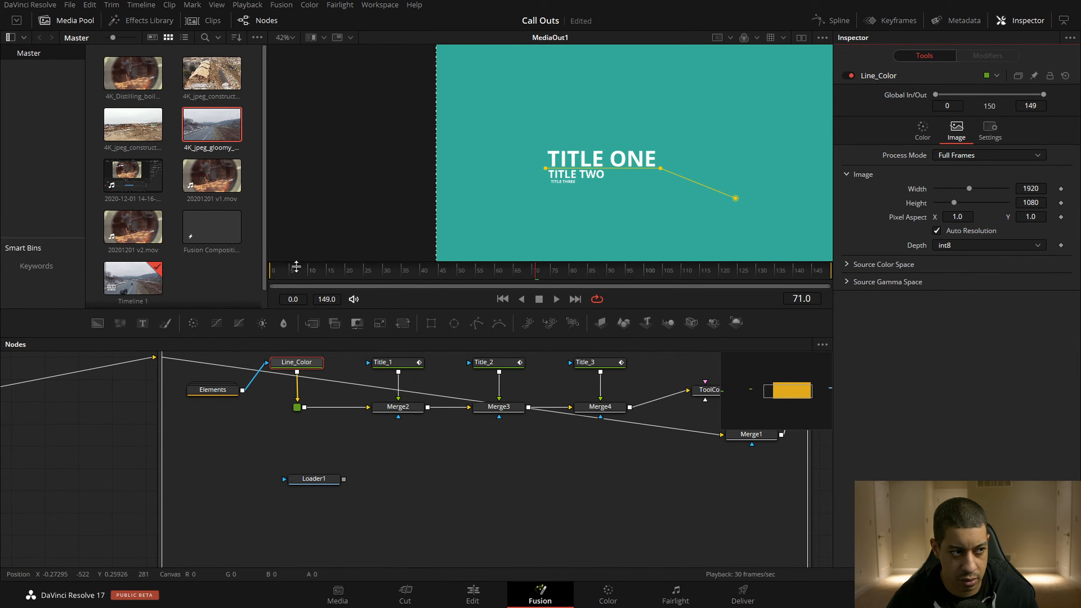
Add a Resize node inside the group, line it up beside Loader1, and shift Line_Color slightly from its place
left_click_drag(392, 341, 451, 459)
left_click(612, 489)
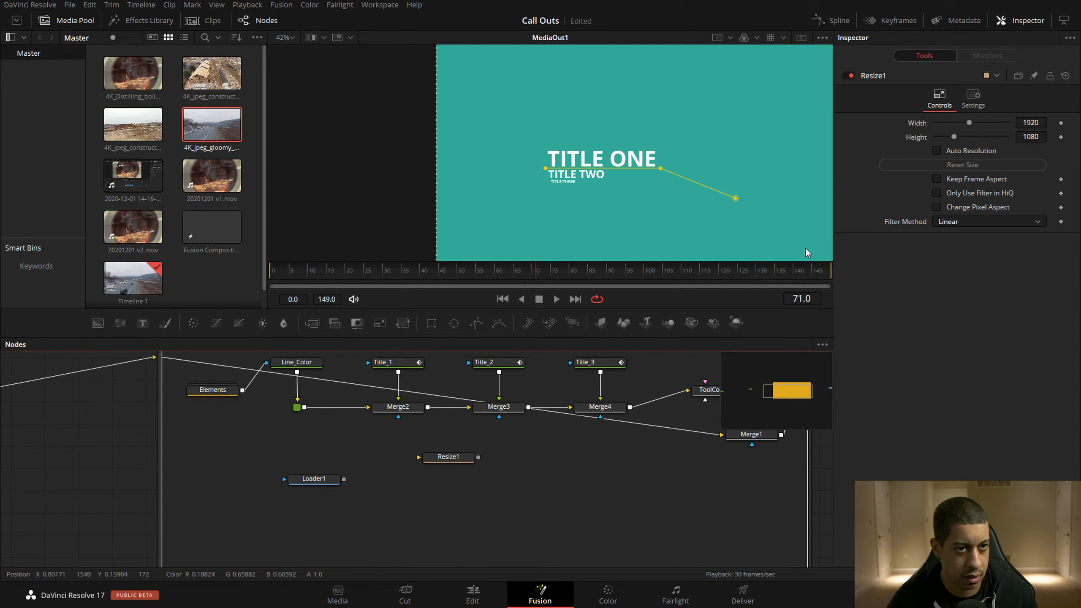
left_click_drag(307, 362, 290, 368)
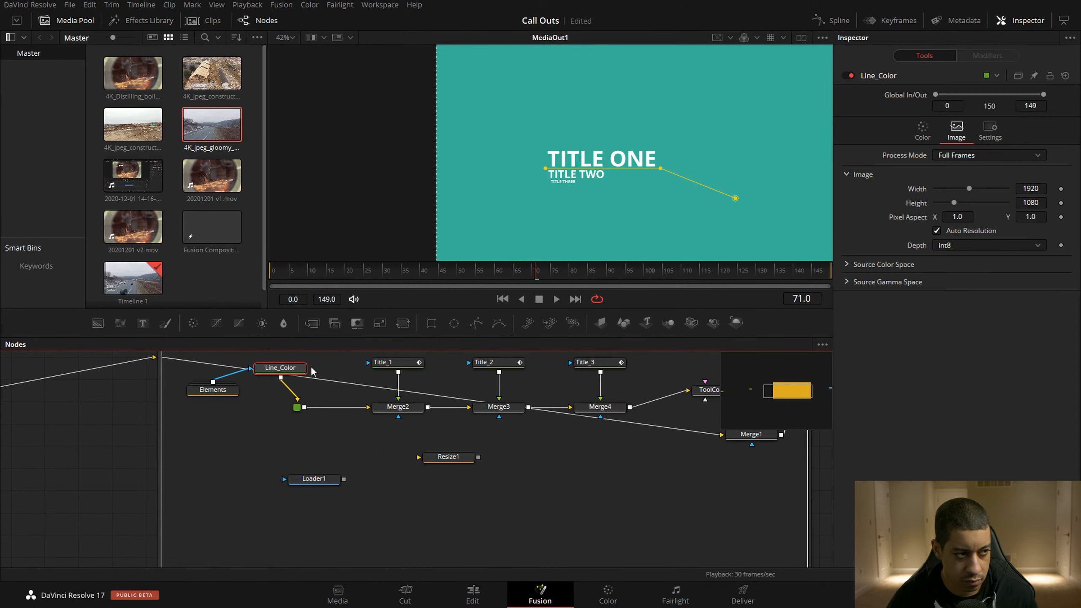
left_click_drag(449, 456, 446, 479)
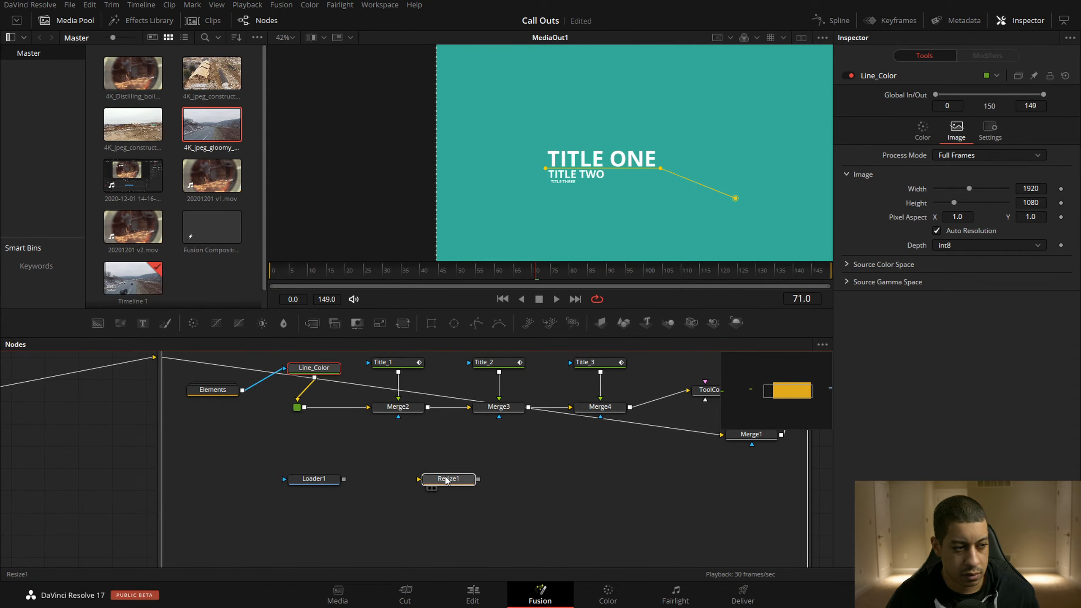
left_click(446, 479)
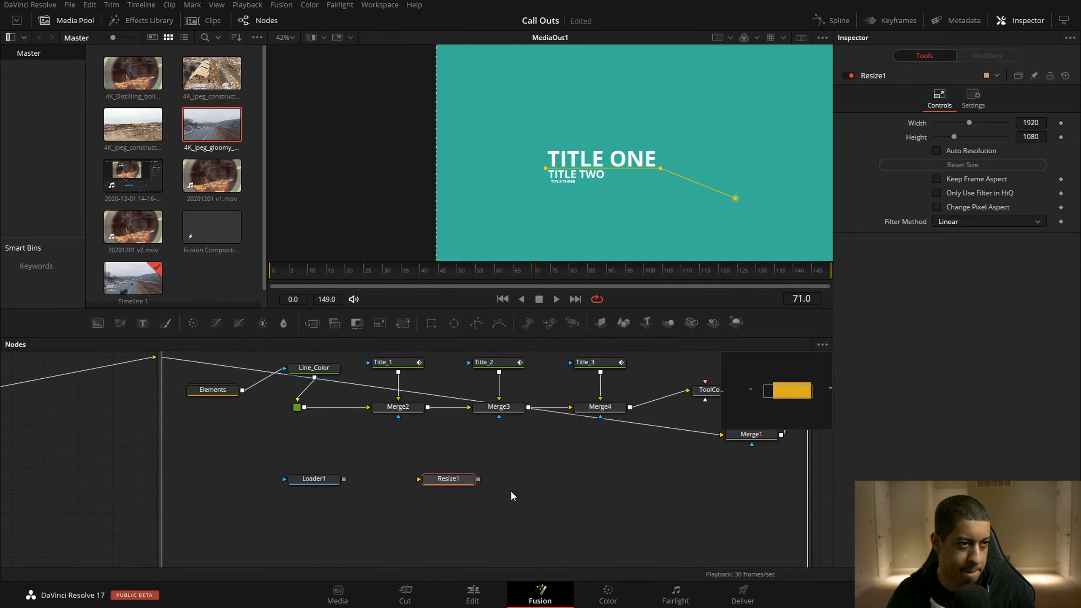
Show Loader1's highway bridge clip in the viewer and examine its full filename path and file settings
left_click_drag(820, 488, 731, 492)
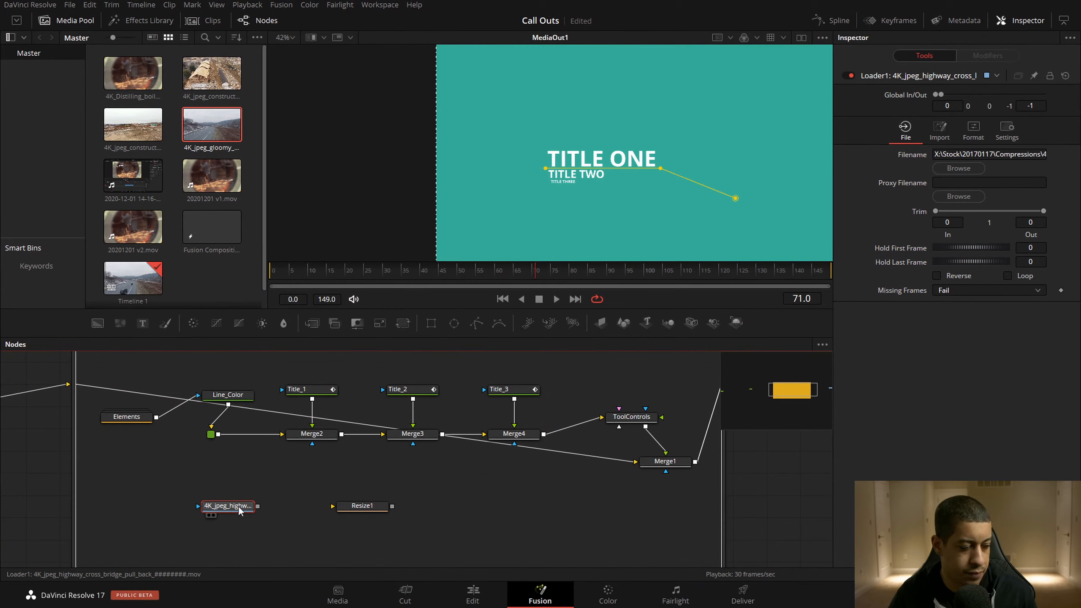
left_click_drag(239, 507, 550, 226)
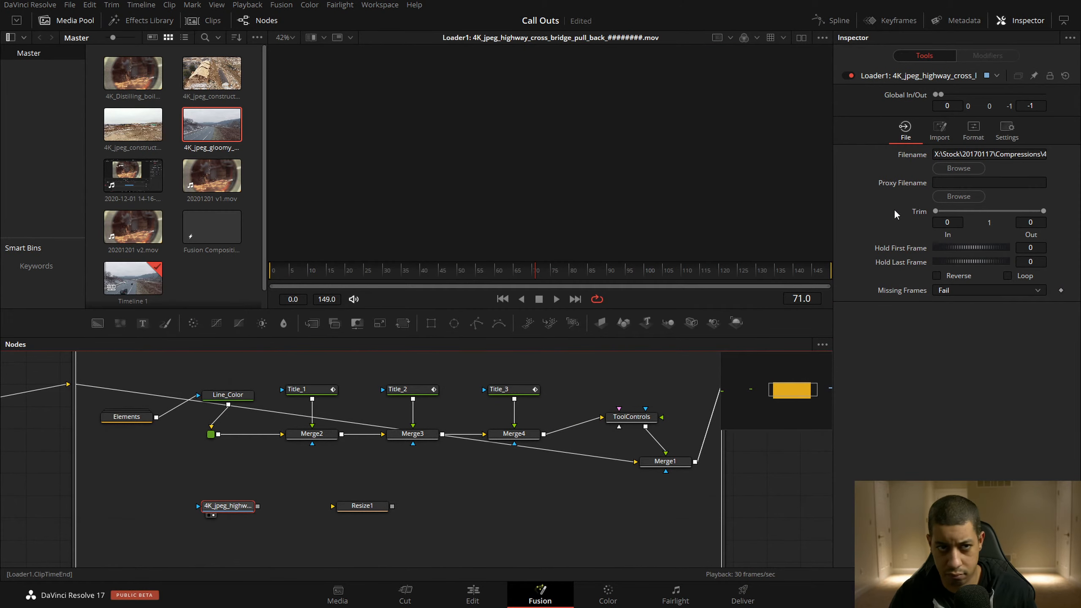
left_click(1039, 155)
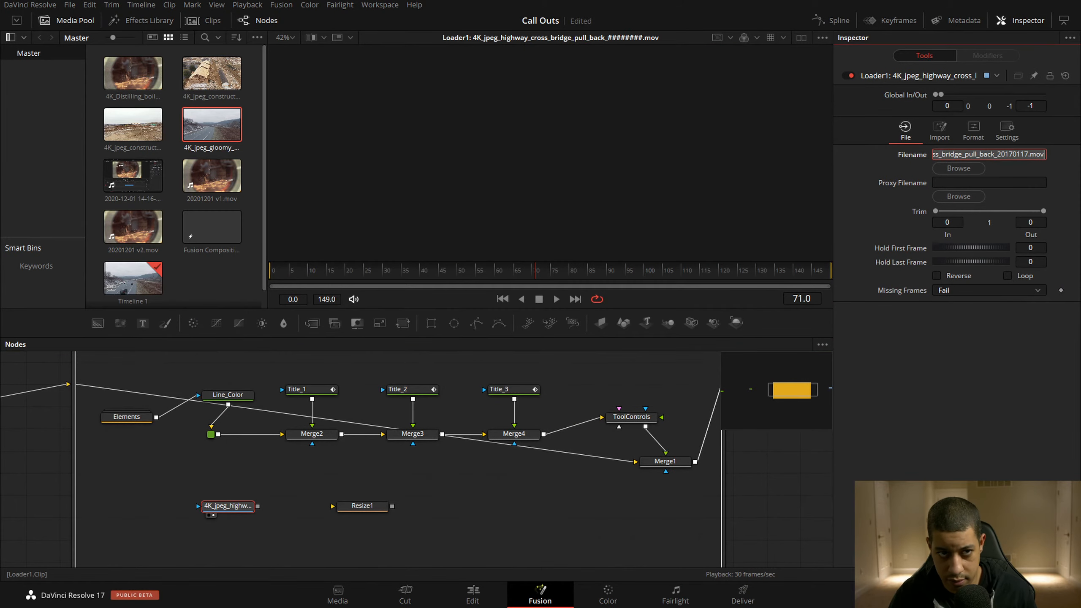
left_click(1053, 162)
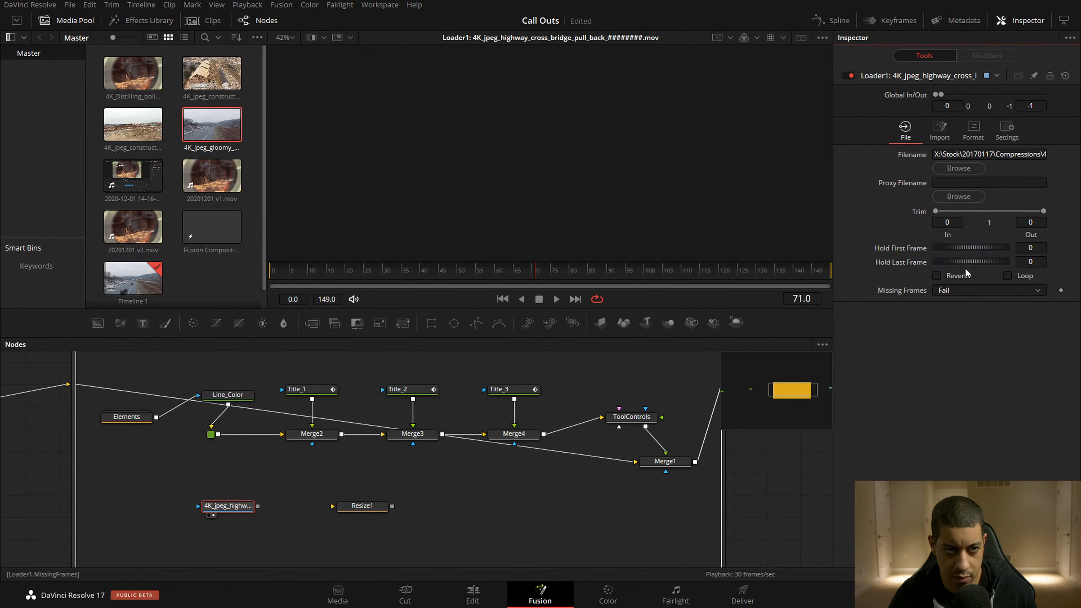
left_click_drag(991, 155, 870, 155)
left_click(1012, 155)
left_click_drag(985, 155, 1078, 156)
left_click(1053, 161)
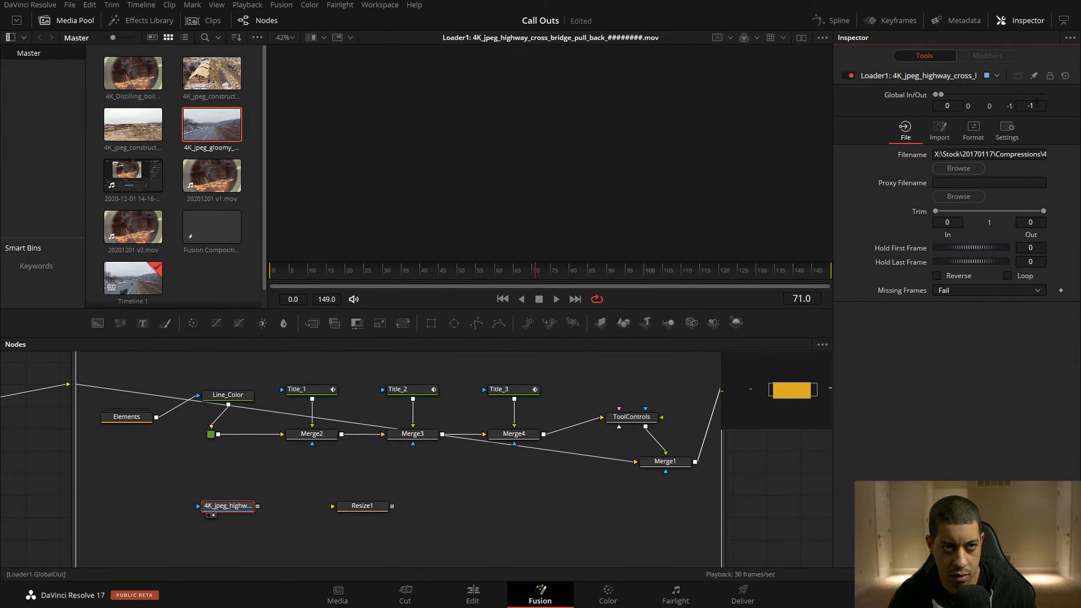
left_click(940, 130)
left_click(916, 130)
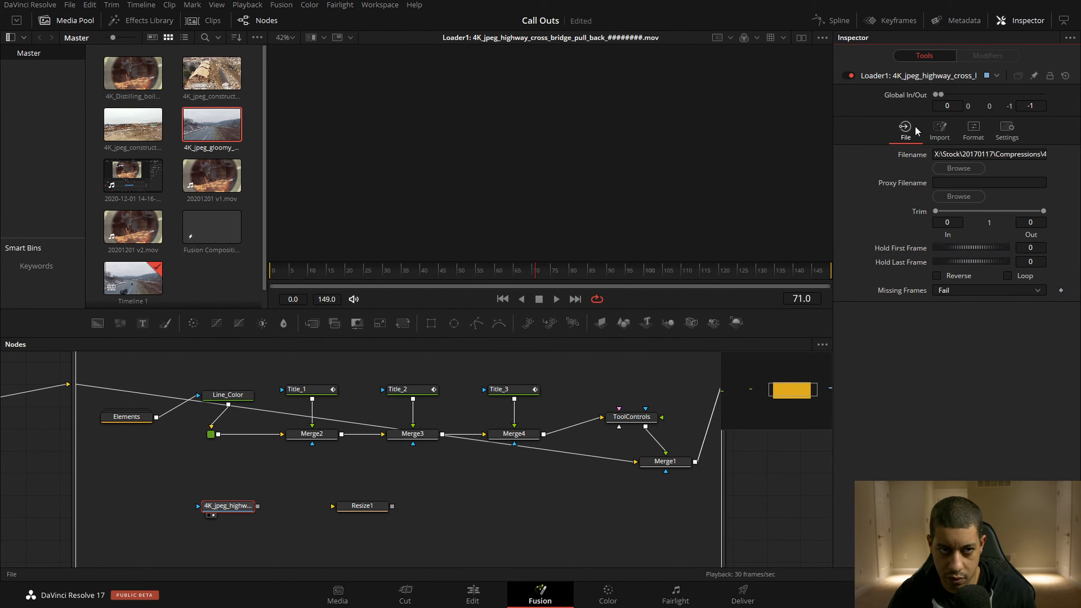
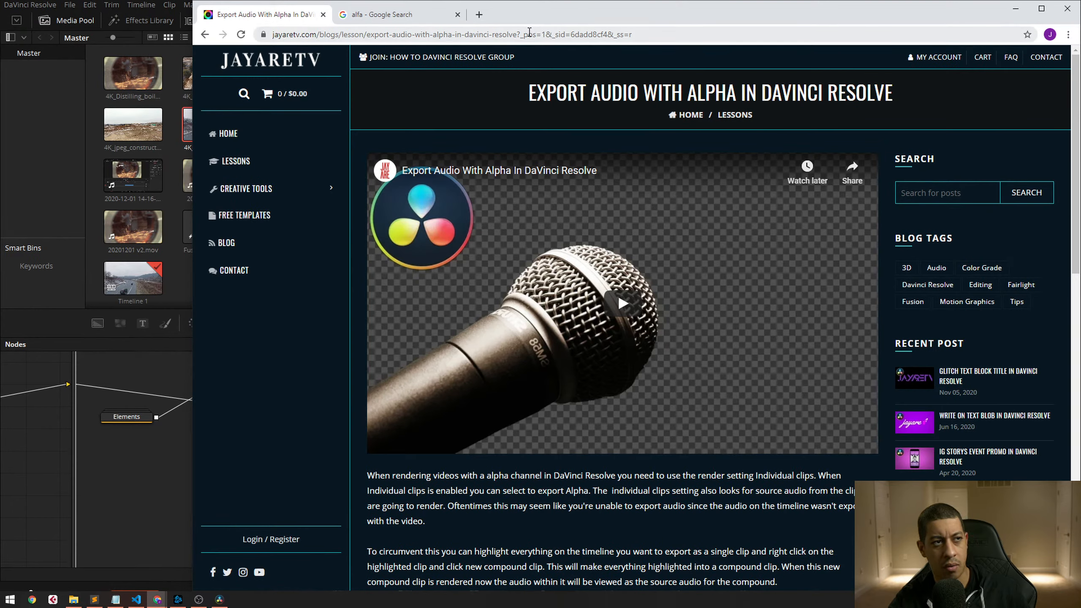
Switch to Chrome, remove the query parameters from the Export Audio With Alpha lesson's address, and select the remaining URL
left_click_drag(519, 34, 701, 48)
key("BackSpace")
key("ctrl+a")
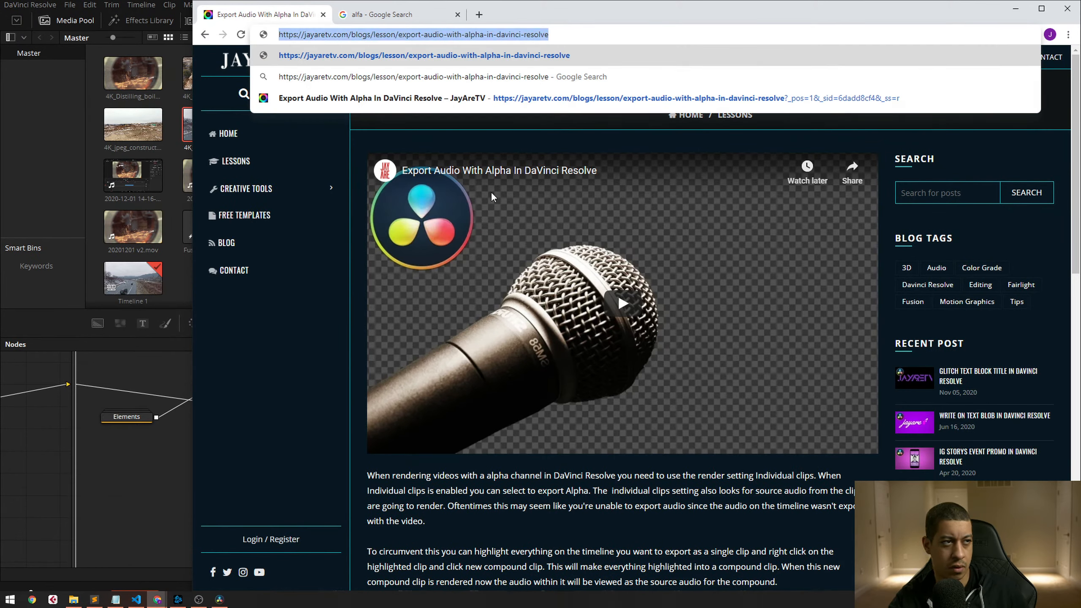
Switch back to DaVinci Resolve and show MediaOut1's call-out titles in the viewer
key("alt+Tab")
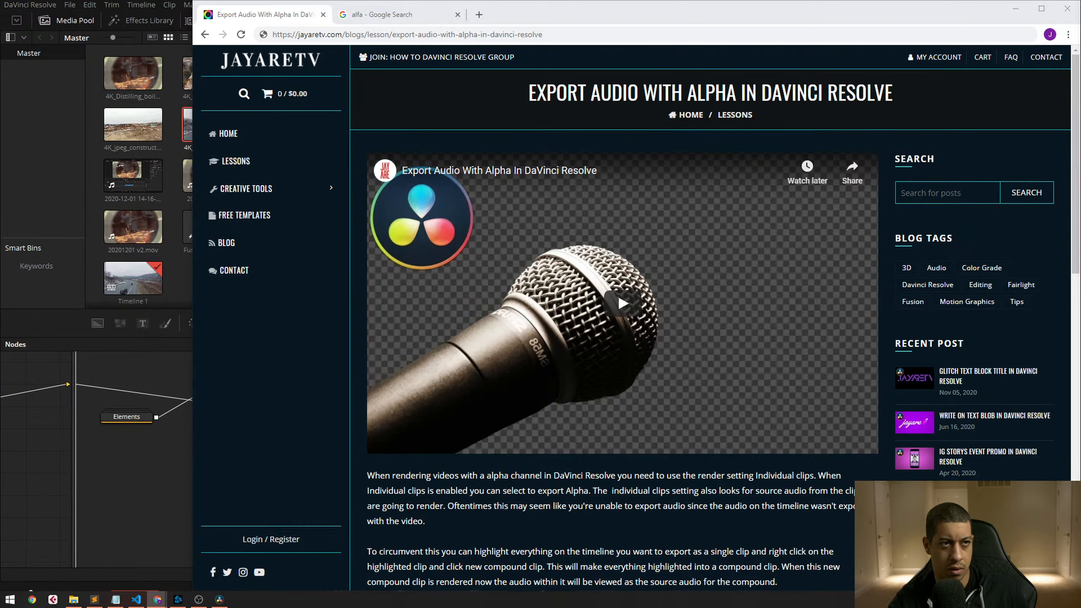
key("alt+Tab")
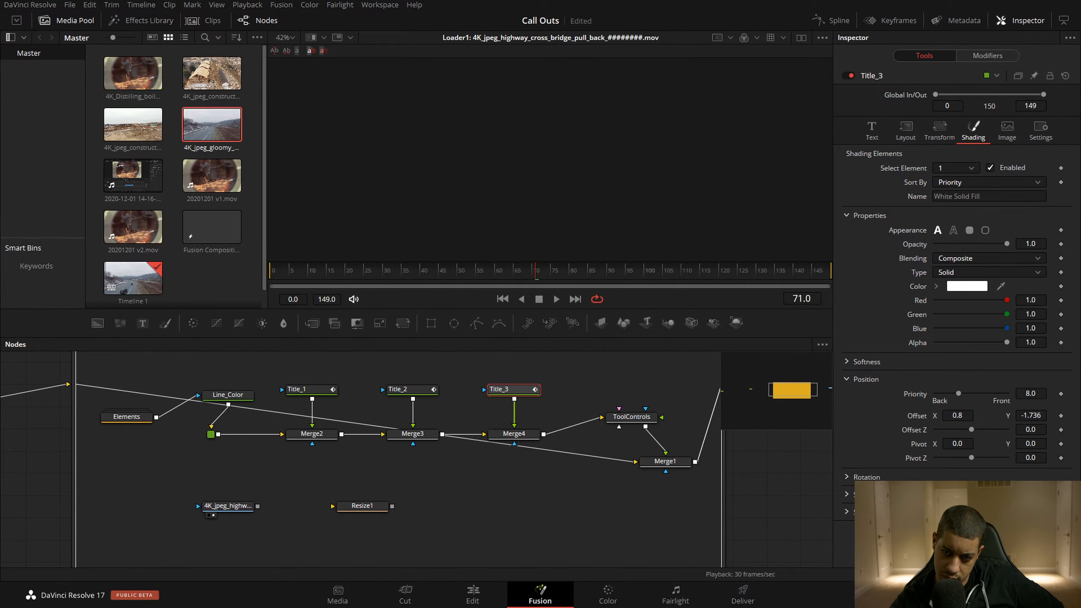
left_click_drag(712, 508, 364, 442)
left_click_drag(647, 461, 664, 220)
left_click_drag(283, 564, 694, 444)
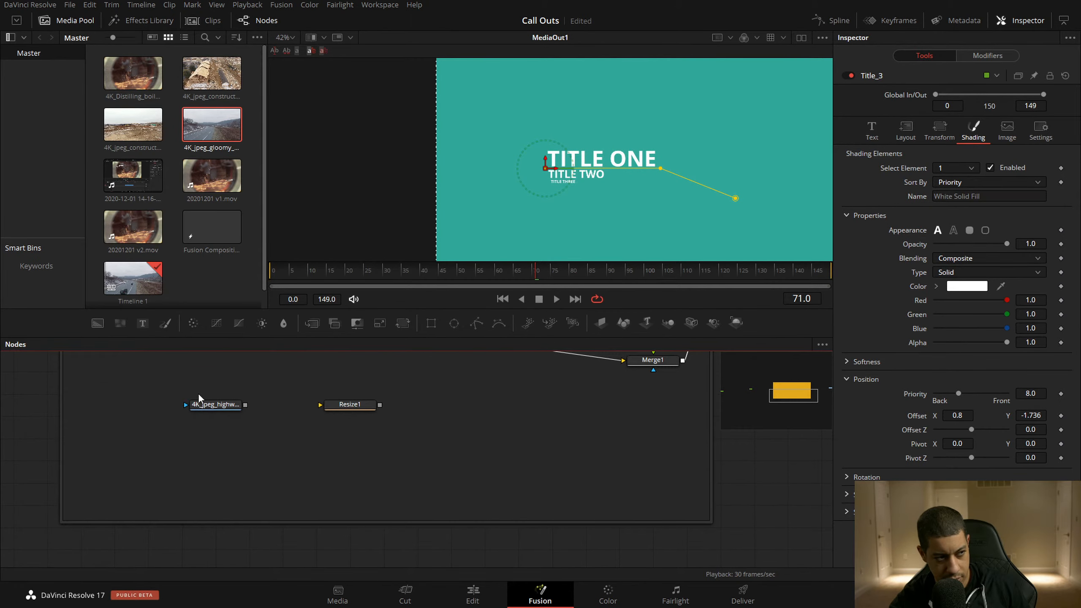
Examine the format and file settings of the Loader1 highway bridge clip node
left_click(206, 404)
left_click_drag(439, 436, 600, 465)
left_click(1020, 156)
left_click(982, 135)
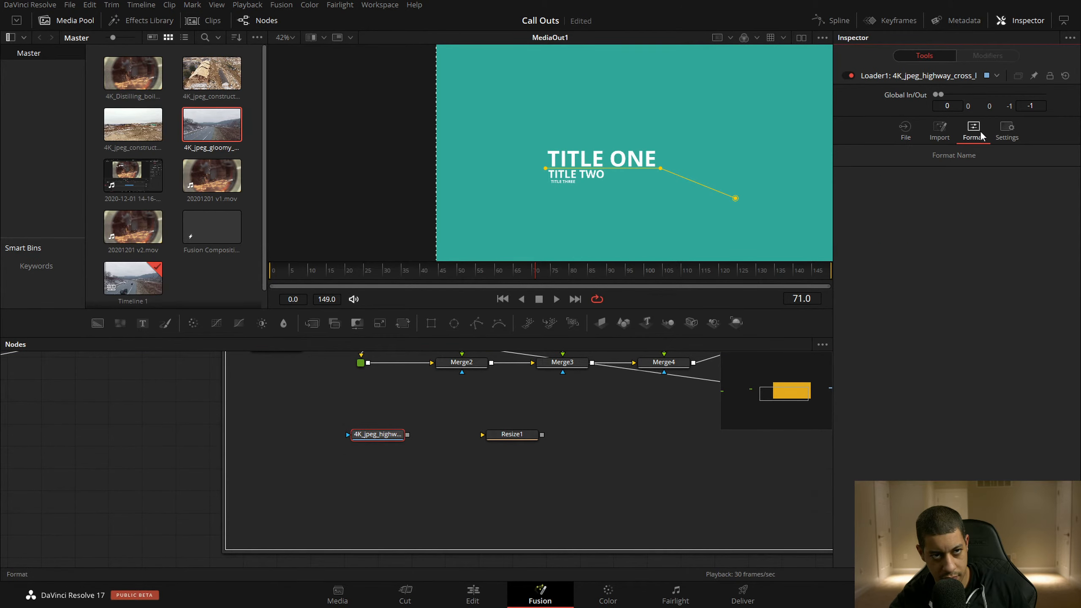
left_click(926, 133)
left_click(906, 135)
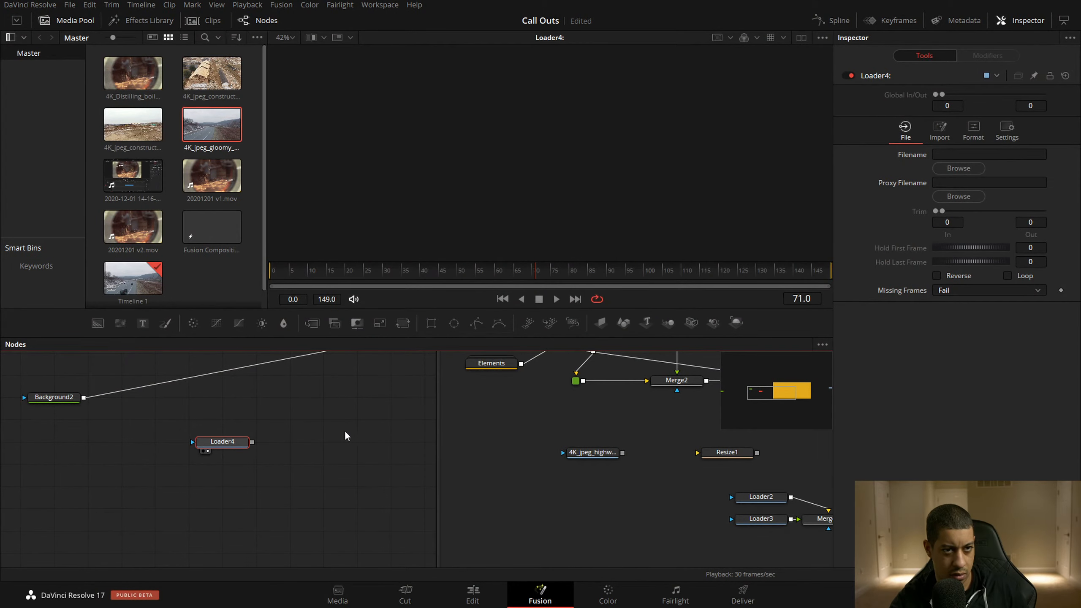
Paste a copy of Loader1 into the empty area outside the group and show it in the viewer
left_click(607, 454)
key("ctrl+c")
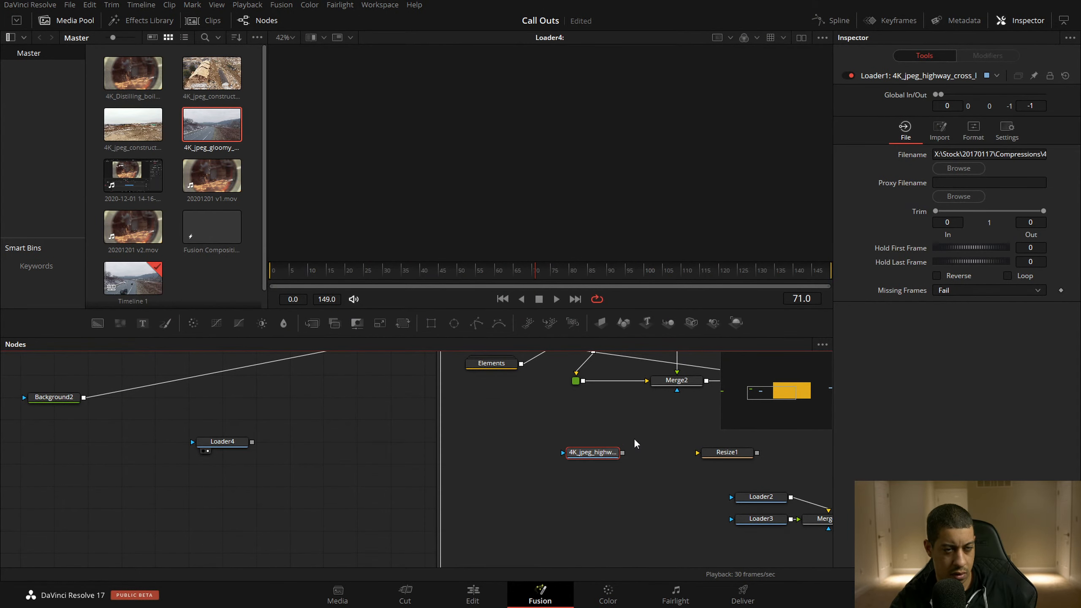
key("ctrl+v")
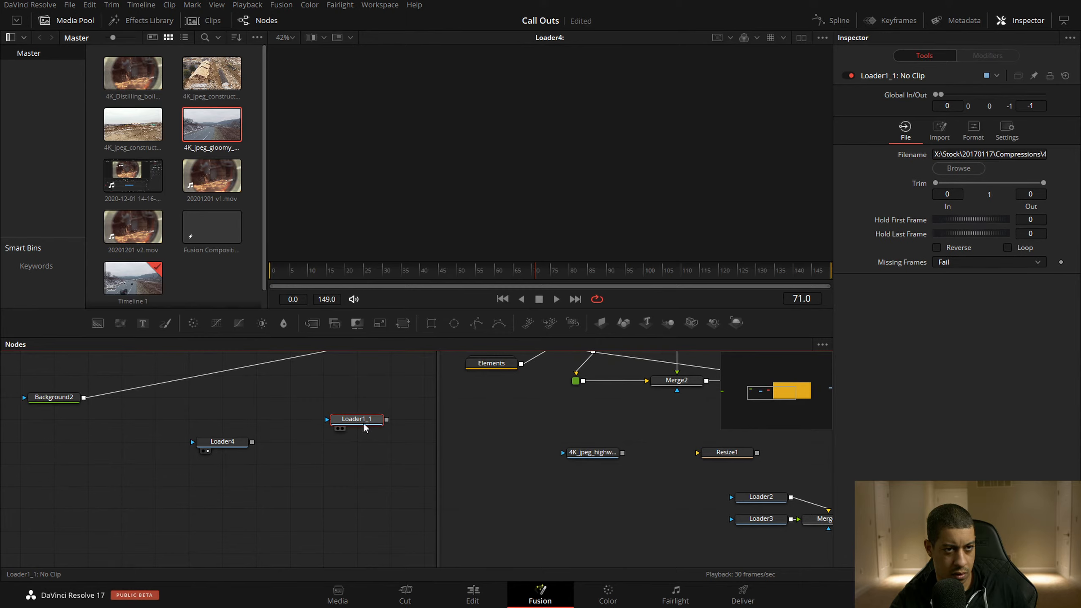
left_click_drag(363, 420, 404, 170)
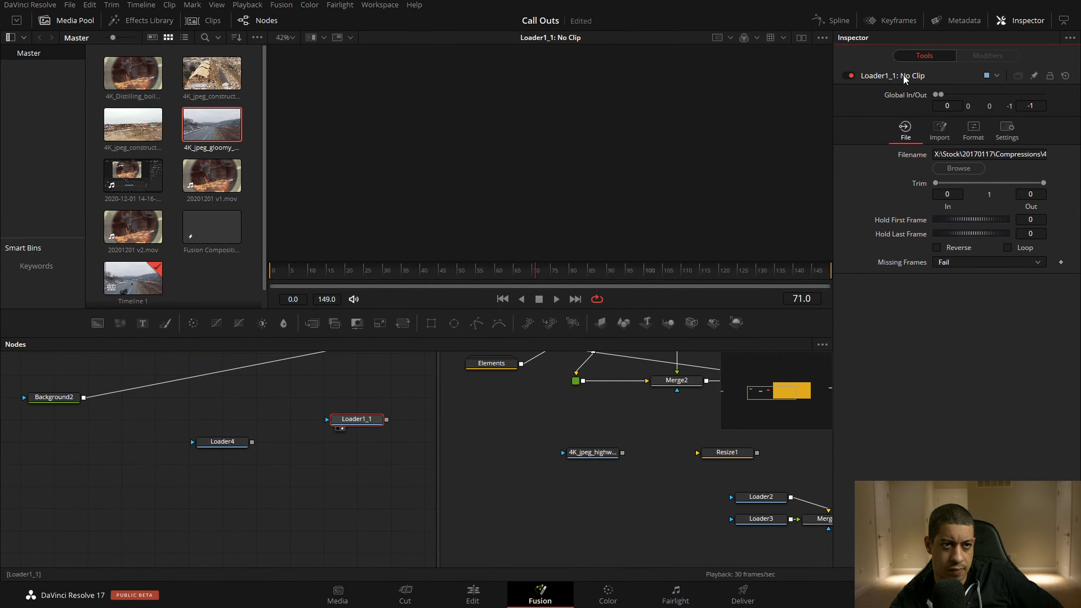
Check the full filename path stored in the pasted Loader1 copy
left_click(1040, 155)
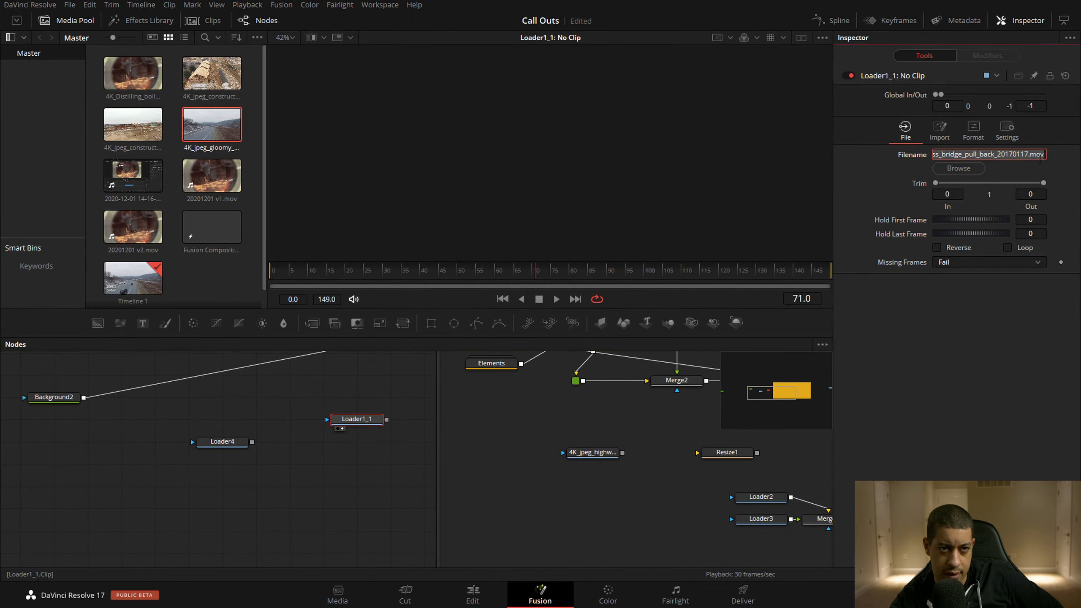
left_click(1037, 155)
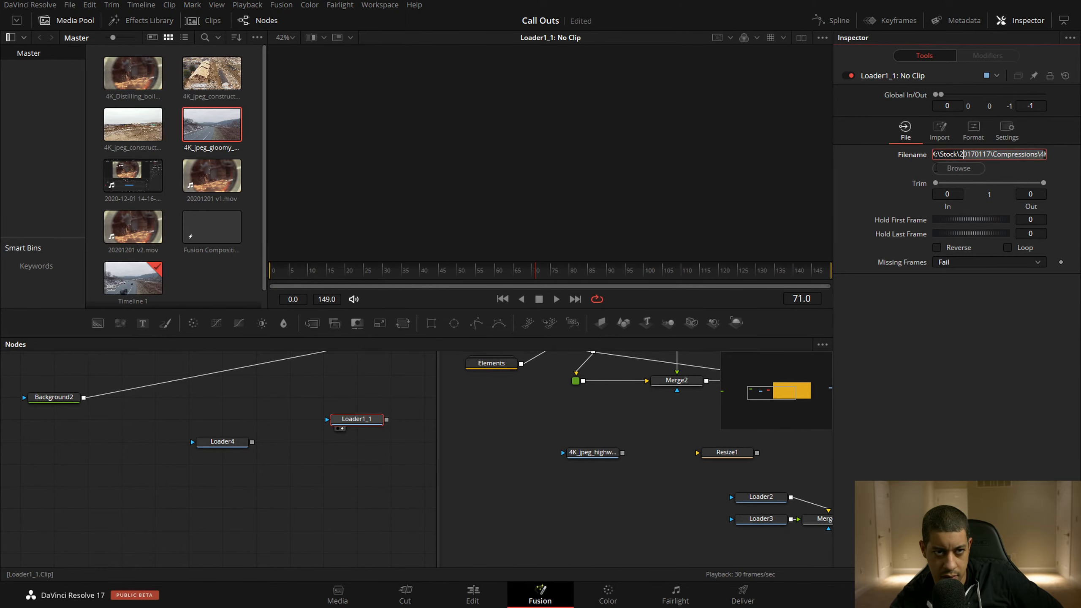
left_click(398, 475)
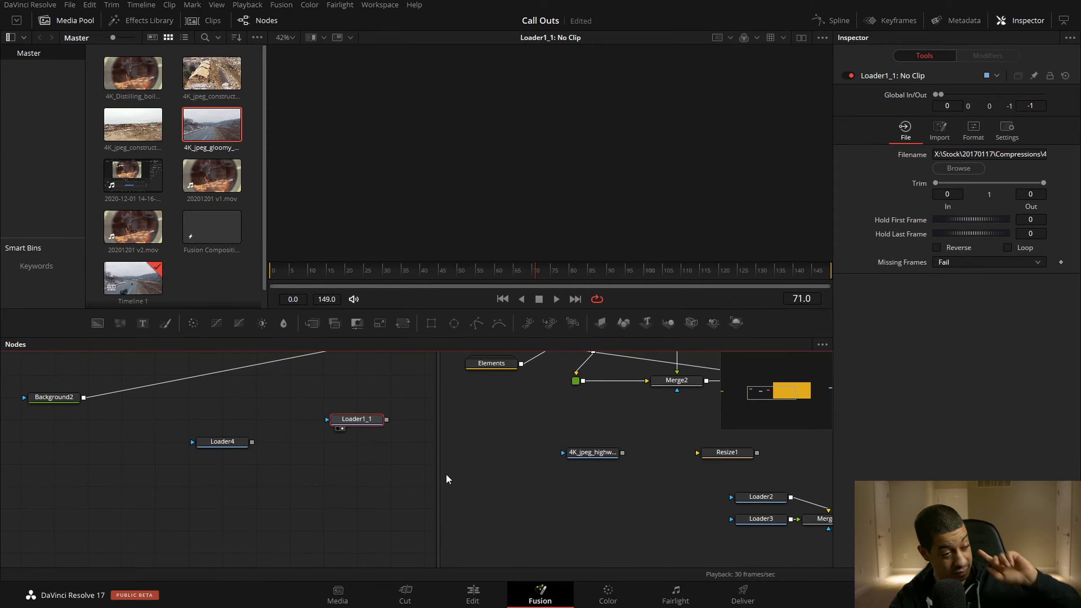
Delete the loose Loader4 and Loader1_1 nodes outside the group
left_click_drag(408, 481, 223, 503)
left_click_drag(154, 466, 250, 449)
left_click_drag(286, 401, 35, 472)
key("Delete")
Delete the Loader2, Loader3 and Merge5 nodes and save the project
scroll(224, 505, "up", 3)
left_click_drag(255, 485, 30, 470)
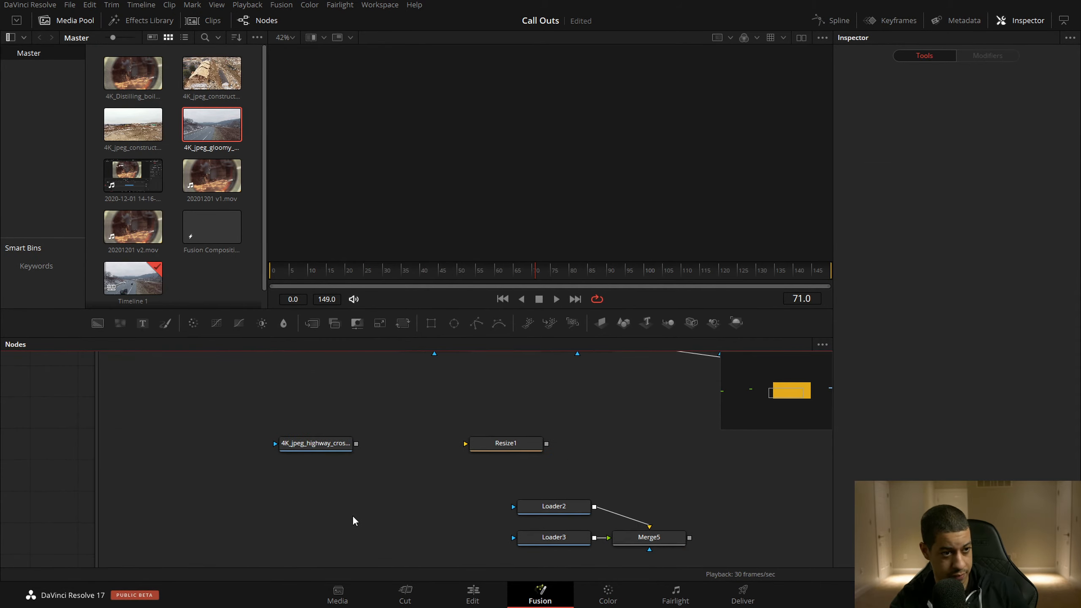
scroll(373, 506, "down", 5)
key("Delete")
mouse_move(505, 493)
left_mouse_down()
mouse_move(418, 516)
mouse_move(506, 511)
left_mouse_up()
left_click_drag(684, 514, 636, 537)
key("ctrl+s")
Line up Background2 and MediaOut1 level with the group's input and output, and save the project
left_click_drag(100, 480, 133, 446)
left_click_drag(784, 470, 733, 448)
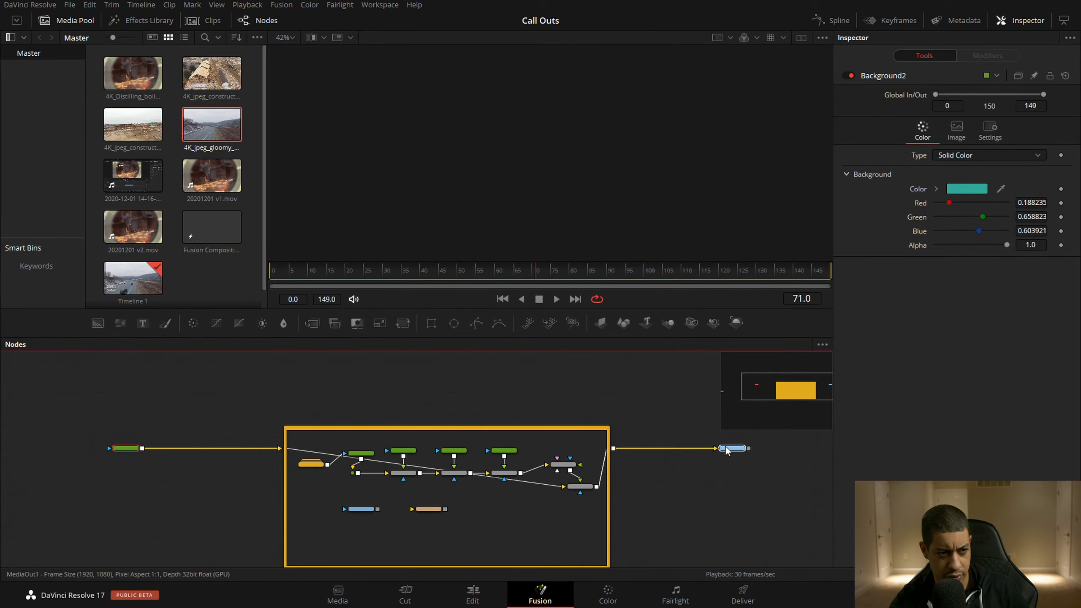
left_click(691, 511)
left_click_drag(698, 487, 636, 500)
key("ctrl+s")
left_click_drag(513, 430, 553, 372)
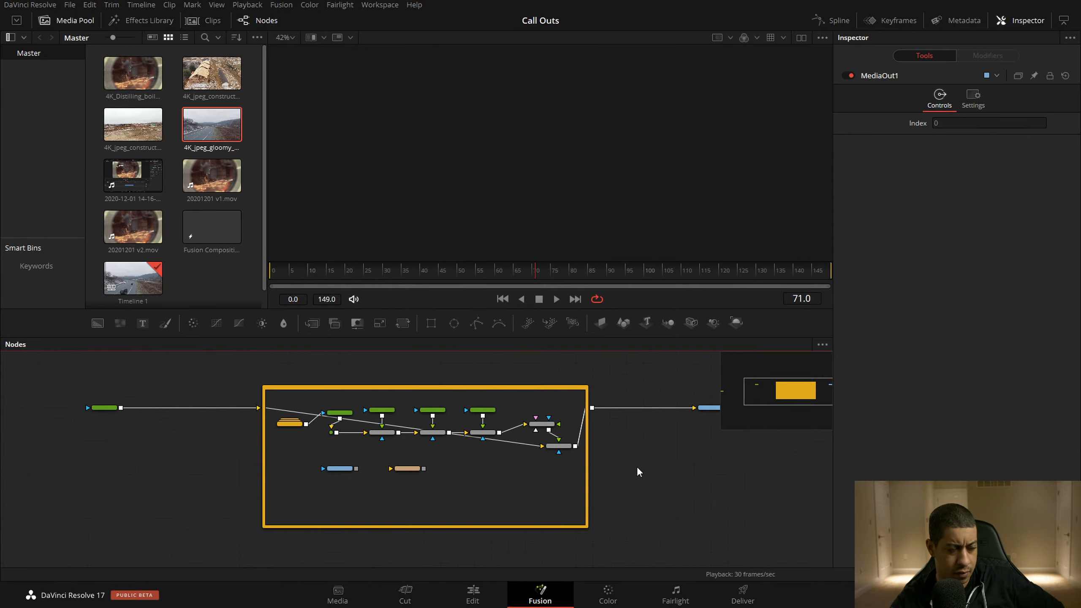
left_click_drag(637, 470, 591, 476)
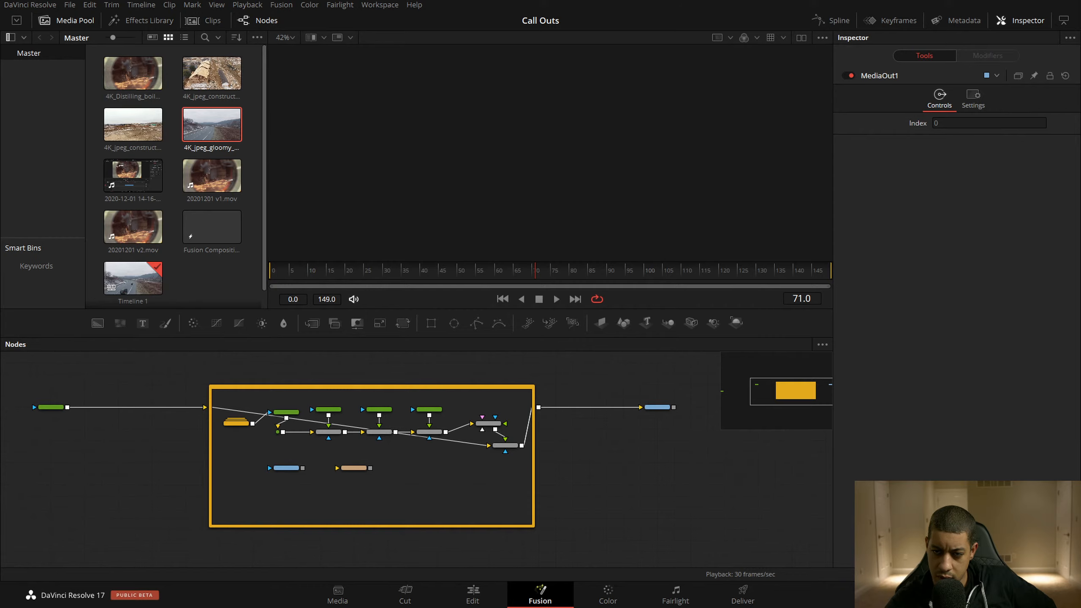
Switch to Visual Studio Code, look at the MainInput1 entry in JRTV_Zero_Call_Outs_08.setting, and return to DaVinci Resolve
left_click(554, 489)
key("alt+Tab")
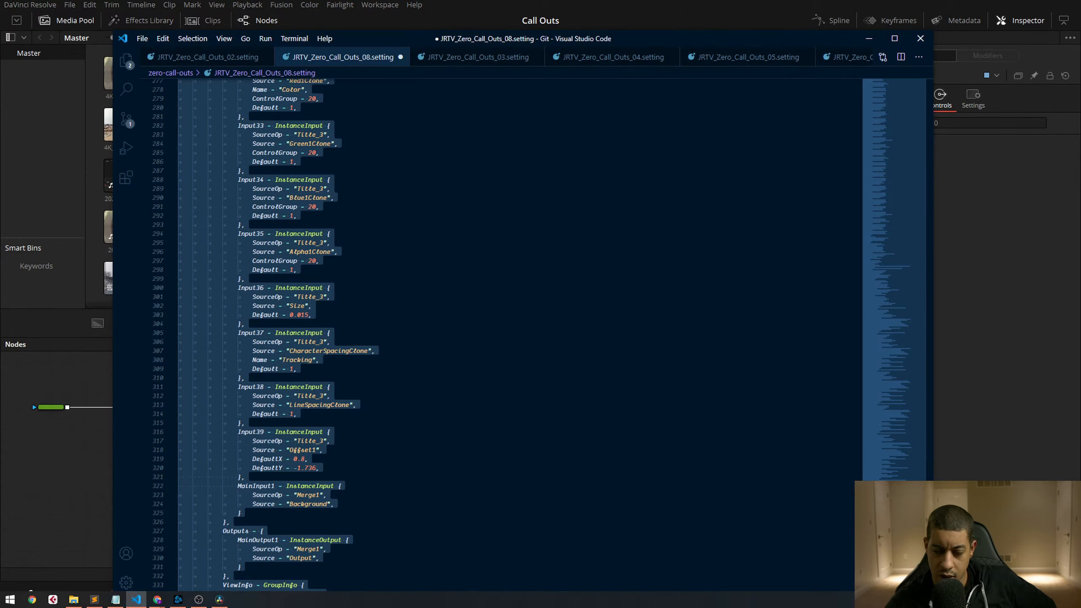
left_click(632, 423)
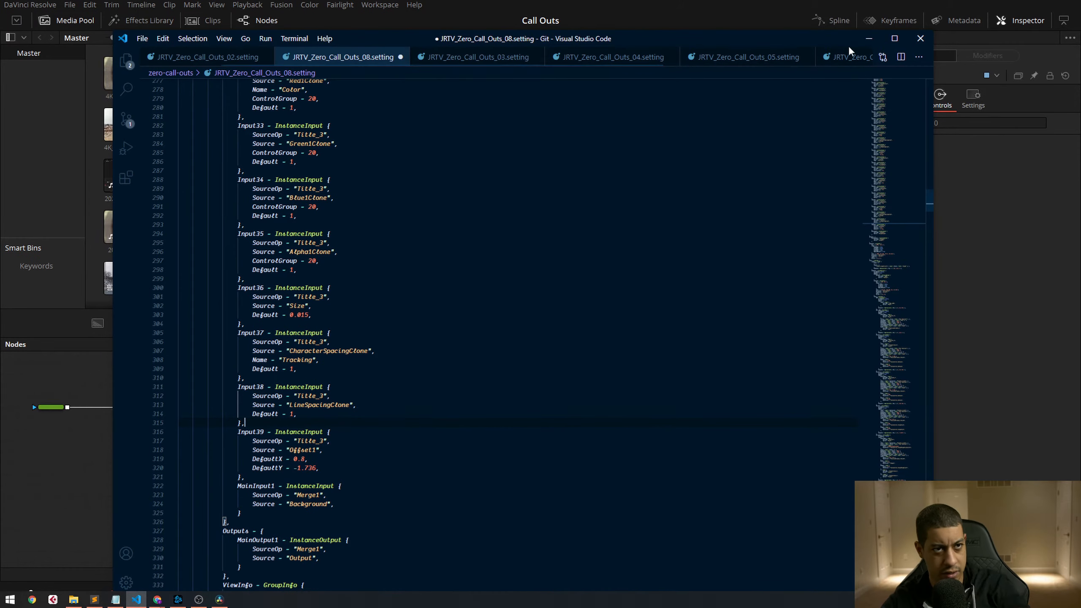
left_click(869, 39)
Add a Text+ node in the empty area beyond MediaOut1, show it in the single viewer, and open its text for editing
left_click_drag(685, 430, 494, 428)
left_click_drag(563, 427, 541, 419)
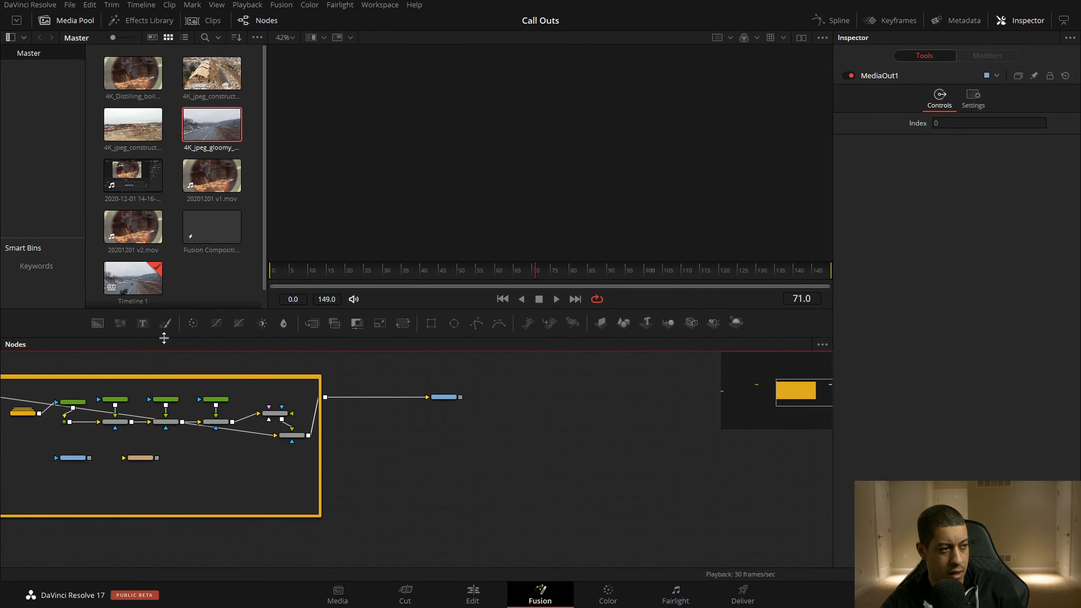
left_click_drag(147, 328, 628, 103)
scroll(610, 428, "up", 3)
scroll(615, 425, "up", 2)
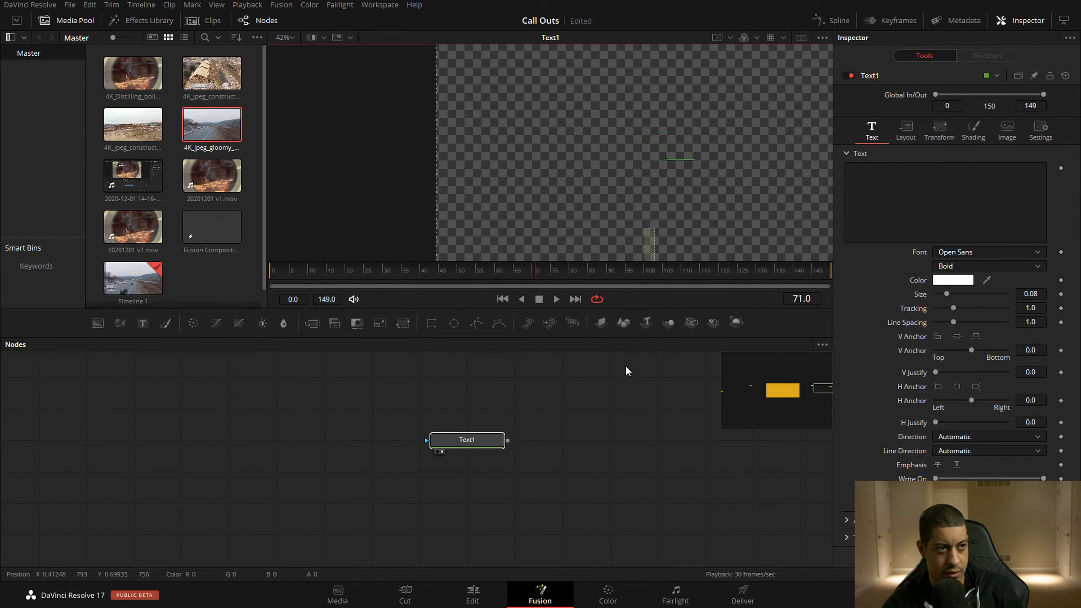
left_click(802, 38)
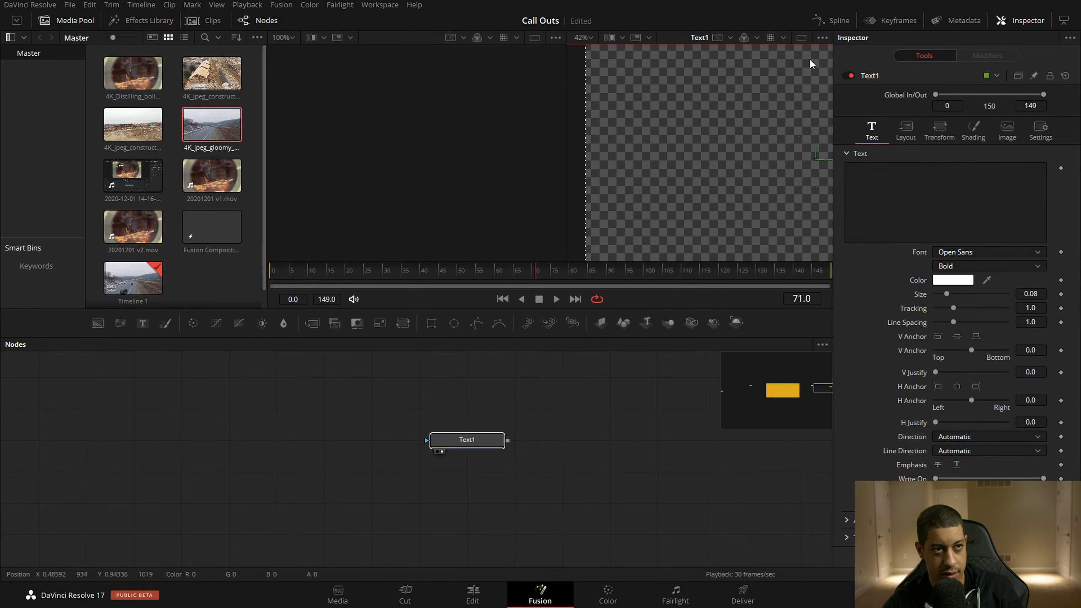
left_click(802, 37)
left_click(948, 201)
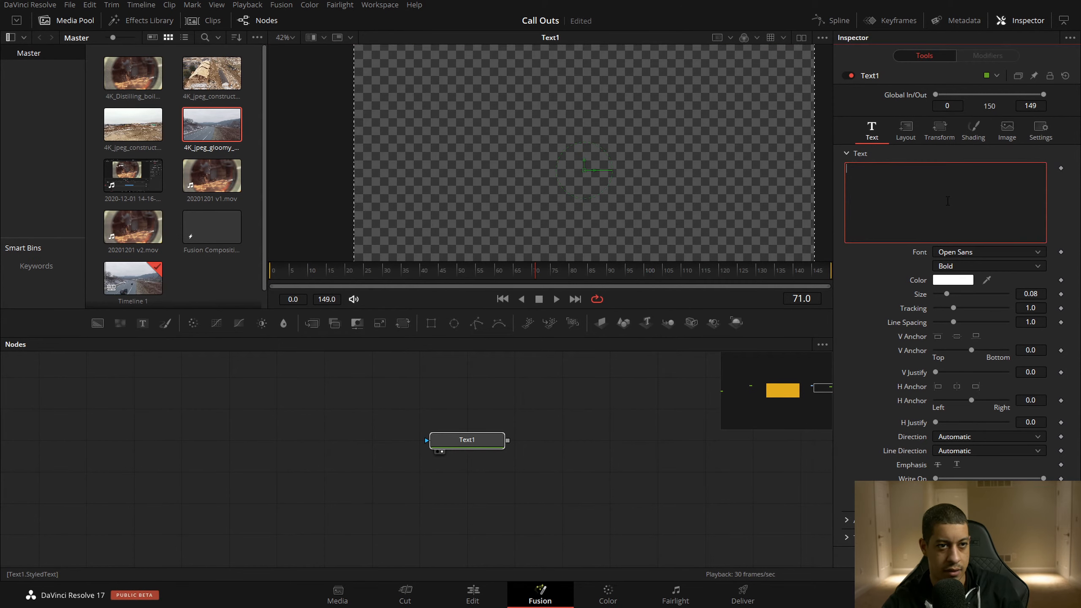
Enter the text JAYARETV in the Text1 node
type("JAYARETV")
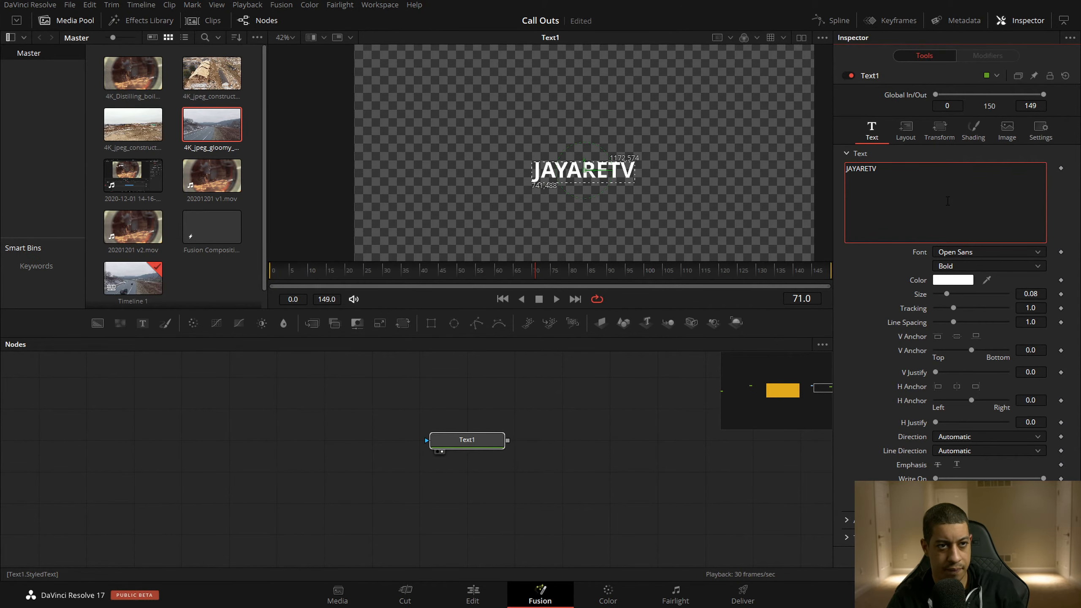
left_click(681, 473)
Try out an expression with placeholder letters on Text1's H Anchor, clear its contents, and remove the expression
right_click(917, 403)
left_click(948, 489)
left_click(978, 422)
type("sadsaddddddddddddddddddddddddddddddd")
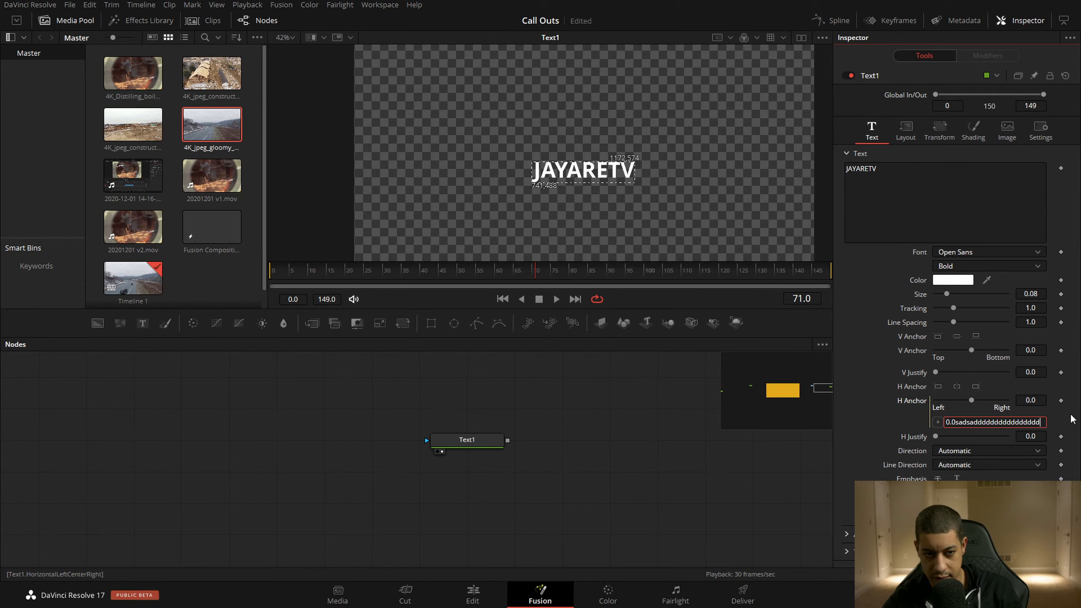
left_click_drag(1015, 422, 938, 428)
double_click(993, 422)
key("BackSpace")
right_click(910, 401)
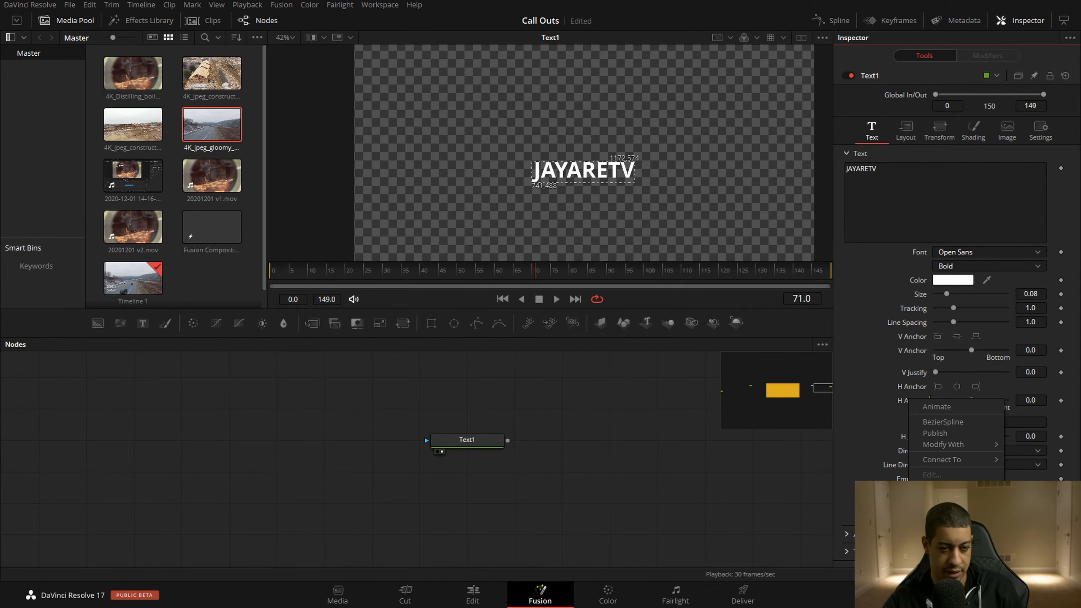
left_click(943, 487)
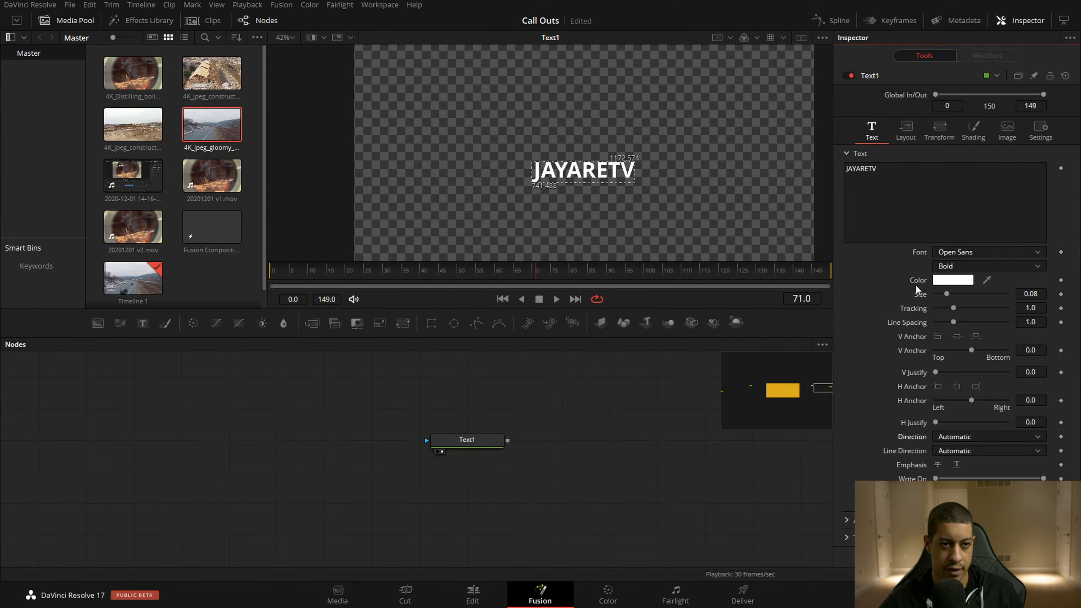
left_click(988, 253)
left_click(979, 254)
left_click(966, 267)
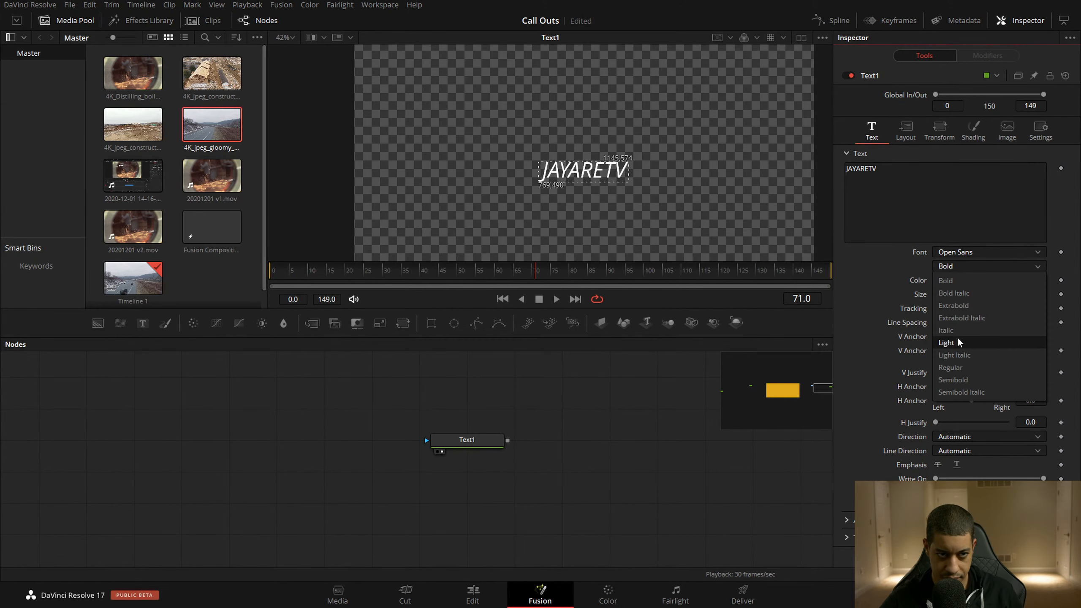
left_click(947, 280)
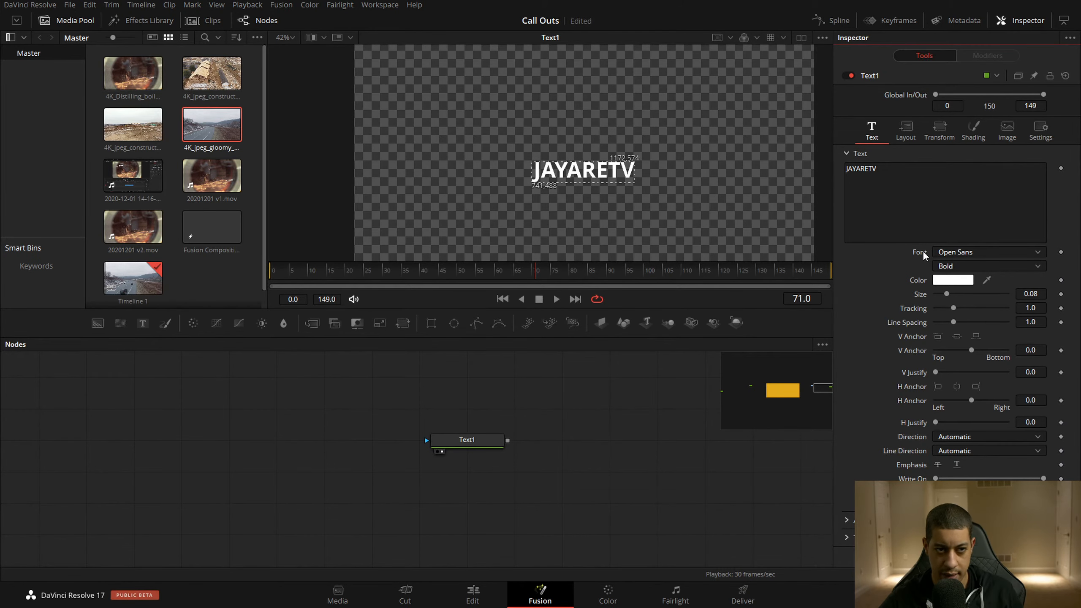
Add an expression to Text1's Font setting and another to its Line Spacing
right_click(965, 252)
left_click(1010, 473)
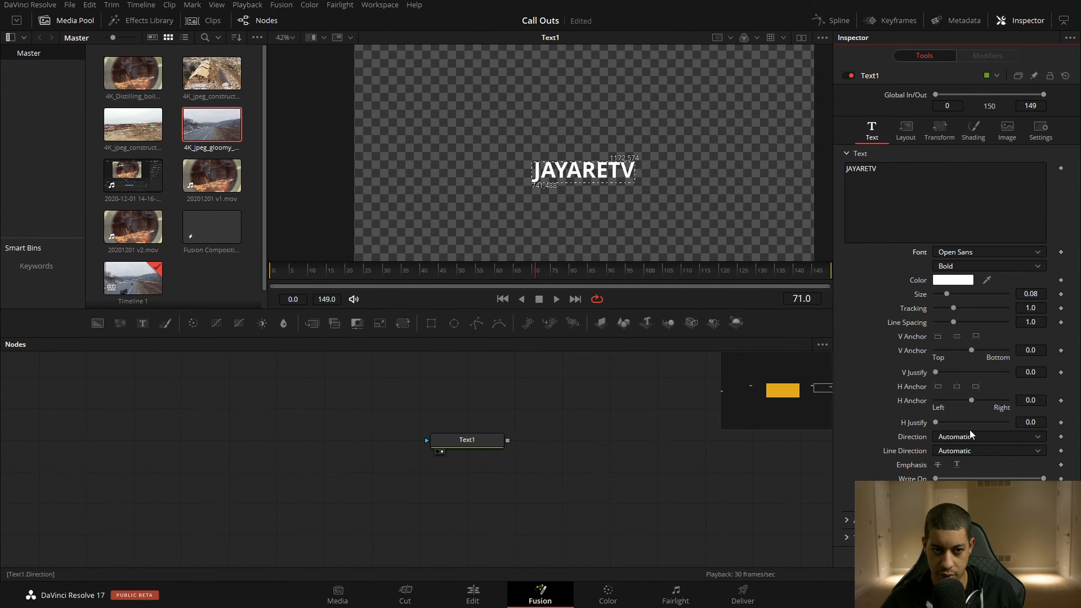
right_click(923, 318)
left_click(977, 449)
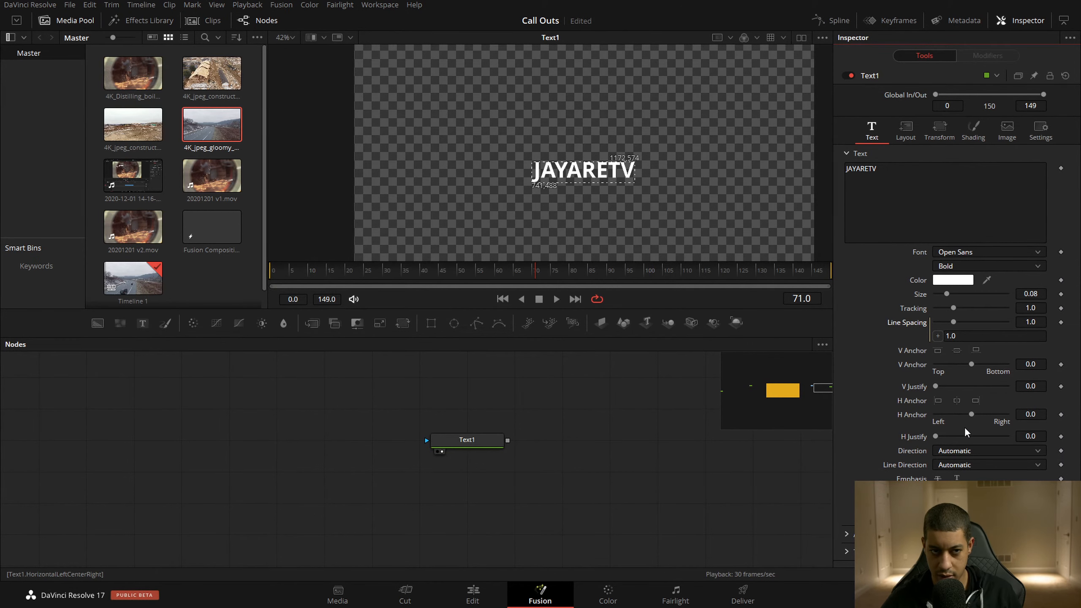
right_click(998, 254)
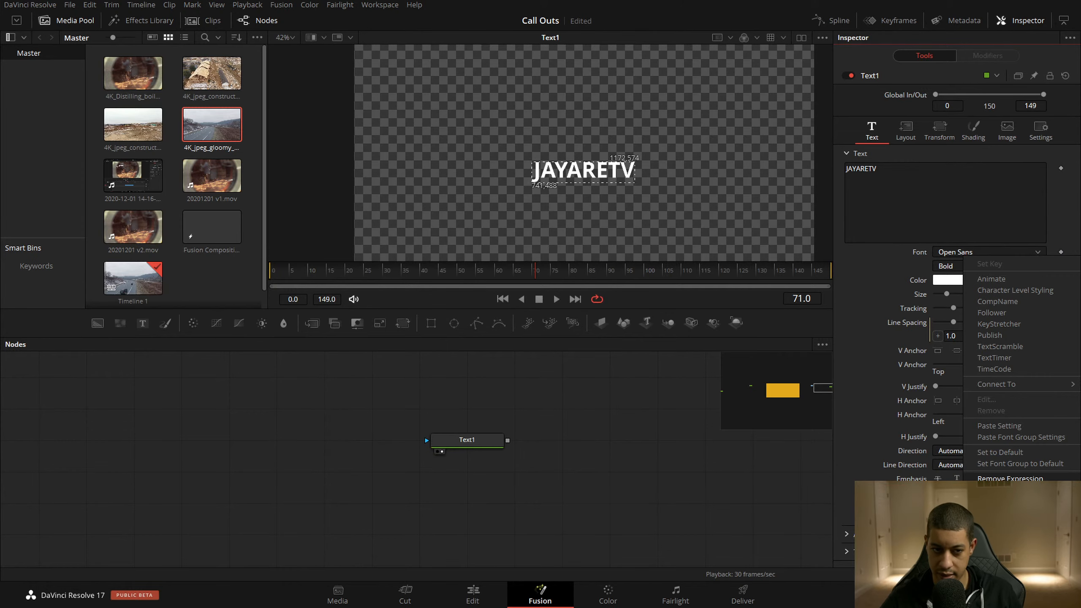
Copy the Text1 node and paste its code into a new untitled file in Visual Studio Code
left_click(526, 428)
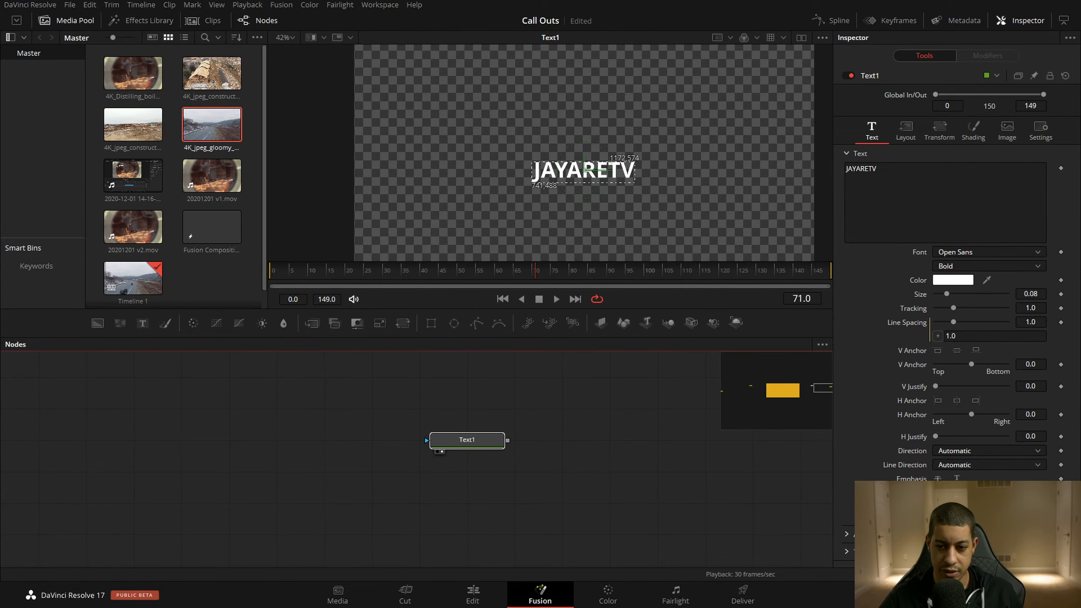
key("alt+Tab")
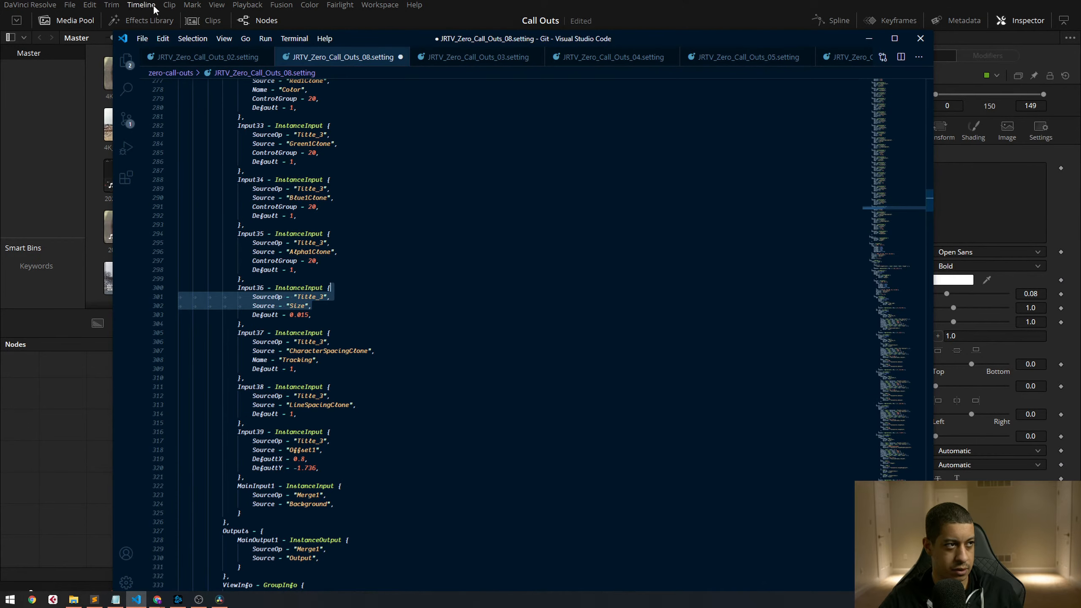
left_click(142, 39)
left_click(179, 56)
type("{ \tTools = ordered() { \t\tText1 = TextPlus { \t\t\tCtrlWZoom = false, \t\t\tInputs = { \t\t\t\tGlobalOut = Input { Value = 149, }, \t\t\t\tWidth = Input { Value = 1920, }, \t\t\t\tHeight = Input { Value = 1080, }, \t\t\t\tUseFrameFormatSettings = Input { Value = 1, }, \t\t\t\t[\"Gamut.SLogVersion\"] = Input { Value = FuID { \"SLog2\" }, }, \t\t\t\tLineSpacing = Input { Expression = \"1.0\", }, \t\t\t\tStyledText = Input { Value = \"JAYARETV\", }, \t\t\t\tFont = Input { \t\t\t\t\tValue = \"Open Sans\", \t\t\t\t\tExpression = \"Text(\\\"Open Sans\\\")\", \t\t\t\t}, \t\t\t\tStyle = Input { Value = \"Bold\", }, \t\t\t\tVerticalJustificationNew = Input { Value = 3, }, \t\t\t\tHorizontalJustificationNew = Input { Value = 3, }, \t\t\t\tManualFontKerningPlacement = Input { \t\t\t\t\tValue = StyledText { \t\t\t\t\t\tArray = { \t\t\t\t\t\t}, \t\t\t\t\t\tValue = \"\" \t\t\t\t\t}, \t\t\t\t}, \t\t\t}, \t\t\tViewInfo = OperatorInfo { Pos = { 3520, -181.5 } }, \t\t} \t} }")
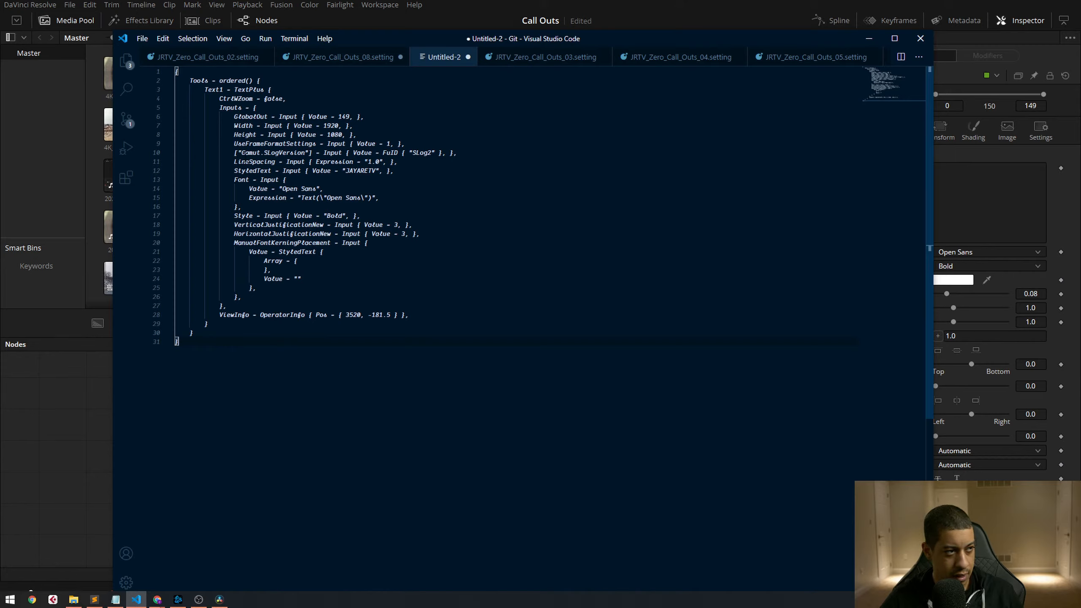
Examine the Font input and its expression in the pasted Text1 code
left_click_drag(327, 198, 361, 198)
left_click(242, 207)
left_click_drag(238, 180, 318, 199)
left_click(286, 180)
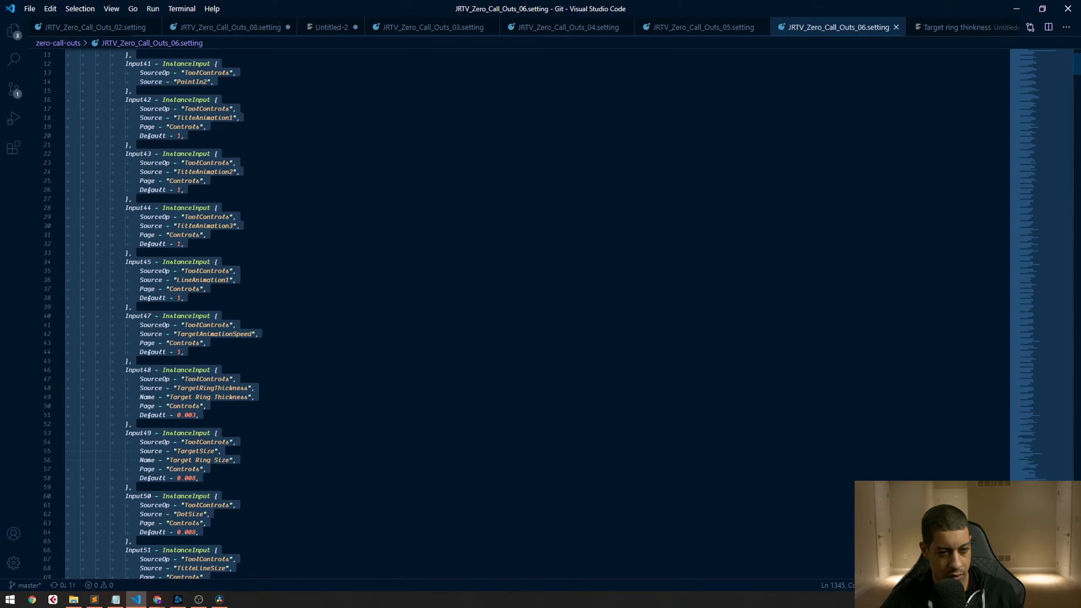
Set the language mode of the Untitled-2 file to Lua
left_click(1037, 586)
left_click(222, 451)
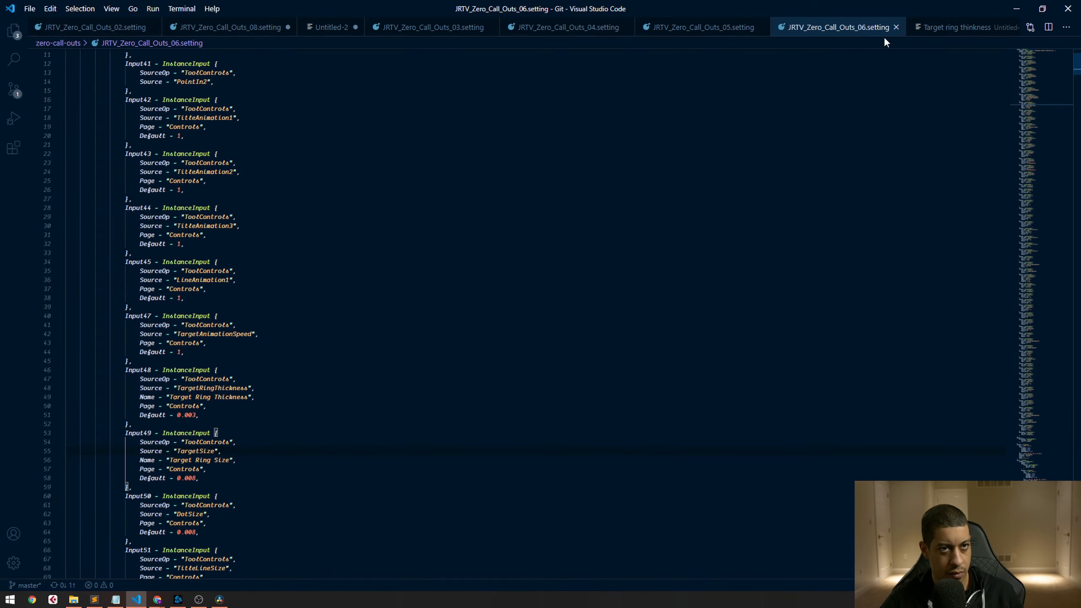
left_click(939, 32)
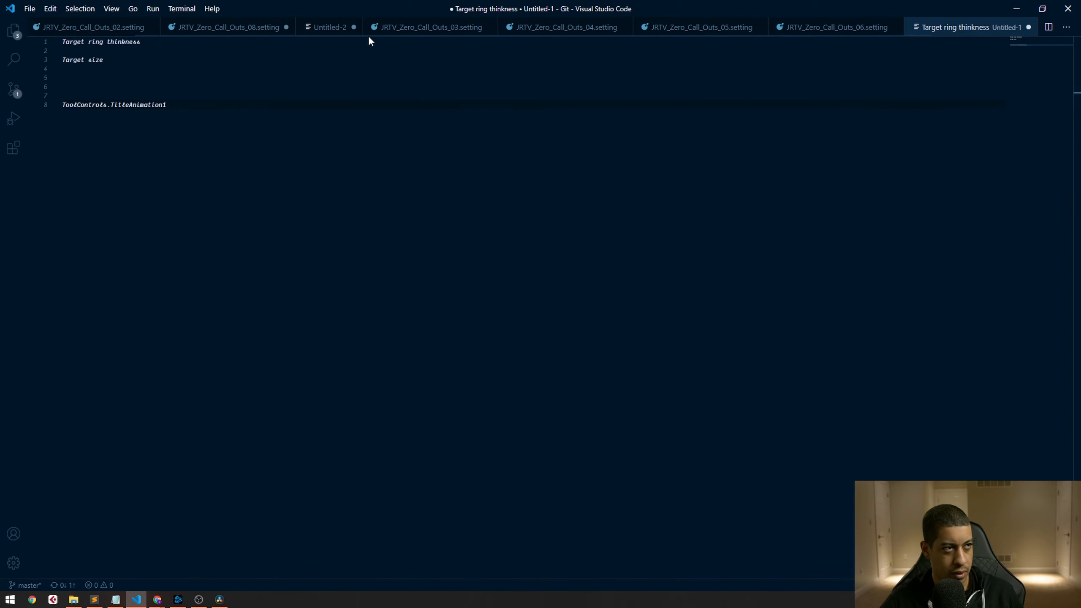
left_click(331, 27)
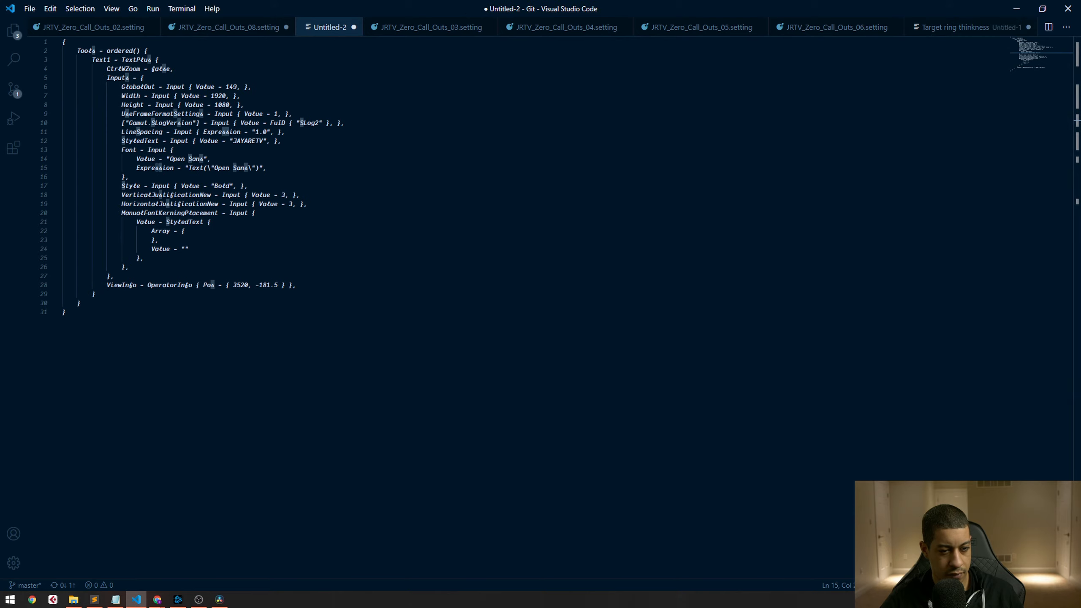
left_click(1033, 585)
type("lua")
key("Return")
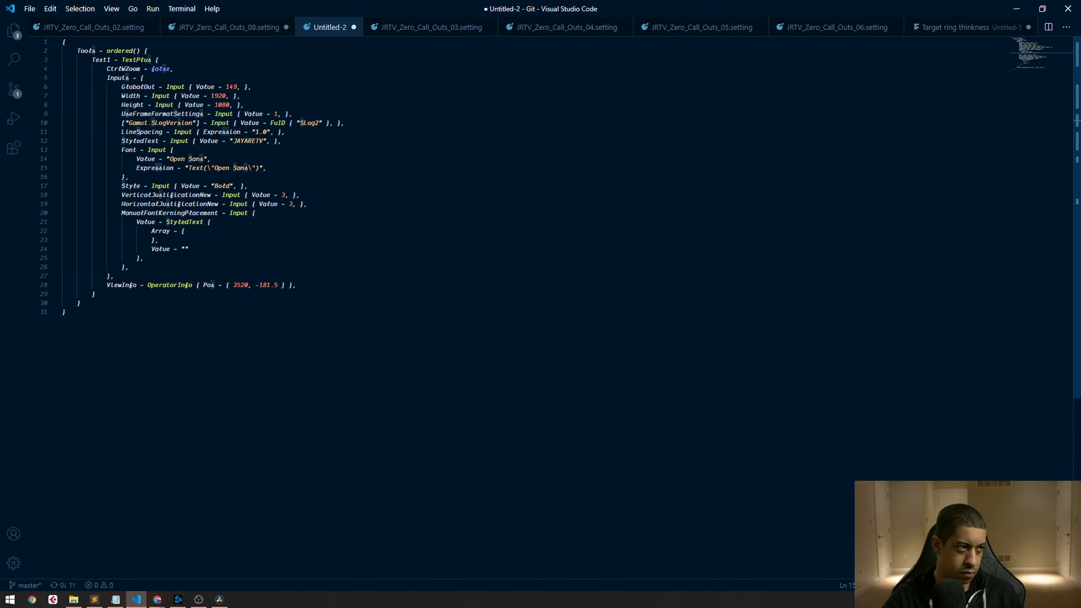
Review the Text("Open Sans") font expression with the editor window shrunk, and return to DaVinci Resolve
left_click(618, 212)
left_click_drag(589, 6, 727, 98)
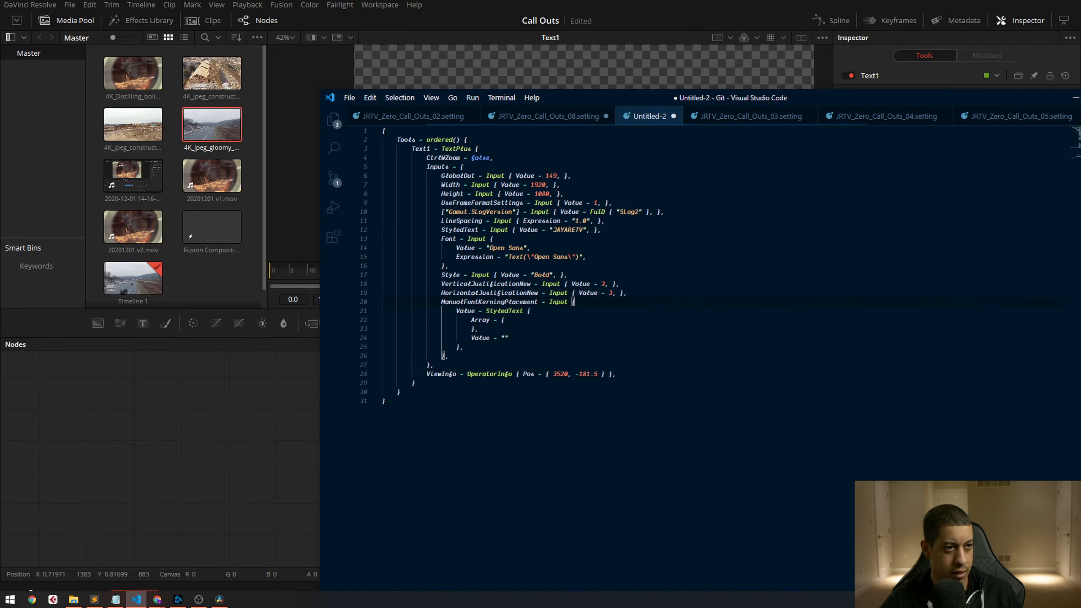
left_click(547, 383)
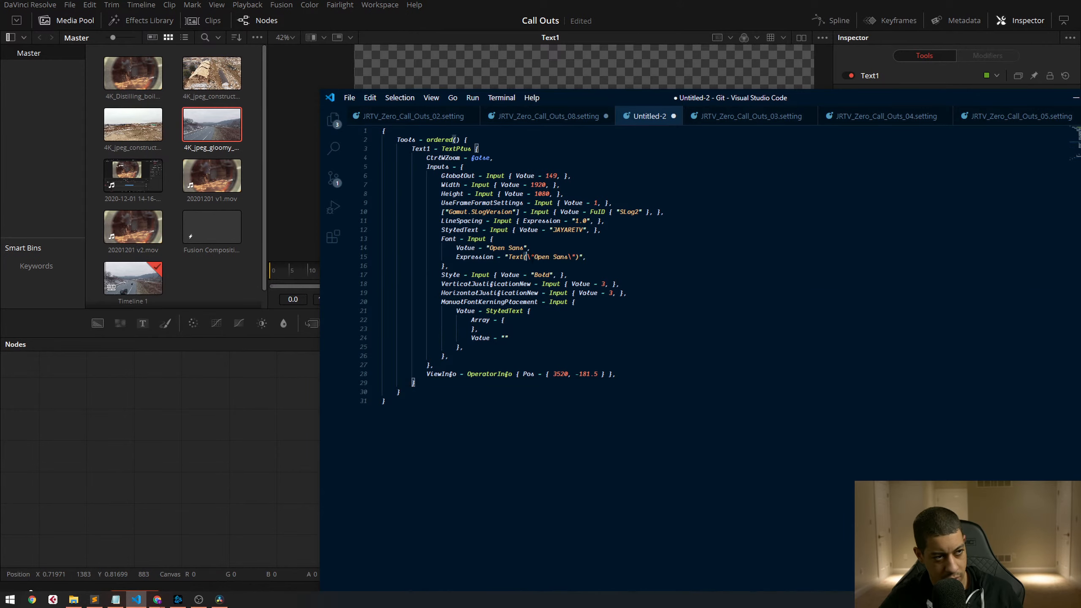
left_click_drag(523, 257, 579, 257)
left_click(289, 401)
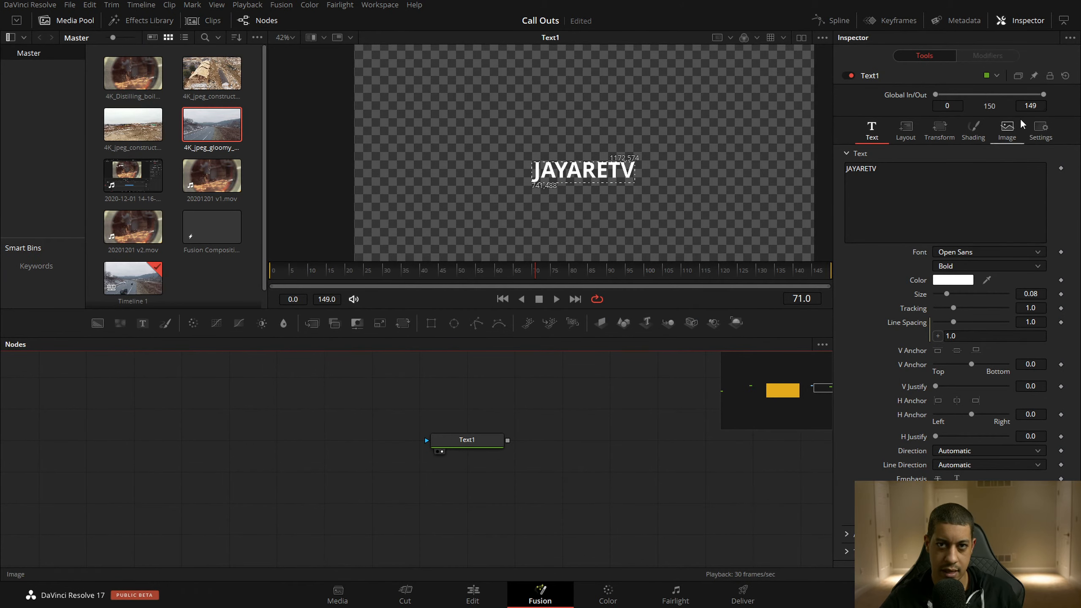
Bring the code editor back, view JRTV_Zero_Call_Outs_03.setting and the Untitled-2 code, and return to DaVinci Resolve
key("alt+Tab")
left_click_drag(795, 103, 563, 108)
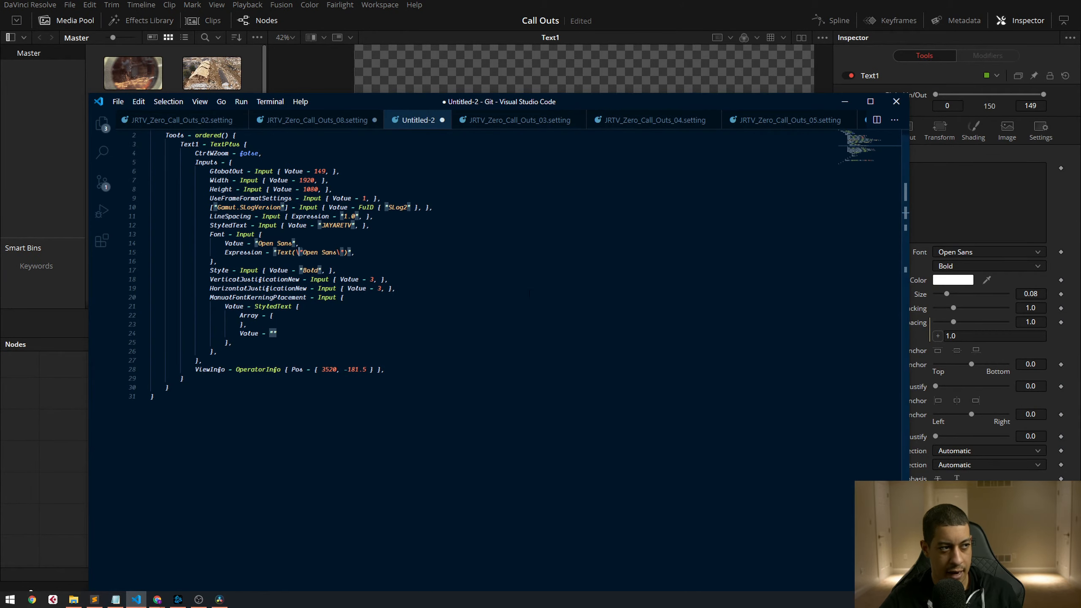
left_click(418, 419)
left_click(490, 120)
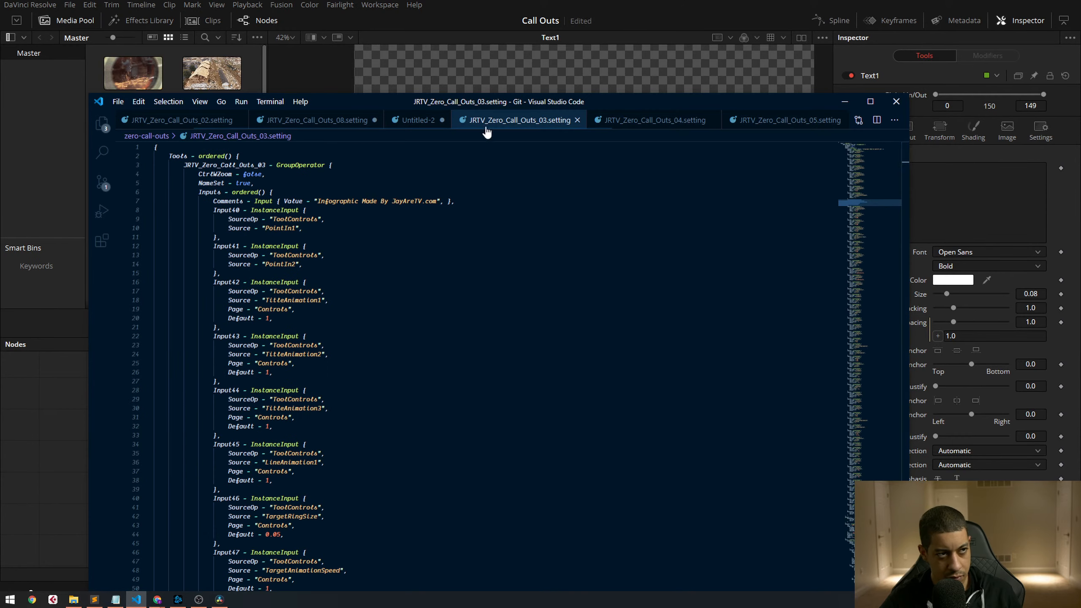
left_click(417, 120)
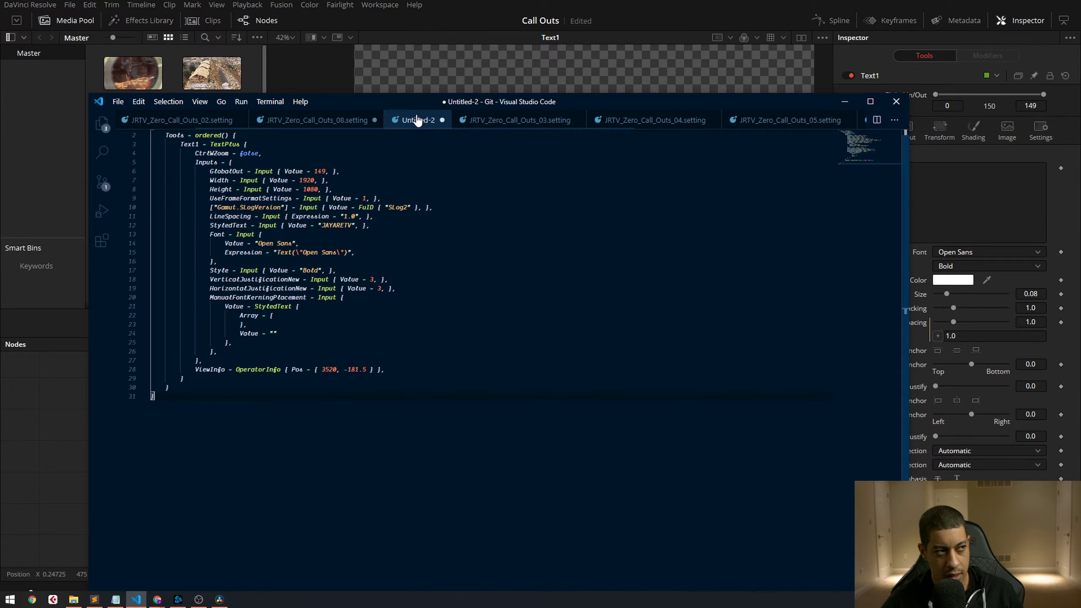
left_click(845, 102)
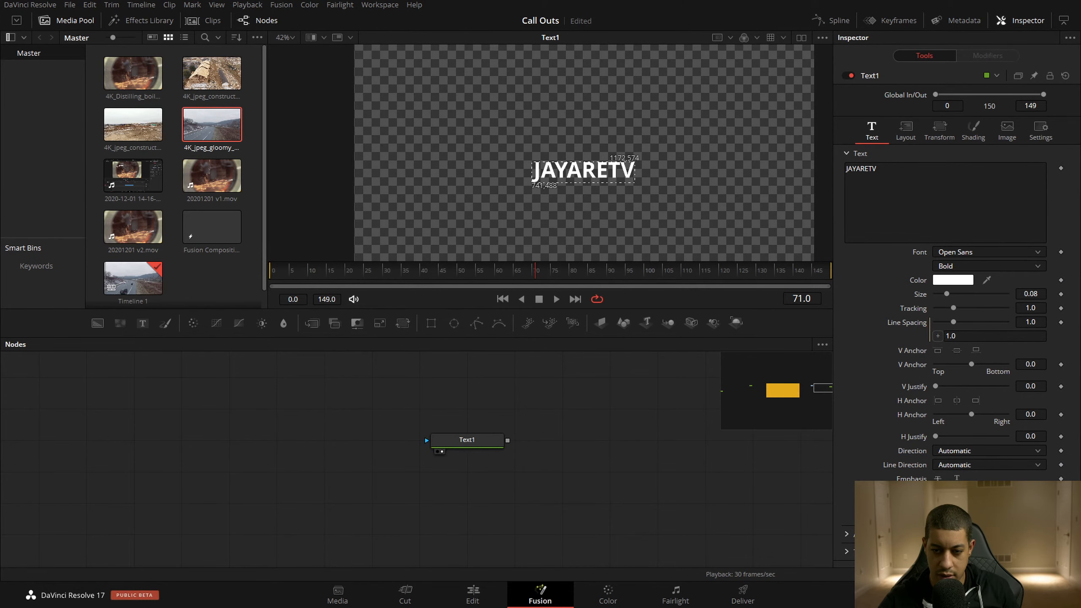
Reopen Visual Studio Code maximized and close Untitled-1 and Untitled-2 without saving them
left_click(137, 599)
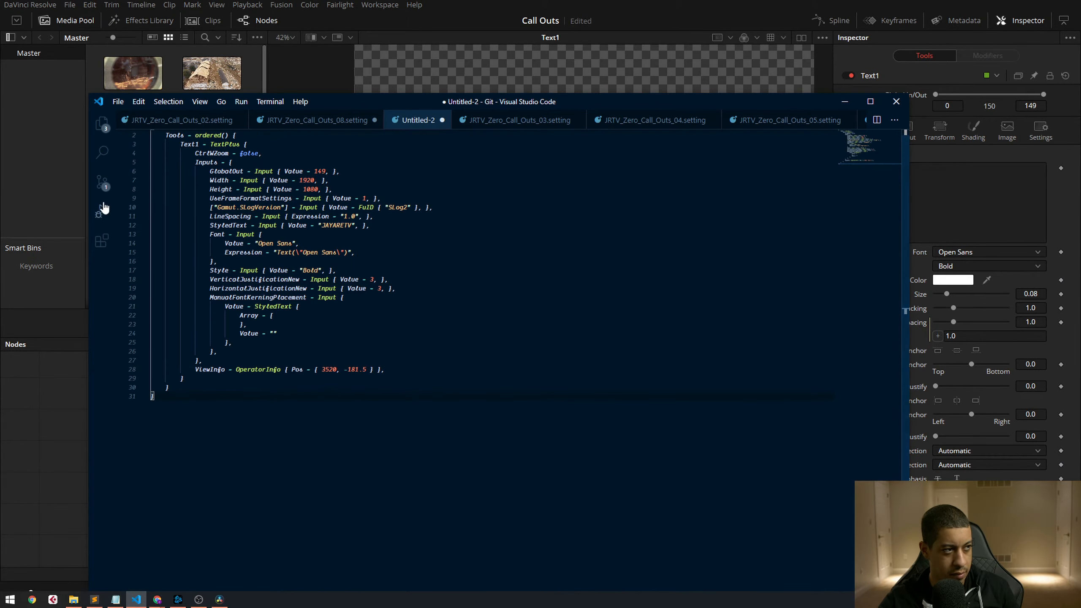
double_click(496, 97)
left_click(14, 31)
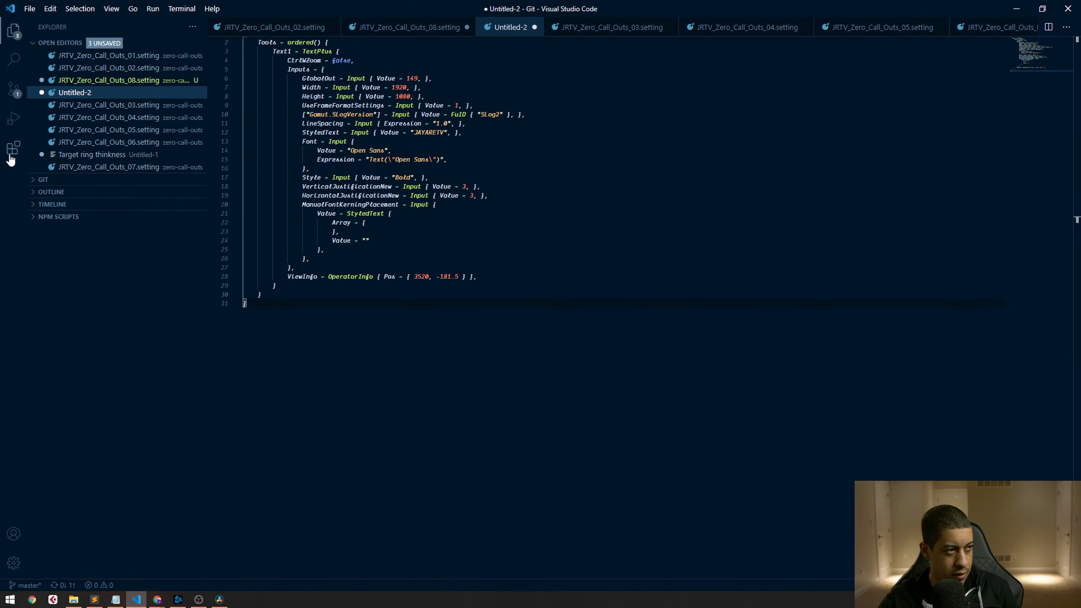
left_click(41, 155)
left_click(561, 319)
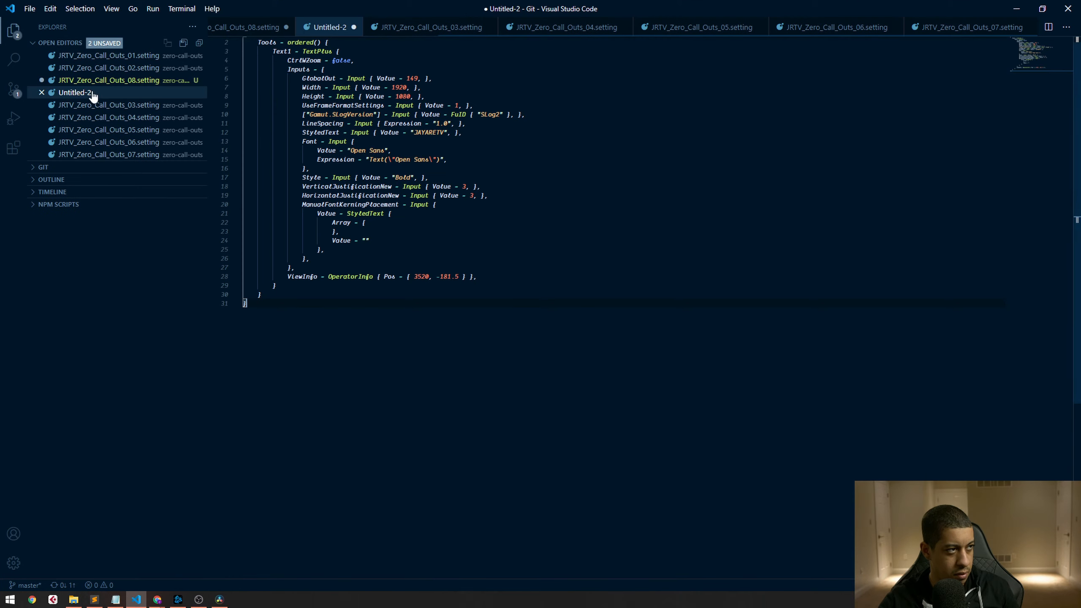
left_click(41, 93)
left_click(558, 316)
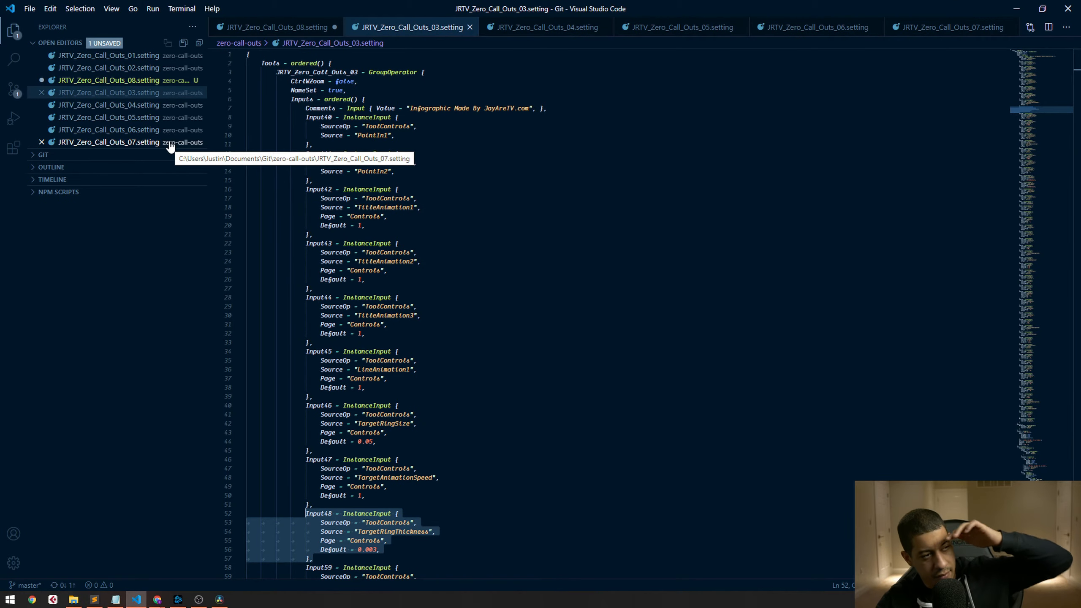
left_click(441, 315)
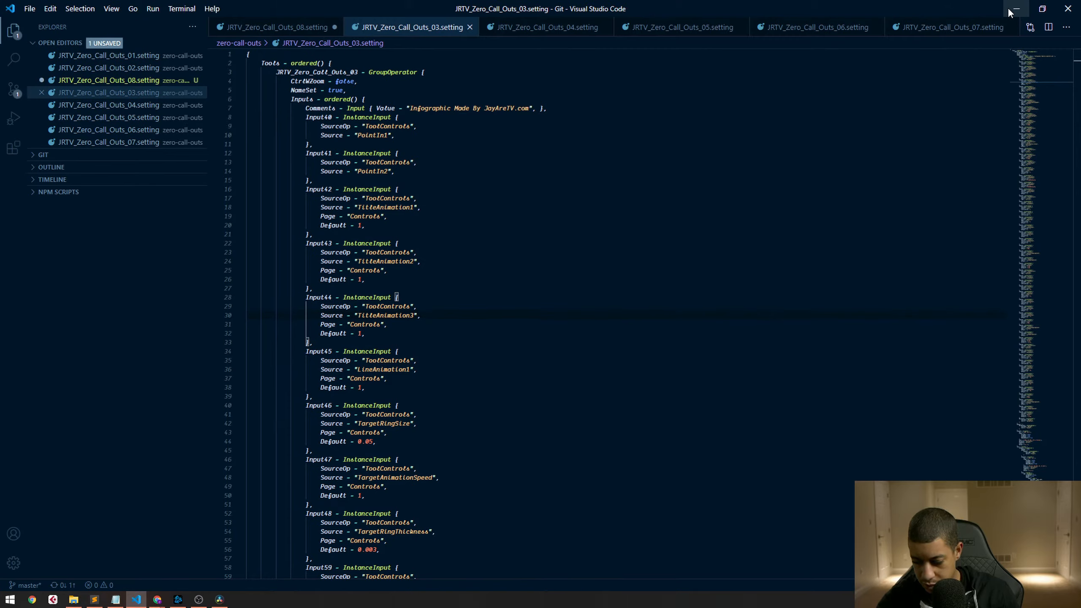
key("Up")
key("Up")
key("Up")
key("Up")
key("Up")
key("Up")
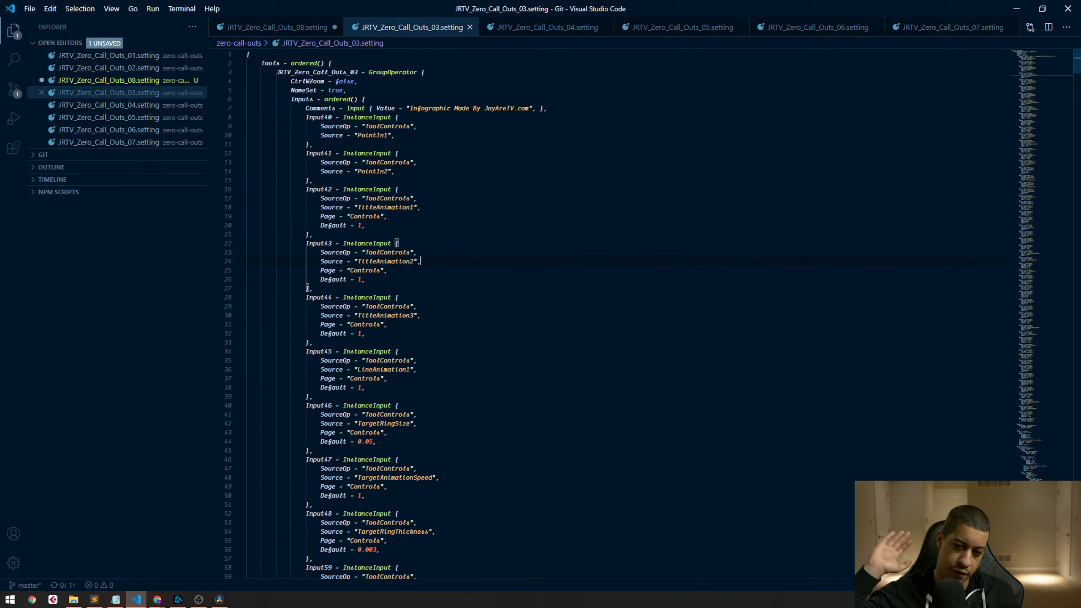
key("Up")
key("Up")
key("Up")
key("Up")
key("Up")
key("Up")
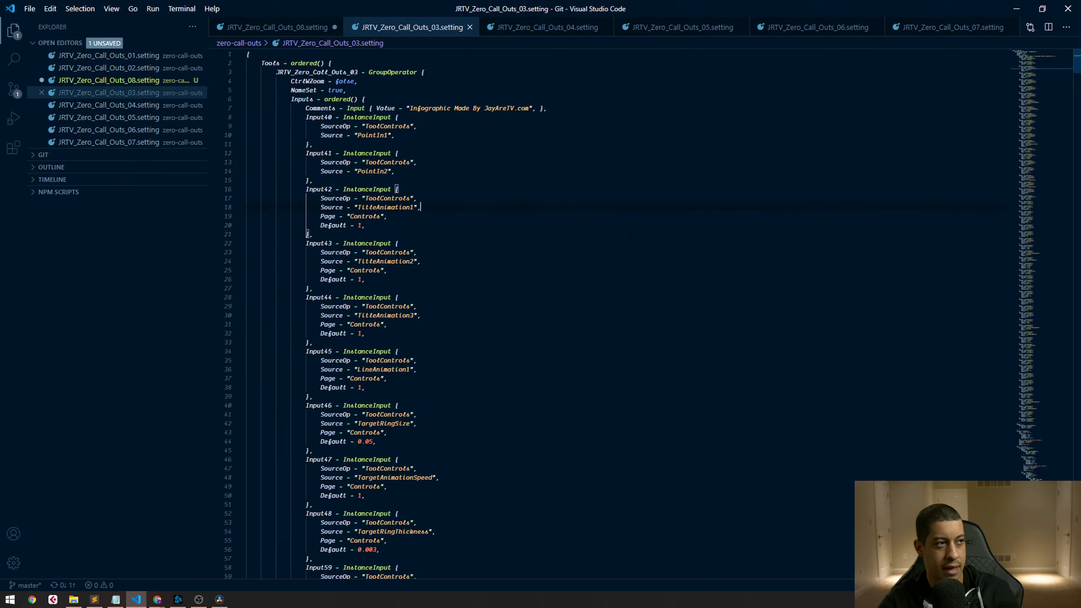
key("Up")
key("Up")
key("Up")
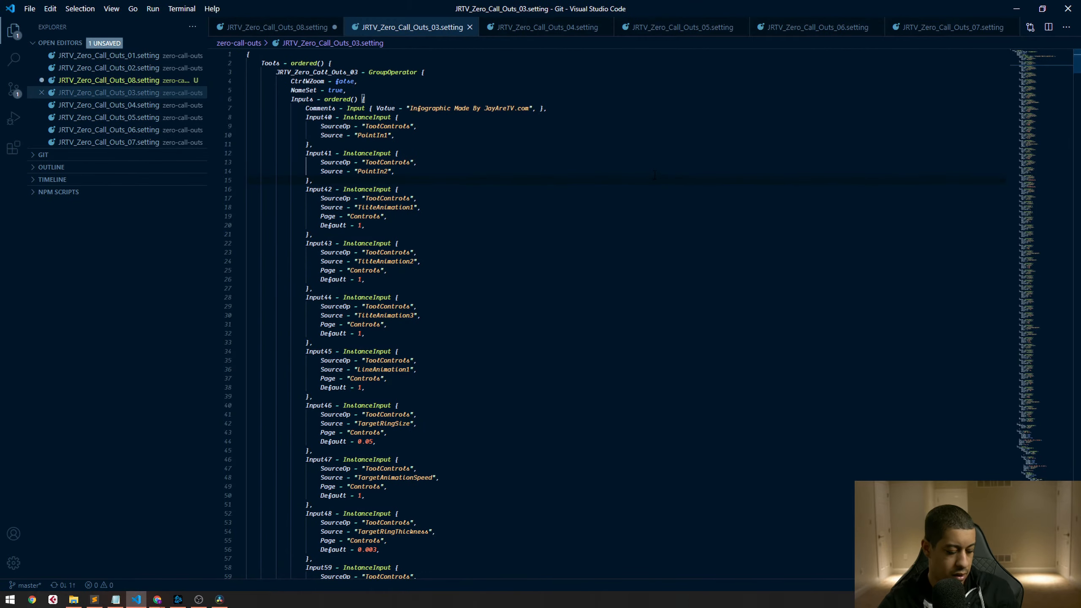
Check JRTV_Zero_Call_Outs_08.setting, return to JRTV_Zero_Call_Outs_03.setting, and select all of its code
left_click(130, 81)
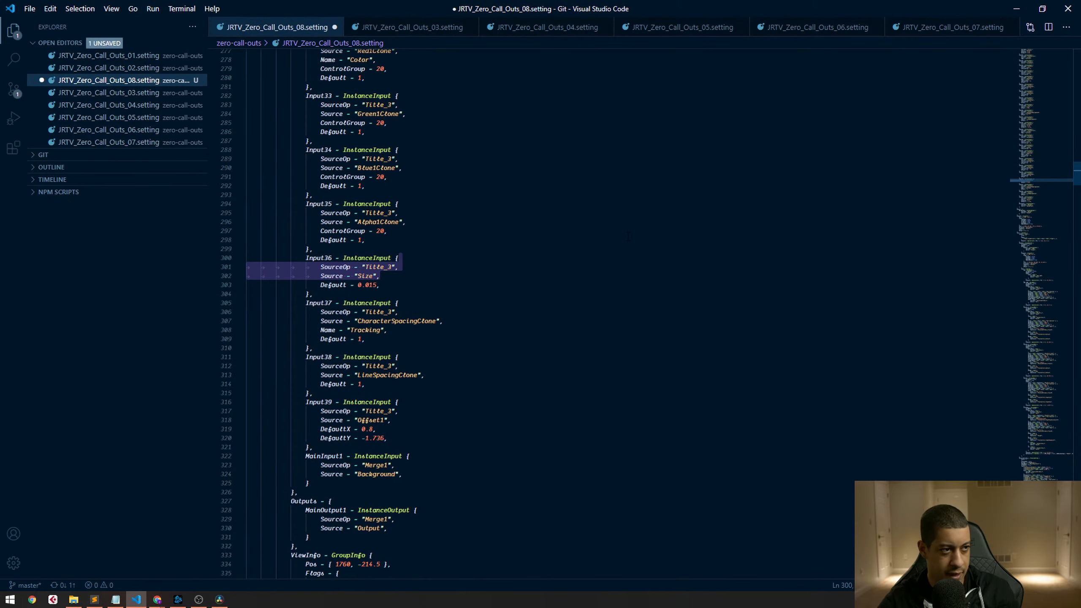
left_click(112, 93)
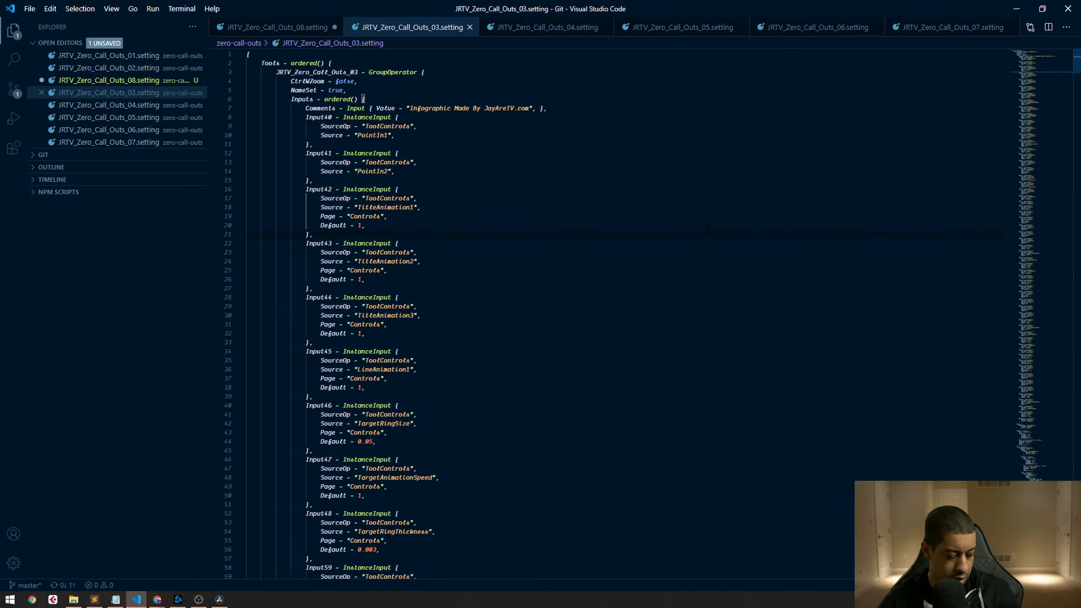
key("ctrl+a")
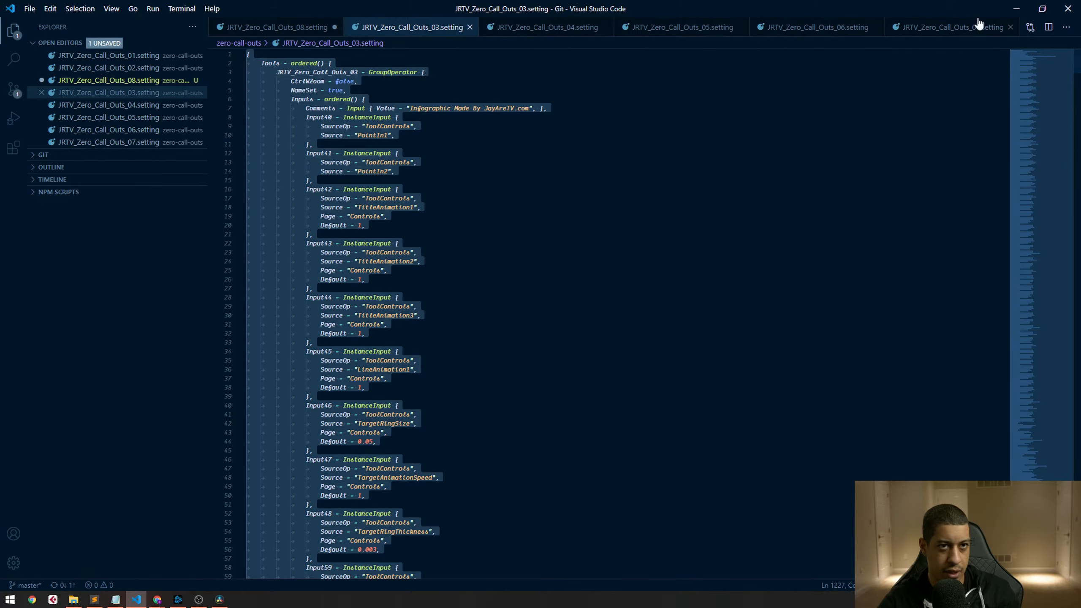
Return to DaVinci Resolve, delete the existing call-out group, and paste the copied JRTV_Zero_Call_Outs_03 code into the node graph
left_click(1017, 9)
left_click_drag(578, 392, 547, 447)
key("Delete")
key("ctrl+v")
key("ctrl+f")
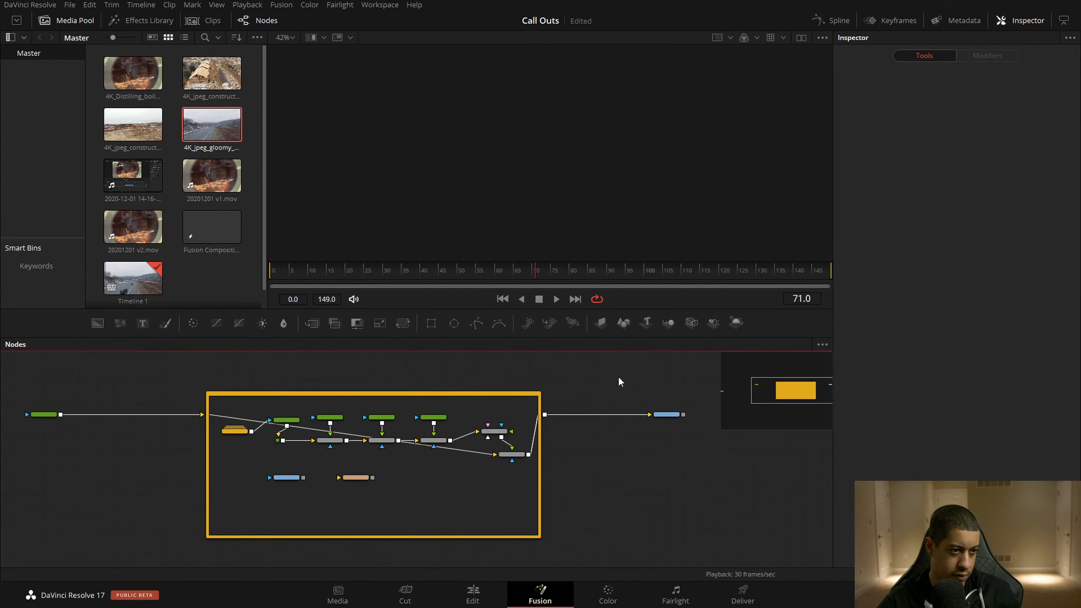
left_click_drag(595, 366, 164, 584)
key("Delete")
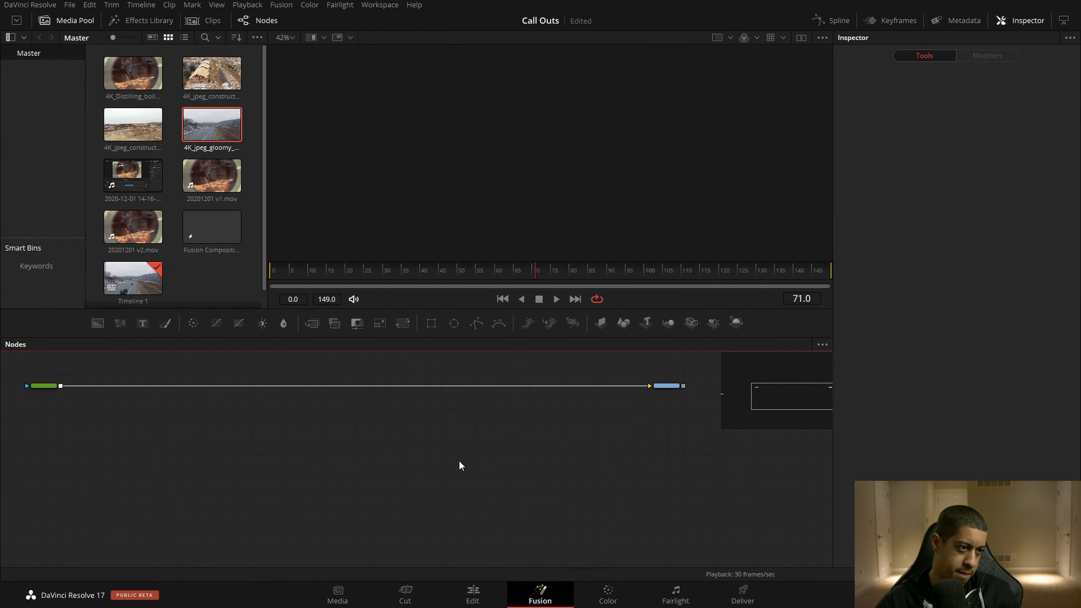
key("ctrl+v")
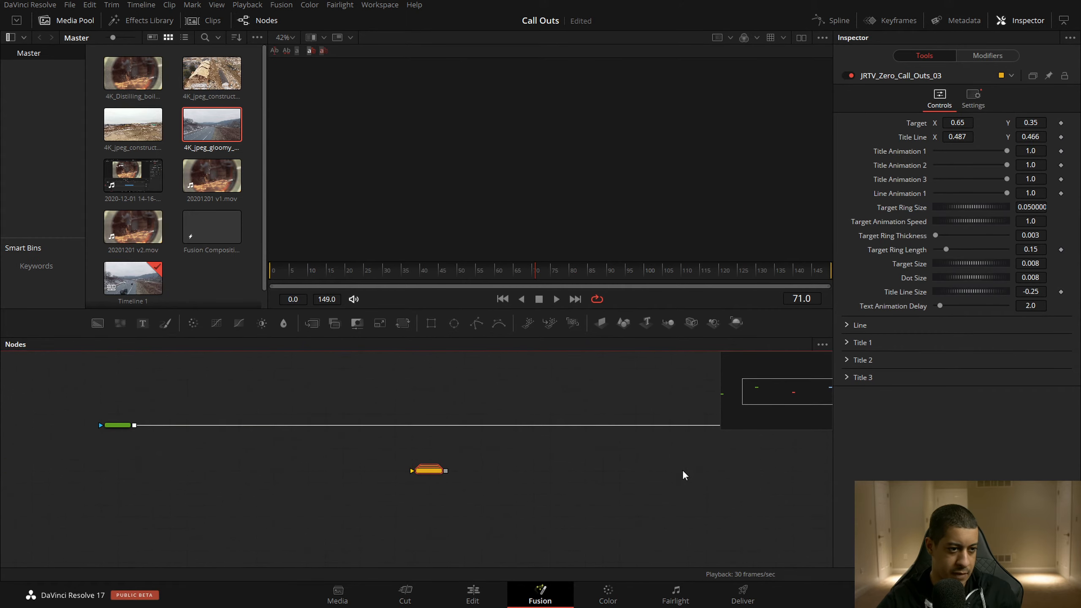
Connect the pasted JRTV_Zero_Call_Outs_03 group between the green source node and MediaOut1, display MediaOut1 in the viewer, and select the group
left_click_drag(686, 464, 566, 495)
left_click_drag(596, 457, 618, 455)
left_click_drag(303, 503, 412, 436)
left_click_drag(653, 468, 566, 205)
left_click(395, 445)
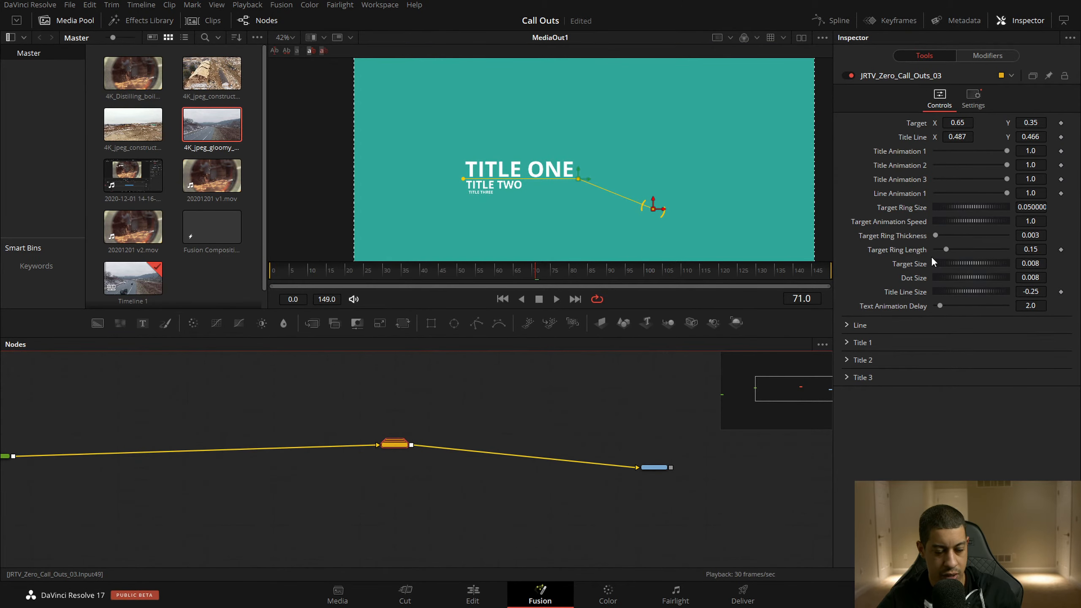
Move the title line to about 0.60, 0.63 and the target to about 0.79, 0.38, and set Title Line Size to 0.395
left_click_drag(580, 180, 633, 136)
left_click_drag(658, 218, 721, 208)
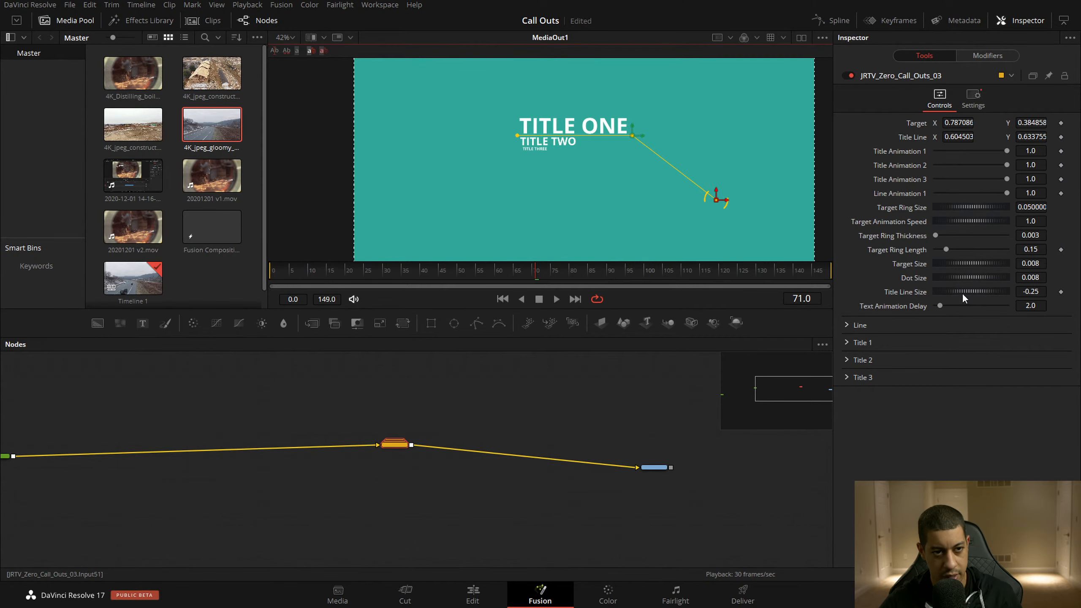
mouse_move(964, 296)
left_mouse_down()
mouse_move(949, 293)
mouse_move(981, 293)
mouse_move(962, 291)
left_mouse_up()
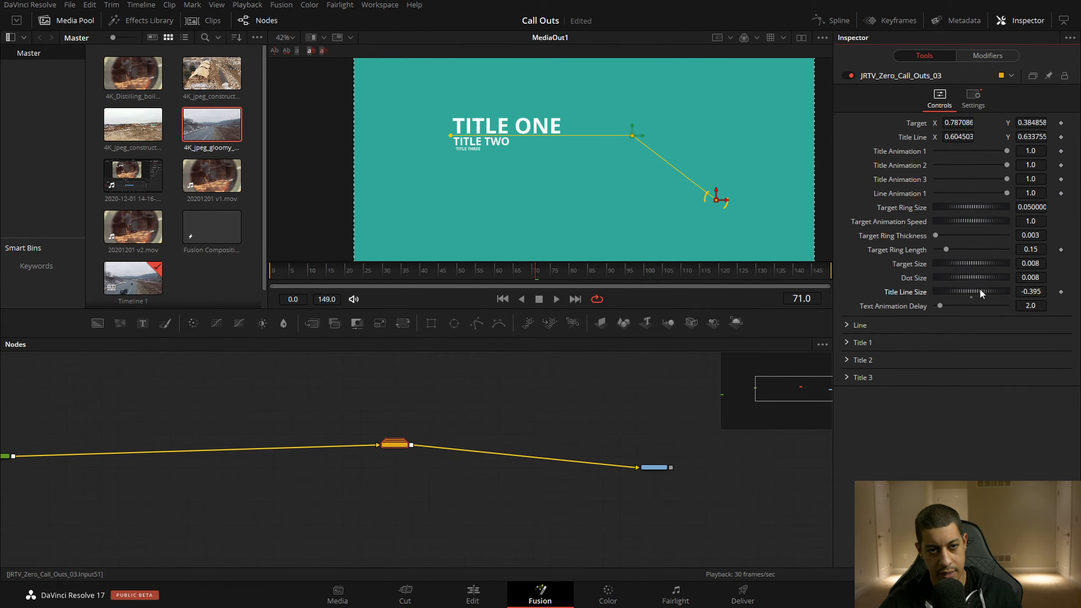
left_click(1024, 293)
key("BackSpace")
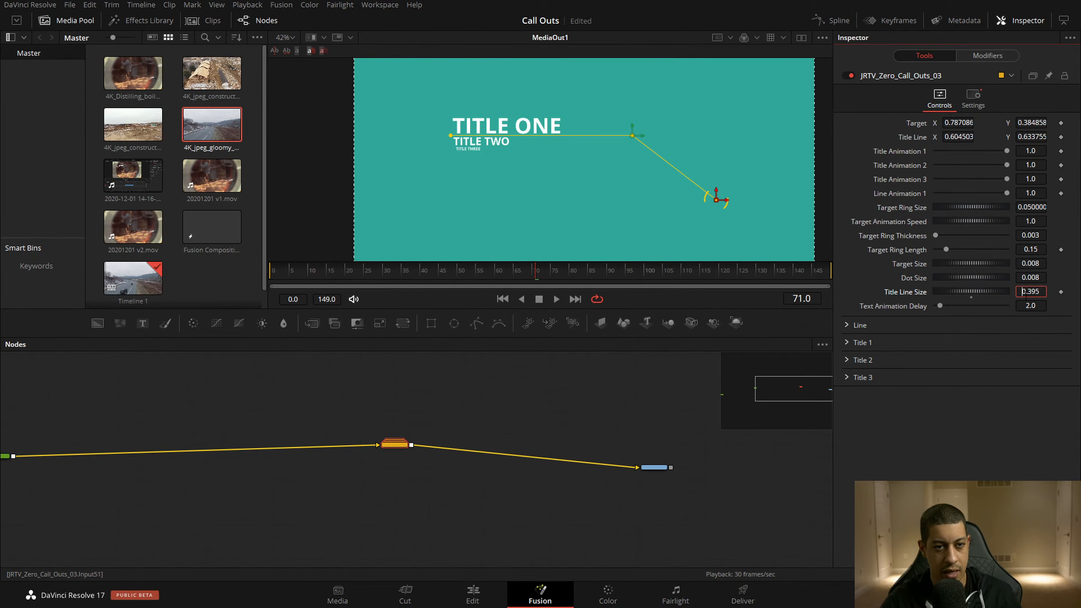
key("Tab")
Move the target to about 0.27, 0.42 and the title line to about 0.40, 0.61, and set Title Line Size to -0.301
left_click_drag(716, 200, 560, 190)
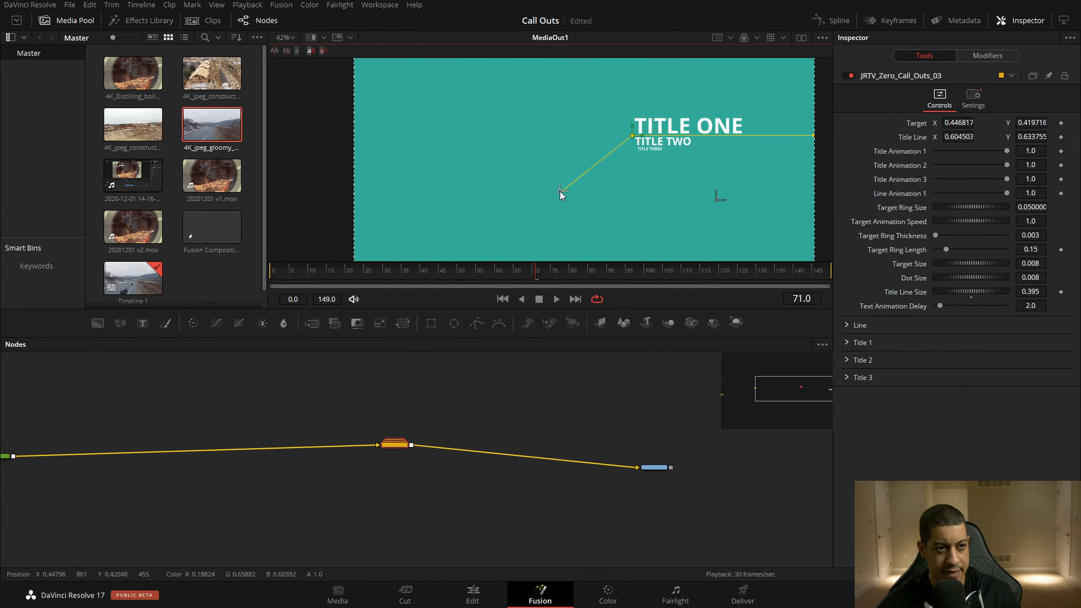
left_click_drag(633, 136, 541, 141)
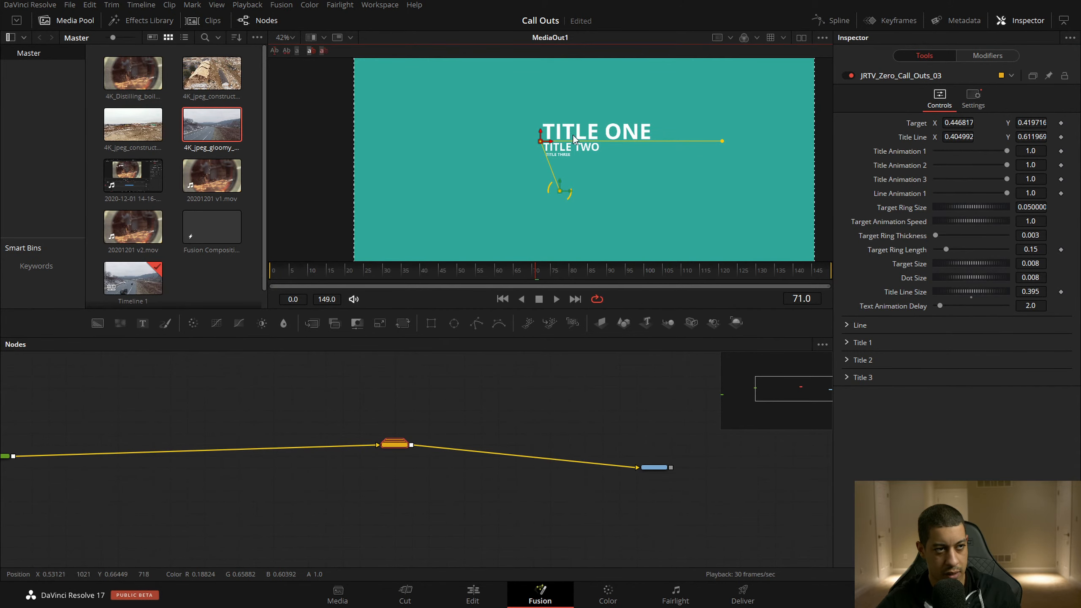
left_click_drag(560, 191, 481, 191)
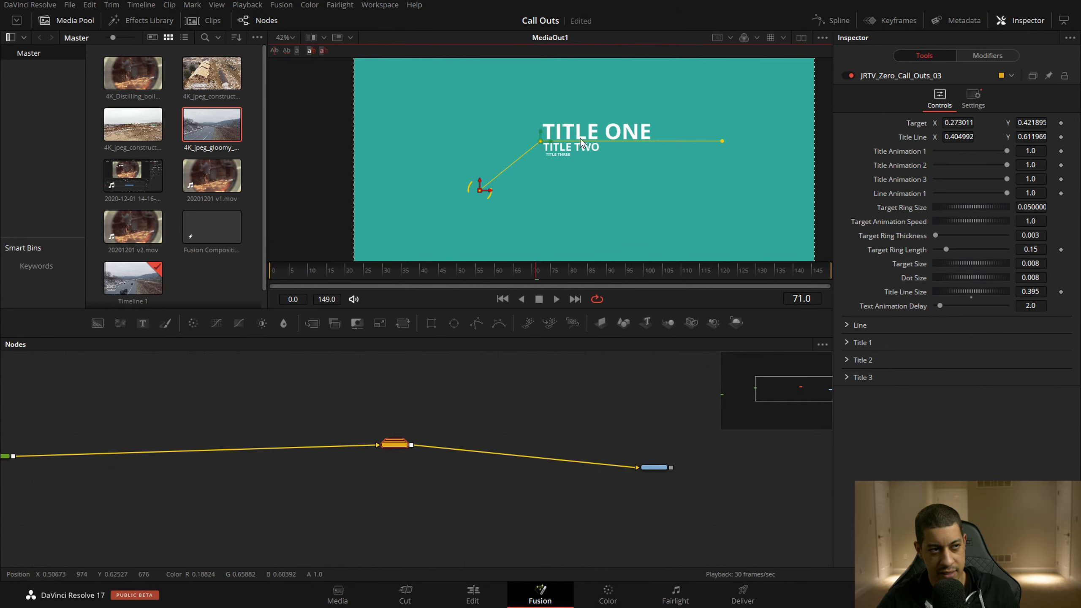
left_click_drag(979, 291, 968, 287)
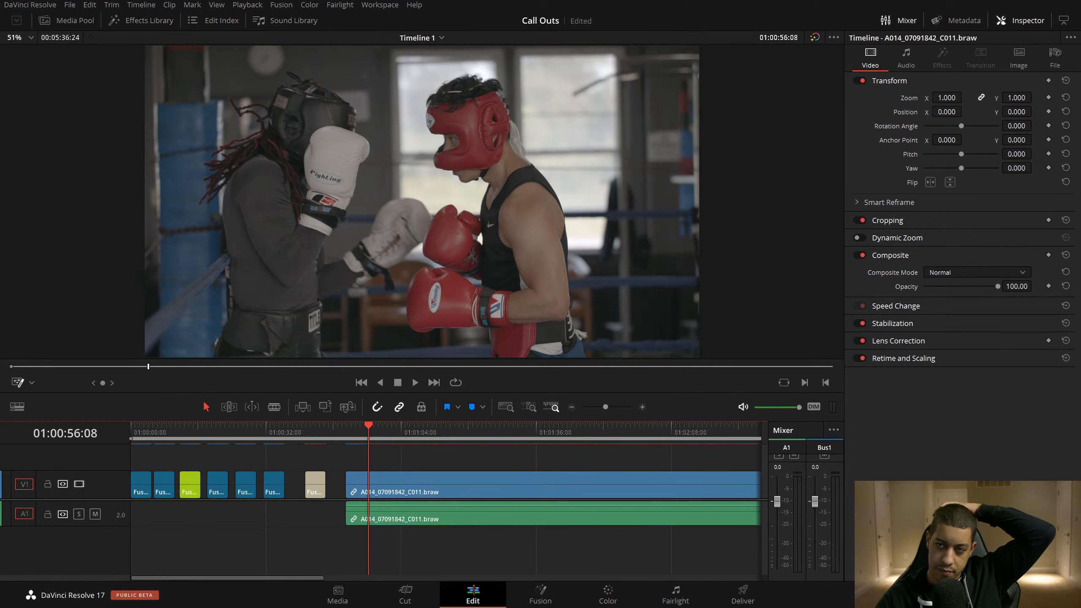
Open File Explorer, look over the clips in the Stock\20190709 folder, and move the window off the screen
key("super+e")
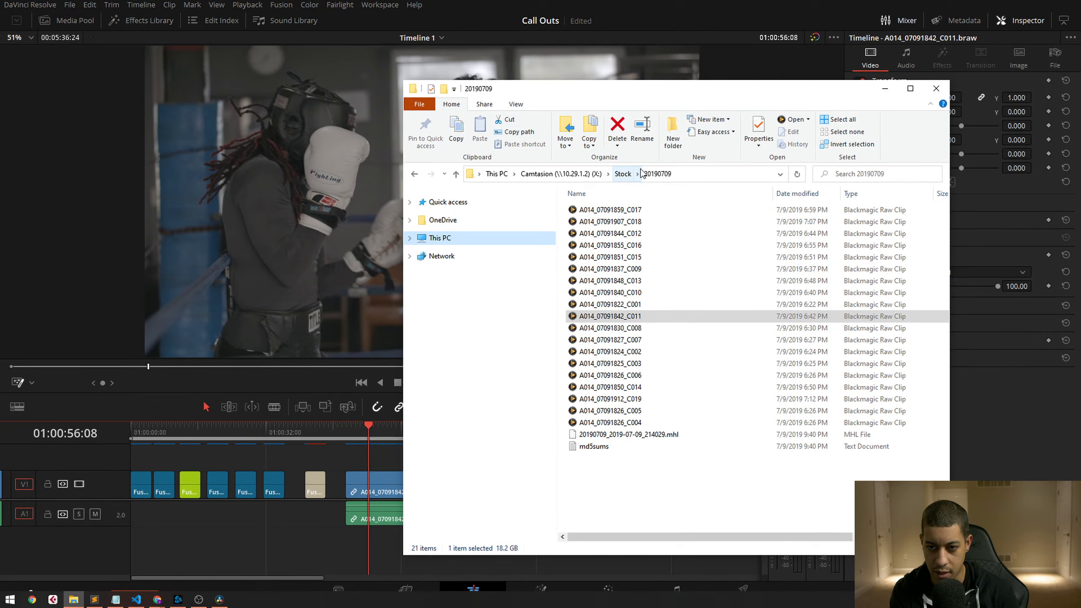
left_click_drag(592, 88, 1080, 179)
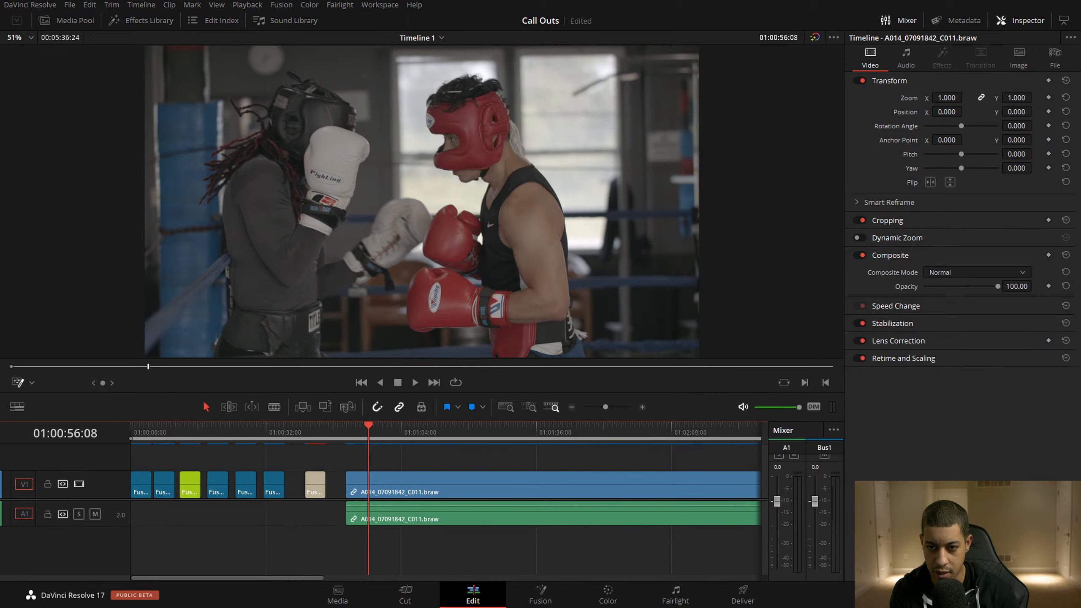
left_click_drag(1080, 56, 1080, 90)
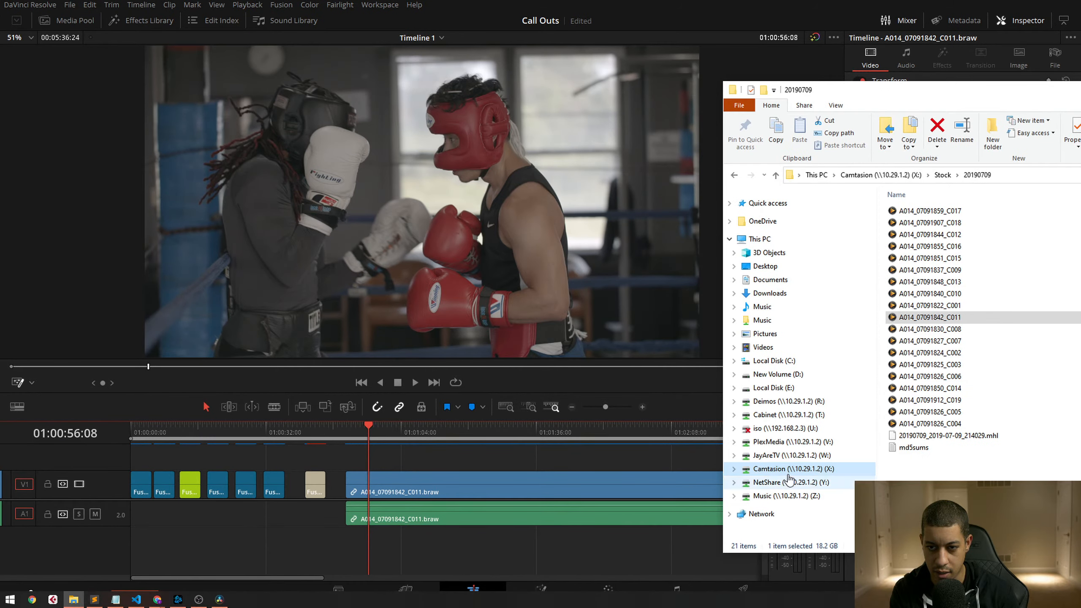
left_click_drag(874, 93, 1080, 103)
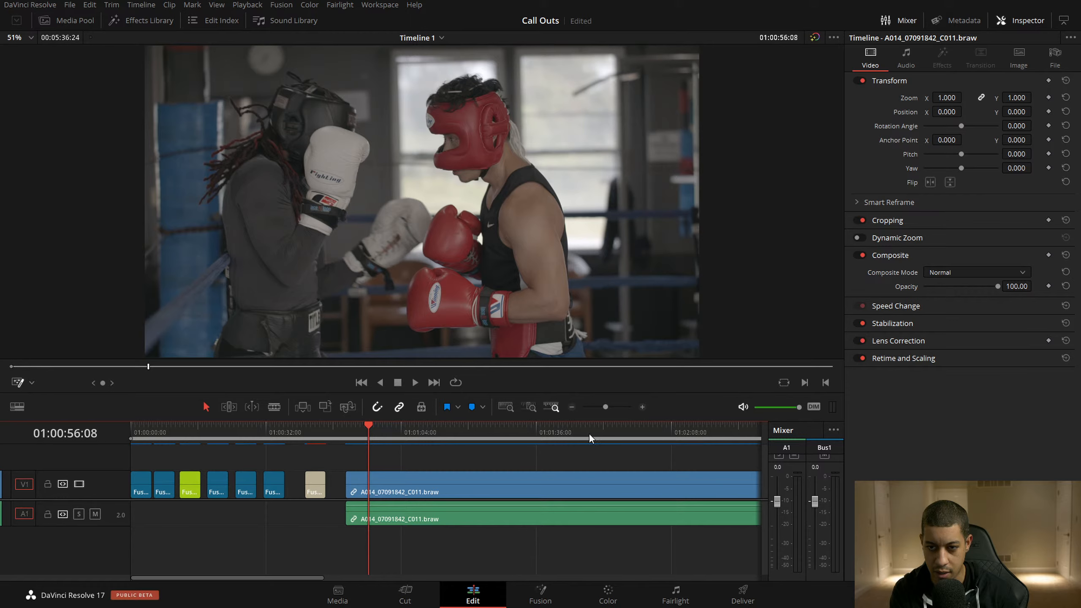
Show the whole A014_07091842_C011.braw clip on the timeline and scrub the playhead to 01:02:54:12
left_click(572, 407)
left_click(571, 407)
left_click_drag(258, 429, 315, 428)
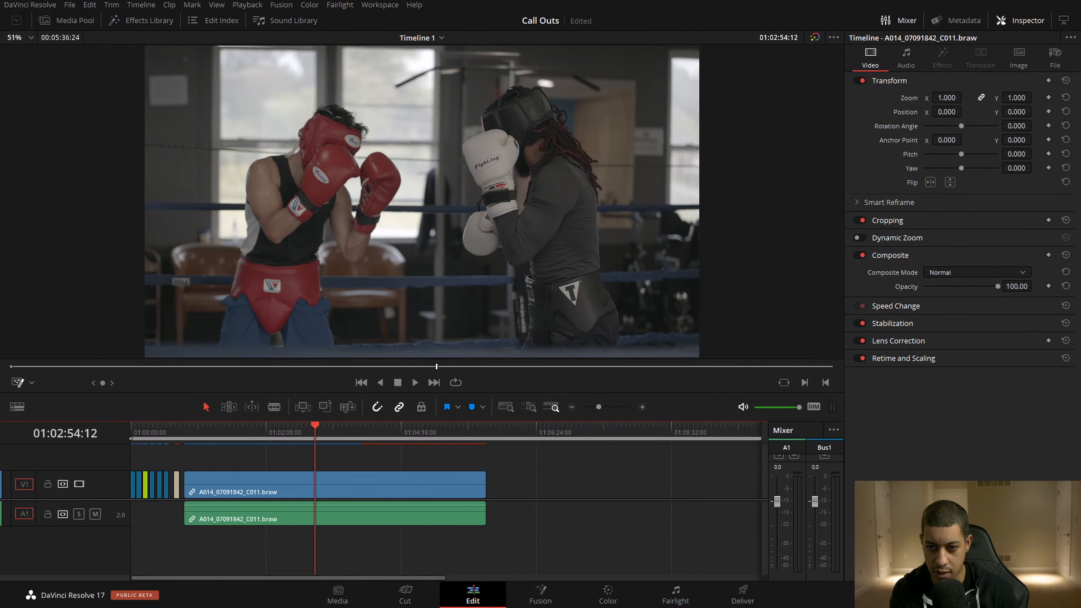
Bring File Explorer back, widen it to show the file sizes, and check the size of A014_07091859_C017
key("alt+Tab")
left_click_drag(860, 49, 743, 98)
left_click_drag(889, 462, 1044, 466)
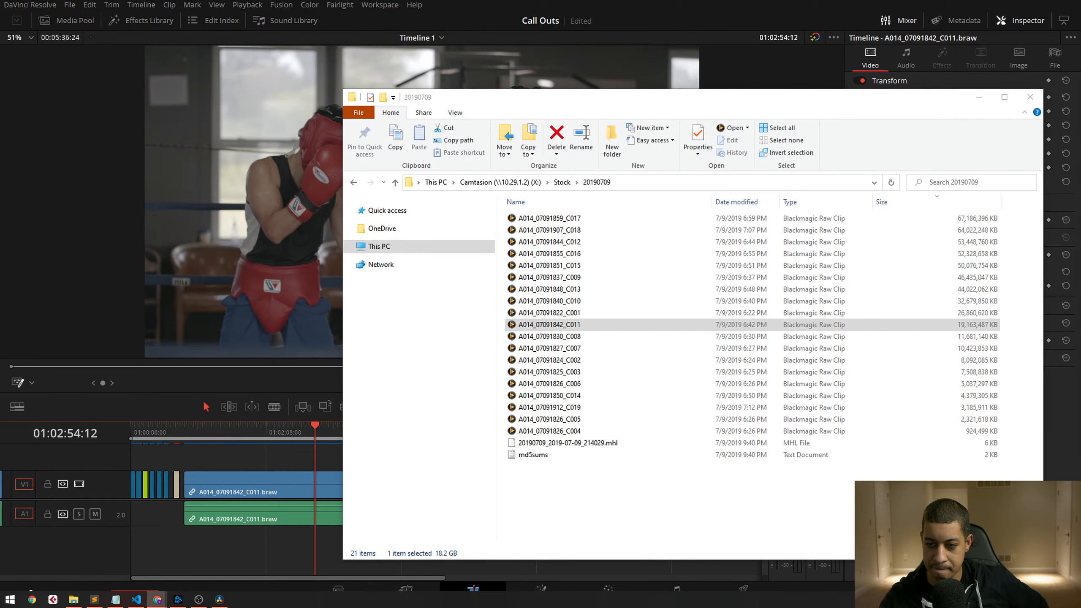
left_click(763, 516)
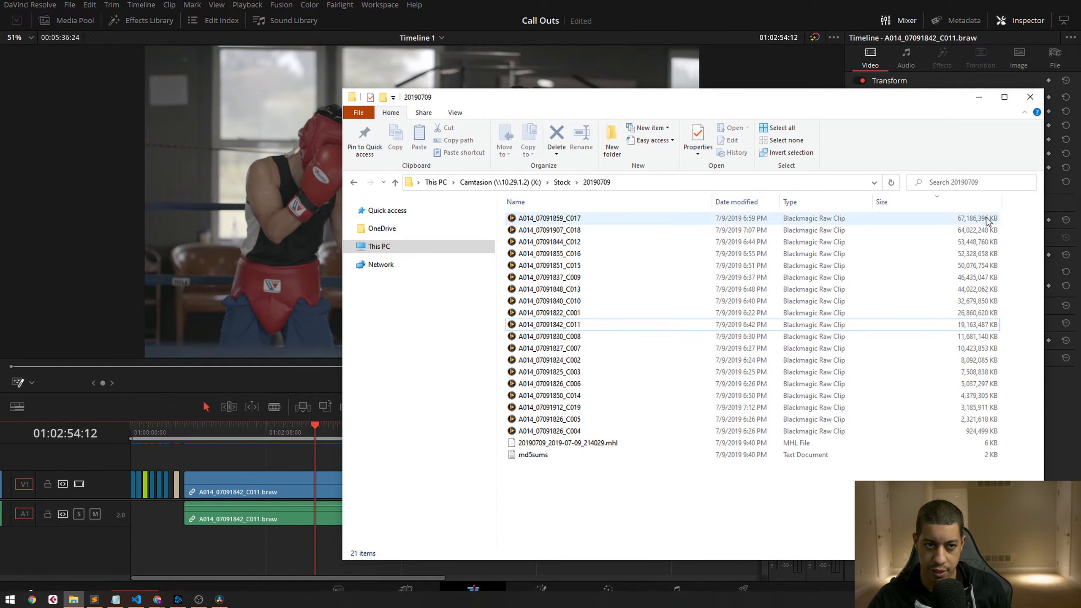
left_click(968, 221)
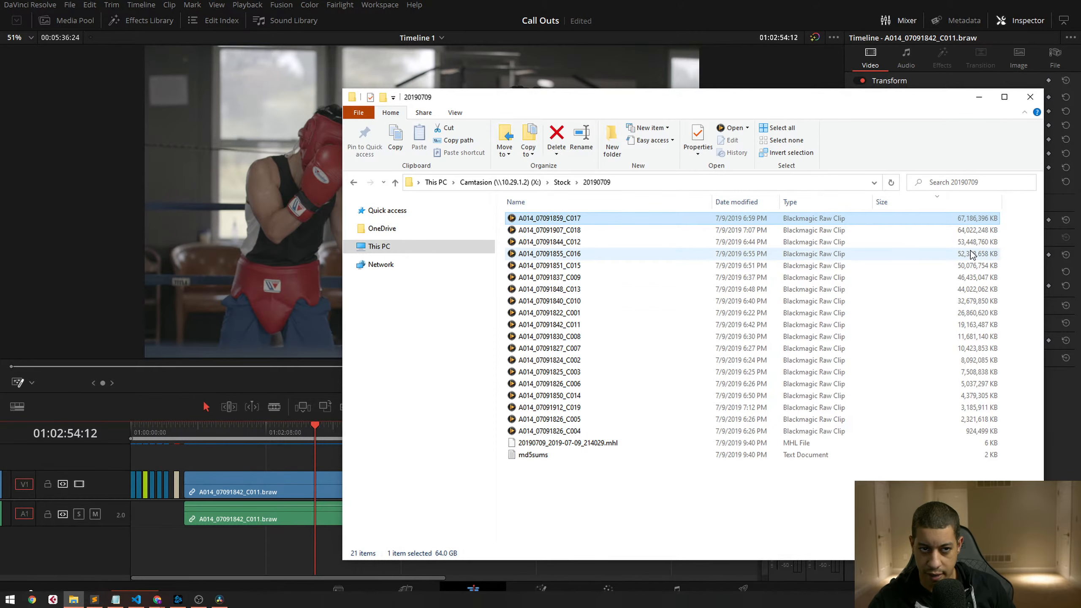
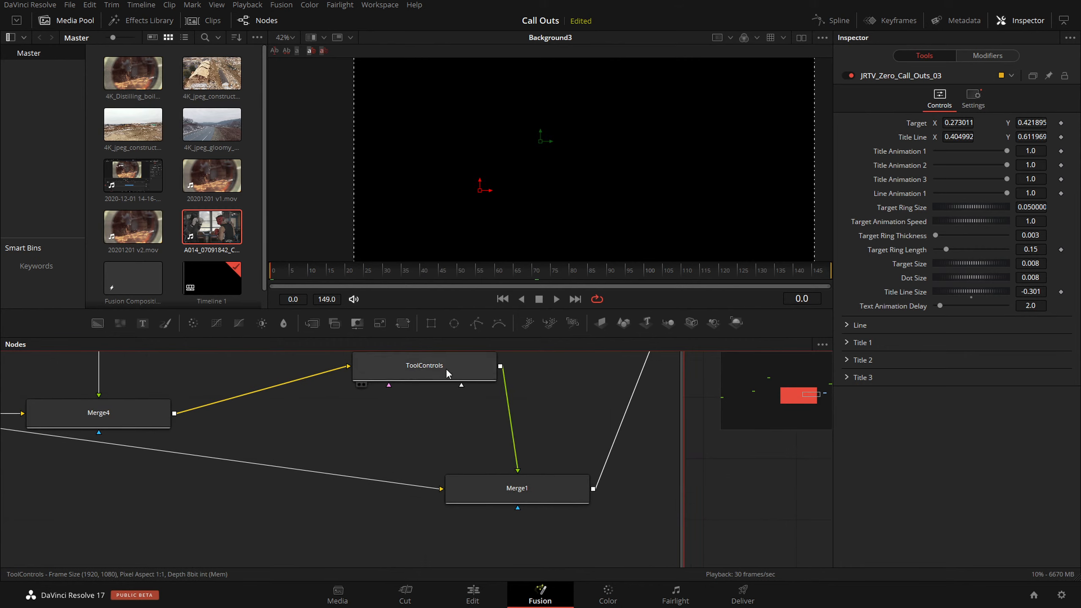
Review the custom controls of the ToolControls node inside the call-out group, and return to the Background3 node
left_click(446, 368)
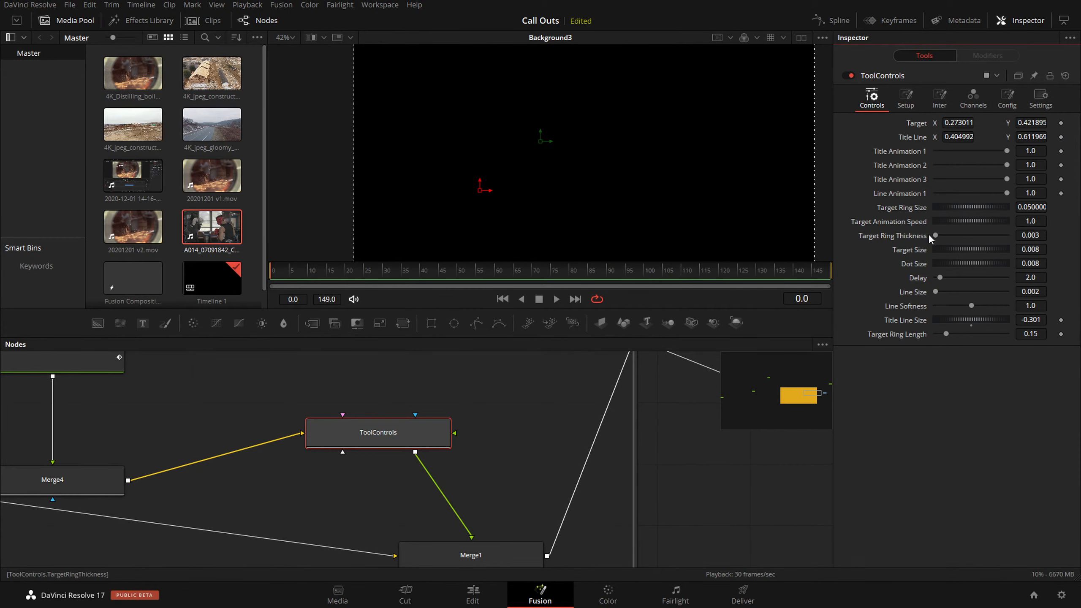
scroll(570, 415, "up", 10)
left_click_drag(538, 470, 469, 504)
left_click_drag(820, 390, 830, 388)
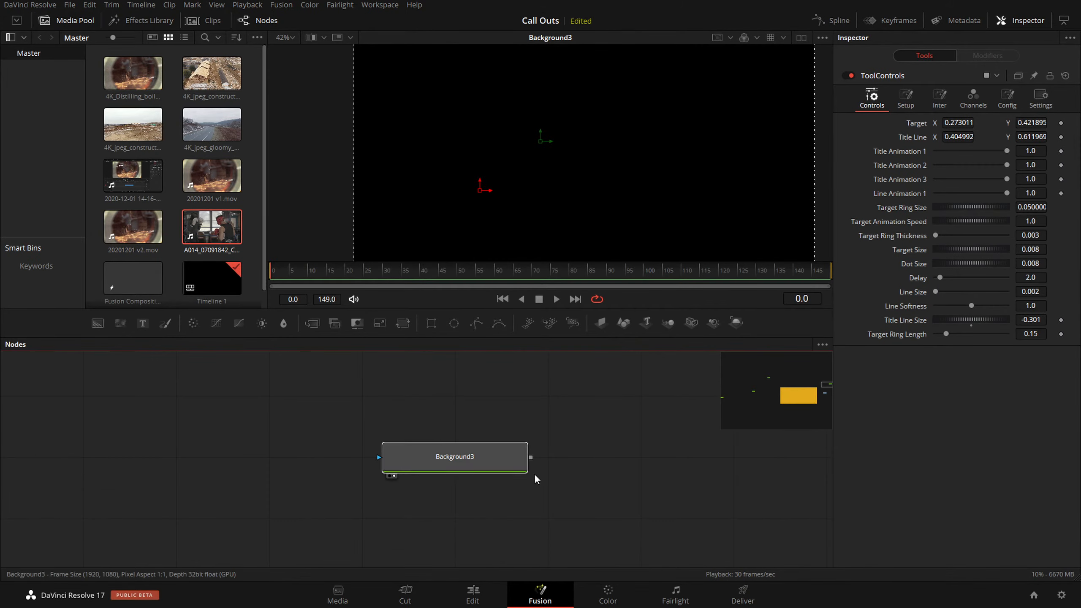
Examine the OffsetControl, CrosshairControl and PointControl options for a new Point control on Background3, and cancel the dialog
left_click(480, 472)
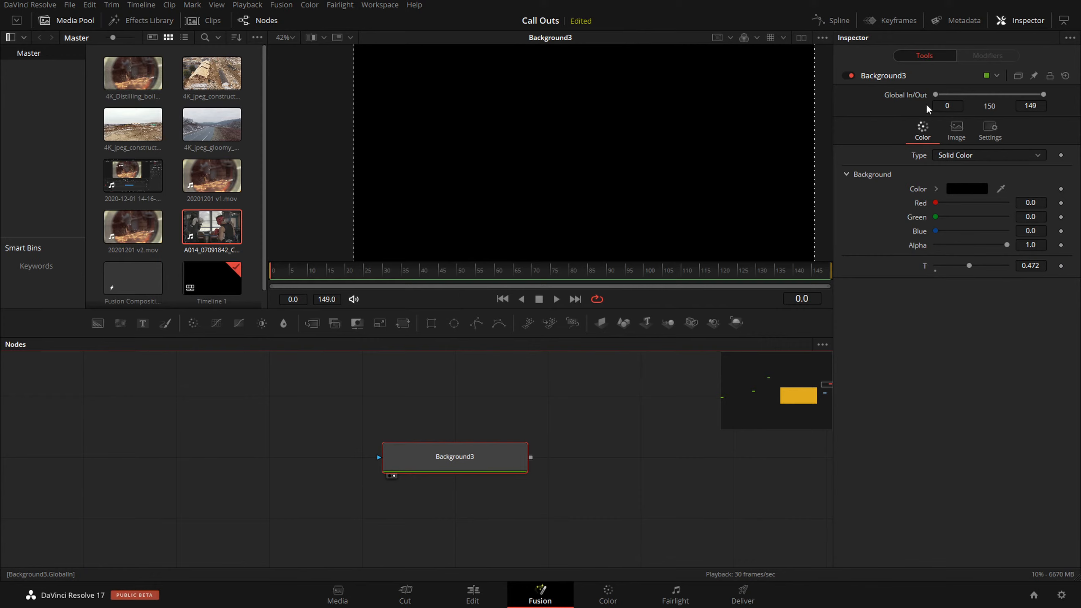
right_click(948, 80)
left_click(999, 209)
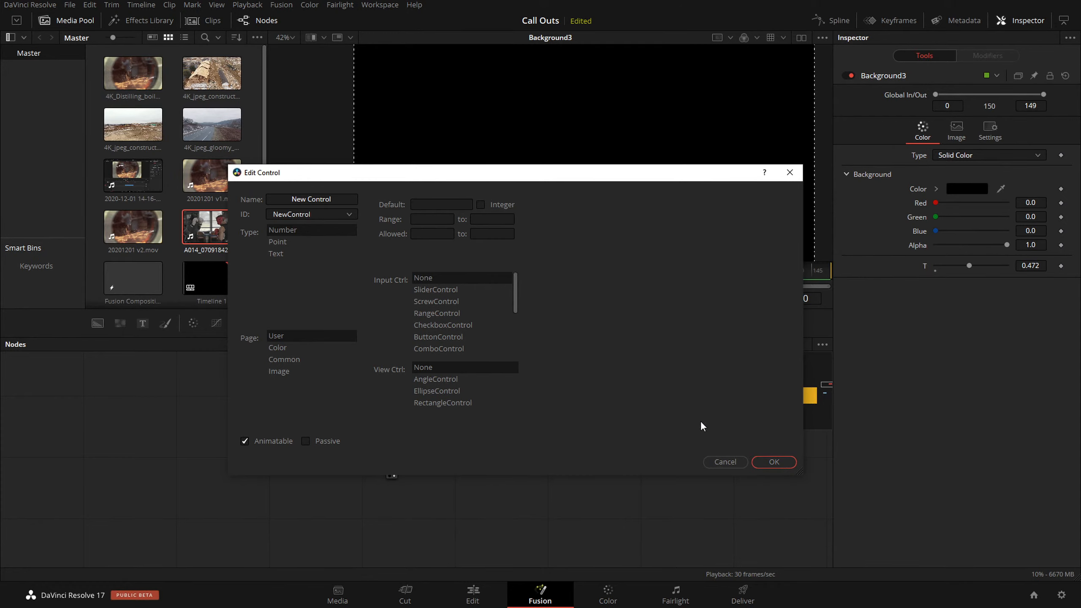
left_click(278, 242)
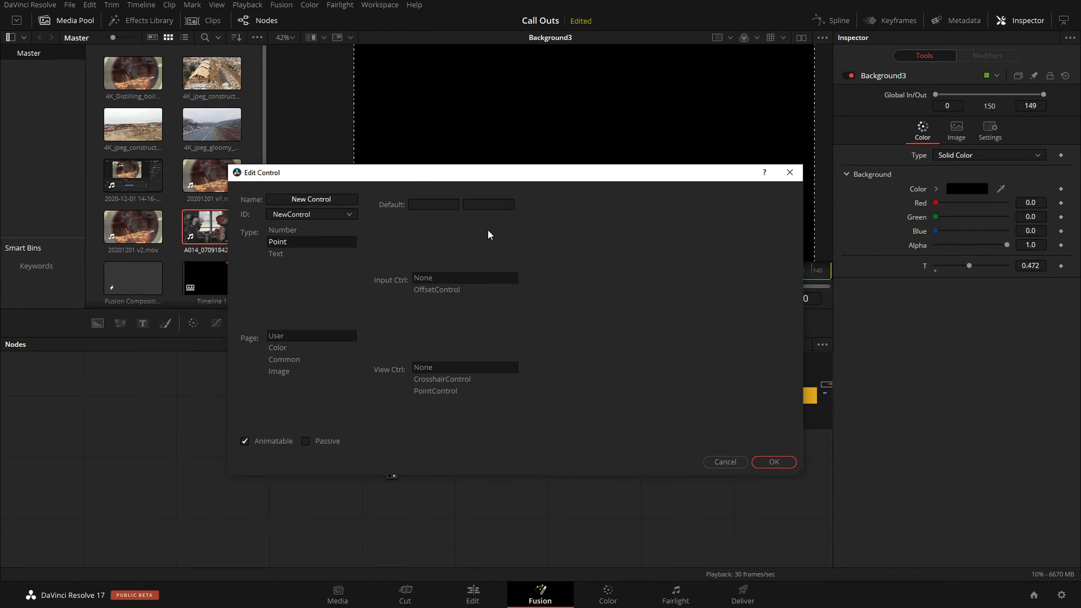
left_click(445, 379)
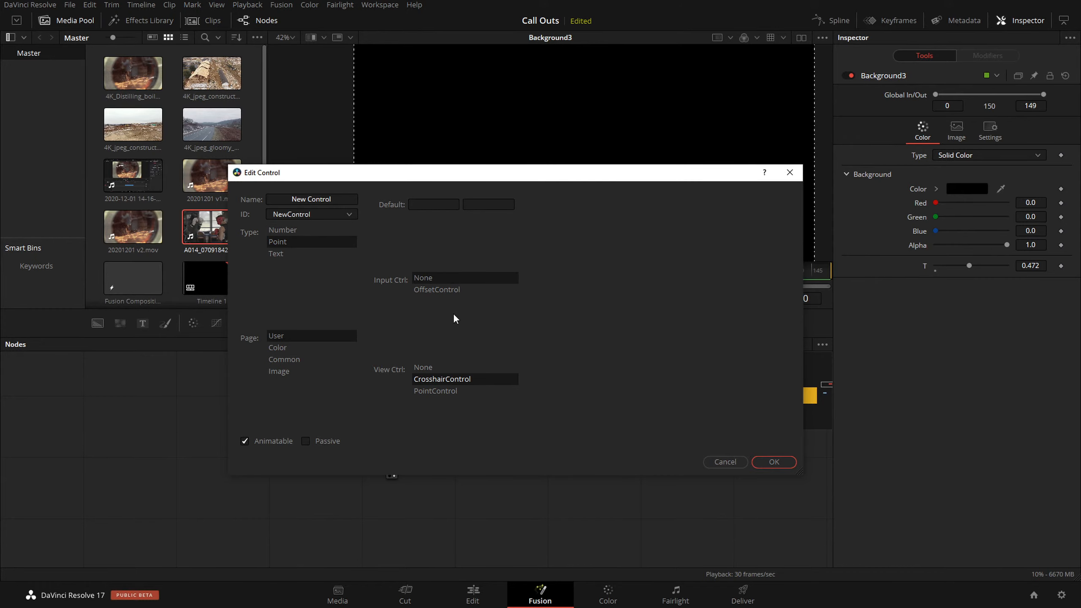
left_click(460, 290)
left_click(444, 392)
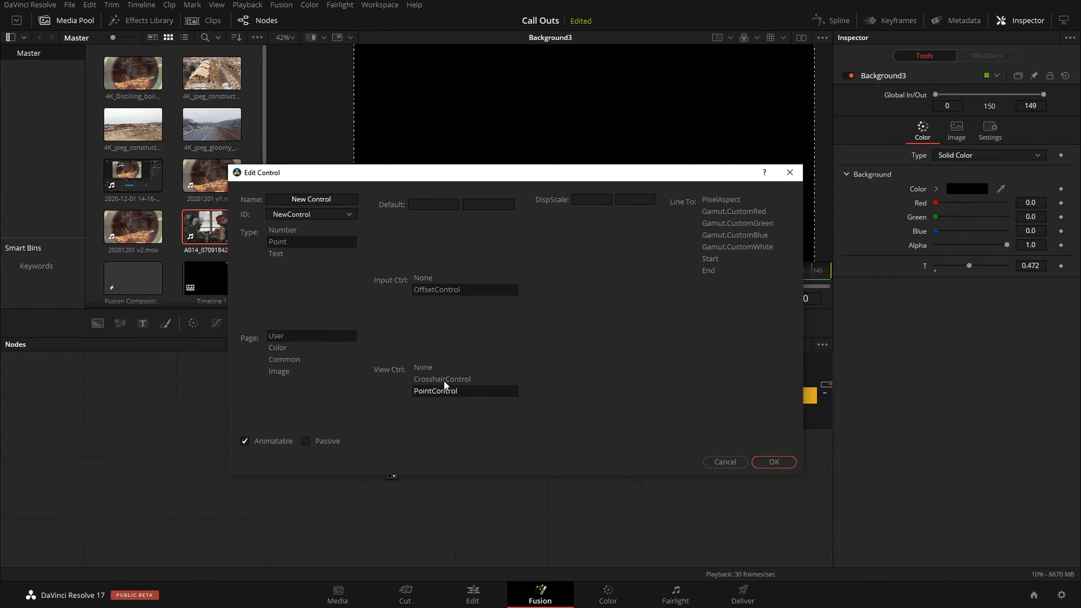
left_click(725, 463)
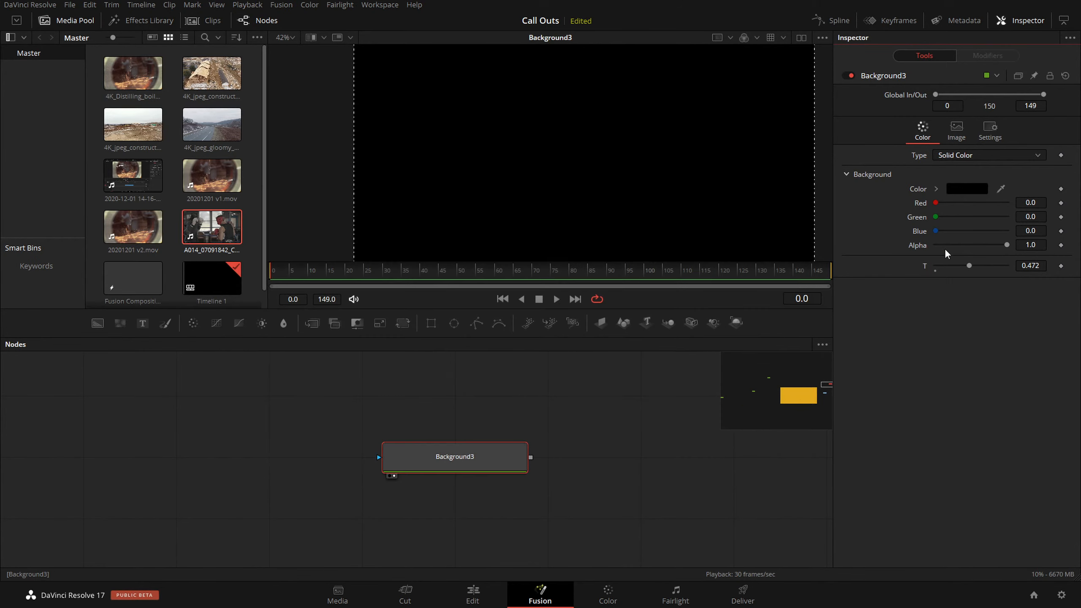
Lower the custom T value of Background3 and list the modifiers available for T
left_click_drag(971, 266, 960, 266)
right_click(1023, 263)
left_click(932, 277)
right_click(946, 265)
mouse_move(996, 307)
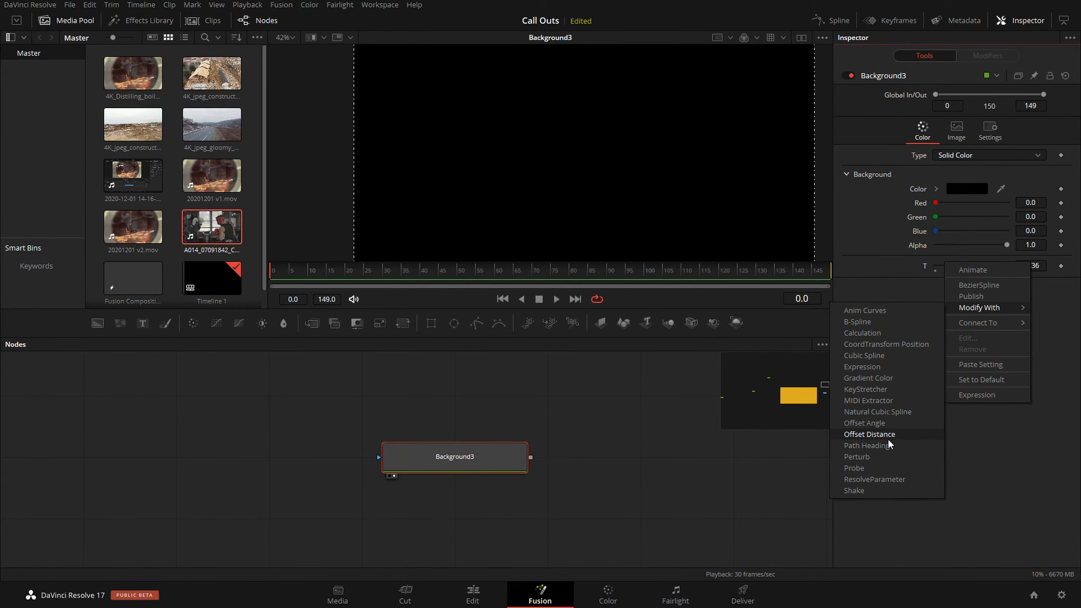
Add a Text+ node beside Background3 and set its text color to #7f9900
left_click_drag(580, 394, 479, 364)
left_click_drag(146, 325, 664, 465)
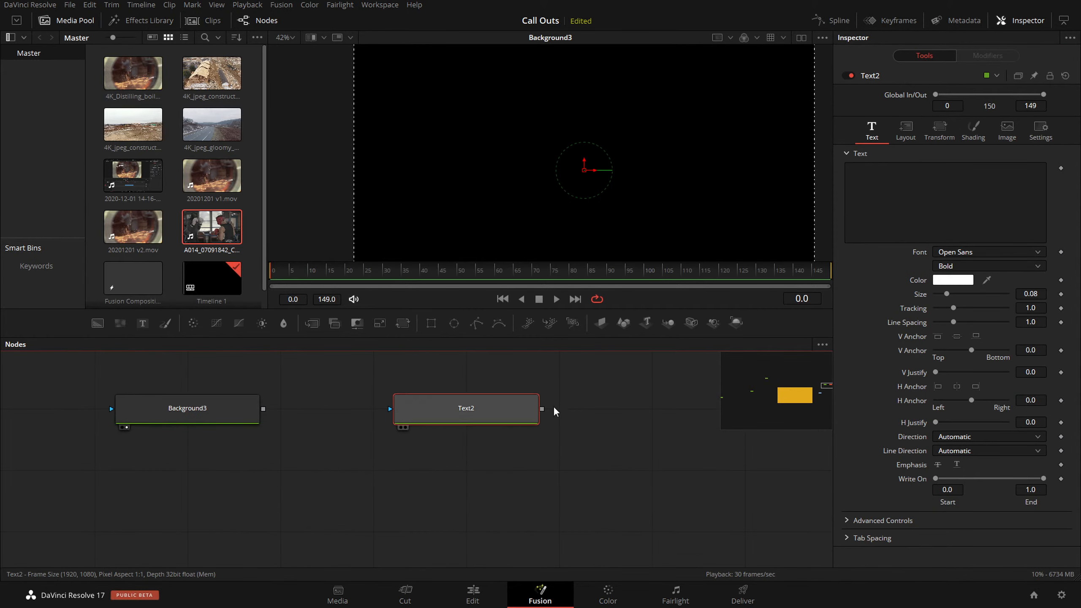
left_click(955, 282)
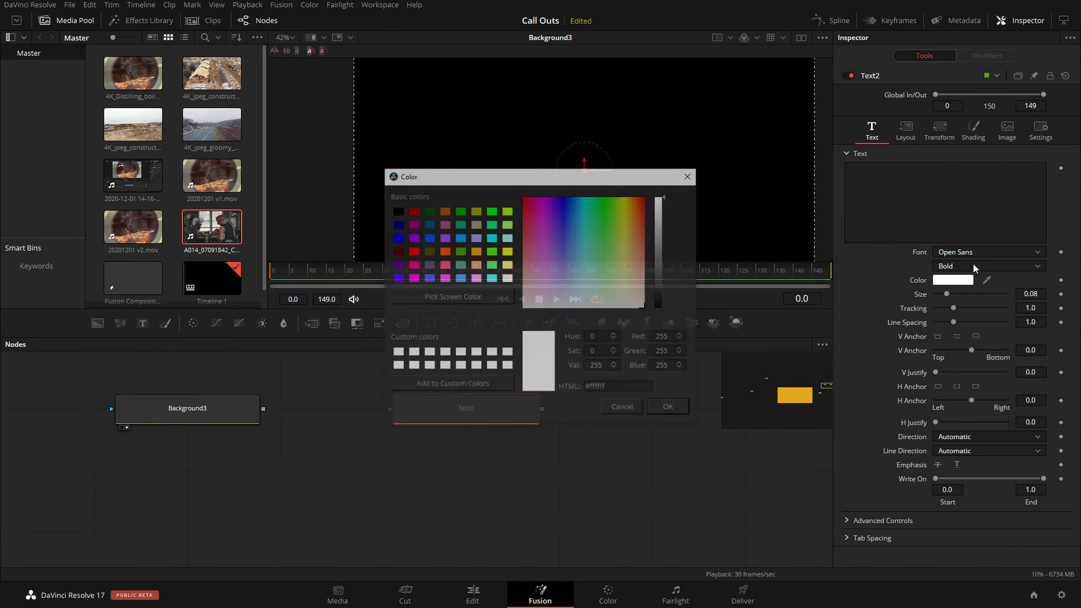
left_click(622, 198)
left_click(667, 241)
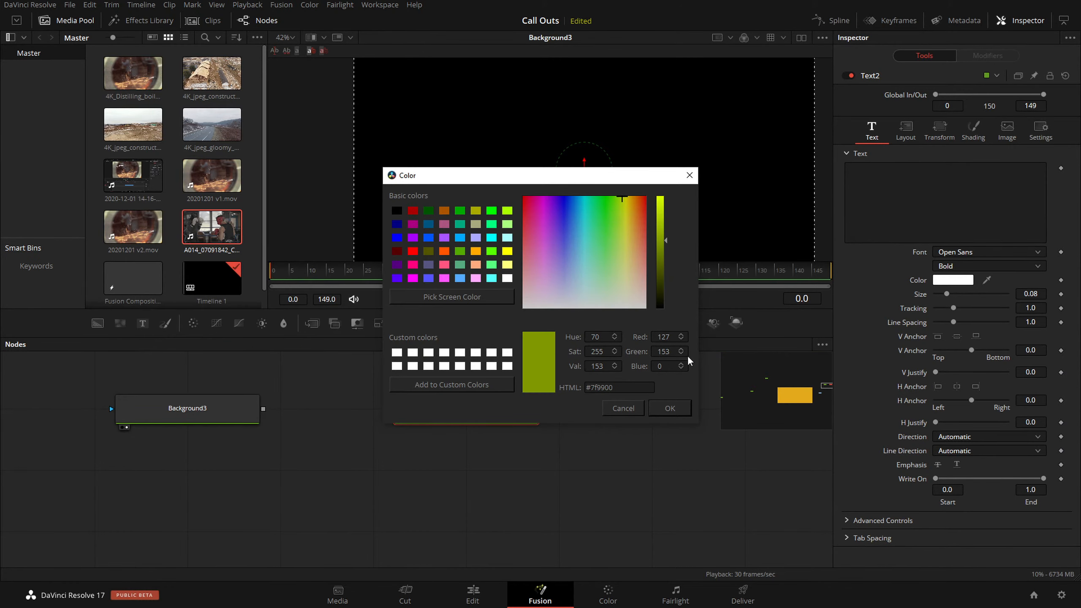
left_click(670, 408)
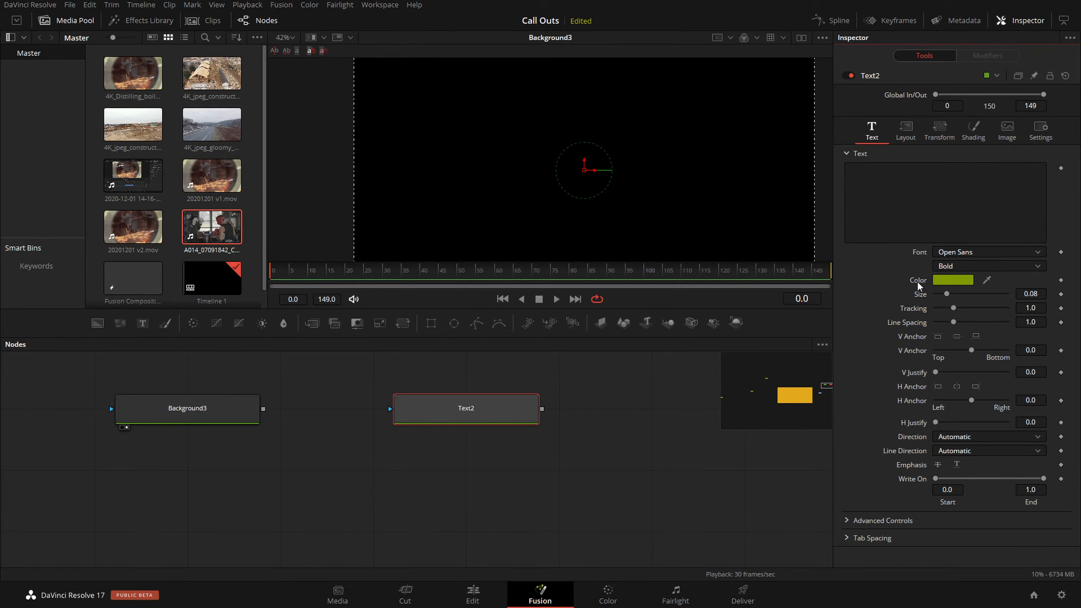
View the expanded color picker for shading element 1 of the Text2 node
left_click(974, 128)
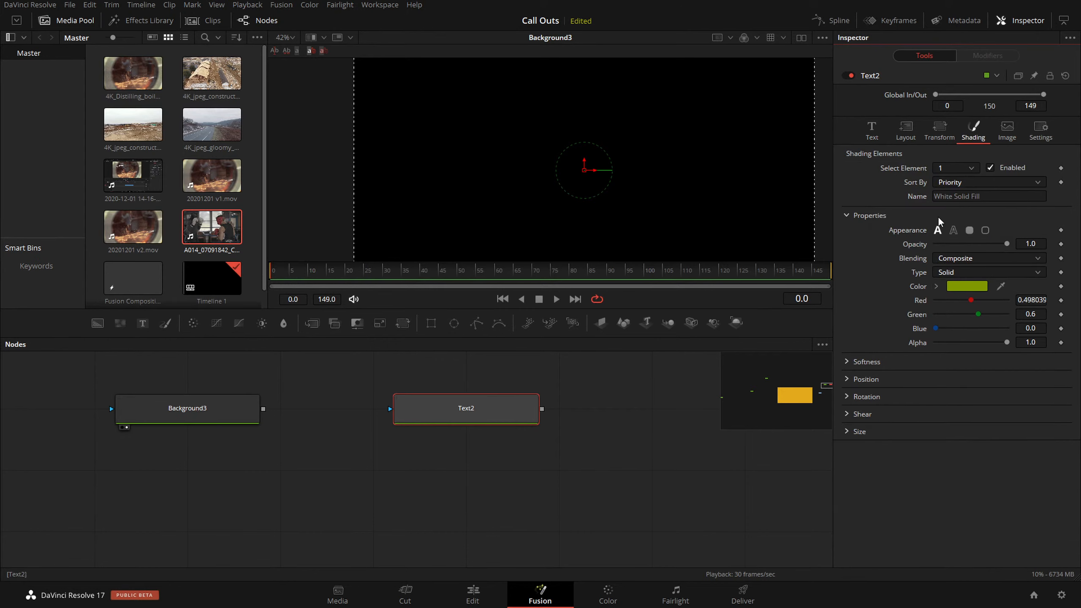
left_click(936, 286)
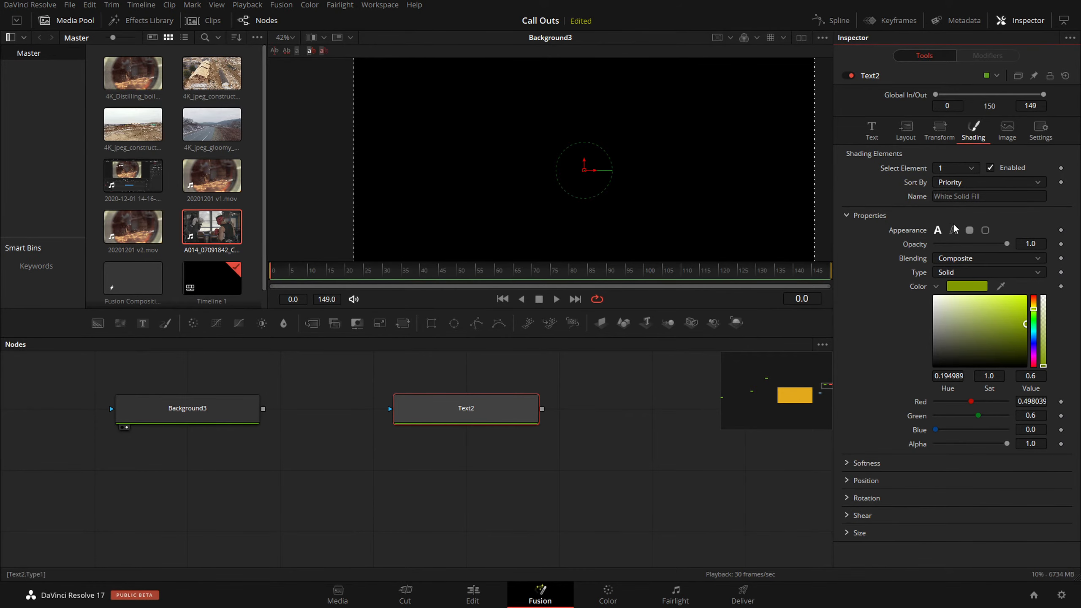
Switch to Visual Studio Code and paste the copied Text2 node's code into a new file
left_click(869, 133)
left_click(485, 444)
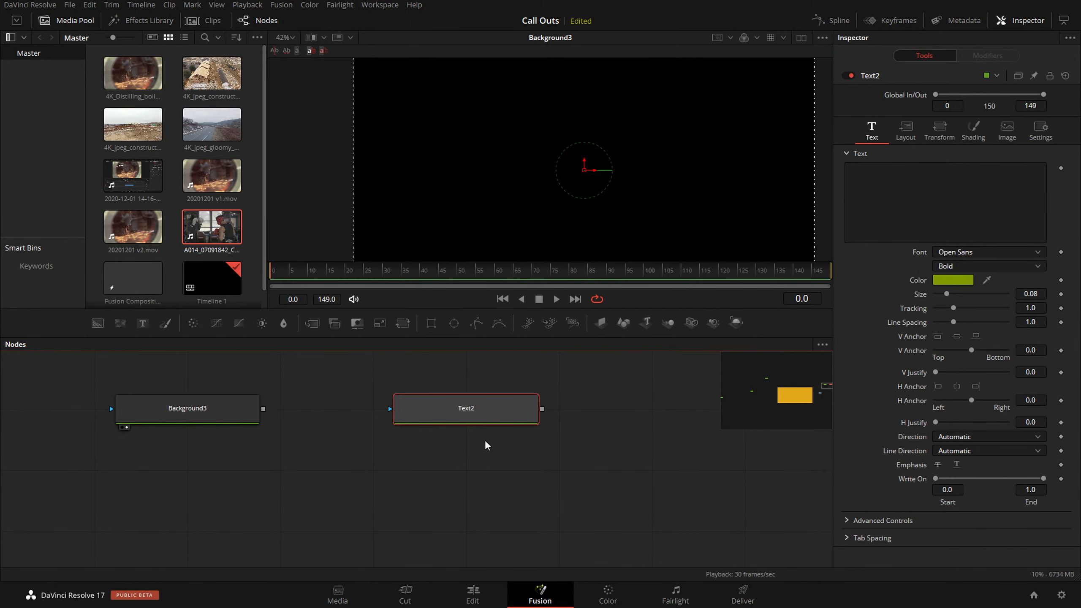
key("alt+Tab")
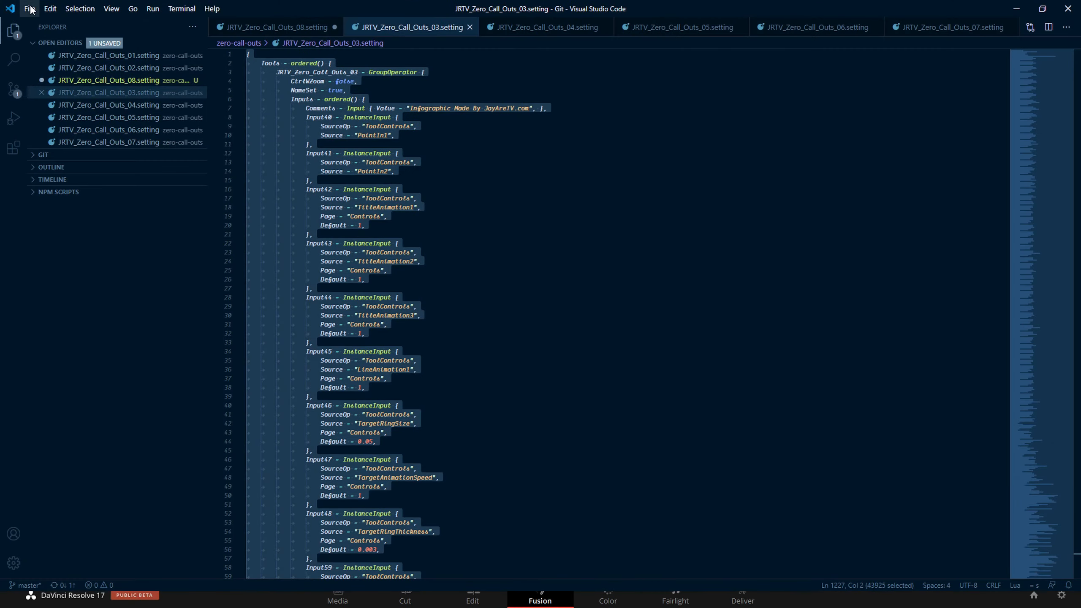
left_click(29, 8)
left_click(49, 28)
type("{ \tTools = ordered() { \t\tText2 = TextPlus { \t\t\tCtrlWZoom = false, \t\t\tInputs = { \t\t\t\tGlobalOut = Input { Value = 149, }, \t\t\t\tWidth = Input { Value = 1920, }, \t\t\t\tHeight = Input { Value = 1080, }, \t\t\t\tUseFrameFormatSettings = Input { Value = 1, }, \t\t\t\t[\"Gamut.SLogVersion\"] = Input { Value = FuID { \"SLog2\" }, }, \t\t\t\tRed1 = Input { Value = 0.498039215686275, }, \t\t\t\tGreen1 = Input { Value = 0.6, }, \t\t\t\tBlue1 = Input { Value = 0, }, \t\t\t\tFont = Input { Value = \"Open Sans\", }, \t\t\t\tStyle = Input { Value = \"Bold\", }, \t\t\t\tVerticalJustificationNew = Input { Value = 3, }, \t\t\t\tHorizontalJustificationNew = Input { Value = 3, }, \t\t\t\tManualFontKerningPlacement = Input { \t\t\t\t\tValue = StyledText { \t\t\t\t\t\tArray = { \t\t\t\t\t\t}, \t\t\t\t\t\tValue = \"\" \t\t\t\t\t}, \t\t\t\t}, \t\t\t}, \t\t\tViewInfo = OperatorInfo { Pos = { 3355, -412.5 } }, \t\t} \t} }")
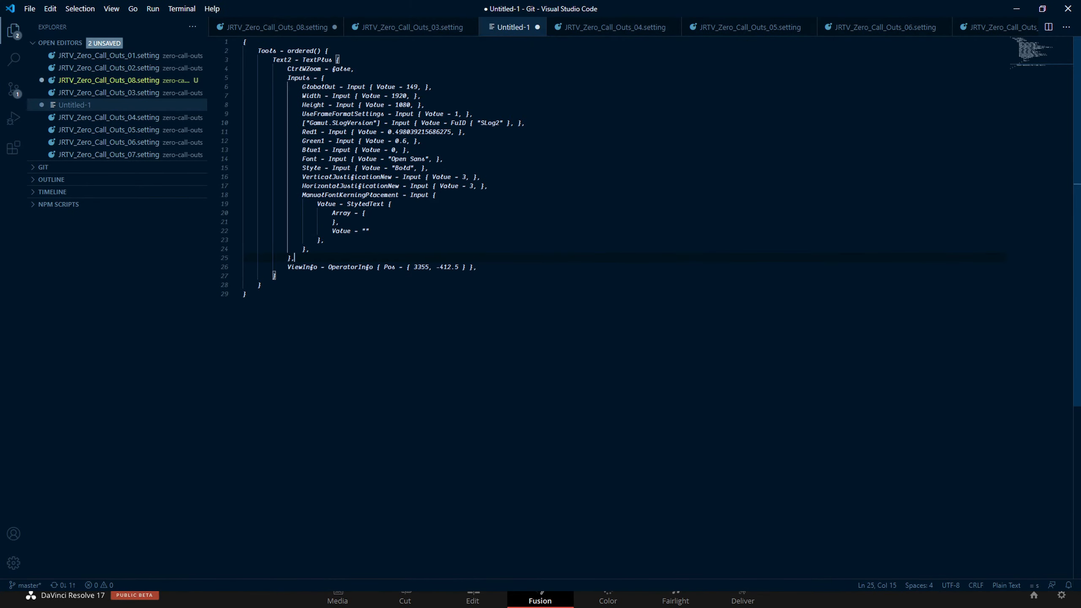
Examine the Red1, Green1 and Blue1 inputs in the pasted Text2 code, and return to DaVinci Resolve
left_click_drag(314, 142, 343, 168)
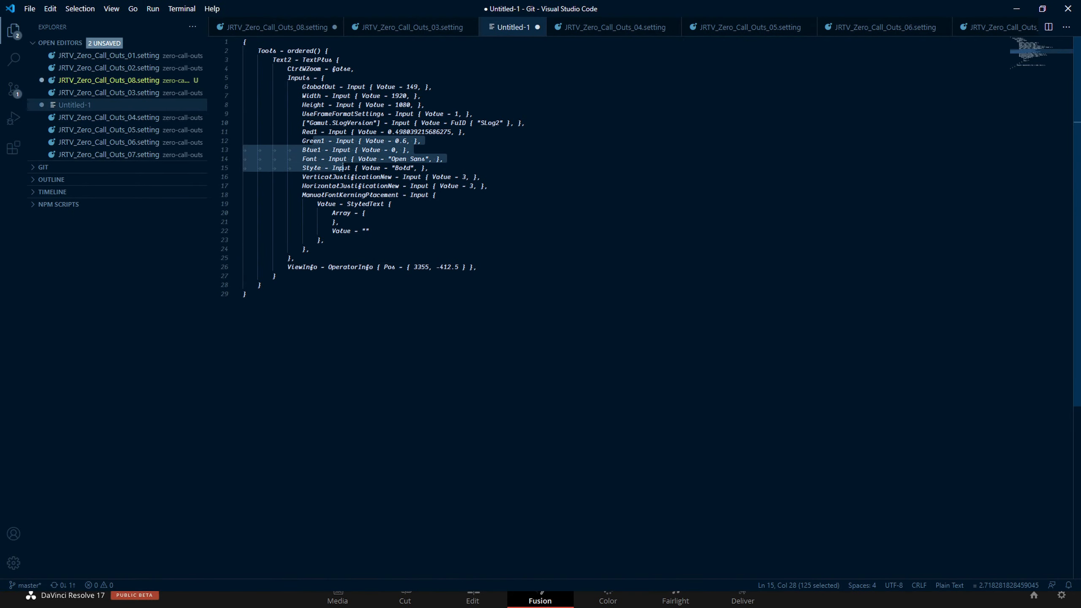
left_click_drag(306, 131, 340, 159)
left_click_drag(439, 195, 396, 204)
left_click(1017, 9)
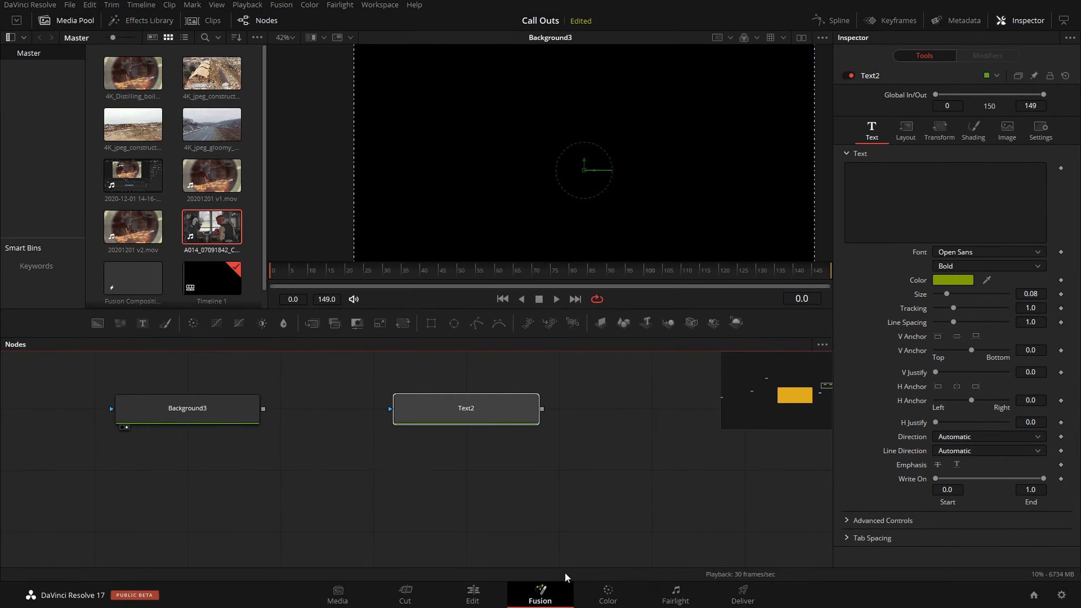
Delete the Text2 node beside Background3
left_click(511, 413)
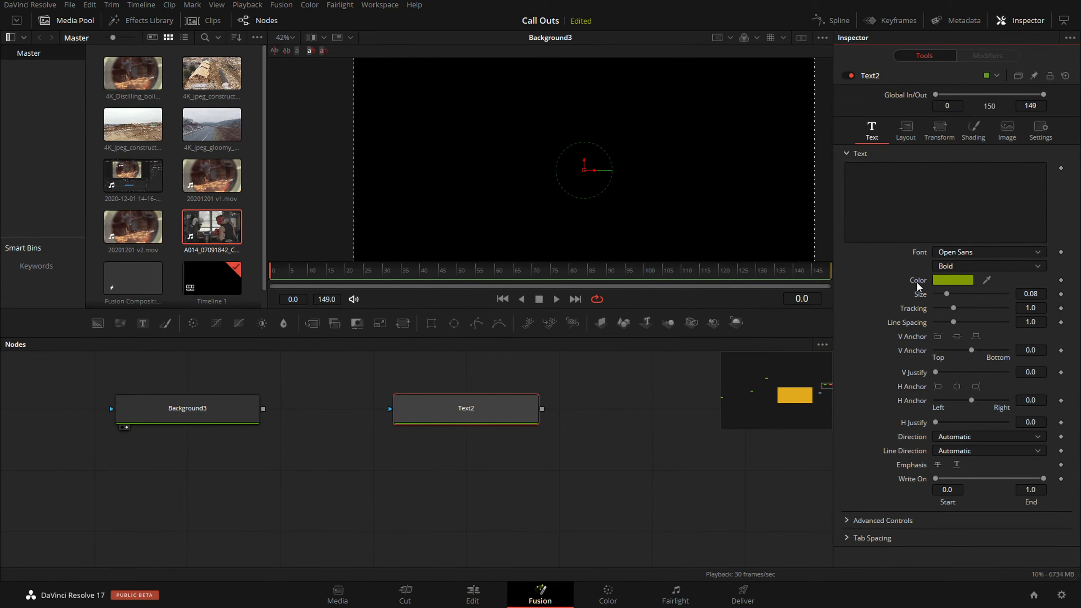
left_click(564, 409)
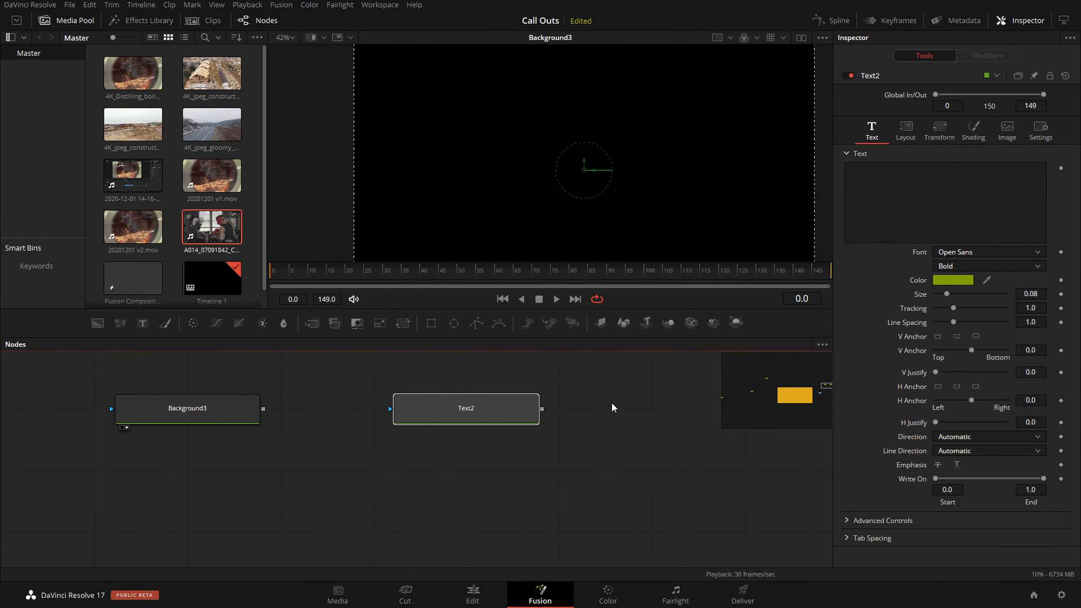
left_click_drag(460, 423, 553, 428)
left_click(552, 428)
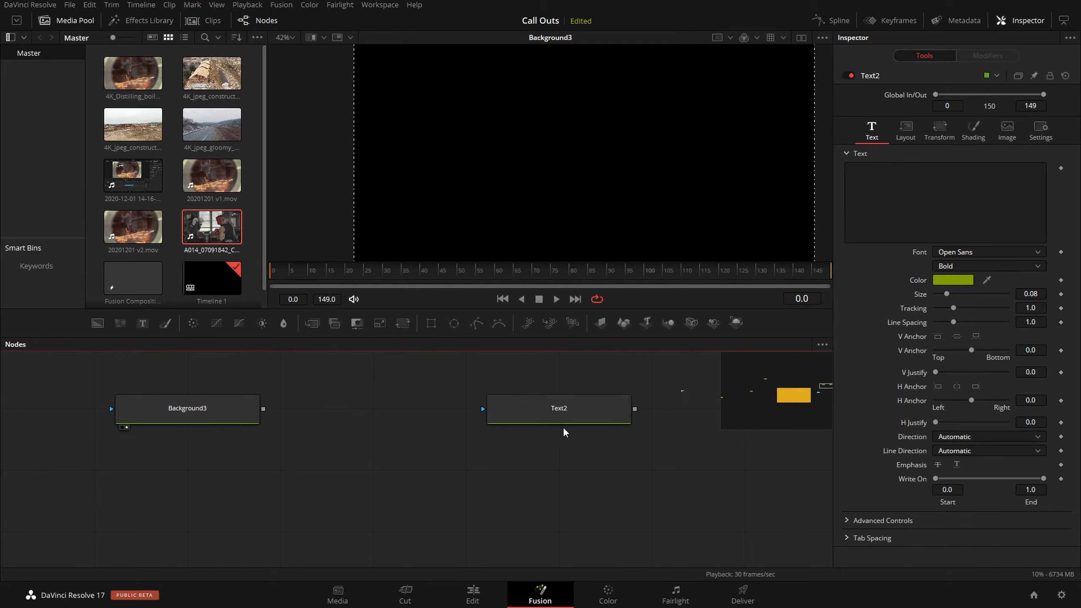
key("Delete")
Select Background3 and view the expanded picker of its background color
left_click_drag(356, 394, 179, 451)
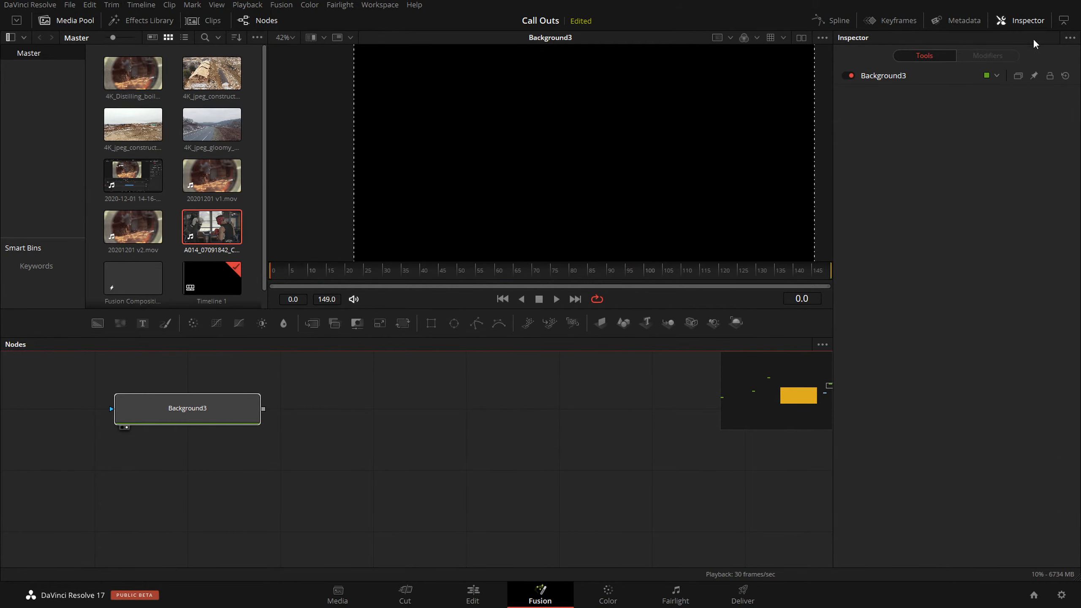
left_click(933, 80)
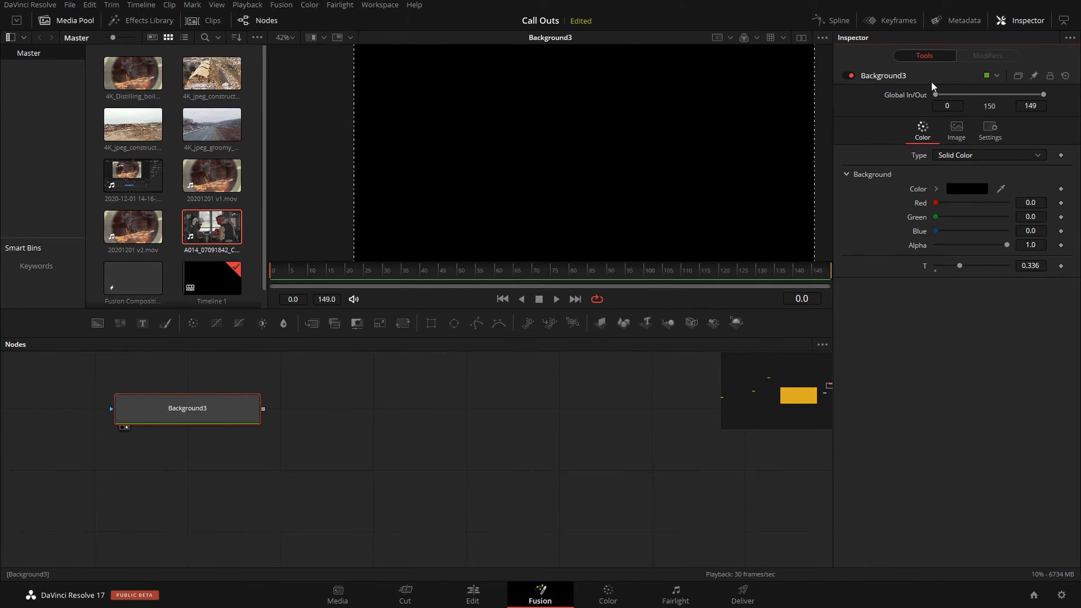
left_click(937, 189)
left_click(937, 189)
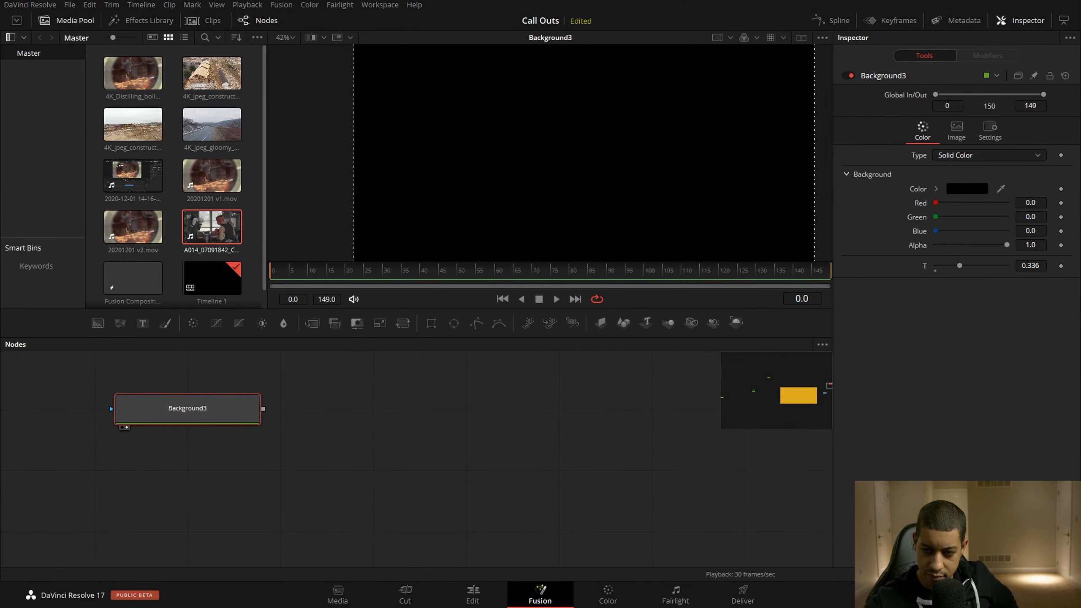
Add Rectangle, Ellipse, Polygon and BSpline mask nodes plus a Merge and a ChannelBooleans node in the empty area near Text1
left_click_drag(828, 386, 771, 381)
left_click_drag(713, 444, 255, 445)
scroll(560, 454, "down", 5)
left_click_drag(429, 322, 494, 400)
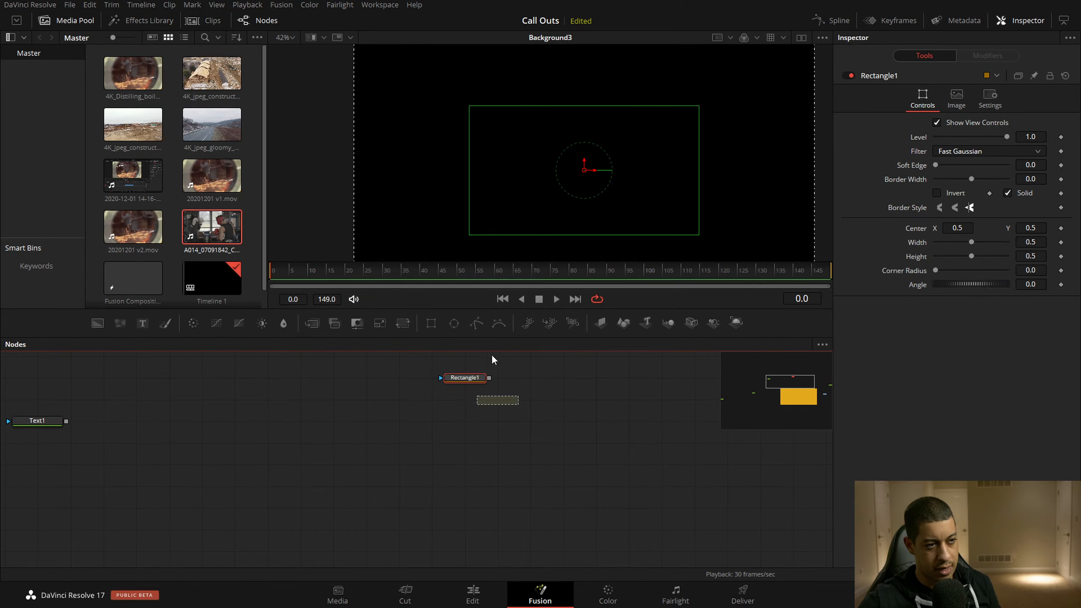
left_click_drag(476, 323, 503, 406)
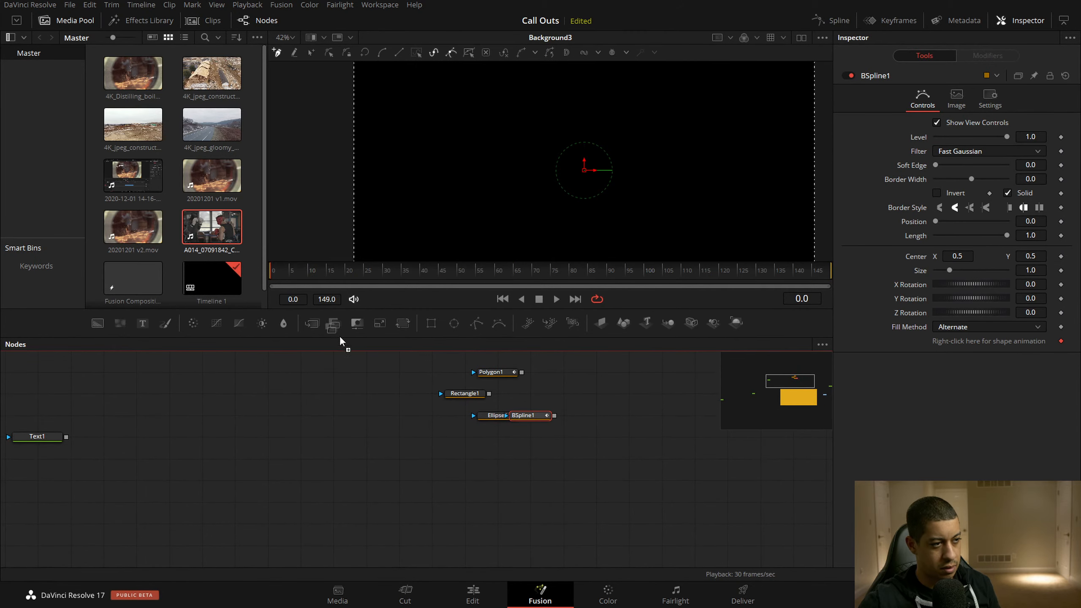
left_click(312, 323)
left_click(335, 323)
Duplicate the four mask nodes together with the Merge and ChannelBooleans nodes
left_click_drag(283, 355, 556, 459)
key("ctrl+c")
key("ctrl+v")
View the macro creation dialog for all the mask, Merge and ChannelBooleans nodes, and close it without saving a macro
left_click_drag(307, 353, 813, 534)
right_click(759, 507)
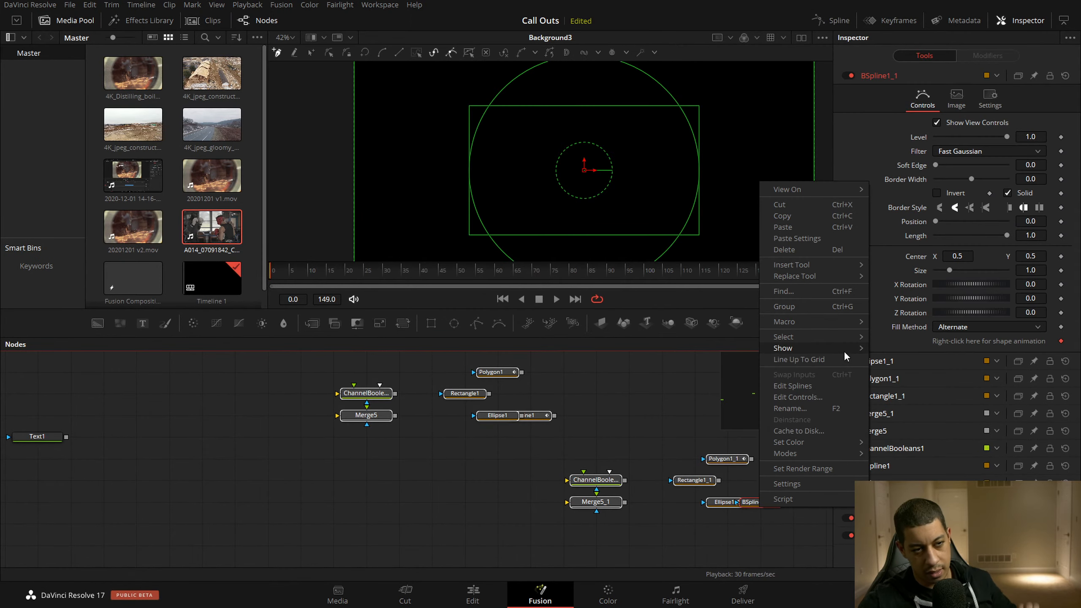
mouse_move(852, 322)
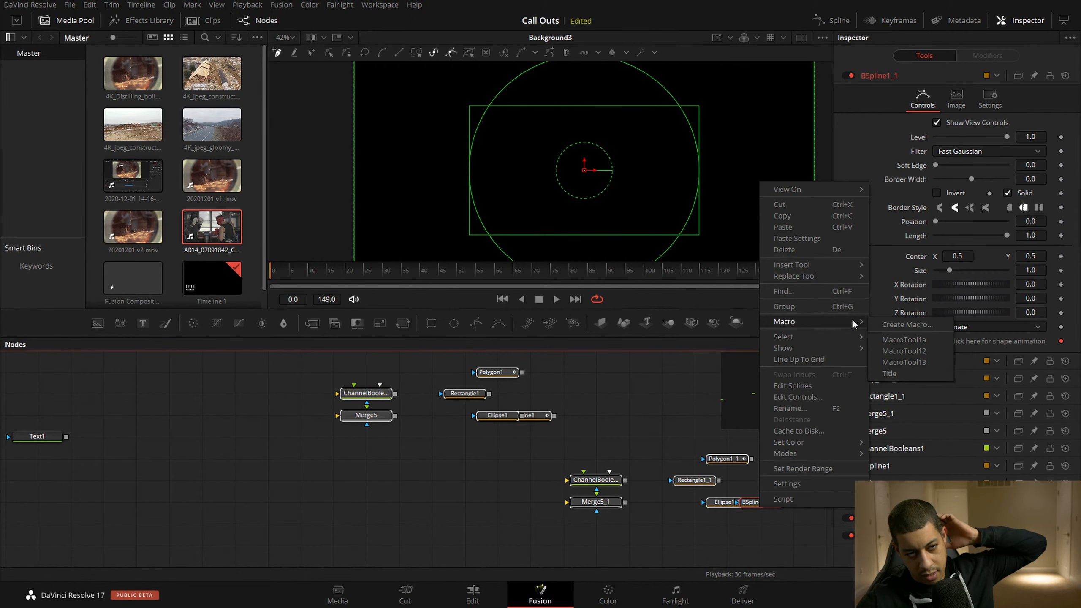
left_click(893, 326)
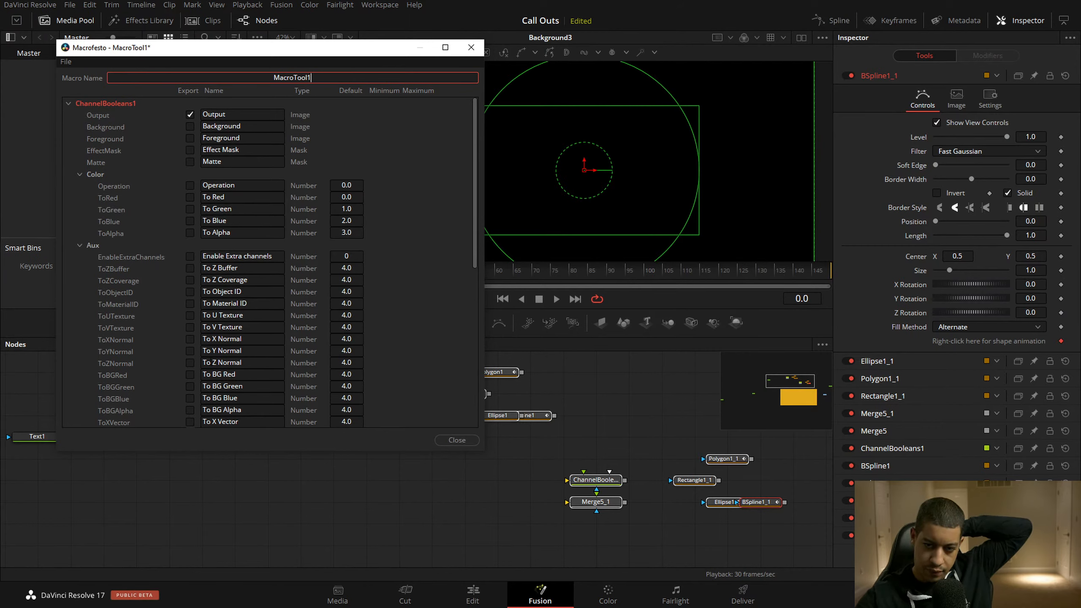
left_click(450, 442)
left_click(264, 272)
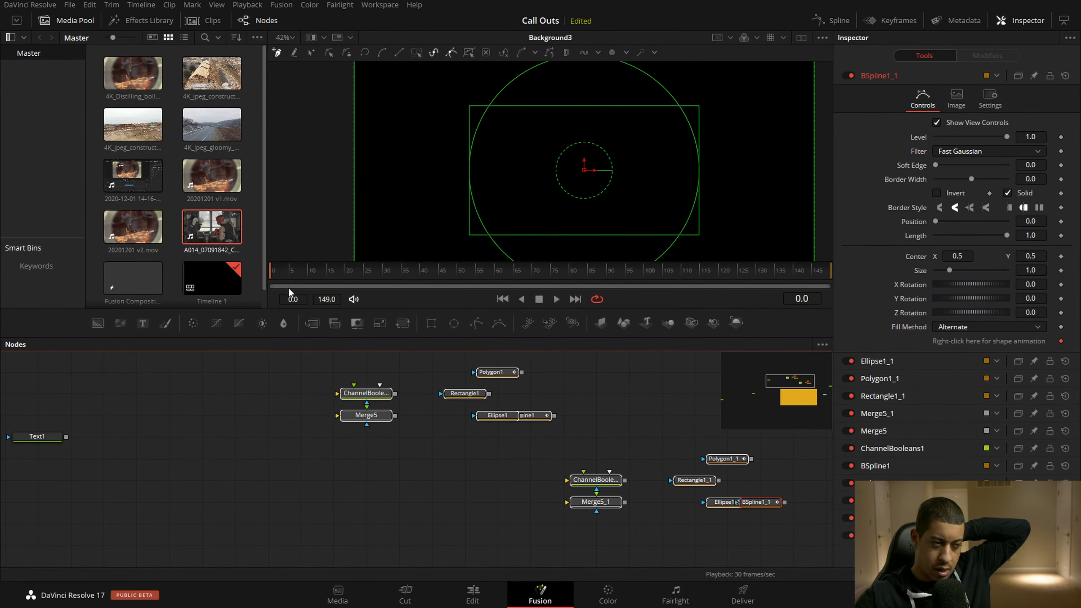
left_click(388, 519)
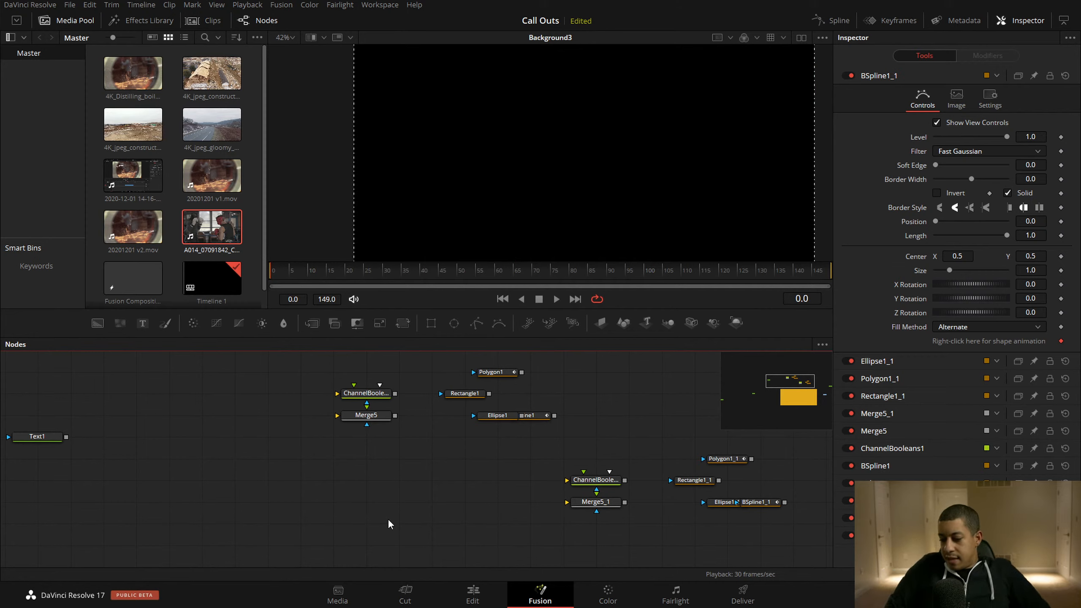
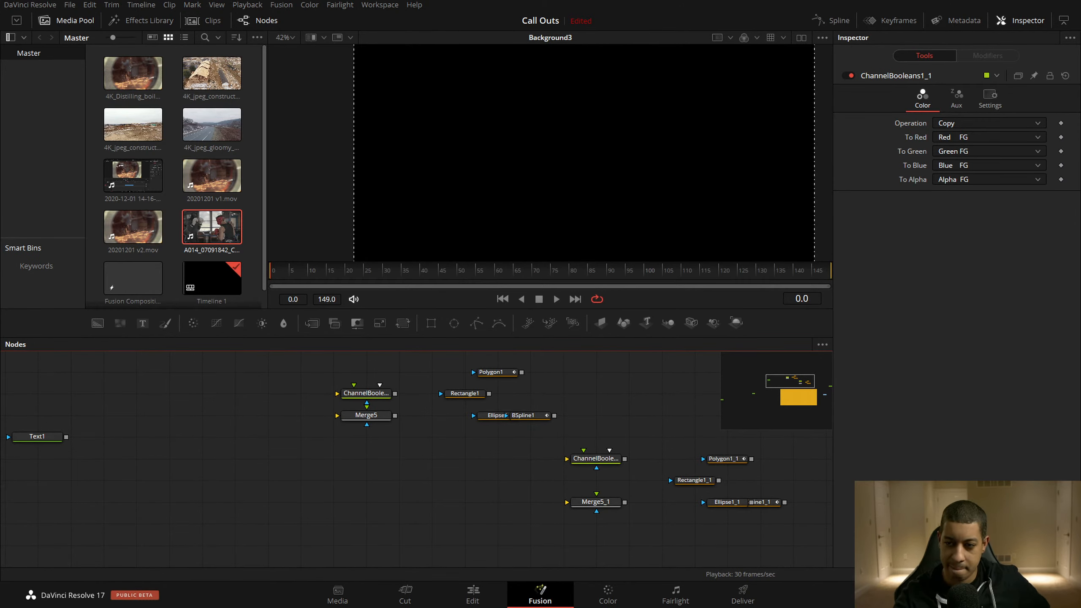
Delete both sets of mask, Merge and ChannelBooleans nodes, and the Background3 node
left_click_drag(282, 368, 769, 531)
key("Delete")
left_click_drag(792, 379, 826, 388)
left_click(485, 410)
key("Delete")
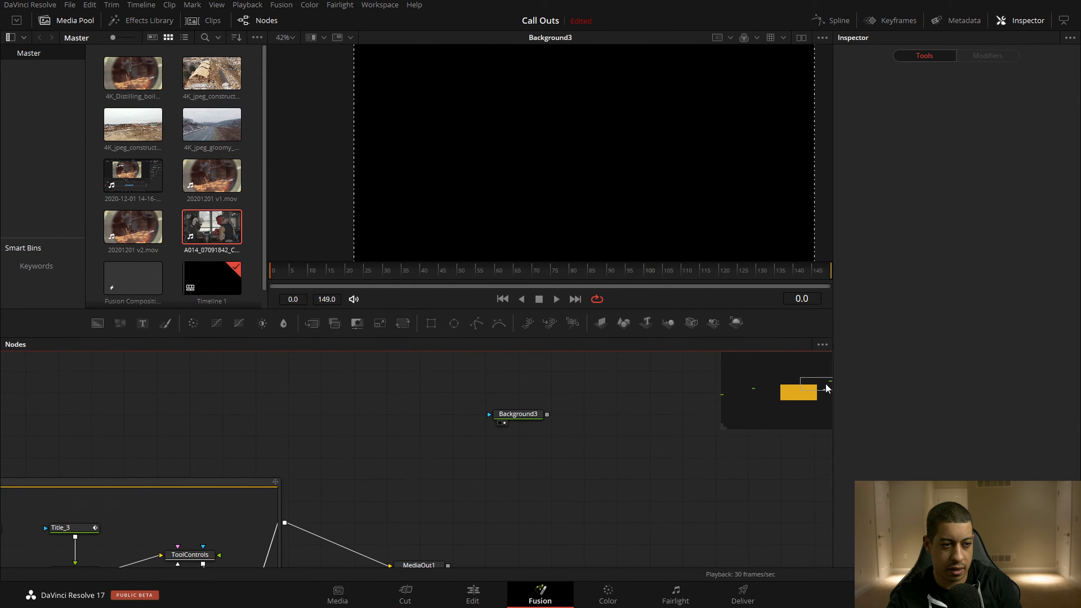
left_click(506, 417)
key("Delete")
Select the Background2 node and save the project
left_click_drag(401, 537, 566, 463)
left_click_drag(396, 479, 681, 437)
left_click_drag(39, 398, 292, 415)
left_click_drag(80, 430, 434, 442)
left_click_drag(167, 478, 172, 454)
left_click(393, 417)
left_click_drag(355, 407, 79, 404)
key("ctrl+s")
Show MediaOut1 in the viewer and move the playhead to frame 62
scroll(577, 397, "down", 4)
left_click_drag(655, 385, 514, 394)
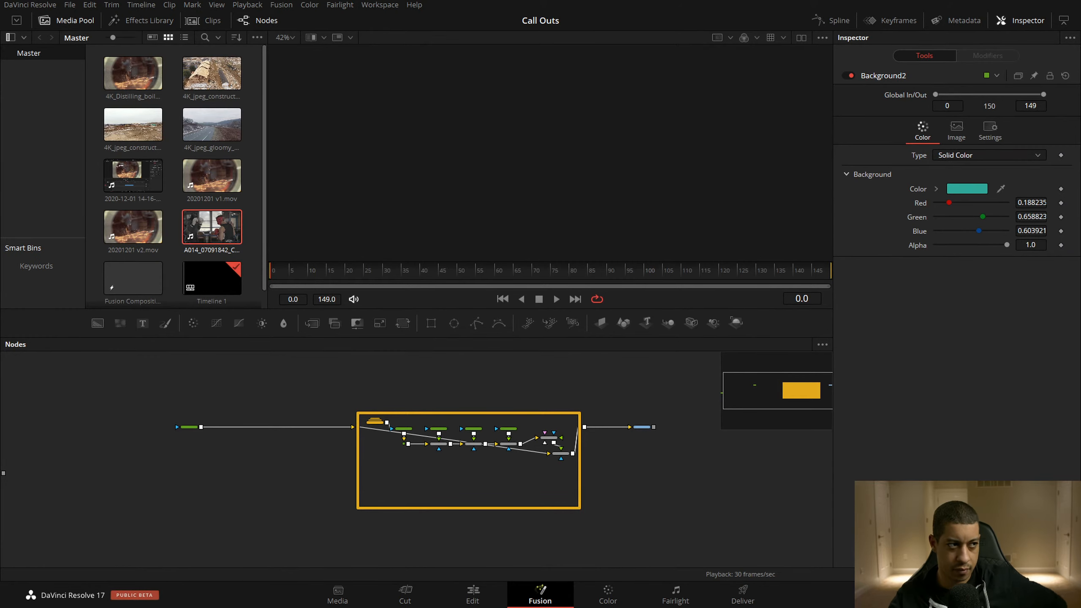
left_click_drag(663, 461, 616, 471)
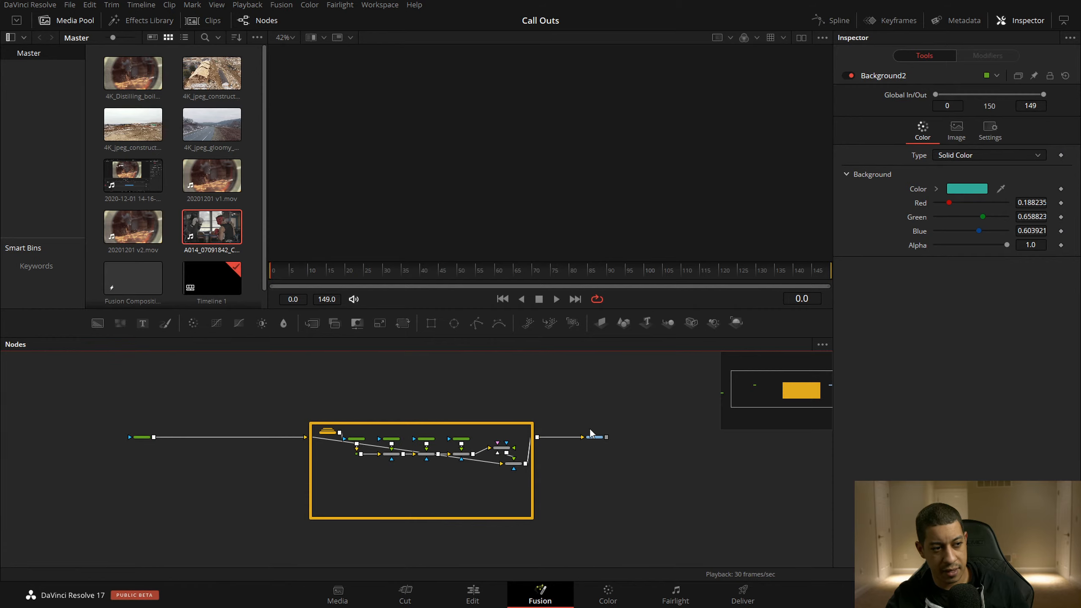
left_click_drag(373, 377, 437, 369)
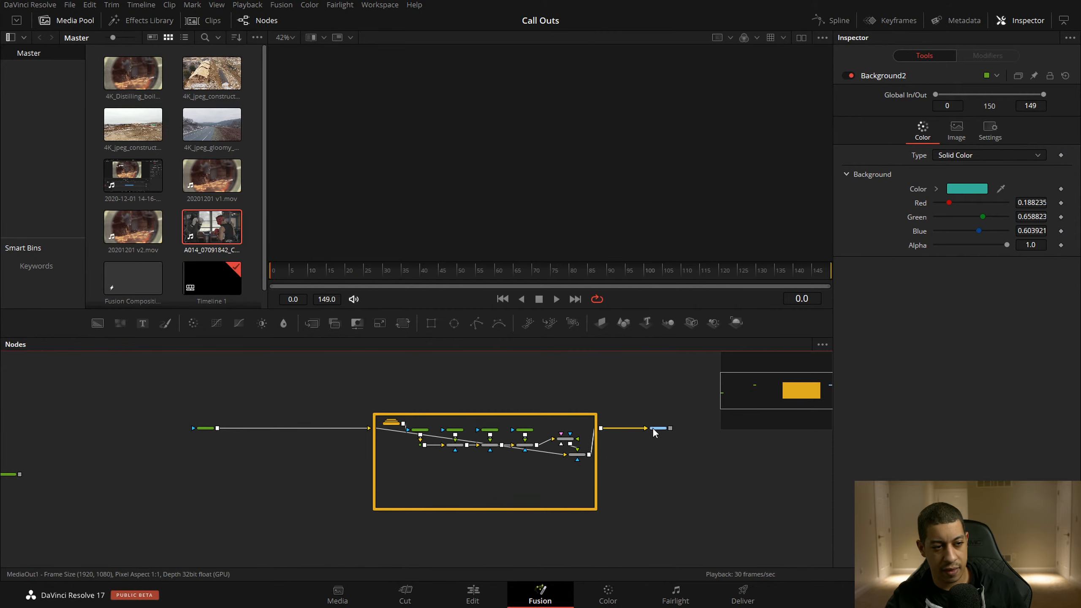
left_click_drag(657, 428, 591, 217)
left_click_drag(377, 273, 503, 273)
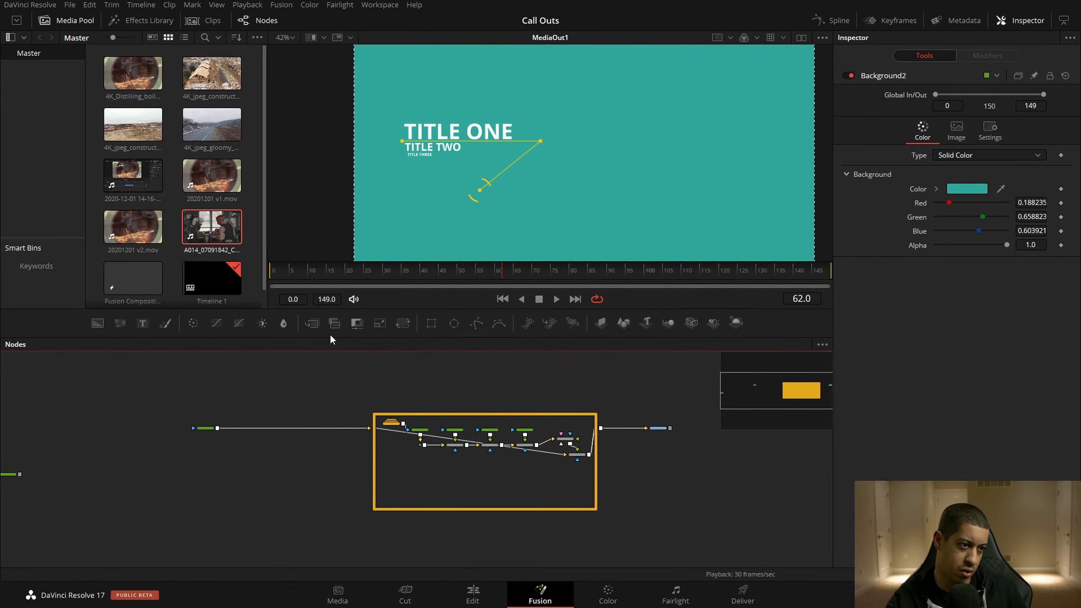
Add the gloomy snow highway clip from the media pool inside the JRTV_Zero_Call_Outs_03 group, below the Merge nodes
left_click_drag(211, 125, 426, 478)
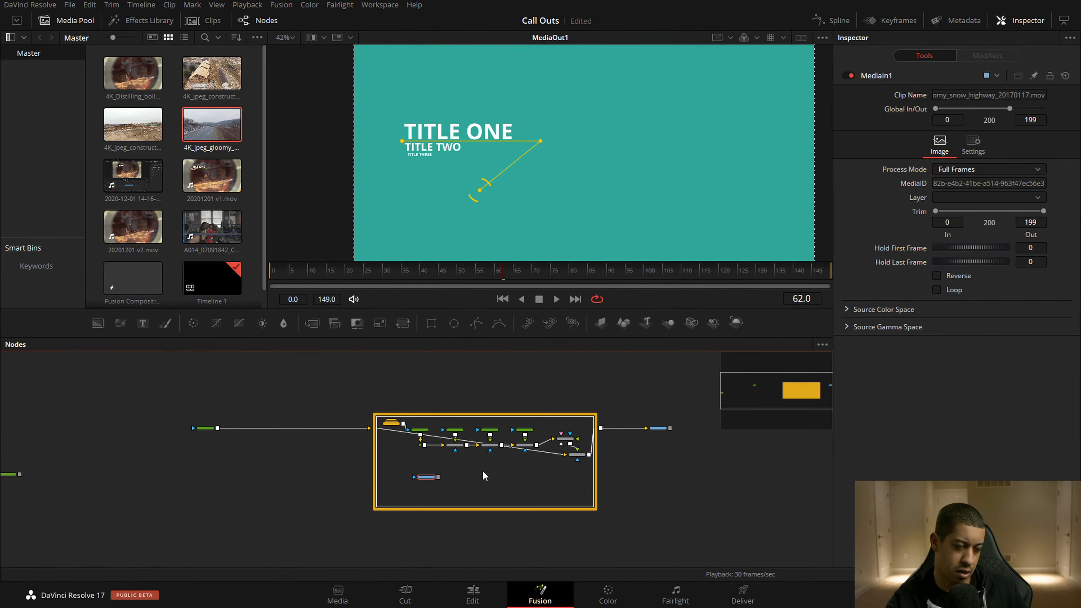
scroll(482, 470, "up", 3)
left_click_drag(482, 468, 467, 471)
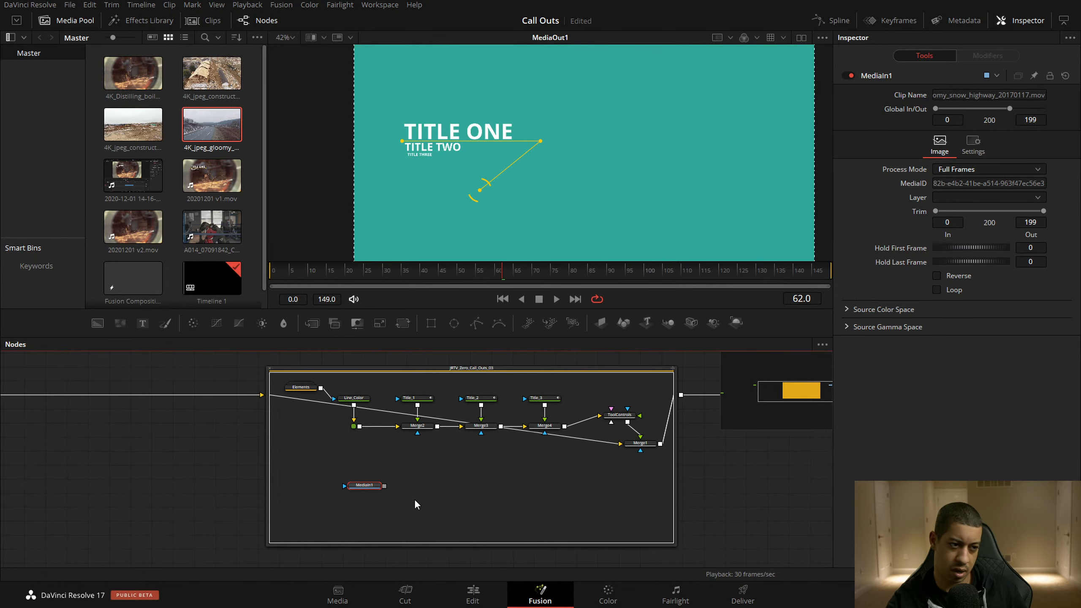
Add a Merge node in the group with Merge4 as background and MediaIn1 as foreground, and feed its output into ToolControls
left_click(499, 474)
key("shift+space")
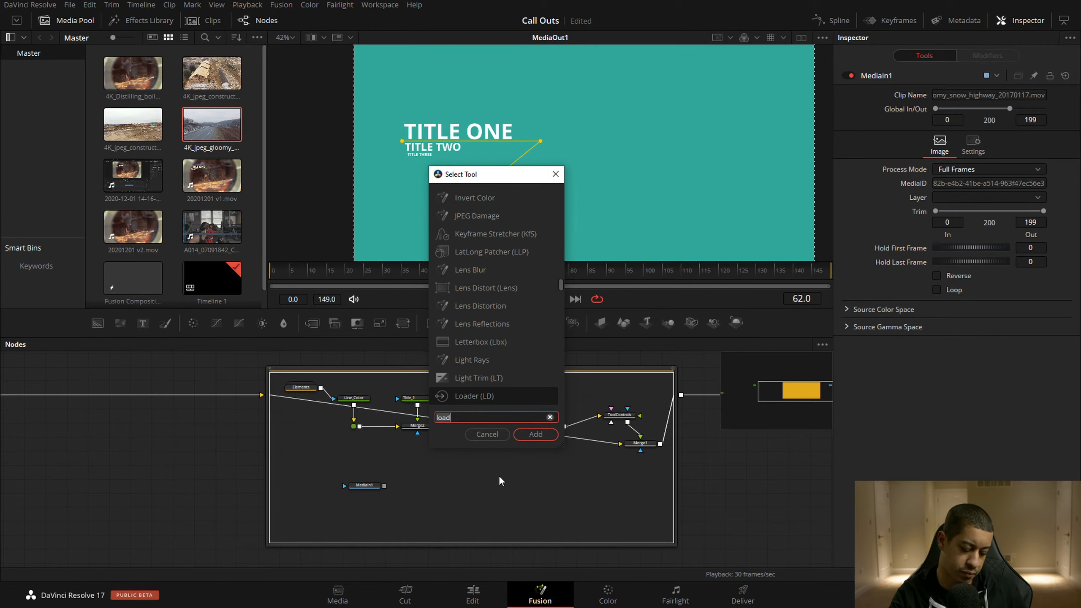
type("mer")
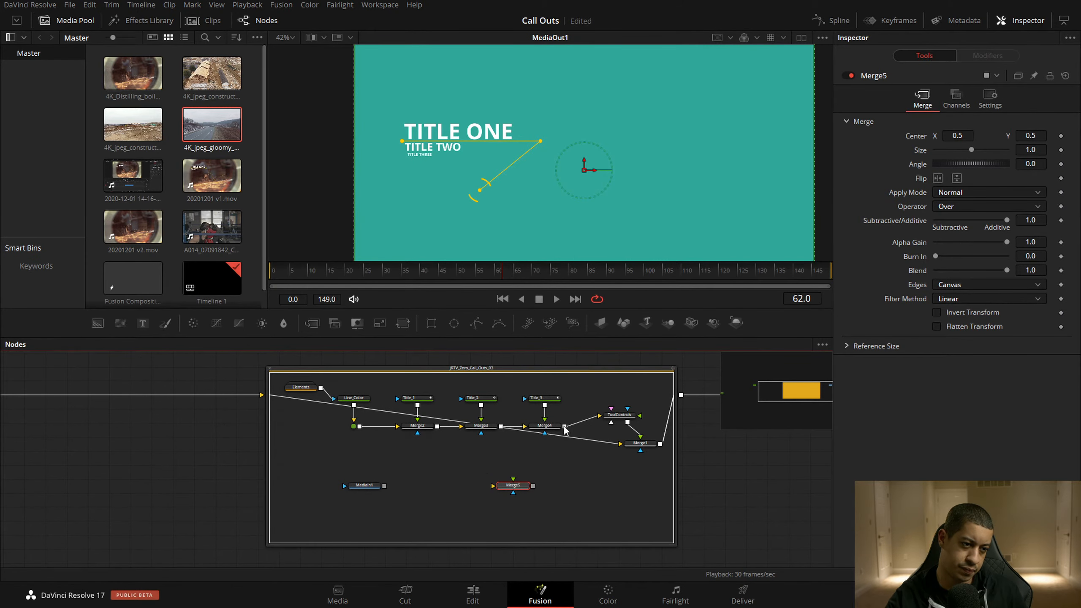
left_click_drag(564, 427, 513, 480)
left_click_drag(384, 486, 600, 415)
Set the size of Merge5 to 0.14 to shrink the highway clip
left_click_drag(728, 480, 607, 485)
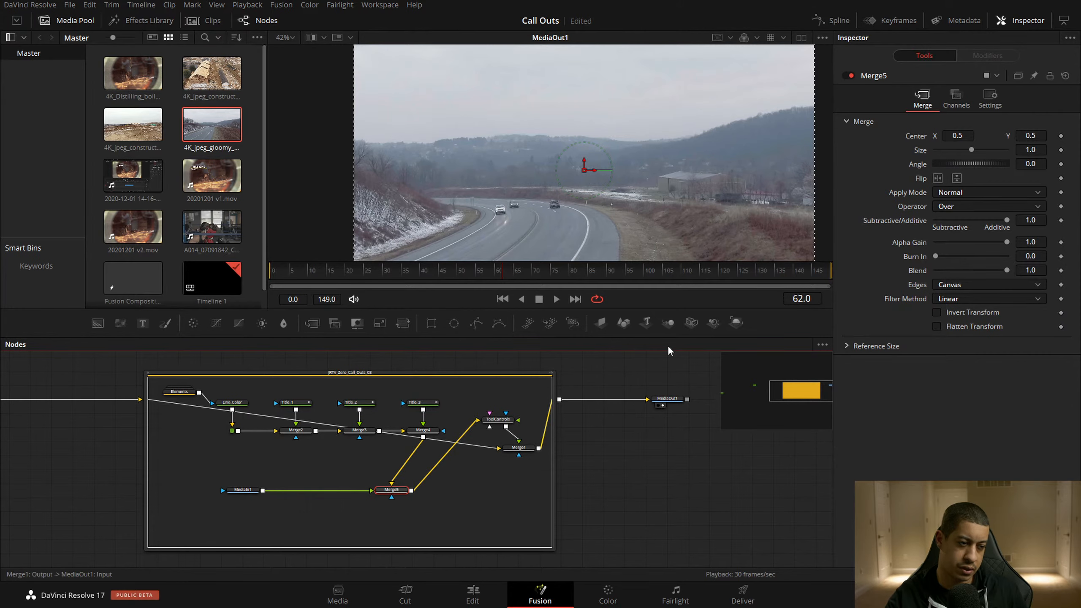
left_click_drag(972, 149, 943, 147)
mouse_move(605, 518)
left_mouse_down()
mouse_move(664, 479)
mouse_move(612, 509)
left_mouse_up()
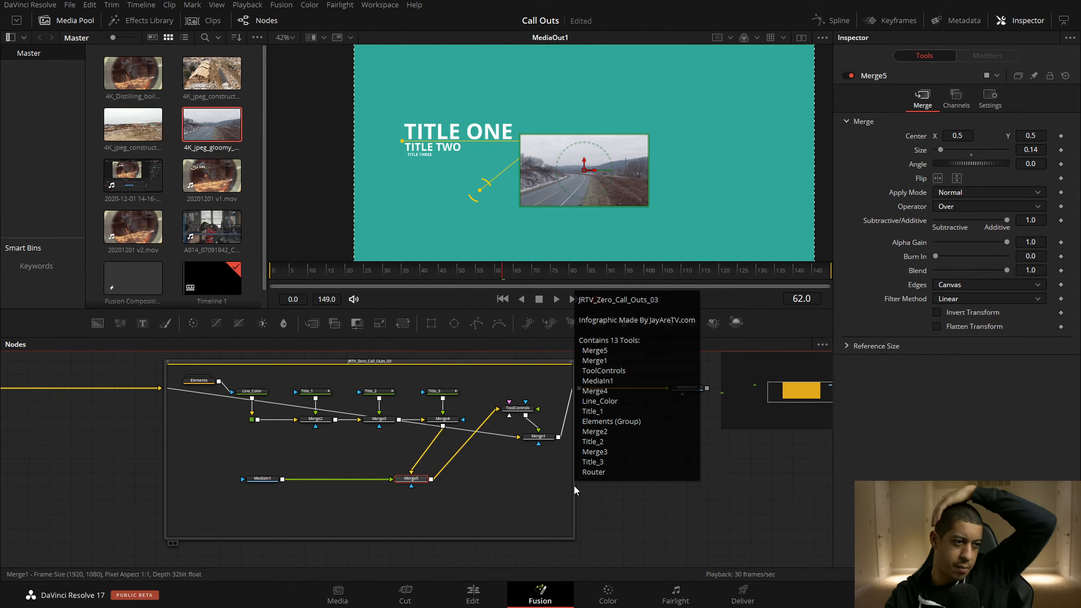
Collapse the JRTV_Zero_Call_Outs_03 group into a single node
left_click(380, 362)
scroll(381, 363, "up", 1)
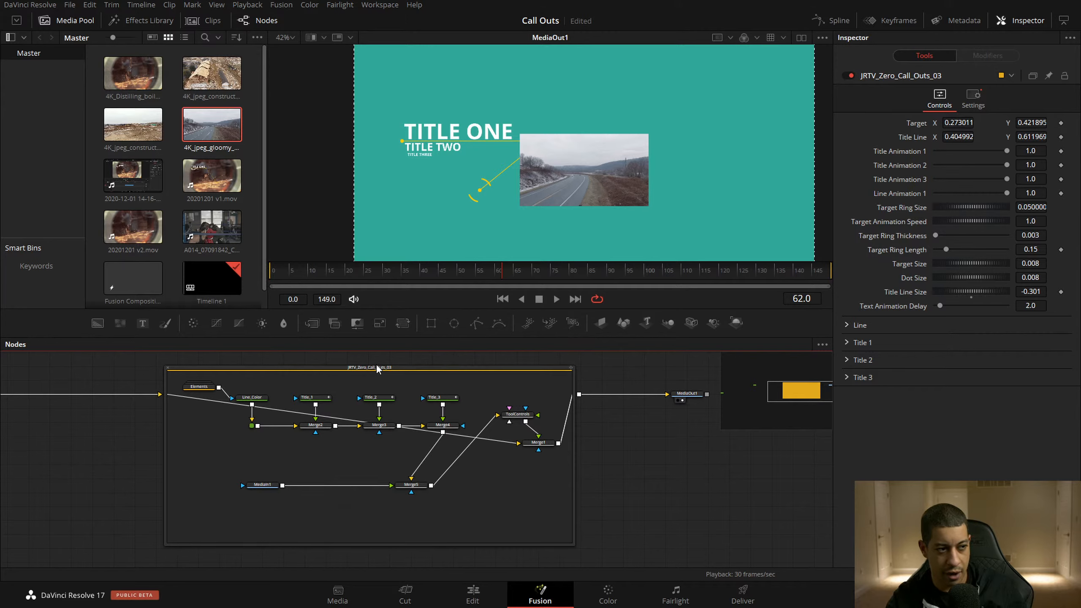
double_click(376, 365)
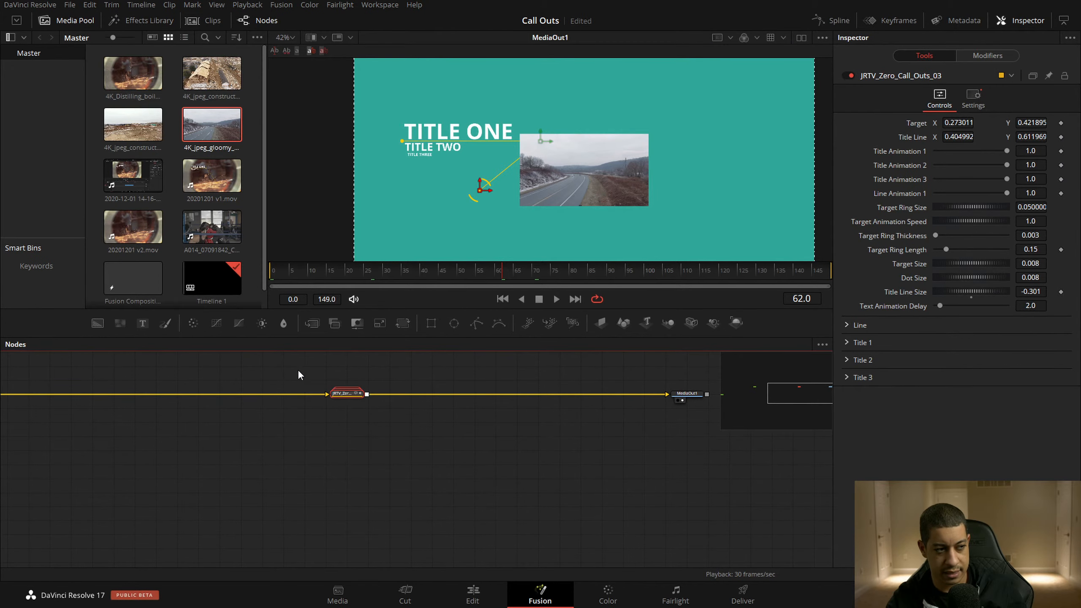
left_click_drag(282, 356, 407, 443)
left_click_drag(340, 409, 381, 430)
scroll(376, 427, "up", 5)
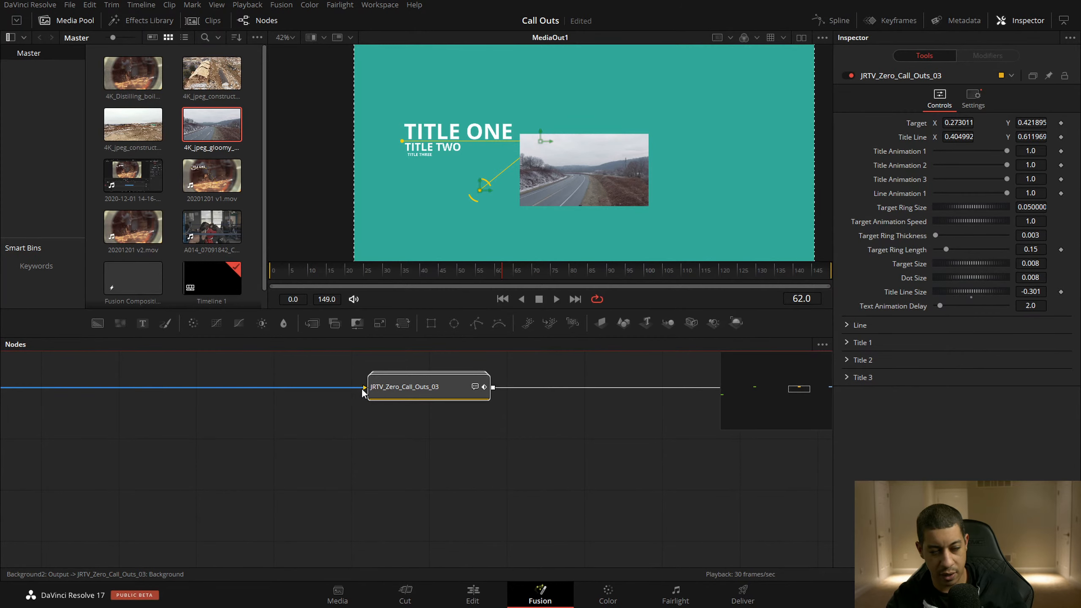
Expand the JRTV_Zero_Call_Outs_03 group to view its inner nodes, and collapse it again
double_click(450, 399)
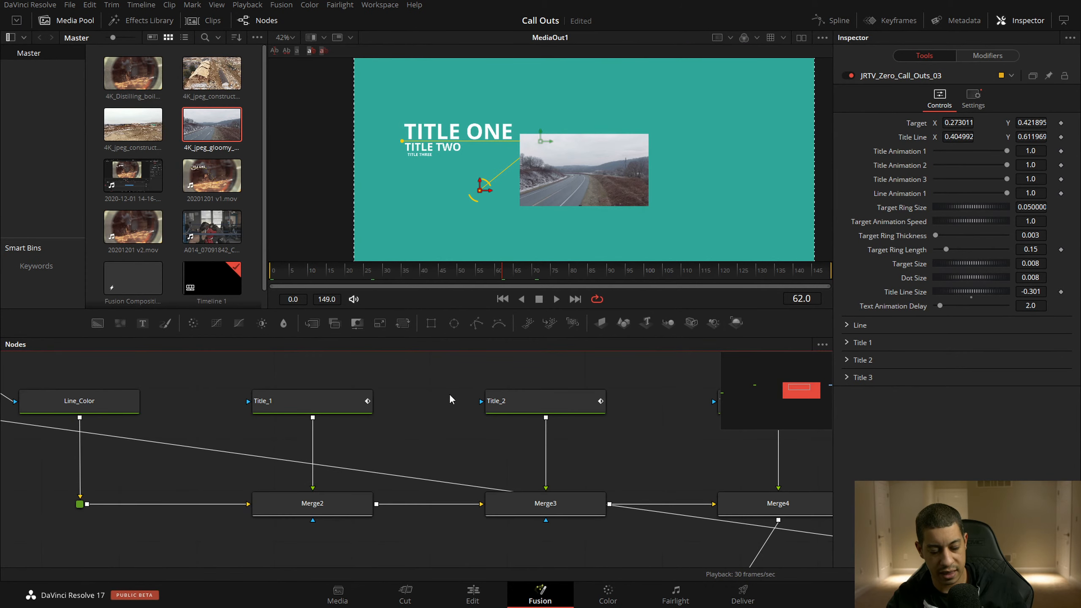
key("ctrl+e")
scroll(446, 398, "down", 6)
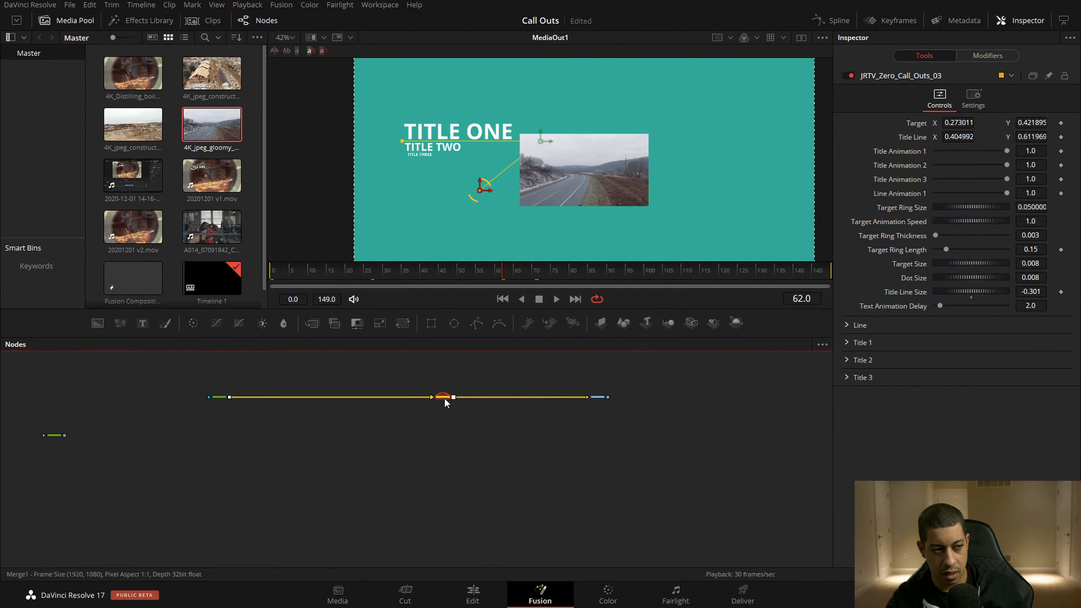
On the Edit page, apply the JRTV_Zero_Call_Outs_01 effect to the A014_07091842_C011.braw boxing clip
left_click(489, 601)
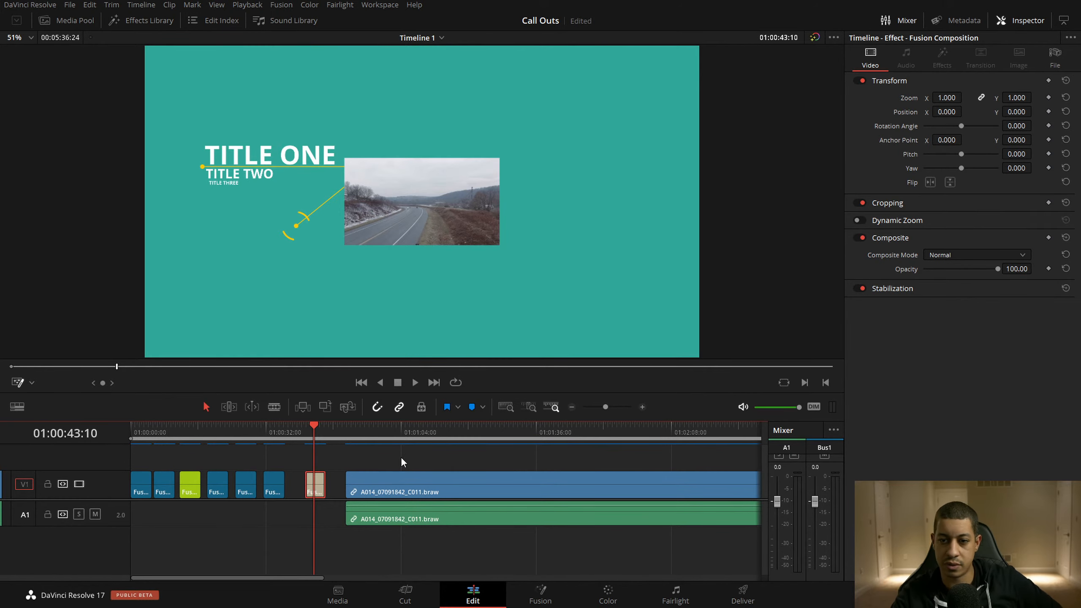
key("Up")
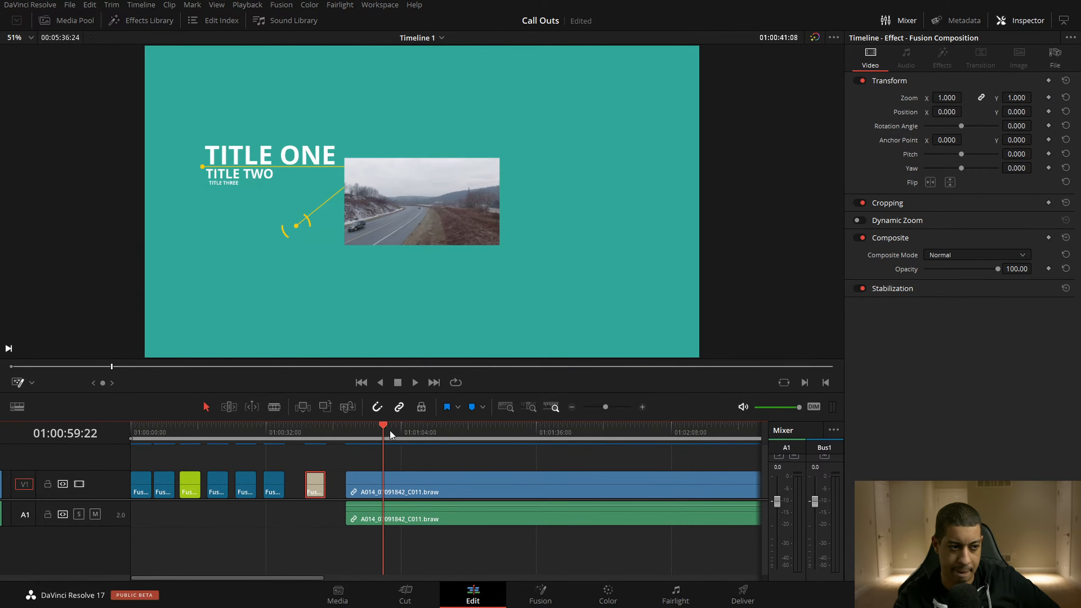
left_click(437, 428)
left_click(515, 484)
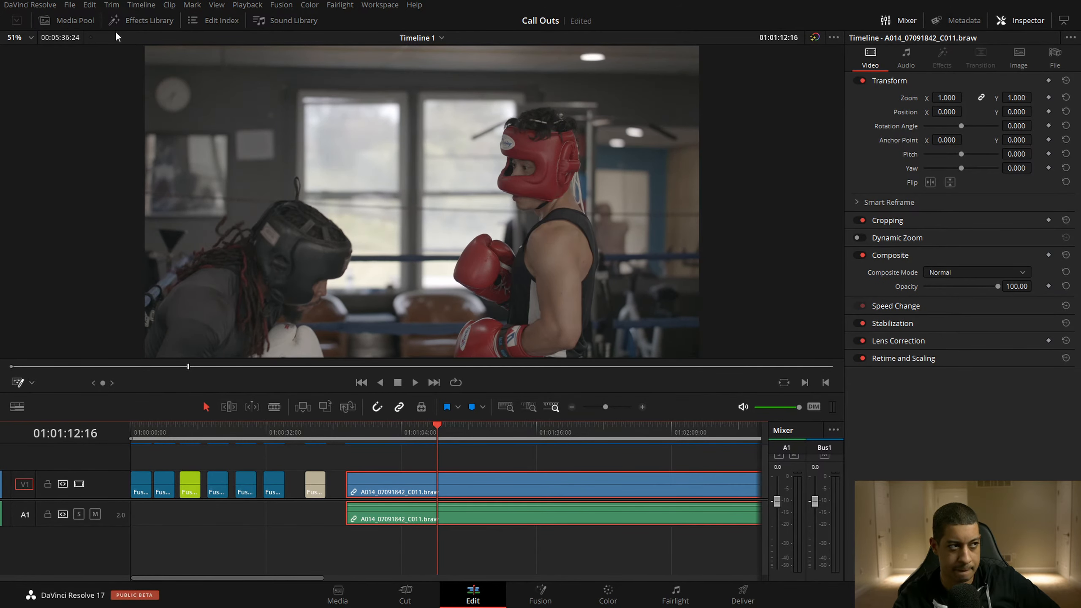
left_click(147, 22)
left_click_drag(135, 208, 497, 468)
left_click(152, 19)
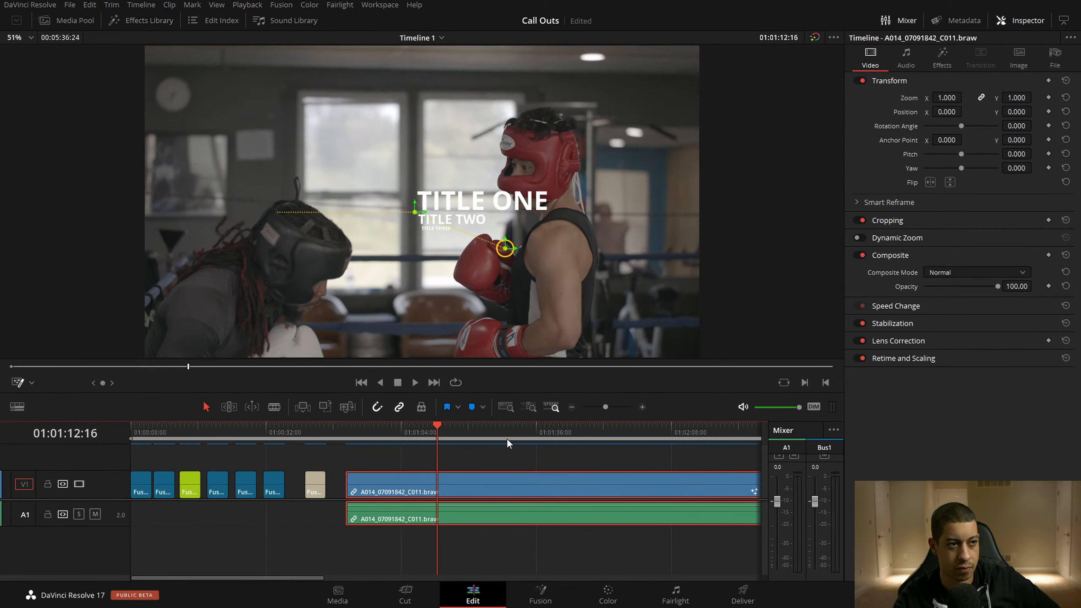
At about 01:01:21:18, place the title line at about X 0.713, Y 0.711 with size 0.264, and the target on the black-helmeted boxer's head
left_click(942, 57)
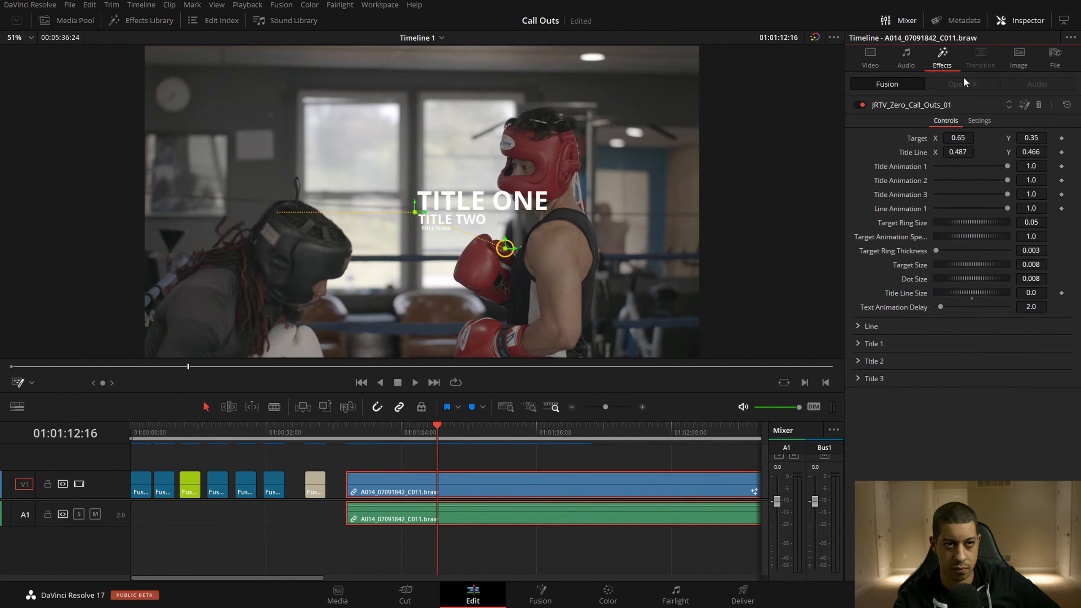
left_click_drag(451, 426, 476, 427)
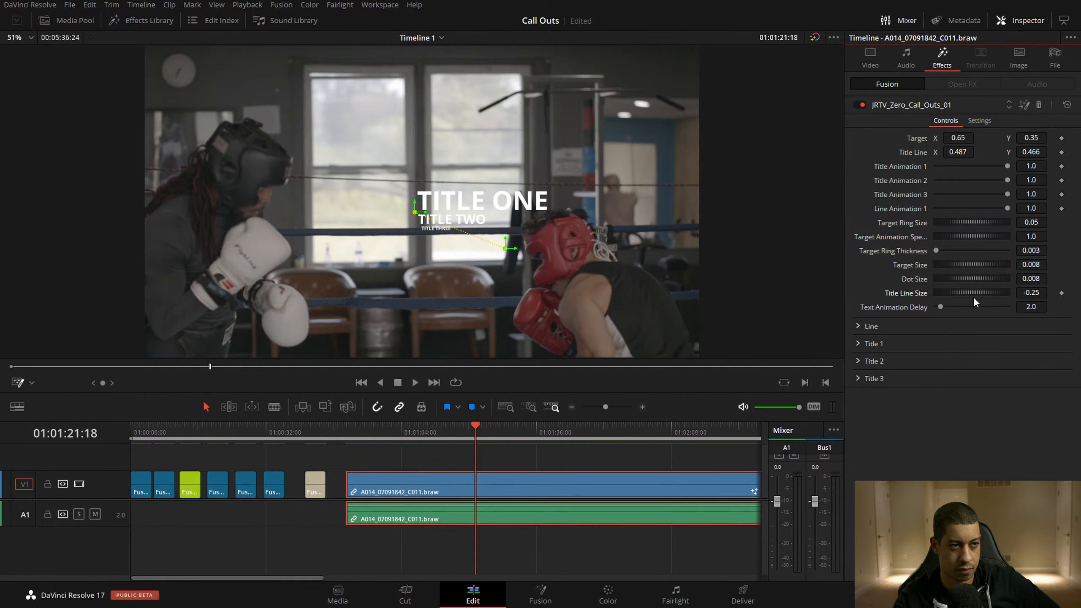
left_click_drag(973, 297, 975, 296)
left_click_drag(414, 212, 540, 136)
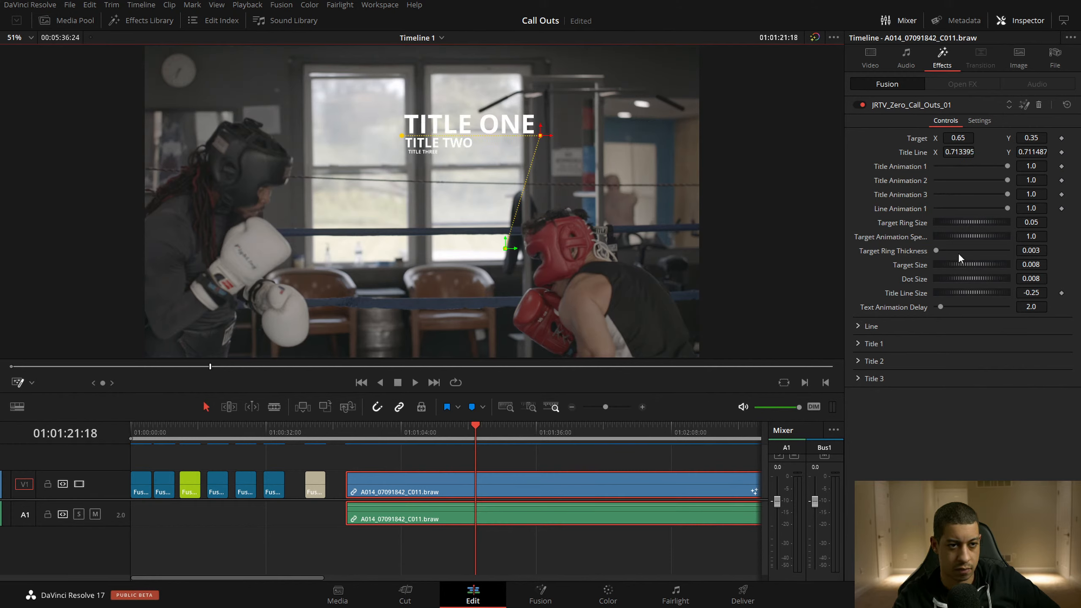
left_click_drag(955, 296, 996, 291)
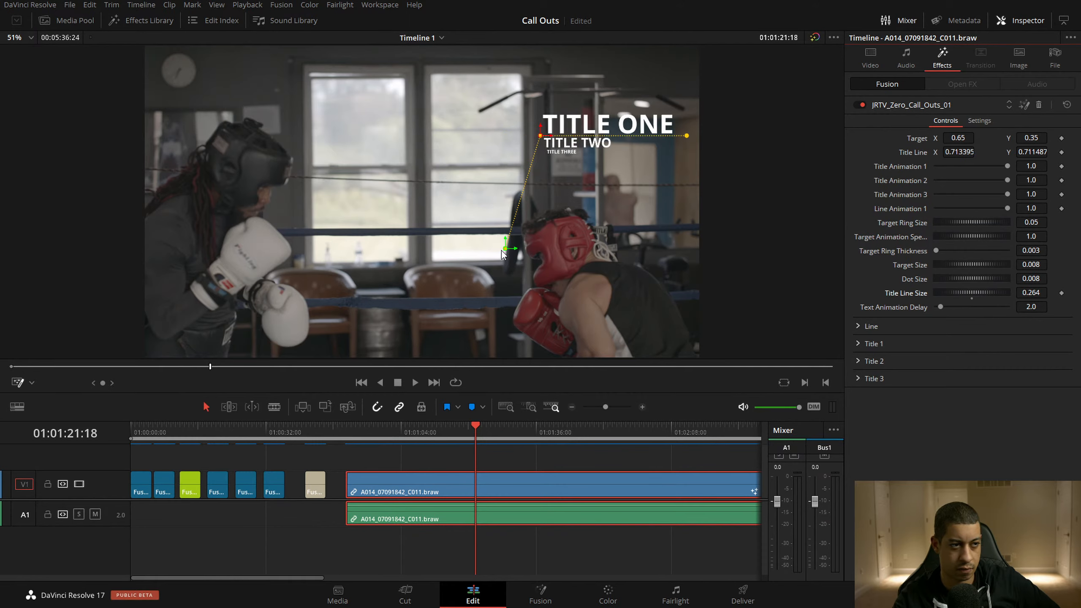
left_click_drag(502, 250, 255, 171)
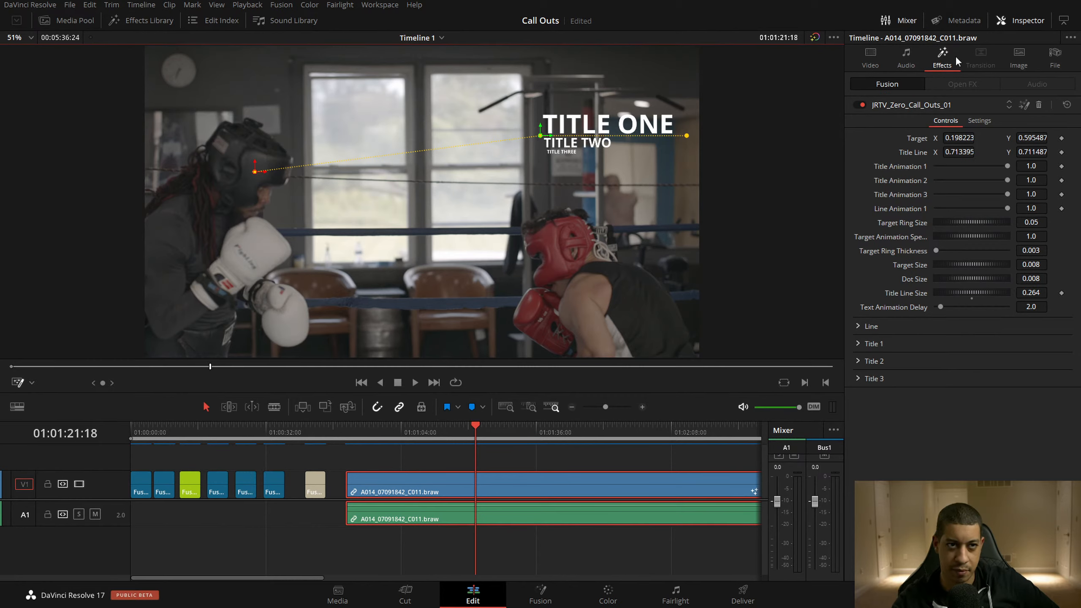
Collapse the call-out effect's controls and add the Drone Overlay and Binoculars Fusion effects to the boxing clip
left_click(881, 60)
left_click(956, 66)
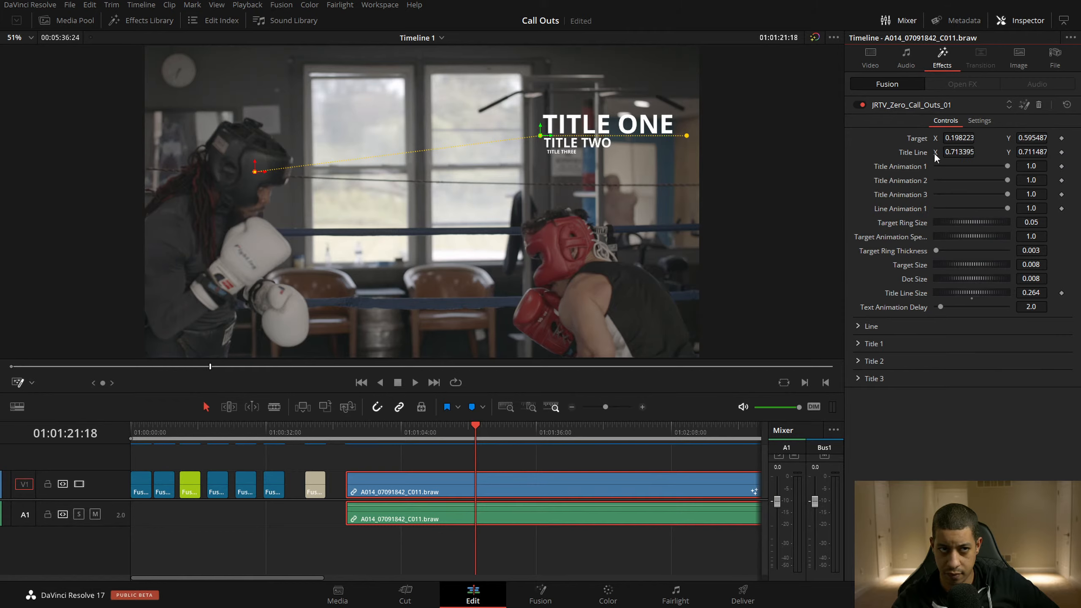
left_click(908, 104)
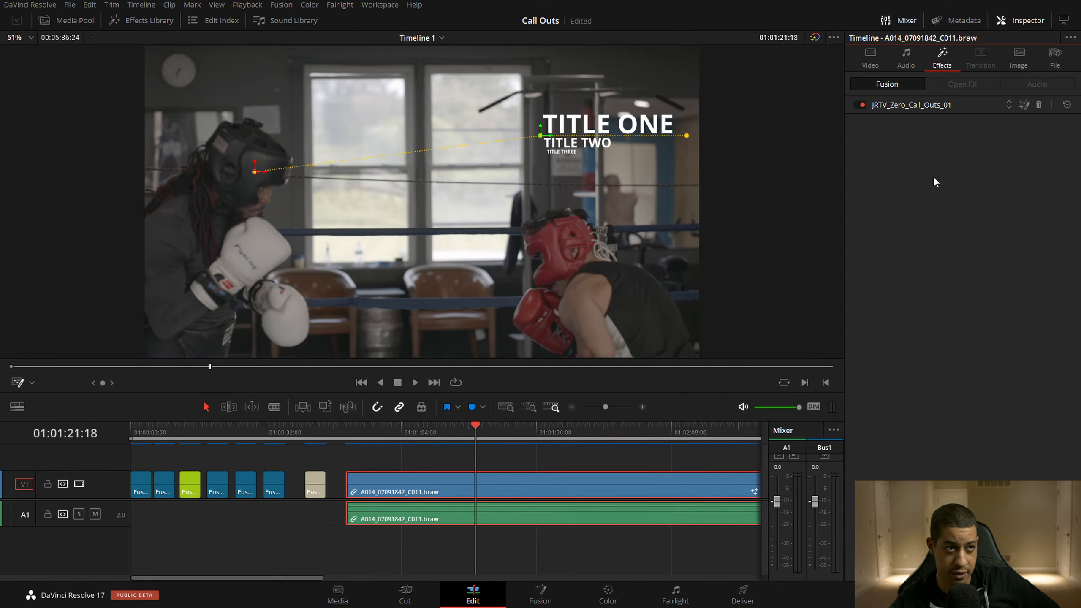
left_click(141, 20)
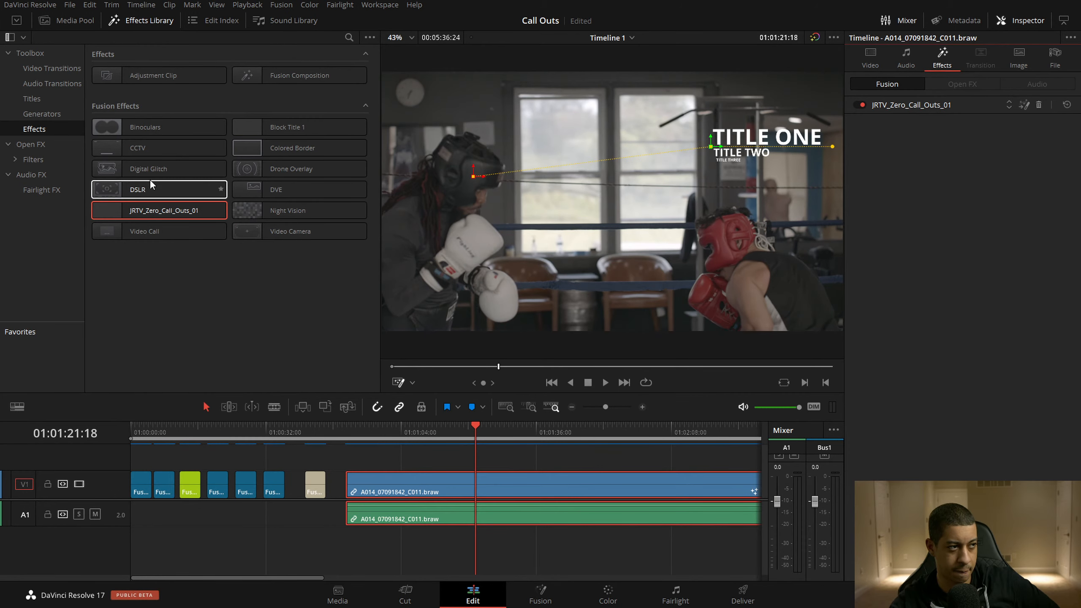
left_click_drag(158, 128, 972, 287)
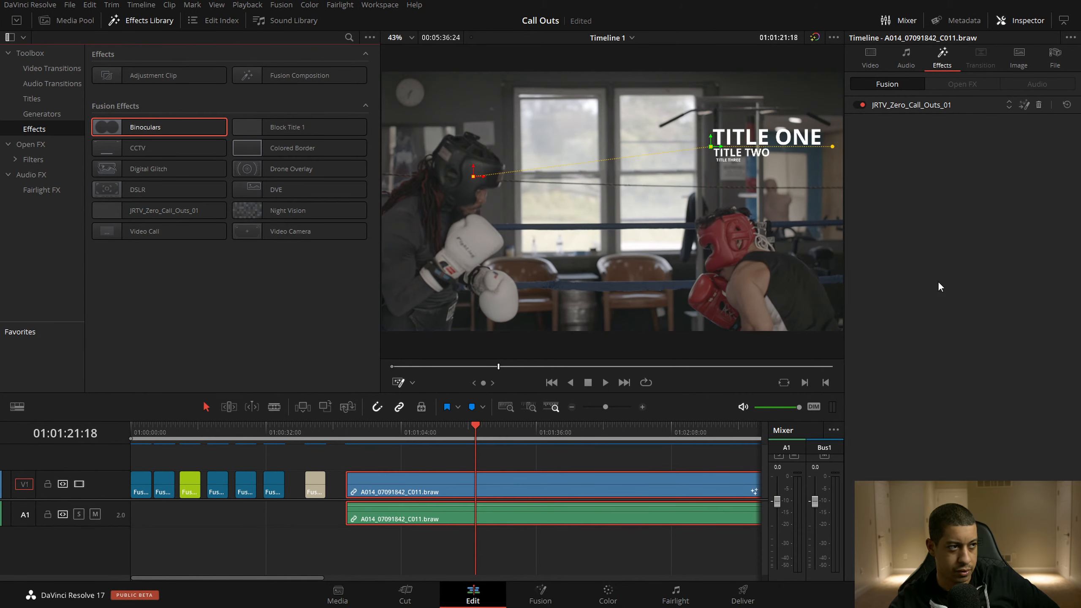
left_click_drag(300, 169, 988, 196)
left_click_drag(320, 175, 484, 474)
left_click_drag(157, 127, 537, 483)
Examine the Drone Overlay and Binoculars controls one after the other, and collapse both again
left_click(974, 104)
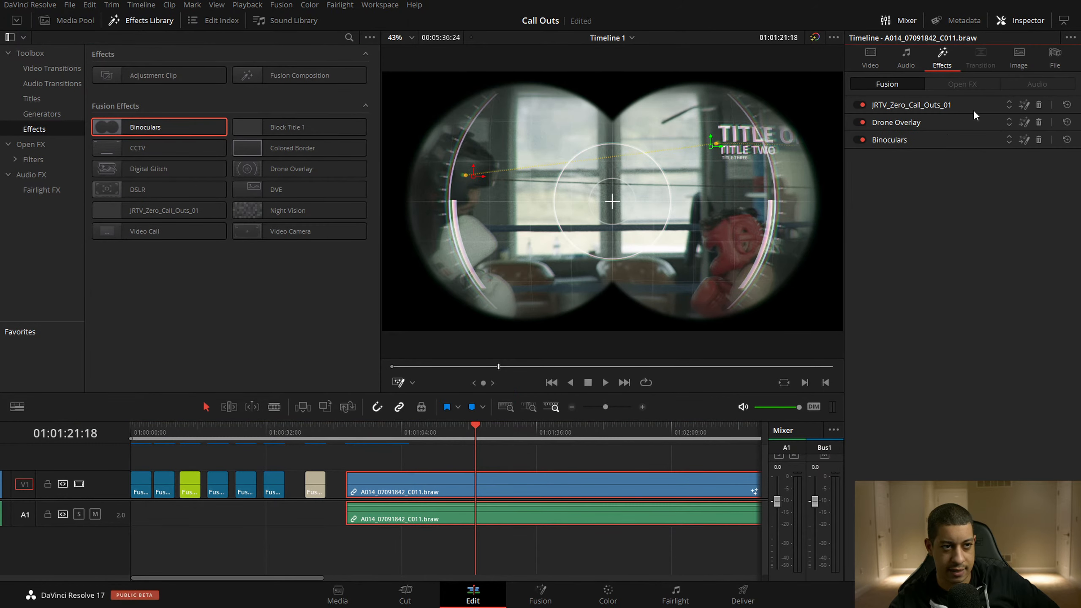
left_click(945, 124)
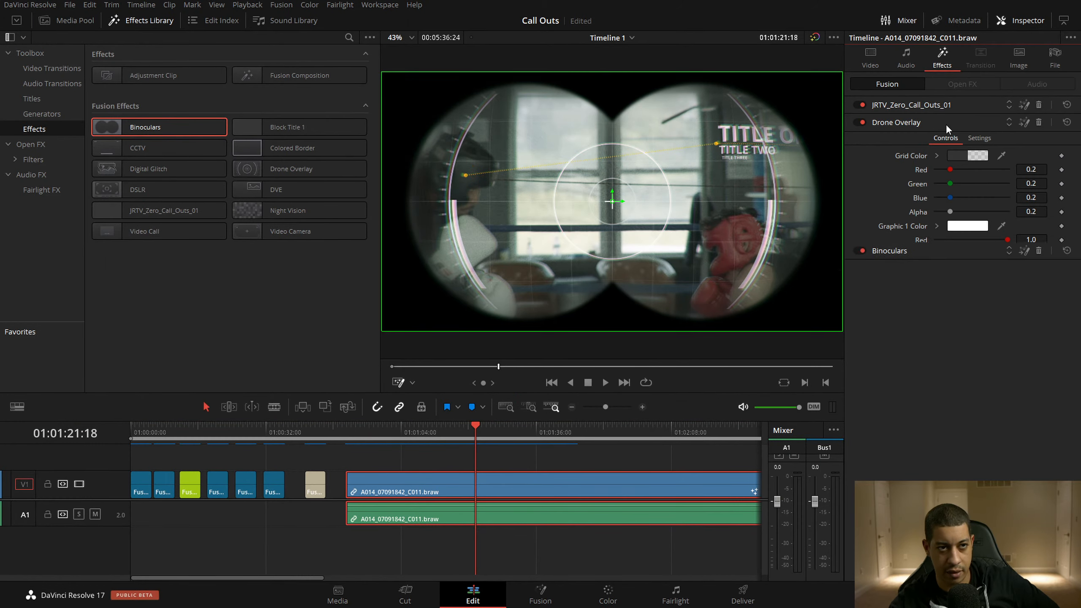
left_click(943, 121)
left_click(935, 140)
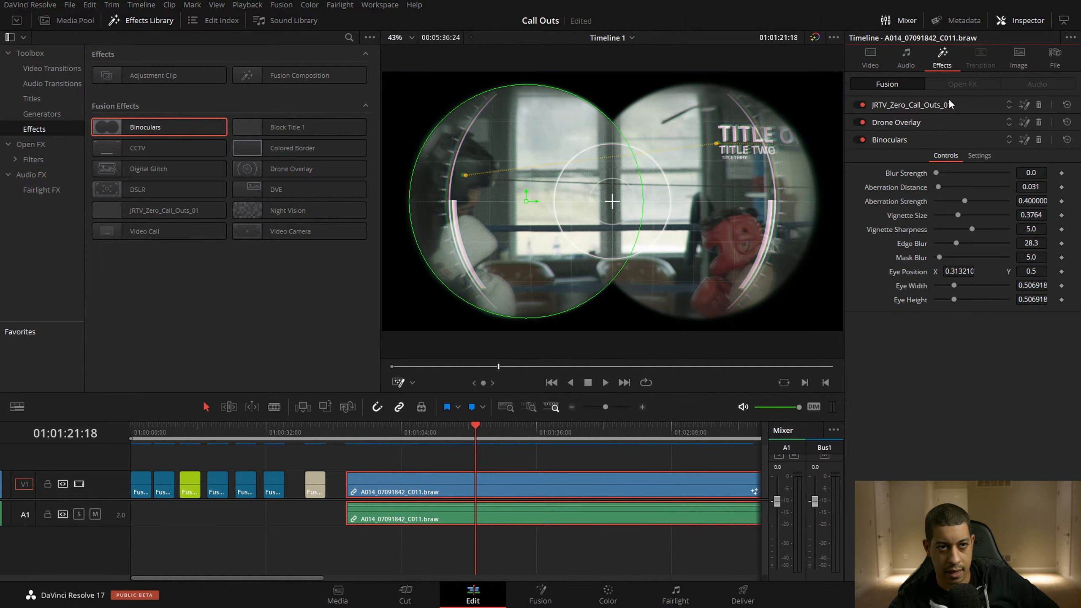
left_click(952, 140)
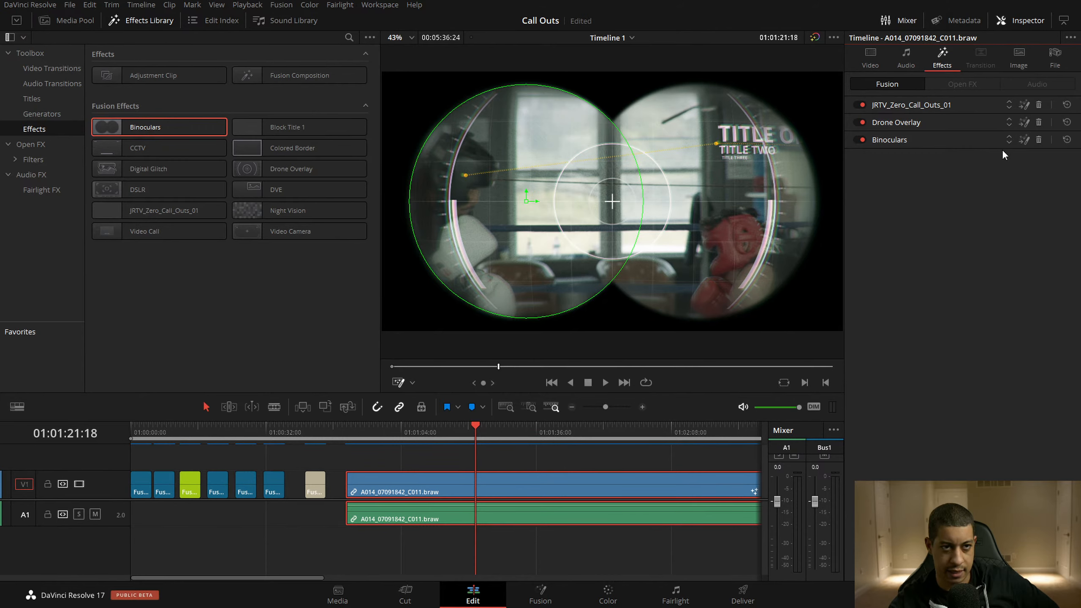
Reorder the clip's Fusion effects to Drone Overlay first, Binoculars second and JRTV_Zero_Call_Outs_01 last
left_click(1008, 122)
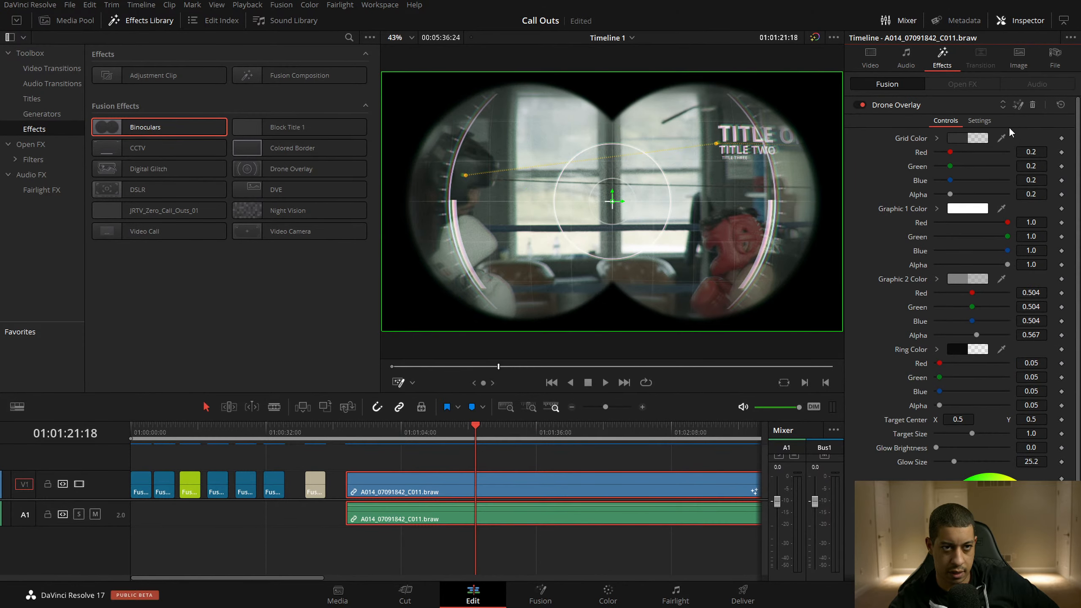
left_click(954, 106)
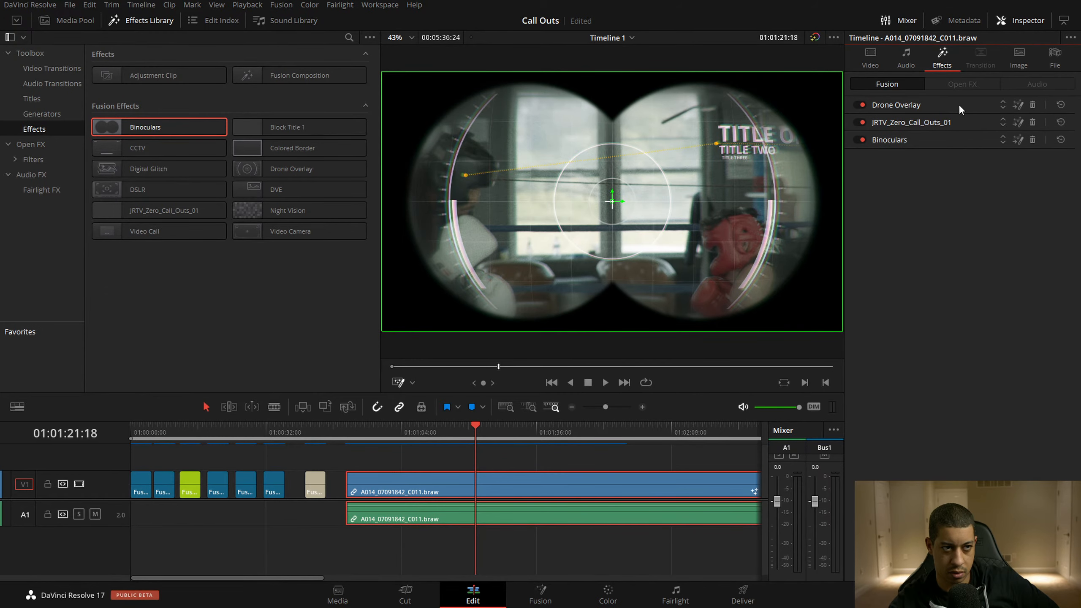
left_click(1005, 125)
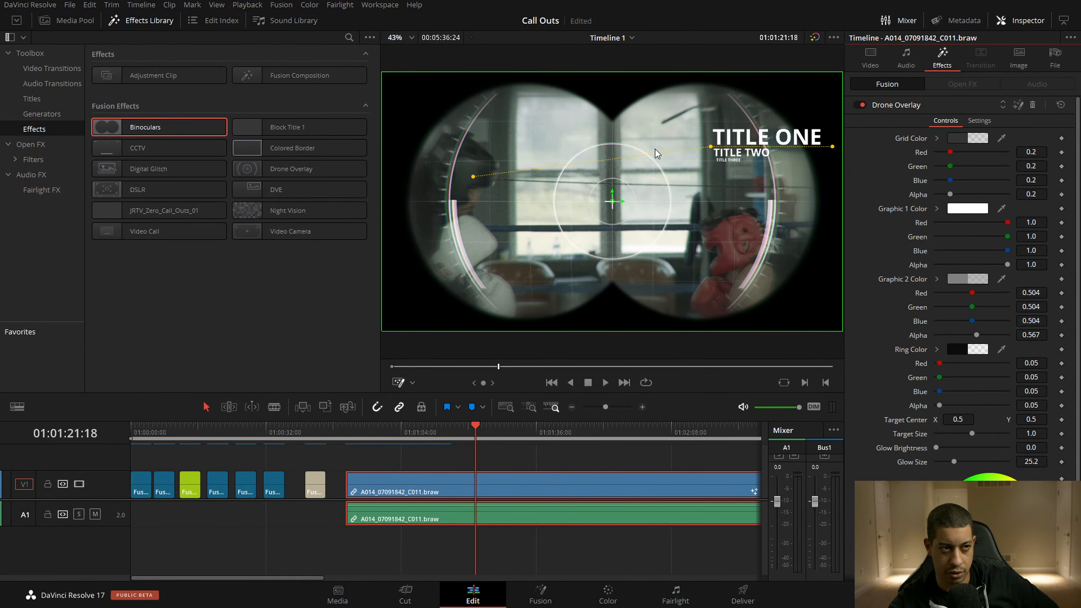
left_click(963, 105)
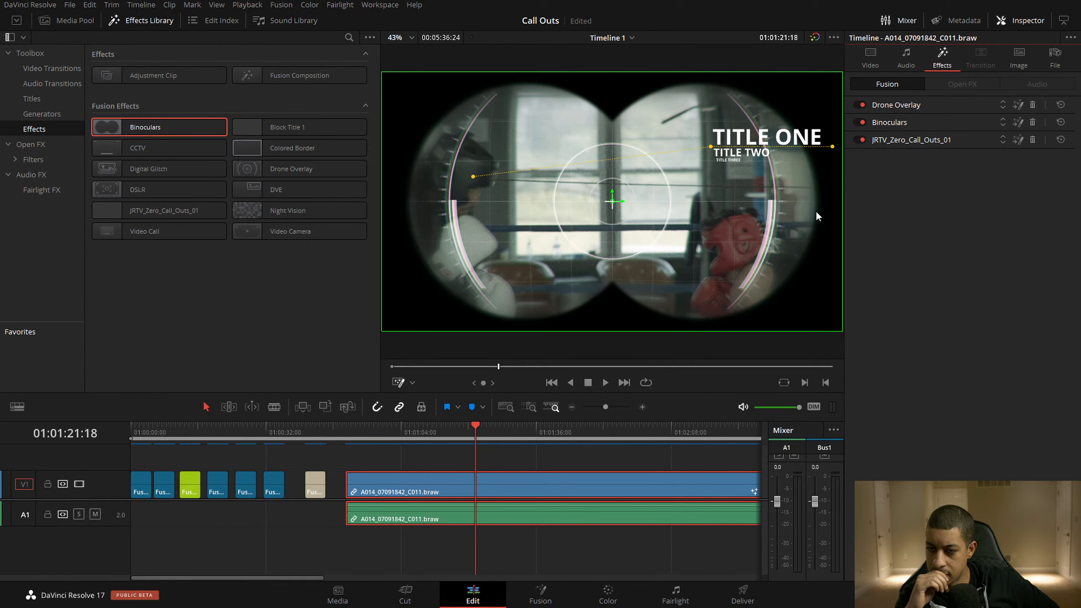
left_click(946, 106)
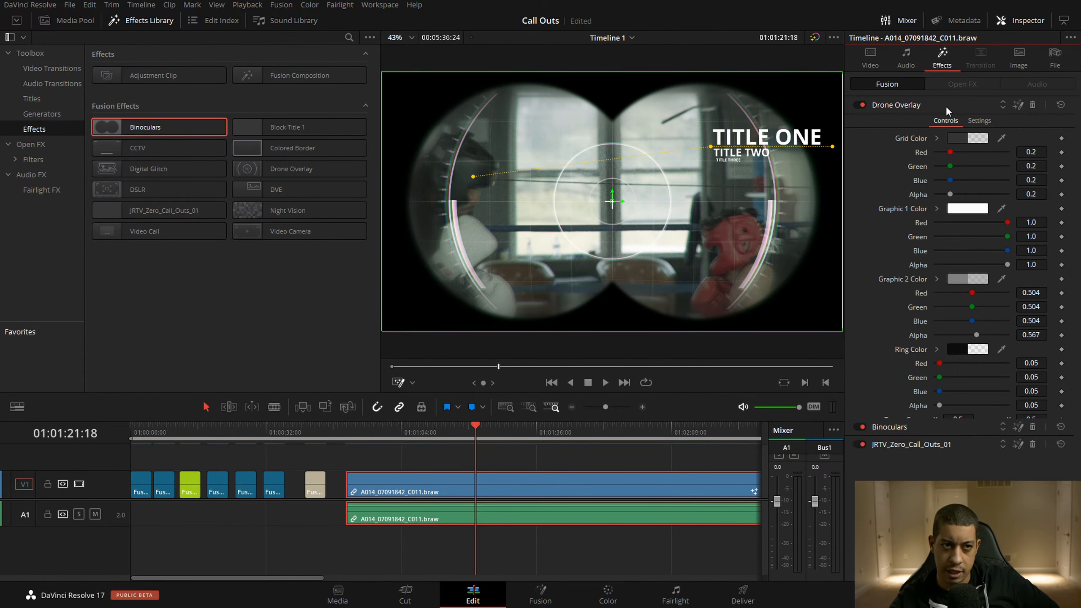
left_click(945, 104)
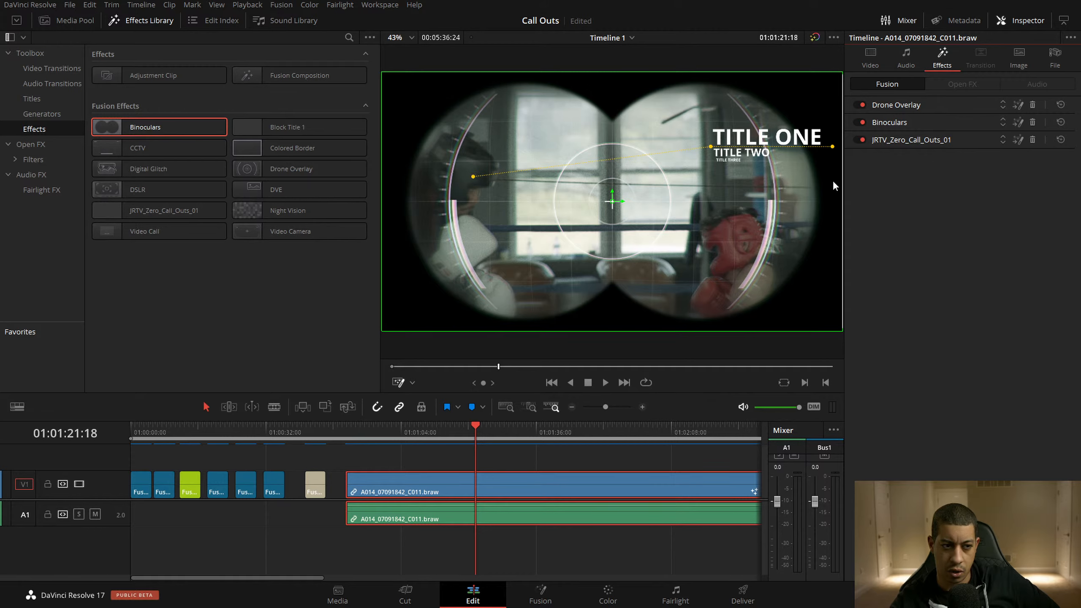
In the boxing clip's own Fusion composition, merge a Text node reading "dsadsad" over MediaIn1, and return to the Edit page
left_click(548, 477)
key("shift+5")
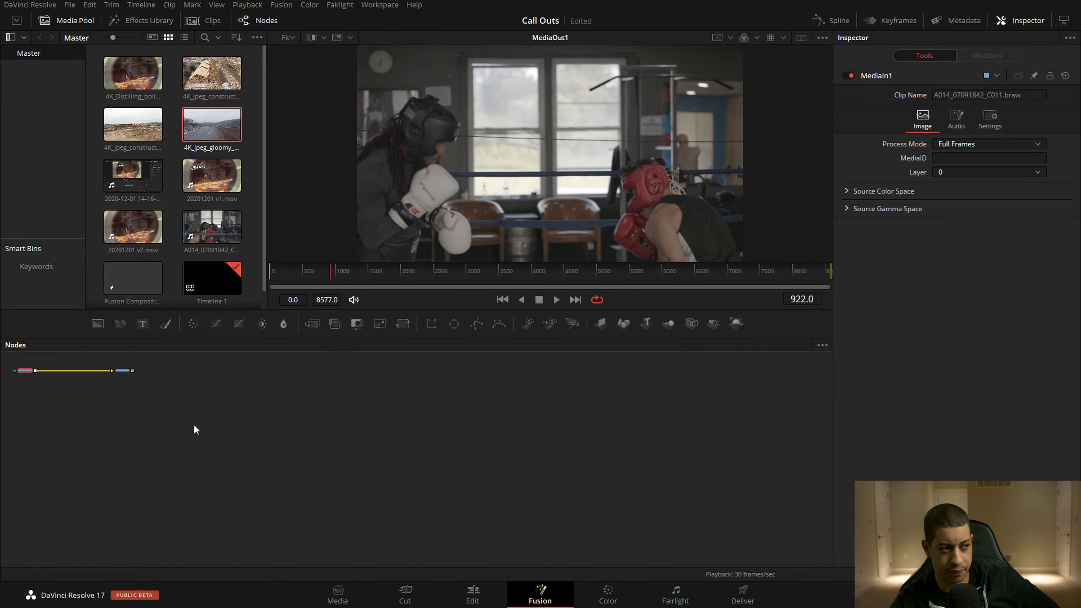
left_click_drag(404, 407, 163, 483)
left_click_drag(142, 323, 352, 443)
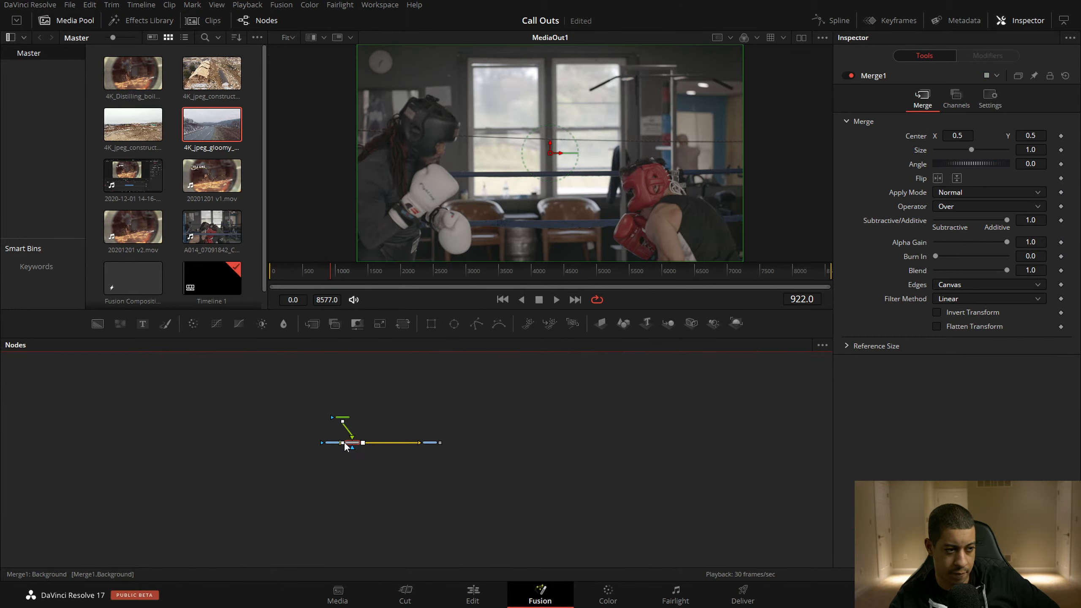
left_click(343, 417)
type("dsadsad")
left_click(473, 594)
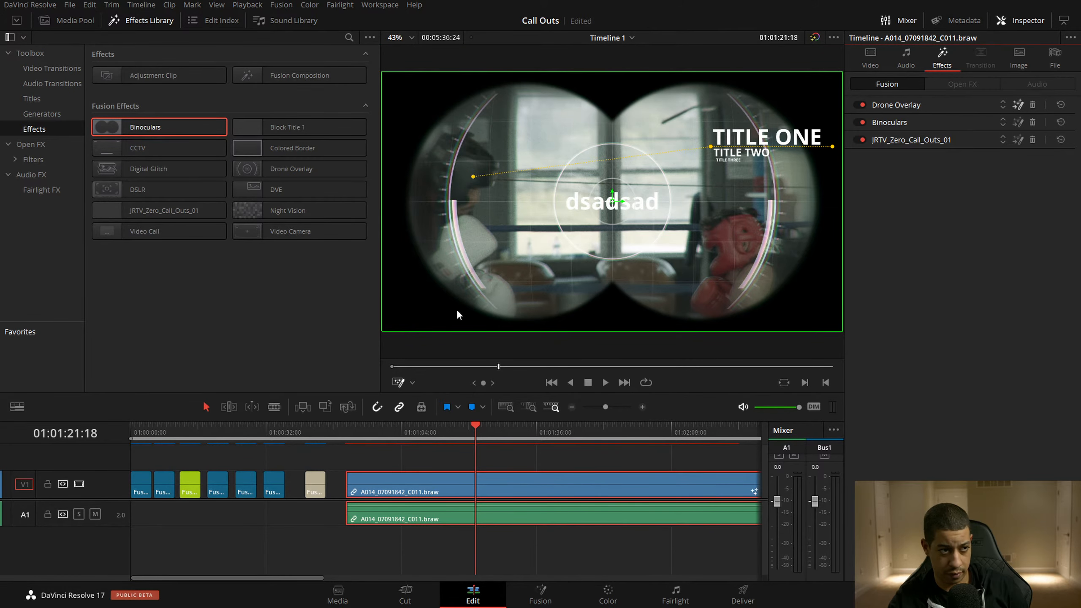
Open the Drone Overlay effect's composition in Fusion, expand its Drone group to examine the inner nodes, and return to the Edit page
key("shift+5")
key("ctrl+f")
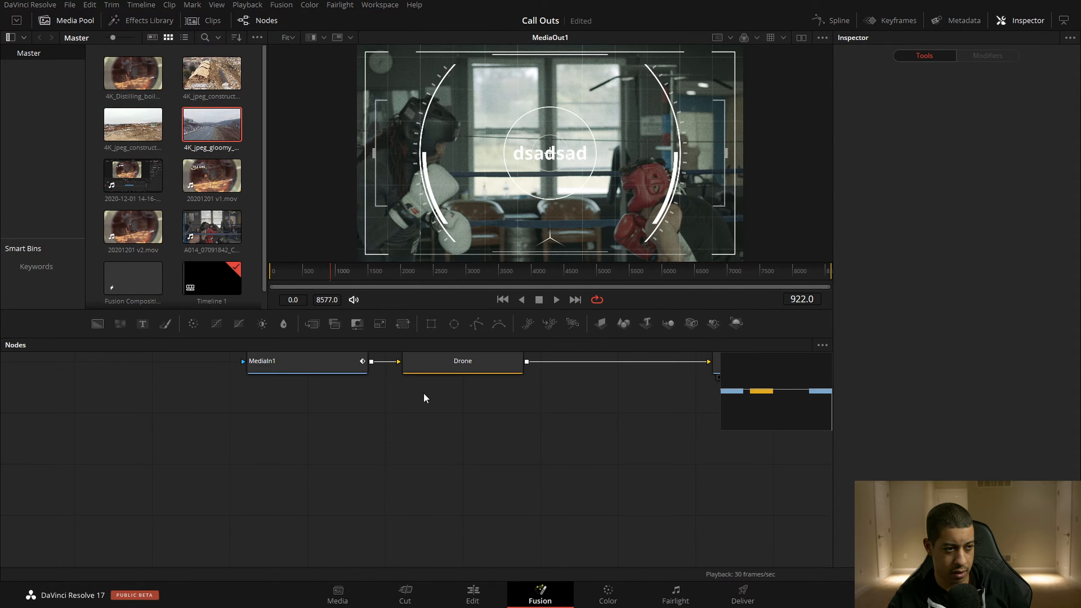
left_click_drag(490, 361, 490, 505)
double_click(478, 515)
scroll(380, 426, "down", 3)
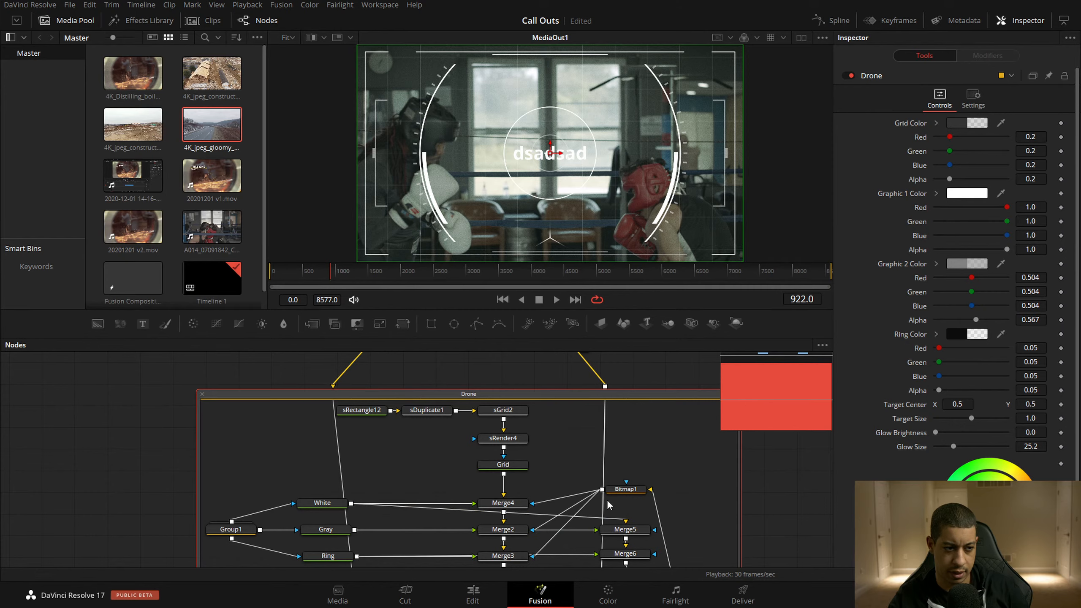
left_click(472, 597)
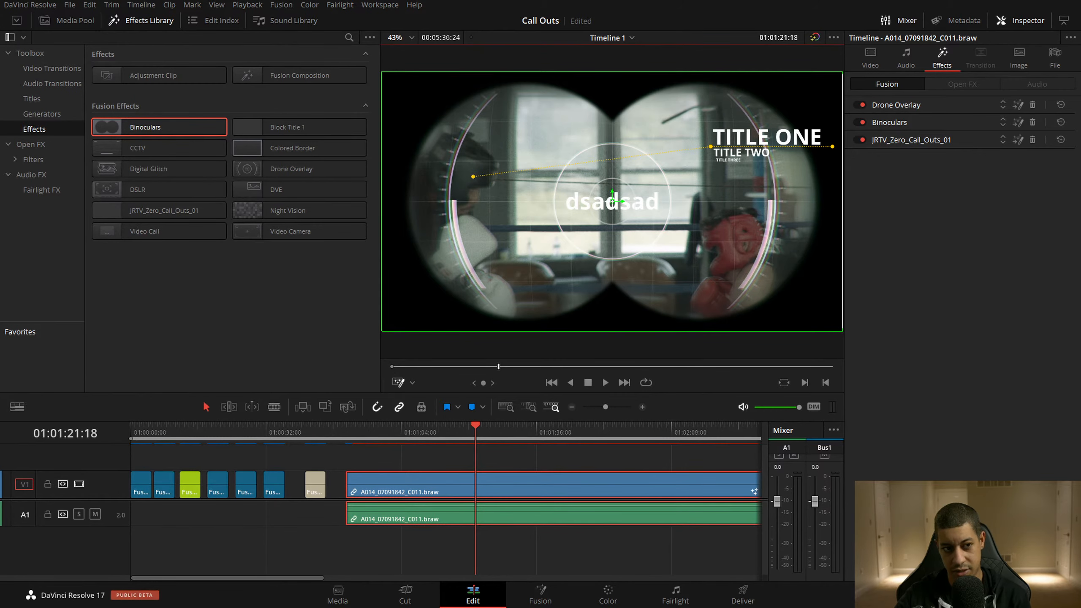
Open the call-out Fusion composition at about 01:00:41:08 and add an ImagePlane3D node and a Renderer3D node beside Background2
left_click(313, 435)
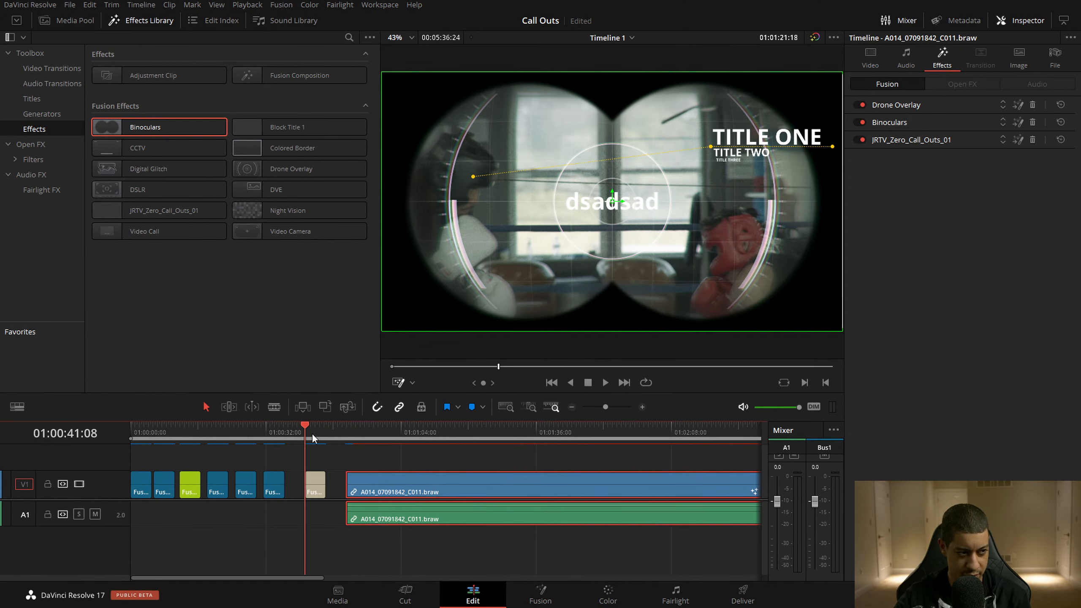
left_click(540, 594)
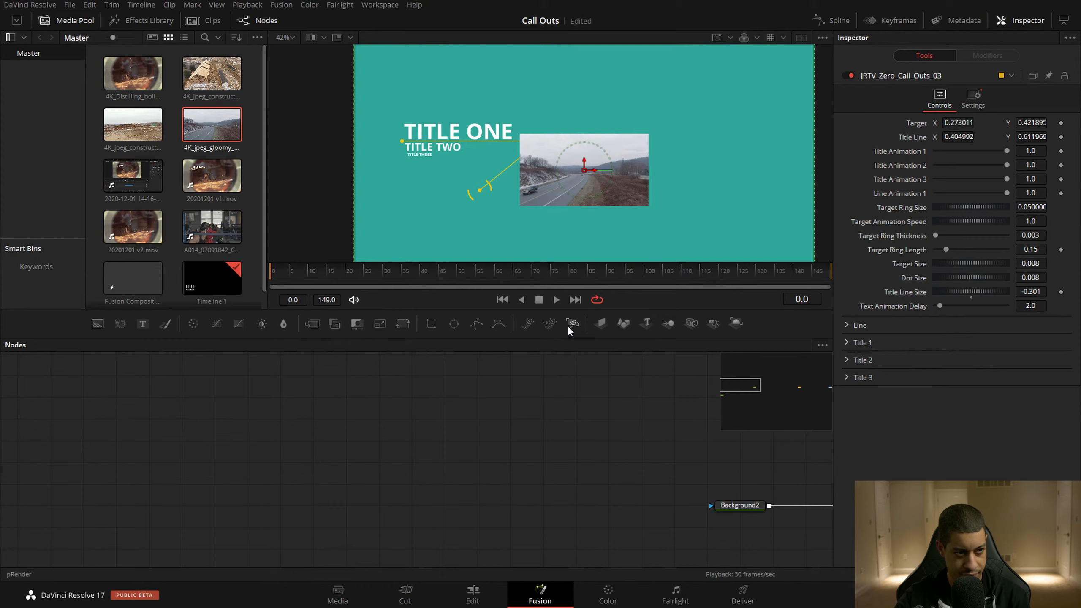
left_click_drag(601, 323, 520, 431)
left_click_drag(708, 331, 632, 393)
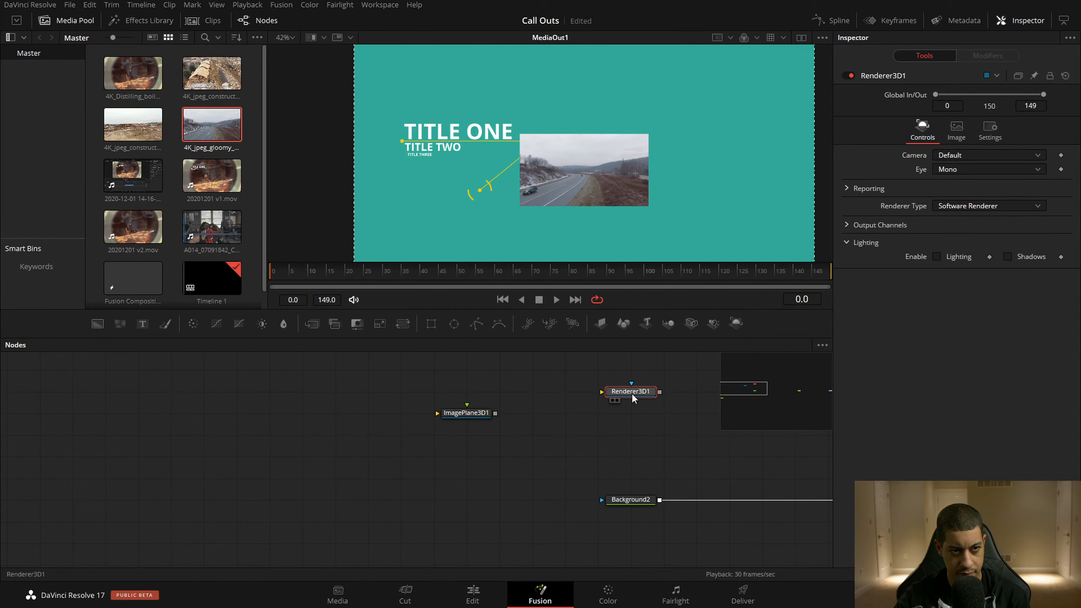
Examine Renderer3D1's Reporting and Output Channels settings and ImagePlane3D1's Visibility, Lighting and Matte settings
left_click(847, 188)
left_click(852, 285)
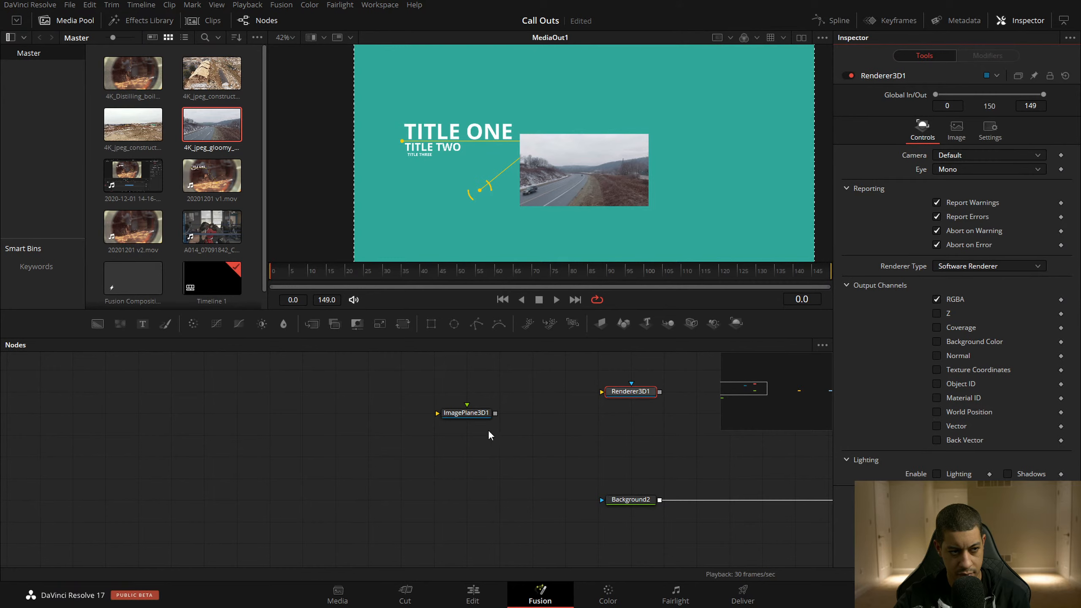
left_click(468, 413)
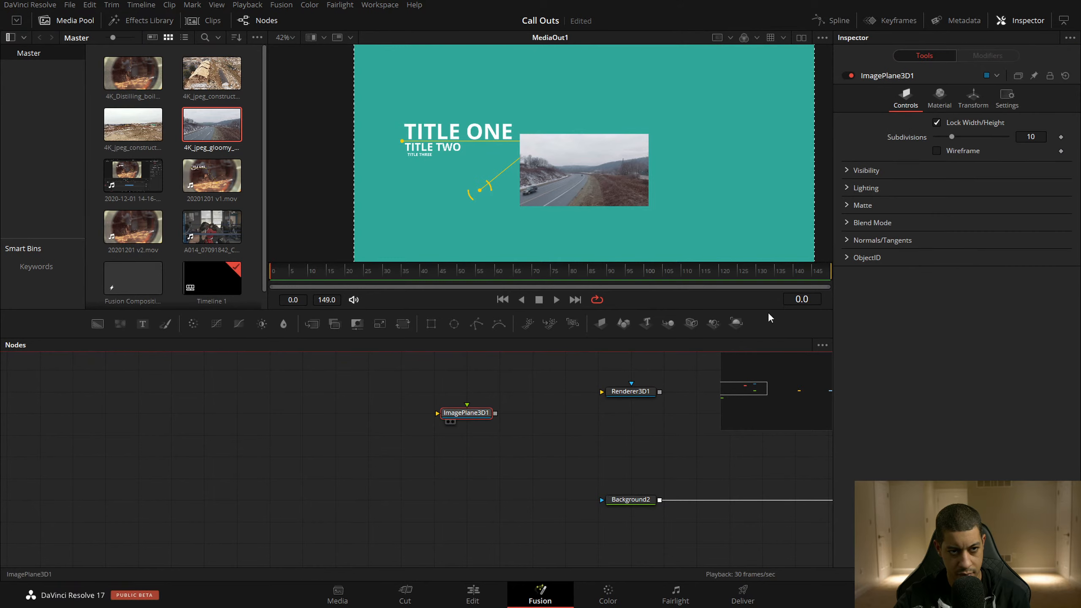
left_click(847, 170)
left_click(846, 256)
left_click(848, 318)
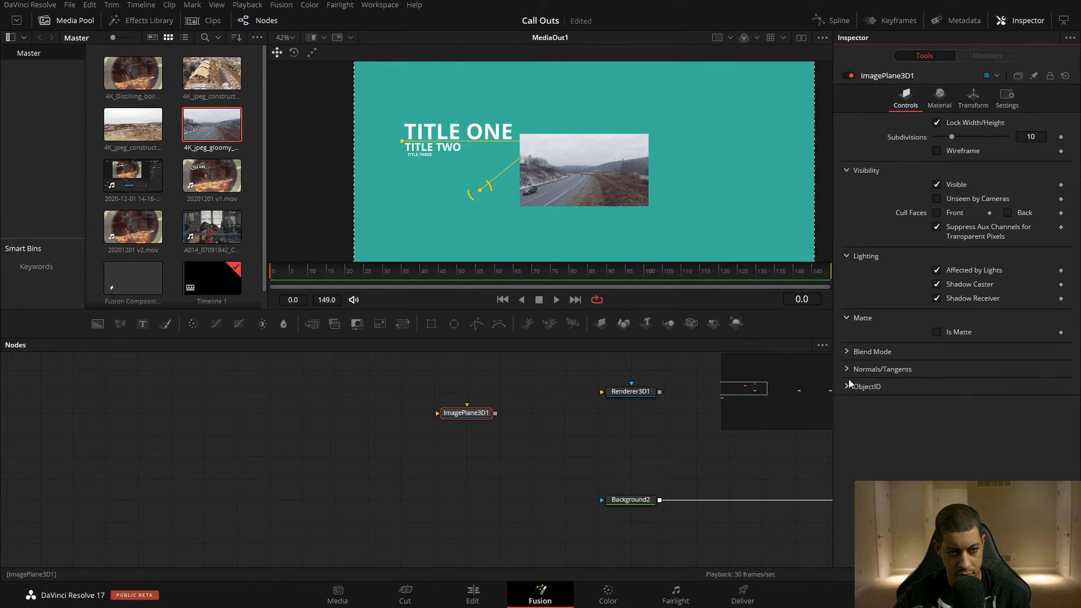
Look through ImagePlane3D1's Material and Transform settings, and set Renderer3D1's renderer type to OpenGL Renderer
left_click(950, 90)
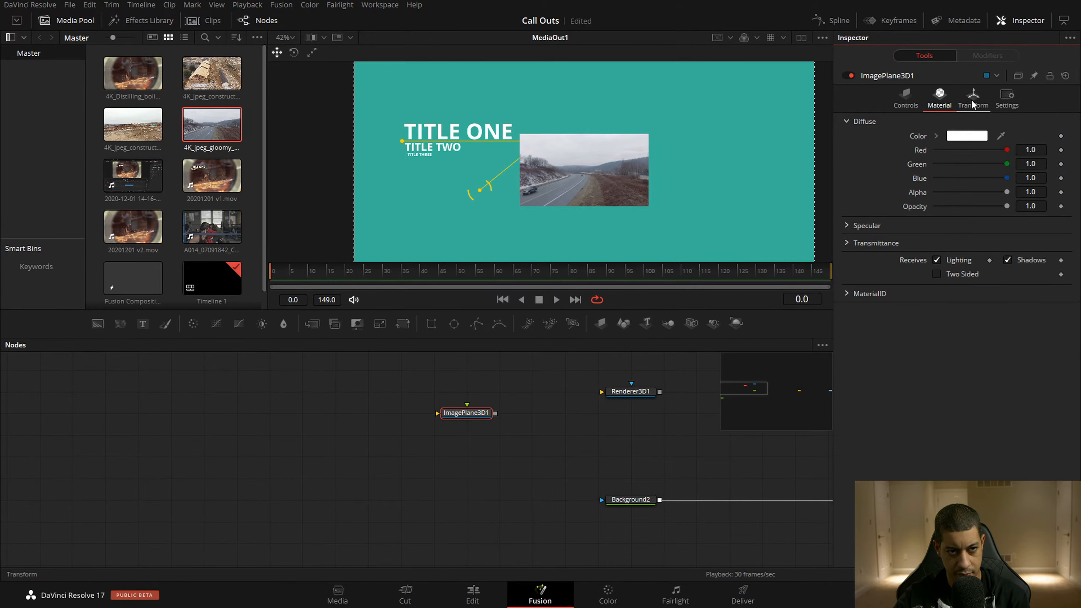
left_click(972, 104)
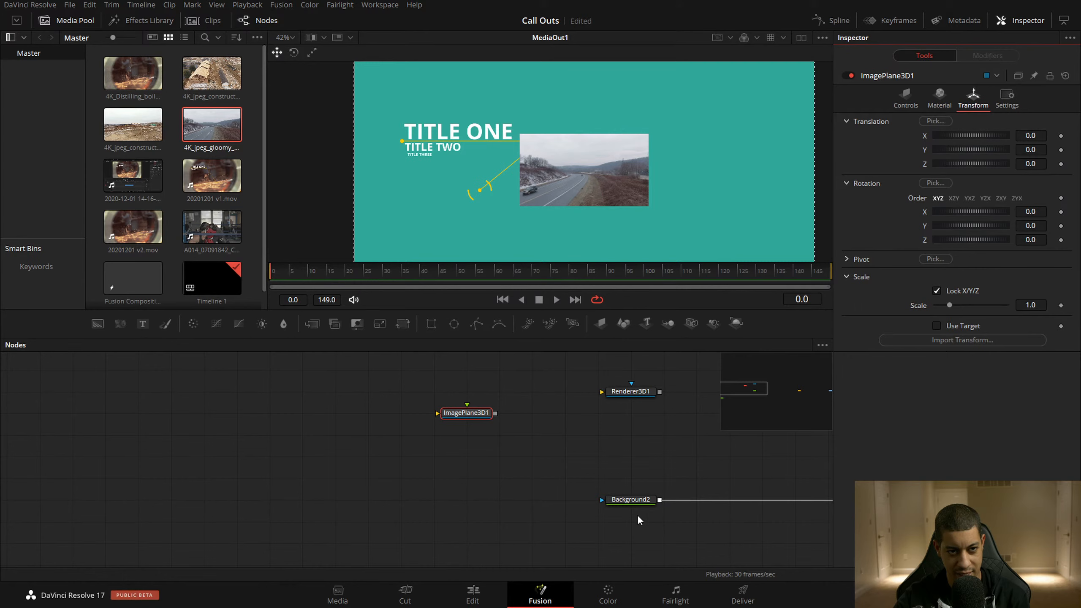
left_click(637, 394)
left_click(990, 265)
left_click(981, 281)
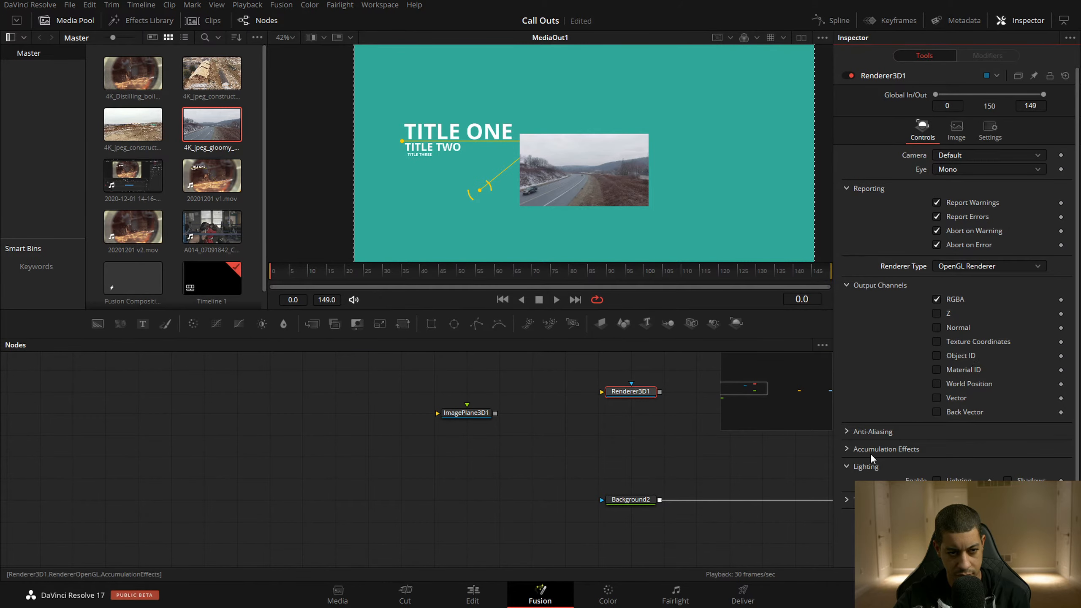
scroll(852, 437, "down", 1)
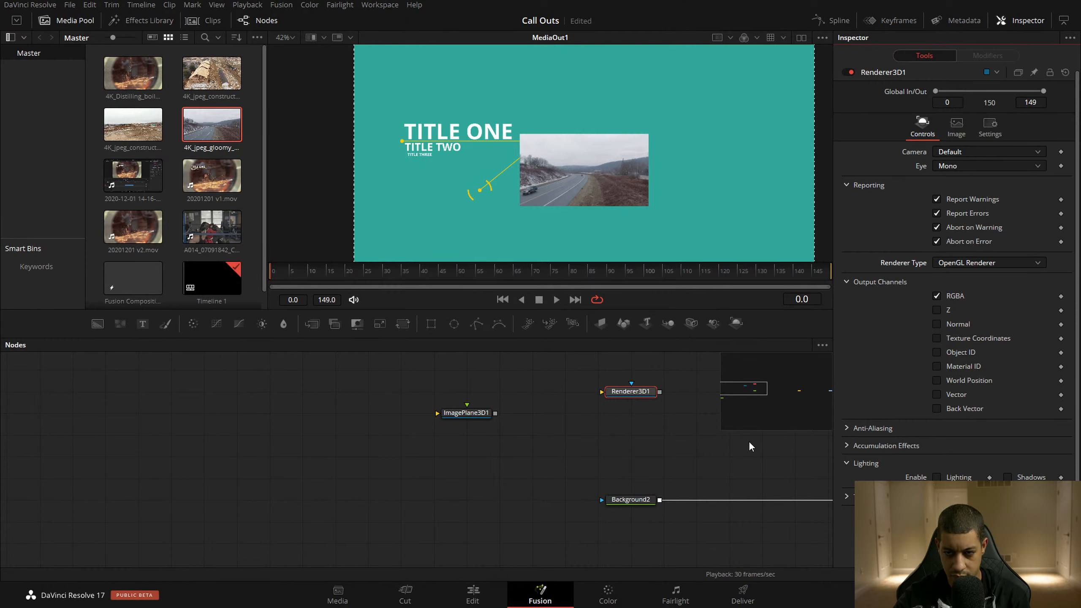
scroll(731, 436, "up", 2)
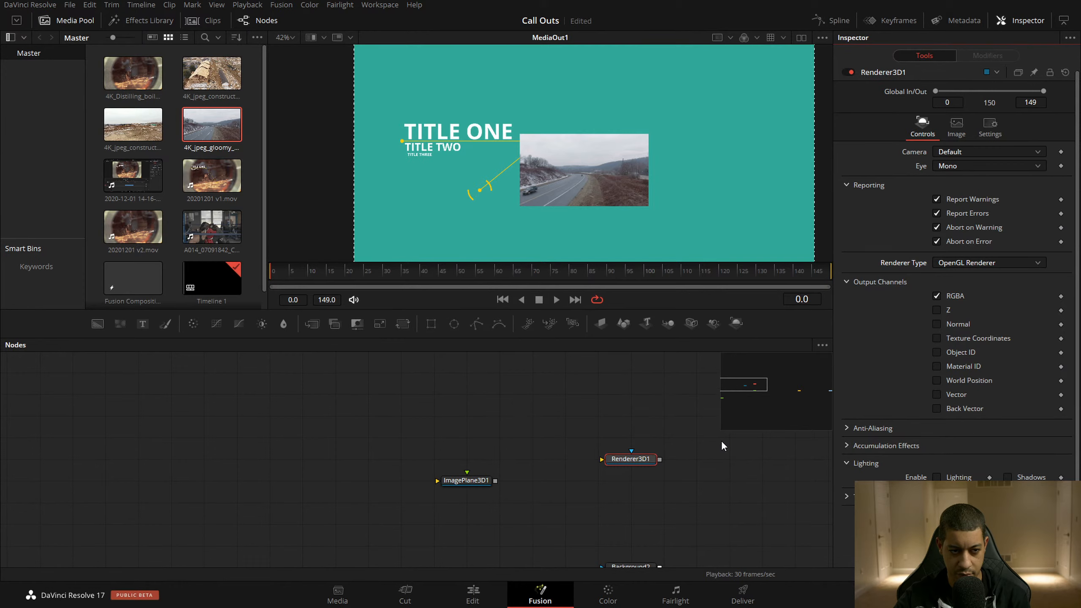
Line up Renderer3D1 horizontally with ImagePlane3D1 and check its Image settings
left_click_drag(710, 470, 627, 433)
left_click(609, 376)
left_click(957, 124)
left_click(916, 128)
Examine ImagePlane3D1's Material settings and its Blend Mode, Normals/Tangents and ObjectID controls
left_click(413, 431)
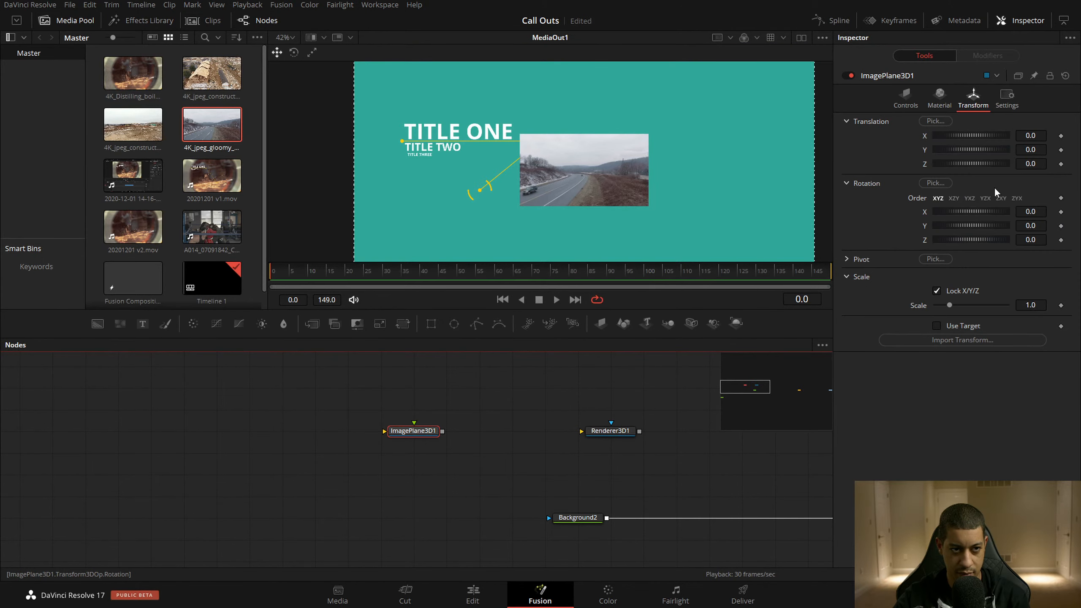
left_click(939, 97)
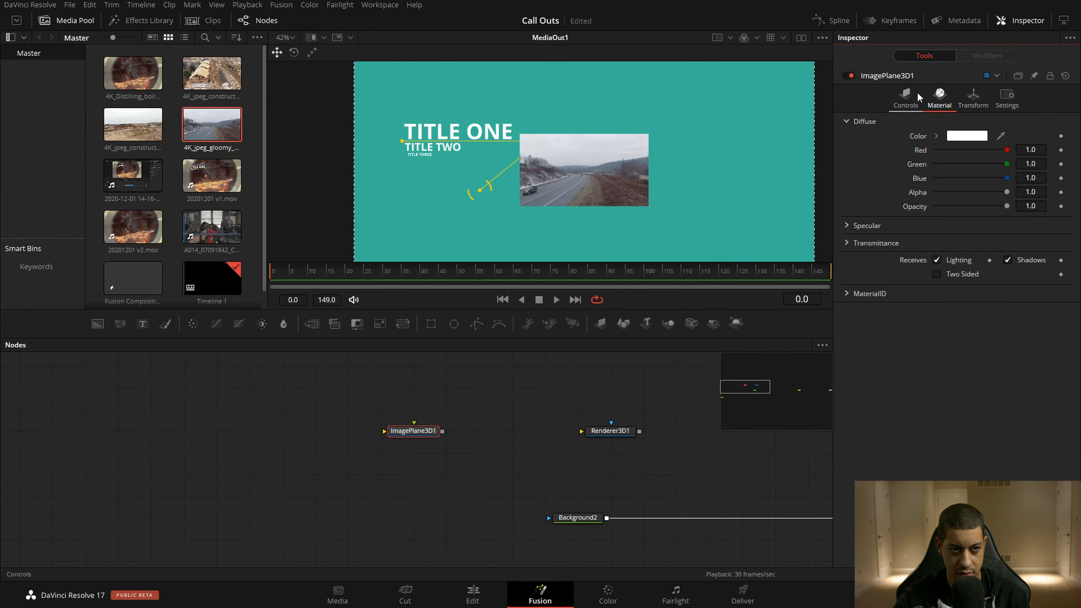
left_click(917, 92)
left_click(848, 368)
left_click(848, 351)
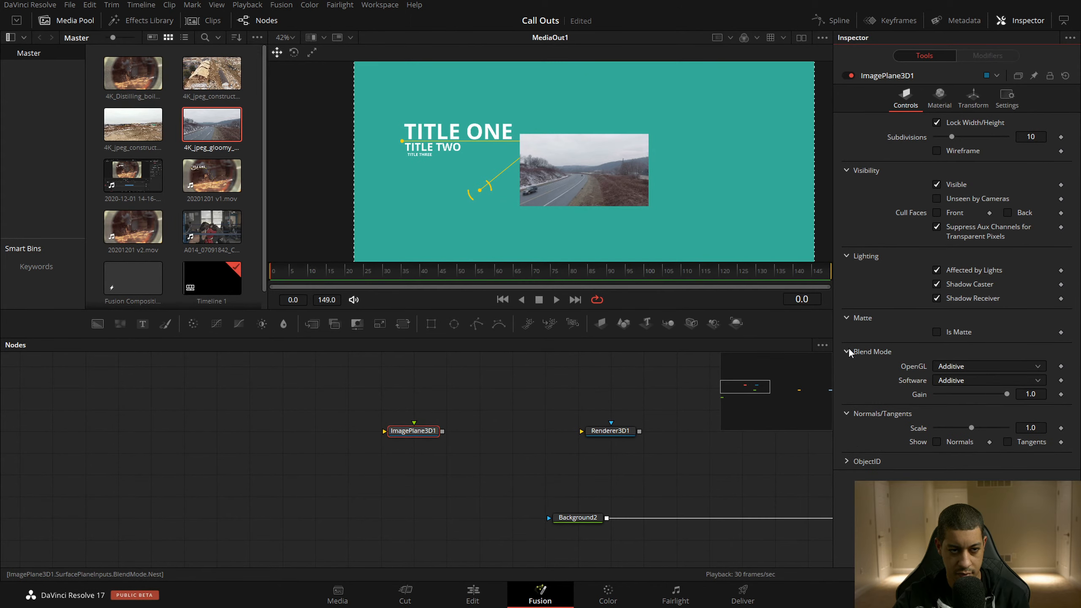
left_click(849, 461)
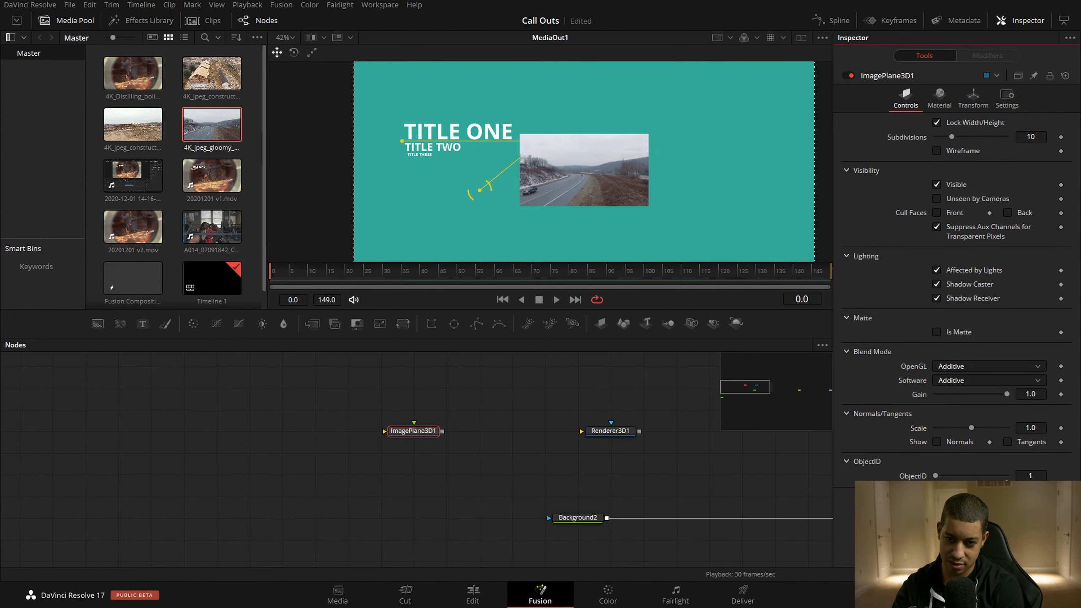
Return to the Edit page and play the call-out composition at about 01:00:32:21 on the timeline
left_click_drag(618, 399, 370, 441)
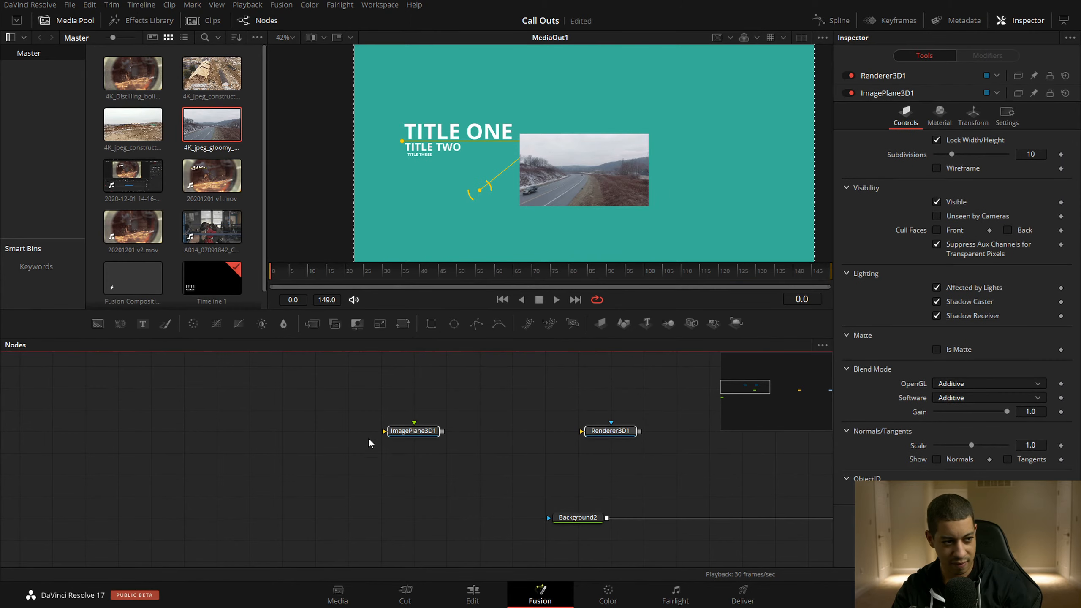
left_click(507, 417)
left_click(473, 595)
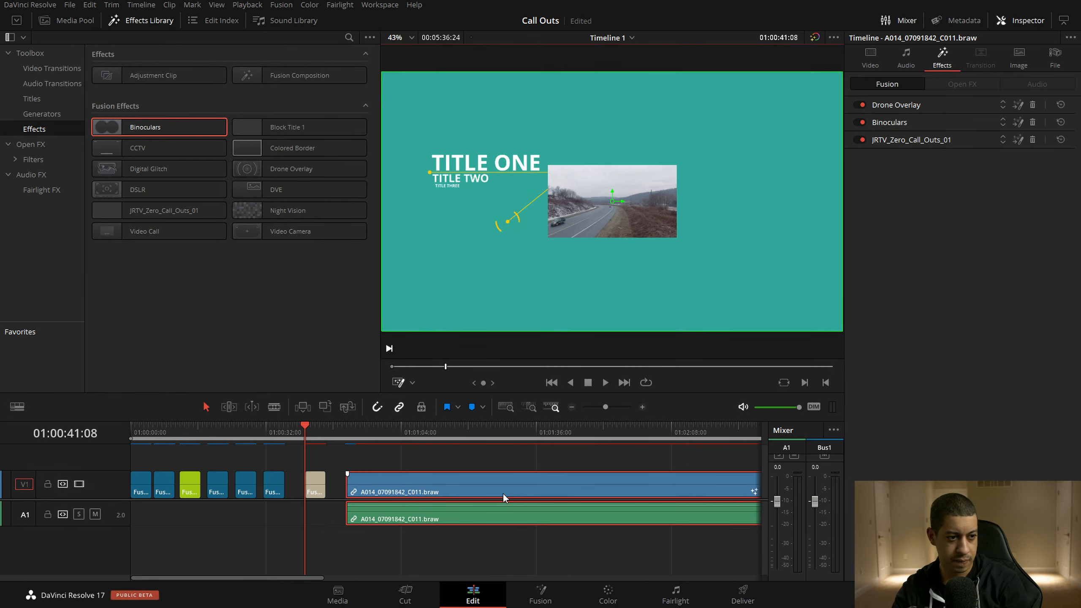
left_click_drag(308, 430, 267, 432)
key("space")
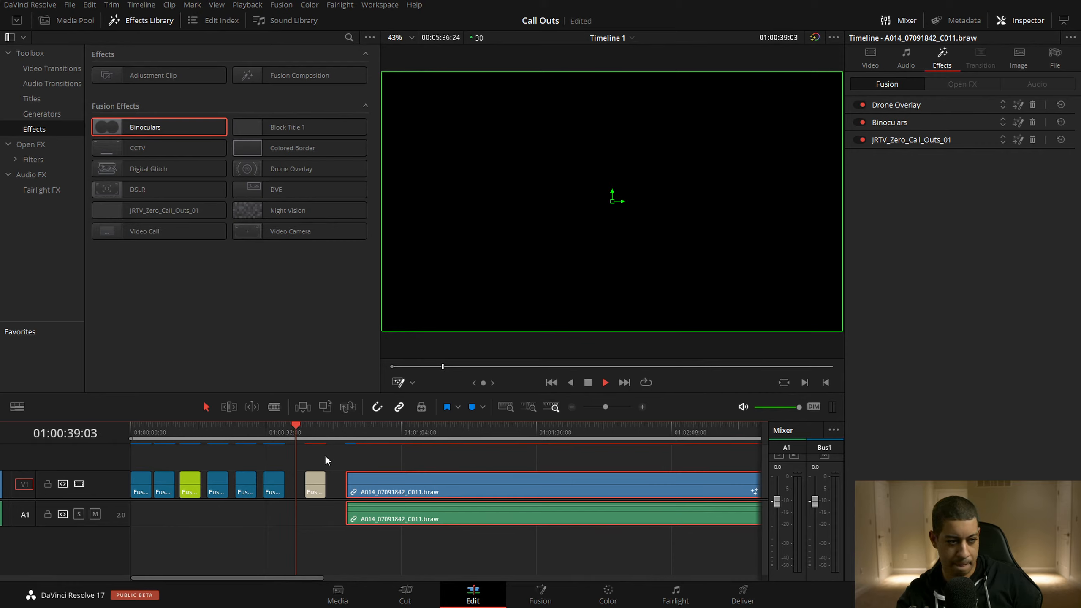
left_click(264, 431)
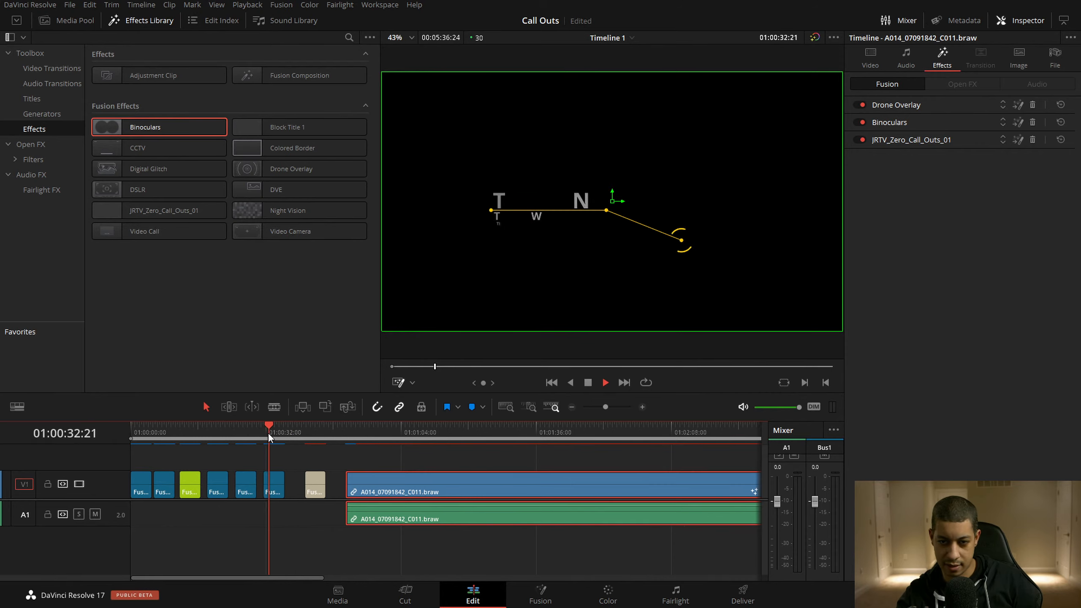
key("space")
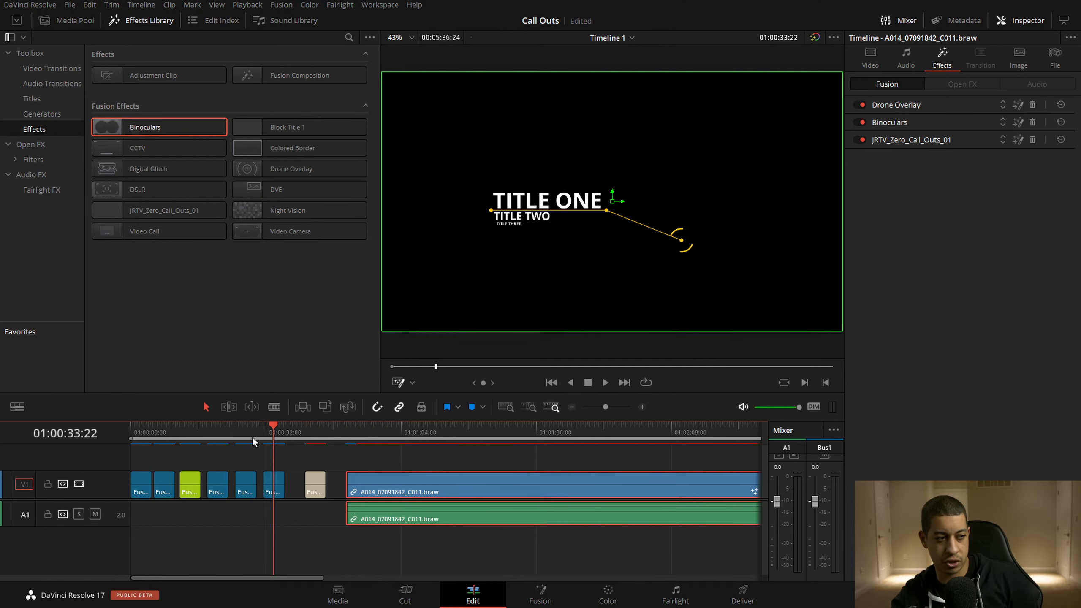
Play the preceding call-out compositions on the timeline, working back to the green clip at about 01:00:12:13
left_click(237, 428)
key("space")
left_click(207, 428)
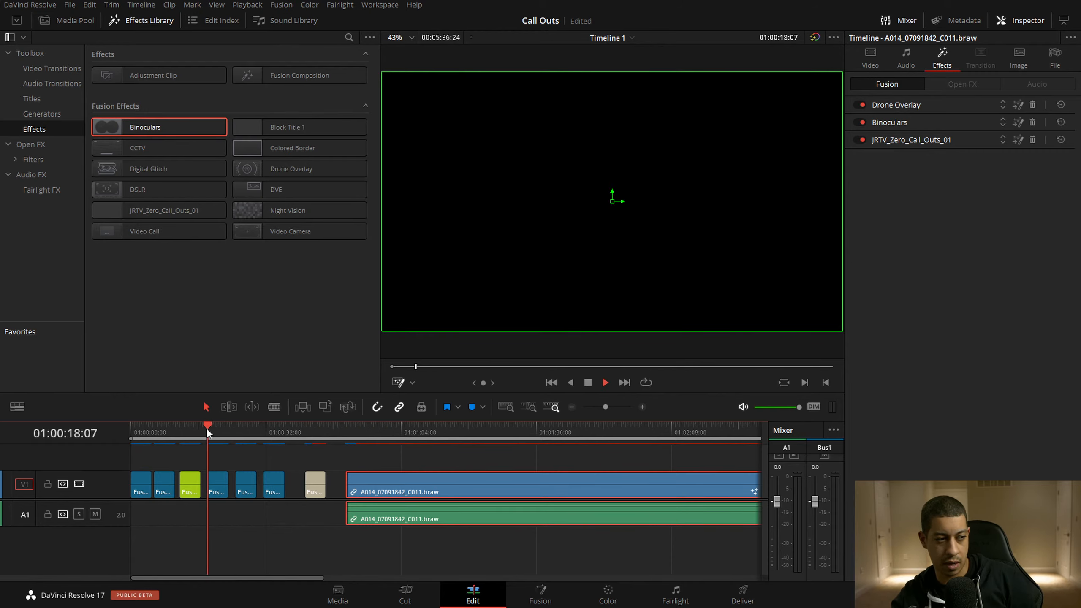
key("space")
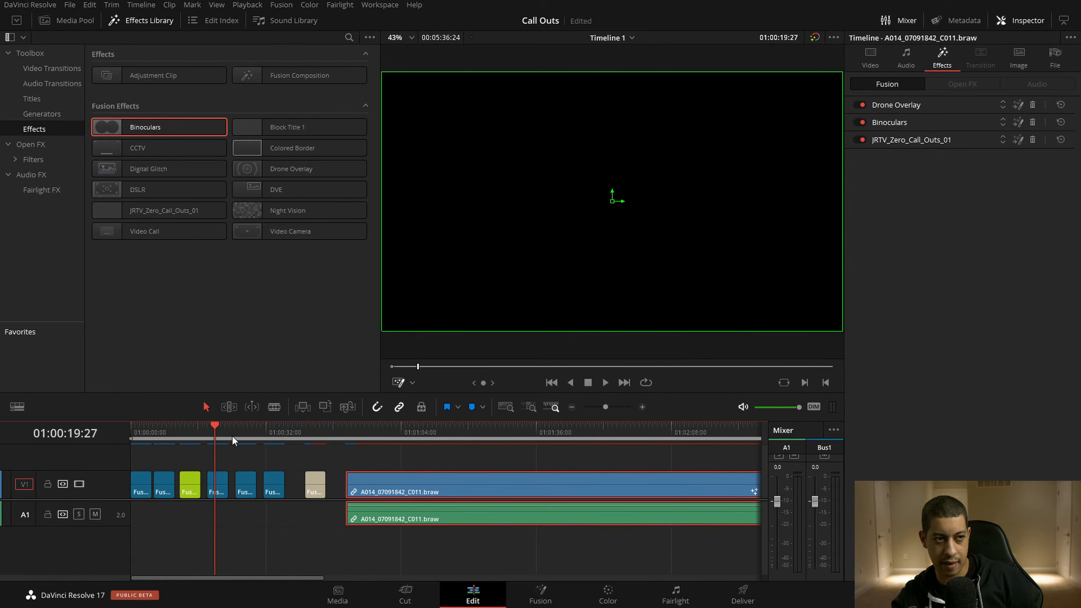
left_click(180, 430)
key("space")
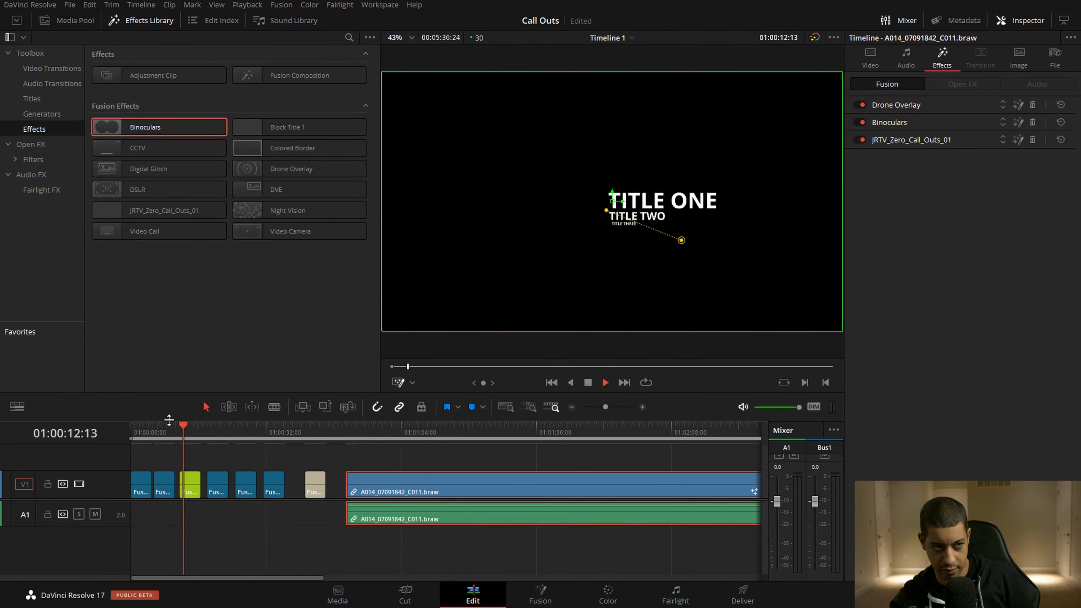
left_click(191, 483)
key("space")
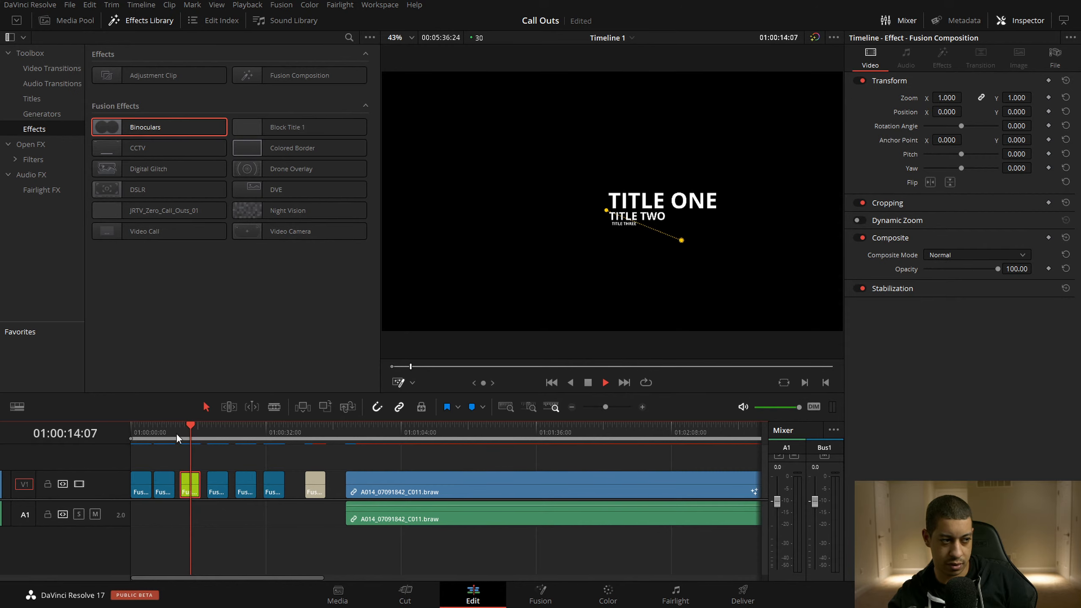
Preview the second and first Fusion compositions at the start of the timeline
left_click(157, 431)
key("space")
mouse_move(159, 433)
left_mouse_down()
mouse_move(168, 435)
mouse_move(156, 434)
left_mouse_up()
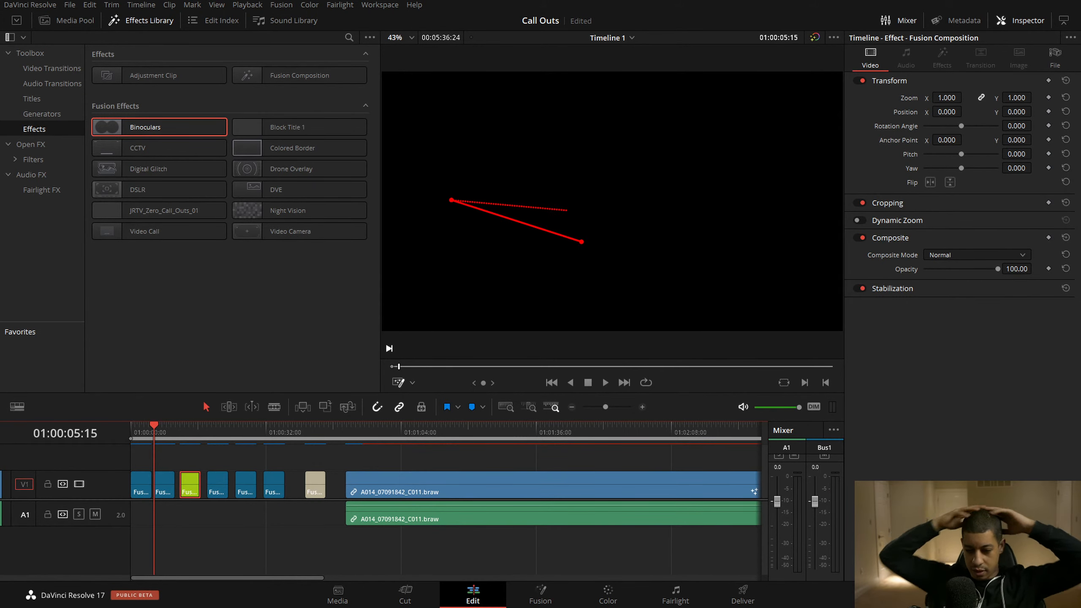
left_click(131, 430)
key("space")
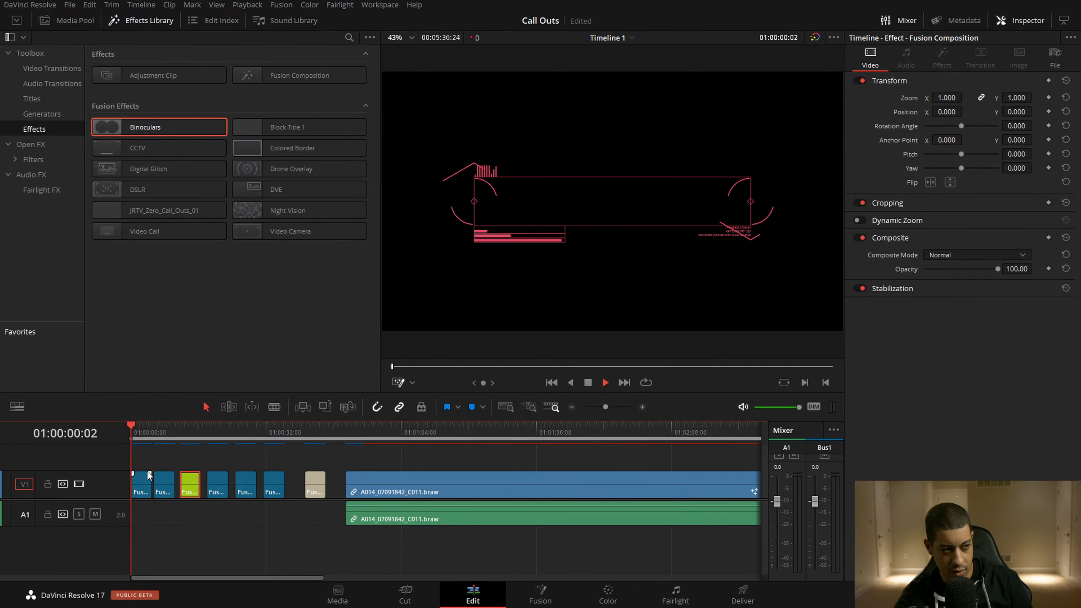
key("space")
Open the first timeline composition in Fusion and expand its Bars group to examine the inner shape nodes, then collapse it
left_click(642, 407)
left_click(642, 407)
left_click(172, 430)
left_click(545, 601)
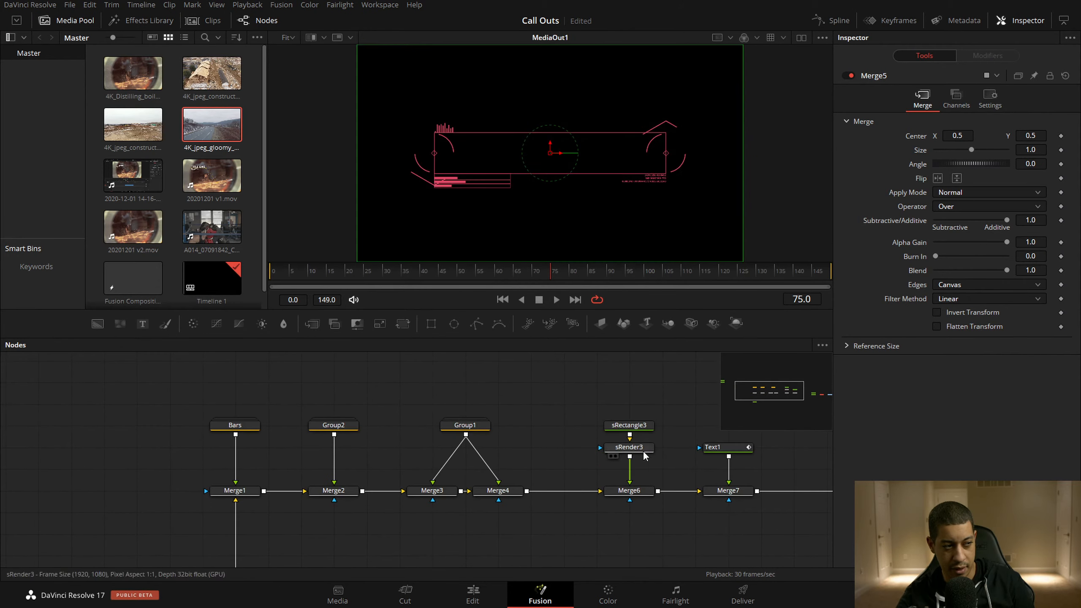
double_click(288, 414)
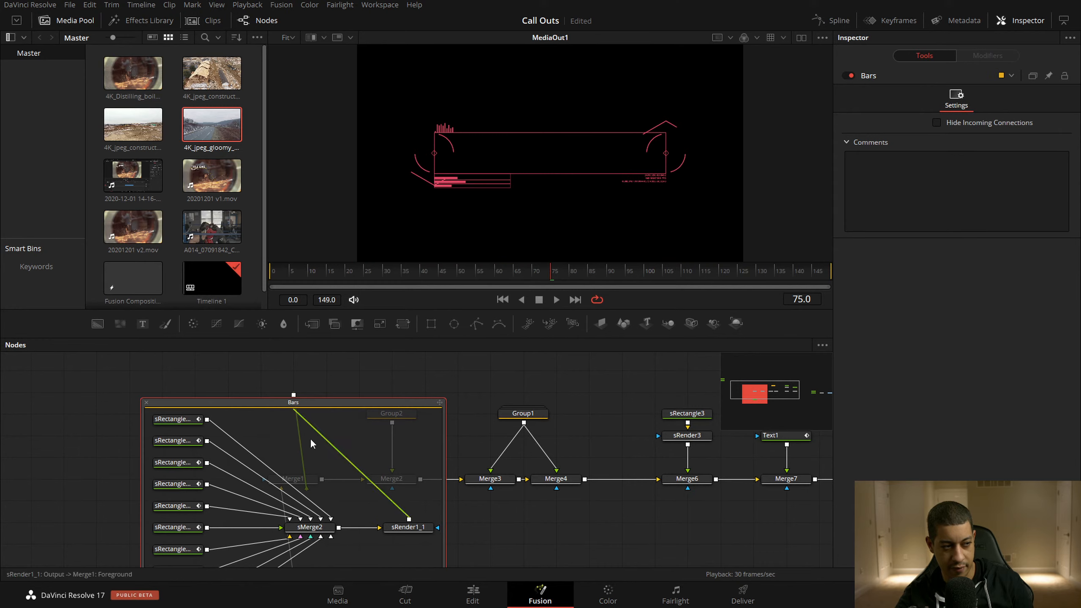
mouse_move(527, 547)
left_mouse_down()
mouse_move(523, 521)
mouse_move(560, 505)
mouse_move(534, 557)
left_mouse_up()
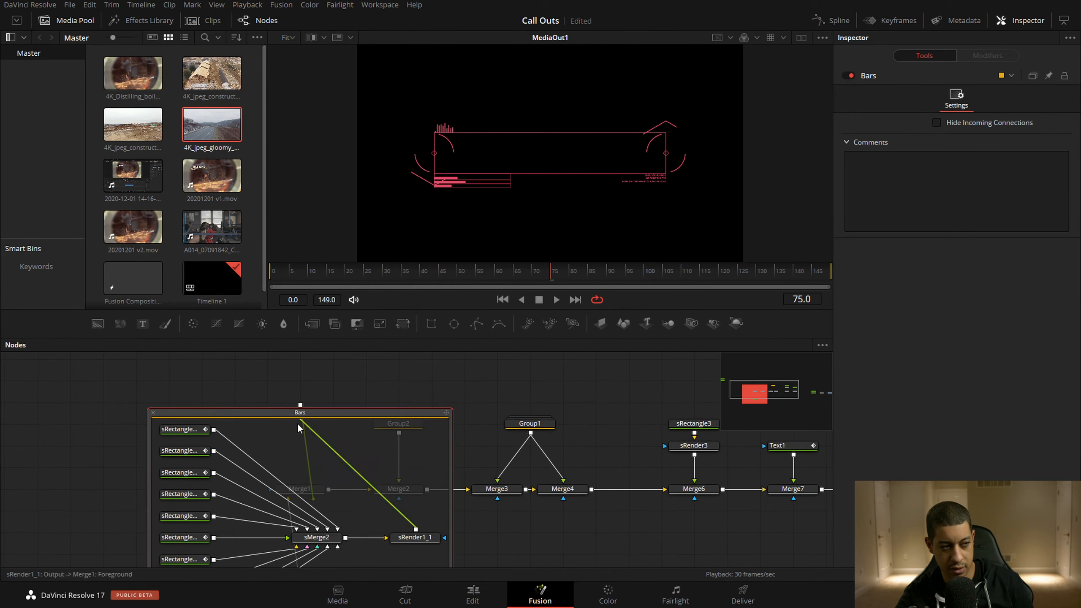
right_click(320, 414)
key("Escape")
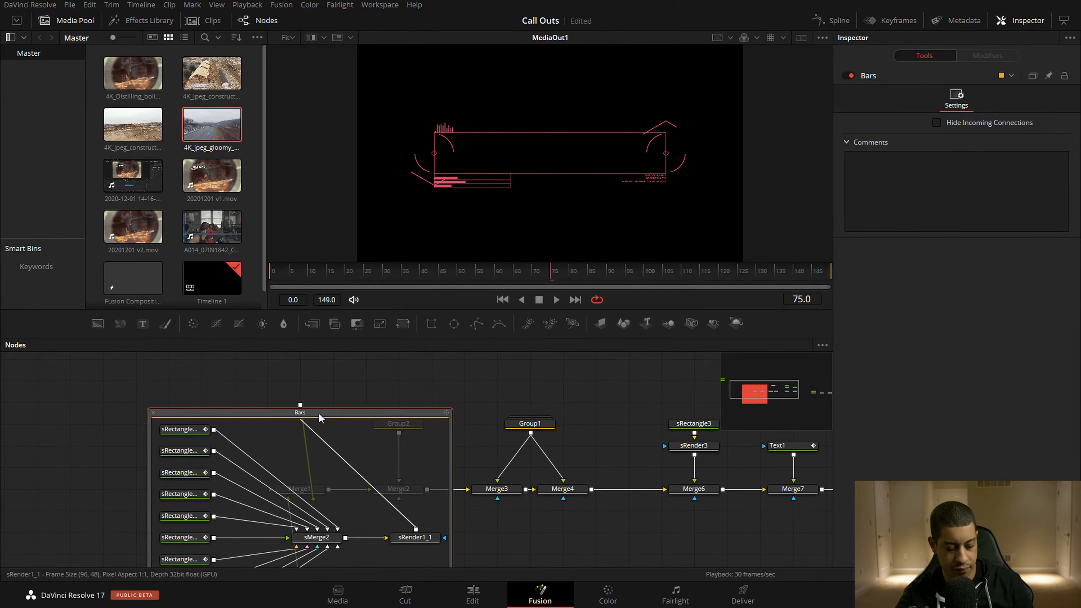
double_click(318, 412)
Expand Group2, show its sRender2 output in the viewer at frame 73, and collapse the group
double_click(400, 422)
left_click_drag(404, 495, 522, 188)
left_click_drag(501, 497, 536, 312)
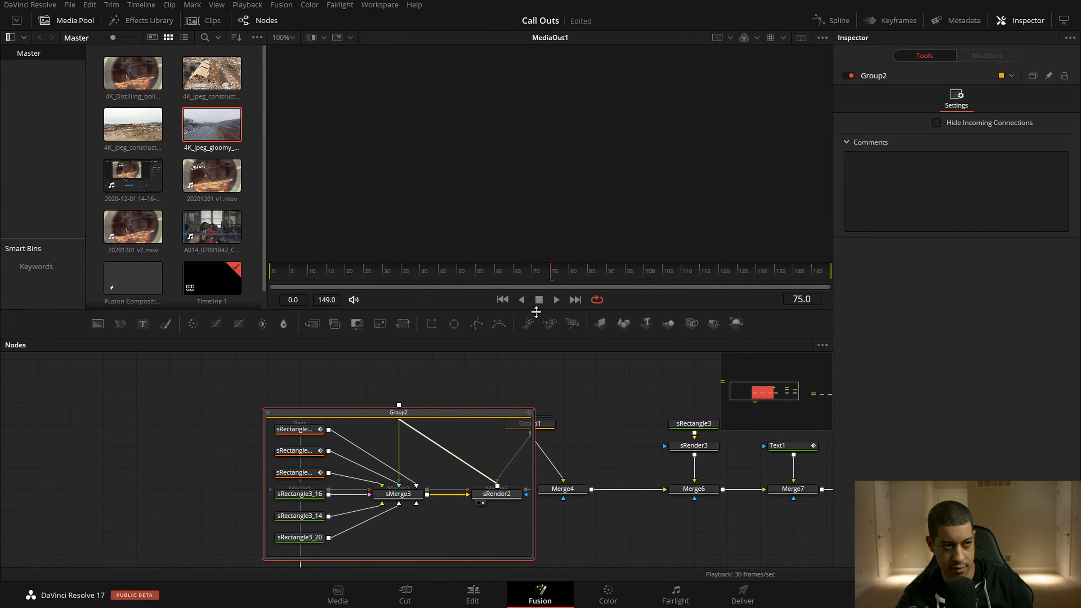
mouse_move(549, 272)
left_mouse_down()
mouse_move(445, 272)
mouse_move(544, 269)
left_mouse_up()
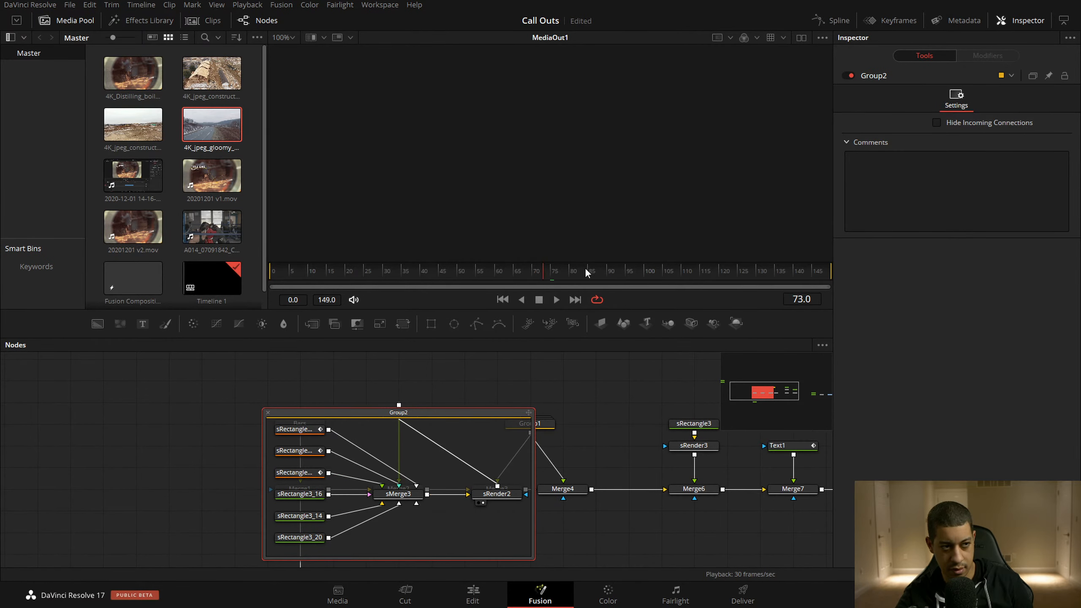
double_click(488, 412)
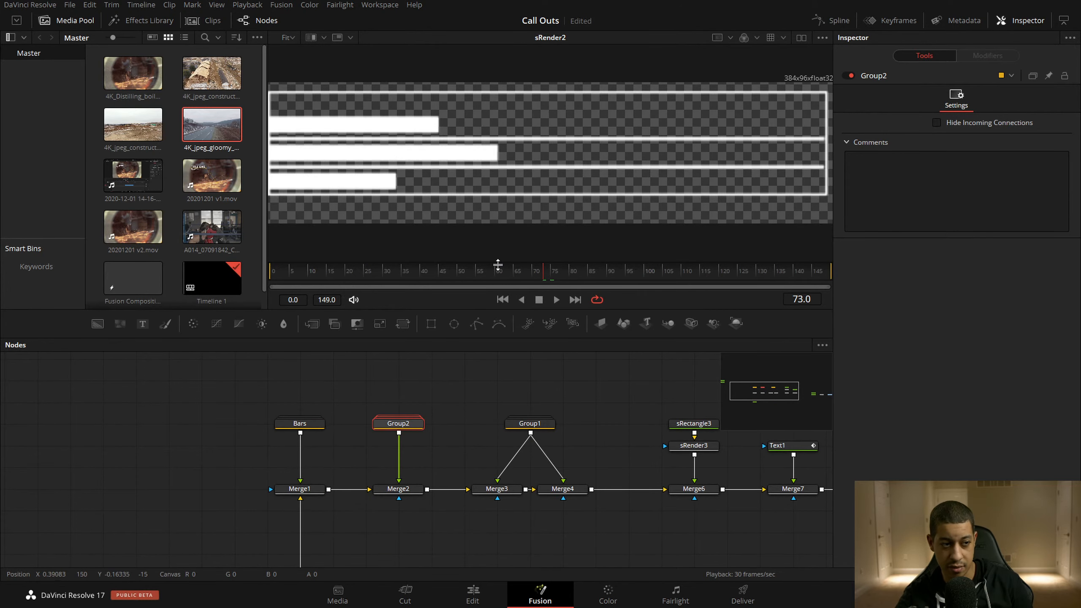
Expand Group1, show its sRender1 output in the viewer at frame 87, and collapse the group
double_click(530, 424)
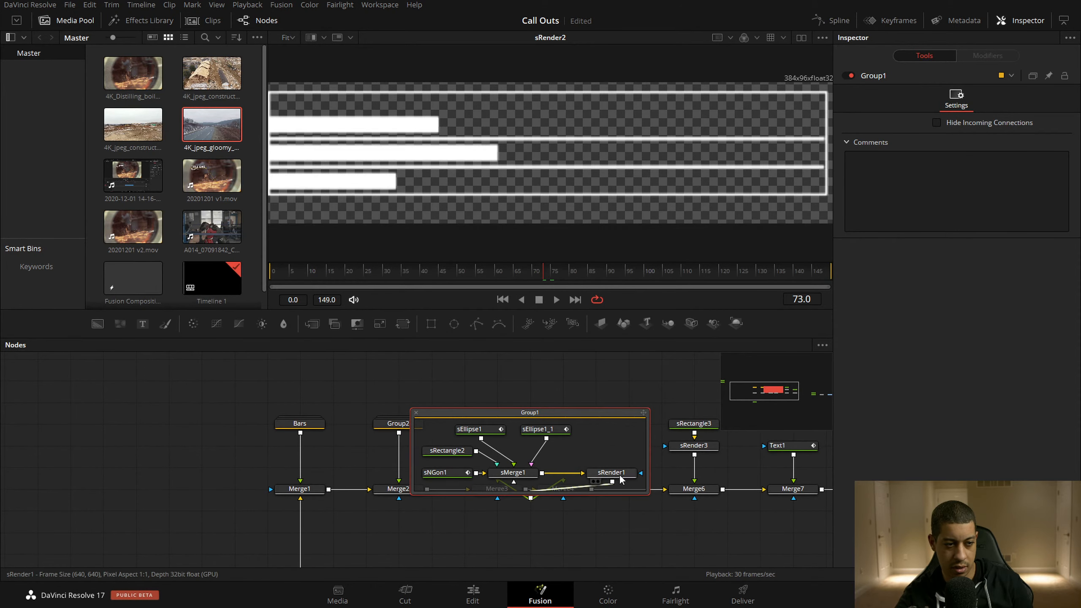
left_click_drag(619, 475, 549, 152)
left_click_drag(517, 273, 596, 294)
double_click(577, 411)
Follow the node chain to its end and show MediaOut1 in the viewer again
left_click_drag(659, 461, 296, 374)
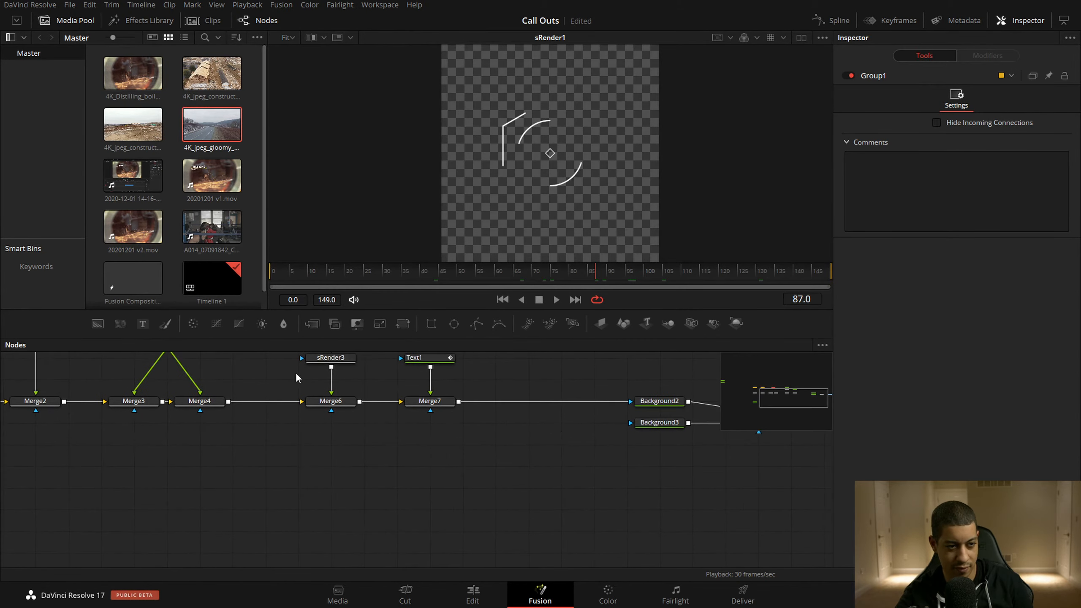
left_click_drag(561, 414, 344, 461)
left_click_drag(640, 469, 443, 139)
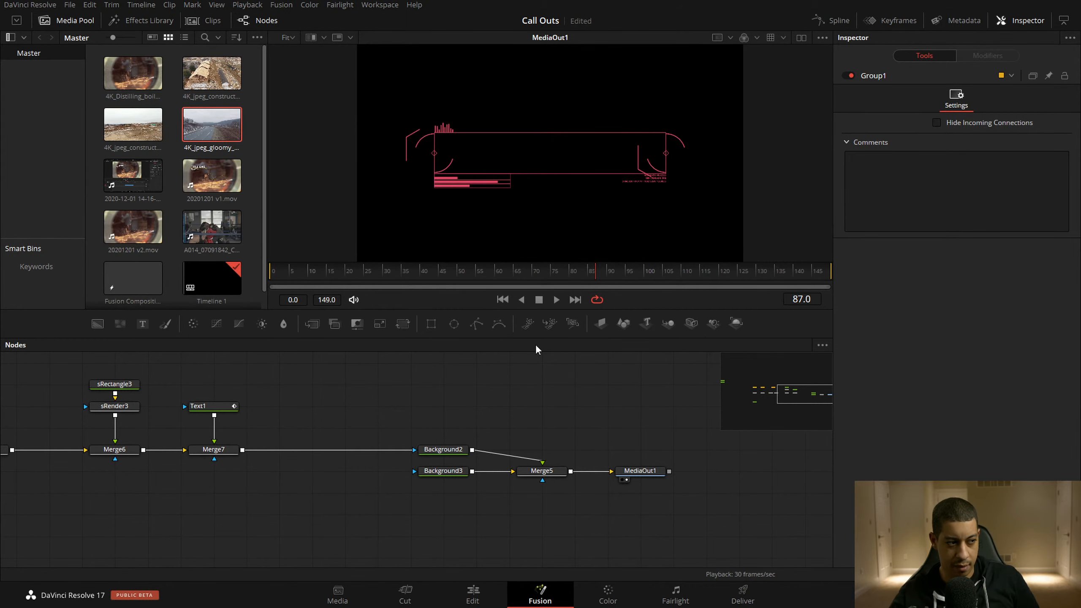
left_click(414, 4)
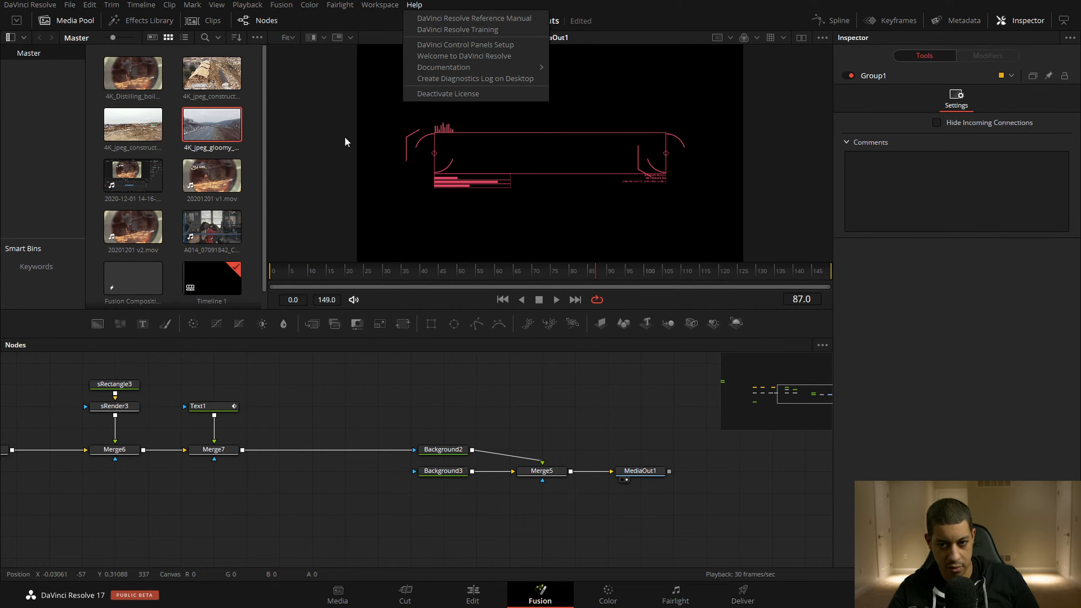
left_click(326, 392)
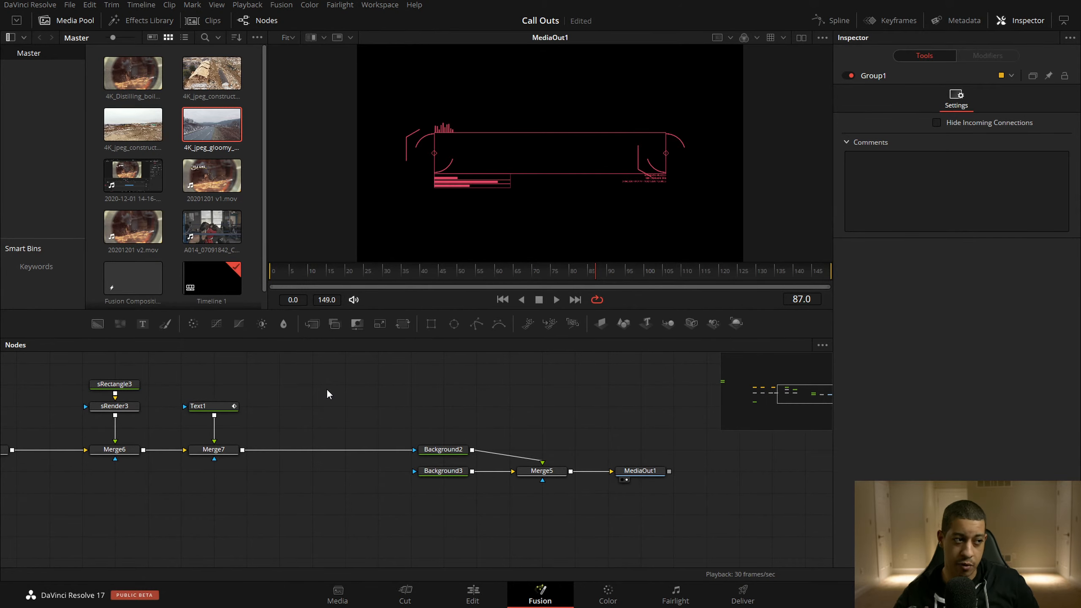
Add a Text node above Background2 in the node graph
left_click_drag(142, 324, 437, 411)
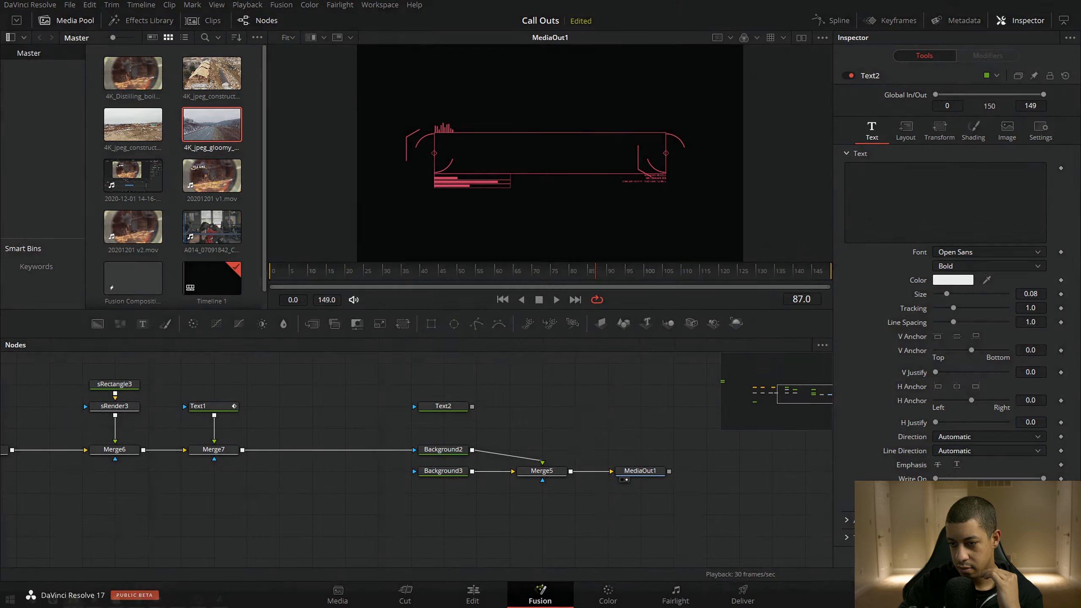
Switch to the browser window with the Filmtools Grip Clamps & Clips page
key("super+d")
key("super+d")
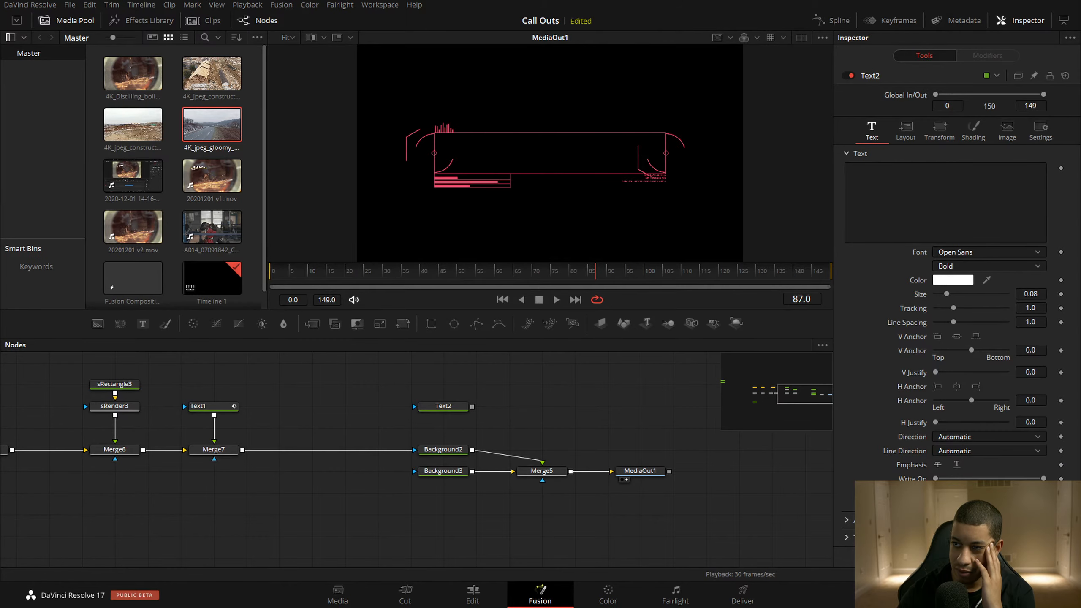
key("alt+Tab")
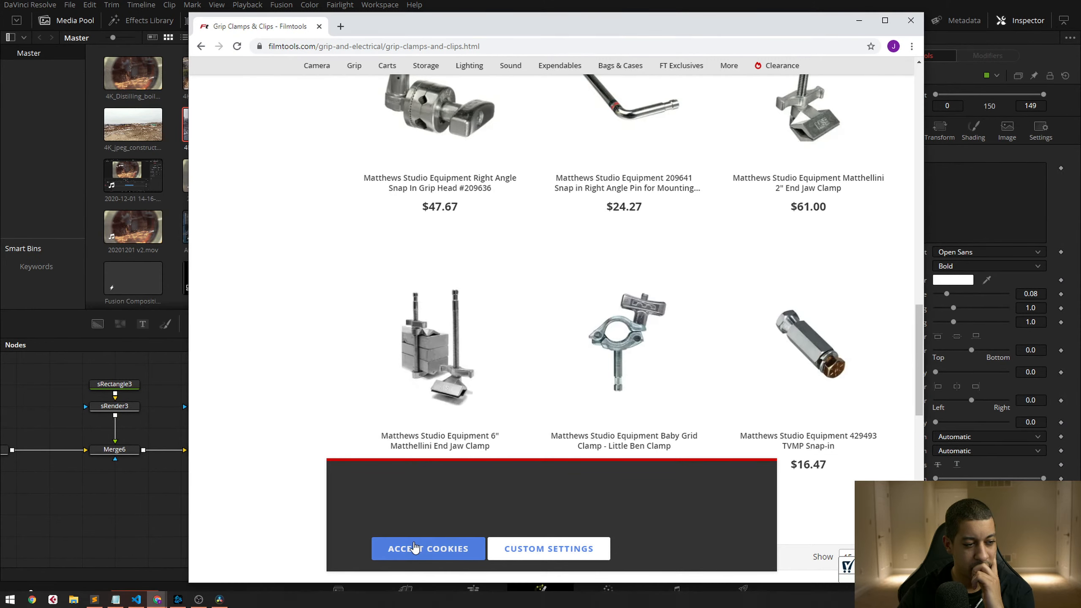
Accept the site's cookies and look through page 2 of the grip clamps and clips listing
left_click(416, 553)
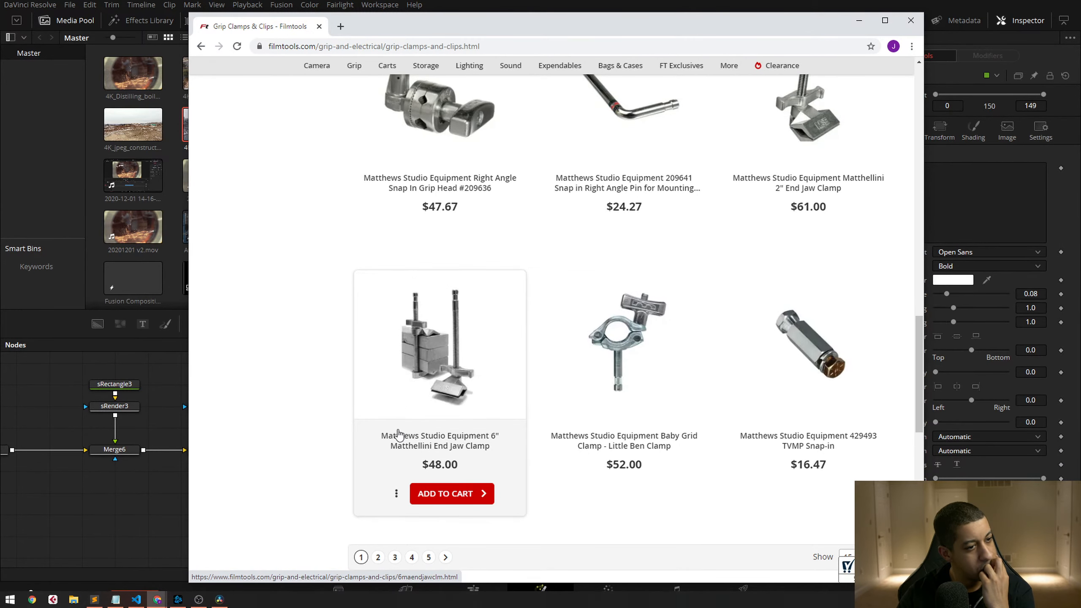
left_click(379, 558)
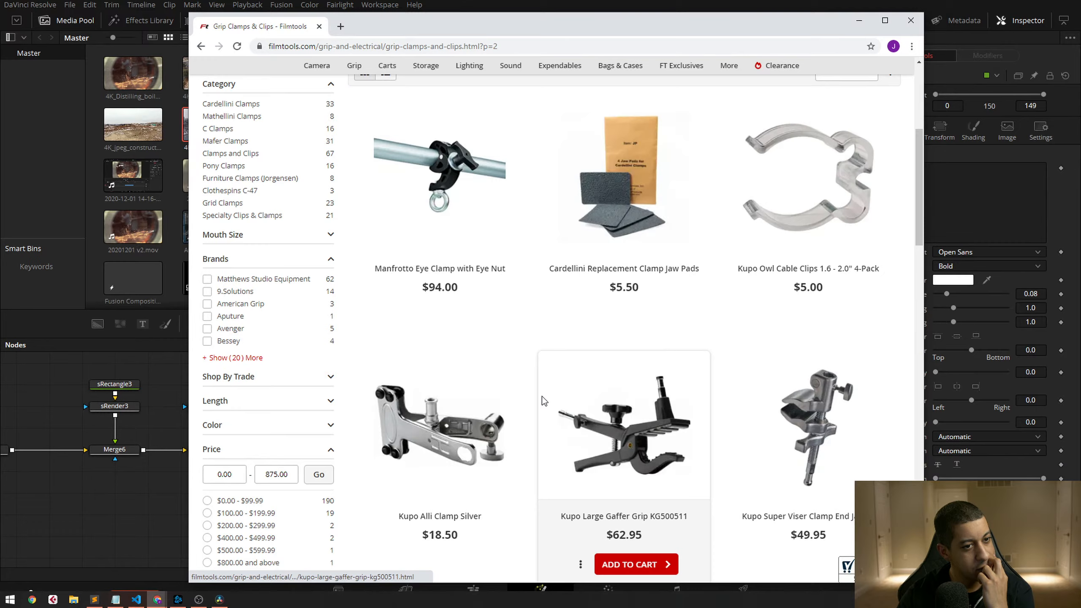
scroll(543, 402, "down", 5)
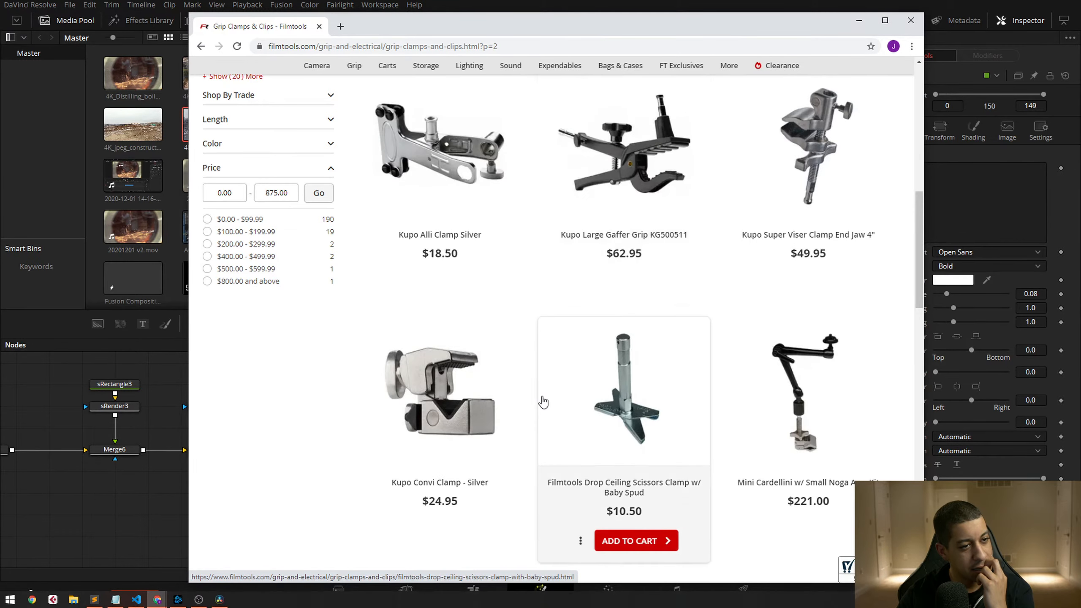
scroll(544, 401, "down", 5)
scroll(544, 402, "down", 3)
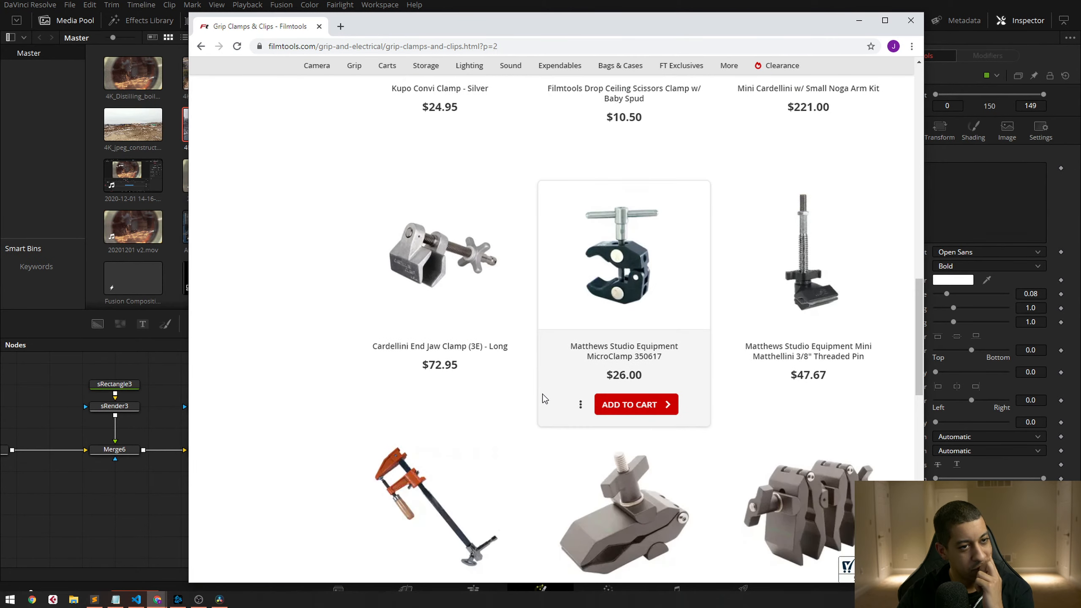
scroll(543, 399, "down", 9)
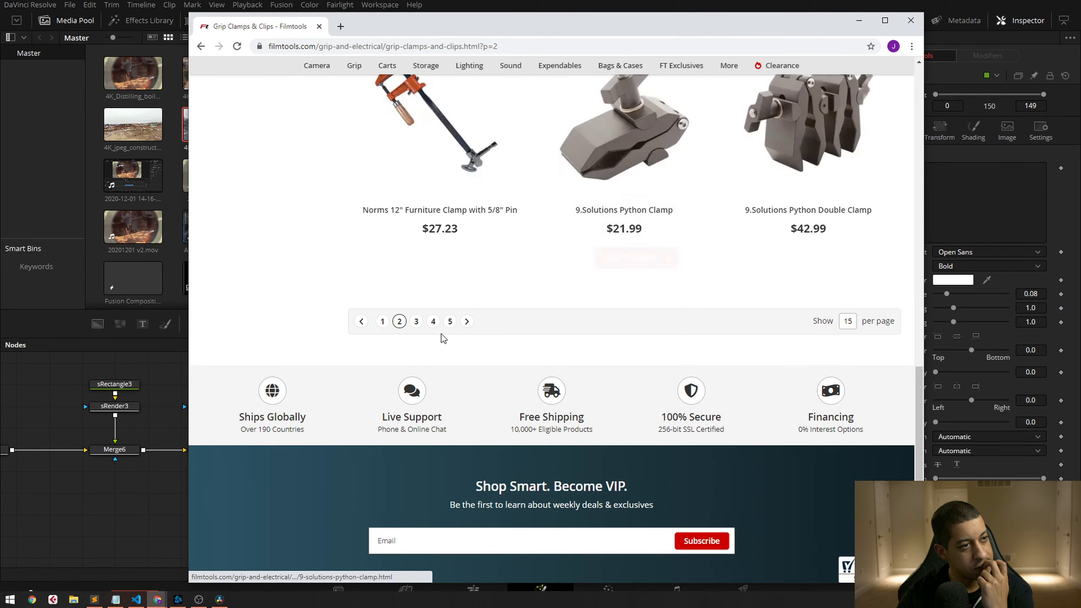
Open page 3 of the grip clamps listing and look through its products
left_click(415, 323)
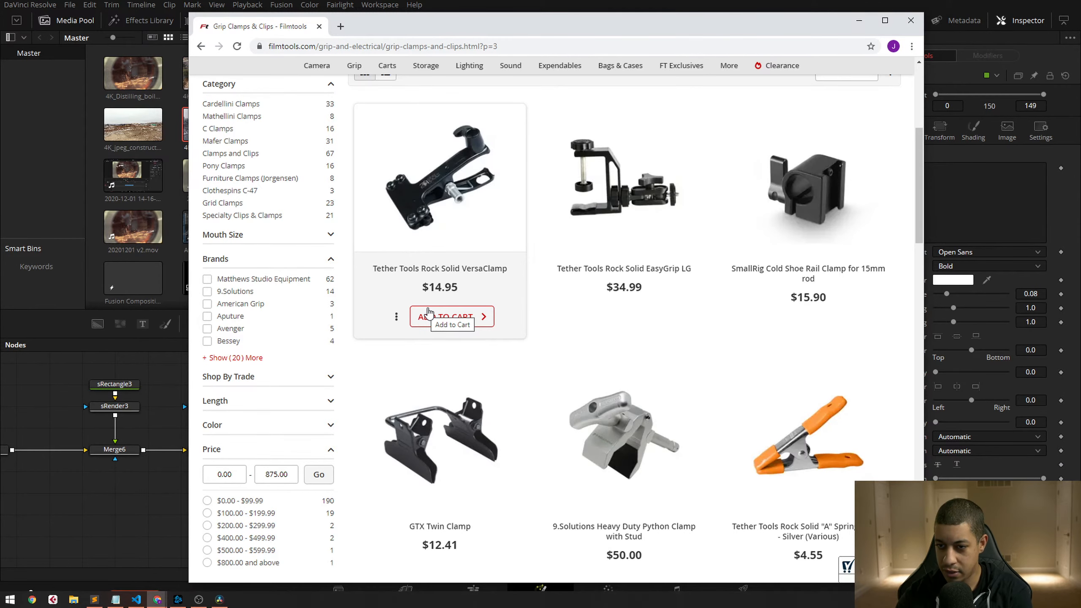
left_click(428, 314)
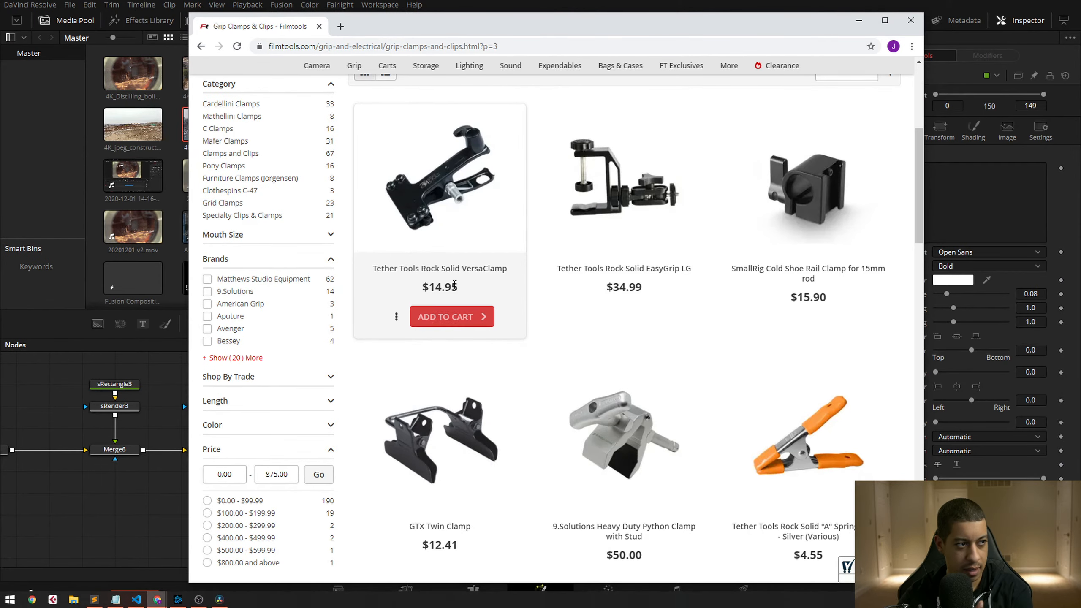
scroll(767, 343, "down", 10)
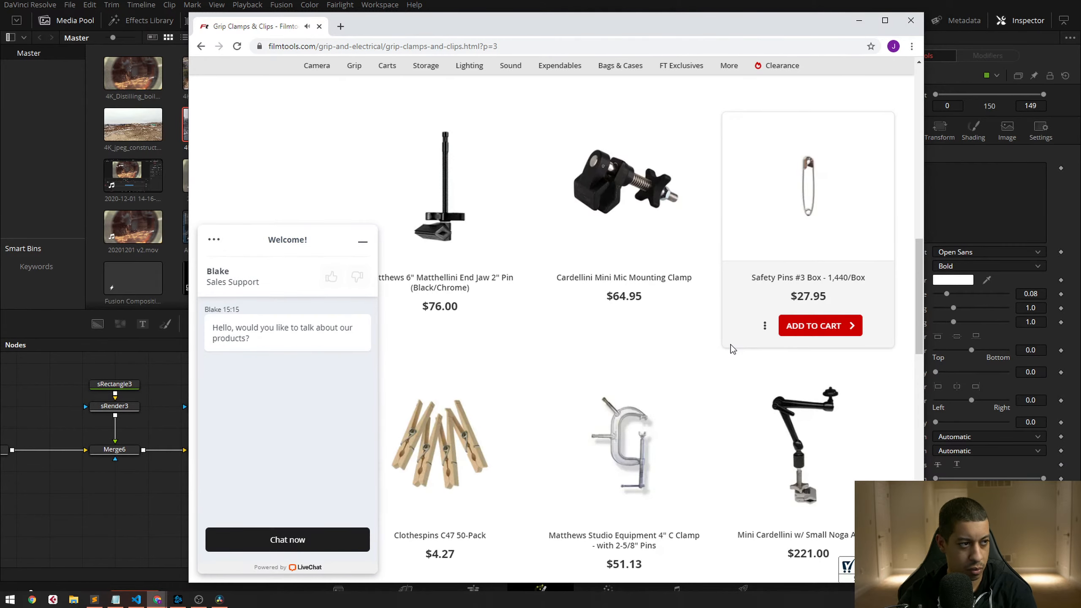
Mute the Filmtools site and minimize its live chat window
right_click(275, 27)
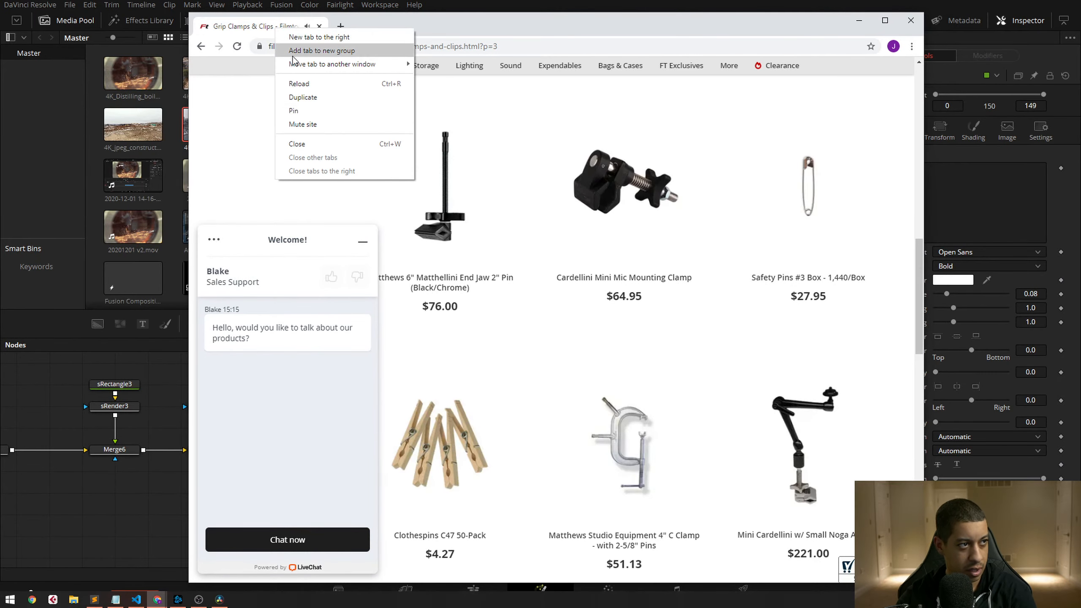
left_click(333, 134)
left_click(363, 241)
Go on to page 4 of the clamps listing and examine the products down to its end
scroll(374, 352, "down", 8)
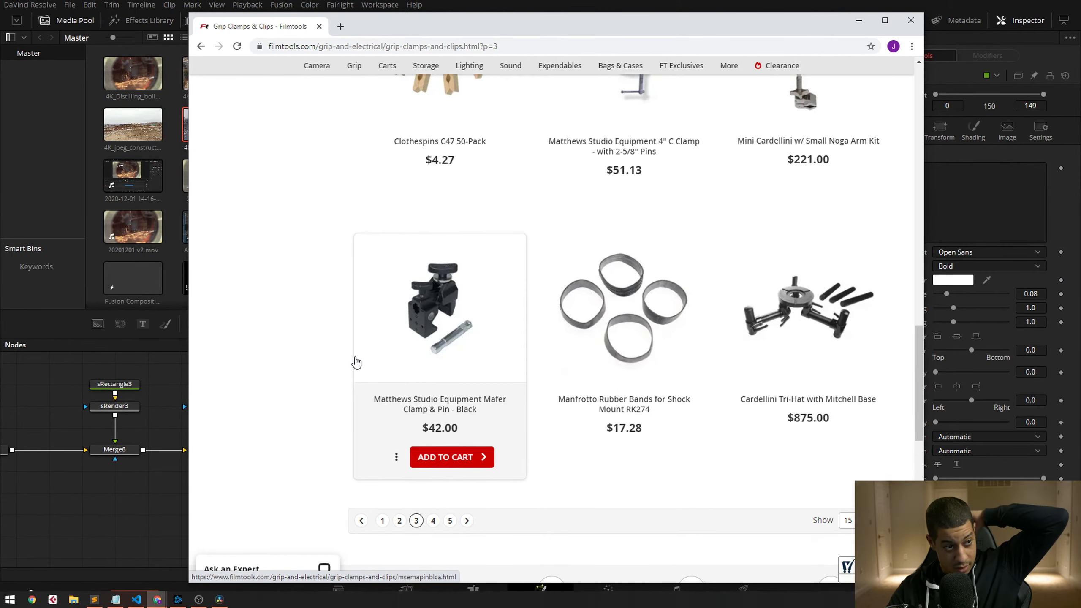
left_click(433, 521)
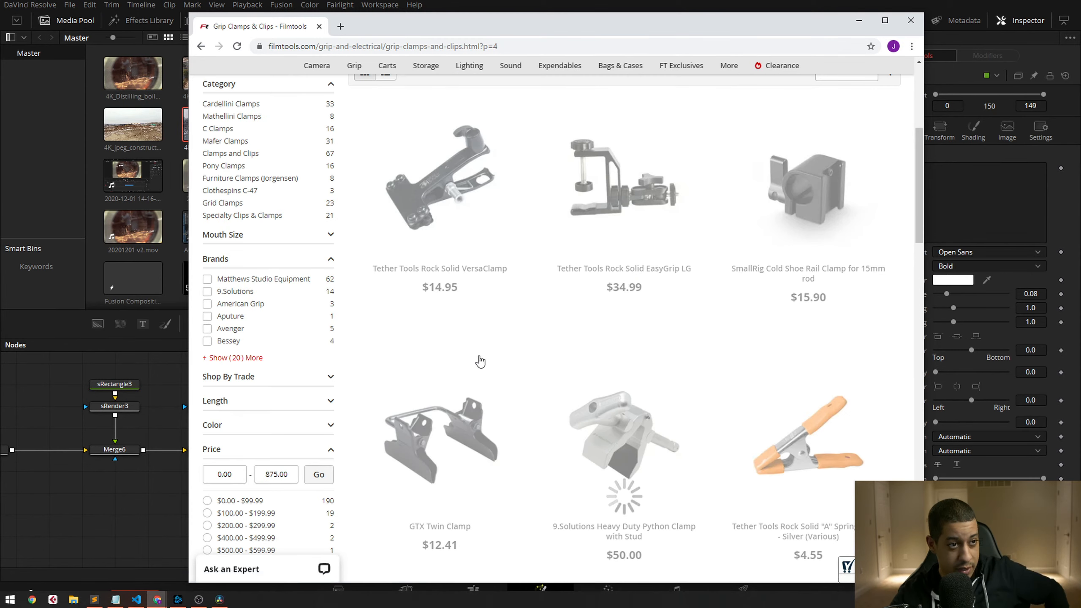
mouse_move(466, 321)
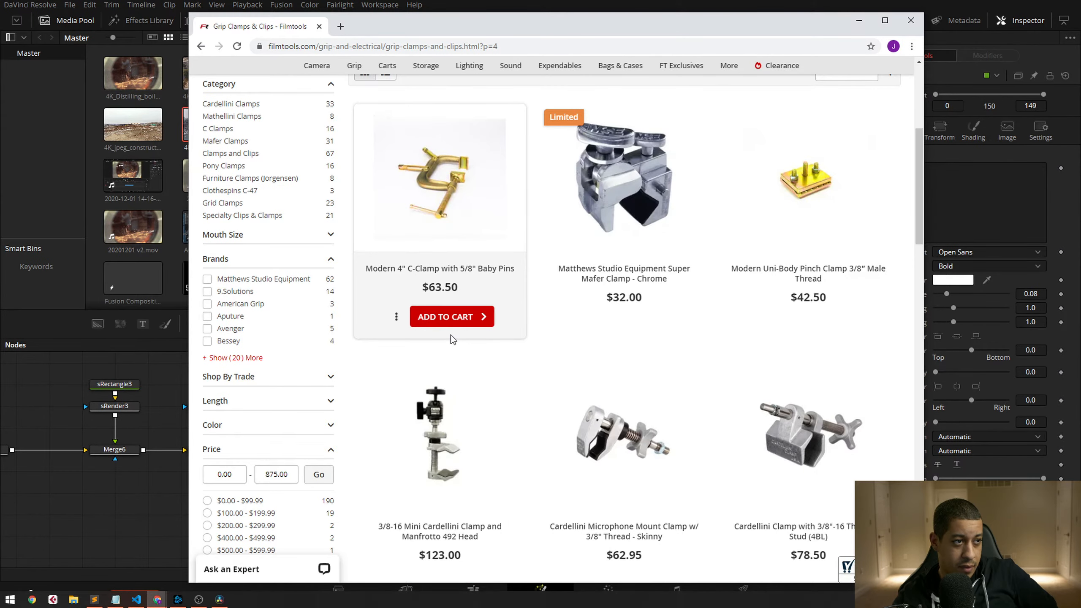
scroll(664, 357, "down", 3)
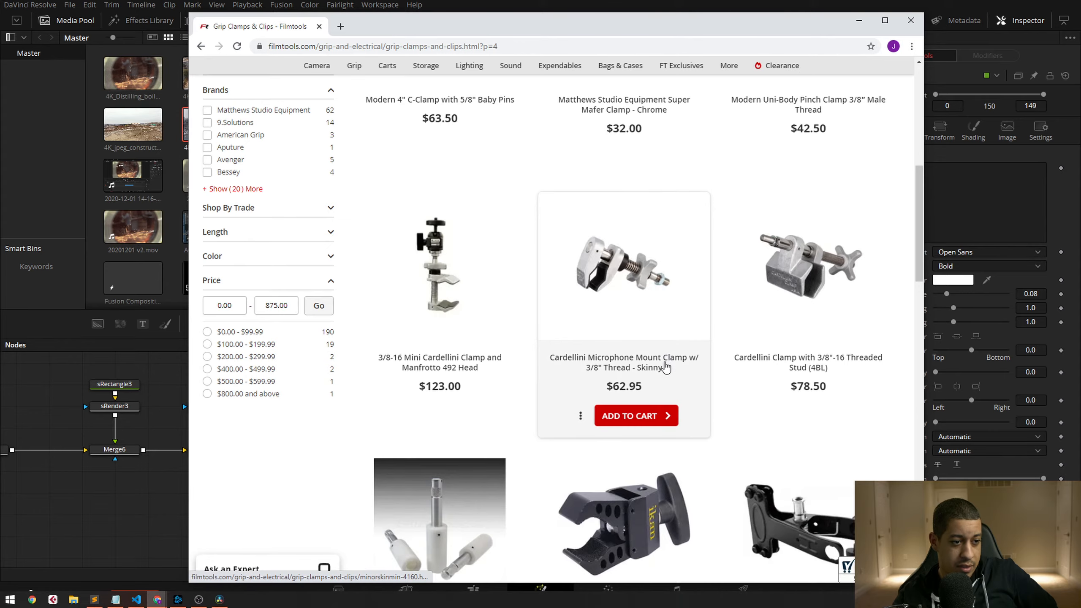
scroll(666, 367, "down", 8)
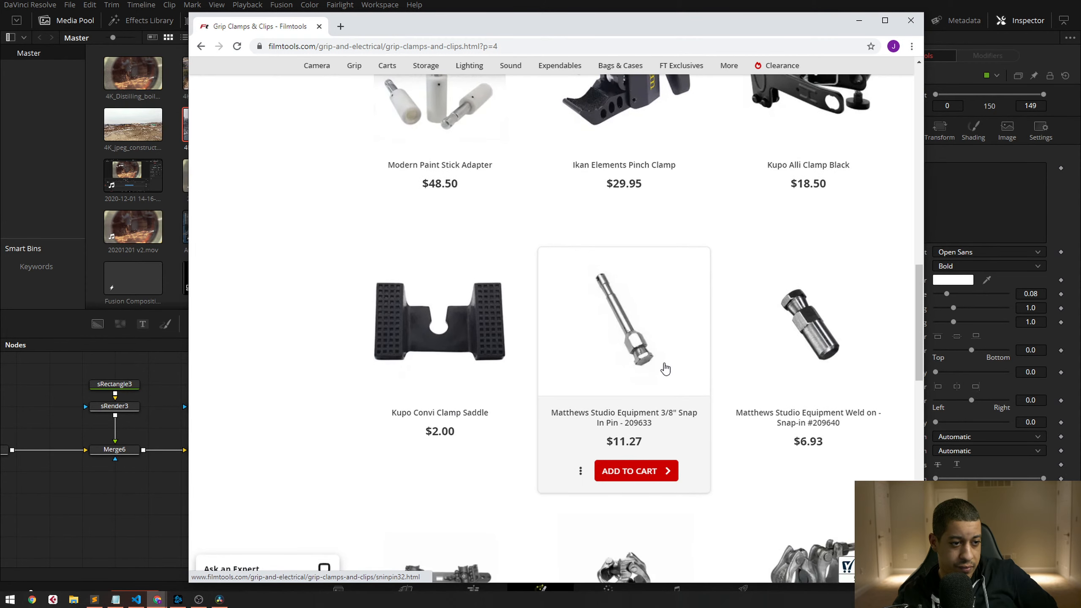
scroll(666, 369, "down", 4)
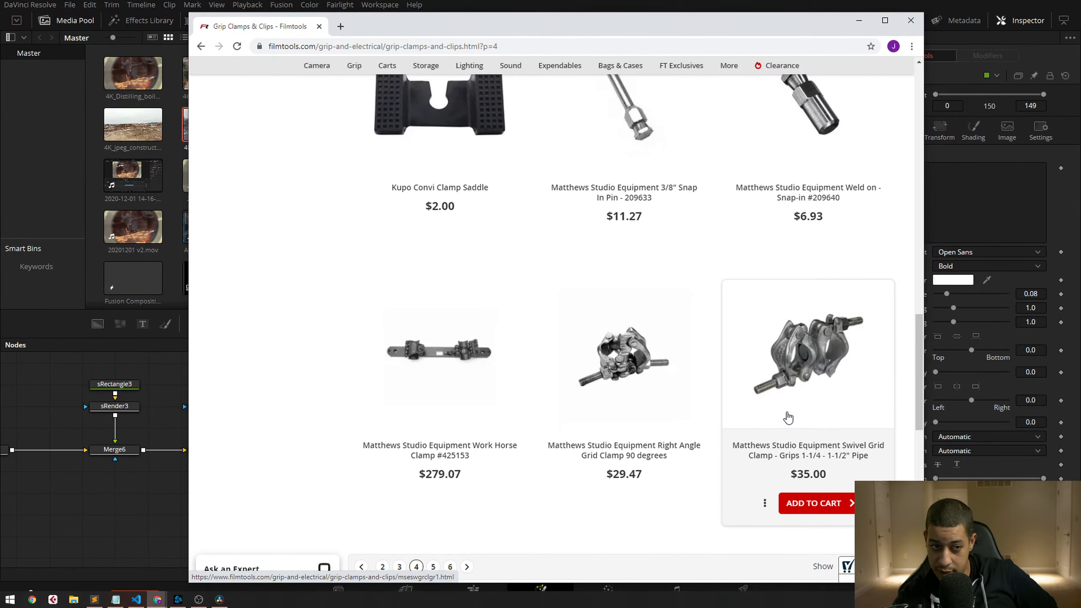
scroll(789, 418, "down", 5)
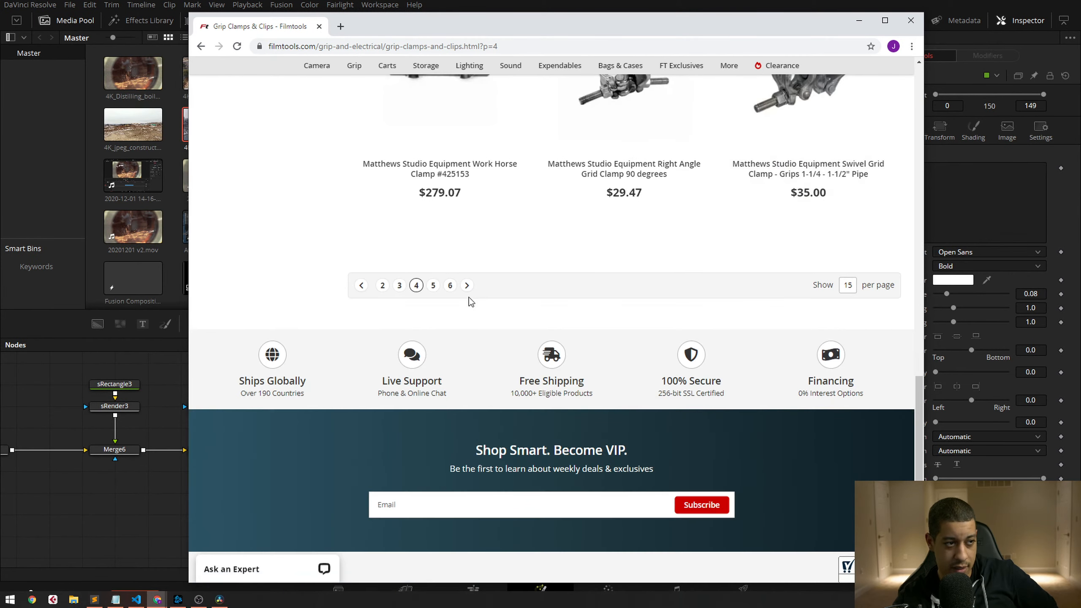
Open page 5 of the clamps listing and examine its camera and monitor mounting clamps
left_click(435, 285)
scroll(547, 282, "down", 1)
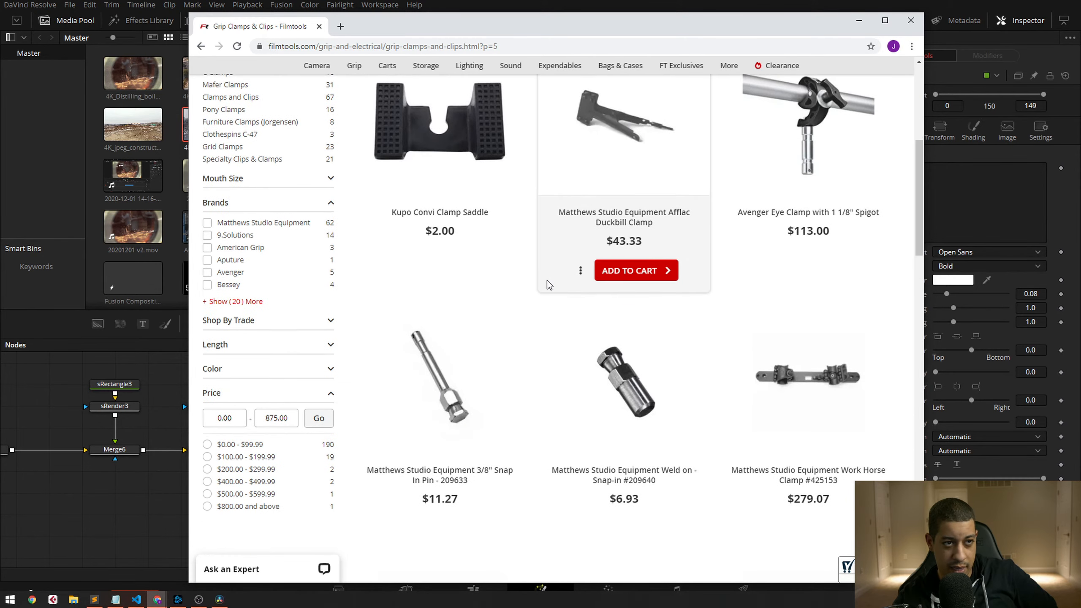
scroll(547, 284, "up", 2)
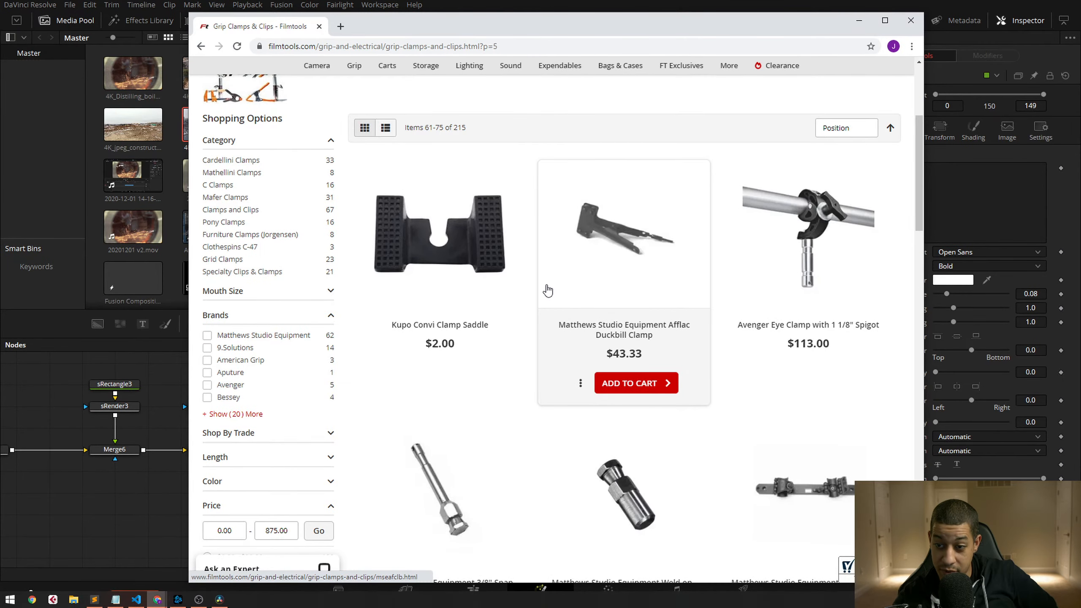
scroll(545, 294, "down", 8)
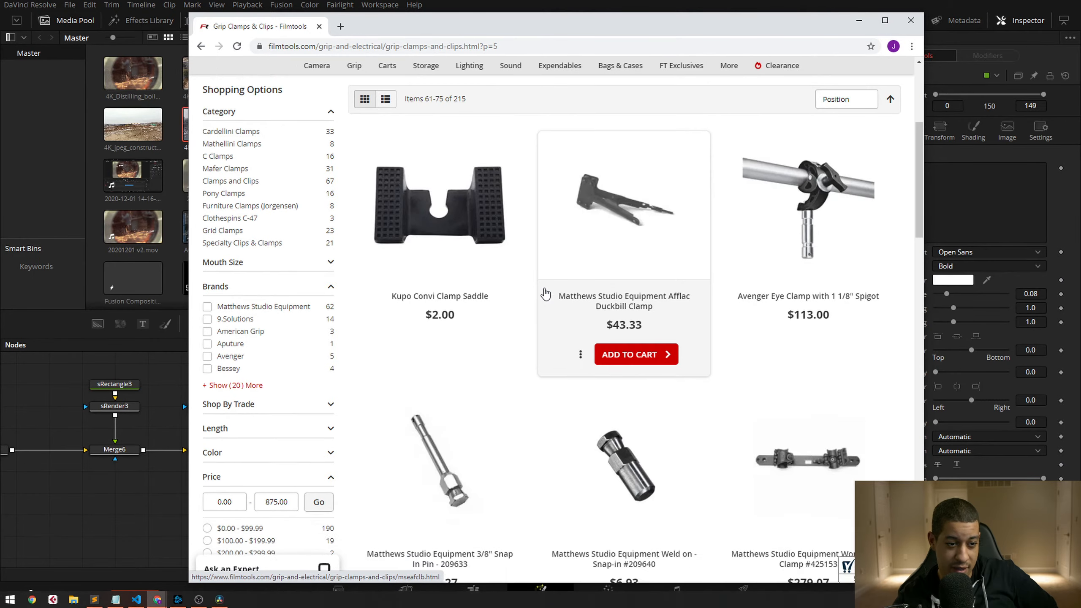
scroll(545, 293, "up", 1)
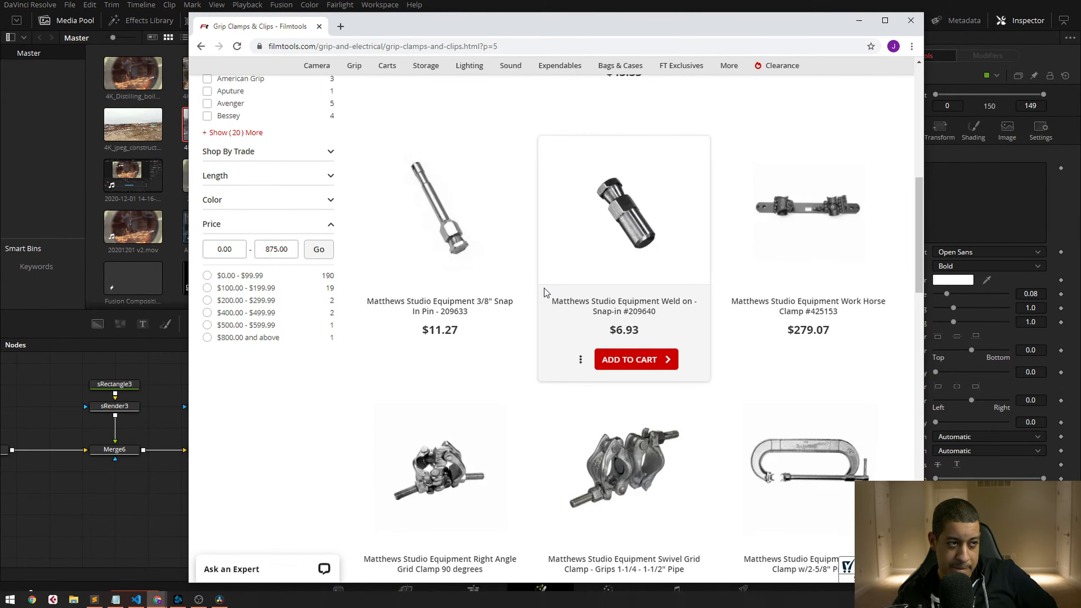
scroll(546, 293, "down", 4)
scroll(545, 293, "down", 8)
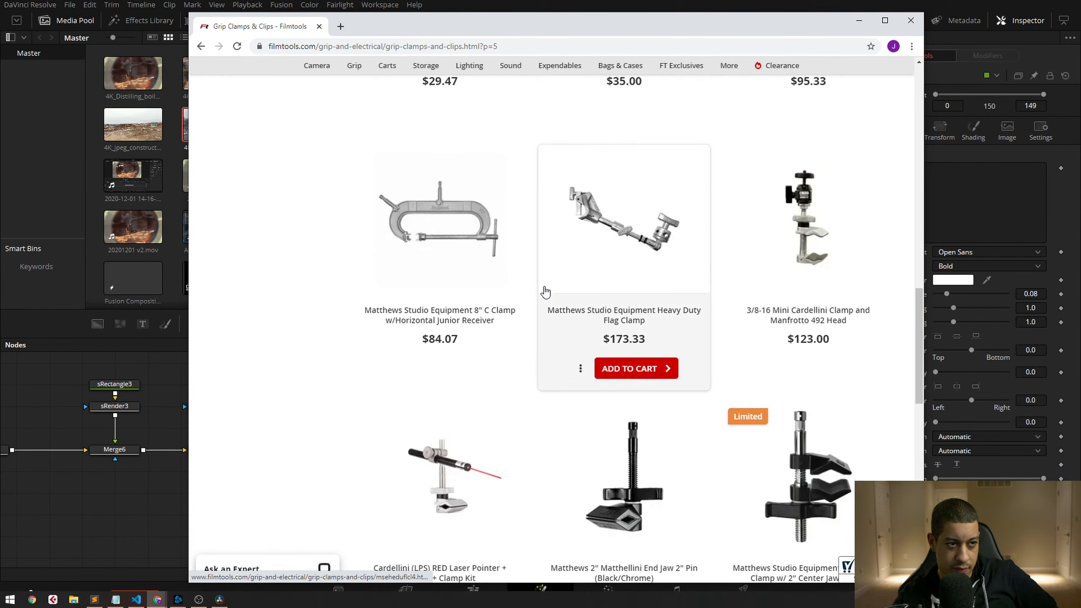
scroll(545, 294, "down", 4)
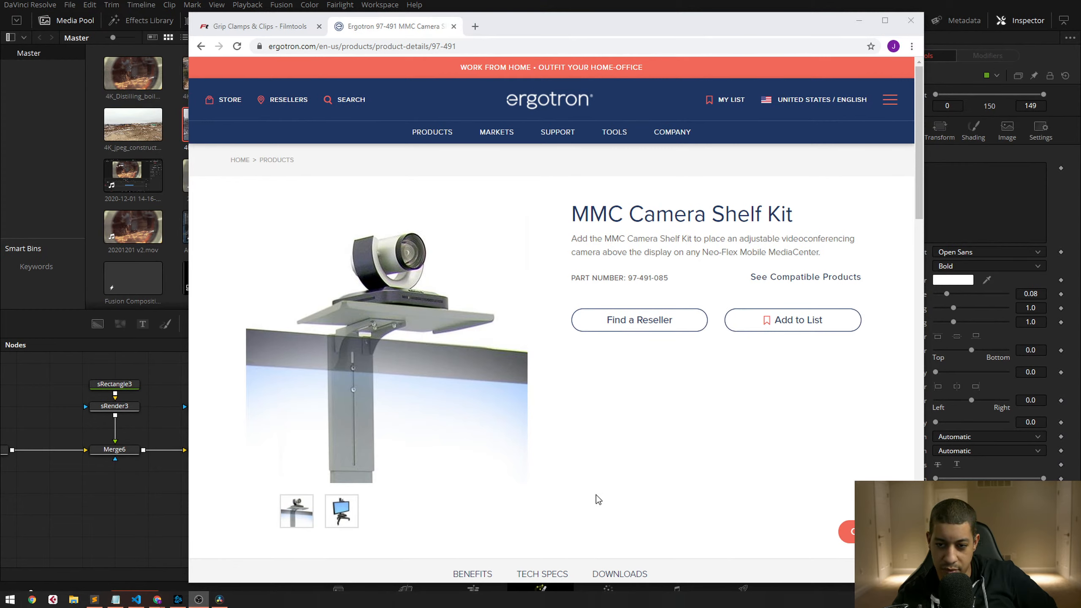
Show the tech specs of the Ergotron MMC Camera Shelf Kit and examine its weight capacity
scroll(565, 460, "down", 6)
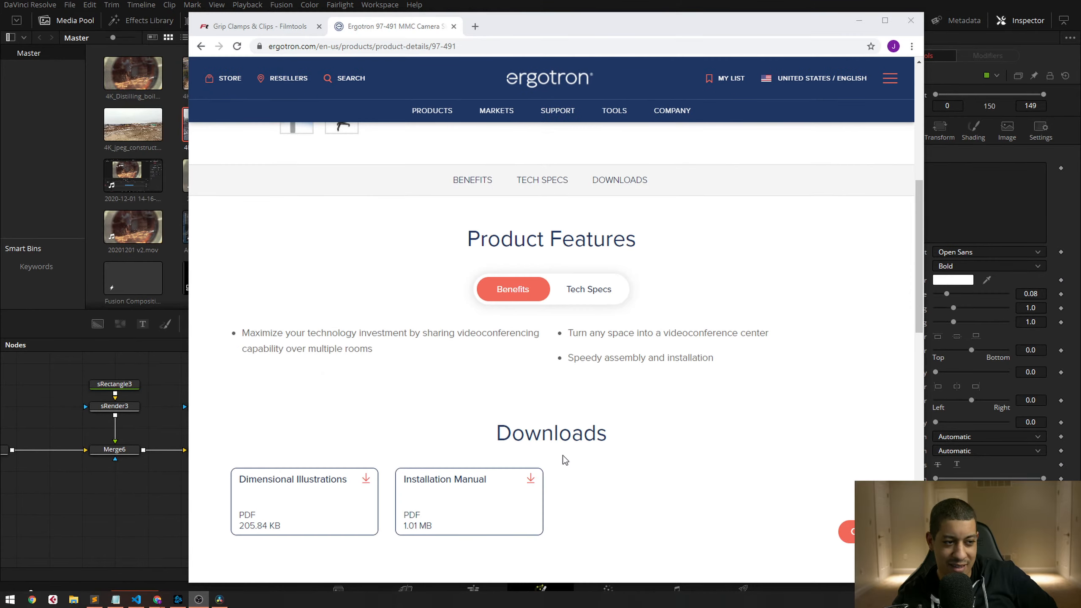
left_click(588, 294)
scroll(588, 460, "down", 4)
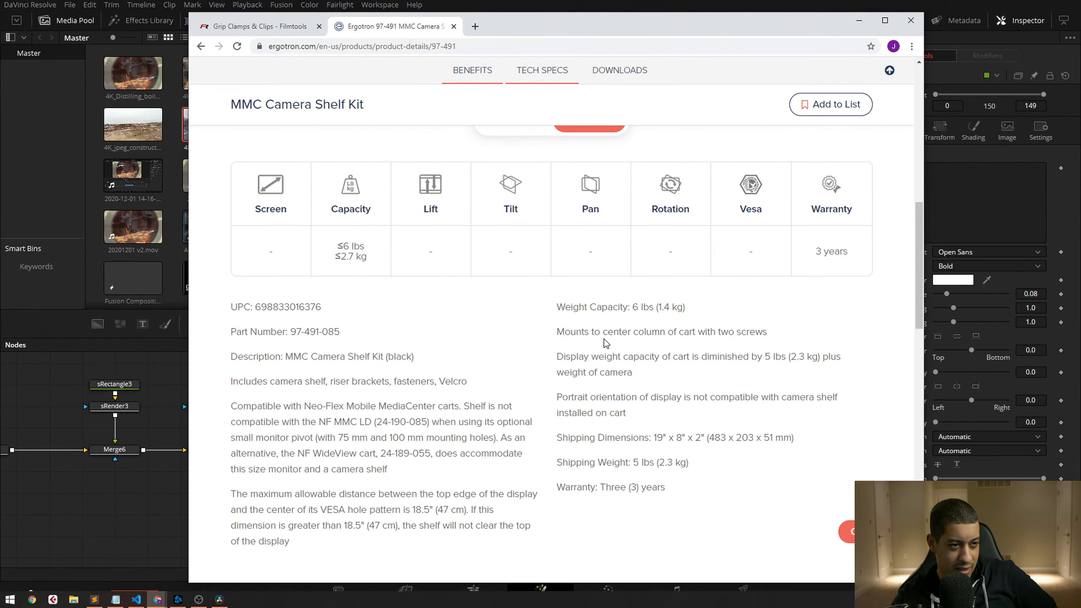
left_click_drag(571, 309, 649, 307)
left_click(639, 307)
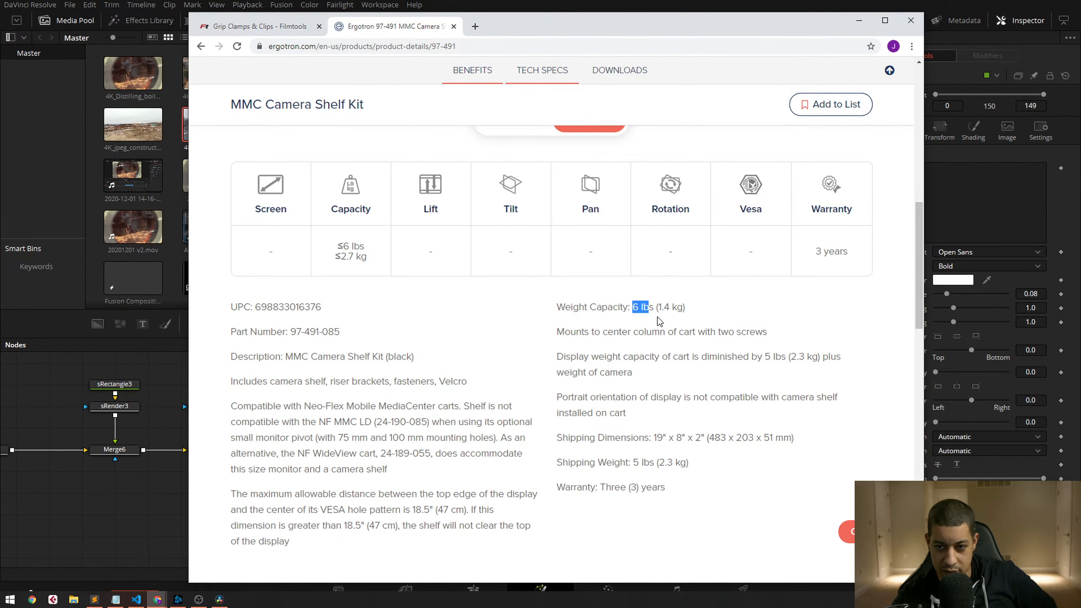
left_click(701, 322)
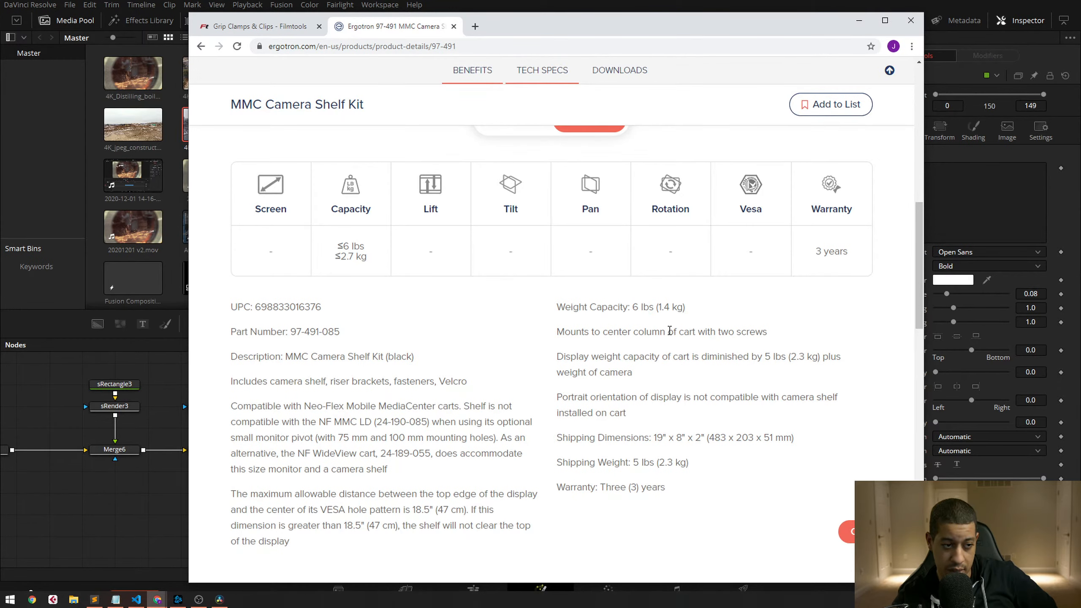
Compare the shelf close-up and full cart images of the MMC Camera Shelf Kit
scroll(677, 343, "up", 10)
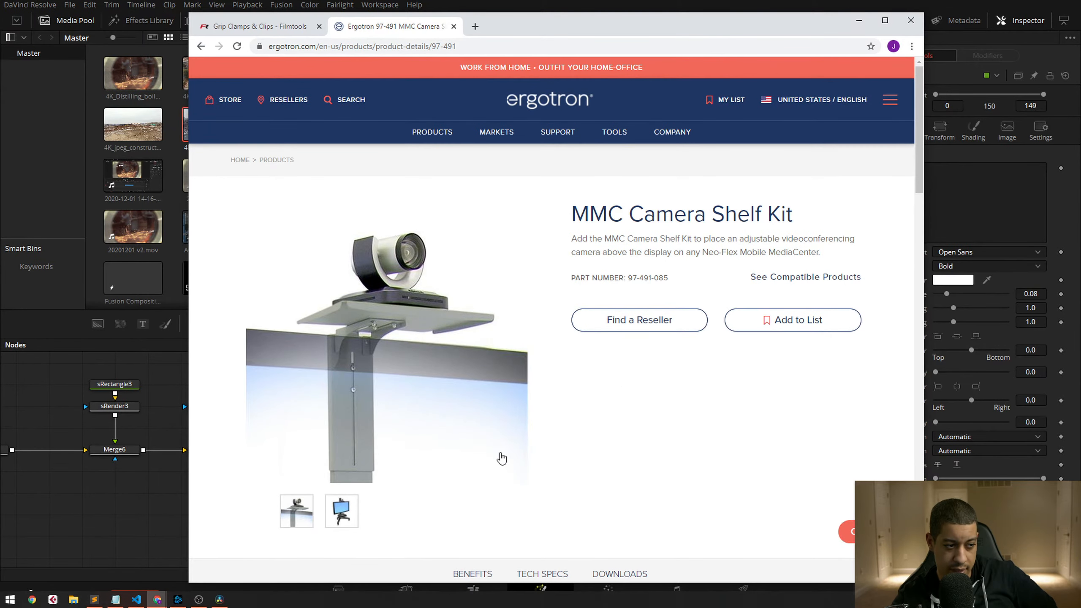
left_click(341, 517)
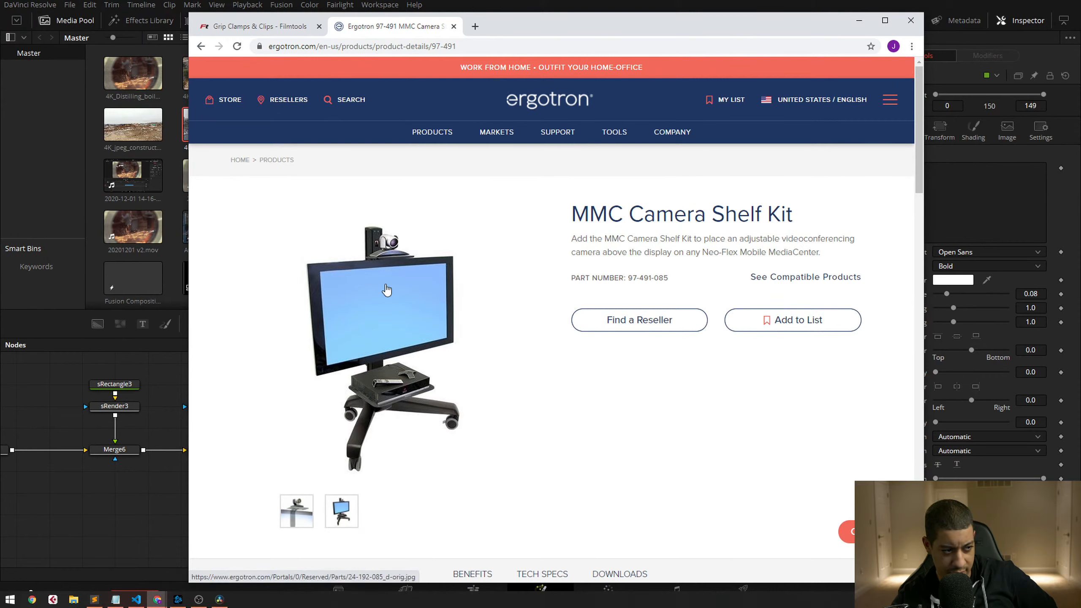
left_click(298, 514)
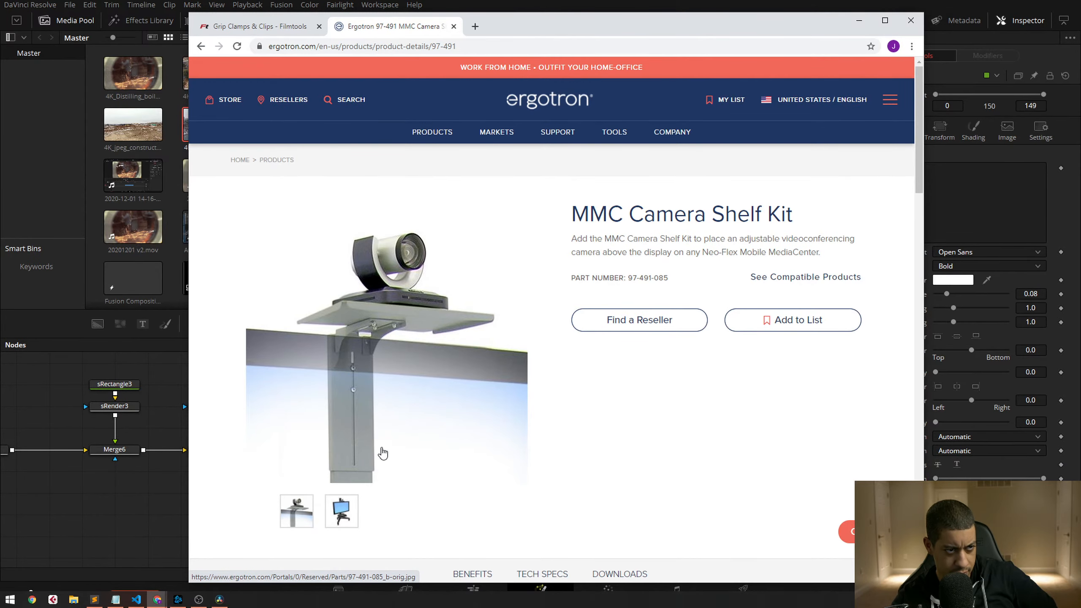
scroll(382, 454, "down", 3)
left_click(341, 406)
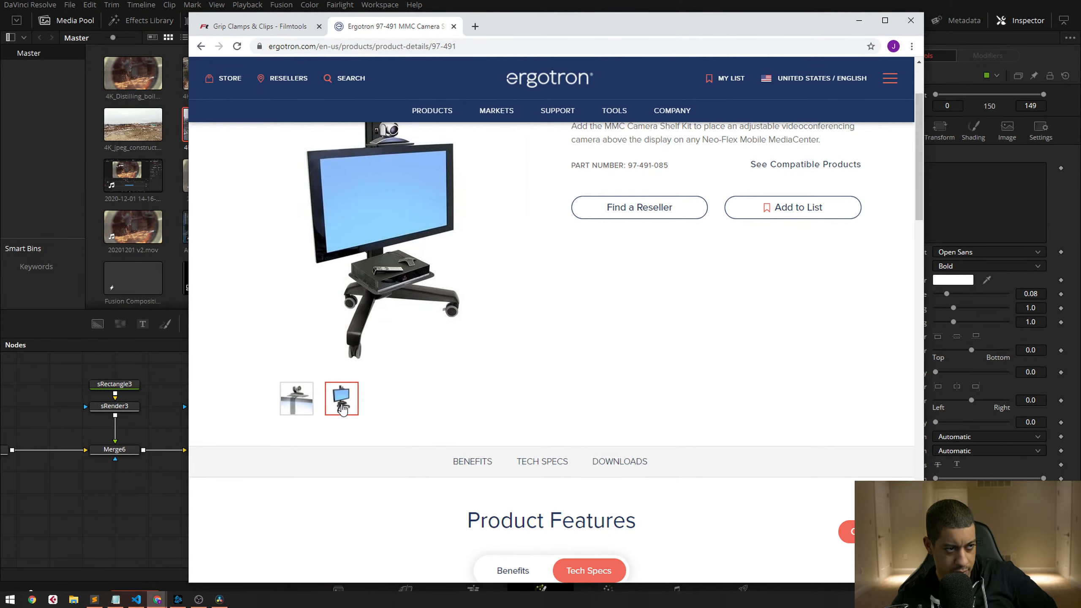
scroll(392, 418, "up", 3)
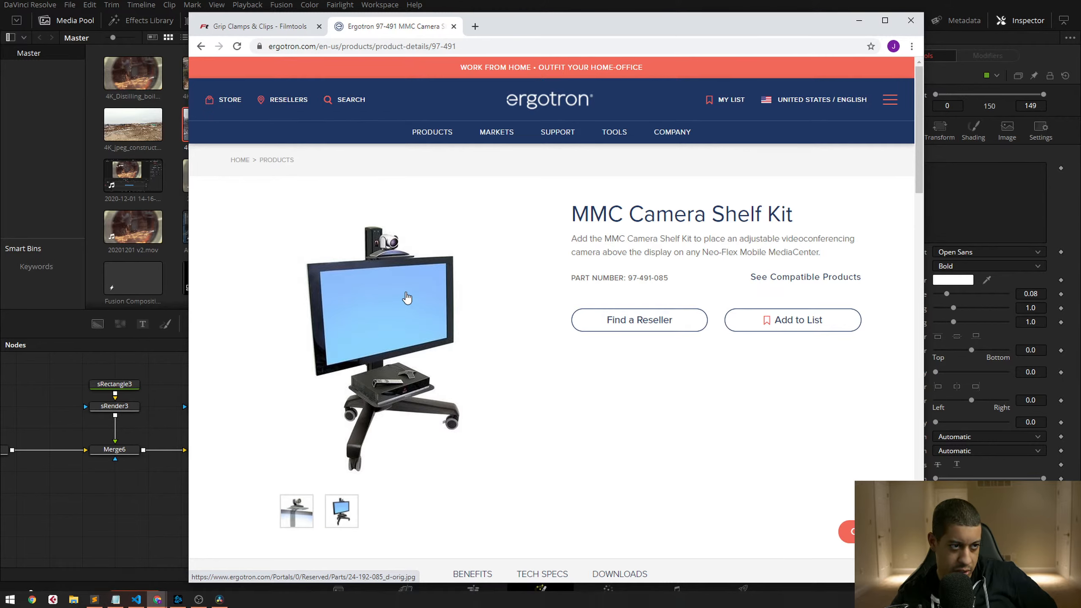
Open Ergotron's Healthcare market page and view its telehealth product categories
mouse_move(440, 140)
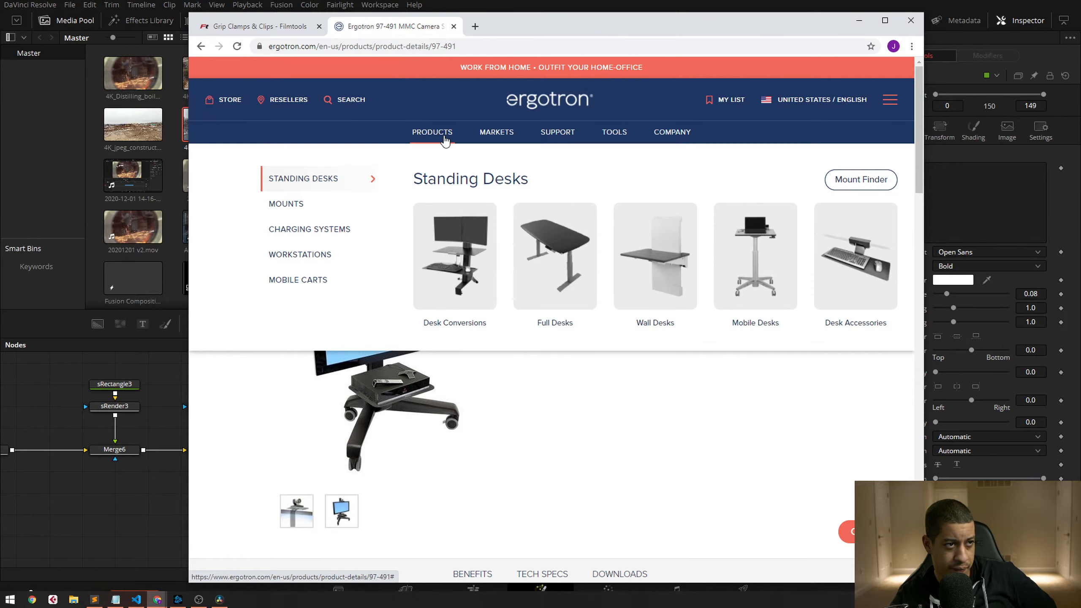
mouse_move(494, 136)
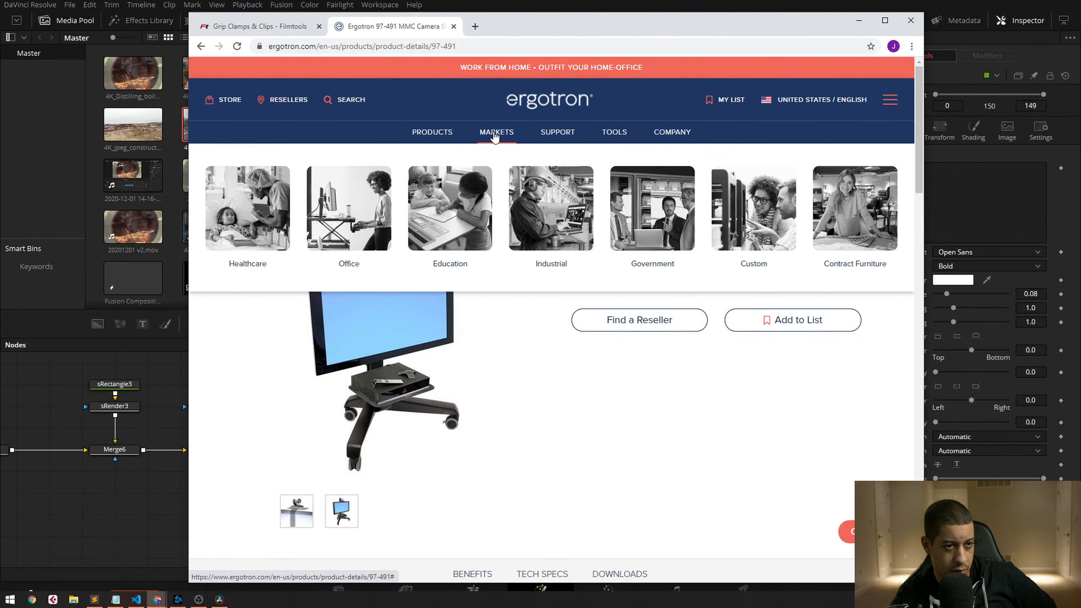
left_click(245, 247)
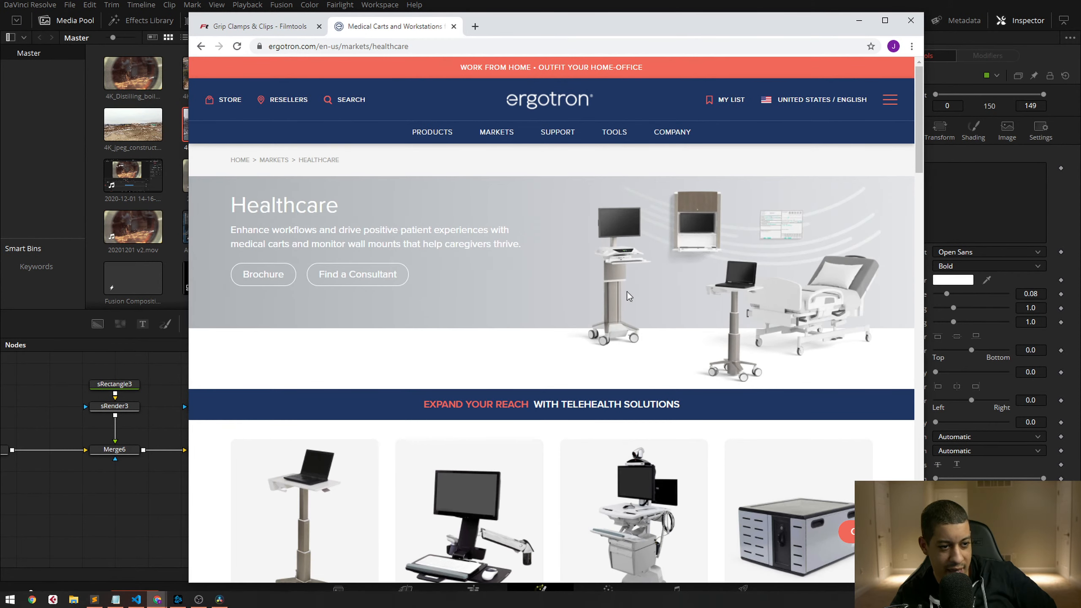
scroll(507, 410, "down", 4)
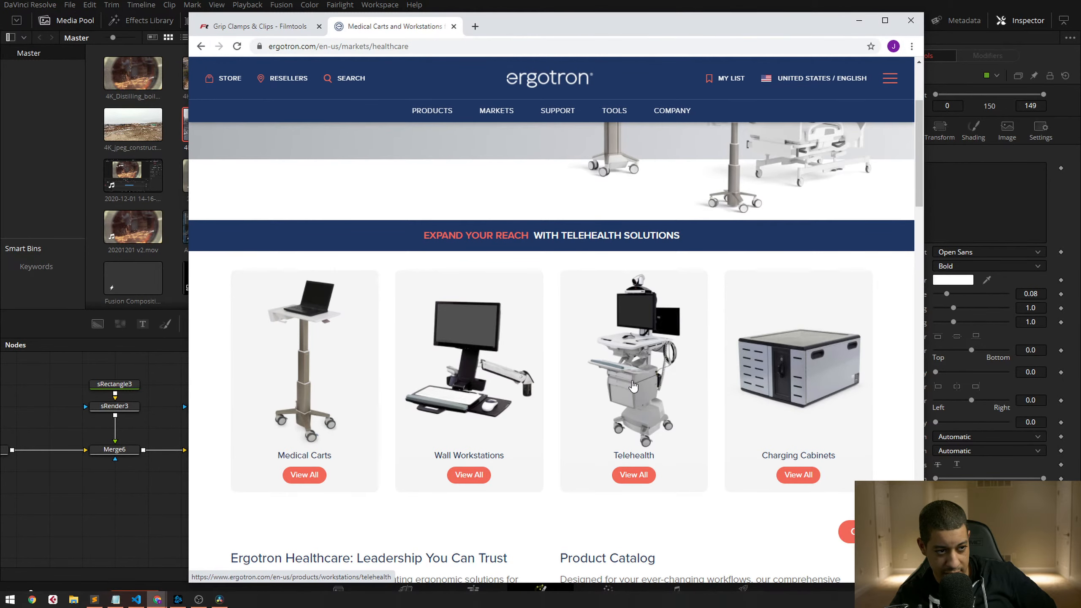
Finish viewing Ergotron's Healthcare page, return to the Filmtools clamps listing and examine the clamps on page 6
scroll(657, 363, "down", 8)
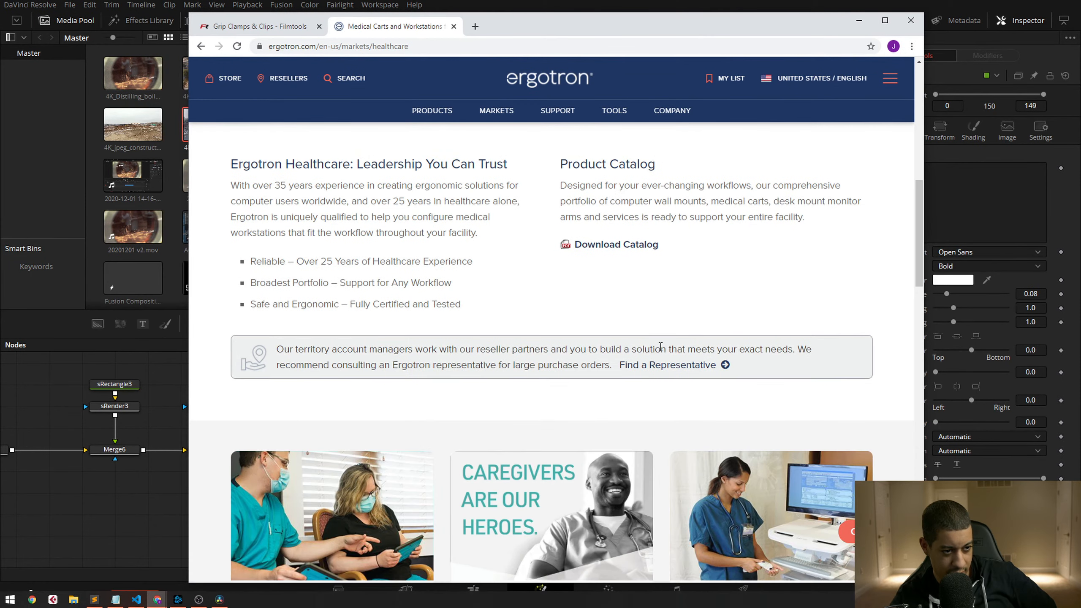
scroll(677, 374, "up", 10)
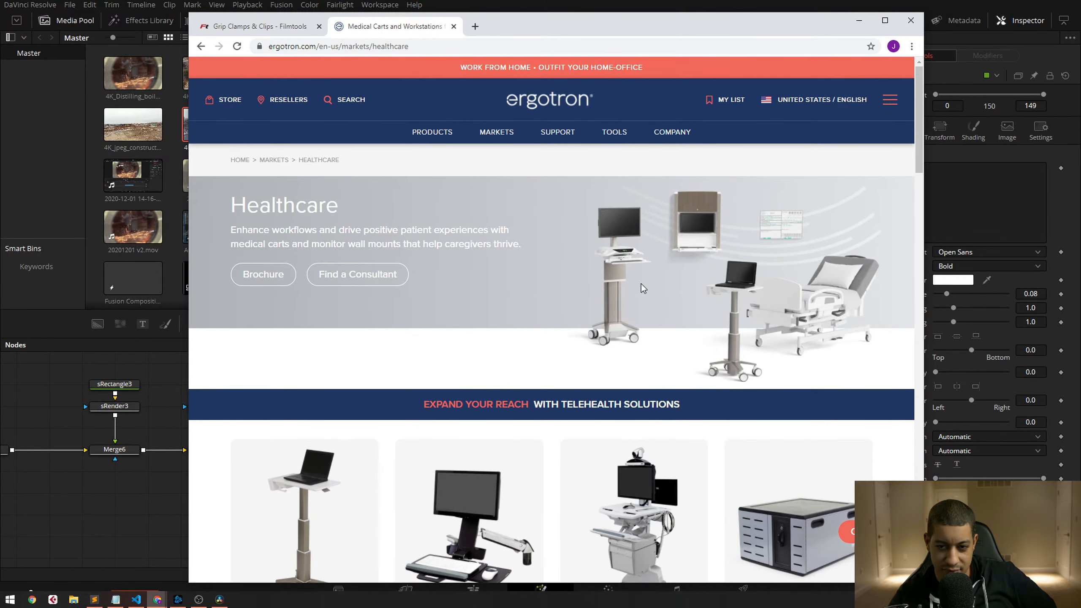
left_click(258, 26)
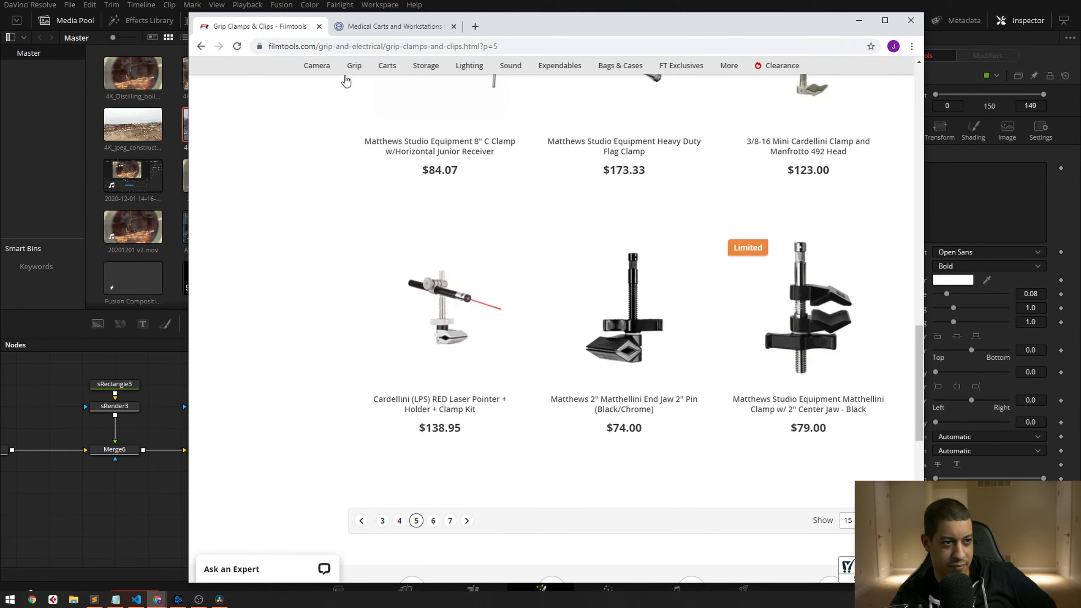
left_click(433, 520)
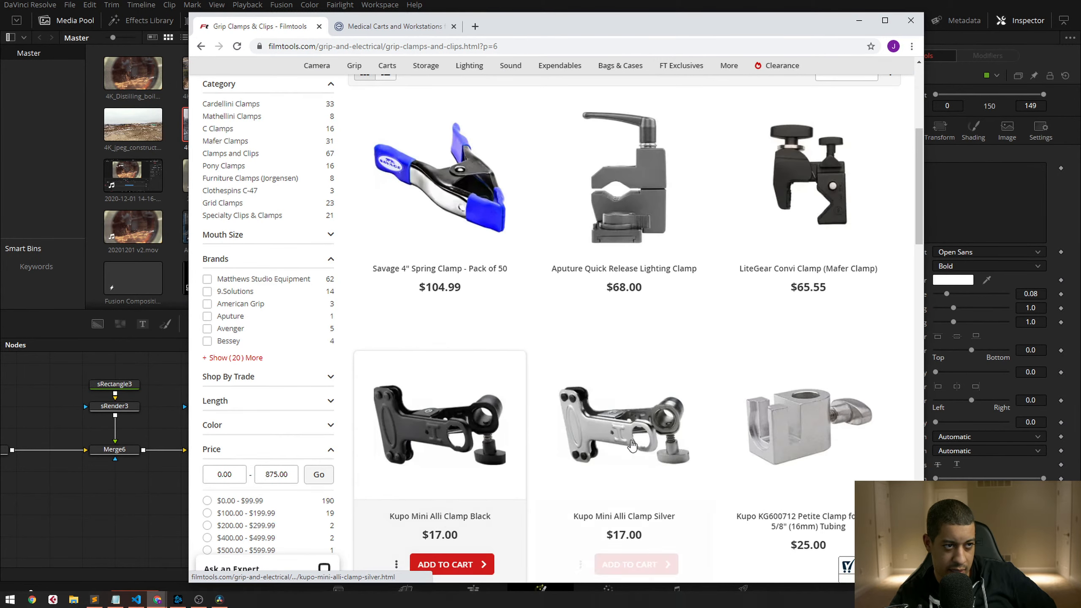
scroll(672, 433, "down", 5)
scroll(672, 434, "down", 2)
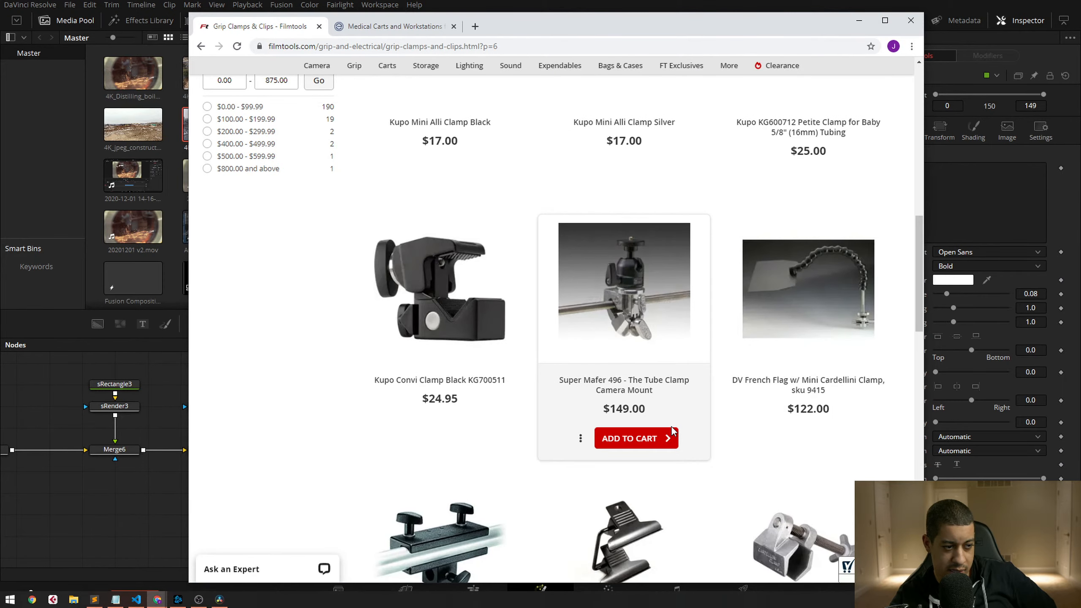
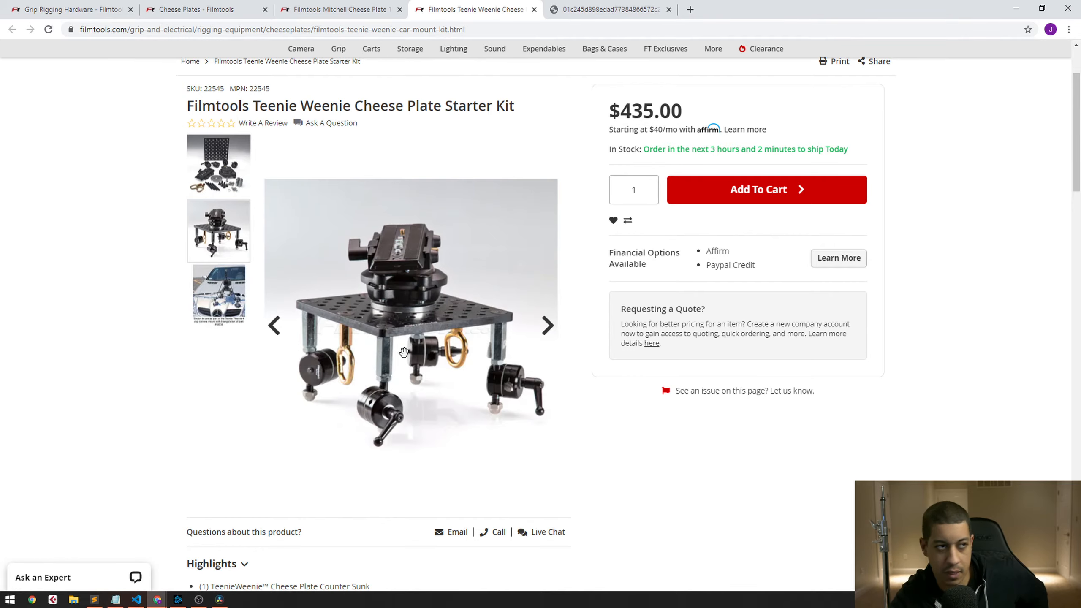
Return to the Cheese Plates listing and examine its plates, starter kits and brand filters
key("ctrl+shift+Tab")
key("ctrl+shift+Tab")
key("ctrl+Tab")
key("ctrl+shift+Tab")
scroll(625, 444, "down", 12)
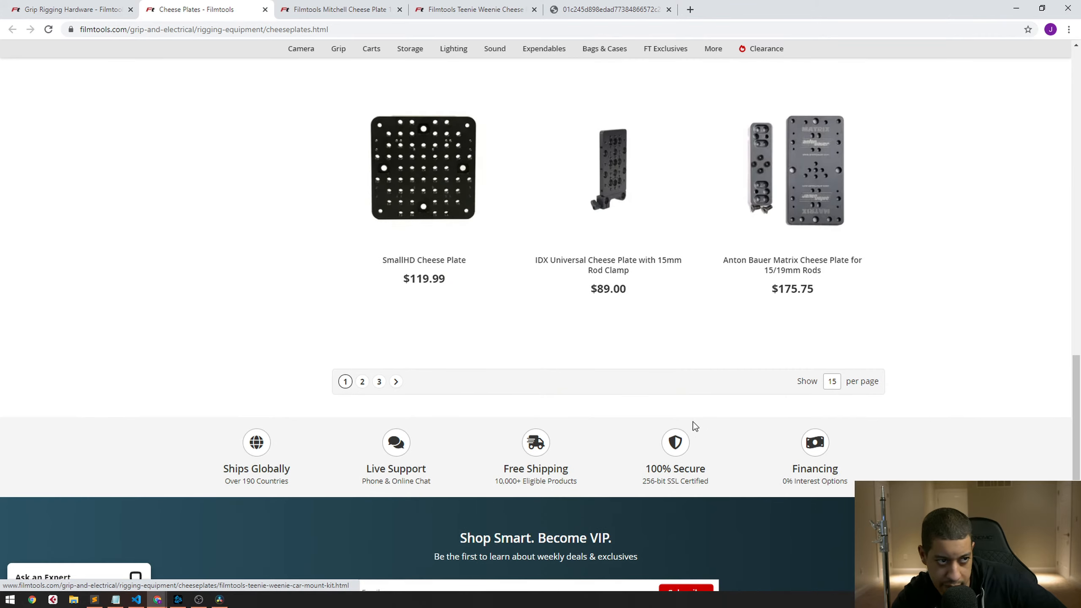
scroll(638, 386, "up", 5)
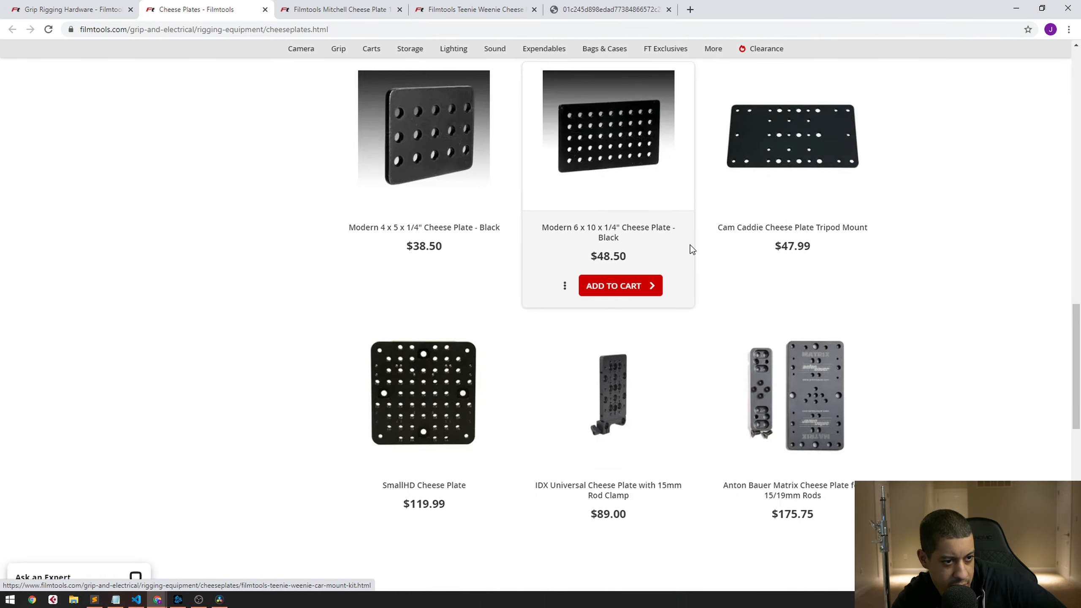
scroll(691, 246, "down", 4)
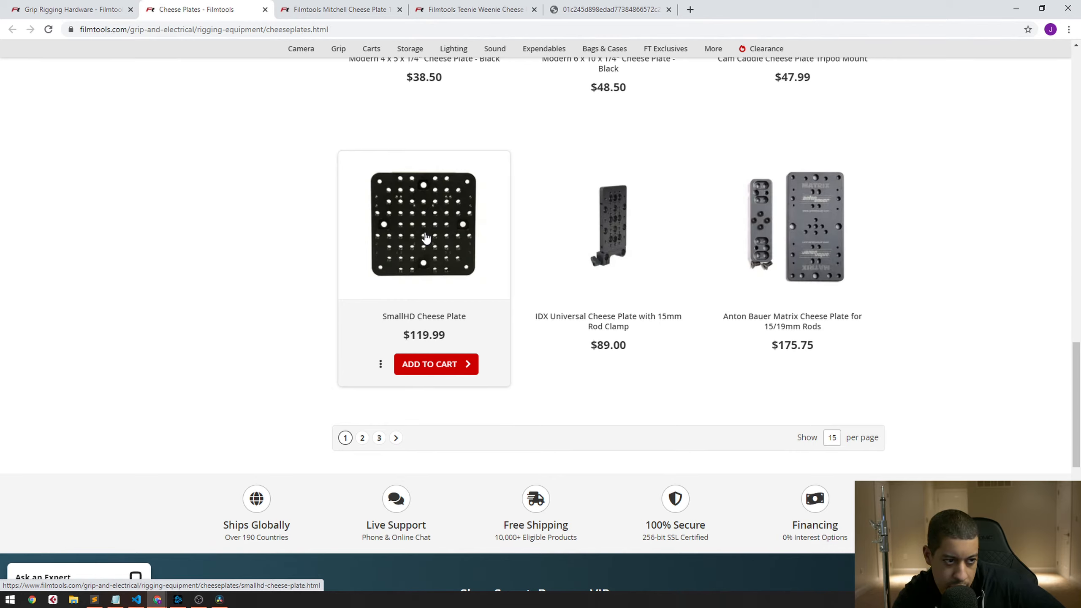
scroll(266, 299, "up", 20)
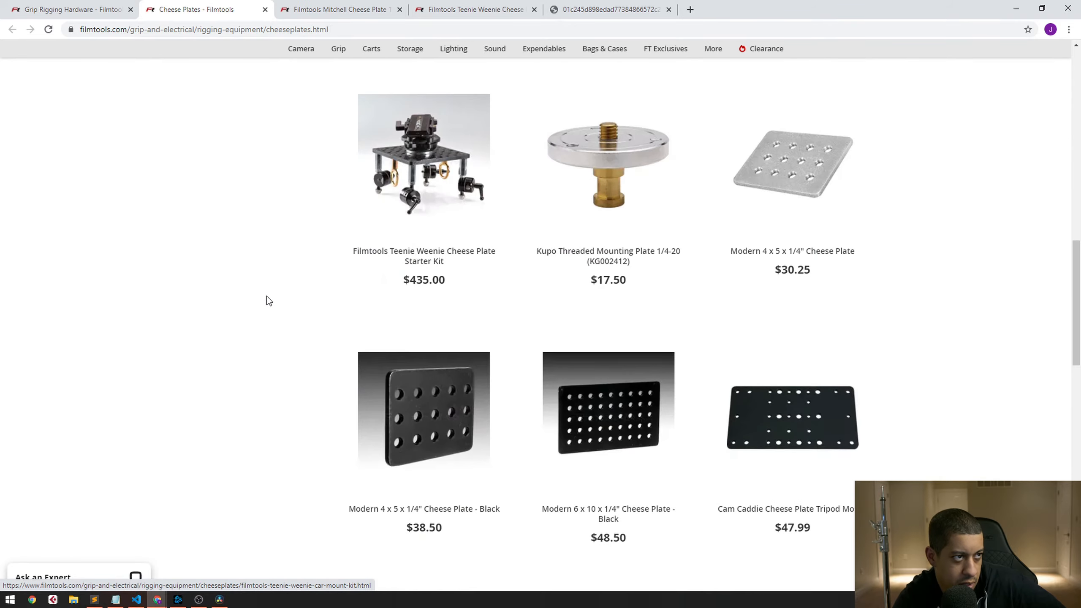
scroll(260, 294, "up", 3)
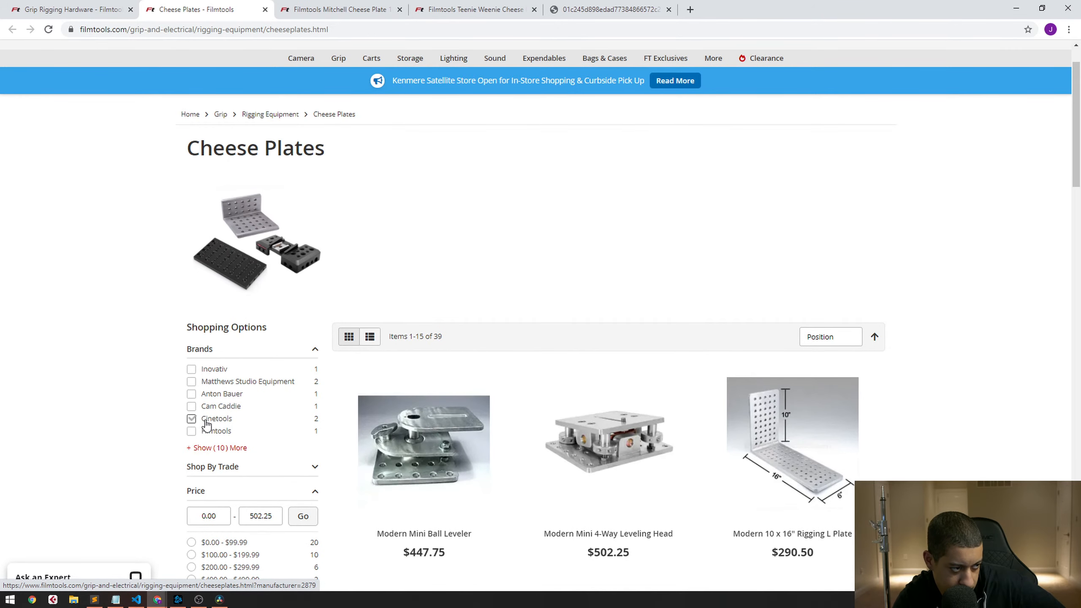
scroll(161, 406, "down", 3)
scroll(161, 406, "up", 4)
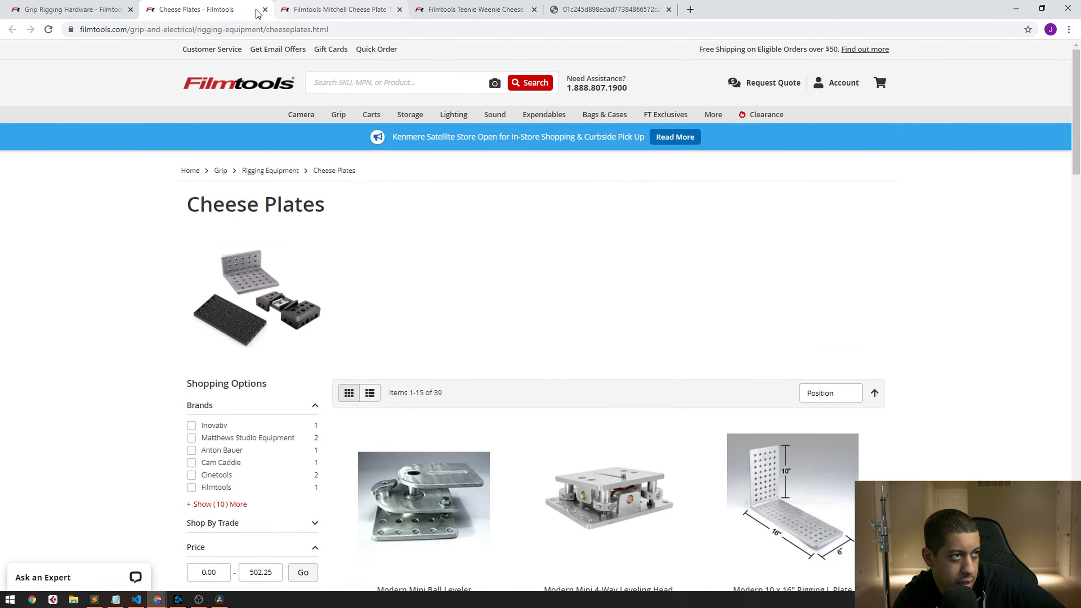
Close all tabs after the Cheese Plates listing and return to the Rigging Equipment listing
key("ctrl+Tab")
key("ctrl+Tab")
key("ctrl+Tab")
left_click(214, 5)
right_click(214, 5)
left_click(247, 151)
left_click(93, 9)
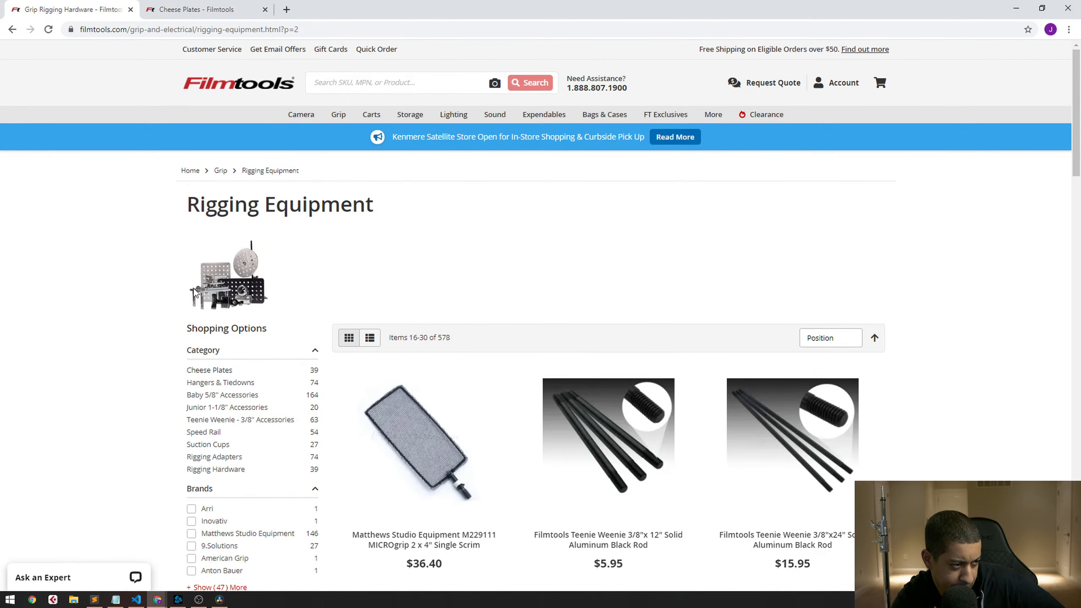
Open the Rigging Hardware and Rigging Adapters categories in new tabs
right_click(228, 470)
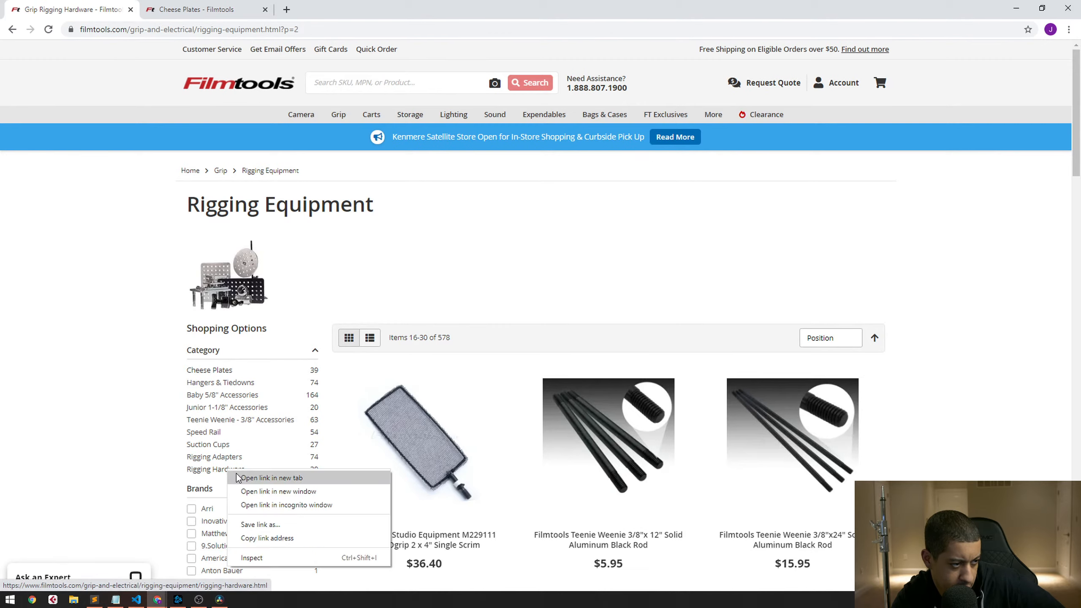
left_click(237, 477)
right_click(213, 457)
left_click(226, 464)
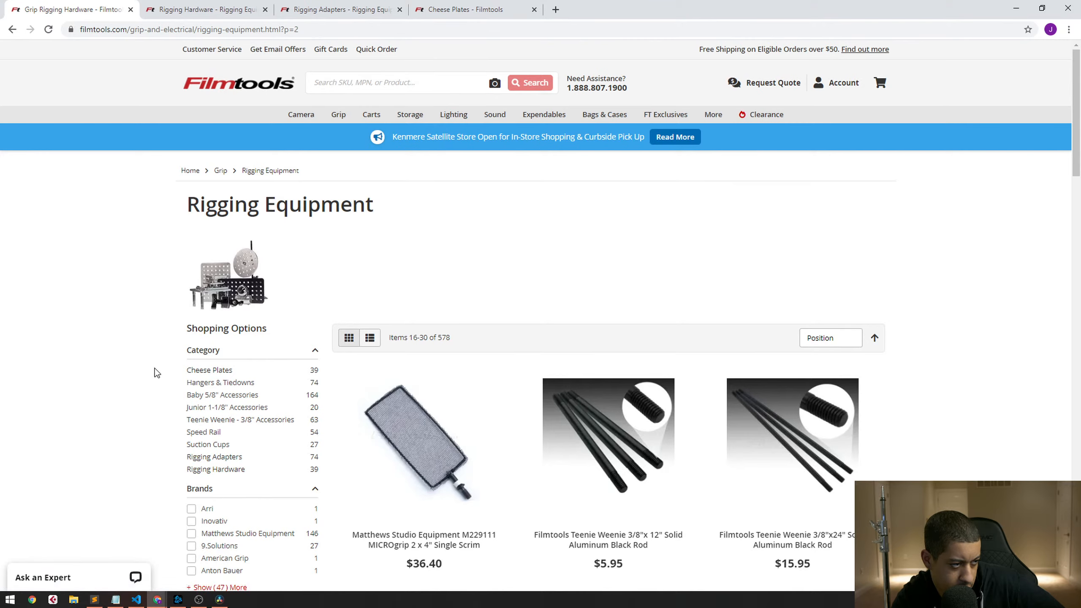
Look through the first page of the Rigging Adapters listing
left_click(229, 7)
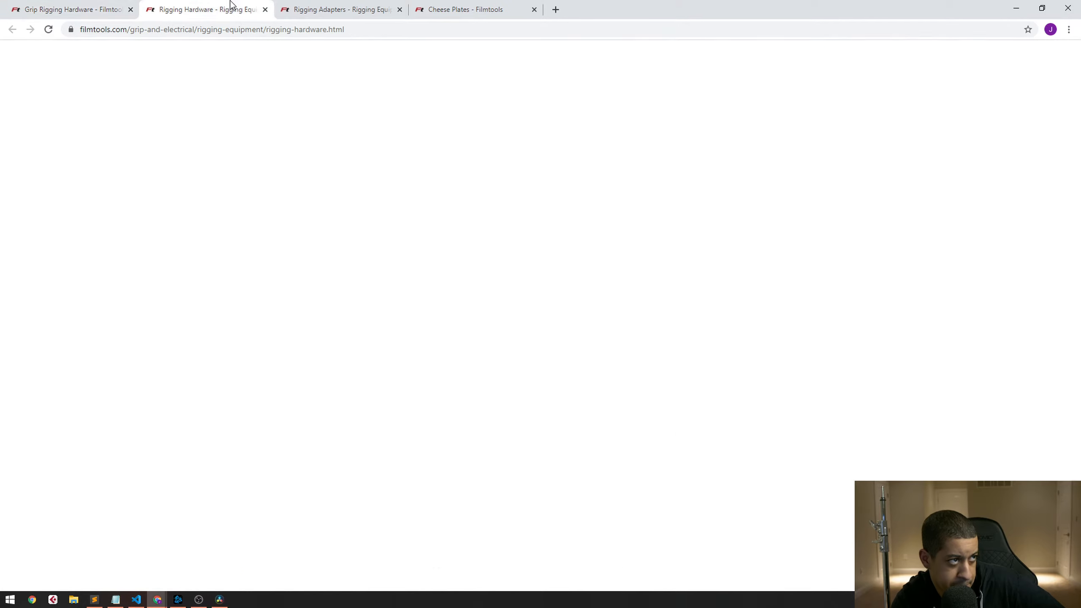
left_click(308, 7)
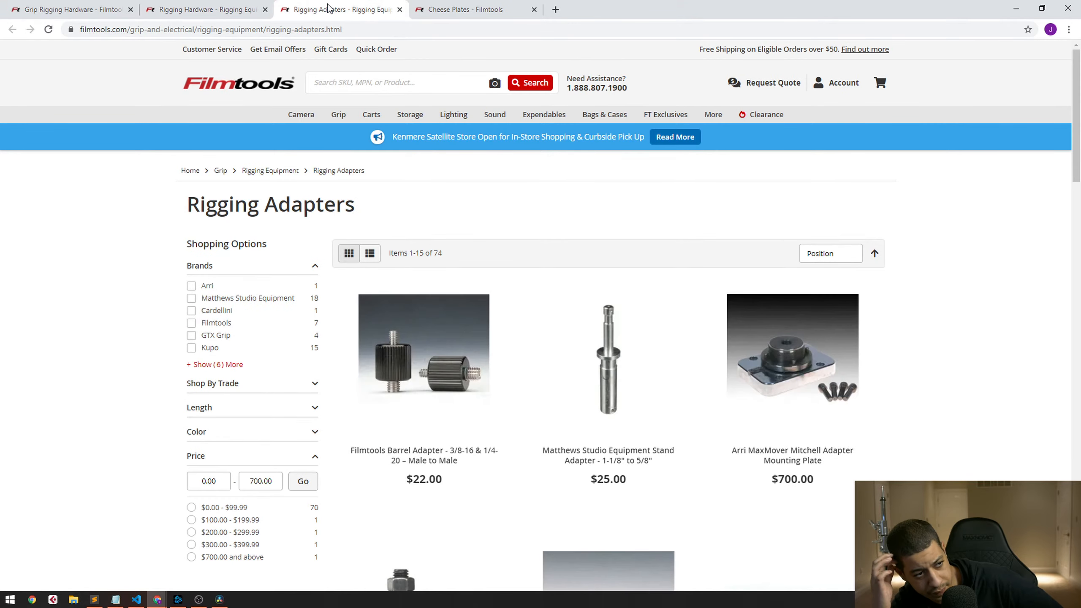
scroll(523, 247, "down", 20)
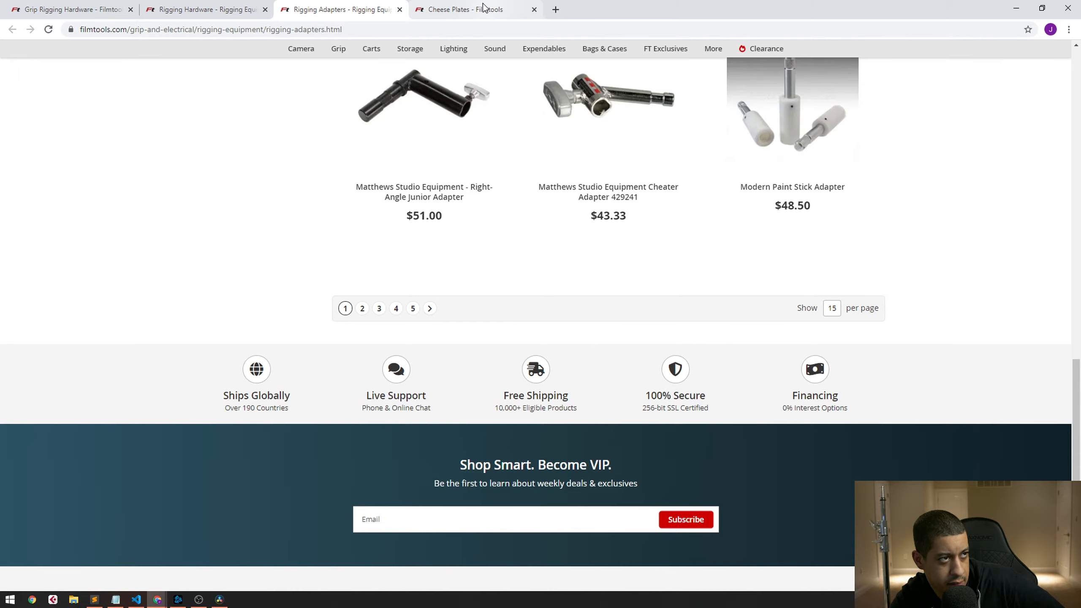
Look over the first page of the Cheese Plates listing again
left_click(483, 6)
scroll(516, 347, "down", 15)
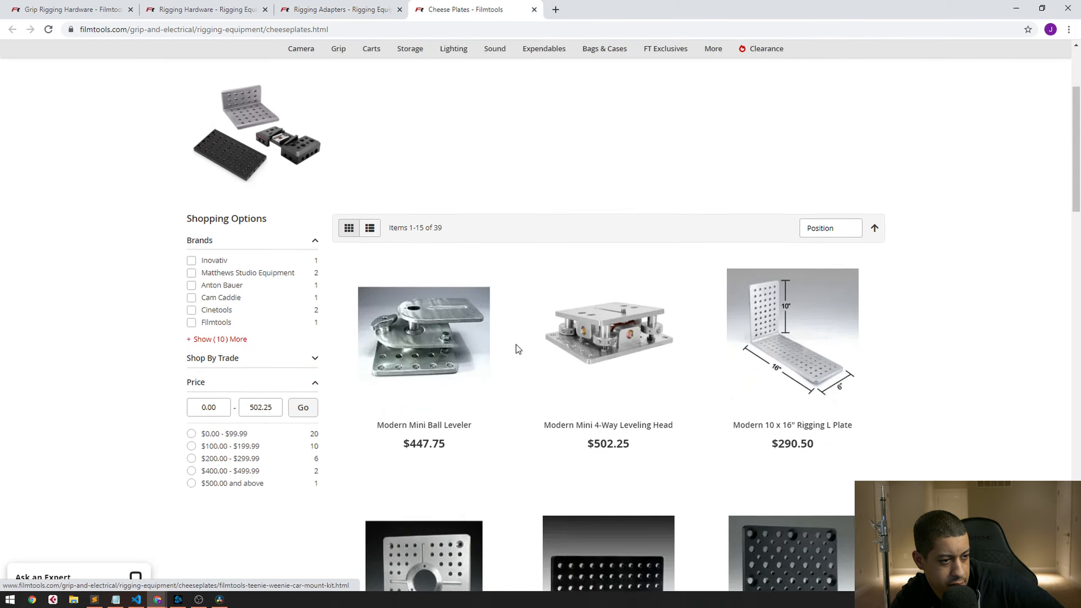
scroll(515, 346, "down", 15)
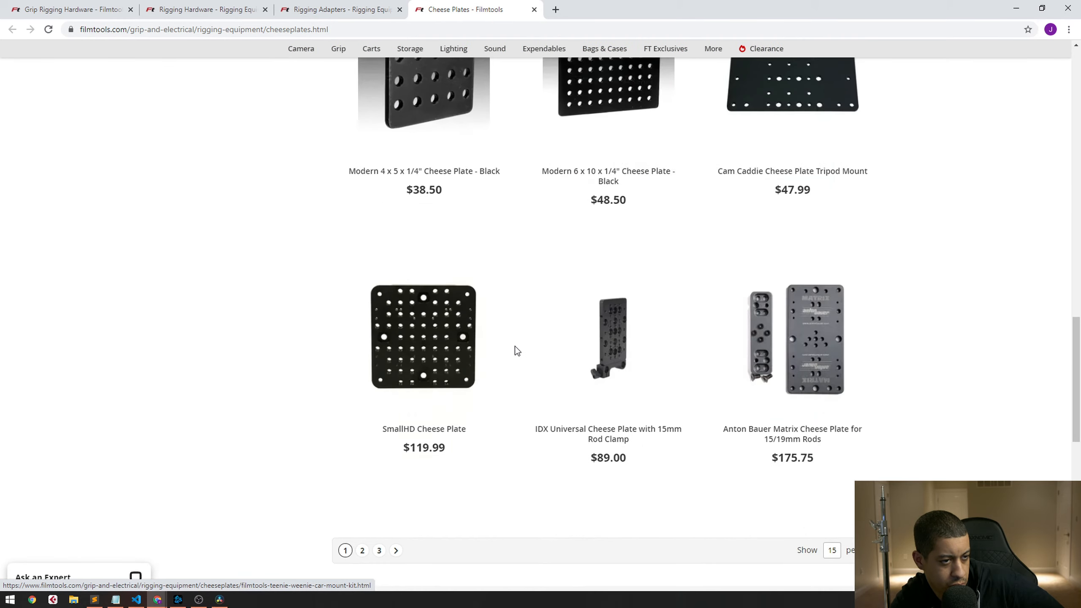
scroll(516, 345, "up", 7)
scroll(502, 339, "up", 10)
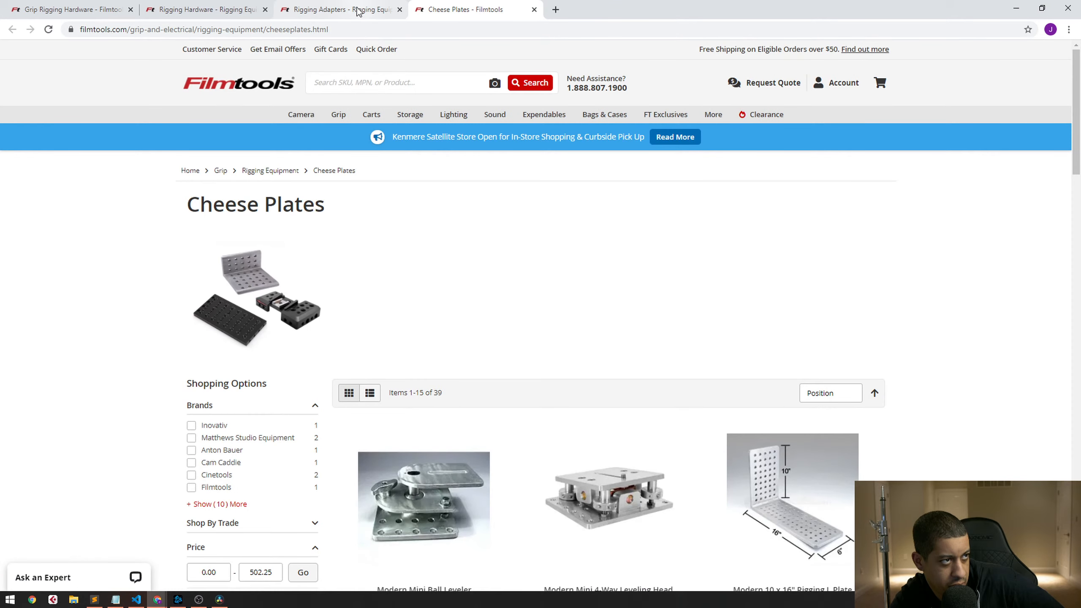
Examine the mounts, brackets and clamps on the first page of the Rigging Hardware listing
left_click(230, 9)
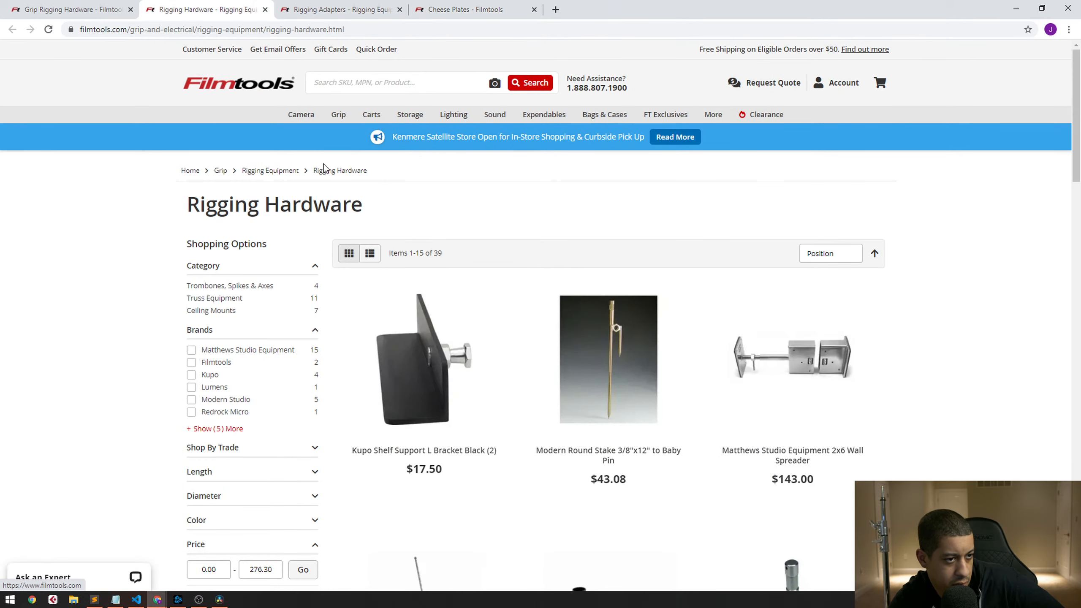
scroll(594, 138, "down", 8)
scroll(594, 139, "down", 5)
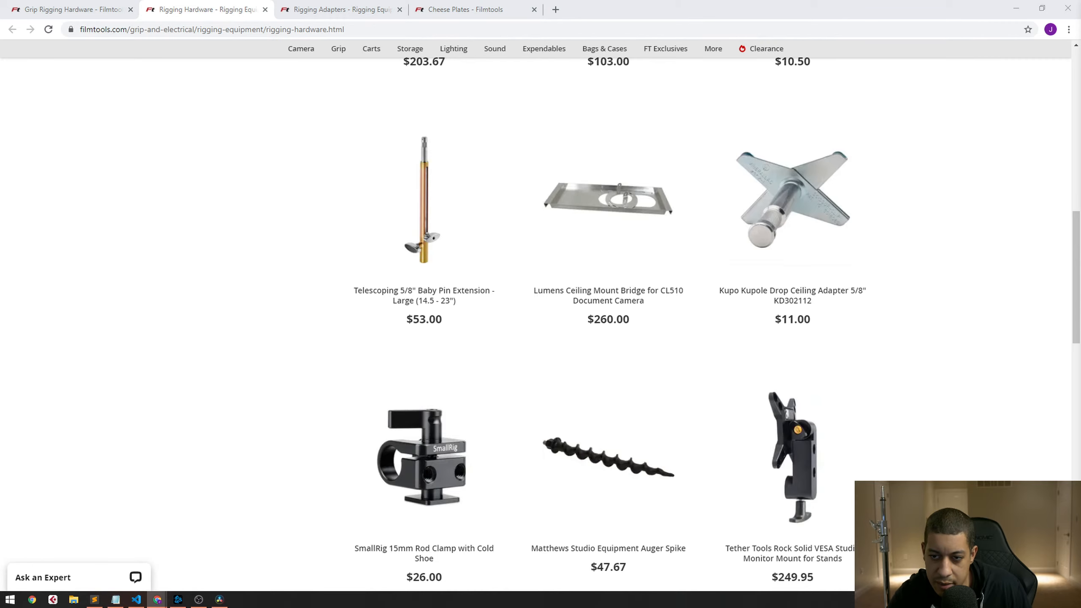
scroll(1011, 416, "up", 15)
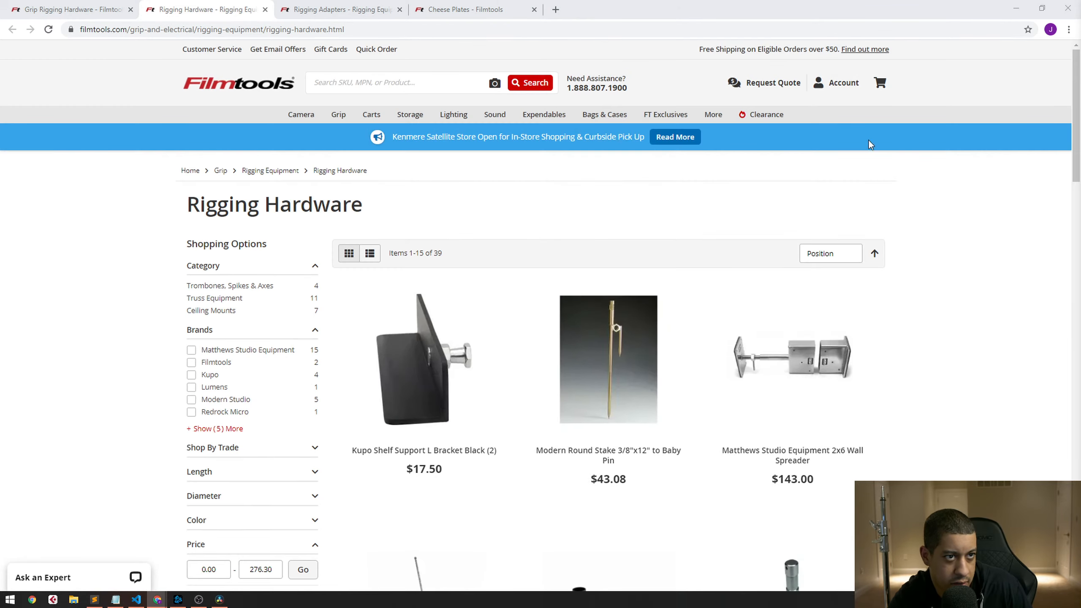
Search Filmtools for "Baby Receiver" and view the suggested Modern Baby Spud 5/8" w/3/8-16 Male Thread in a new tab
left_click(471, 80)
type("Baby Receiver")
left_click(526, 84)
left_click(435, 85)
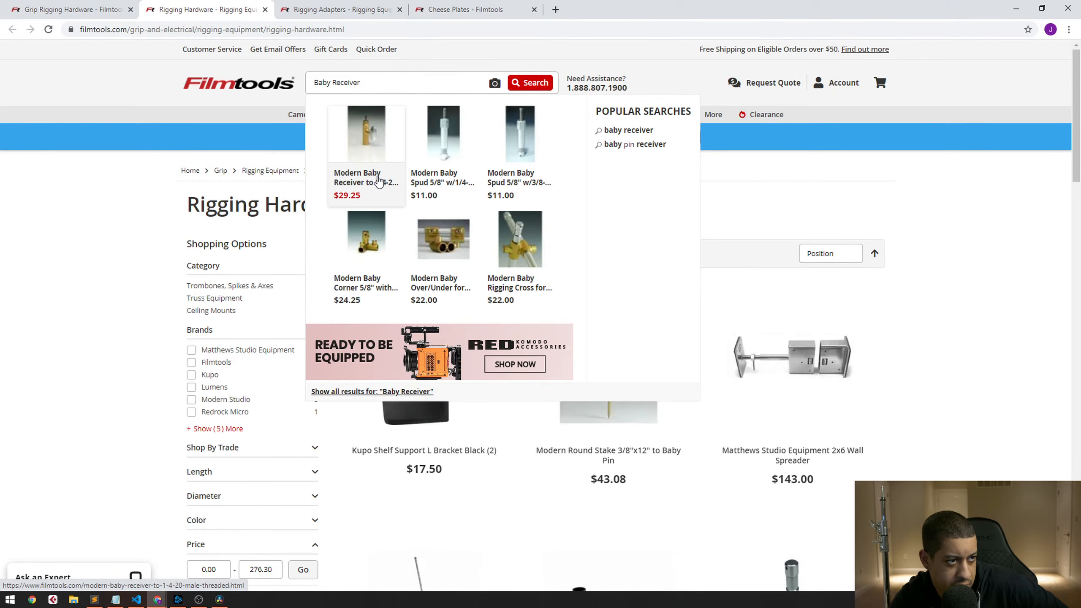
right_click(521, 183)
left_click(554, 189)
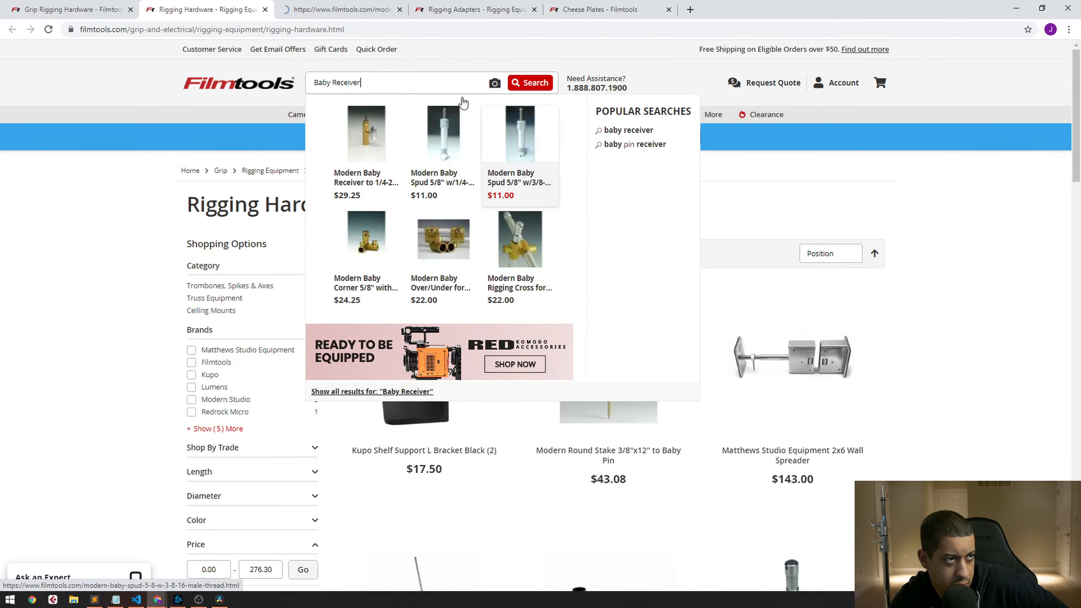
left_click(362, 10)
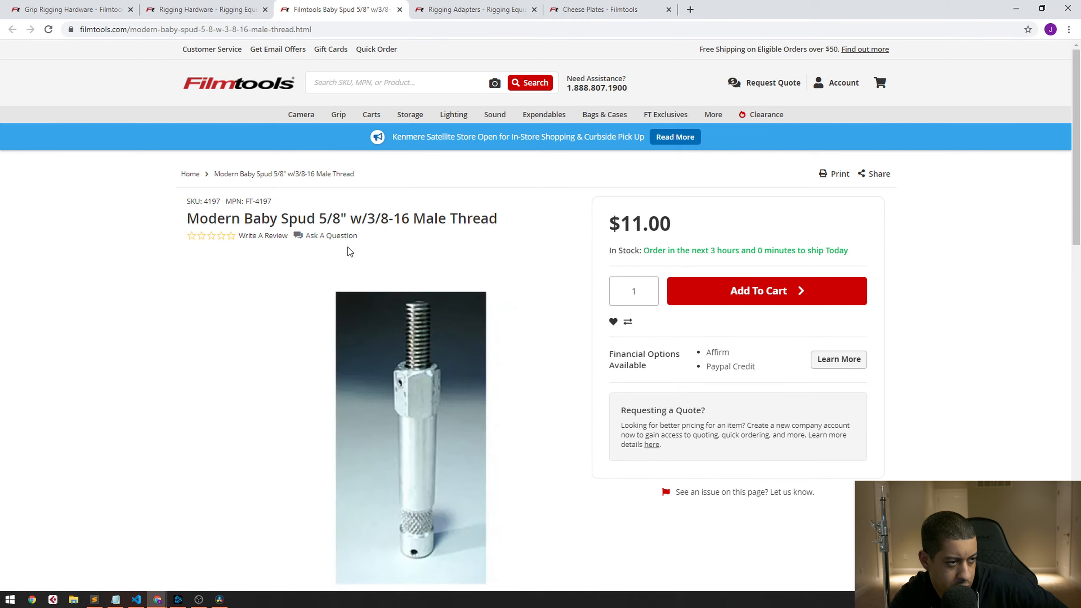
scroll(347, 249, "down", 2)
Open the suggested Modern Baby Receiver to 1/4-20 in a new tab and return to the Baby Spud product page
left_click(204, 9)
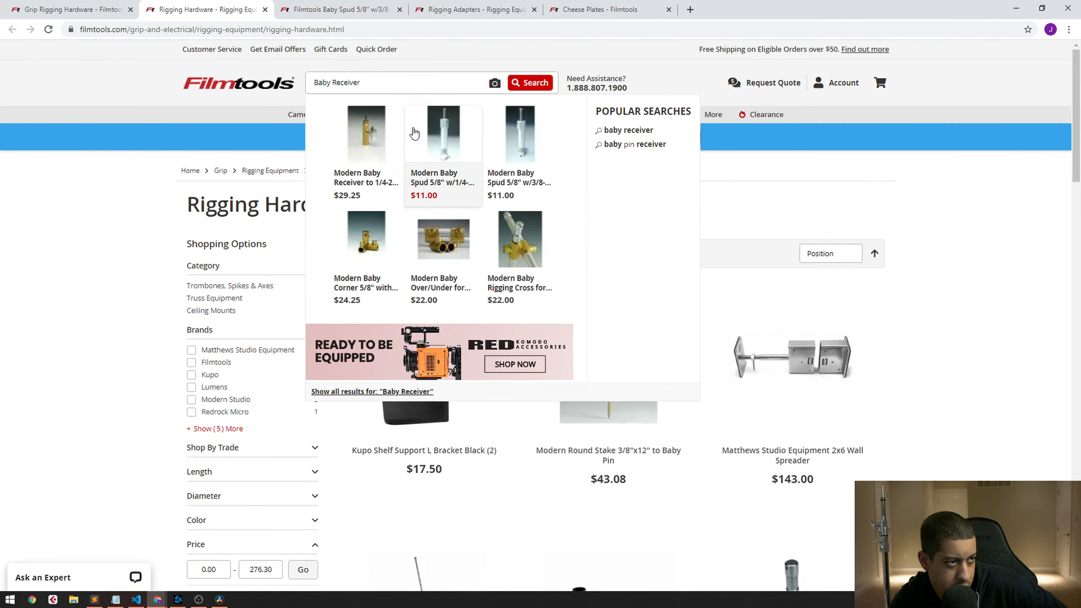
middle_click(342, 192)
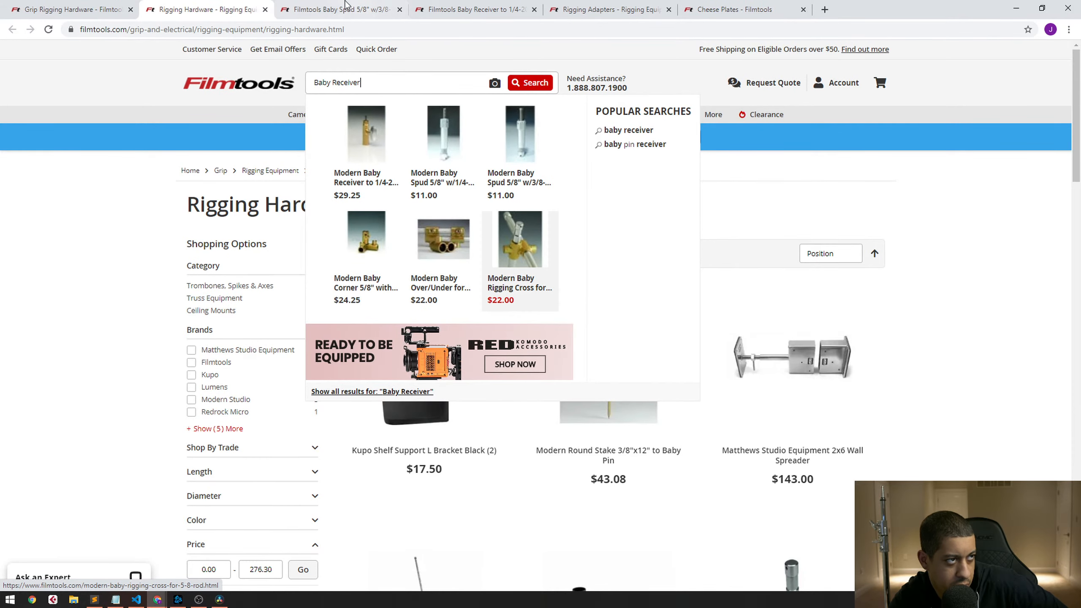
left_click(362, 6)
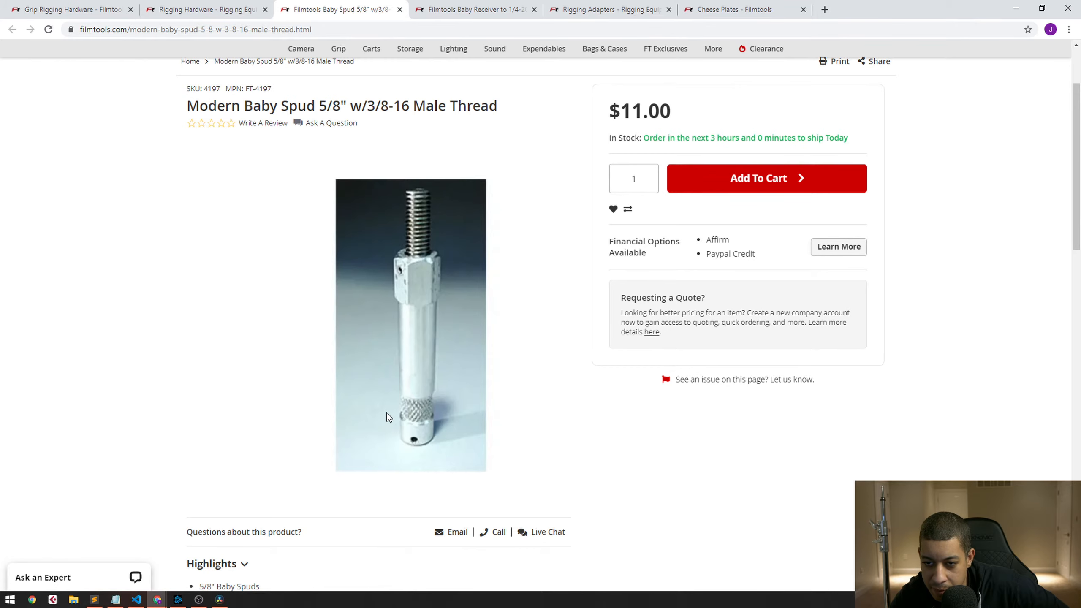
Look through the rods and telescoping hangers on page 2 of the Rigging Equipment listing
left_click(105, 9)
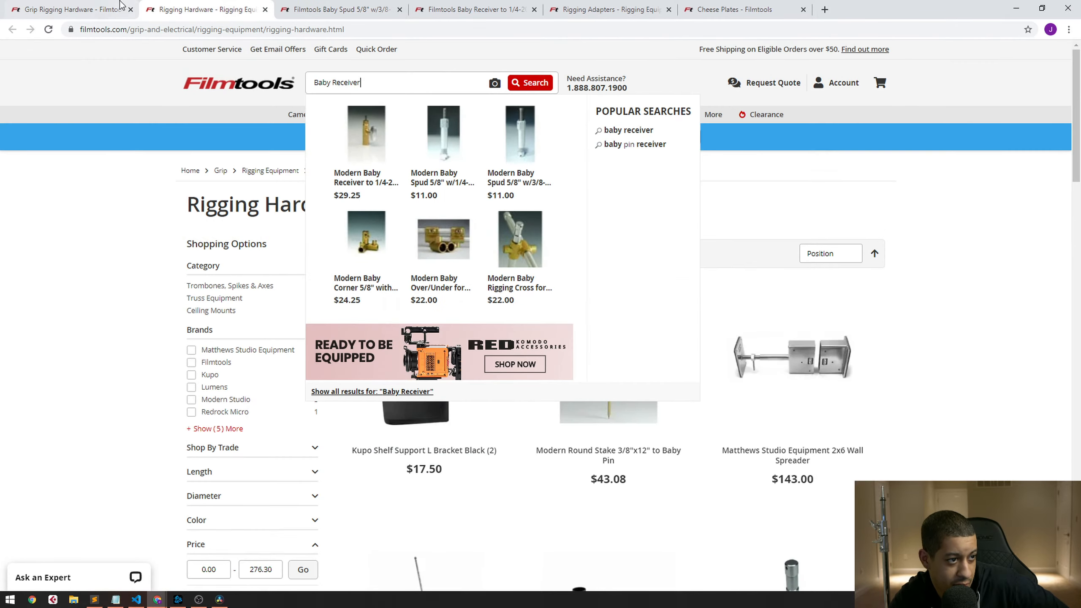
scroll(349, 298, "down", 5)
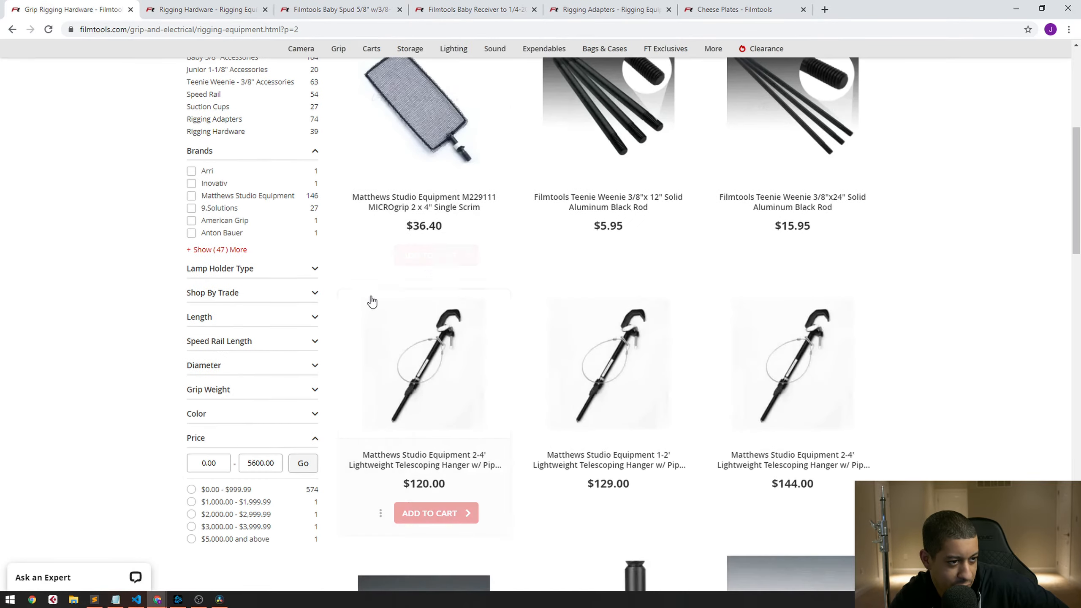
scroll(372, 301, "down", 4)
Compare the Baby Spud and Baby Receiver product pages and show the store's Carts categories
left_click(313, 8)
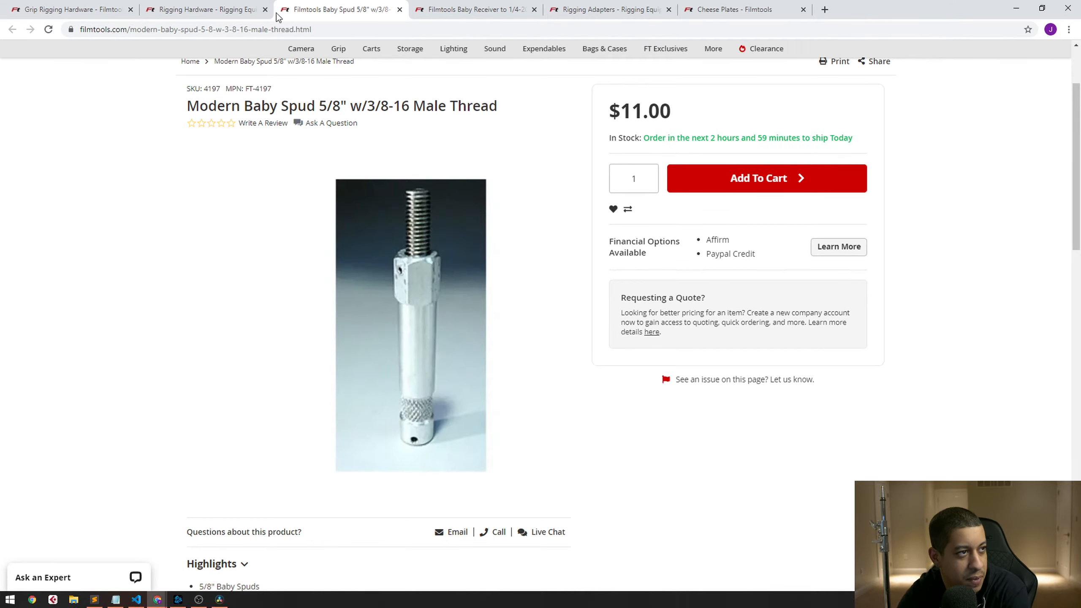
left_click(446, 7)
left_click(362, 3)
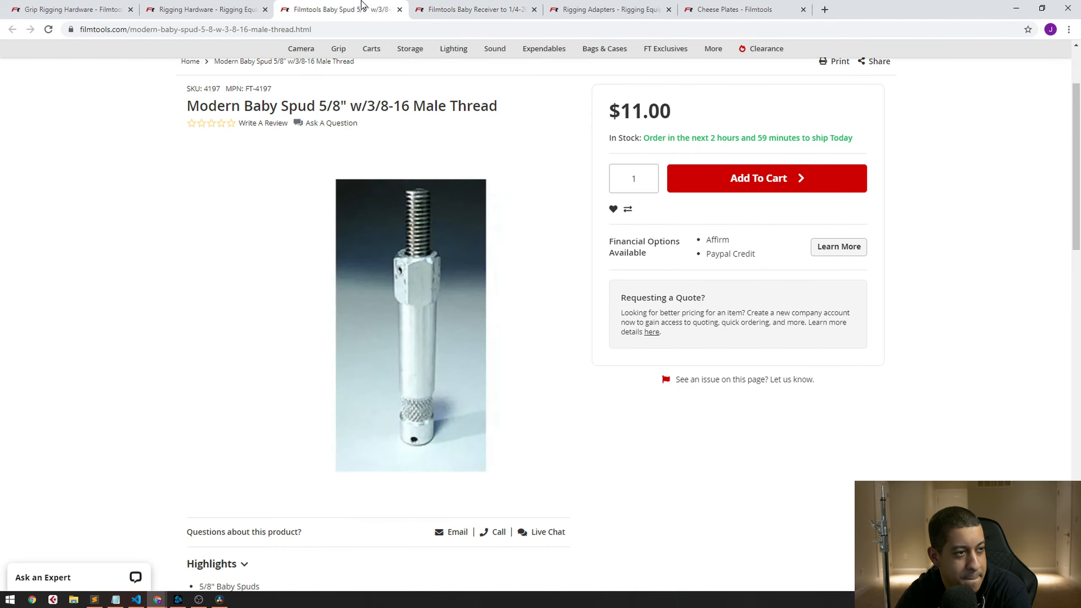
mouse_move(371, 48)
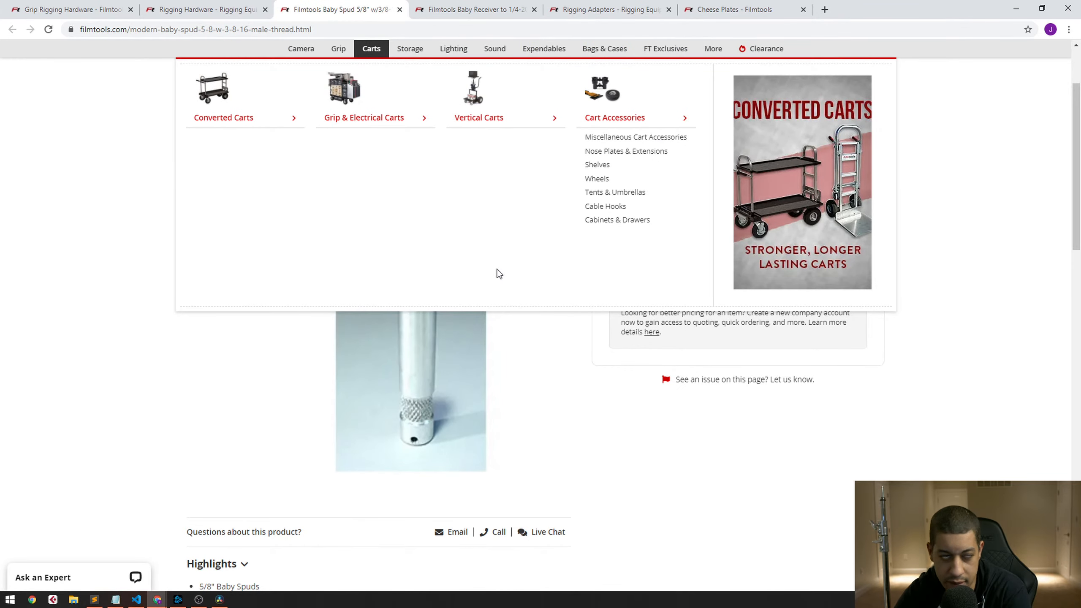
Look through the open product and hardware pages and return to page 2 of the Rigging Equipment listing
left_click(236, 7)
left_click(320, 7)
left_click(439, 6)
left_click(364, 5)
left_click(224, 6)
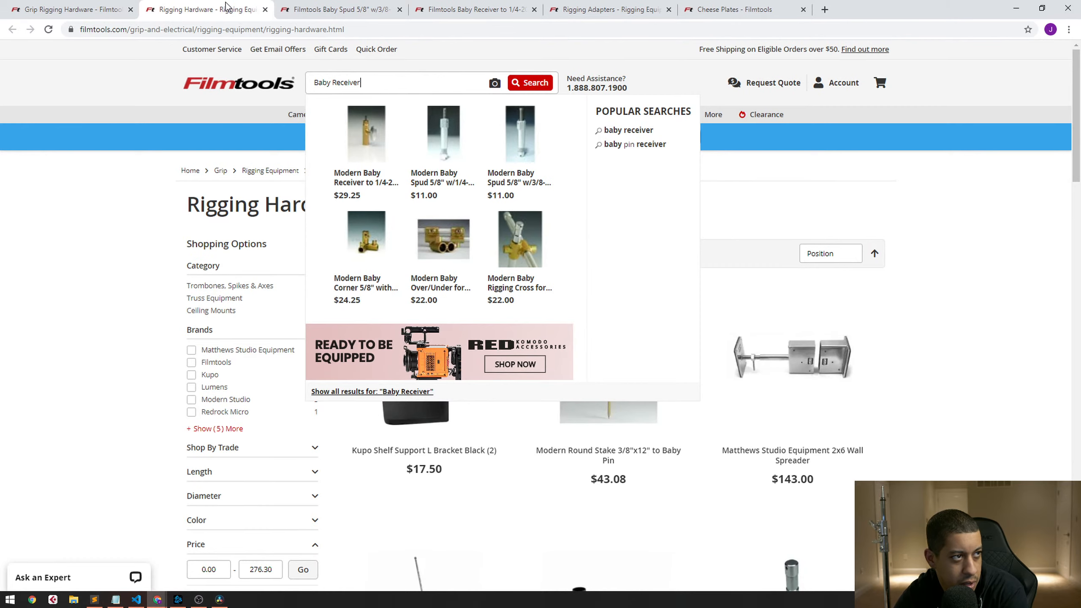
left_click(121, 6)
scroll(207, 358, "up", 9)
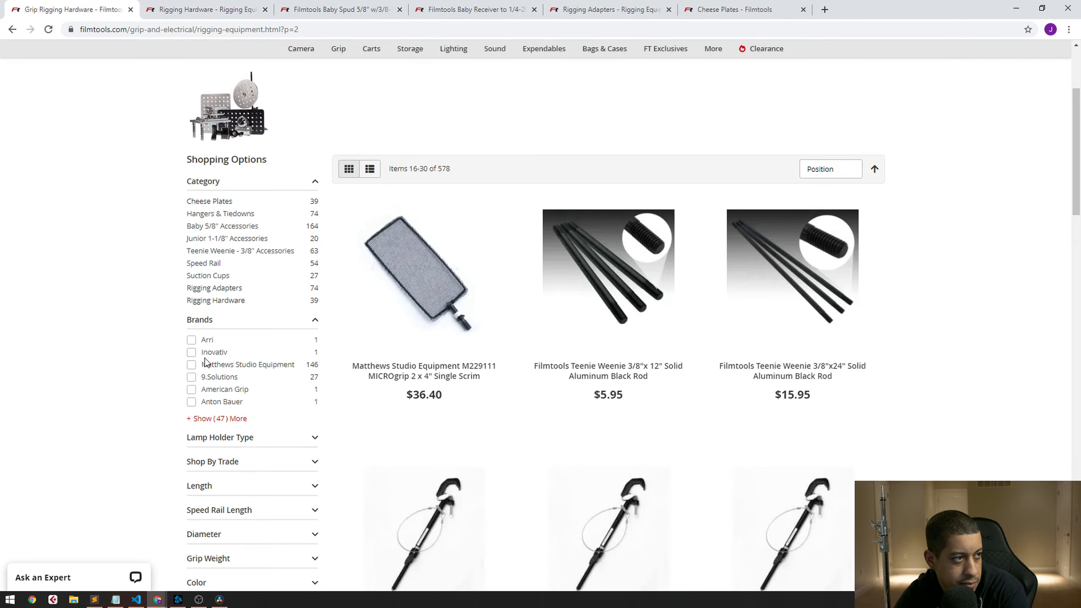
left_click(204, 356)
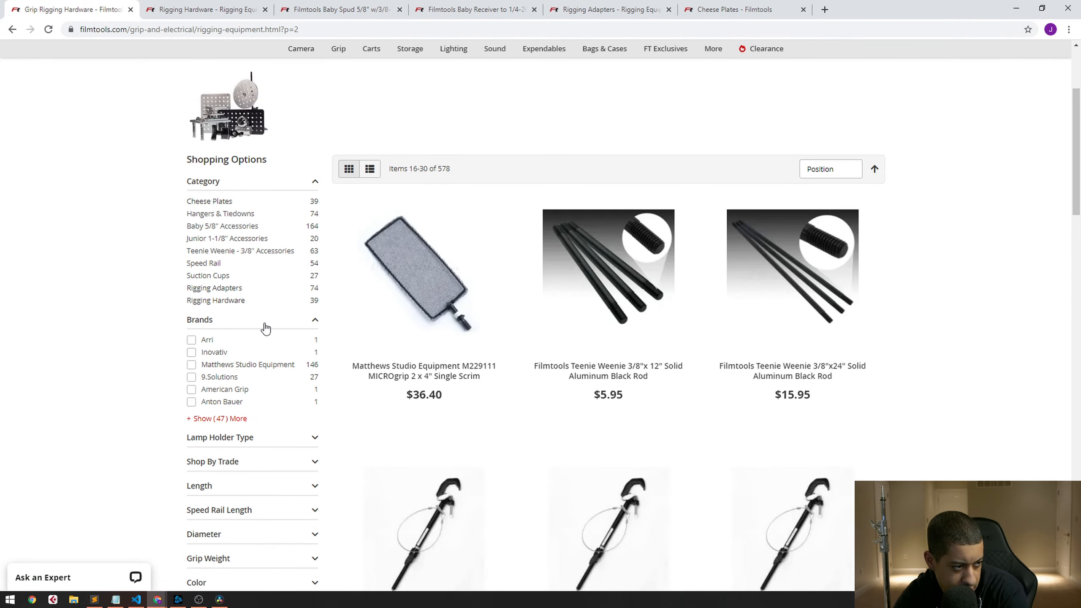
scroll(260, 329, "up", 4)
Show the store's Grip categories, including clamps, rigging equipment, hardware and grip essentials
mouse_move(309, 116)
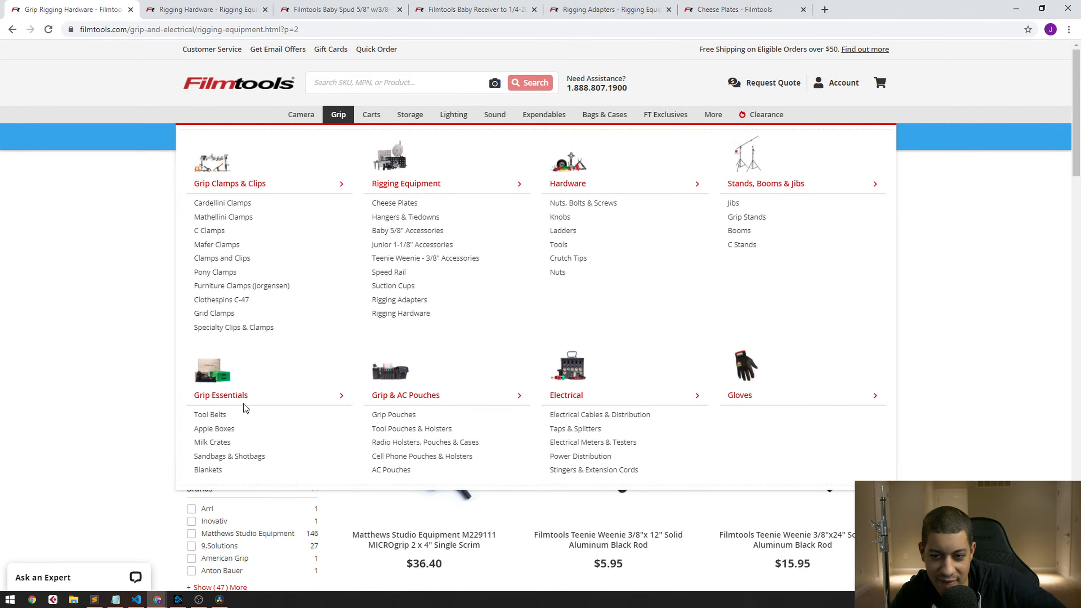
scroll(246, 408, "down", 3)
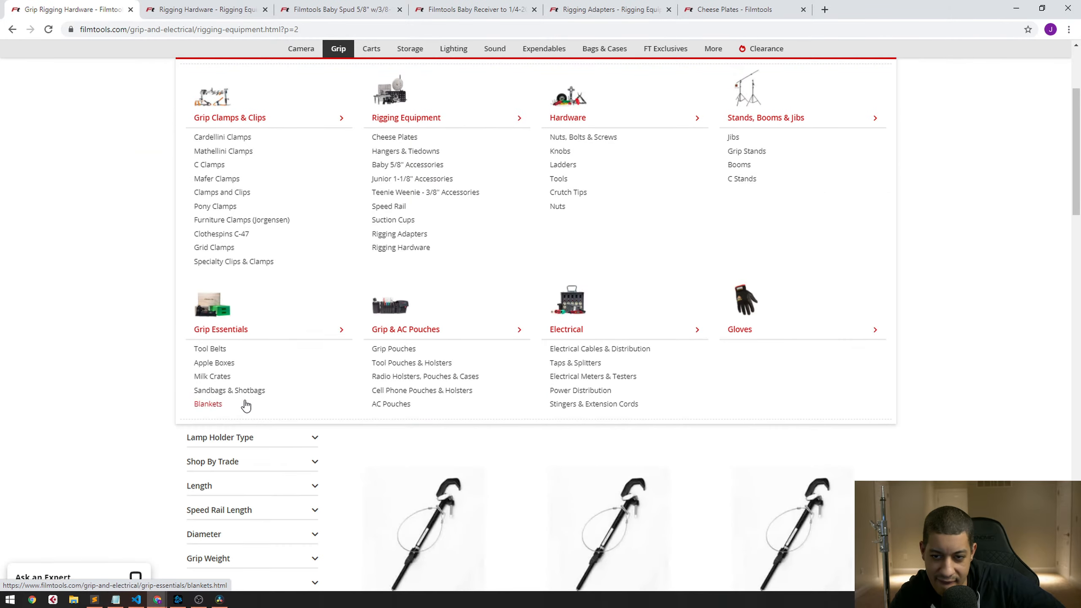
scroll(246, 399, "down", 3)
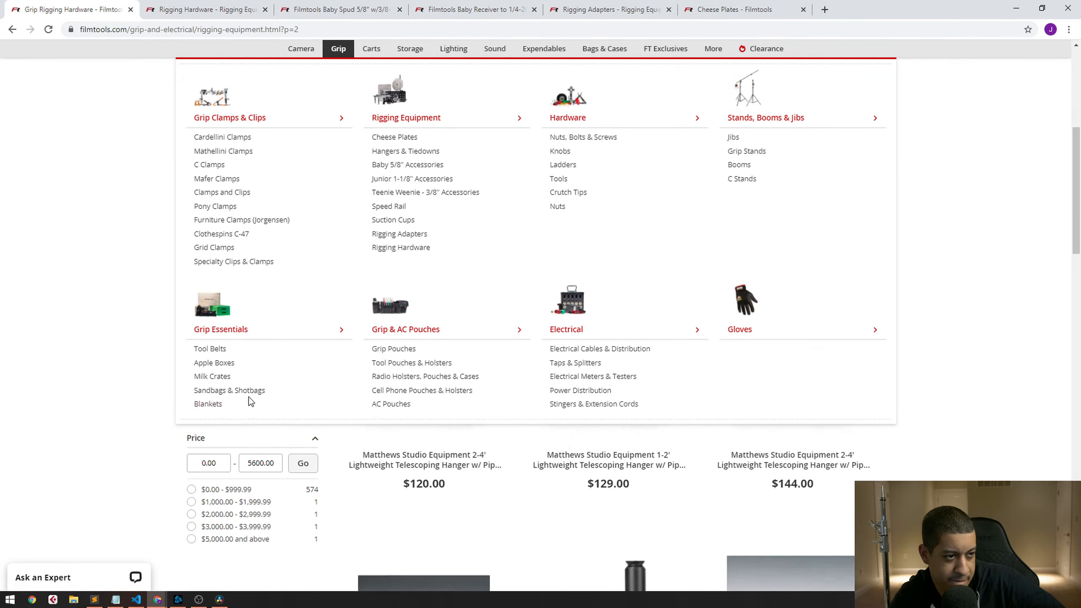
scroll(303, 360, "up", 3)
Open the Car Mounts category from the store's Camera categories in a new tab and switch to it
mouse_move(364, 61)
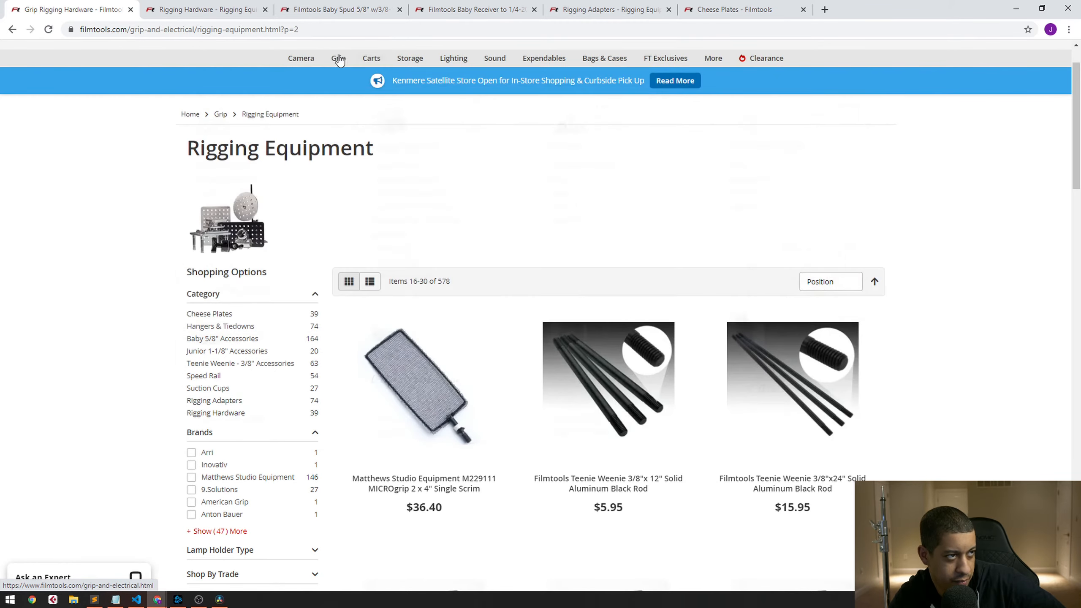
mouse_move(304, 58)
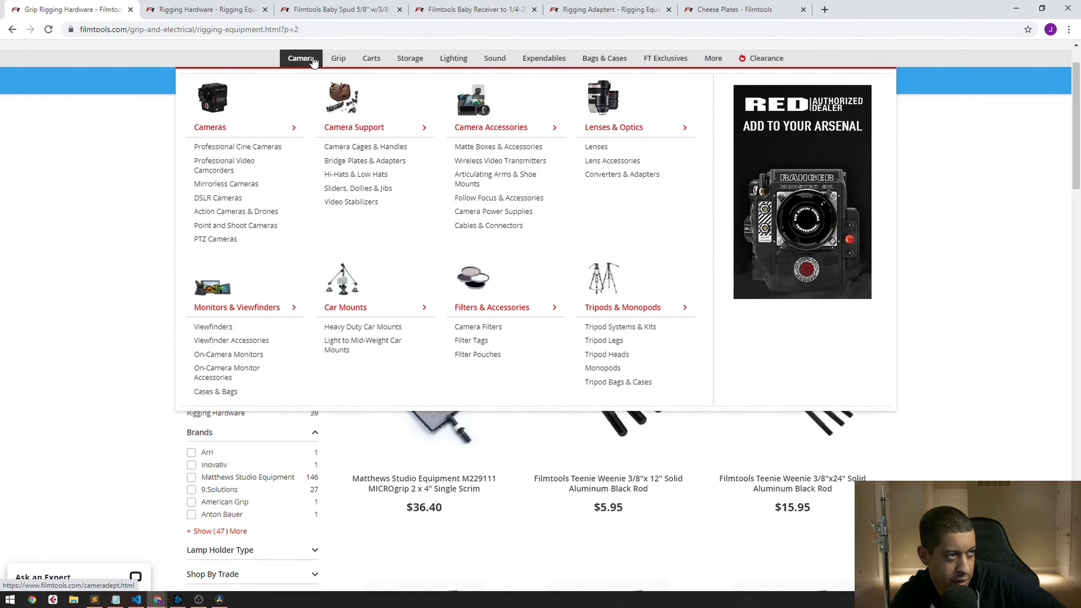
right_click(346, 311)
left_click(370, 314)
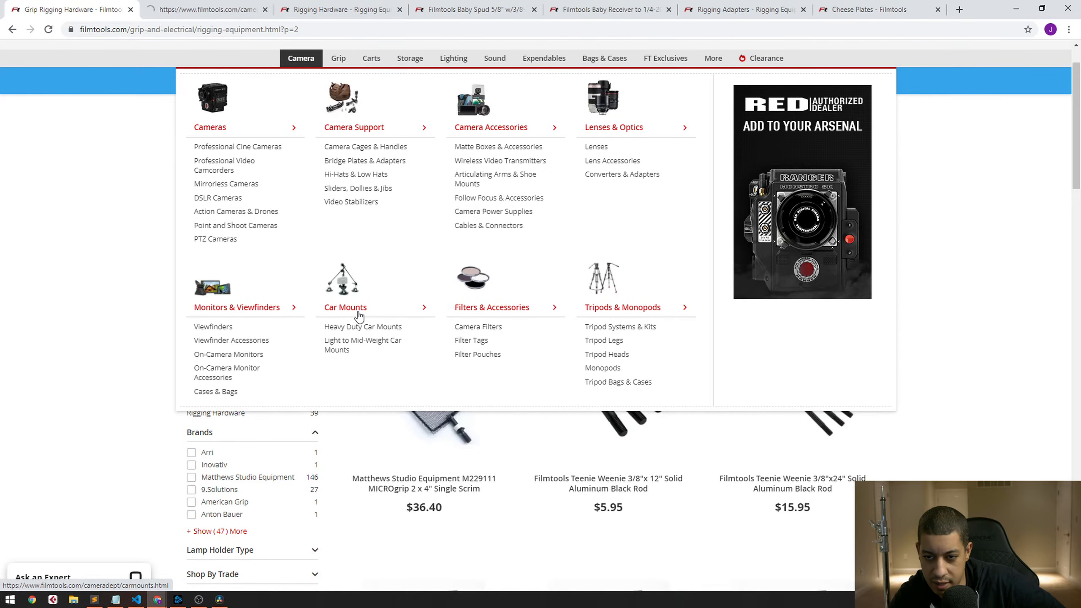
mouse_move(362, 56)
left_click(207, 9)
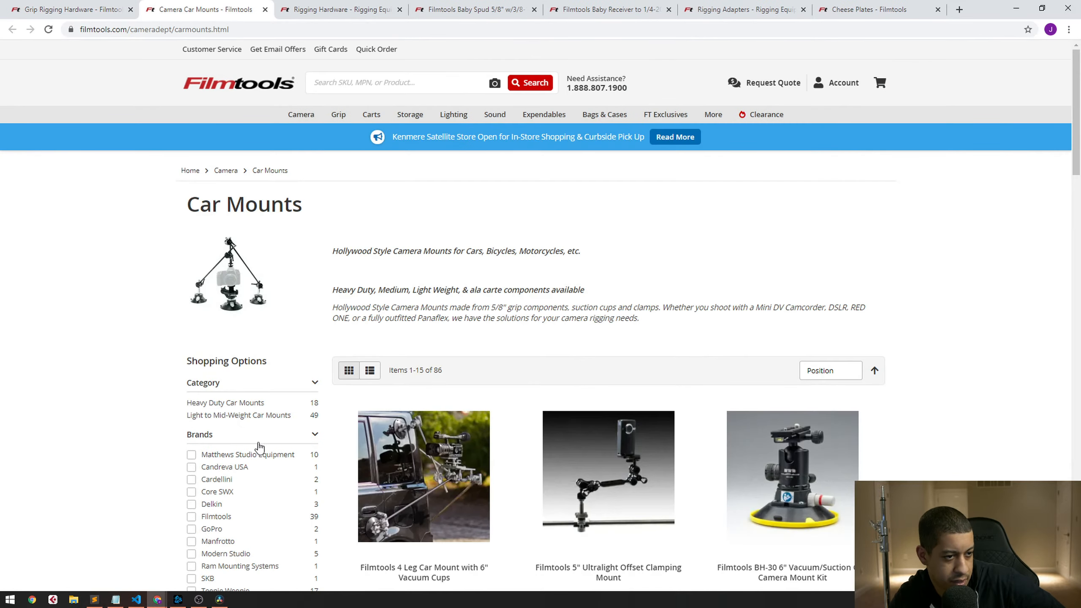
Look through the products on pages 1 and 2 of the Car Mounts listing
scroll(309, 447, "down", 3)
scroll(392, 377, "down", 5)
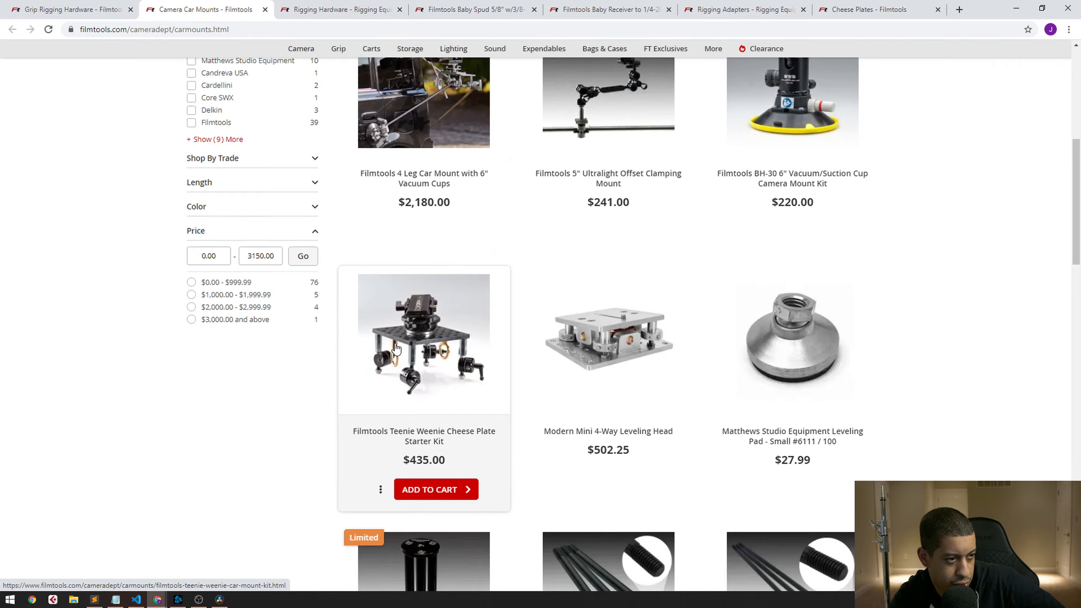
scroll(396, 348, "down", 4)
scroll(460, 326, "down", 7)
scroll(467, 321, "down", 8)
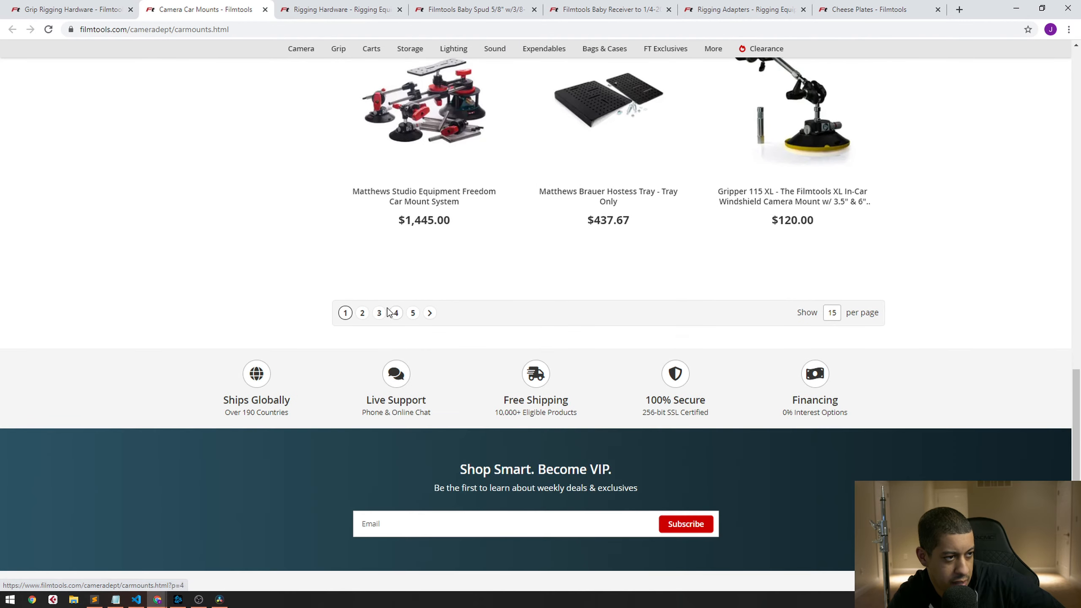
left_click(362, 313)
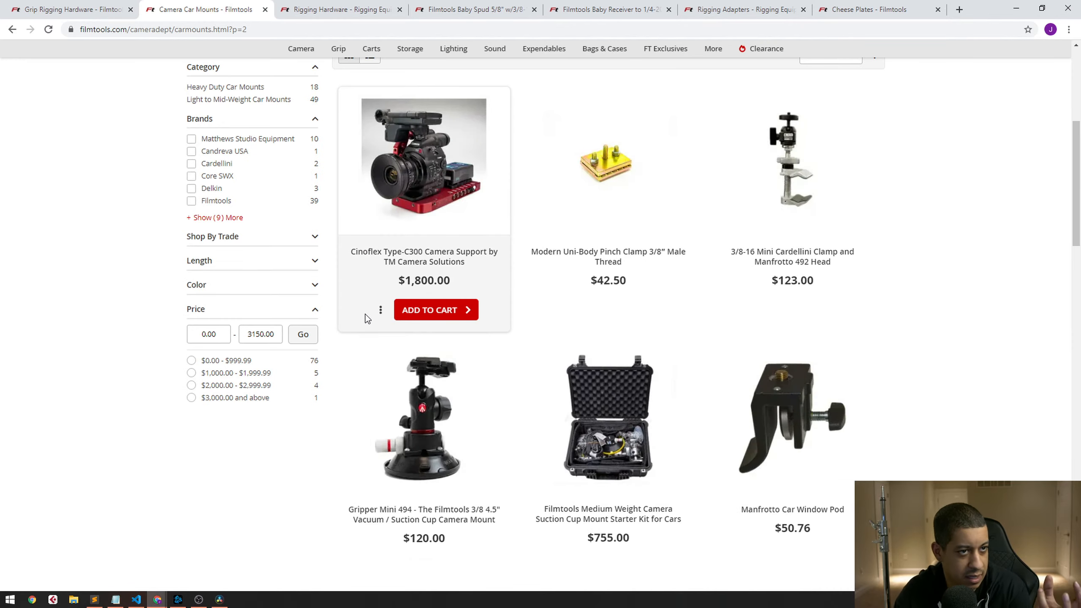
scroll(384, 324, "down", 9)
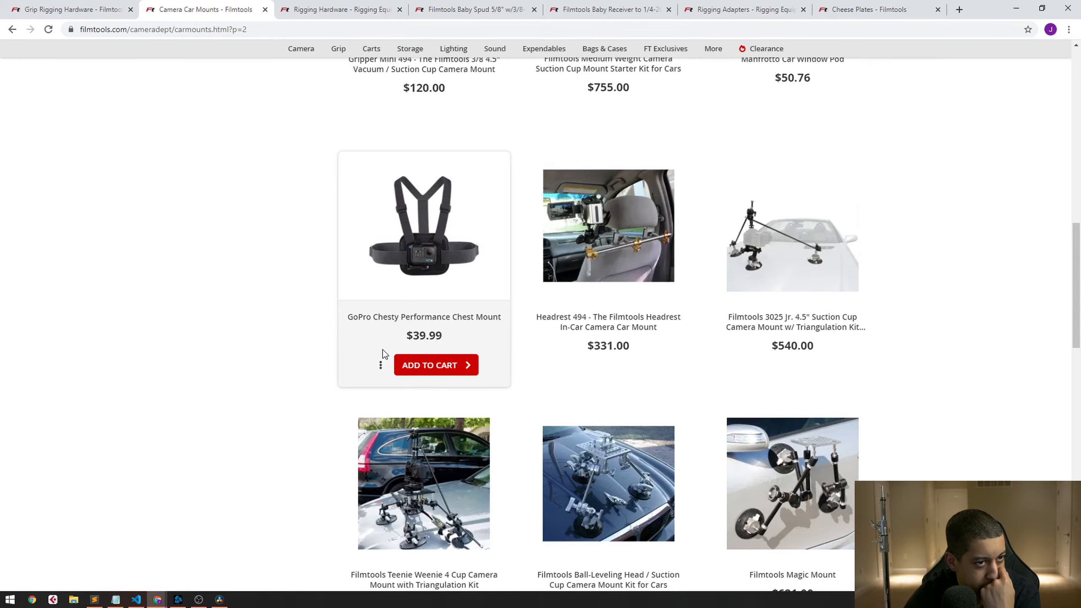
scroll(383, 352, "down", 7)
scroll(385, 355, "down", 5)
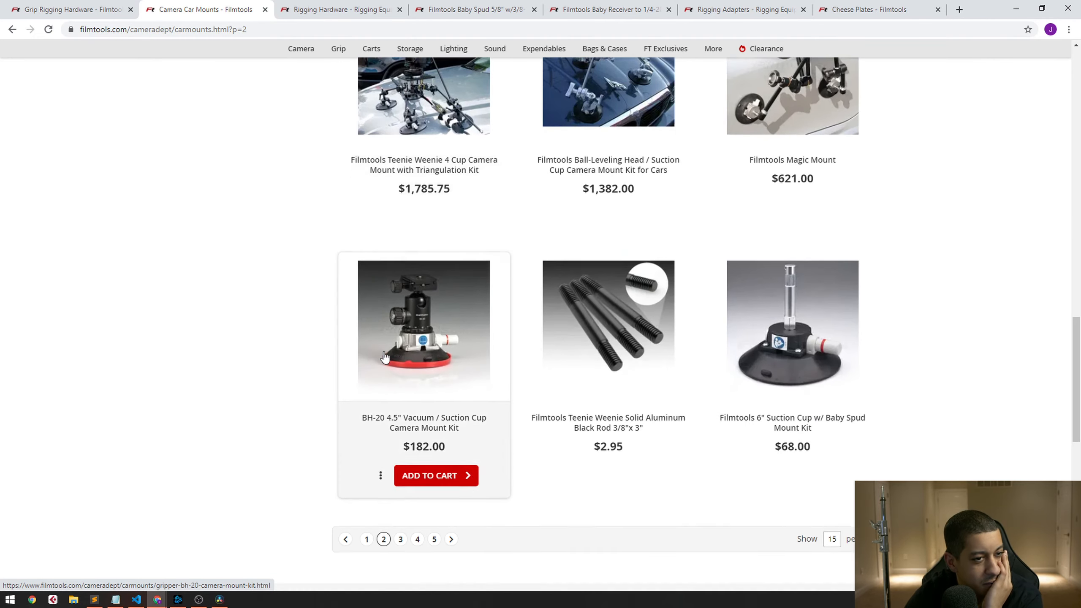
Look through the products on pages 3 and 4 of the Car Mounts listing
left_click(401, 391)
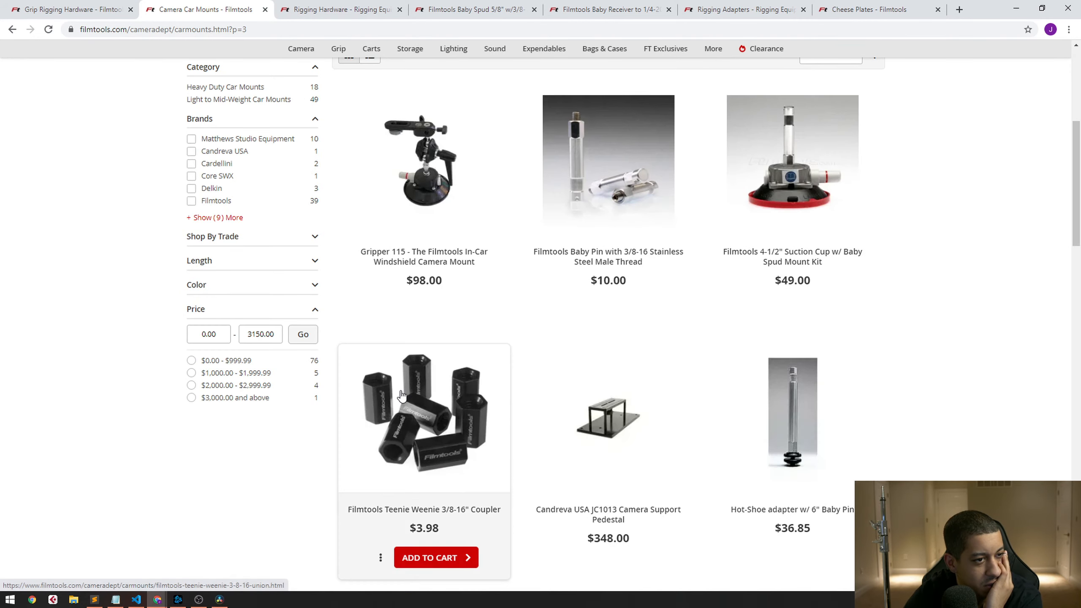
scroll(402, 395, "down", 3)
scroll(401, 394, "down", 11)
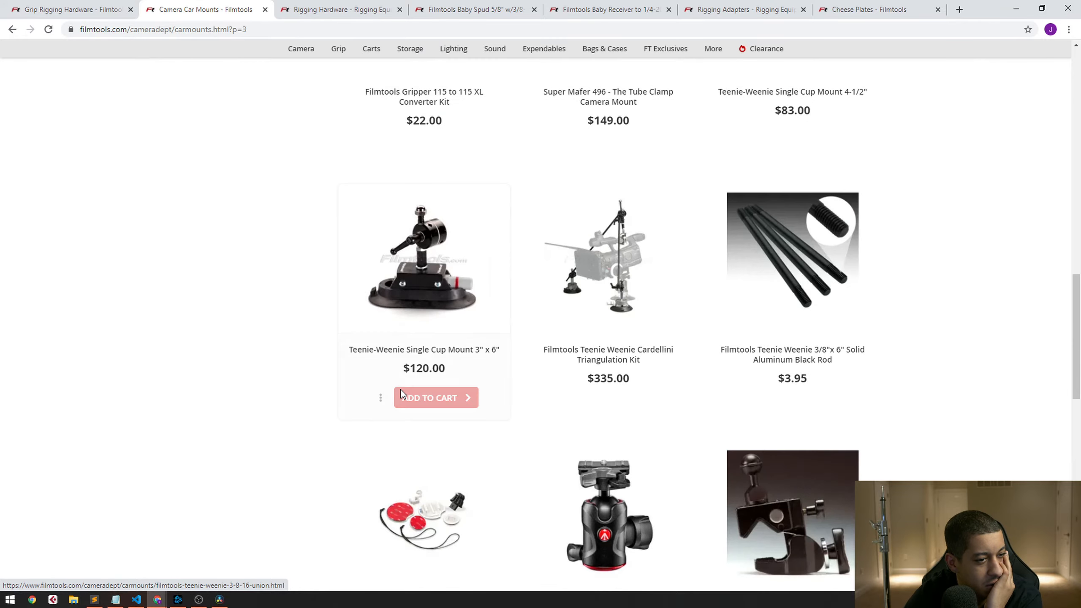
scroll(404, 394, "down", 8)
left_click(418, 335)
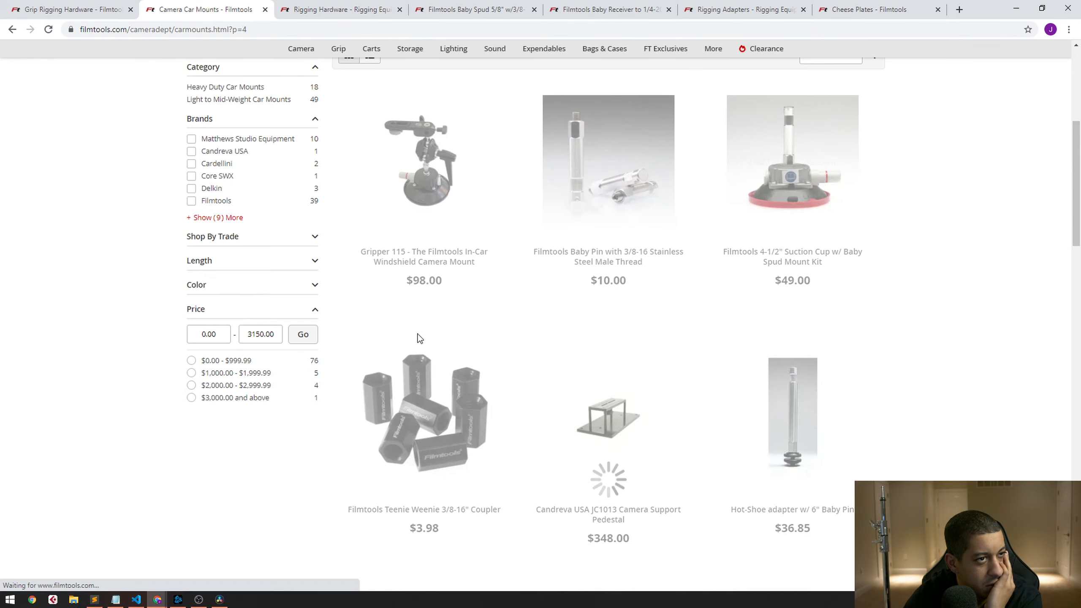
scroll(420, 343, "down", 15)
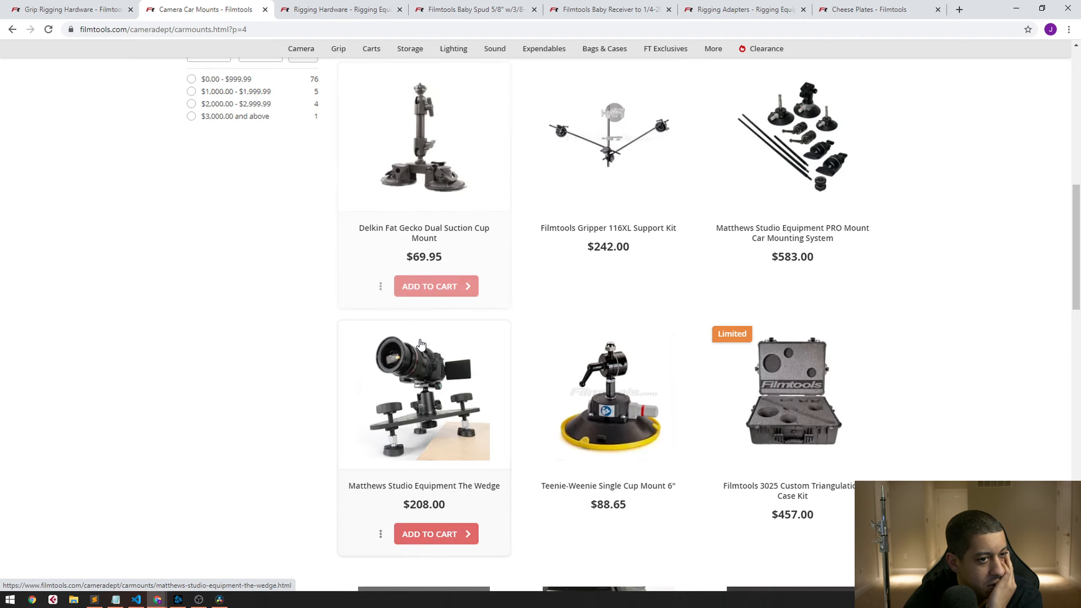
scroll(419, 347, "down", 6)
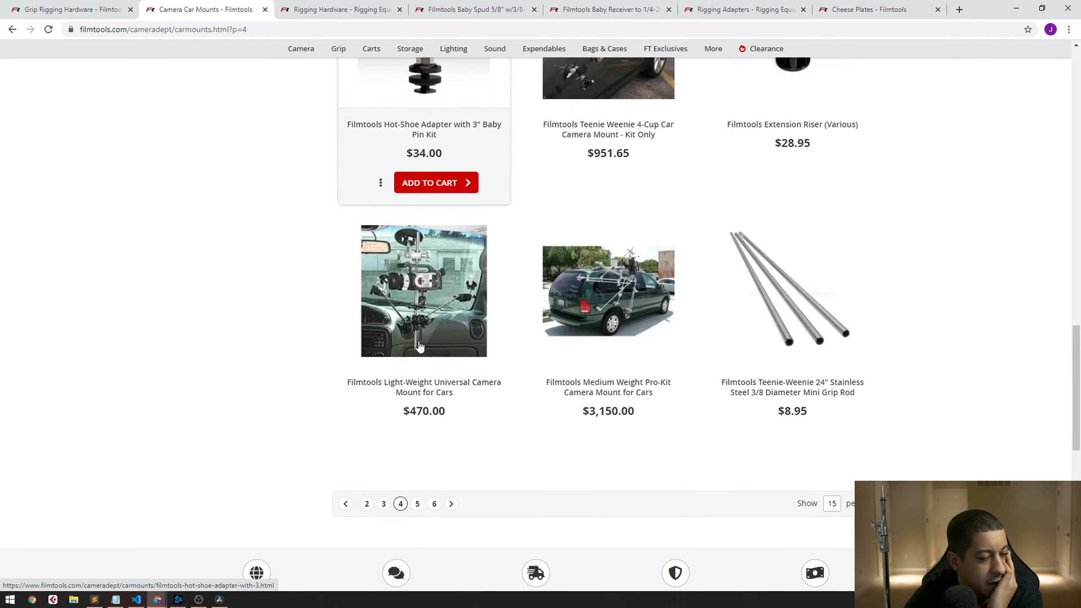
scroll(421, 426, "up", 5)
scroll(502, 362, "down", 10)
Open page 5 of the Car Mounts listing, then go back to the car camera mount kits on page 4
left_click(419, 280)
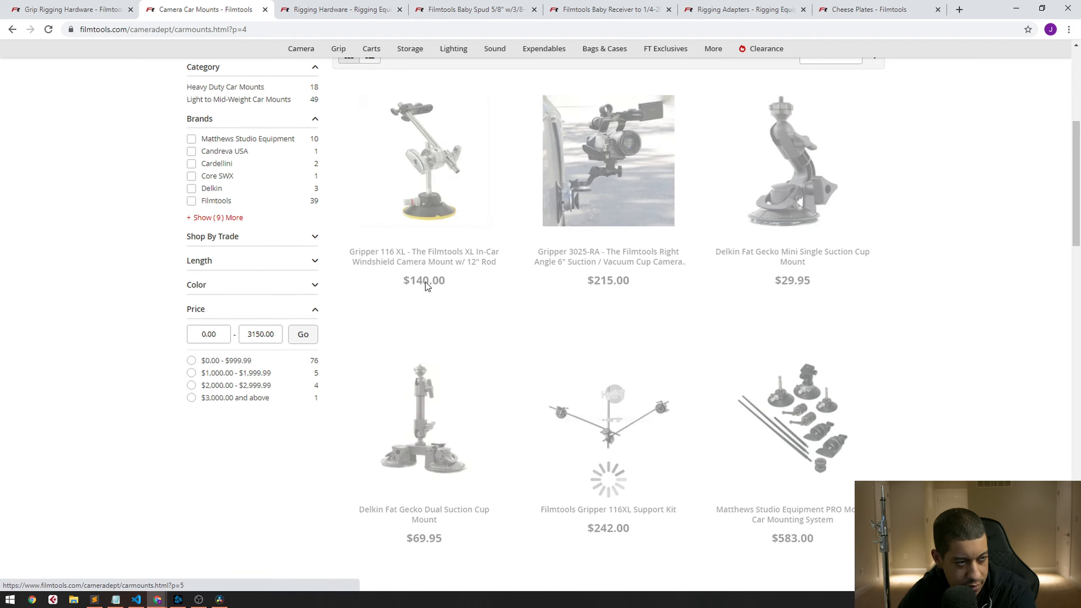
scroll(511, 375, "up", 5)
scroll(526, 386, "down", 3)
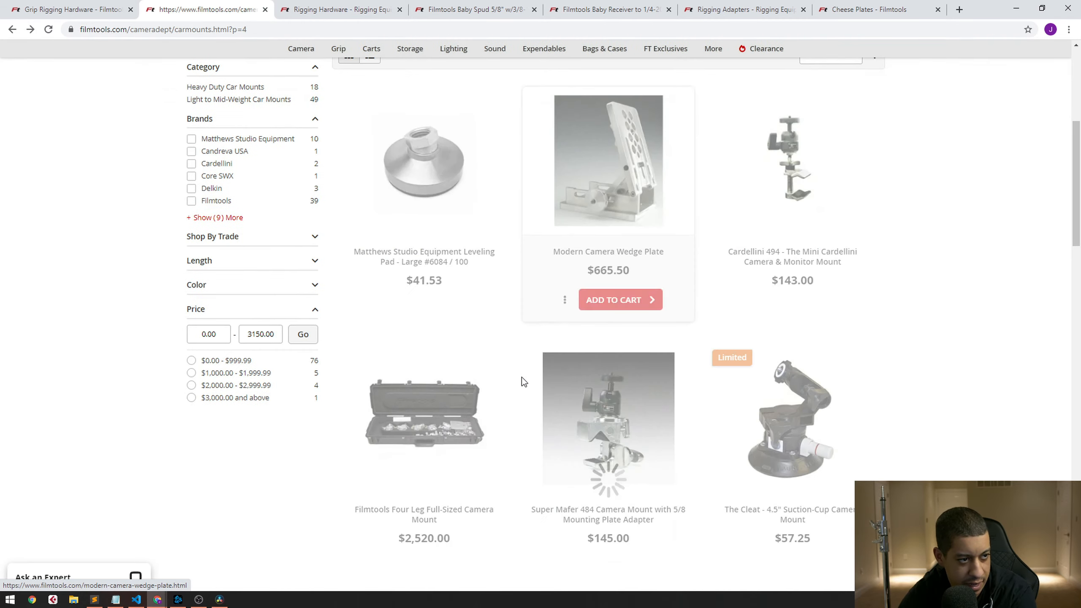
key("alt+Left")
scroll(524, 376, "down", 10)
scroll(525, 376, "down", 8)
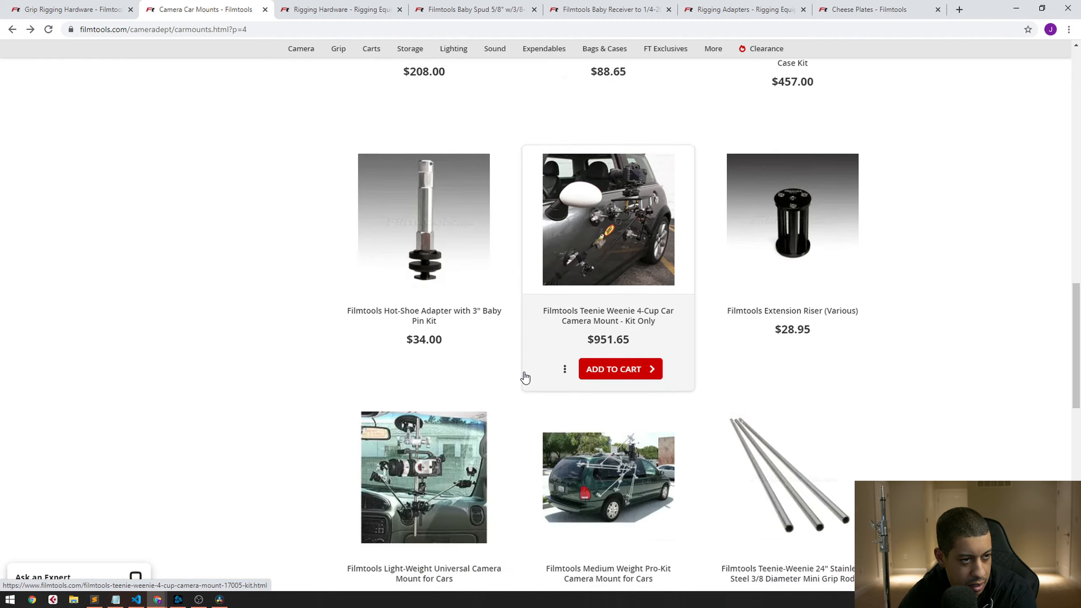
scroll(526, 374, "up", 3)
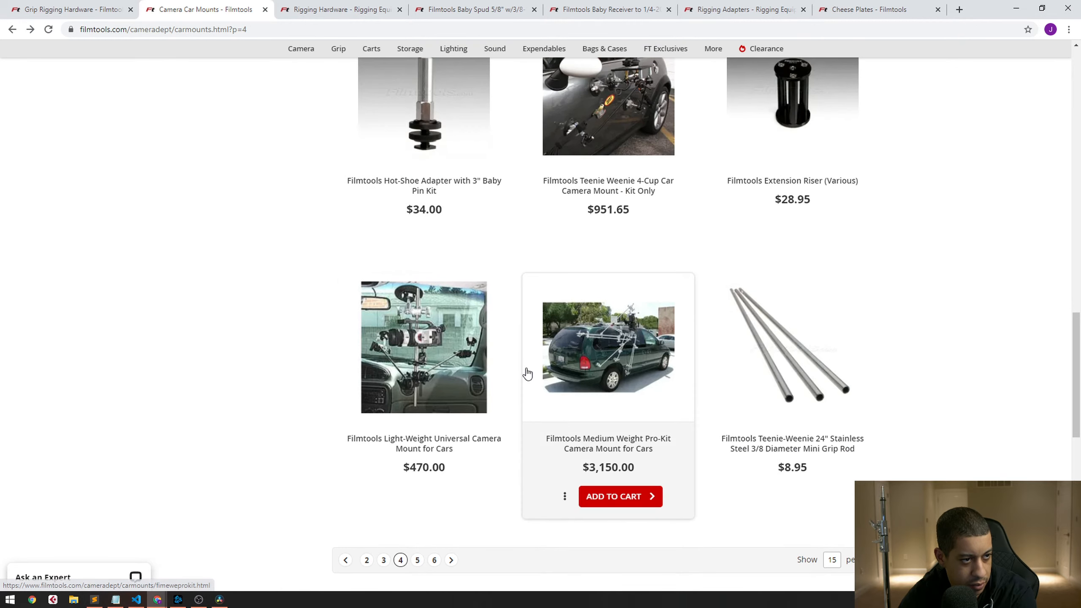
View the Filmtools Medium Weight Pro-Kit Camera Mount for Cars in a new tab and return to the Car Mounts listing
right_click(626, 357)
left_click(656, 362)
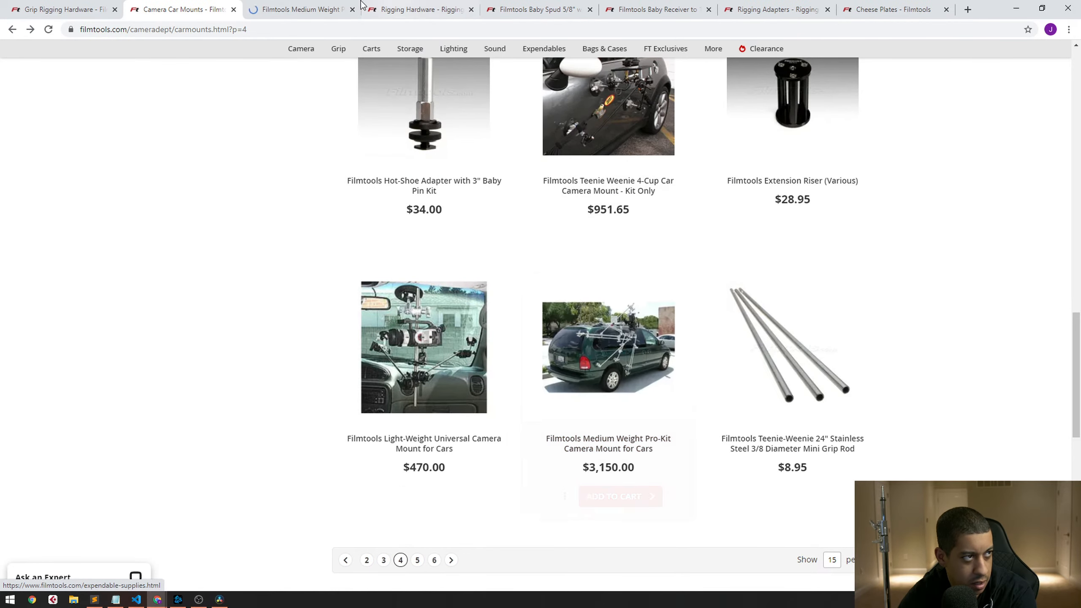
left_click(300, 9)
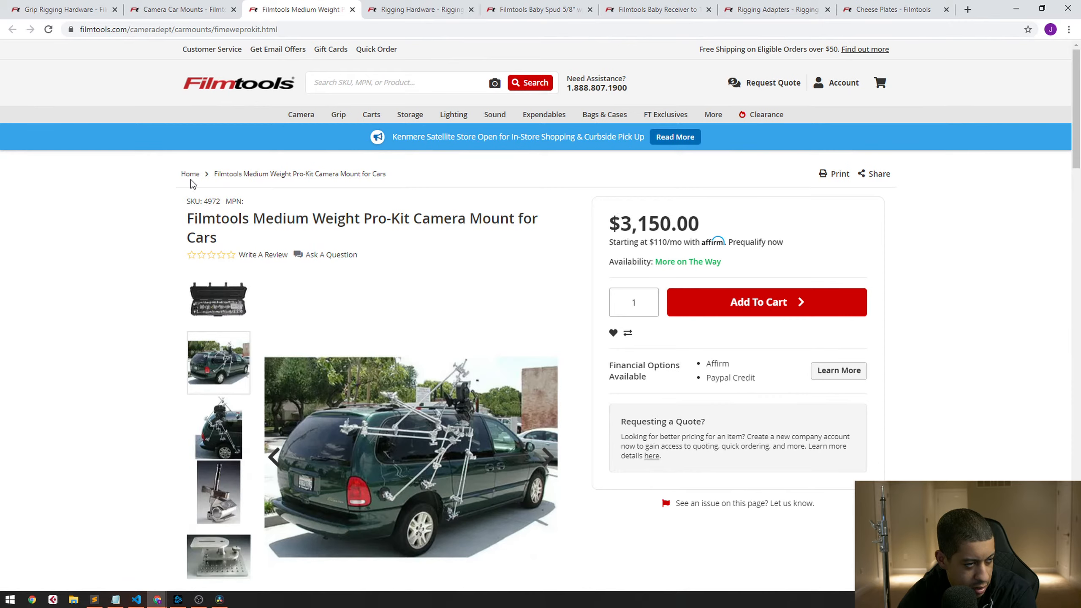
left_click(166, 8)
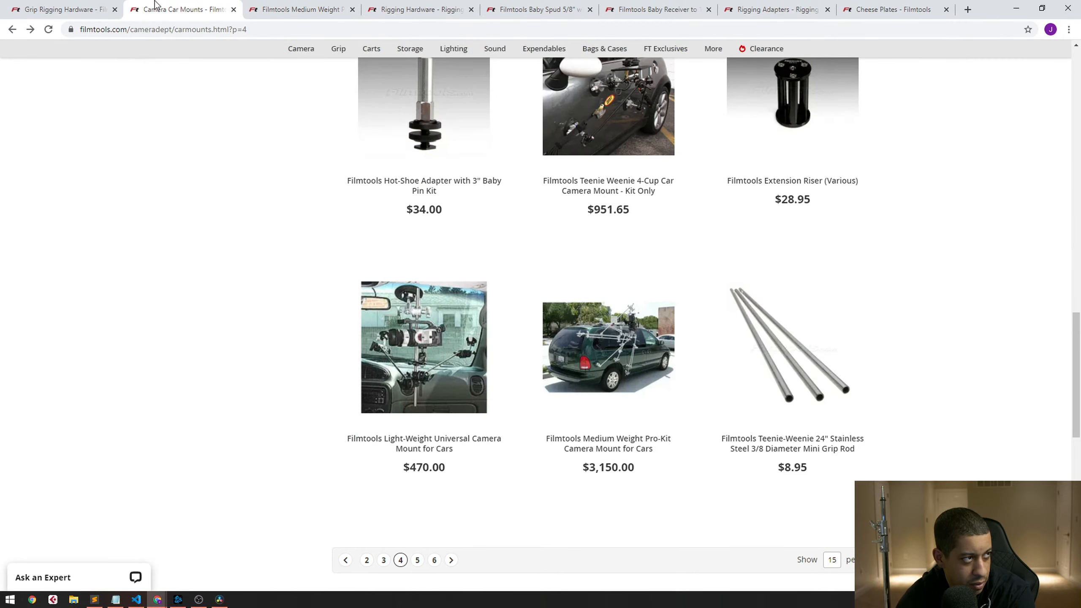
Look through the suction cup mounts and other products on page 5 of the Car Mounts listing
left_click(417, 560)
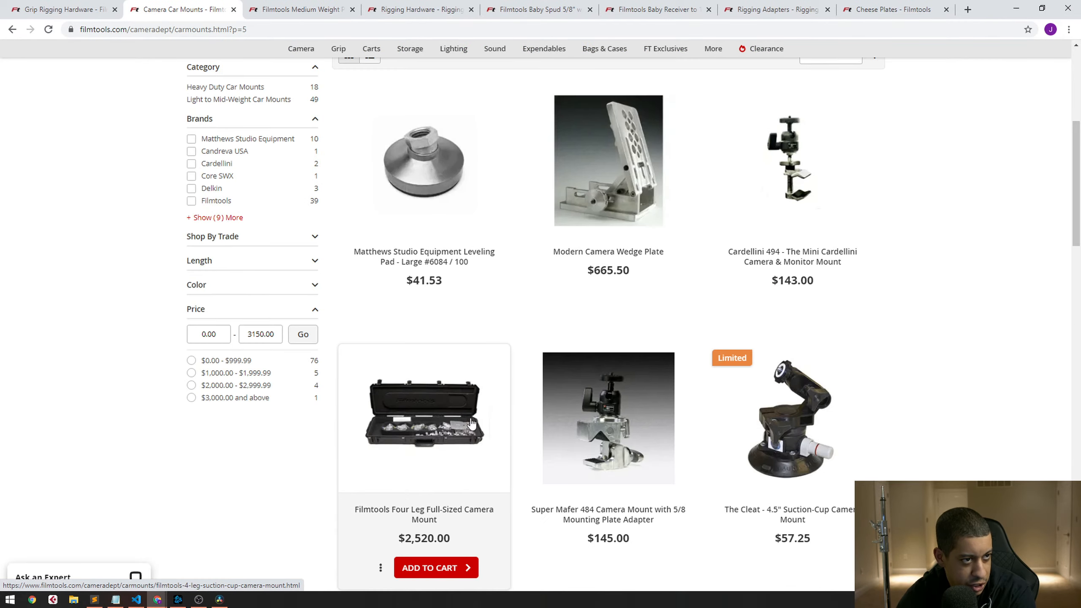
scroll(474, 411, "down", 6)
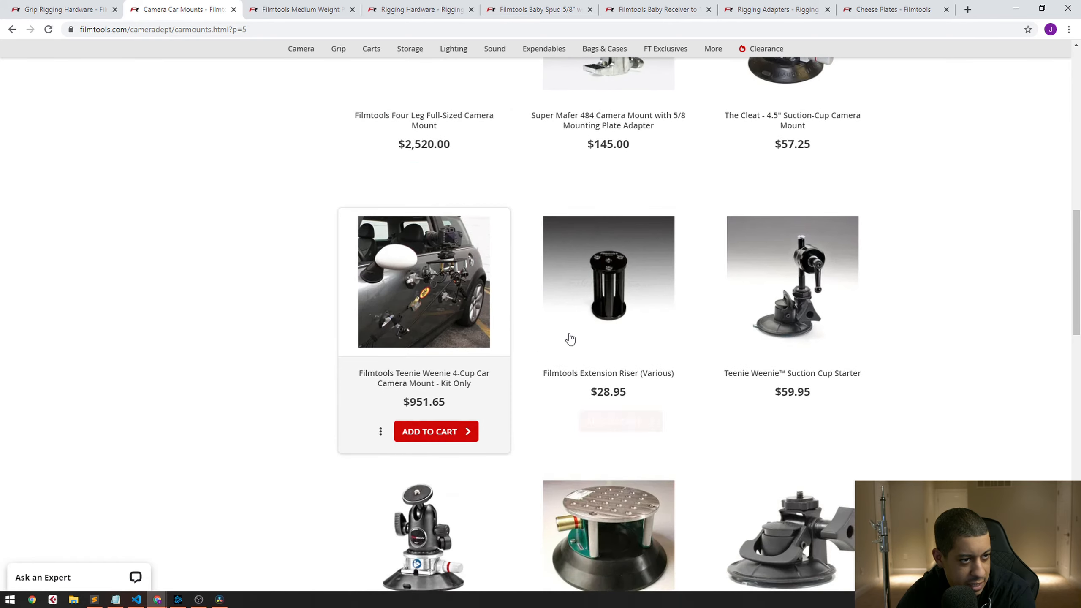
scroll(659, 379, "down", 5)
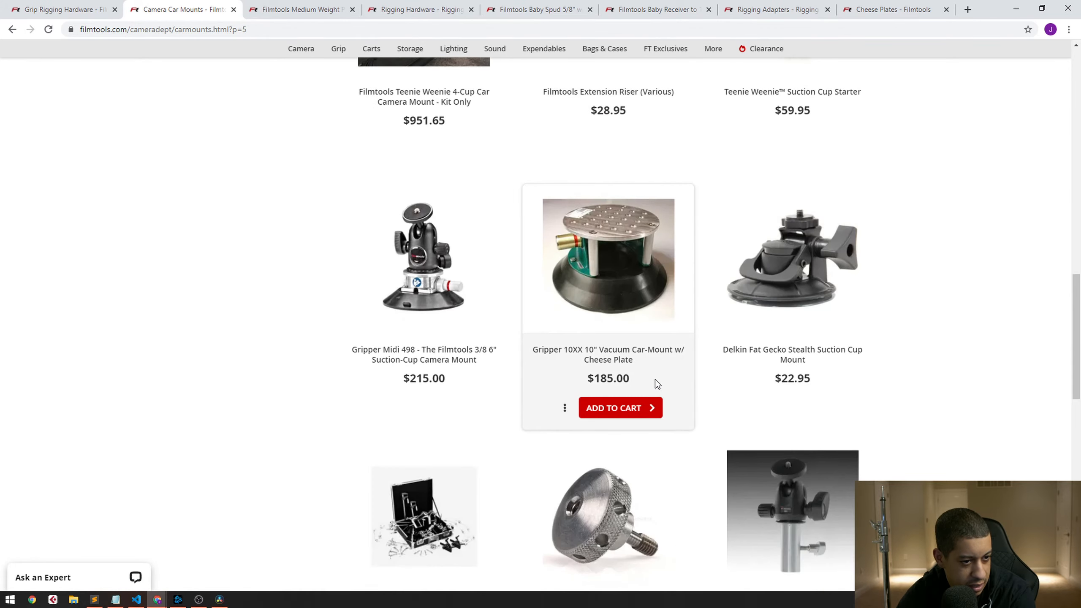
scroll(656, 379, "down", 10)
Look through the rods, risers and mounting kits on page 6 of the Car Mounts listing
left_click(440, 169)
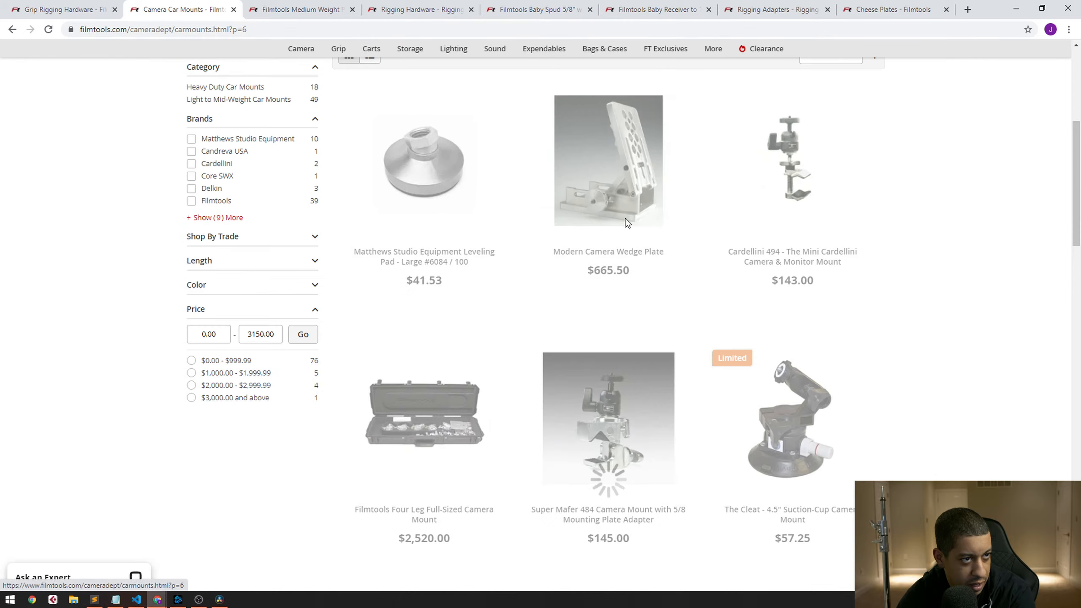
scroll(822, 435, "down", 6)
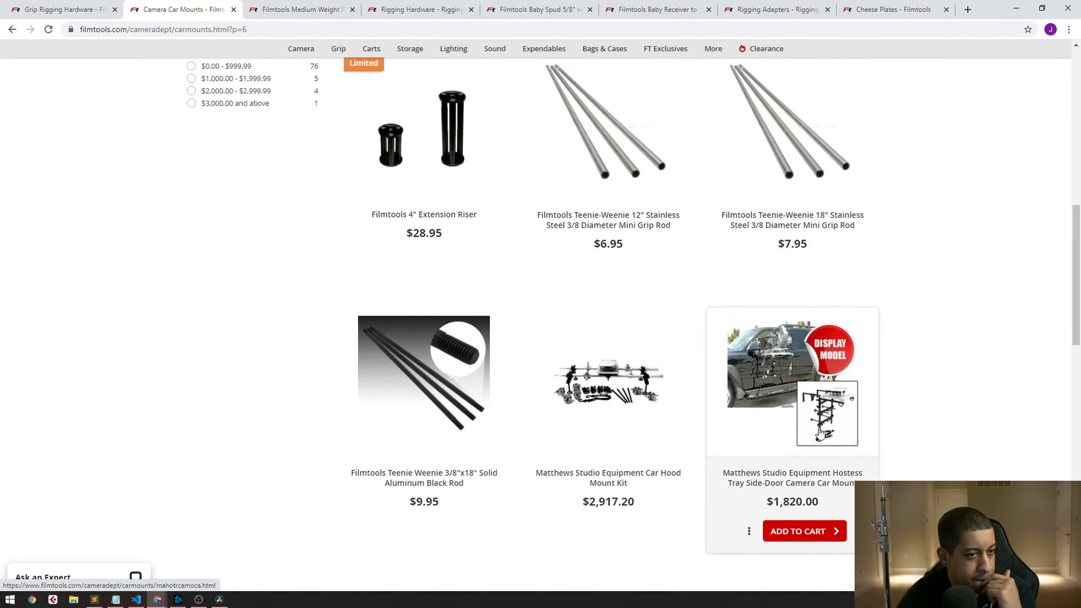
scroll(819, 427, "down", 4)
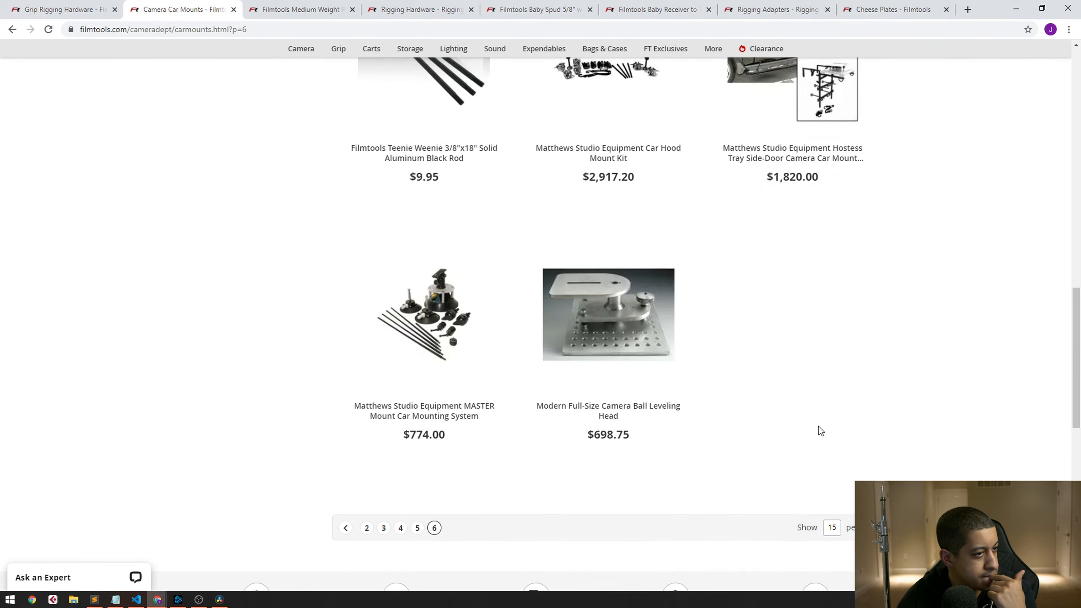
scroll(817, 427, "up", 19)
scroll(730, 419, "down", 11)
Open the Filmtools 4" Extension Riser in a new tab and view its product photo with a camera mounted on the riser
right_click(459, 204)
left_click(481, 210)
left_click(350, 6)
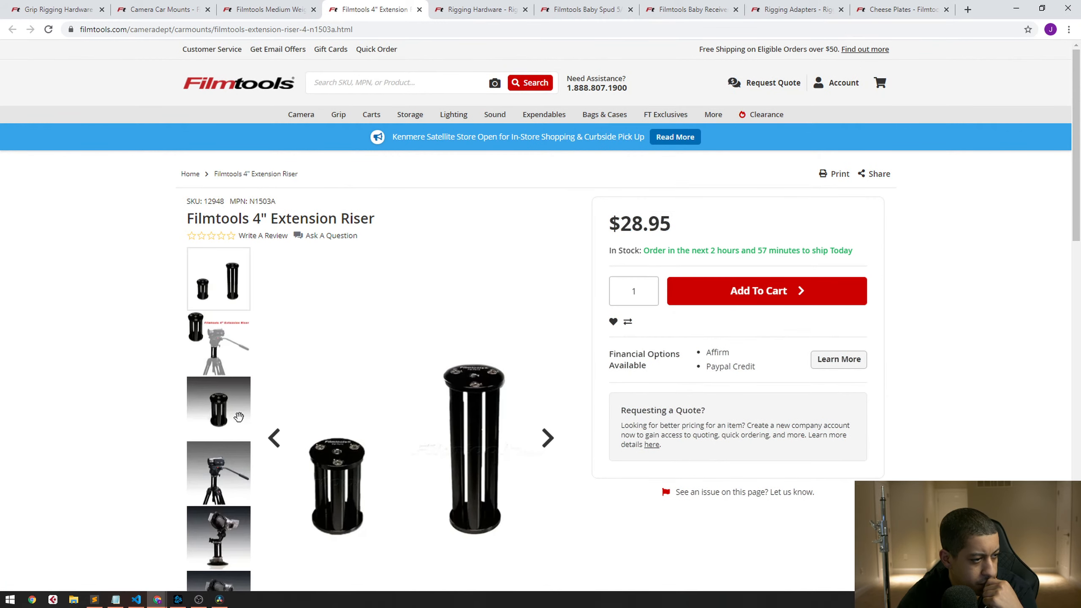
scroll(230, 419, "down", 3)
left_click(214, 377)
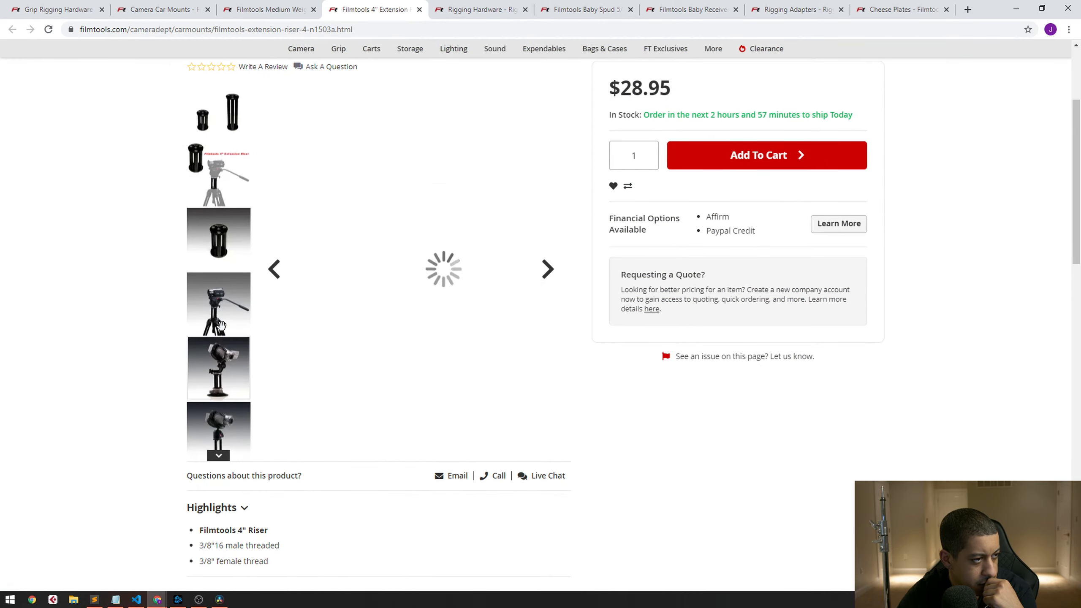
View the 4" Extension Riser's product photos showing it on a tripod, on a suction cup and with the title caption
left_click(222, 319)
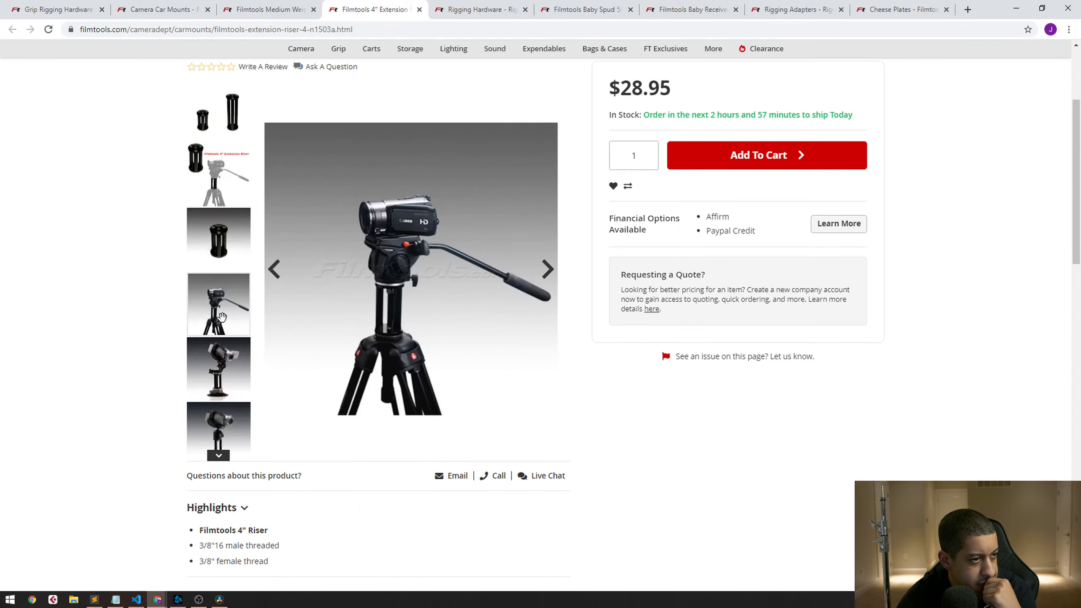
left_click(234, 438)
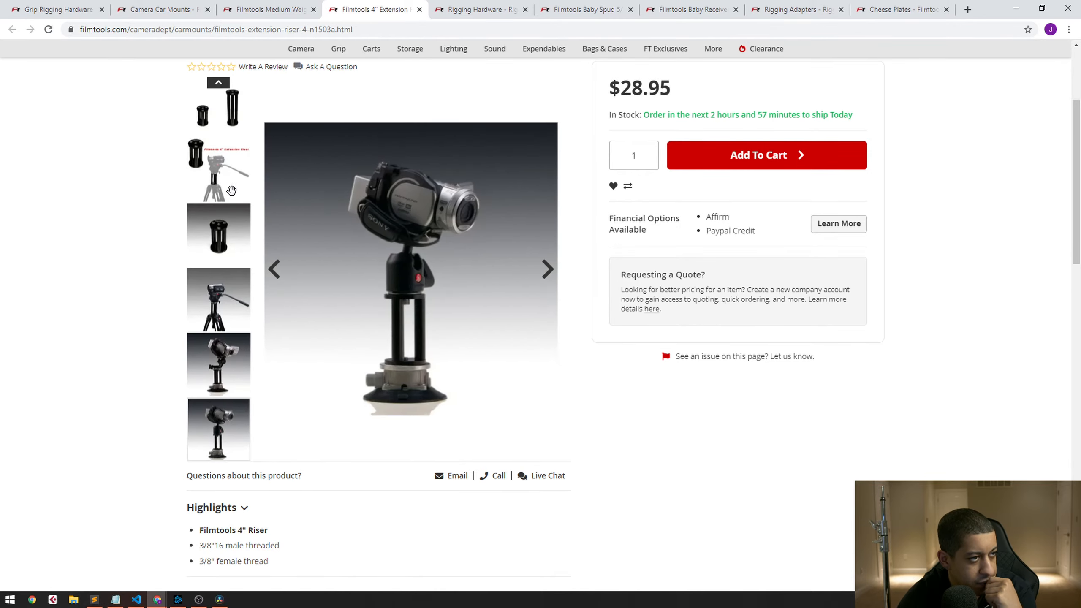
left_click(220, 169)
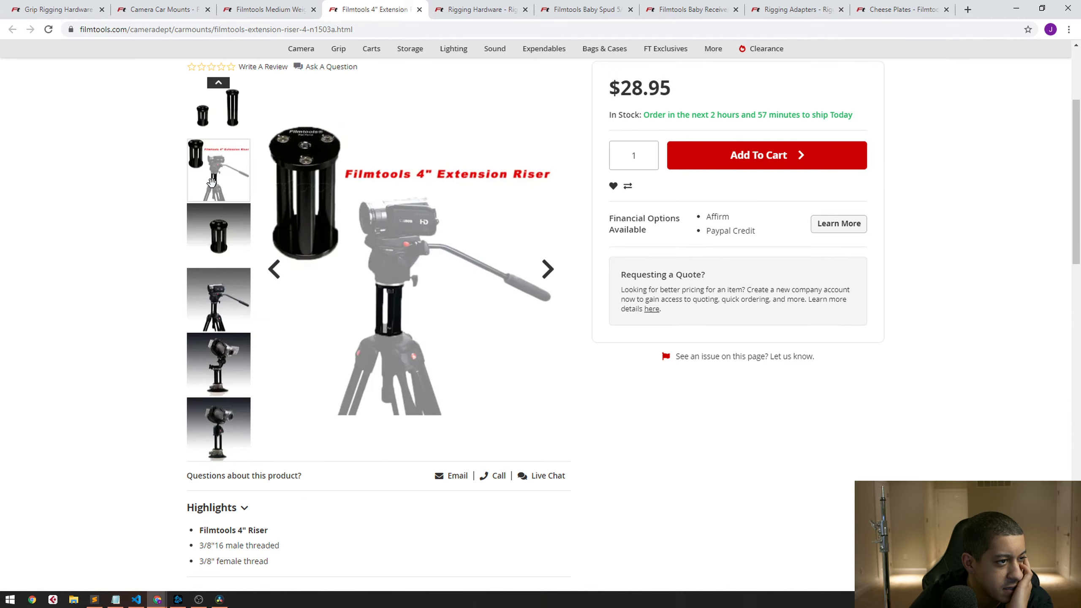
Look through the products on page 2 of the Car Mounts listing and return to the Rigging Equipment listing
left_click(275, 5)
left_click(153, 9)
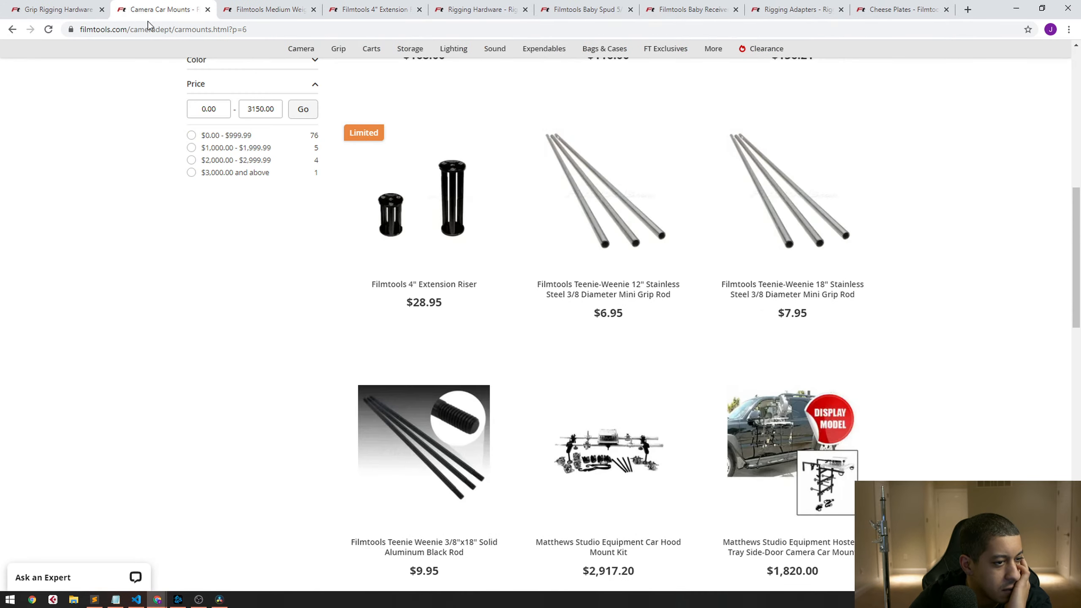
scroll(255, 392, "down", 10)
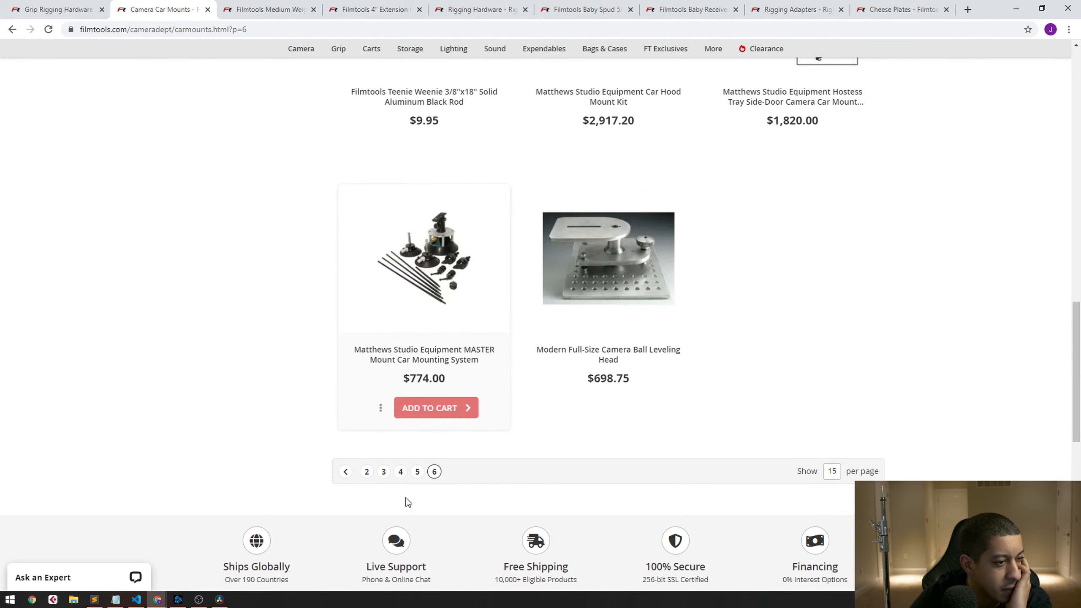
left_click(367, 471)
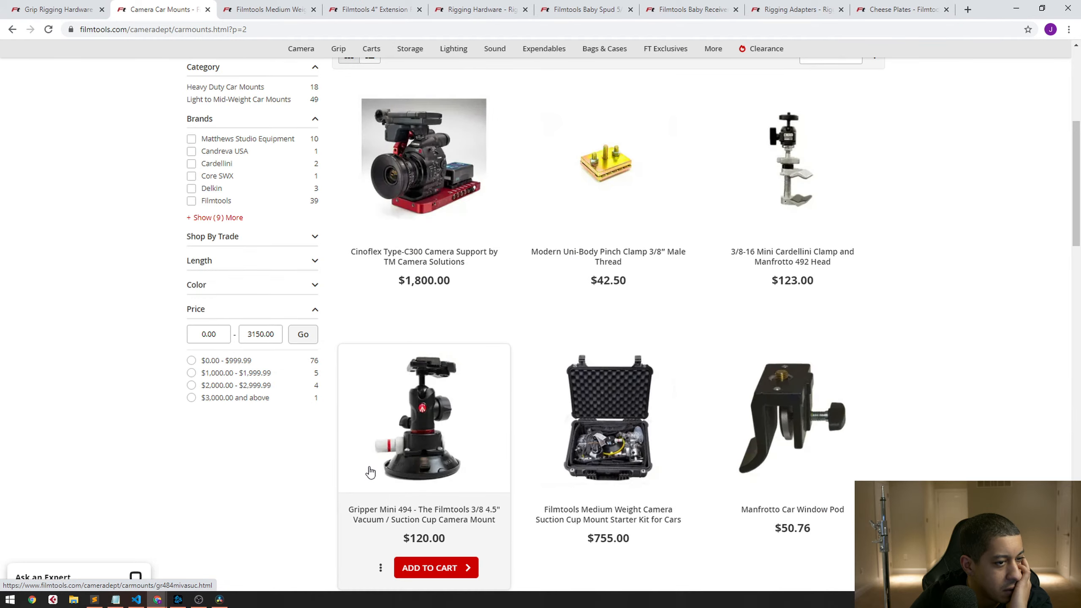
scroll(370, 468, "down", 15)
scroll(370, 463, "down", 1)
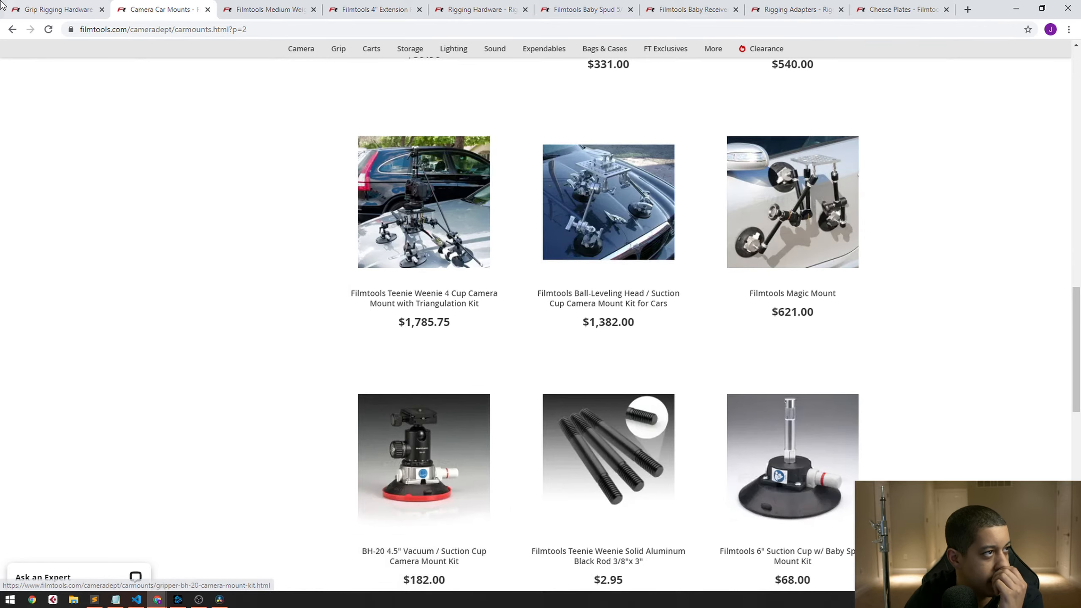
left_click(66, 8)
scroll(228, 270, "down", 1)
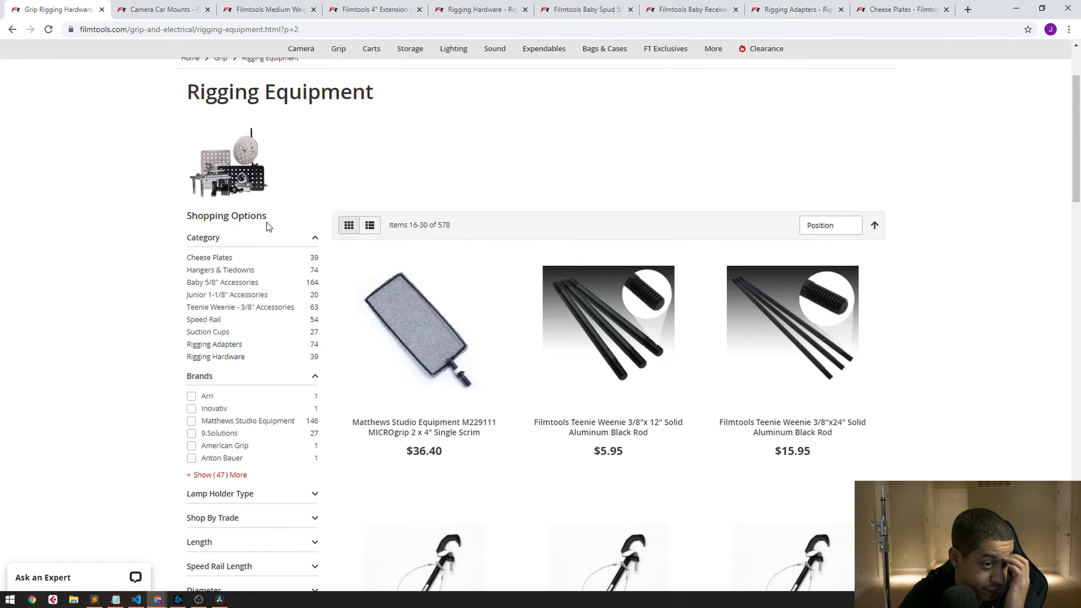
Open the Tripod Heads category from the Medium Weight Pro-Kit page and filter it to the 75mm adapter size
left_click(263, 8)
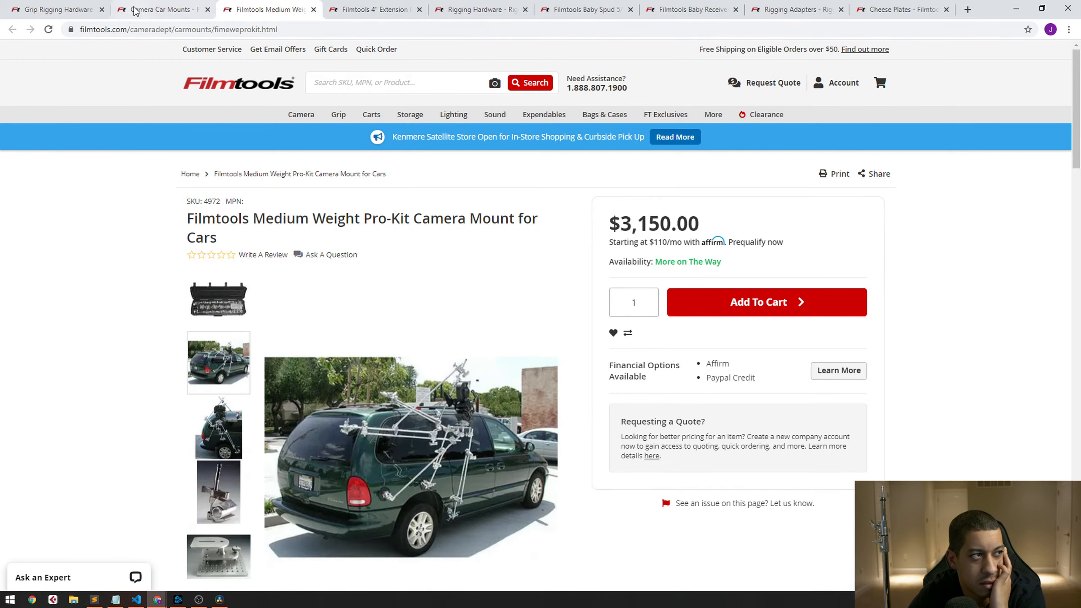
mouse_move(313, 122)
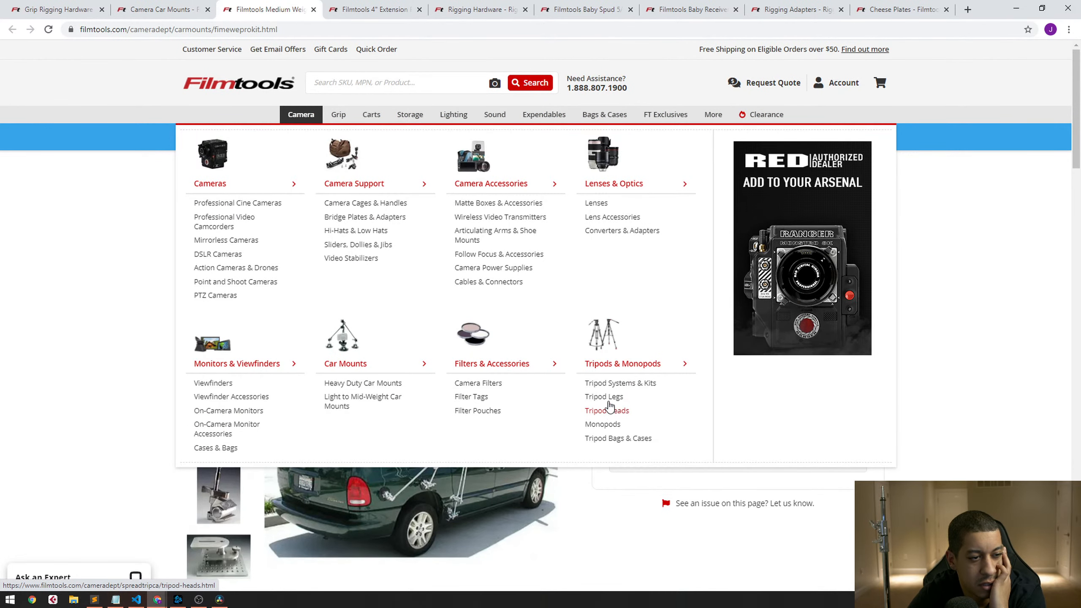
left_click(608, 417)
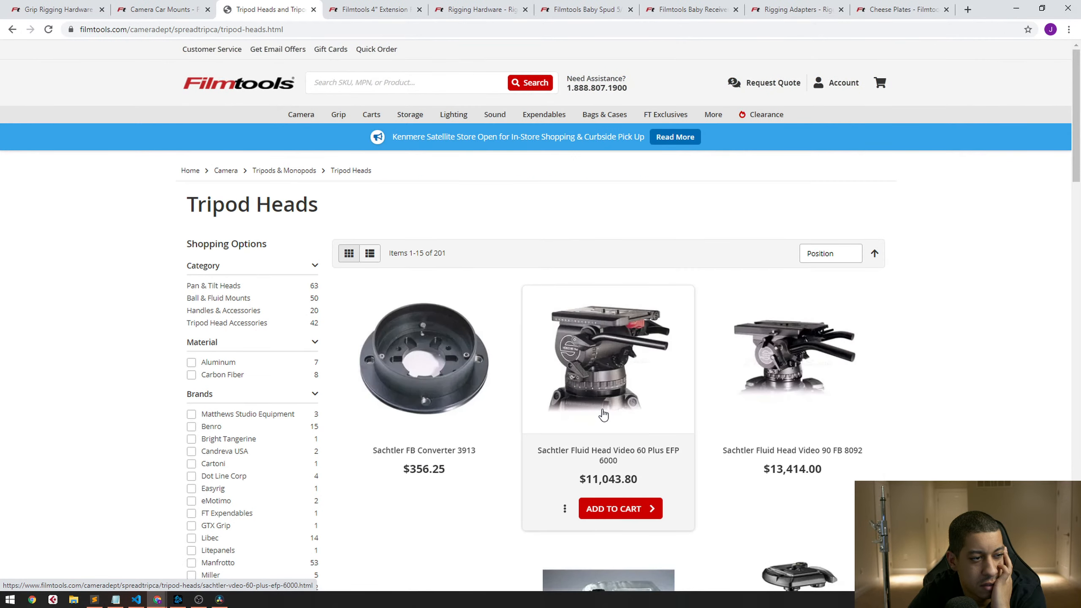
scroll(604, 415, "down", 10)
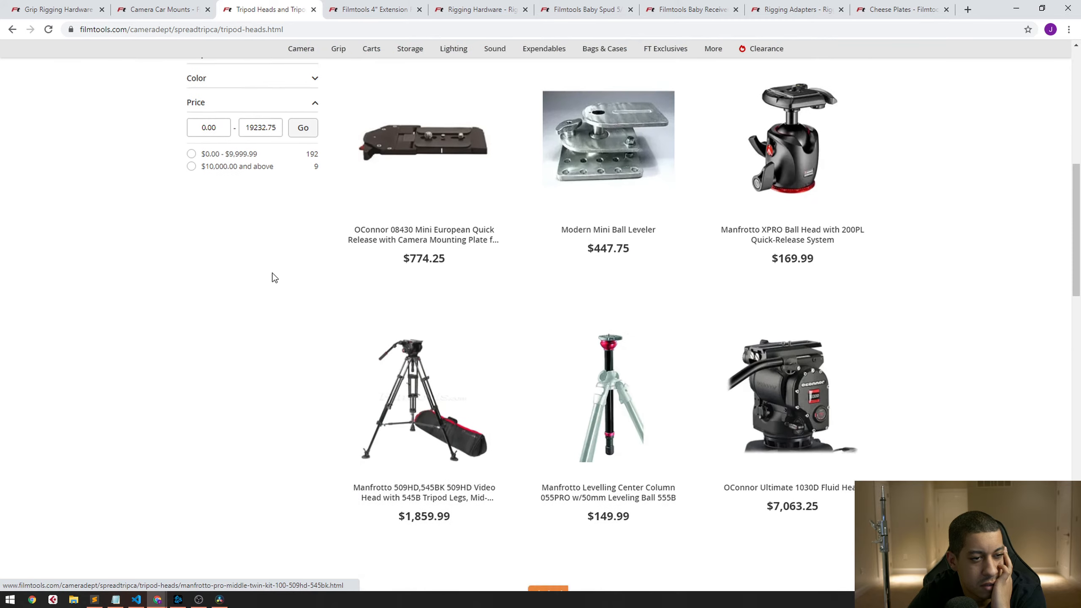
scroll(275, 278, "up", 10)
scroll(208, 293, "down", 4)
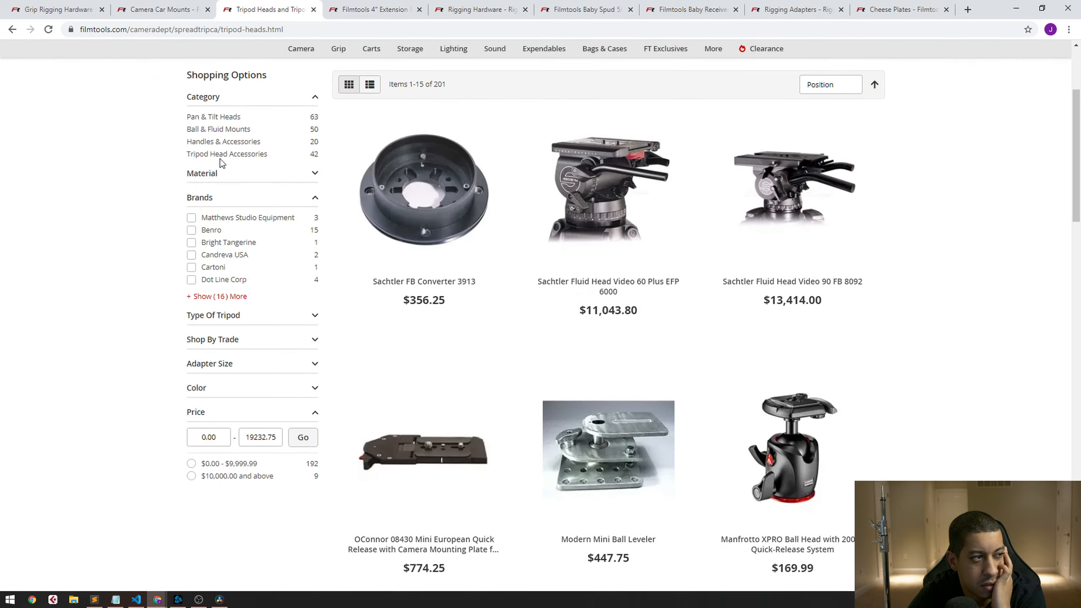
left_click(226, 370)
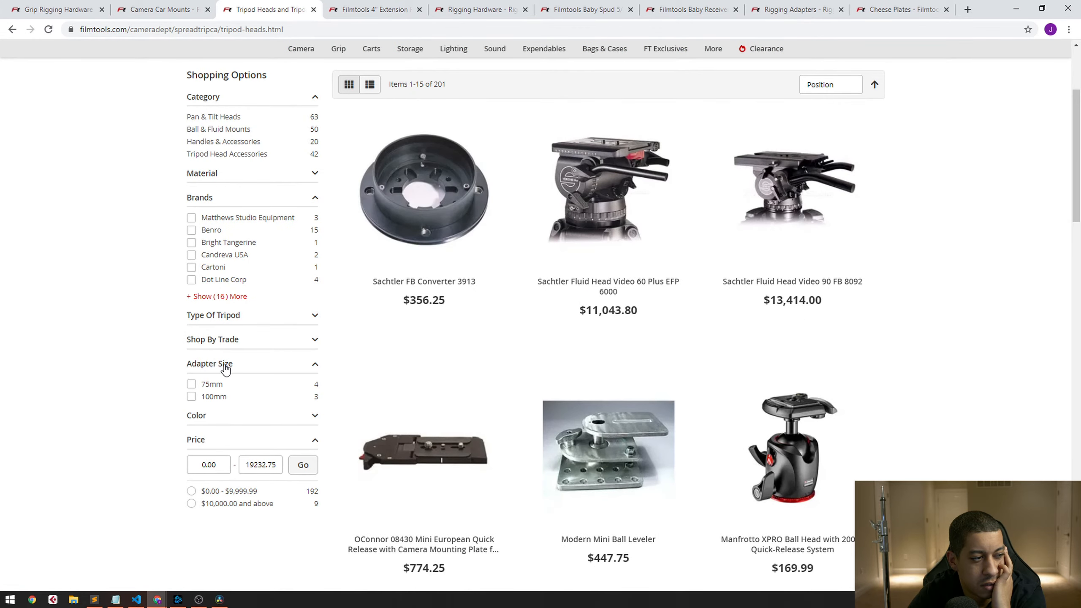
left_click(213, 385)
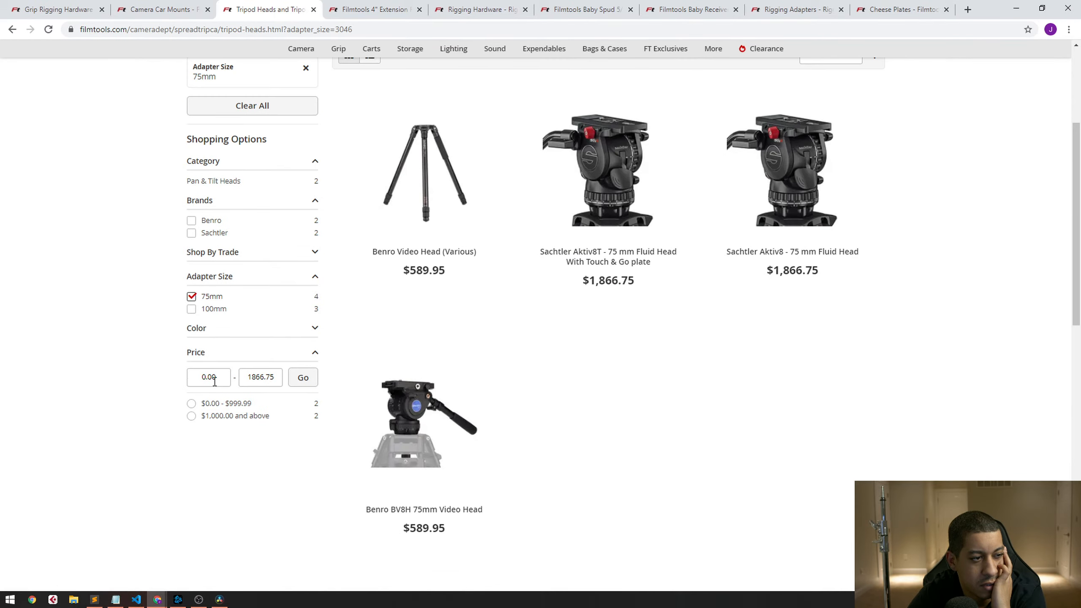
Open the Sachtler Aktiv8T 75 mm Fluid Head With Touch & Go plate and view its highlights, details and product photos
left_click(619, 177)
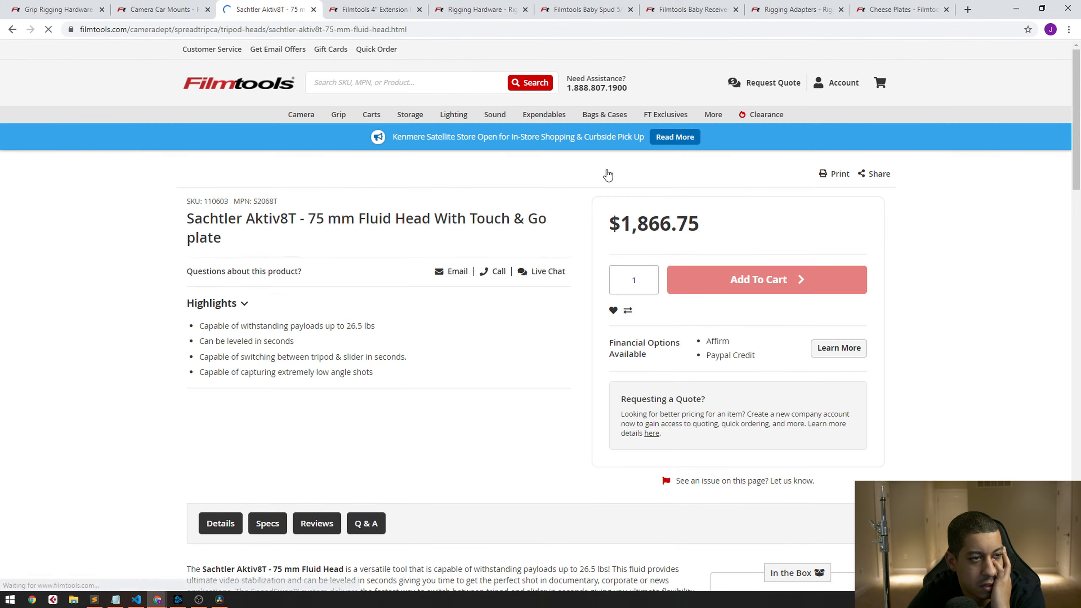
scroll(367, 370, "down", 3)
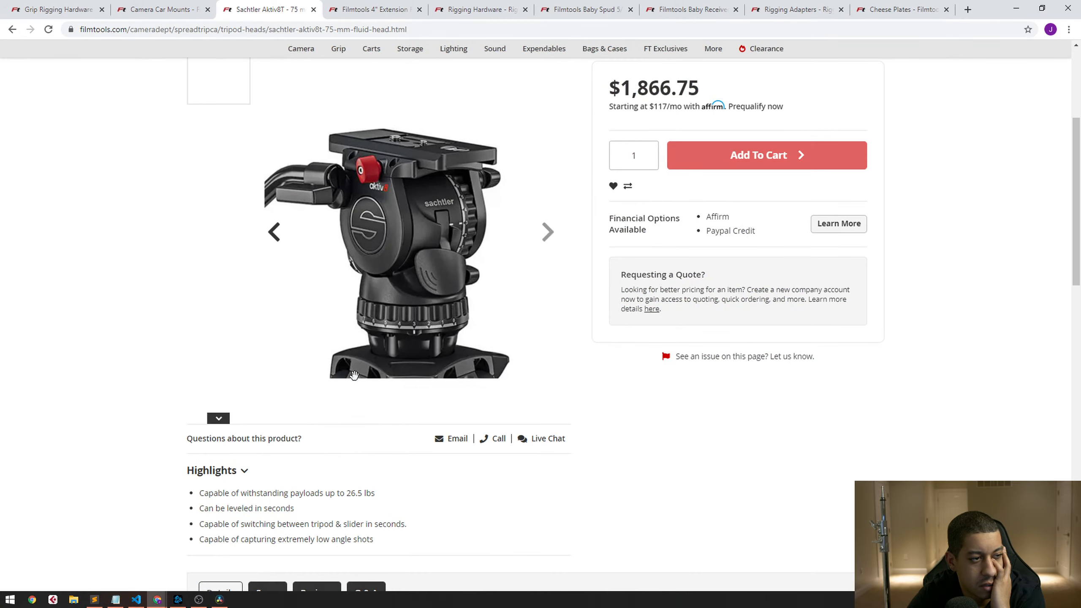
scroll(247, 273, "down", 6)
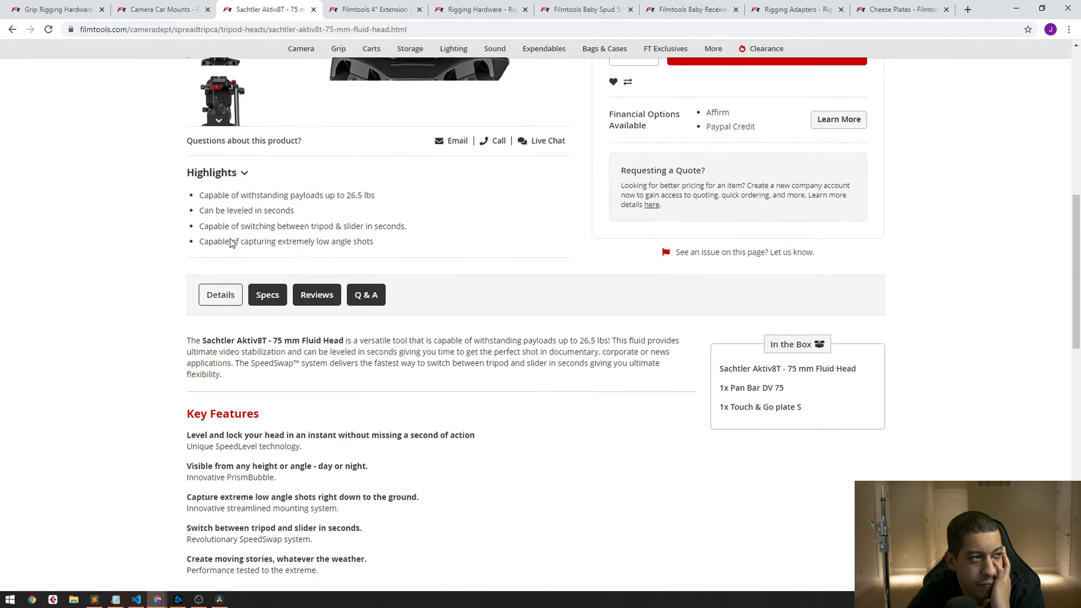
scroll(207, 252, "up", 3)
left_click(218, 251)
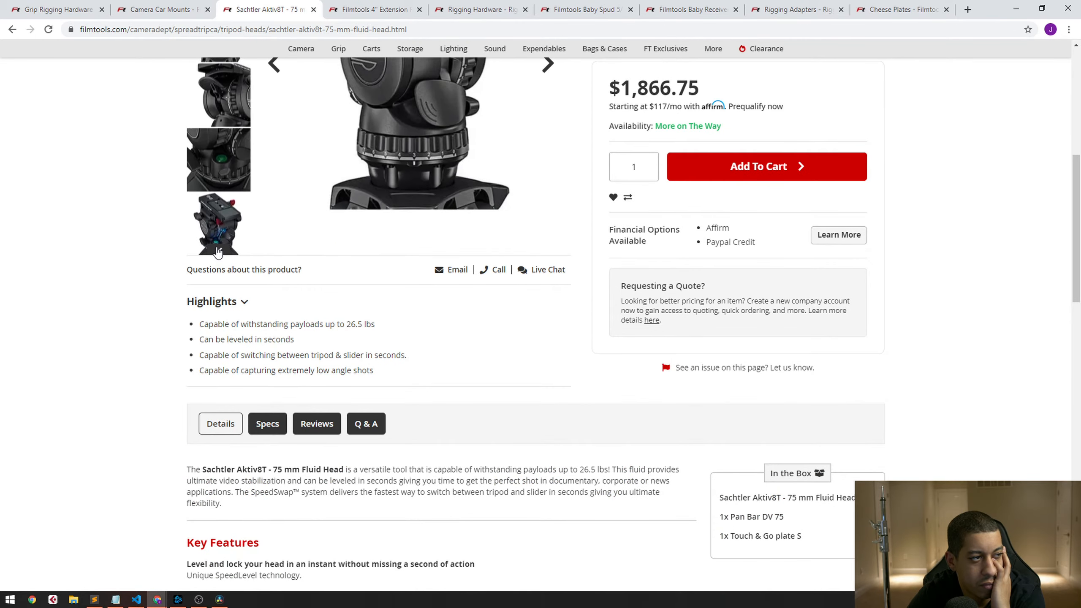
scroll(217, 251, "up", 5)
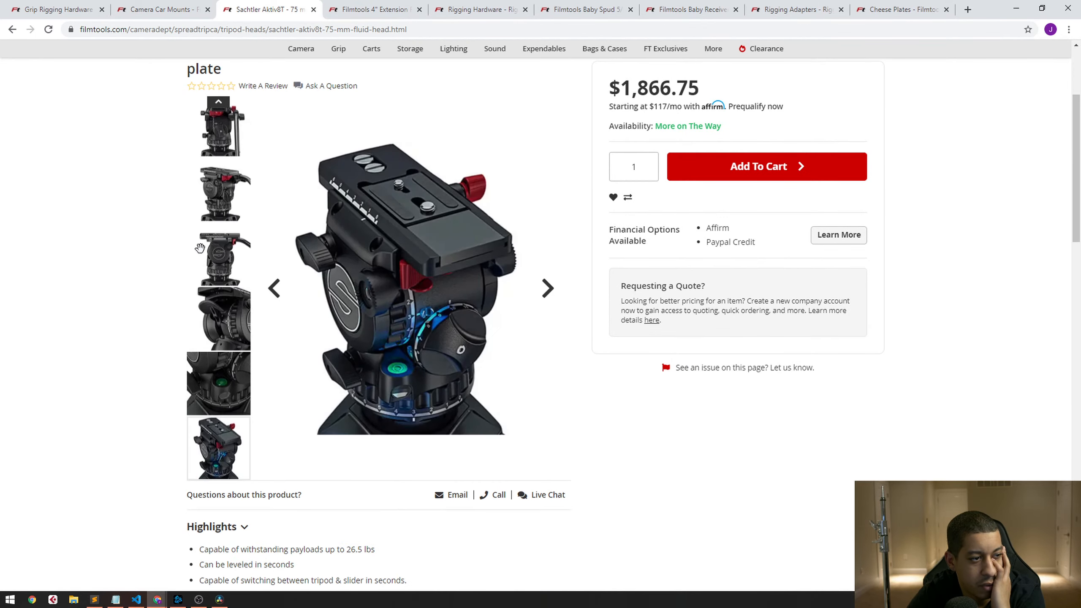
Return to the Tripod Heads listing and switch the adapter size filter from 75mm to 100mm
left_click(188, 5)
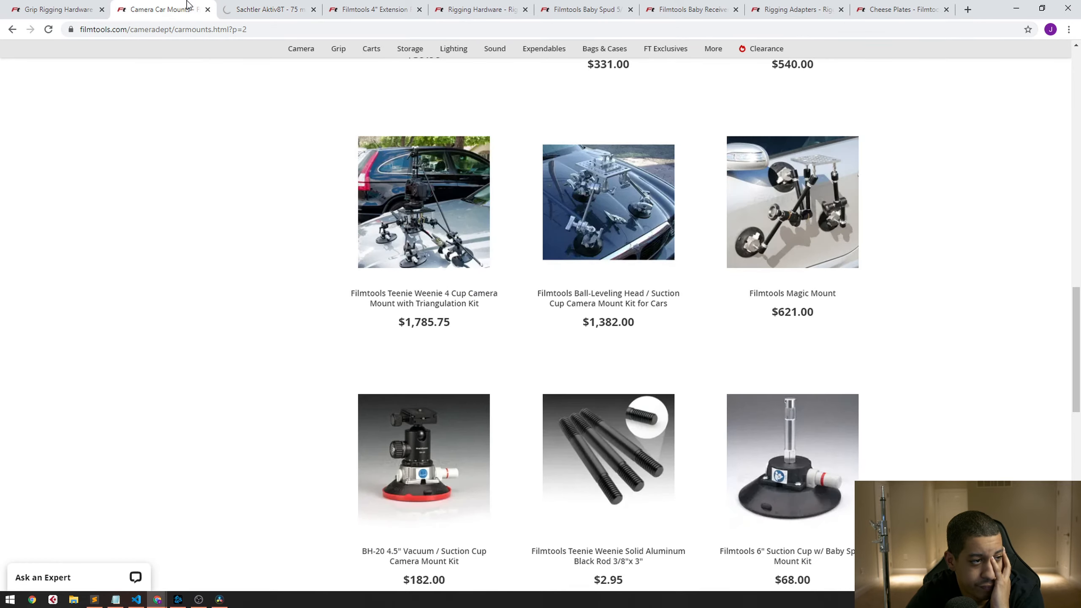
left_click(247, 5)
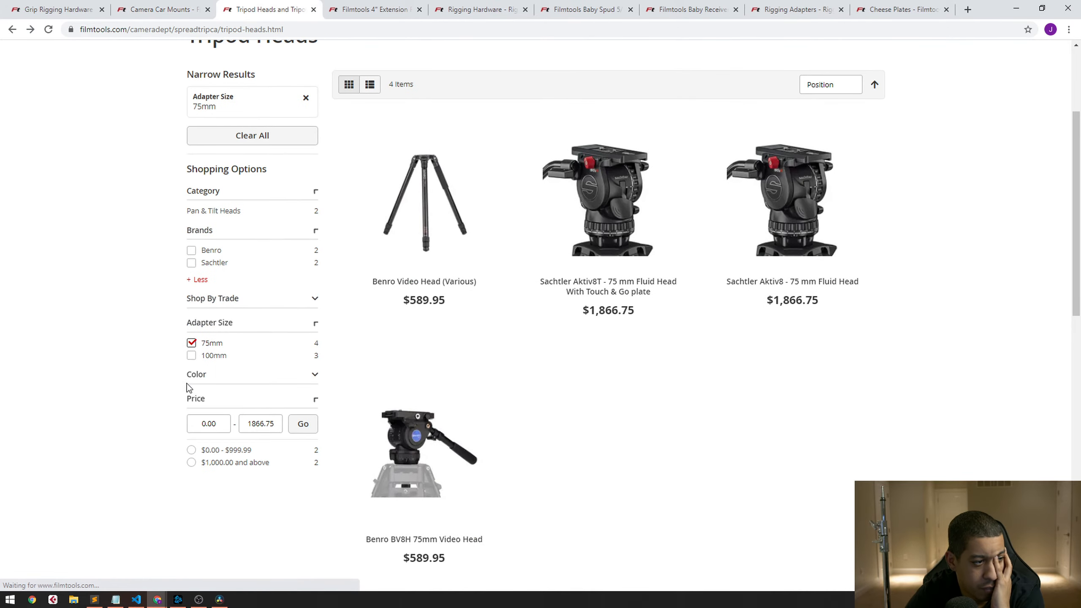
left_click(192, 339)
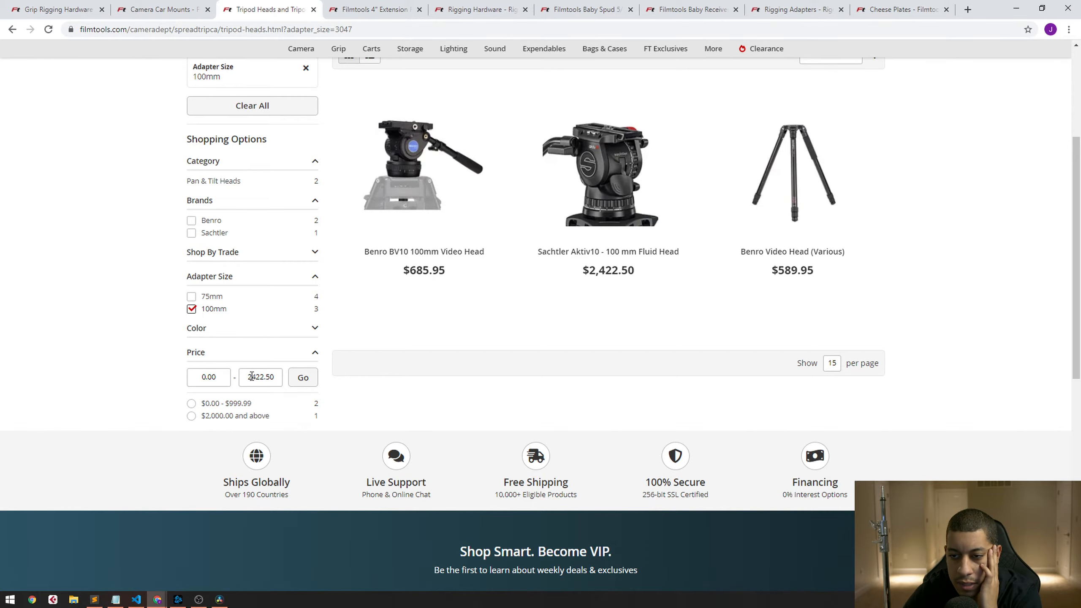
Go back to page 2 of the Car Mounts listing and look over its suction cup mounts and triangulation kits
left_click(169, 8)
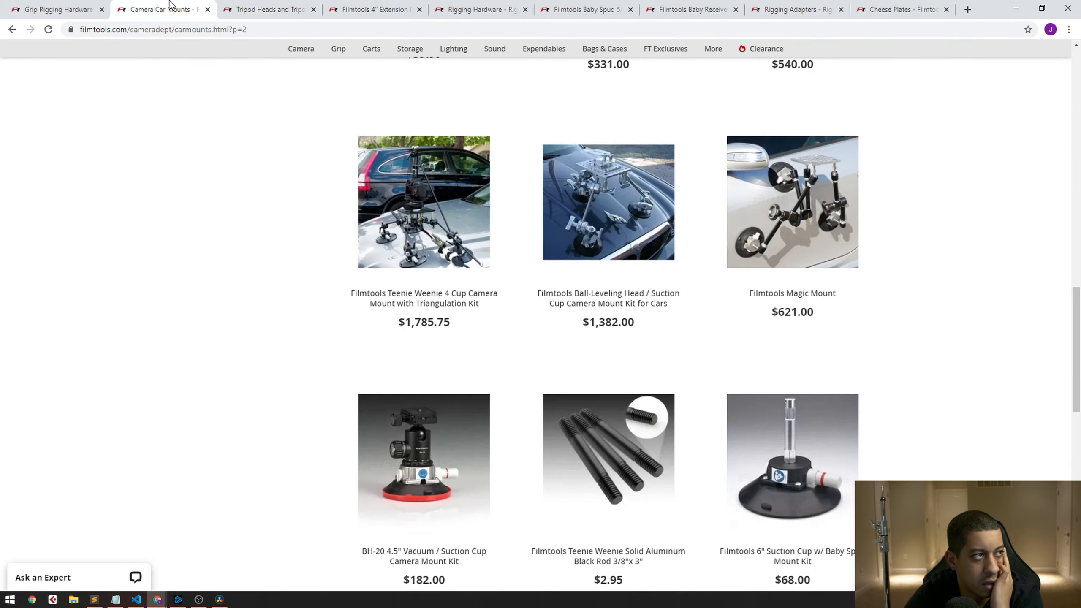
scroll(350, 418, "down", 5)
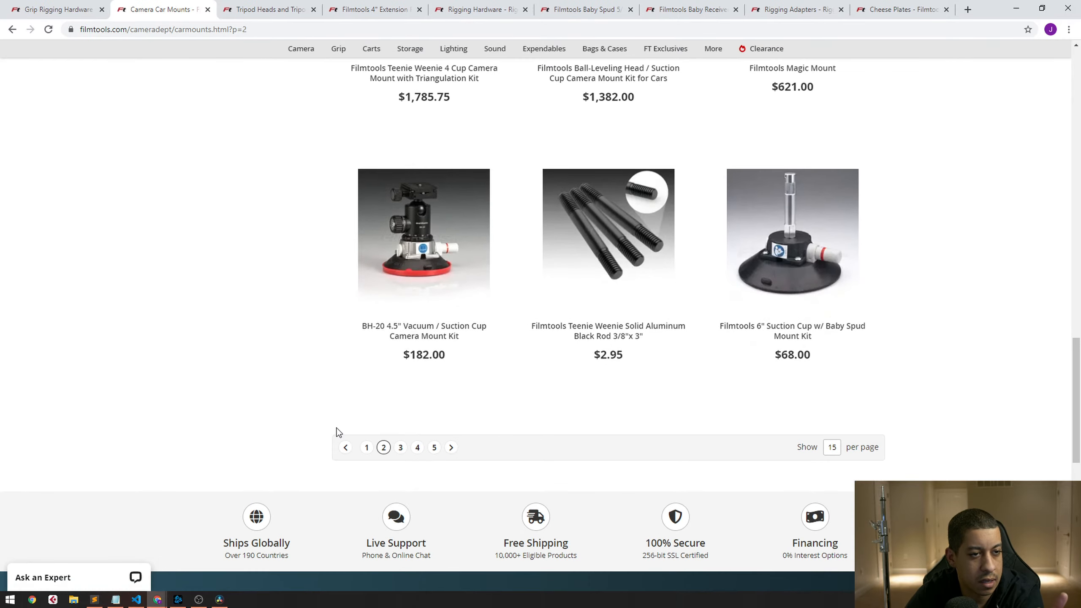
scroll(336, 435, "down", 4)
scroll(335, 434, "down", 5)
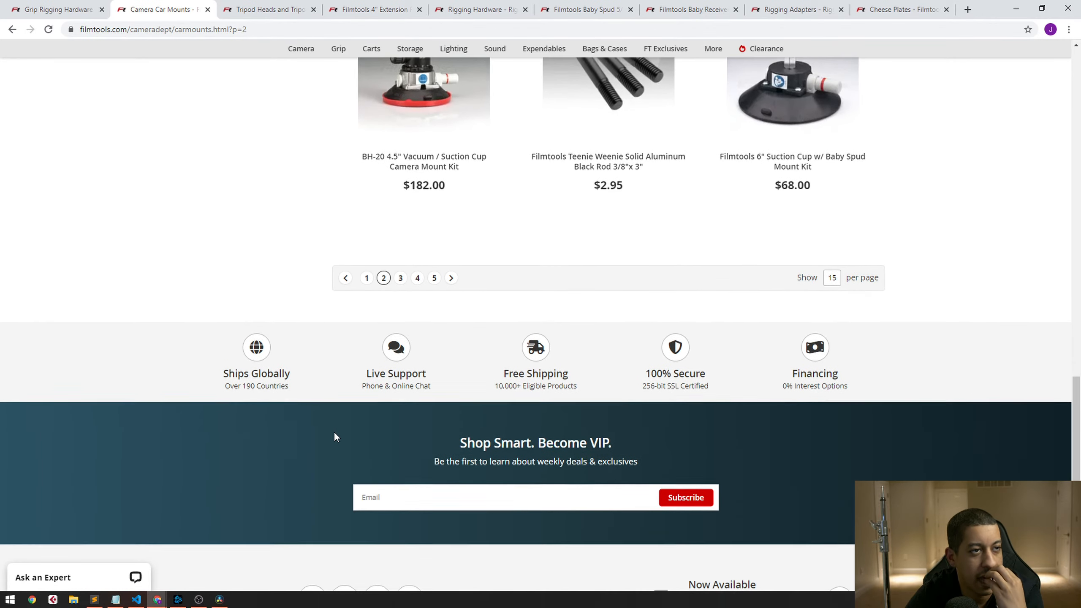
scroll(445, 362, "up", 16)
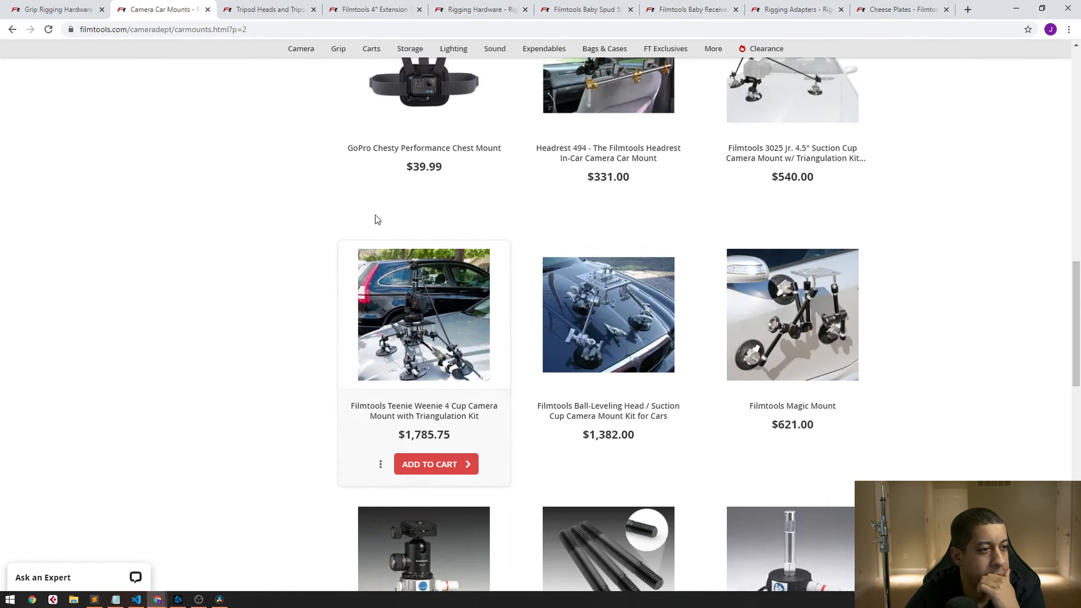
Look through page 2 of the Rigging Equipment listing and revisit the Modern Baby Spud and Modern Baby Receiver product pages
left_click(64, 9)
scroll(747, 188, "down", 20)
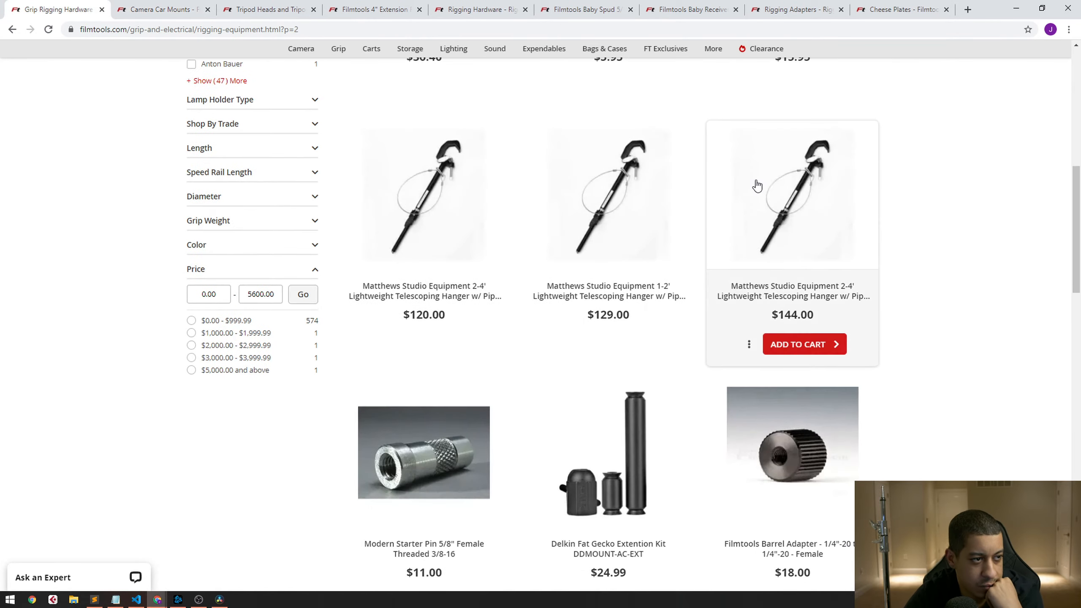
scroll(754, 188, "down", 17)
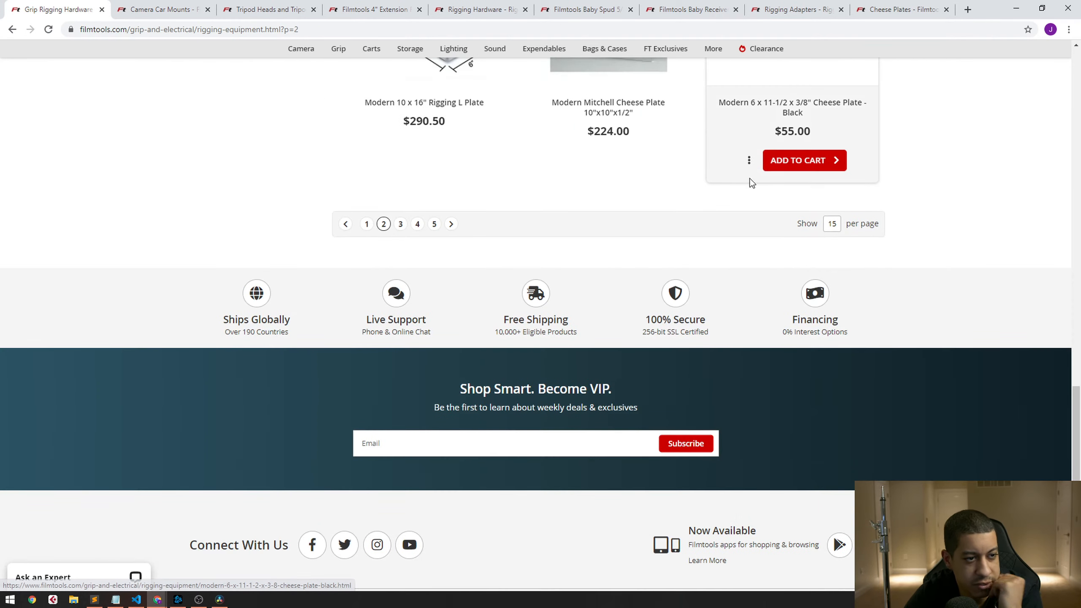
scroll(745, 183, "up", 12)
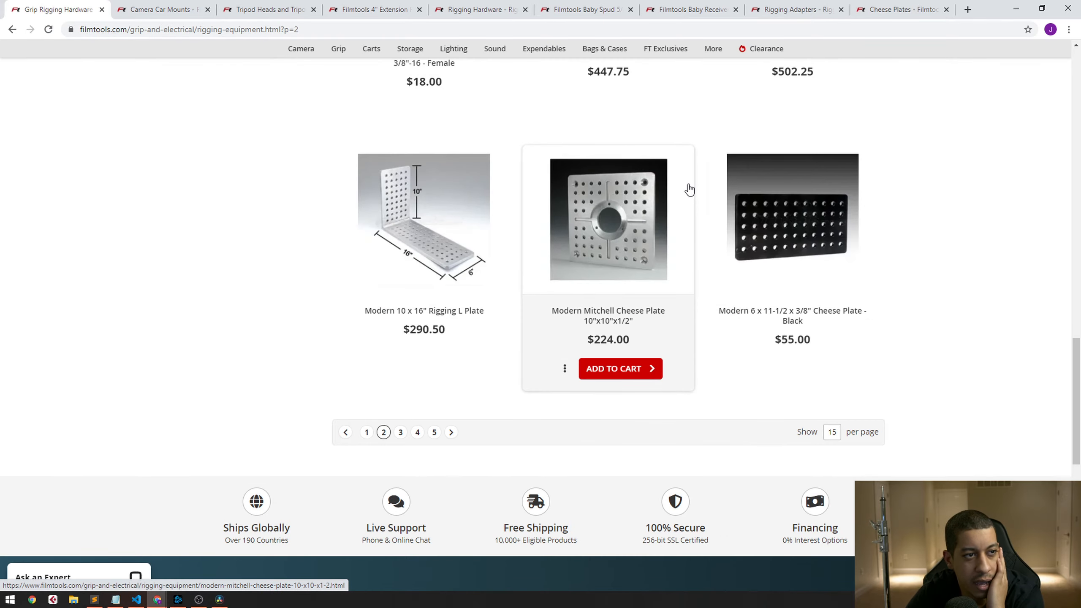
scroll(685, 188, "down", 9)
scroll(682, 185, "down", 3)
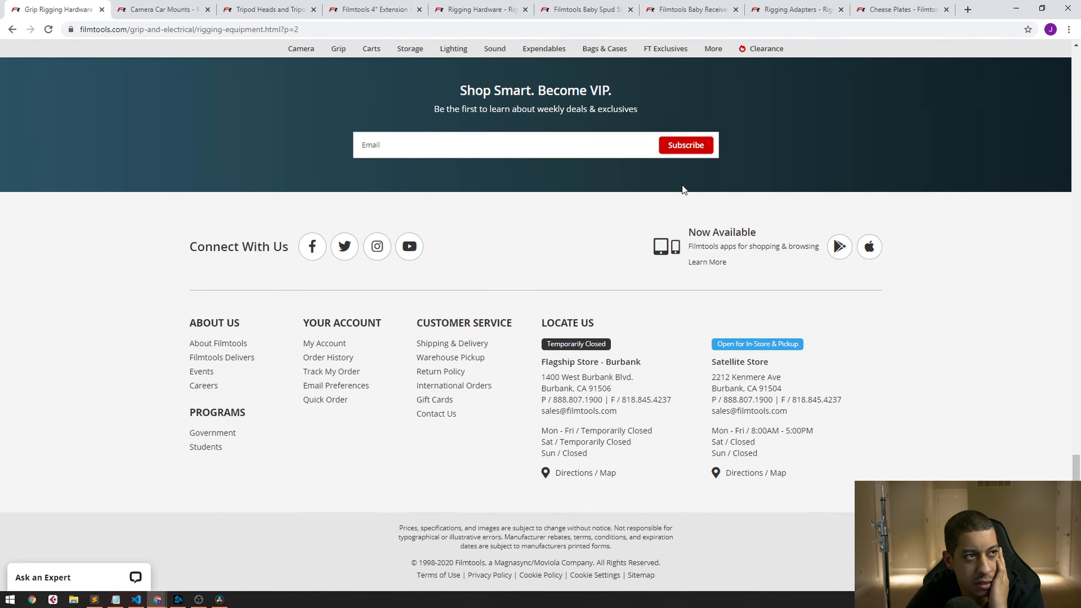
left_click(571, 5)
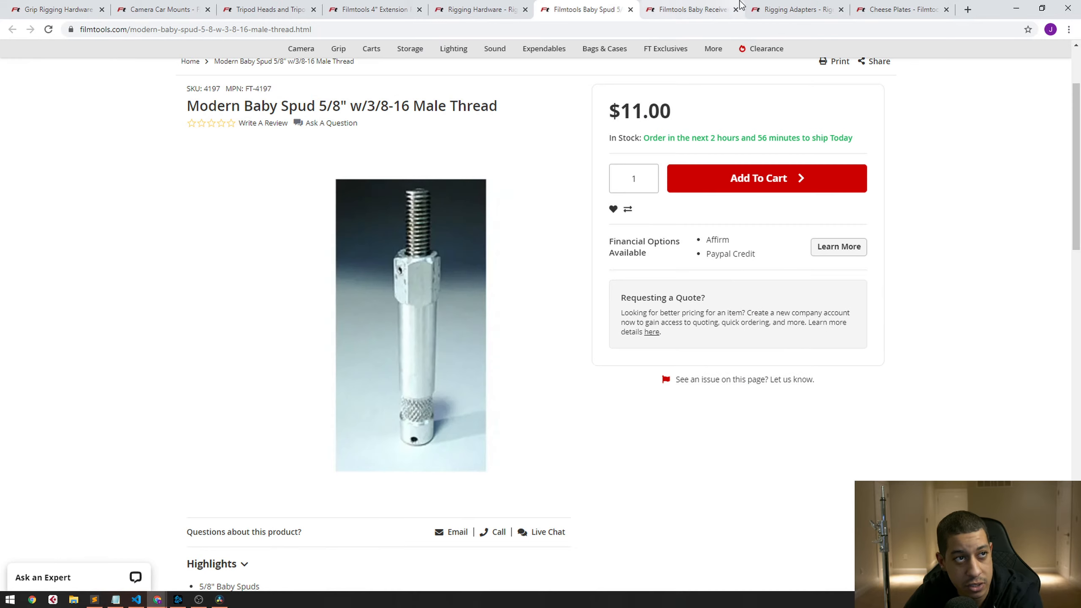
left_click(726, 7)
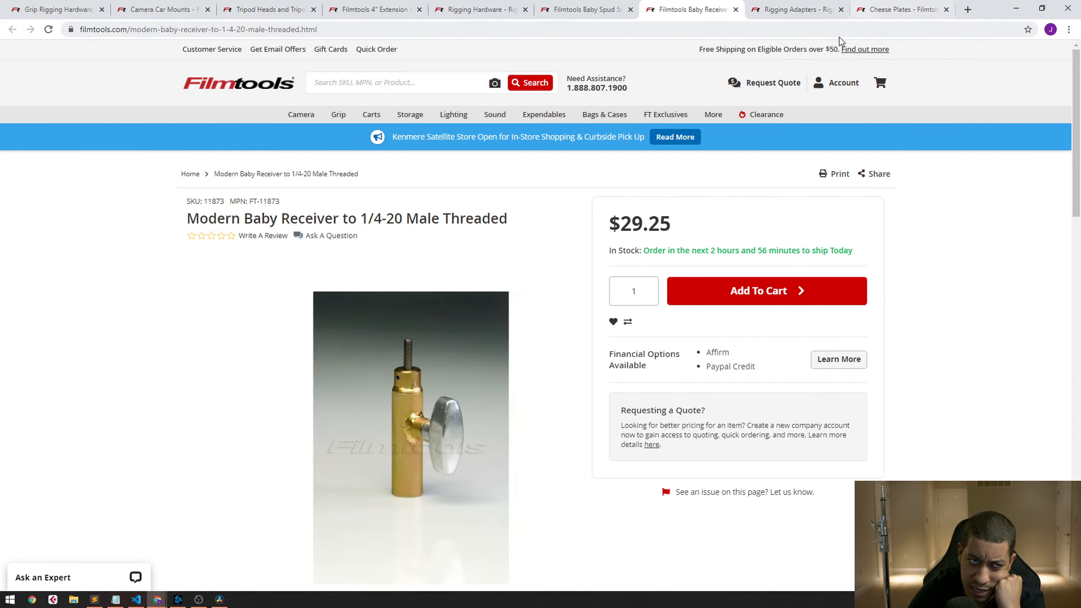
Open the Blackmagic Design products page in a new tab
left_click(968, 9)
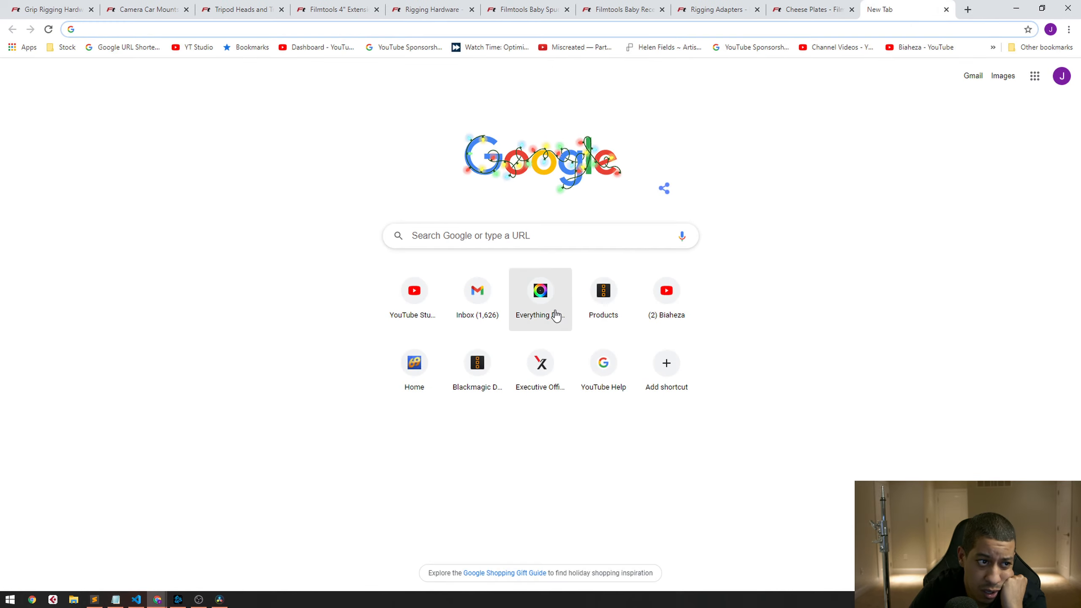
left_click(599, 302)
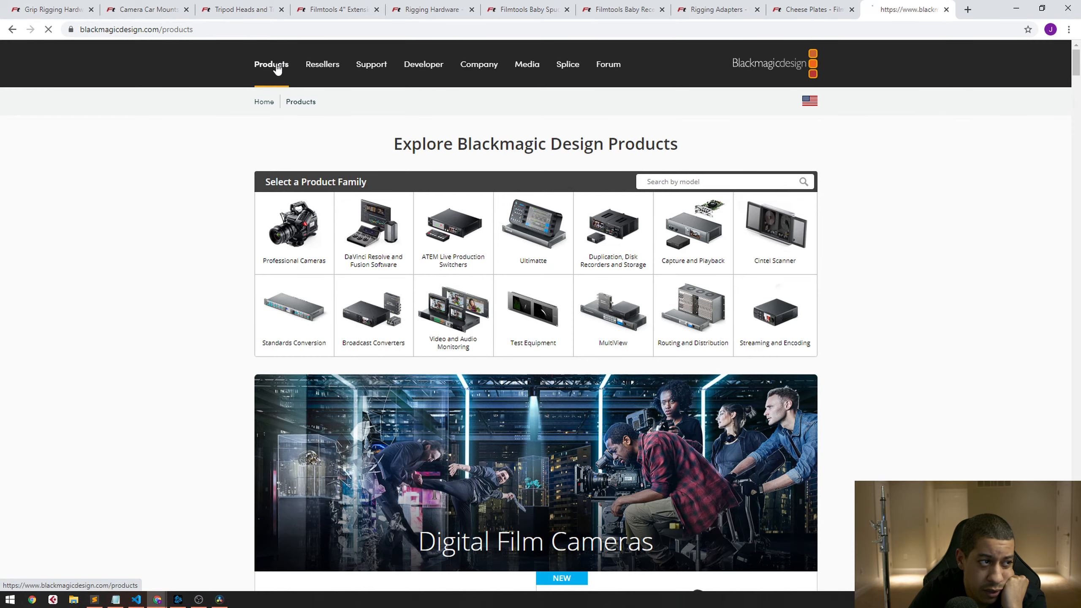
Find the Blackmagic Micro Studio Camera 4K among the professional cameras and open its product page
left_click(294, 230)
scroll(493, 388, "down", 15)
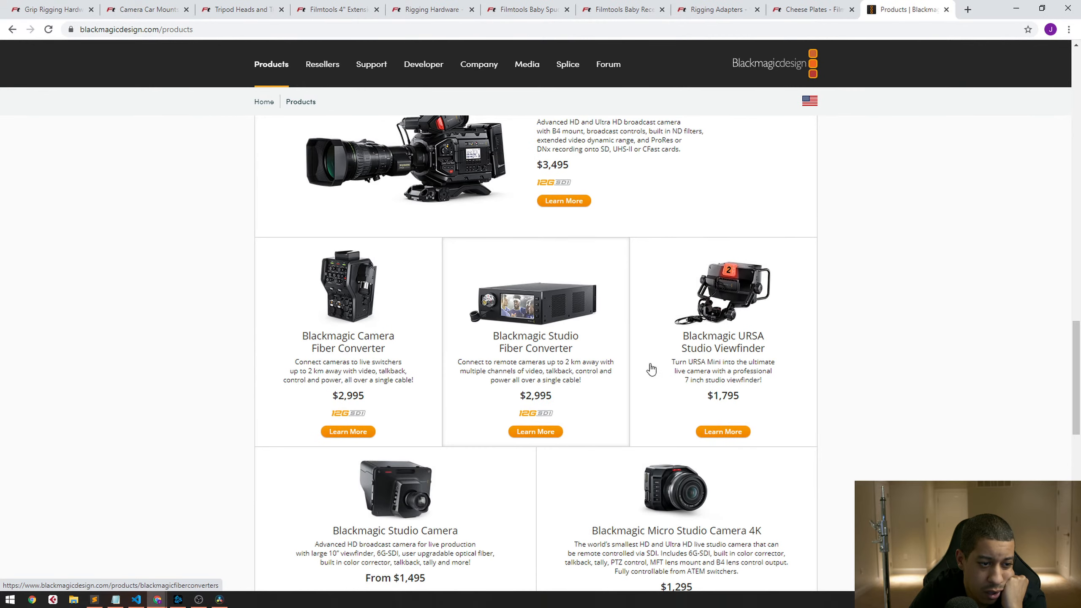
left_click(711, 533)
Look through the Micro Studio Camera 4K page, from the introduction and Live Multi Camera Production to the Flexible Expansion Port section
scroll(626, 405, "down", 4)
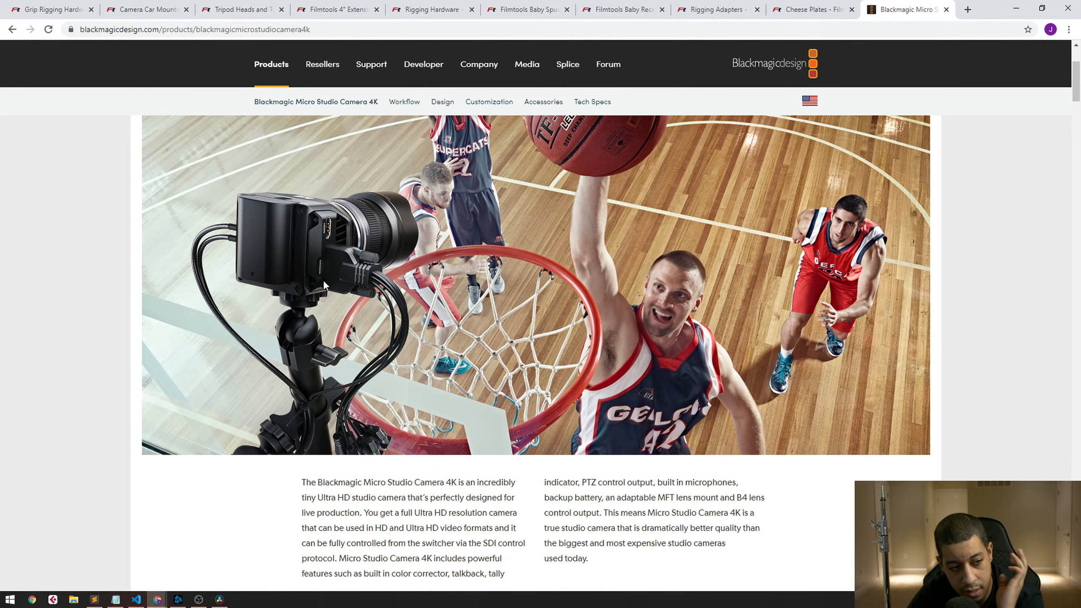
scroll(324, 283, "down", 8)
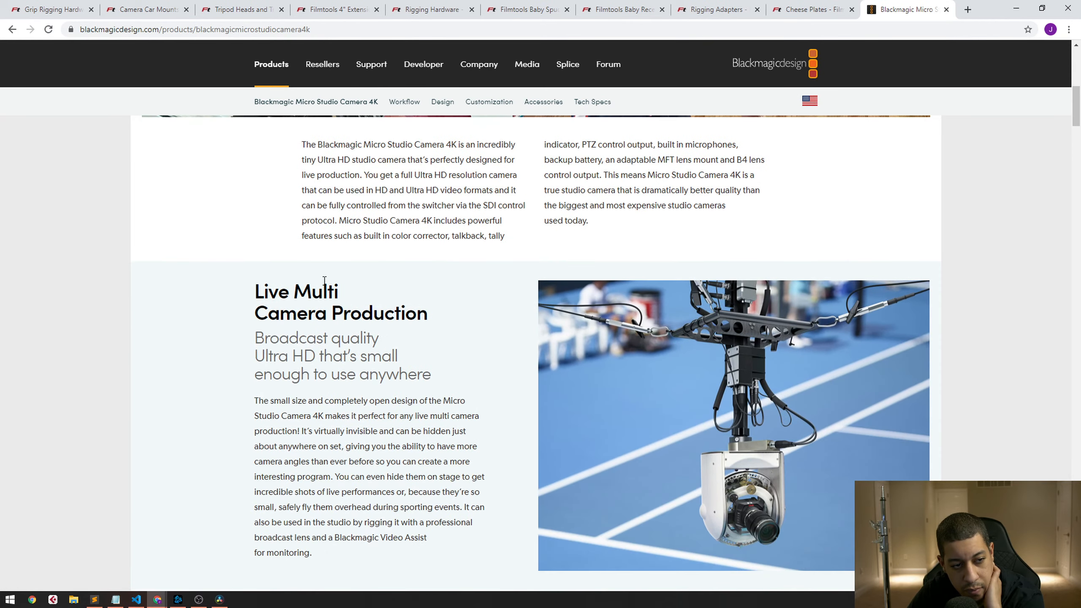
scroll(324, 282, "down", 13)
scroll(594, 350, "up", 4)
scroll(594, 350, "down", 12)
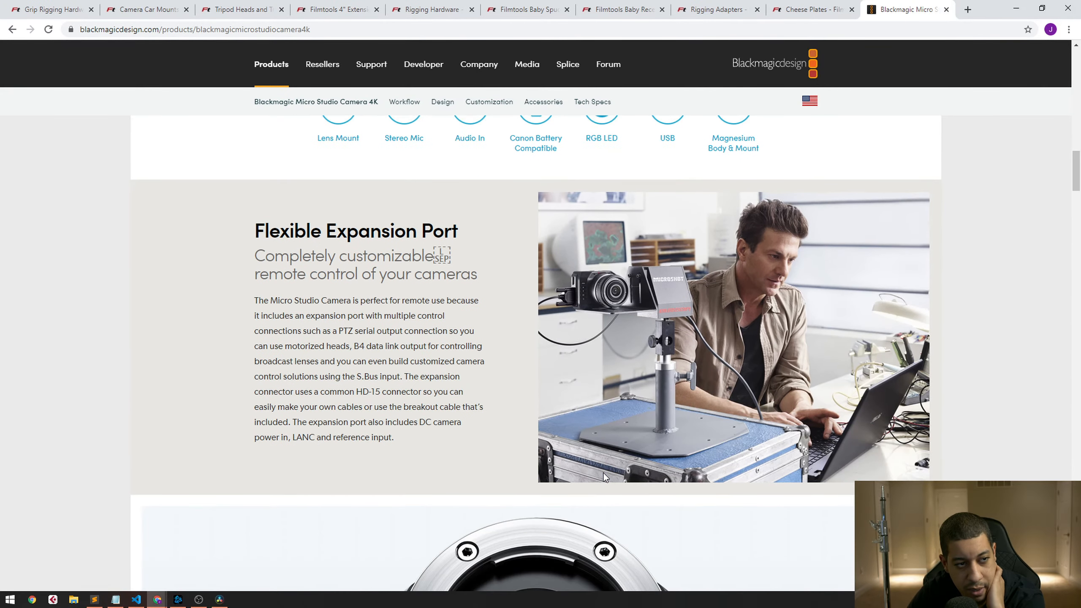
scroll(604, 475, "down", 1)
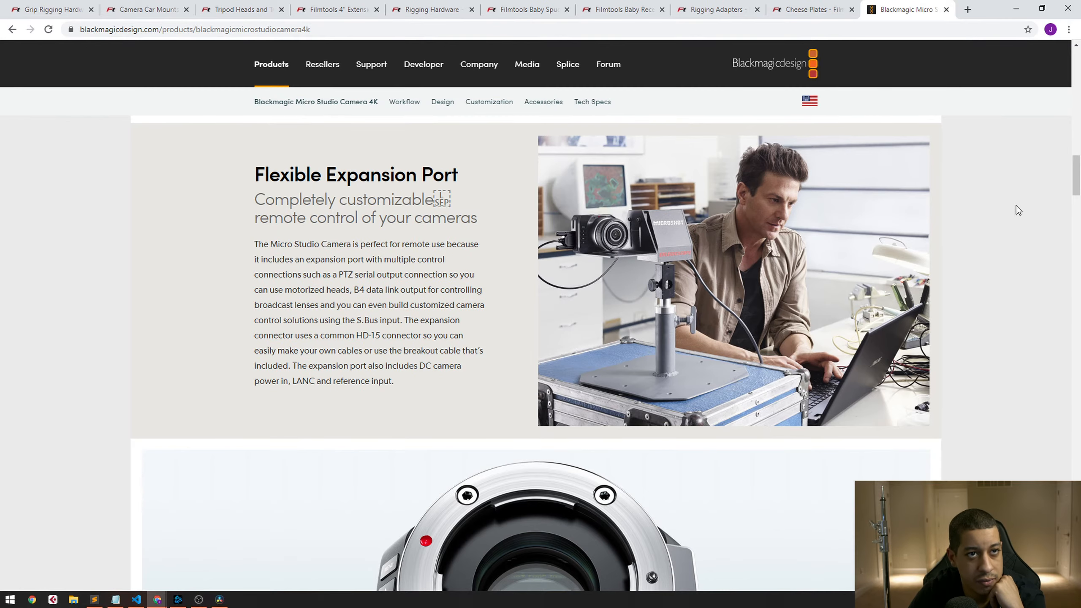
scroll(996, 212, "up", 1)
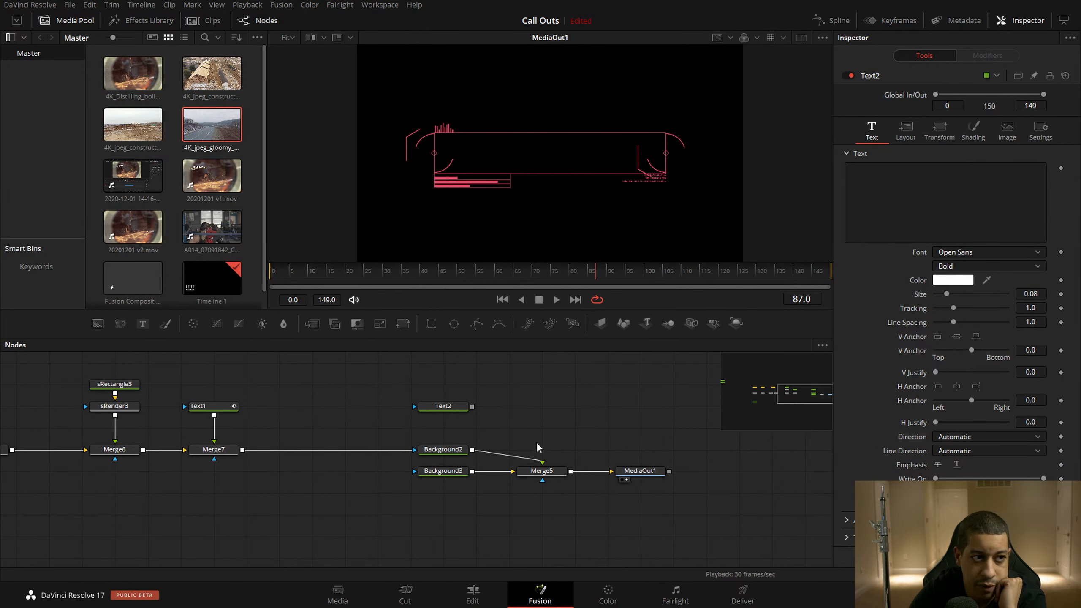
left_click(550, 428)
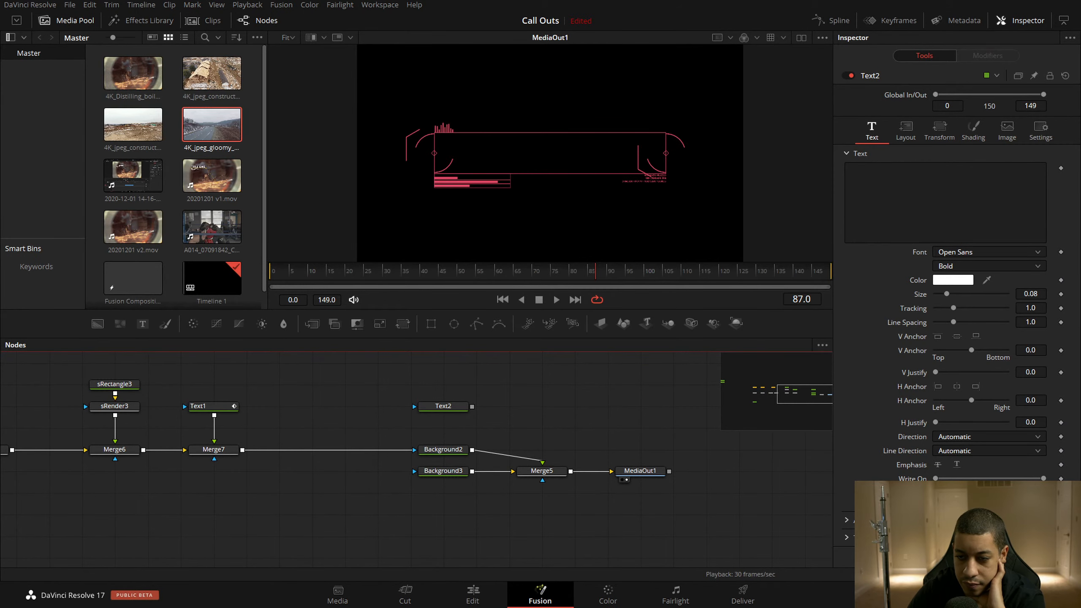
left_click(945, 202)
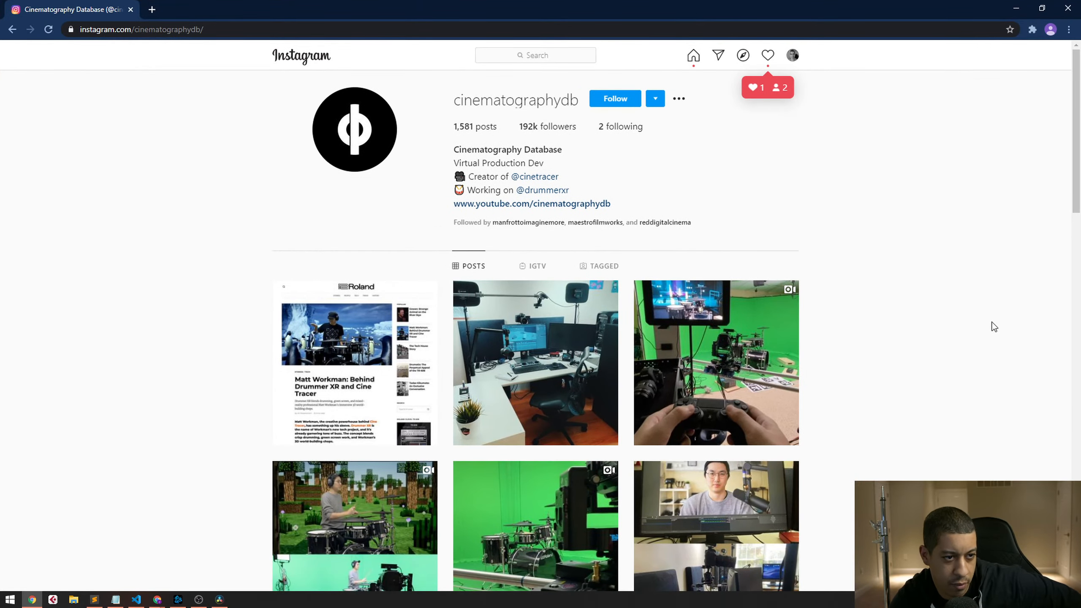
Look over the cinematographydb Instagram profile and view its post on remote operated virtual production
scroll(986, 324, "down", 2)
scroll(985, 322, "down", 2)
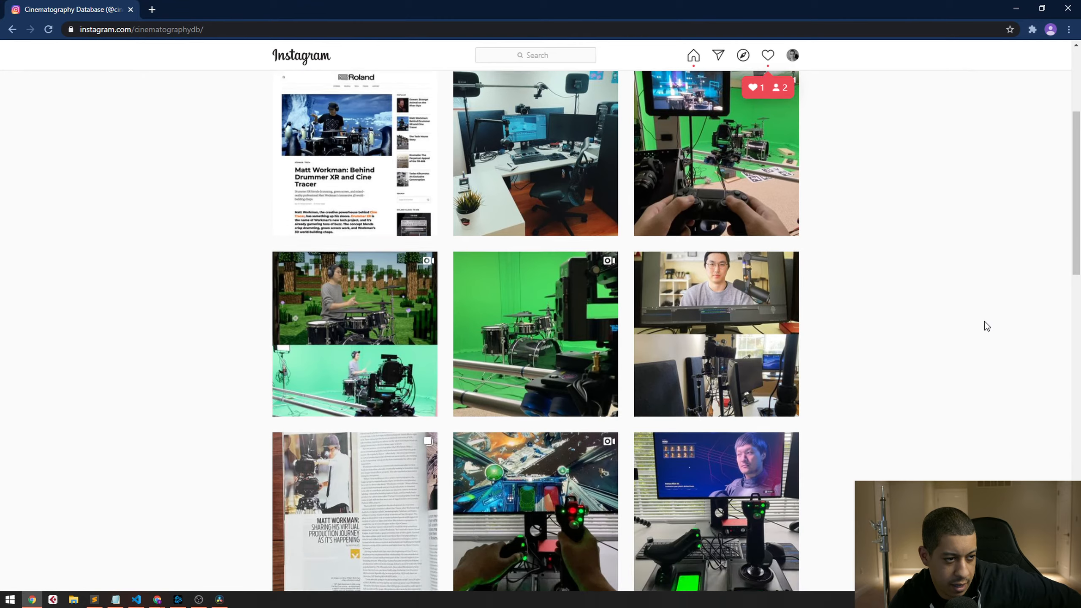
scroll(685, 377, "up", 5)
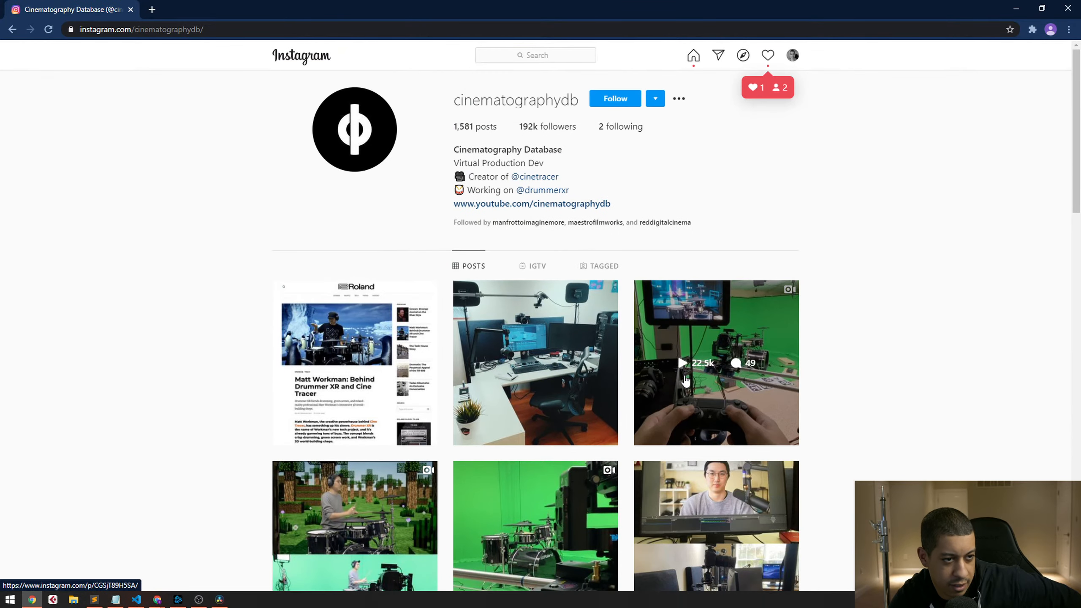
left_click(738, 417)
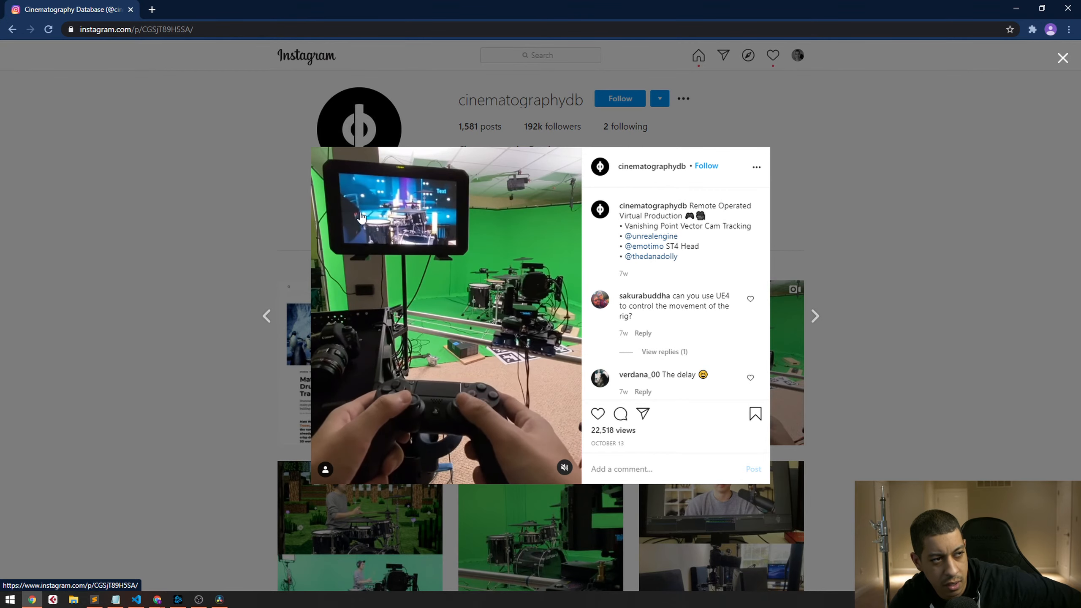
key("Escape")
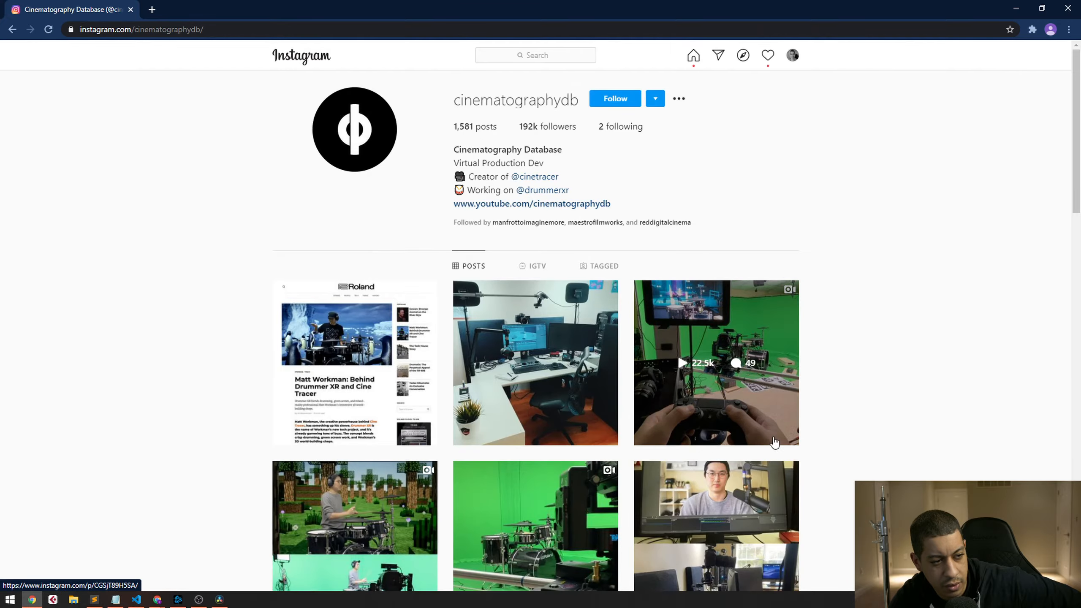
View the green-screen drummer post about the moving camera on a motorized slider
scroll(383, 340, "down", 3)
left_click(372, 384)
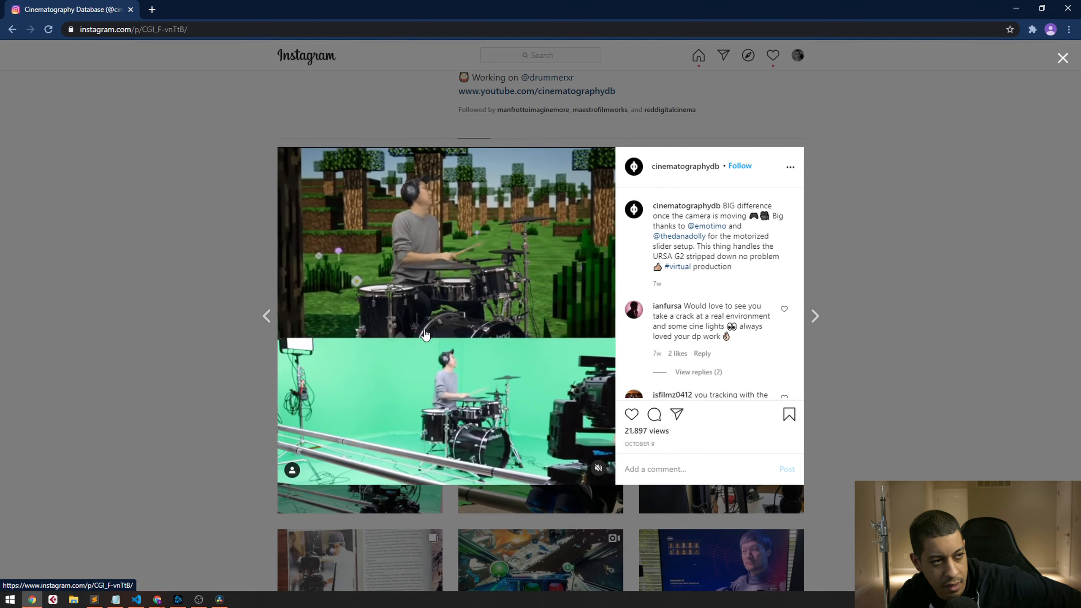
left_click(951, 400)
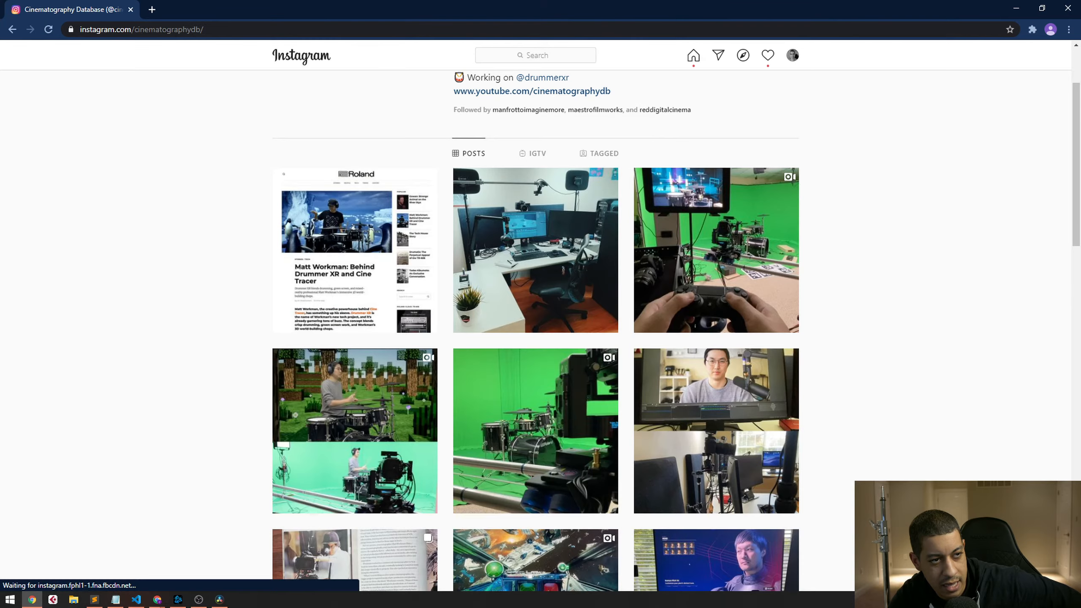
Look through the profile's older posts and view the one on MOCAP with two Vive Controllers and an iPhone
scroll(886, 466, "down", 10)
scroll(669, 348, "down", 10)
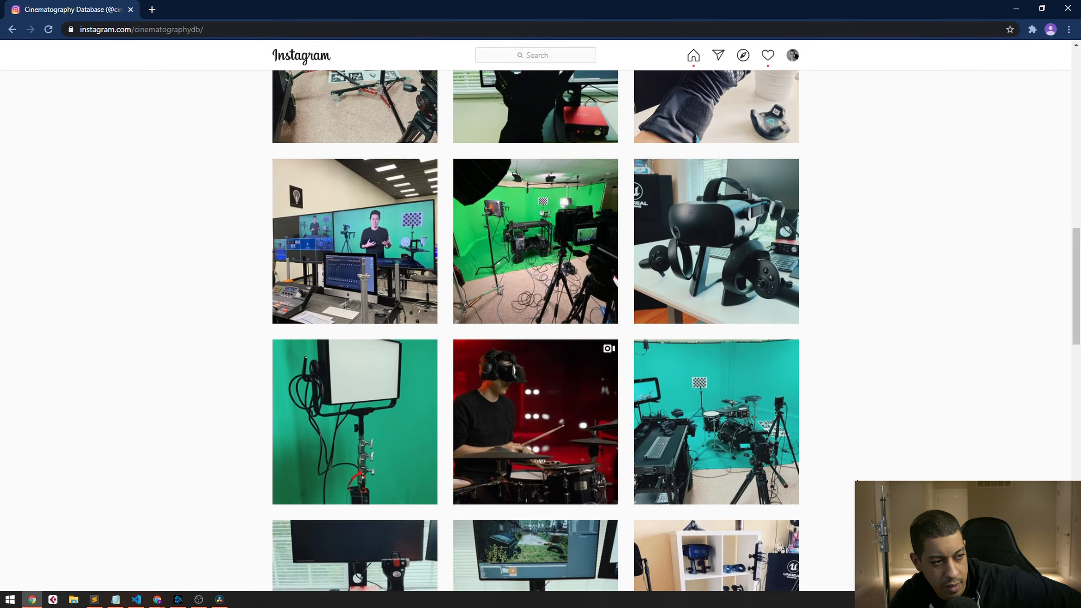
scroll(809, 409, "down", 20)
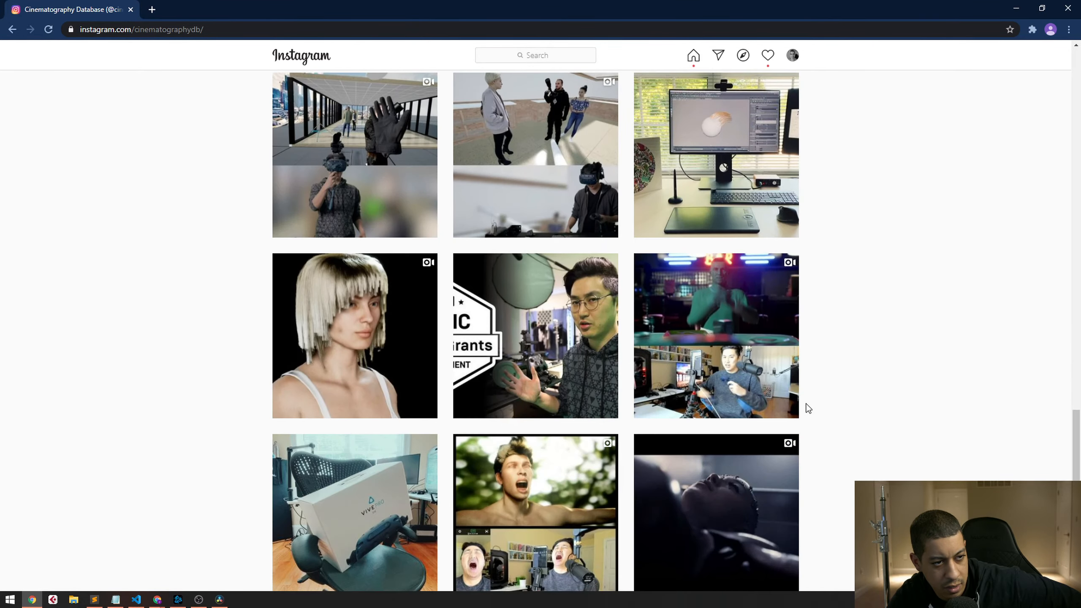
scroll(808, 407, "down", 4)
scroll(745, 383, "up", 1)
left_click(728, 275)
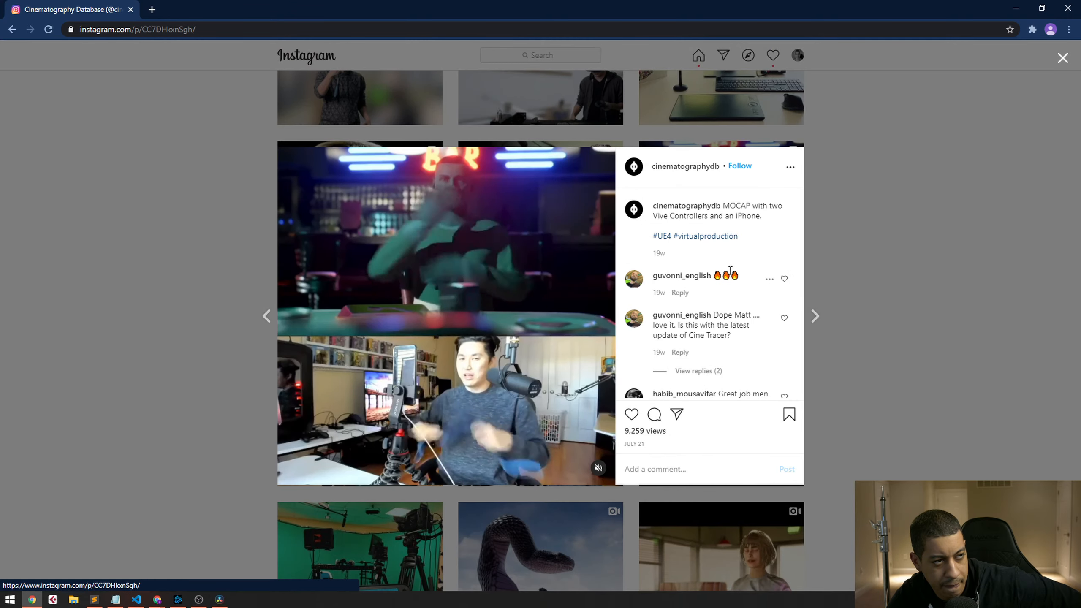
left_click(902, 444)
Examine the virtual production and motion capture posts further down the profile's grid, and return to the beginning of the profile
scroll(902, 441, "down", 20)
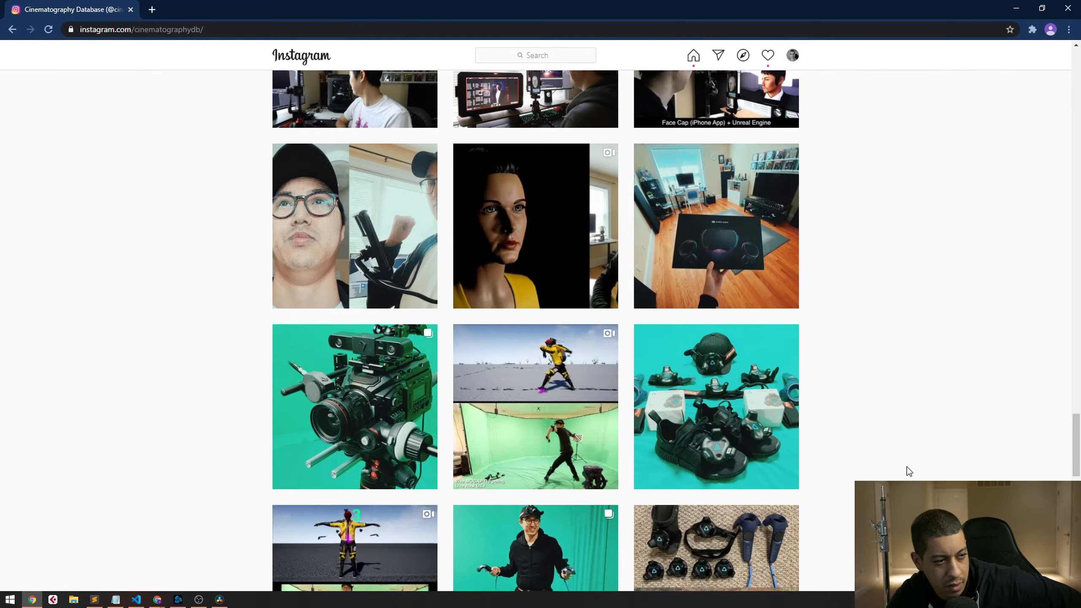
scroll(908, 469, "up", 11)
scroll(908, 469, "down", 12)
scroll(904, 468, "up", 8)
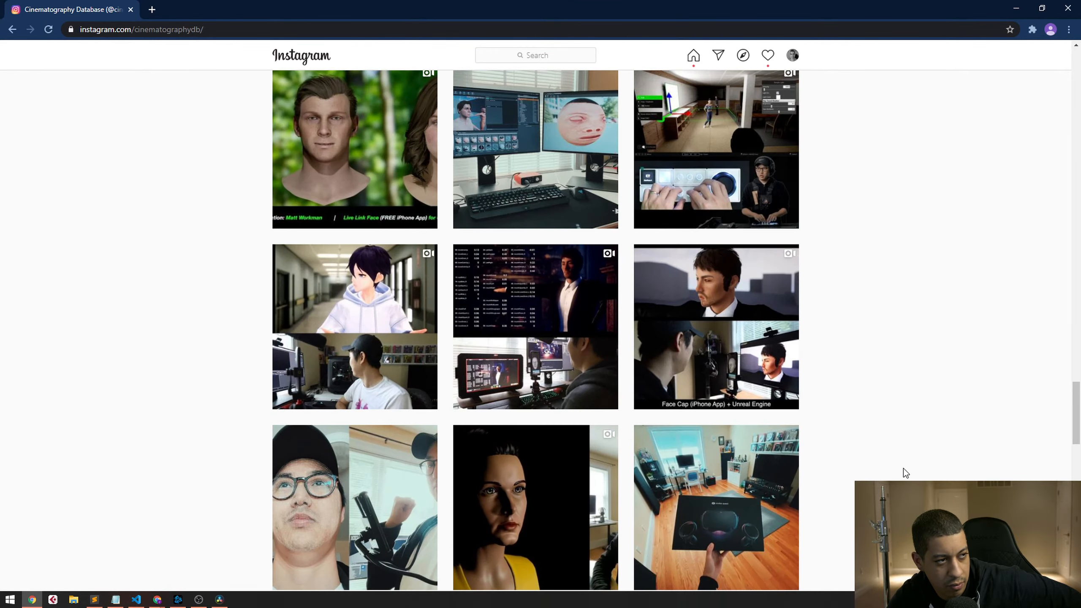
scroll(902, 468, "down", 15)
scroll(911, 474, "down", 15)
scroll(911, 474, "up", 9)
scroll(911, 474, "down", 14)
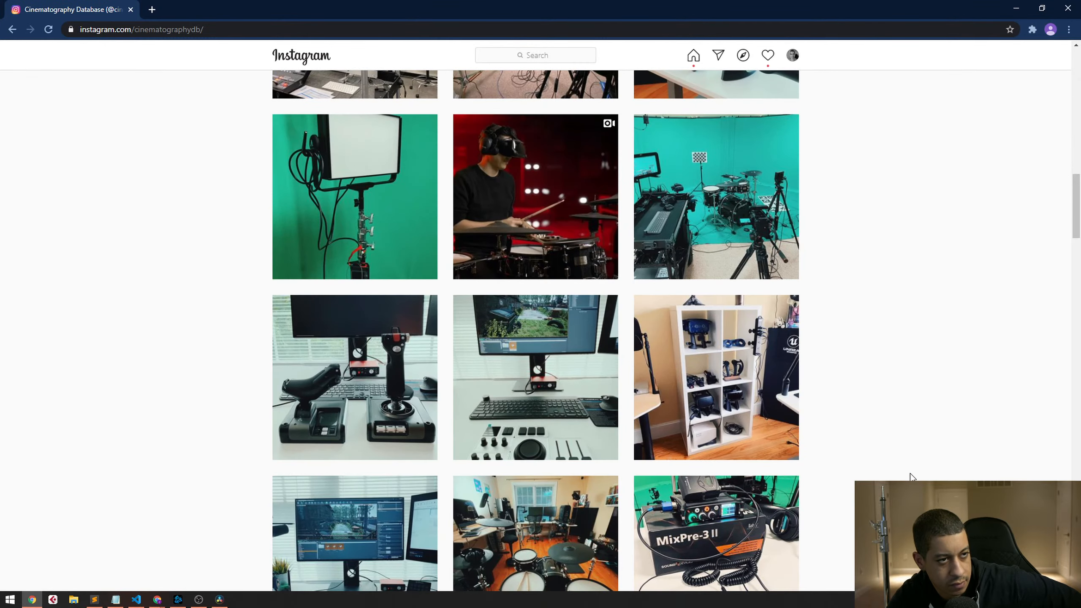
scroll(911, 475, "up", 10)
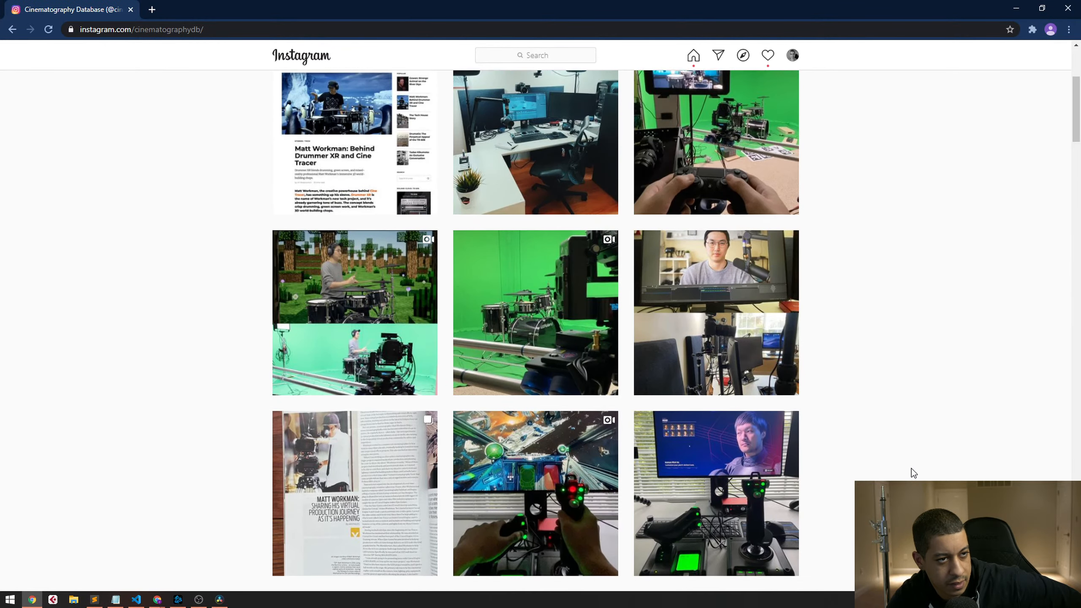
scroll(905, 460, "up", 5)
scroll(905, 461, "down", 1)
scroll(901, 411, "up", 1)
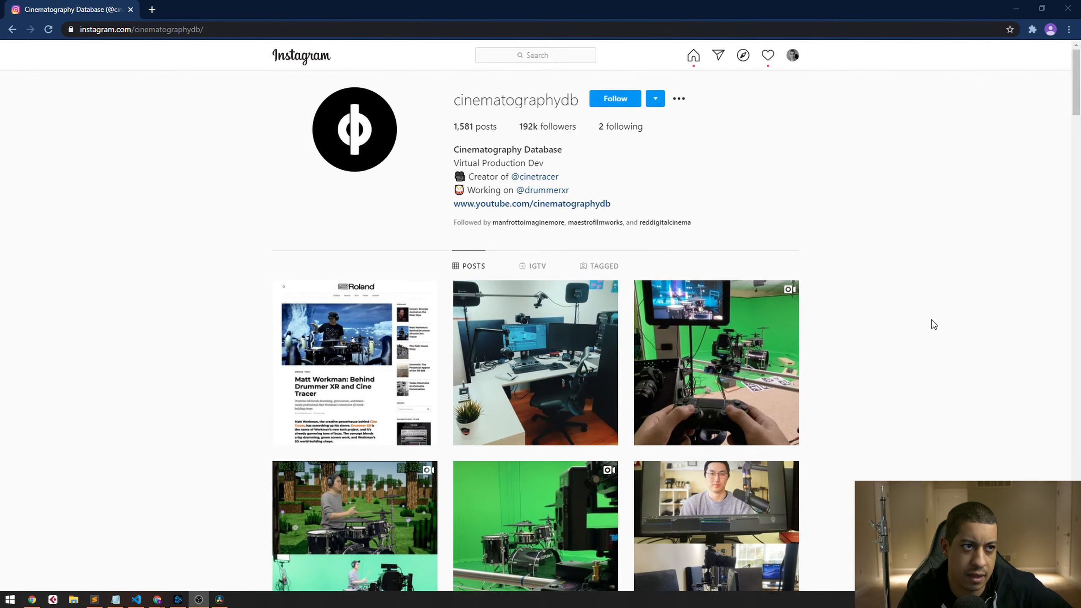
Look over the profile's studio and equipment posts once more, and close the browser window
scroll(864, 386, "down", 10)
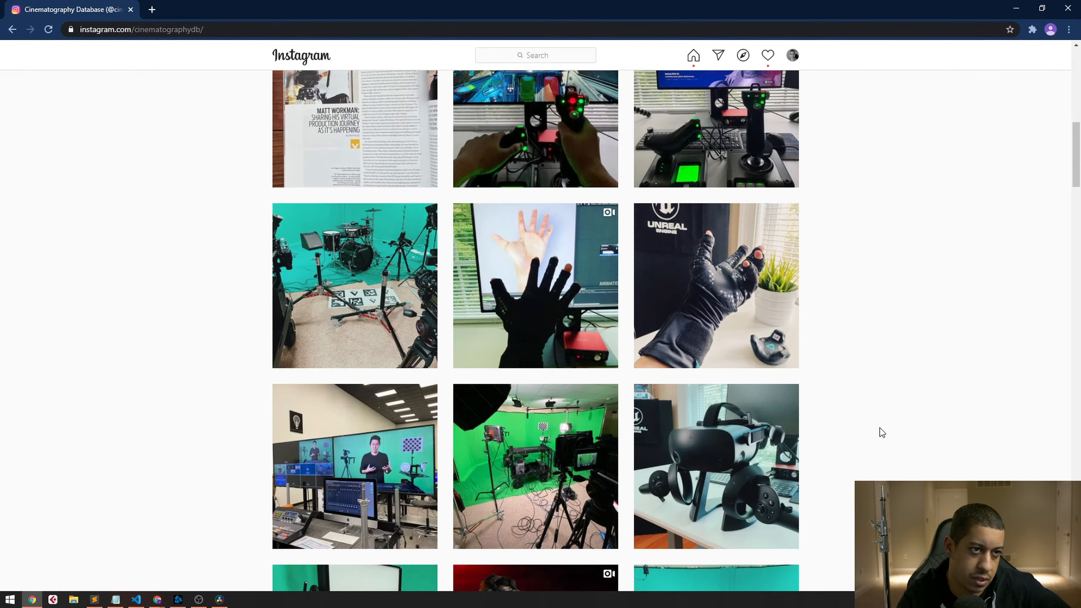
scroll(881, 427, "up", 1)
scroll(877, 427, "down", 9)
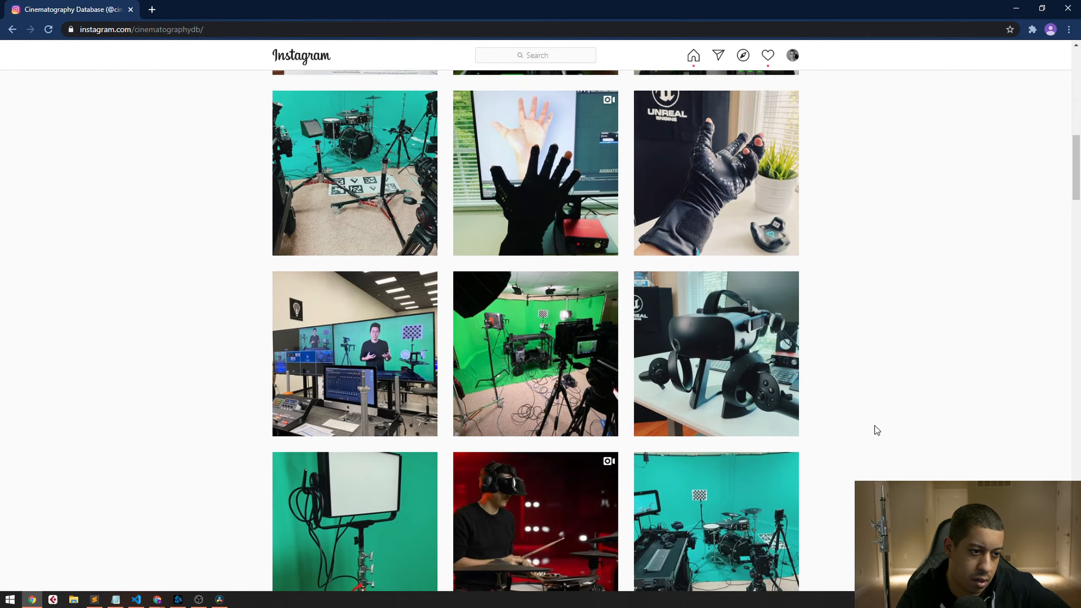
scroll(877, 423, "down", 4)
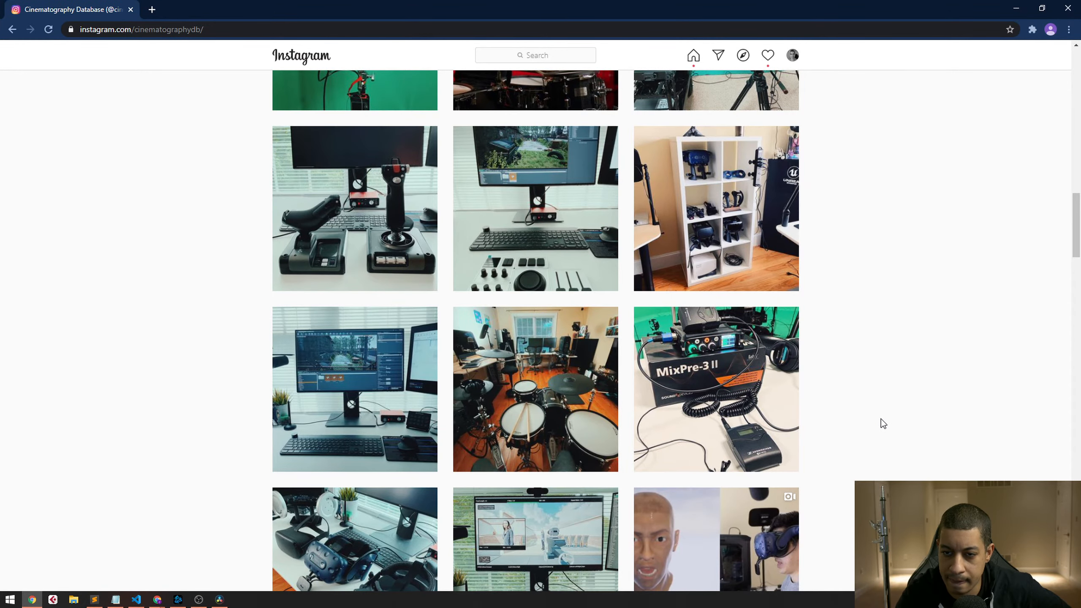
scroll(915, 453, "up", 15)
scroll(910, 443, "up", 7)
left_click(1069, 7)
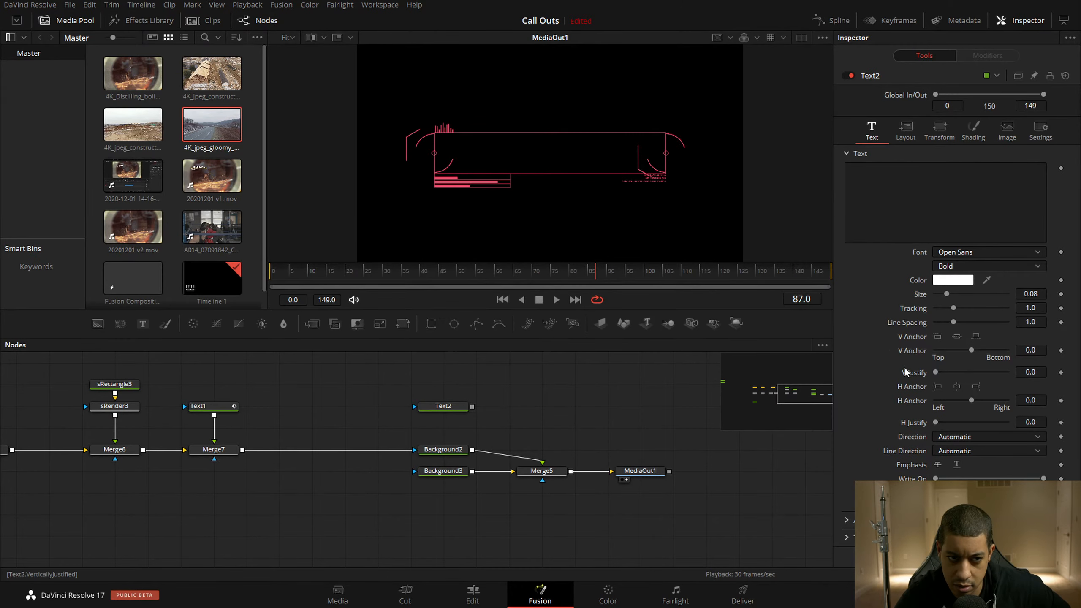
Set the V Justify of Text2 to 0.685 and play the call-out composition from its start
left_click_drag(934, 373, 977, 371)
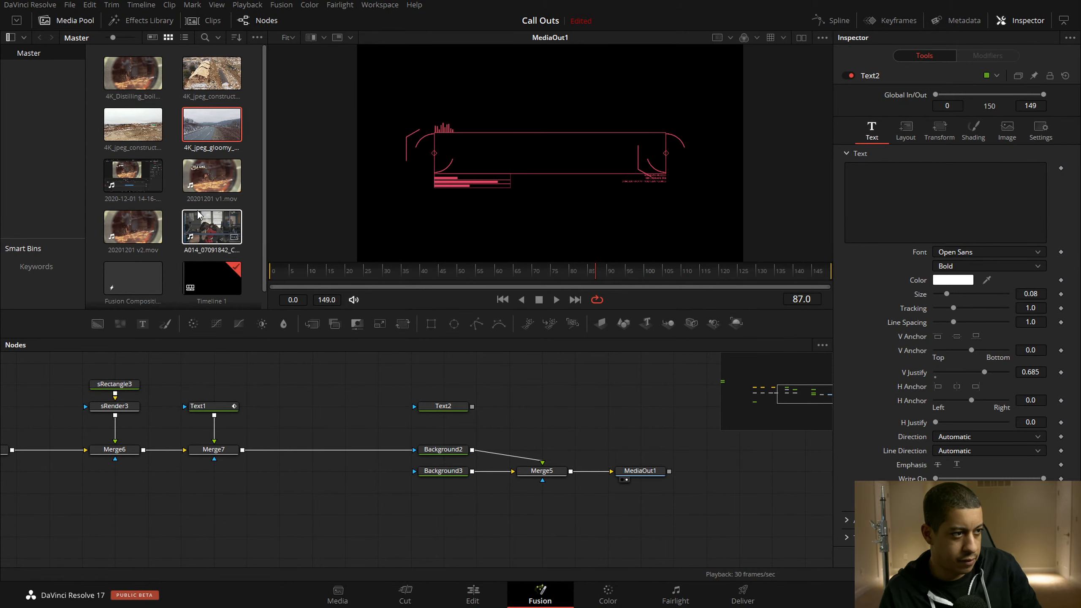
left_click(272, 272)
key("space")
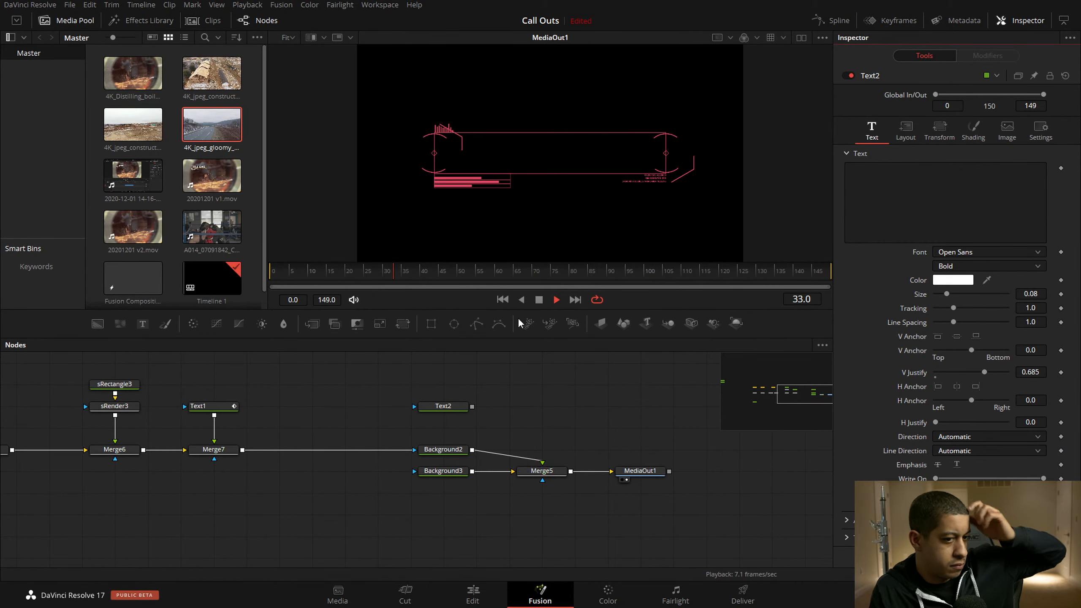
left_click(539, 299)
Go back to the Edit page and preview the last Fusion composition in the timeline at 01:00:33:00
left_click(542, 470)
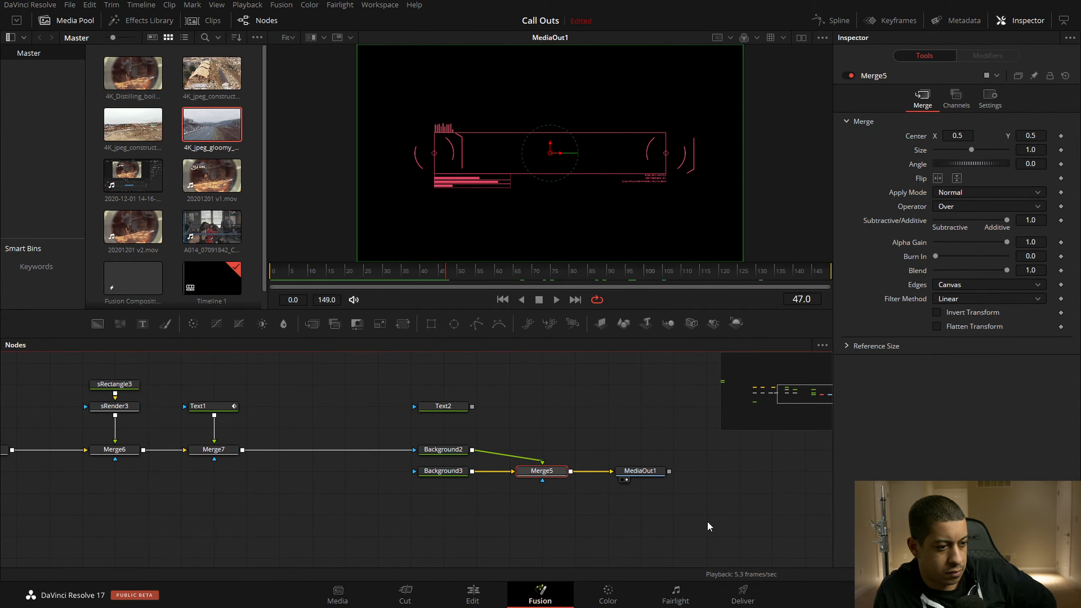
left_click(473, 594)
left_click_drag(362, 428, 688, 432)
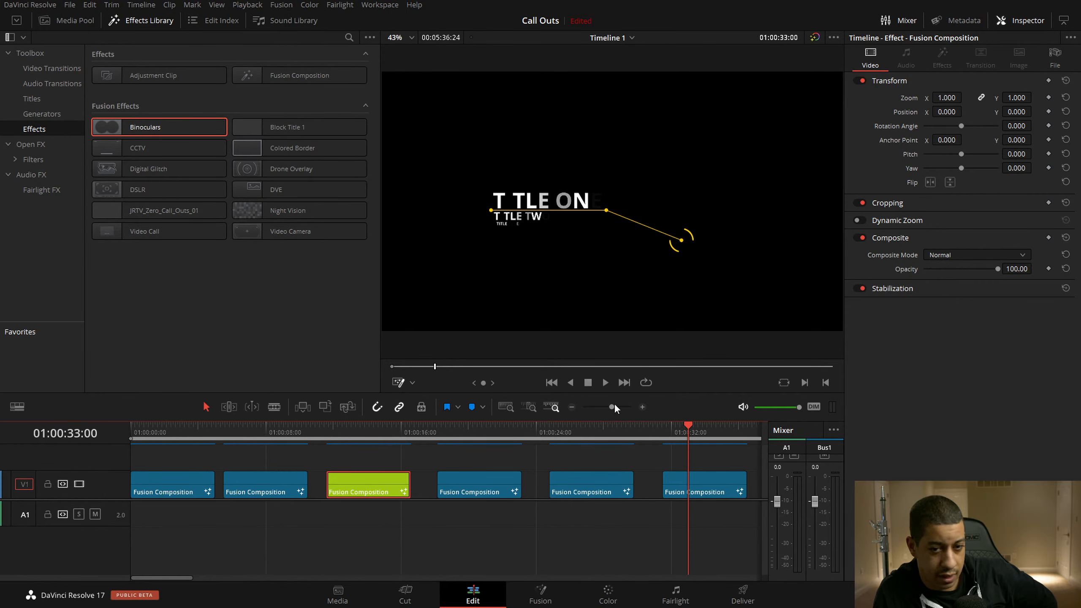
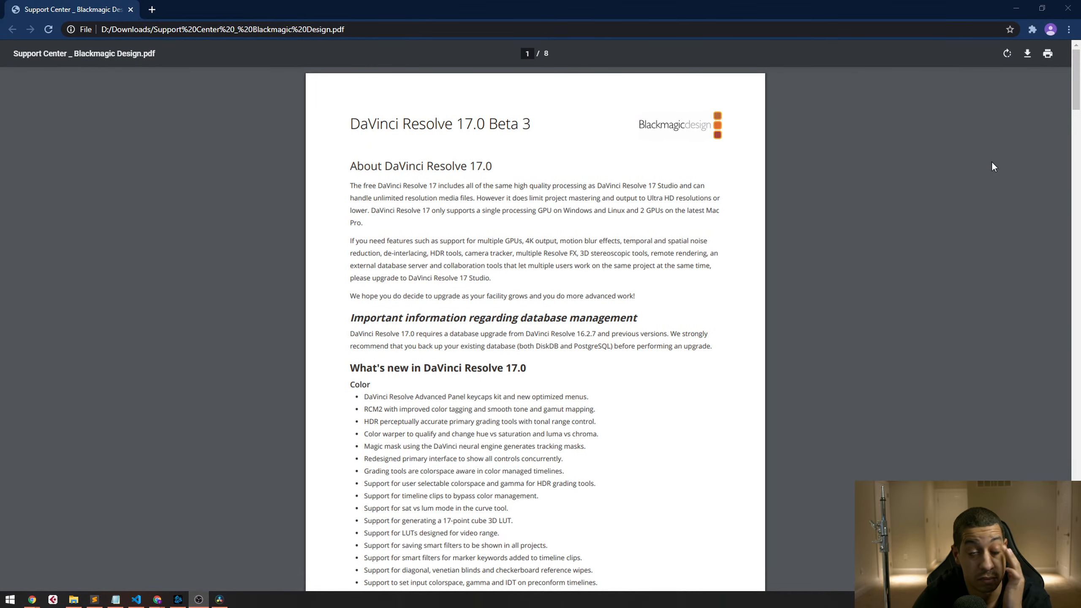
Read the DaVinci Resolve 17.0 Beta 3 release notes, from the Color features to the General improvements and macOS requirements
scroll(806, 253, "down", 4)
scroll(702, 264, "up", 3)
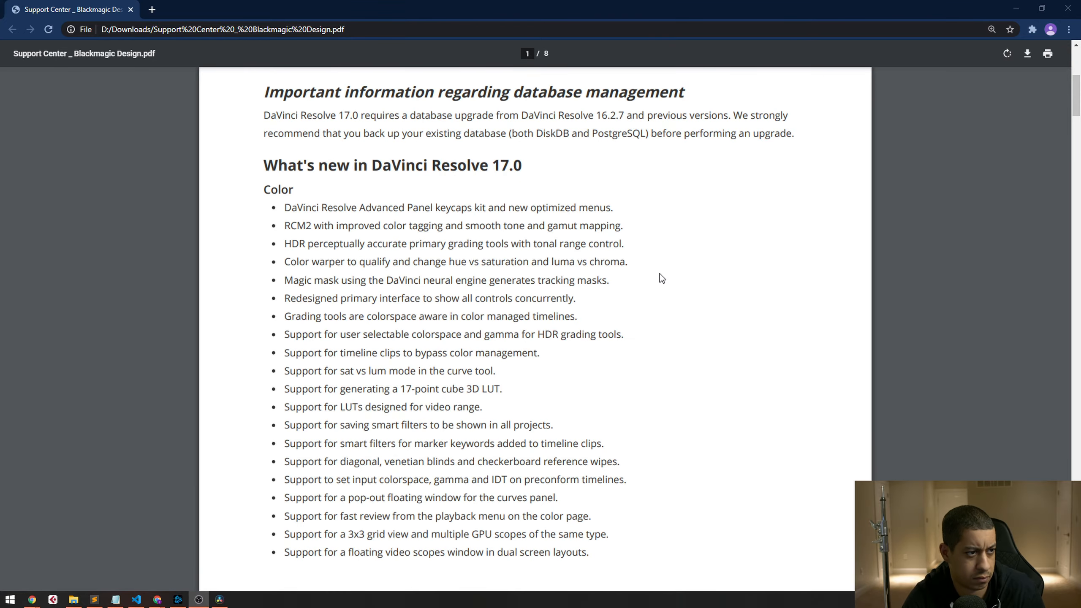
scroll(705, 277, "down", 1)
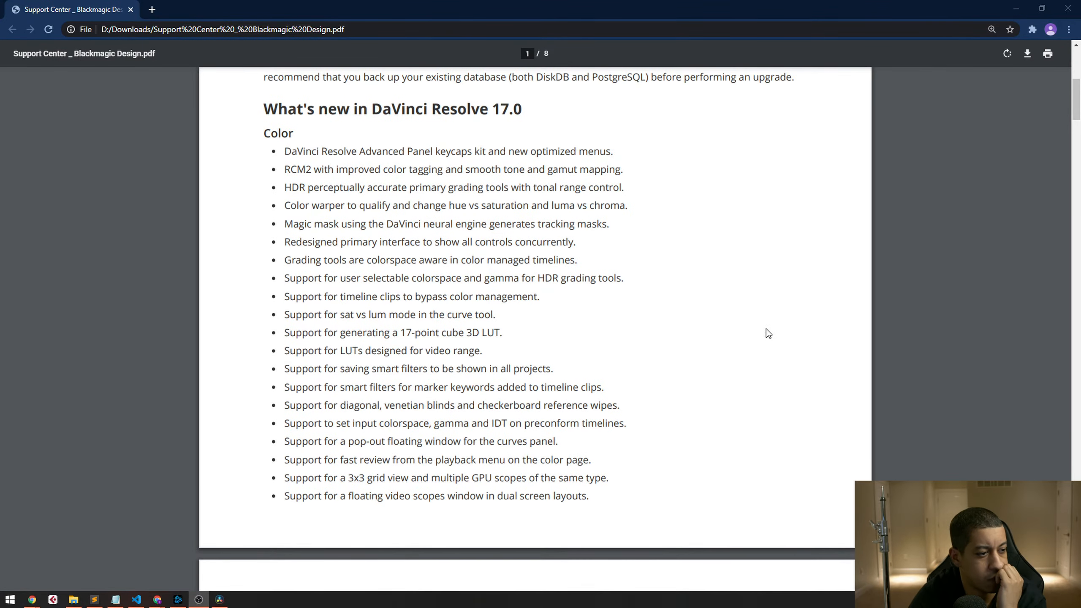
left_click_drag(1079, 102, 1080, 439)
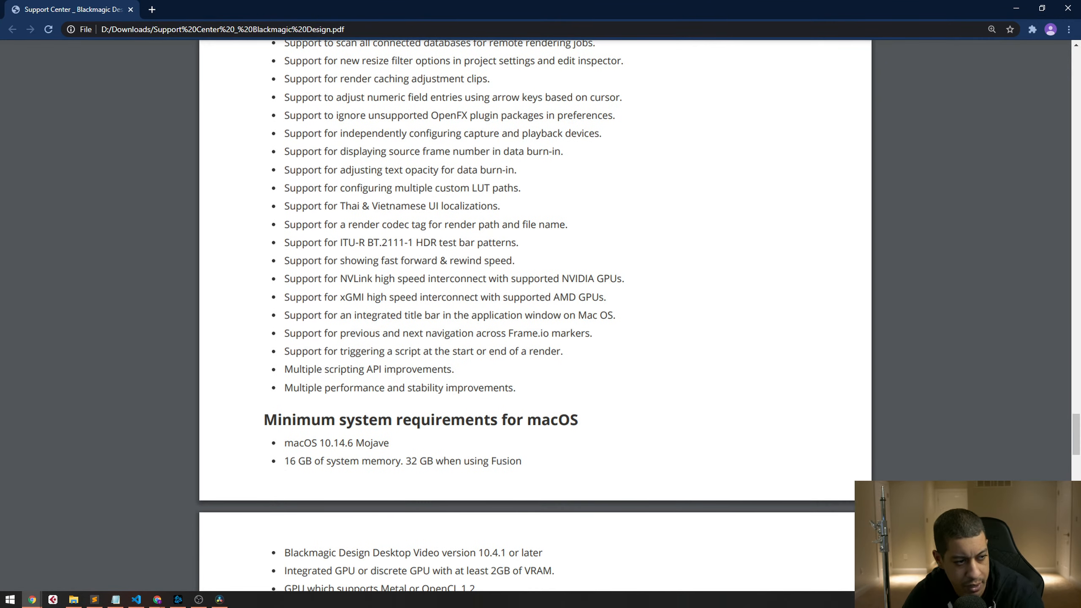
scroll(781, 300, "down", 3)
scroll(783, 296, "up", 4)
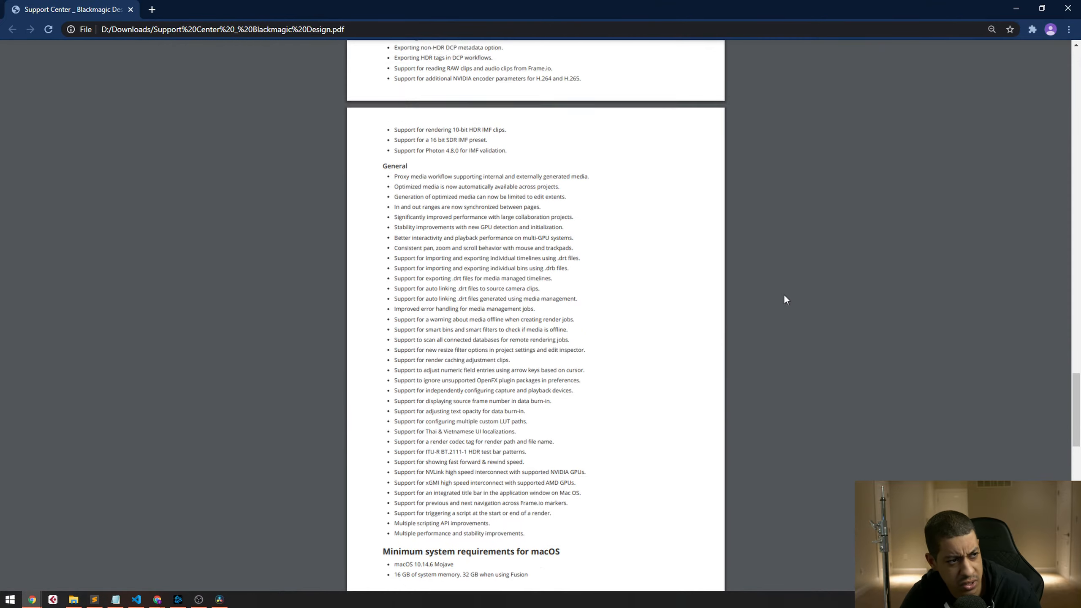
Go back to the start of the release notes, enlarge the page and look at the introduction and the What's new in DaVinci Resolve 17.0 heading
scroll(786, 297, "up", 6)
scroll(787, 294, "down", 1)
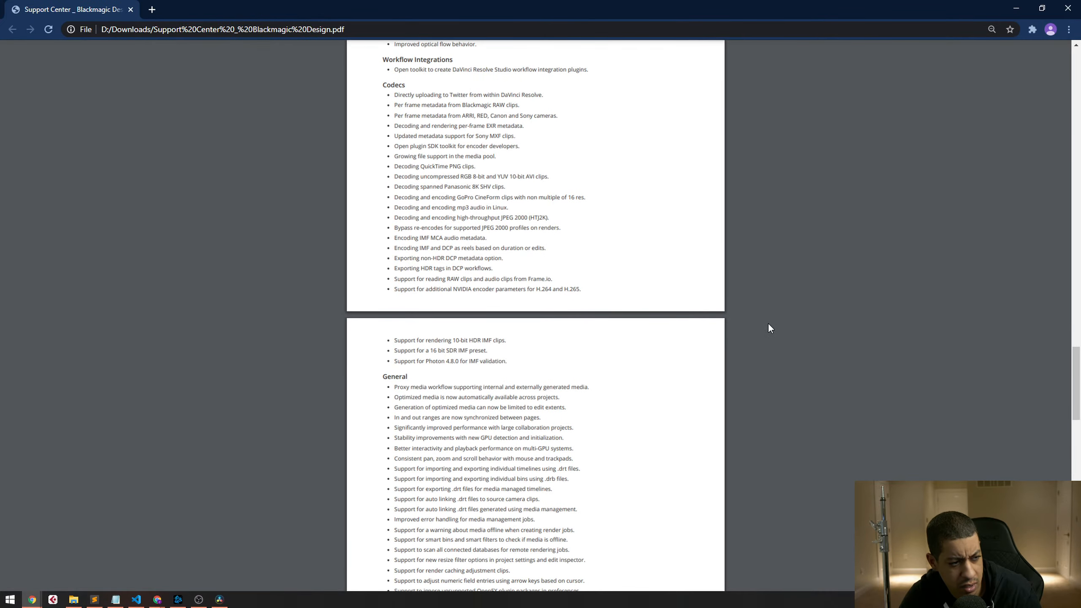
scroll(499, 252, "up", 20)
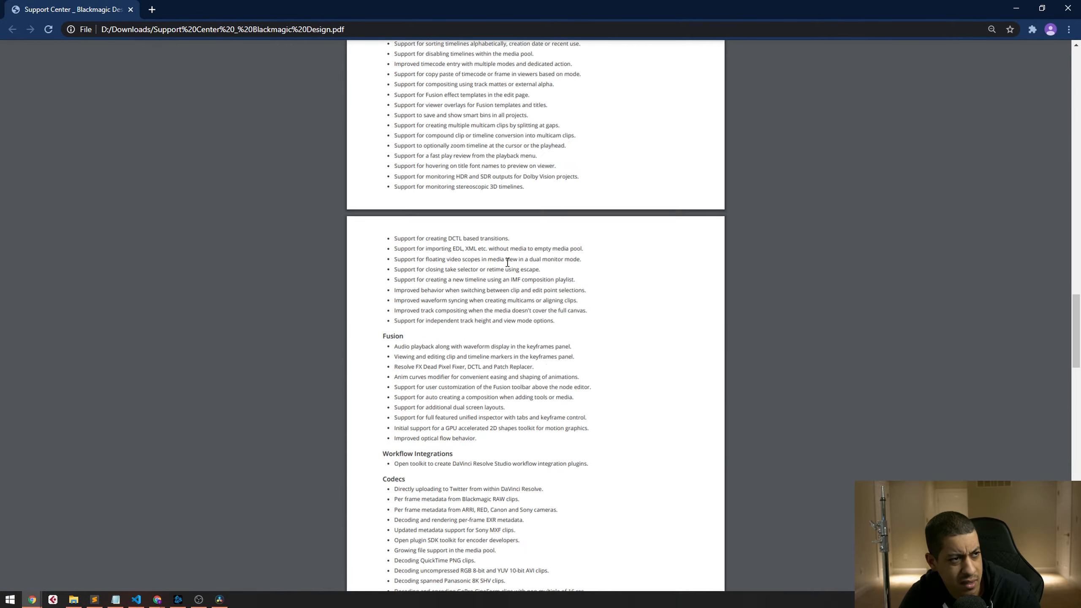
scroll(502, 265, "up", 15)
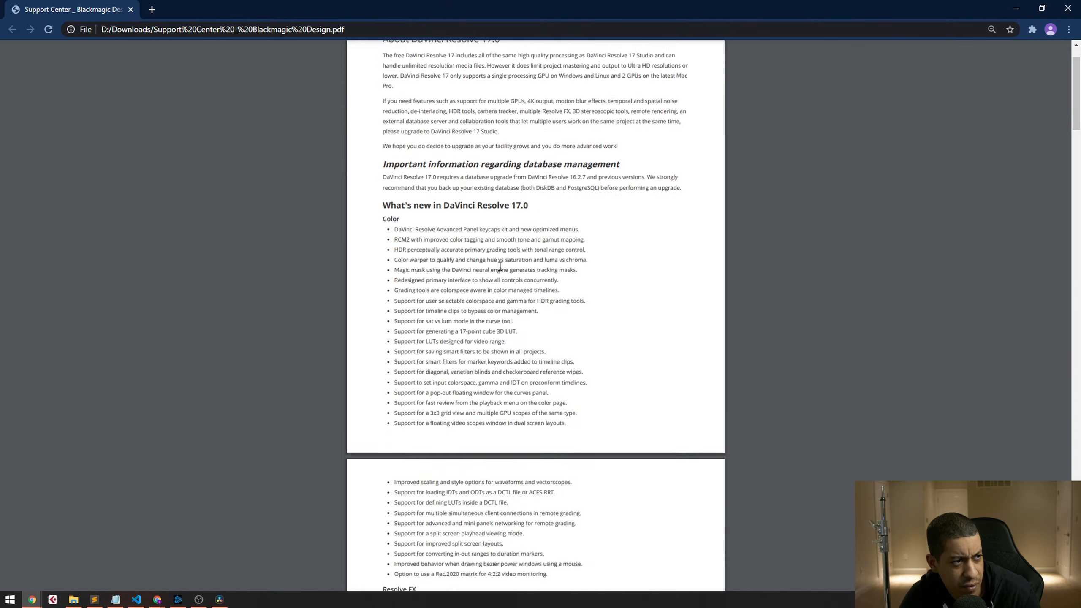
scroll(497, 292, "up", 1, "ctrl")
left_click_drag(361, 321, 553, 331)
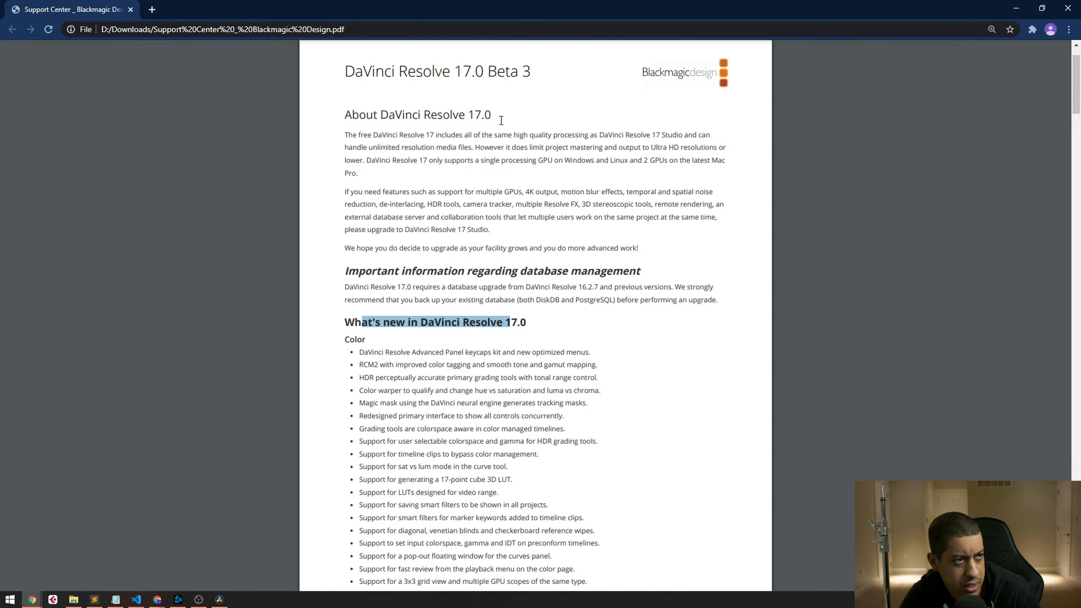
left_click_drag(501, 120, 615, 91)
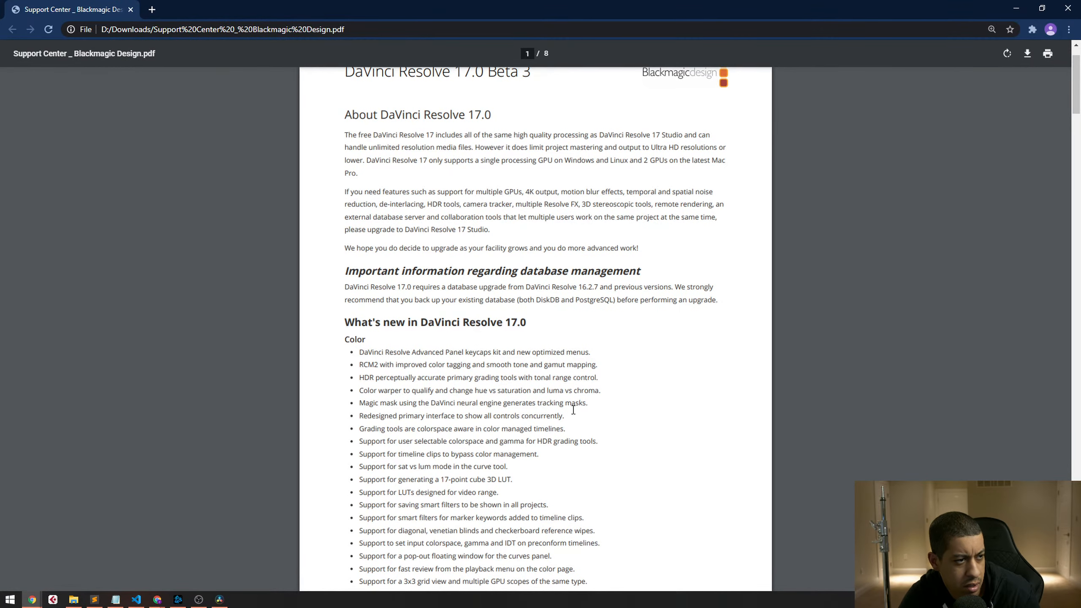
Skim the release notes from the Color features down to the Windows and Linux system requirements, and return through the feature lists
scroll(600, 371, "down", 20)
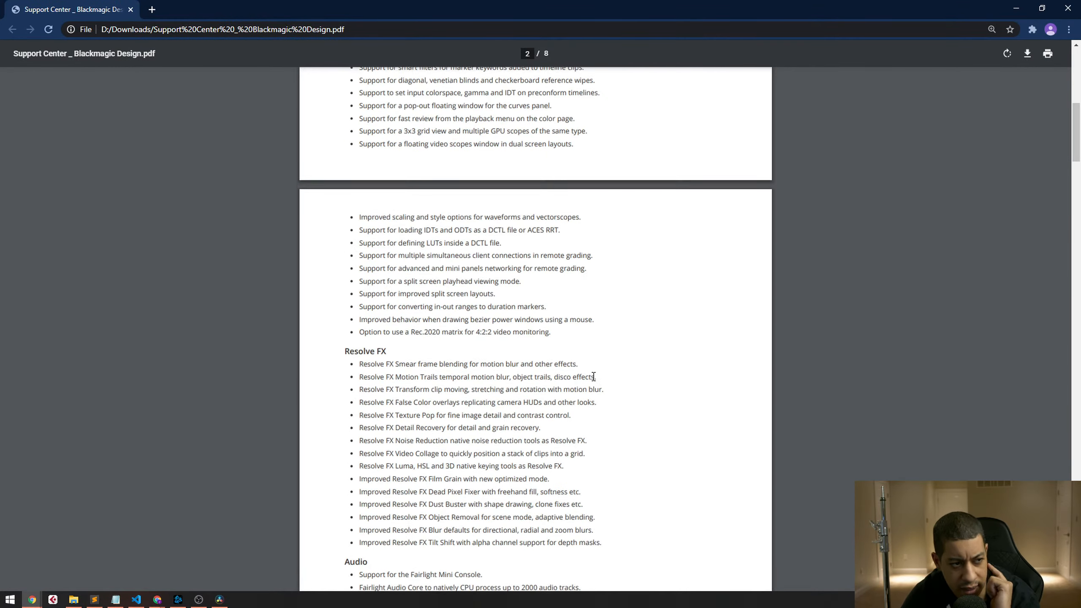
scroll(587, 391, "down", 20)
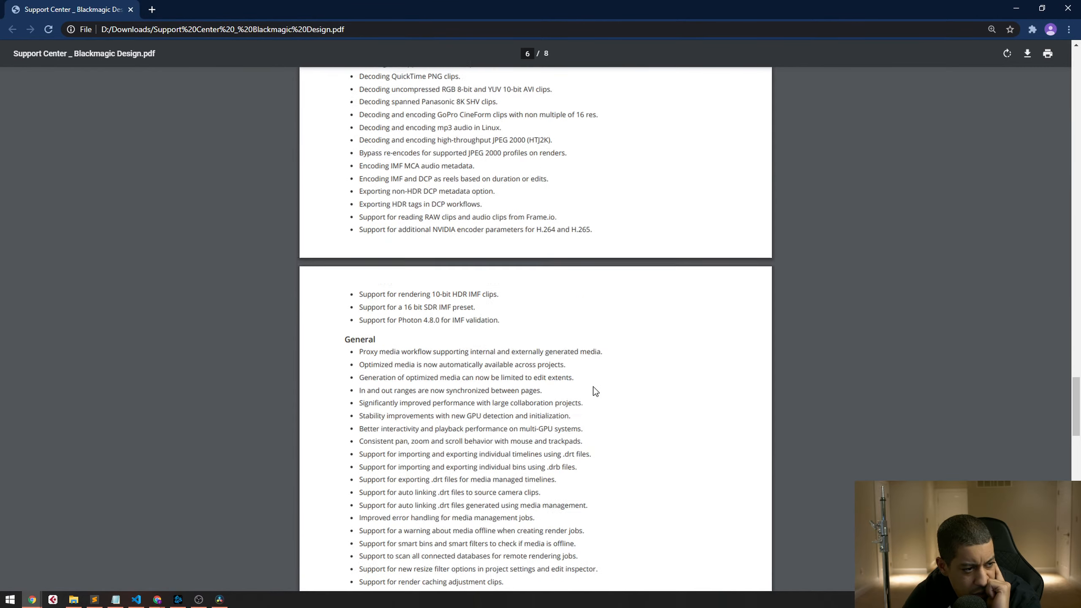
scroll(594, 387, "down", 5)
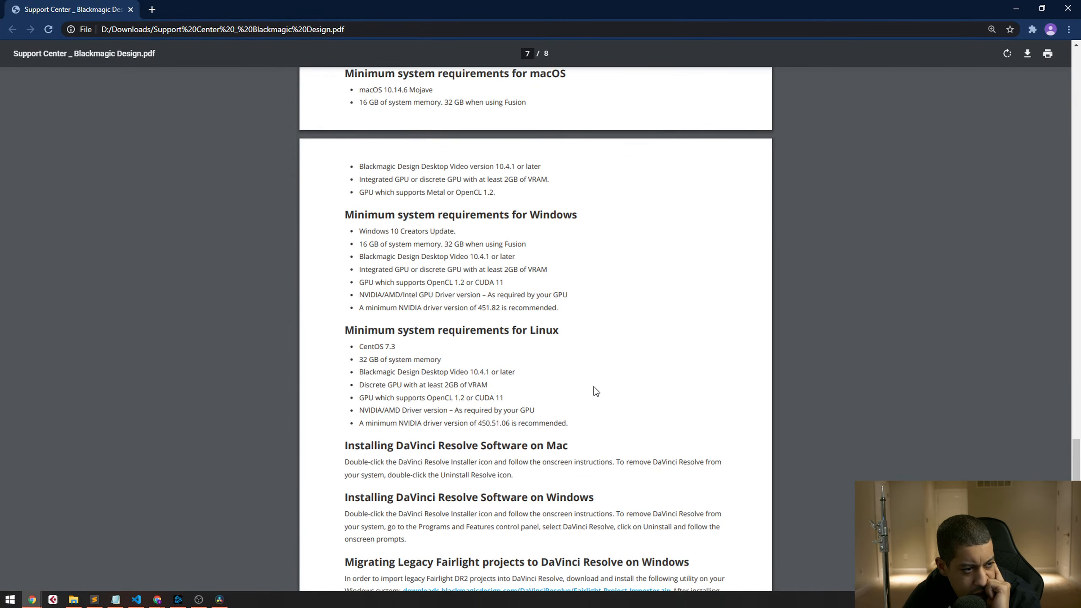
scroll(594, 390, "up", 20)
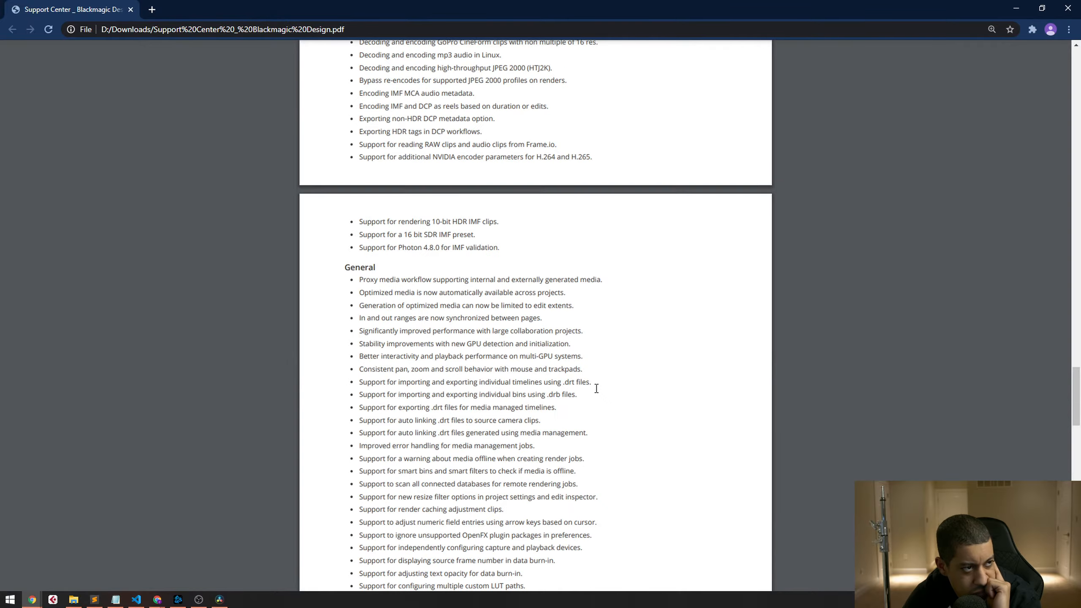
scroll(594, 390, "up", 20)
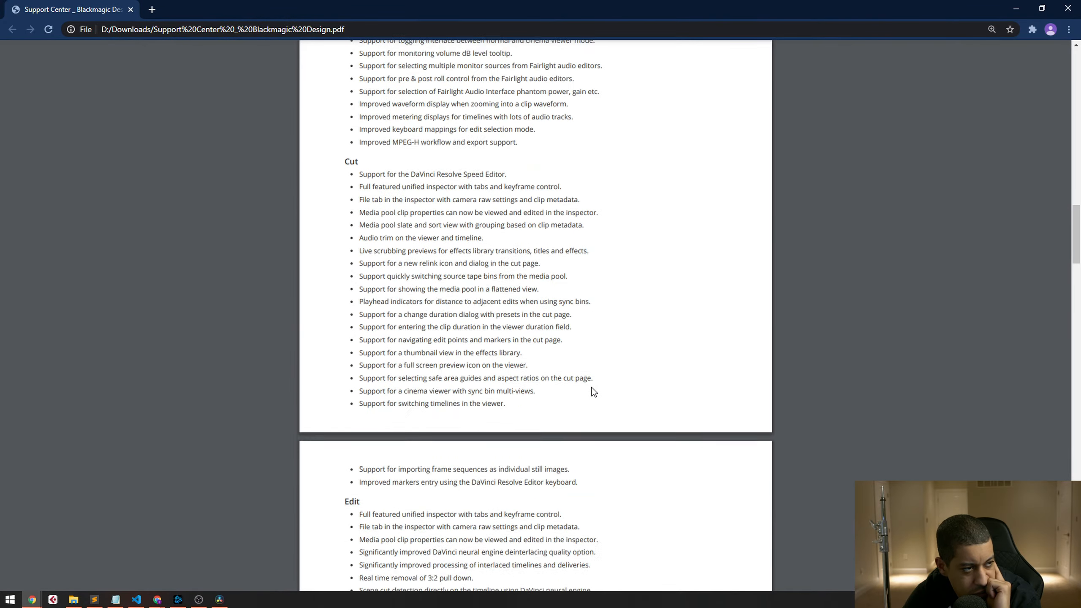
scroll(593, 386, "up", 20)
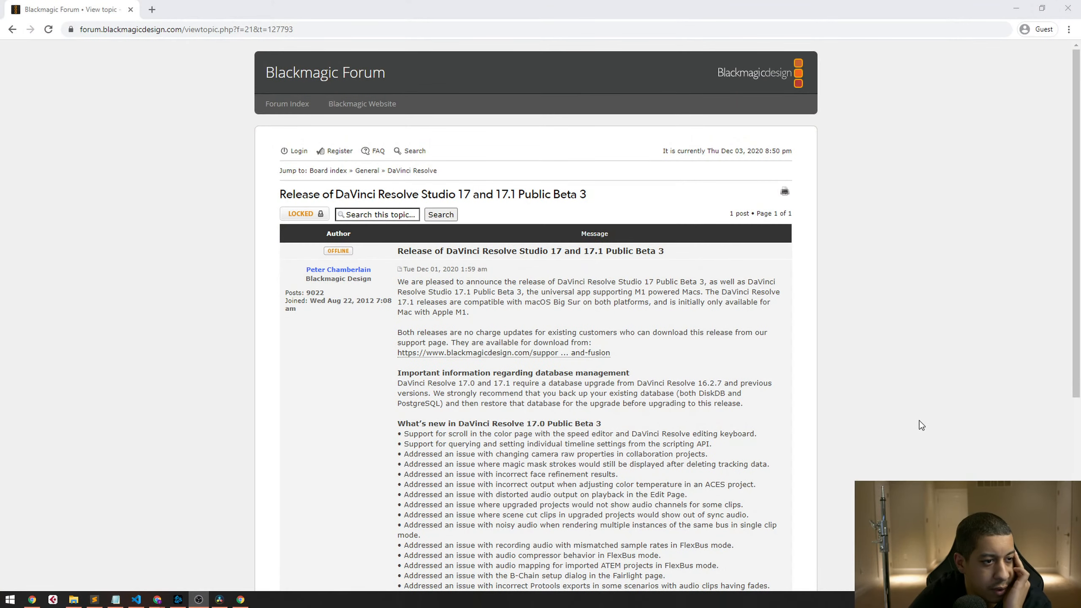
Read the Blackmagic Forum post on the release of DaVinci Resolve Studio 17 and 17.1 Public Beta 3
scroll(895, 373, "down", 3)
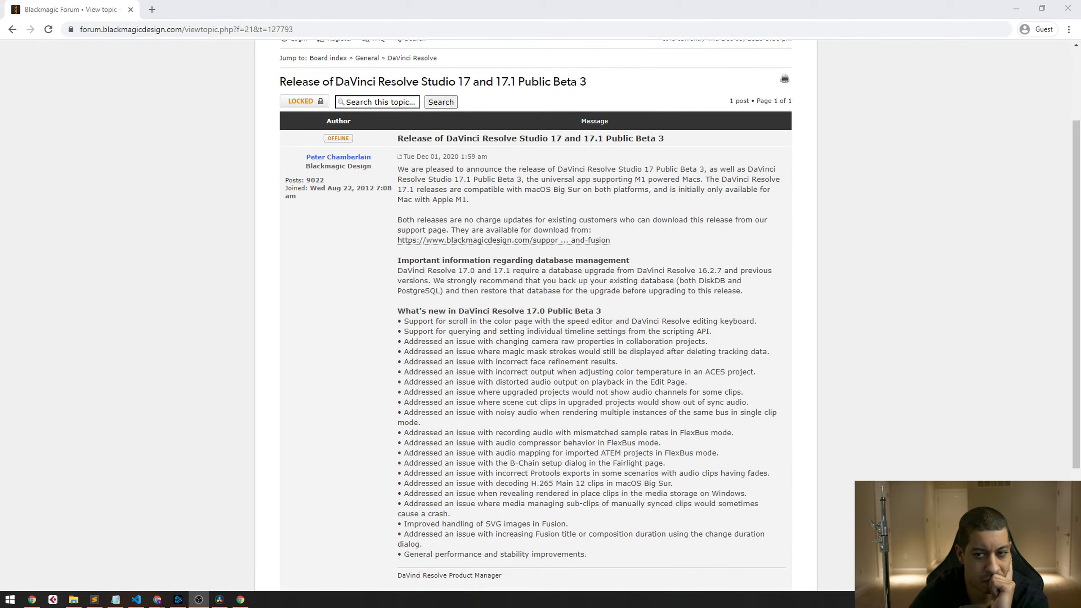
scroll(527, 398, "down", 5)
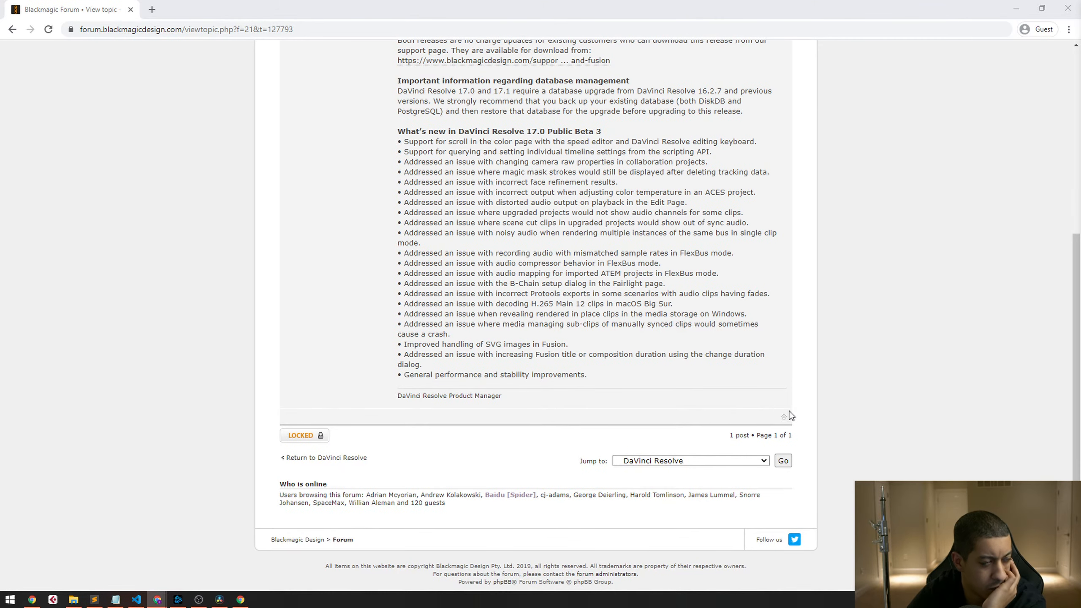
scroll(814, 411, "up", 1)
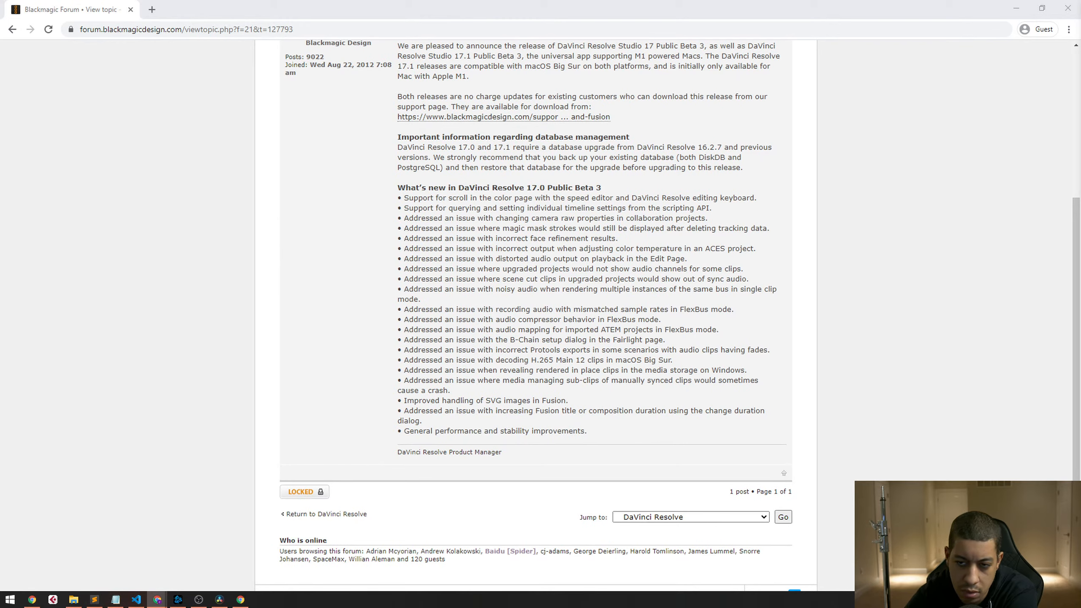
left_click(956, 469)
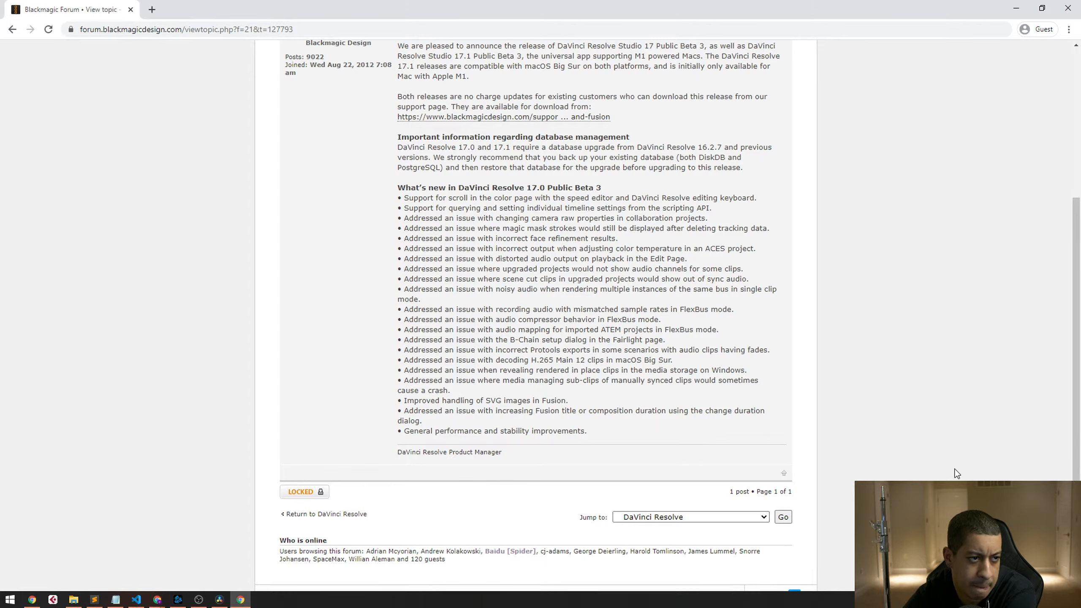
right_click(934, 472)
left_click(875, 464)
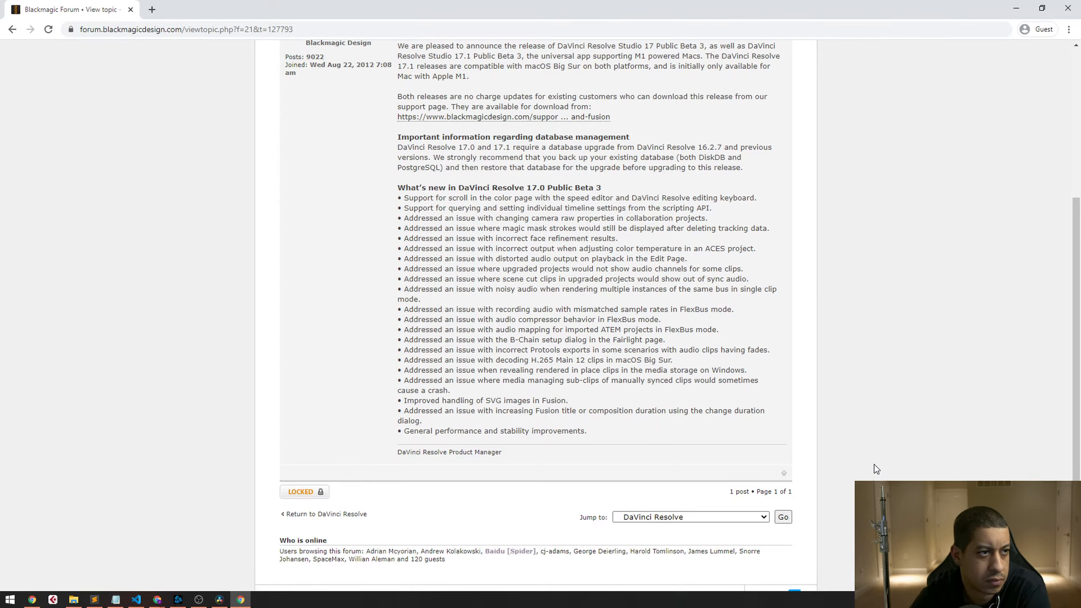
Examine the PostgreSQL backup note in the forum post and look over the Public Beta 3 change list once more
left_click_drag(400, 168, 440, 170)
left_click(441, 170)
left_click(411, 169)
left_click(440, 169)
left_click(523, 241)
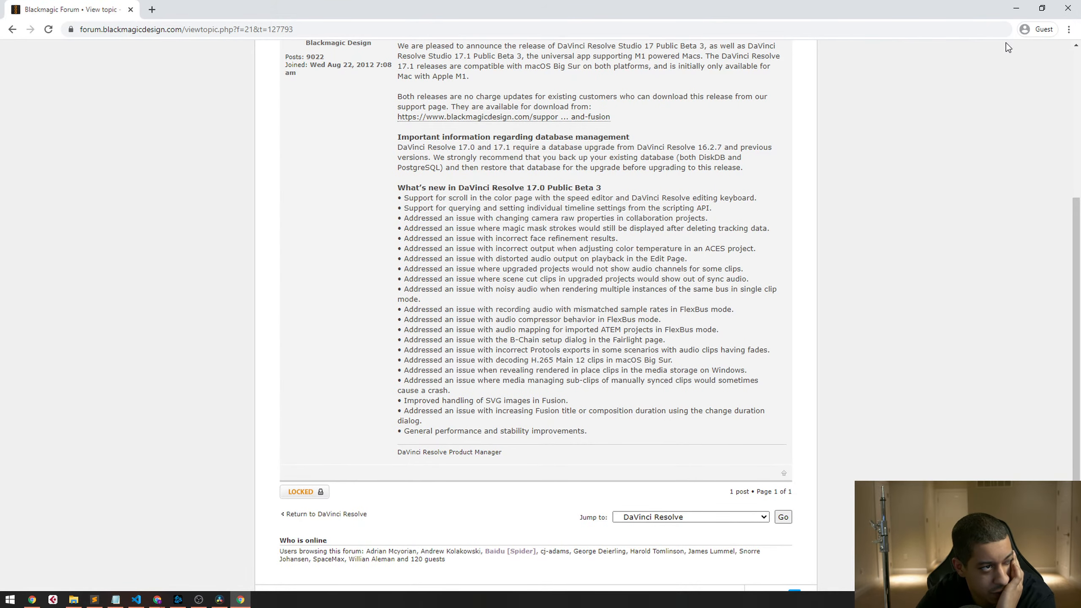
scroll(999, 189, "up", 2)
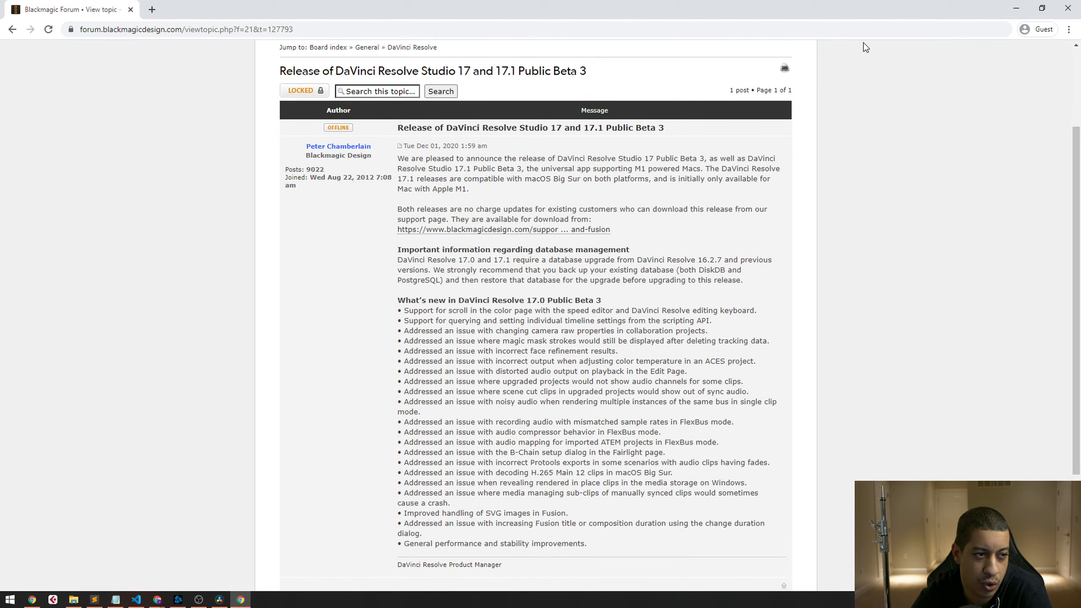
scroll(941, 203, "down", 4)
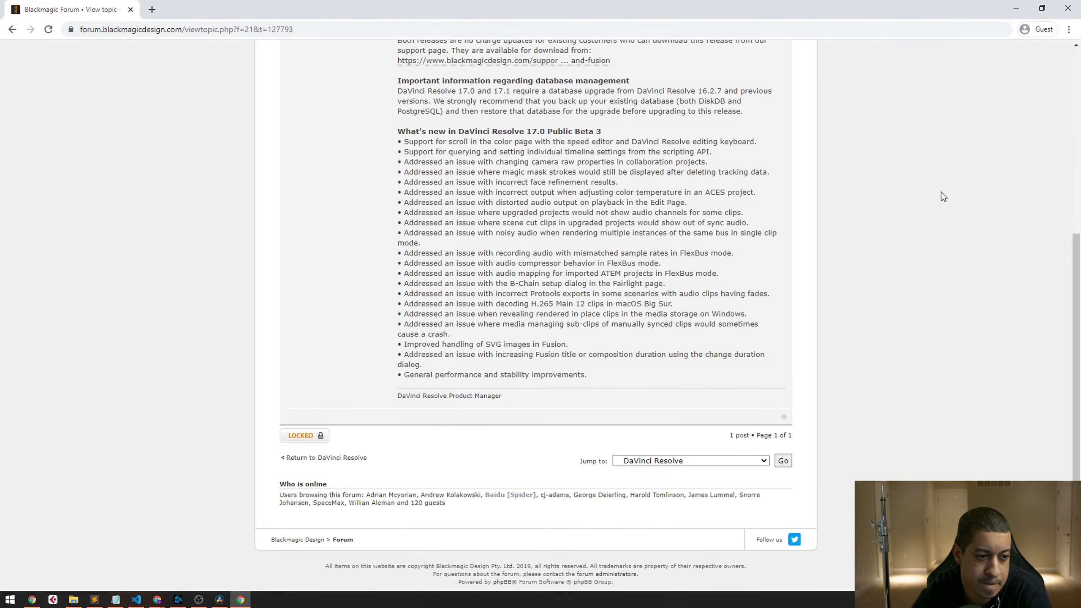
scroll(905, 111, "up", 15)
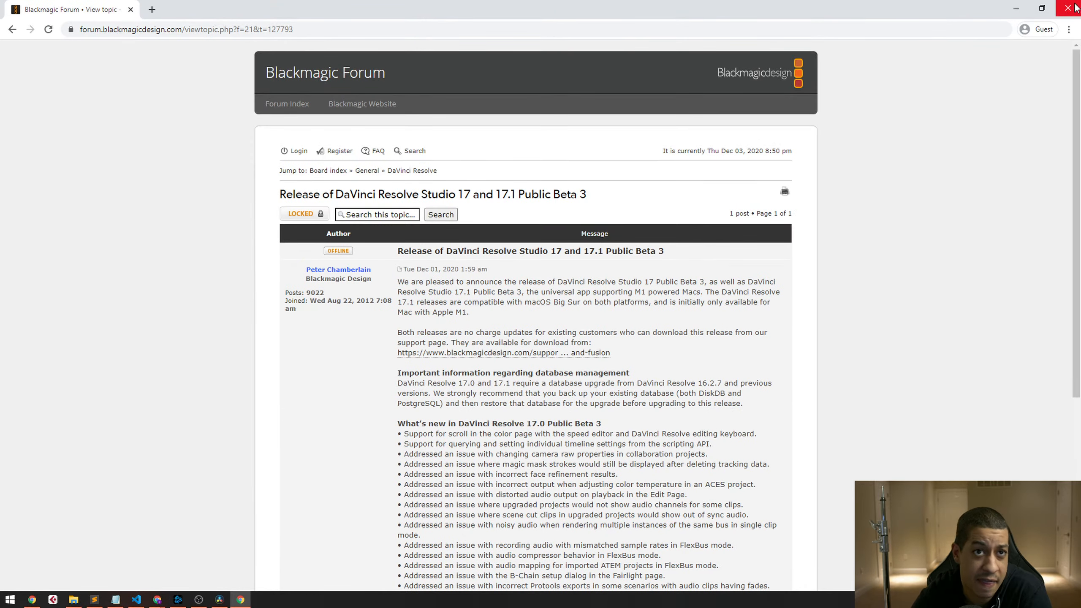
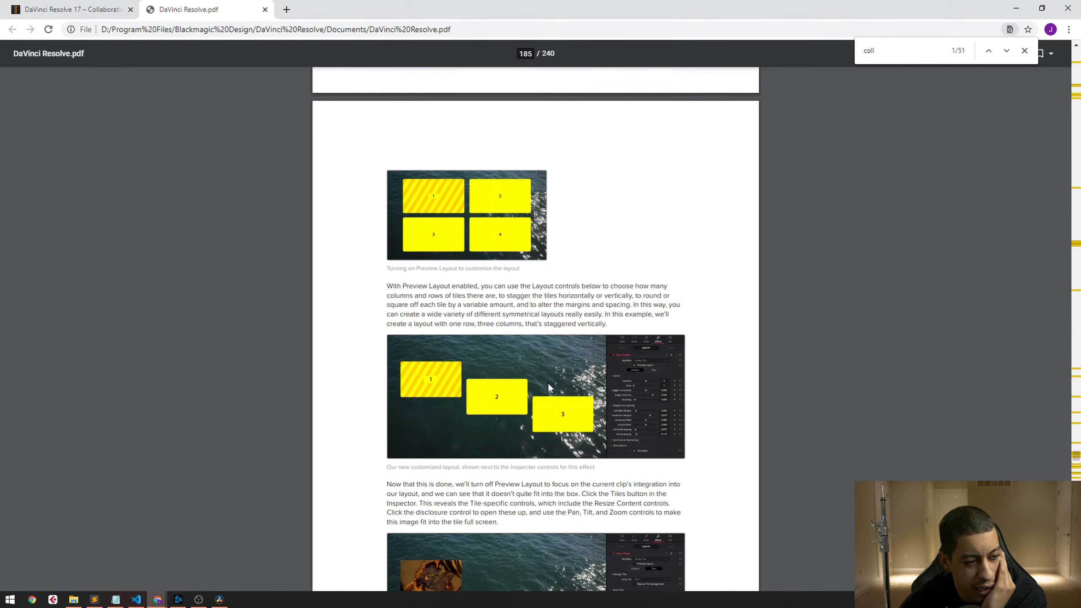
Find the start of the Video Collage section in DaVinci Resolve.pdf and read its introduction and the Create Background mode
scroll(465, 360, "up", 10)
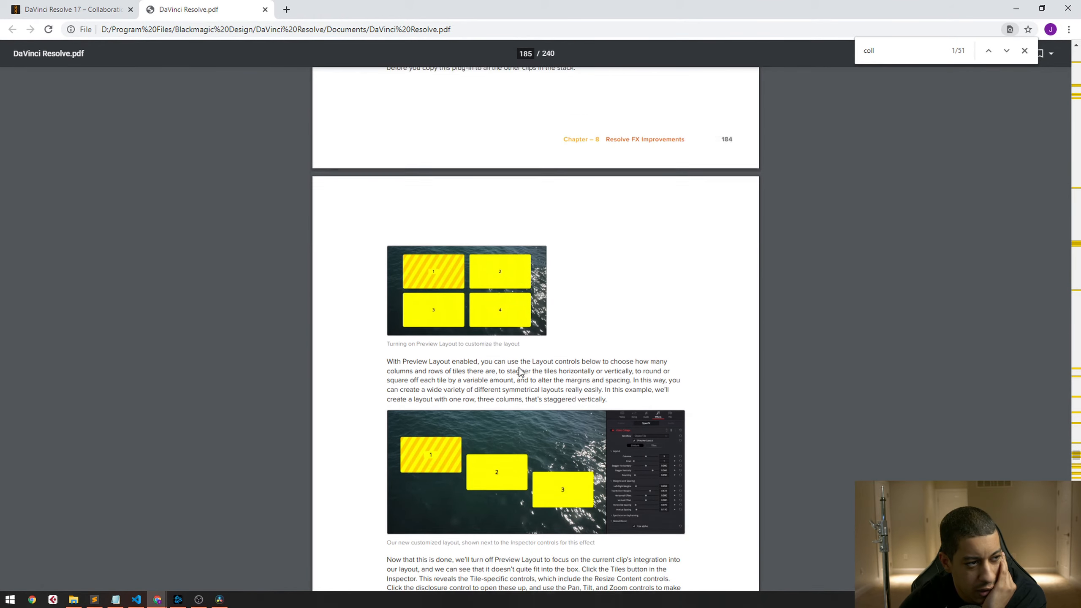
scroll(513, 359, "up", 15)
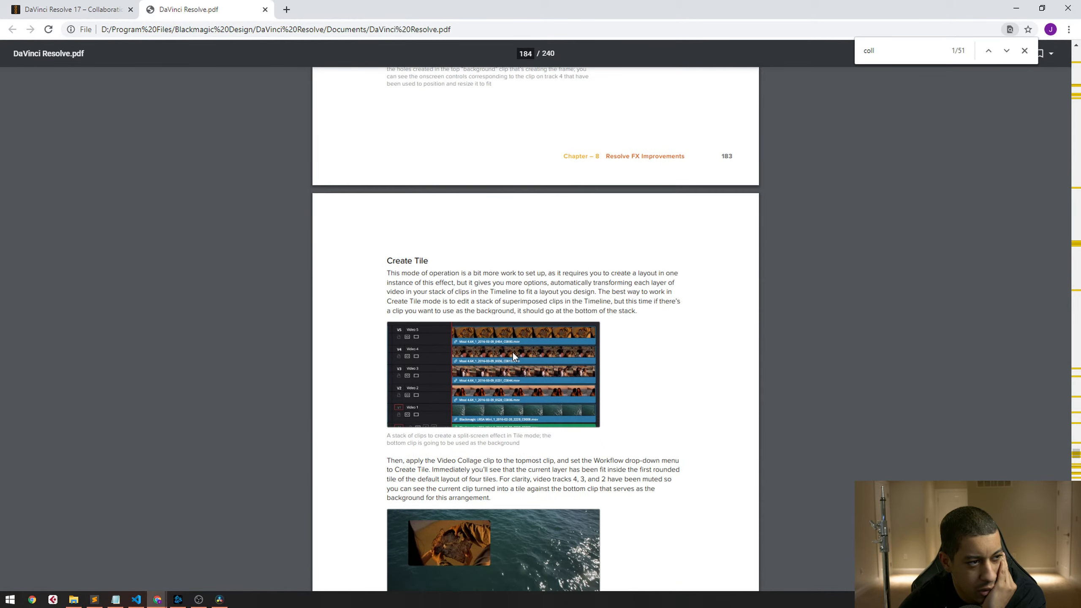
scroll(513, 352, "up", 10)
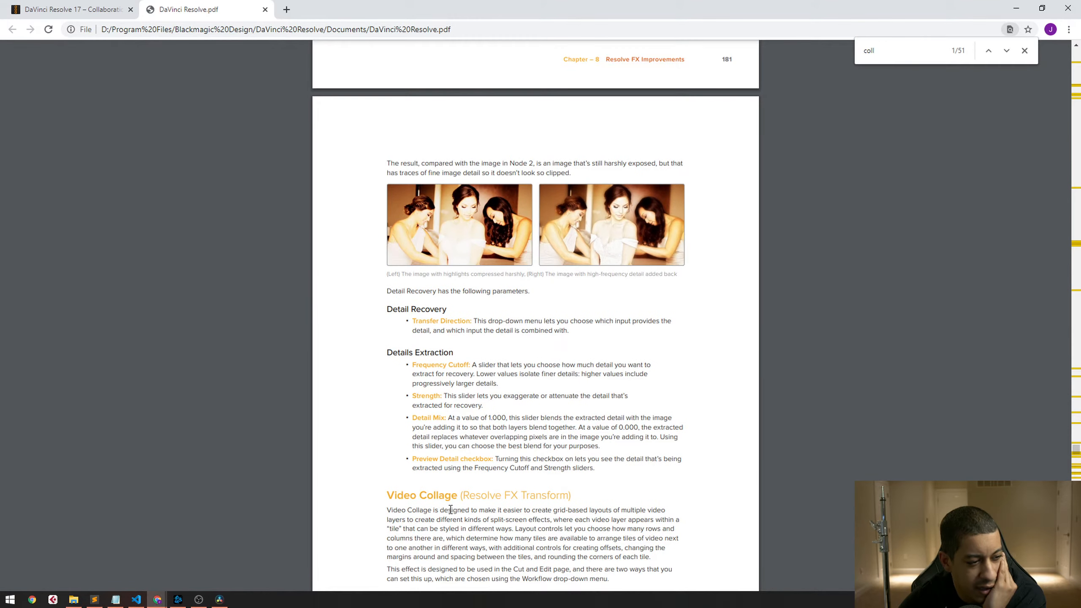
left_click_drag(388, 496, 450, 498)
scroll(498, 486, "down", 3)
scroll(495, 483, "down", 20)
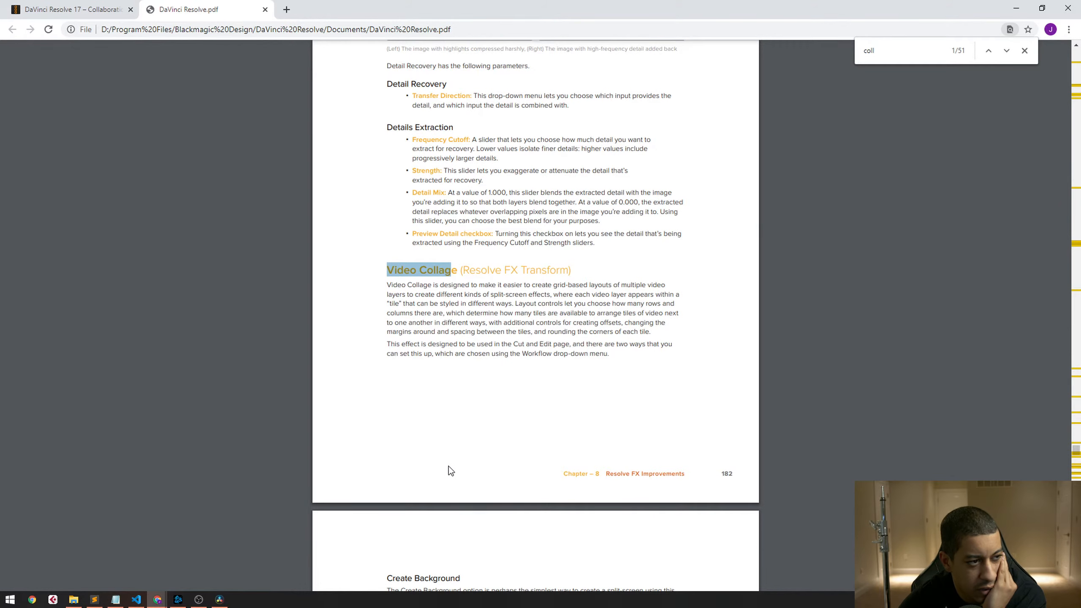
scroll(438, 455, "up", 5)
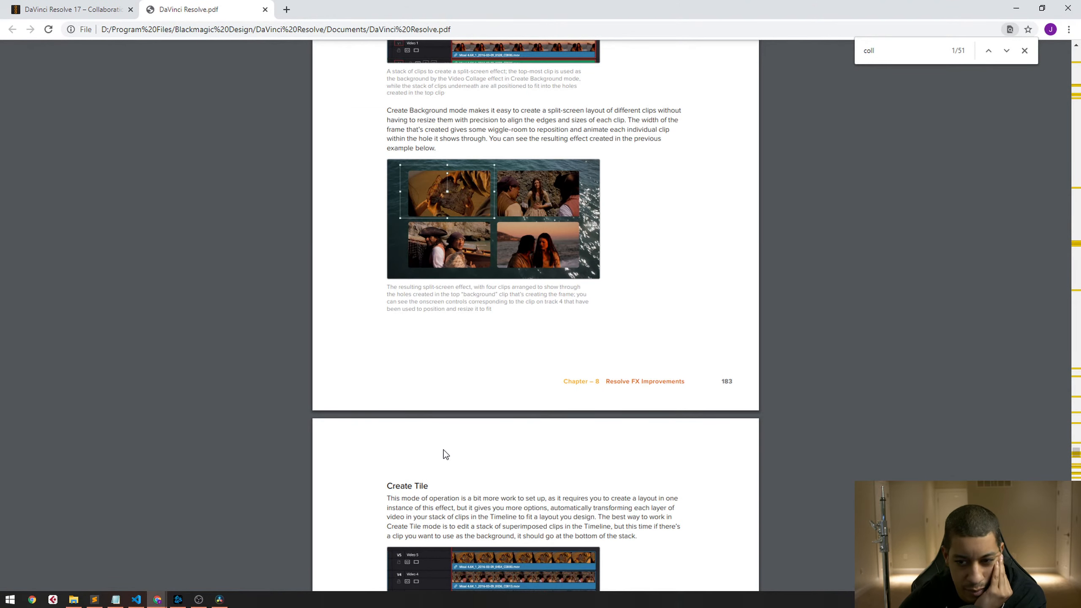
Read the Video Collage instructions from the Create Tile layout preview to Animating Tiles and Advanced Layouts
scroll(444, 450, "down", 20)
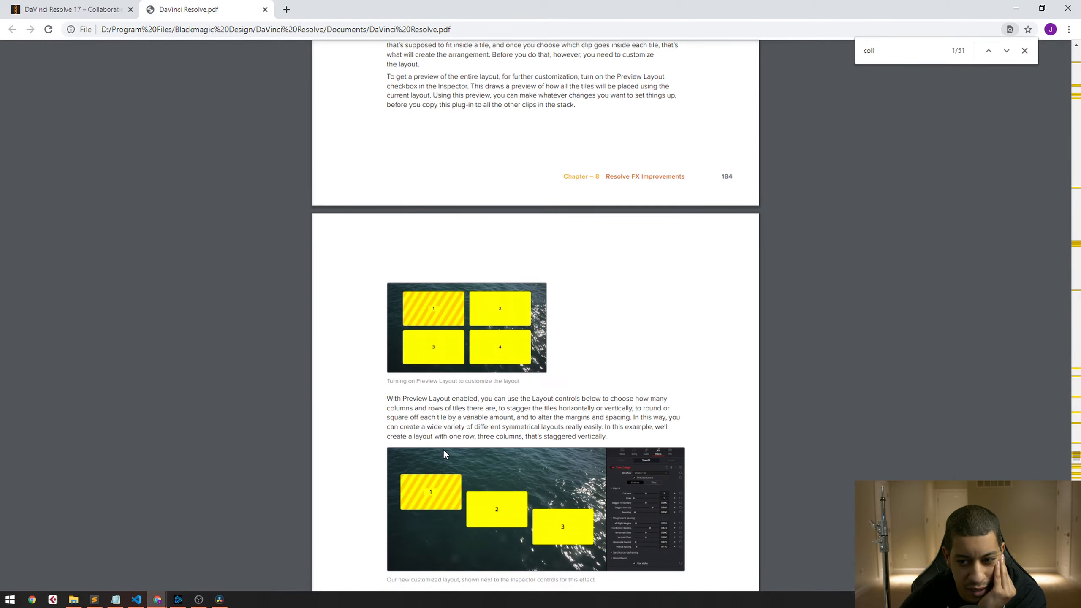
scroll(443, 449, "down", 10)
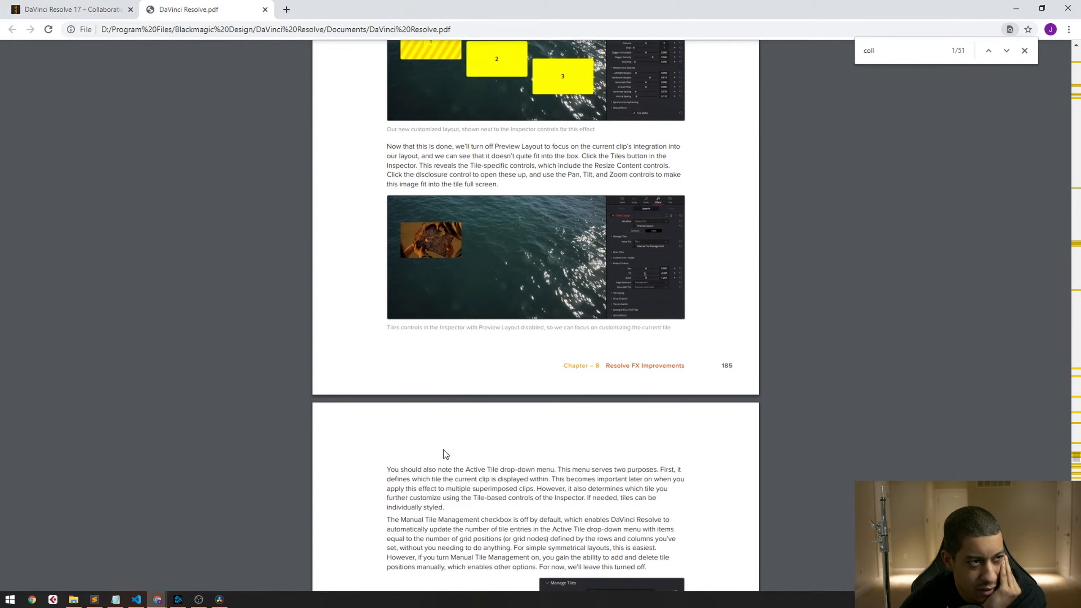
scroll(444, 449, "down", 5)
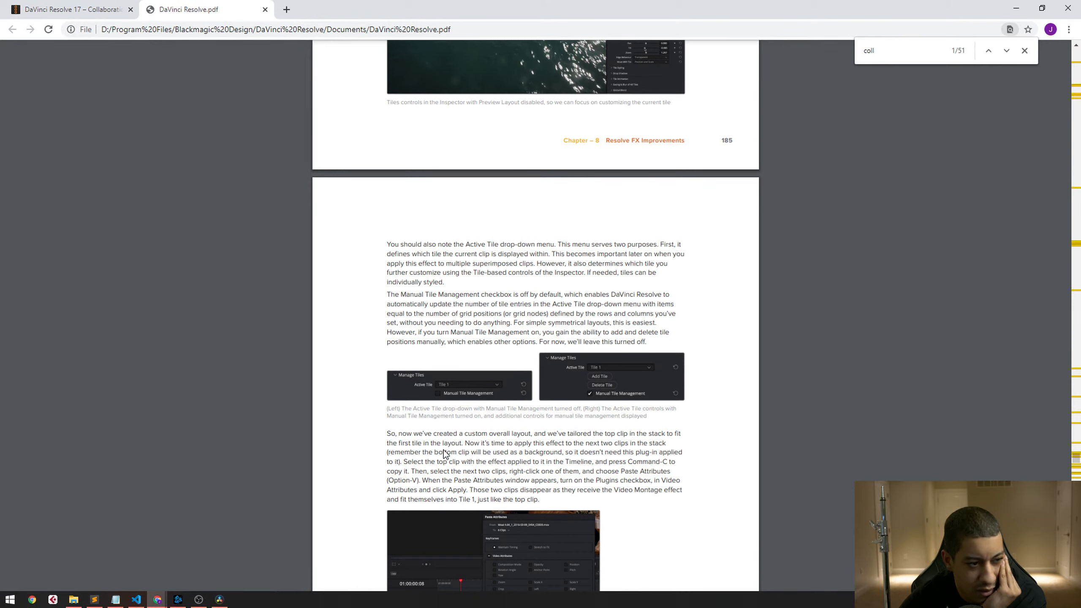
scroll(443, 450, "down", 5)
scroll(444, 450, "down", 12)
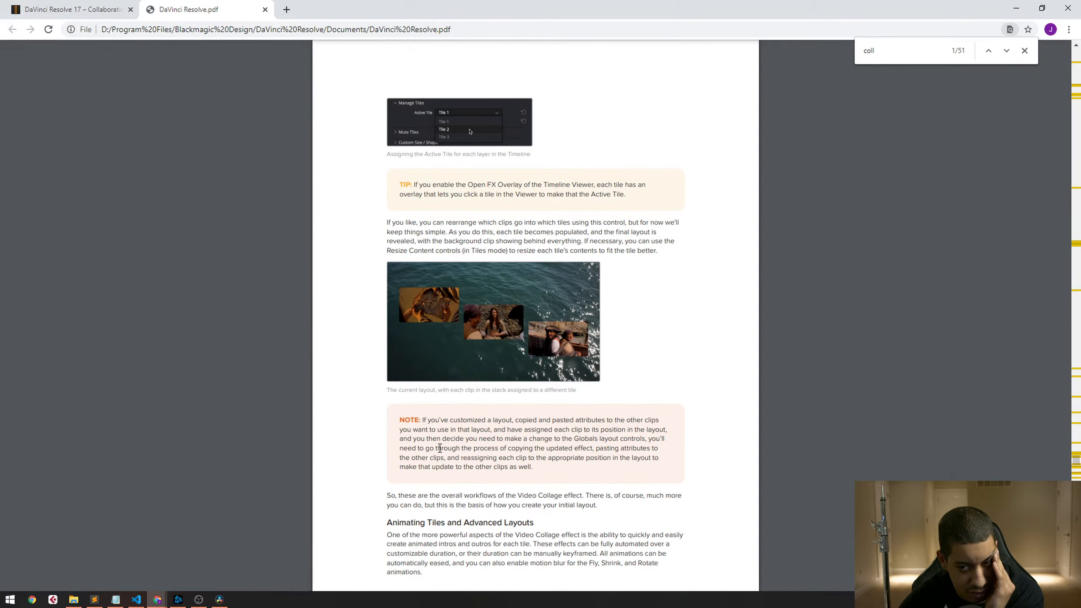
scroll(440, 448, "down", 5)
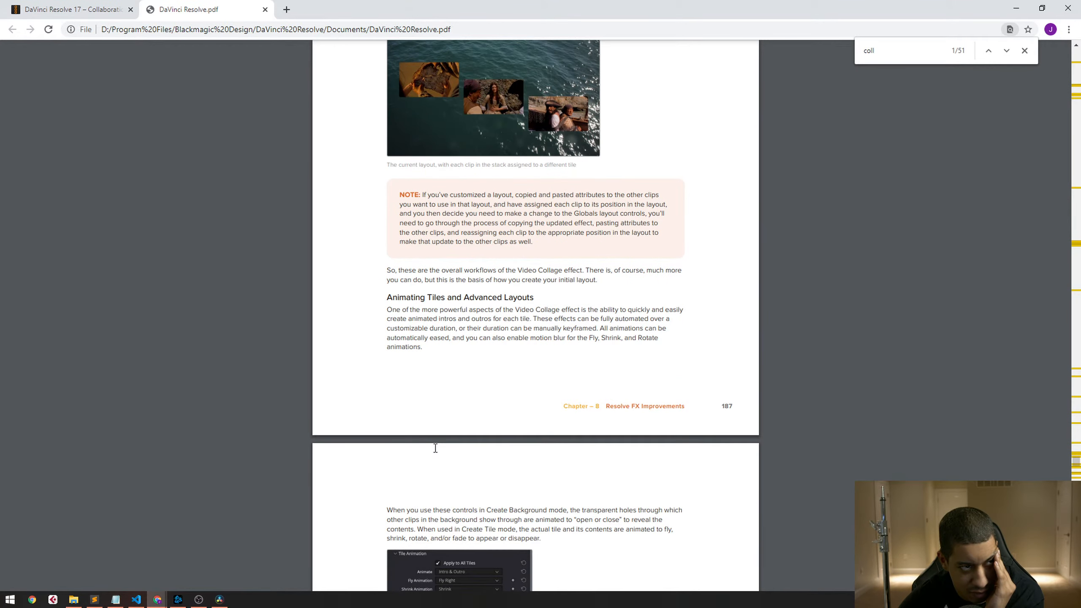
Review the Paste Attributes and Active Tile instructions again, and read the tile animation and keyframing notes on page 188
scroll(435, 448, "up", 3)
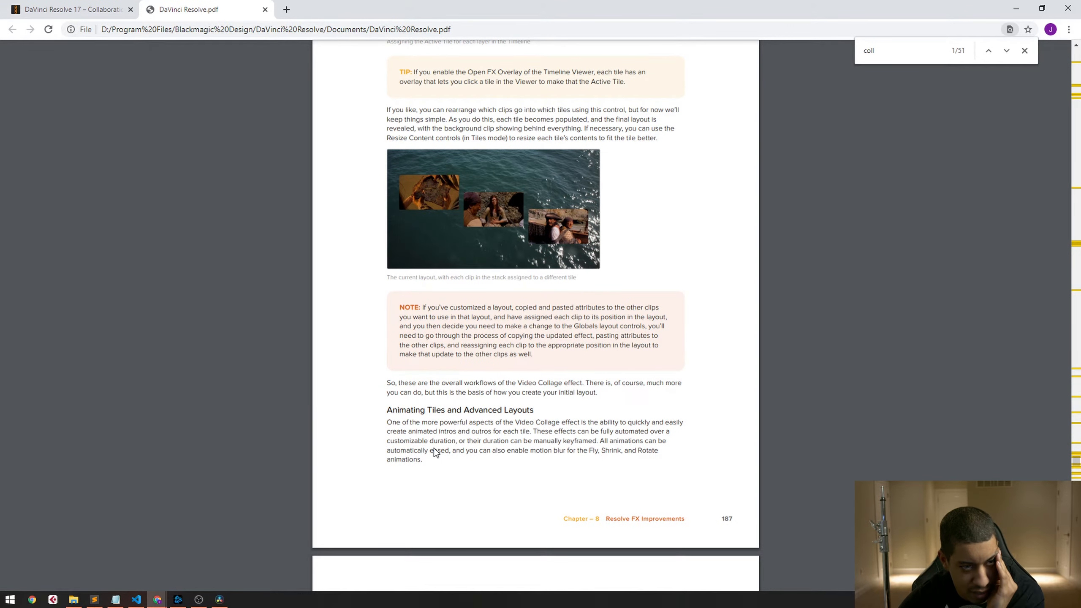
scroll(435, 452, "up", 12)
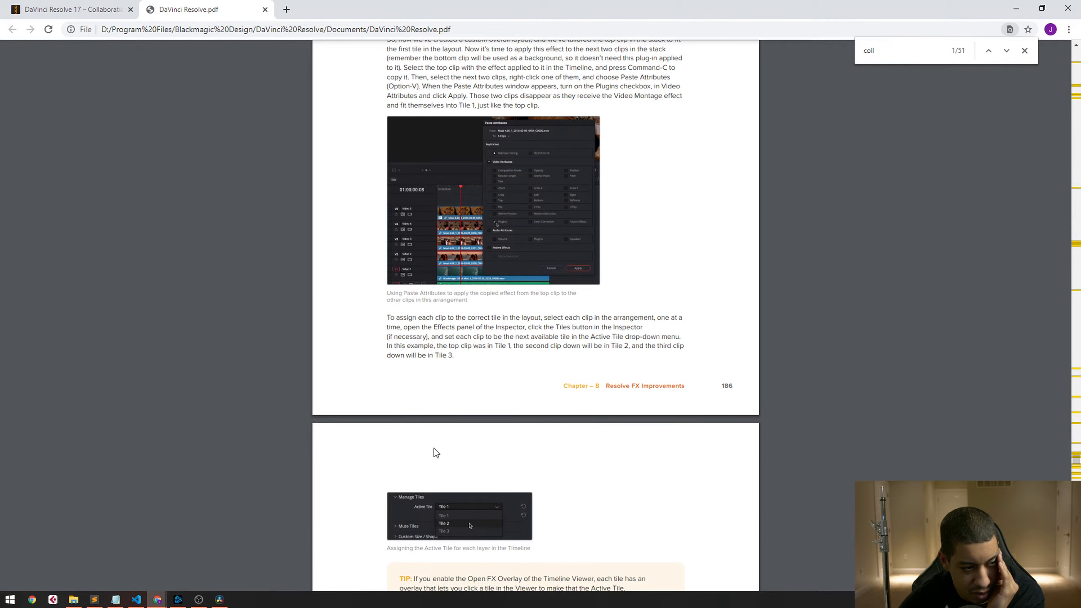
scroll(434, 448, "up", 6)
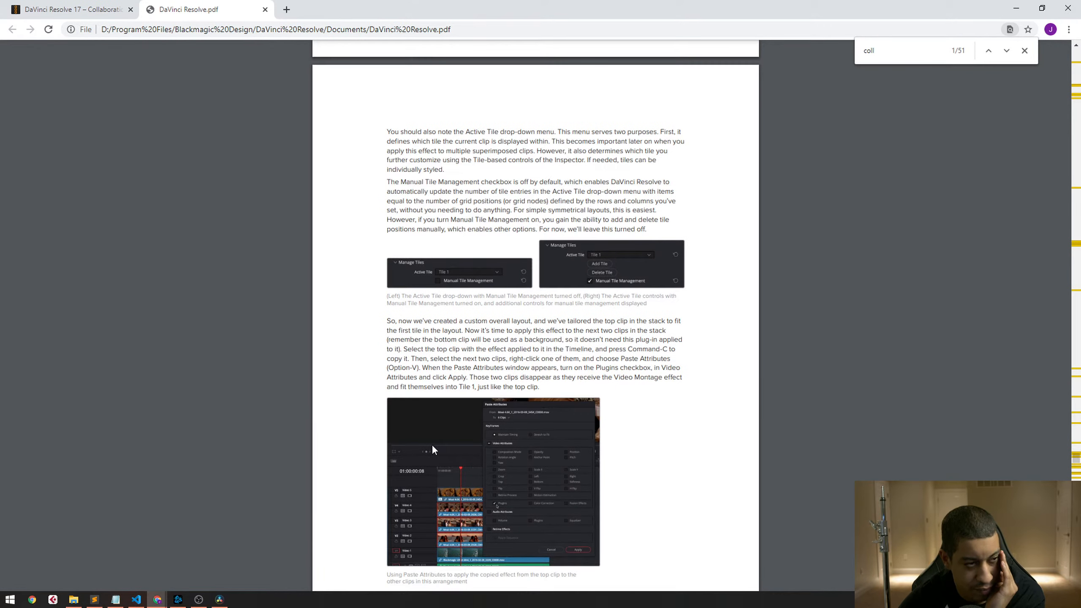
scroll(431, 446, "up", 16)
scroll(429, 445, "down", 20)
scroll(506, 352, "down", 18)
scroll(500, 355, "up", 5)
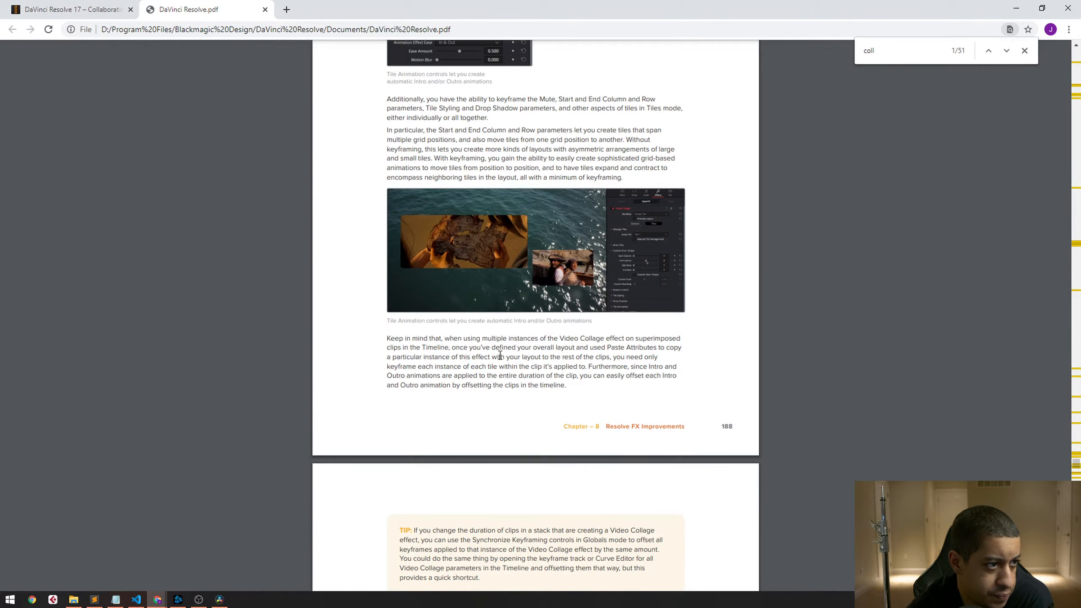
Examine the Video Collage parameter descriptions in the manual through Drop Shadow, Tile Animation, Easing & Blur and Global Blend on page 193
scroll(501, 355, "down", 18)
scroll(496, 357, "down", 19)
scroll(493, 360, "down", 11)
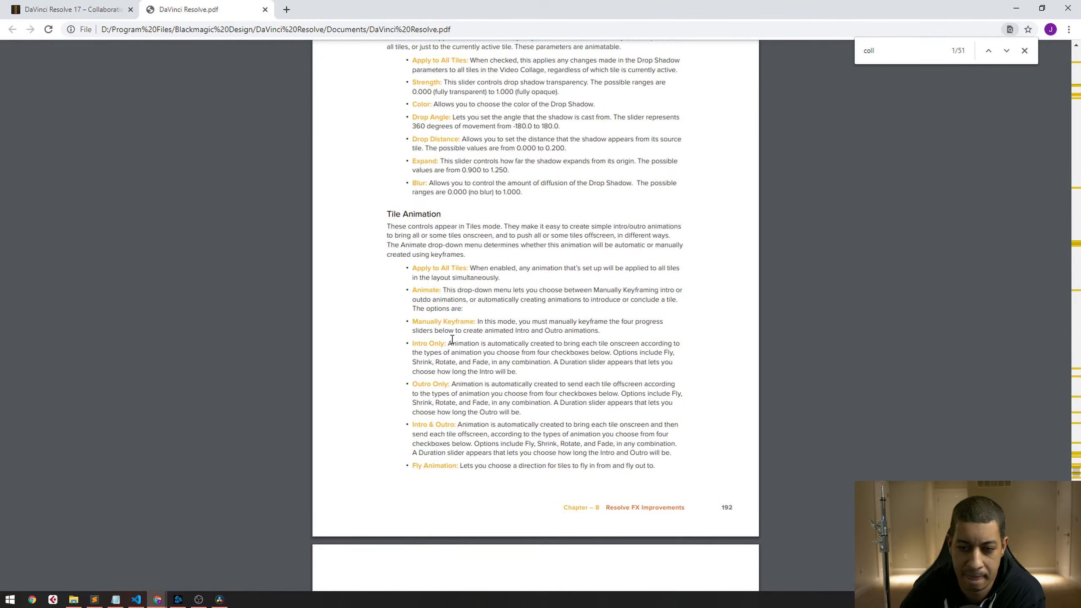
scroll(314, 313, "down", 7)
scroll(313, 313, "down", 6)
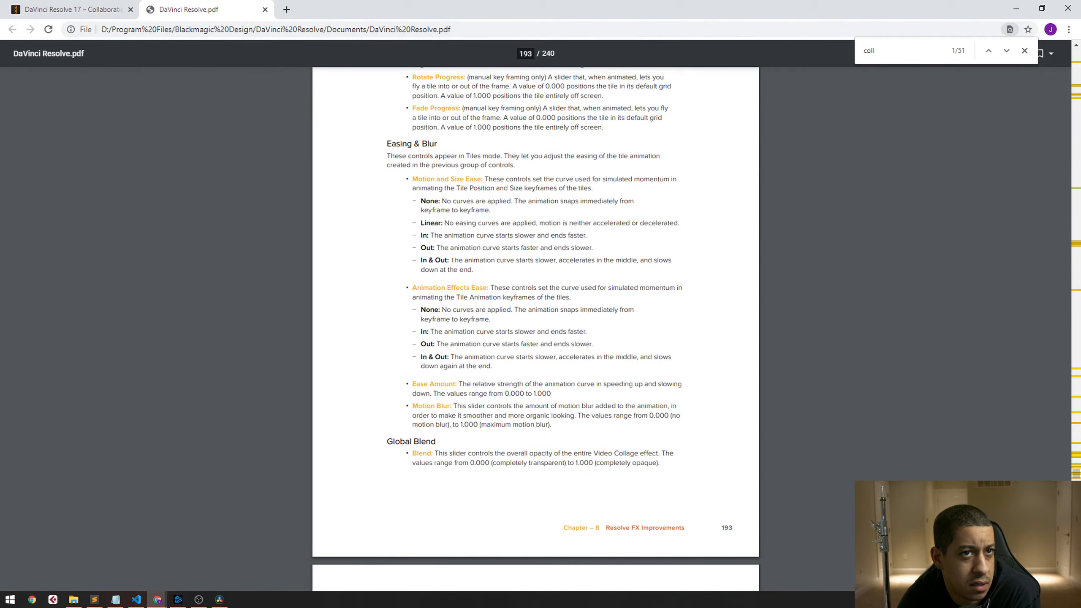
Close the DaVinci Resolve.pdf manual and minimize the browser to switch back to the Call Outs project in DaVinci Resolve
left_click(1025, 51)
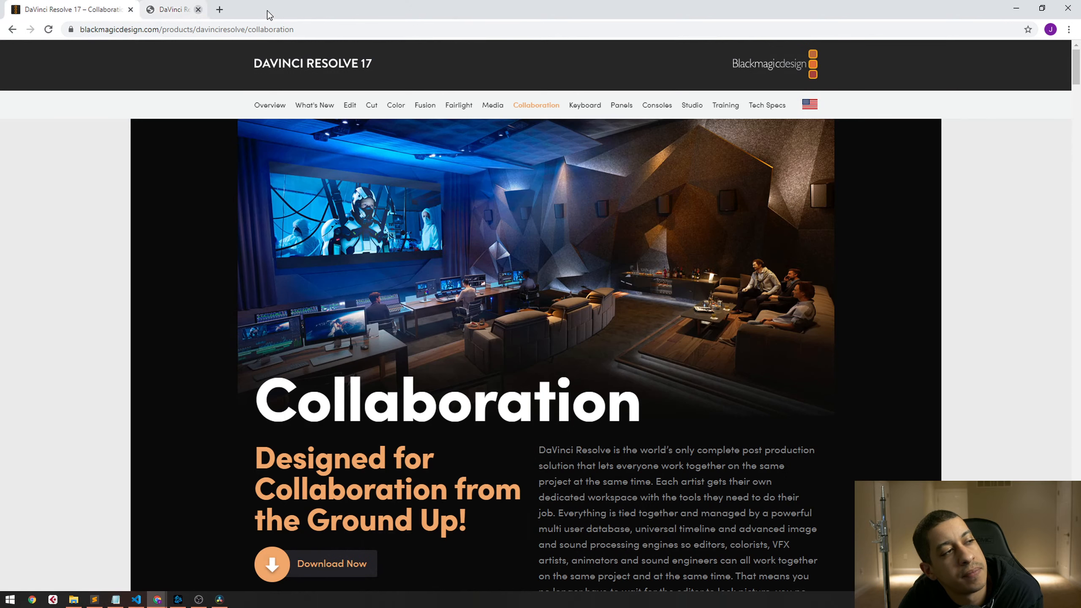
left_click(265, 9)
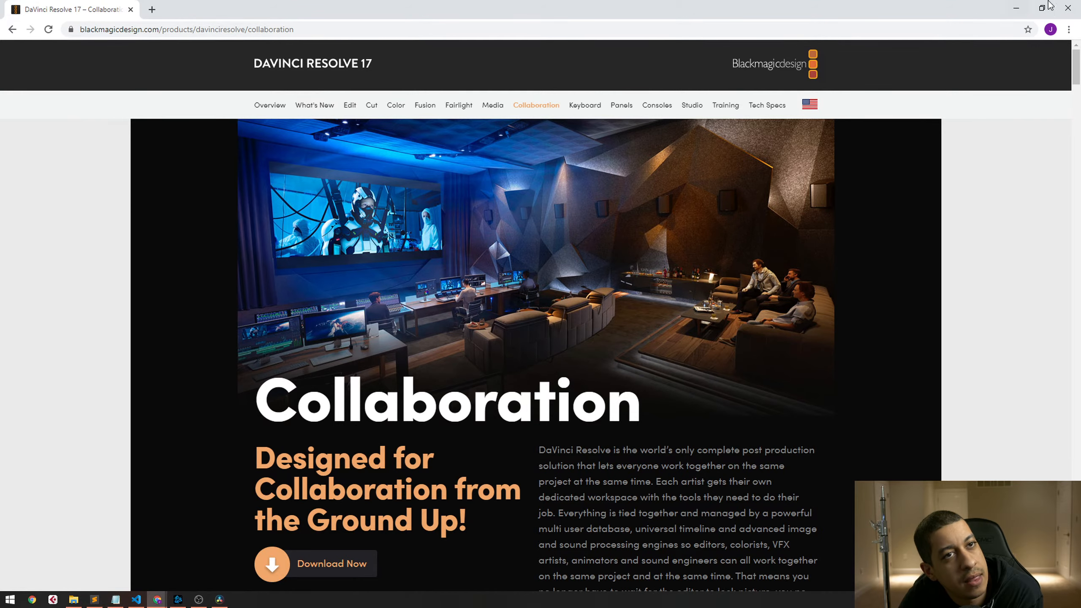
left_click(1017, 7)
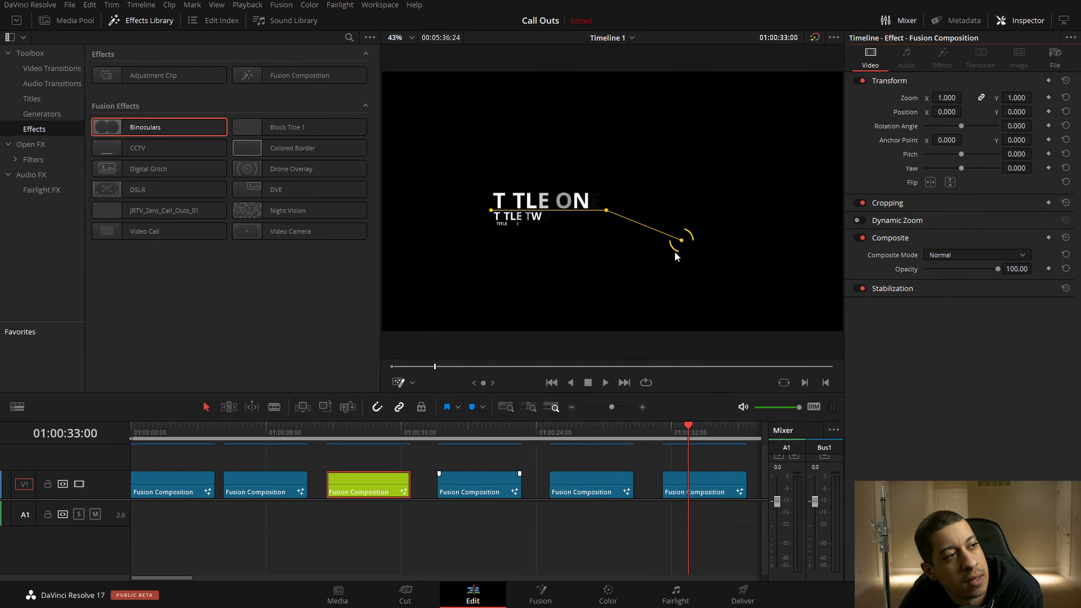
Open the Resolve scripting console, clear its message log and close it
left_click(380, 4)
mouse_move(408, 5)
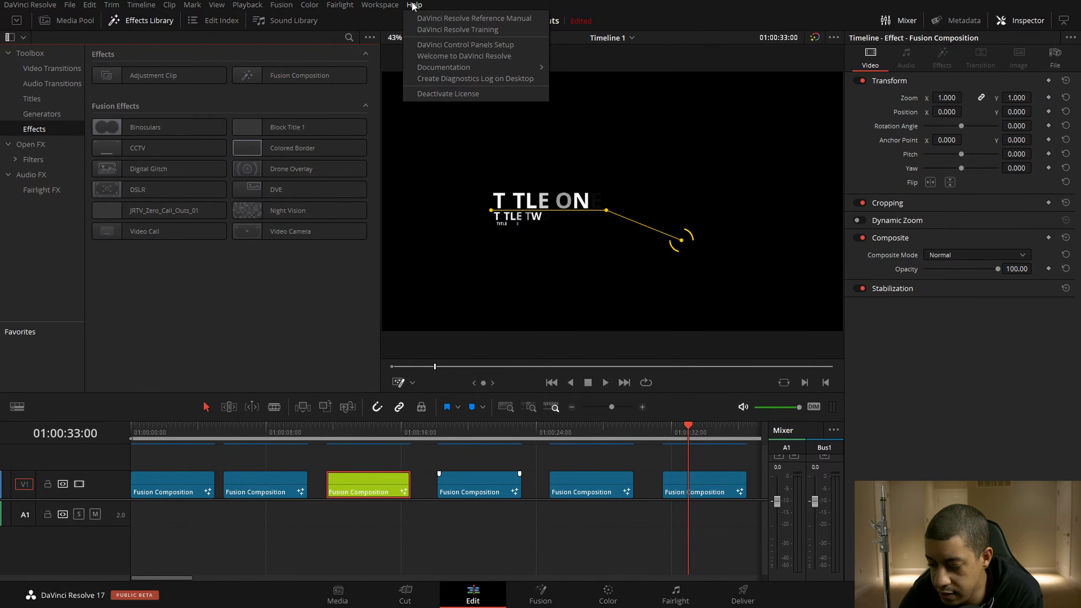
left_click(230, 367)
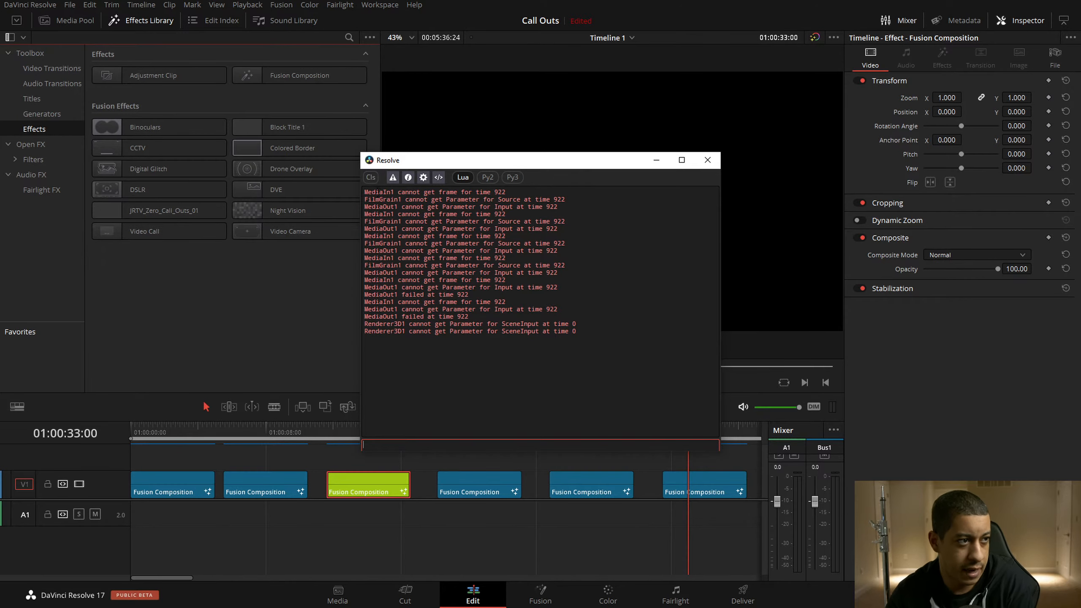
left_click(370, 178)
left_click(708, 160)
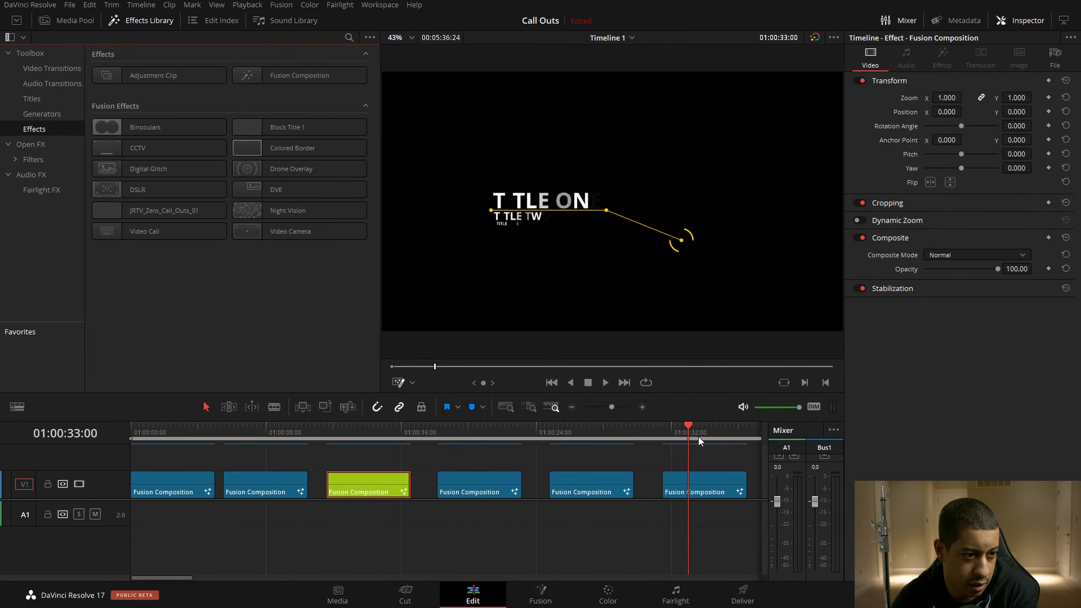
Place the playhead at 01:00:26:05 in the fifth Fusion composition and lower the divider between the video and audio tracks, leaving no clip selected
left_click(572, 429)
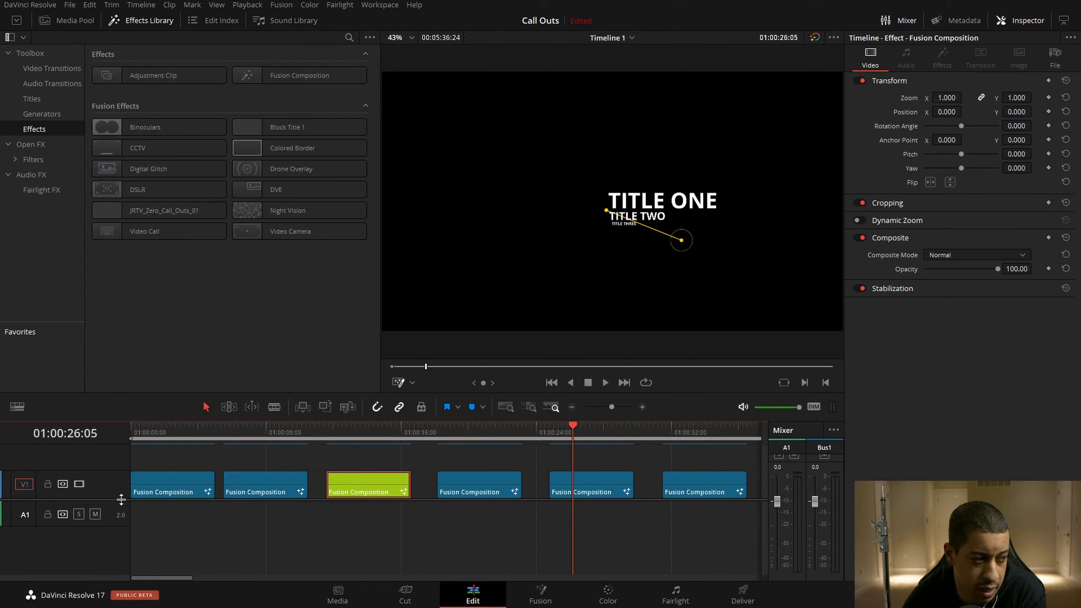
left_click_drag(121, 500, 119, 517)
left_click(311, 554)
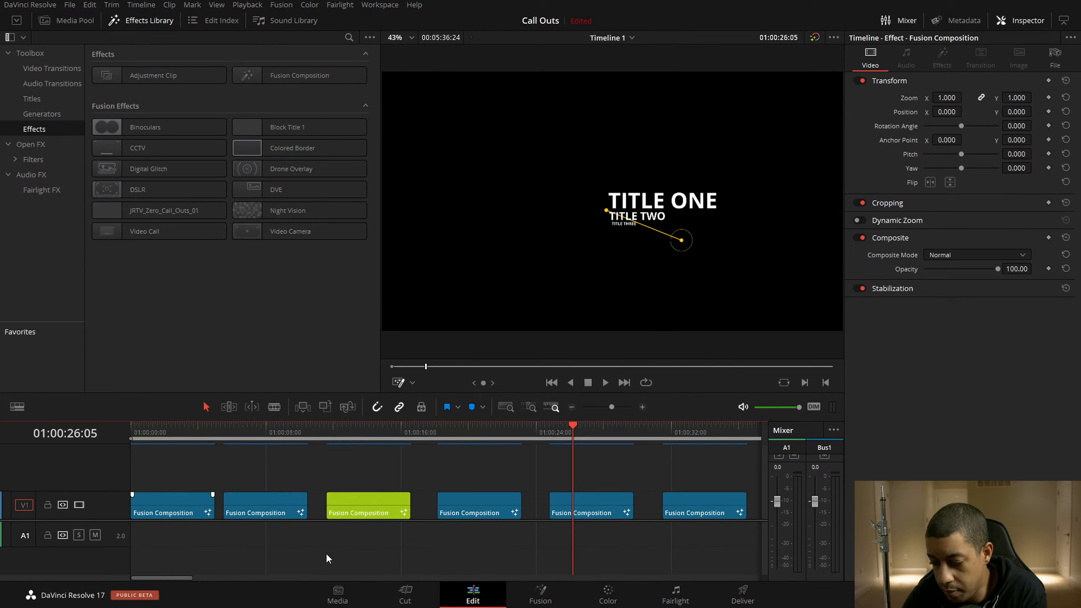